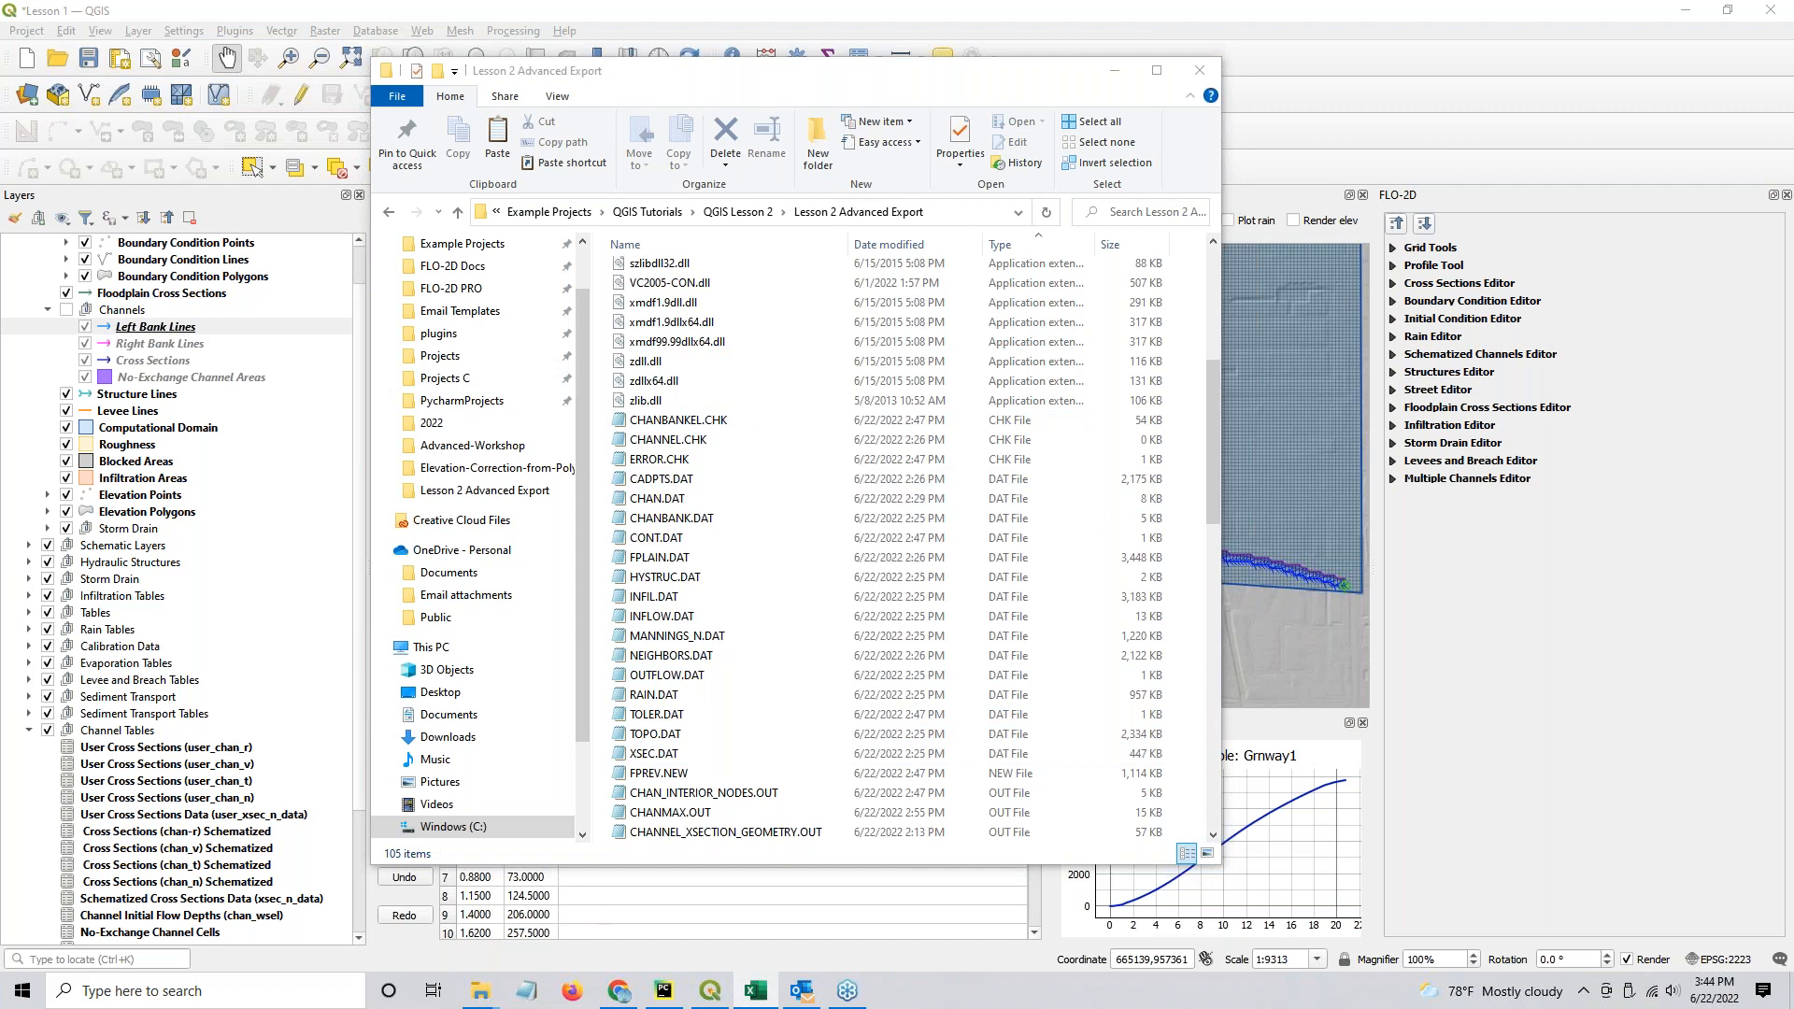
Switch to the FLO-2D Reviewer's Checklist in Excel and widen the Item and Review Question columns on the CHANNELS sheet.
left_click_drag(1793, 136, 494, 2)
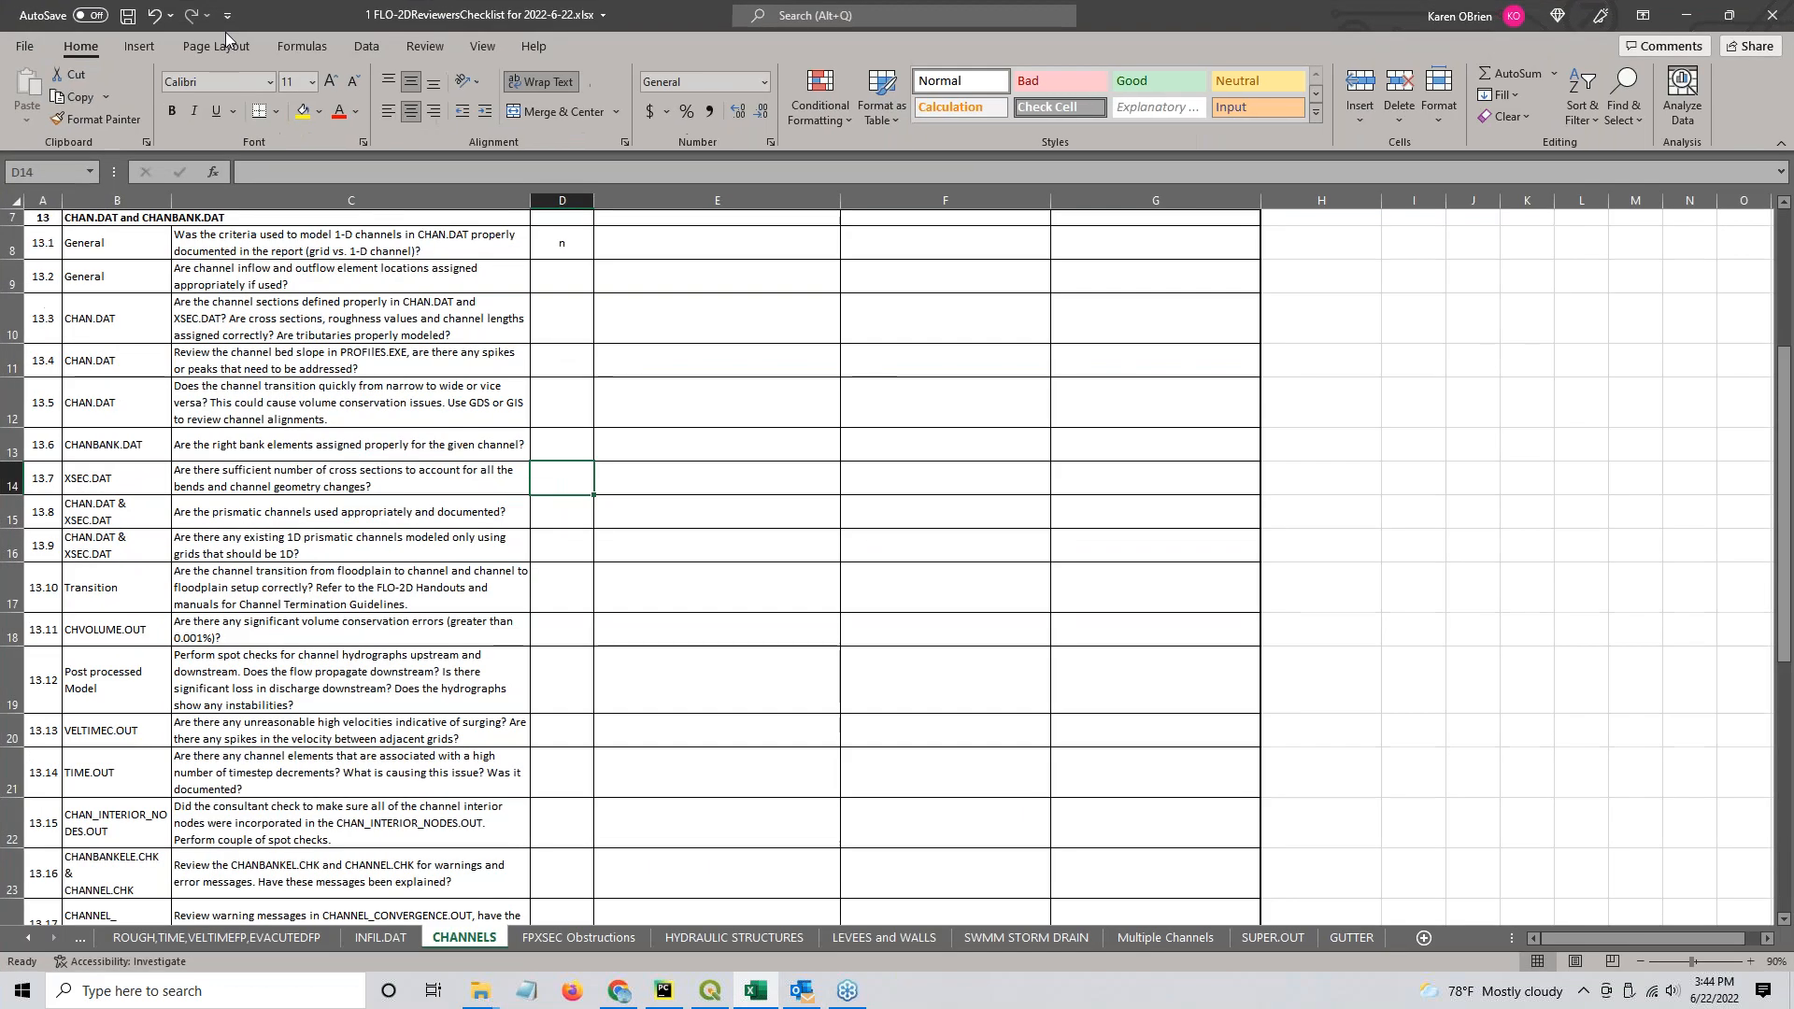
scroll(632, 265, "up", 2)
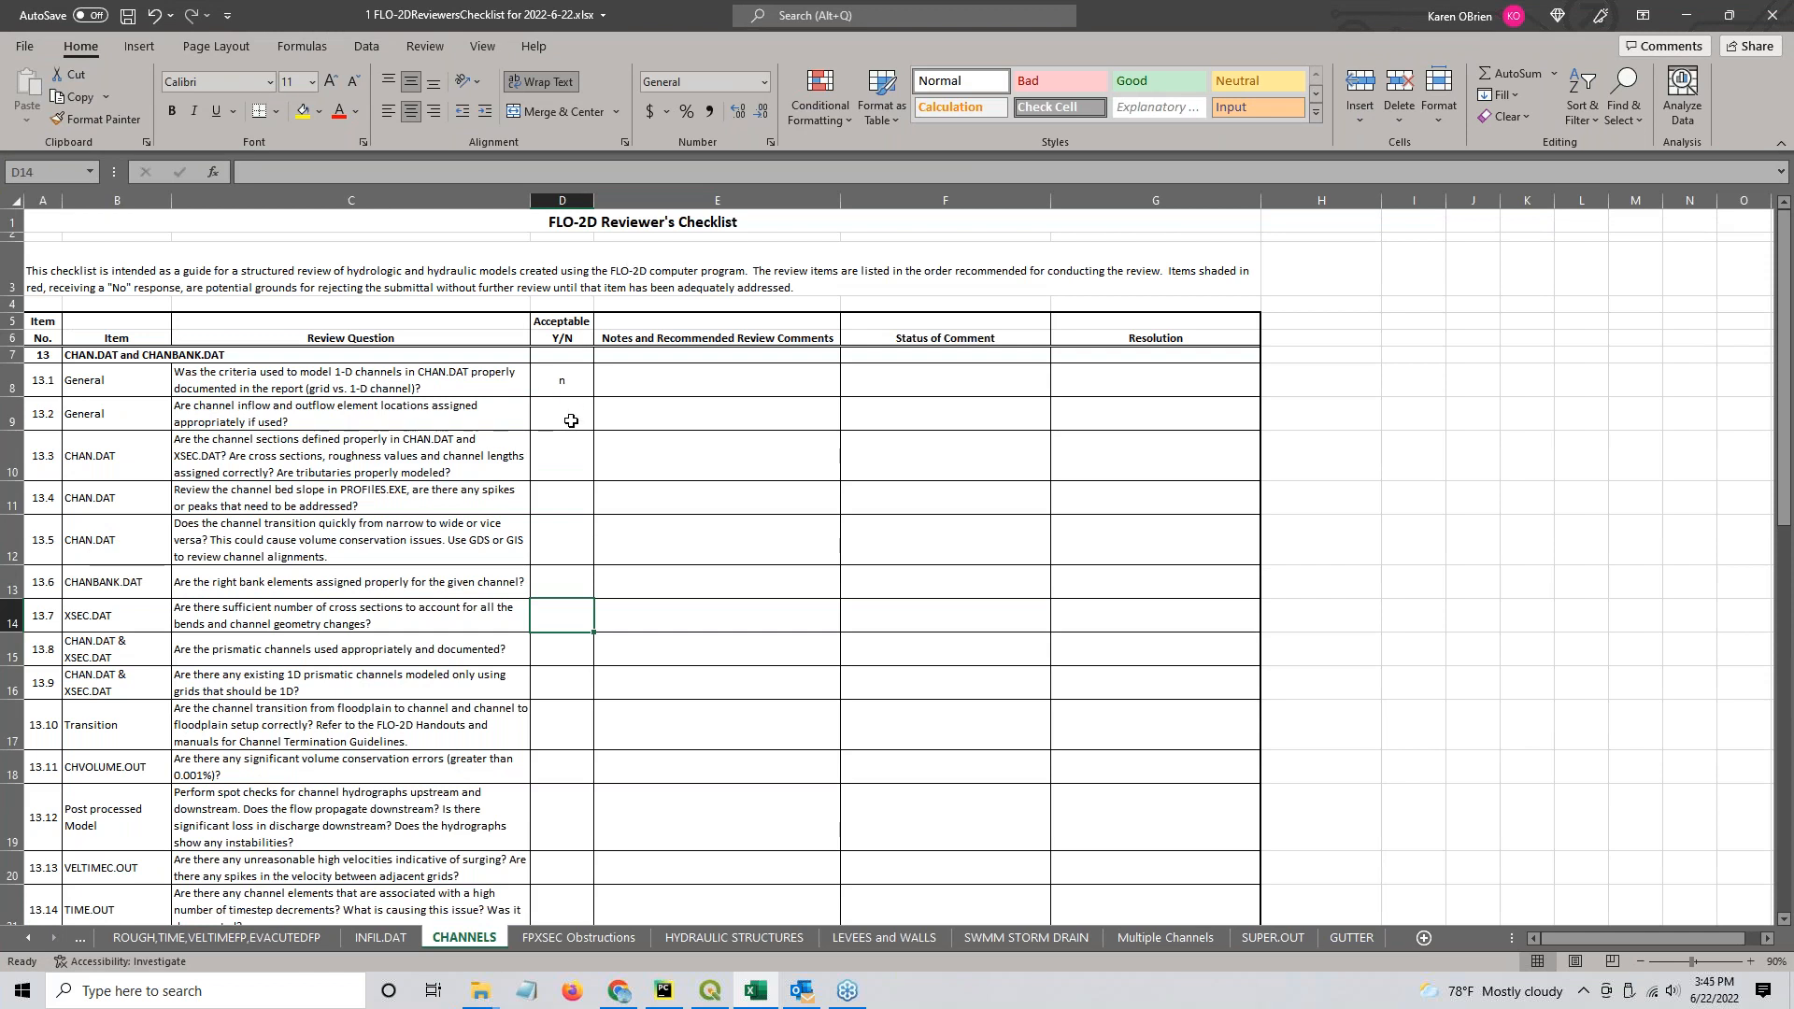
scroll(571, 420, "down", 7)
scroll(571, 421, "up", 2)
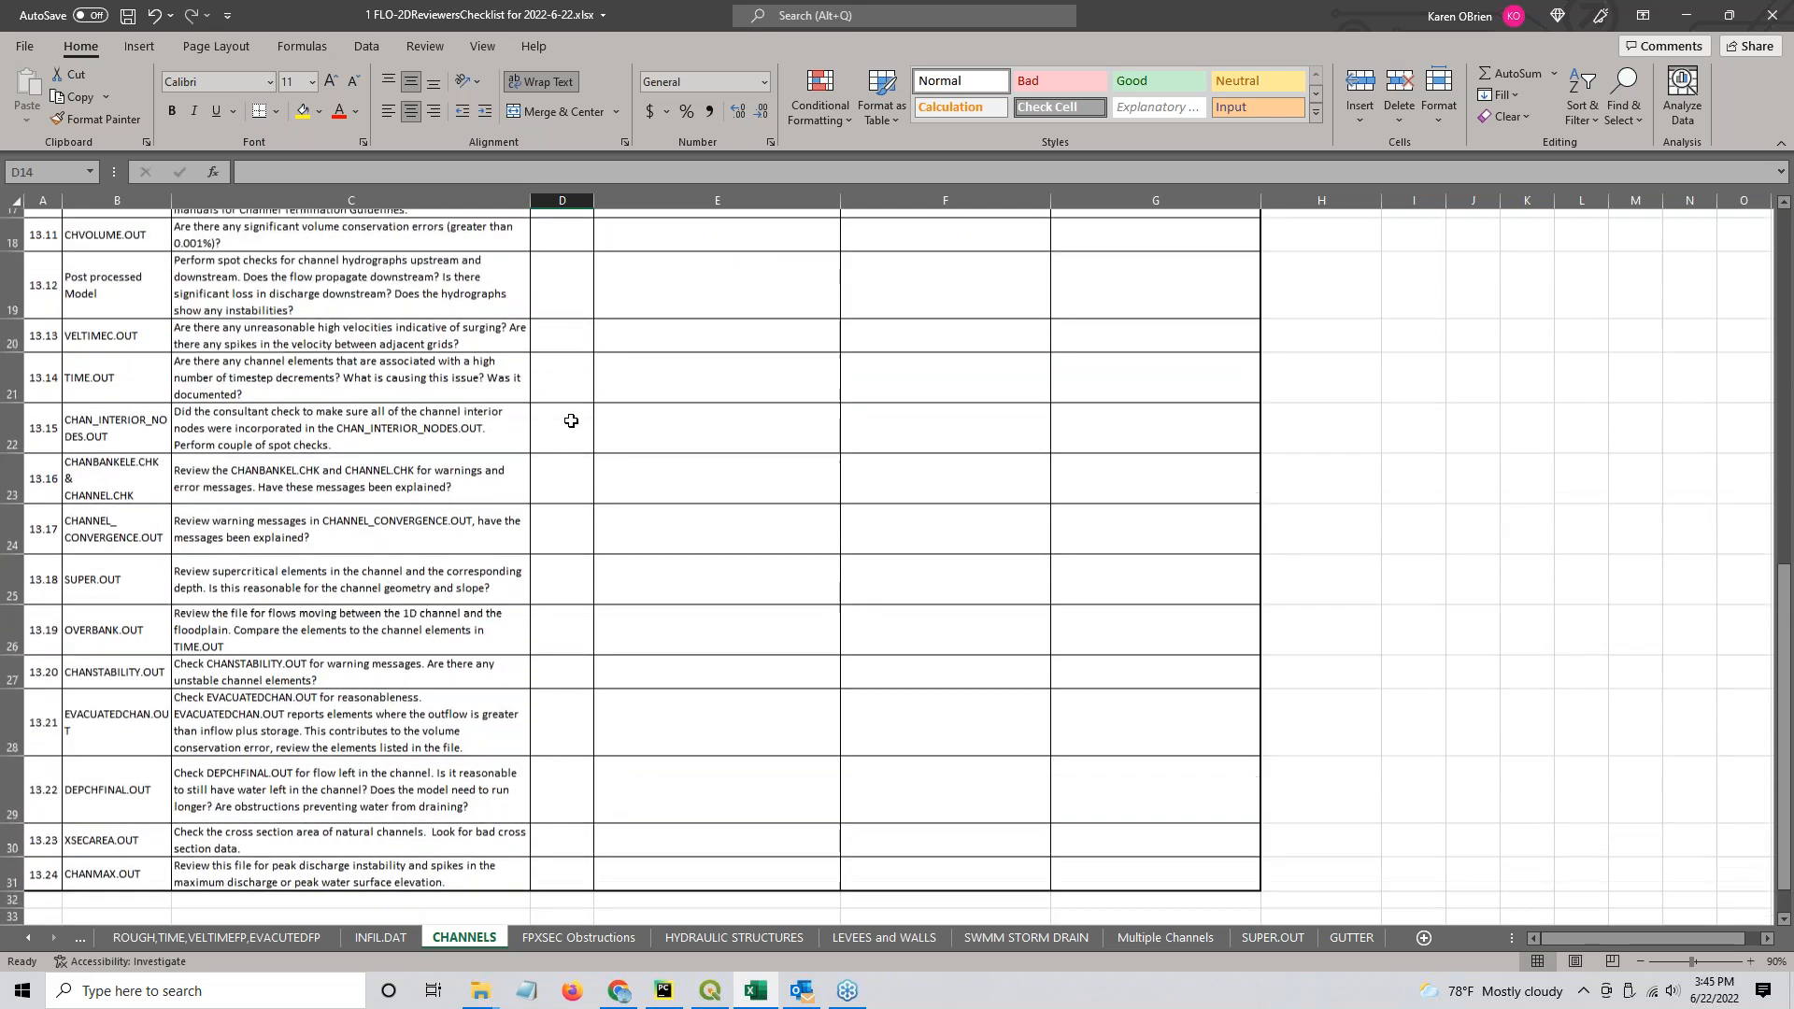
scroll(571, 421, "up", 4)
left_click_drag(529, 203, 545, 203)
scroll(236, 643, "down", 6)
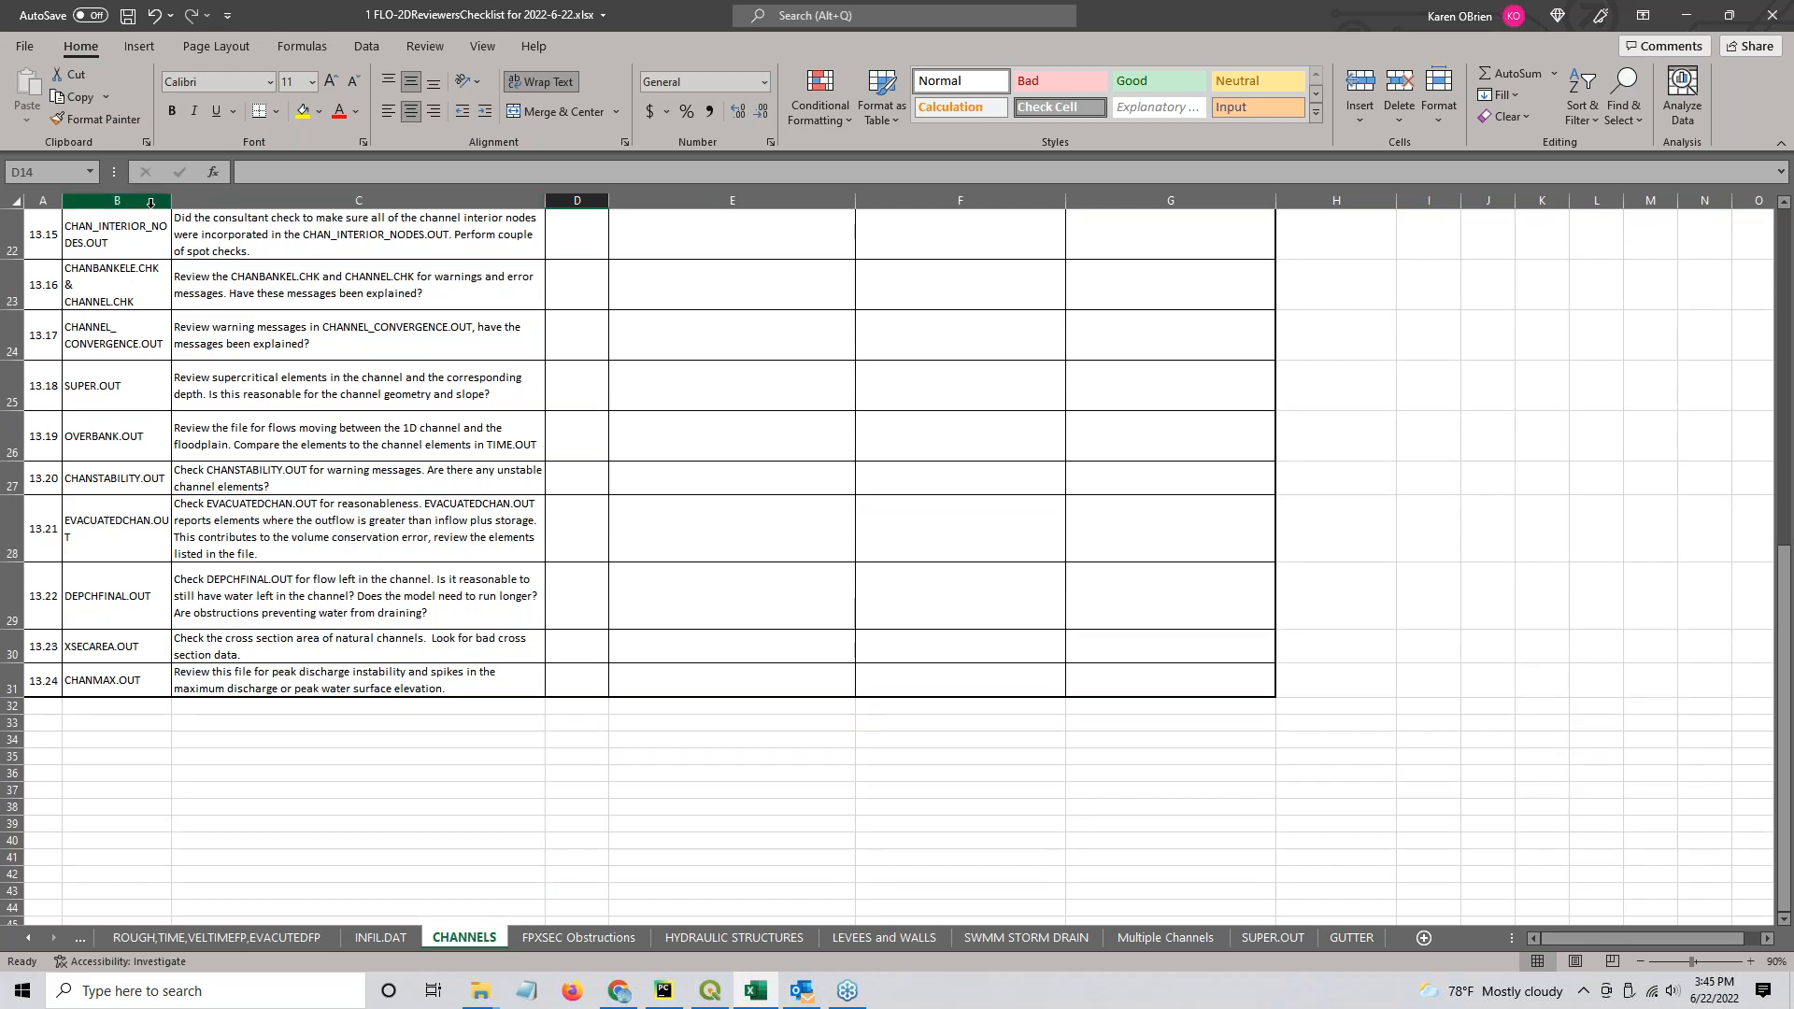
left_click_drag(172, 202, 182, 202)
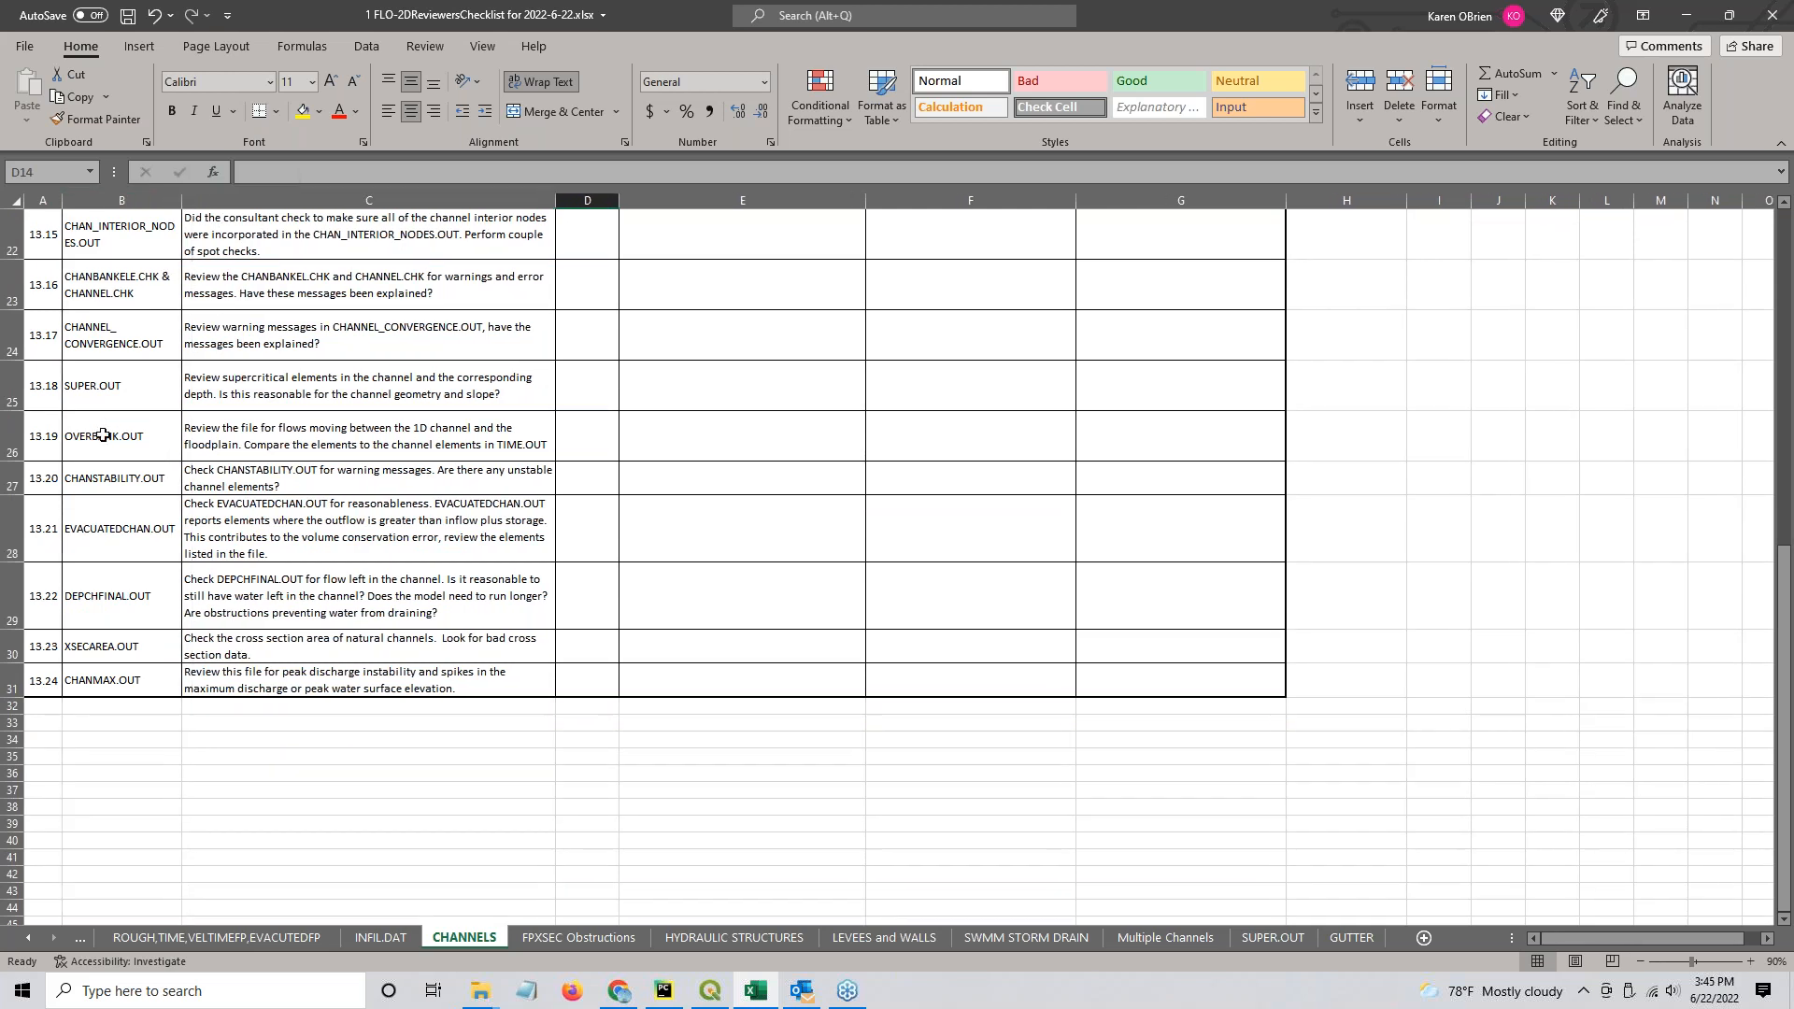
scroll(169, 511, "up", 7)
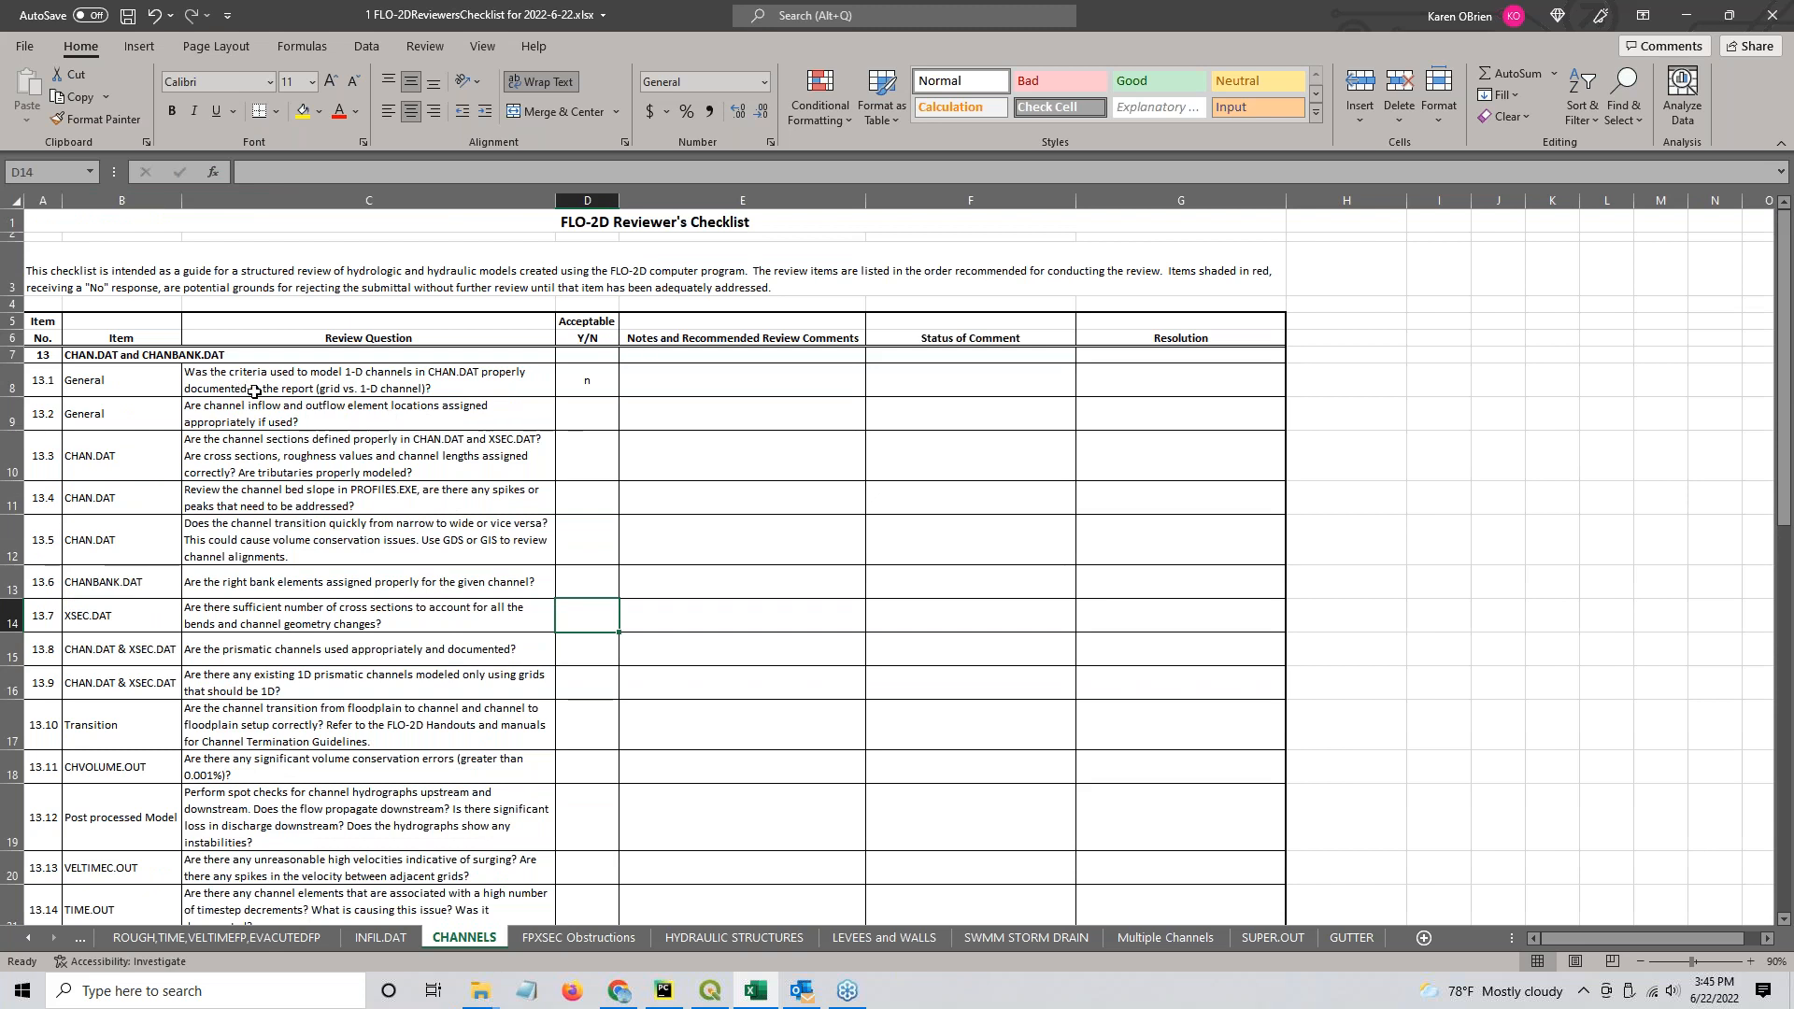
Answer checklist item 13.1, on documentation of the 1-D channel criteria, with "y" in the Acceptable column.
left_click(368, 388)
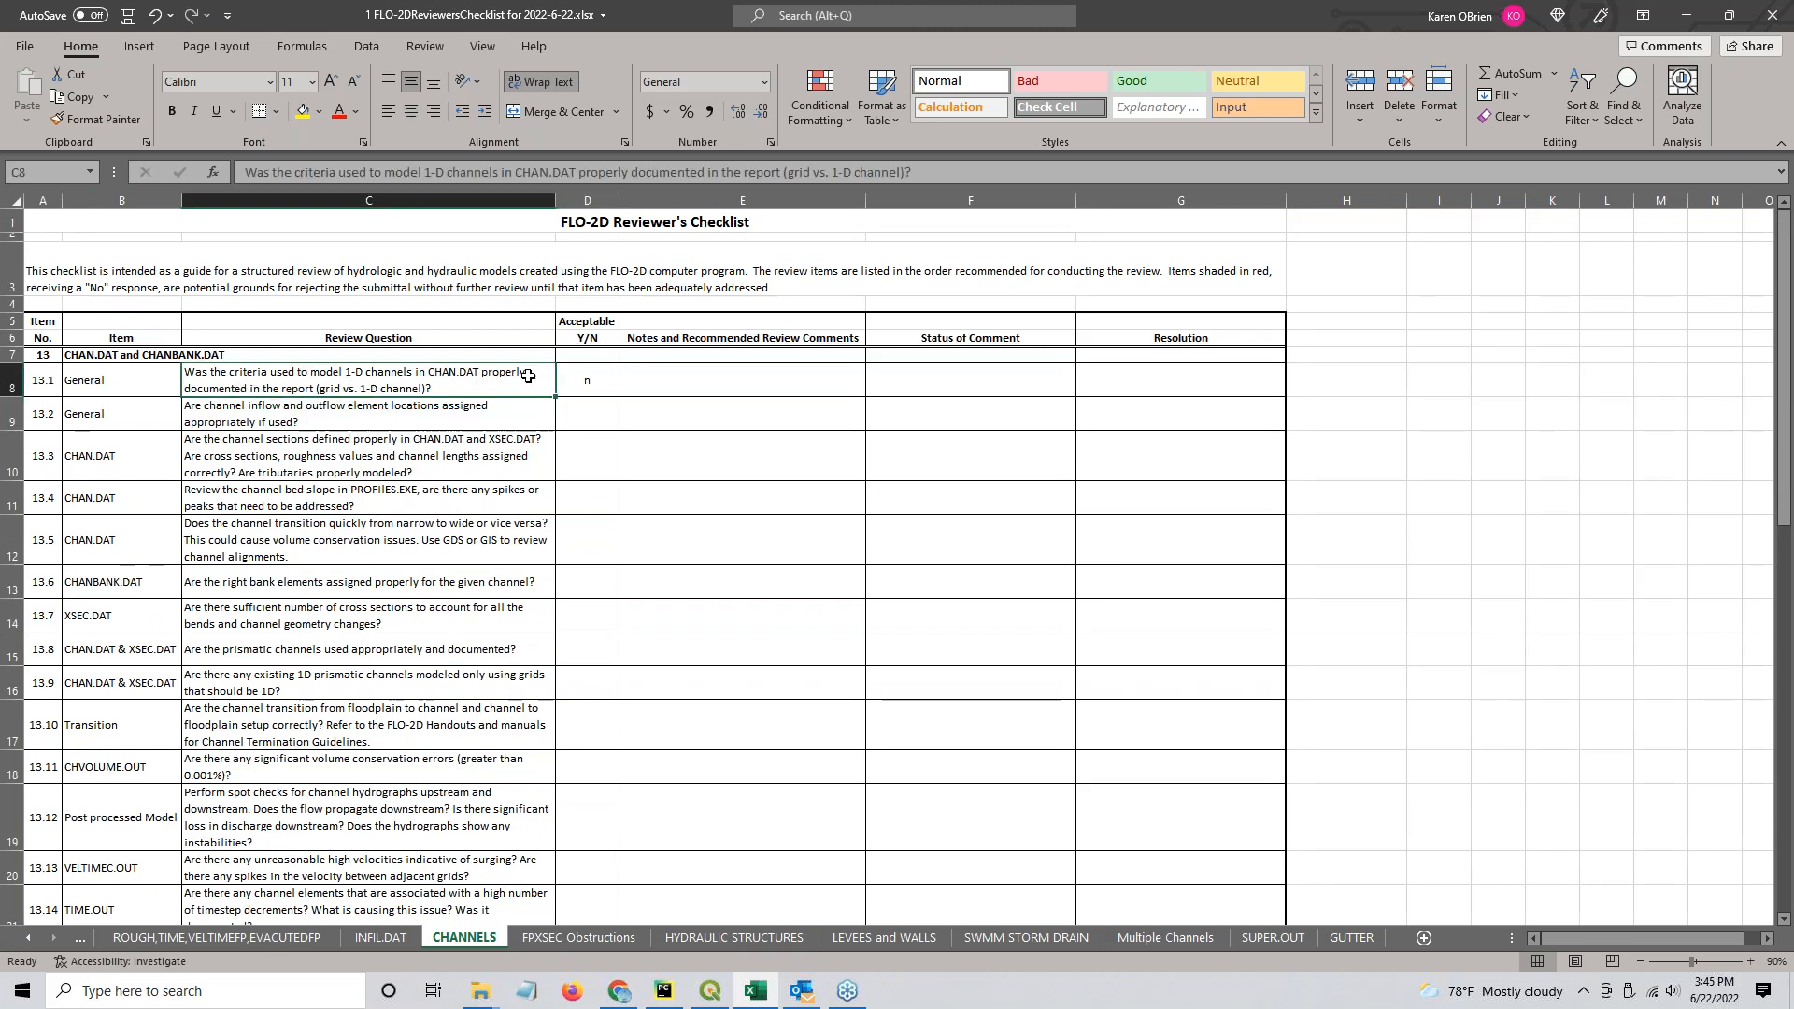
left_click(598, 387)
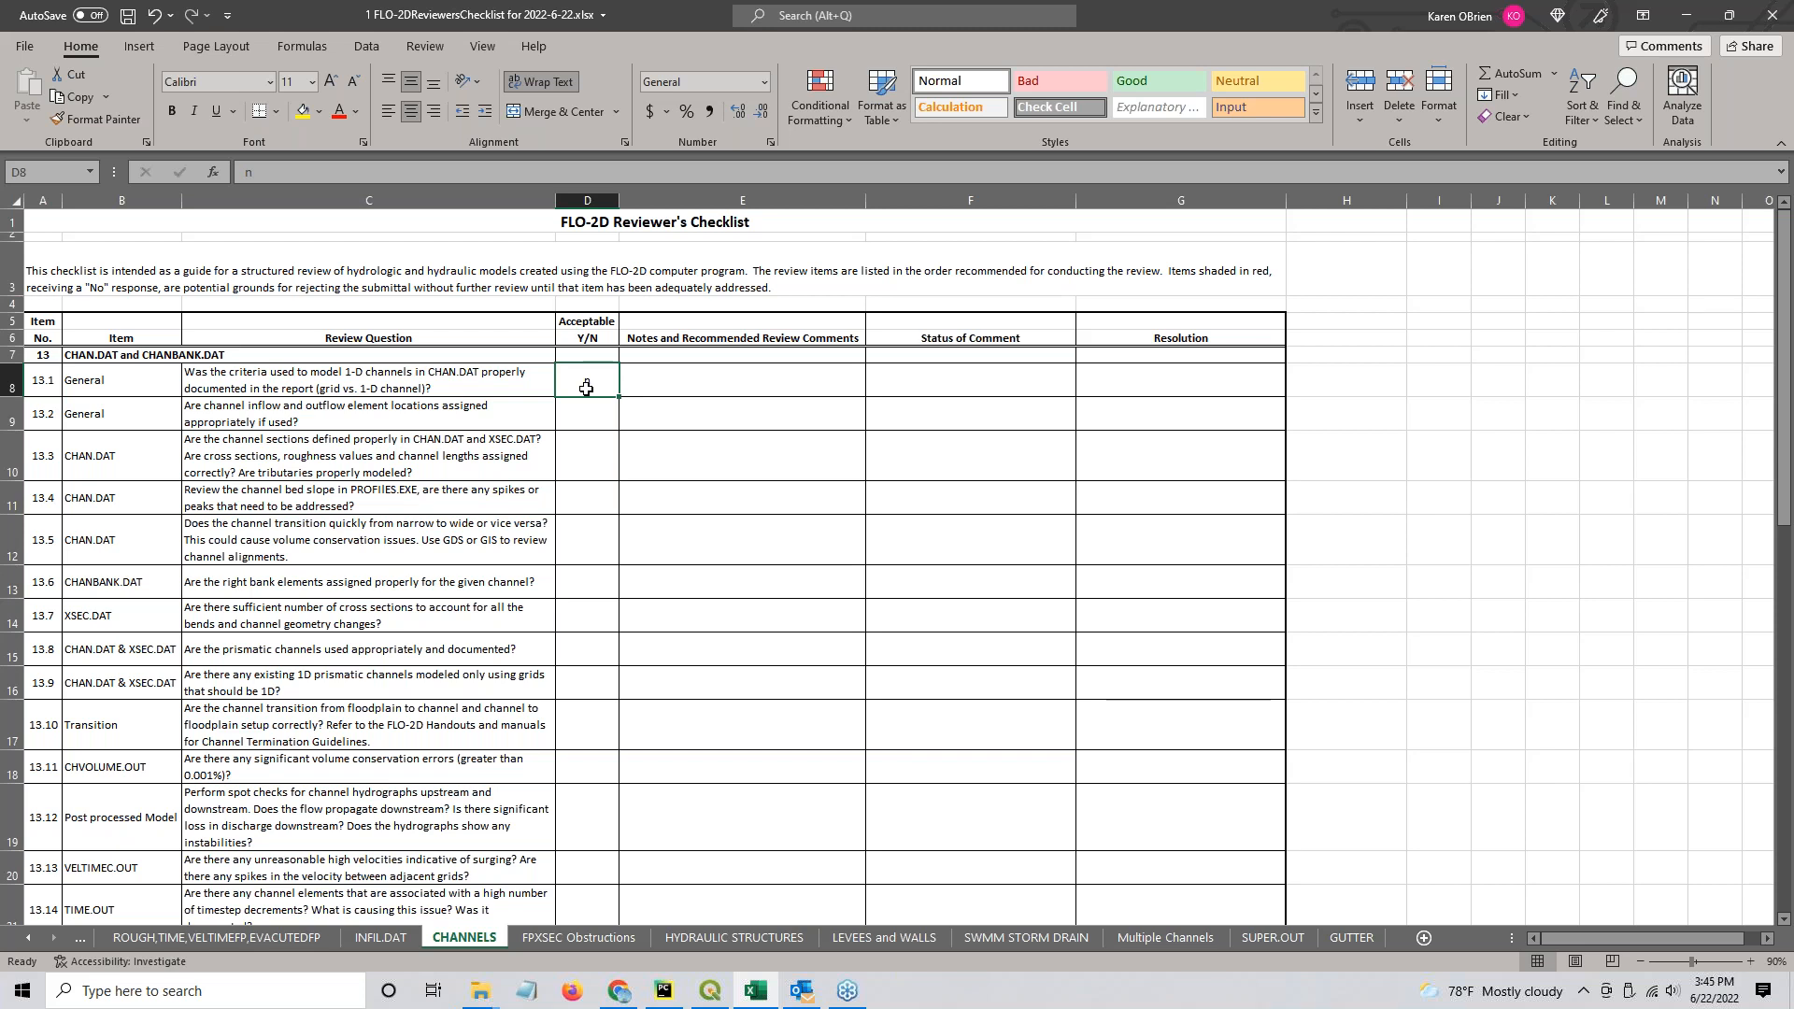
type("y")
key("Delete")
key("Return")
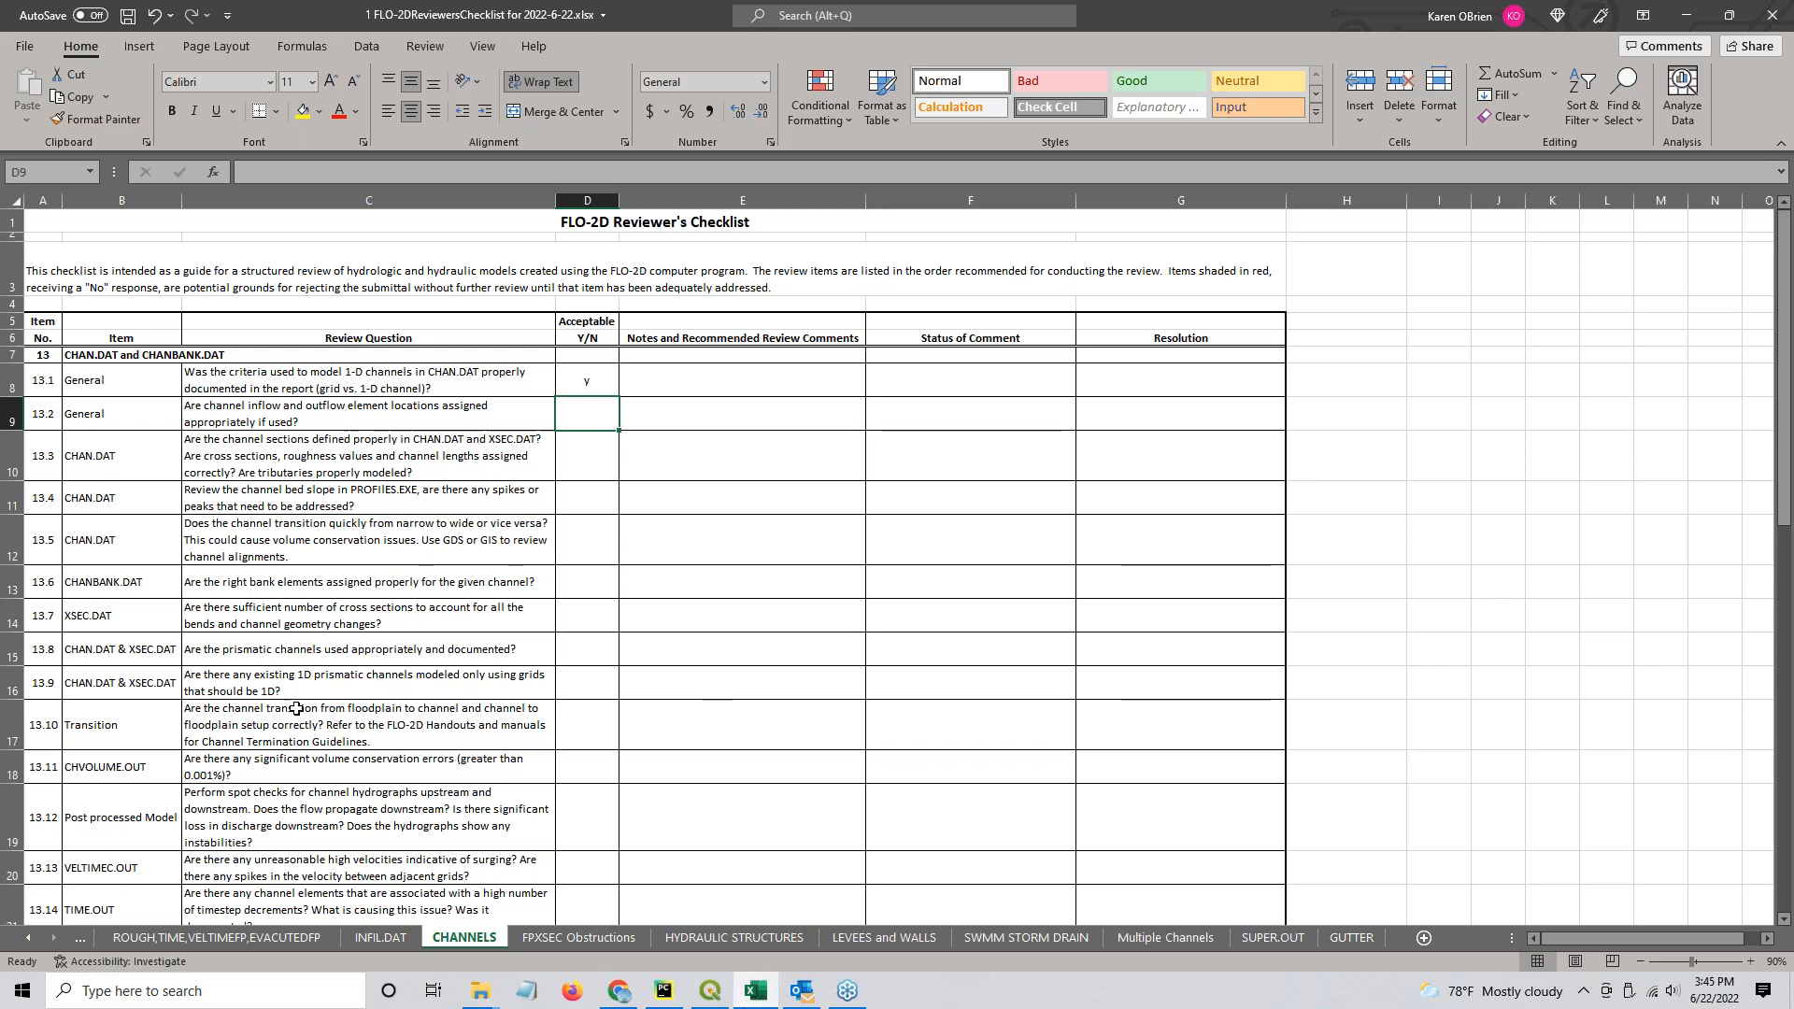
Switch to QGIS and examine the channel's inflow and outflow elements on the map, displaying the Outflow conditions in the Boundary Condition Editor.
left_click(710, 992)
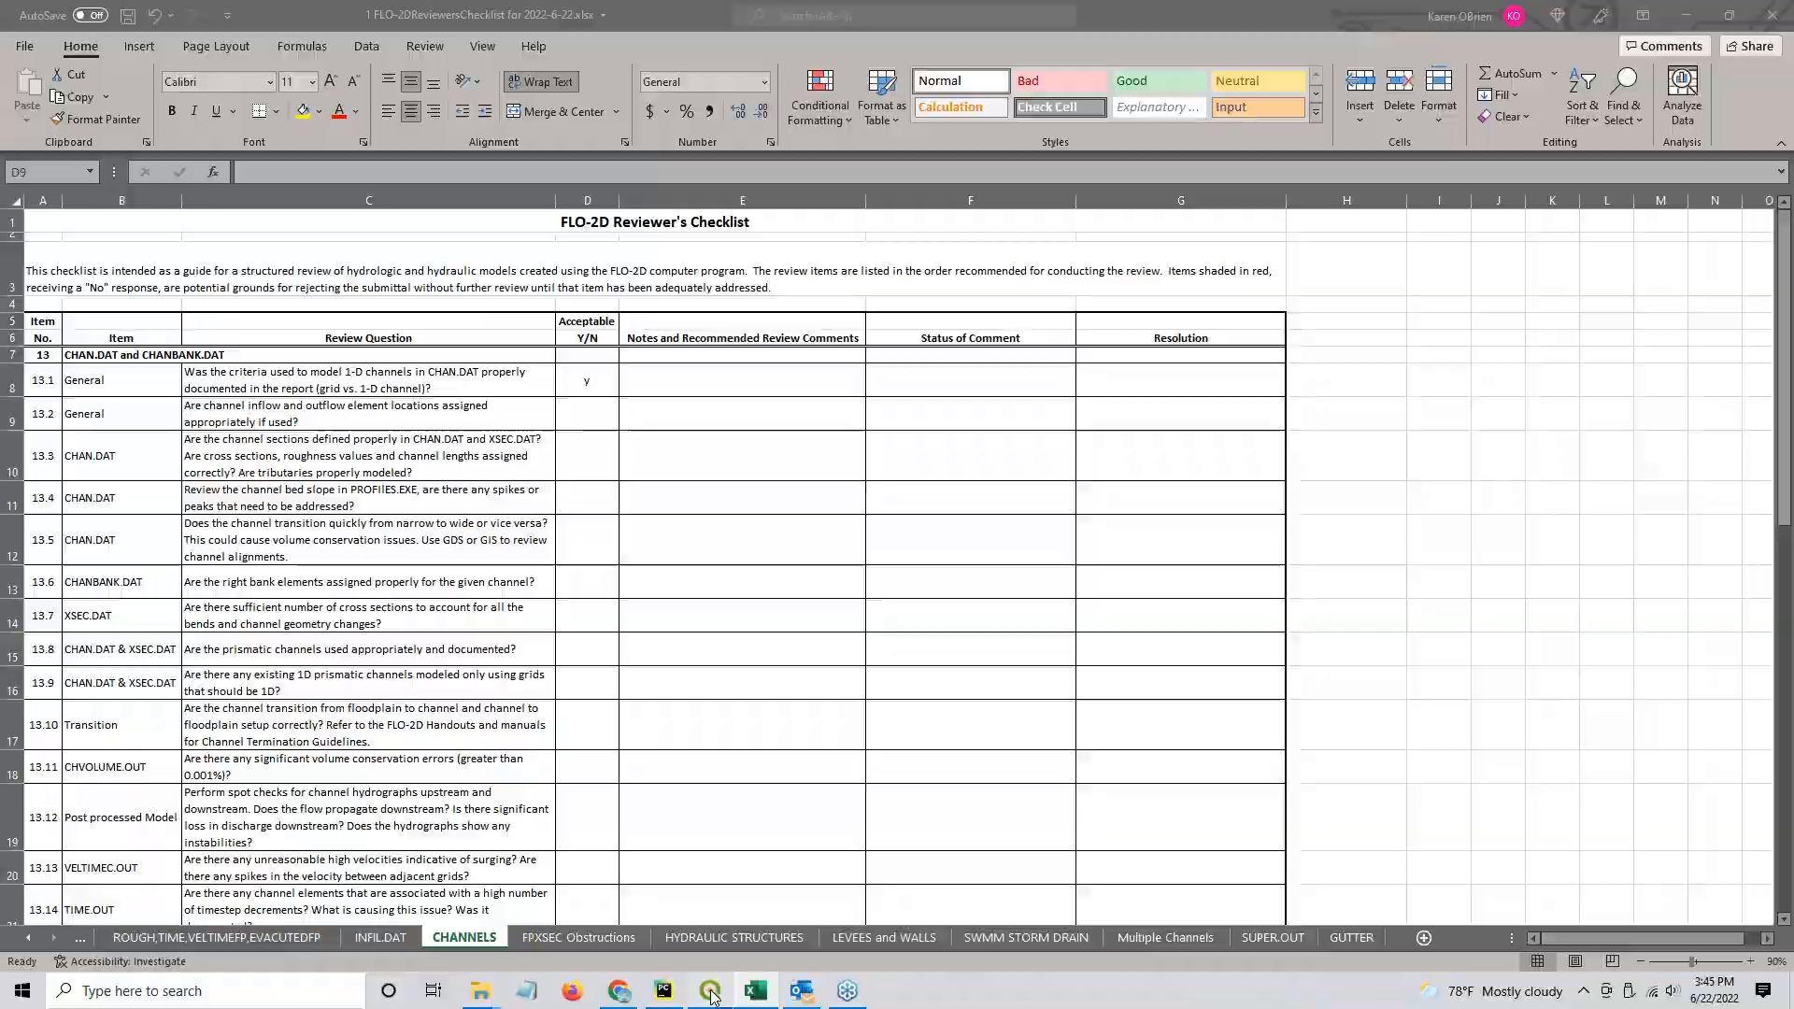
scroll(1346, 586, "up", 2)
left_click_drag(1346, 586, 1044, 568)
scroll(1045, 568, "up", 4)
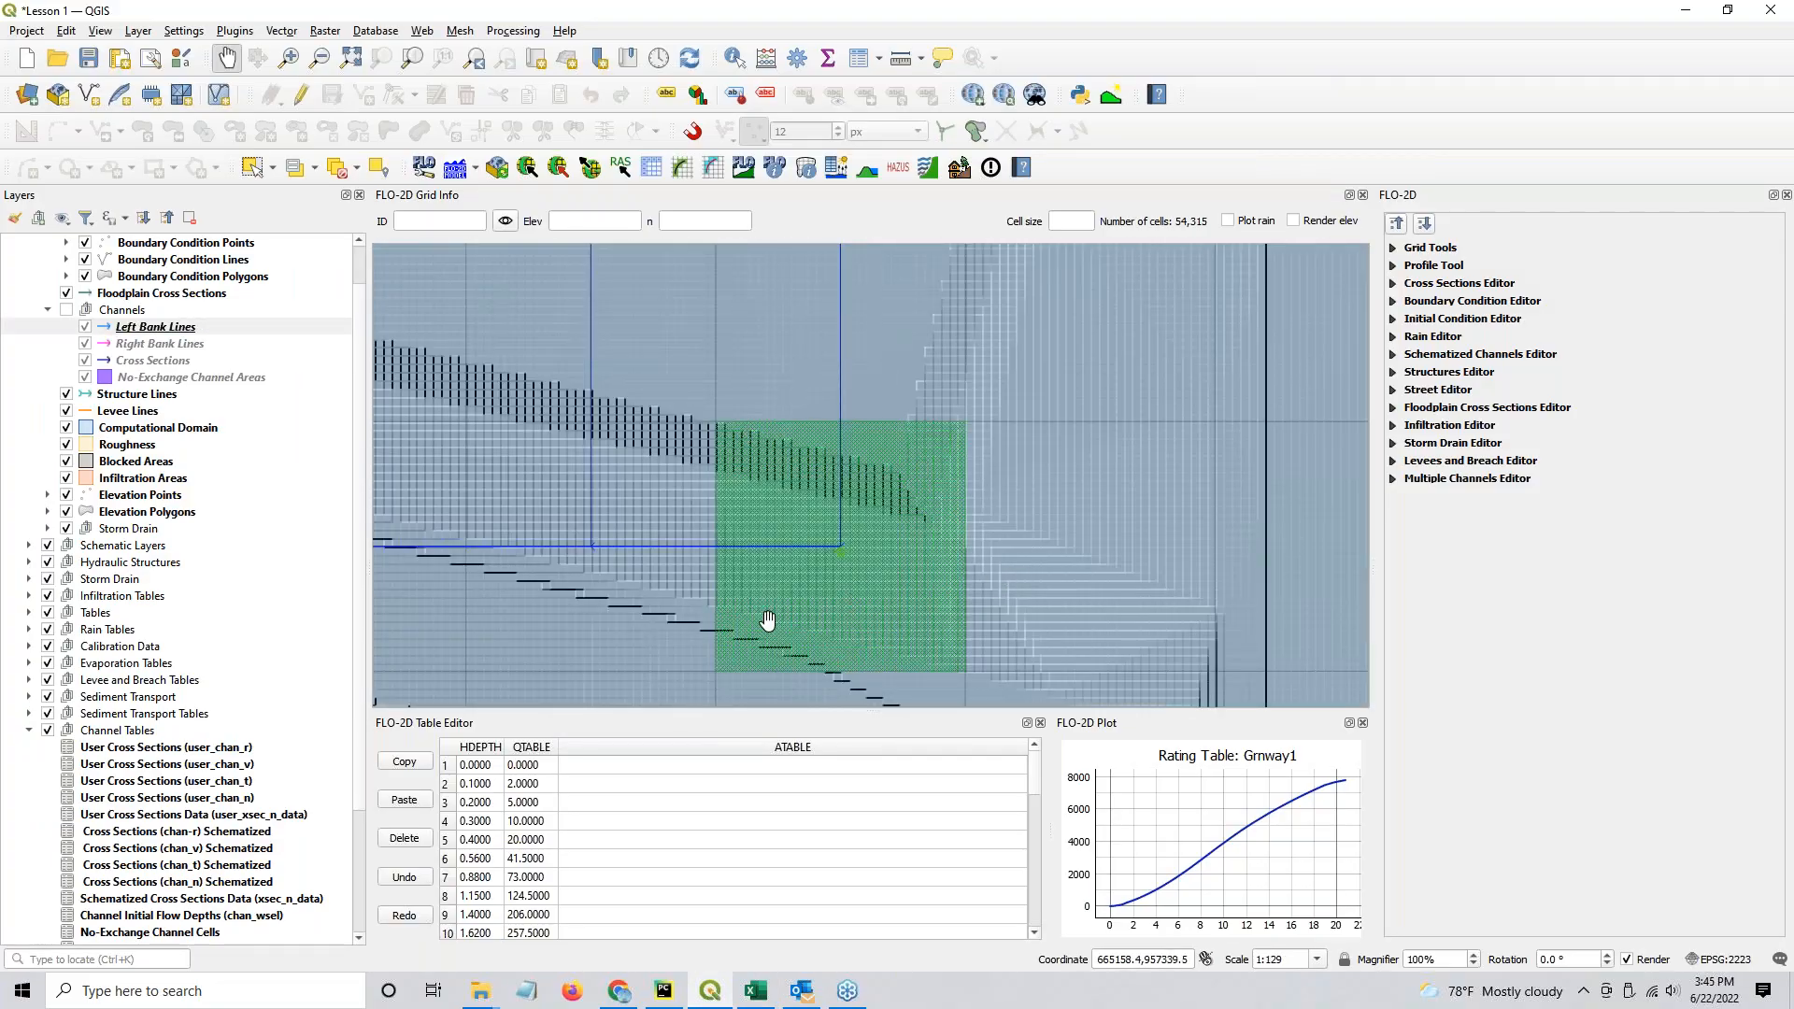
scroll(873, 607, "down", 2)
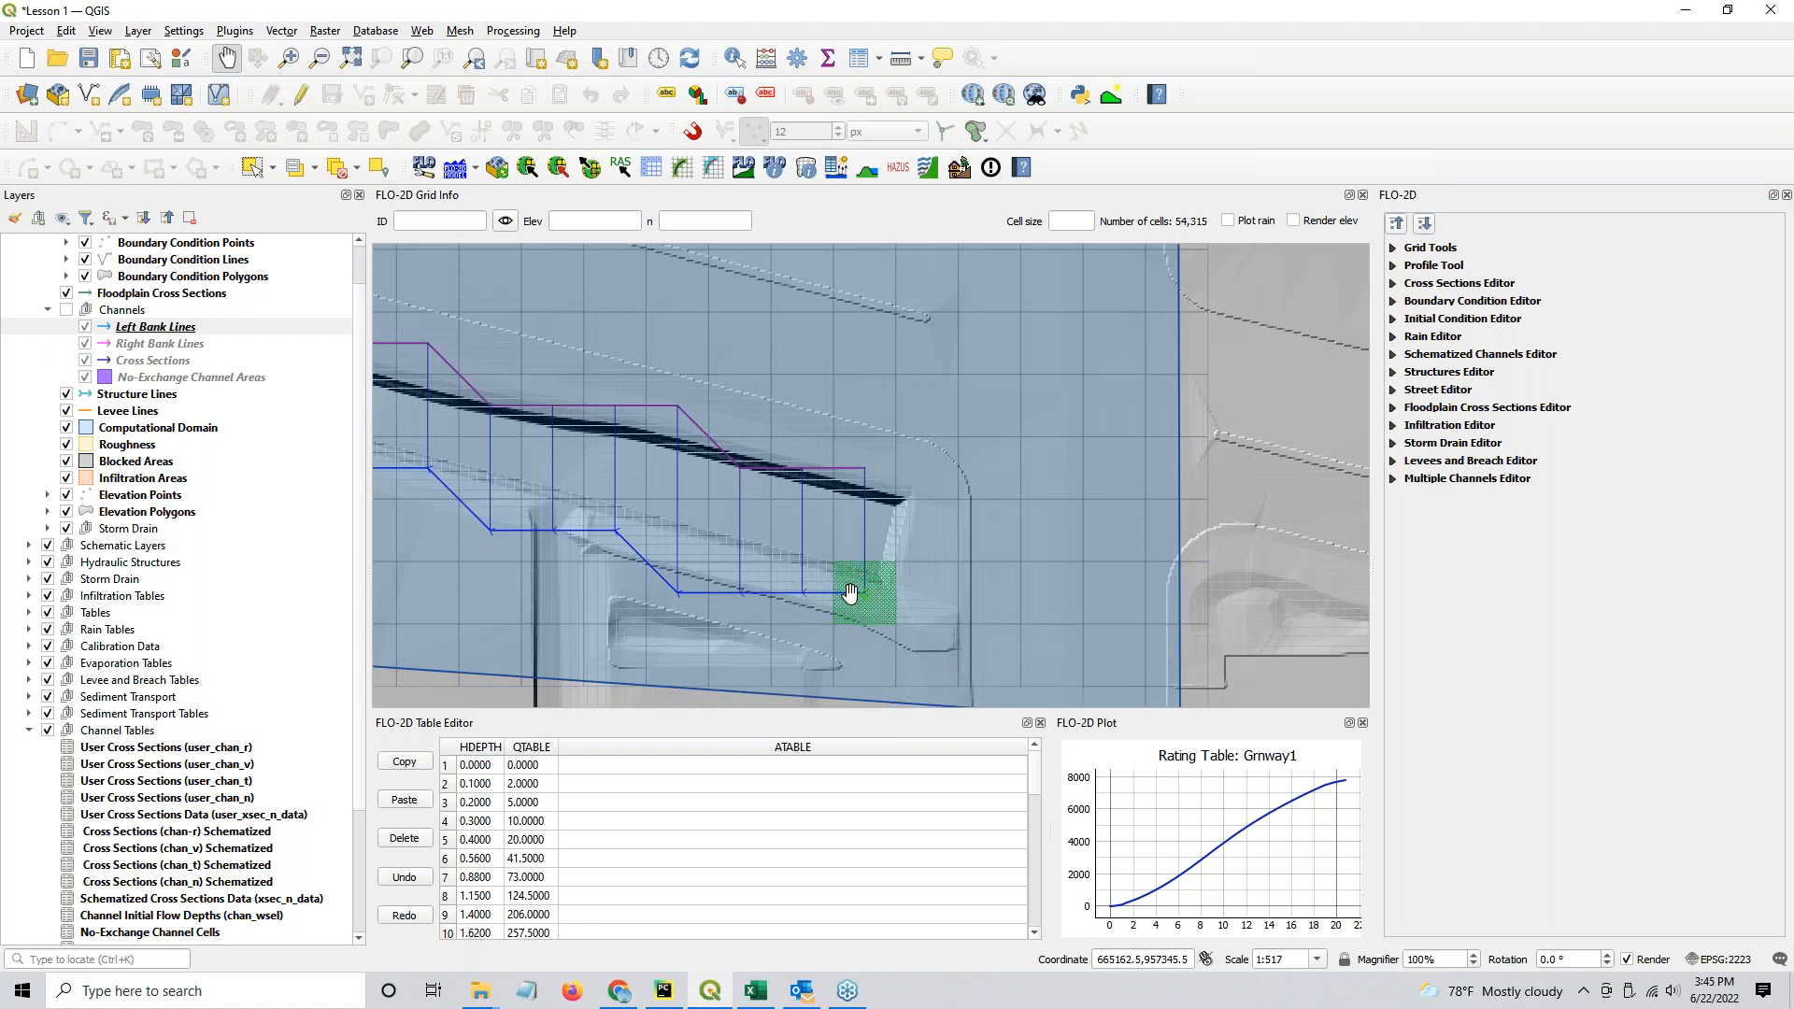
scroll(850, 589, "down", 3)
scroll(852, 588, "down", 2)
left_click_drag(502, 505, 1047, 653)
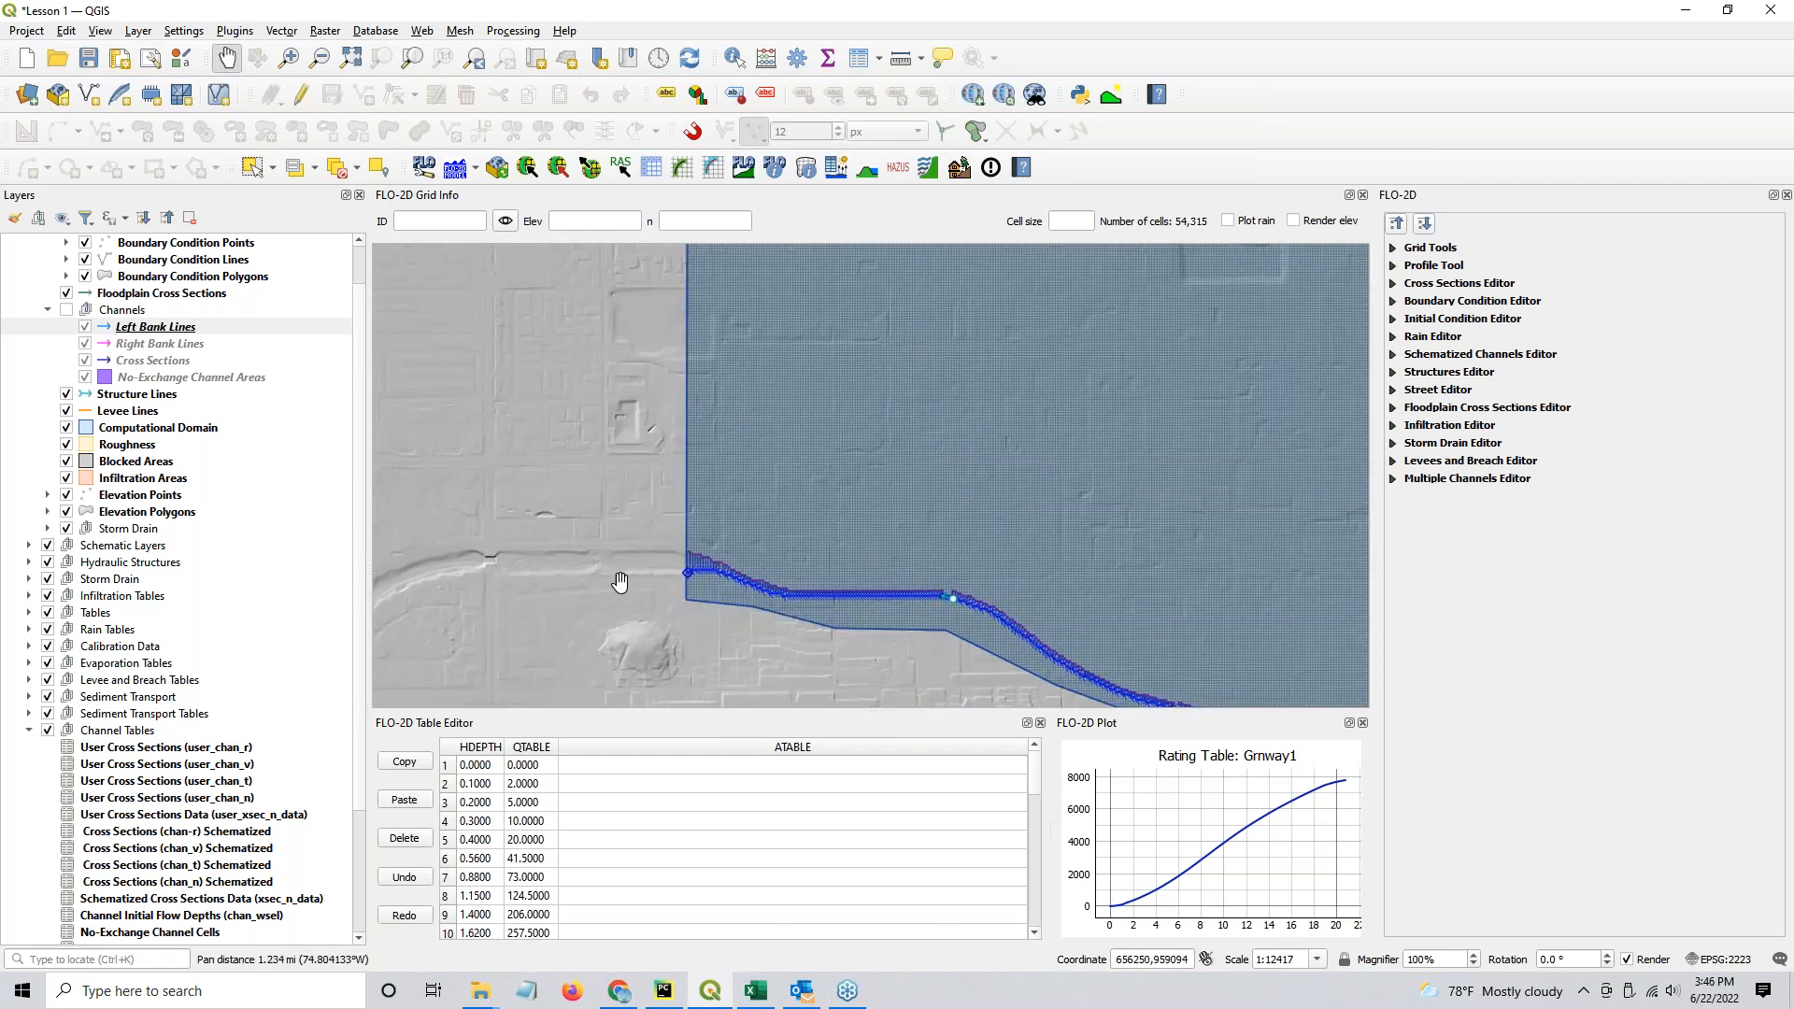
scroll(710, 589, "up", 3)
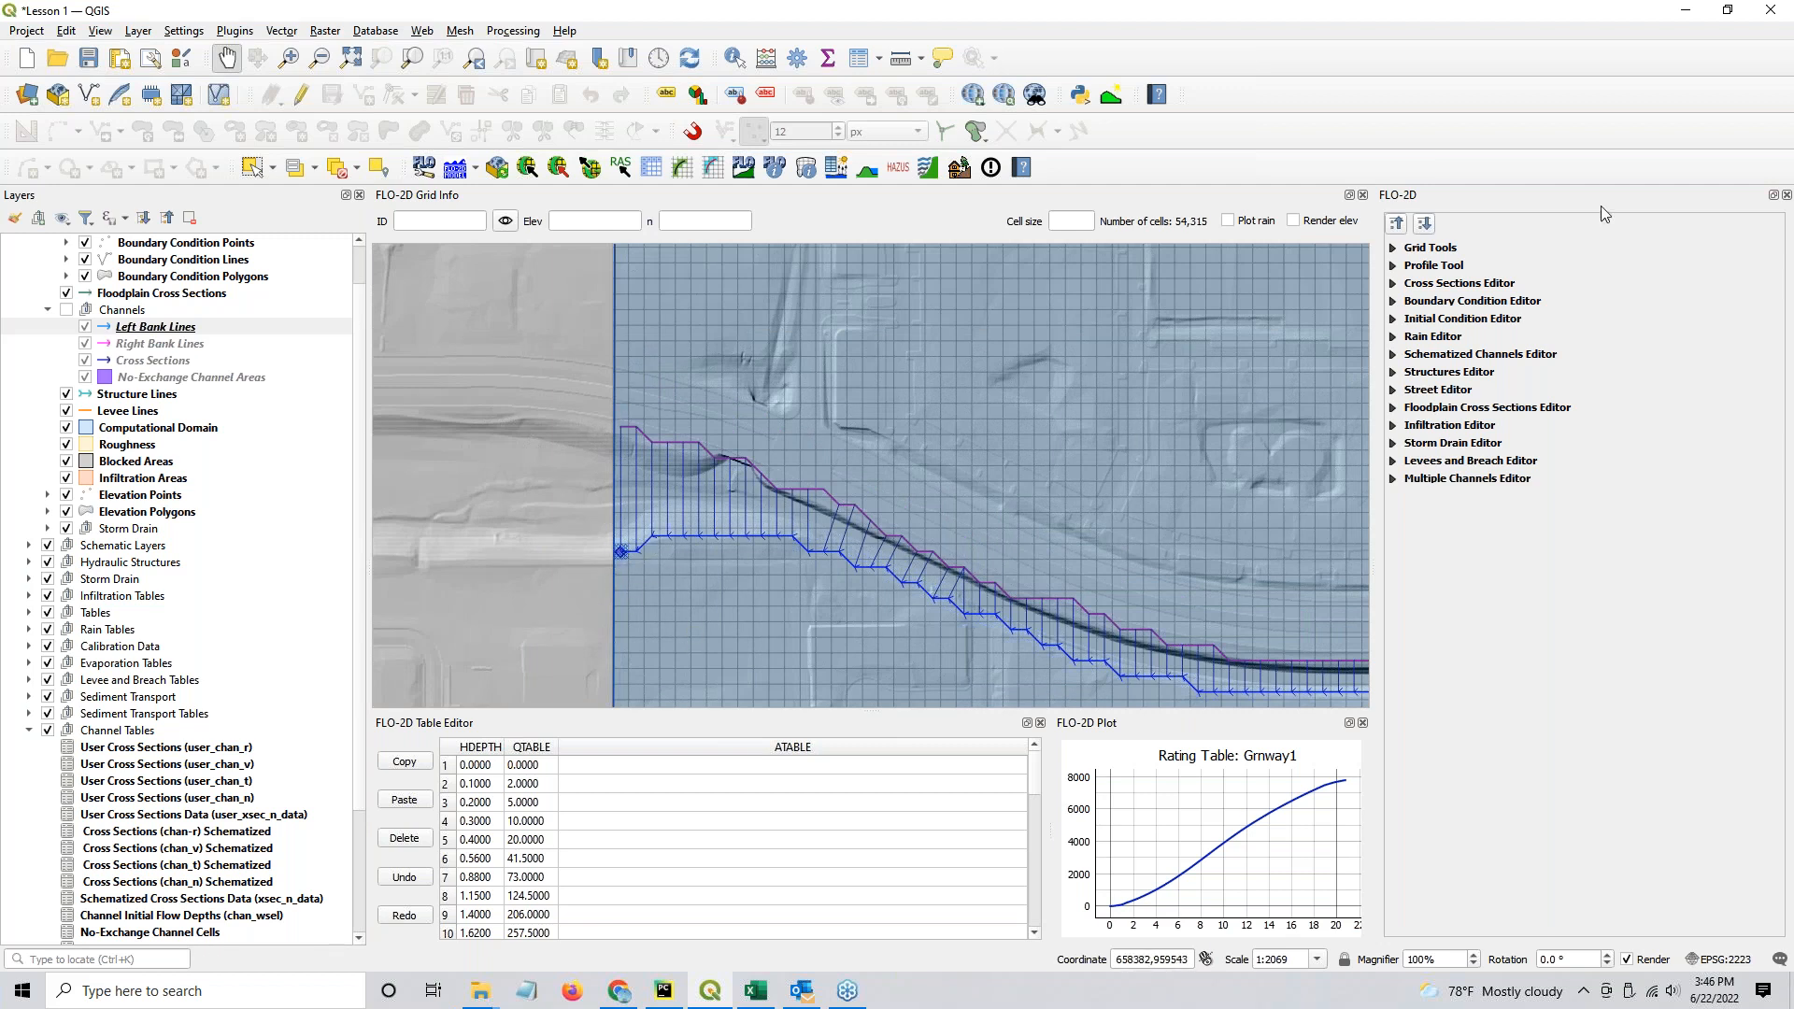
left_click(1393, 302)
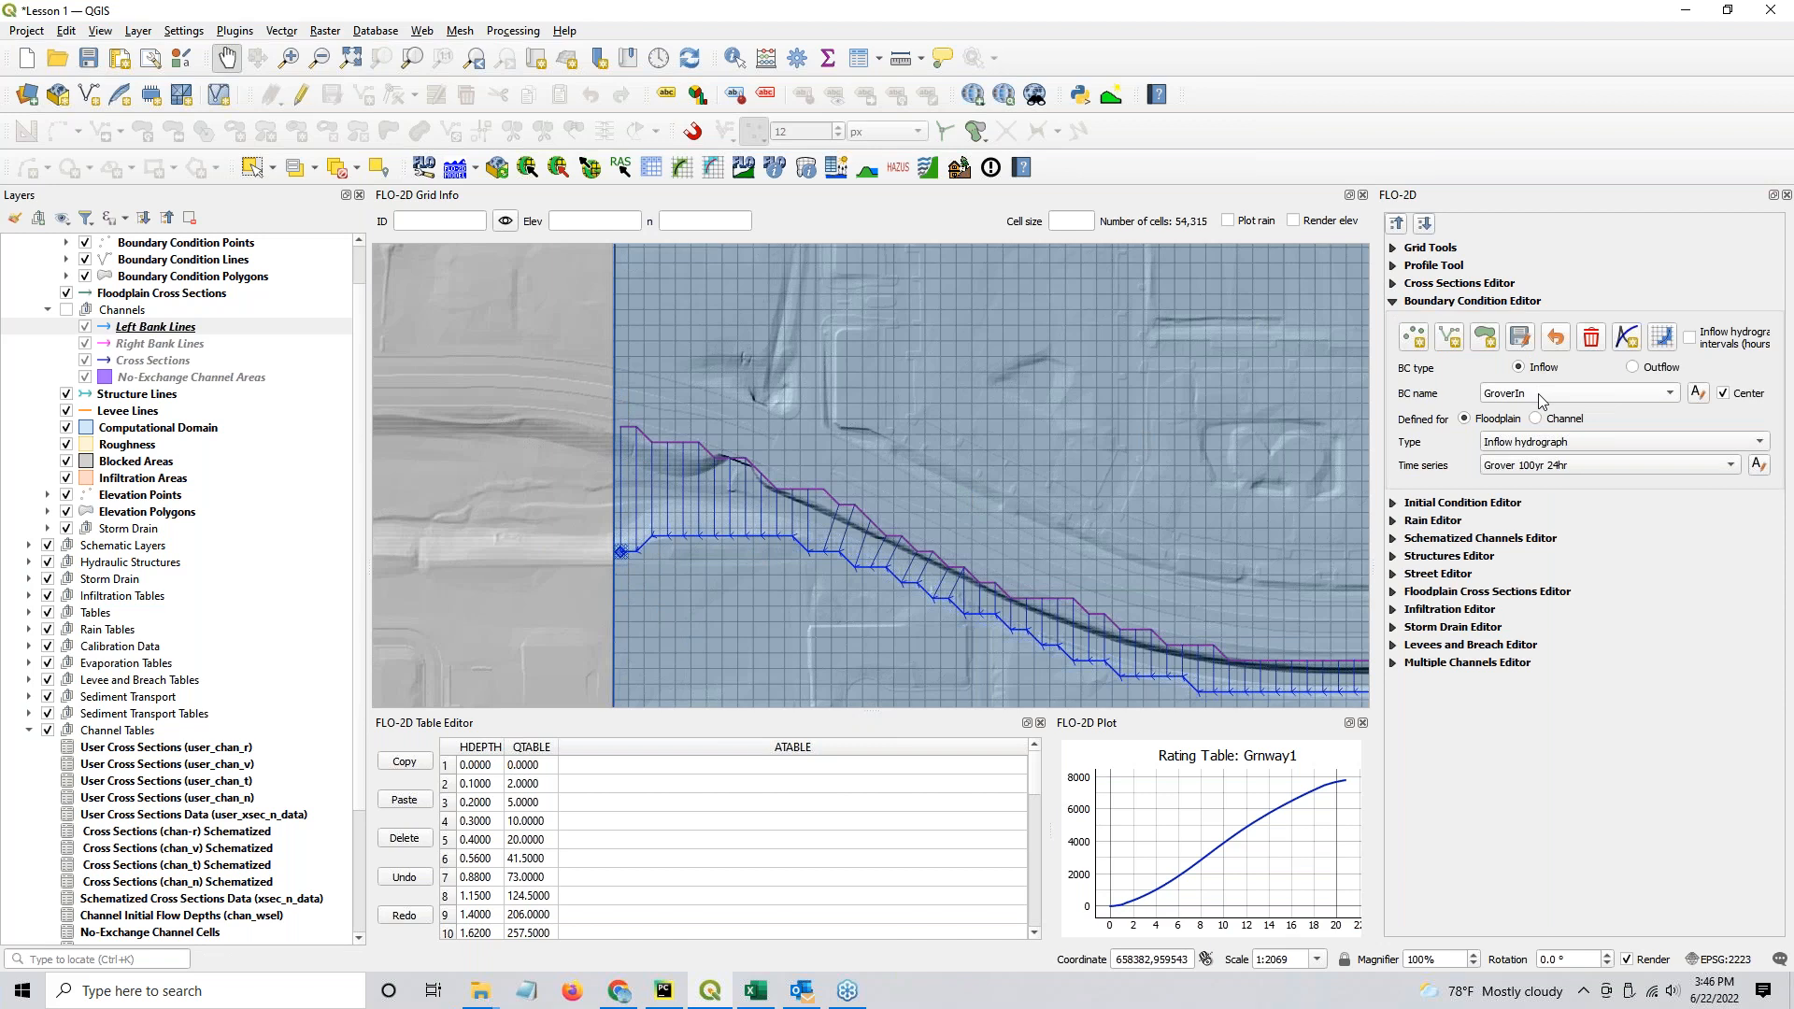
left_click(1632, 367)
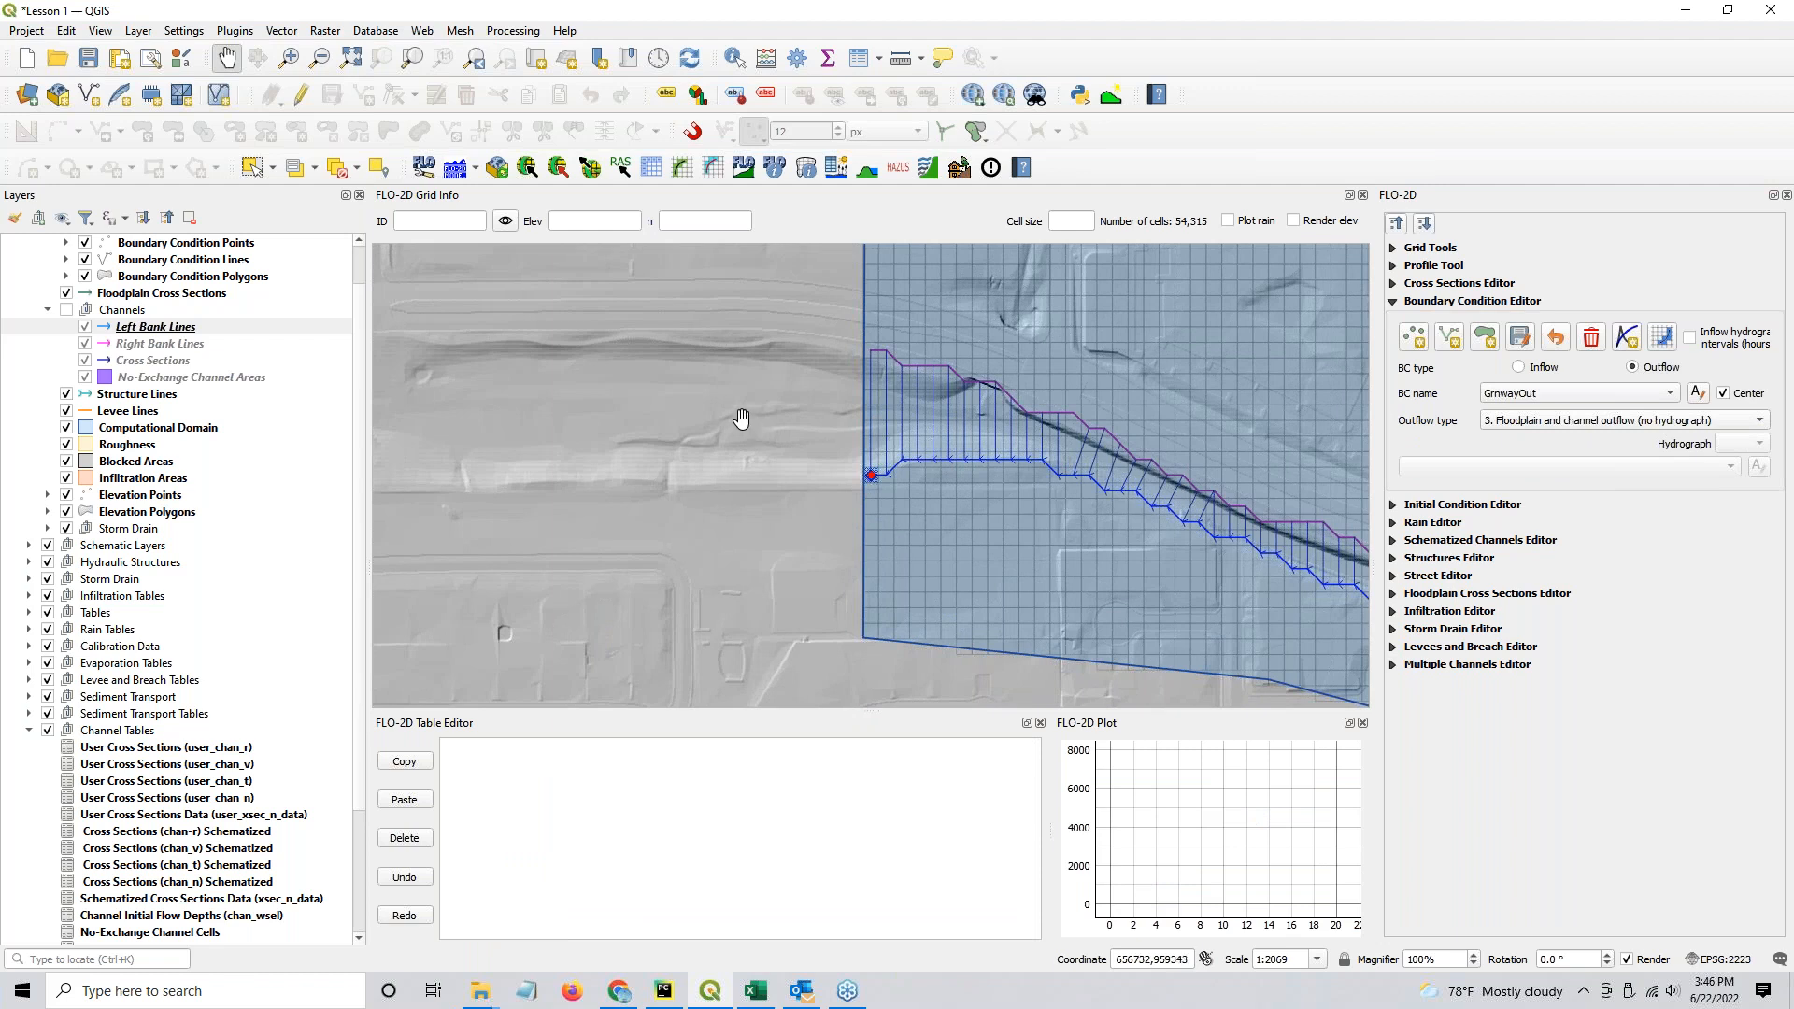
Return to the Excel checklist and answer item 13.2, on channel inflow and outflow locations, with "y".
left_click(756, 990)
type("y")
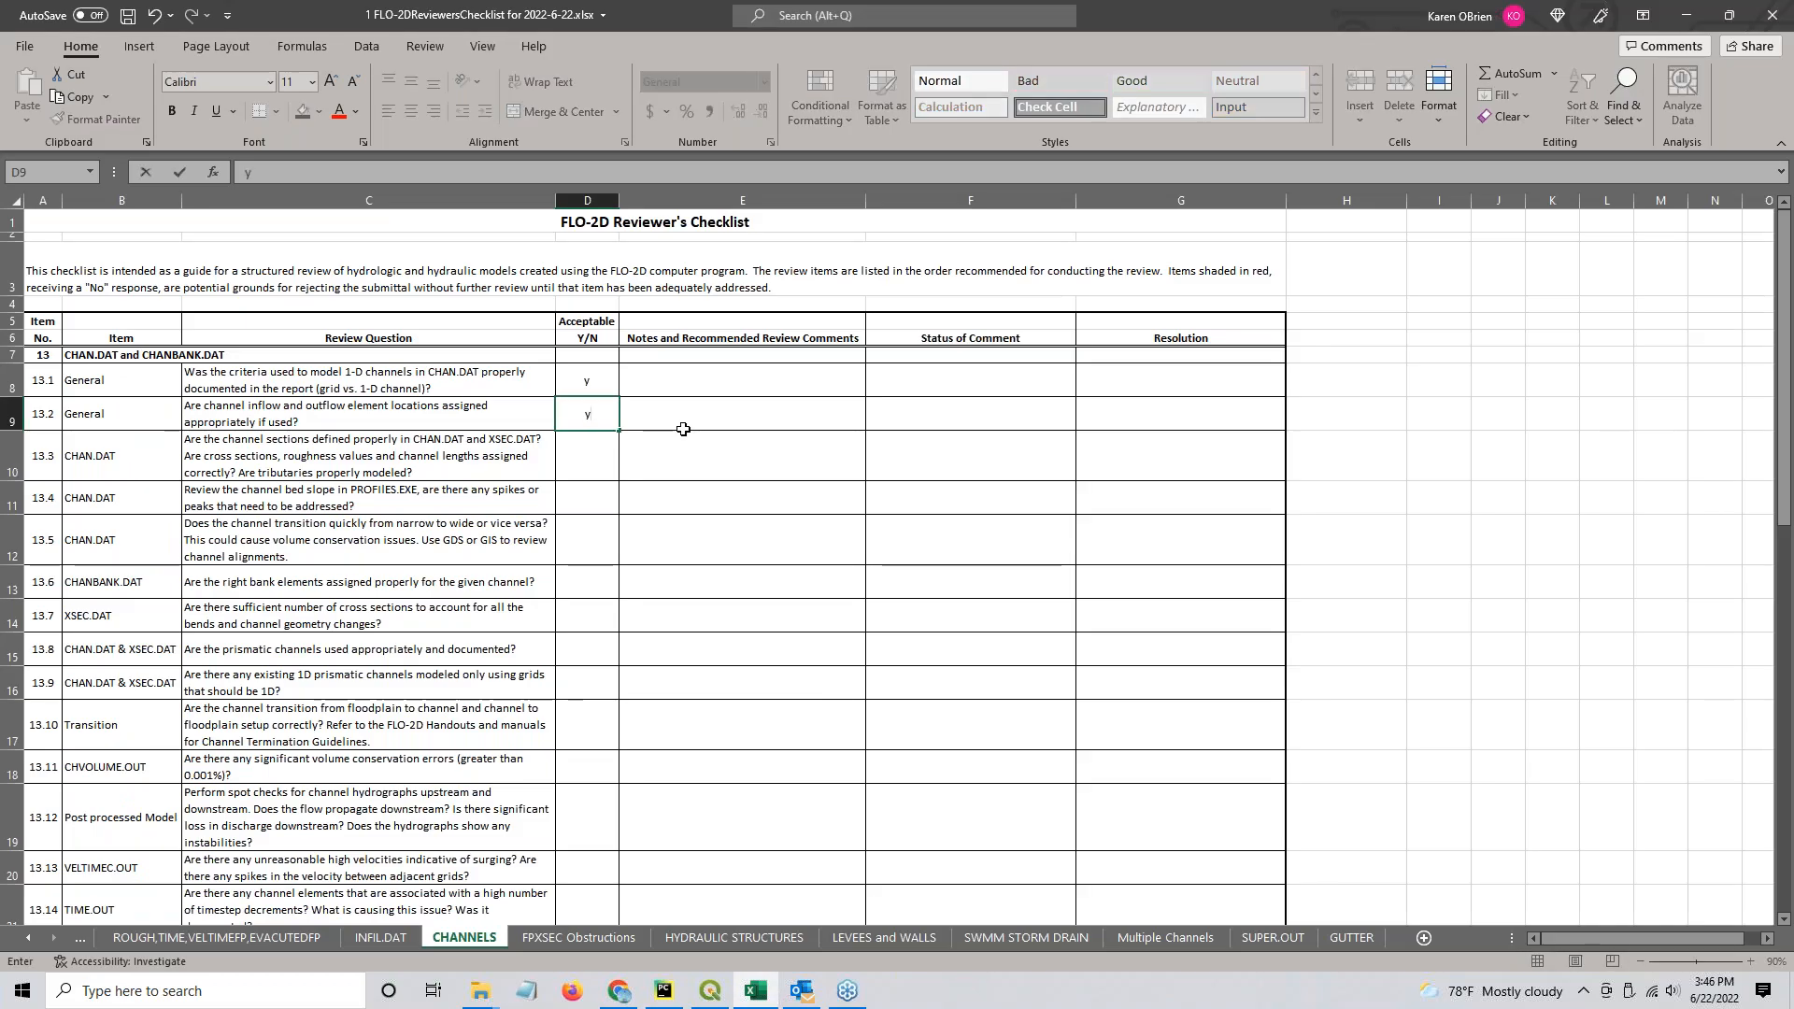
key("Return")
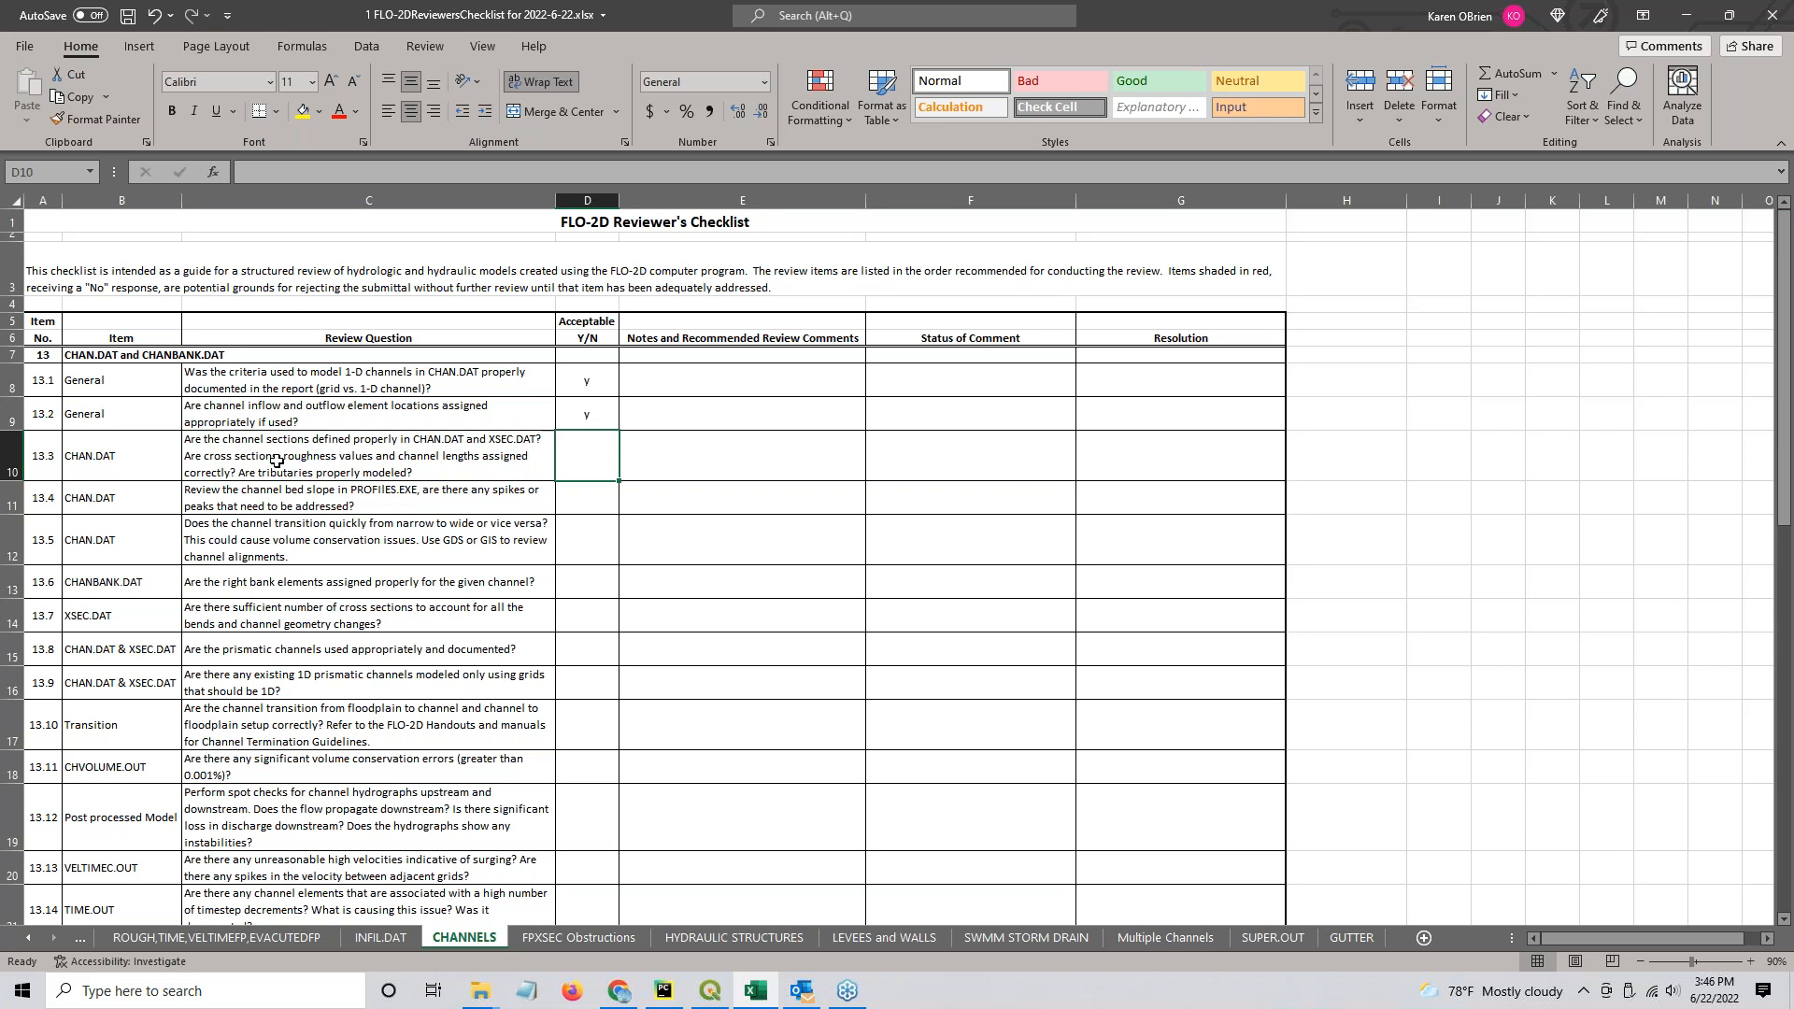
Switch to QGIS and review the attribute table of the schematized Cross Sections (chan_n) layer, closing it when done.
left_click(710, 991)
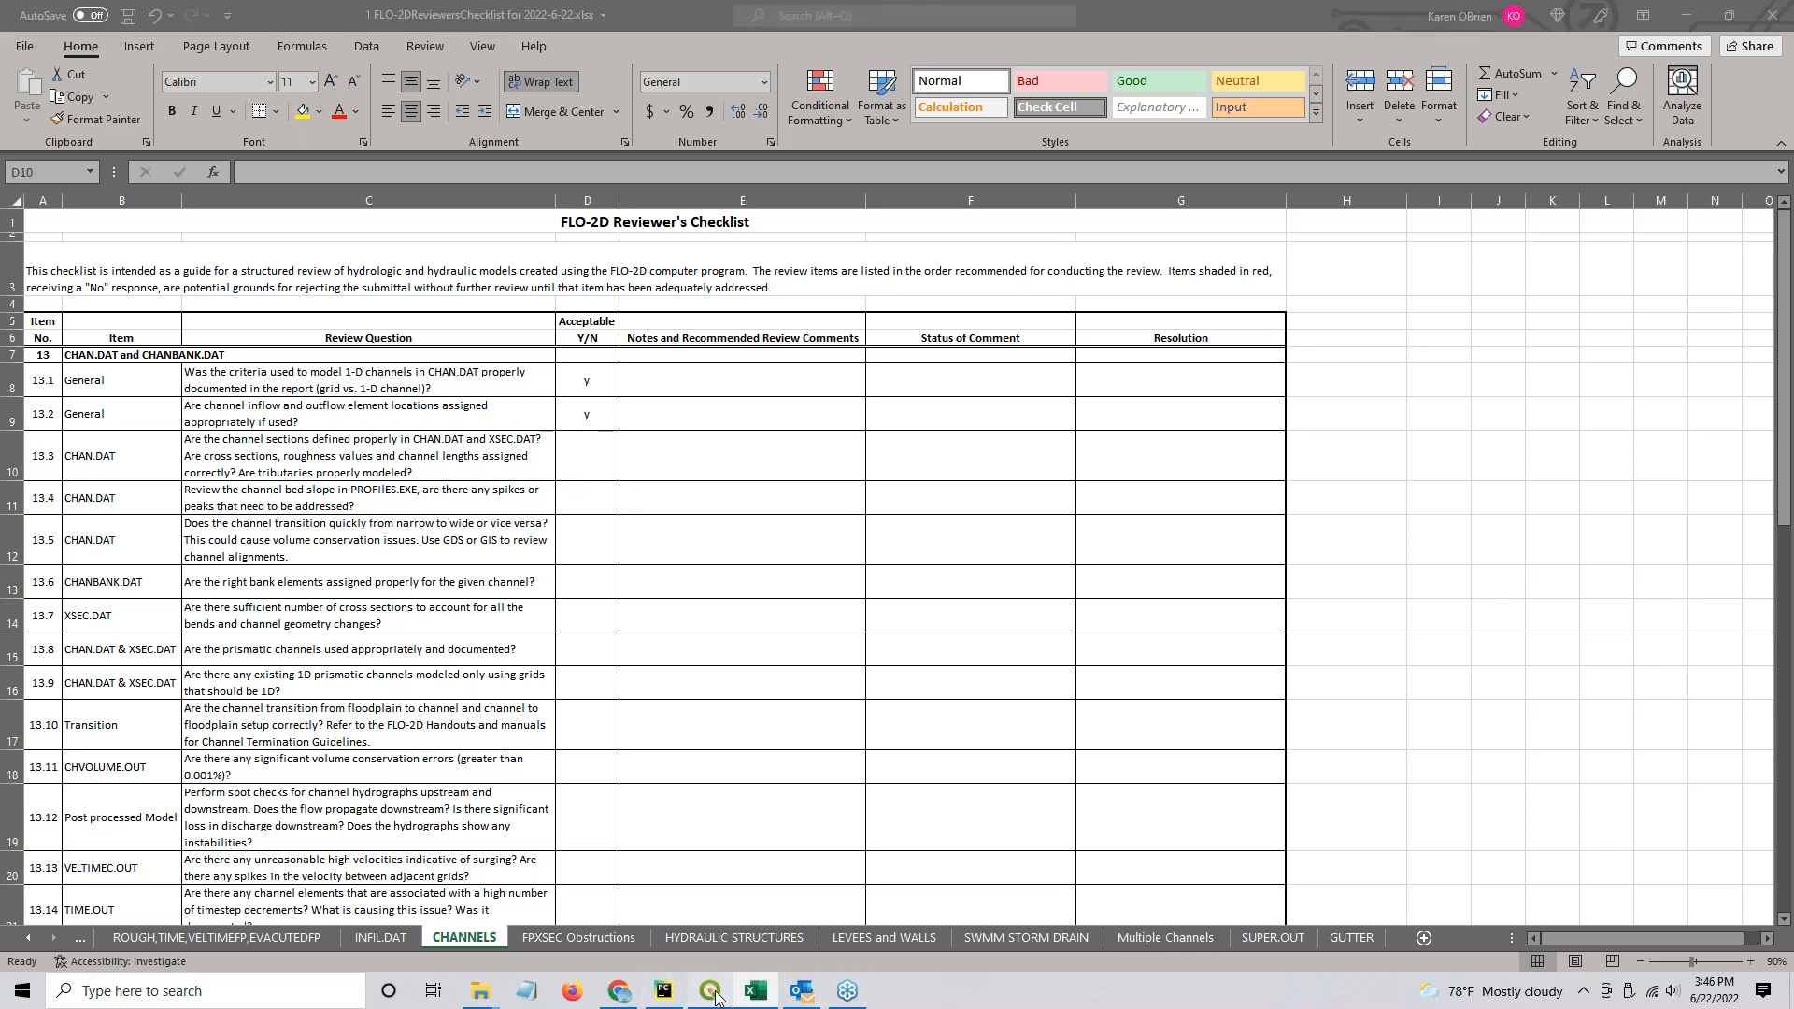
scroll(1033, 521, "down", 1)
left_click_drag(1028, 512, 708, 443)
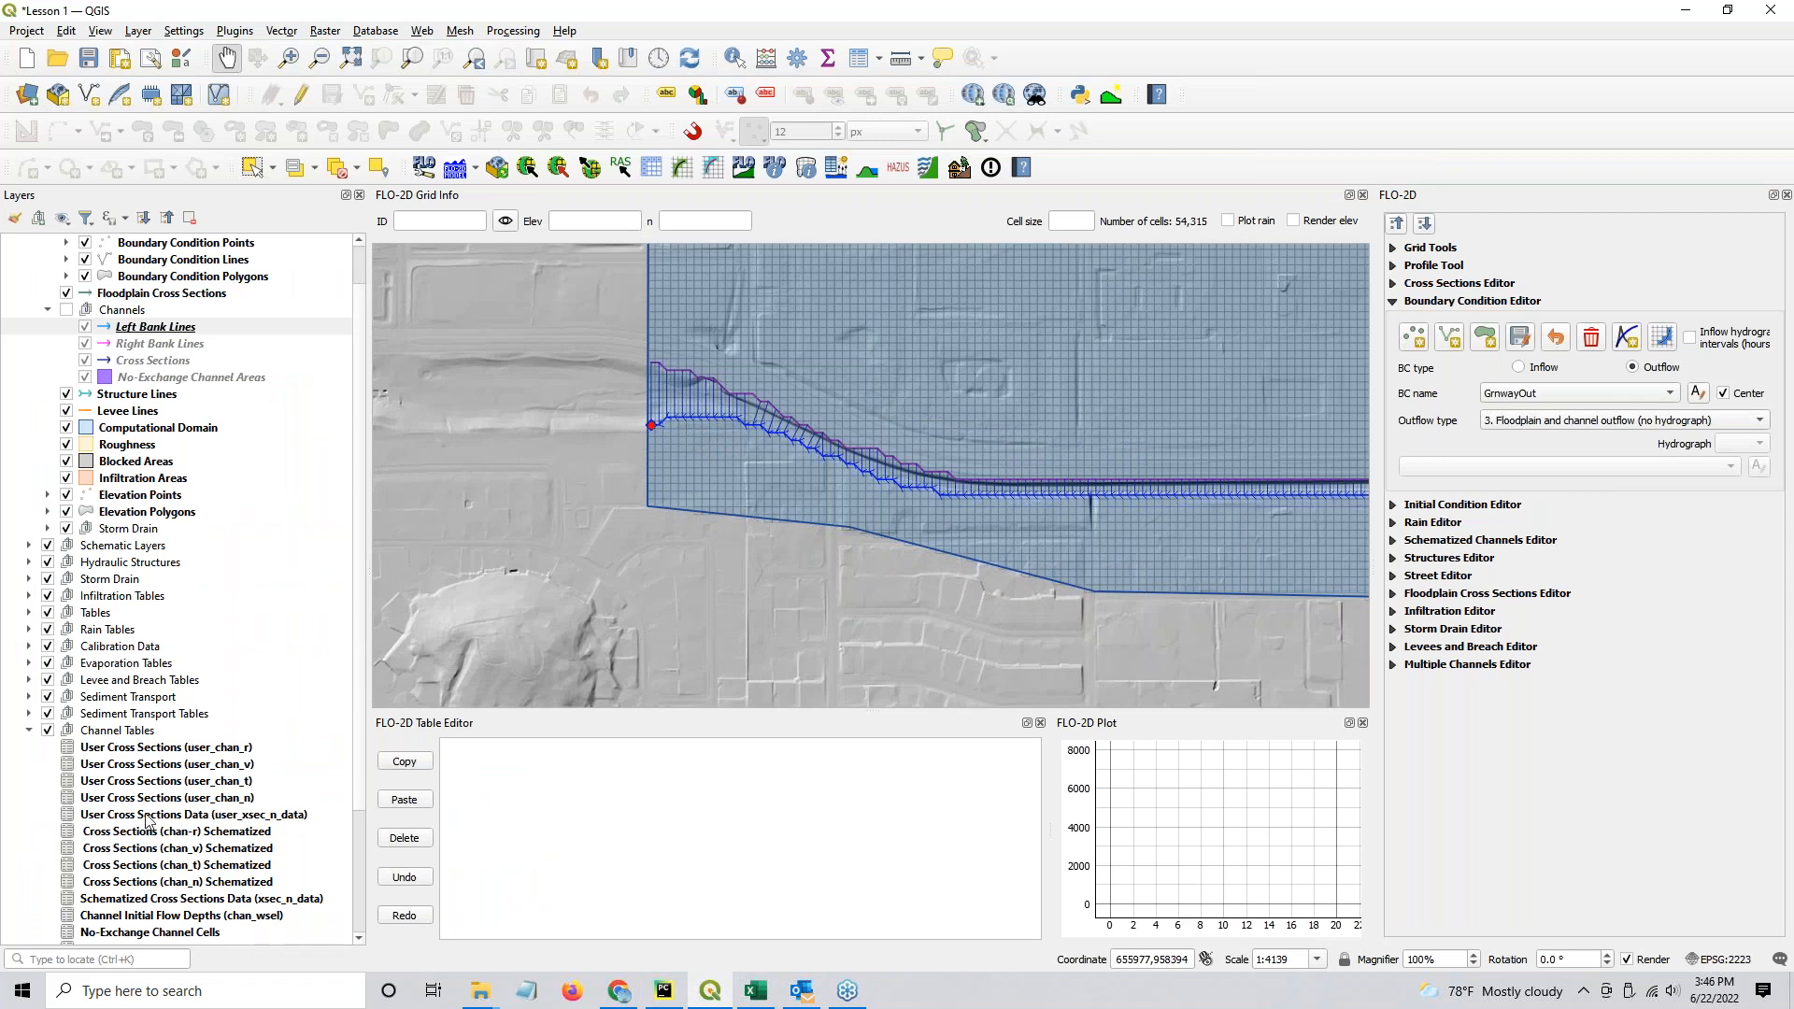
left_click(156, 884)
right_click(156, 886)
left_click(192, 717)
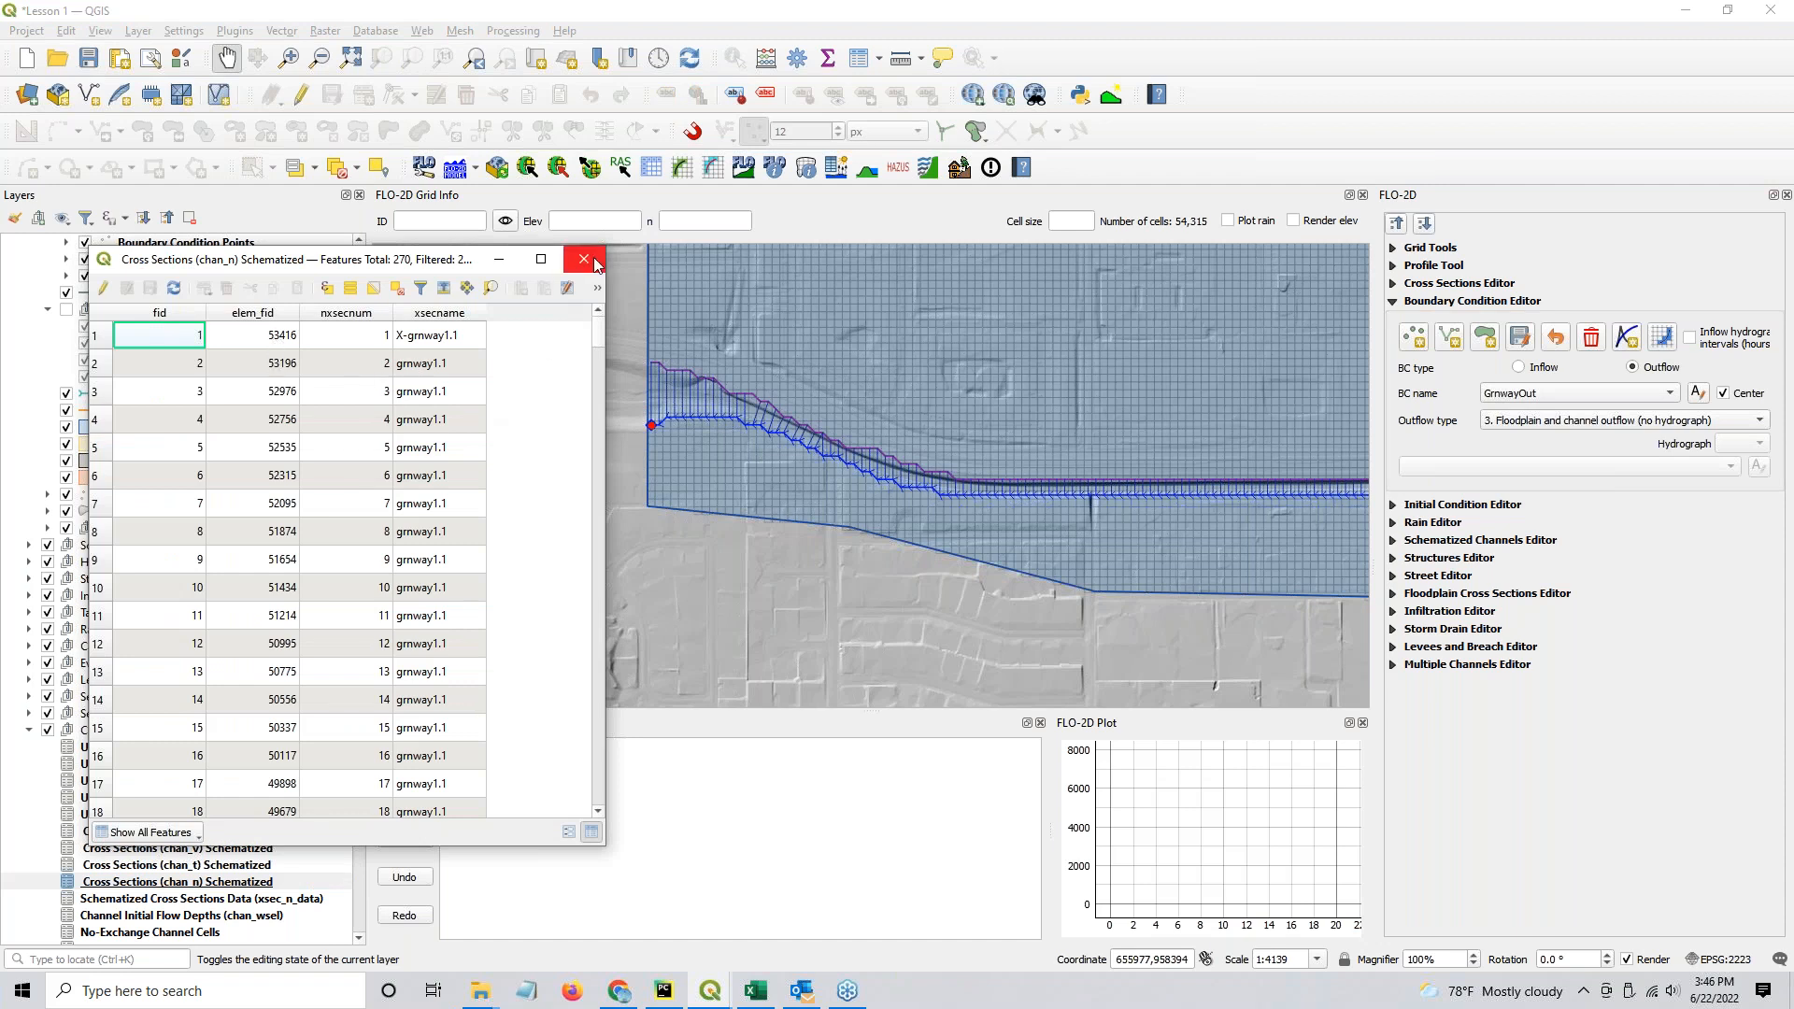
left_click(595, 264)
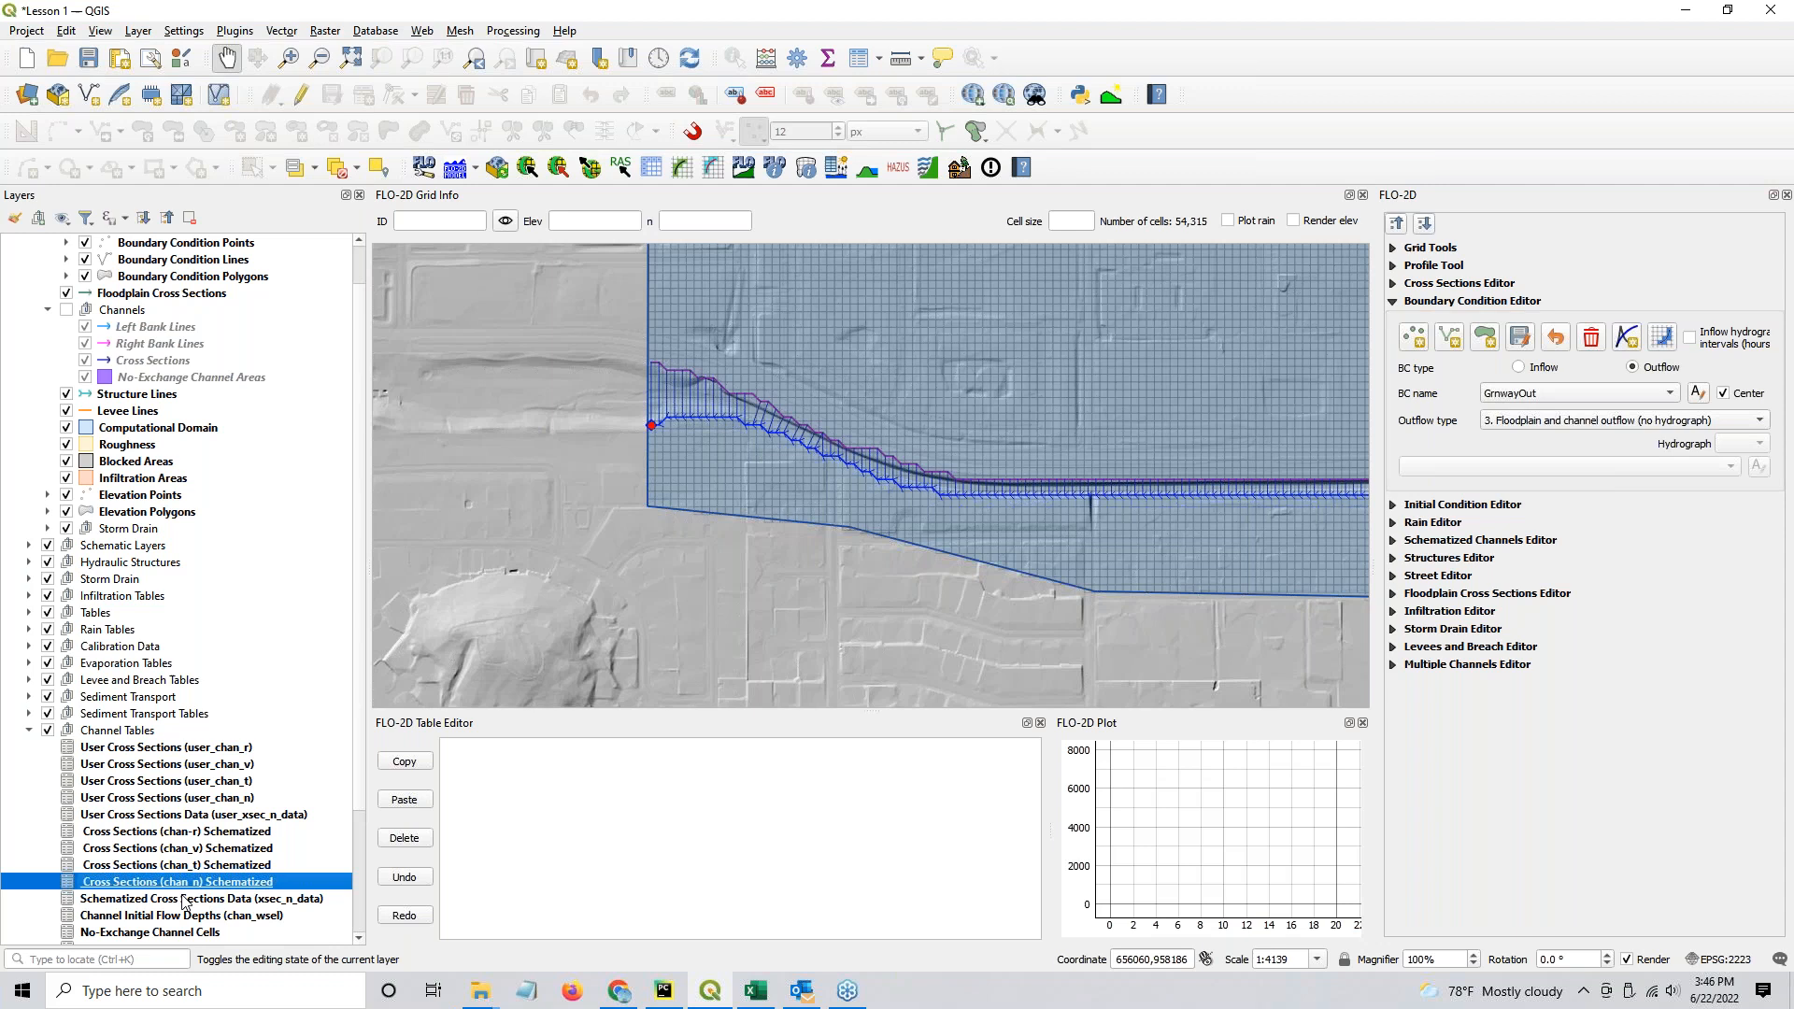
Review the attribute table of the Schematized Cross Sections Data (xsec_n_data) layer, closing it when done.
left_click(154, 901)
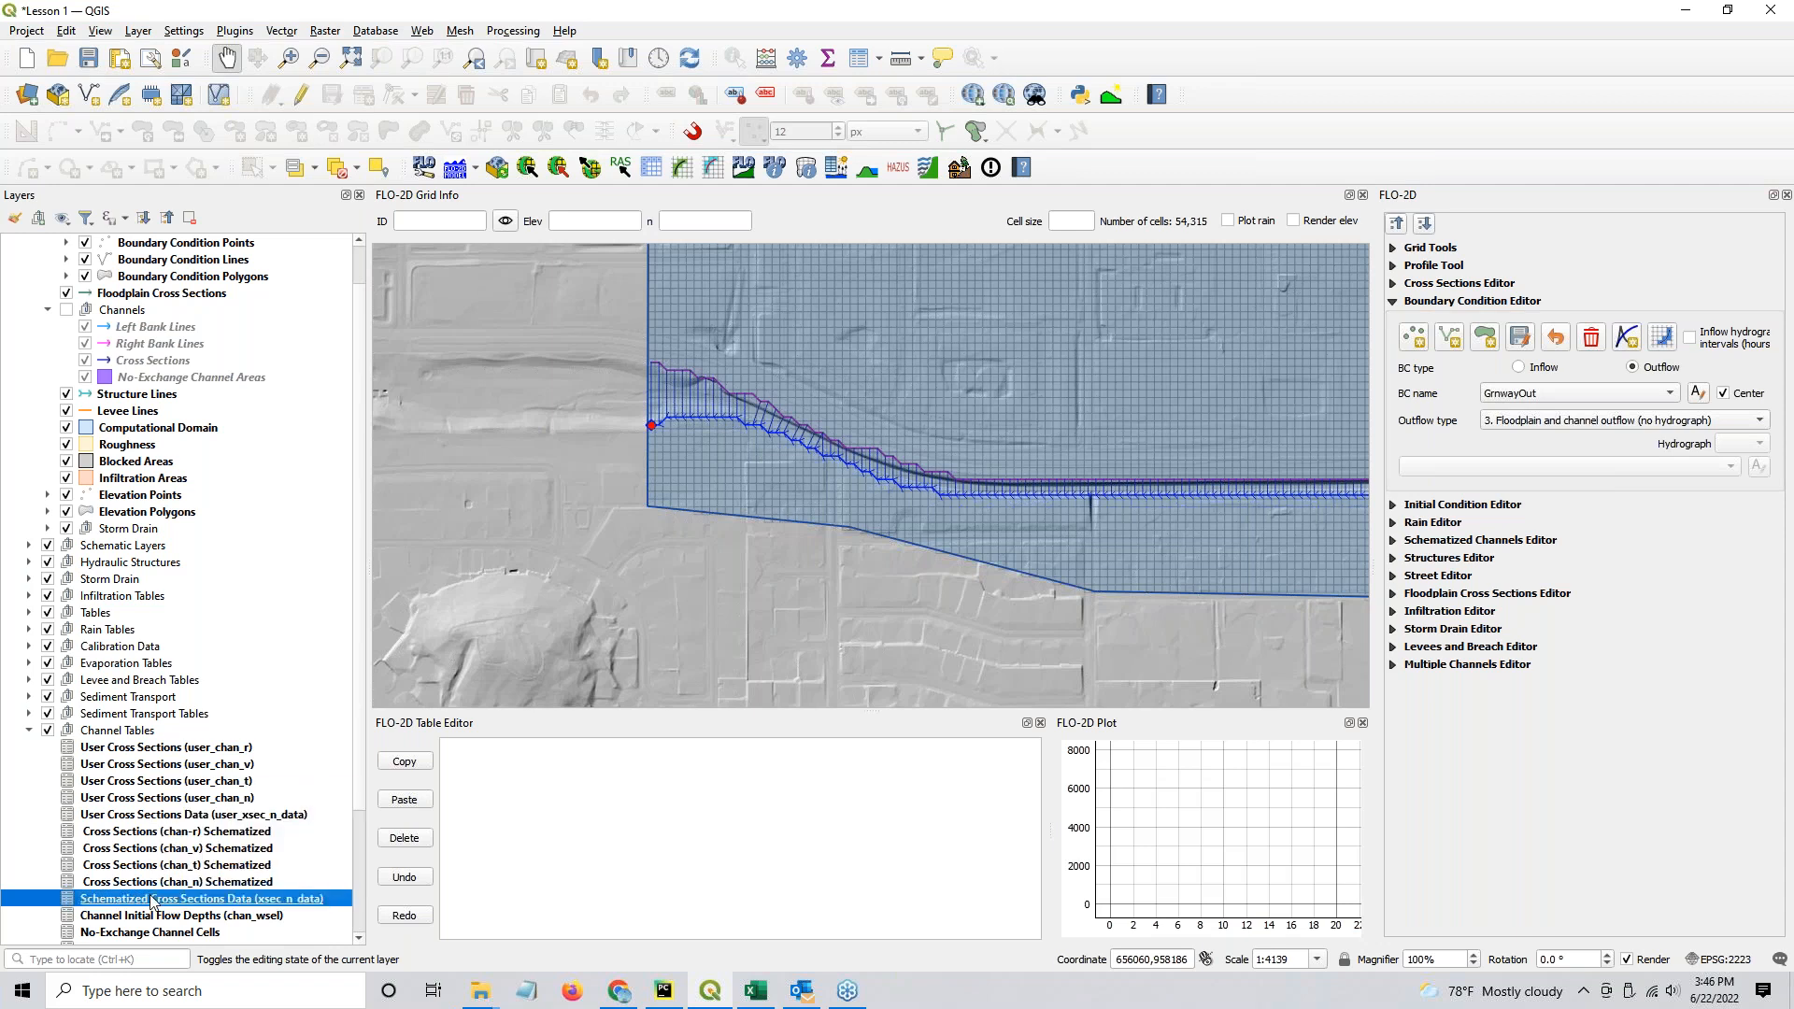
right_click(153, 901)
left_click(196, 730)
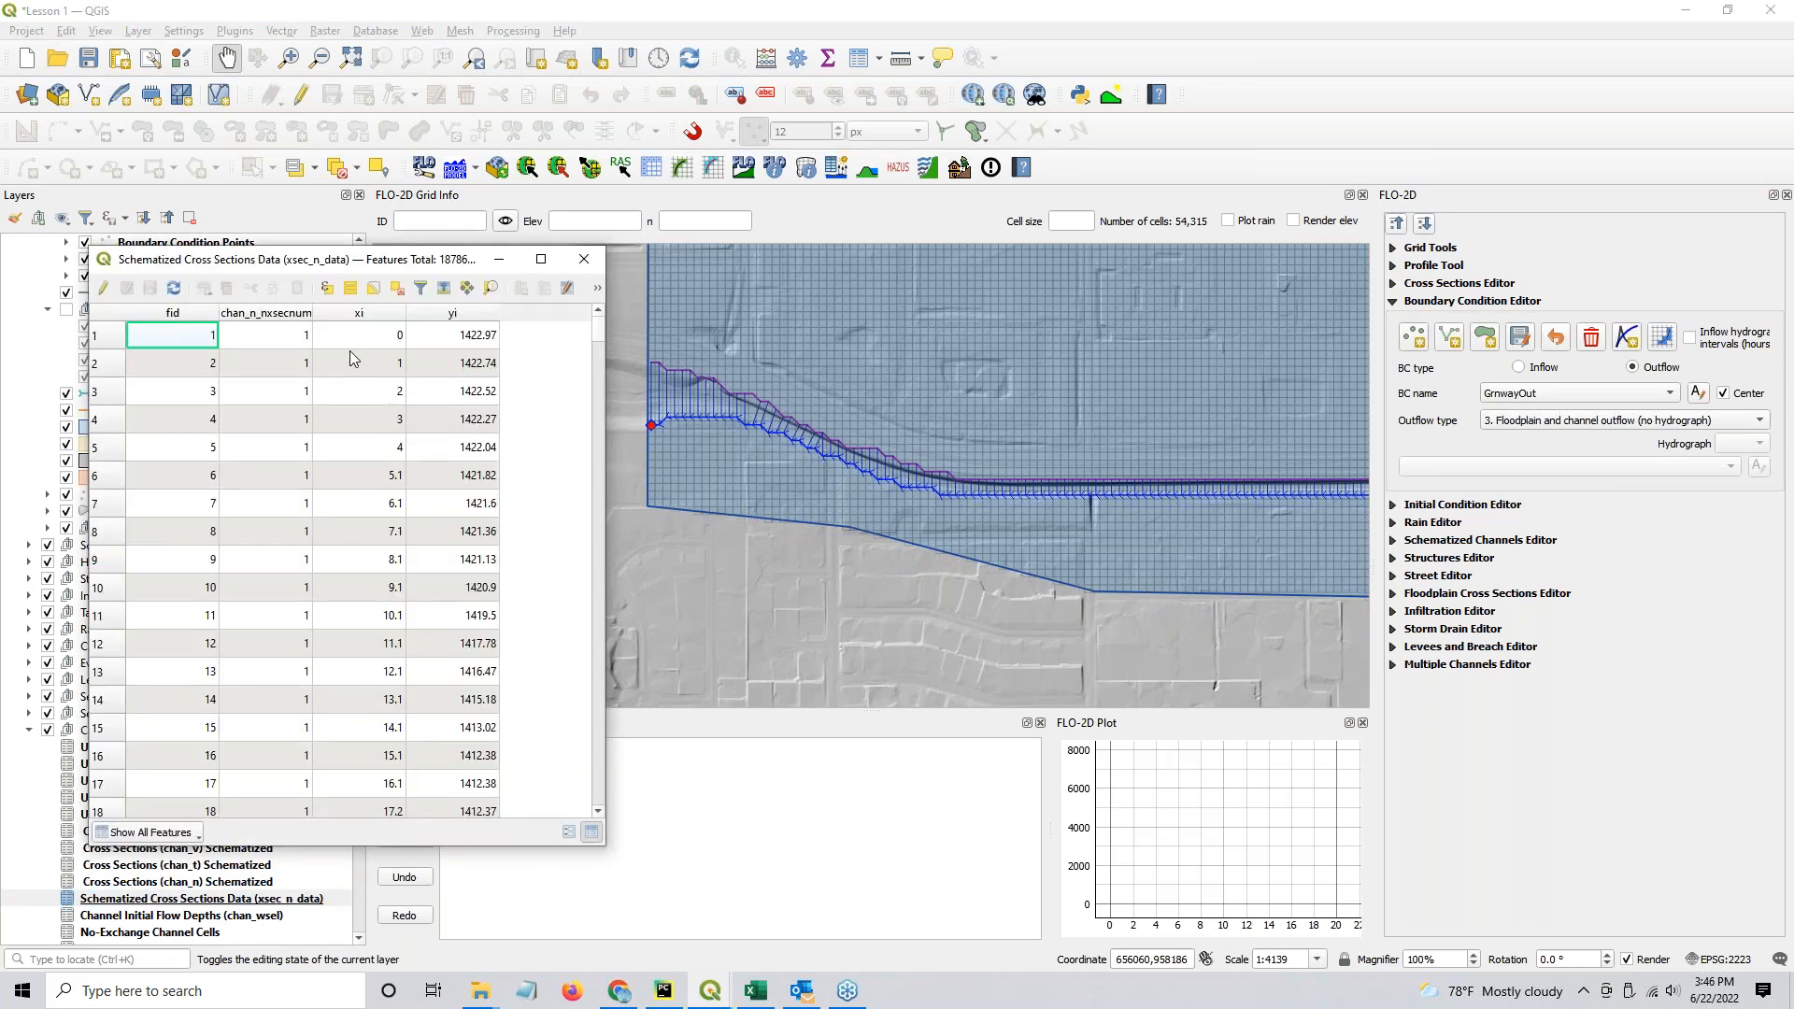
left_click(584, 259)
Review the roughness values and names in the attribute table of the user Cross Sections layer, closing it when done.
scroll(96, 486, "up", 1)
scroll(163, 699, "down", 3)
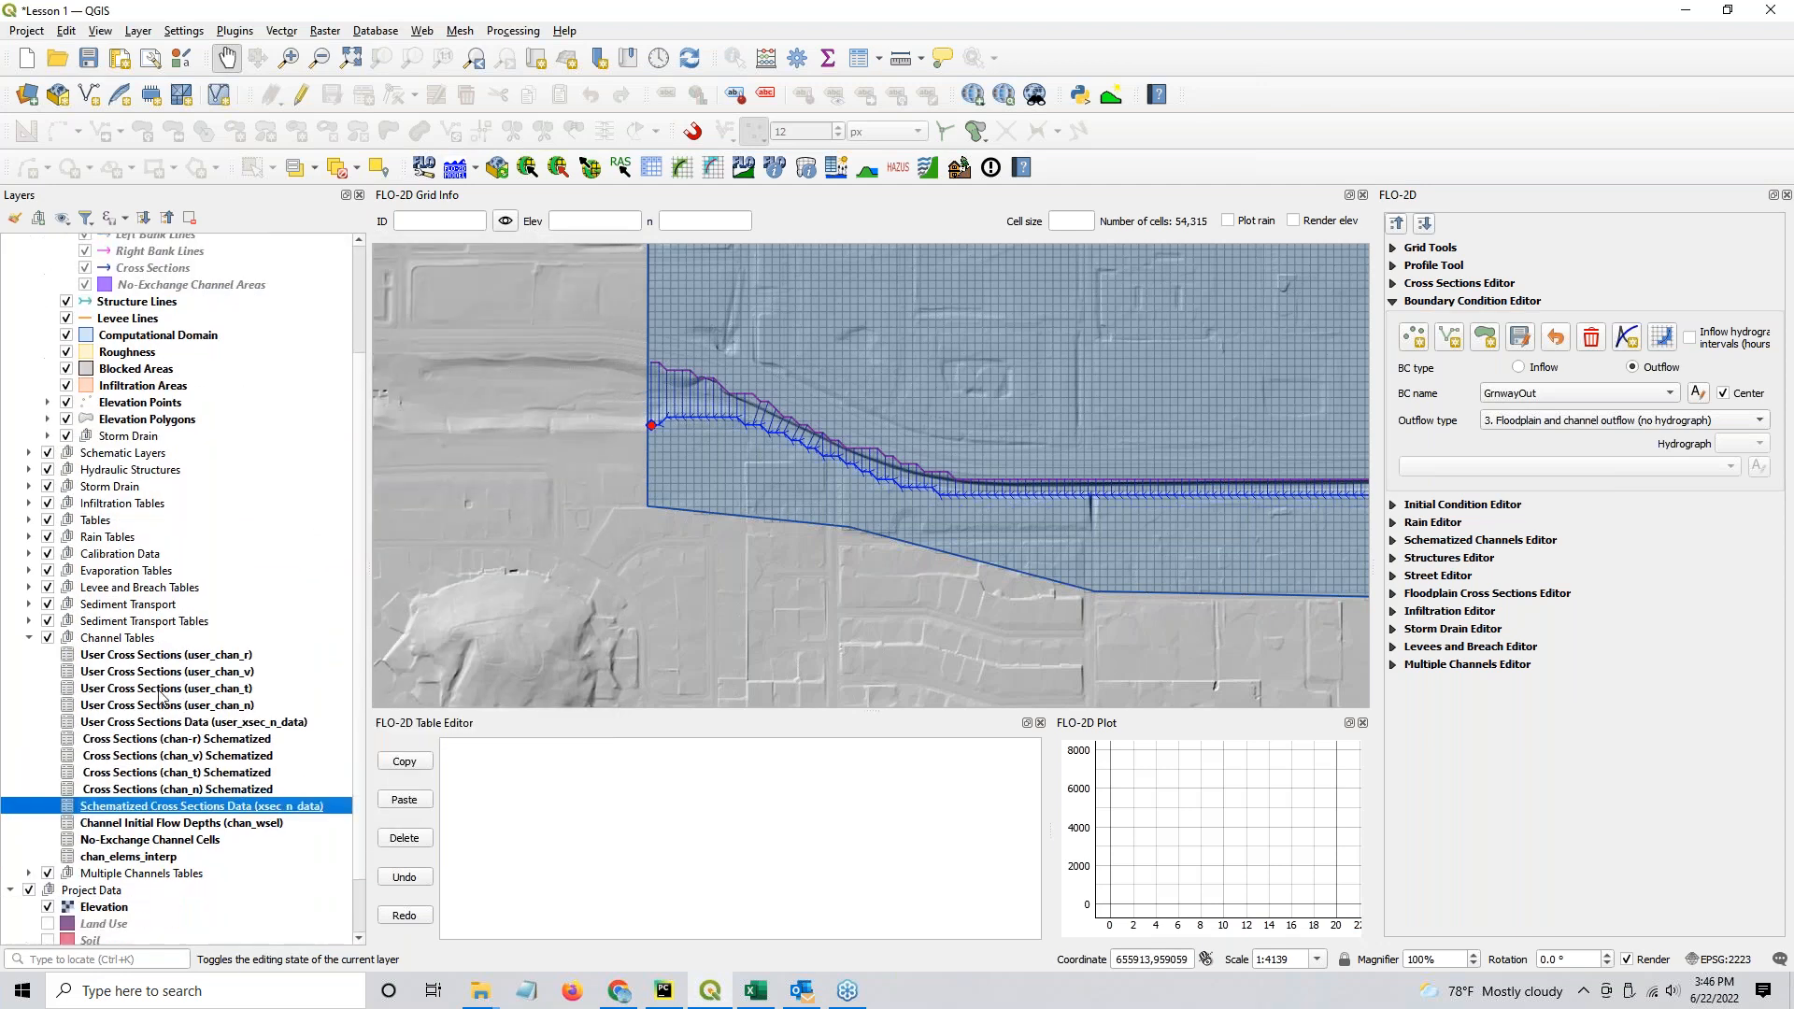
left_click(170, 790)
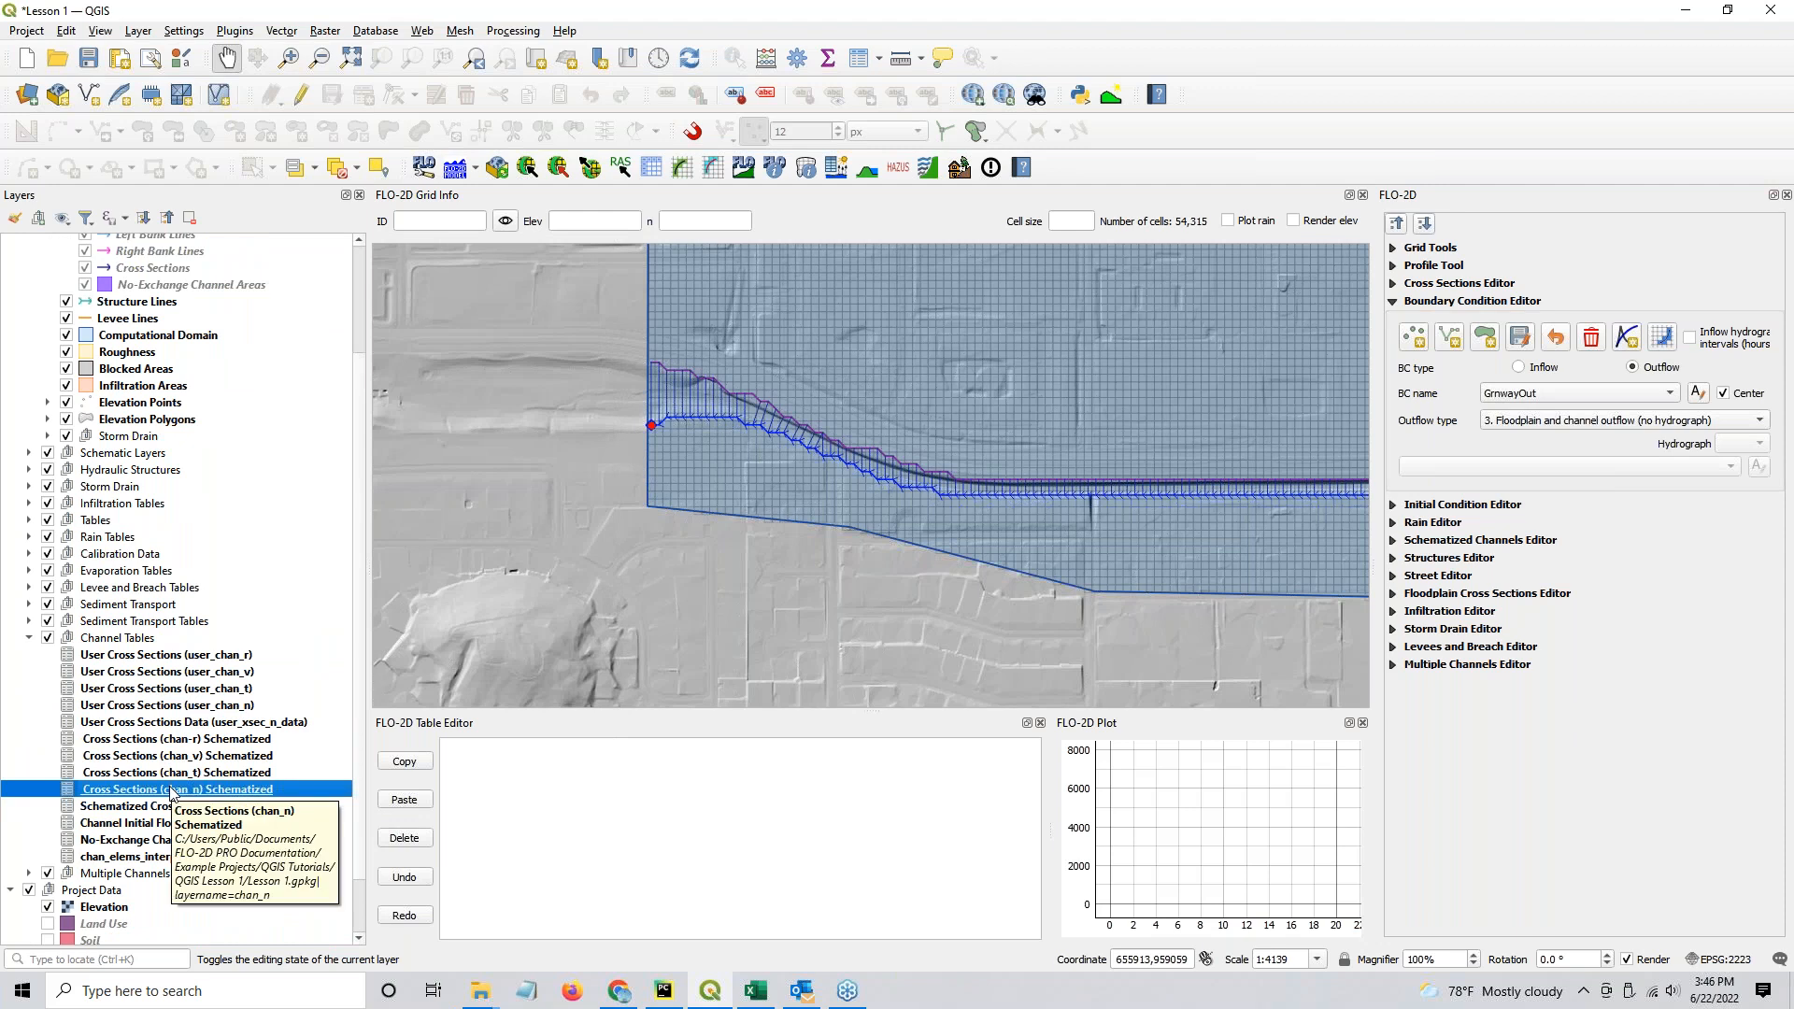
scroll(159, 345, "up", 3)
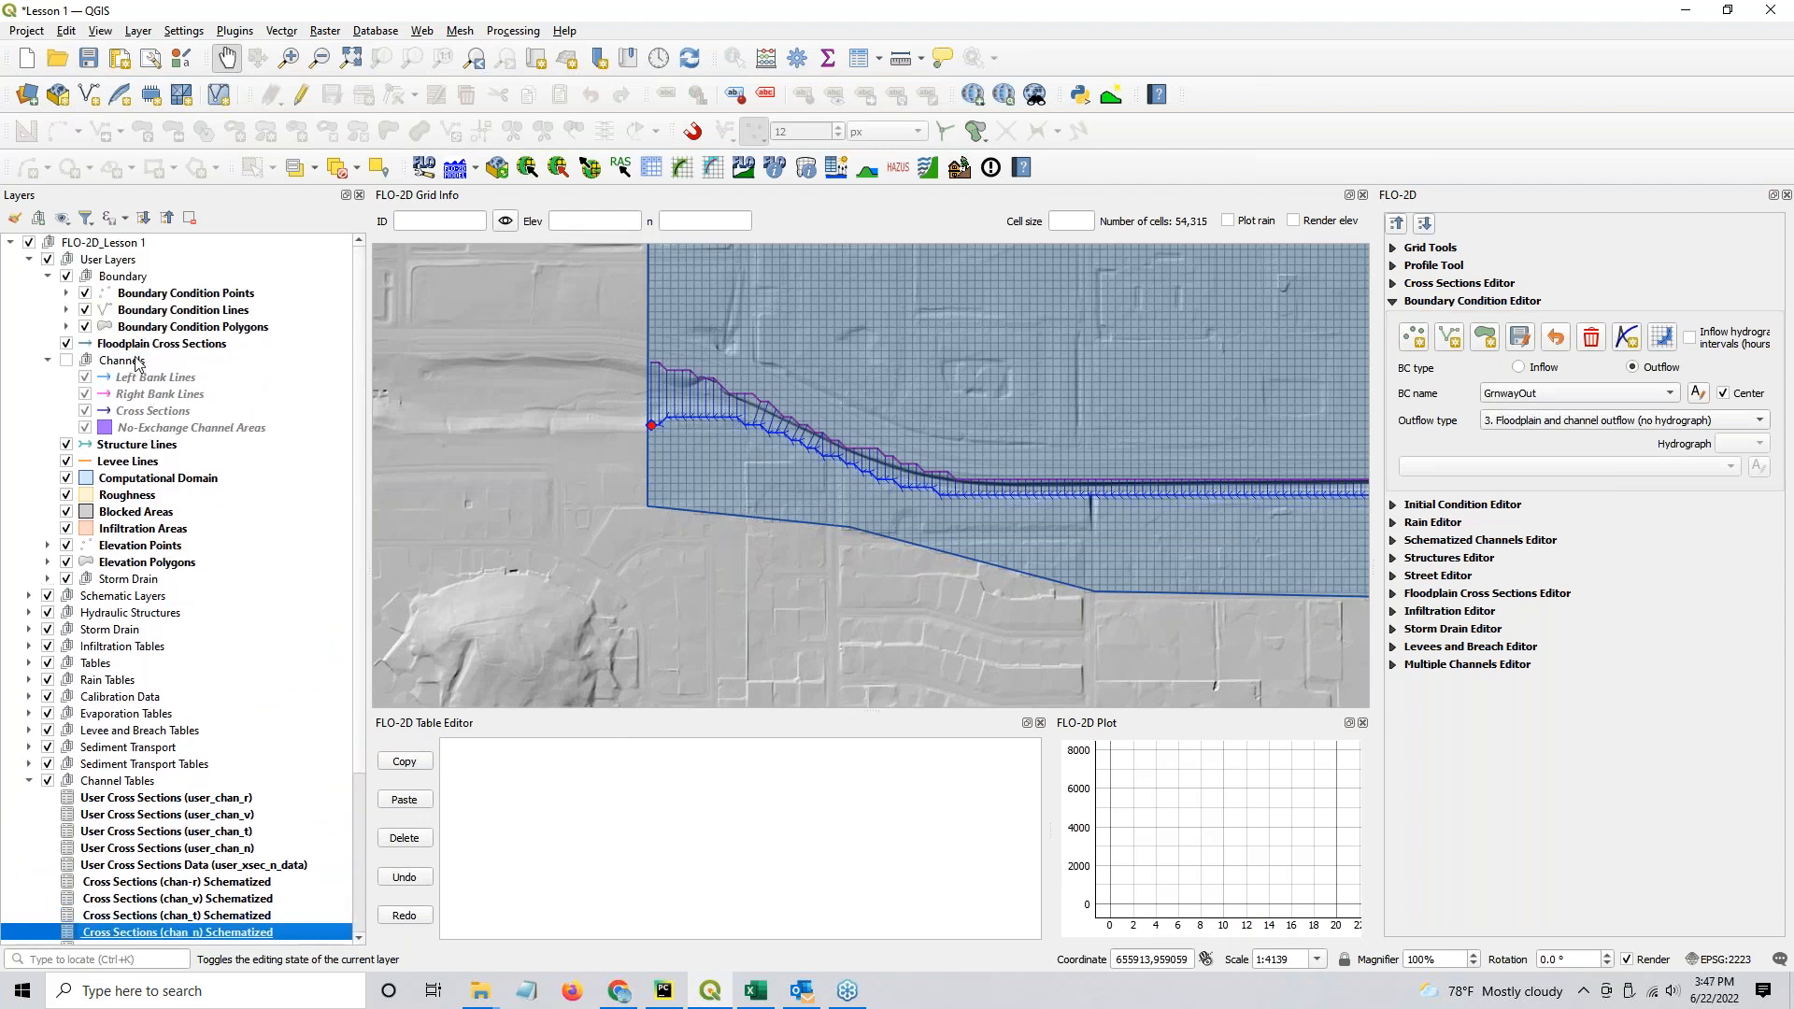
right_click(129, 418)
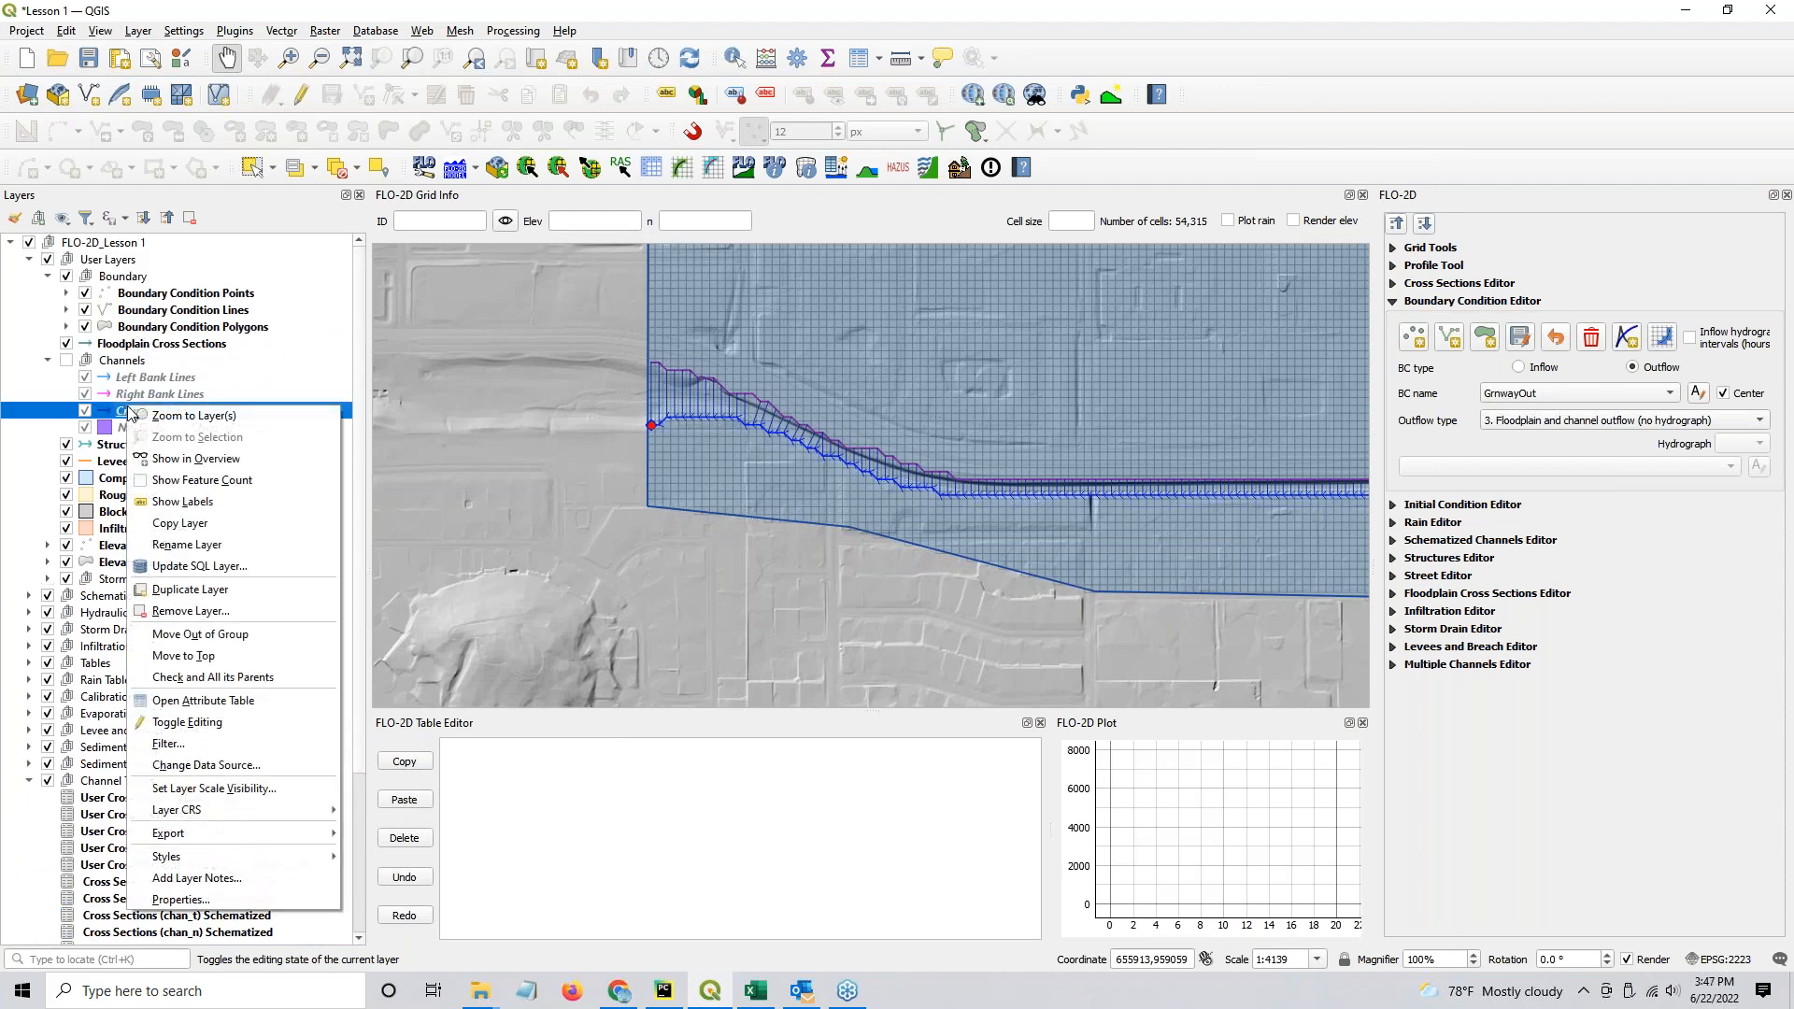
left_click(173, 713)
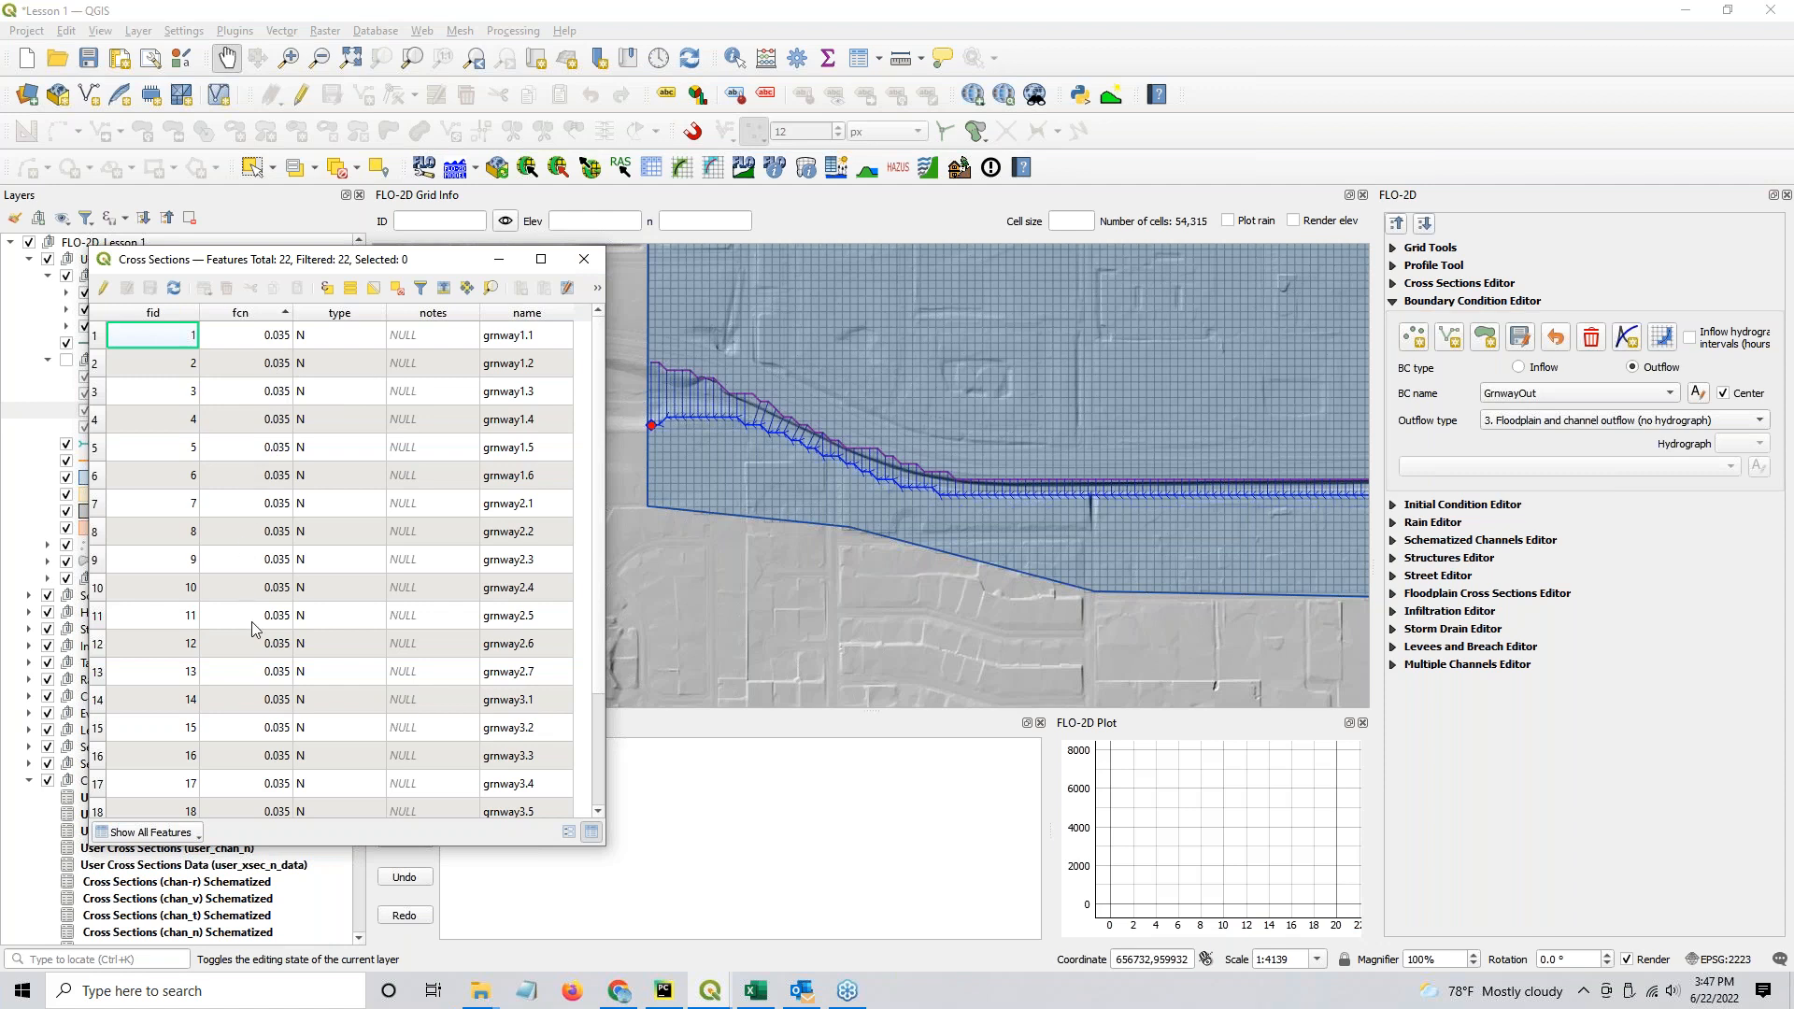
left_click(589, 270)
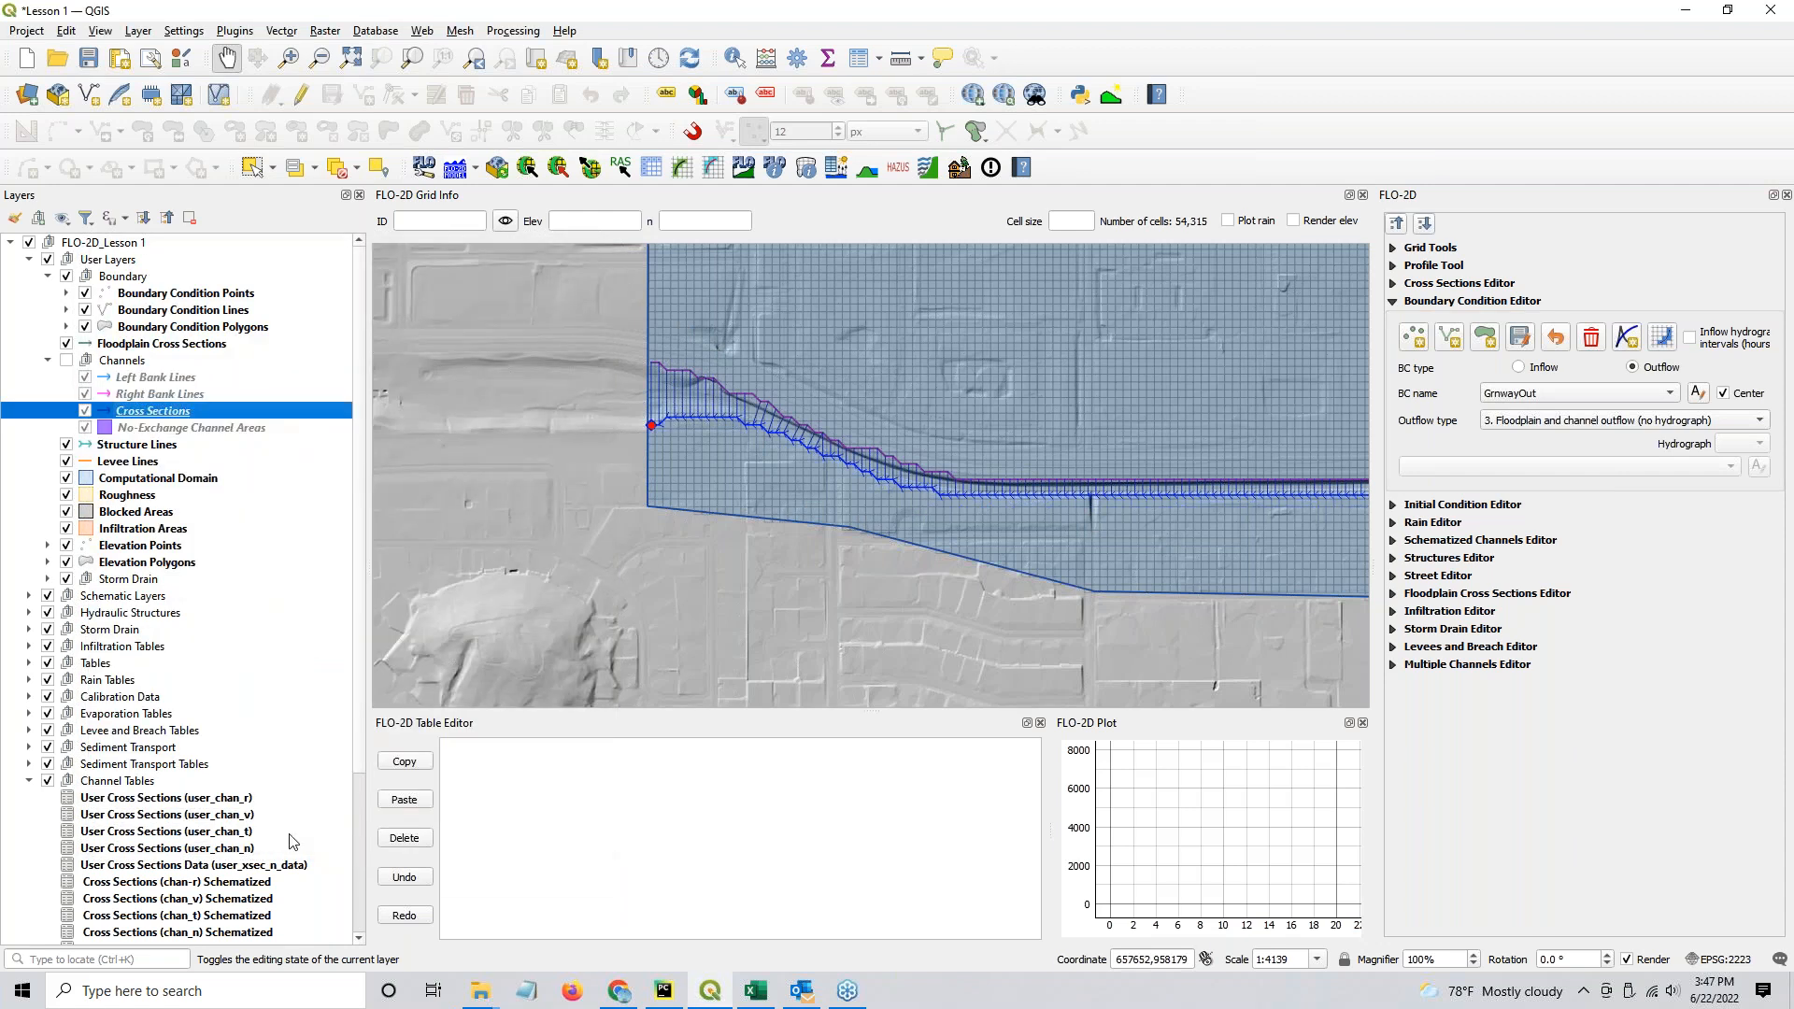
Return to the Excel checklist and answer item 13.3, on channel sections, roughness and lengths, with "y".
left_click(753, 995)
type("y")
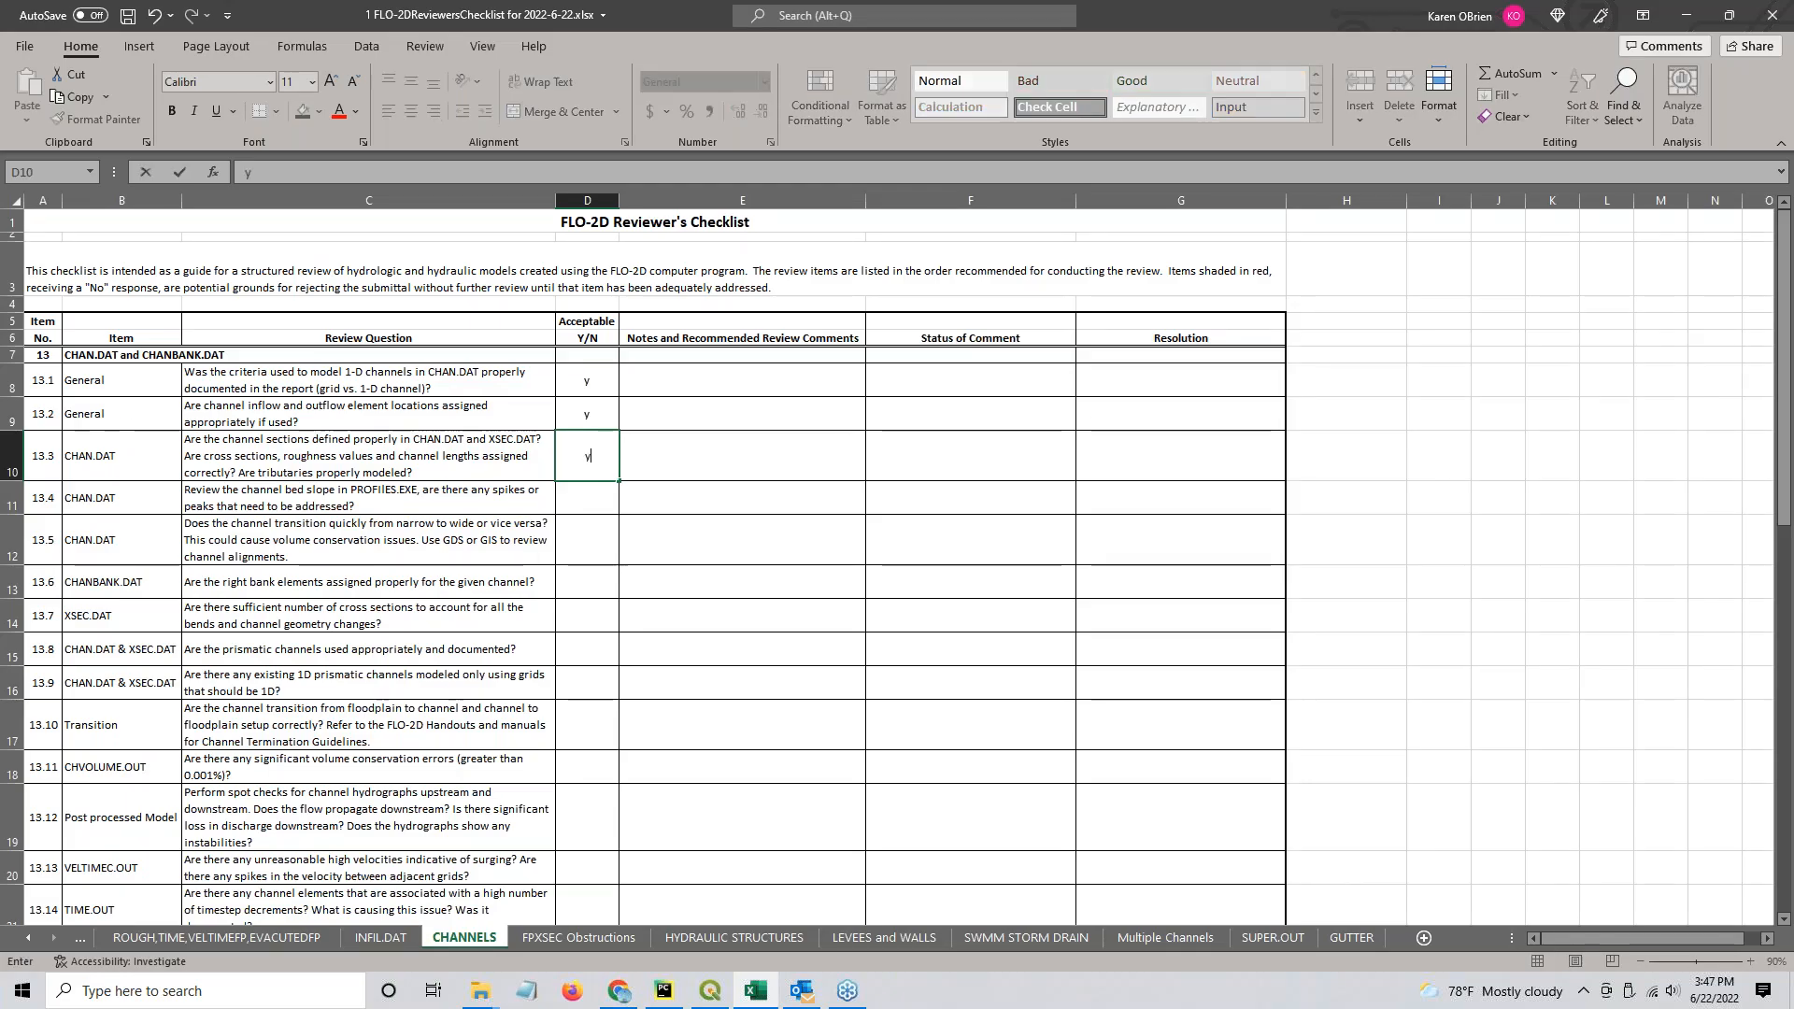
key("Return")
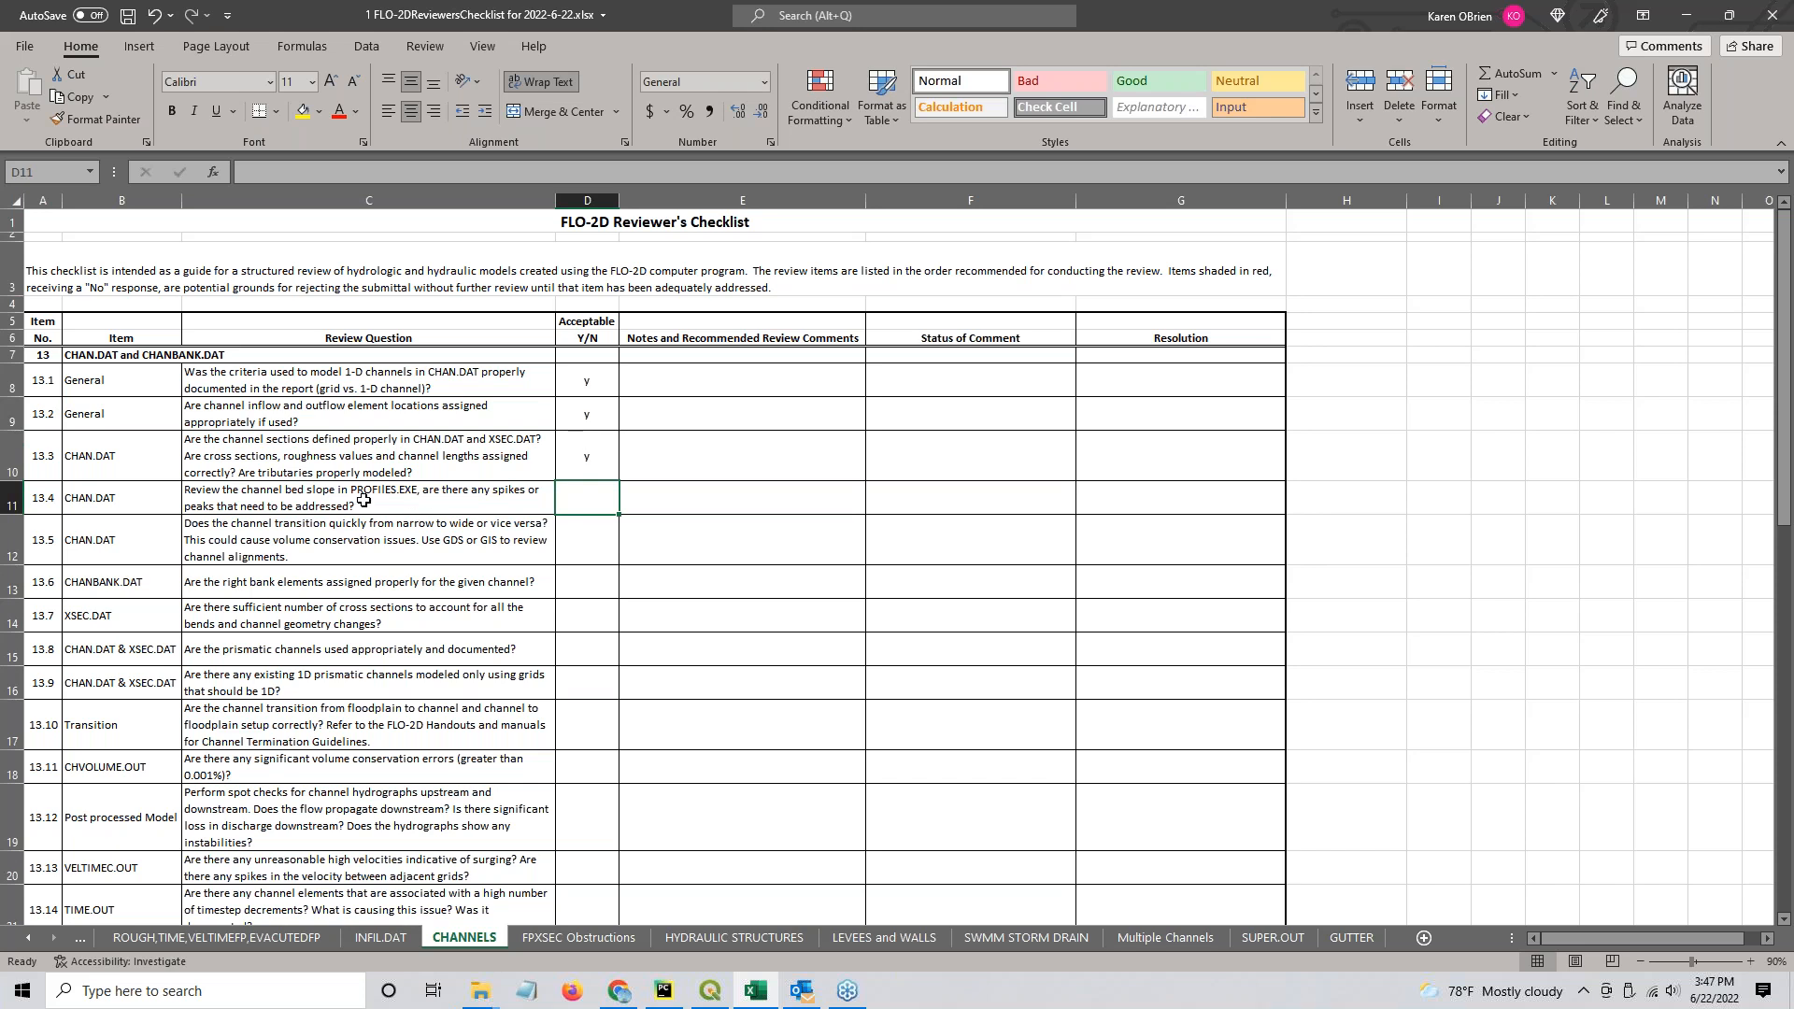
Switch to QGIS and look along the channel from its outflow end up to the upstream segments.
left_click(737, 997)
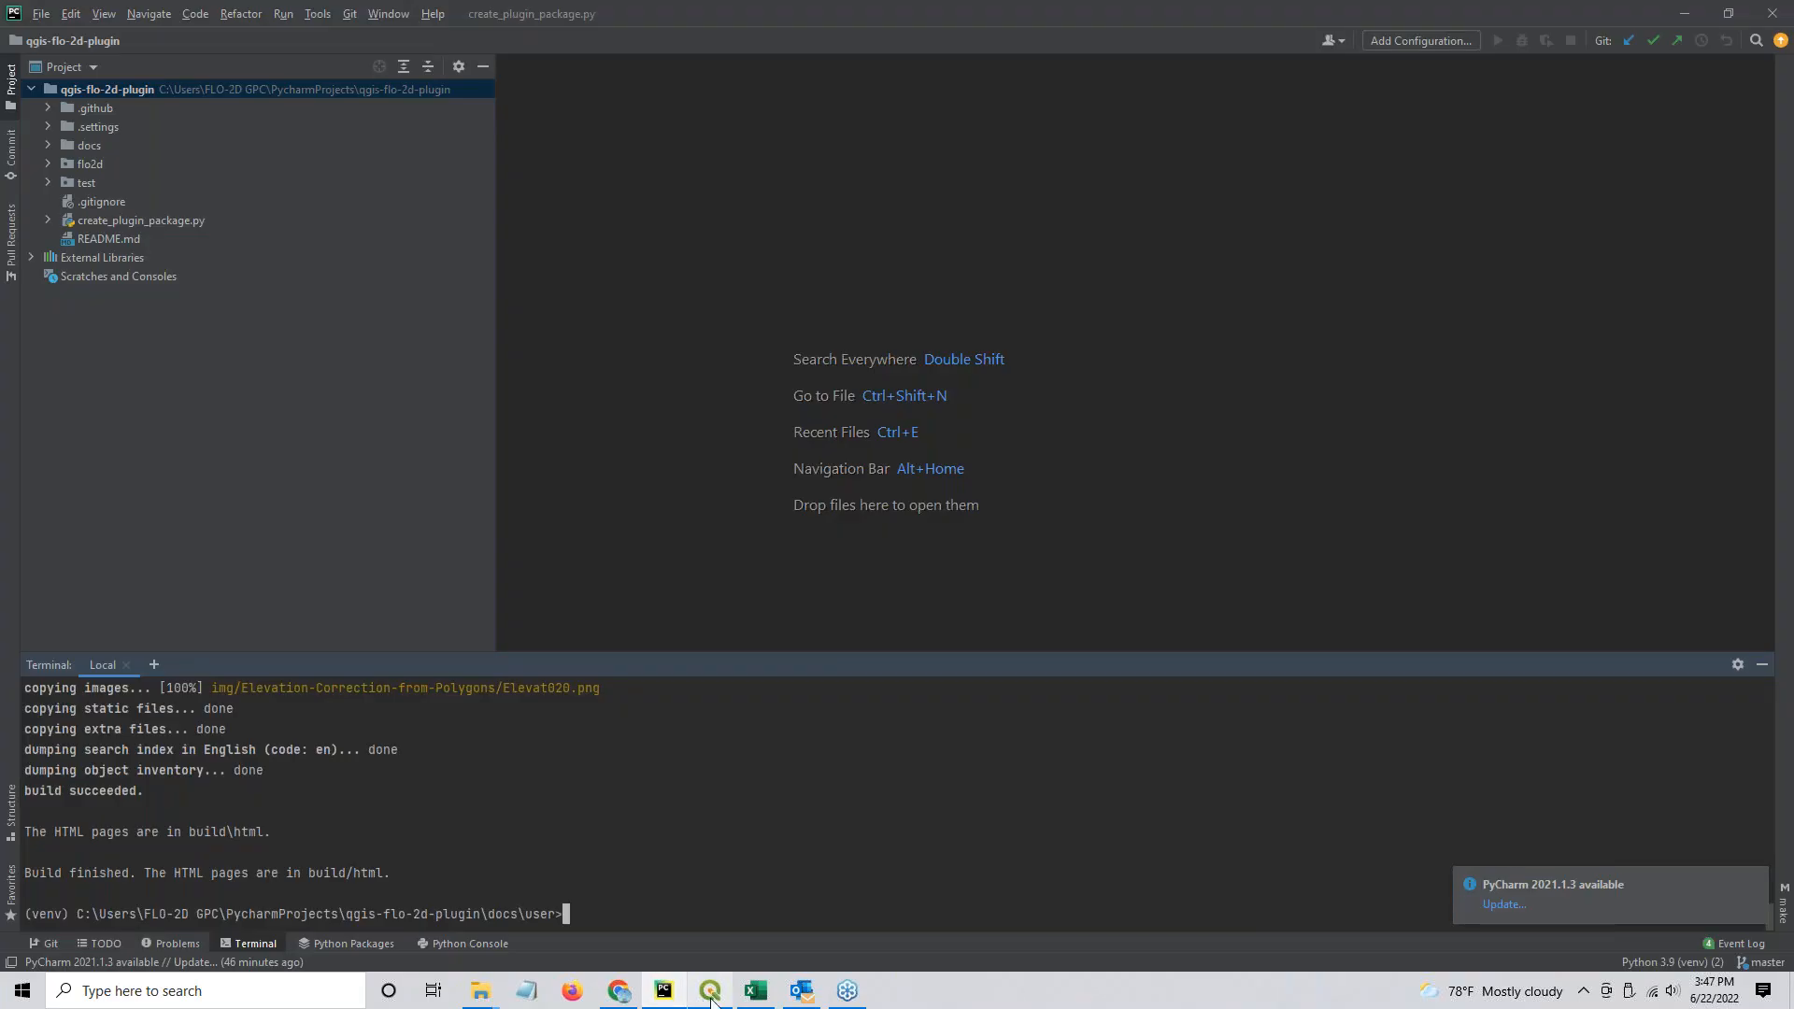
left_click(712, 996)
left_click_drag(1026, 529, 461, 561)
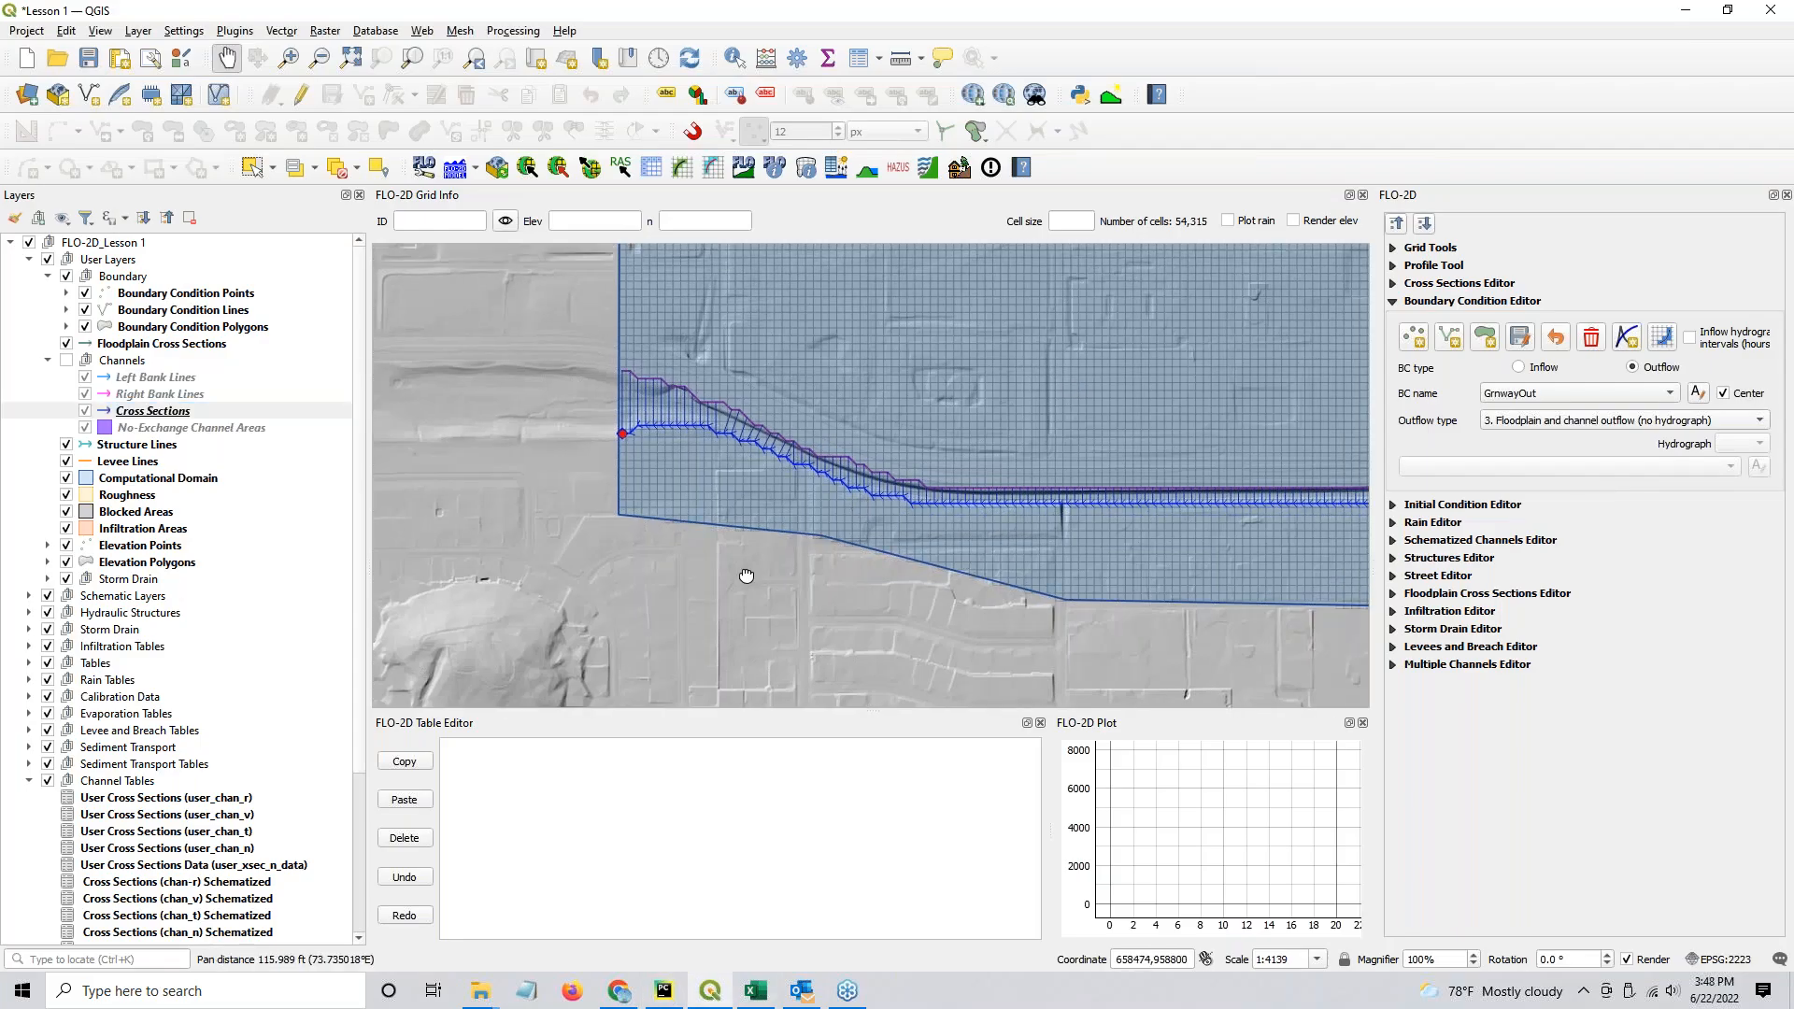
scroll(974, 579, "down", 3)
left_click_drag(1018, 617, 813, 539)
scroll(820, 530, "up", 2)
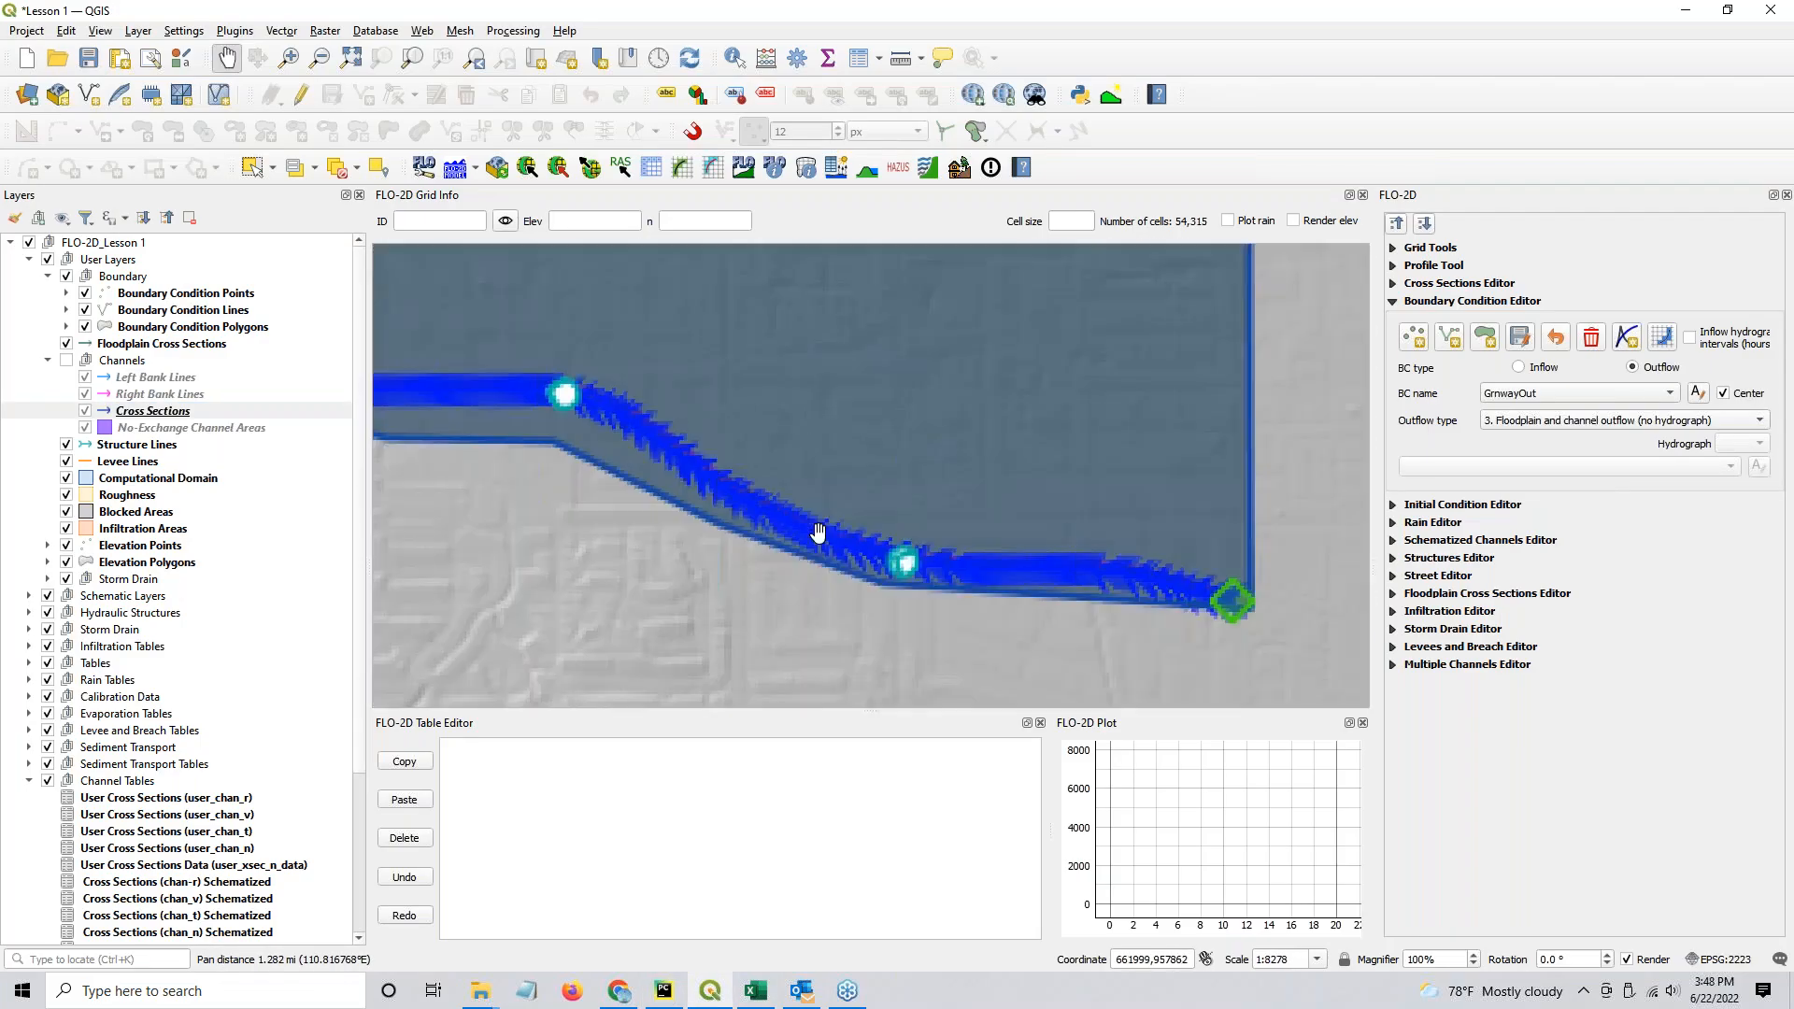
left_click_drag(402, 307, 445, 381)
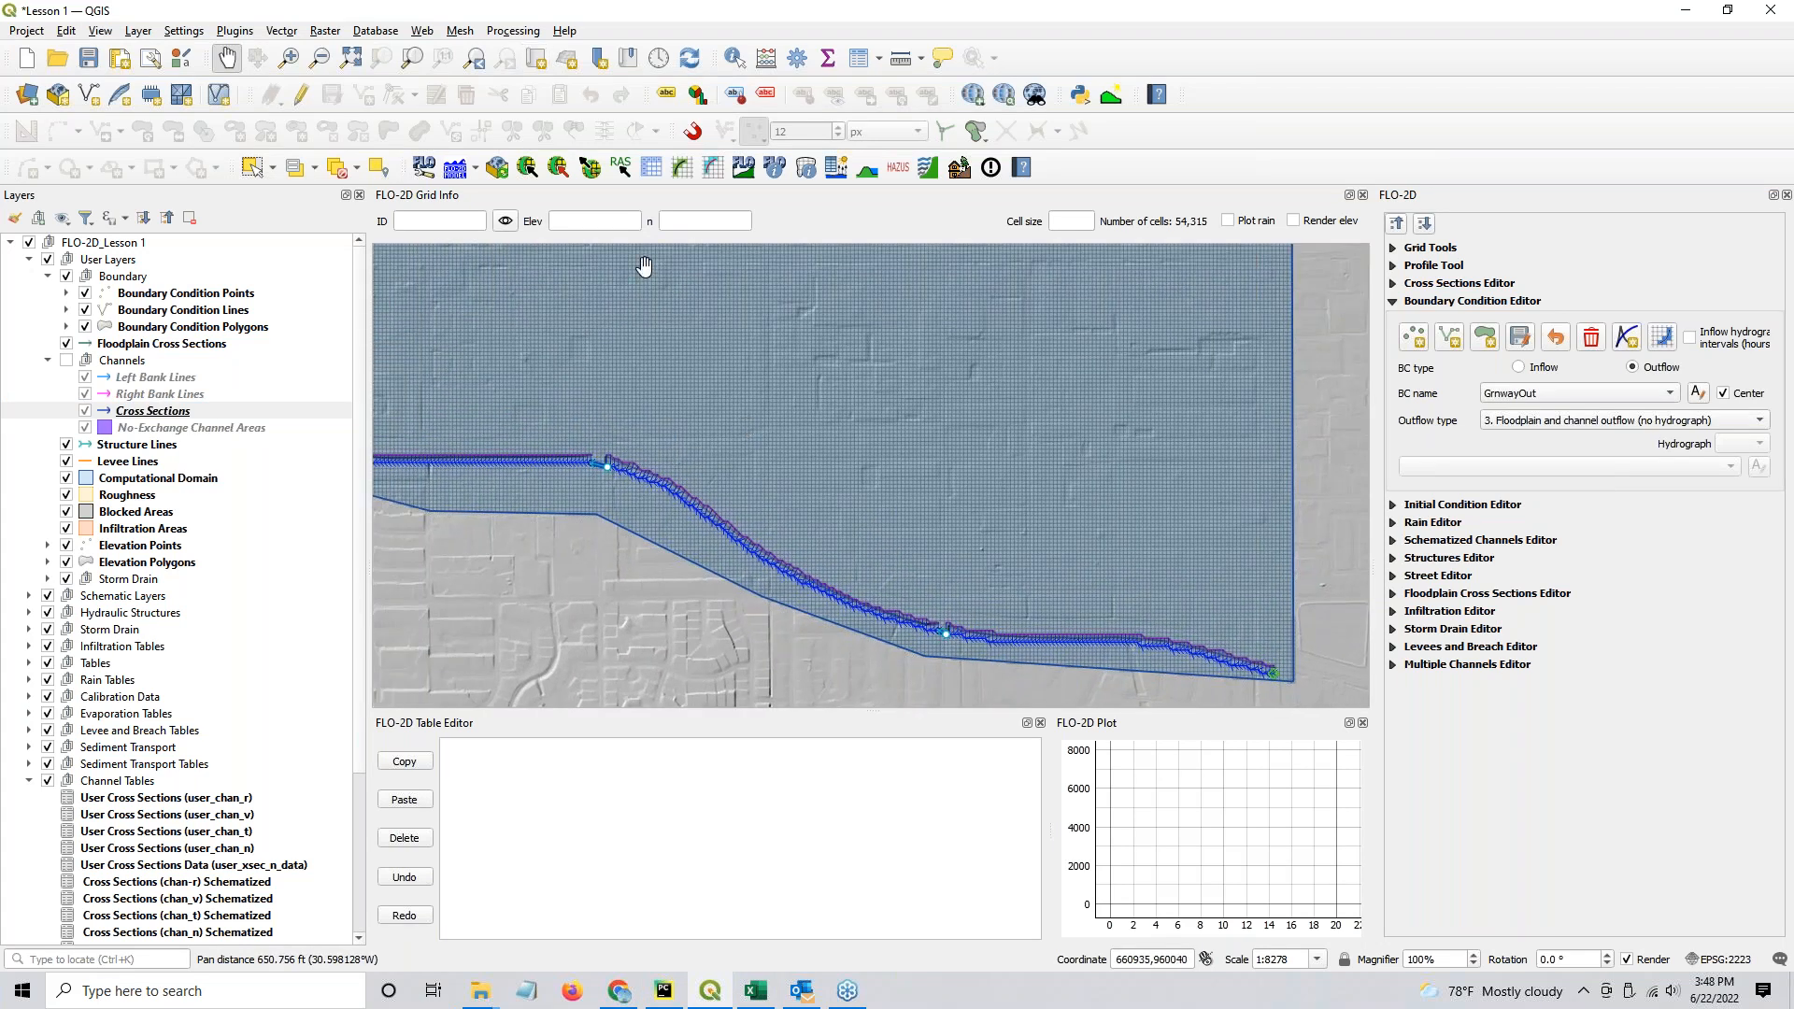
left_click_drag(677, 391, 731, 376)
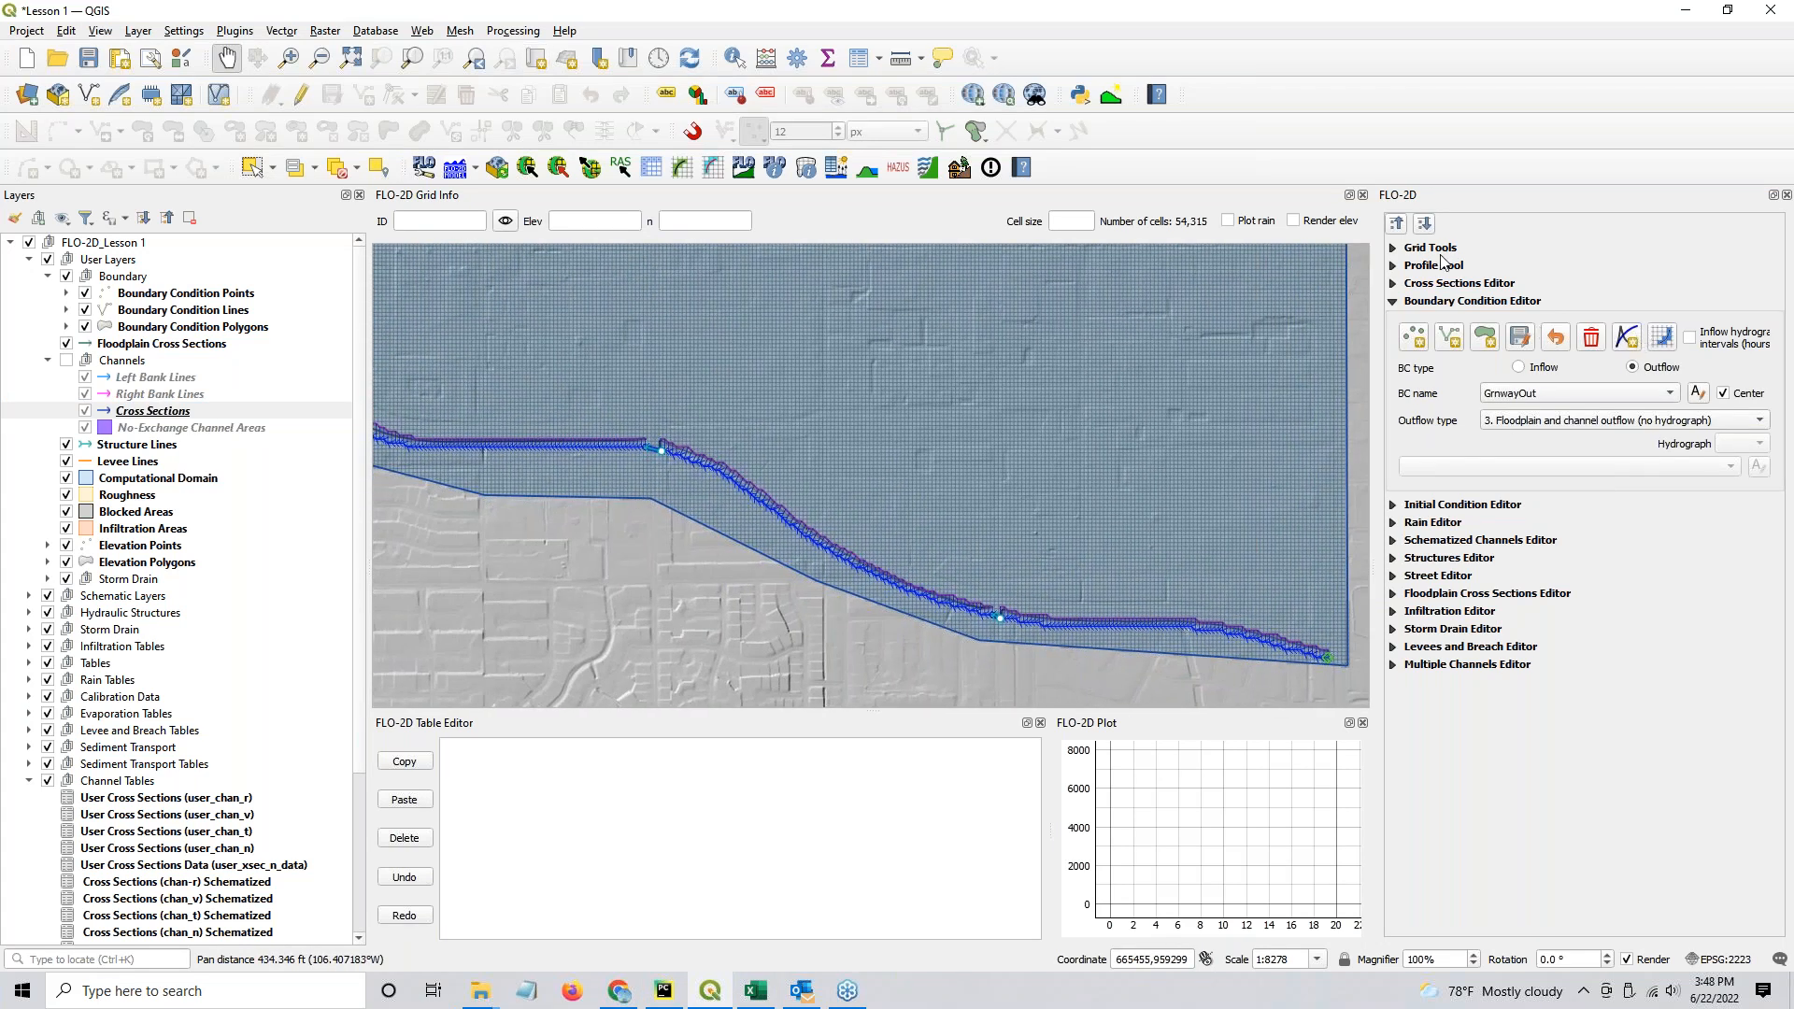
Import HYCHAN.OUT from the Lesson 2 Advanced Export folder into the channel cross sections using the Cross Sections Editor.
left_click(1396, 224)
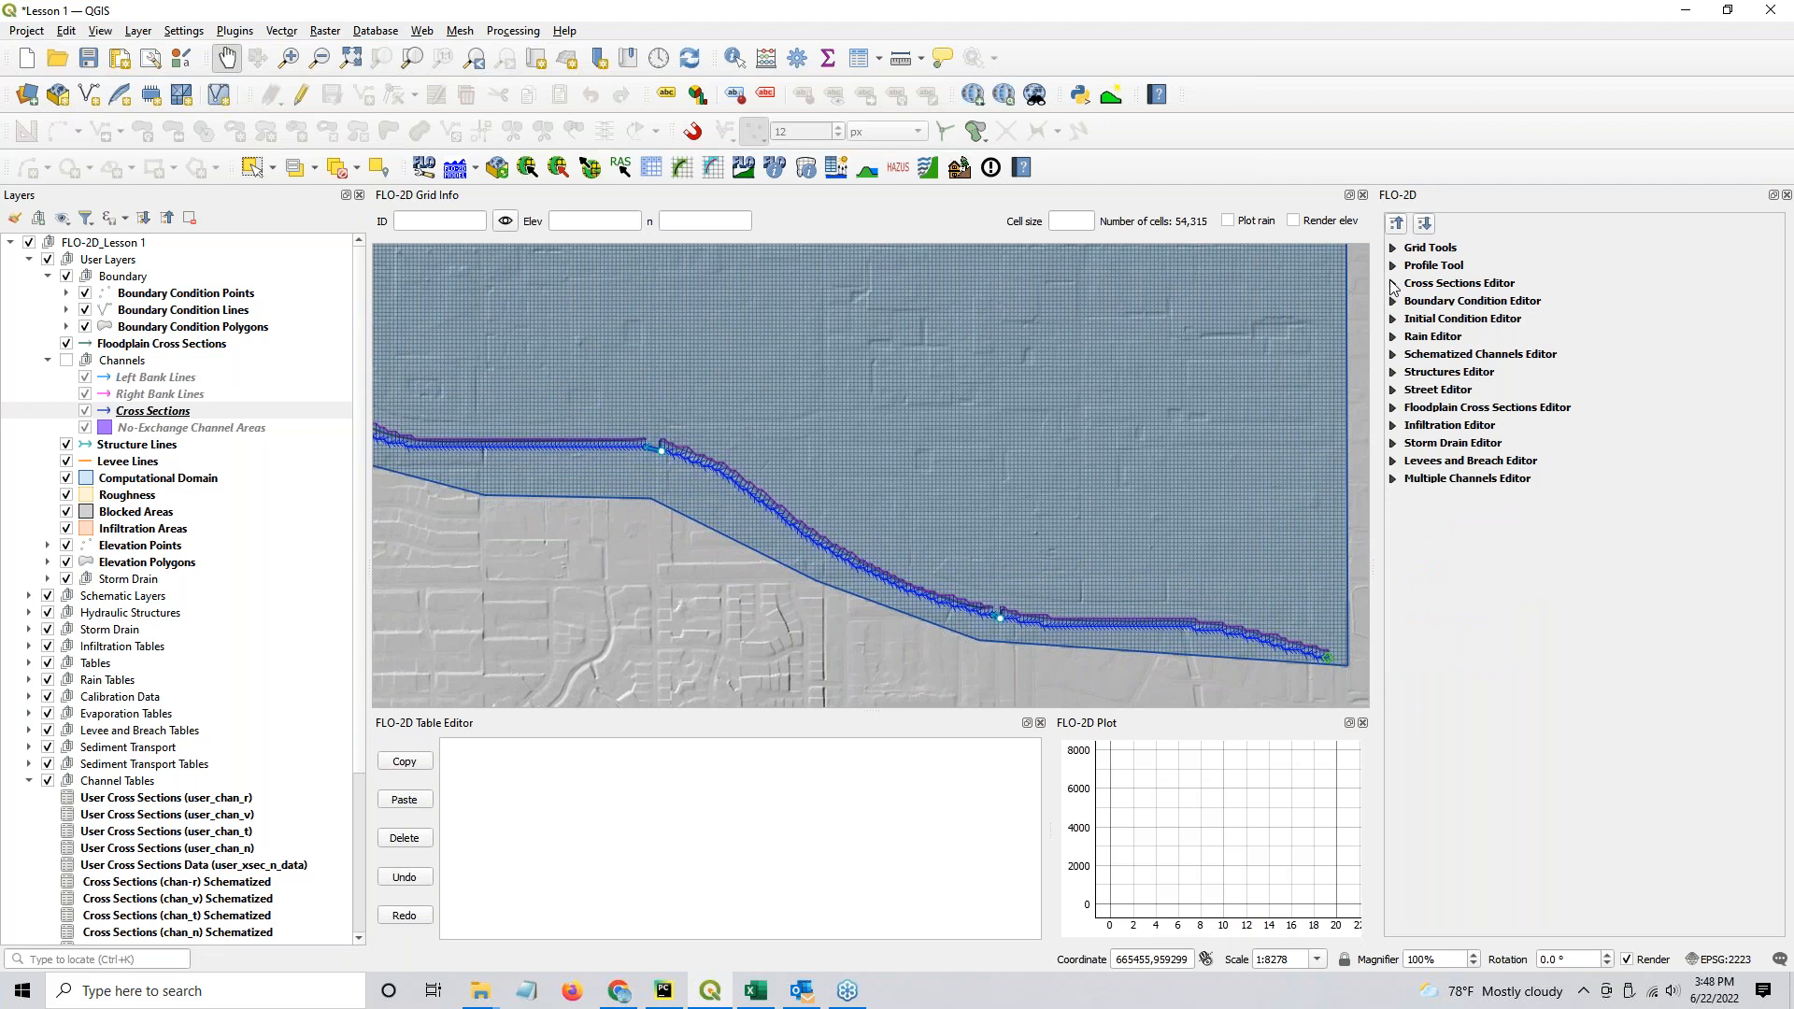
left_click(1393, 283)
left_click(1603, 402)
left_click(226, 161)
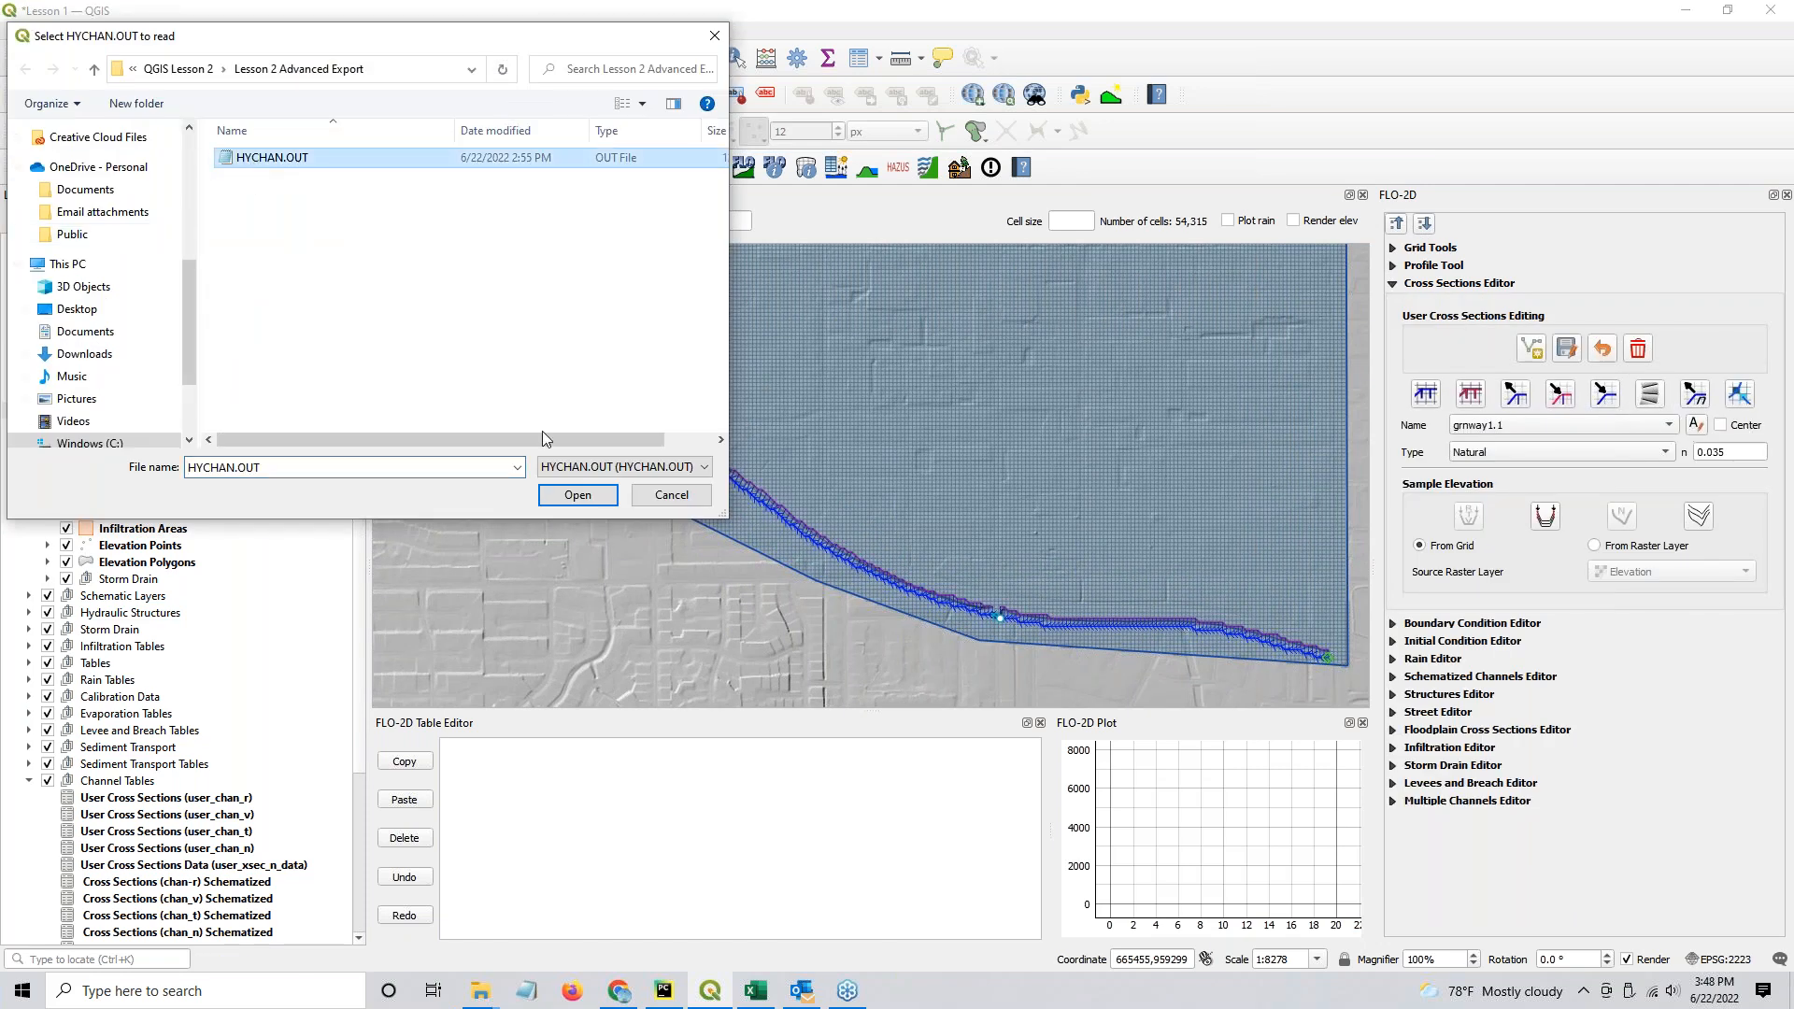
left_click(585, 496)
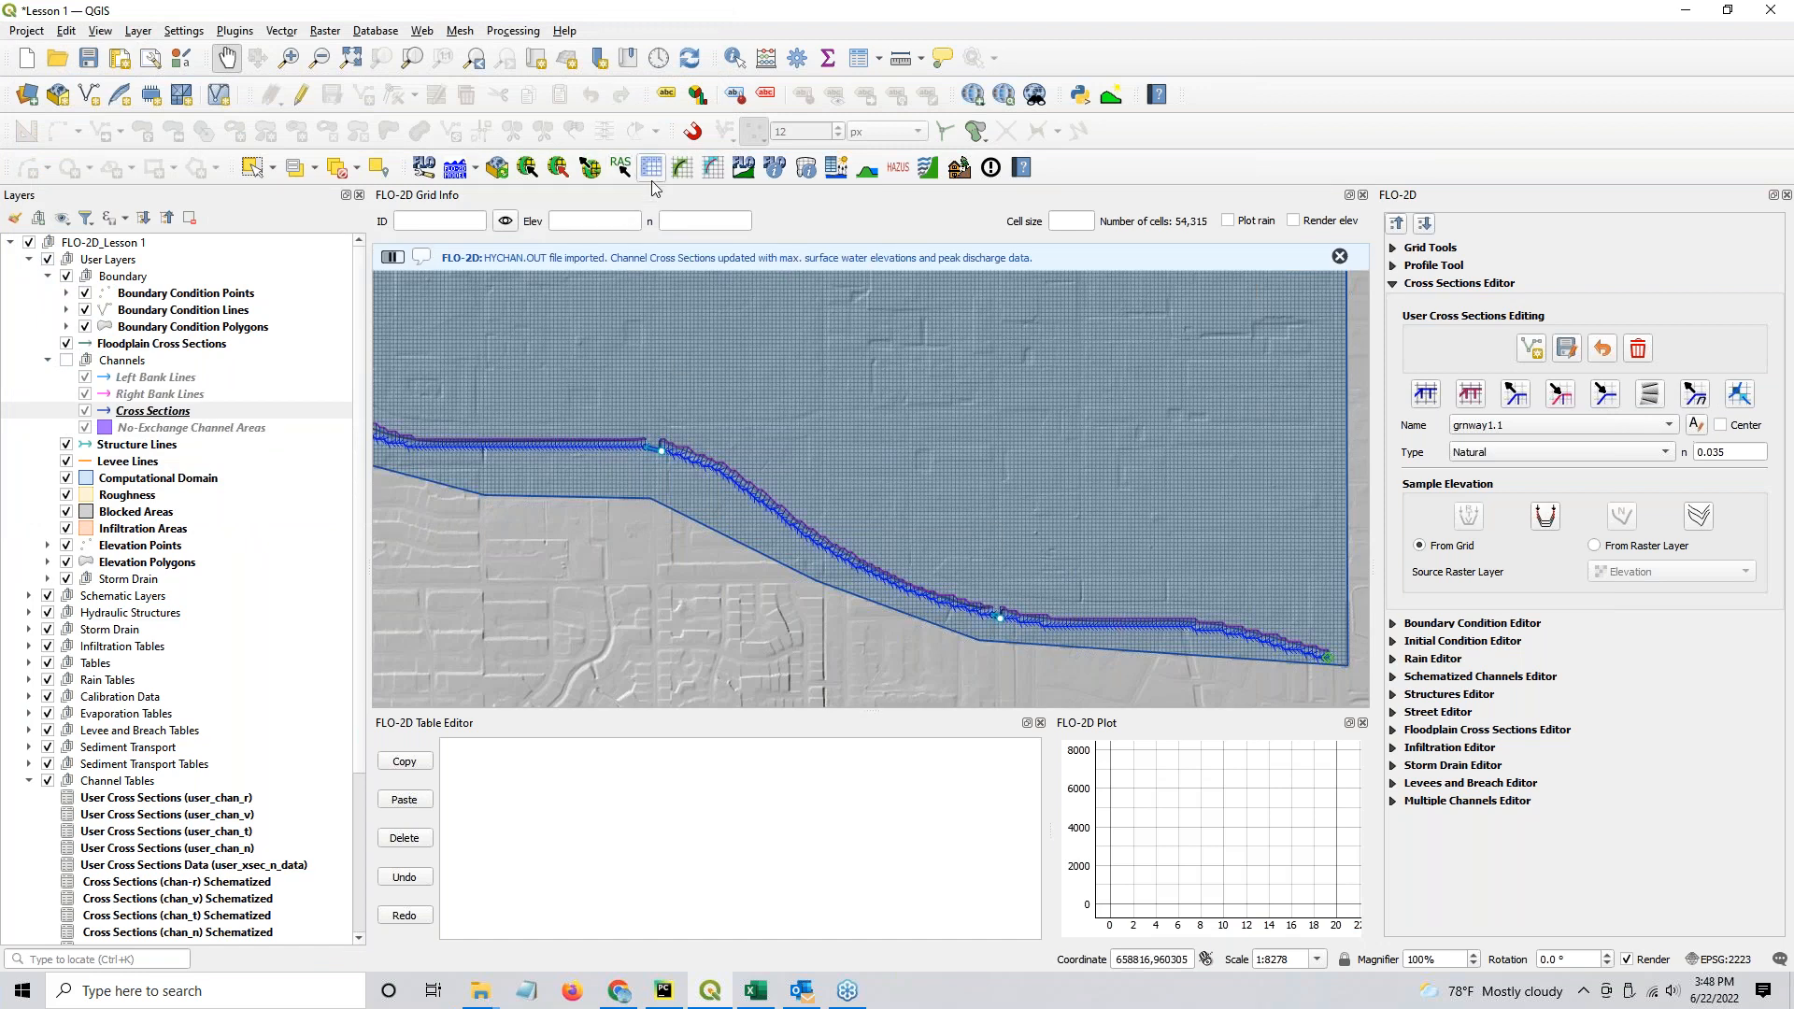
Plot the profiles of channel segments 1, 2 and 3, closing the FLO-2D Table Editor to widen the plot.
left_click(741, 168)
left_click(1091, 628)
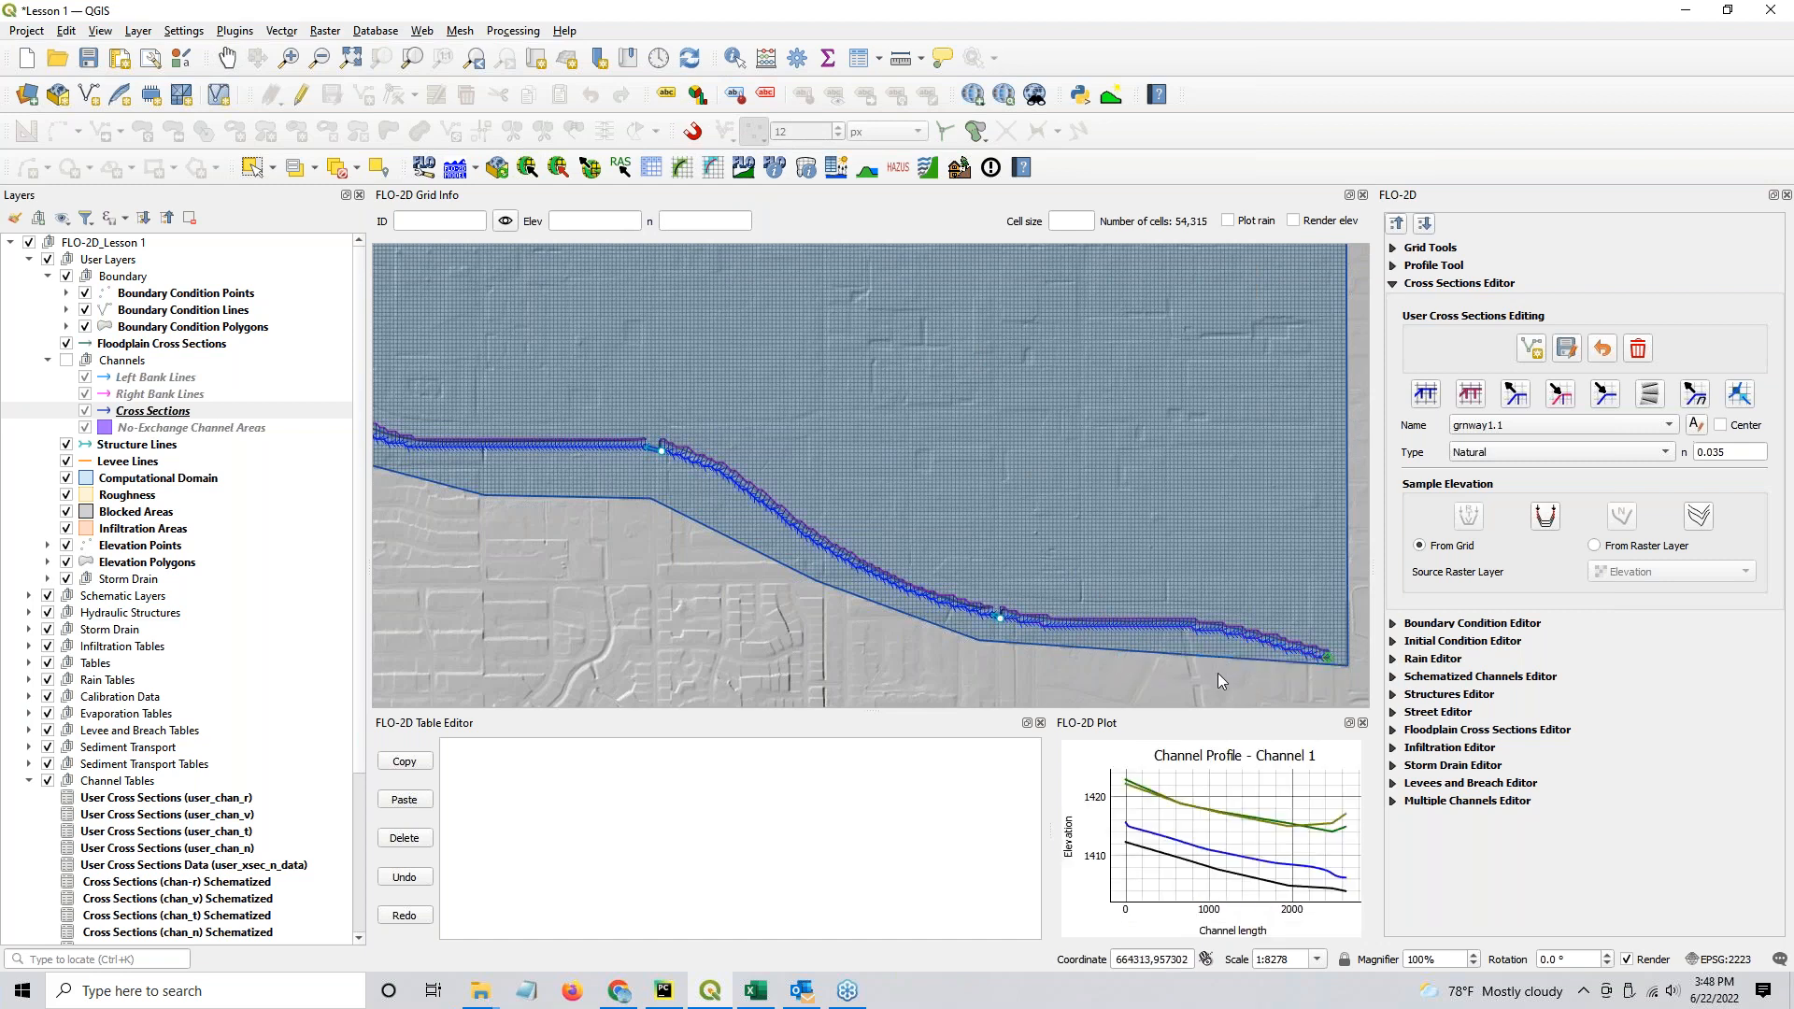
left_click(1040, 724)
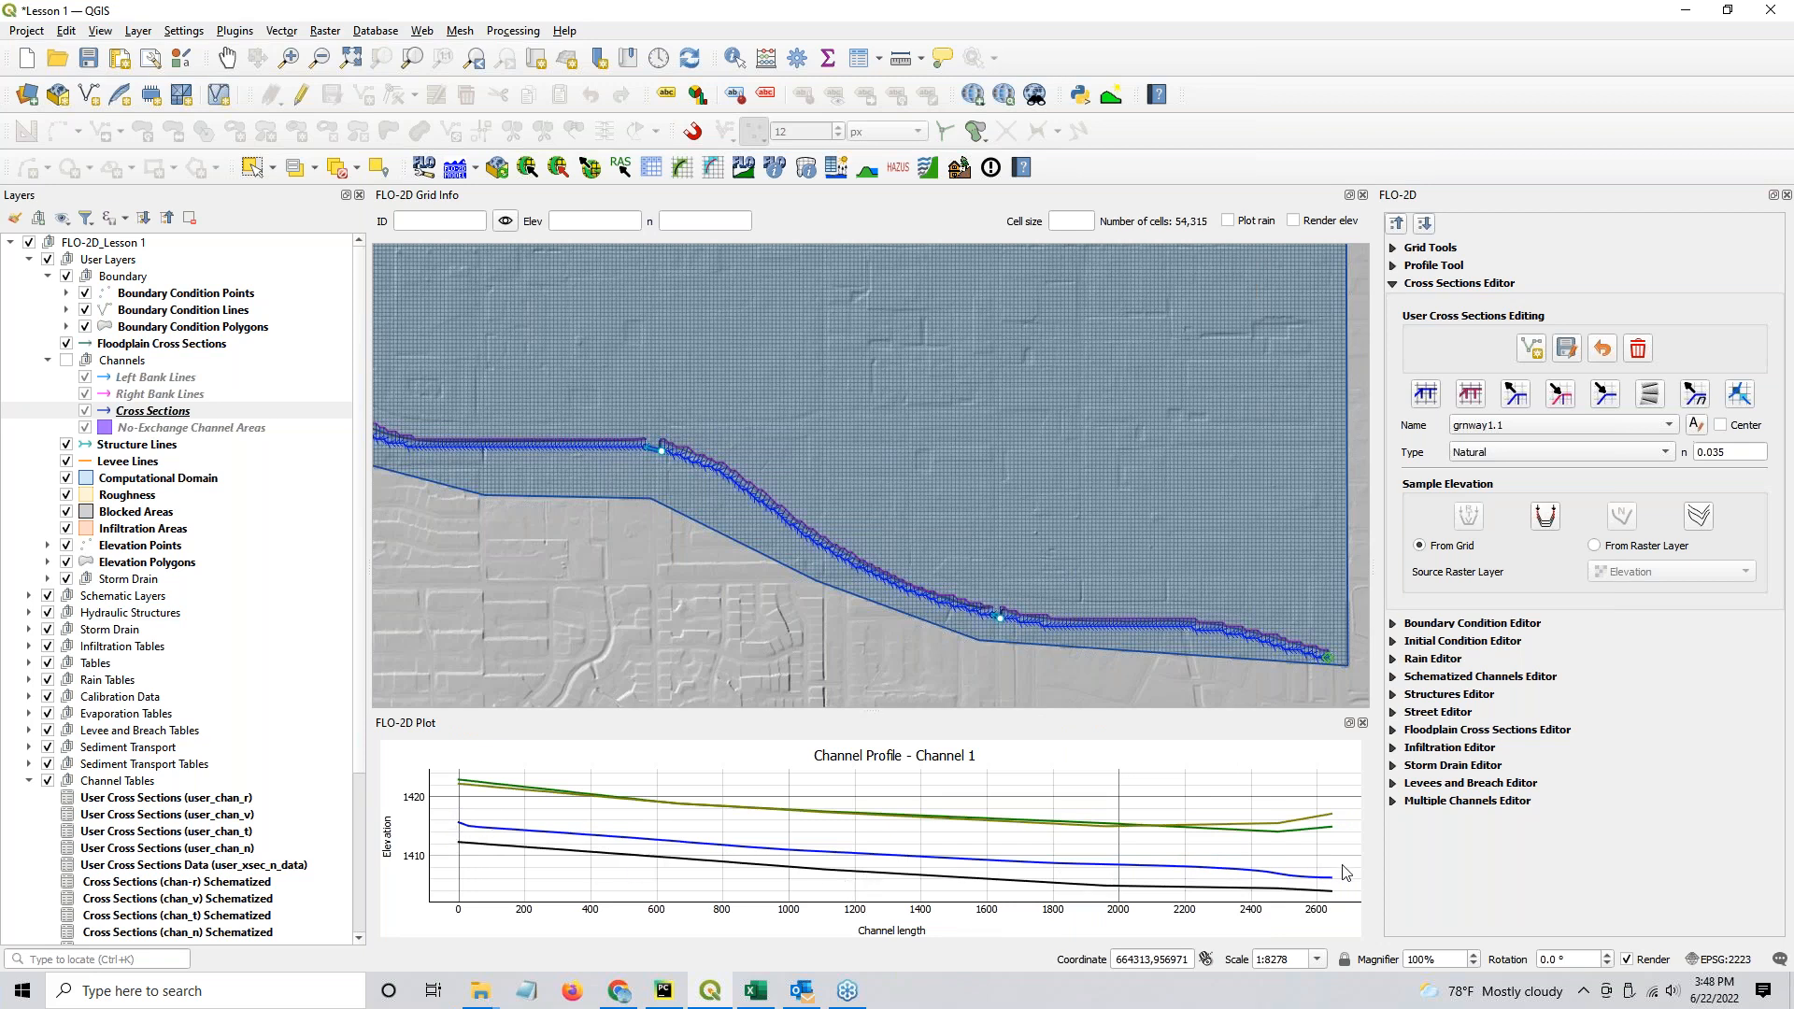
left_click(826, 553)
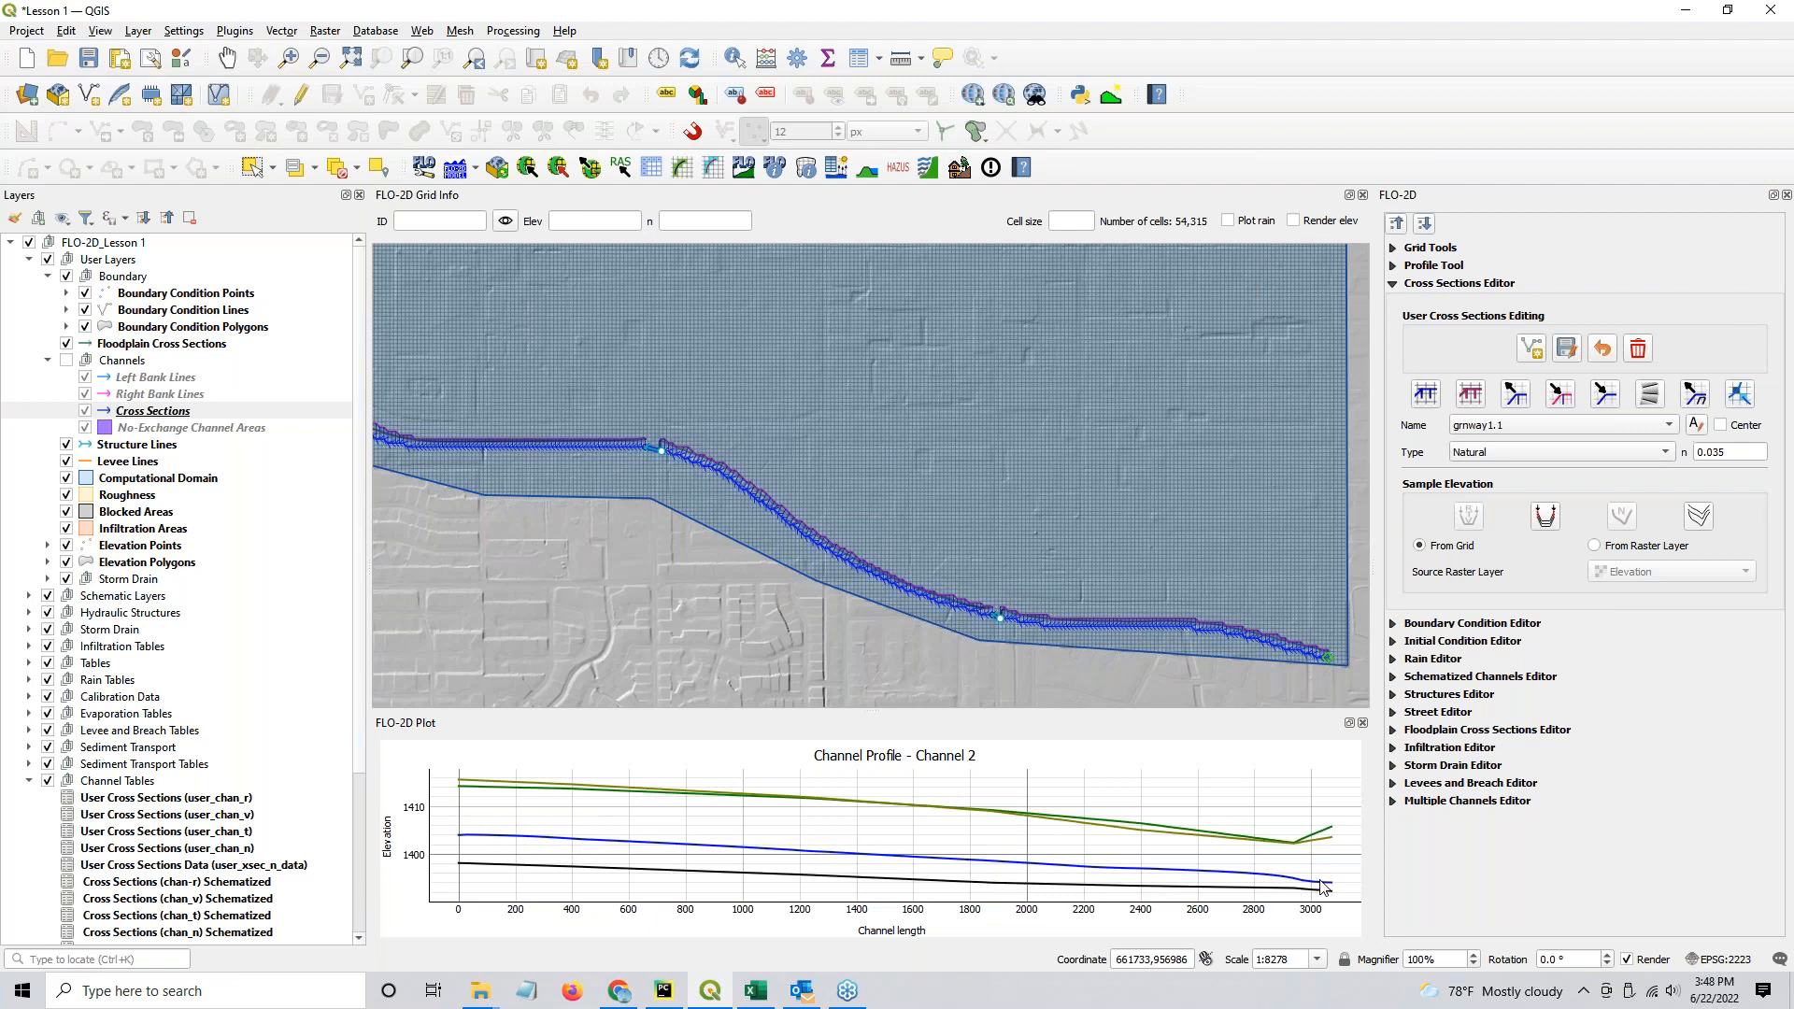
left_click(474, 449)
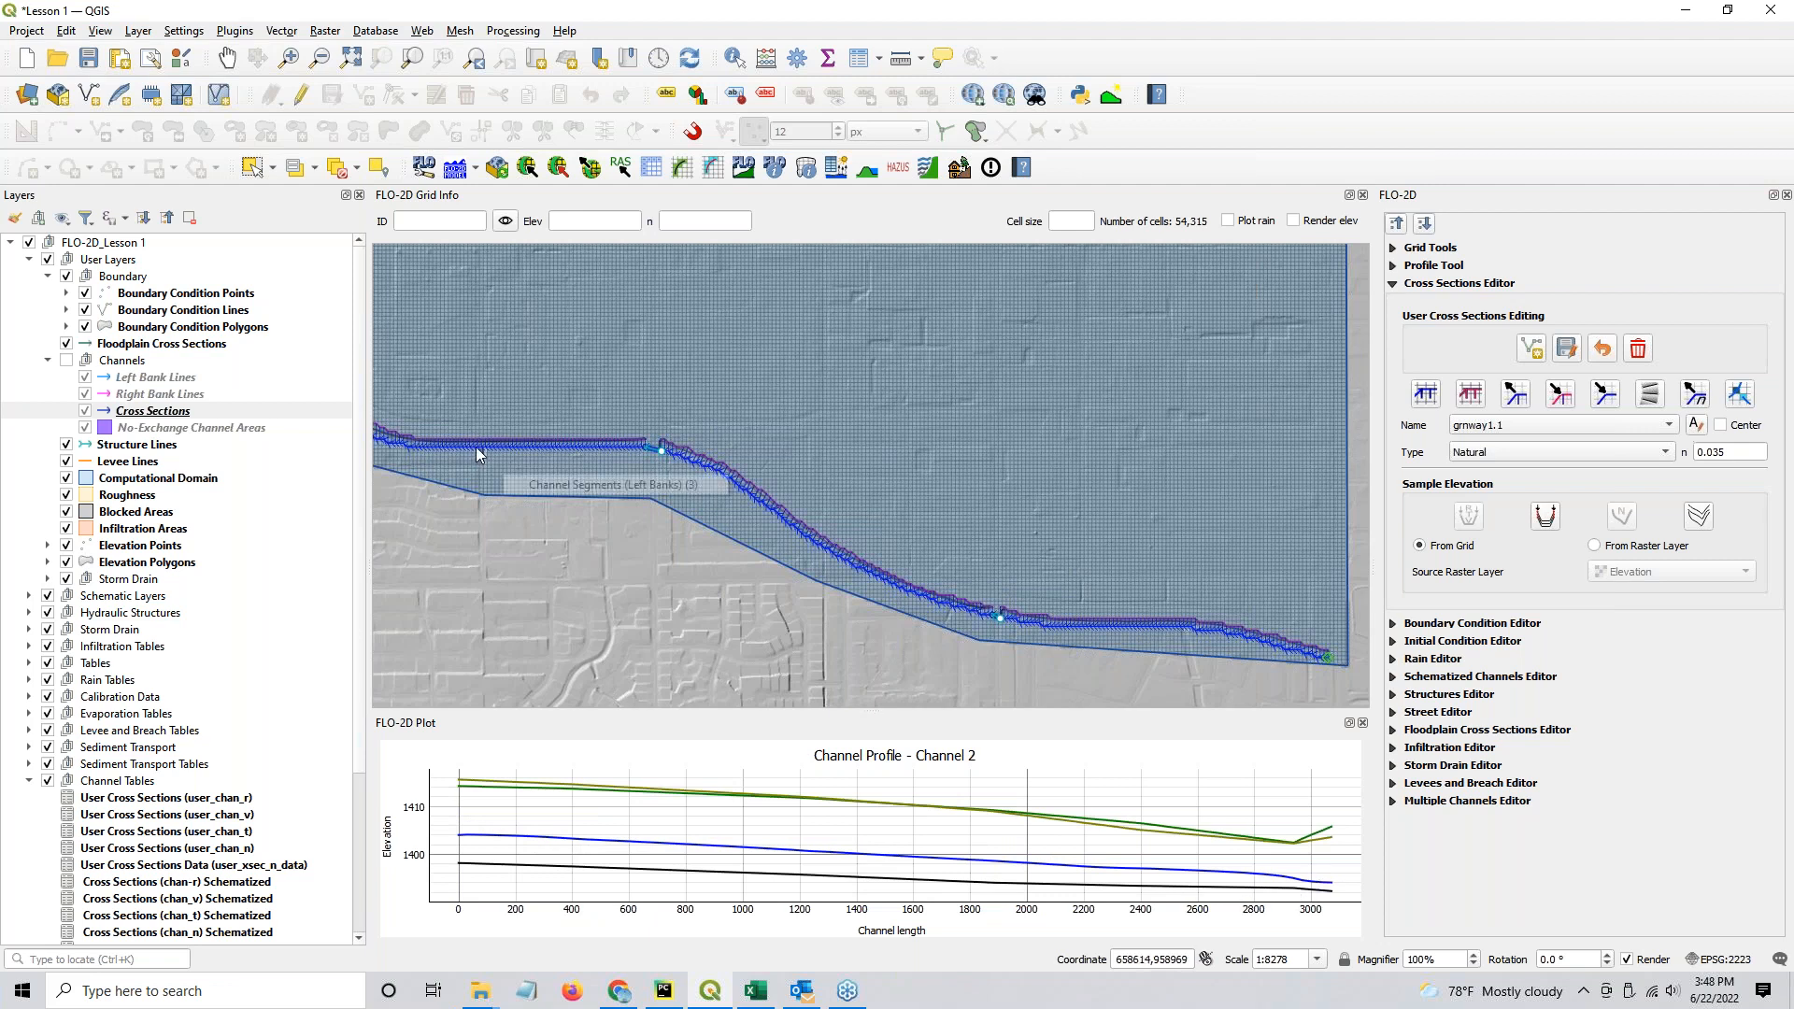
left_click(643, 480)
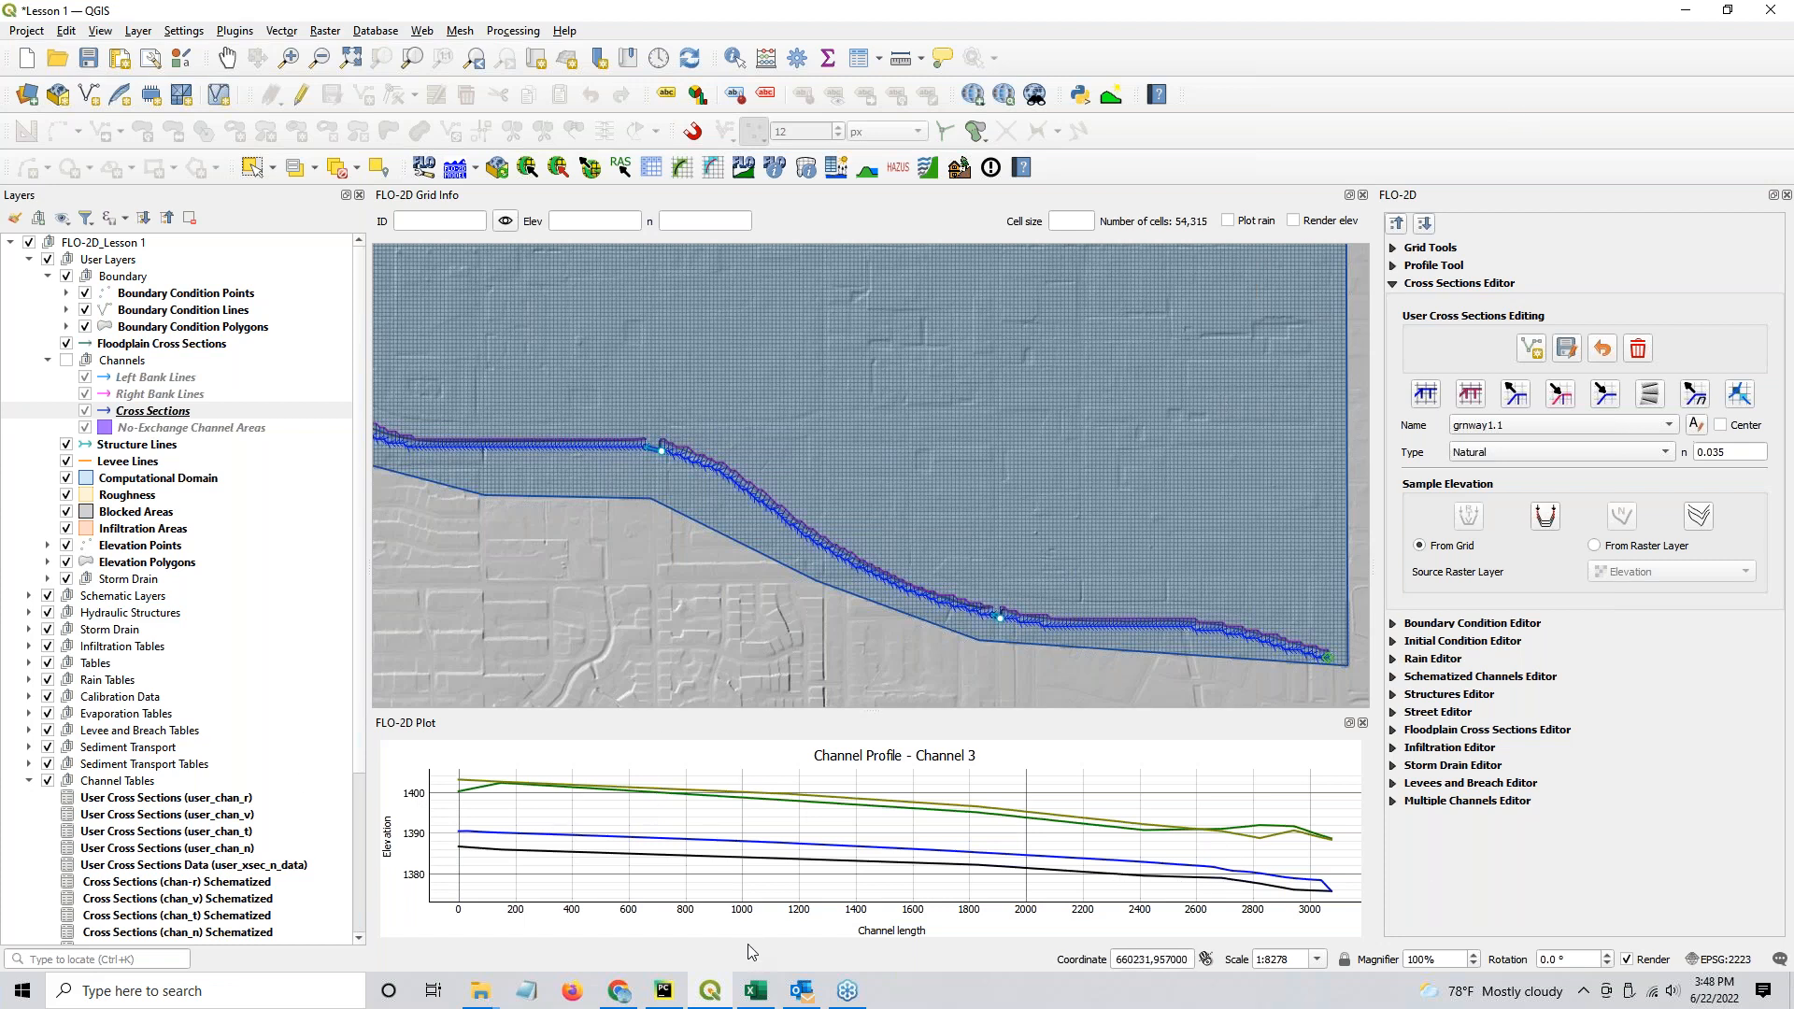
Return to the Excel checklist and answer item 13.4, on channel bed slope spikes or peaks, with "y".
left_click(763, 998)
left_click(590, 505)
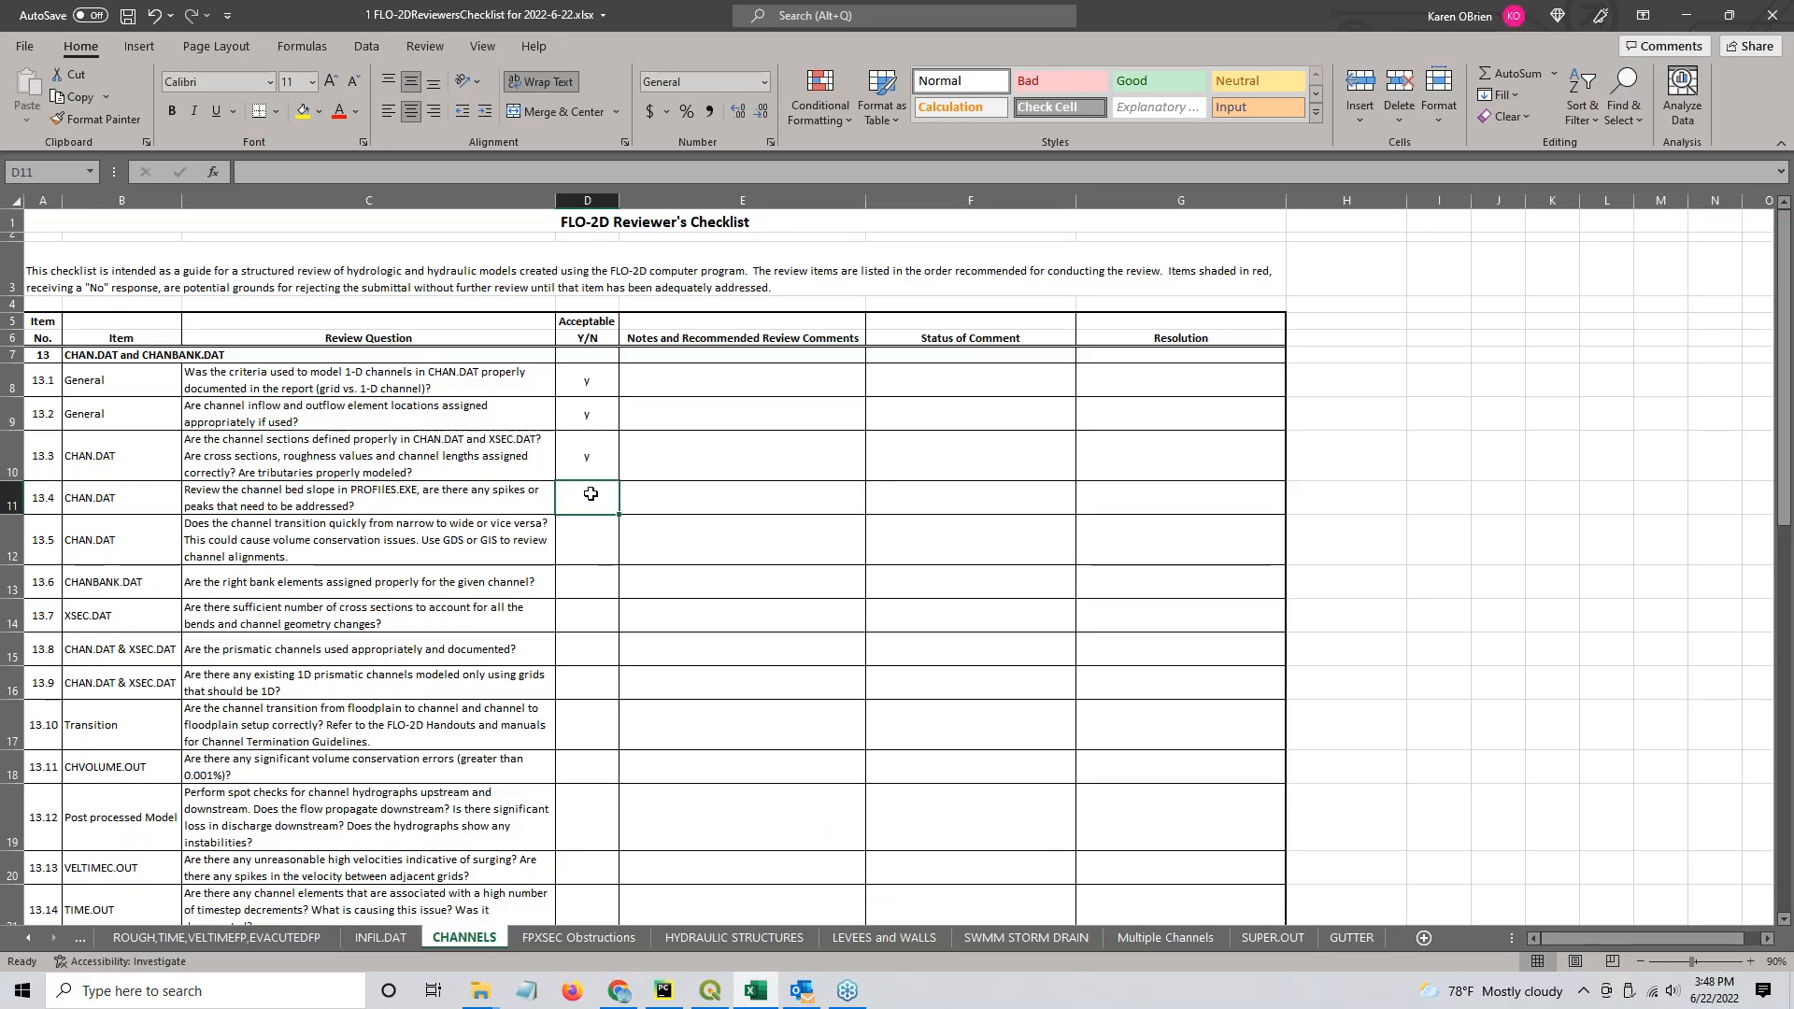
type("y")
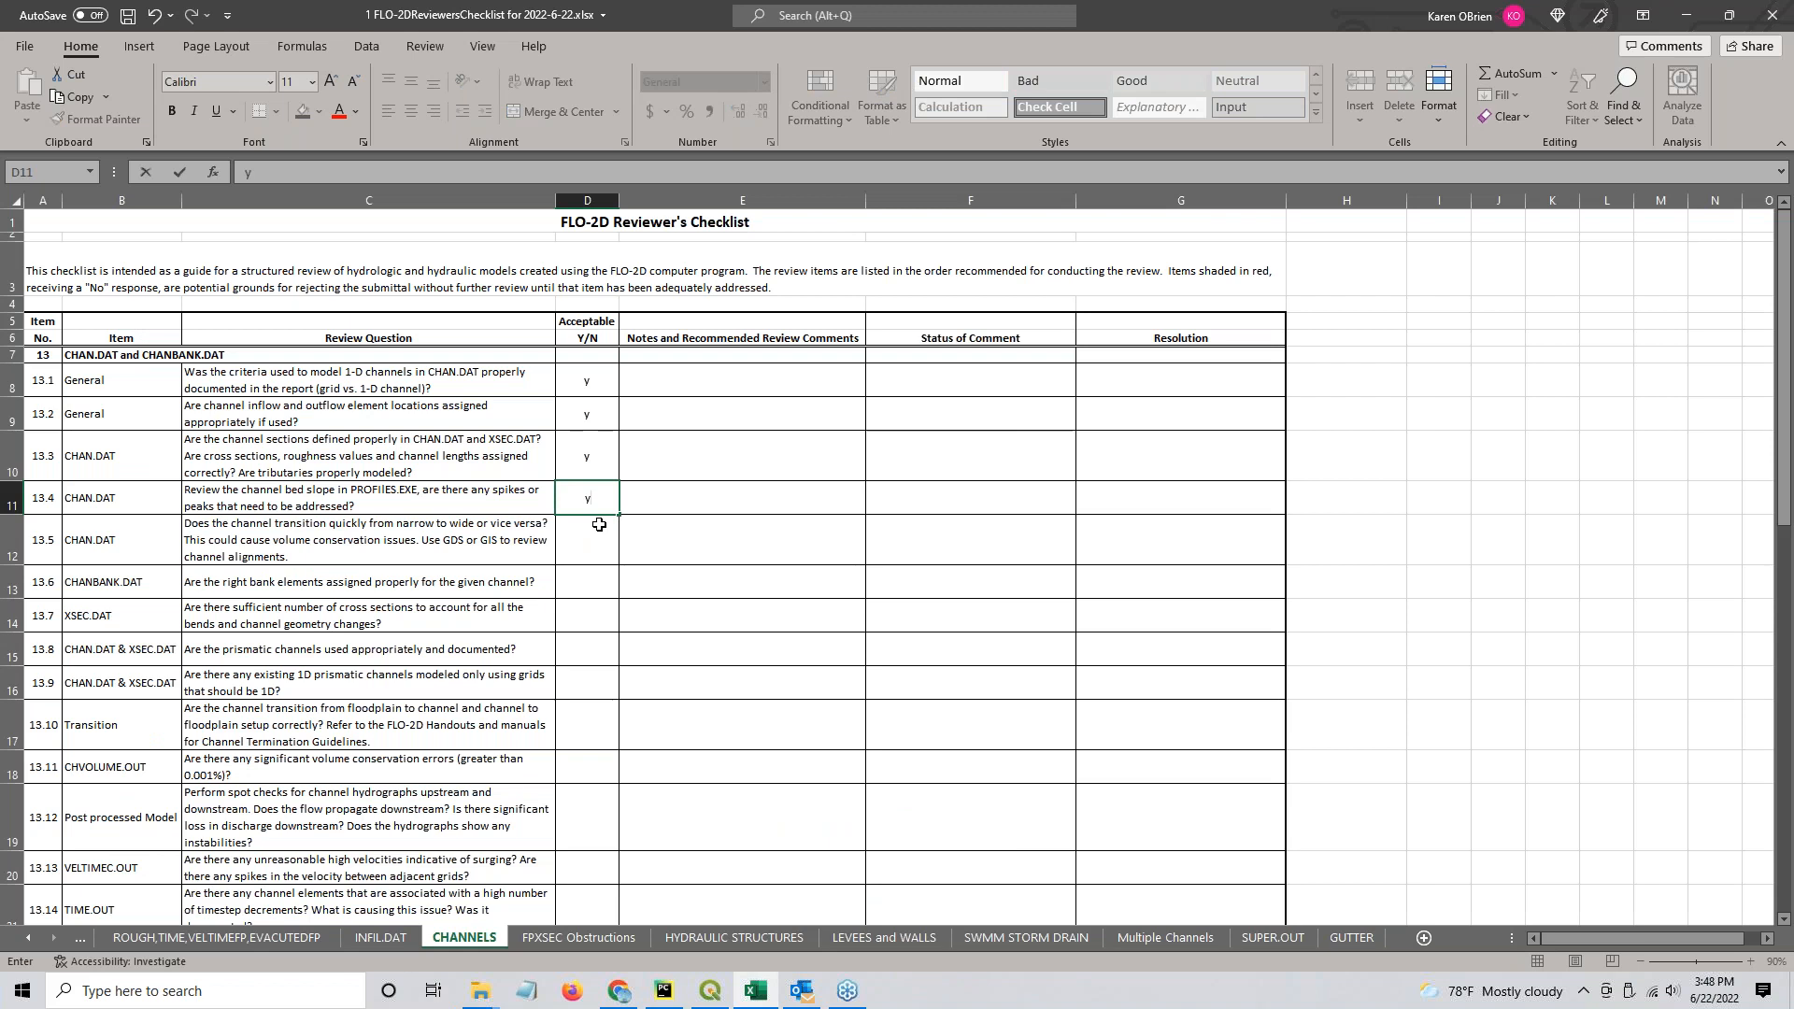
key("Return")
Switch to the Lesson 2 Advanced Export folder in File Explorer and run PROFILES.EXE.
left_click(461, 1006)
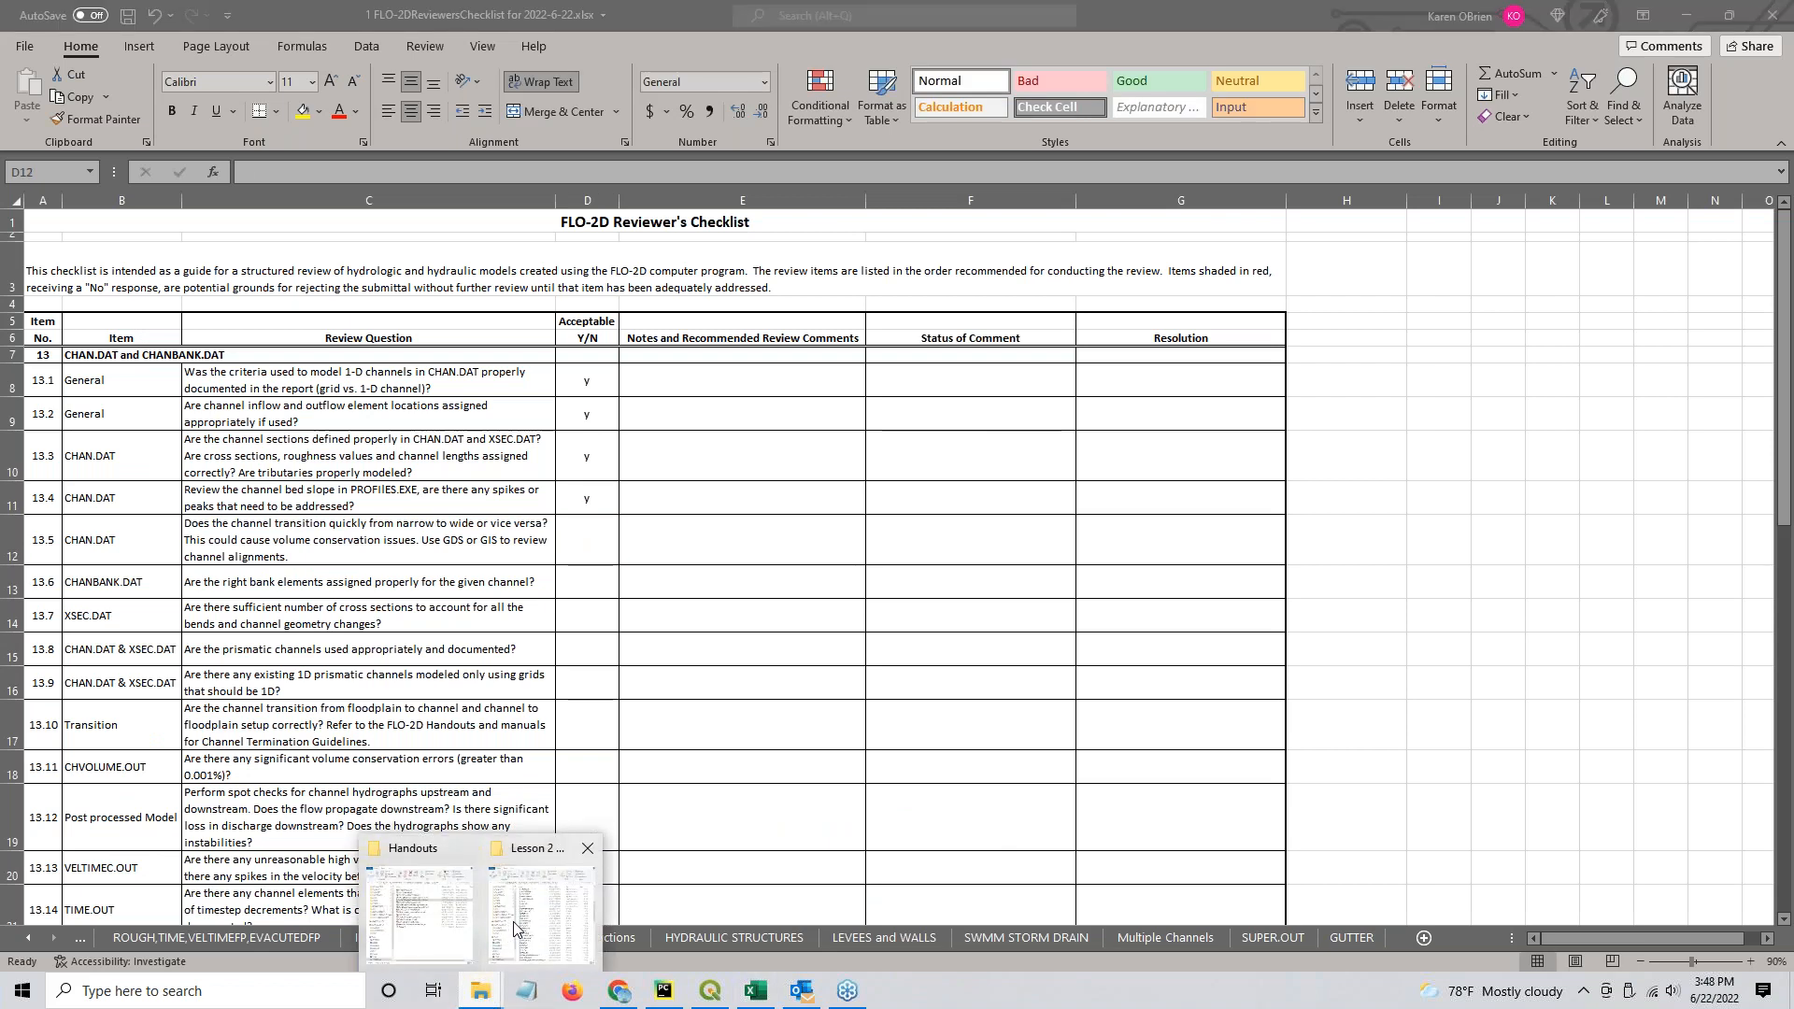
left_click(516, 929)
scroll(666, 367, "up", 7)
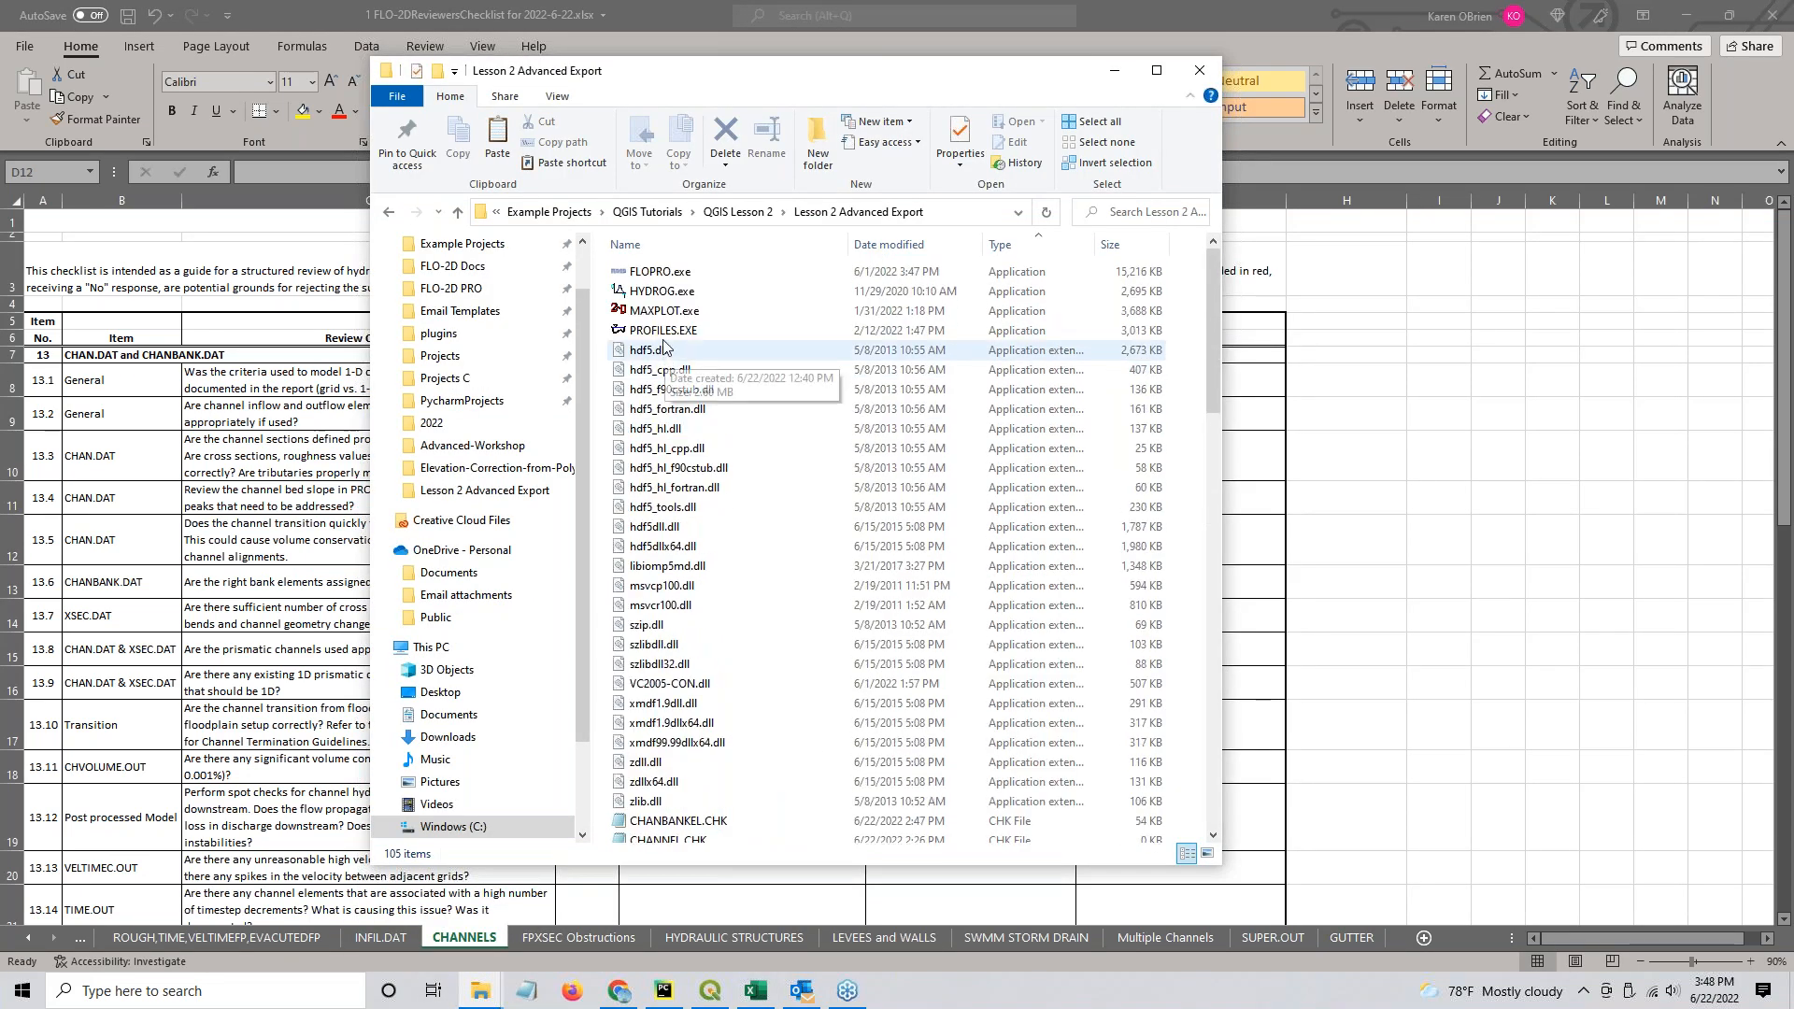
left_click(657, 333)
double_click(655, 333)
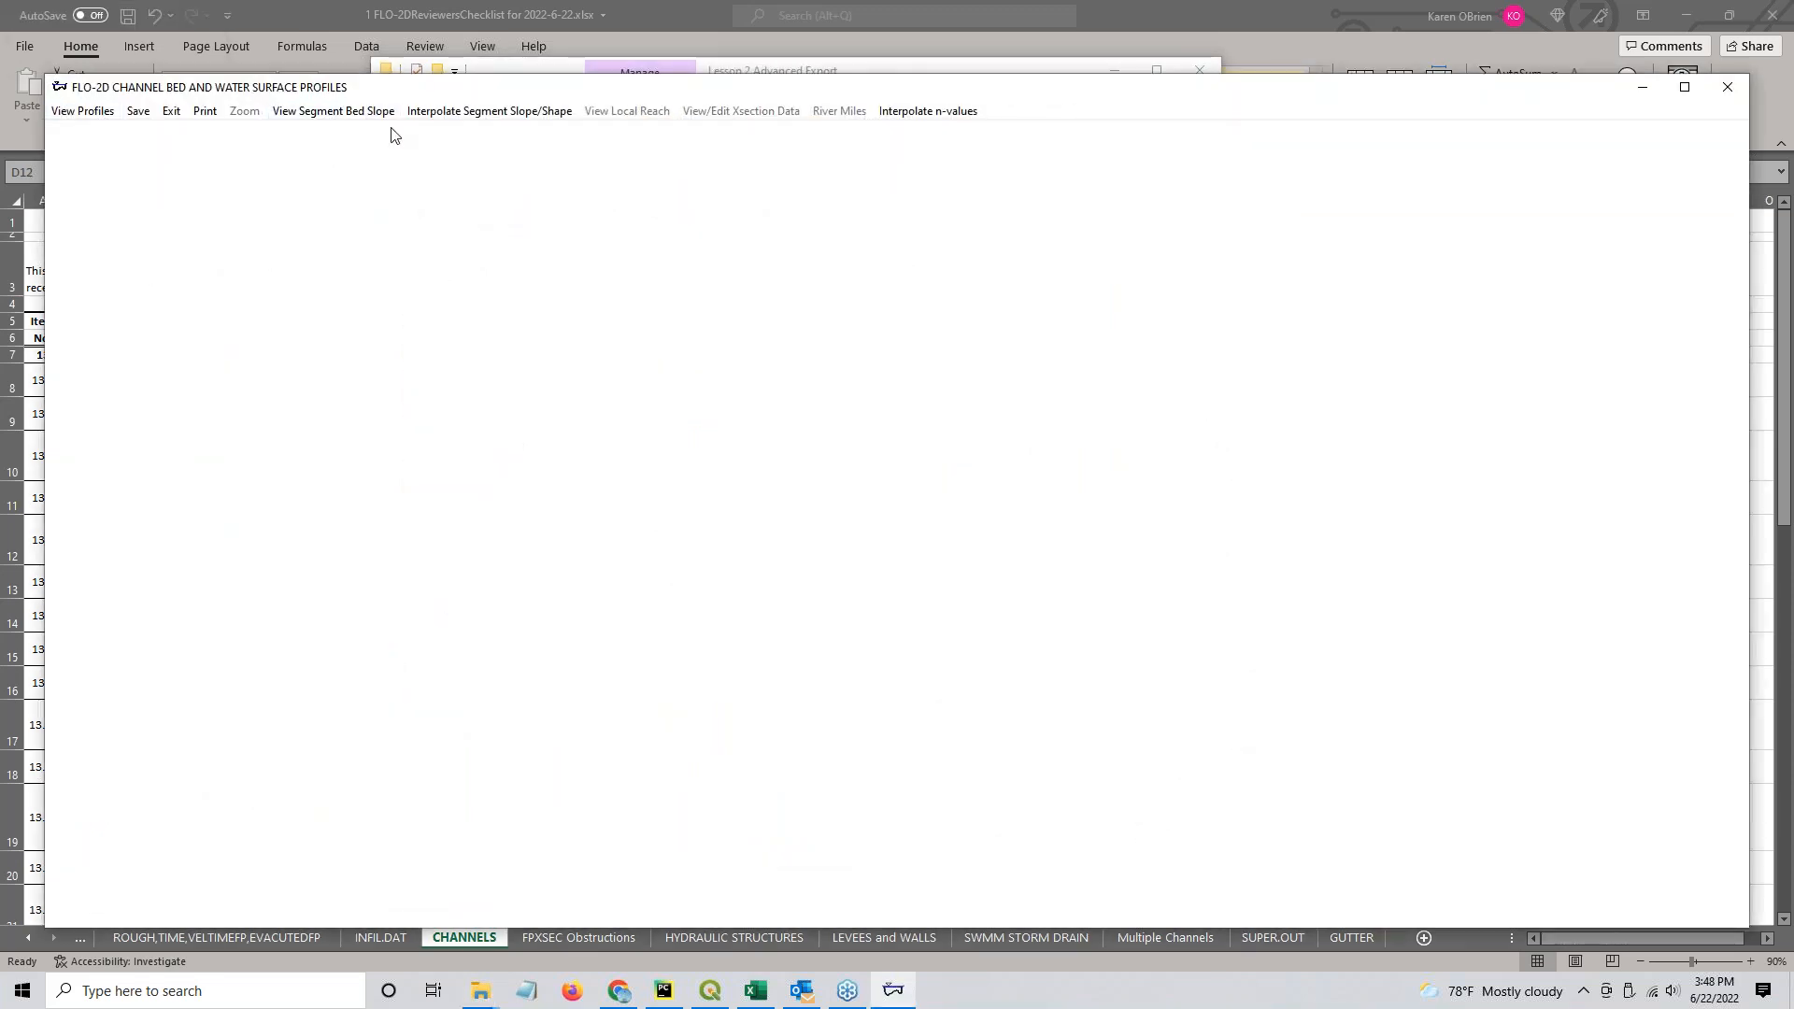
View the bed slope of Segment 1 and open the cross section data for its first node, 53416.
left_click(355, 112)
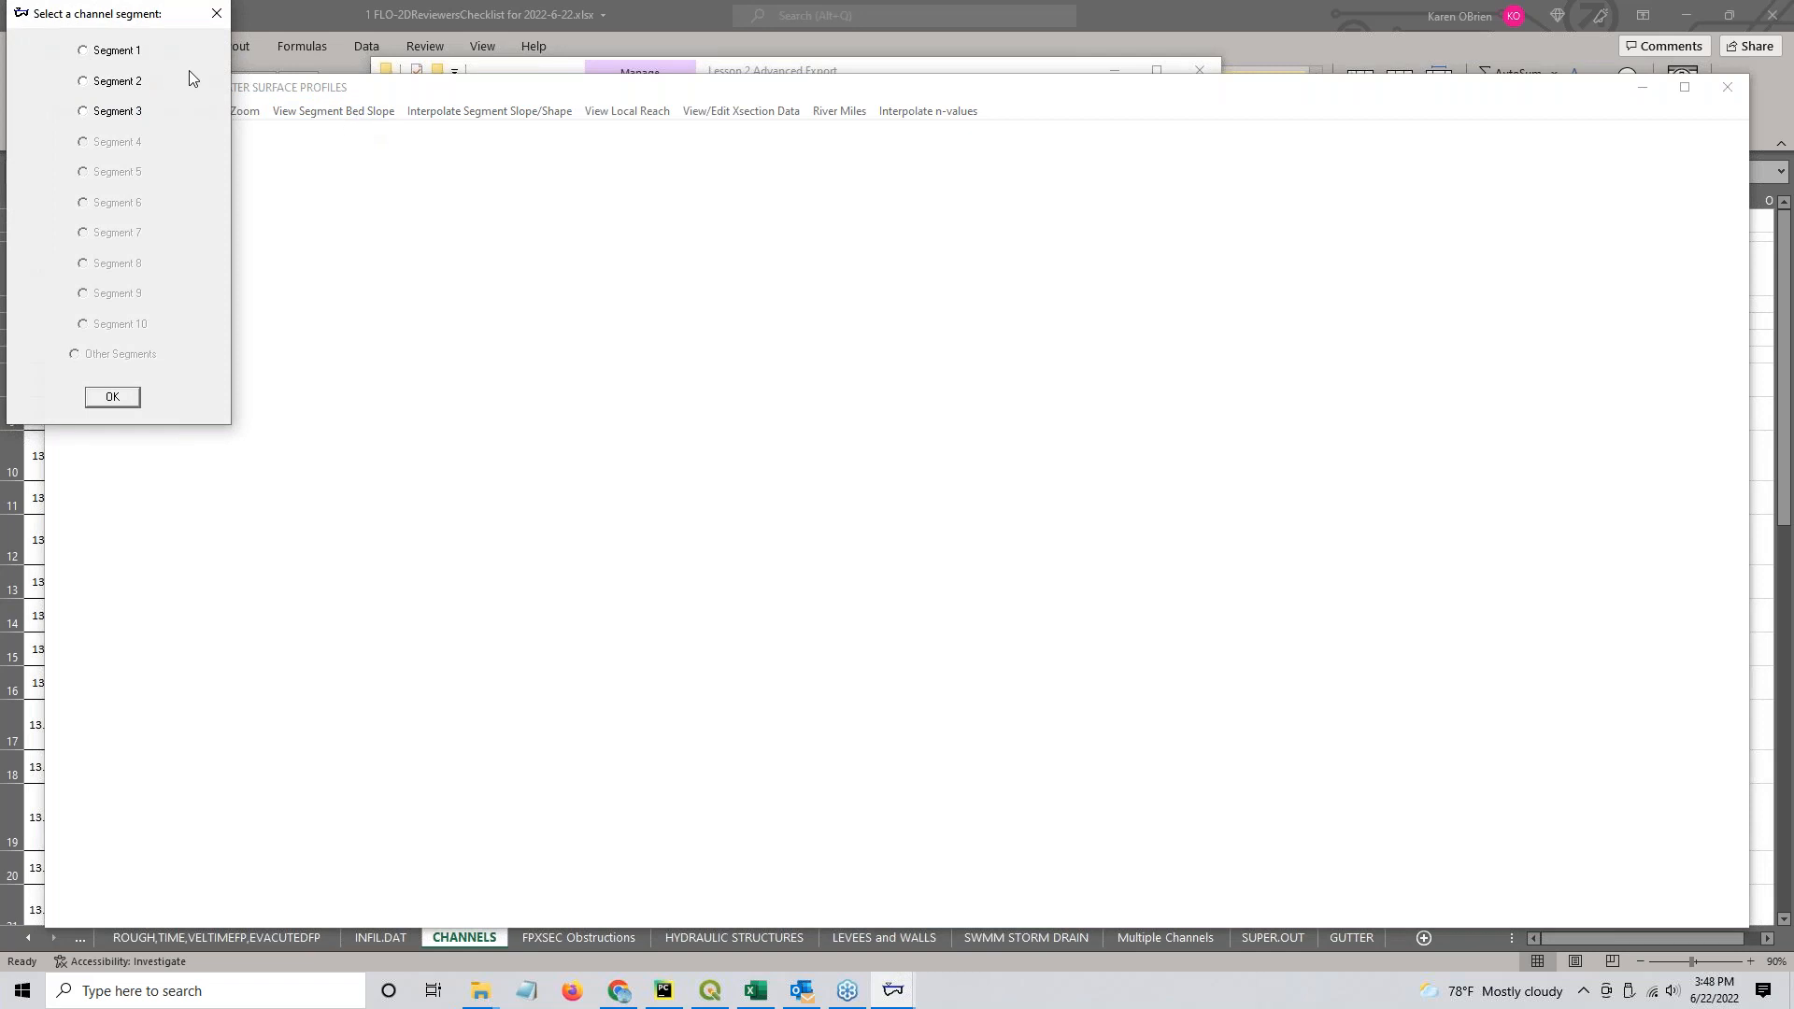
left_click(91, 400)
left_click(627, 110)
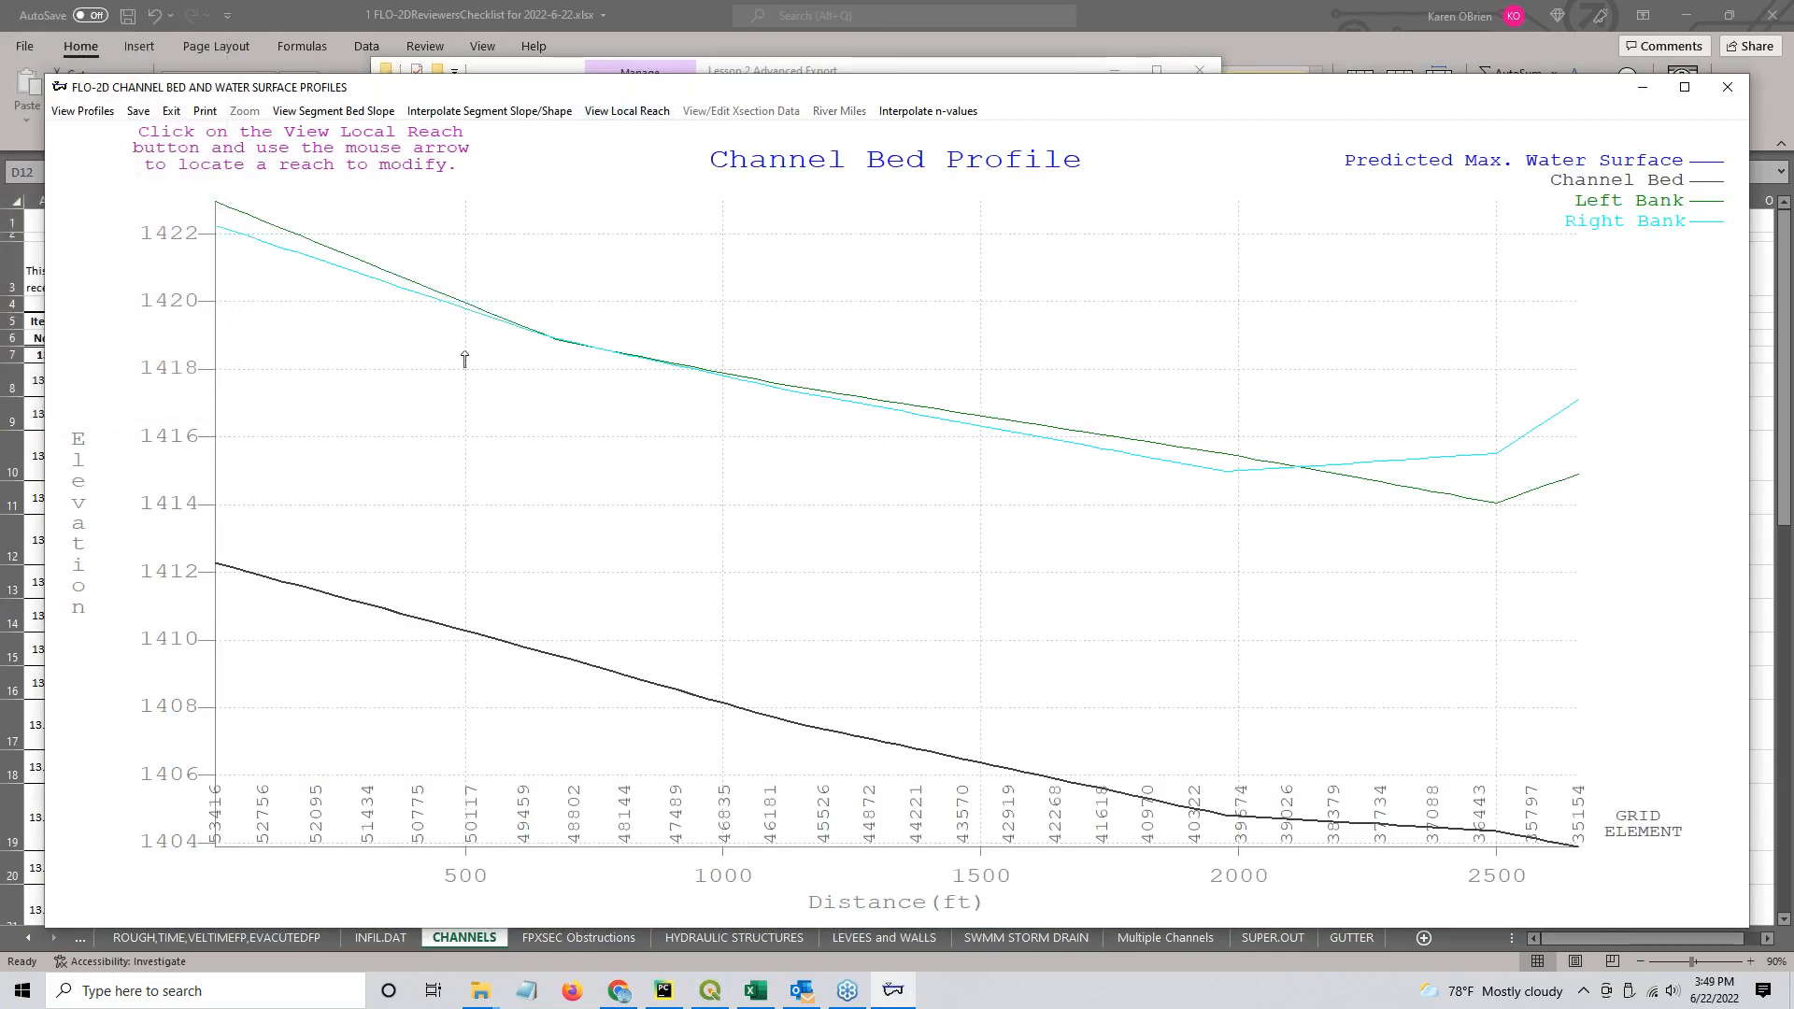
left_click(215, 564)
left_click(729, 110)
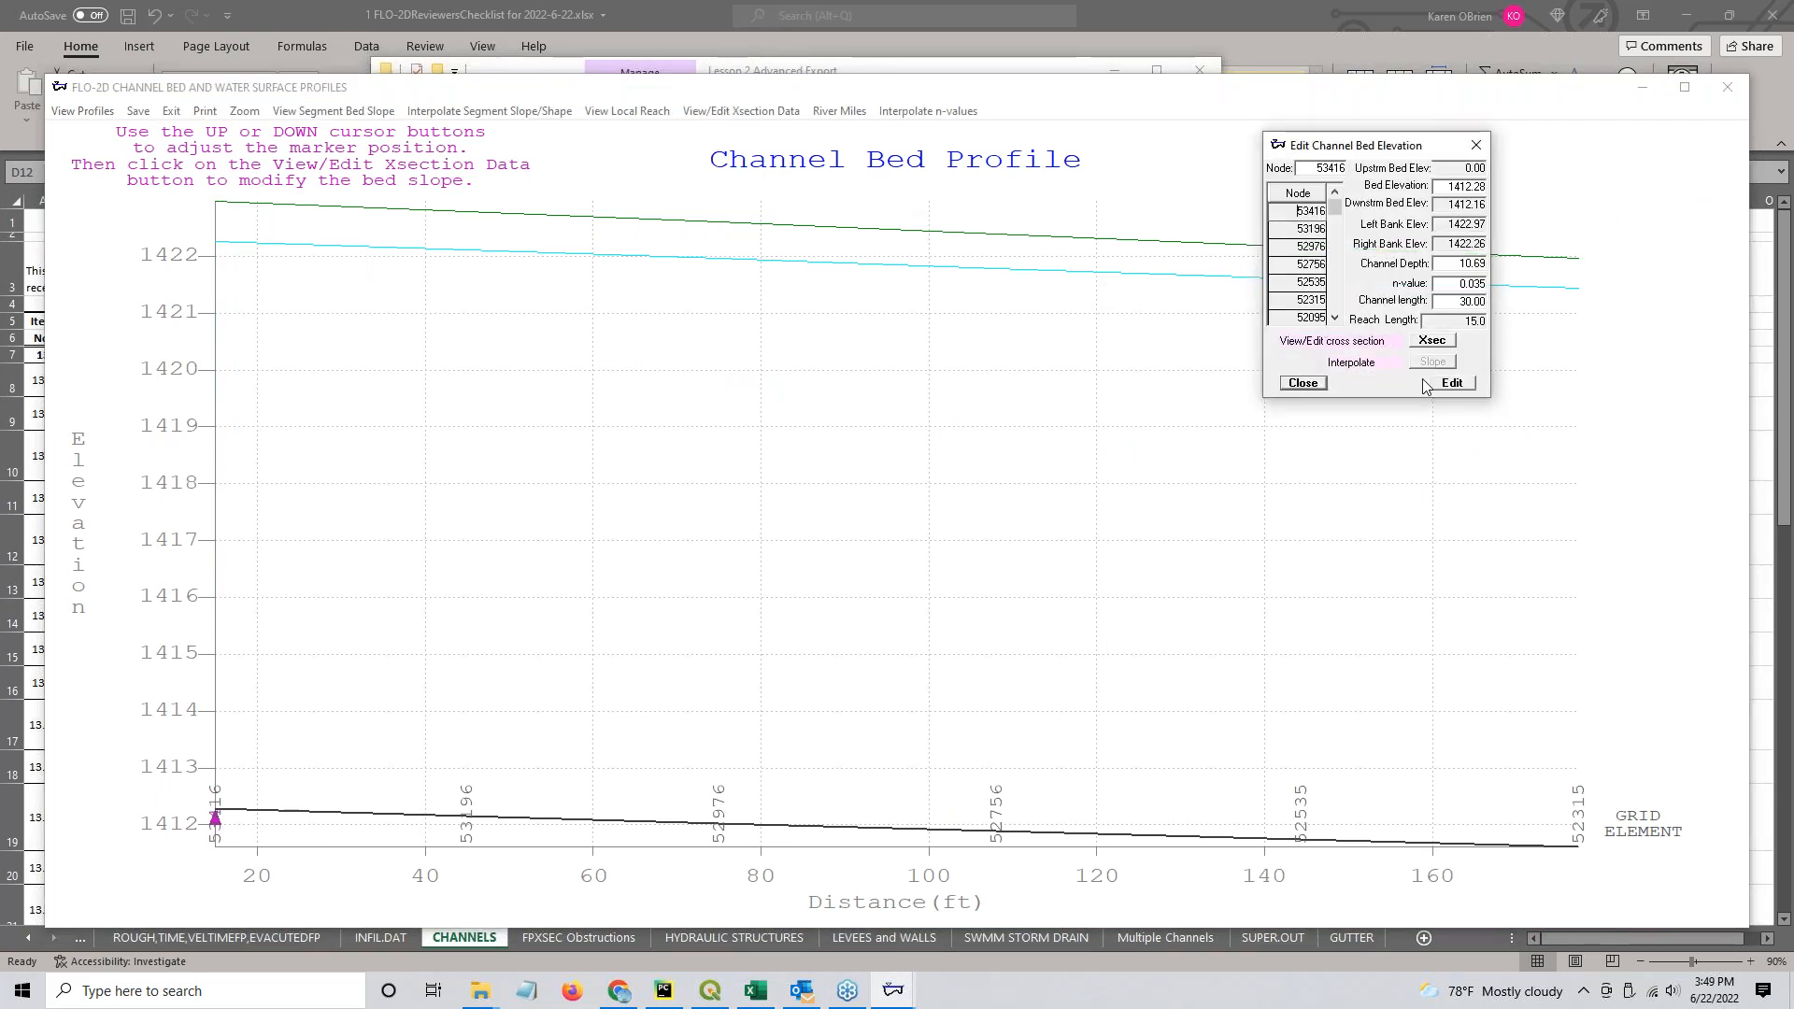
left_click(1451, 342)
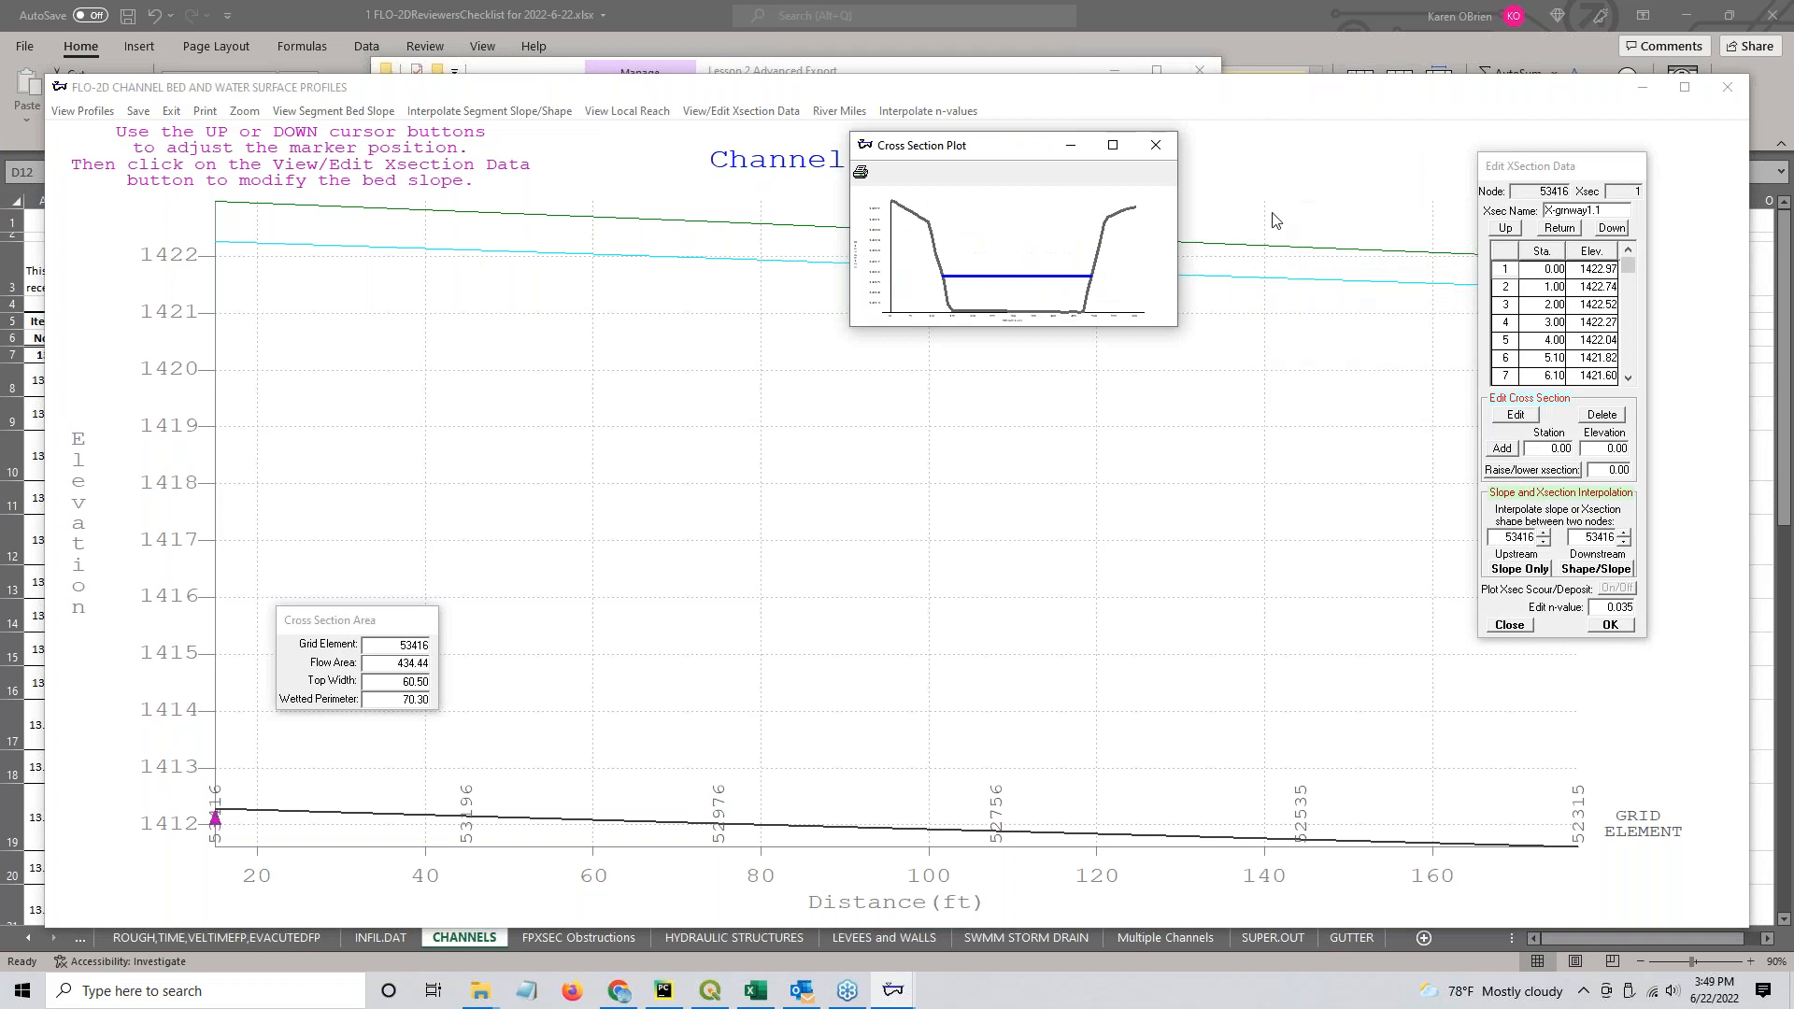
Step downstream through the cross sections from node 53416 to node 978, checking for abrupt changes in shape and width.
left_click(1612, 230)
left_click(1611, 230)
left_click(1612, 230)
left_click(1612, 230)
left_click(1612, 229)
left_click(1612, 230)
left_click(1612, 230)
left_click(1611, 230)
left_click(1612, 230)
left_click(1612, 230)
left_click(1612, 230)
left_click(1612, 230)
left_click(1611, 230)
left_click(1612, 230)
left_click(1612, 230)
left_click(1612, 230)
left_click(1611, 230)
left_click(1612, 230)
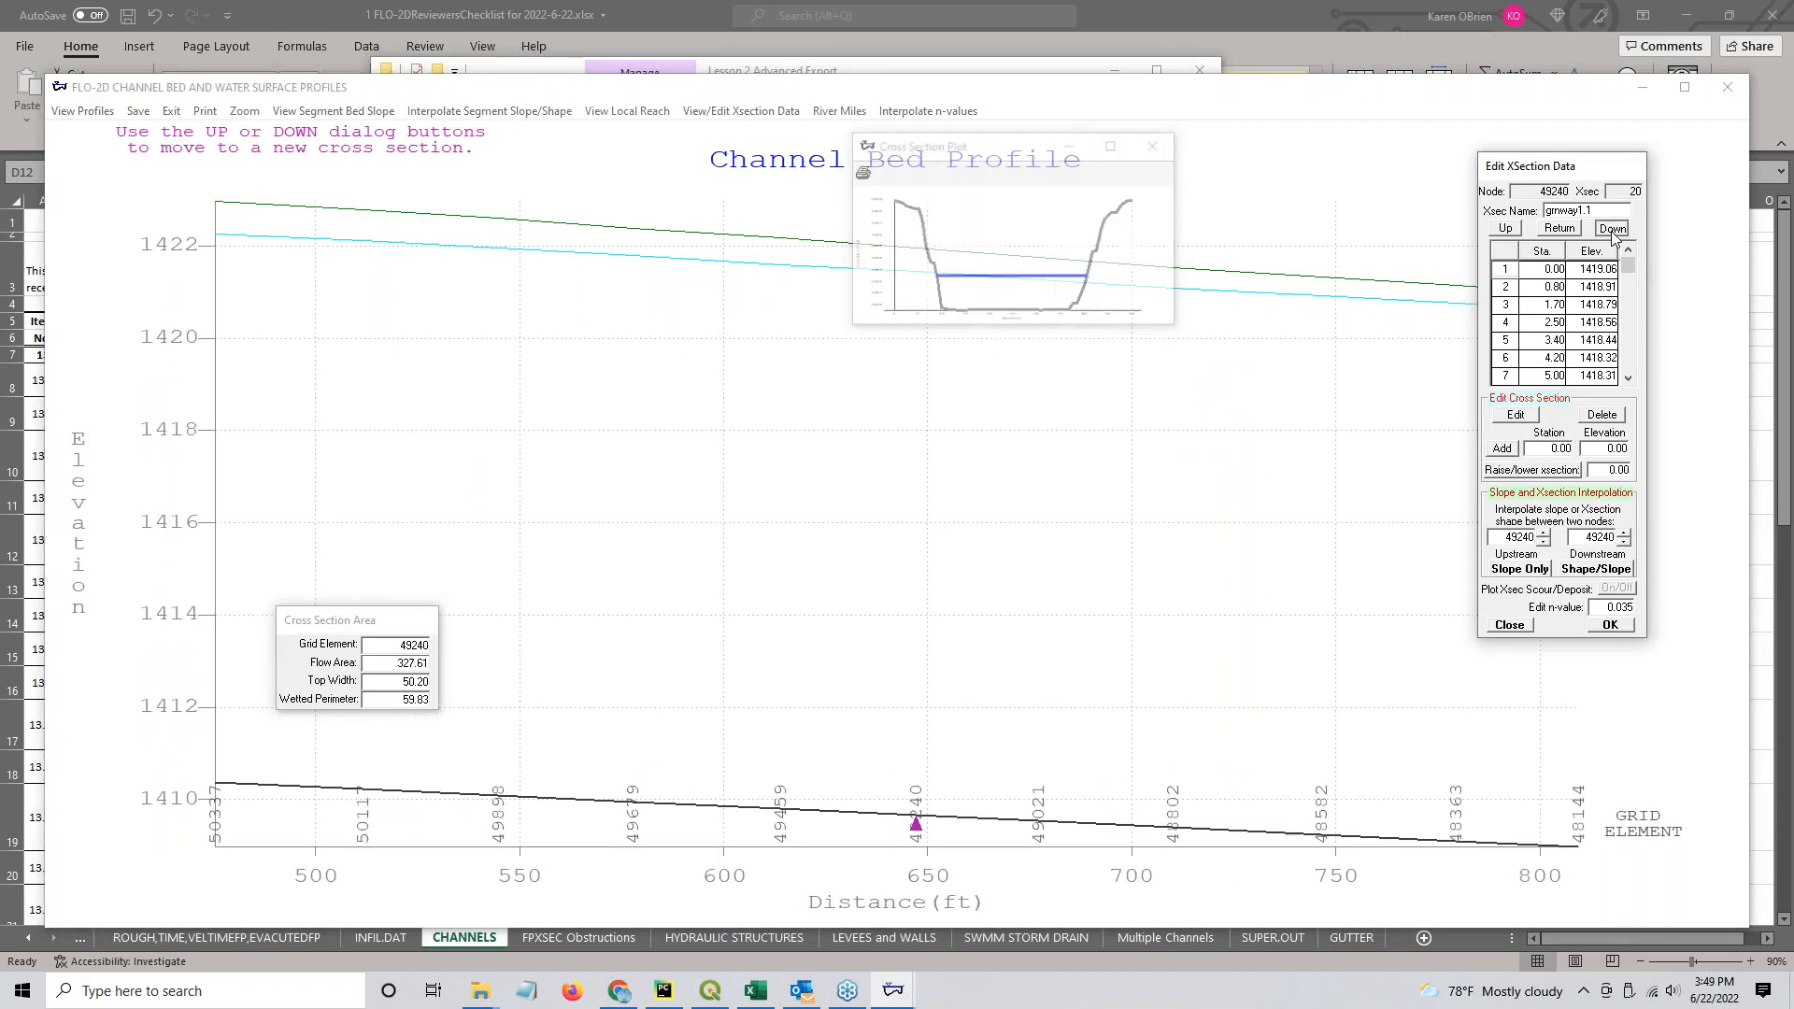
left_click(1611, 230)
left_click(1612, 230)
left_click(1612, 230)
left_click(1612, 230)
left_click(1612, 230)
left_click(1611, 230)
left_click(1612, 230)
left_click(1612, 230)
left_click(1612, 230)
left_click(1612, 230)
left_click(1612, 230)
left_click(1612, 230)
left_click(1612, 230)
left_click(1612, 230)
left_click(1612, 230)
left_click(1611, 230)
left_click(1612, 230)
left_click(1611, 230)
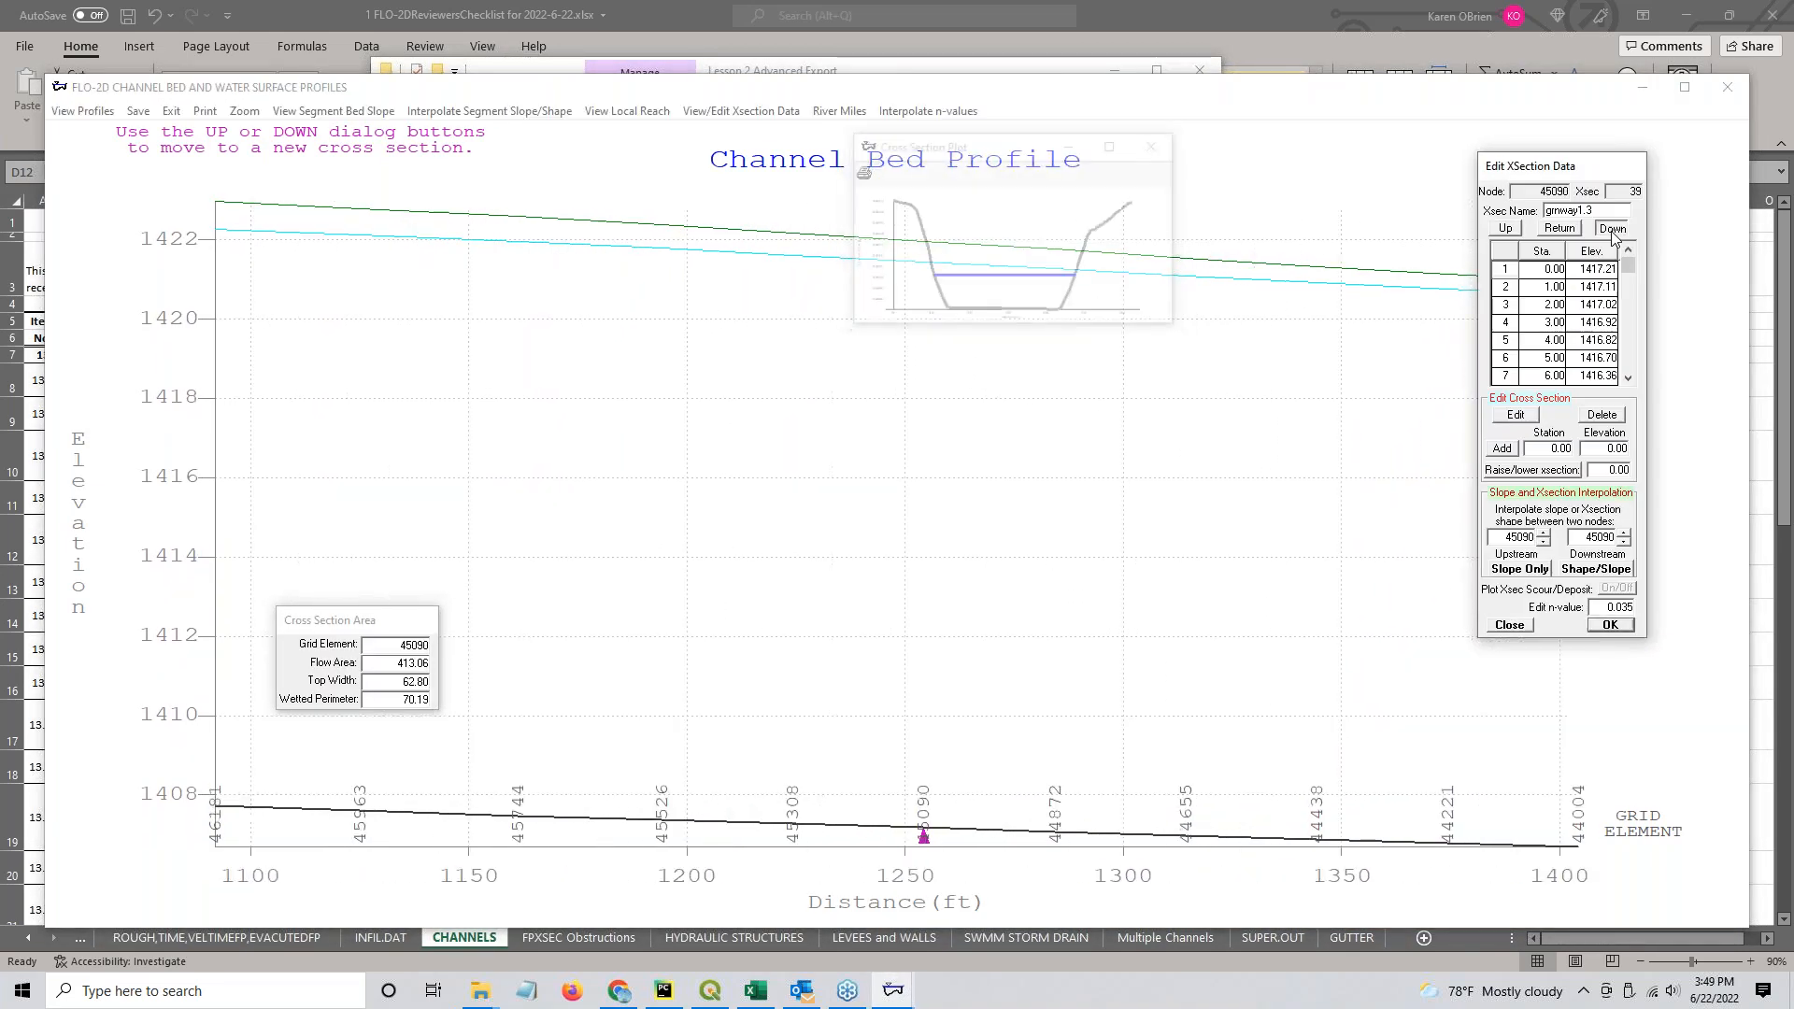
left_click(1612, 230)
left_click(1612, 230)
left_click(1612, 230)
left_click(1612, 230)
left_click(1611, 230)
left_click(1612, 230)
left_click(1612, 230)
left_click(1612, 229)
left_click(1611, 229)
left_click(1612, 230)
left_click(1611, 230)
left_click(1612, 230)
left_click(1612, 230)
left_click(1611, 230)
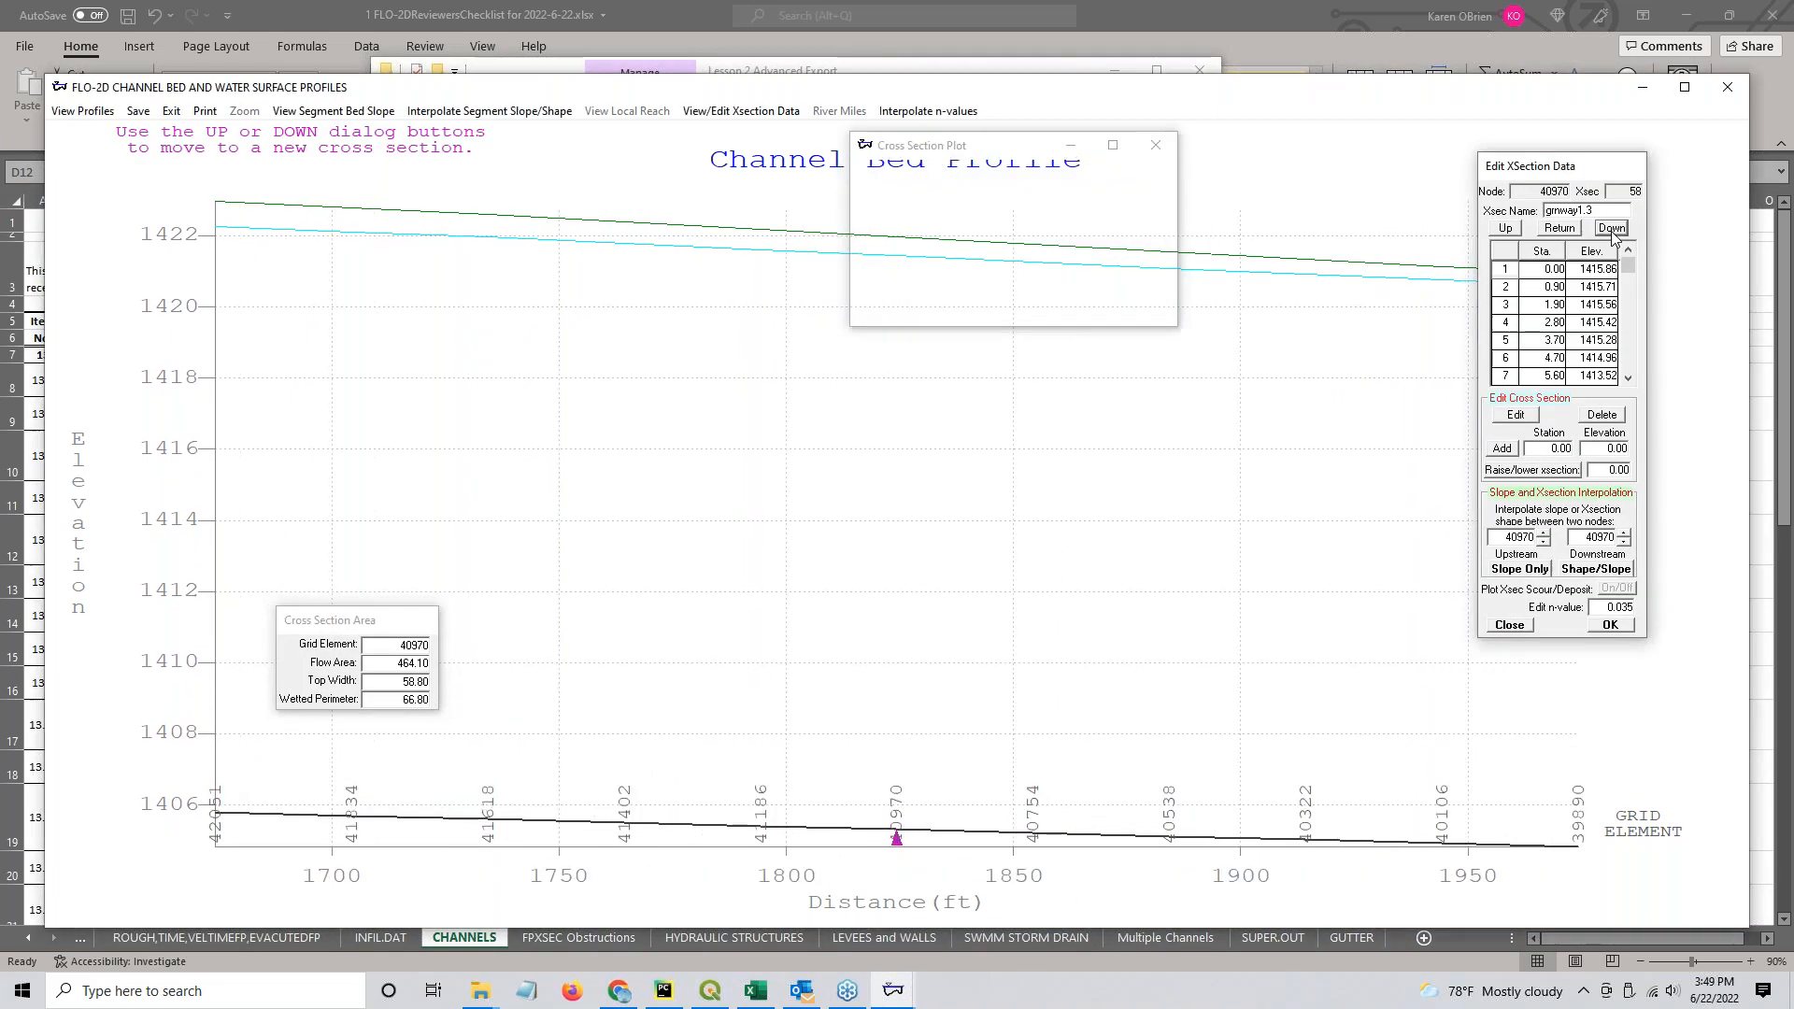
left_click(1612, 229)
left_click(1612, 230)
left_click(1612, 230)
left_click(1612, 230)
left_click(1612, 230)
left_click(1611, 230)
left_click(1612, 230)
left_click(1612, 230)
left_click(1612, 230)
left_click(1612, 230)
left_click(1612, 230)
left_click(1612, 230)
left_click(1612, 229)
left_click(1612, 230)
left_click(1612, 230)
left_click(1612, 230)
left_click(1612, 230)
left_click(1612, 230)
left_click(1611, 230)
left_click(1612, 230)
left_click(1612, 230)
left_click(1612, 230)
left_click(1612, 230)
left_click(1612, 230)
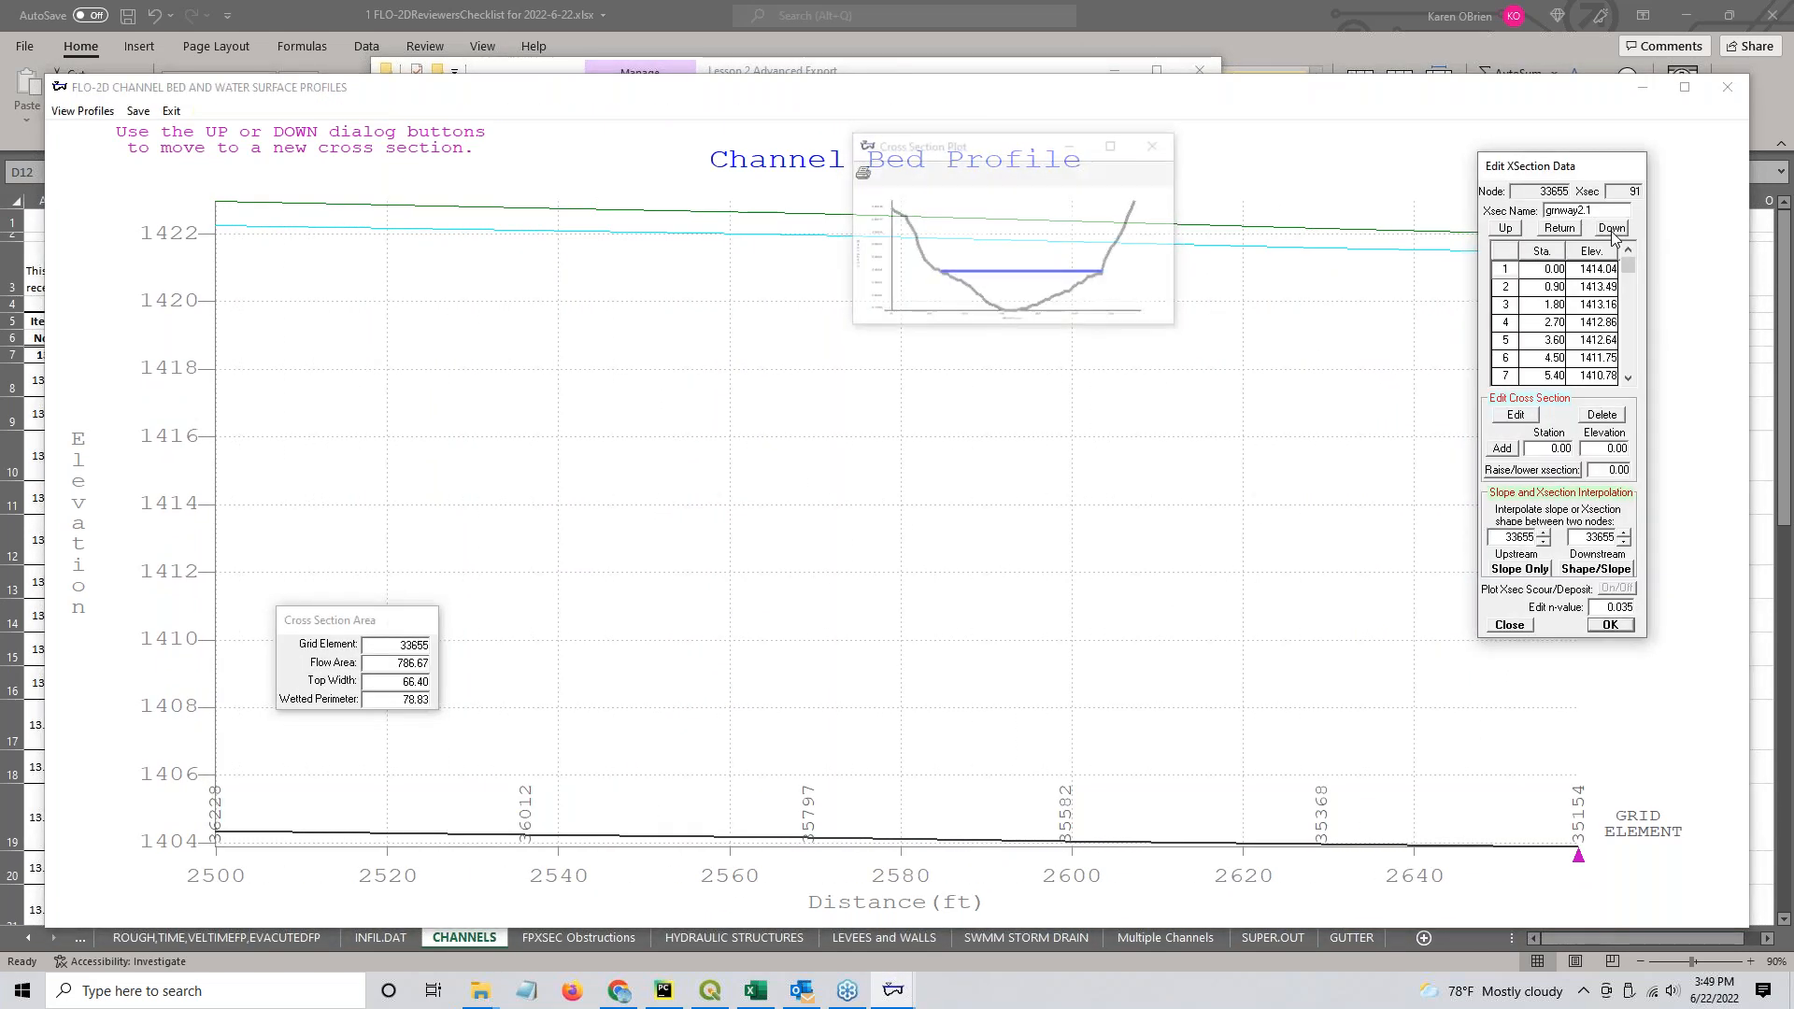
left_click(1612, 230)
left_click(1612, 230)
left_click(1612, 230)
left_click(1612, 230)
left_click(1612, 230)
left_click(1612, 230)
left_click(1612, 230)
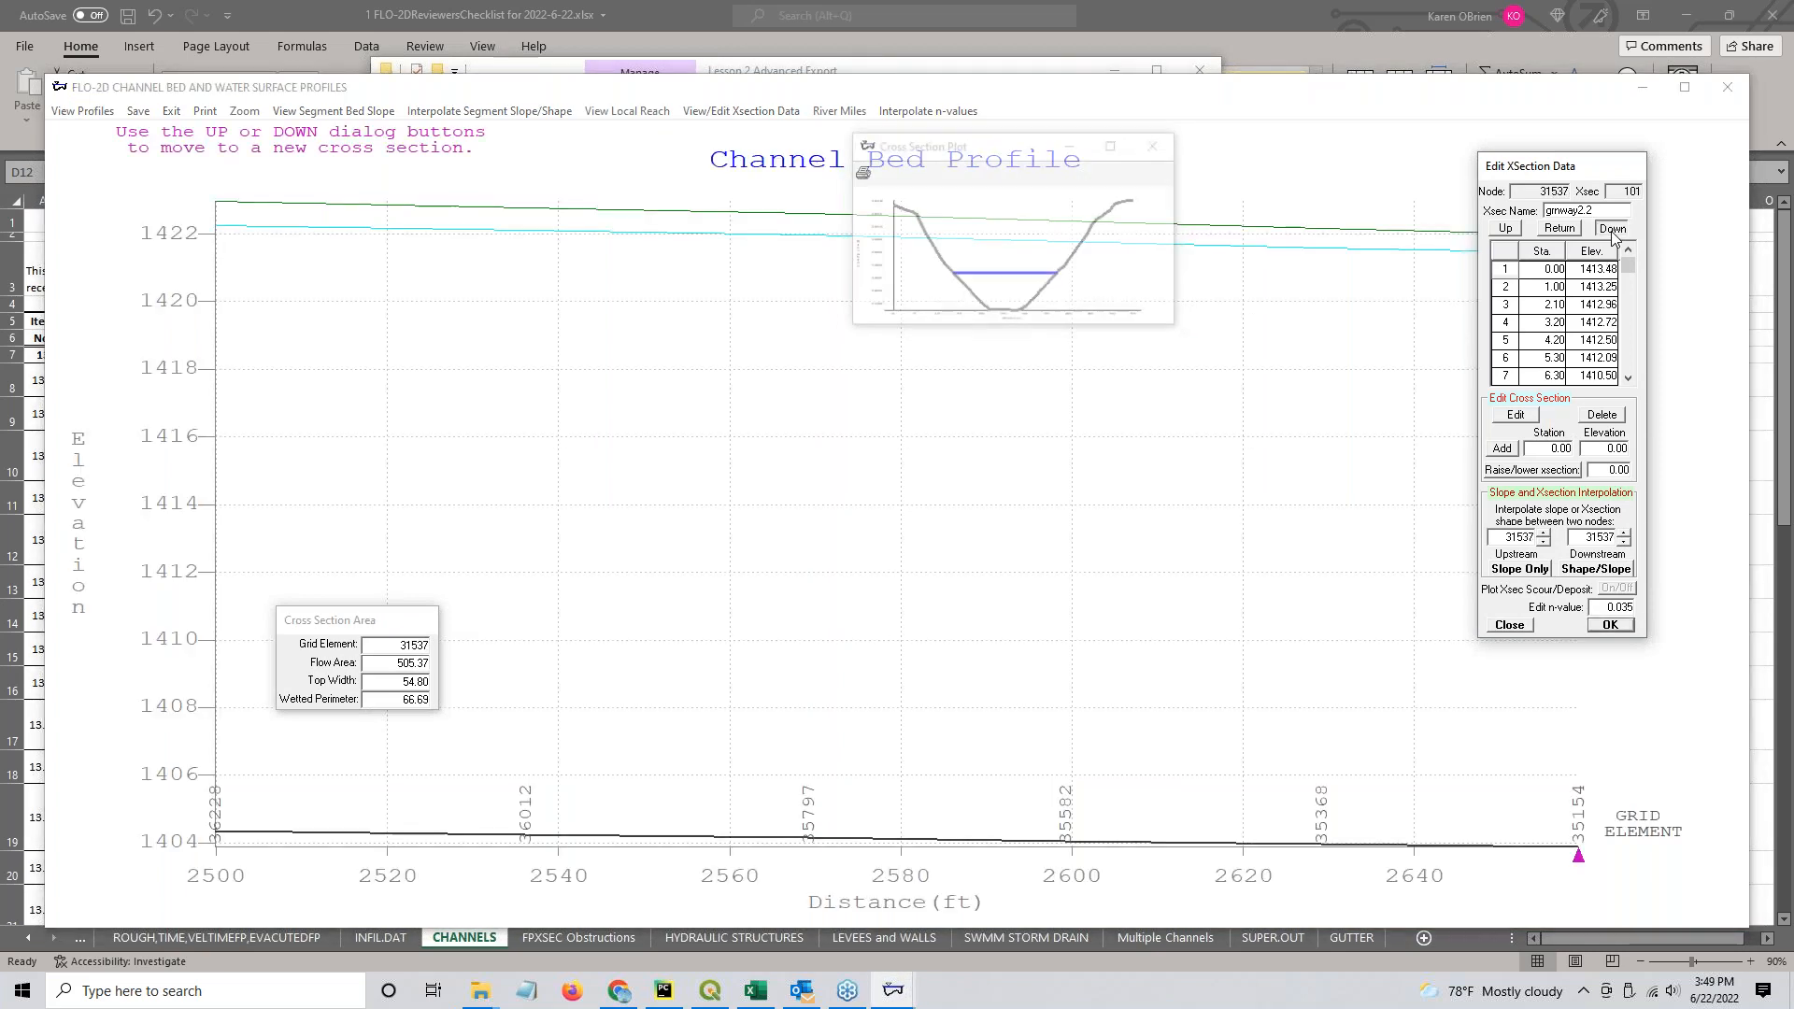
left_click(1612, 230)
left_click(1612, 230)
left_click(1611, 230)
left_click(1611, 230)
left_click(1612, 230)
left_click(1612, 230)
left_click(1612, 229)
left_click(1612, 230)
left_click(1612, 230)
left_click(1612, 230)
left_click(1612, 230)
left_click(1612, 230)
left_click(1612, 230)
left_click(1612, 230)
left_click(1612, 230)
left_click(1611, 230)
left_click(1612, 230)
left_click(1612, 230)
left_click(1611, 230)
left_click(1612, 229)
left_click(1612, 230)
left_click(1612, 230)
left_click(1612, 229)
left_click(1612, 230)
left_click(1612, 230)
left_click(1612, 230)
left_click(1612, 230)
left_click(1612, 230)
left_click(1612, 230)
left_click(1611, 230)
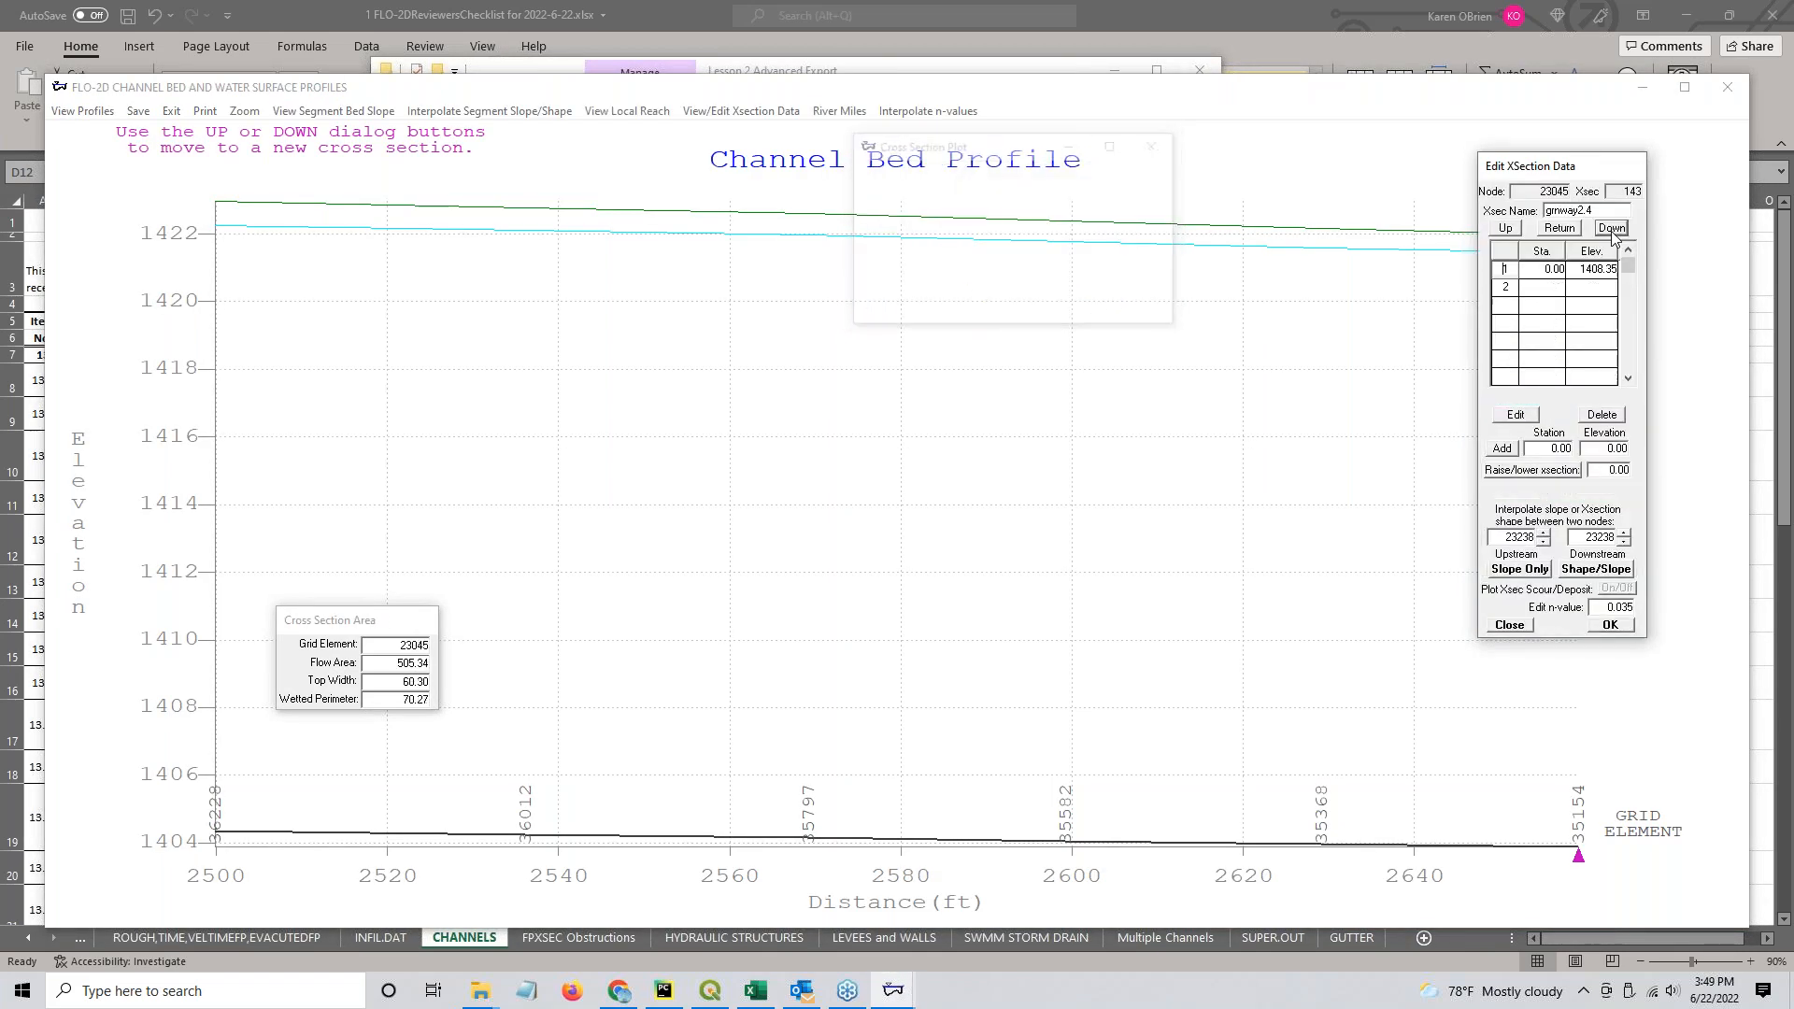
left_click(1612, 230)
left_click(1612, 229)
left_click(1612, 230)
left_click(1611, 229)
left_click(1612, 230)
left_click(1612, 230)
left_click(1612, 230)
left_click(1612, 230)
left_click(1612, 230)
left_click(1612, 230)
left_click(1612, 230)
left_click(1612, 229)
left_click(1612, 229)
left_click(1612, 229)
left_click(1612, 230)
left_click(1612, 230)
left_click(1612, 230)
left_click(1612, 229)
left_click(1612, 230)
left_click(1612, 230)
left_click(1612, 230)
left_click(1612, 229)
left_click(1612, 230)
left_click(1612, 230)
left_click(1612, 230)
left_click(1612, 230)
left_click(1612, 230)
left_click(1612, 229)
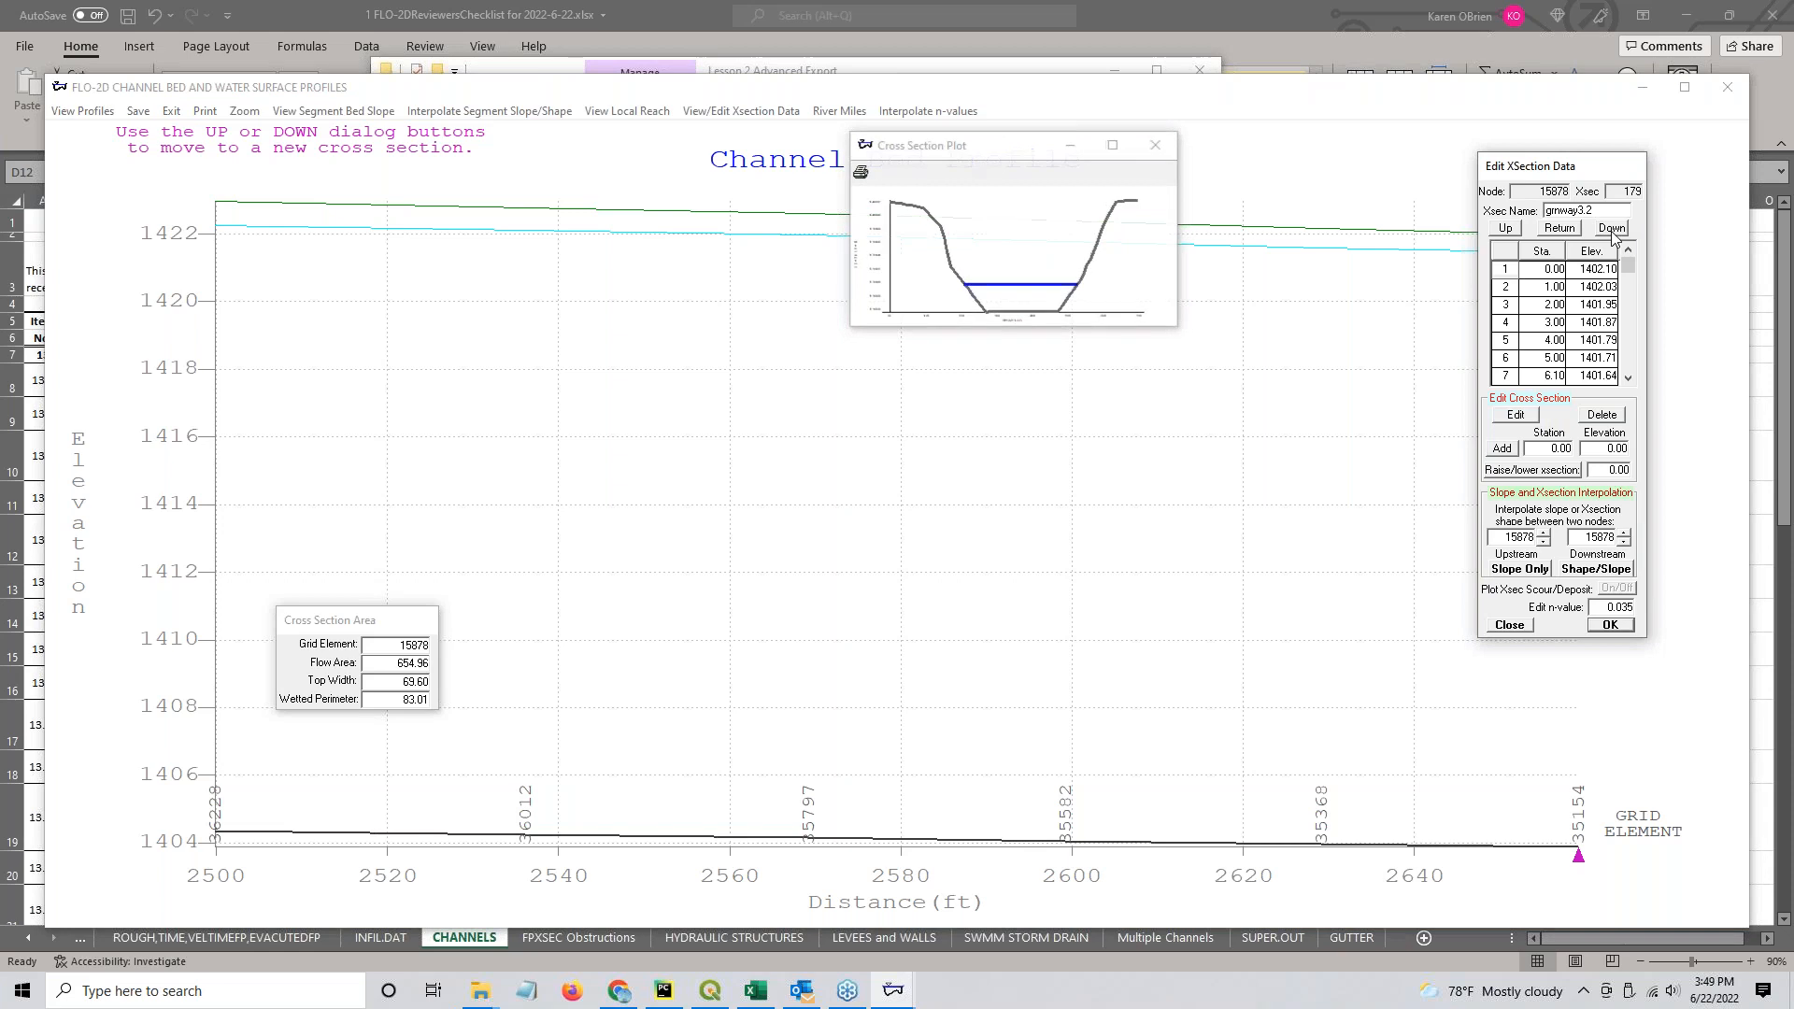
left_click(1612, 230)
left_click(1612, 230)
left_click(1611, 230)
left_click(1612, 230)
left_click(1612, 229)
left_click(1612, 230)
left_click(1612, 230)
left_click(1612, 230)
left_click(1612, 230)
left_click(1611, 230)
left_click(1611, 230)
left_click(1612, 230)
left_click(1612, 229)
left_click(1611, 230)
left_click(1612, 230)
left_click(1612, 230)
left_click(1612, 230)
left_click(1612, 230)
left_click(1612, 230)
left_click(1612, 229)
left_click(1611, 230)
left_click(1612, 230)
left_click(1612, 230)
left_click(1612, 230)
left_click(1612, 230)
left_click(1611, 230)
left_click(1612, 230)
left_click(1611, 230)
left_click(1612, 230)
left_click(1612, 230)
left_click(1612, 230)
left_click(1612, 230)
left_click(1612, 230)
left_click(1611, 230)
left_click(1612, 229)
left_click(1612, 229)
left_click(1612, 230)
left_click(1611, 230)
left_click(1612, 230)
left_click(1612, 230)
left_click(1611, 230)
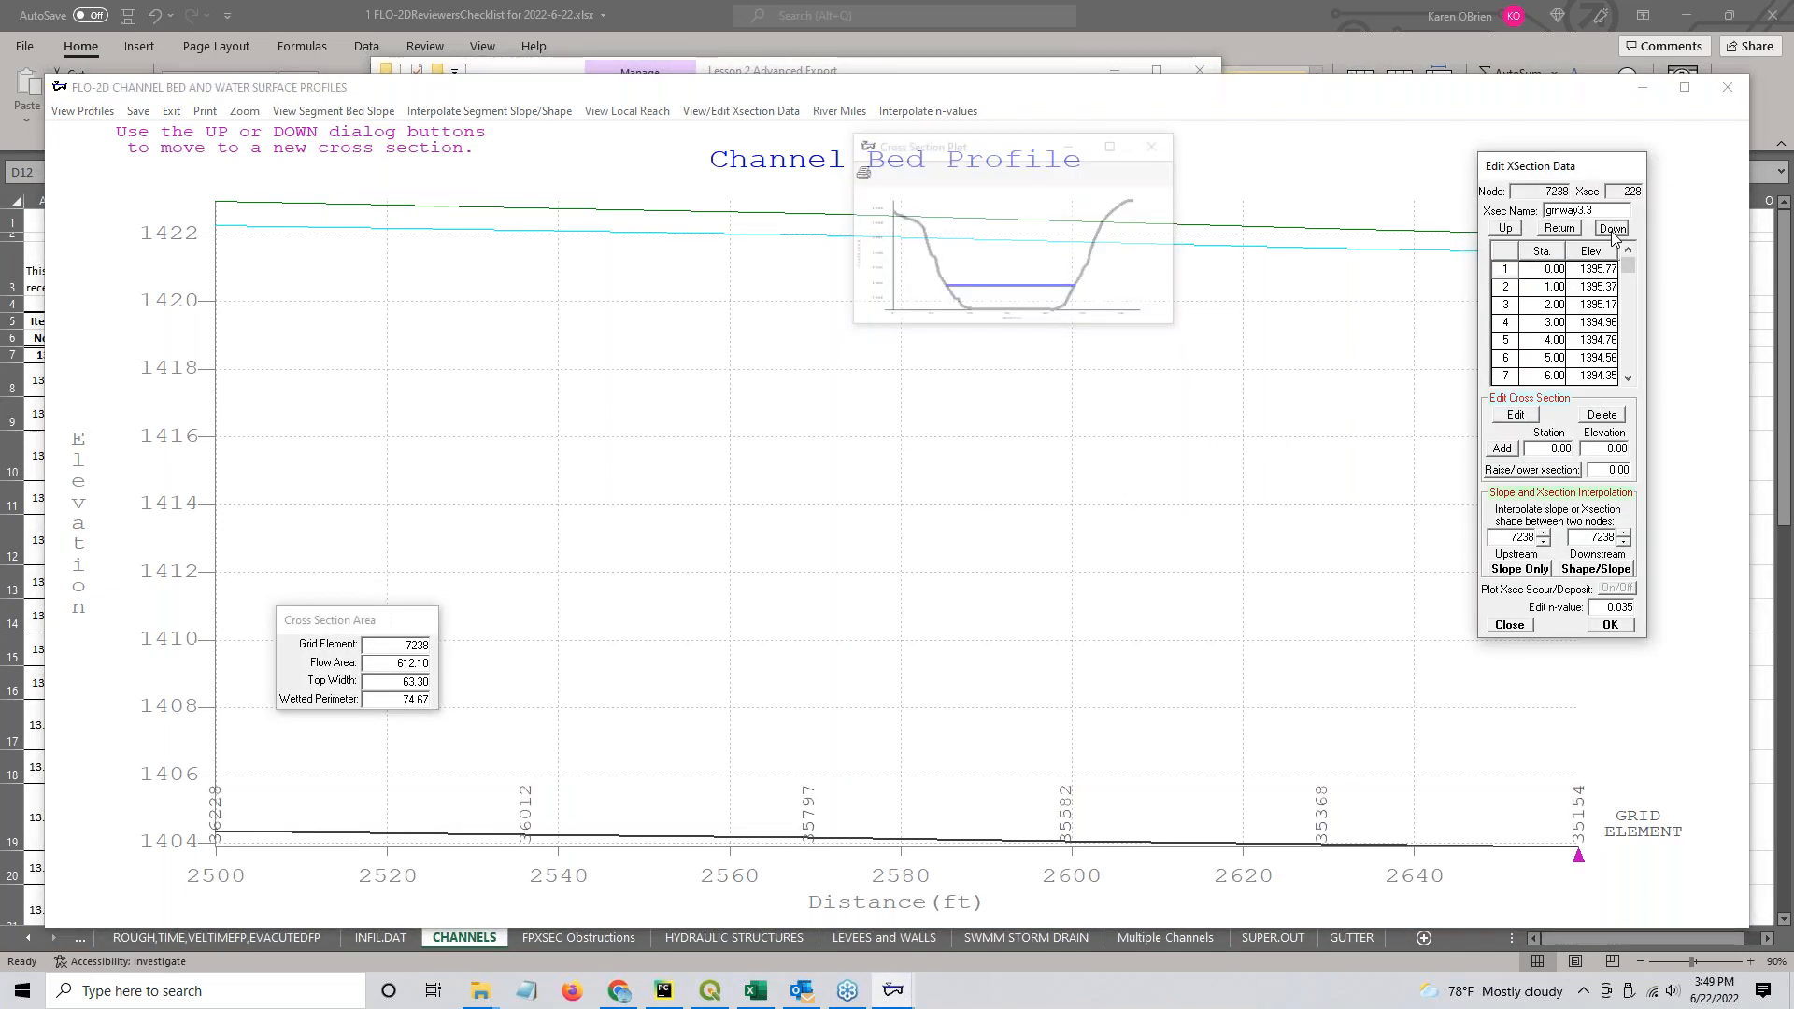
left_click(1612, 230)
left_click(1612, 230)
left_click(1612, 230)
left_click(1611, 229)
left_click(1612, 230)
left_click(1611, 230)
left_click(1612, 230)
left_click(1612, 230)
left_click(1612, 230)
left_click(1612, 229)
left_click(1612, 230)
left_click(1612, 230)
left_click(1612, 230)
left_click(1612, 230)
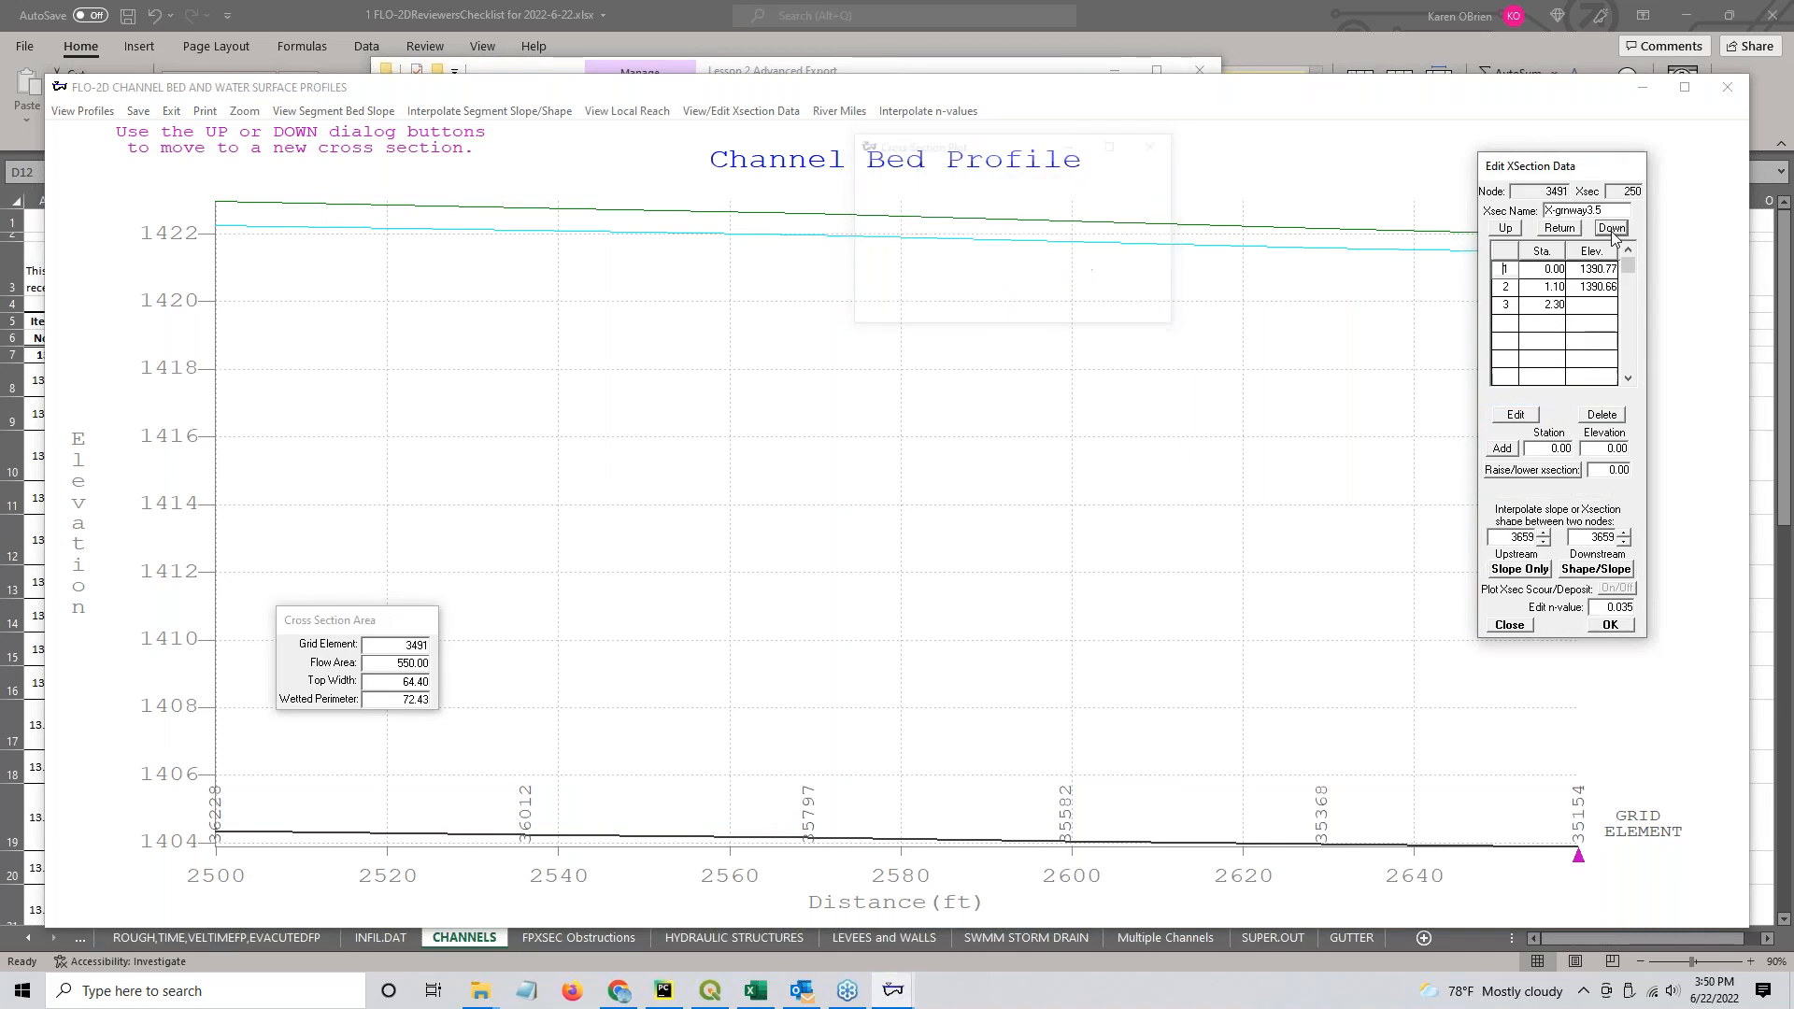
left_click(1611, 229)
left_click(1612, 230)
left_click(1612, 230)
left_click(1612, 229)
left_click(1612, 230)
left_click(1612, 230)
left_click(1612, 230)
left_click(1612, 230)
left_click(1611, 229)
left_click(1612, 230)
left_click(1612, 230)
left_click(1560, 229)
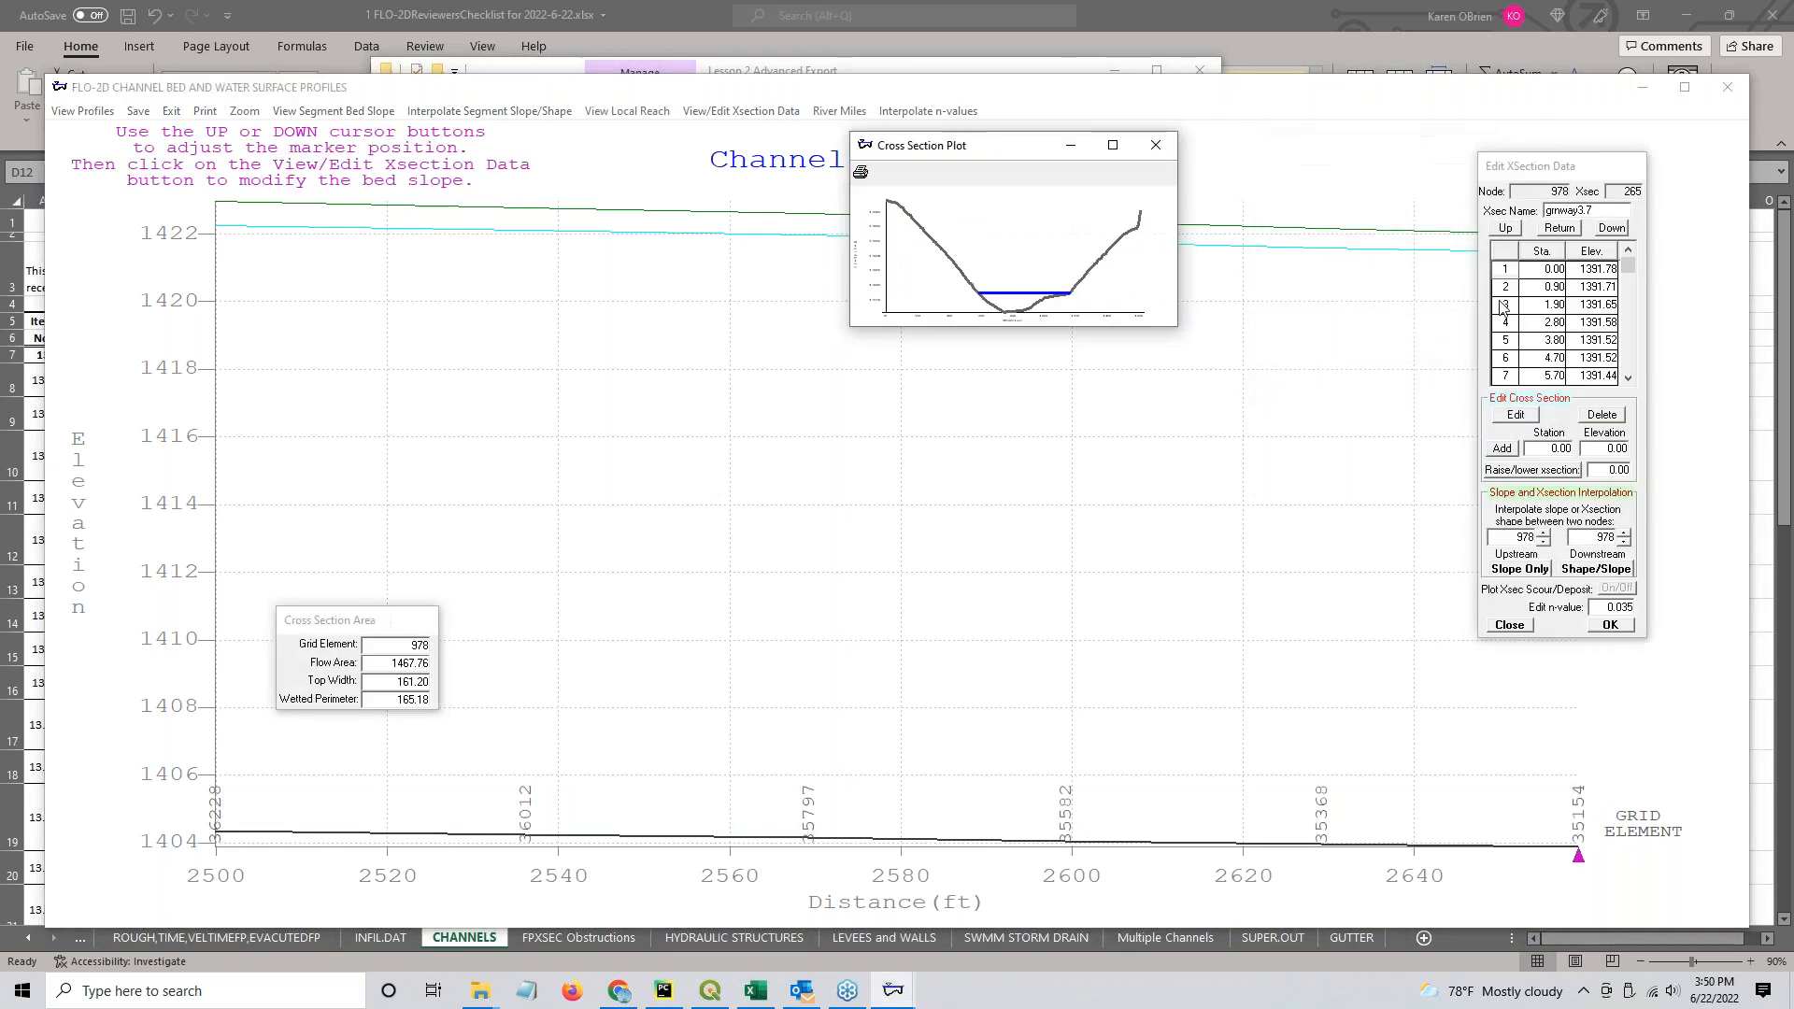
Recheck the cross sections upstream of node 978, continue downstream to node 149, and close the cross section and bed elevation dialogs.
left_click(1511, 231)
left_click(1511, 230)
left_click(1511, 230)
left_click(1511, 231)
left_click(1511, 230)
left_click(1511, 230)
left_click(1511, 231)
left_click(1511, 231)
left_click(1601, 232)
left_click(1602, 233)
left_click(1601, 233)
left_click(1603, 233)
left_click(1603, 234)
left_click(1603, 233)
left_click(1603, 234)
left_click(1603, 234)
left_click(1603, 234)
left_click(1603, 233)
left_click(1603, 234)
left_click(1602, 234)
left_click(1603, 233)
left_click(1602, 231)
left_click(1602, 231)
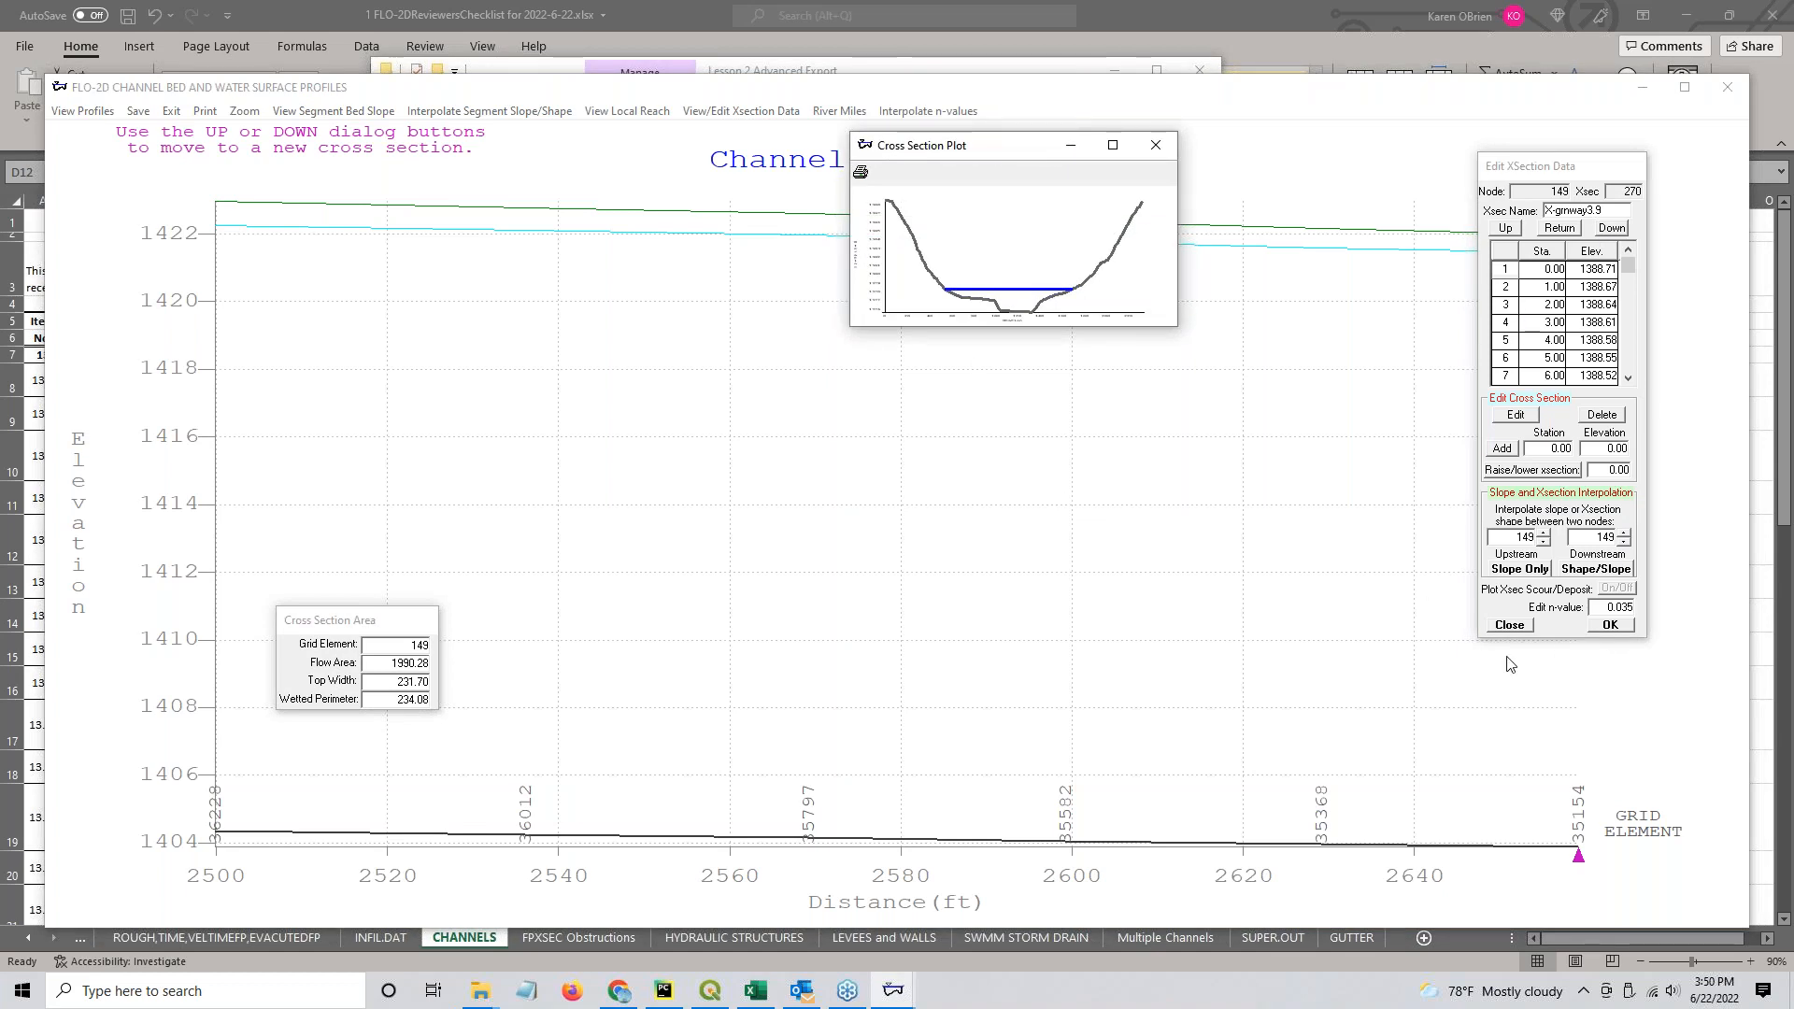
left_click(1509, 625)
left_click(1305, 384)
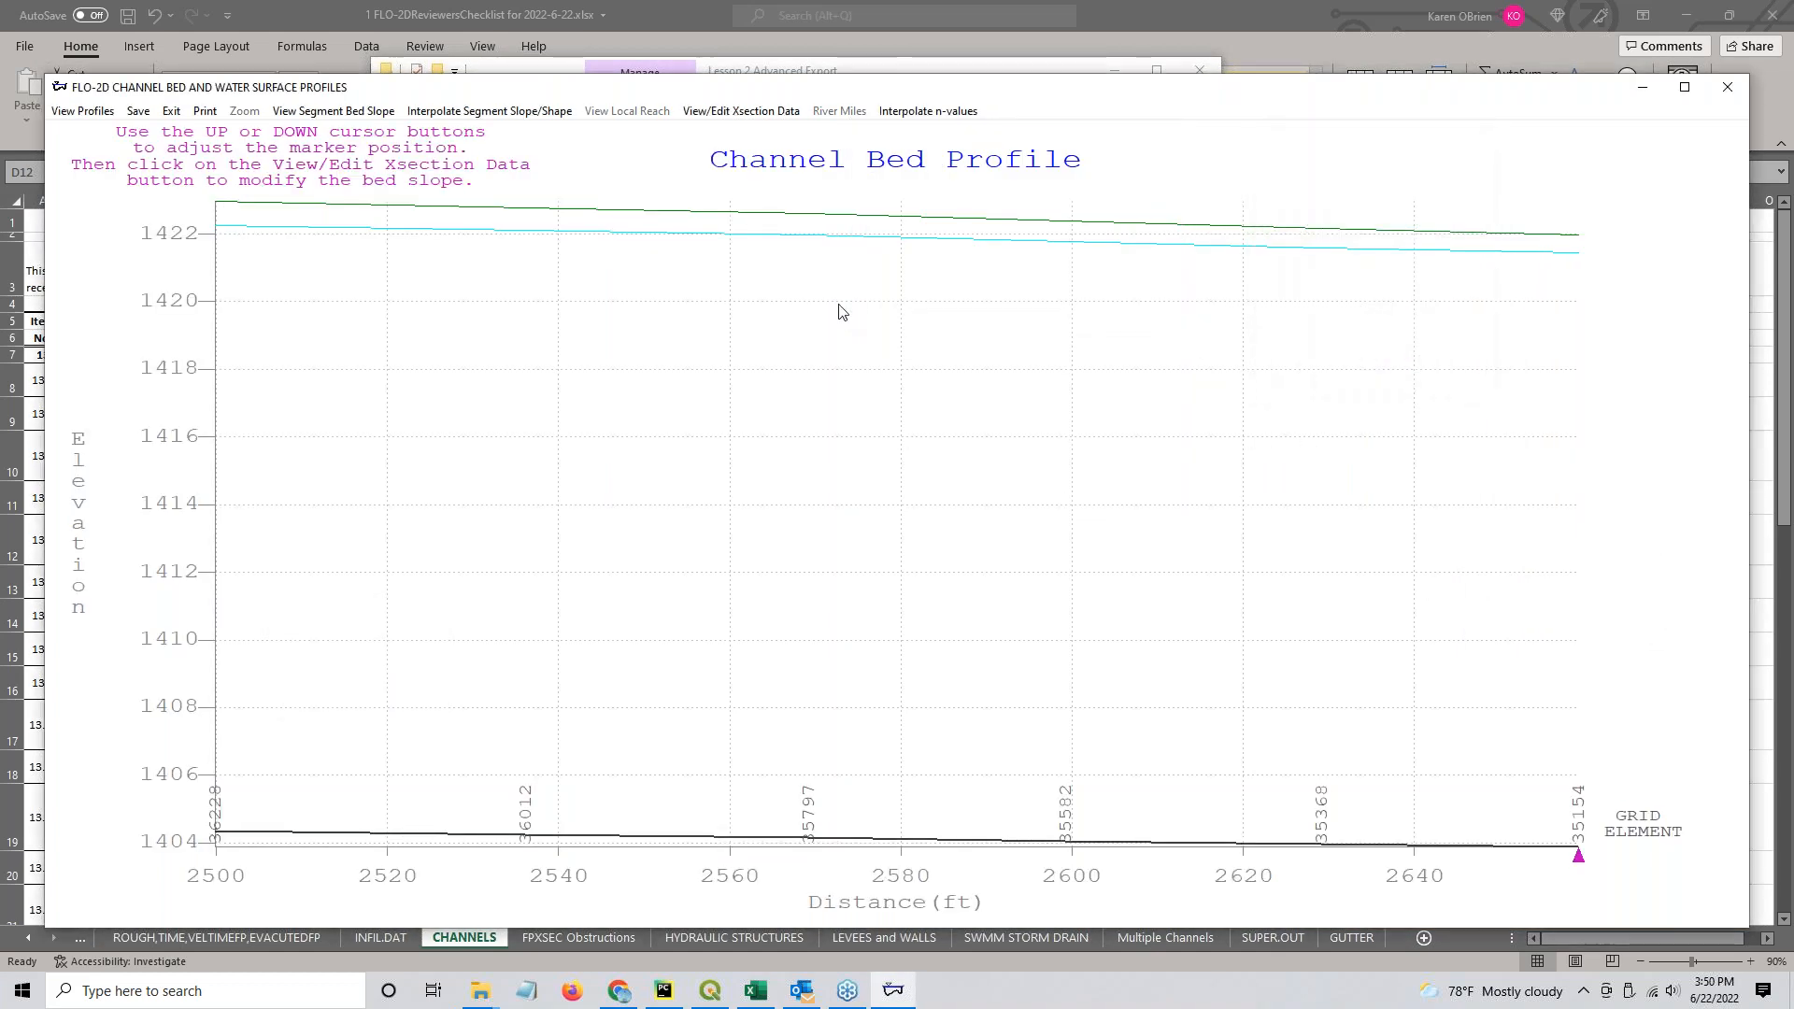
Minimize the channel profiles window, return to the reviewer's checklist and answer y for item 13.5 on abrupt channel width transitions.
left_click(1642, 89)
key("alt+Tab")
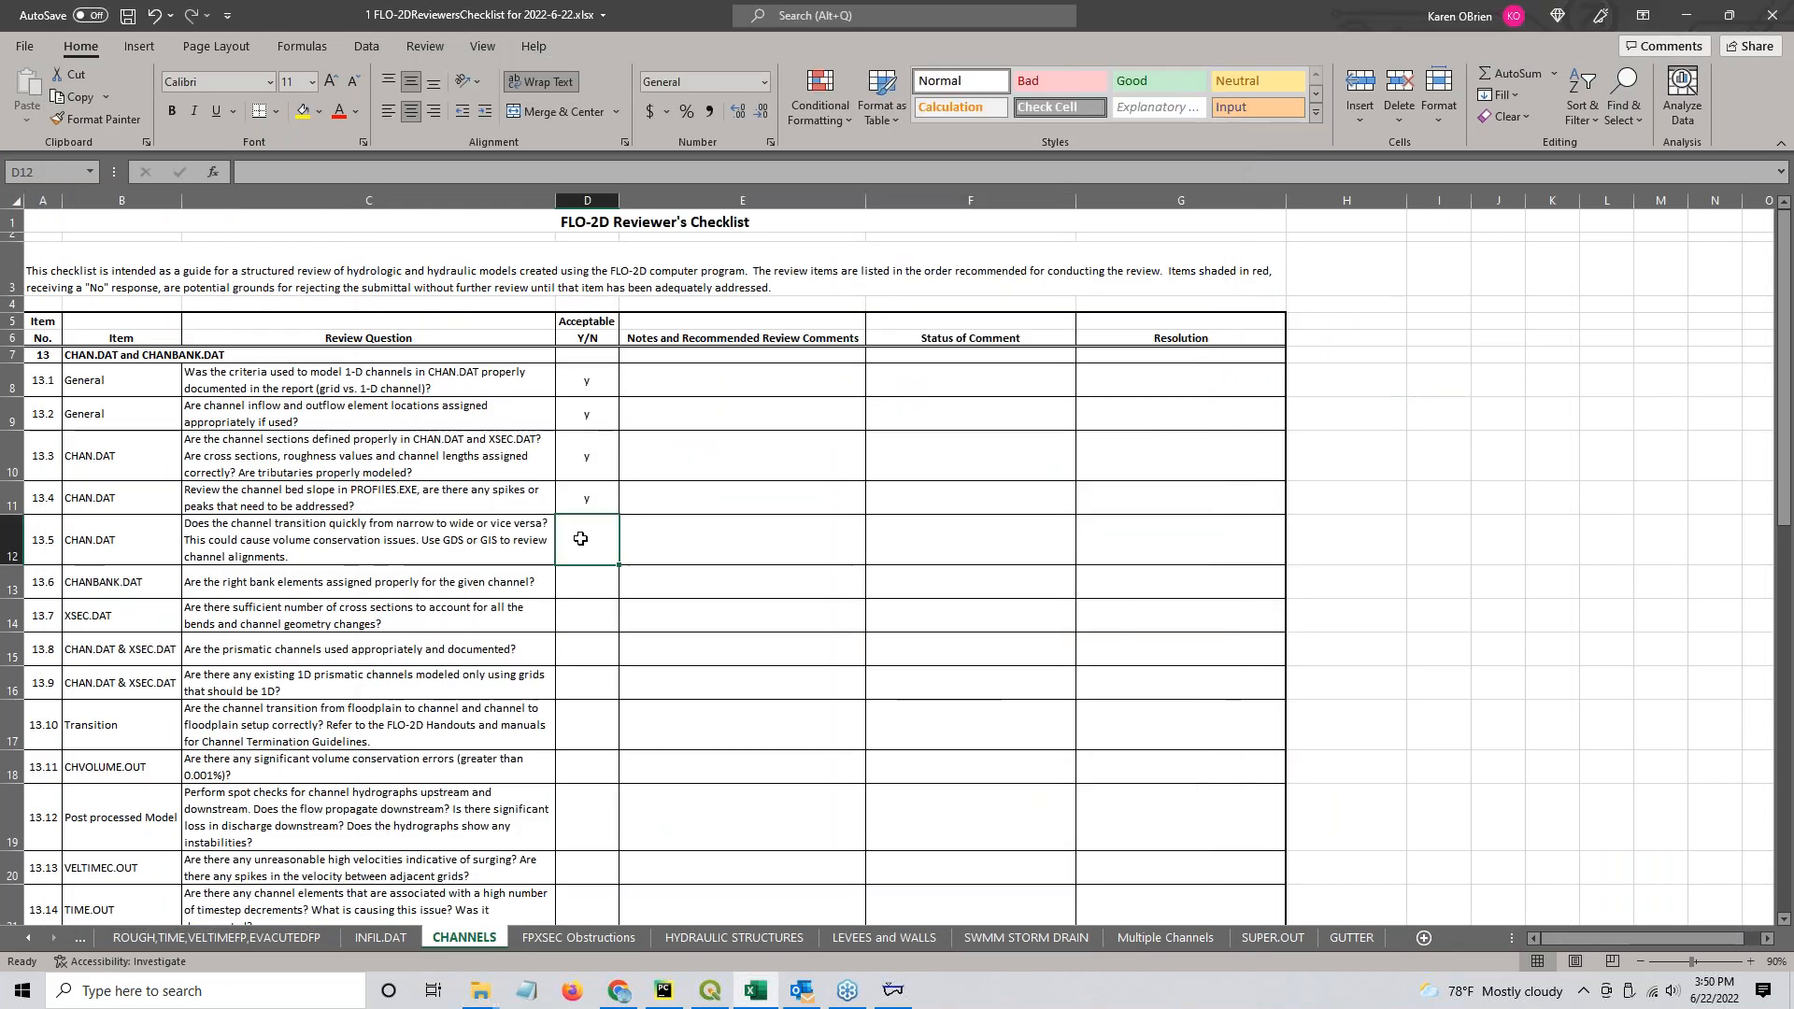
type("y")
key("Return")
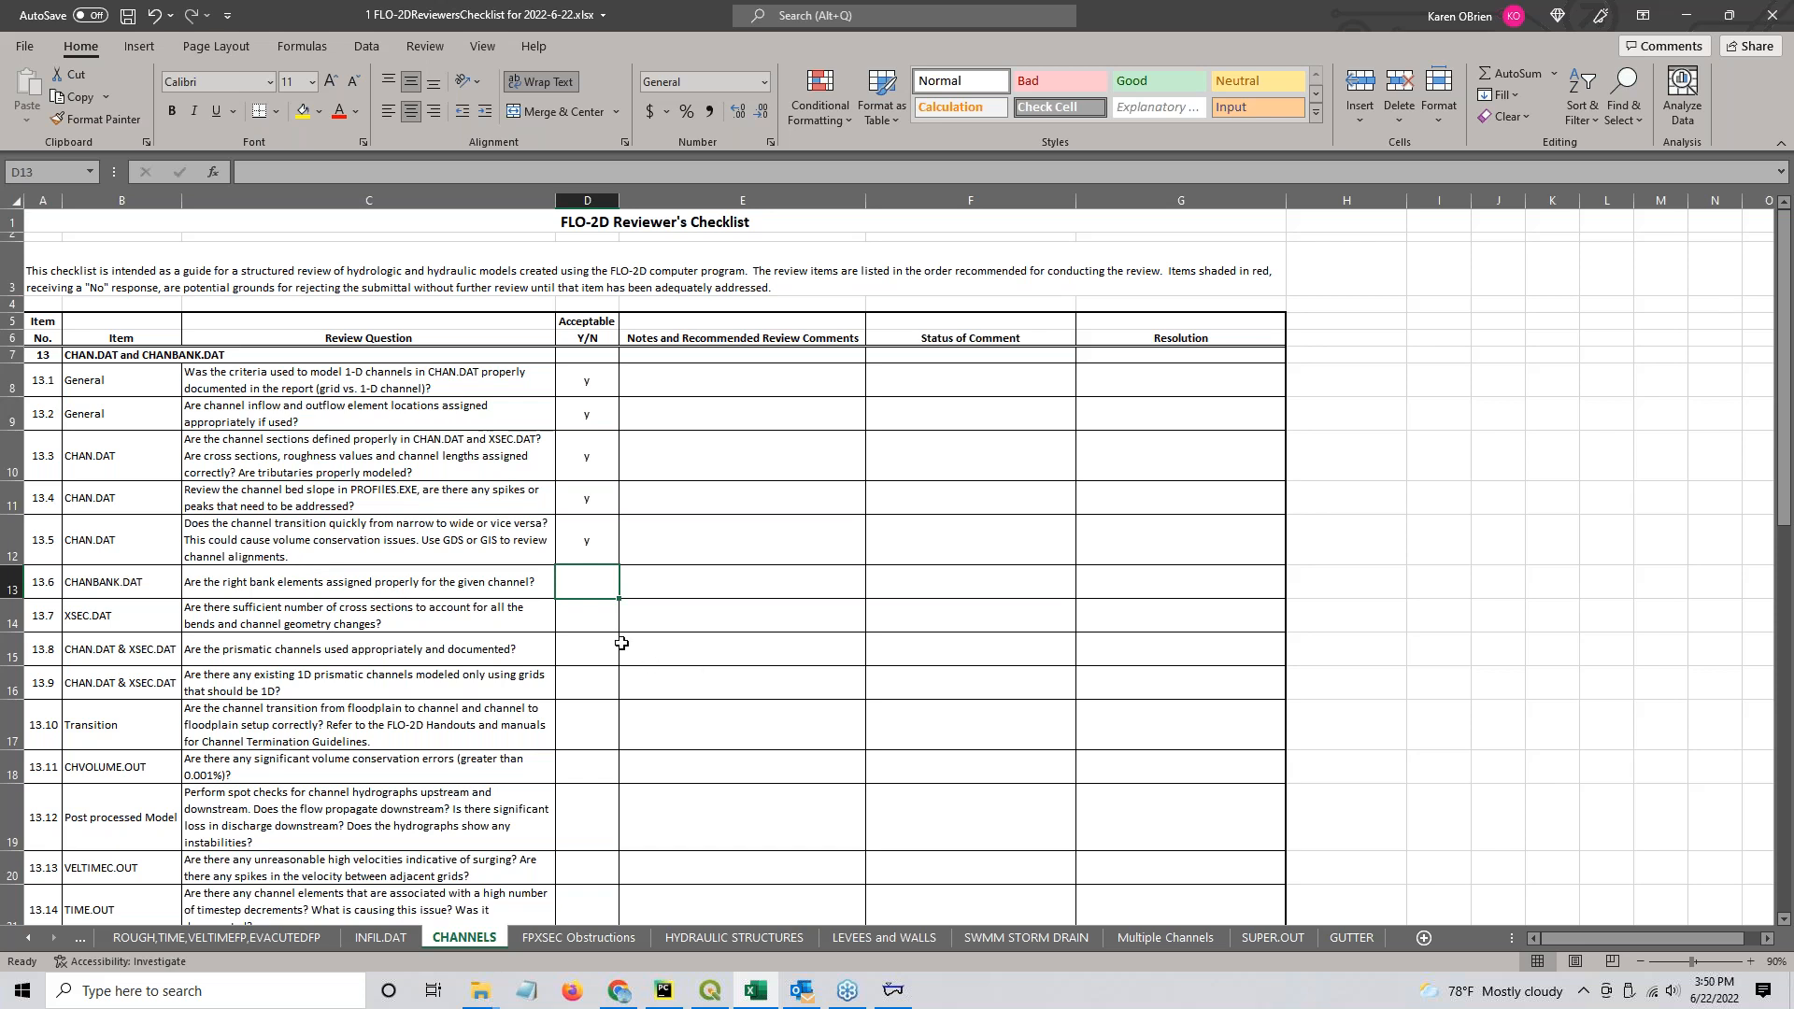
Switch to QGIS and examine the left and right bank alignment and cross sections along the channel westward to the domain edge.
left_click(709, 994)
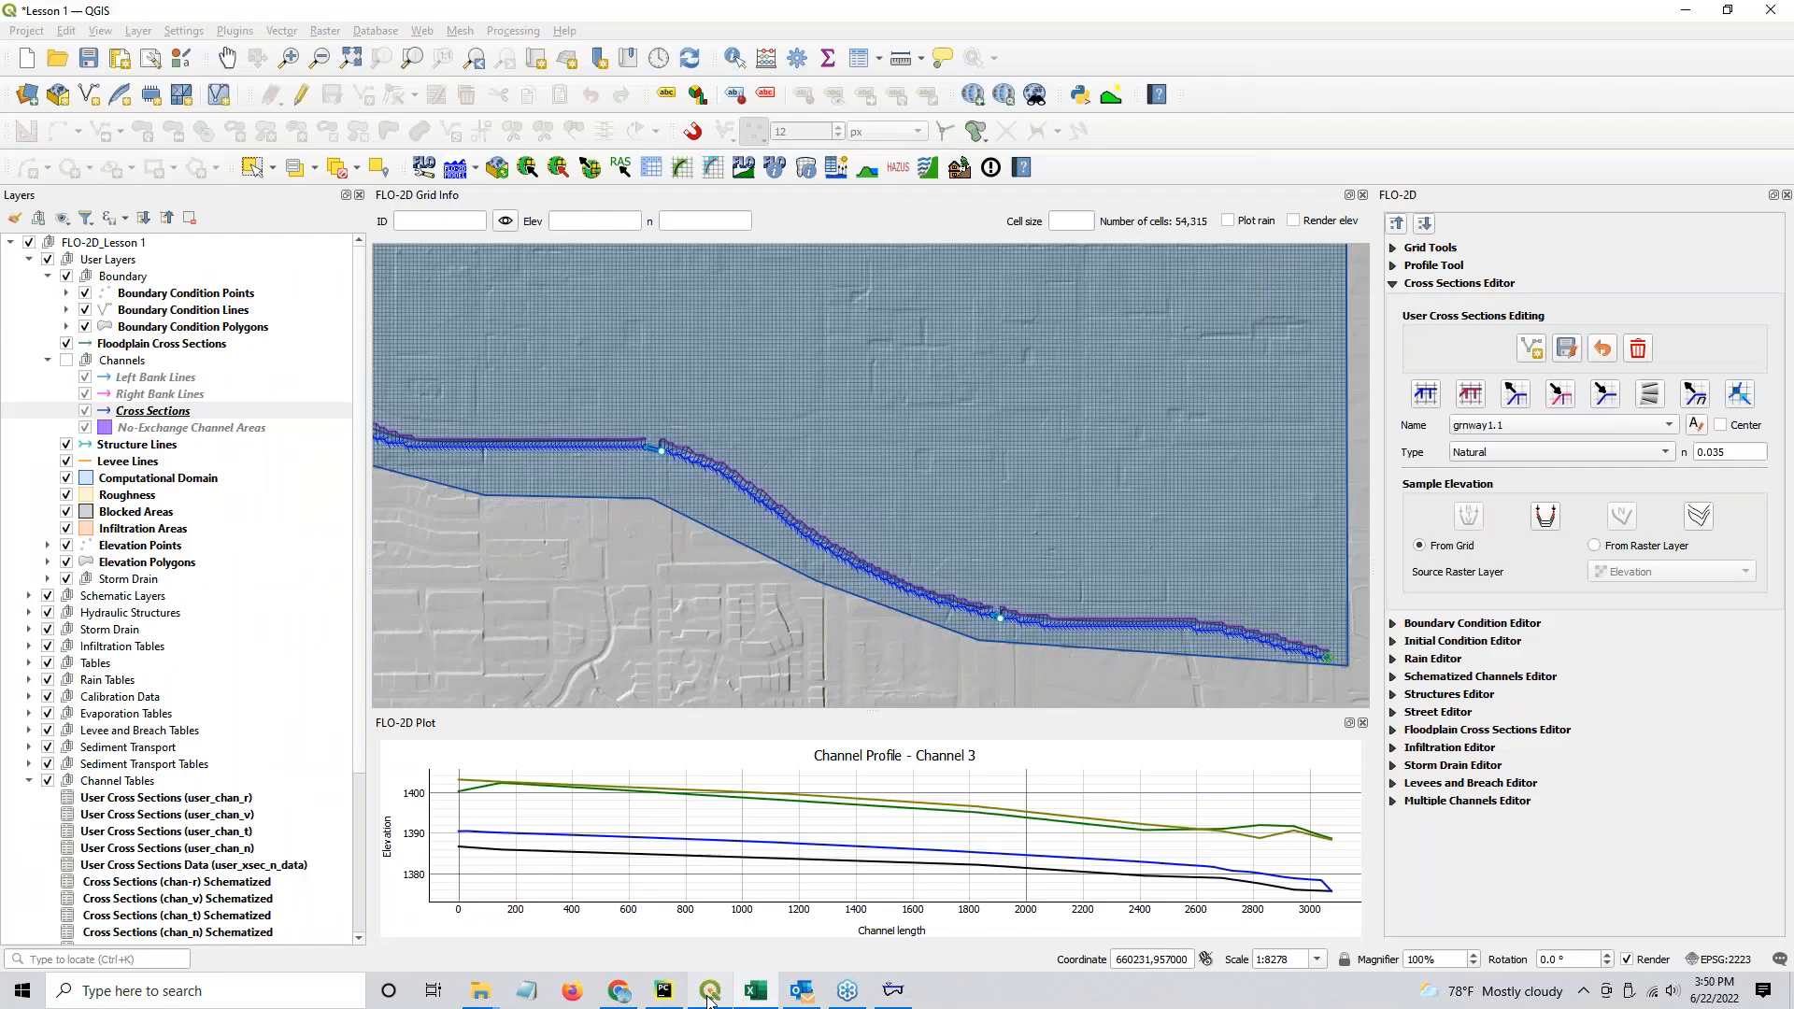
scroll(875, 573, "up", 3)
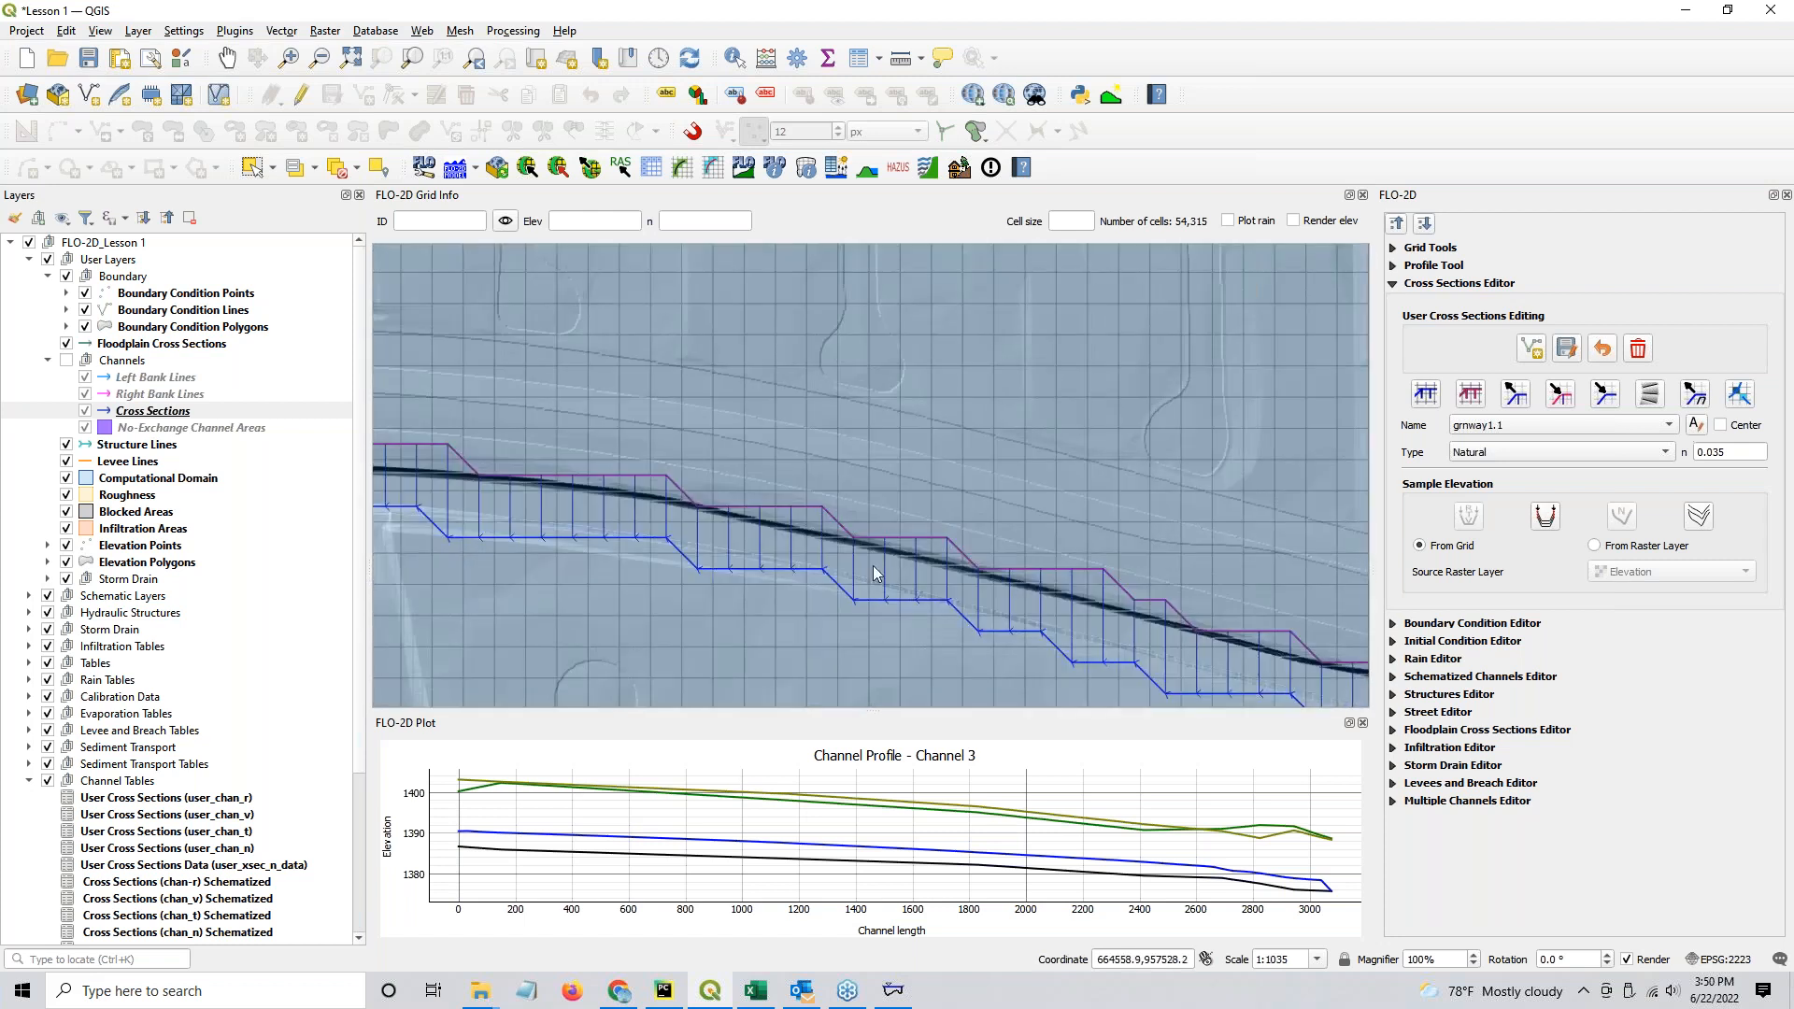
left_click_drag(767, 537, 1082, 576)
left_click_drag(646, 478, 1364, 518)
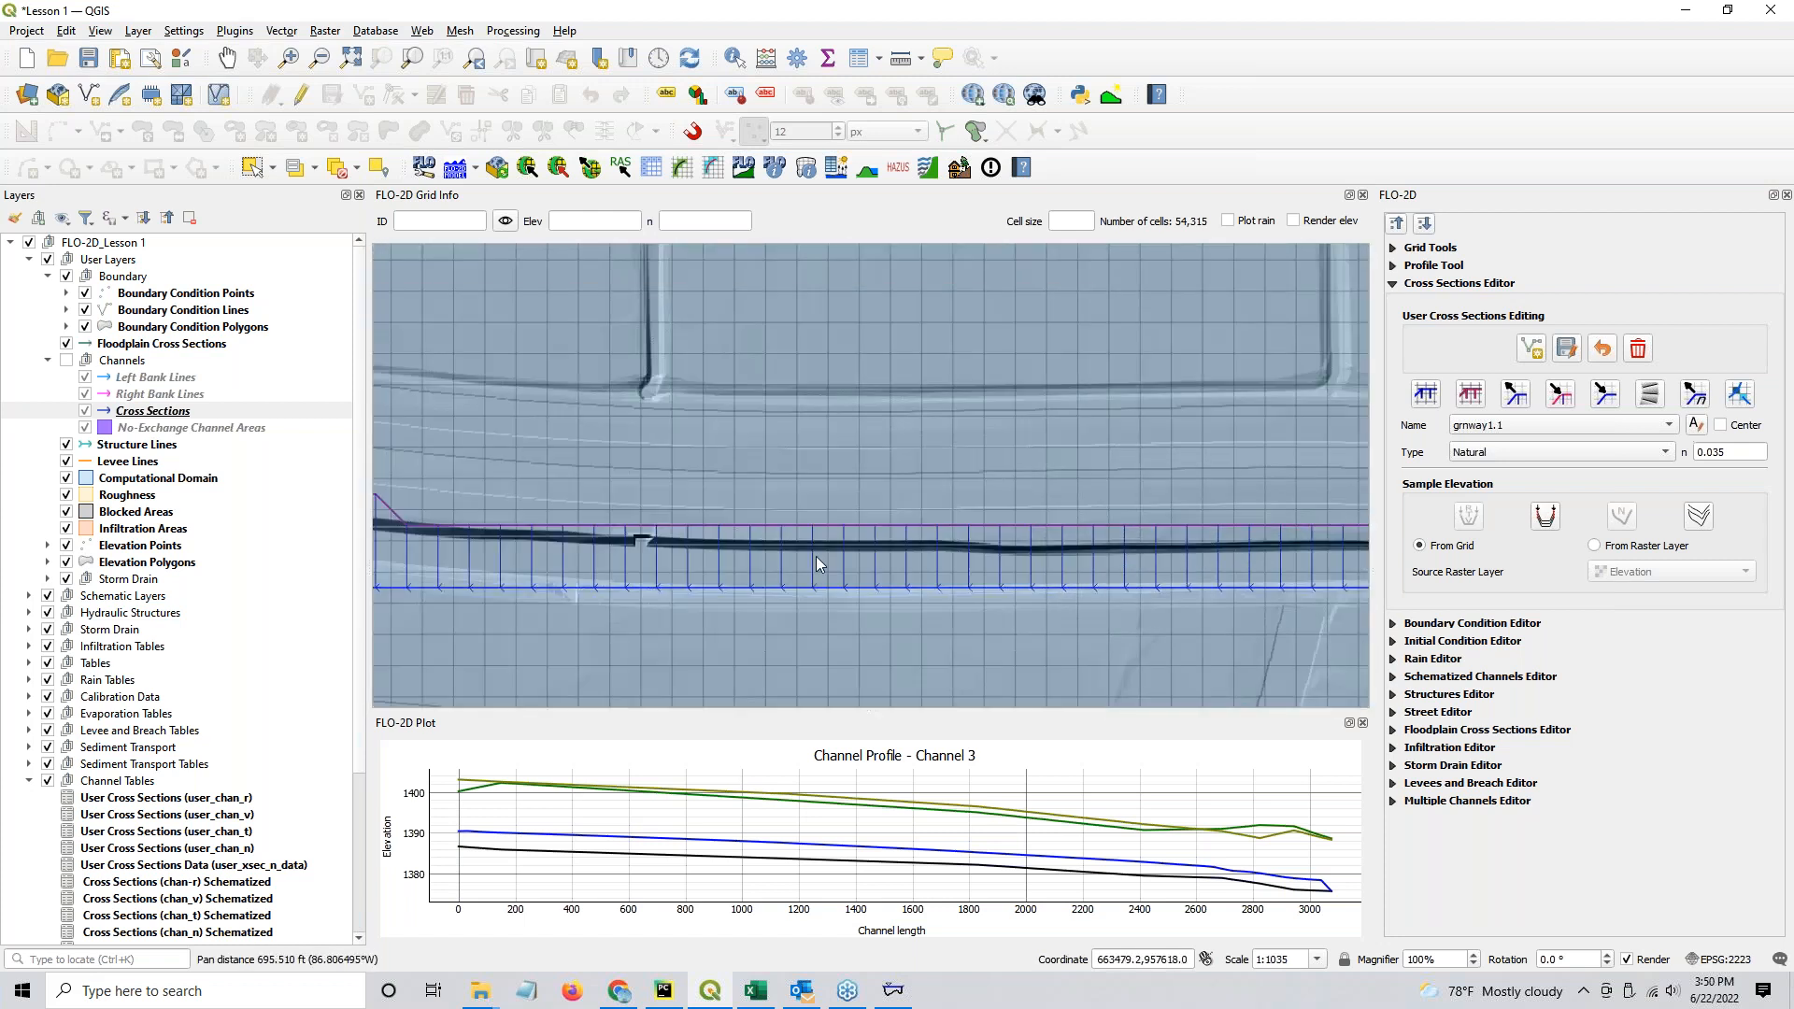
left_click_drag(614, 554, 1035, 598)
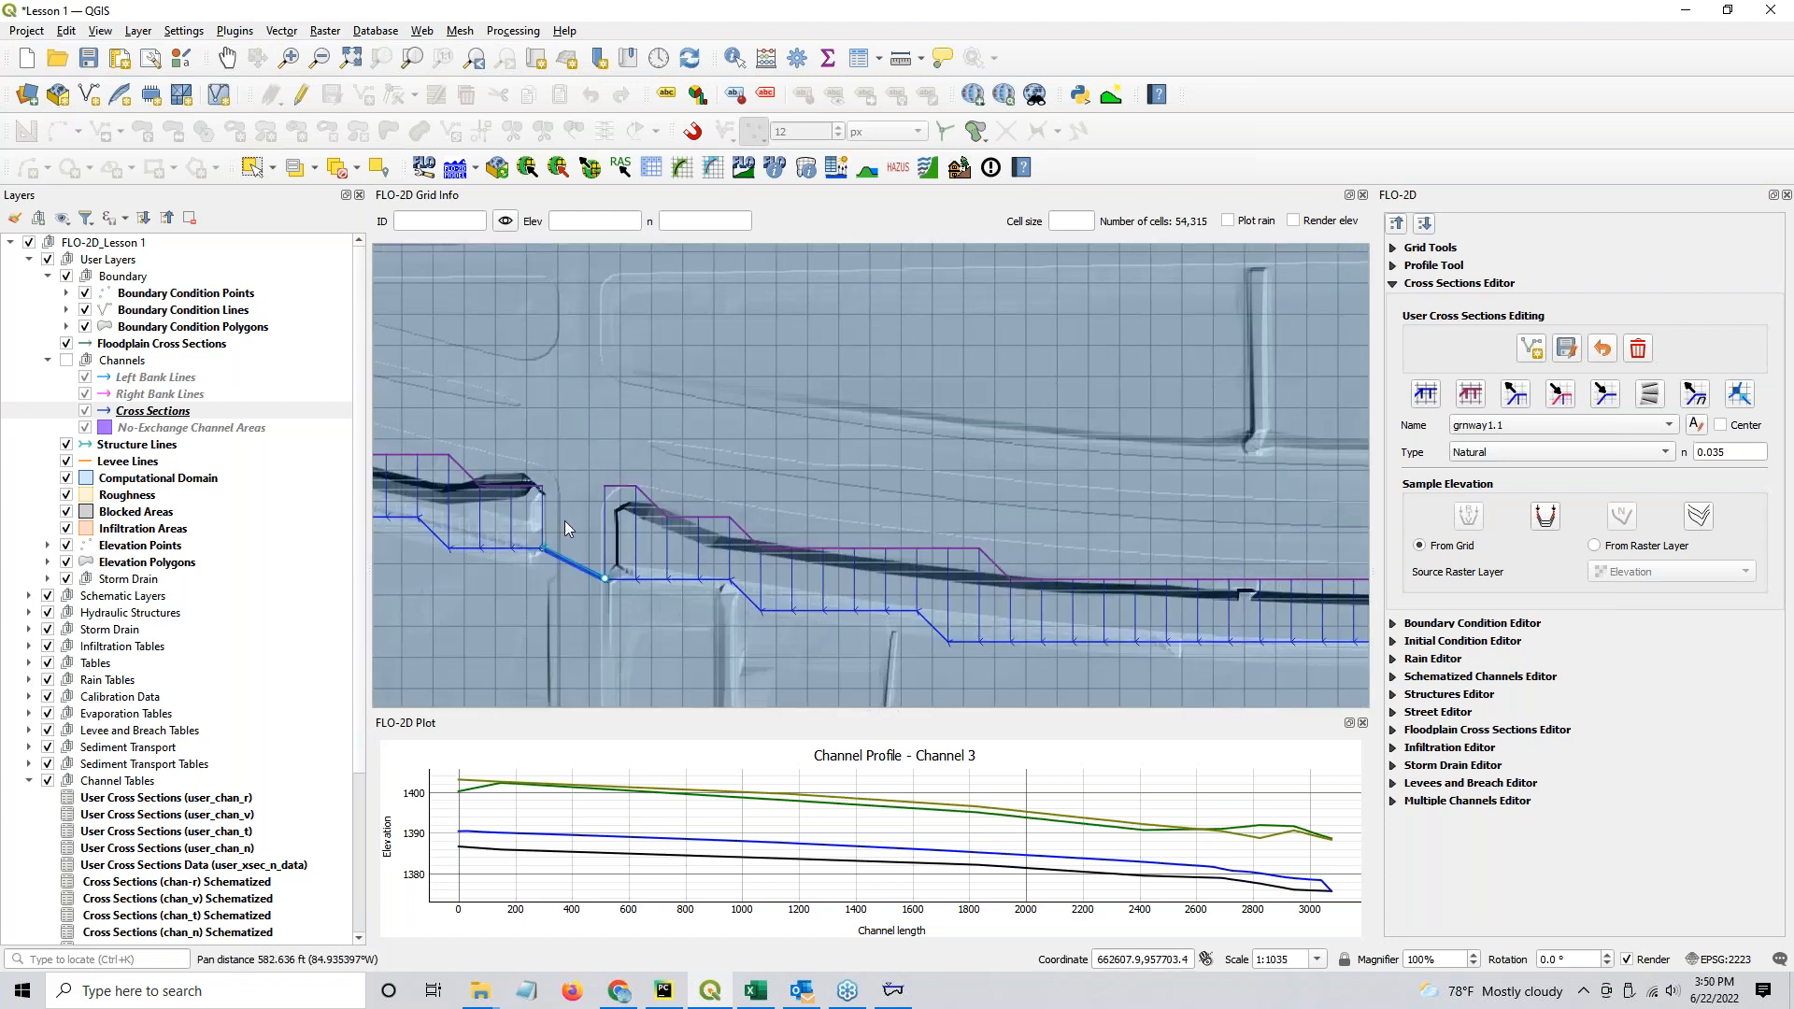
left_click_drag(563, 515, 1196, 555)
left_click_drag(591, 338, 1021, 553)
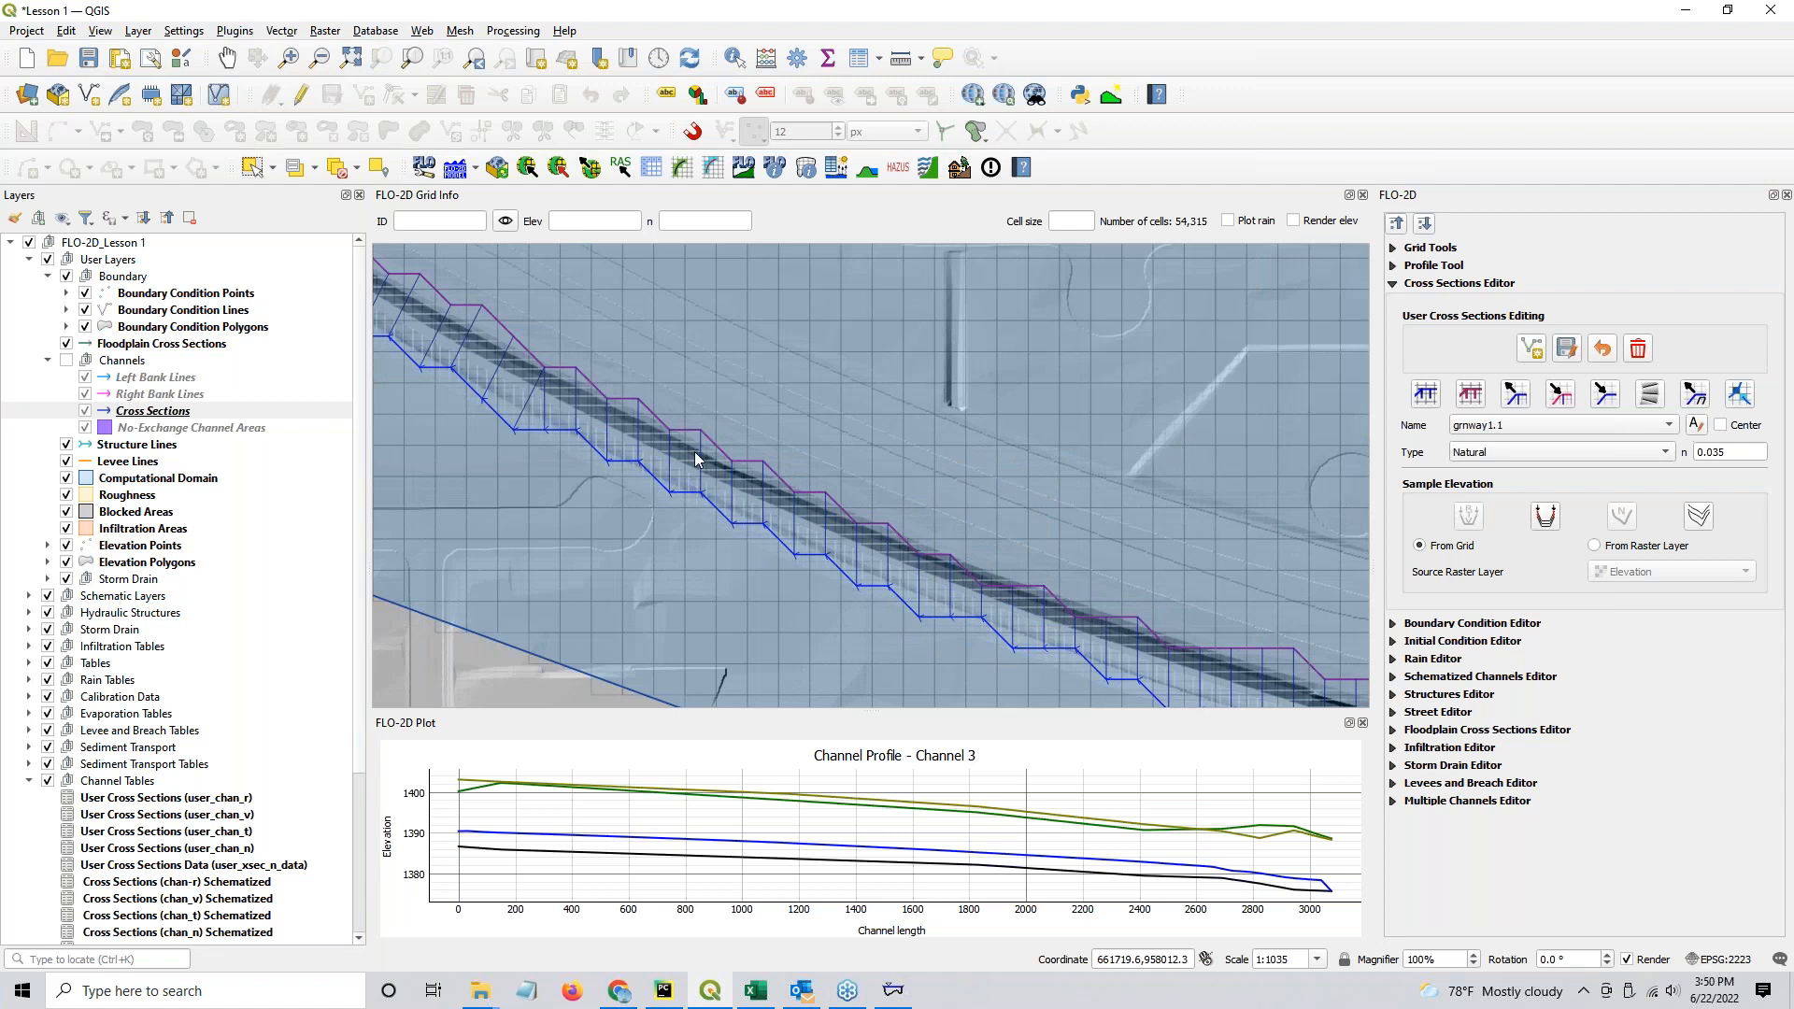
left_click_drag(696, 457, 1126, 643)
left_click_drag(663, 397, 1076, 624)
left_click_drag(683, 312, 1026, 581)
left_click_drag(575, 309, 832, 487)
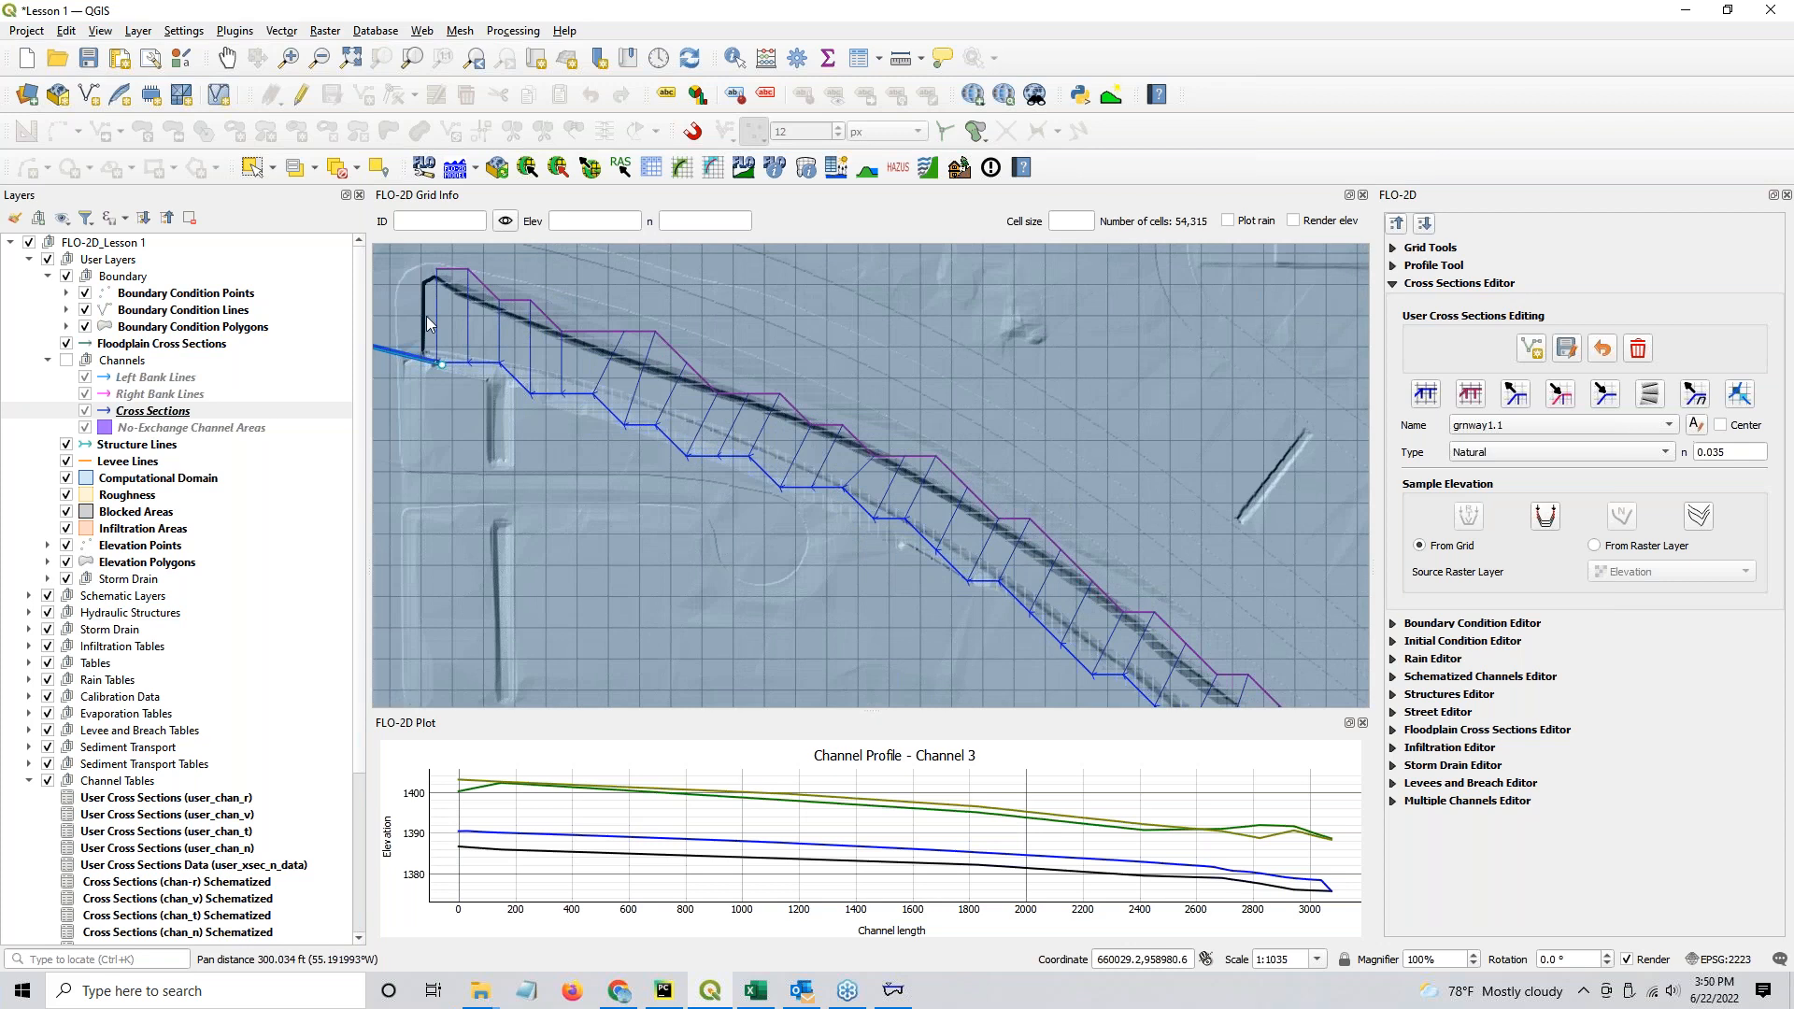
left_click_drag(426, 316, 788, 399)
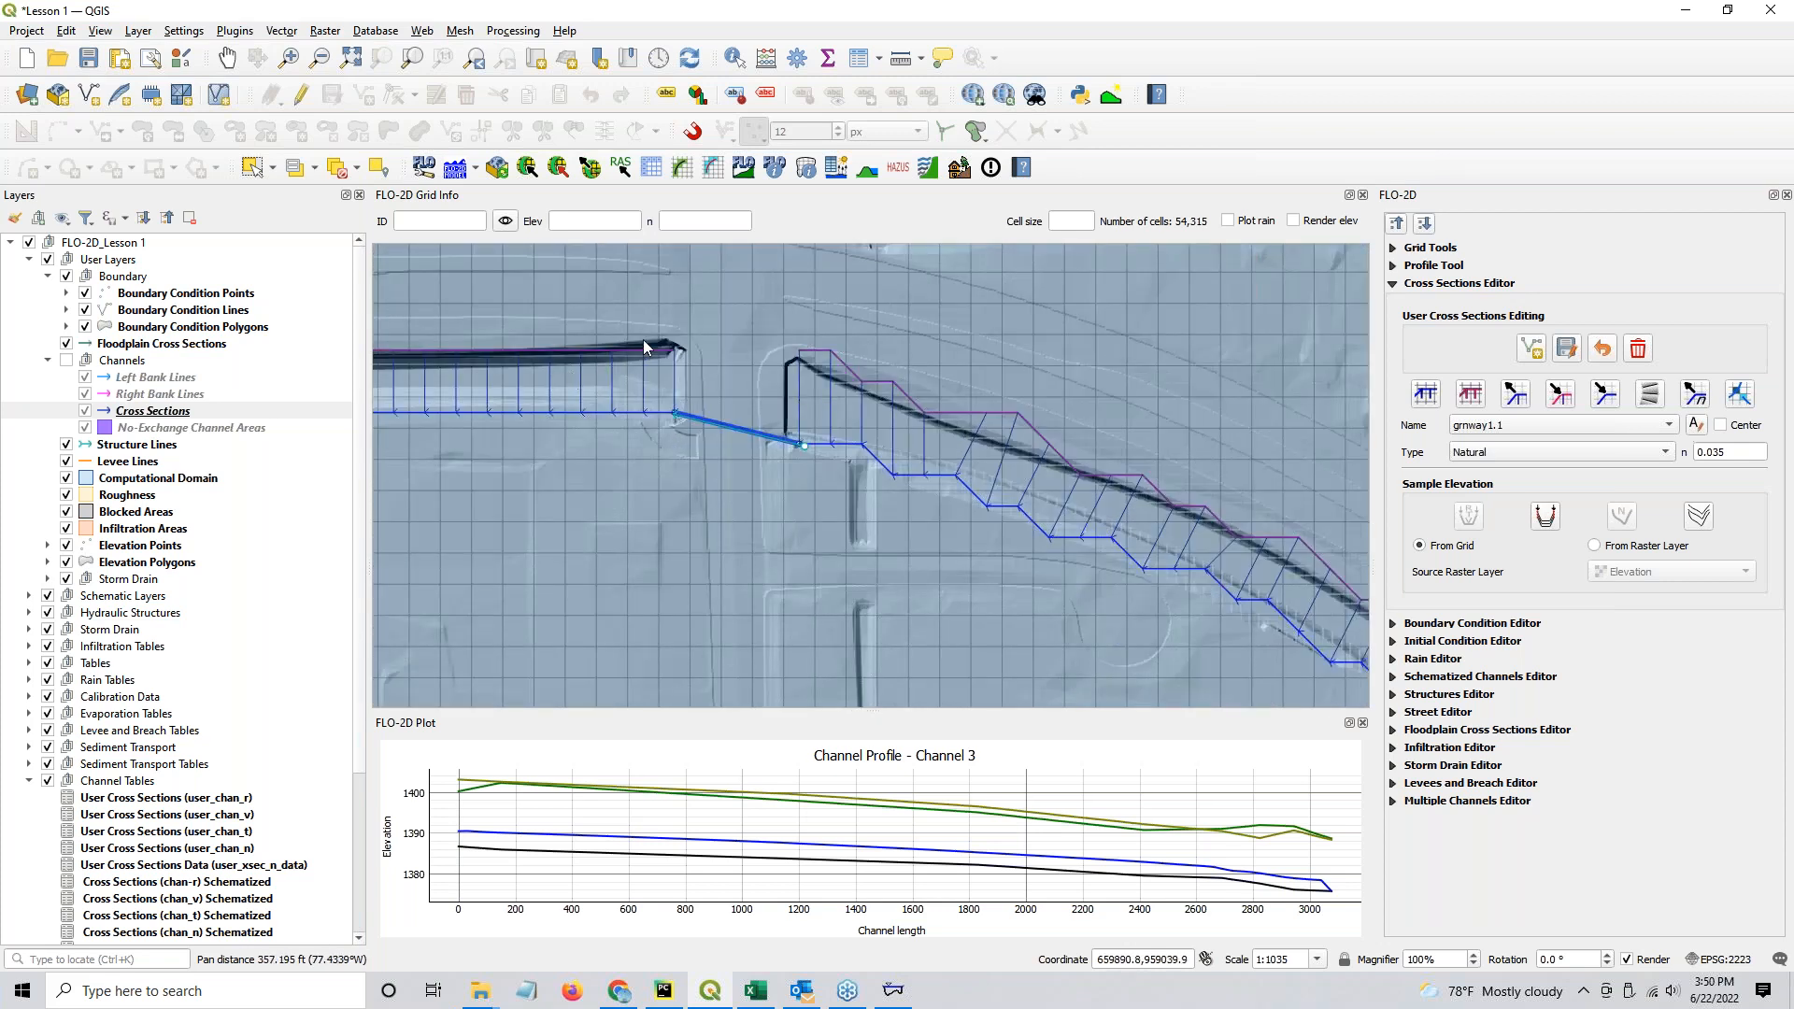
left_click_drag(507, 357, 1243, 372)
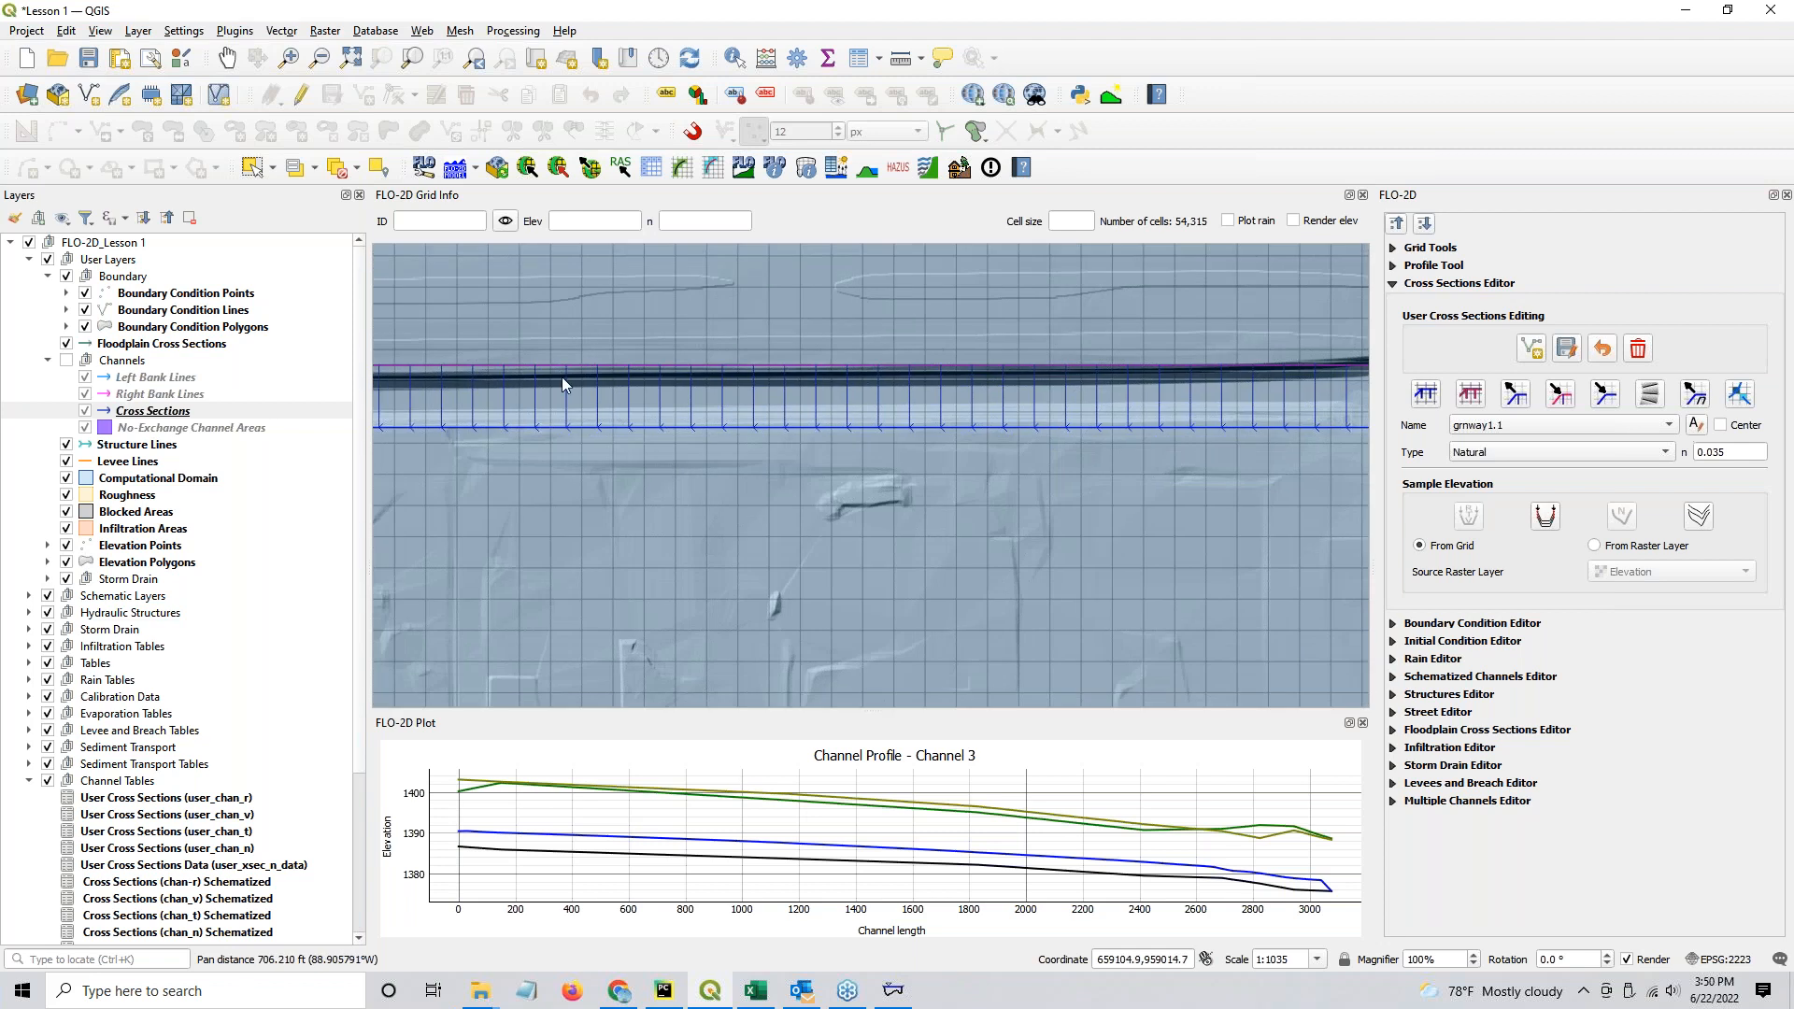
left_click_drag(535, 368, 1364, 373)
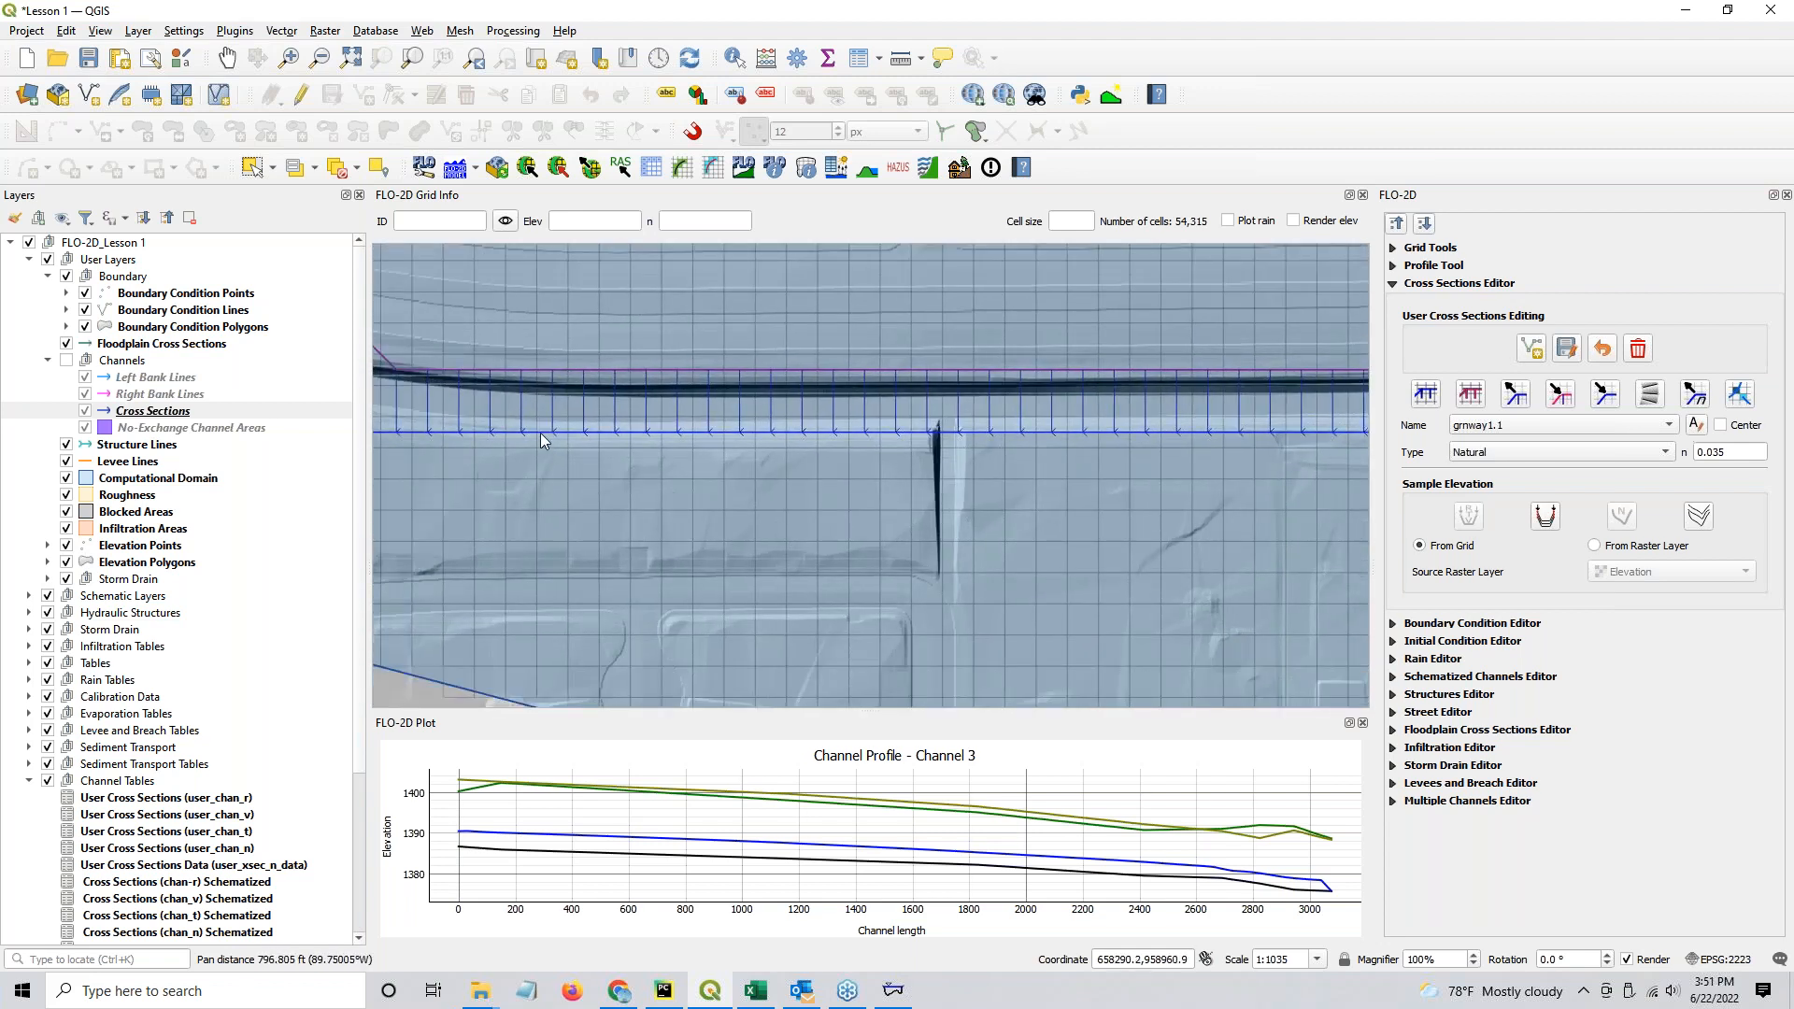
left_click_drag(540, 433, 1367, 533)
left_click_drag(631, 370, 1109, 643)
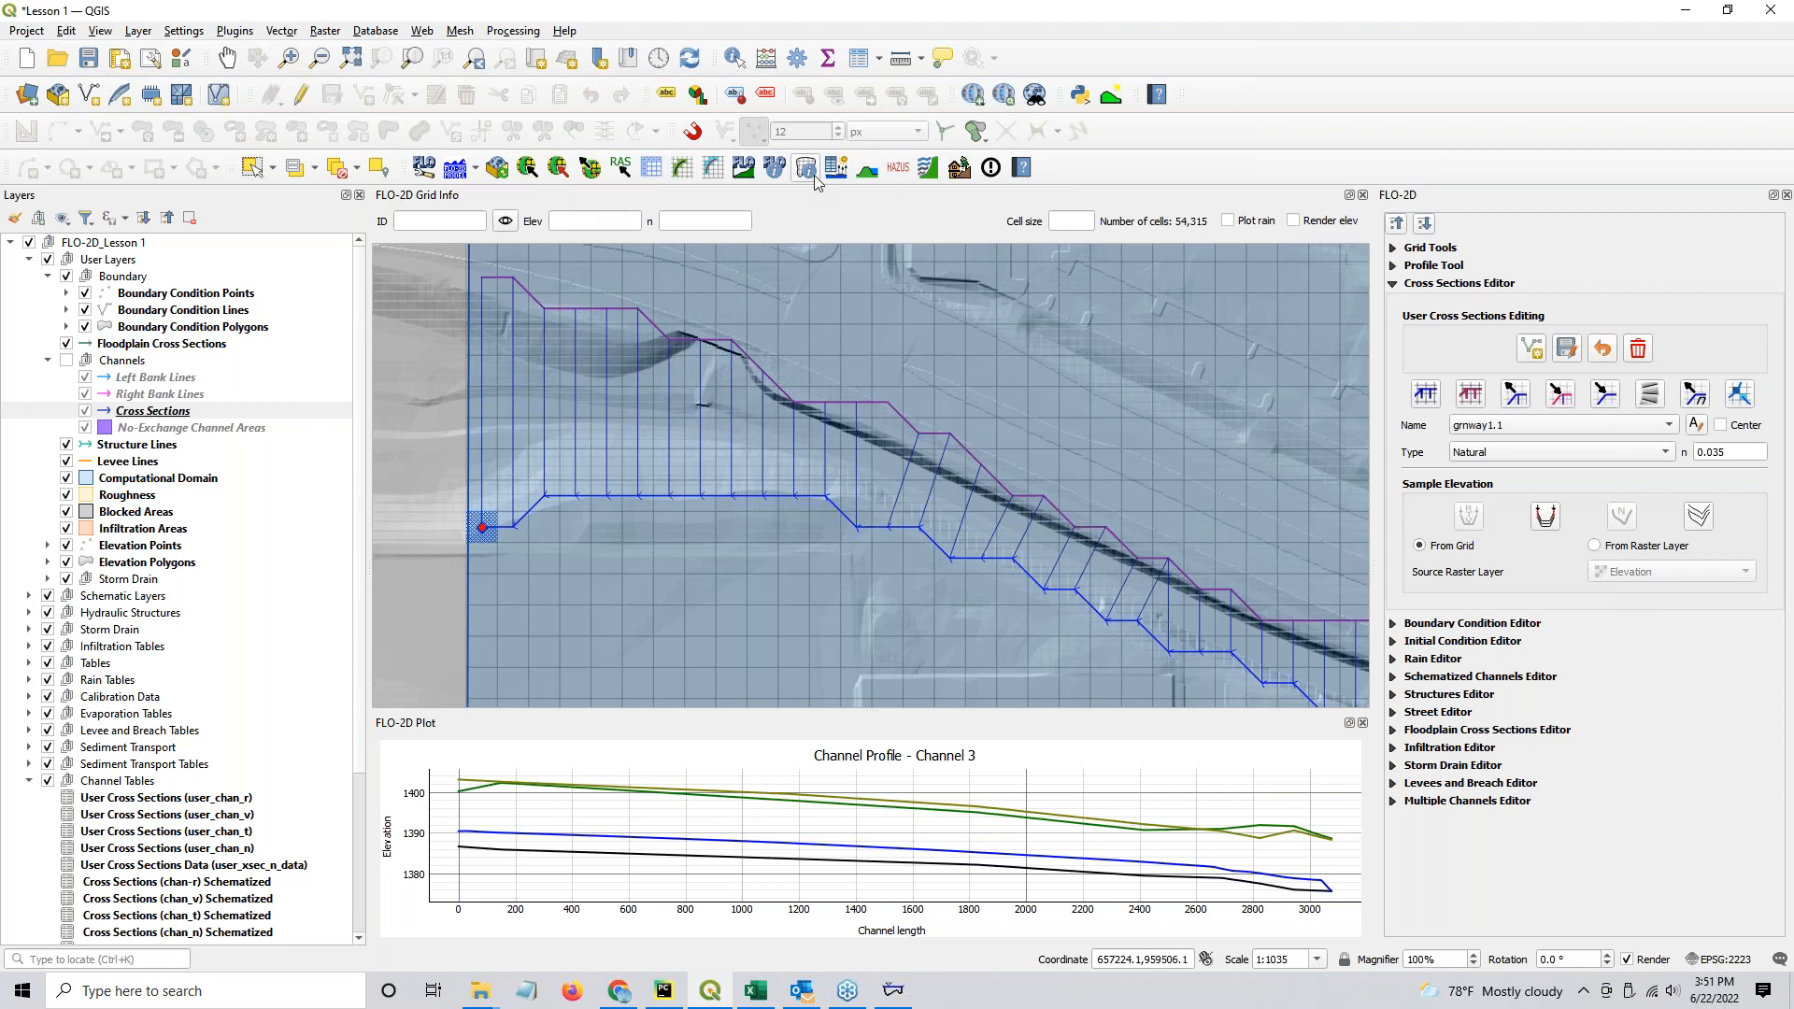
Look up channel cross section 264 near the channel's west end and compare its first and last station elevations, then close its data.
left_click(775, 167)
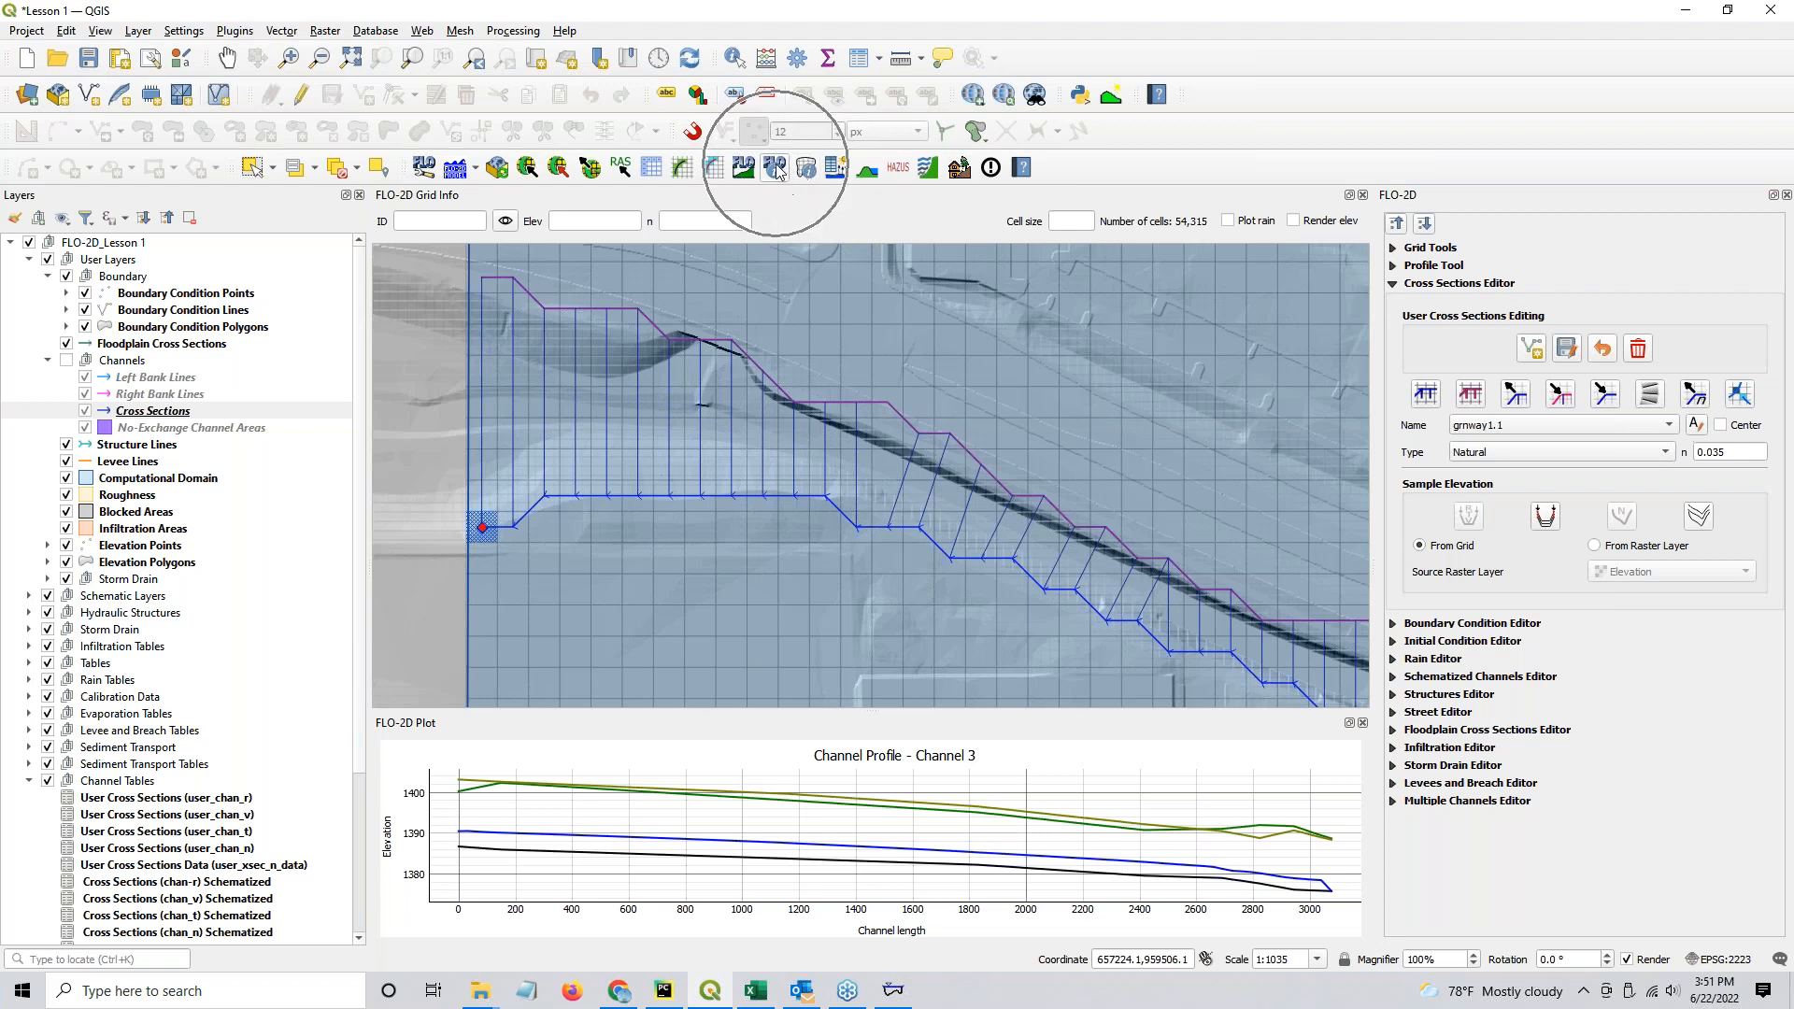
left_click(669, 362)
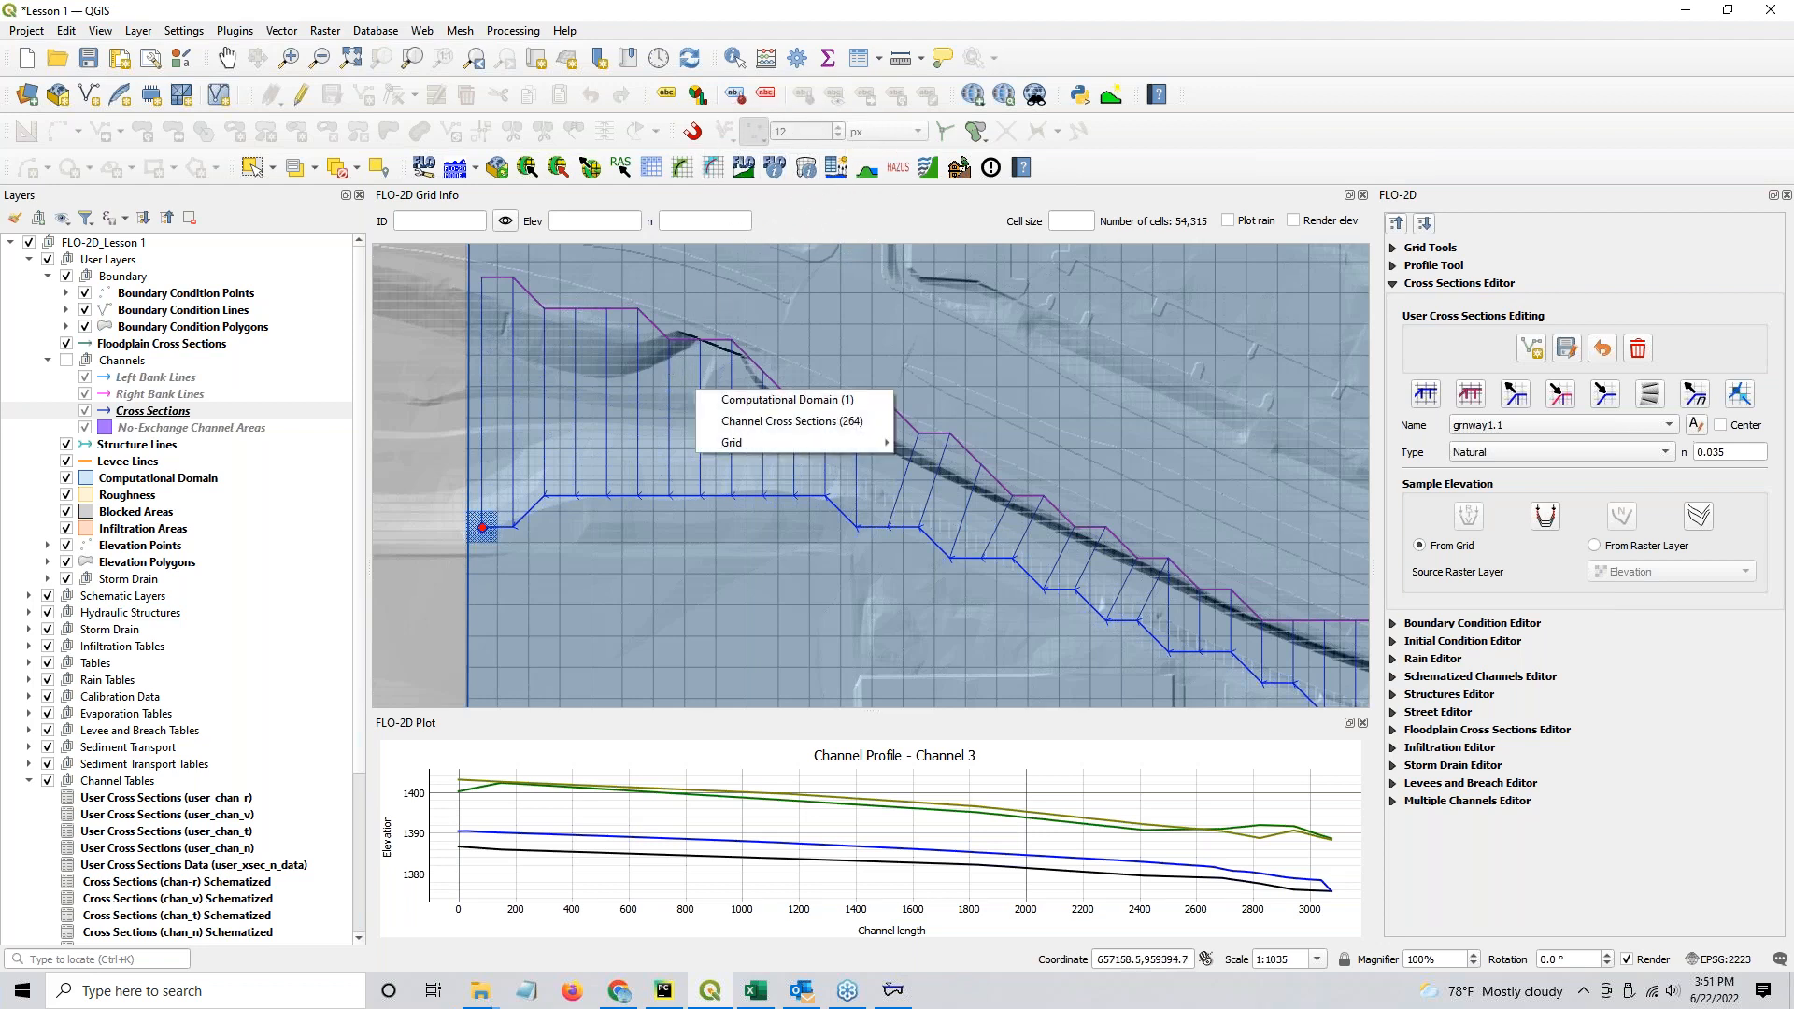
left_click(752, 421)
scroll(863, 535, "down", 5)
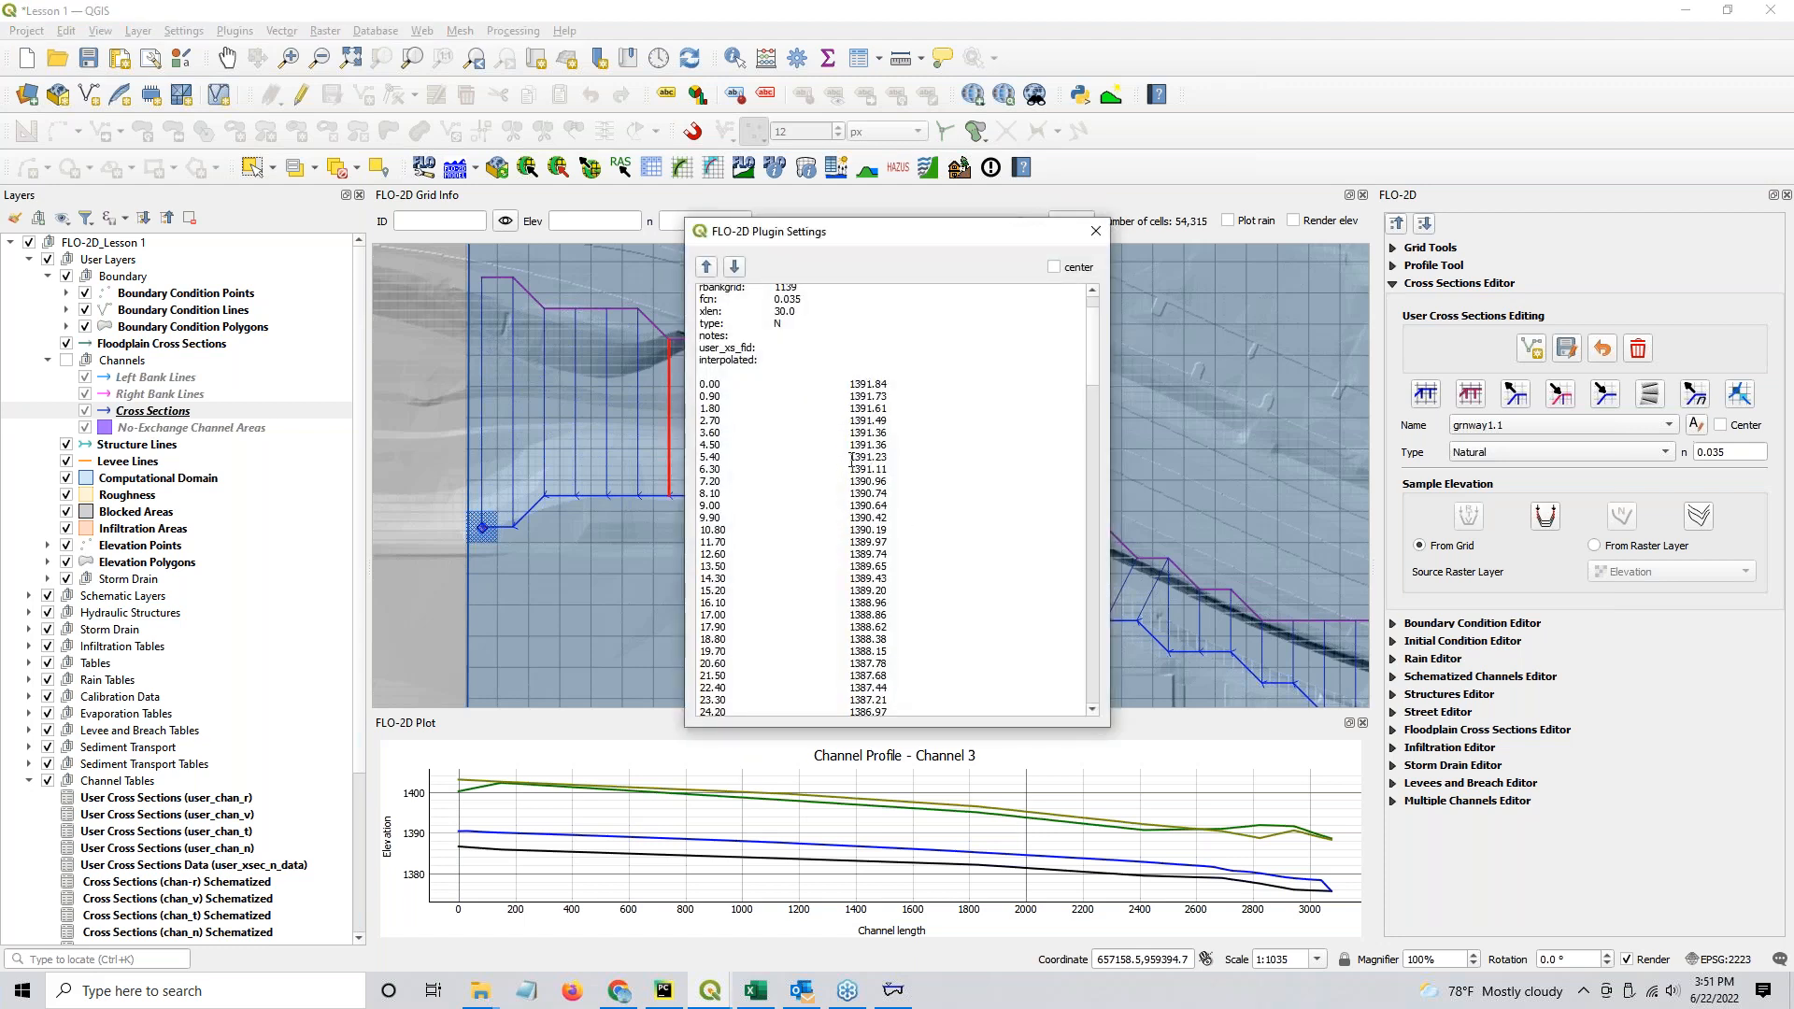
scroll(863, 534, "down", 20)
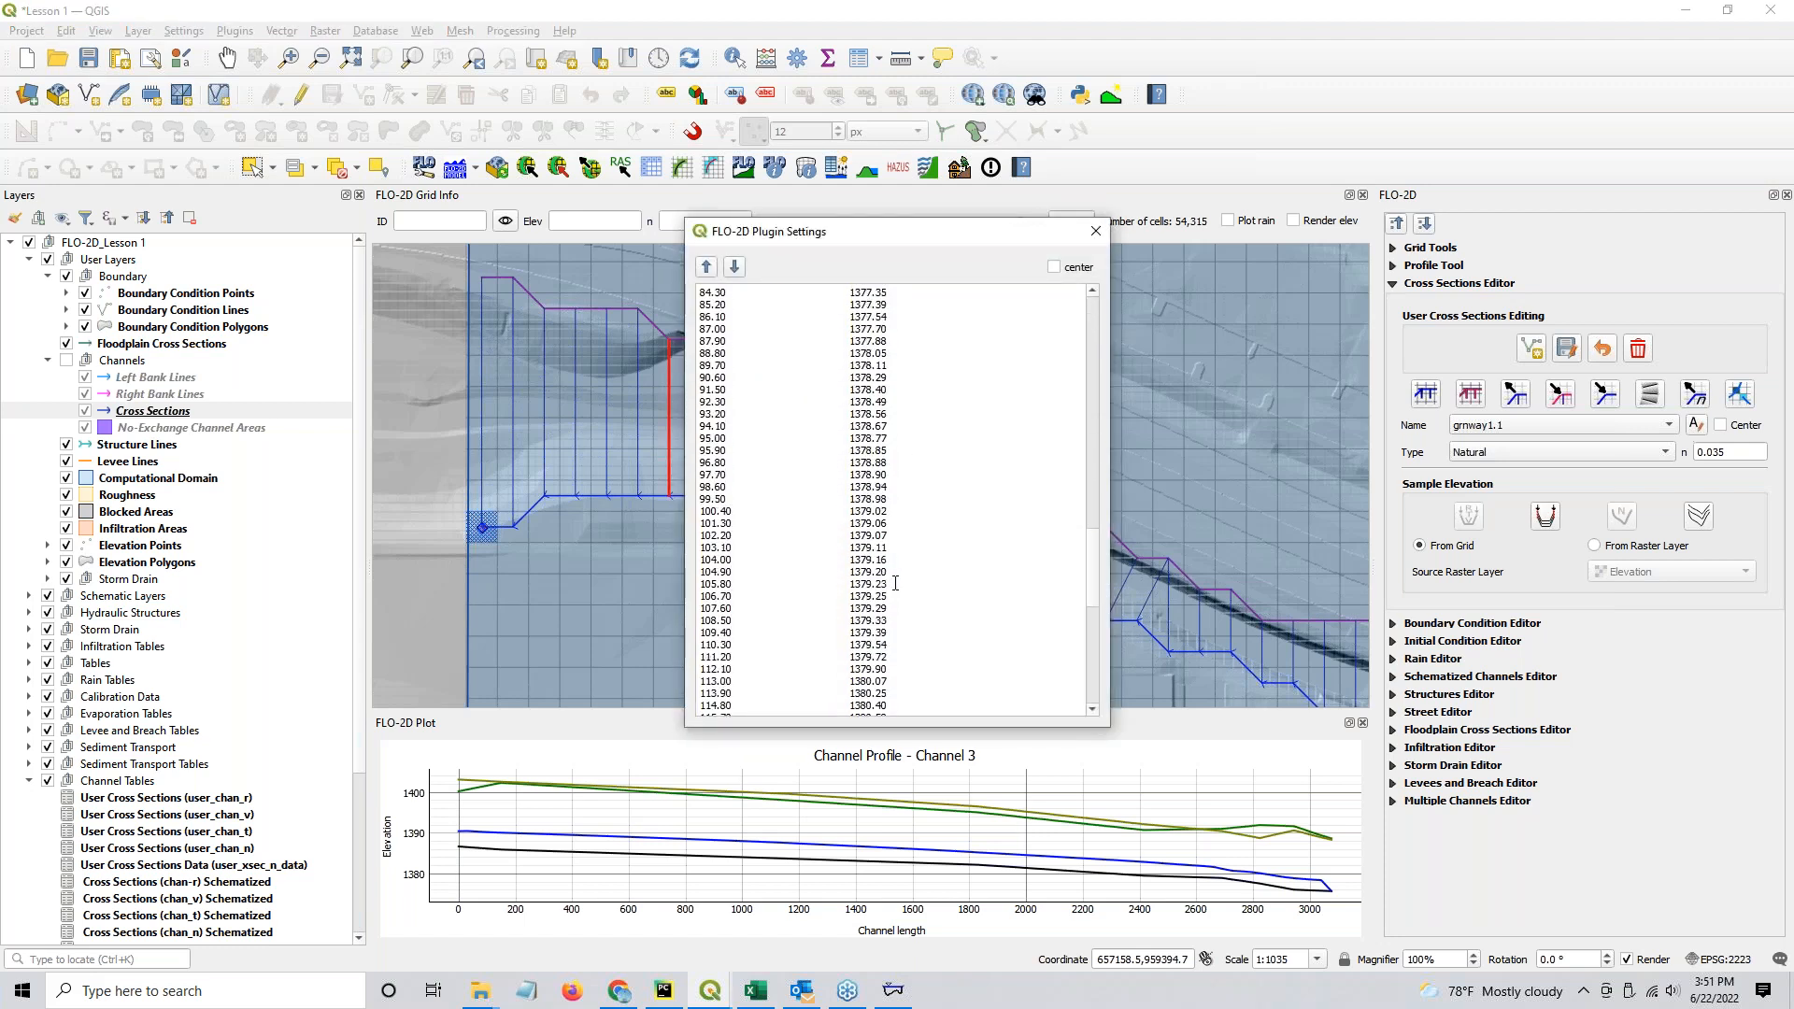
scroll(897, 598, "down", 8)
left_click_drag(898, 693, 828, 681)
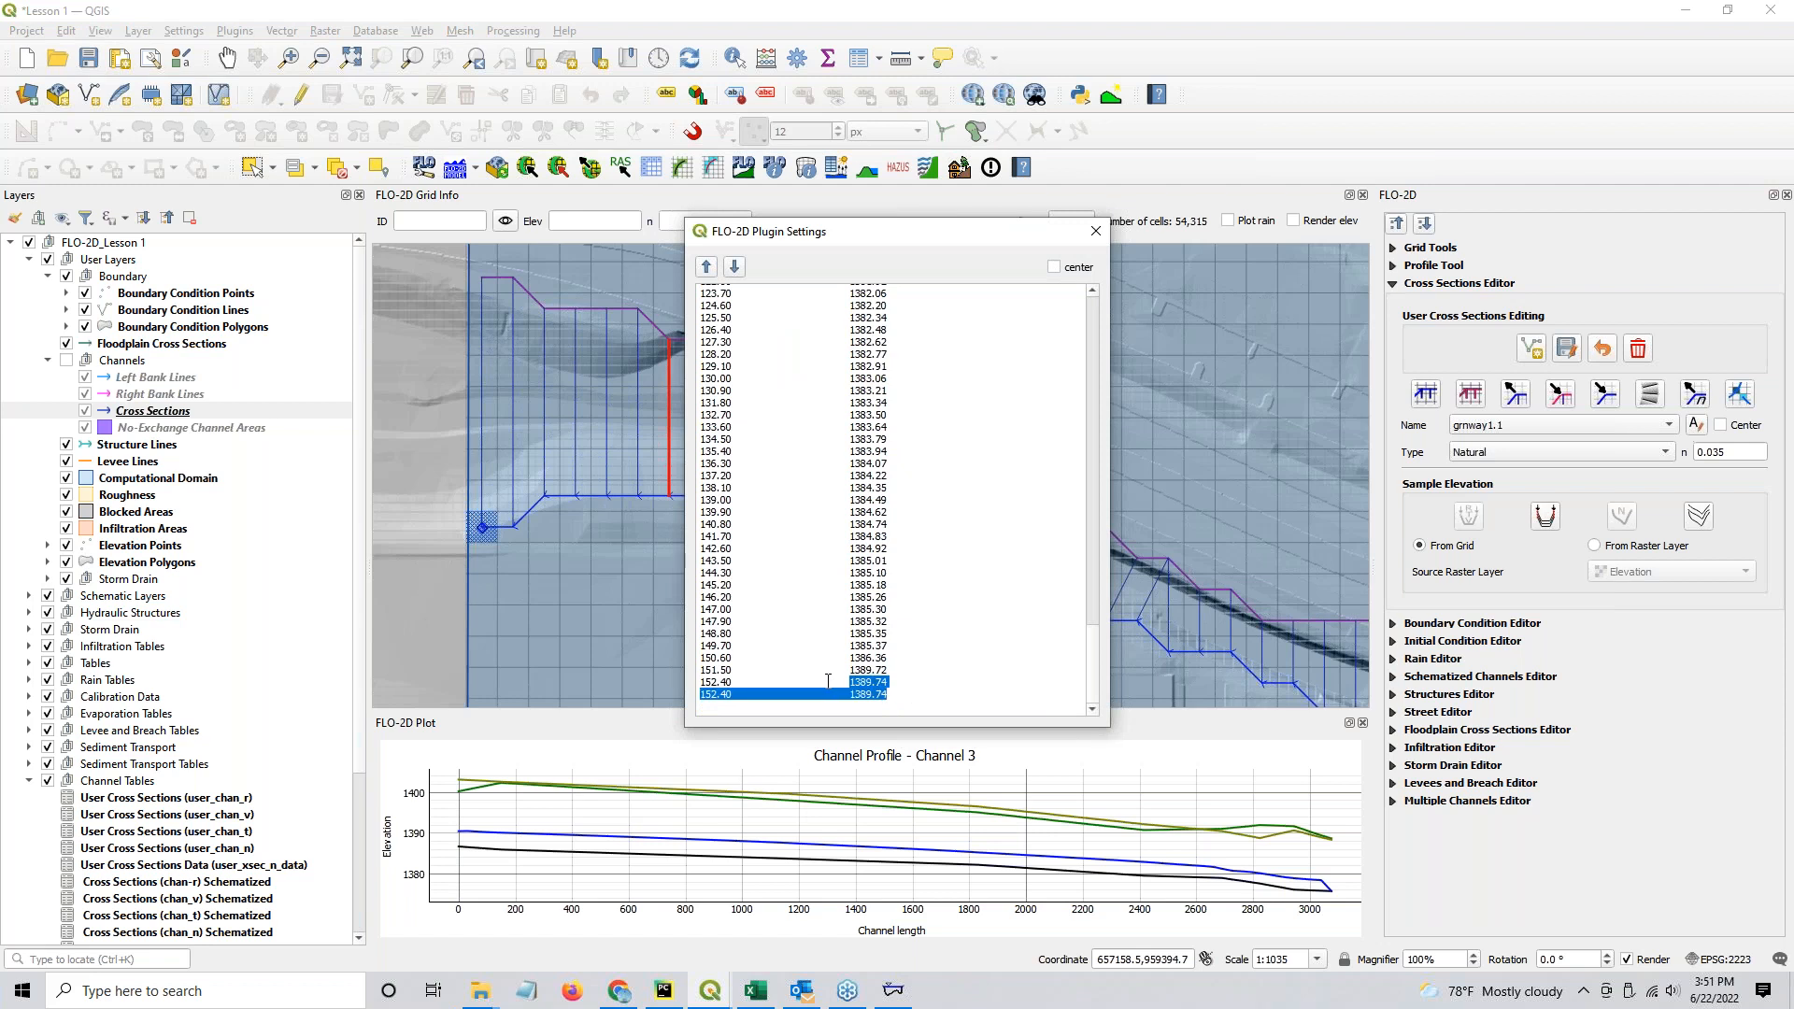
left_click_drag(1105, 386, 1112, 301)
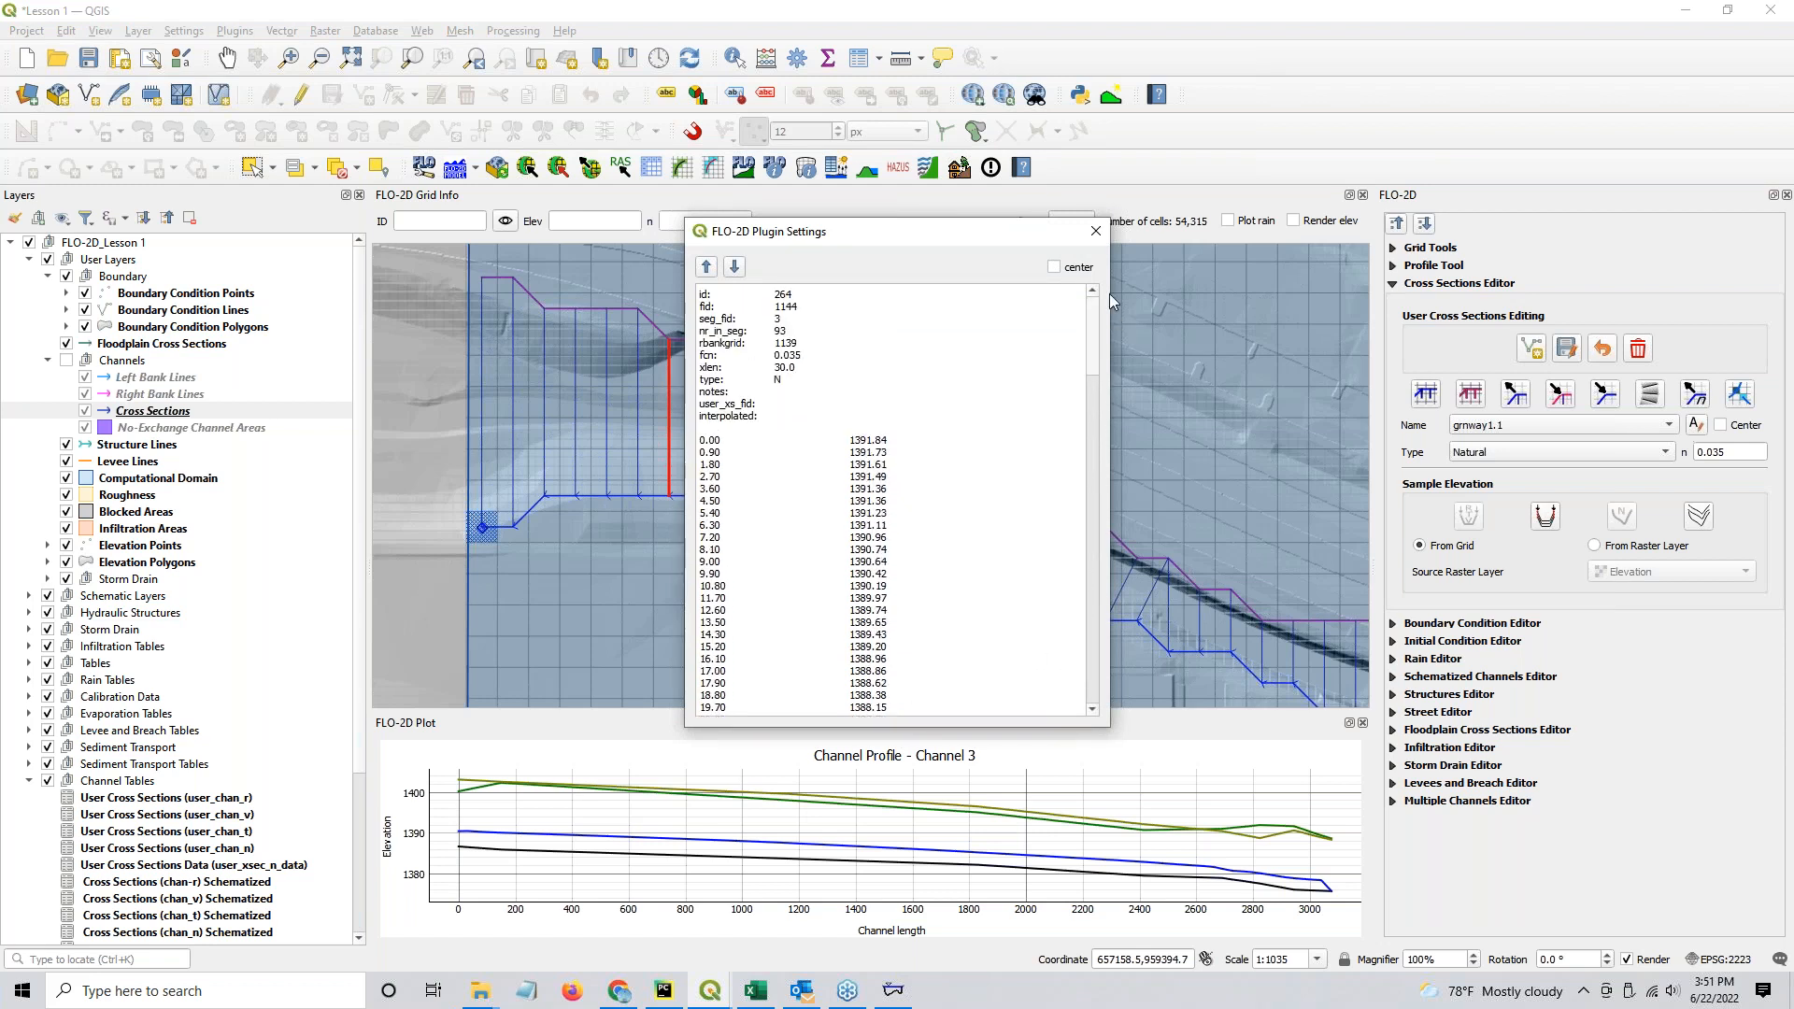
left_click_drag(899, 467, 825, 431)
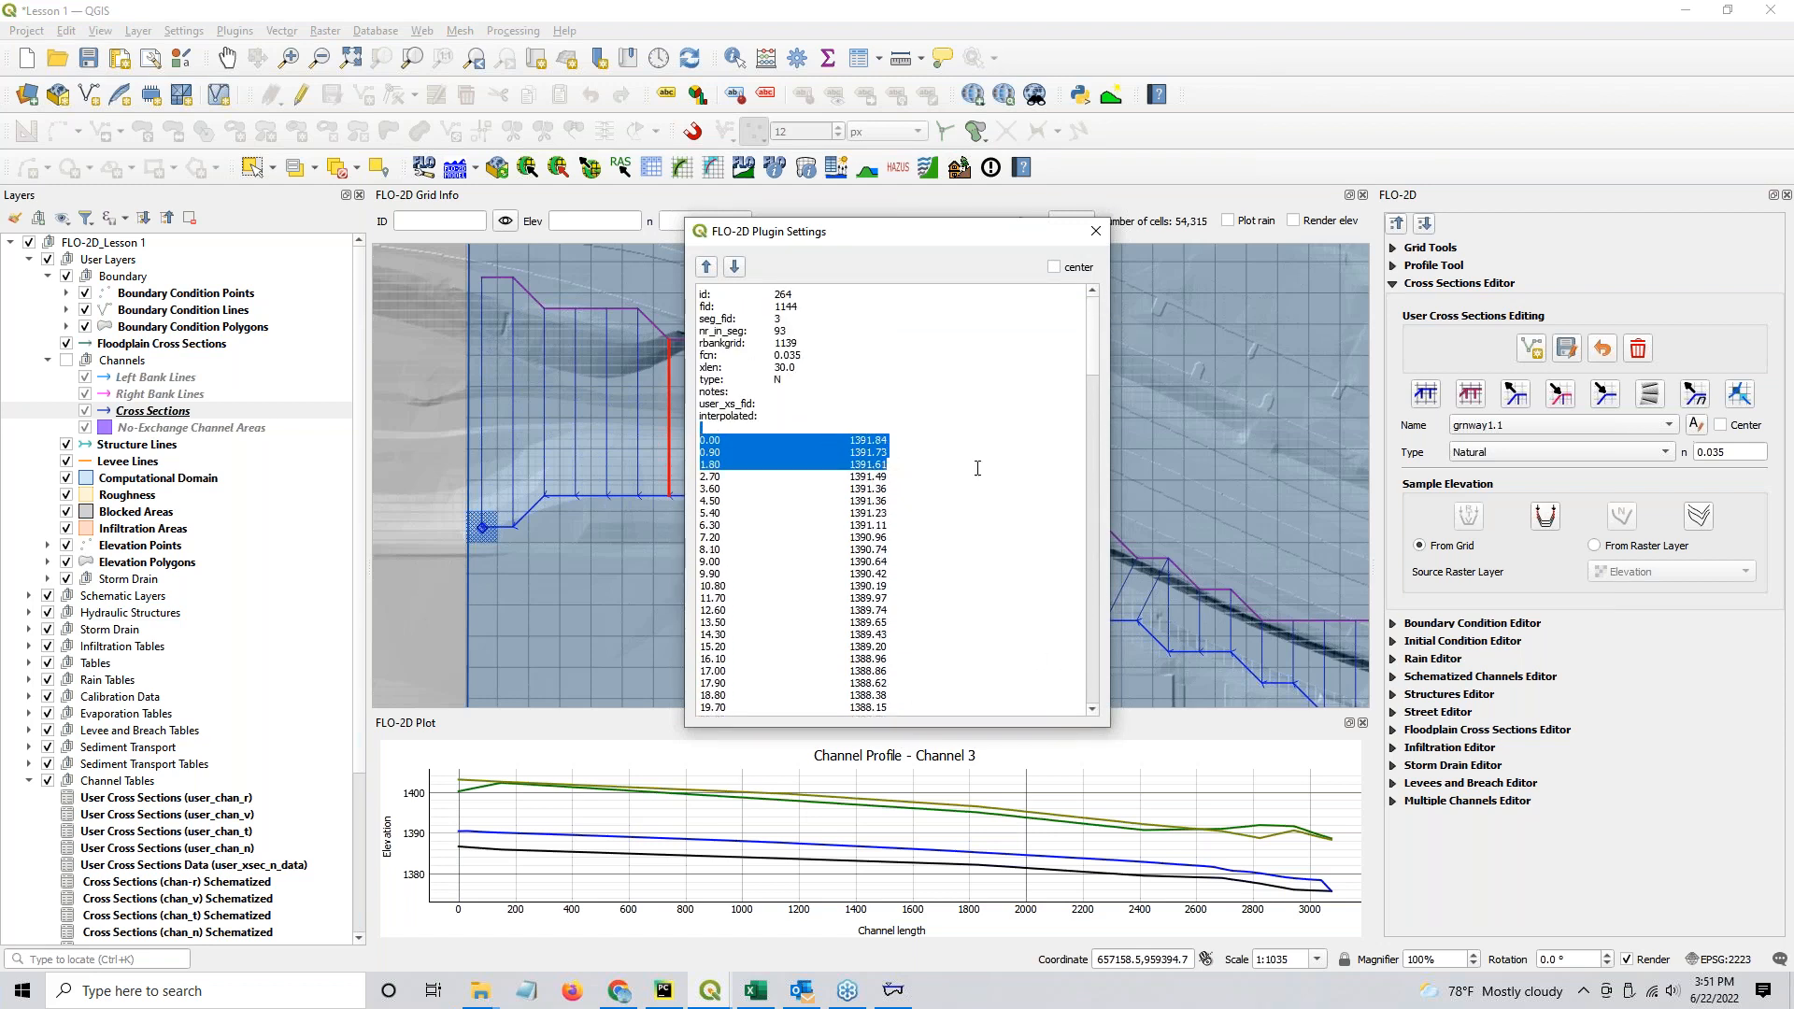
left_click(1095, 231)
Return to the reviewer's checklist and answer y for item 13.6 on right bank elements and item 13.7 on sufficient cross sections.
scroll(921, 552, "down", 1)
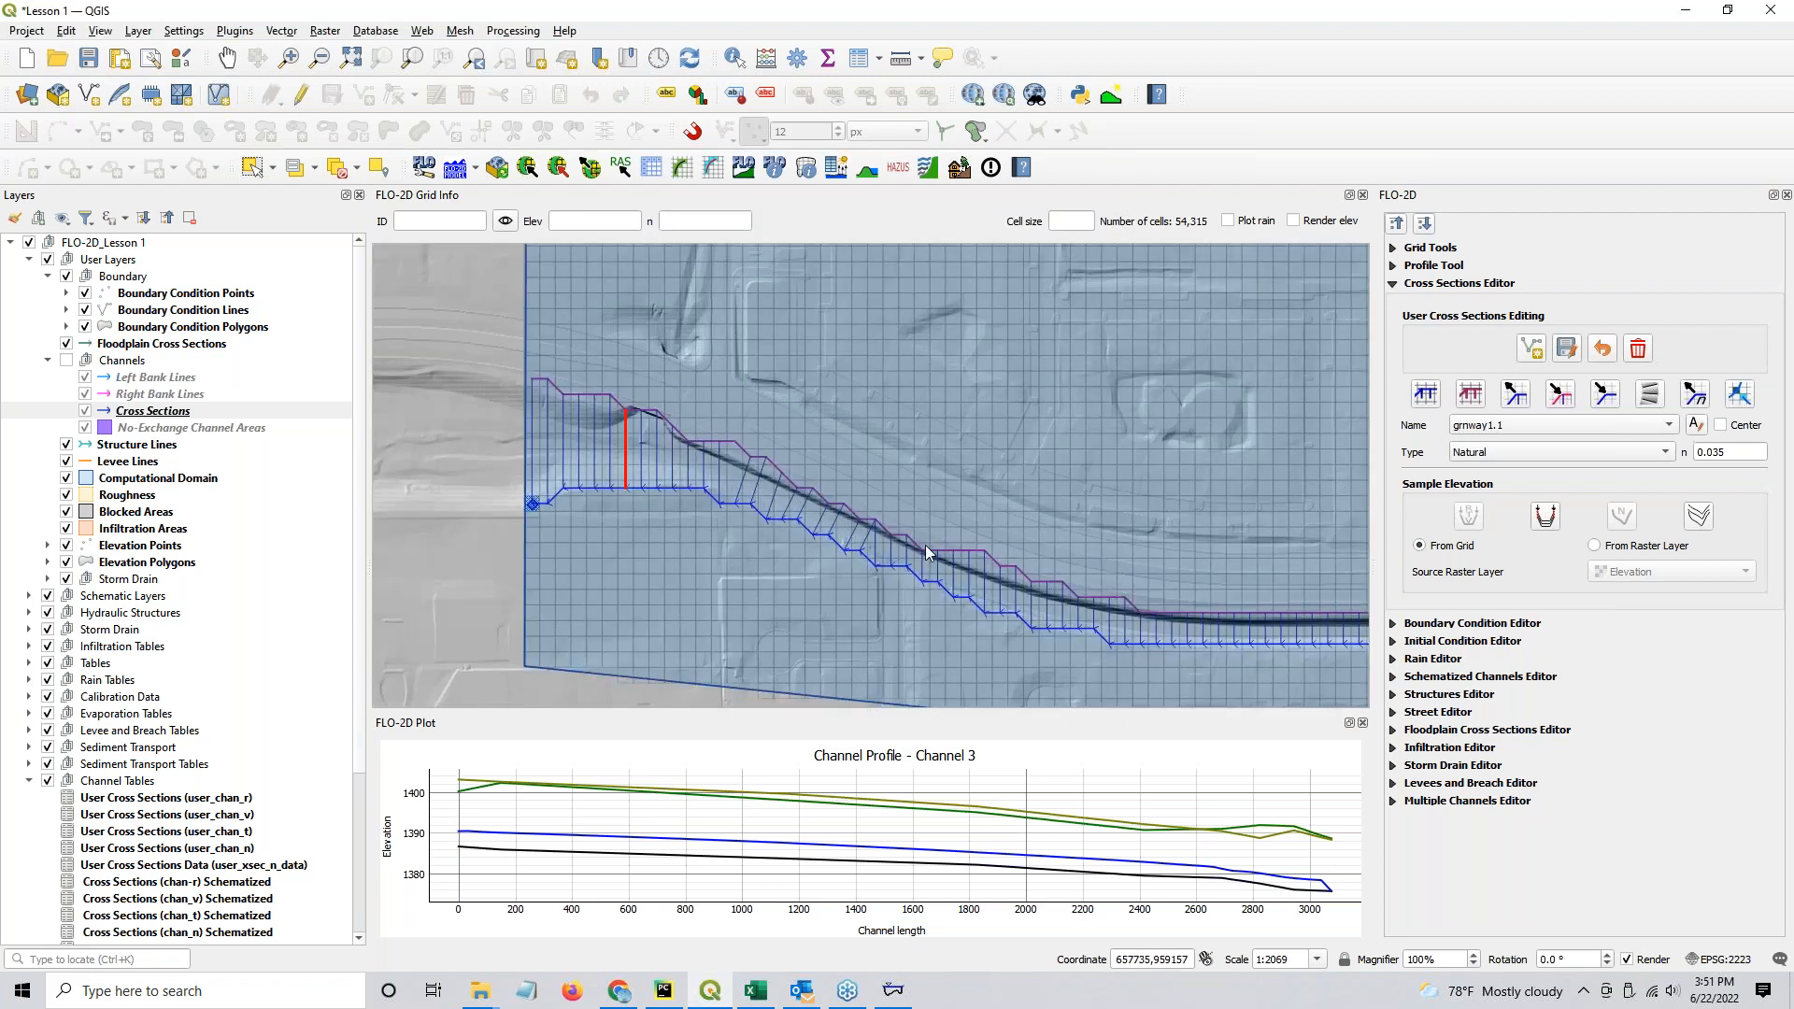
scroll(920, 551, "down", 2)
left_click_drag(1025, 552, 896, 512)
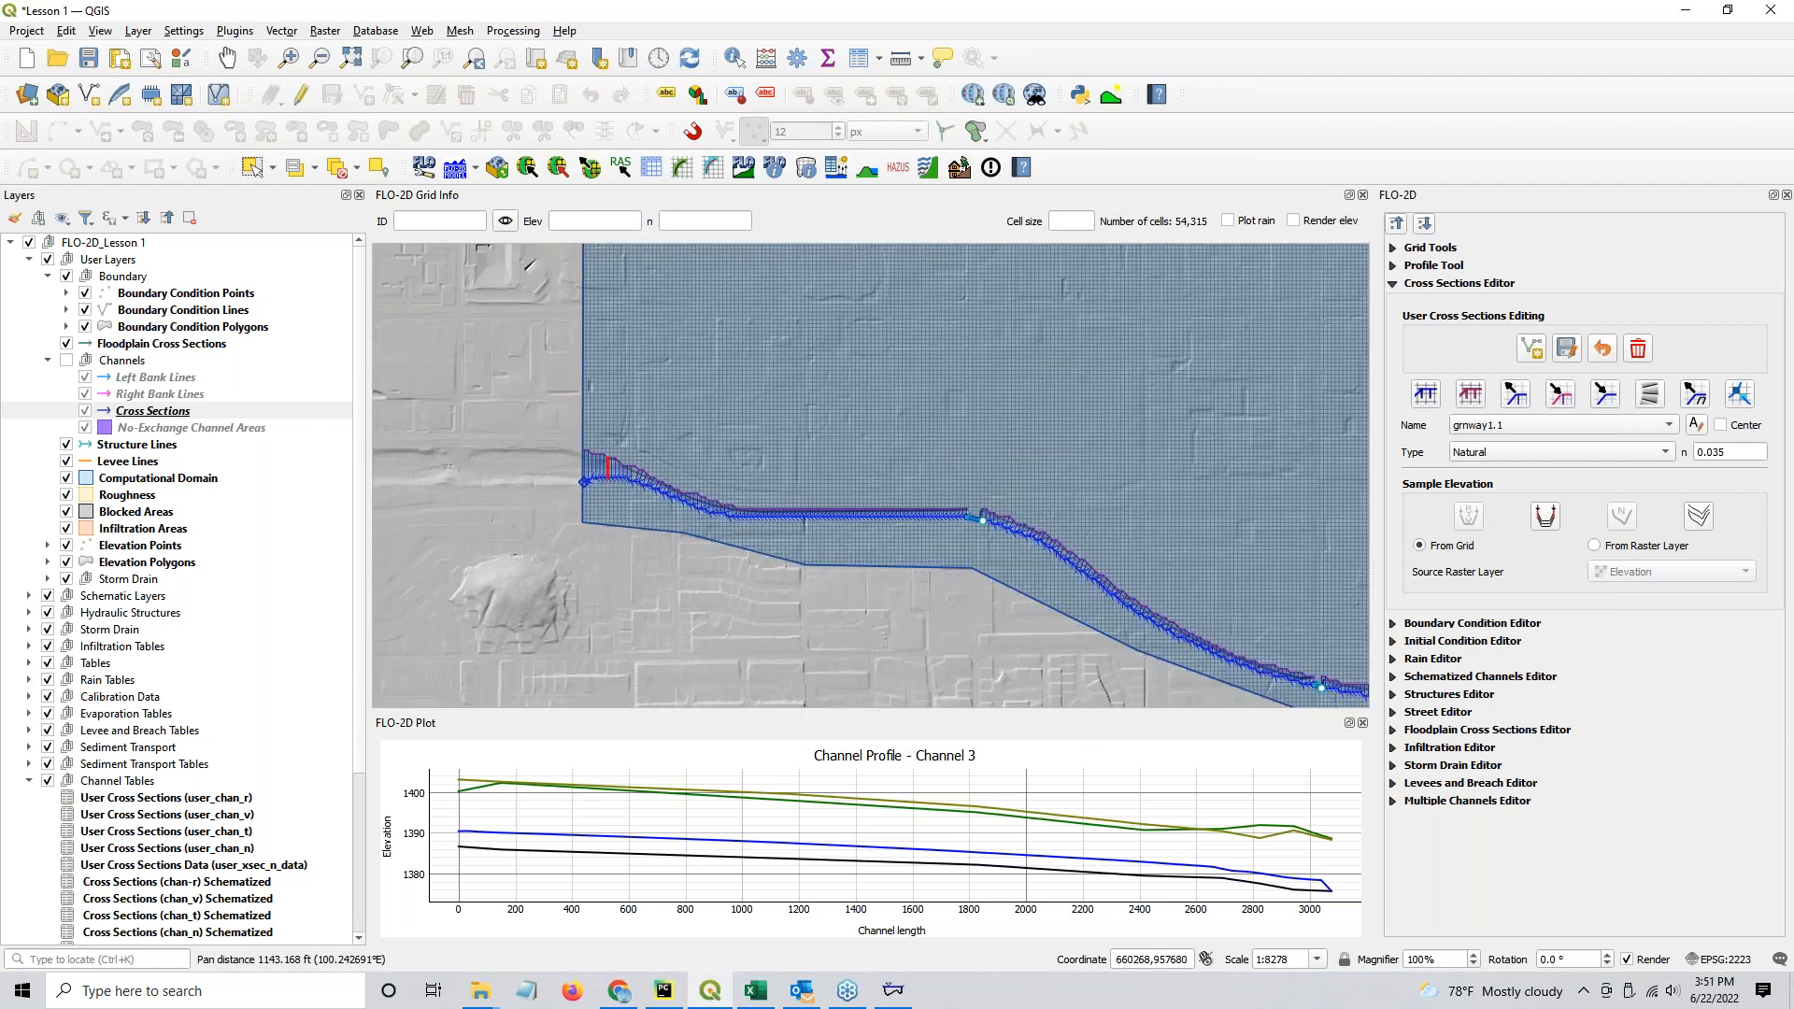
left_click(892, 991)
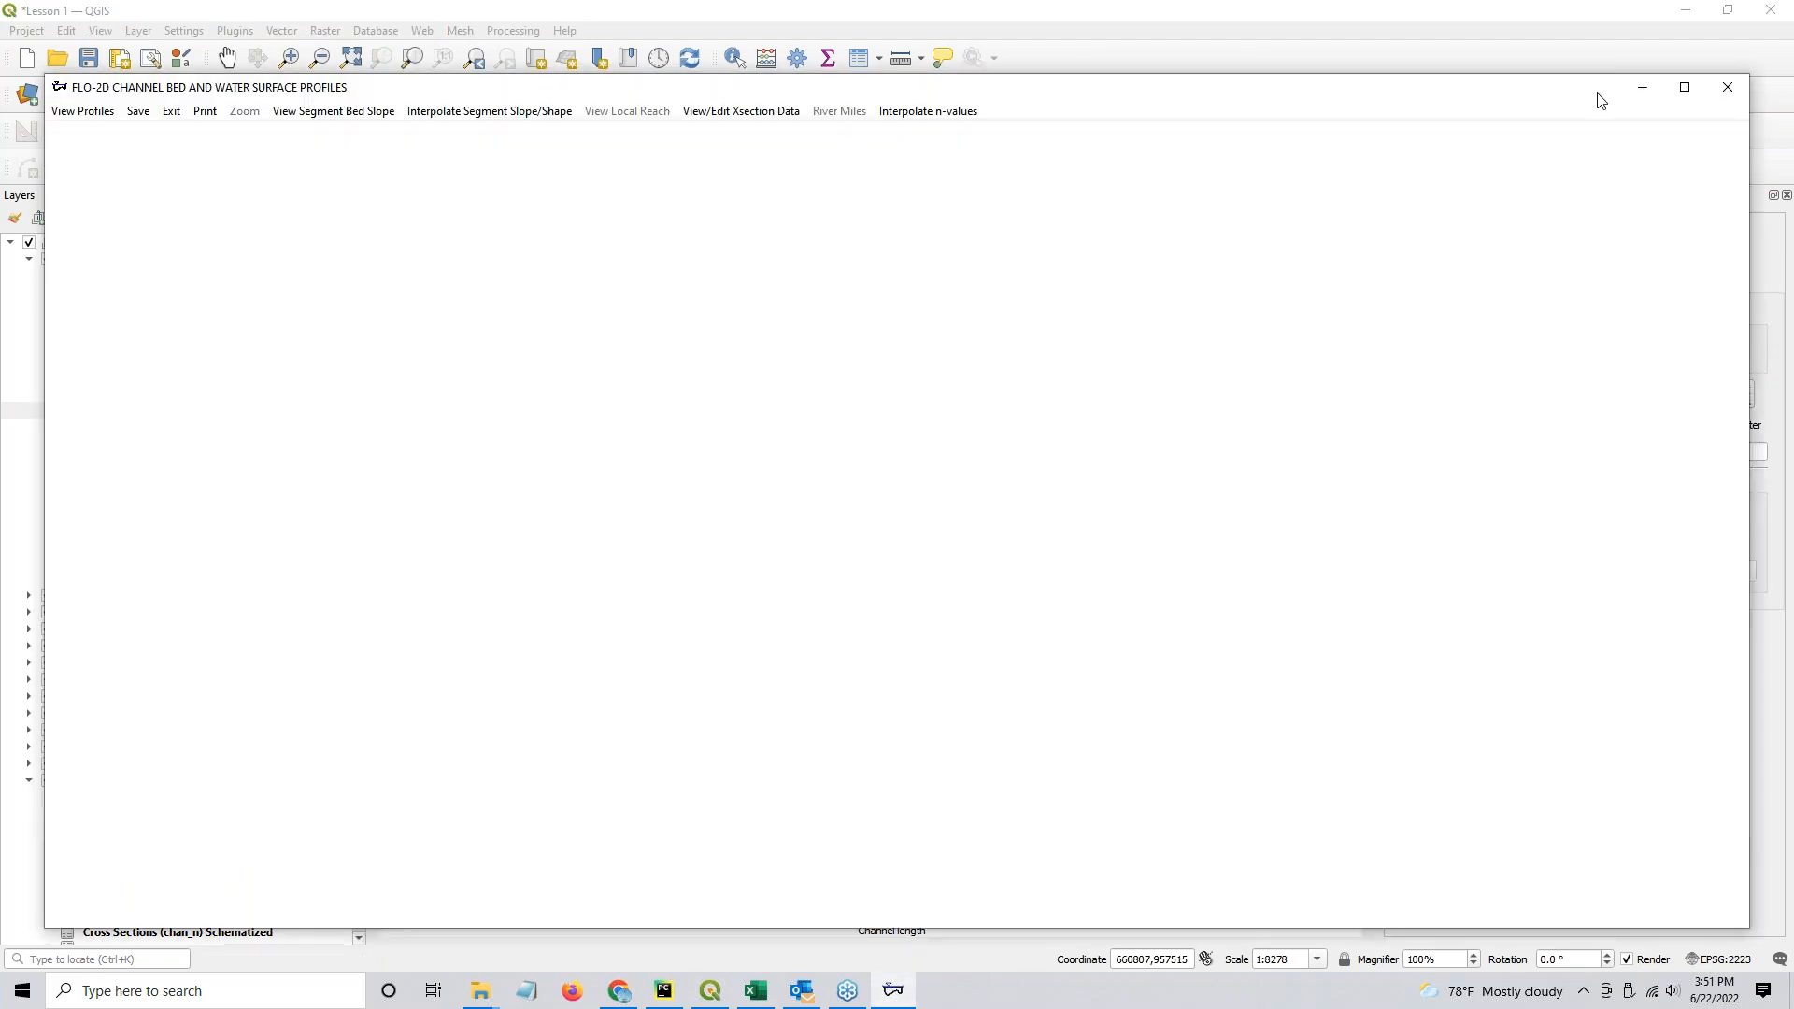
left_click(1650, 88)
left_click(755, 991)
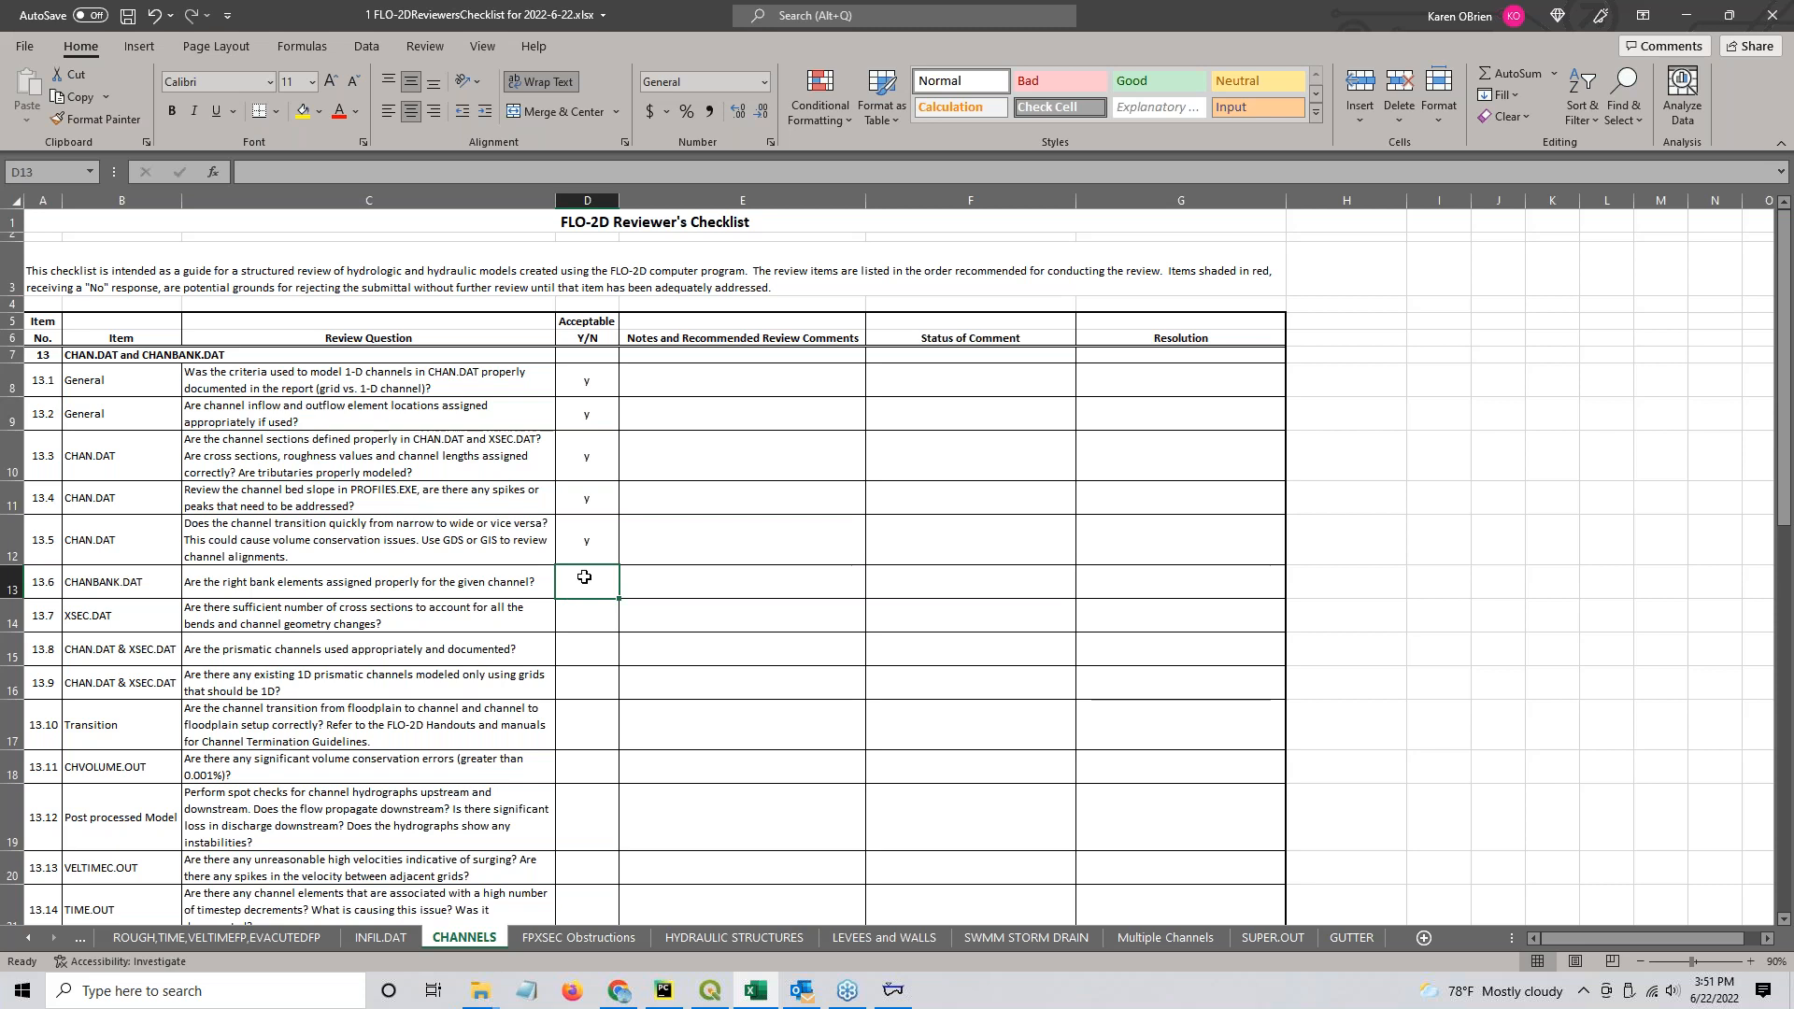
type("y")
key("Return")
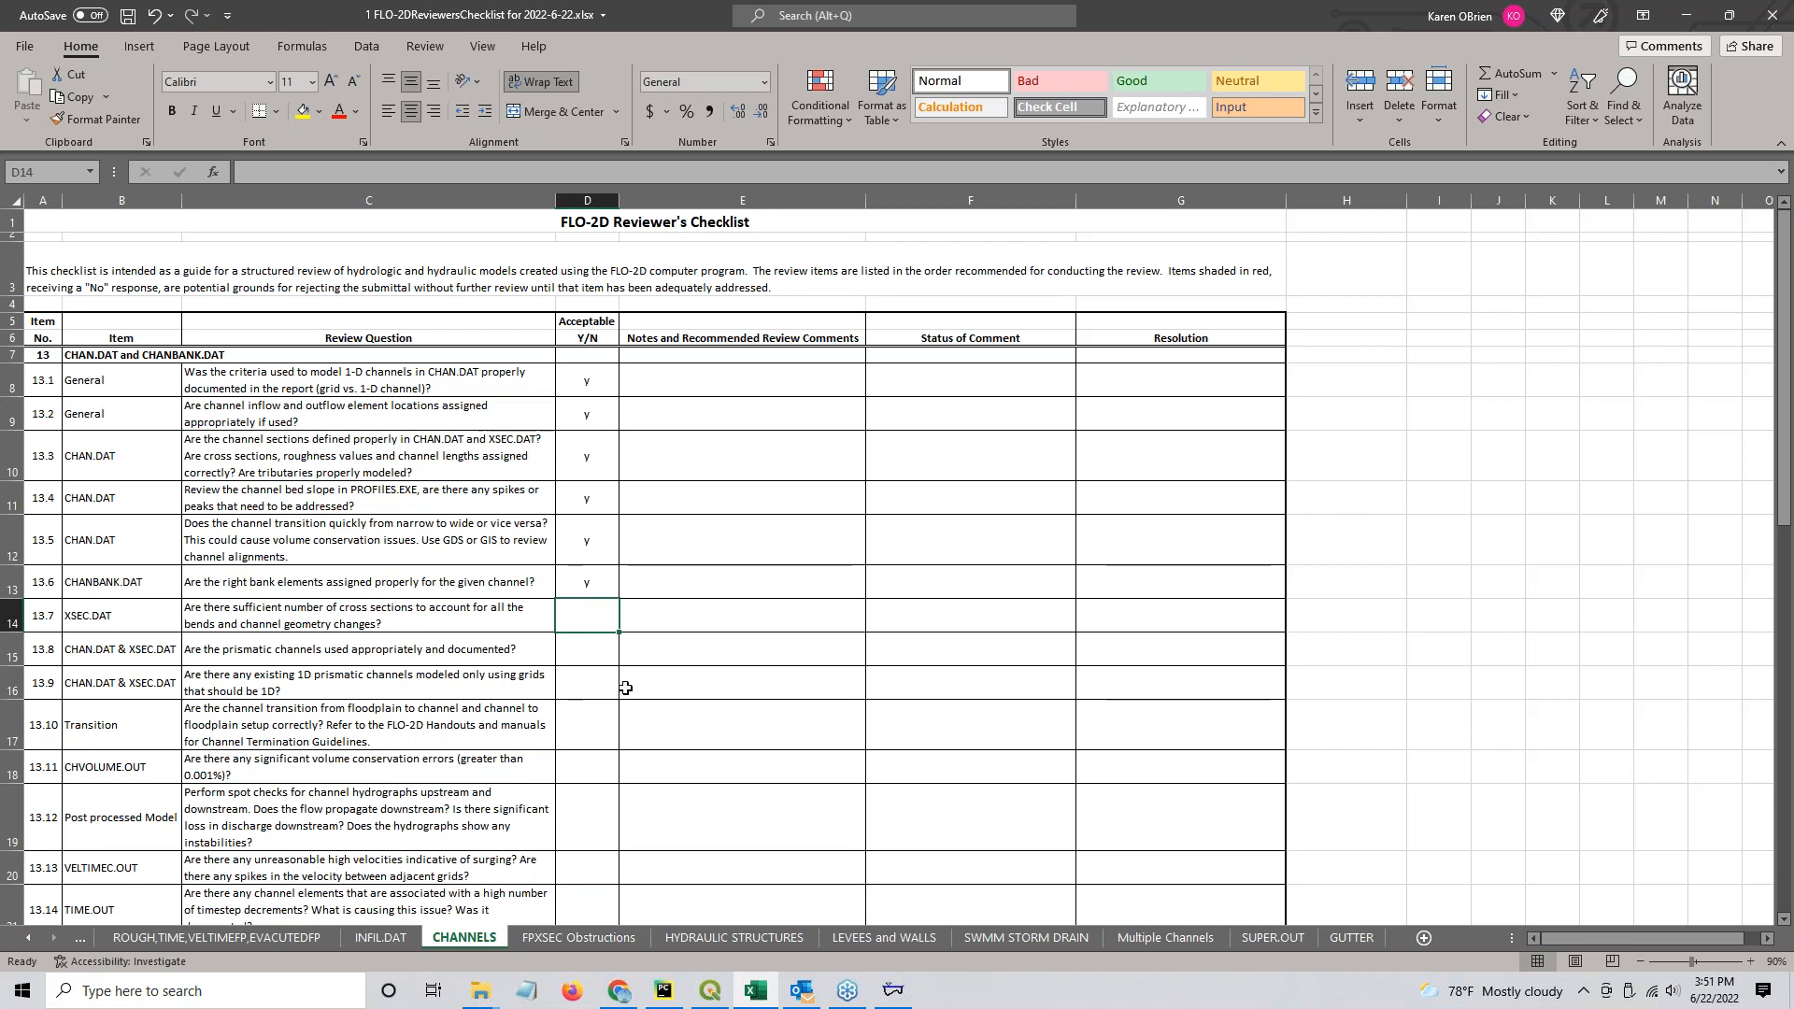
type("y")
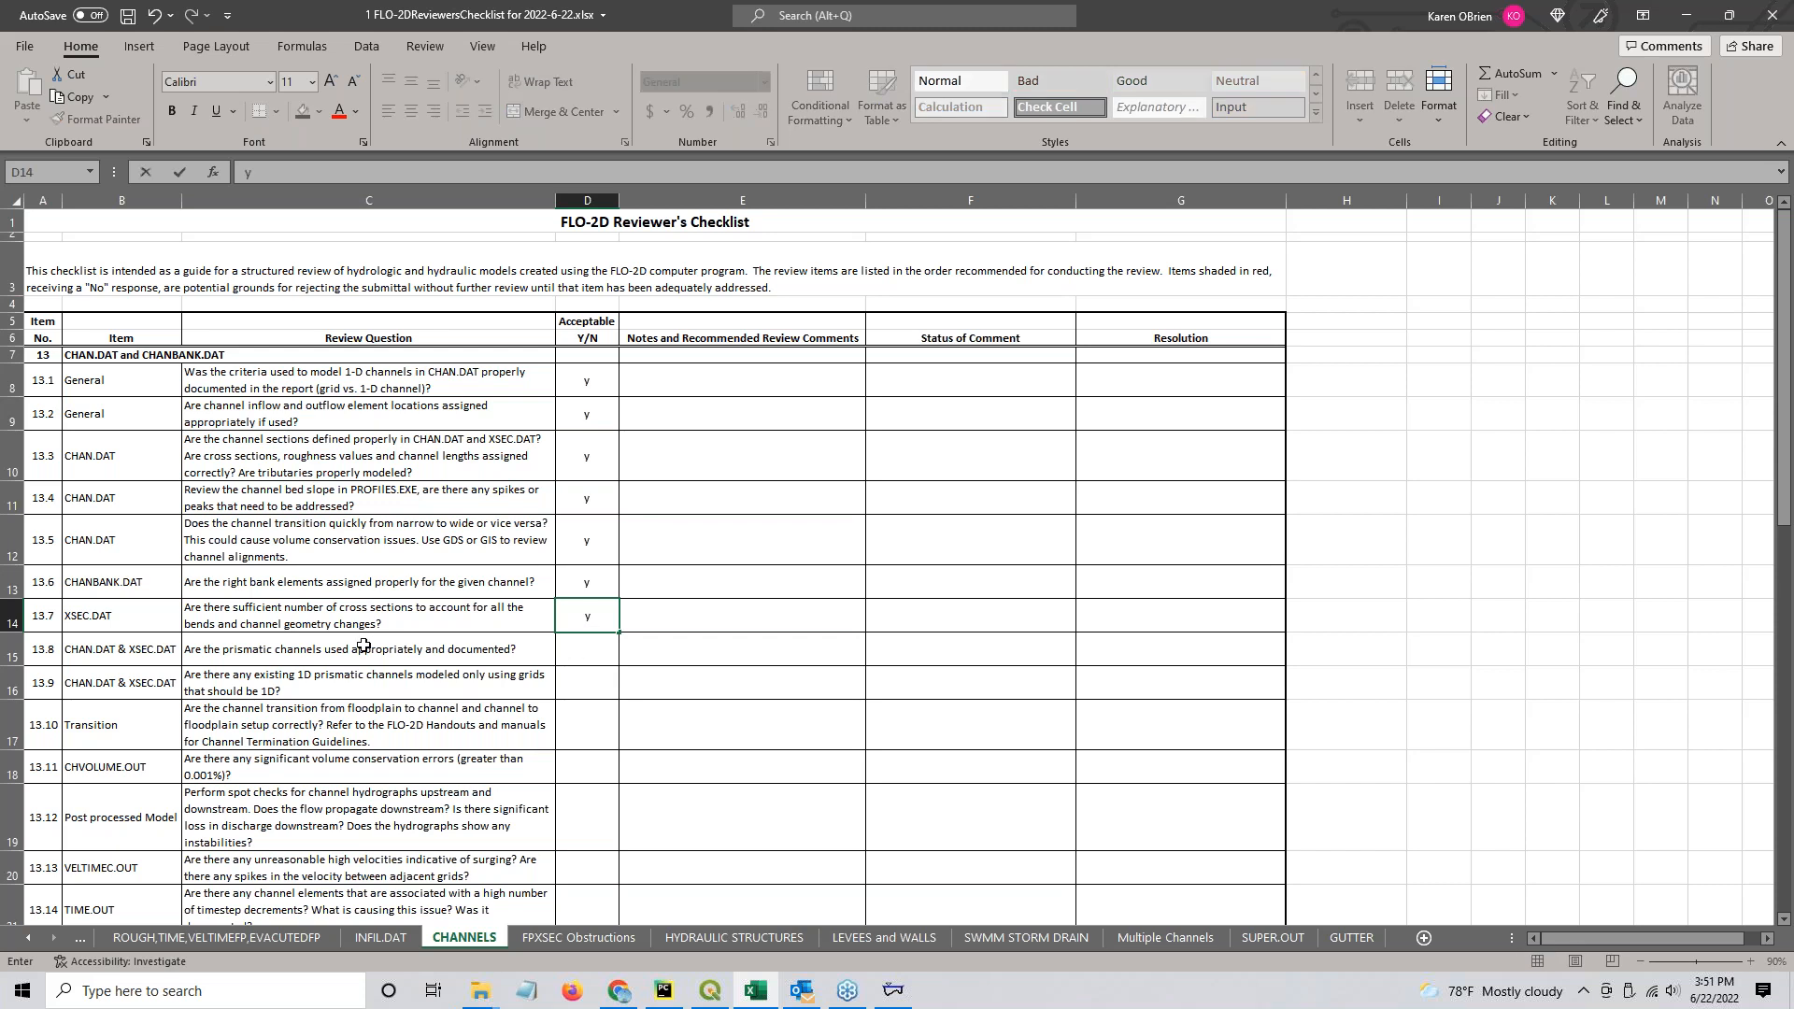
Answer NA for item 13.8 on prismatic channel use and n for item 13.9 on prismatic channels modeled only with grids.
left_click(294, 647)
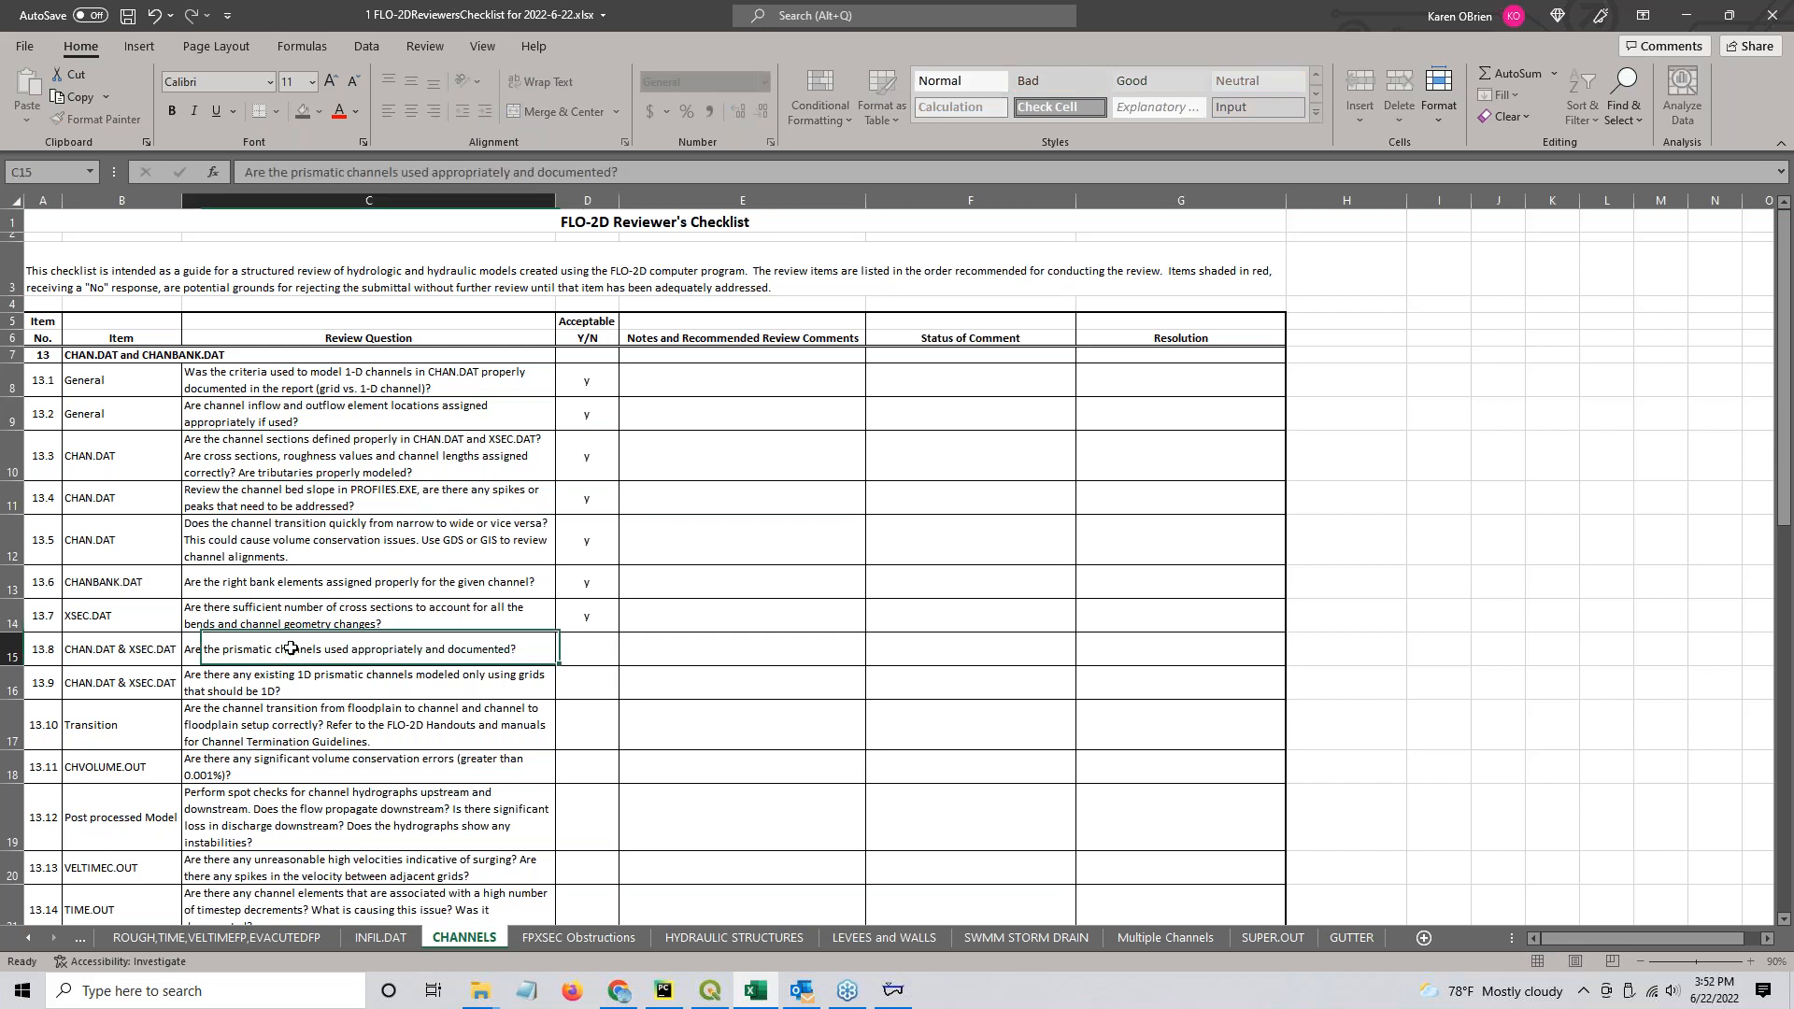
left_click(575, 651)
type("nnA")
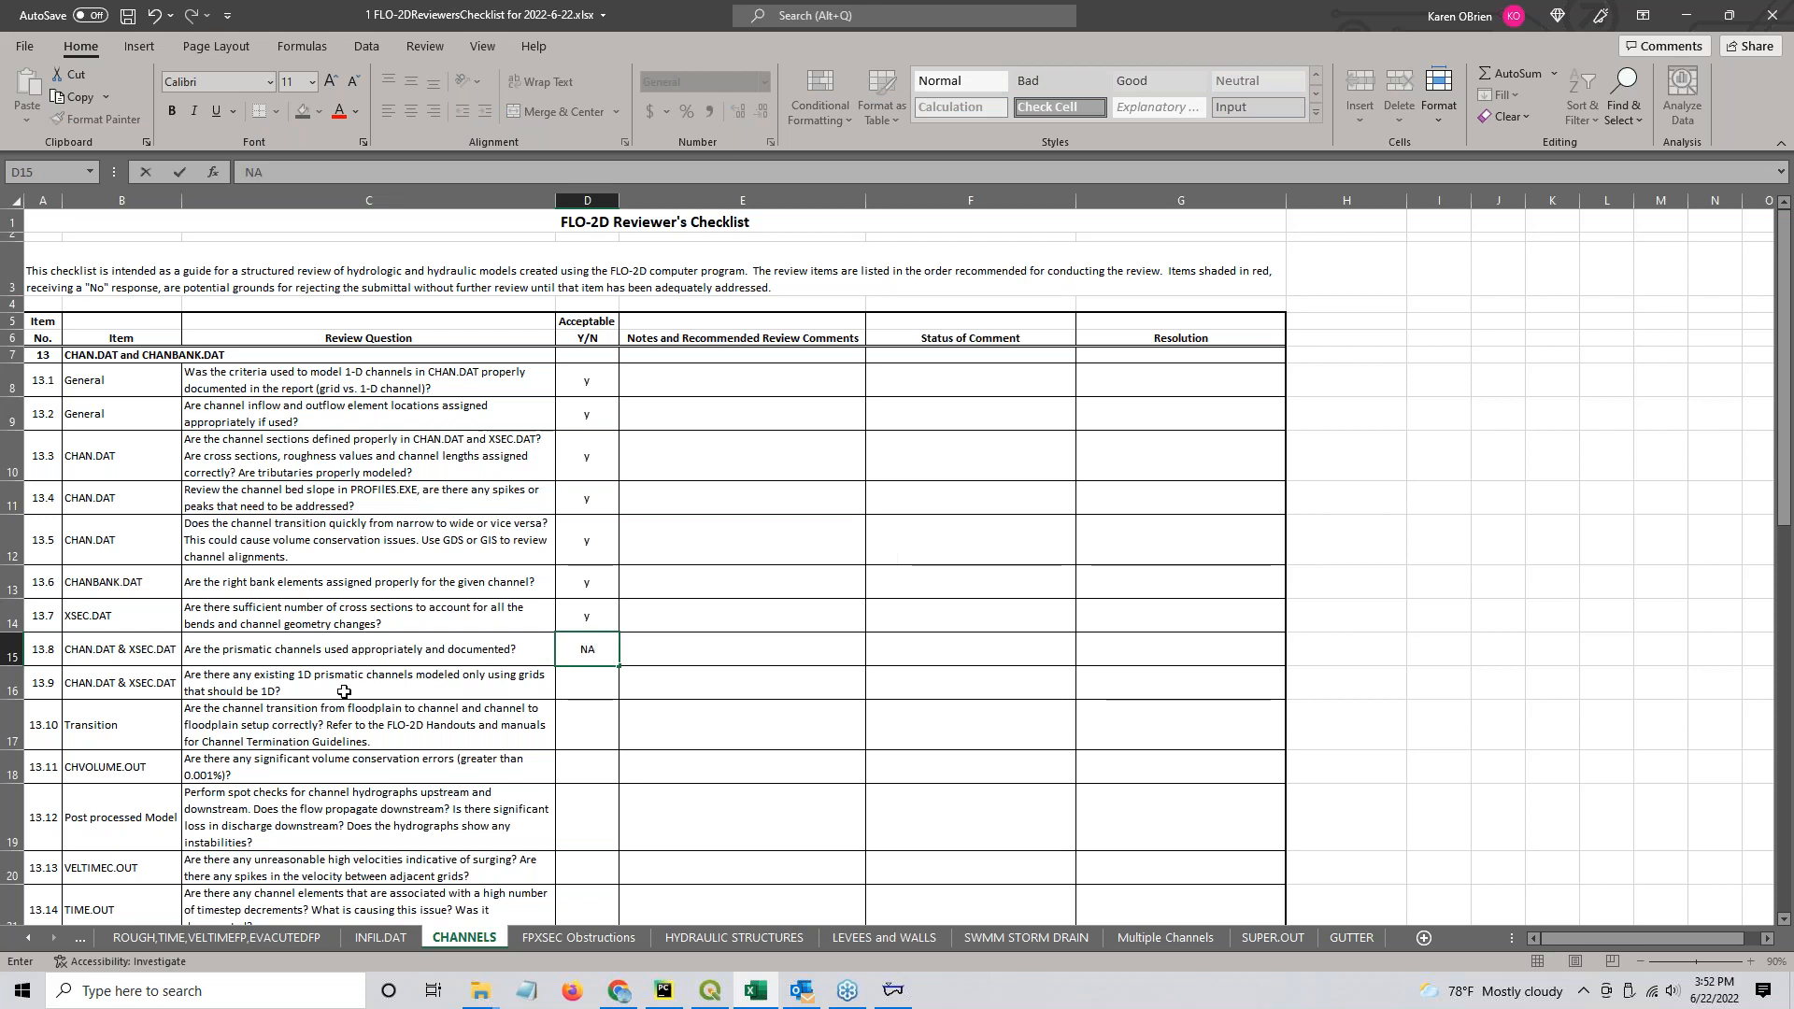
left_click(566, 686)
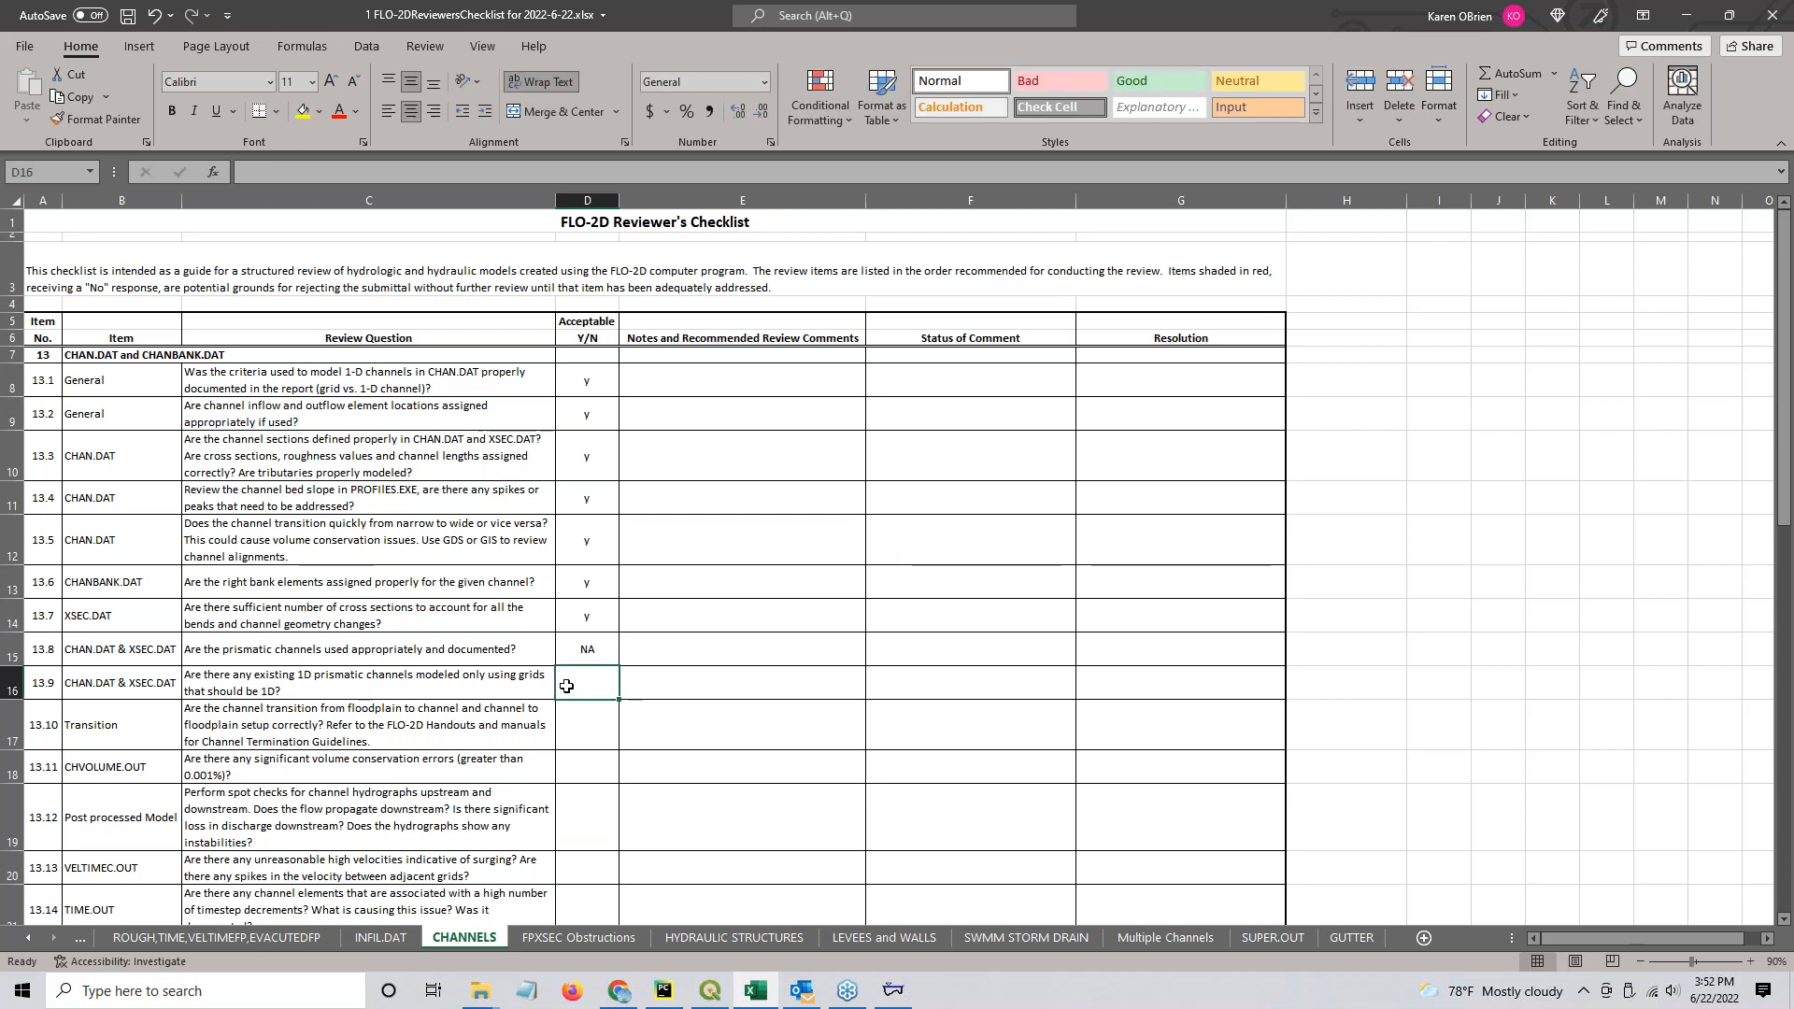
type("nA")
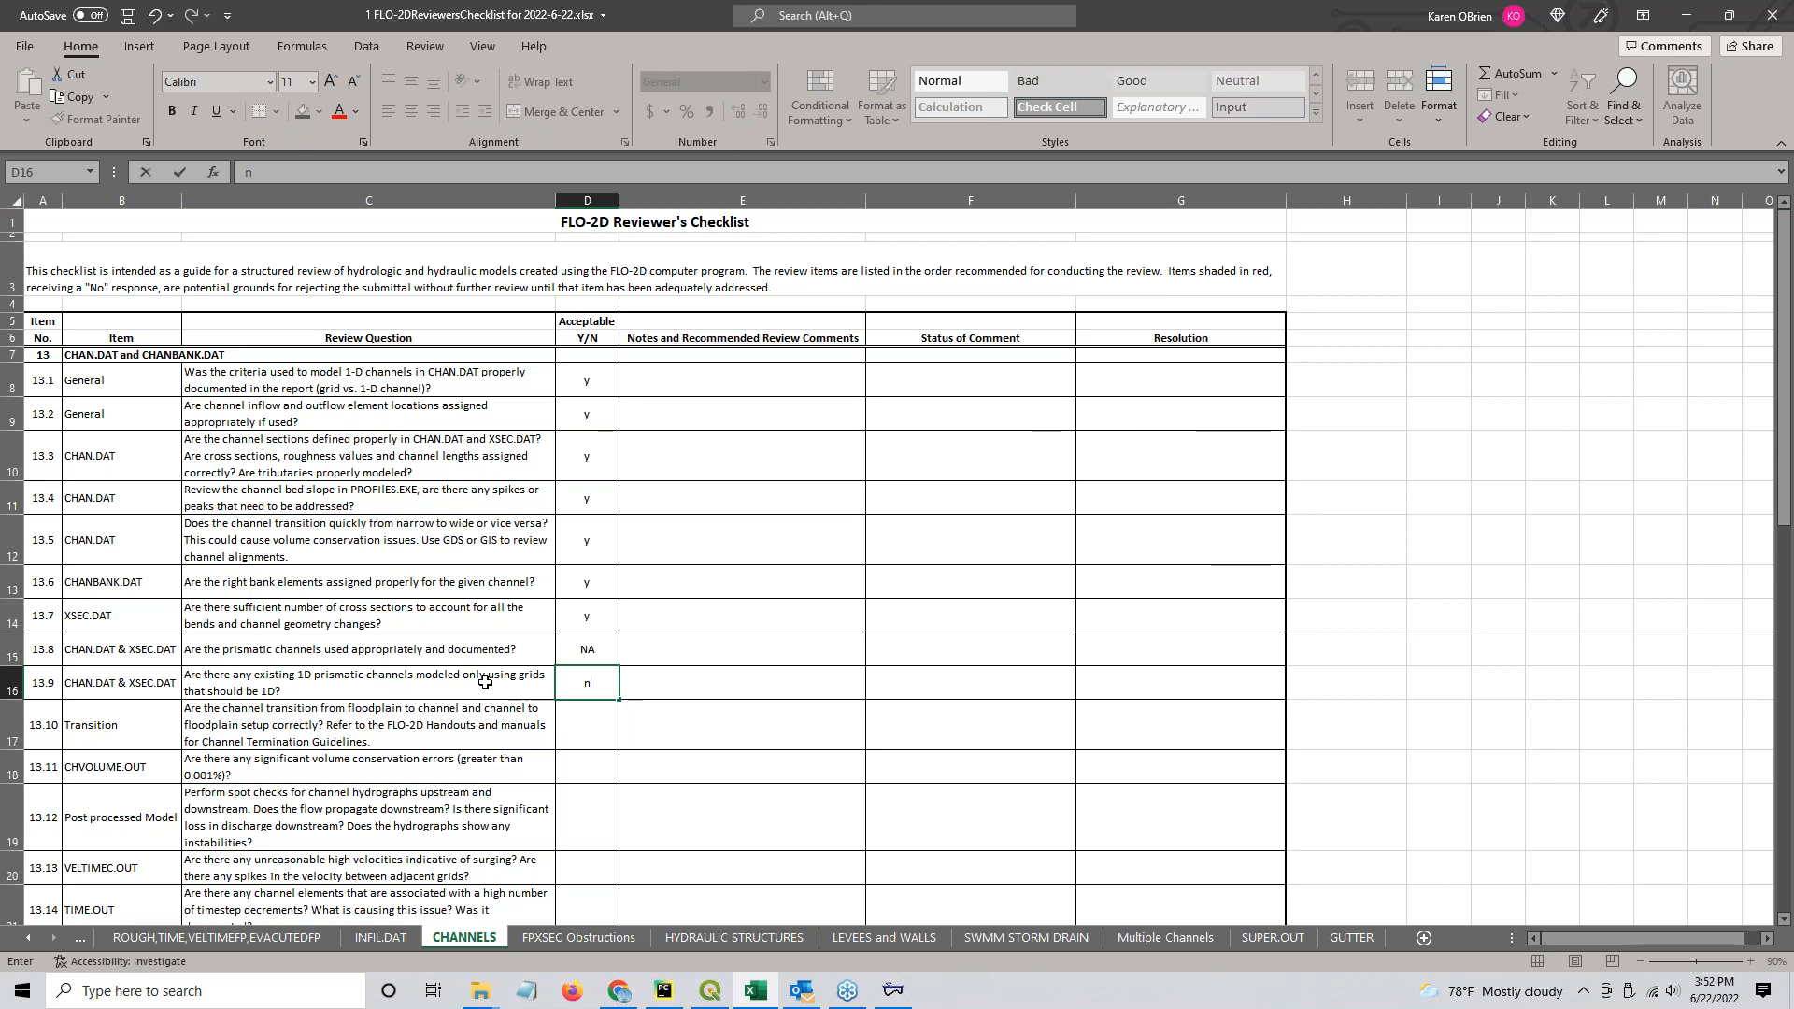
Answer NA for item 13.10 on the floodplain-to-channel and channel-to-floodplain transitions.
left_click(511, 731)
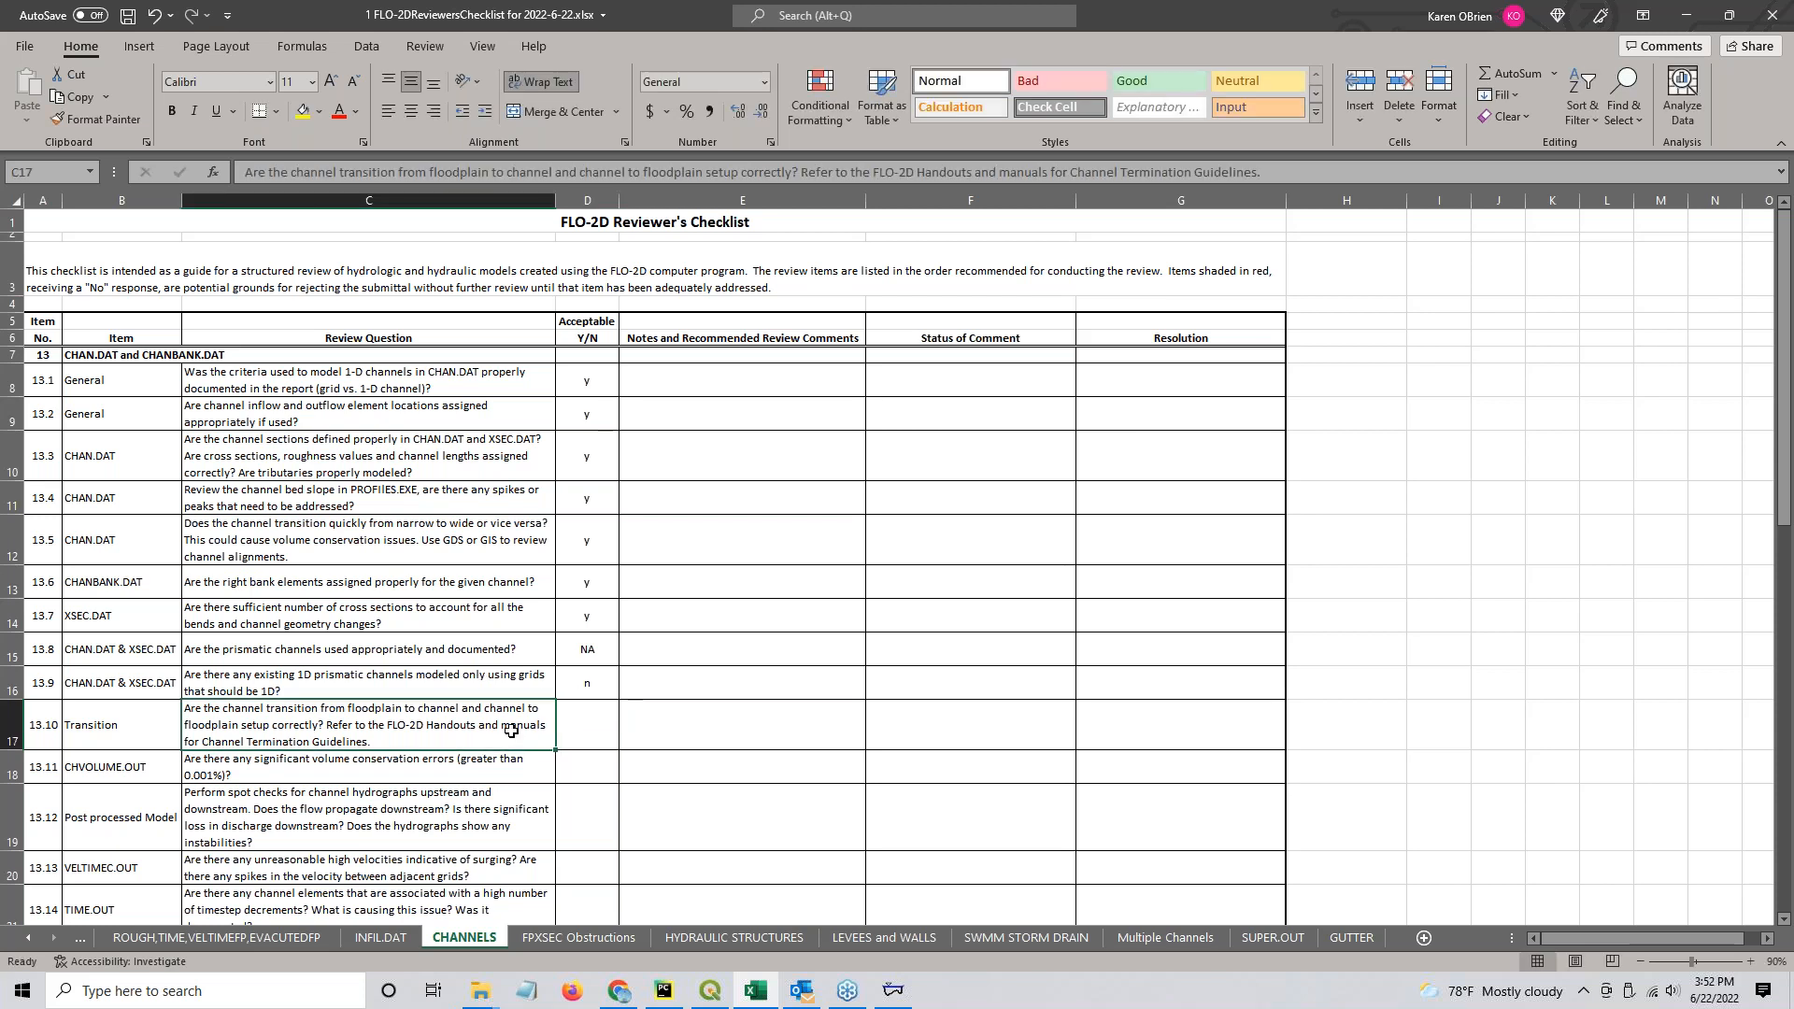
left_click(592, 719)
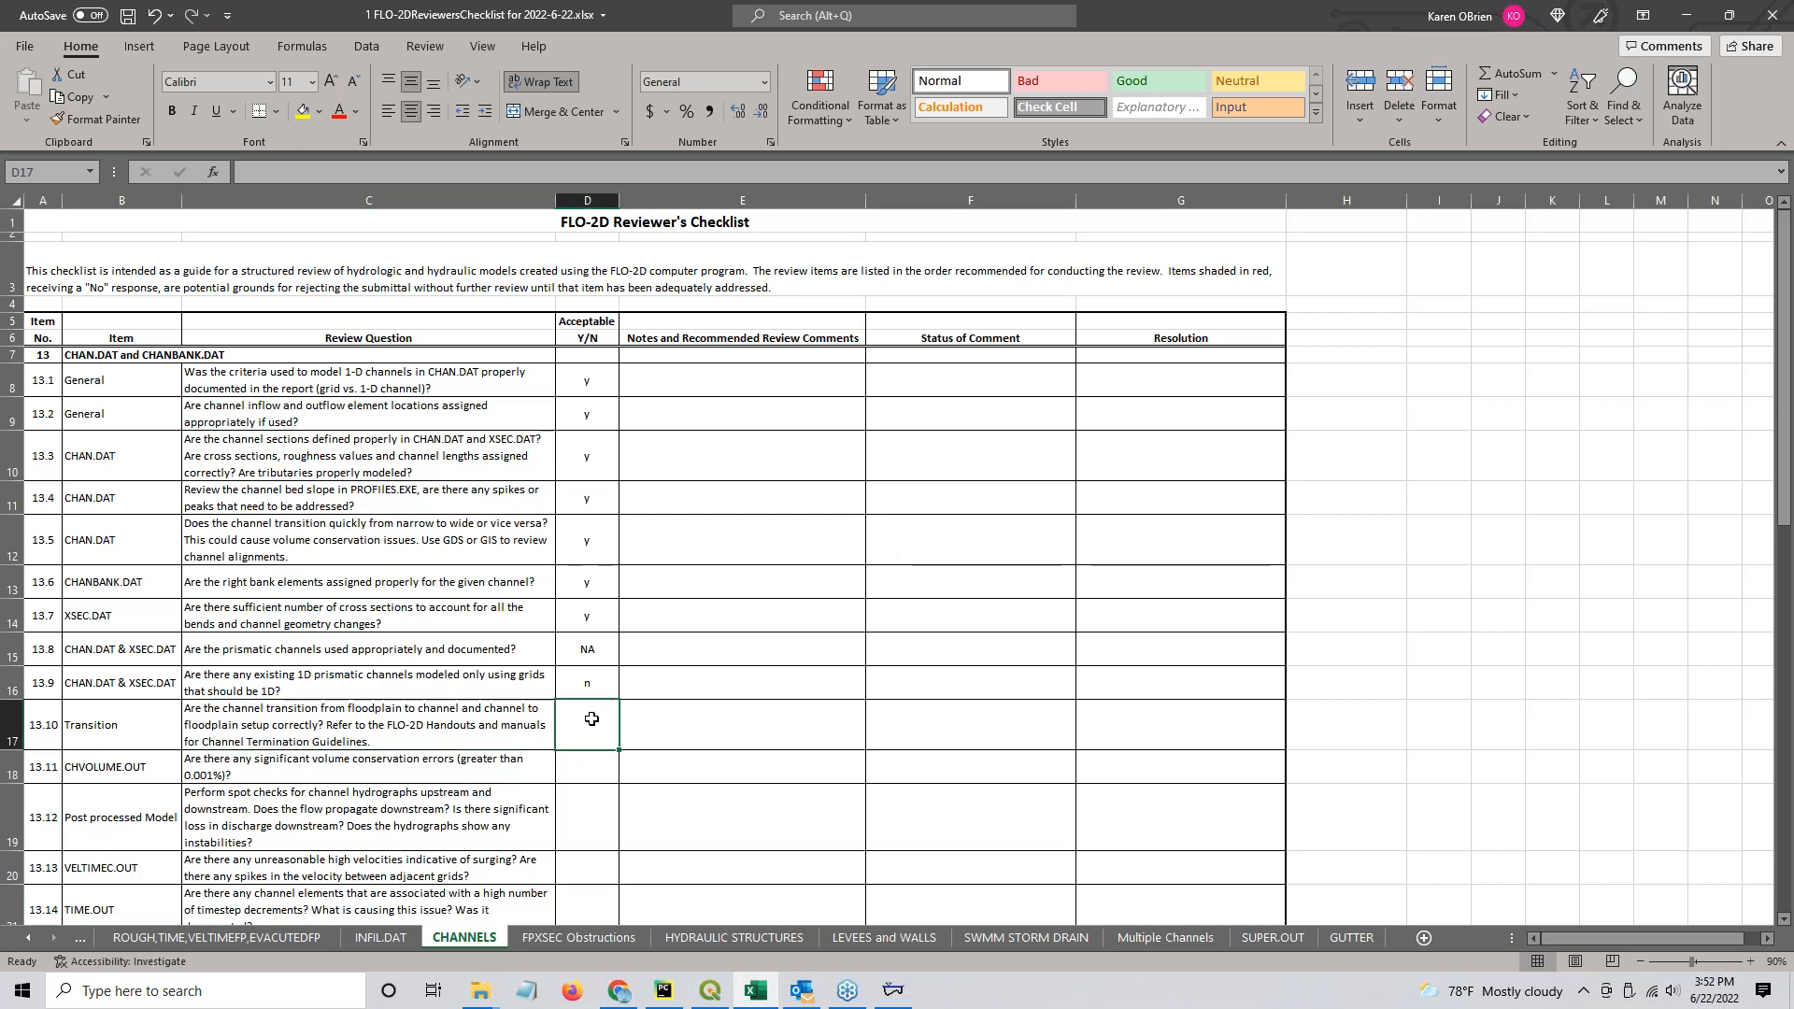
type("NA")
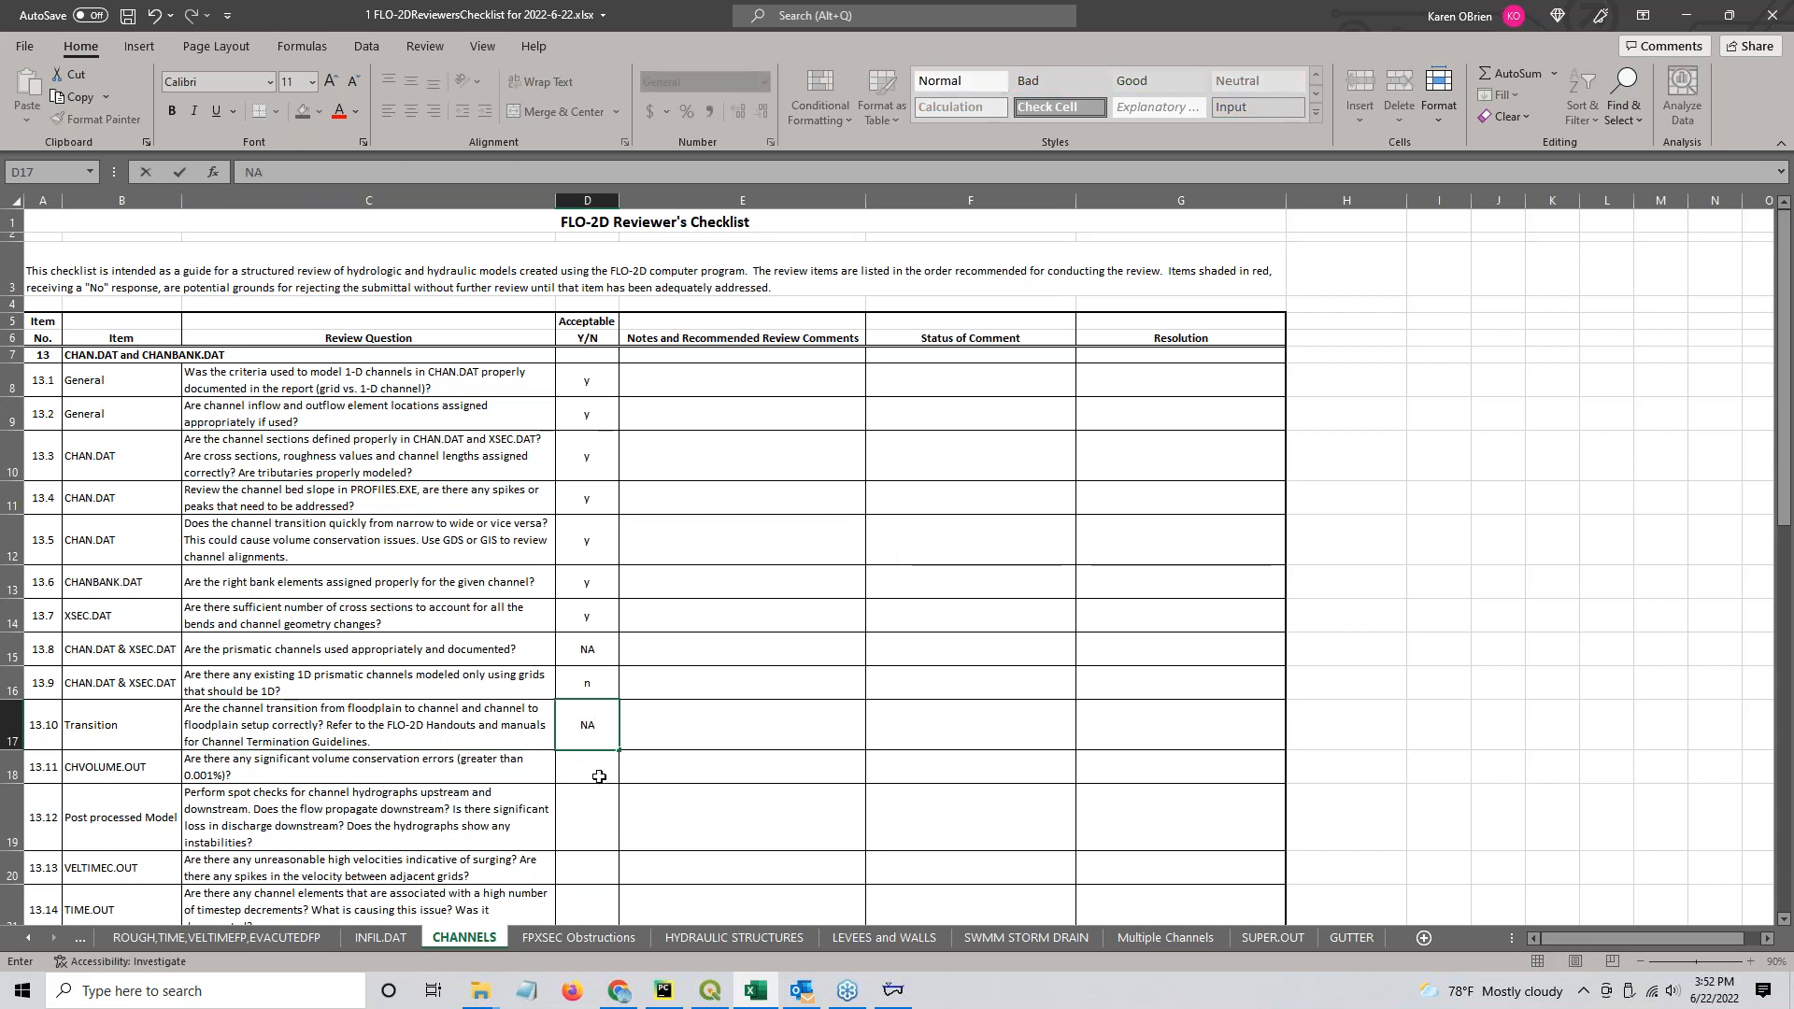
Switch to the Lesson 2 Advanced Export folder in File Explorer and open CHVOLUME.OUT for checklist item 13.11.
left_click(599, 774)
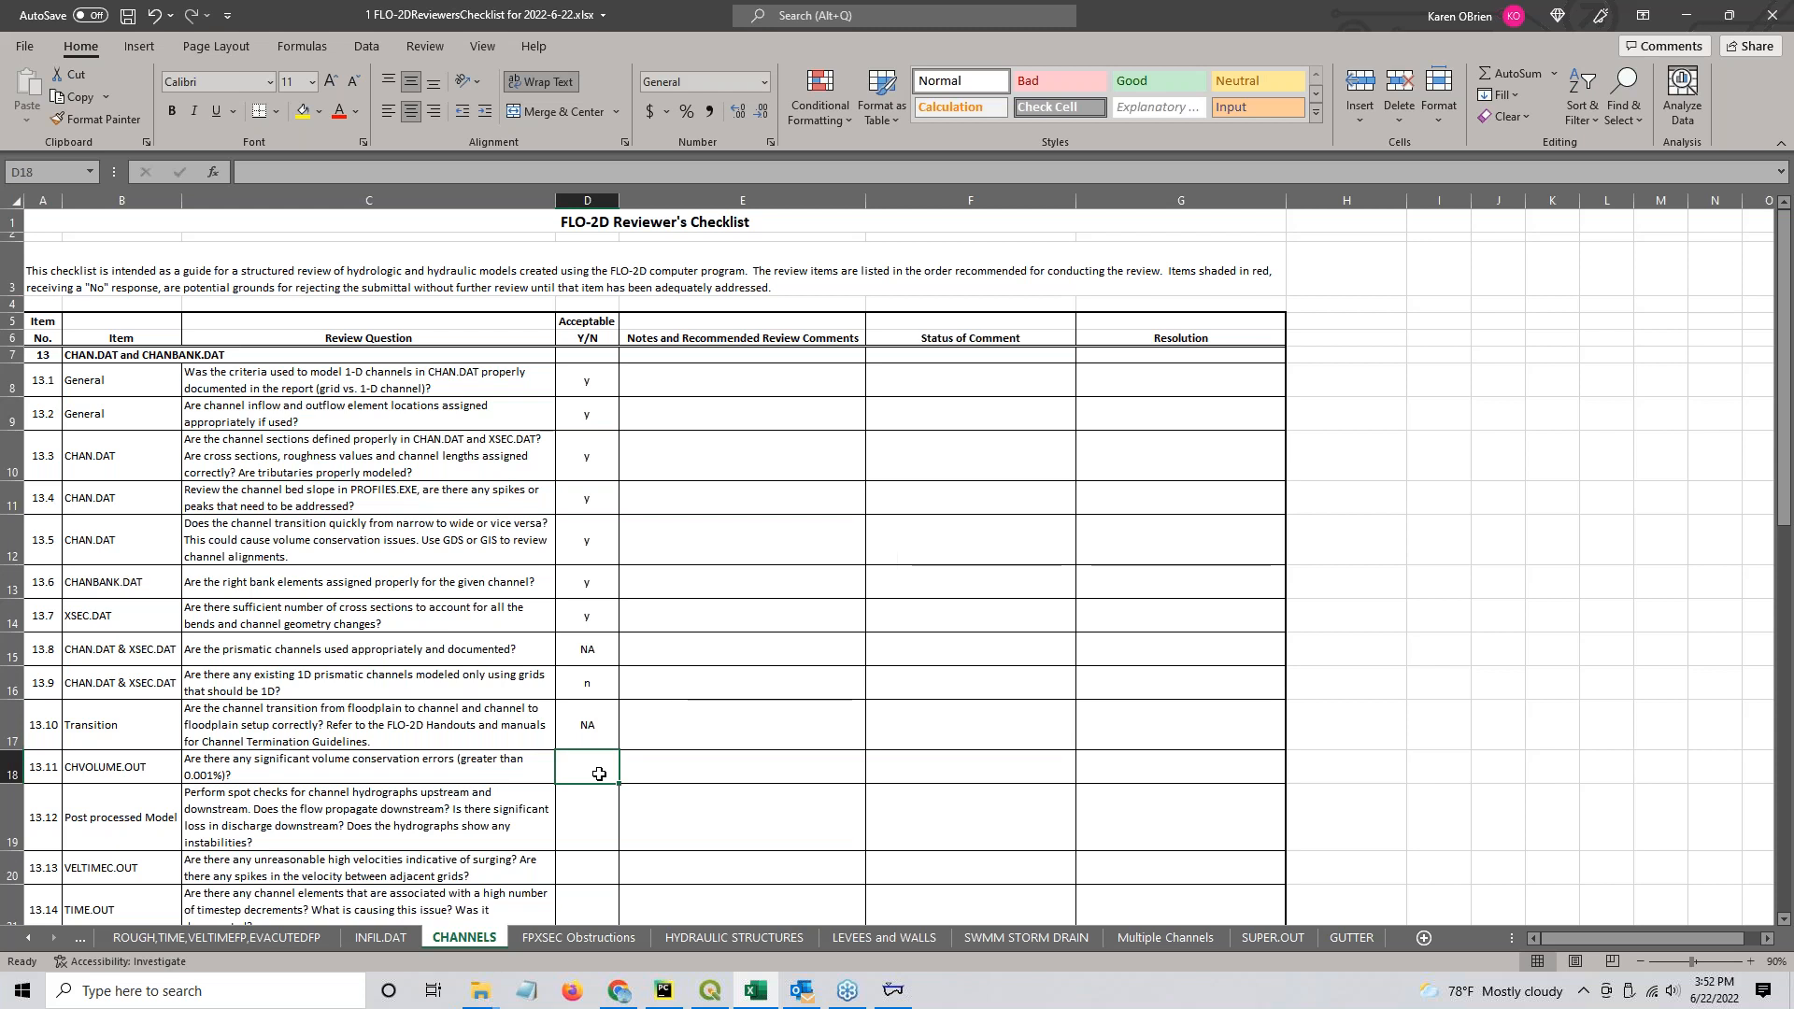
scroll(599, 774, "down", 4)
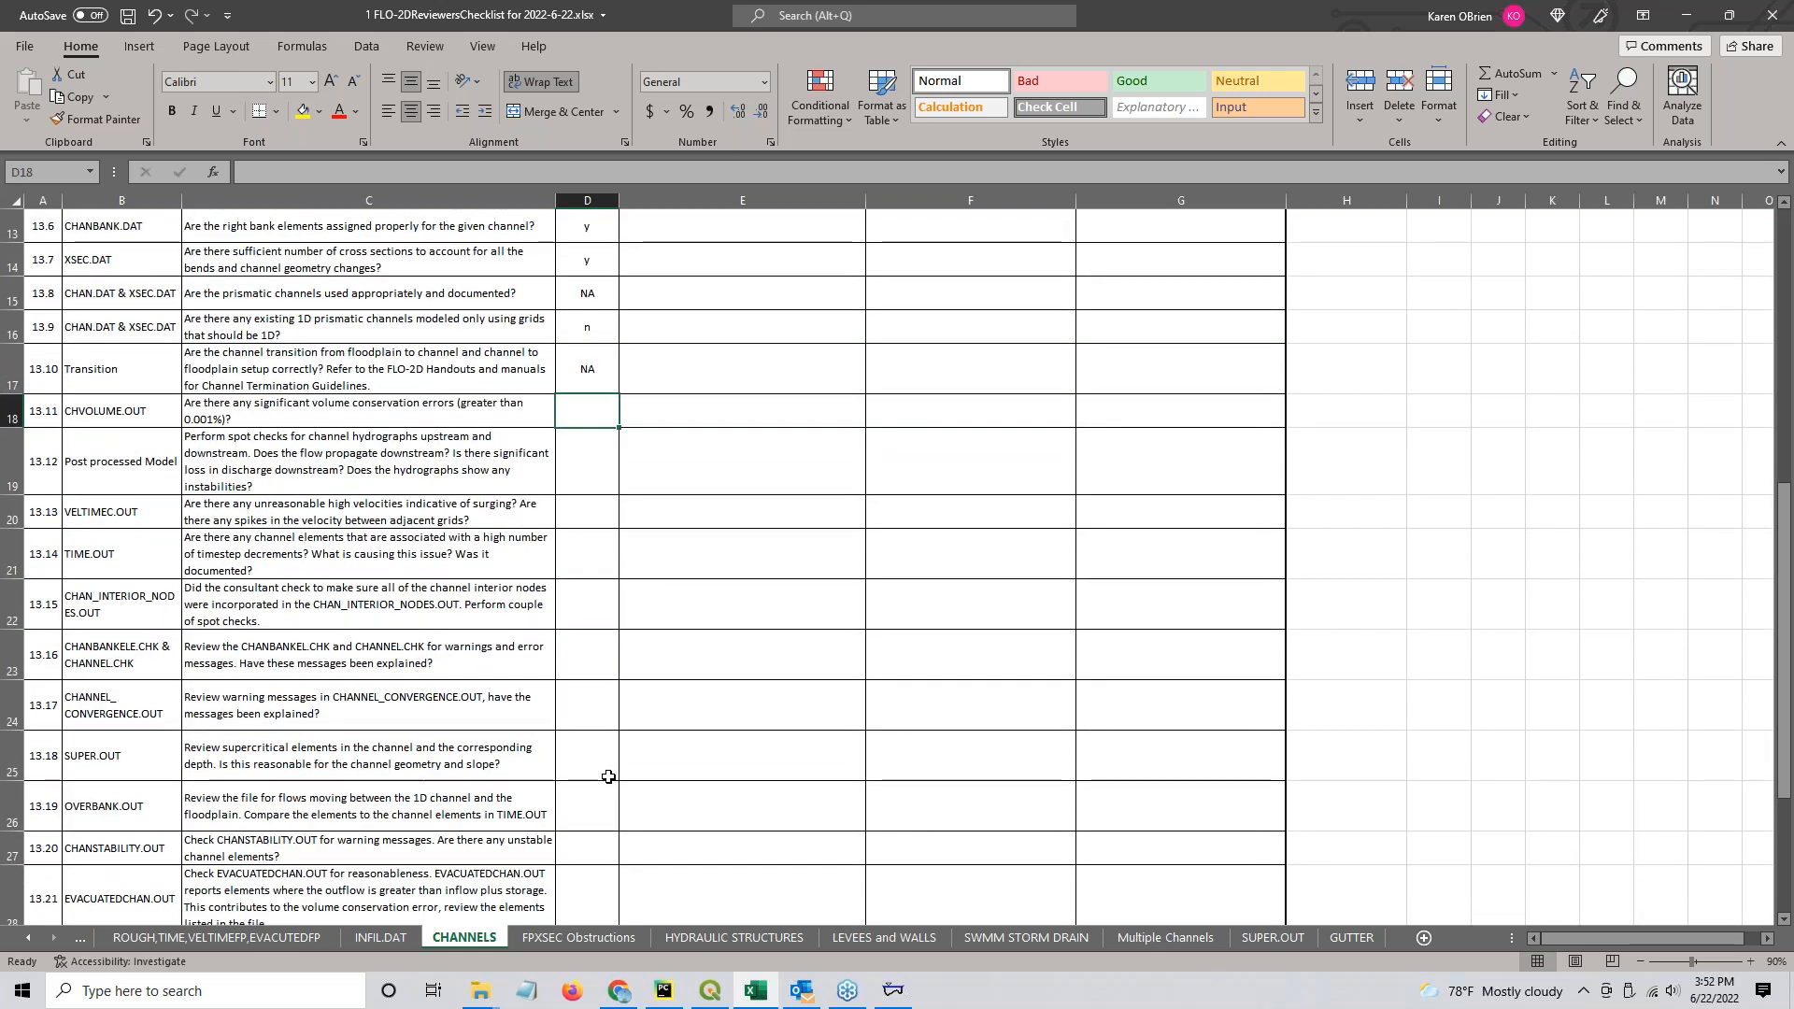
left_click(483, 993)
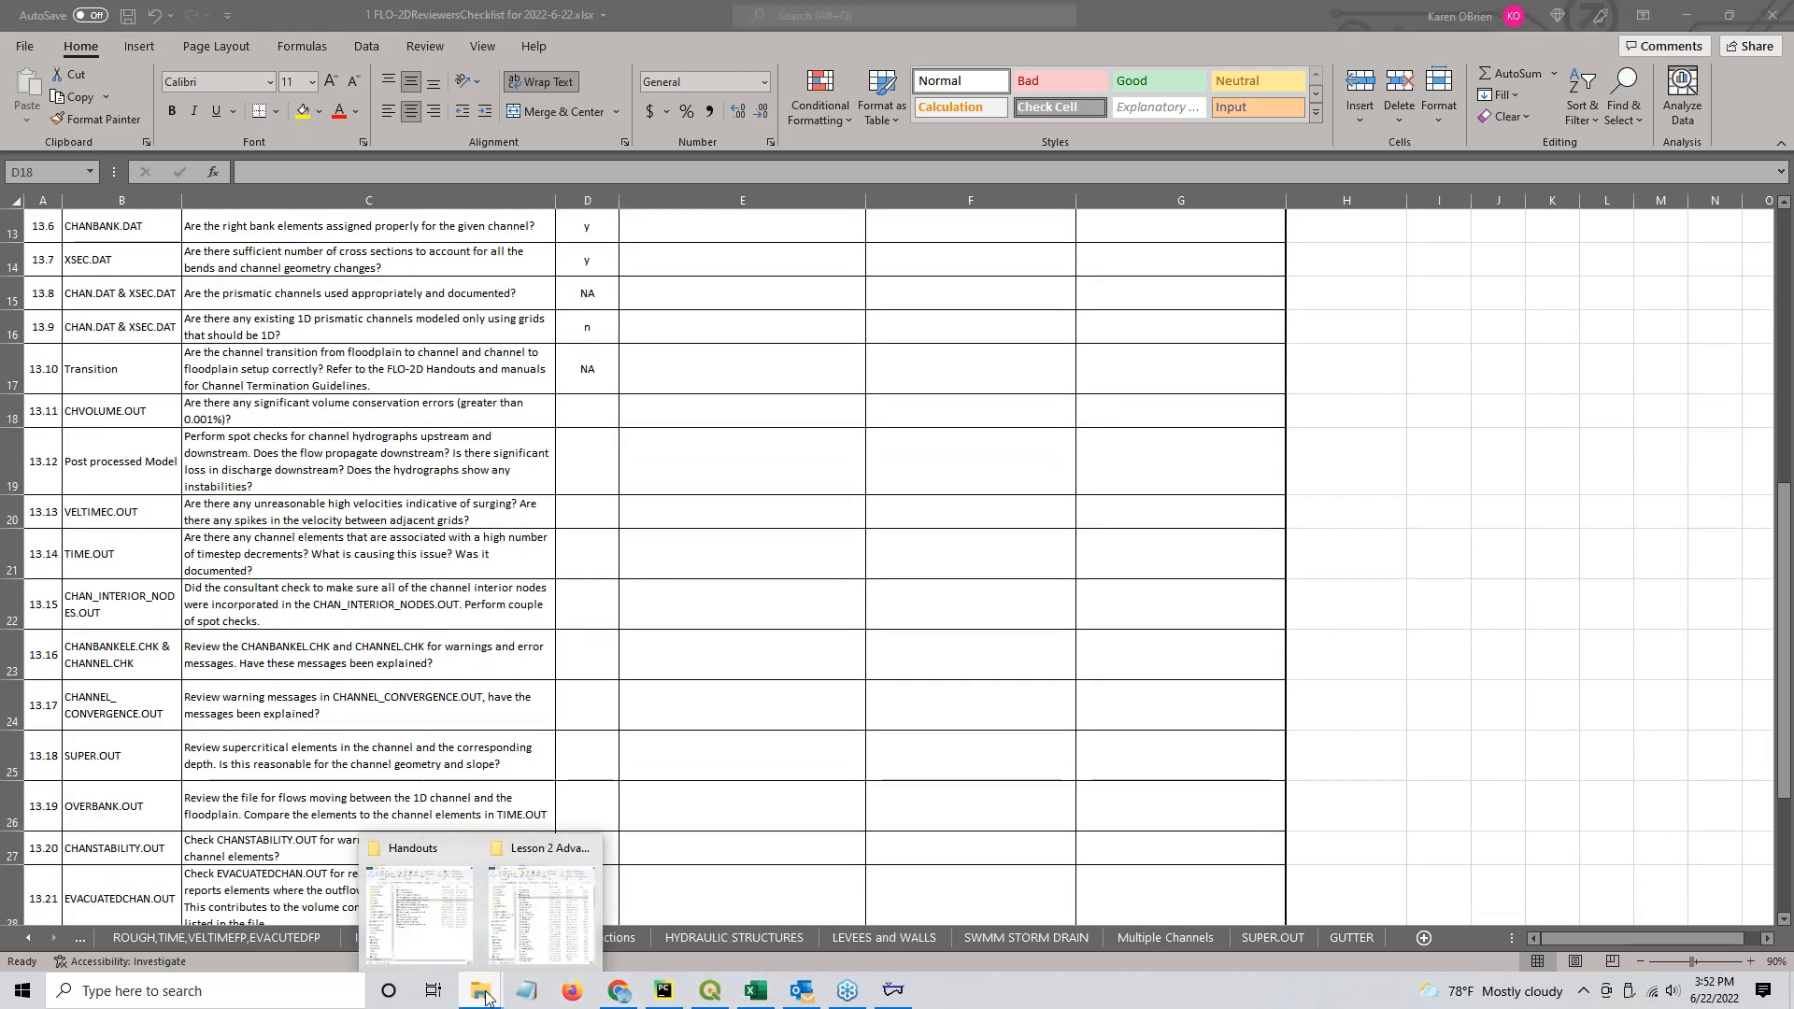
left_click(592, 912)
left_click(659, 587)
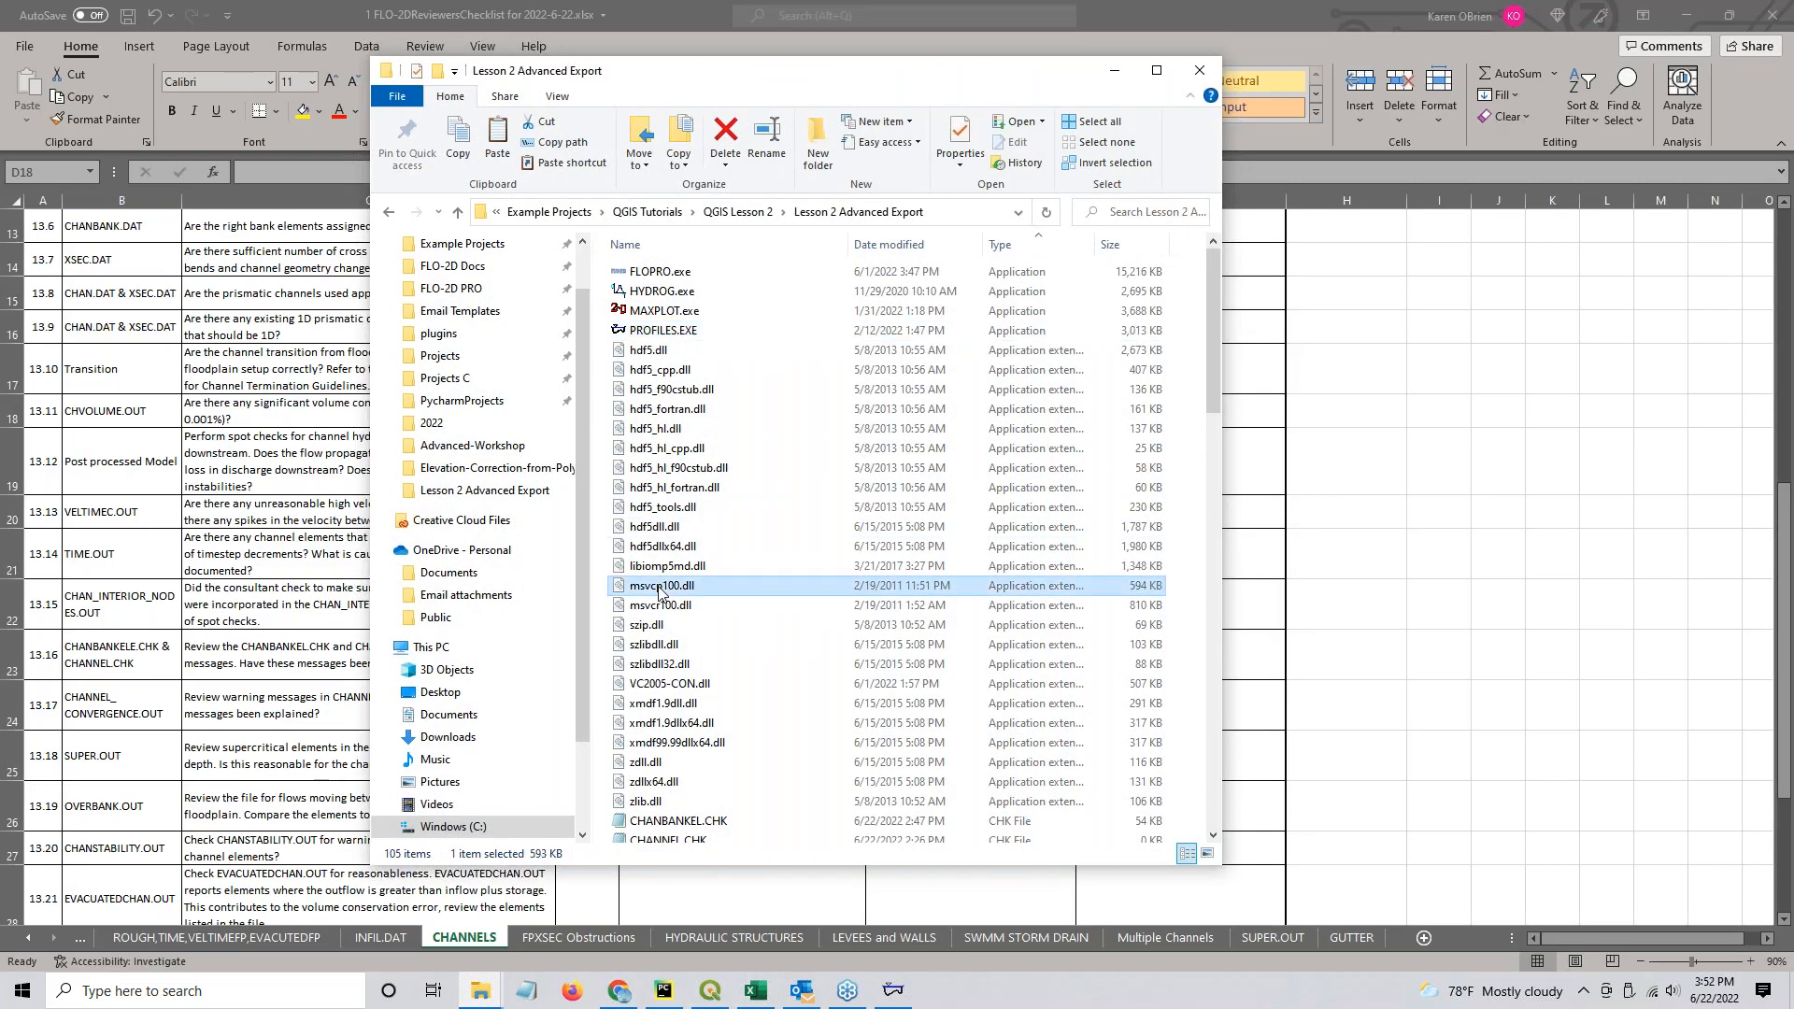
key("c")
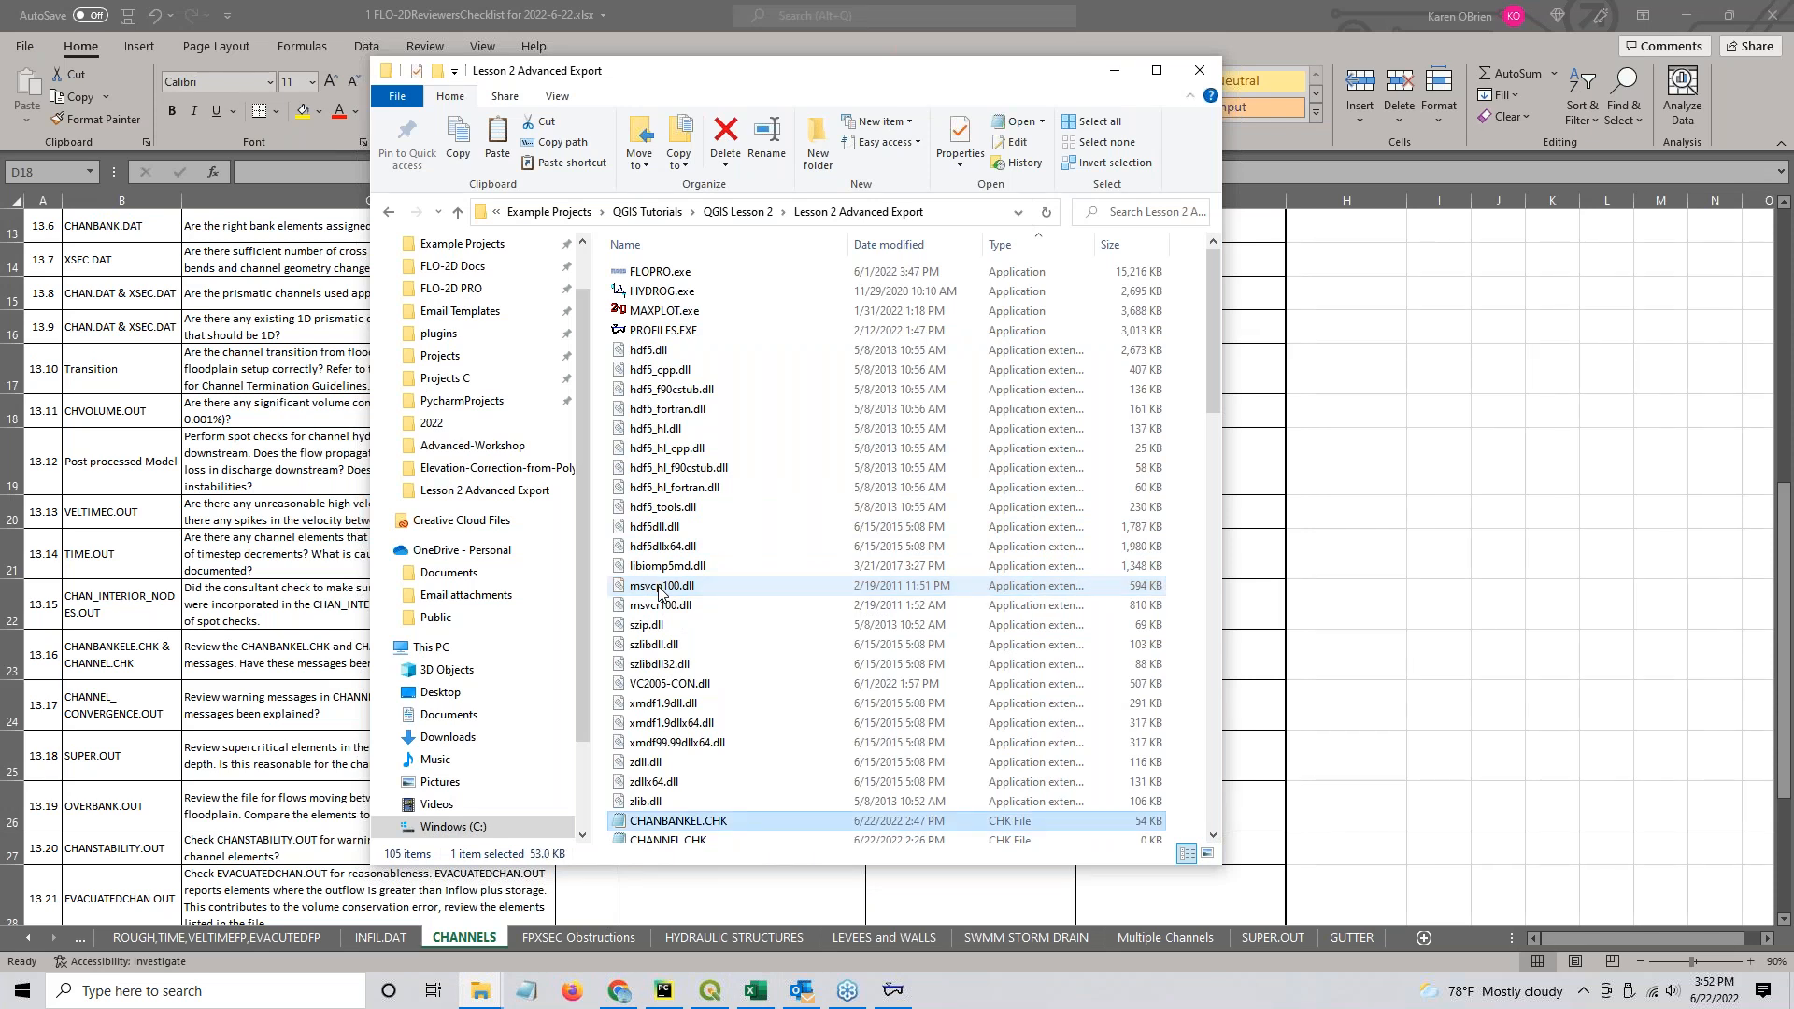
key("c")
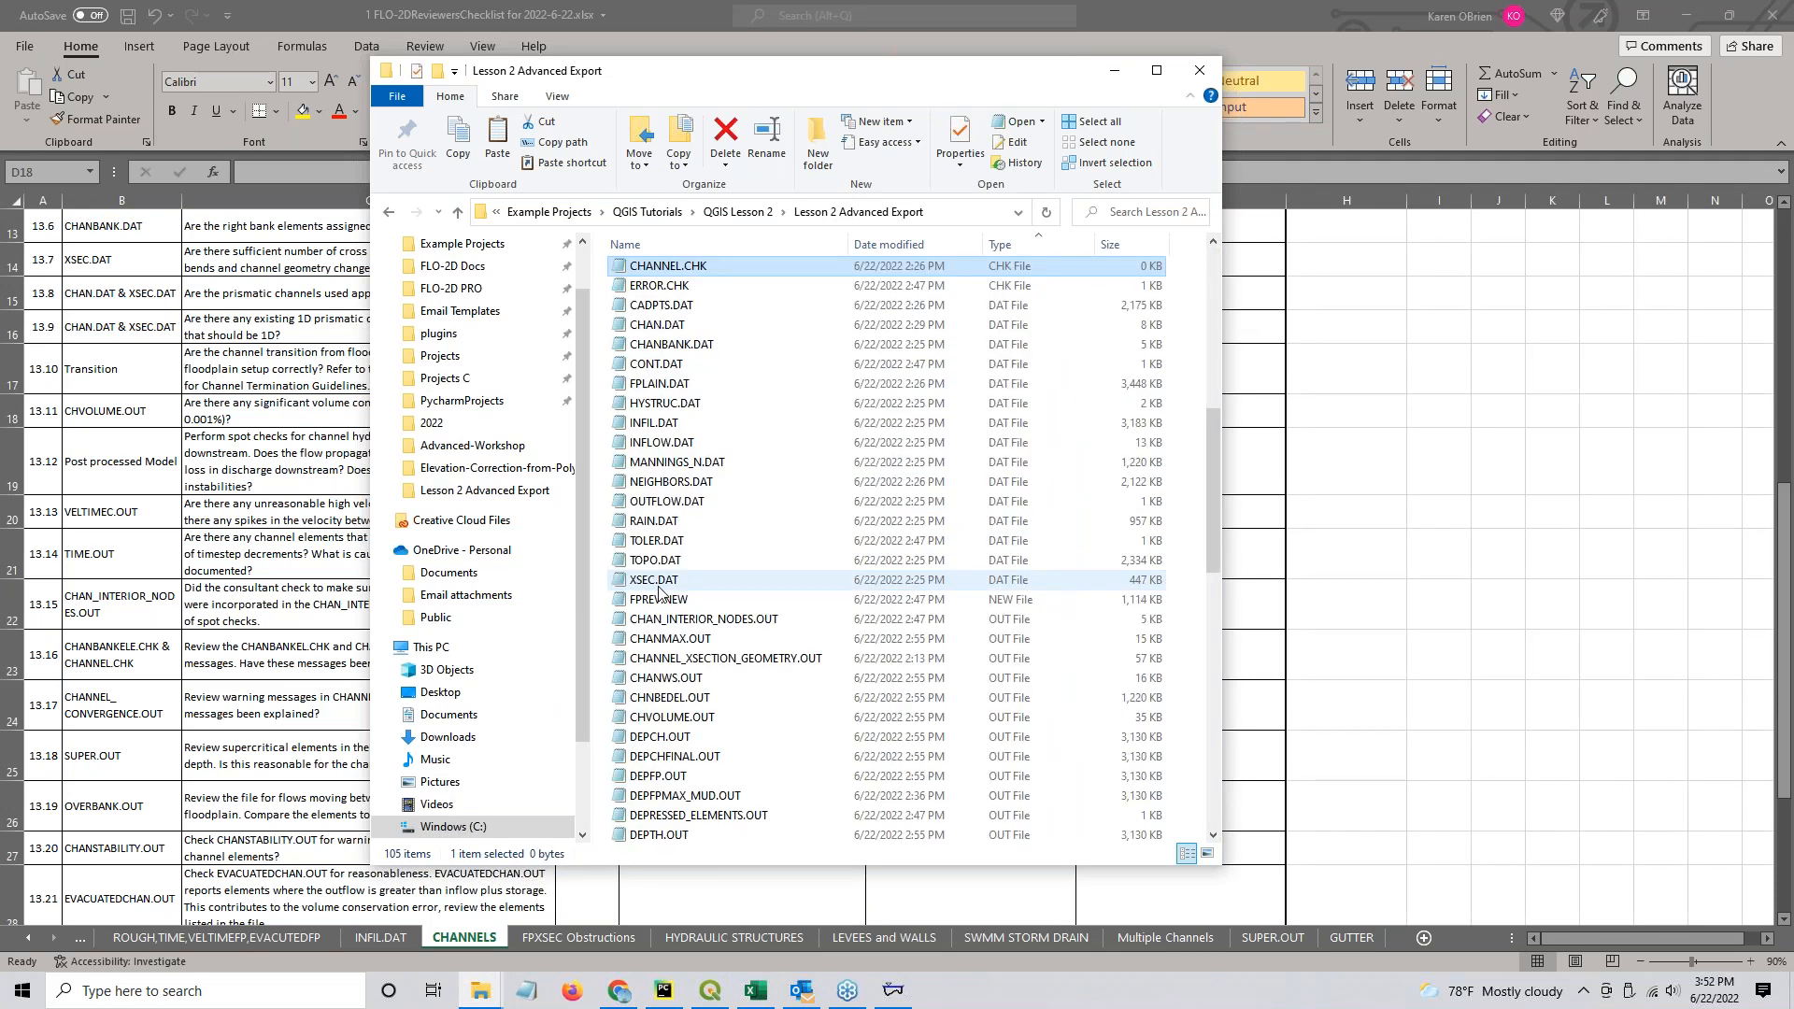
double_click(671, 717)
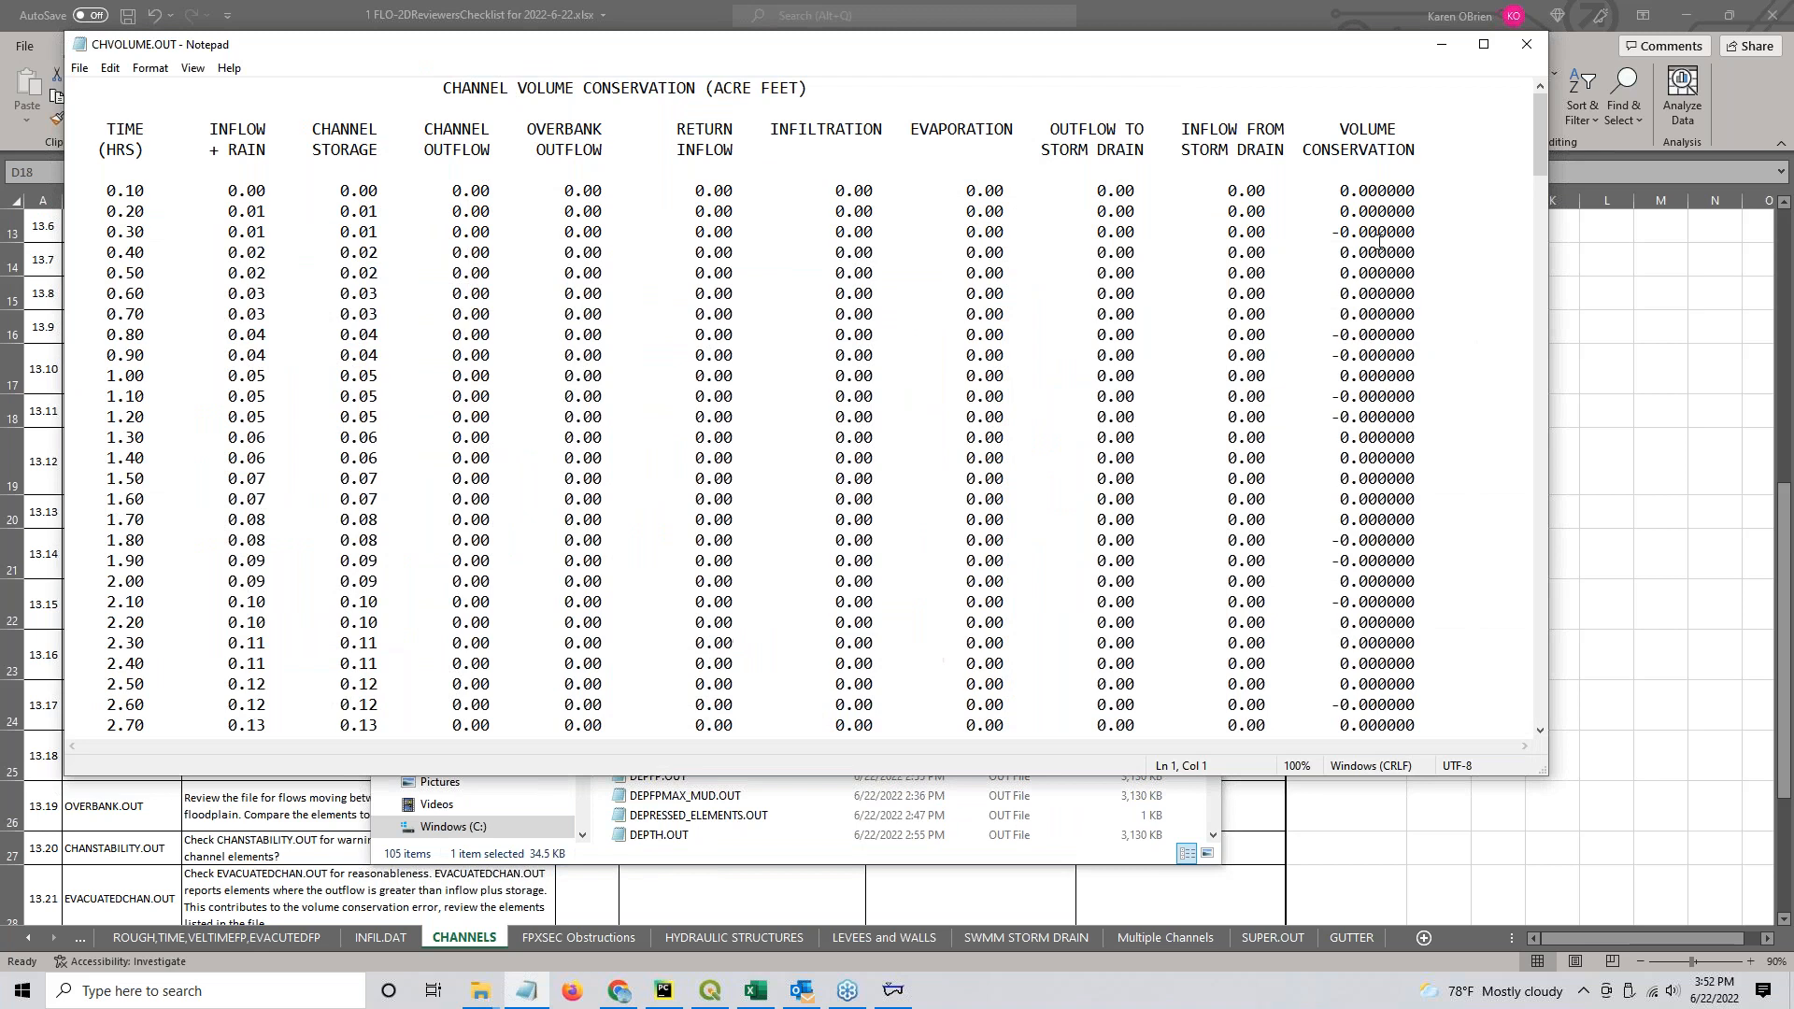
Review the volume conservation column through the final 24.00-hour row of CHVOLUME.OUT, then close the file.
left_click_drag(1536, 154, 1427, 765)
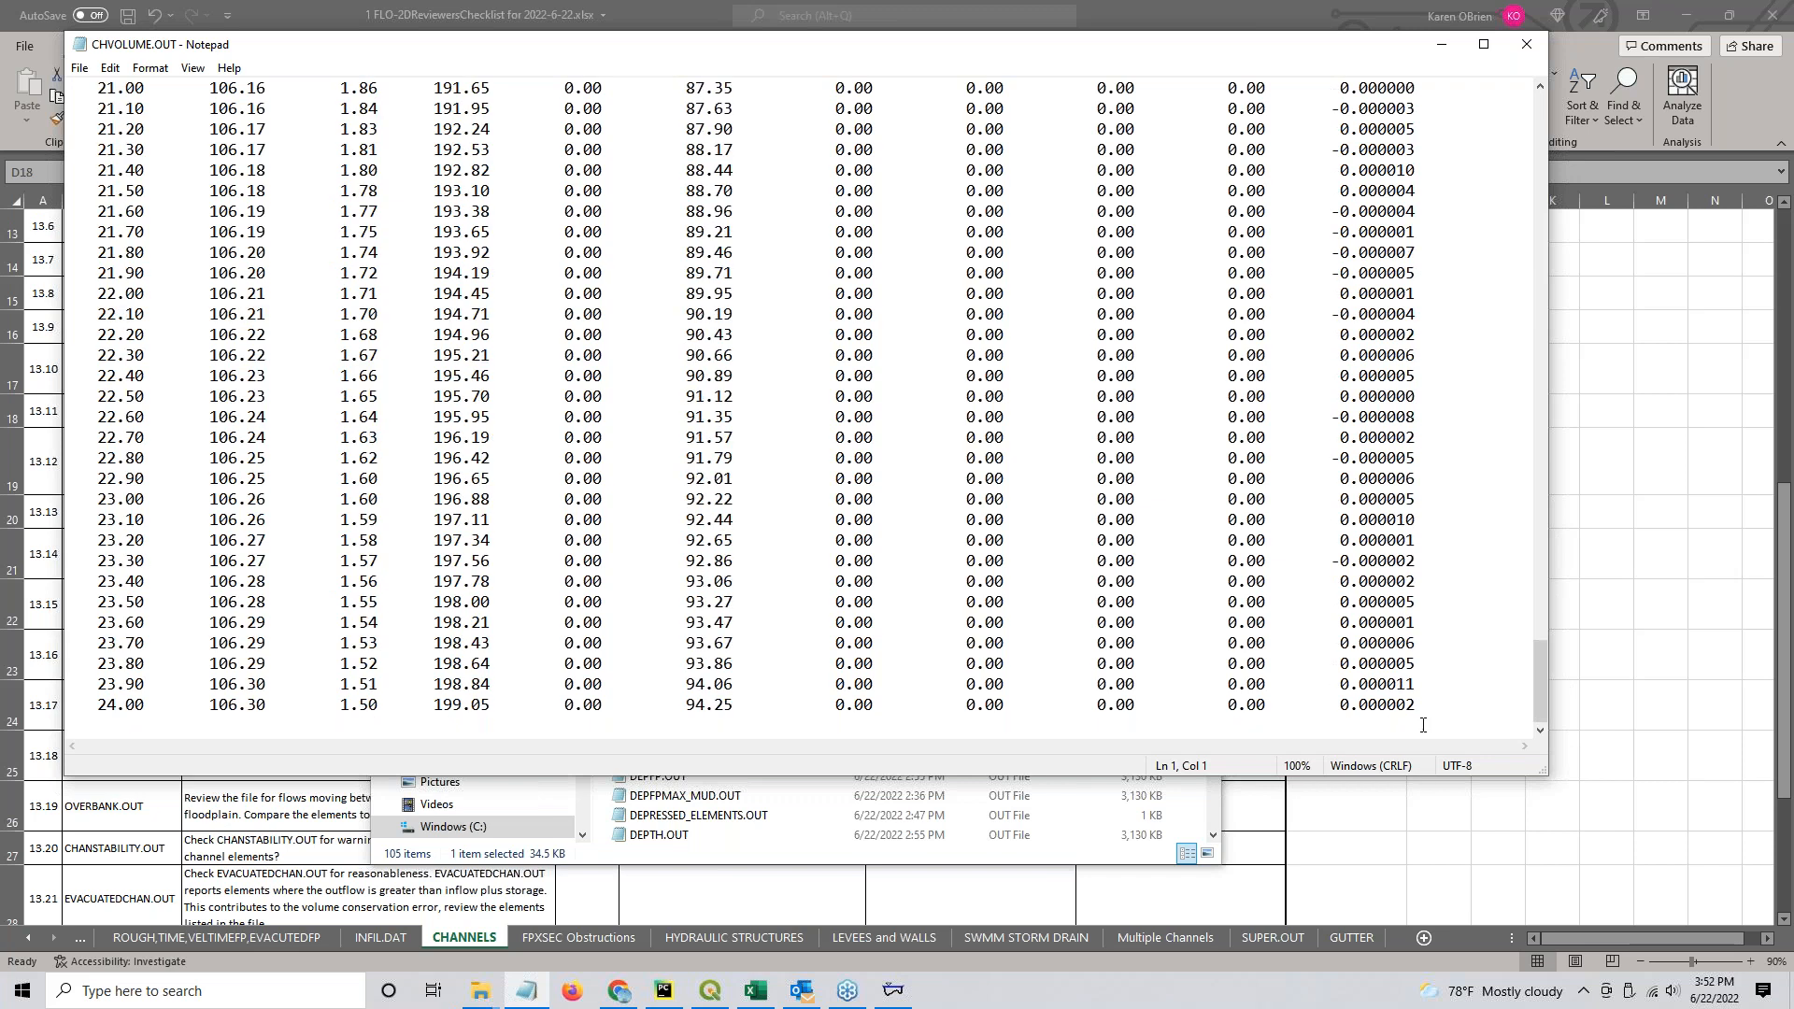
left_click(1379, 705)
left_click_drag(1540, 709, 1542, 262)
left_click(1526, 44)
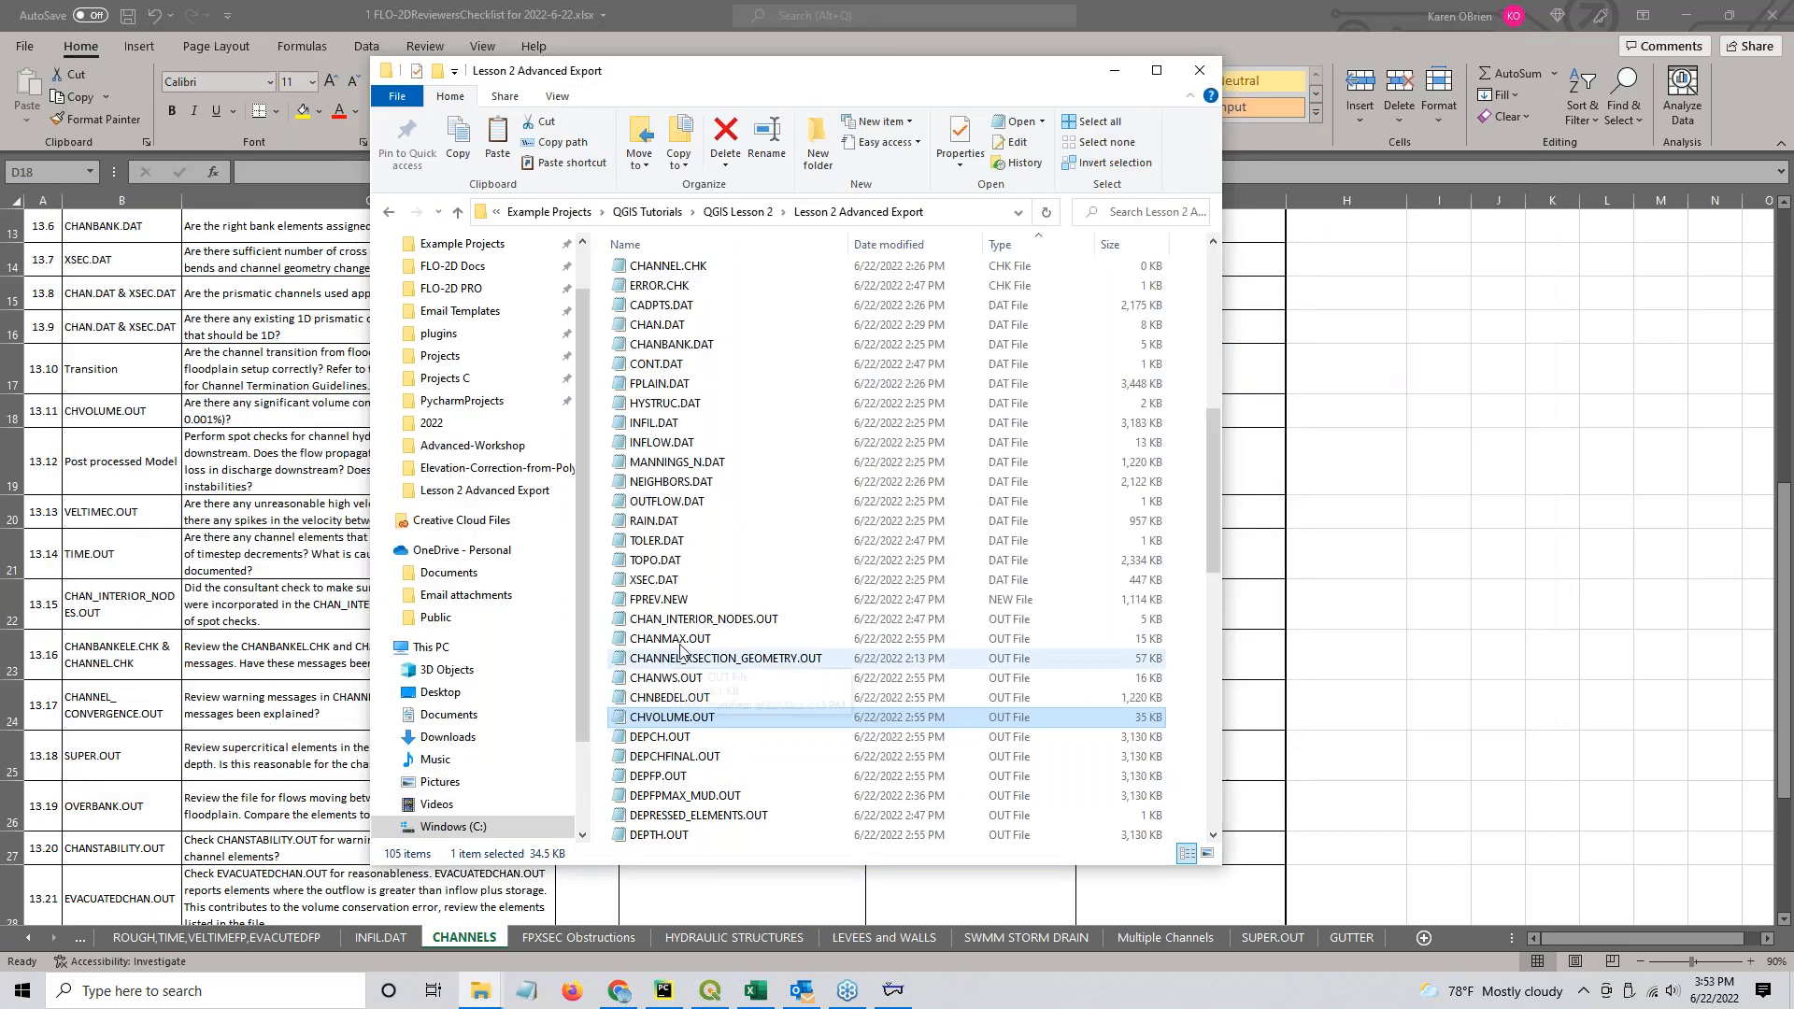
Return to the reviewer's checklist, answer ok for item 13.11 on volume conservation errors, and add the comment "no vc error".
left_click(198, 582)
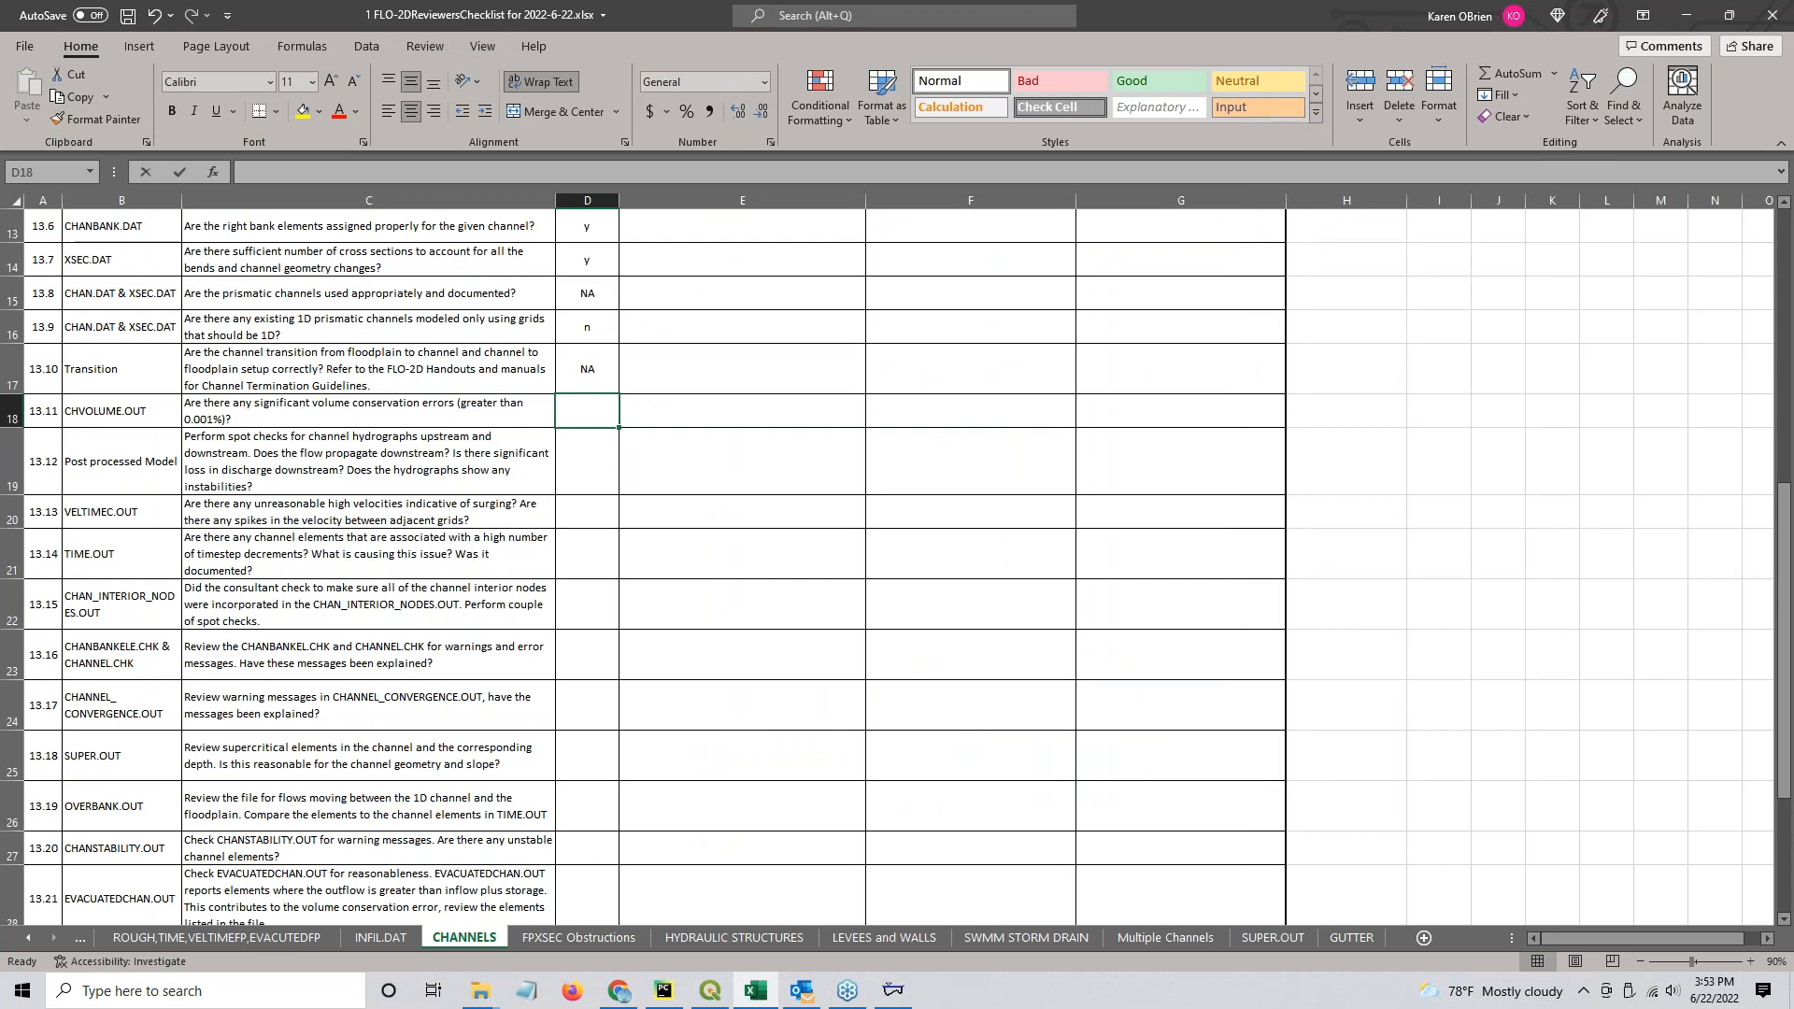
type("n")
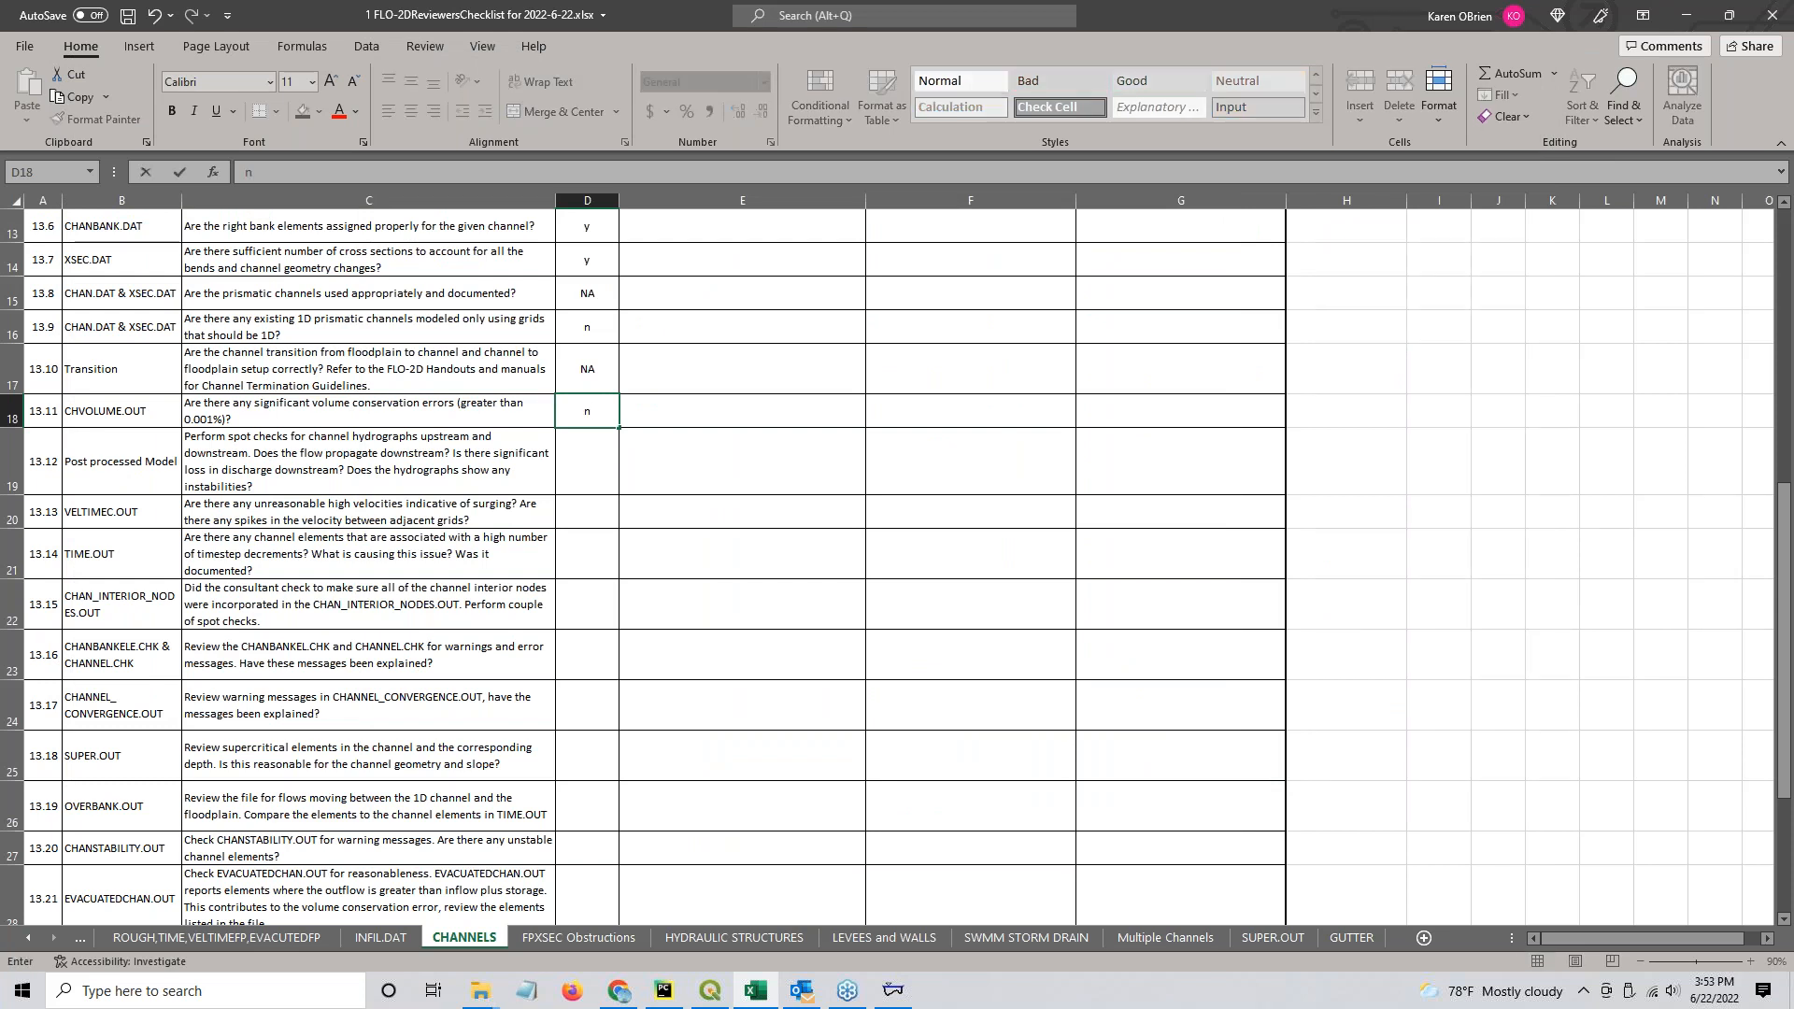
key("Tab")
type("no erro")
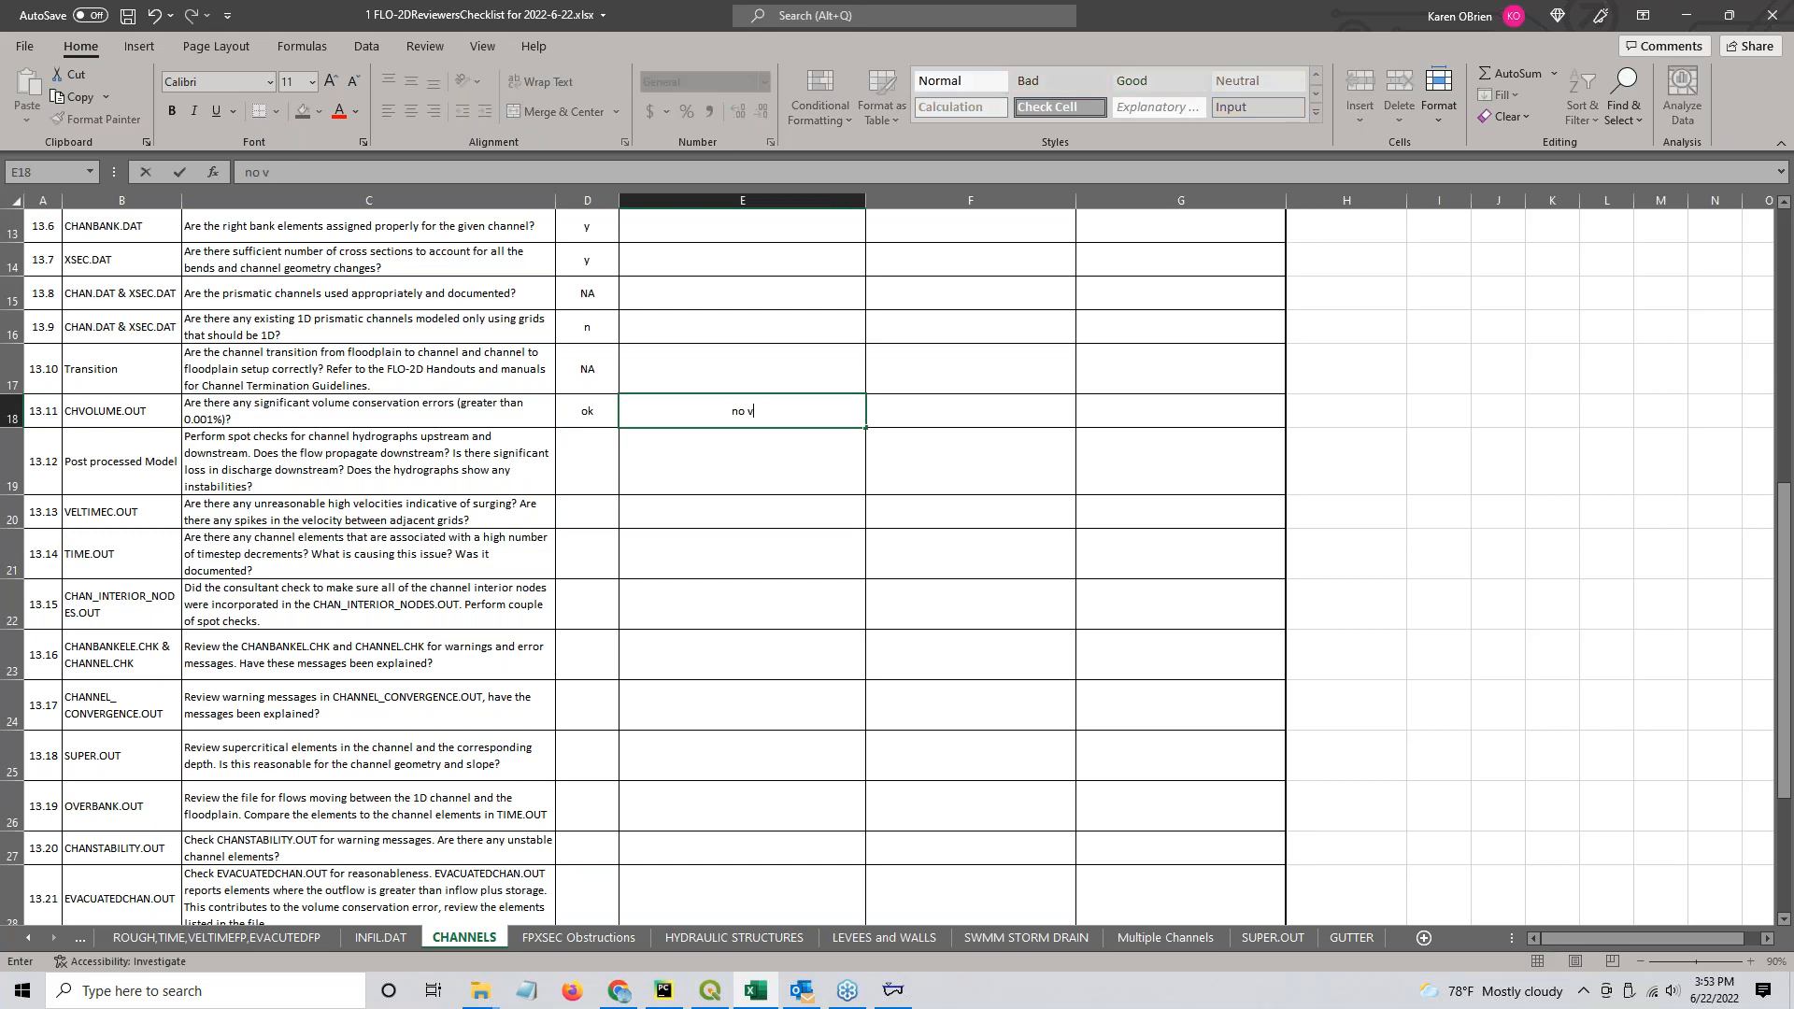
type("rror")
key("Return")
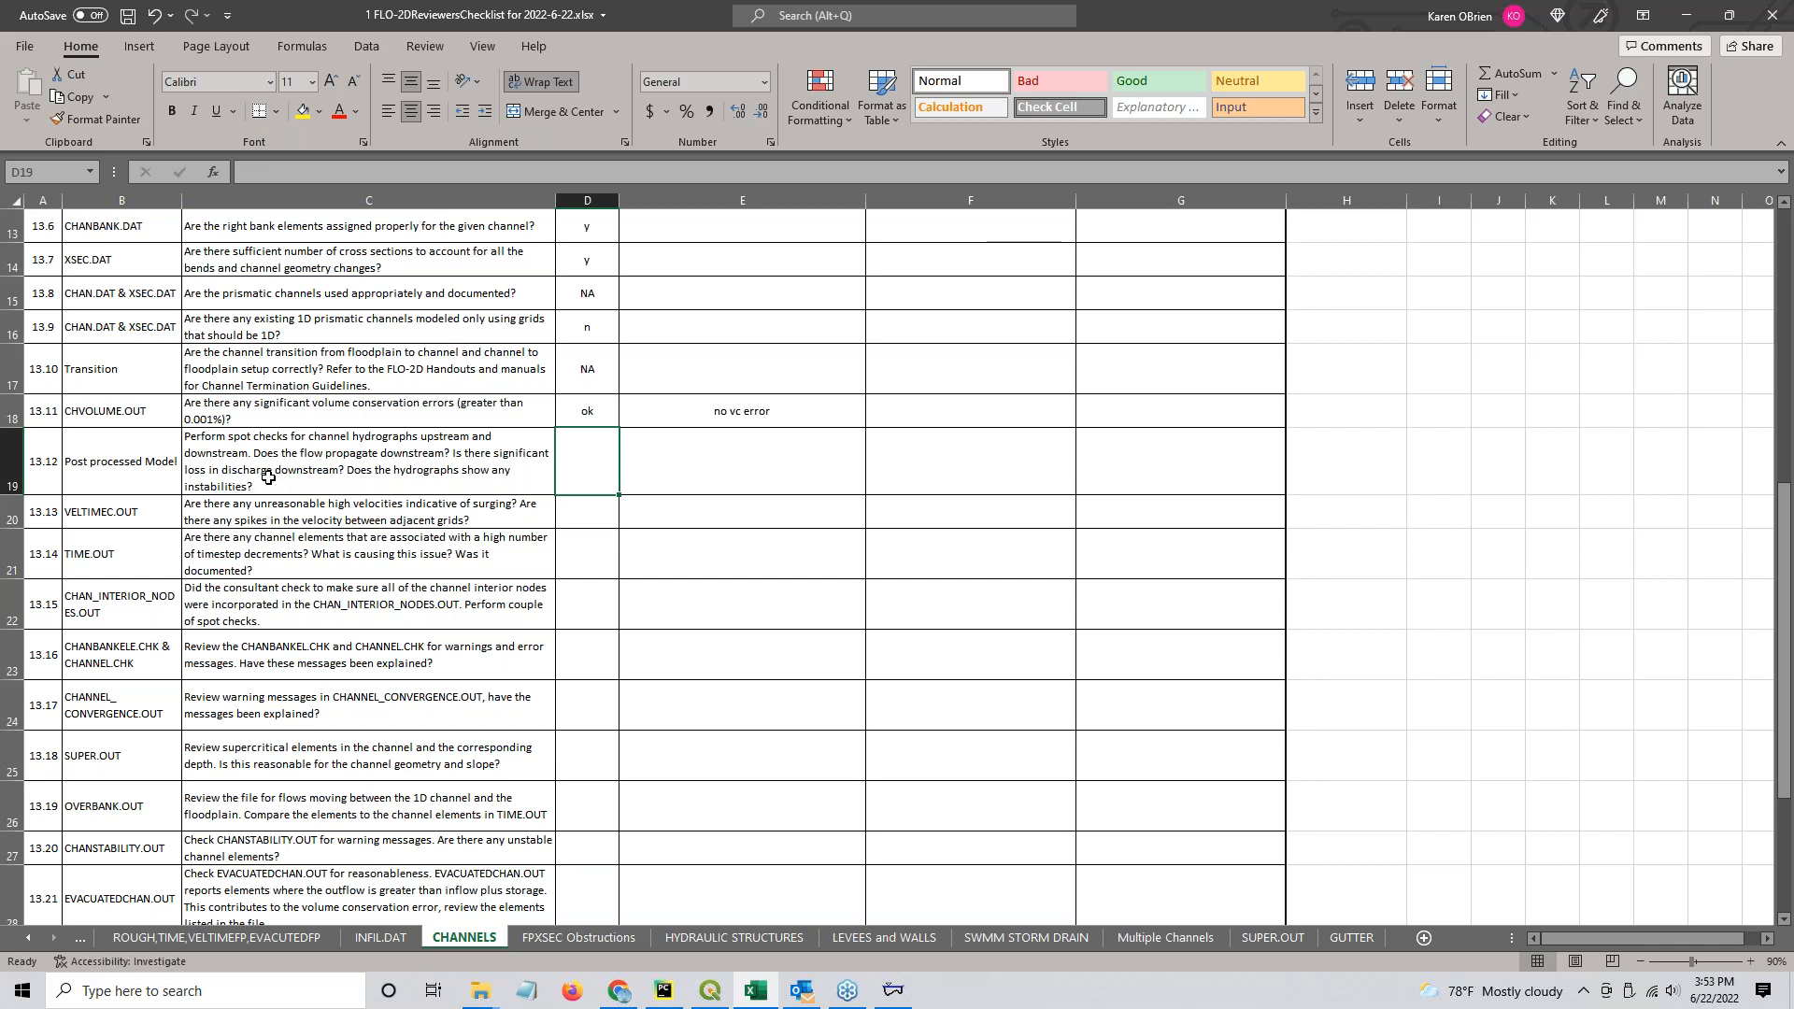
Switch to the channel bed and water surface profiles program and exit it without saving changes to the cross section data.
left_click(893, 991)
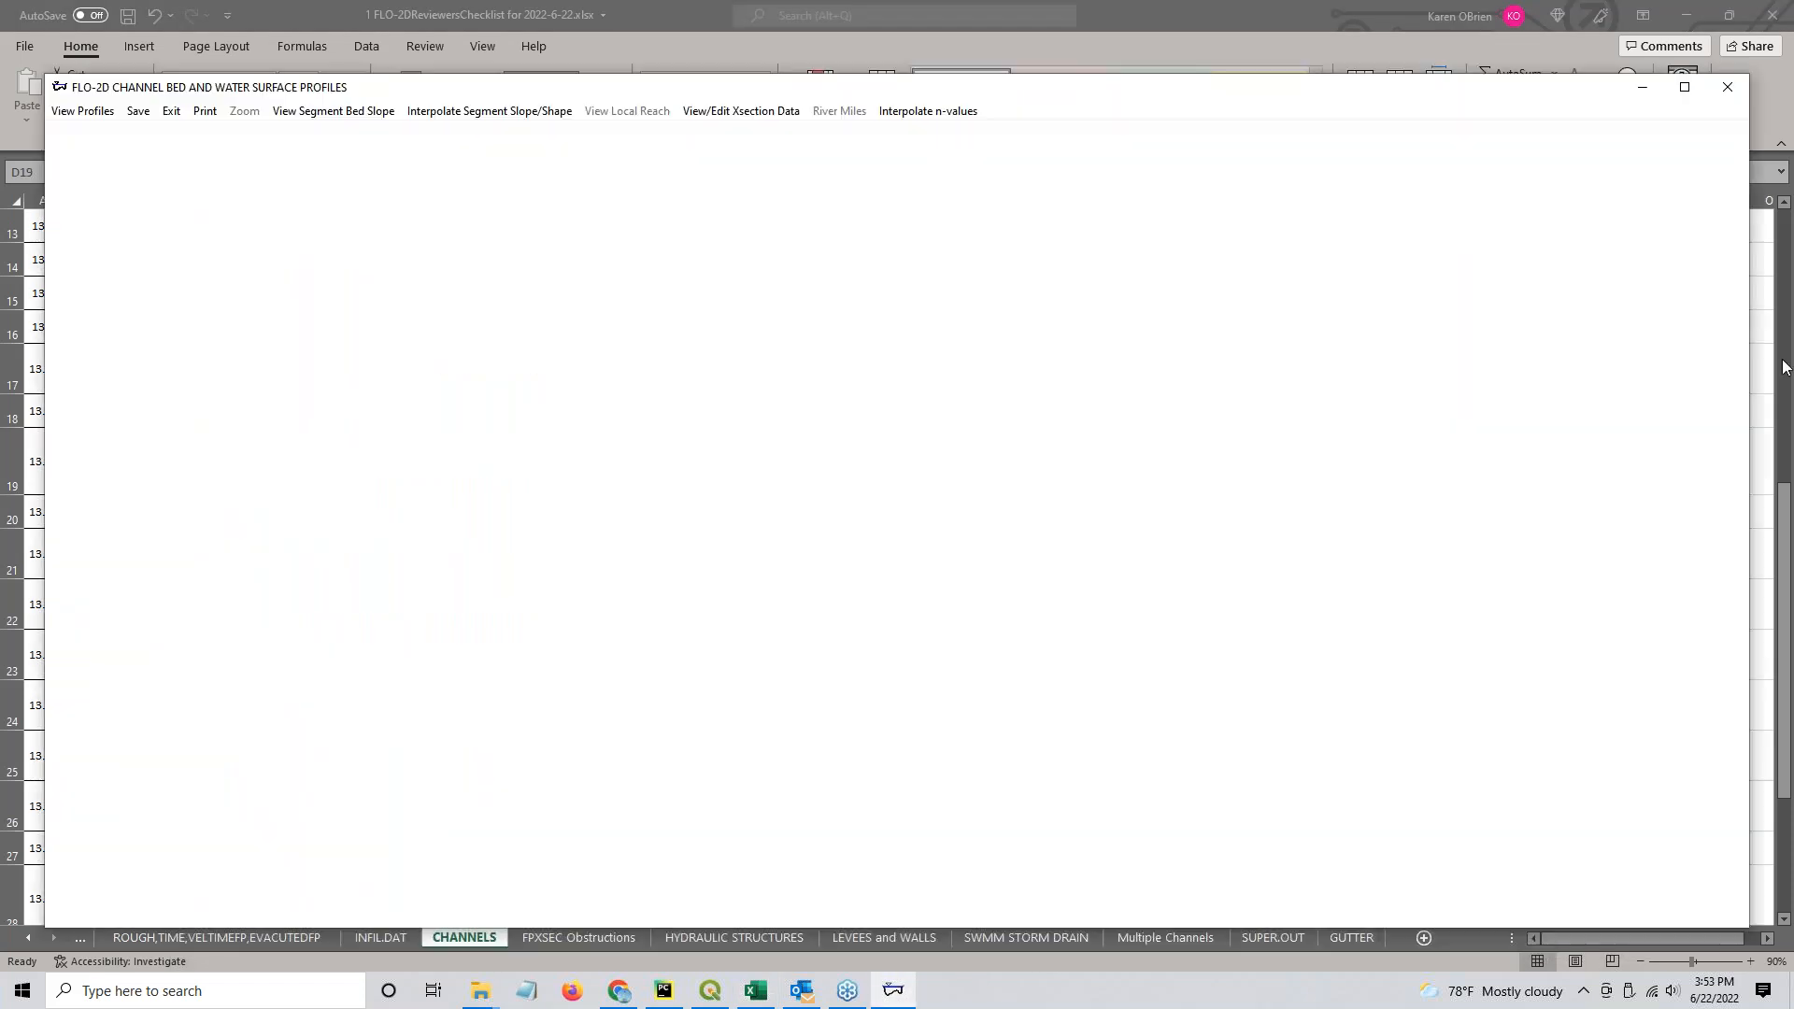
left_click(1729, 89)
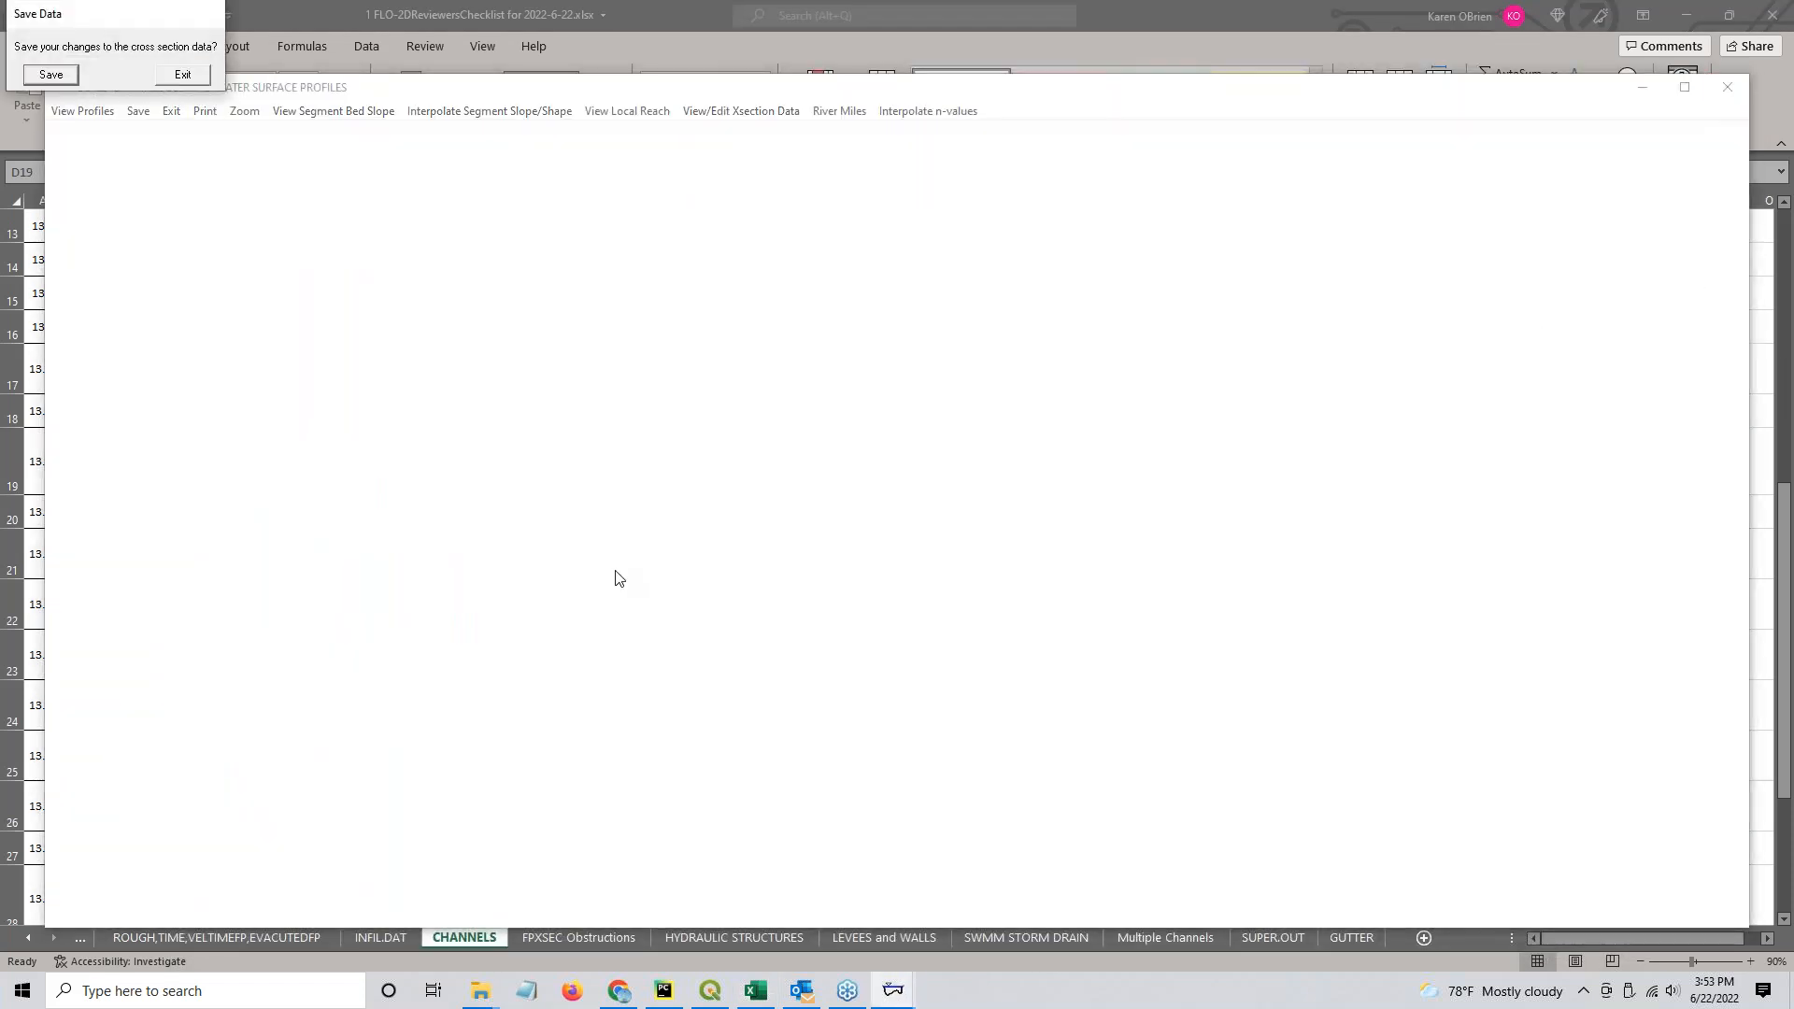
left_click(187, 75)
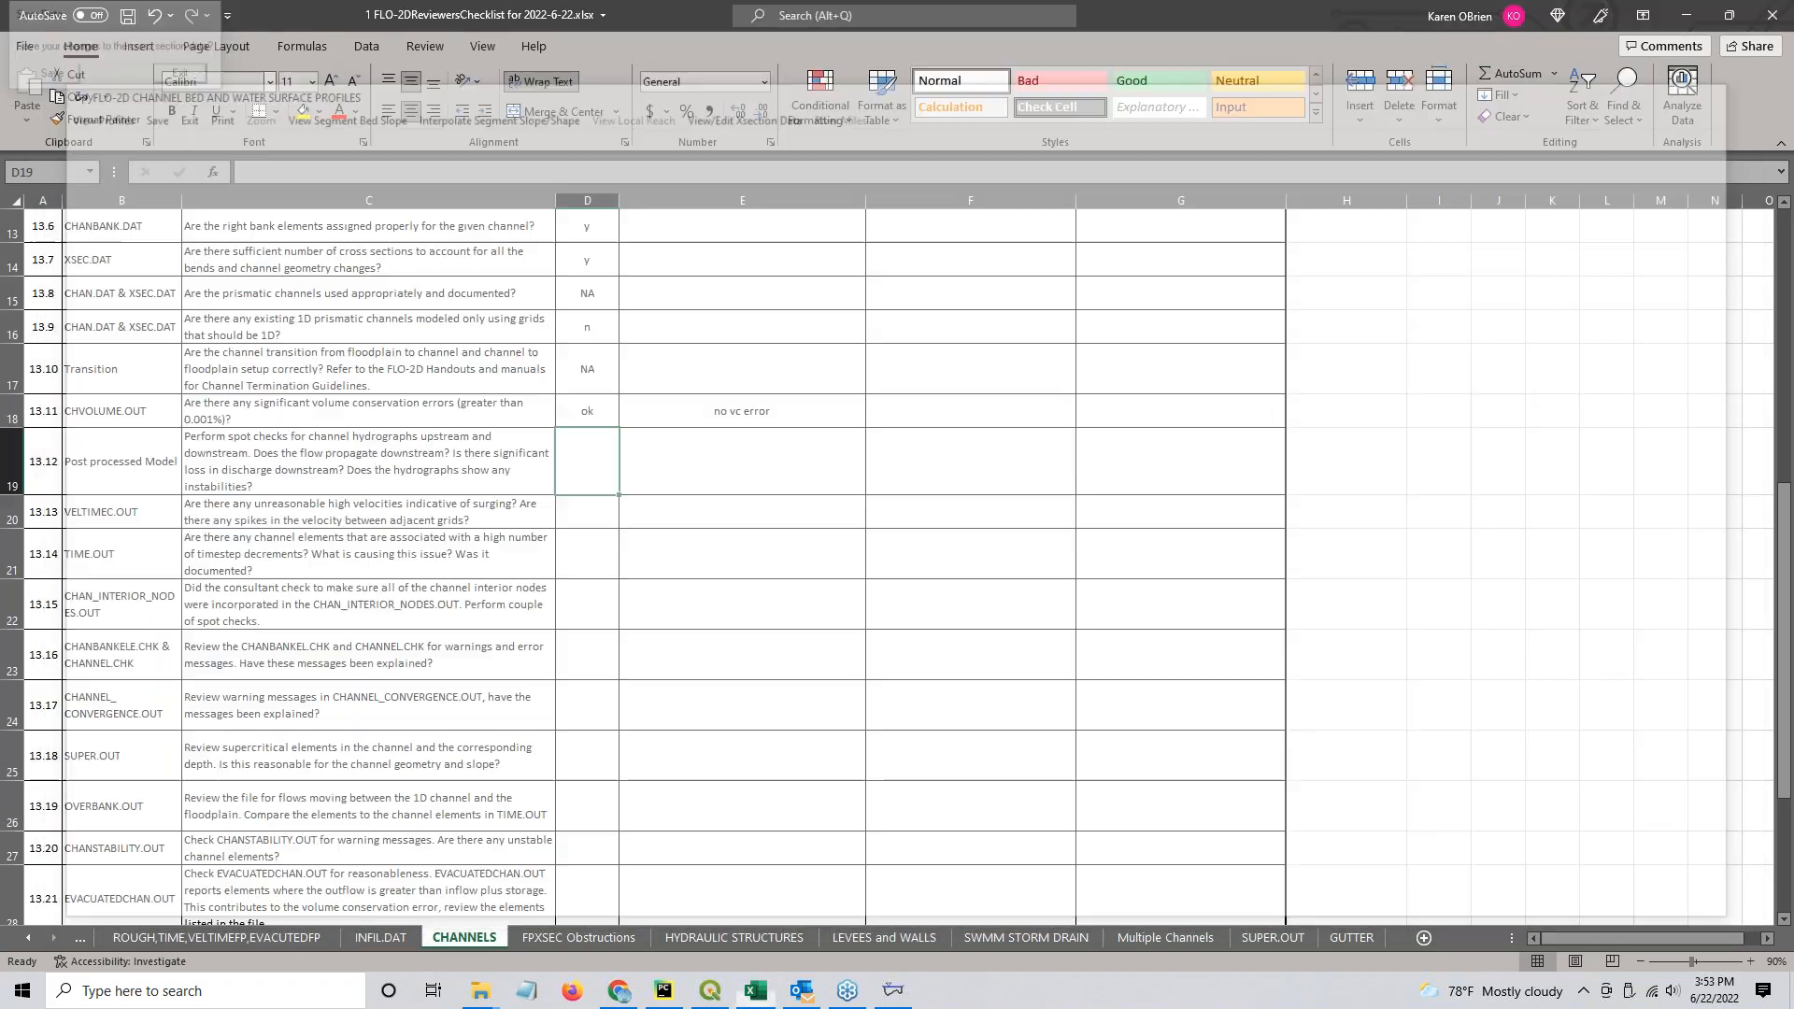
Launch HYDROG.exe from the Lesson 2 Advanced Export folder in File Explorer.
left_click(481, 991)
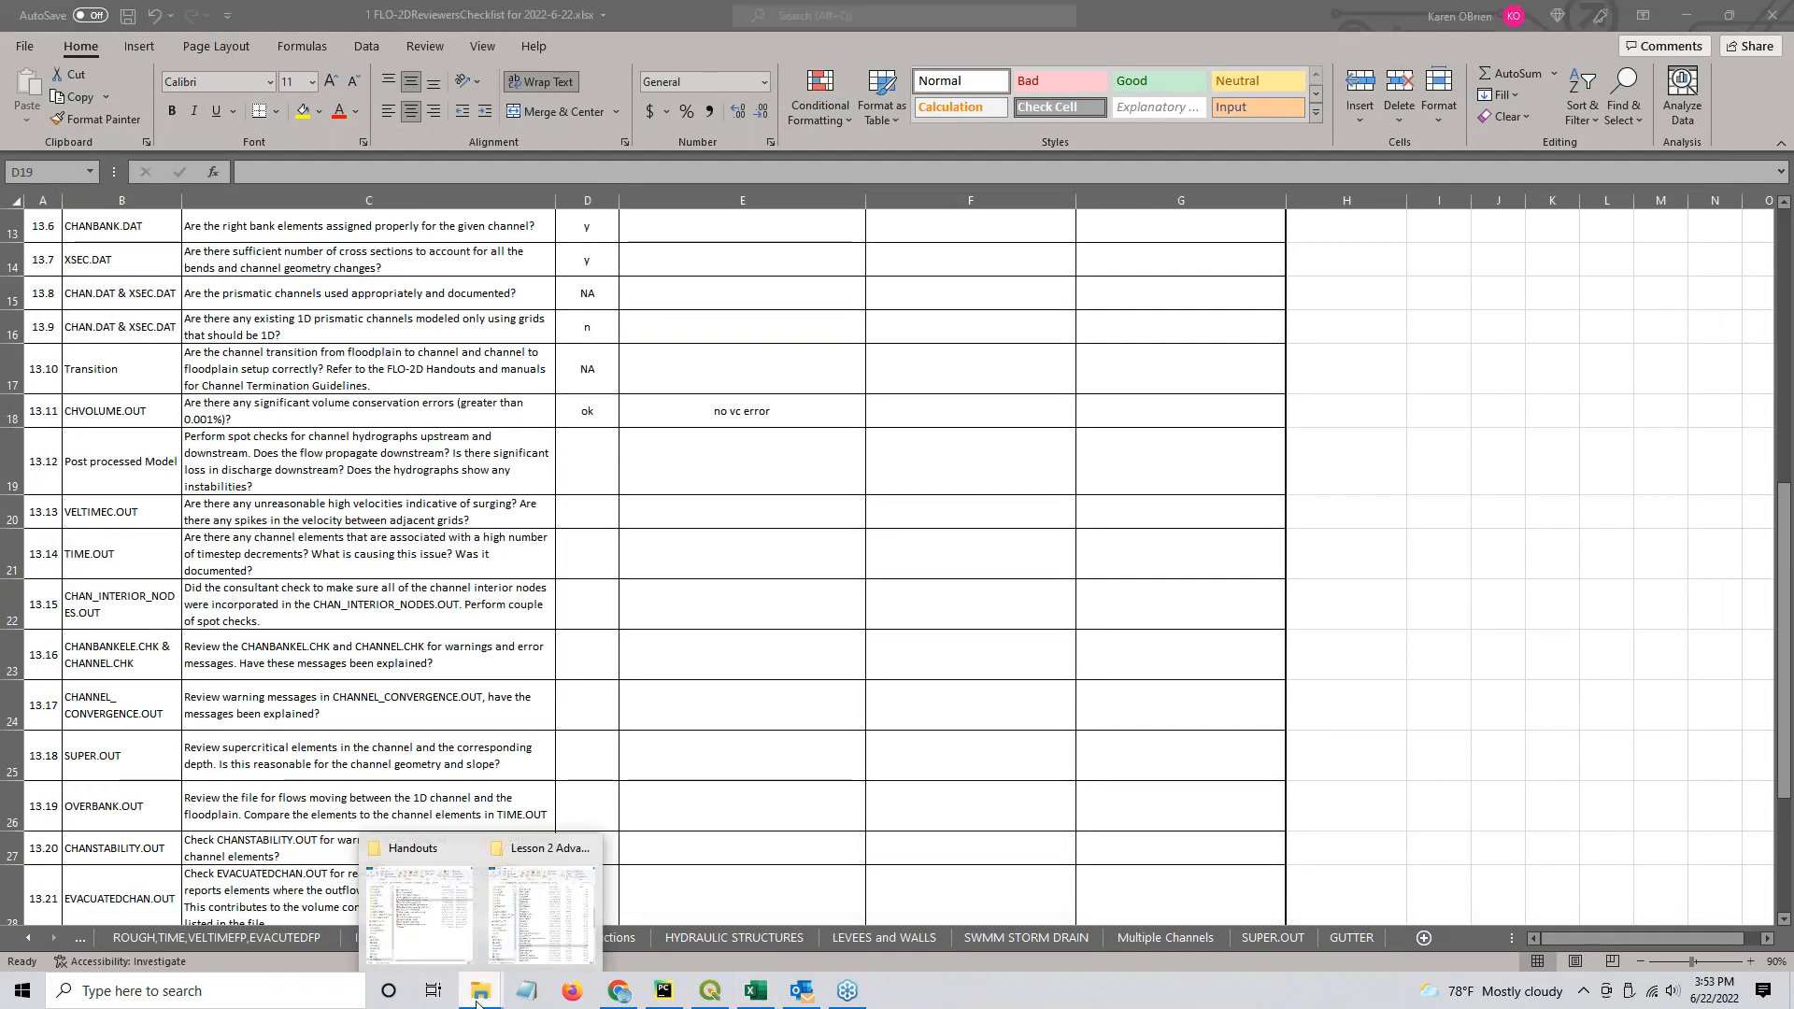
left_click(575, 958)
scroll(649, 401, "up", 1)
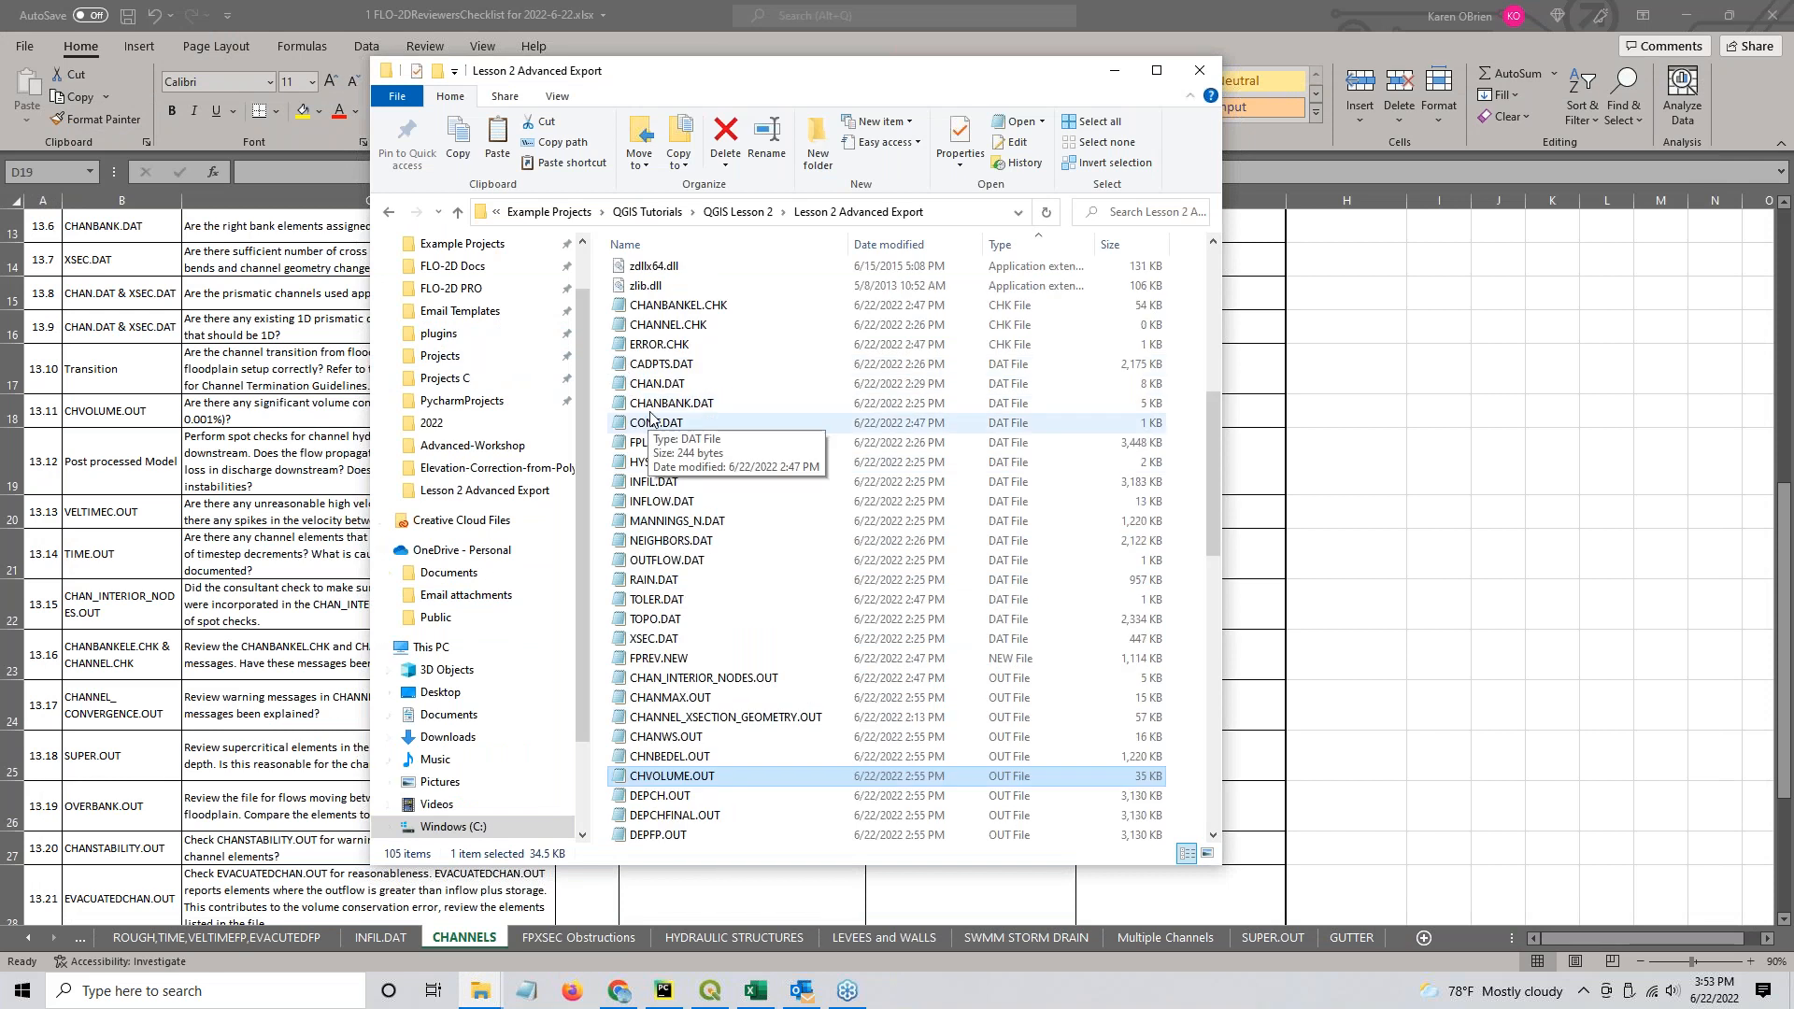
scroll(645, 291, "up", 9)
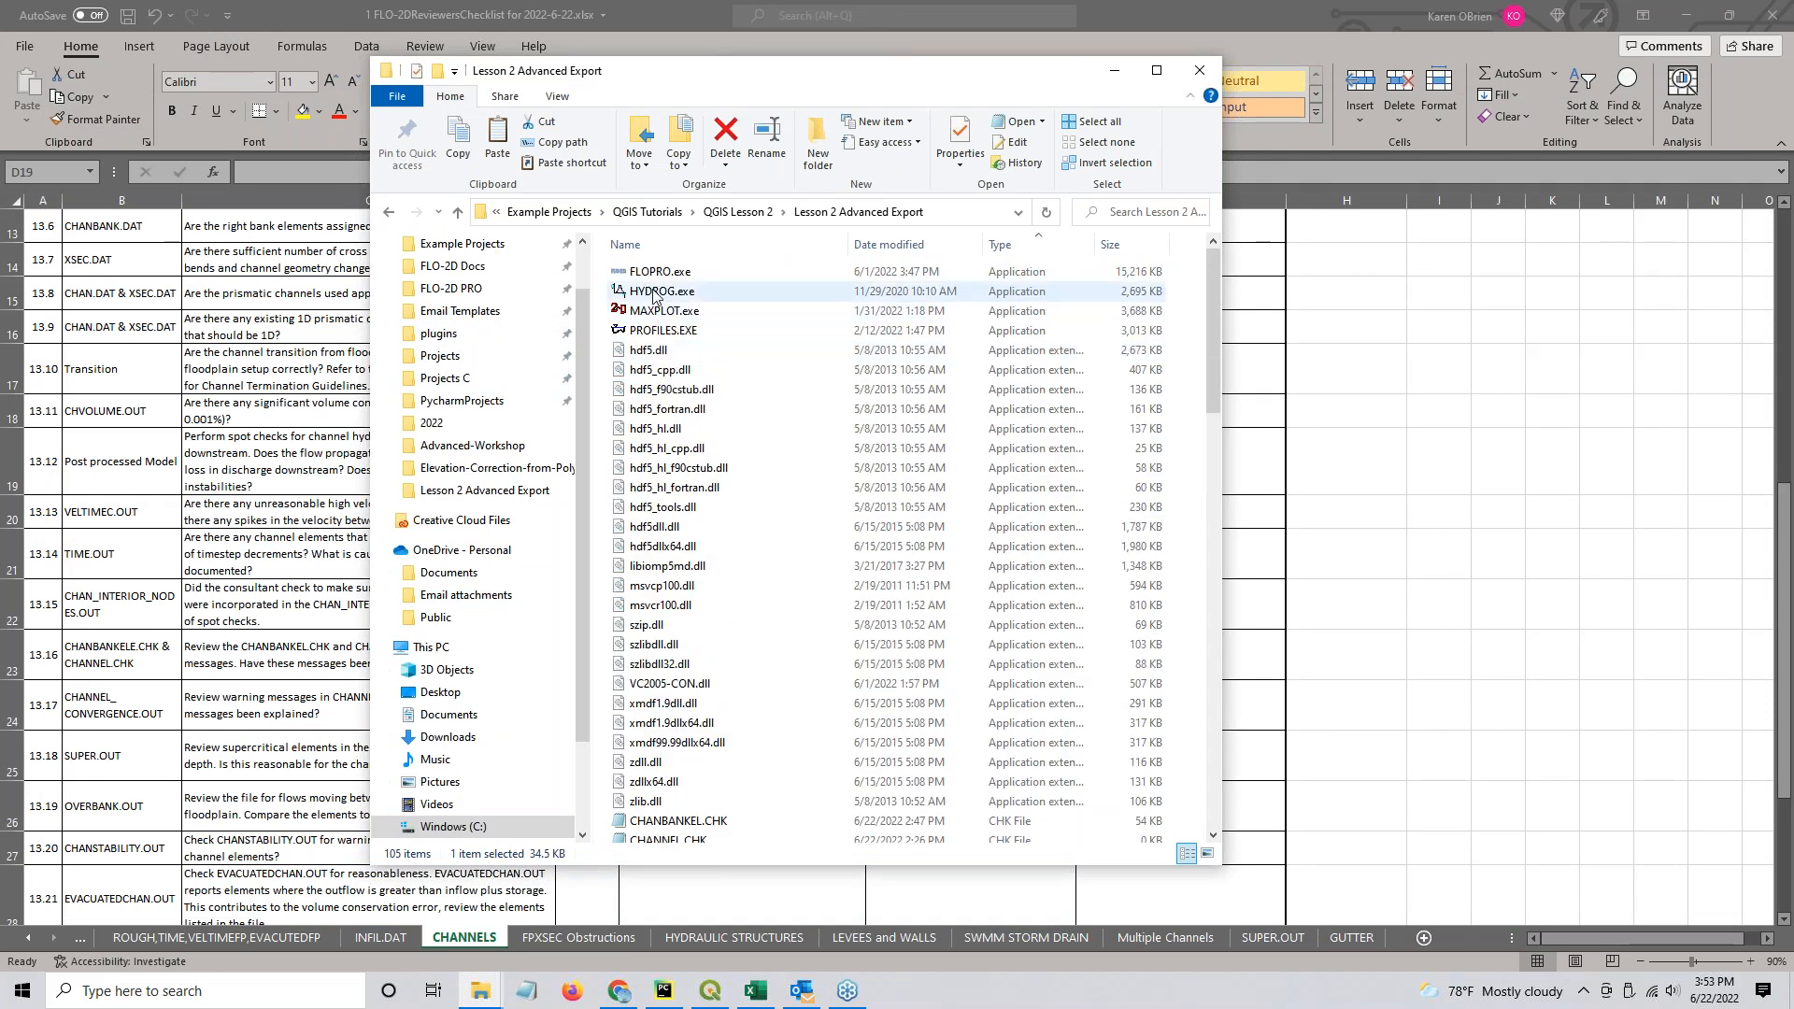
left_click(654, 293)
double_click(654, 292)
Plot the channel hydrograph for node 53416, the first node of reach 1.
left_click(138, 137)
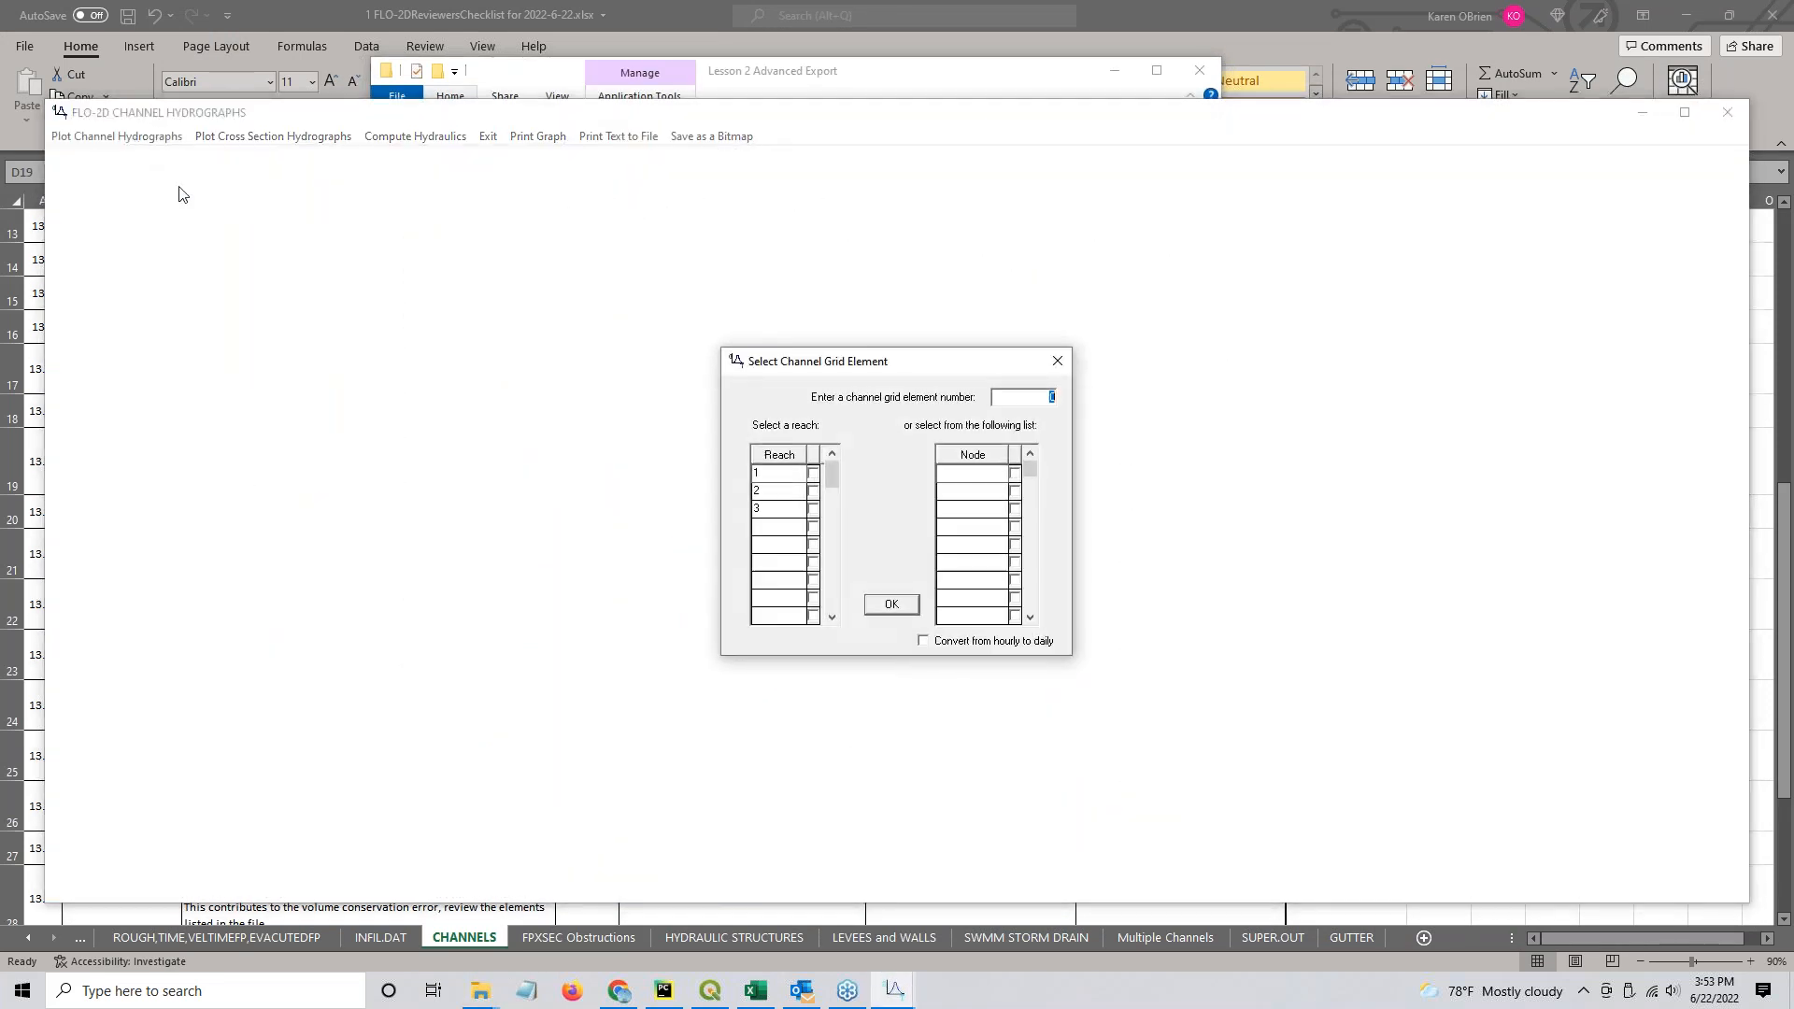
left_click(812, 474)
left_click(1014, 473)
left_click(891, 604)
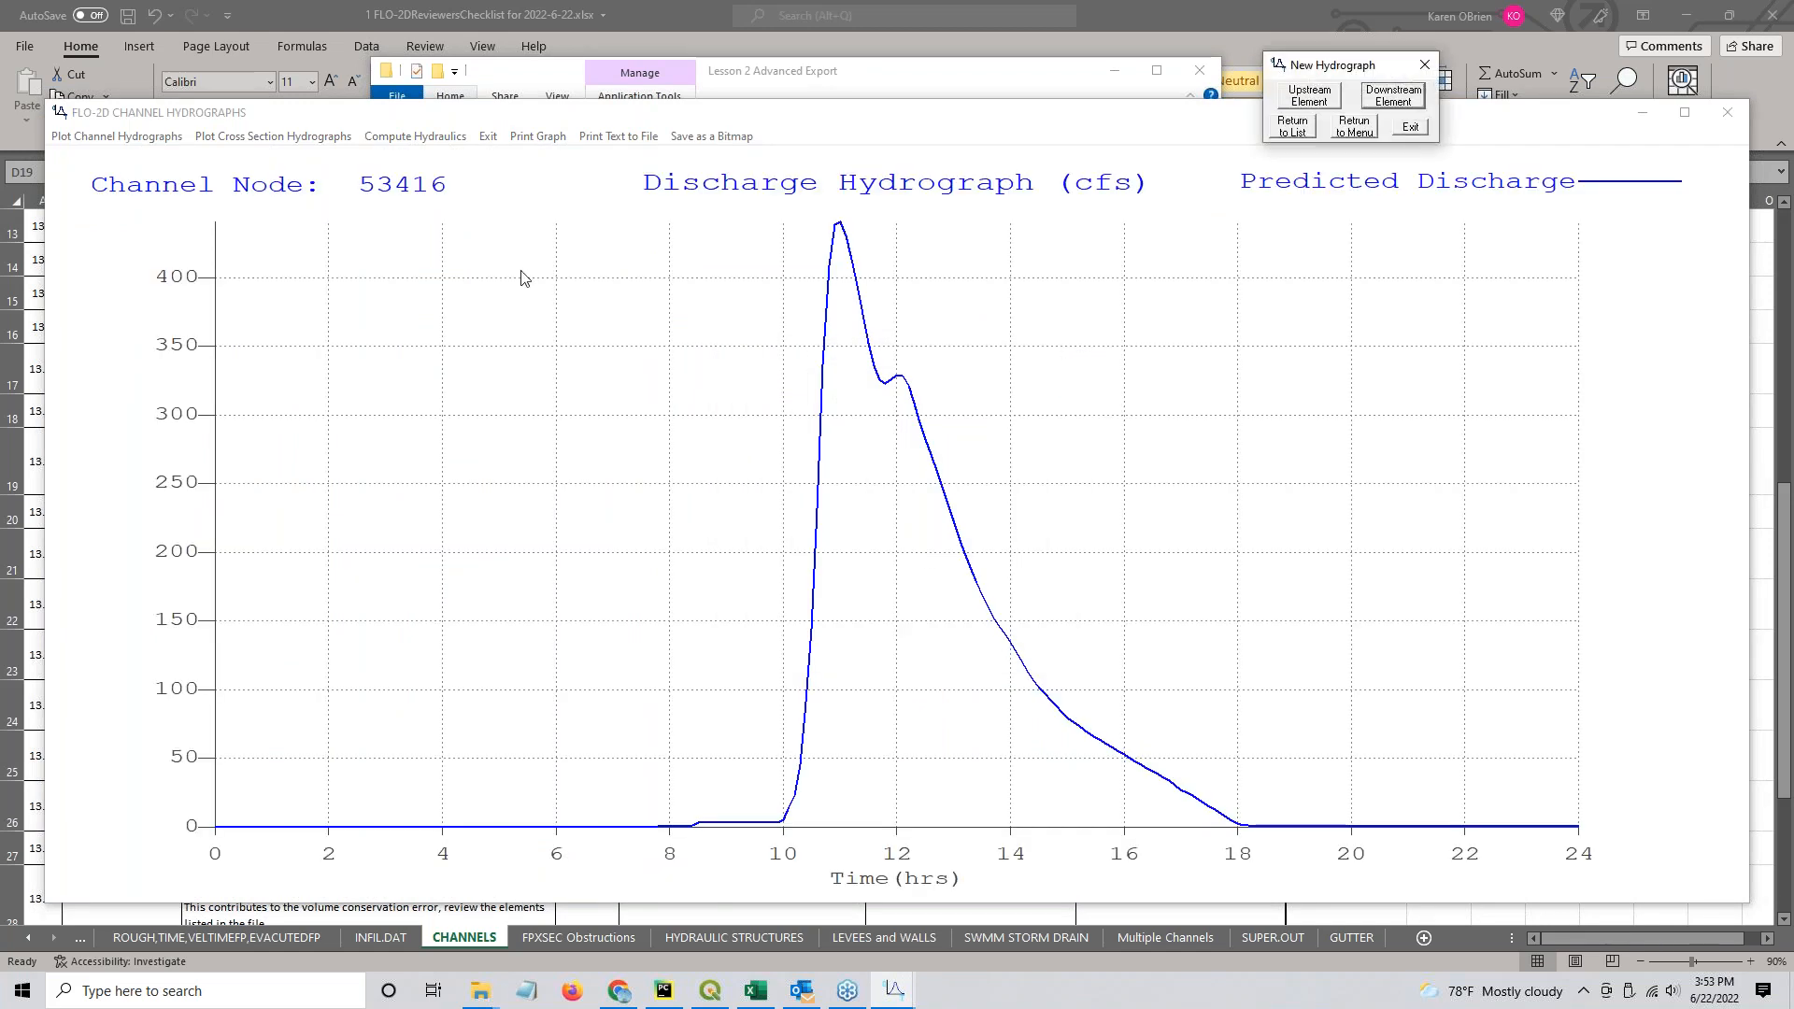
Examine the discharge hydrographs element by element downstream along reach 1, from node 53416 to node 38164.
left_click(1392, 102)
left_click(1392, 103)
left_click(1392, 103)
left_click(1392, 103)
left_click(1393, 103)
left_click(1392, 103)
left_click(1392, 103)
left_click(1393, 103)
left_click(1393, 103)
left_click(1392, 103)
left_click(1392, 103)
left_click(1392, 103)
left_click(1392, 103)
left_click(1392, 102)
left_click(1393, 103)
left_click(1392, 103)
left_click(1393, 96)
left_click(1393, 96)
left_click(1392, 96)
left_click(1393, 96)
left_click(1392, 96)
left_click(1392, 96)
left_click(1392, 96)
left_click(1393, 96)
key("Return")
key("Return")
key("Return")
key("Return")
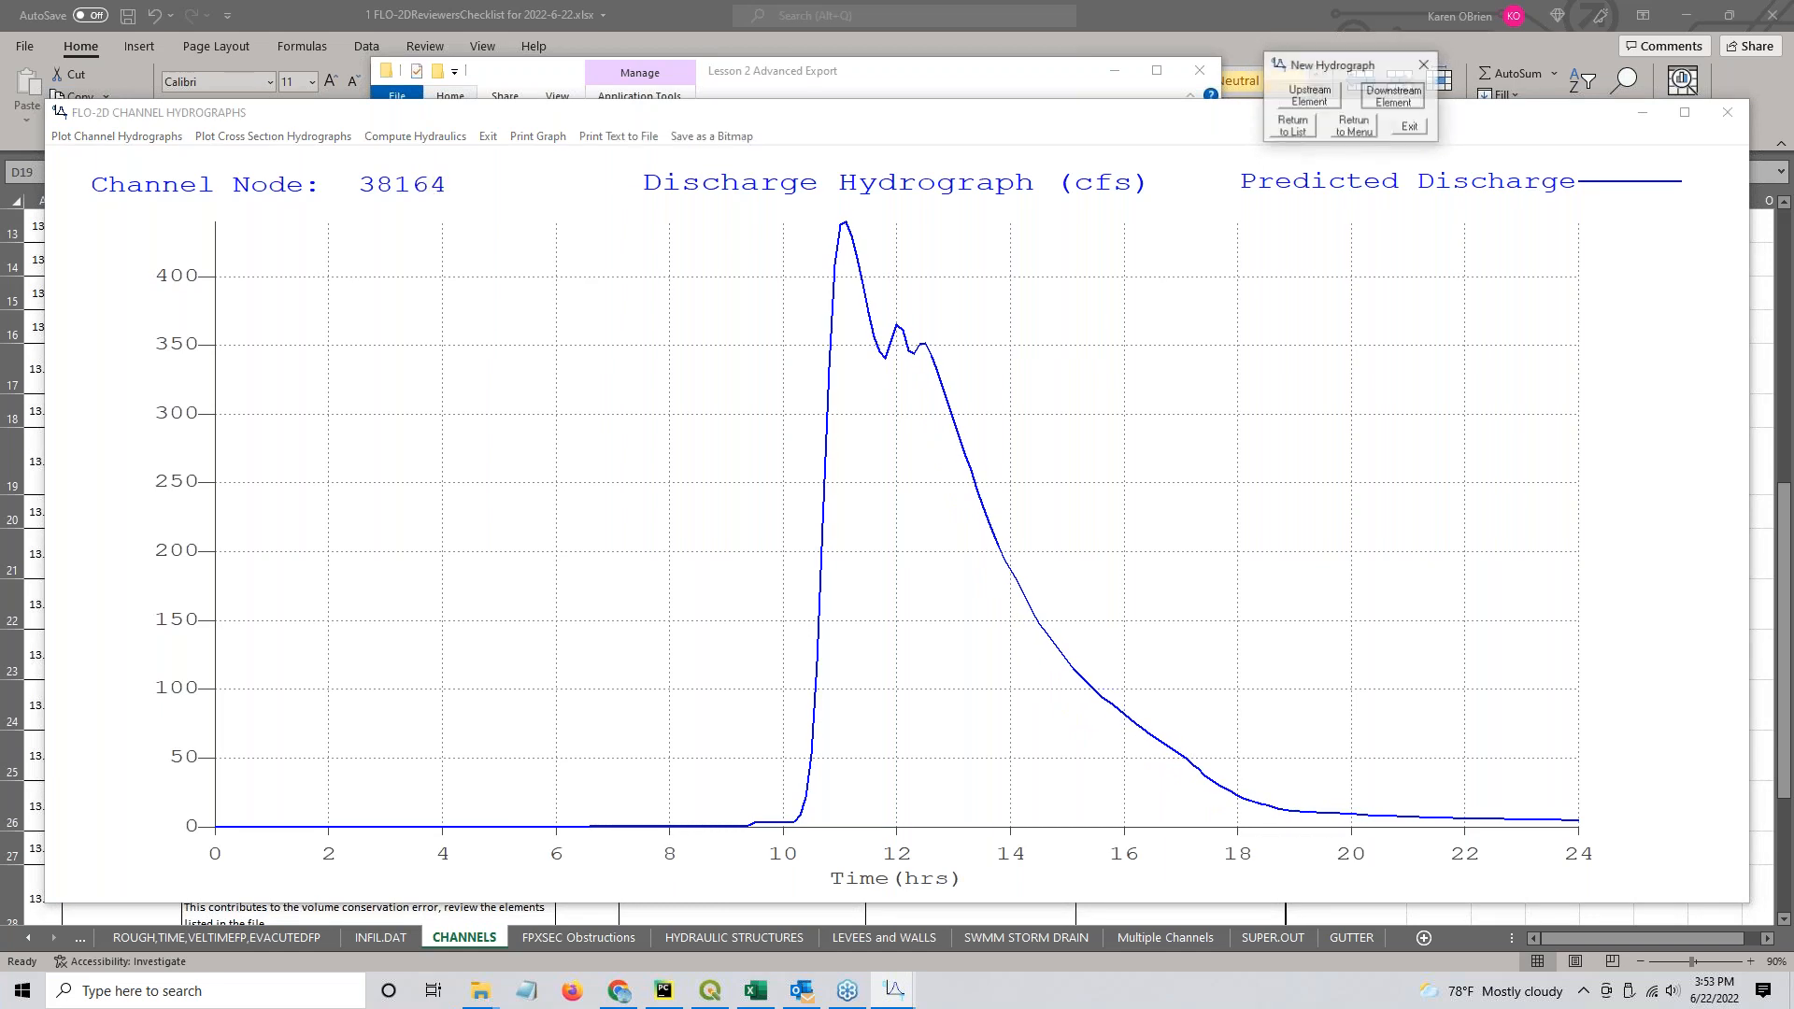
Plot the hydrograph for node 43787 from the reach 1 list and examine the downstream elements to node 41186.
left_click(1286, 134)
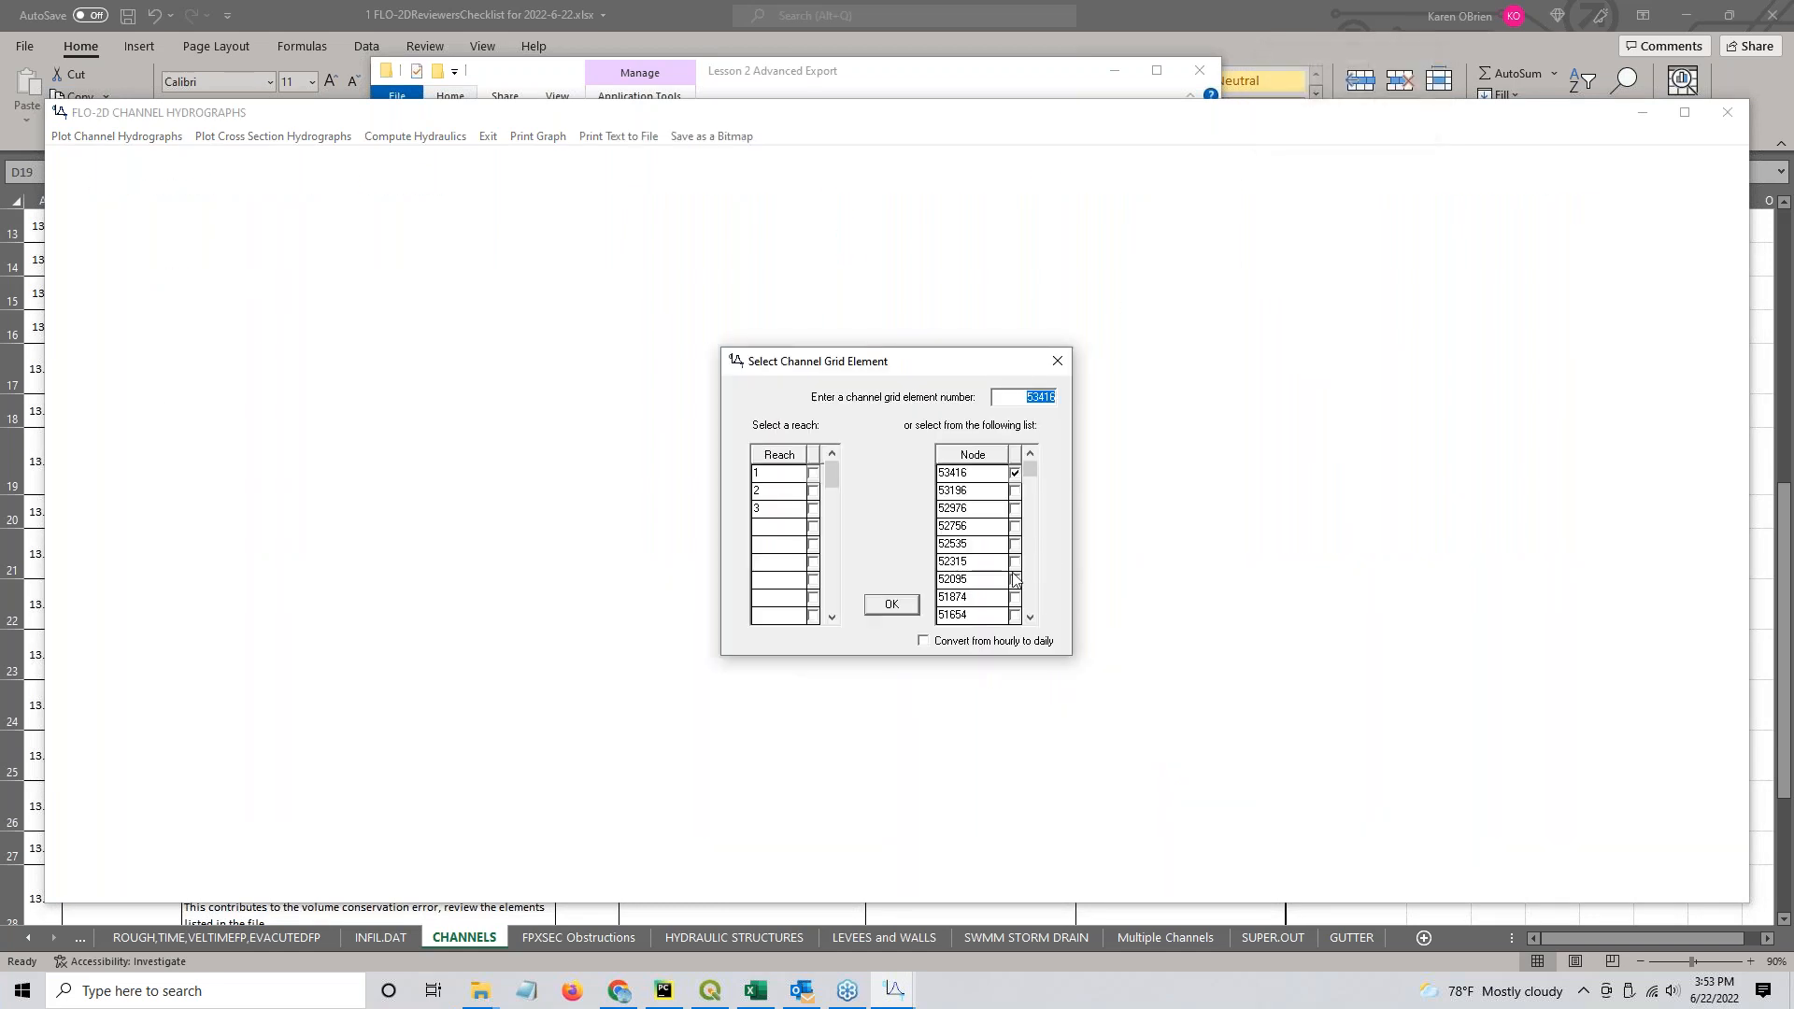
left_click_drag(1030, 472, 1029, 541)
left_click(1015, 544)
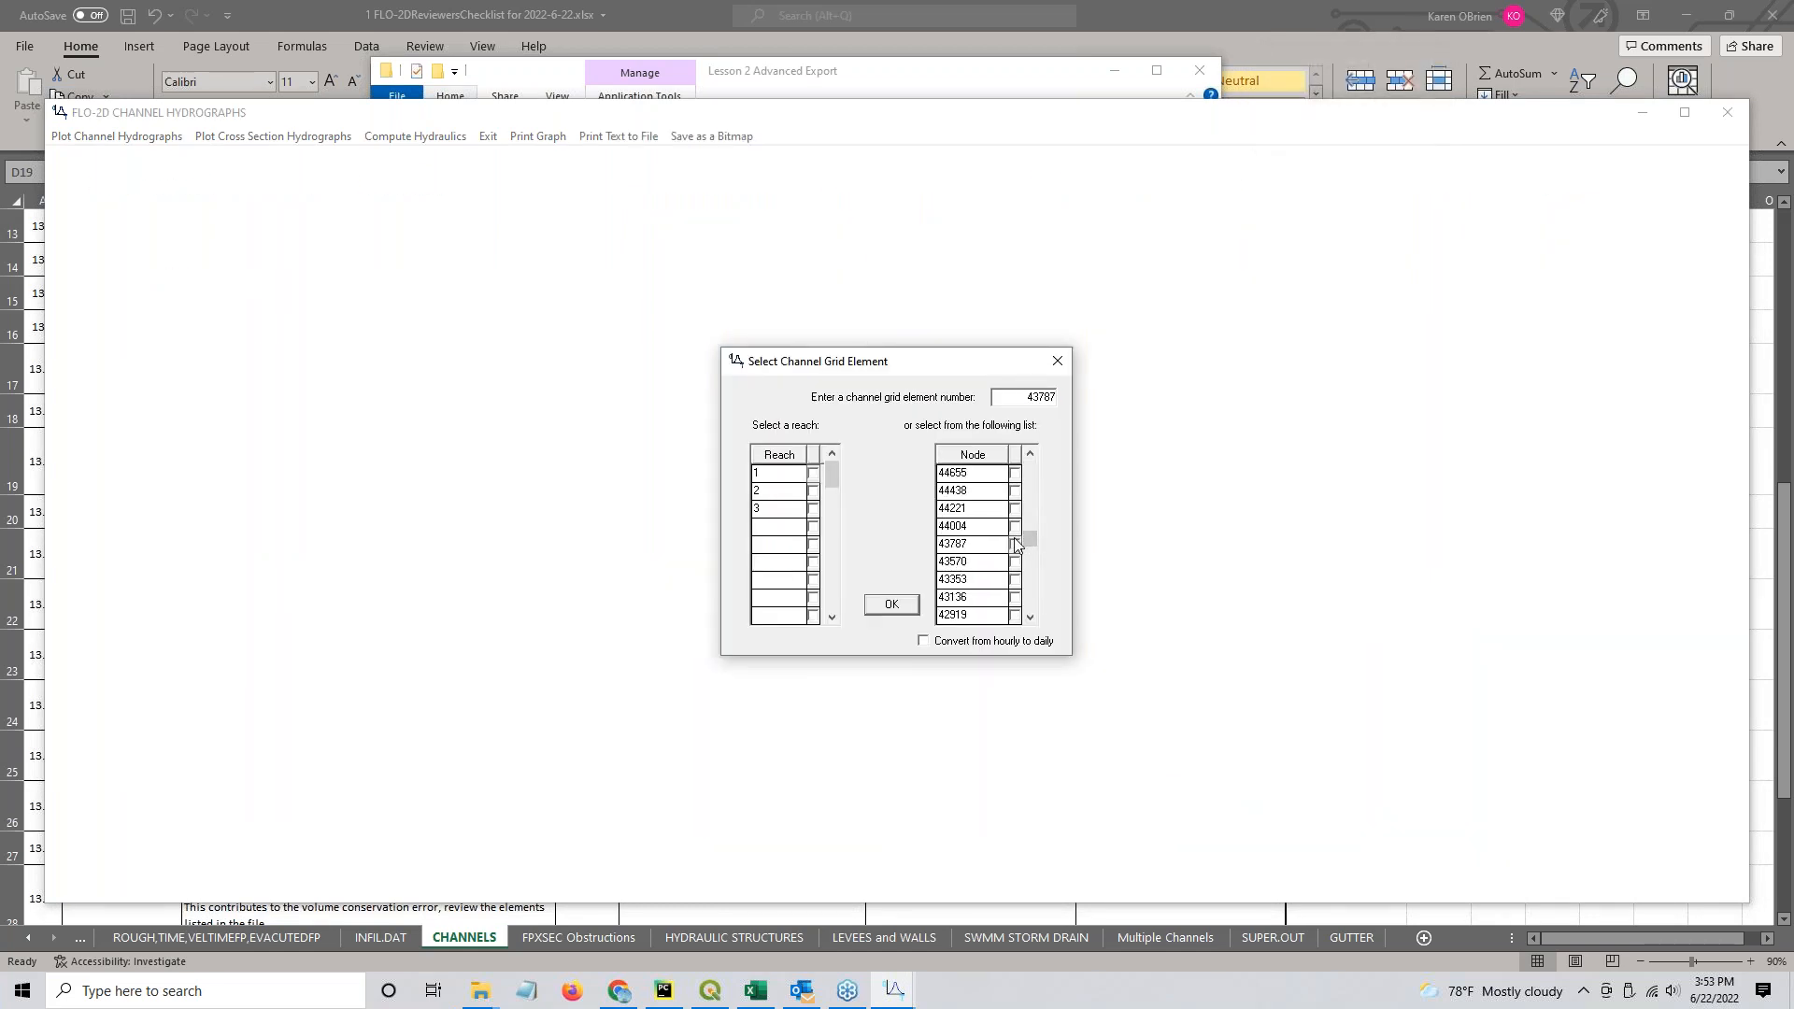
left_click(889, 606)
left_click(1390, 97)
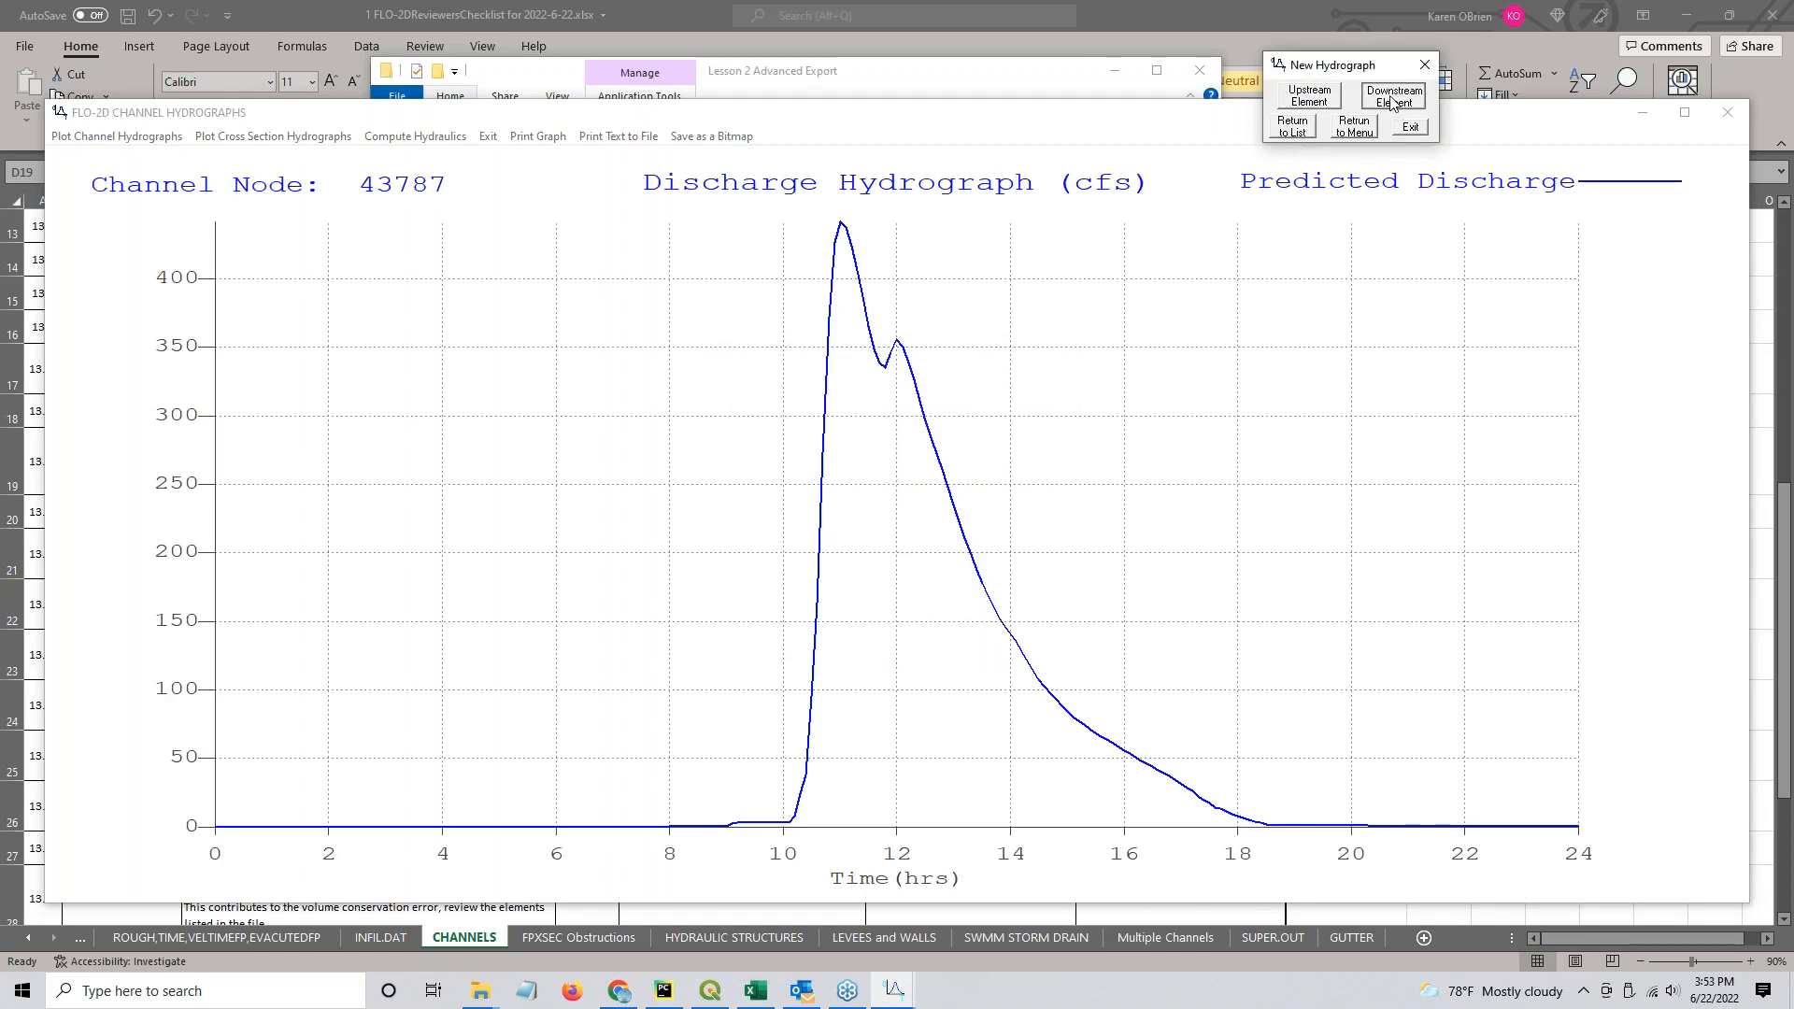
left_click(1390, 97)
left_click(1390, 98)
left_click(1390, 98)
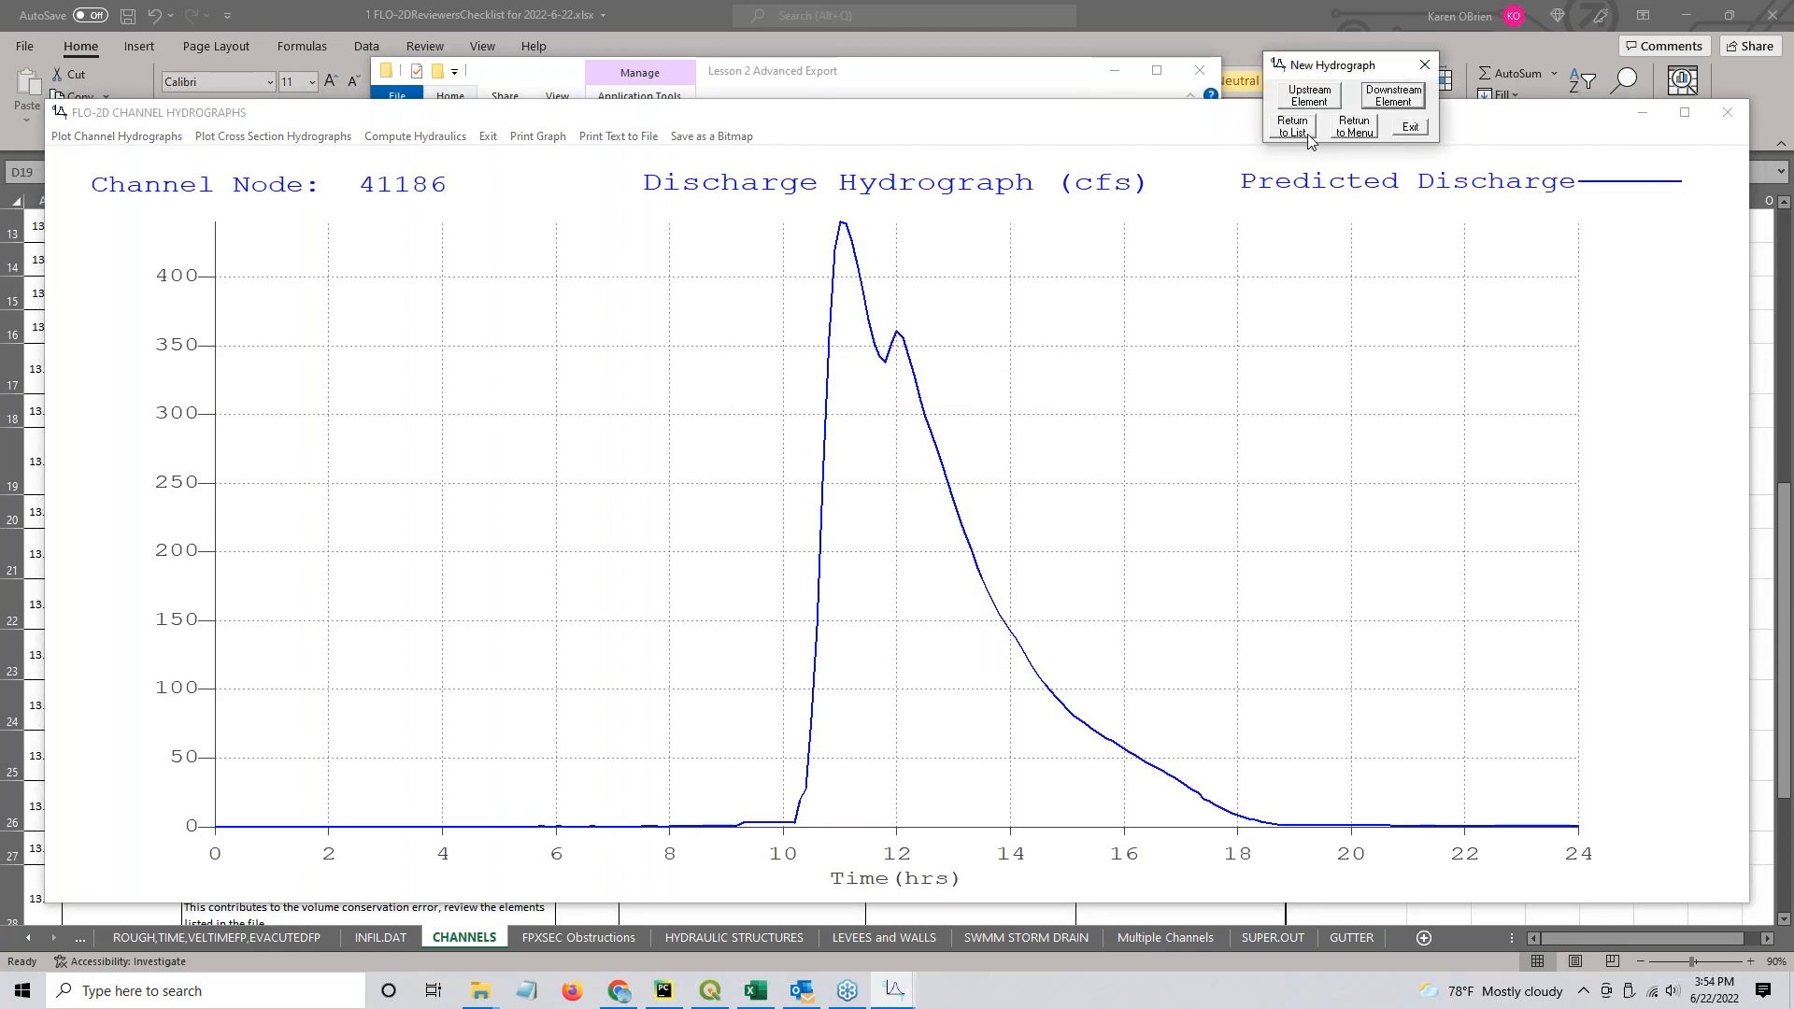
Plot the hydrograph for node 37088 from the reach 1 list and examine the downstream elements to node 33442.
left_click(1293, 125)
left_click_drag(1029, 541, 1034, 591)
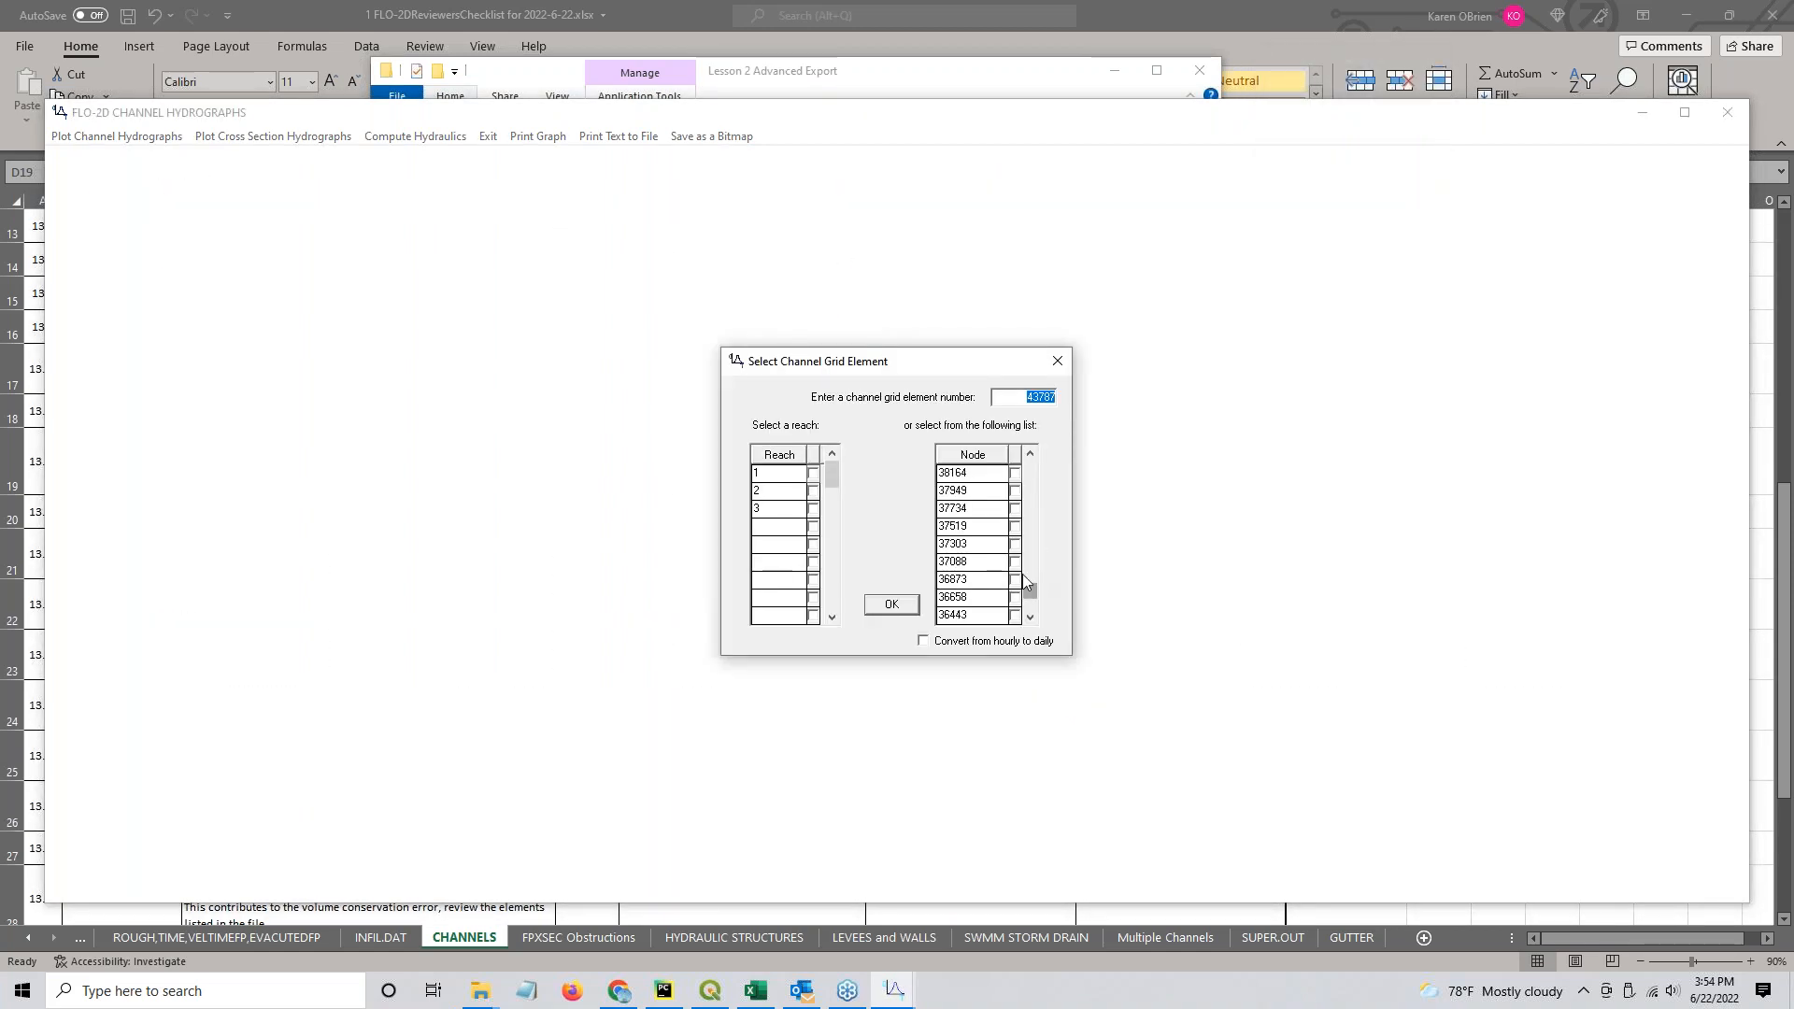
left_click(1014, 561)
left_click(883, 608)
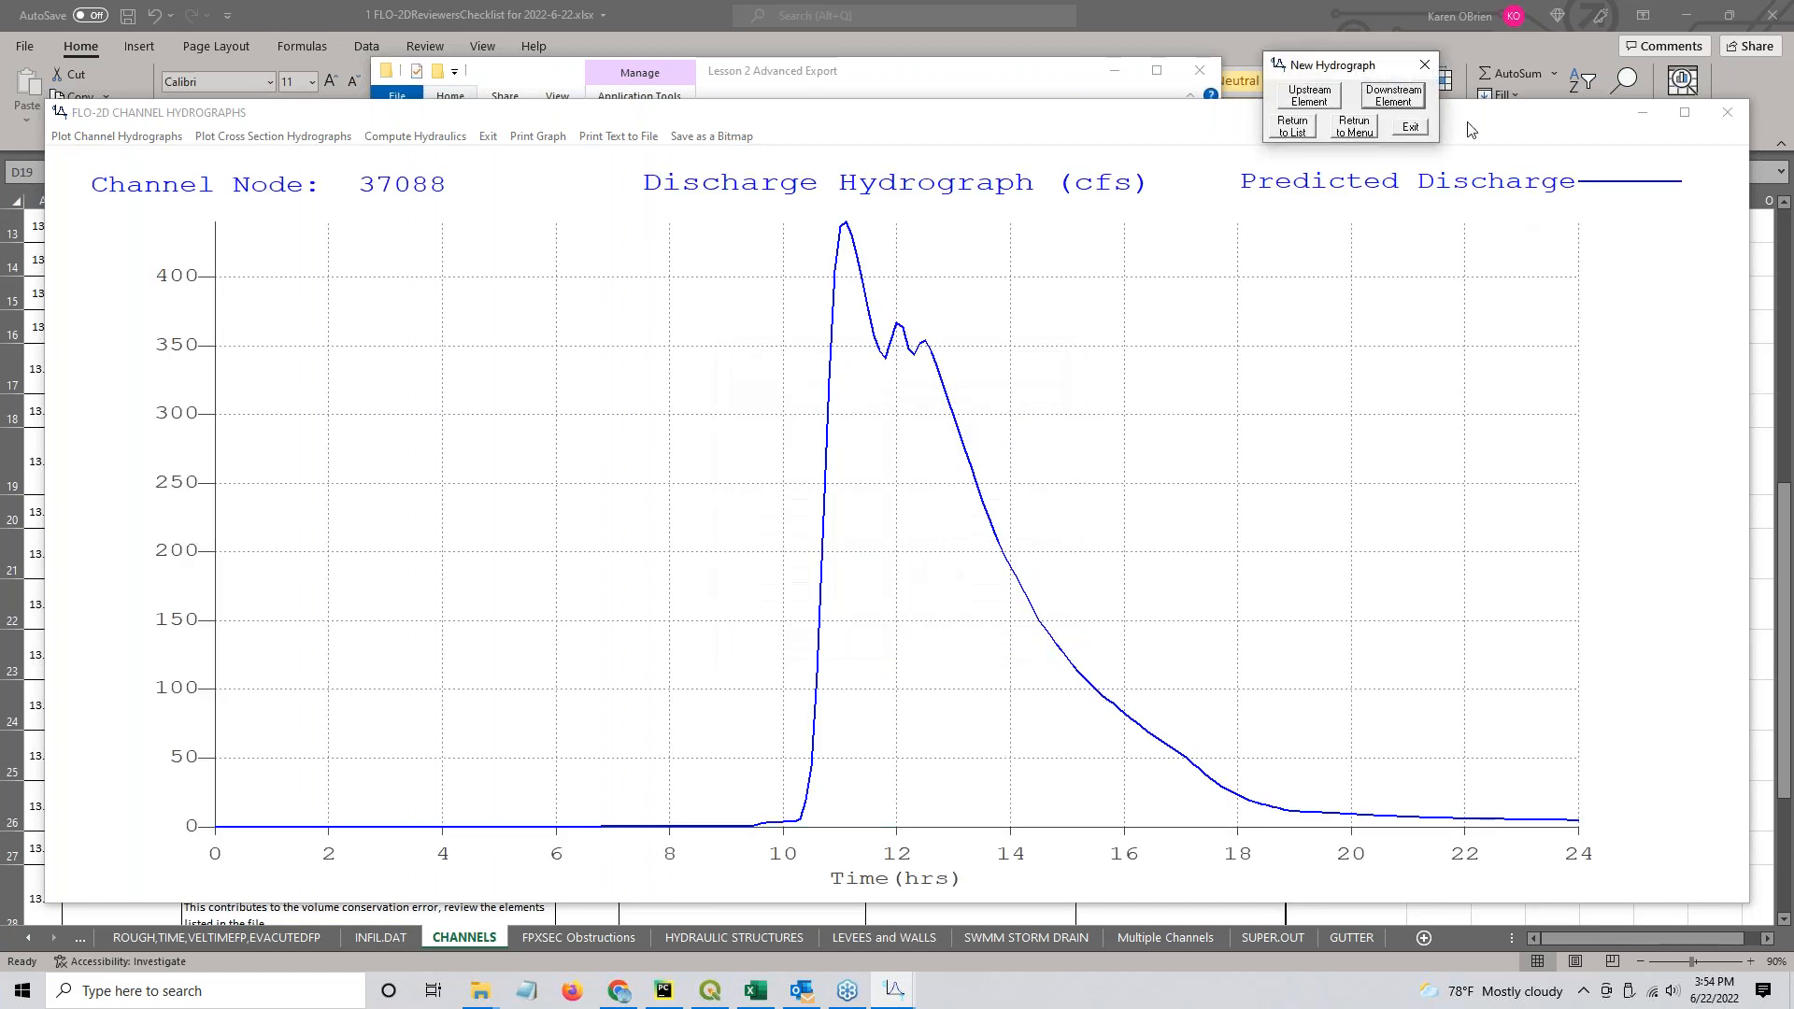
left_click(1390, 97)
left_click(1391, 97)
left_click(1390, 97)
left_click(1390, 97)
key("Return")
key("Return")
key("Return")
key("Return")
key("Return")
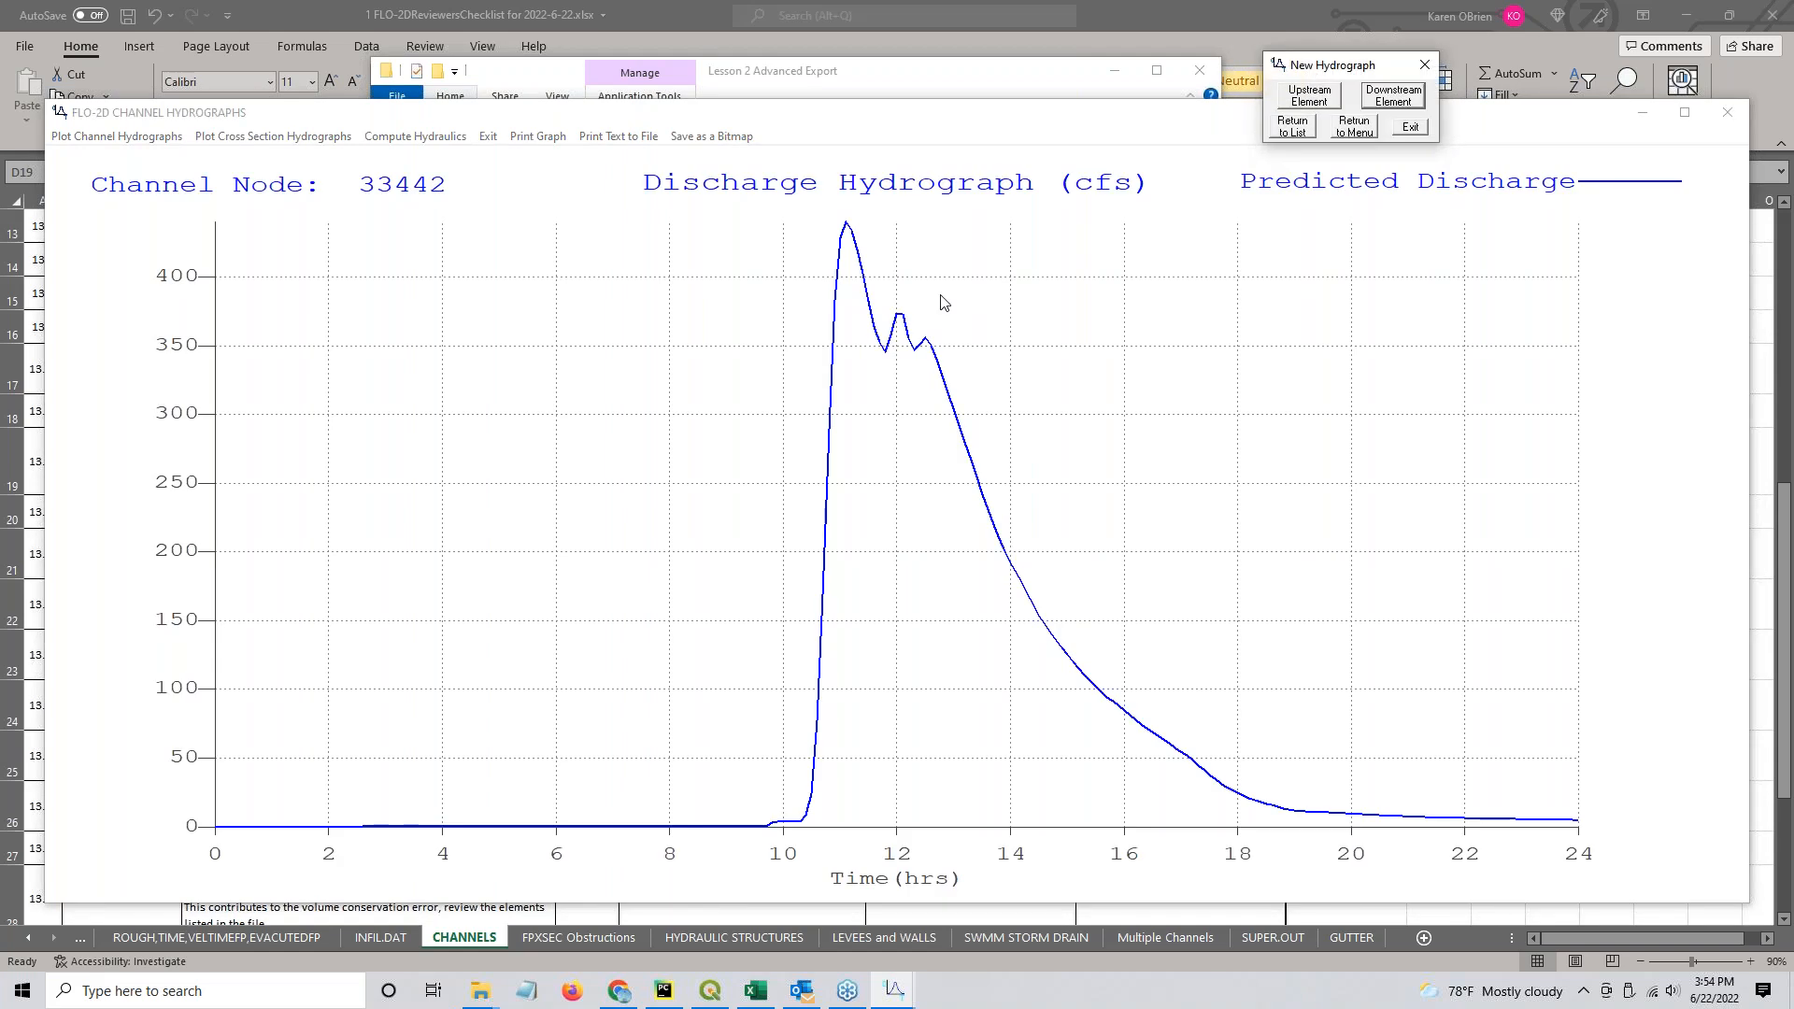
Continue examining the reach 1 hydrographs downstream from node 33442 to node 26200 for loss of discharge or instabilities.
left_click(1391, 97)
left_click(1390, 98)
left_click(1390, 97)
left_click(1390, 97)
left_click(1391, 97)
left_click(1390, 97)
left_click(1390, 98)
left_click(1386, 90)
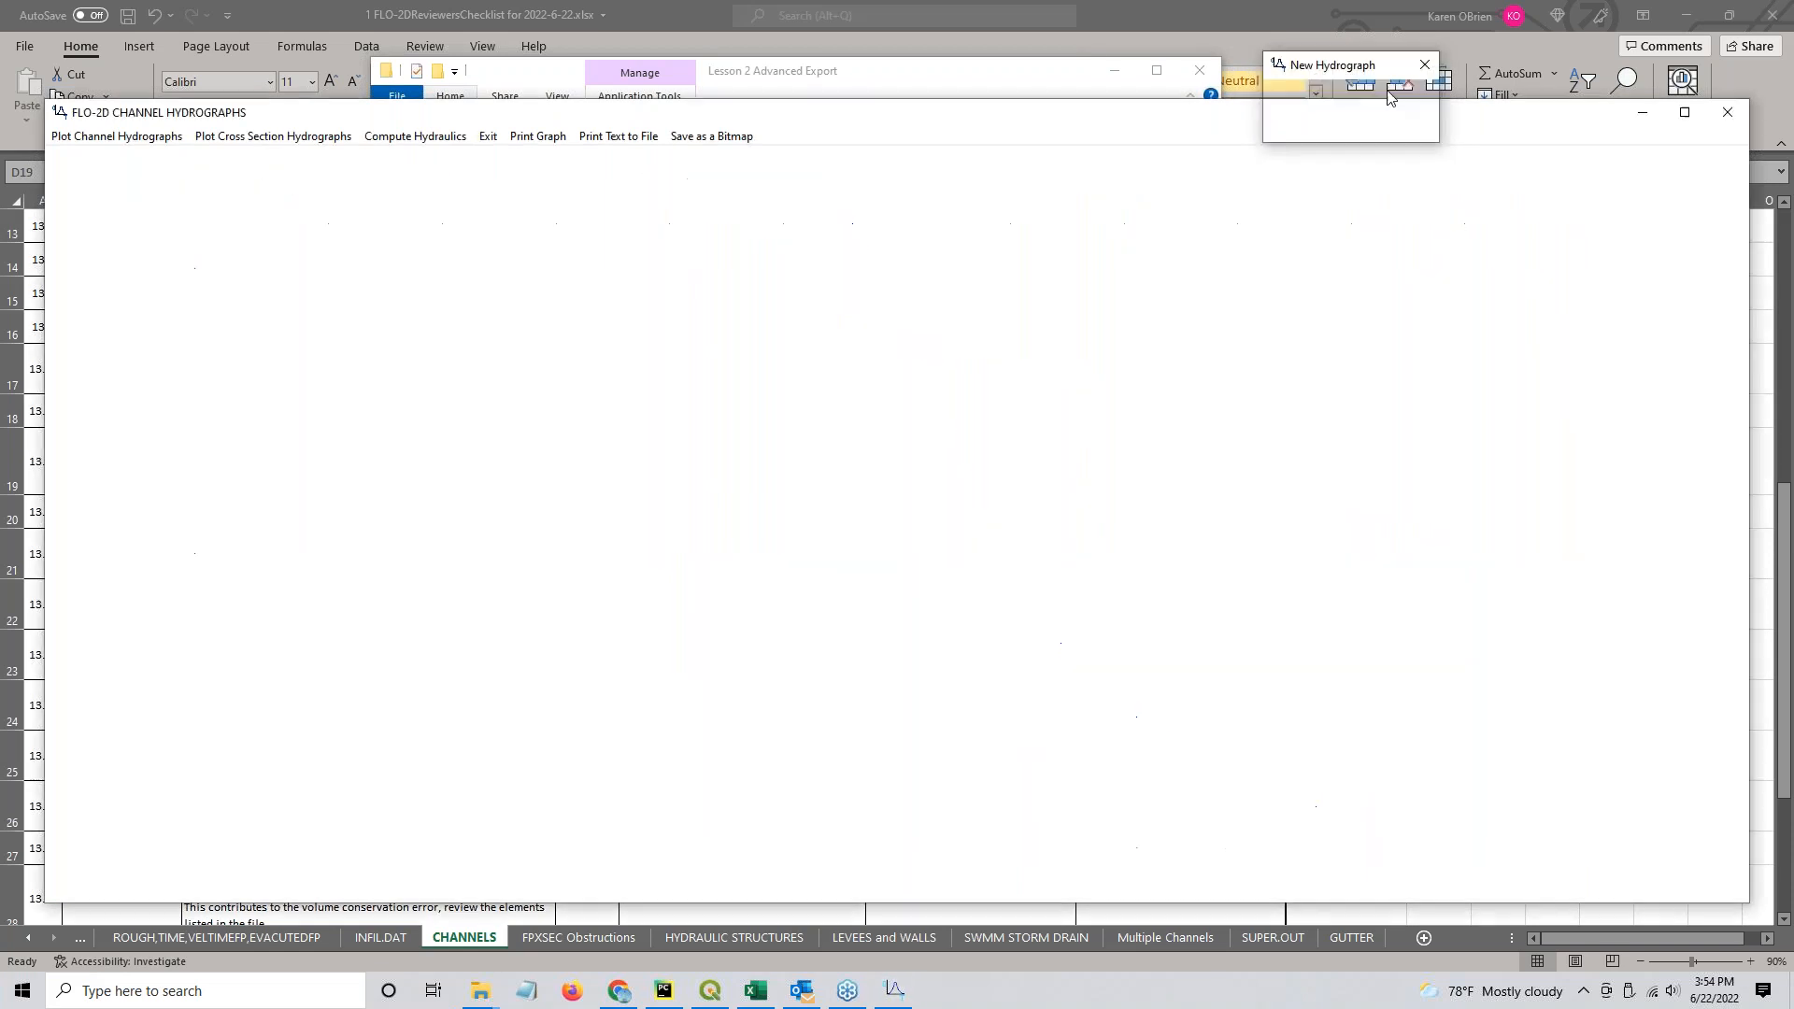
left_click(1386, 90)
left_click(1387, 89)
left_click(1391, 97)
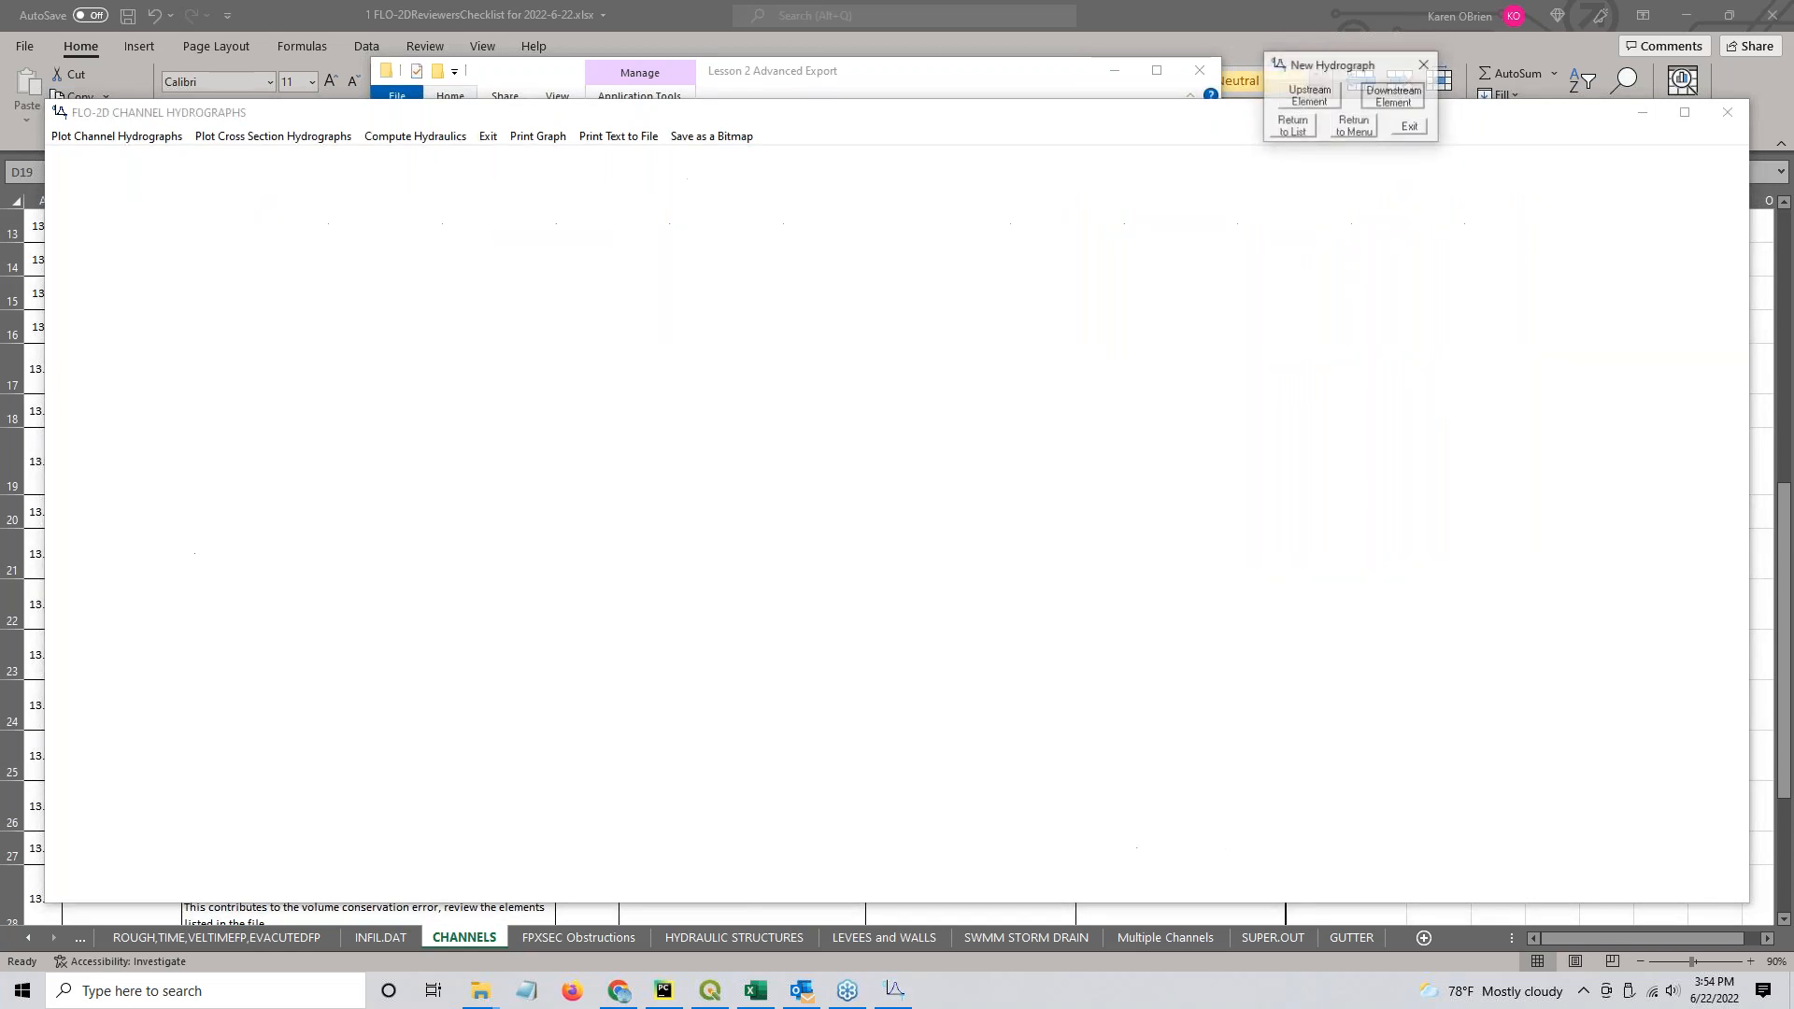
left_click(1390, 98)
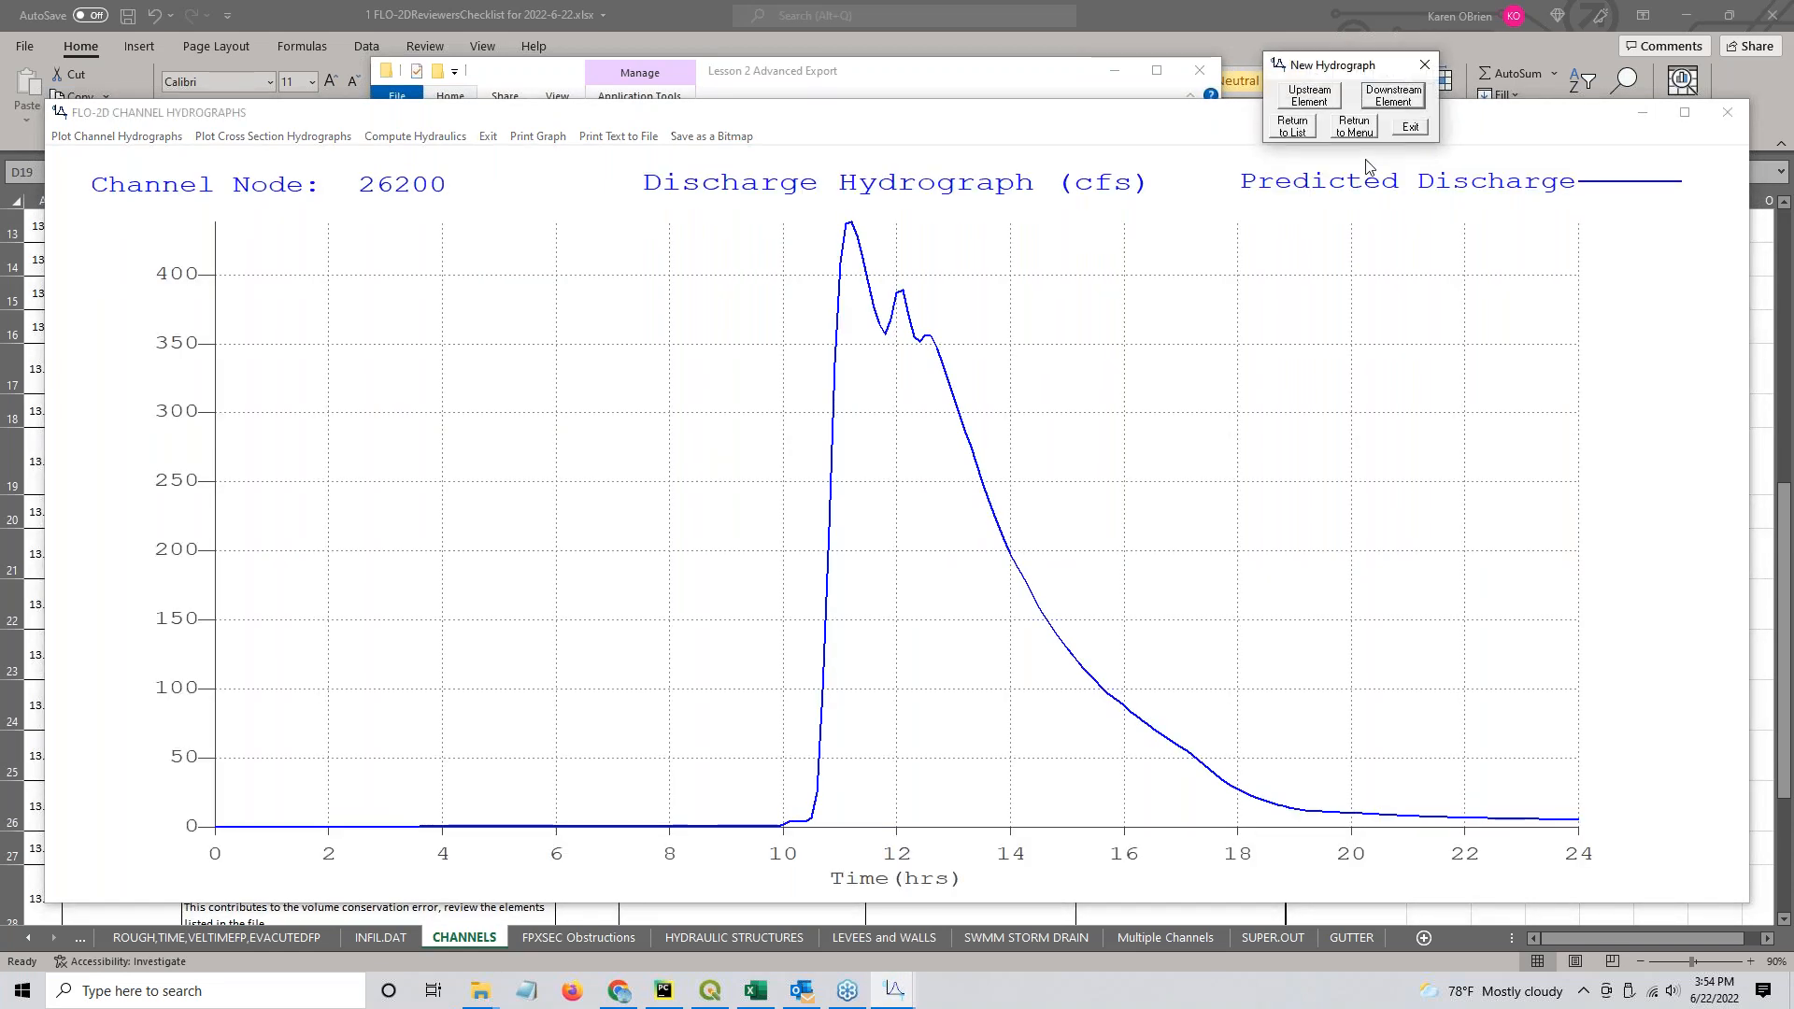
left_click(1304, 97)
Plot the discharge hydrograph for node 33655 from the reach 2 list and examine the next elements downstream.
left_click(1293, 128)
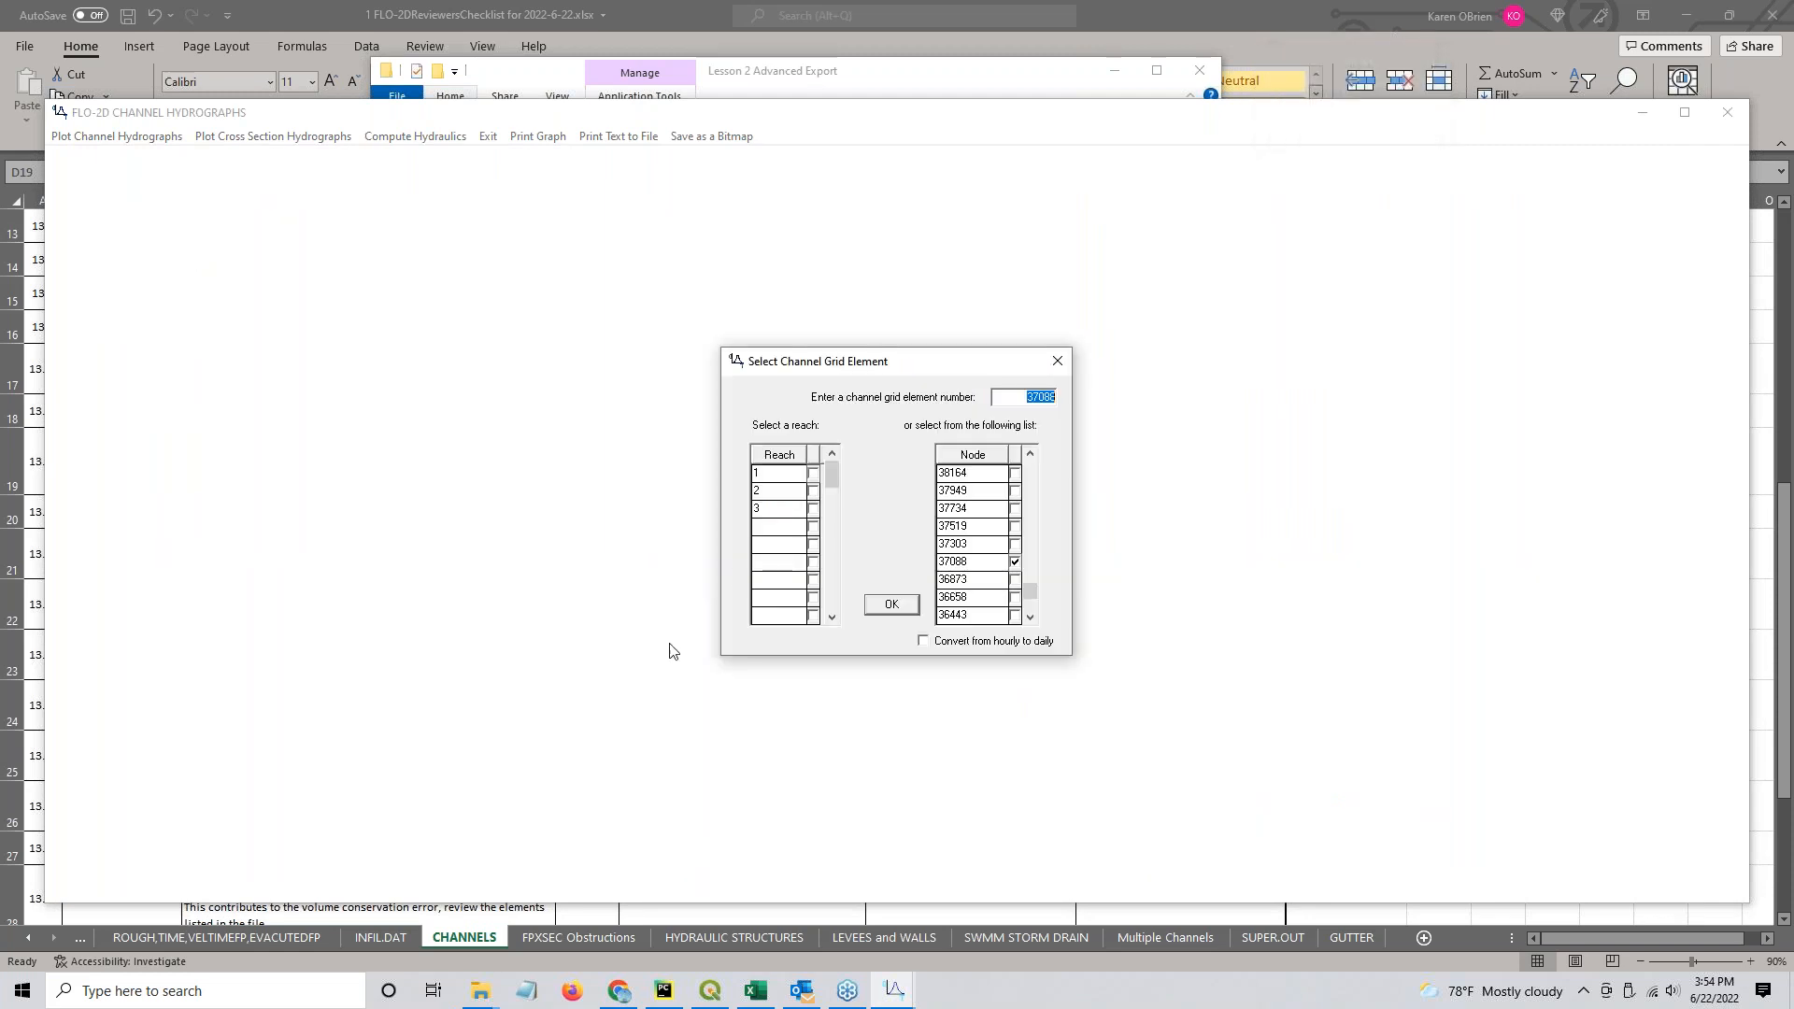
left_click(813, 490)
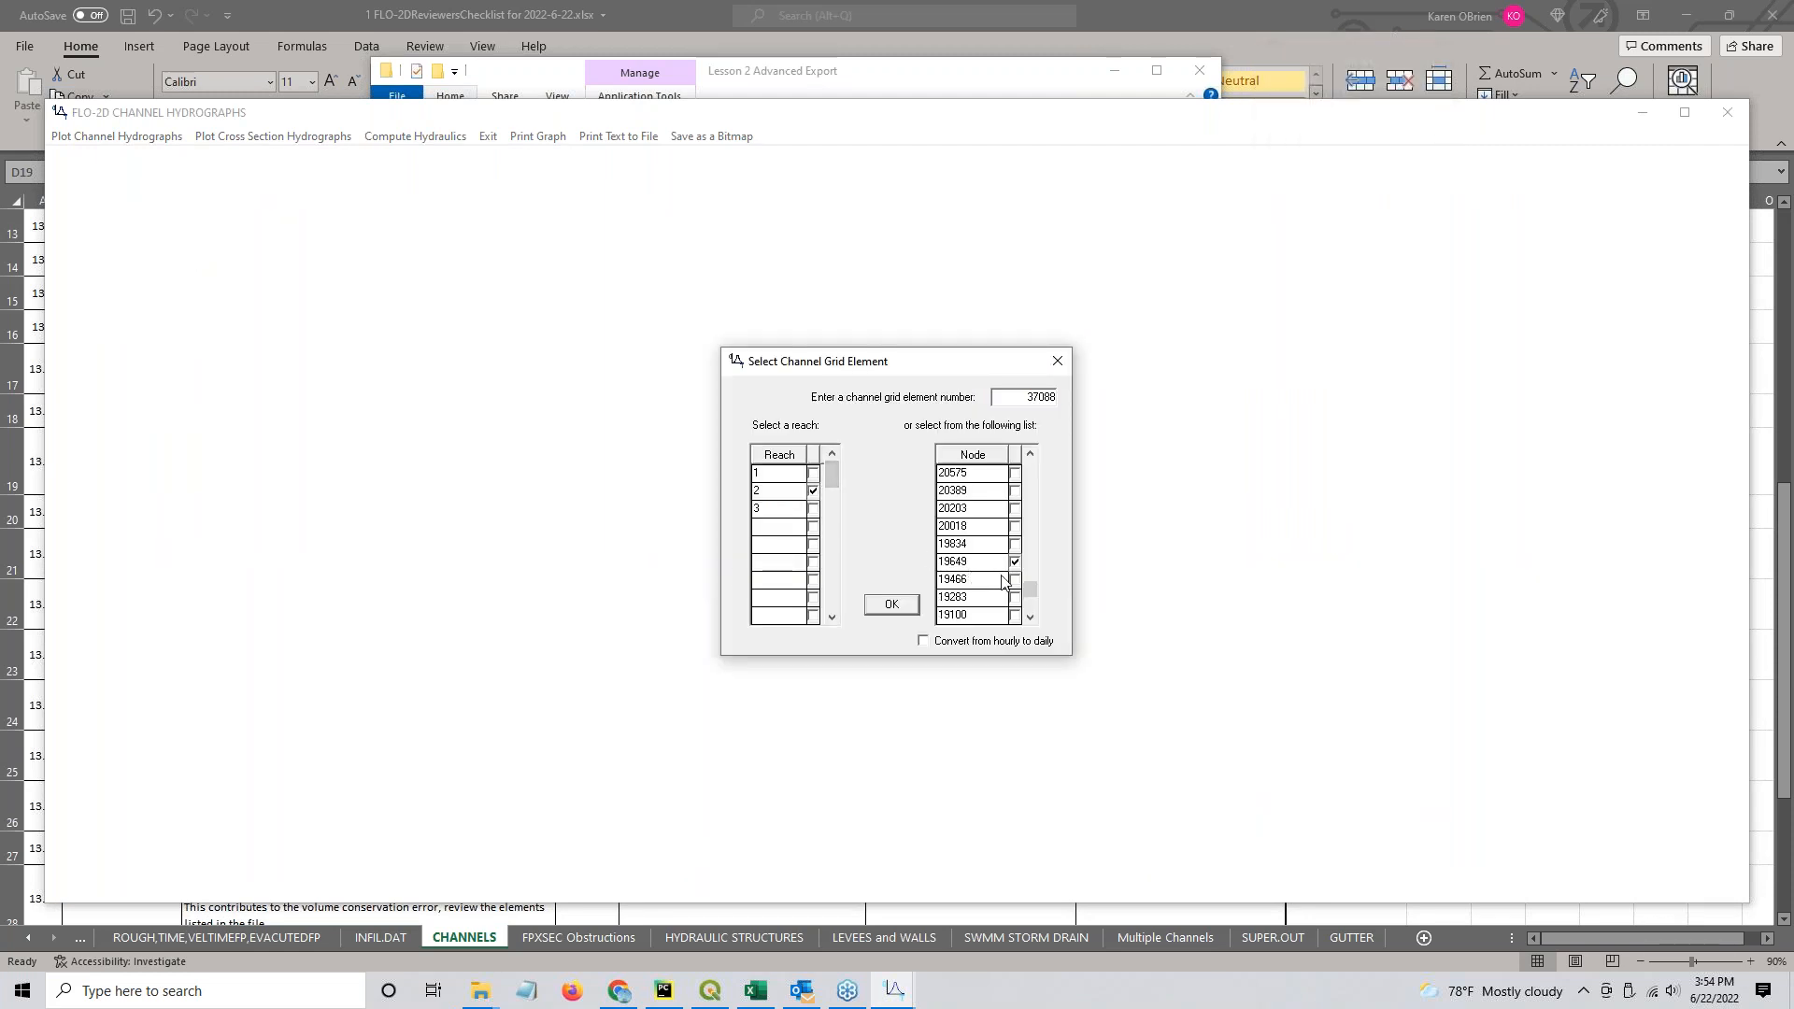
left_click_drag(1034, 588, 1054, 481)
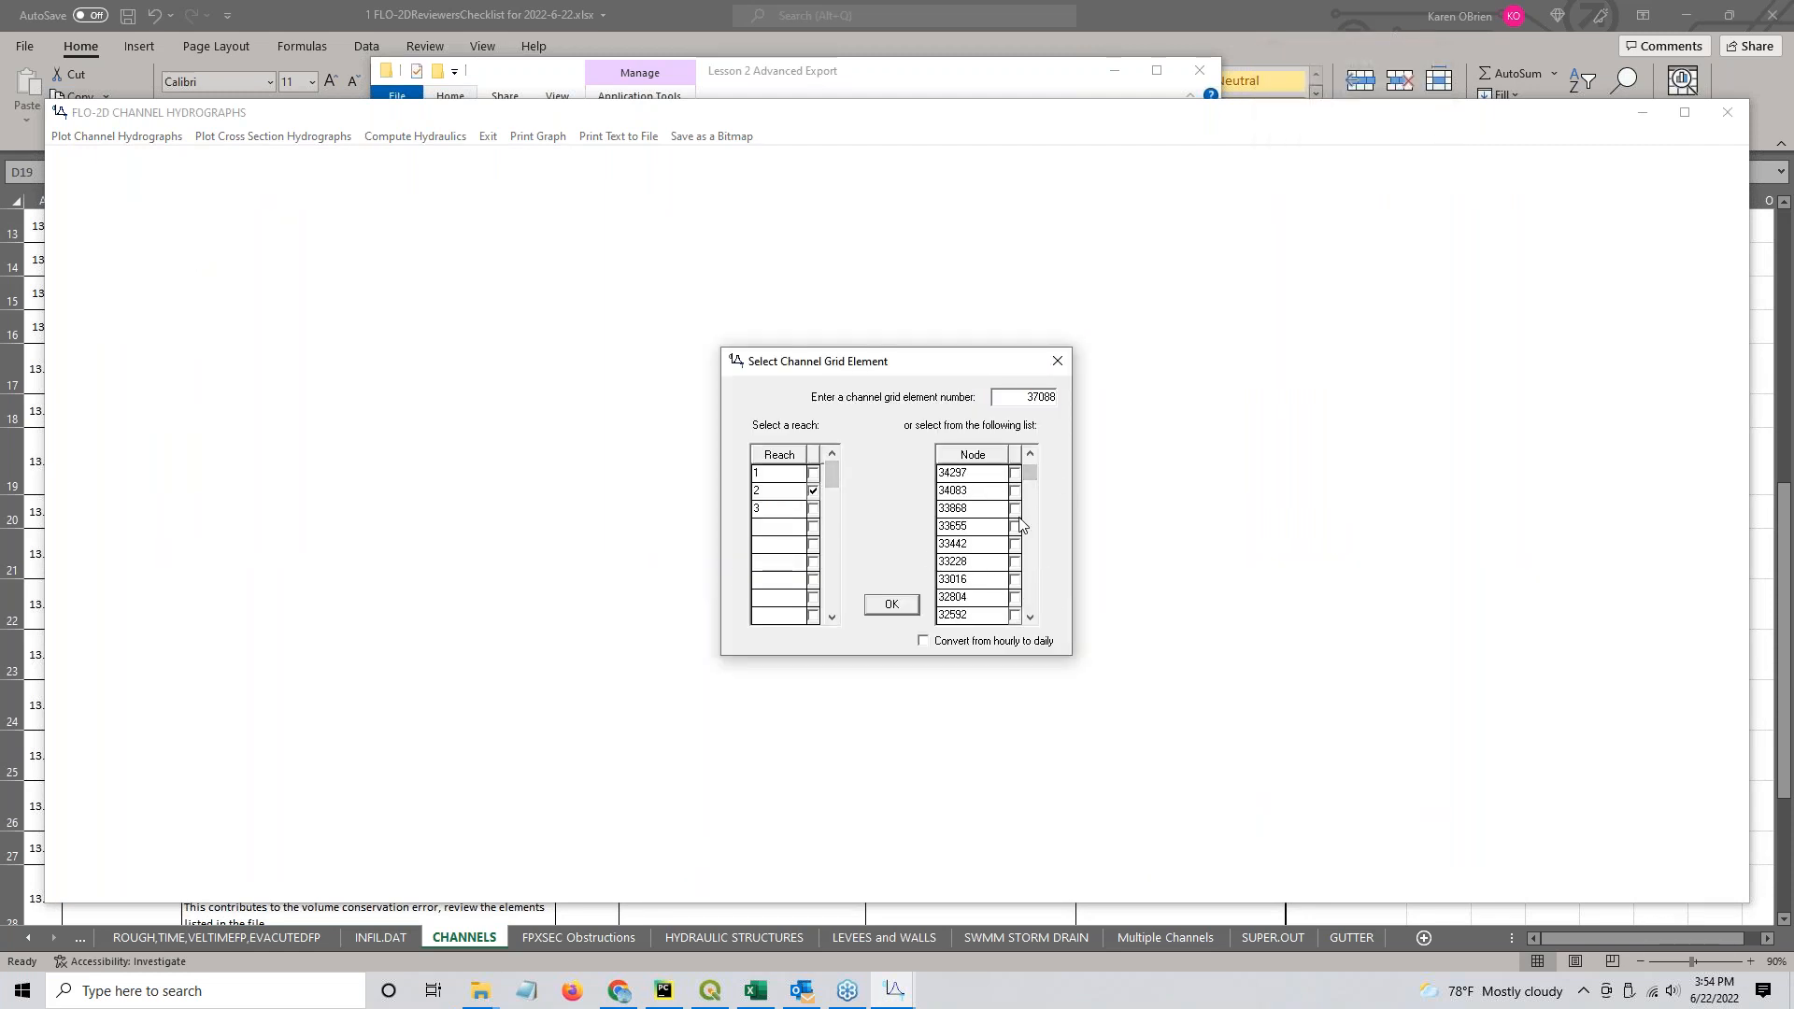
left_click(1014, 528)
left_click(903, 606)
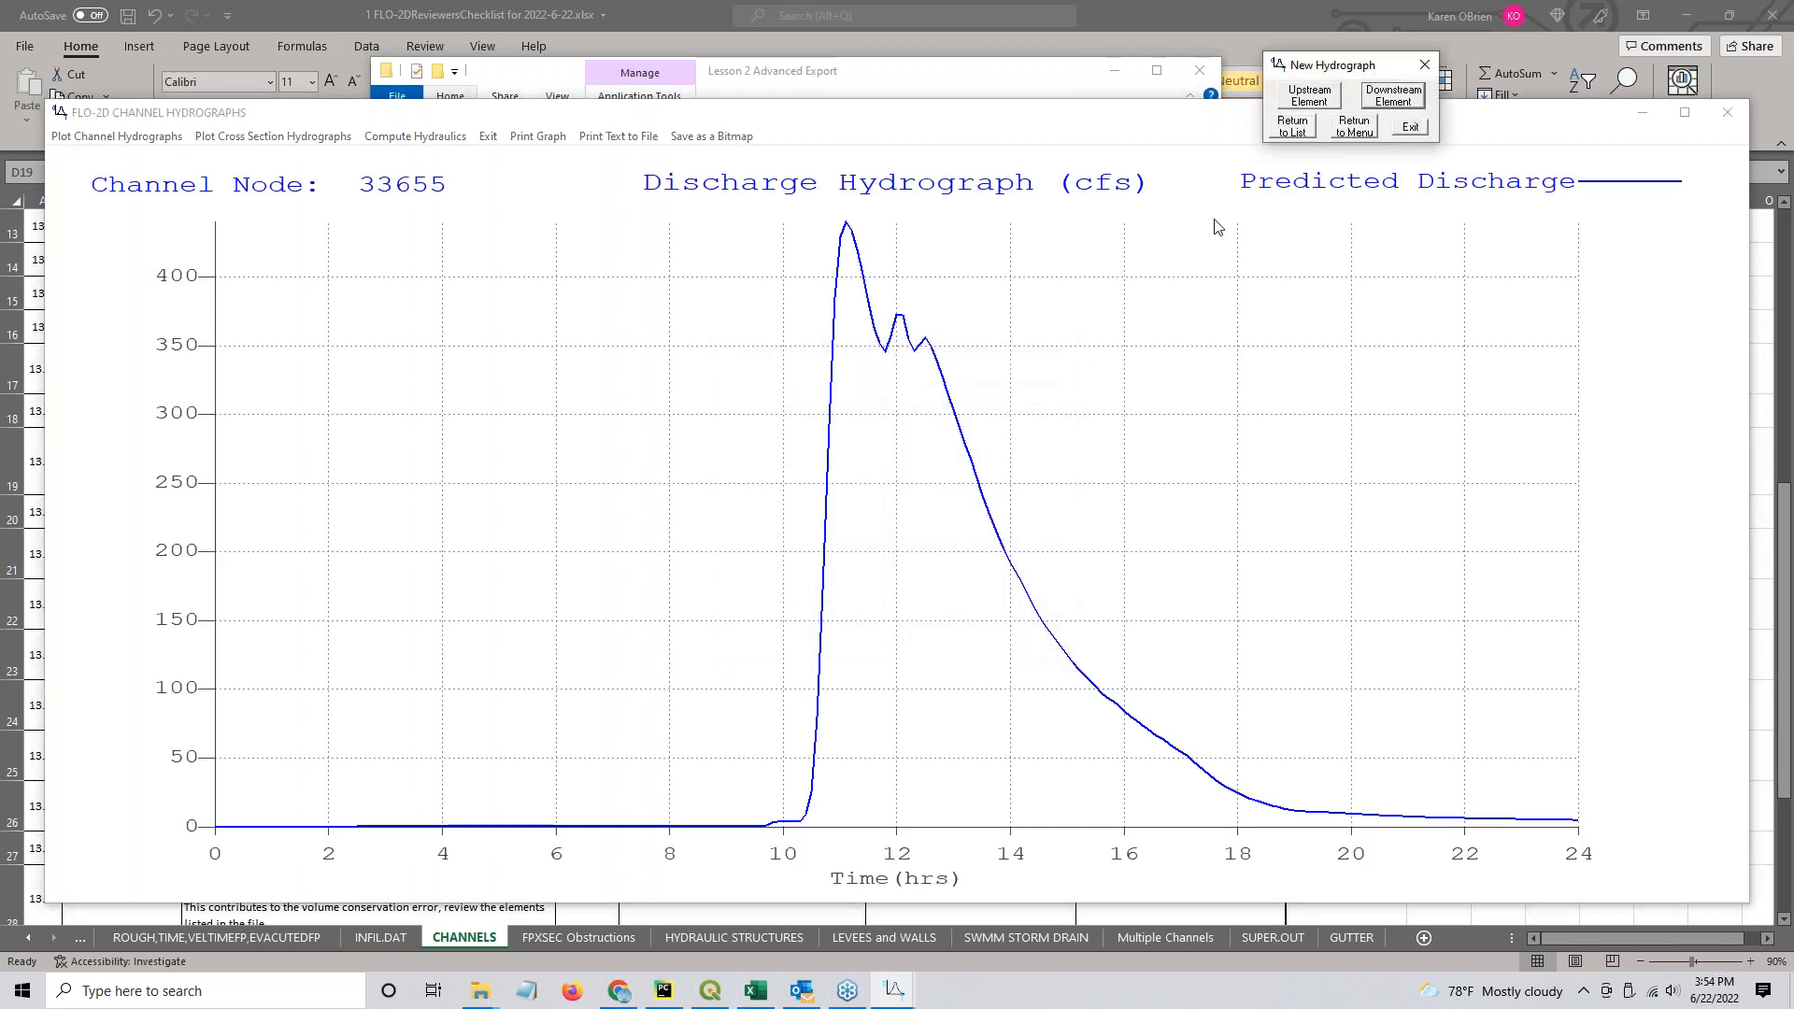
left_click(1381, 97)
left_click(1381, 97)
left_click(1381, 97)
left_click(1381, 97)
Plot the hydrograph for node 27005 from the reach 2 list and examine the downstream elements to node 26602.
left_click(1280, 136)
left_click_drag(1034, 477, 1028, 526)
left_click(1015, 526)
left_click(893, 605)
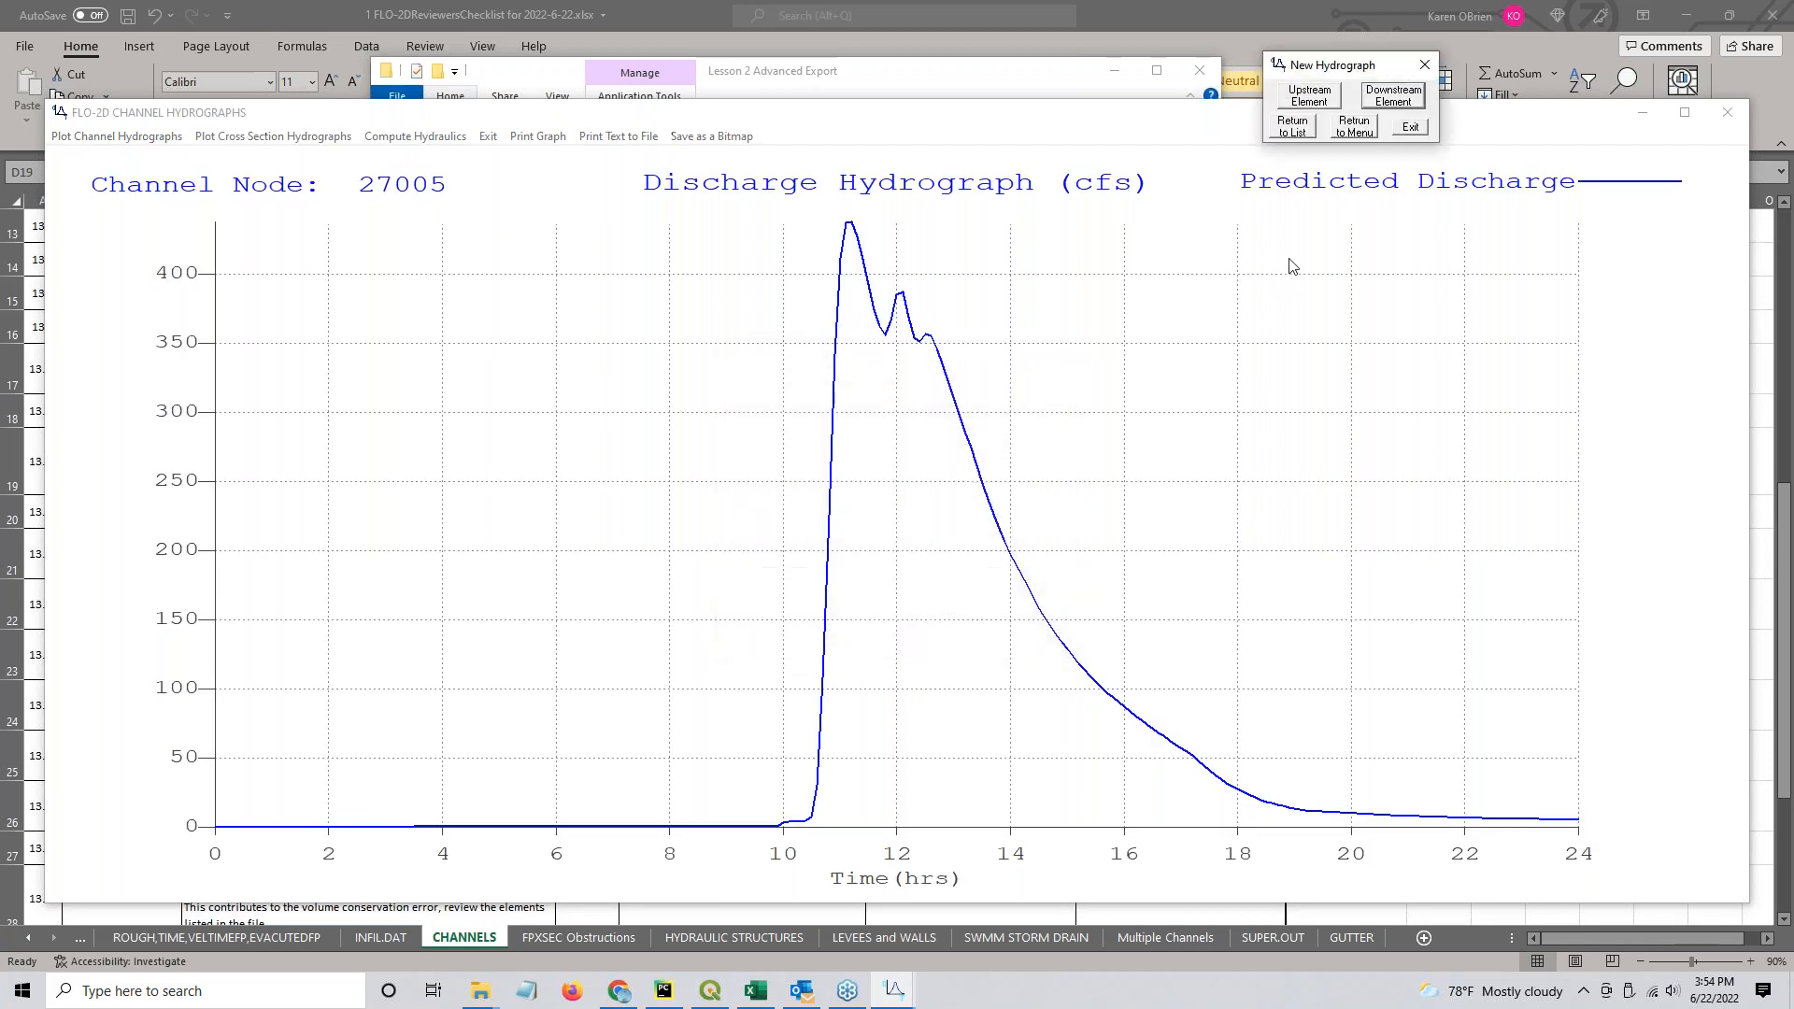
left_click(1391, 96)
left_click(1391, 97)
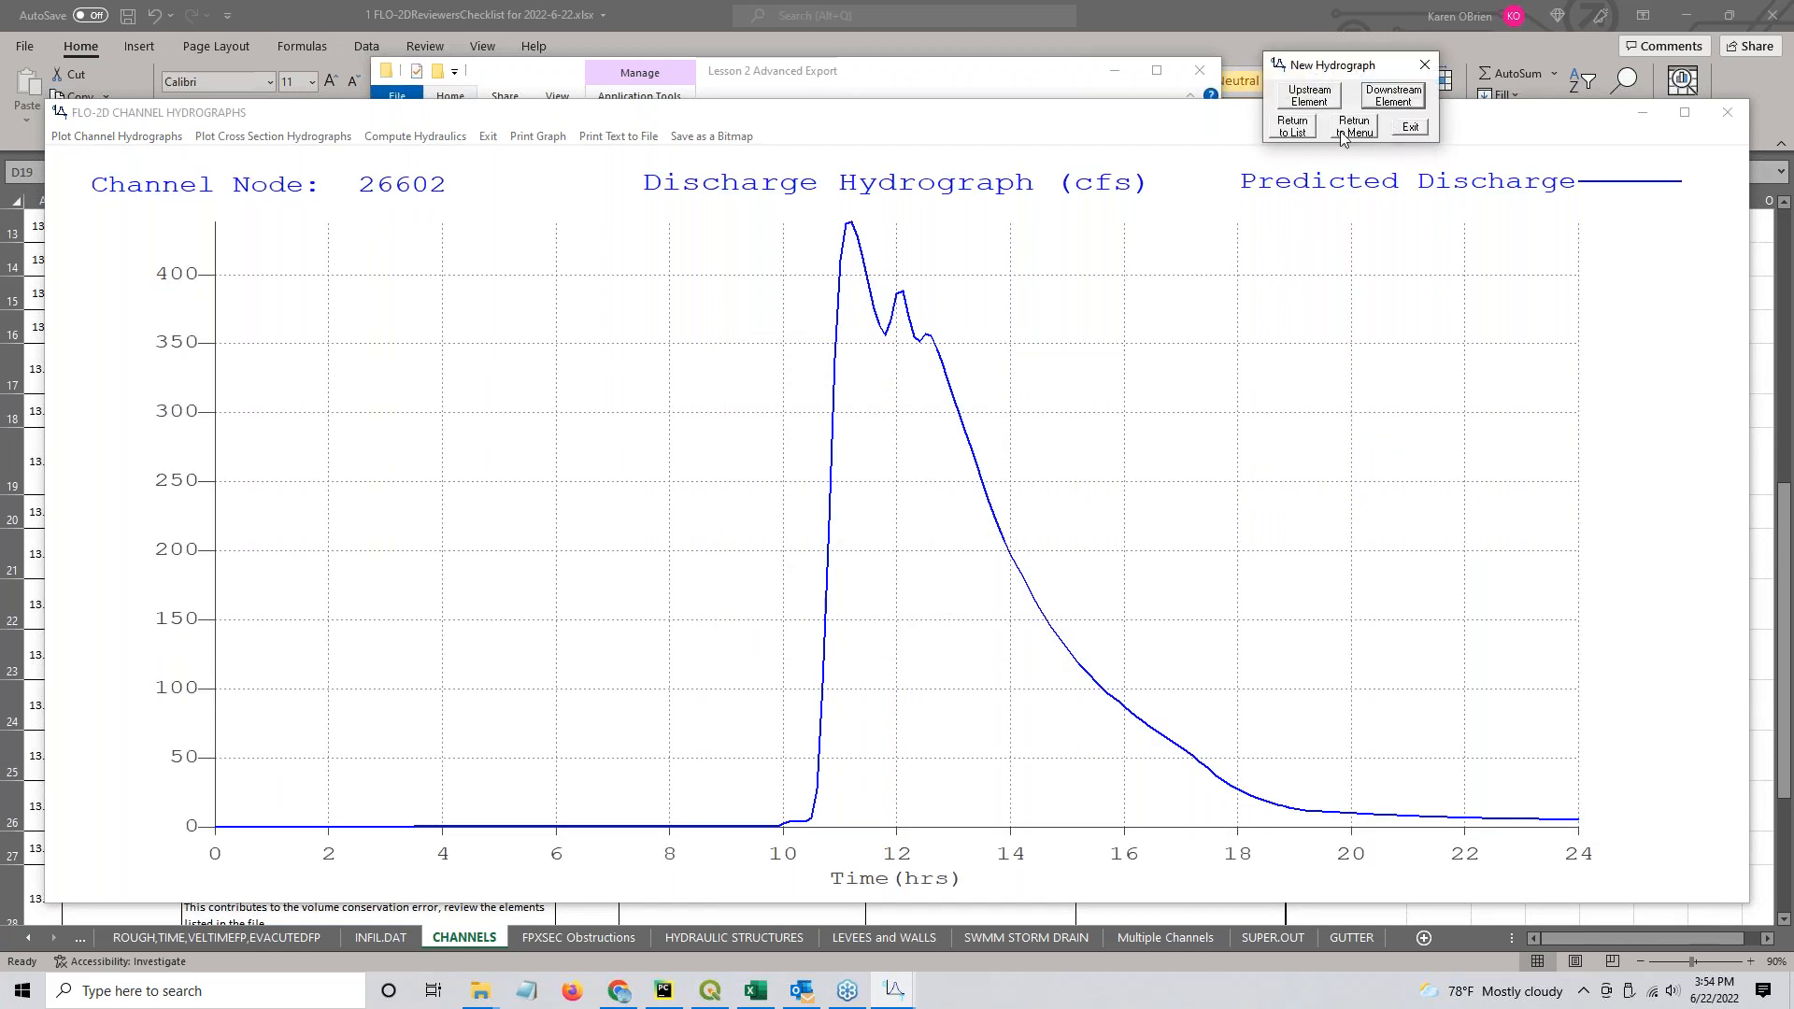
Plot the hydrograph for node 18375 near the end of reach 2 and examine the elements downstream to node 11807.
left_click(1275, 133)
left_click_drag(1030, 537, 1019, 618)
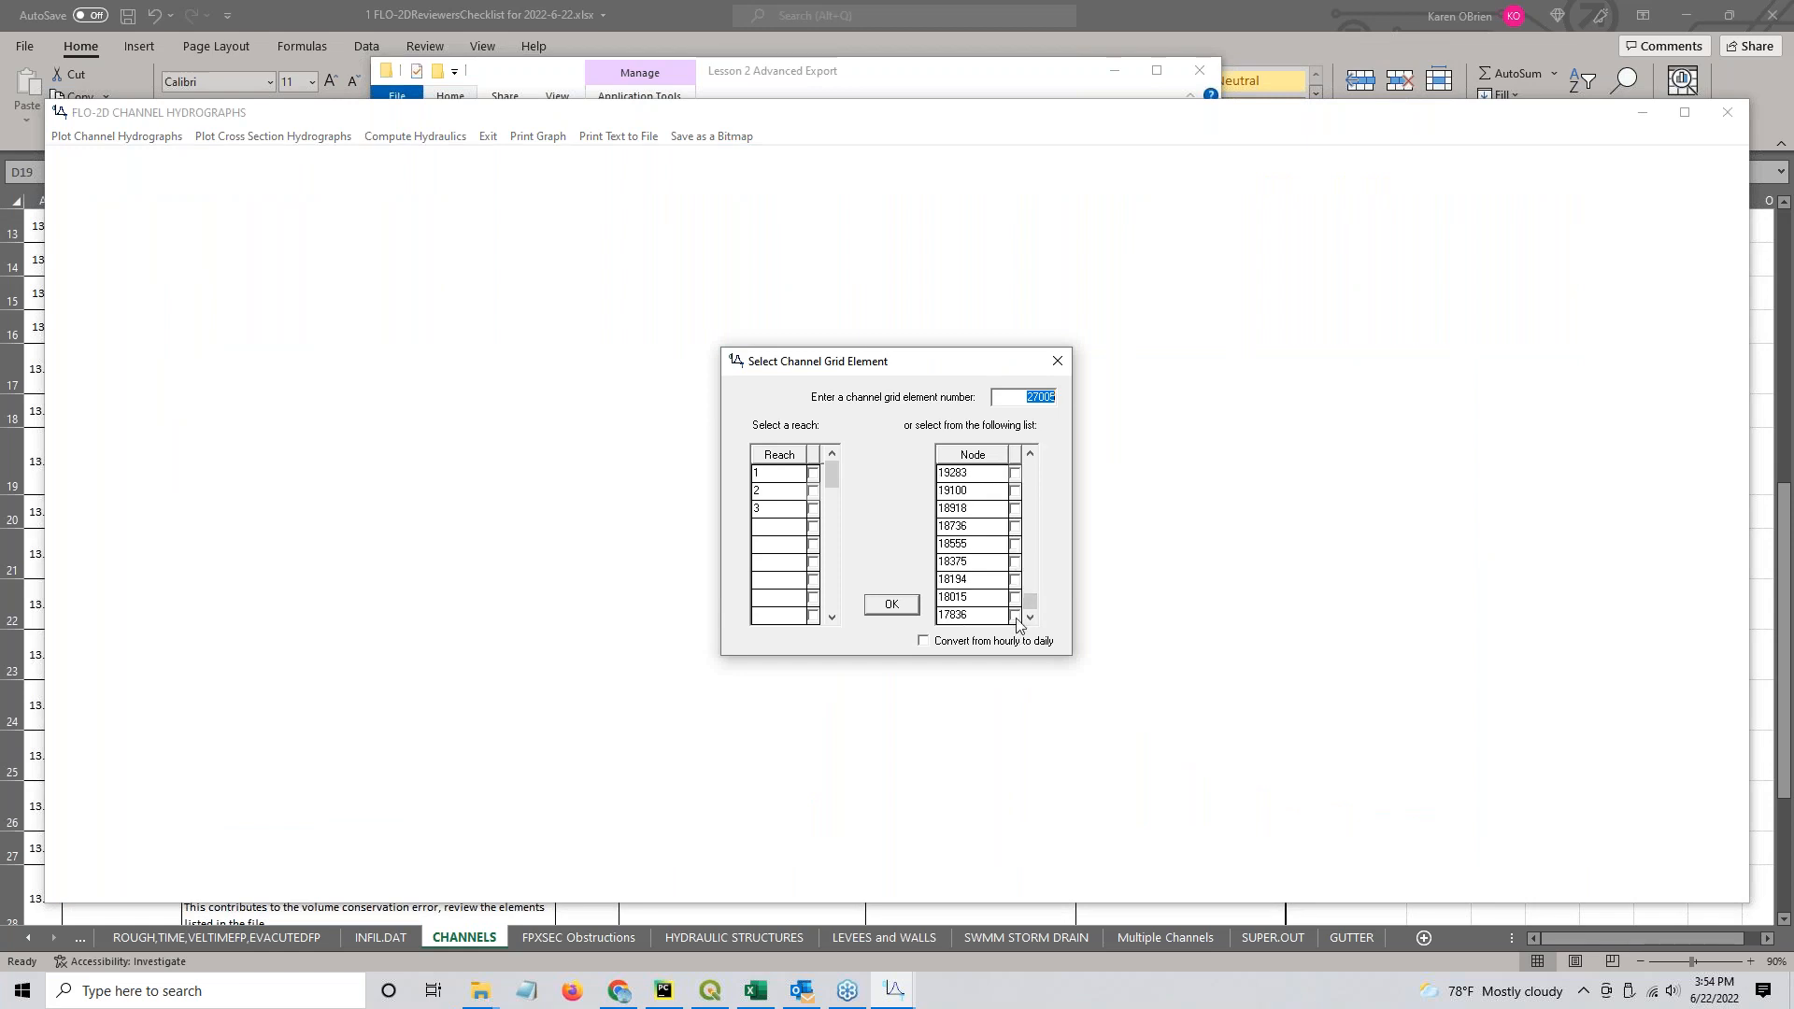
left_click(1015, 562)
left_click(891, 604)
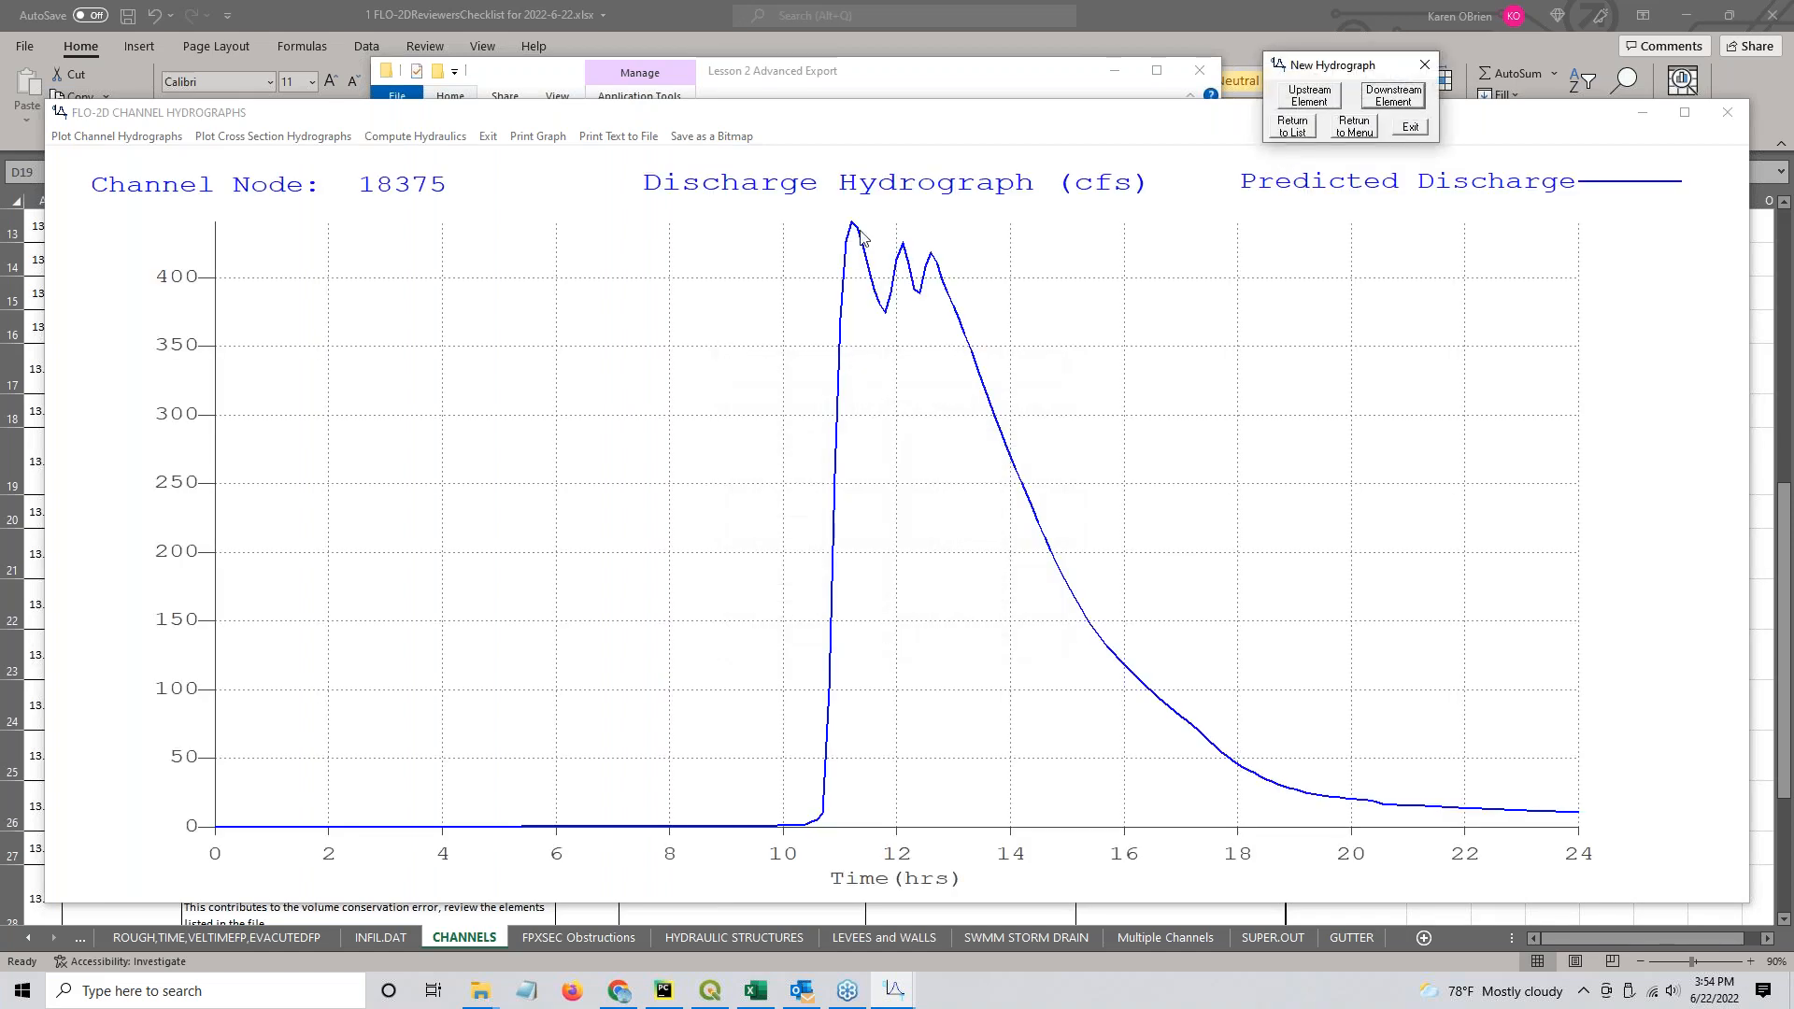
left_click(1409, 97)
left_click(1409, 97)
left_click(1409, 97)
left_click(1410, 97)
left_click(1409, 97)
left_click(1409, 97)
left_click(1409, 97)
left_click(1409, 98)
left_click(1409, 97)
left_click(1409, 98)
left_click(1409, 97)
left_click(1409, 97)
left_click(1409, 97)
left_click(1409, 97)
left_click(1409, 97)
left_click(1409, 97)
left_click(1409, 96)
left_click(1409, 96)
Switch to reach 3 and plot the discharge hydrograph for node 12692.
left_click(1370, 121)
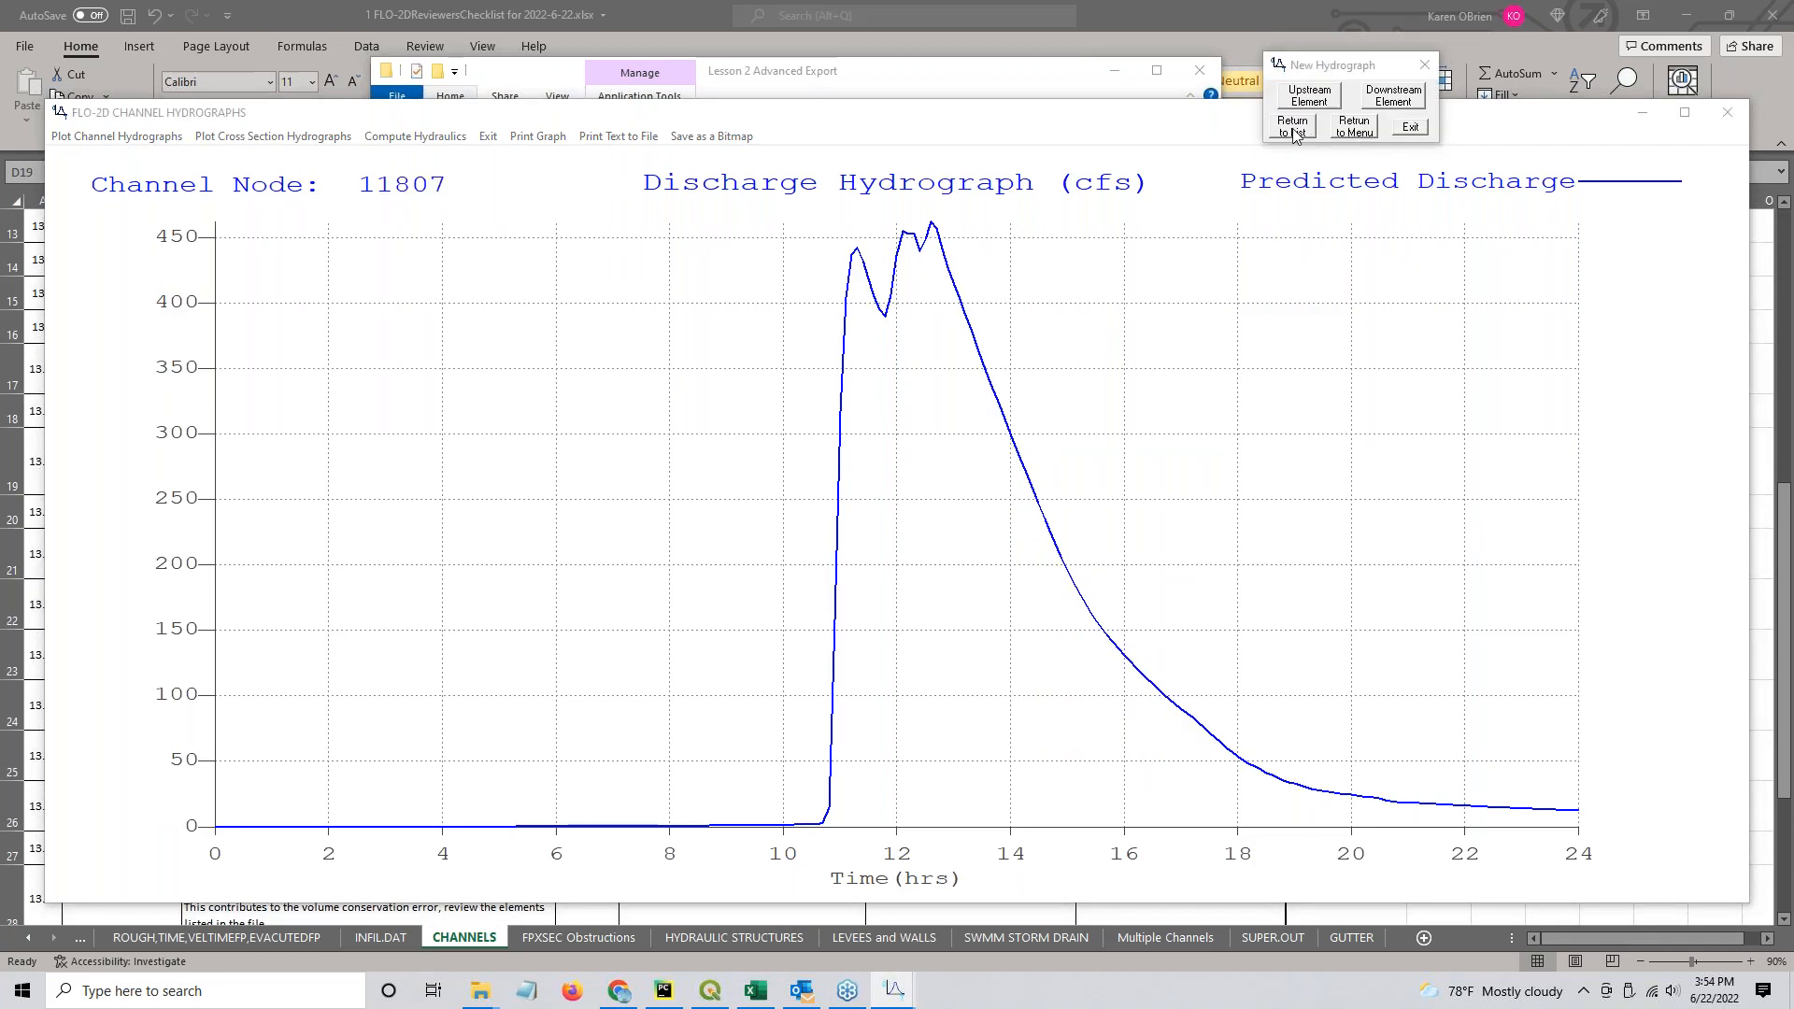
left_click(813, 509)
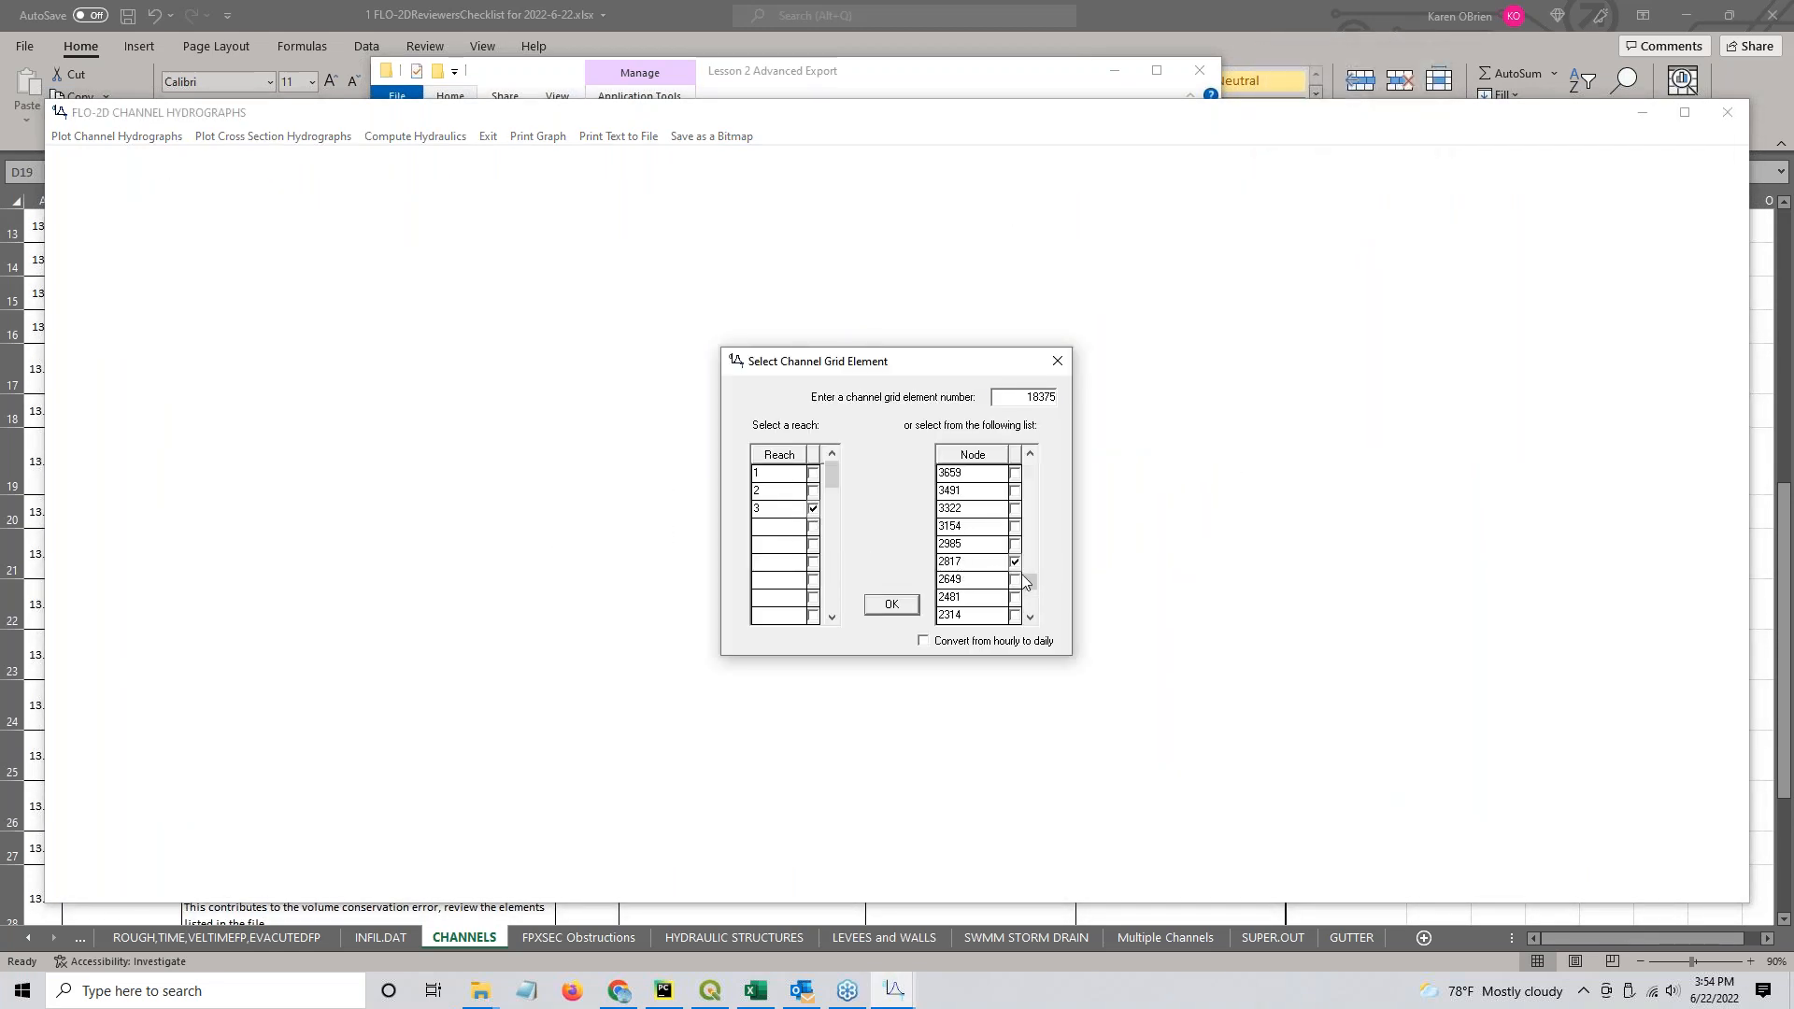
left_click_drag(1032, 580, 1050, 460)
scroll(948, 533, "down", 5)
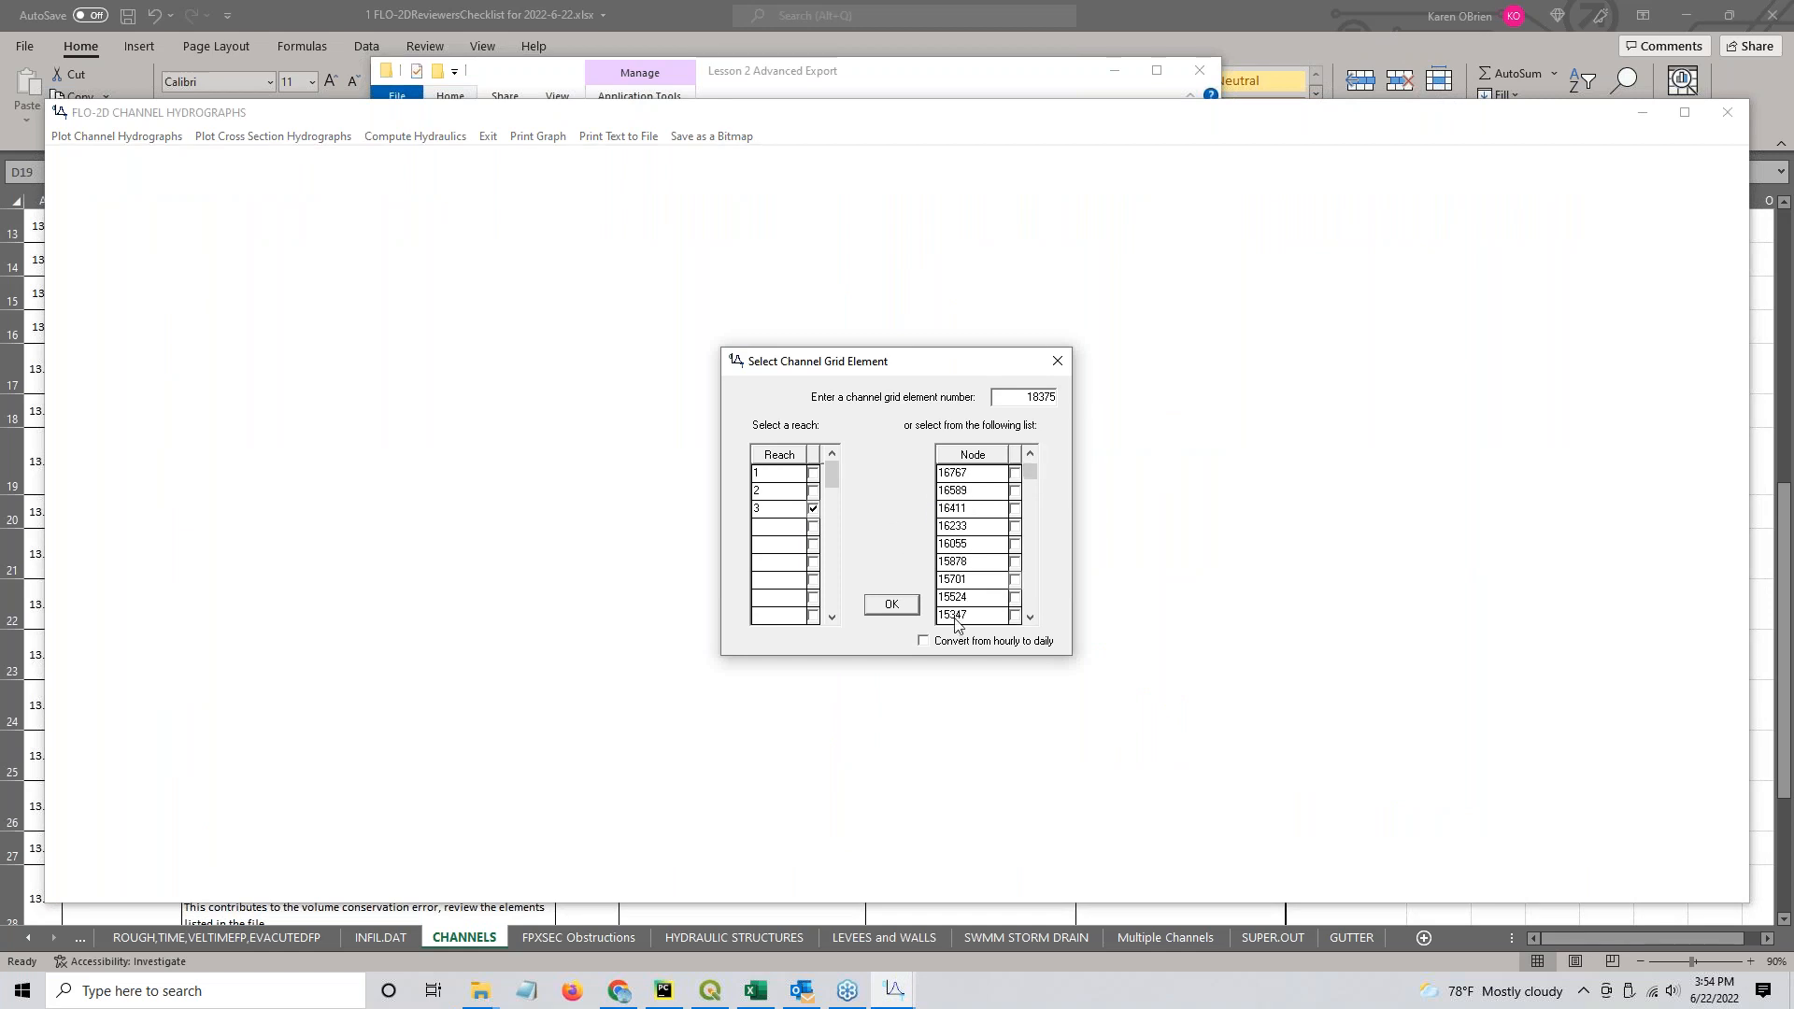
scroll(964, 579, "down", 2)
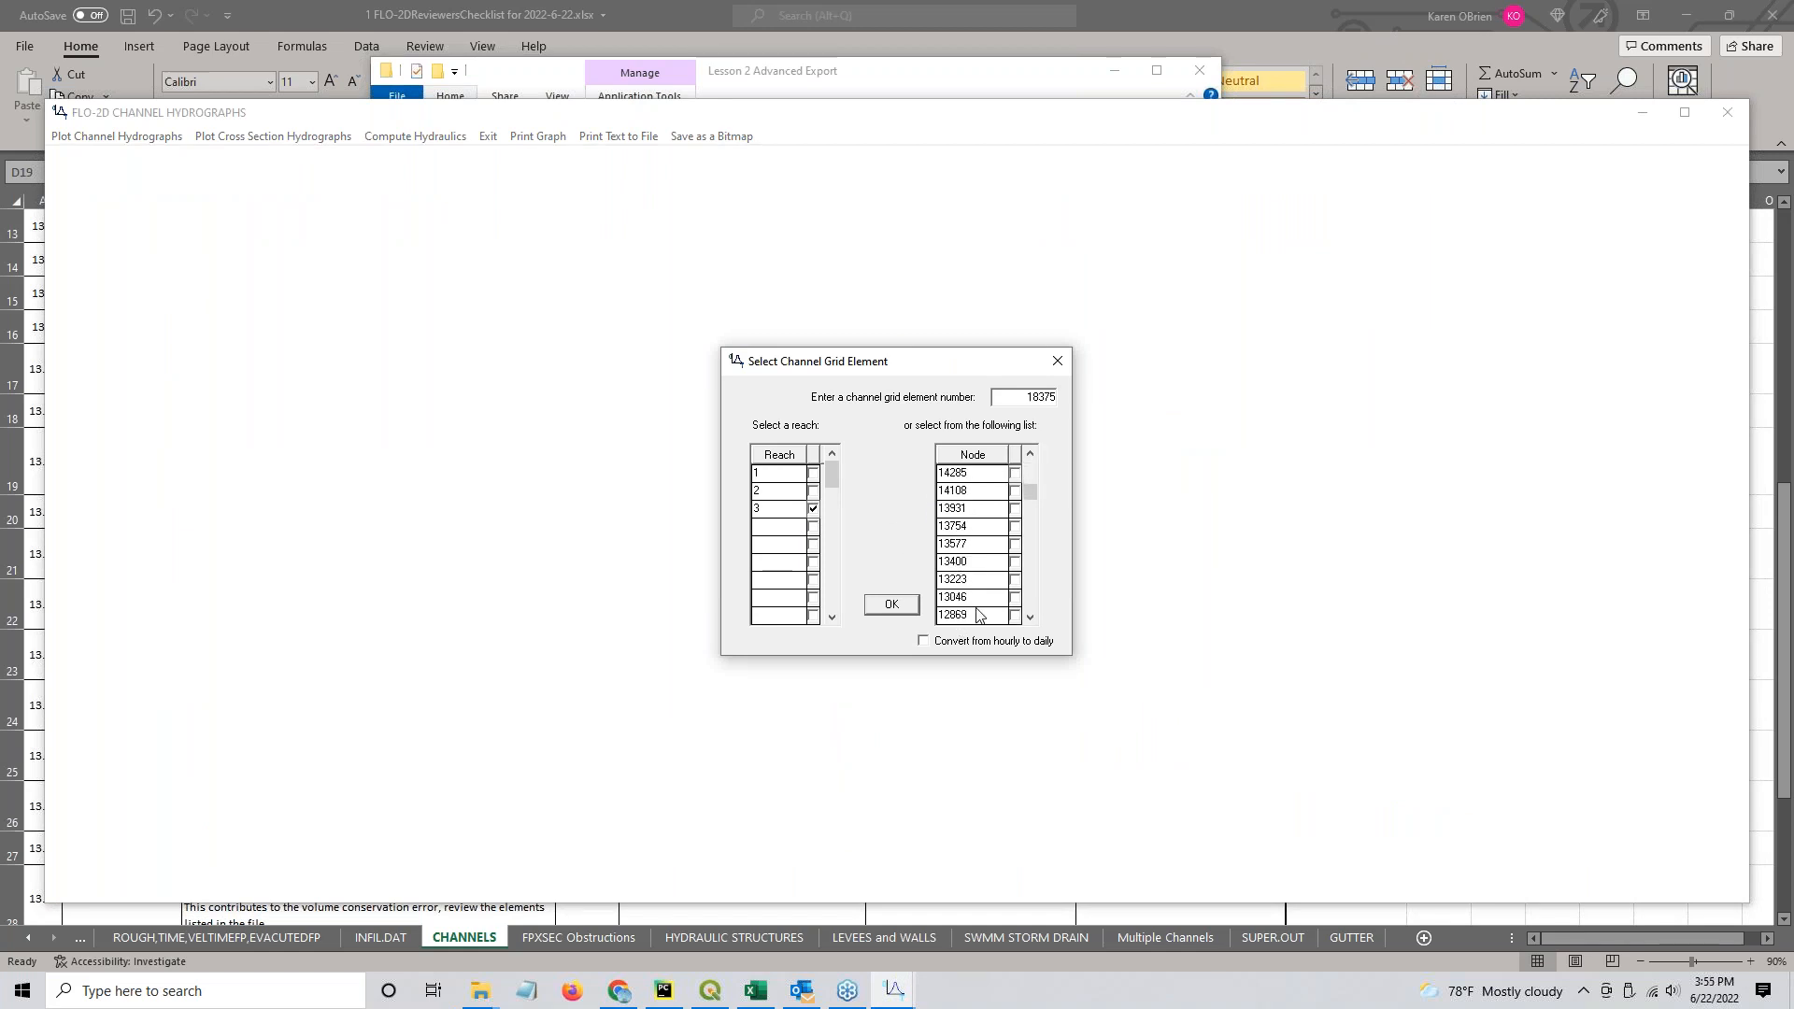
left_click(1016, 579)
left_click(892, 604)
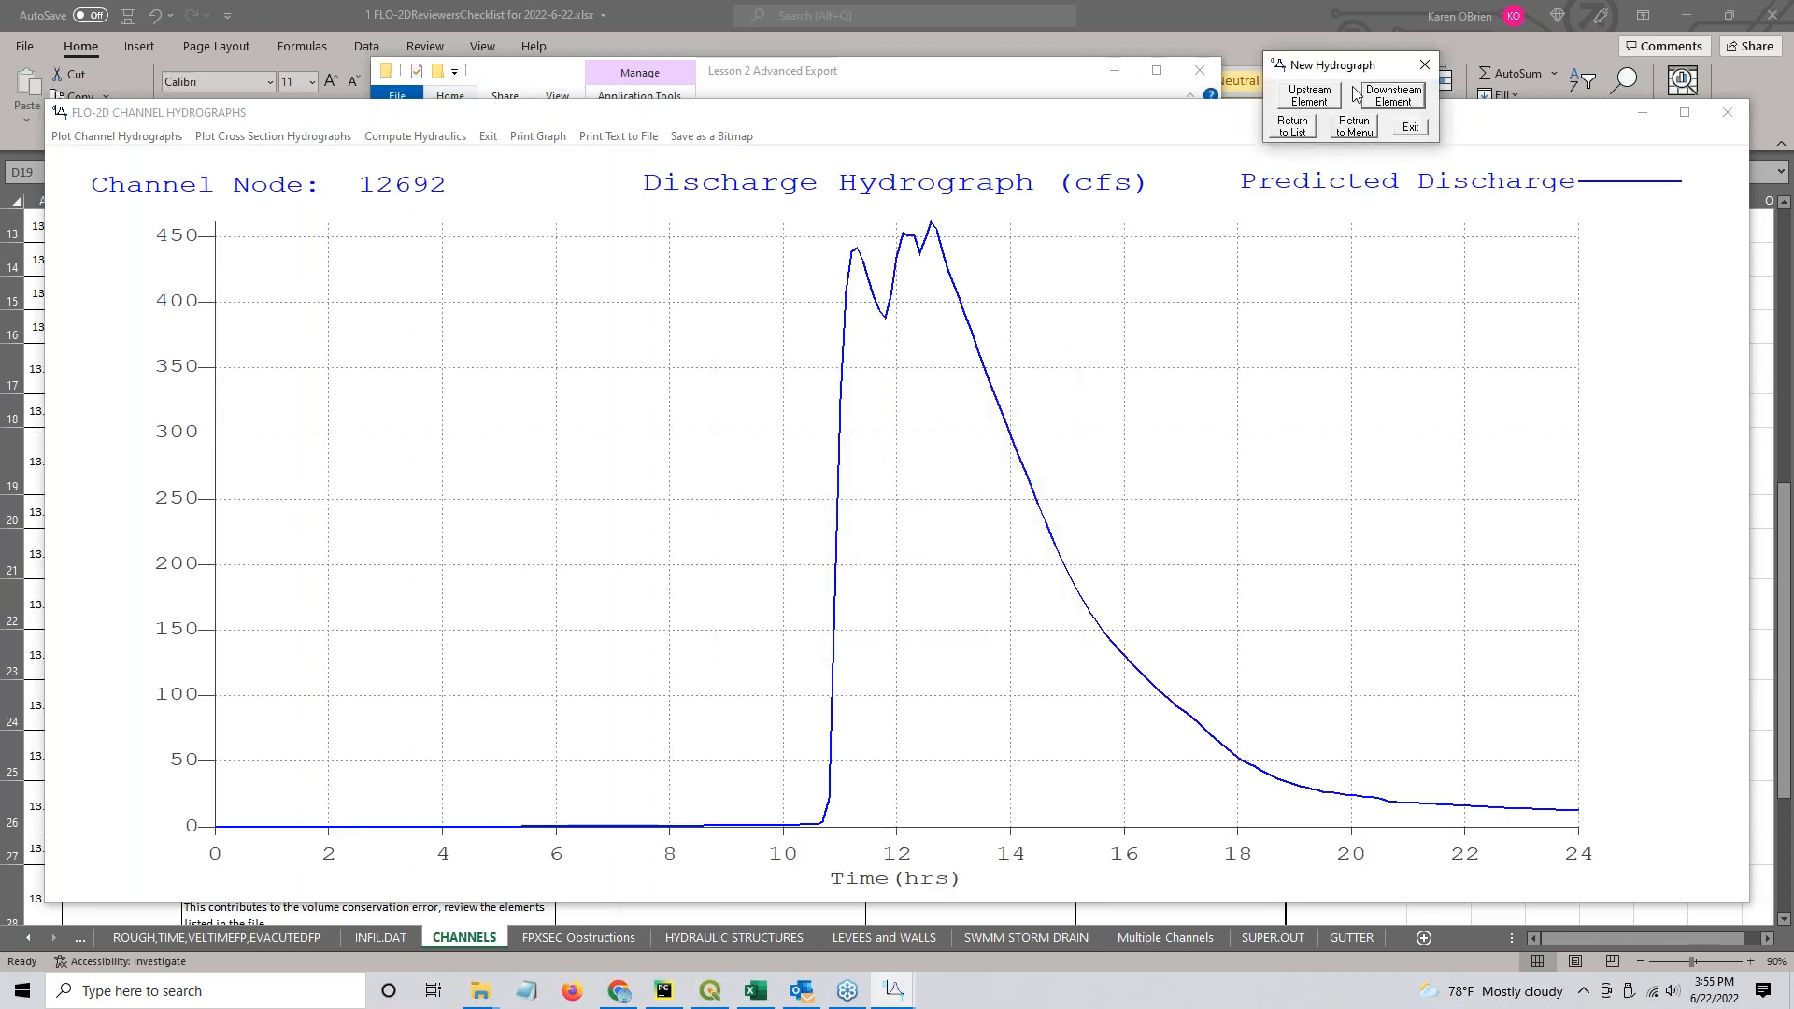
Plot the hydrograph for node 1144 from the reach 3 list and examine the downstream elements to node 315.
left_click(1292, 128)
left_click_drag(1033, 494, 1030, 598)
left_click(1015, 526)
left_click(891, 604)
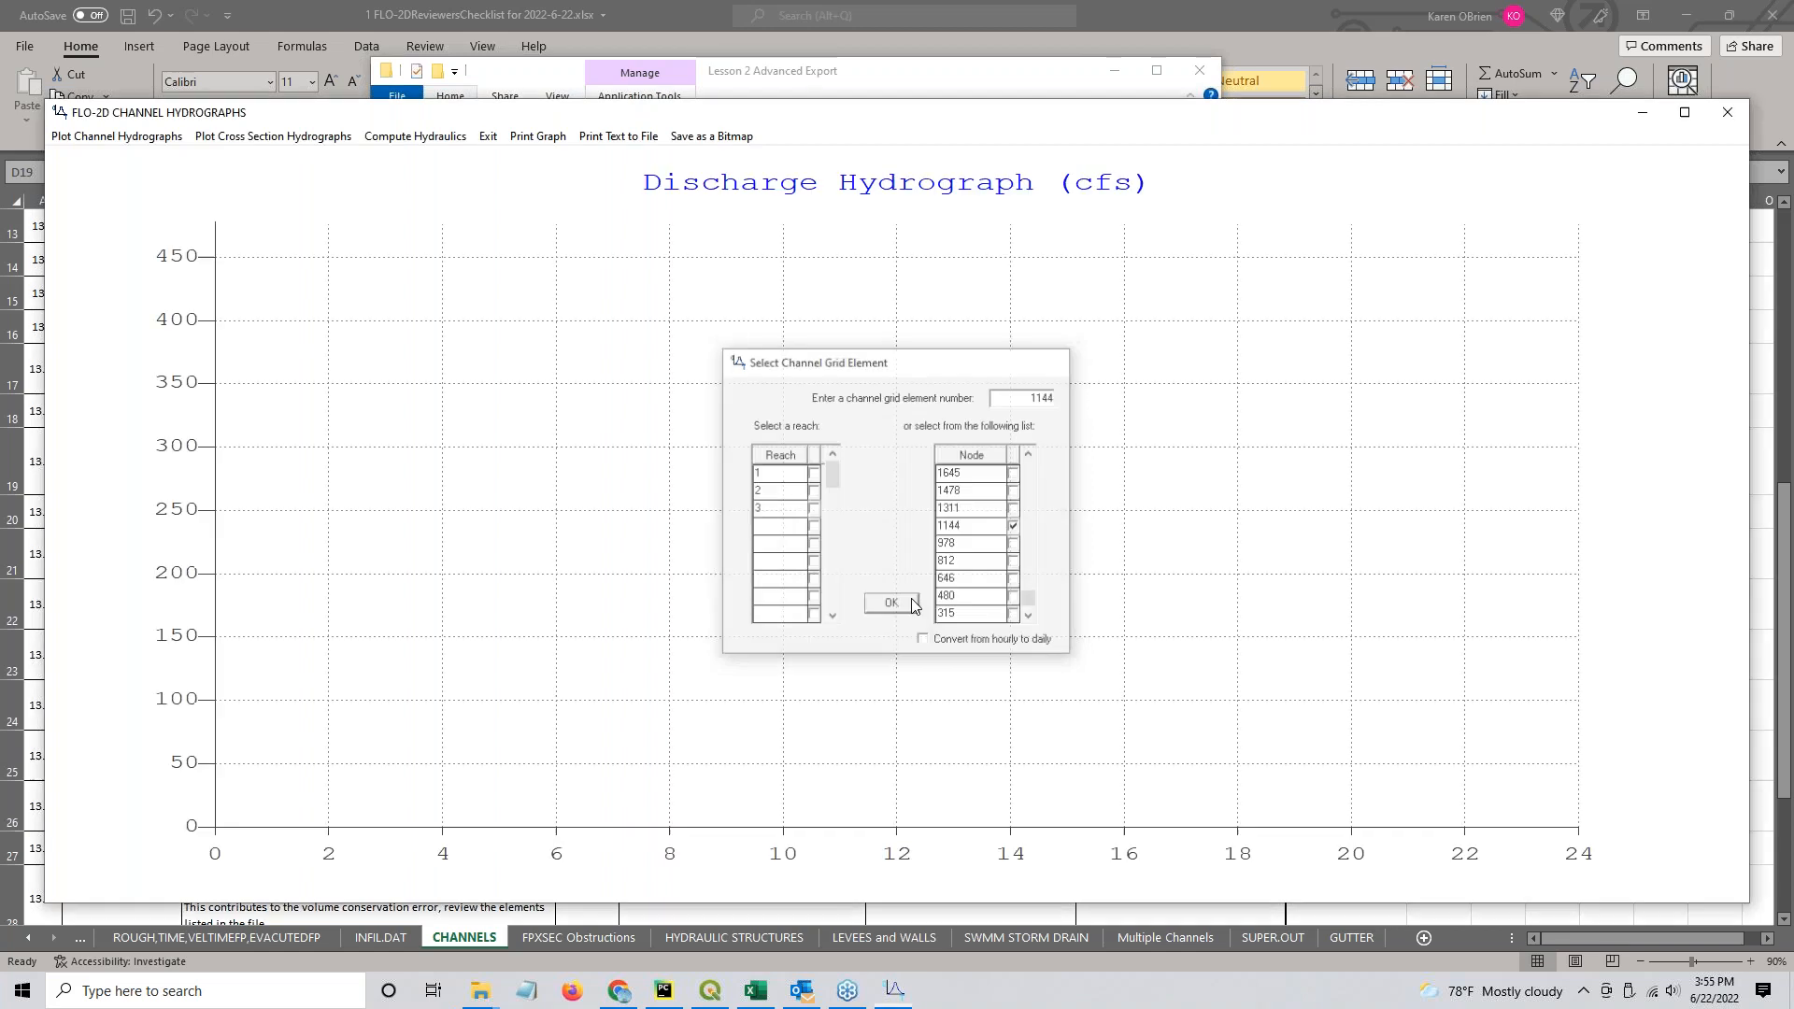
left_click(1397, 98)
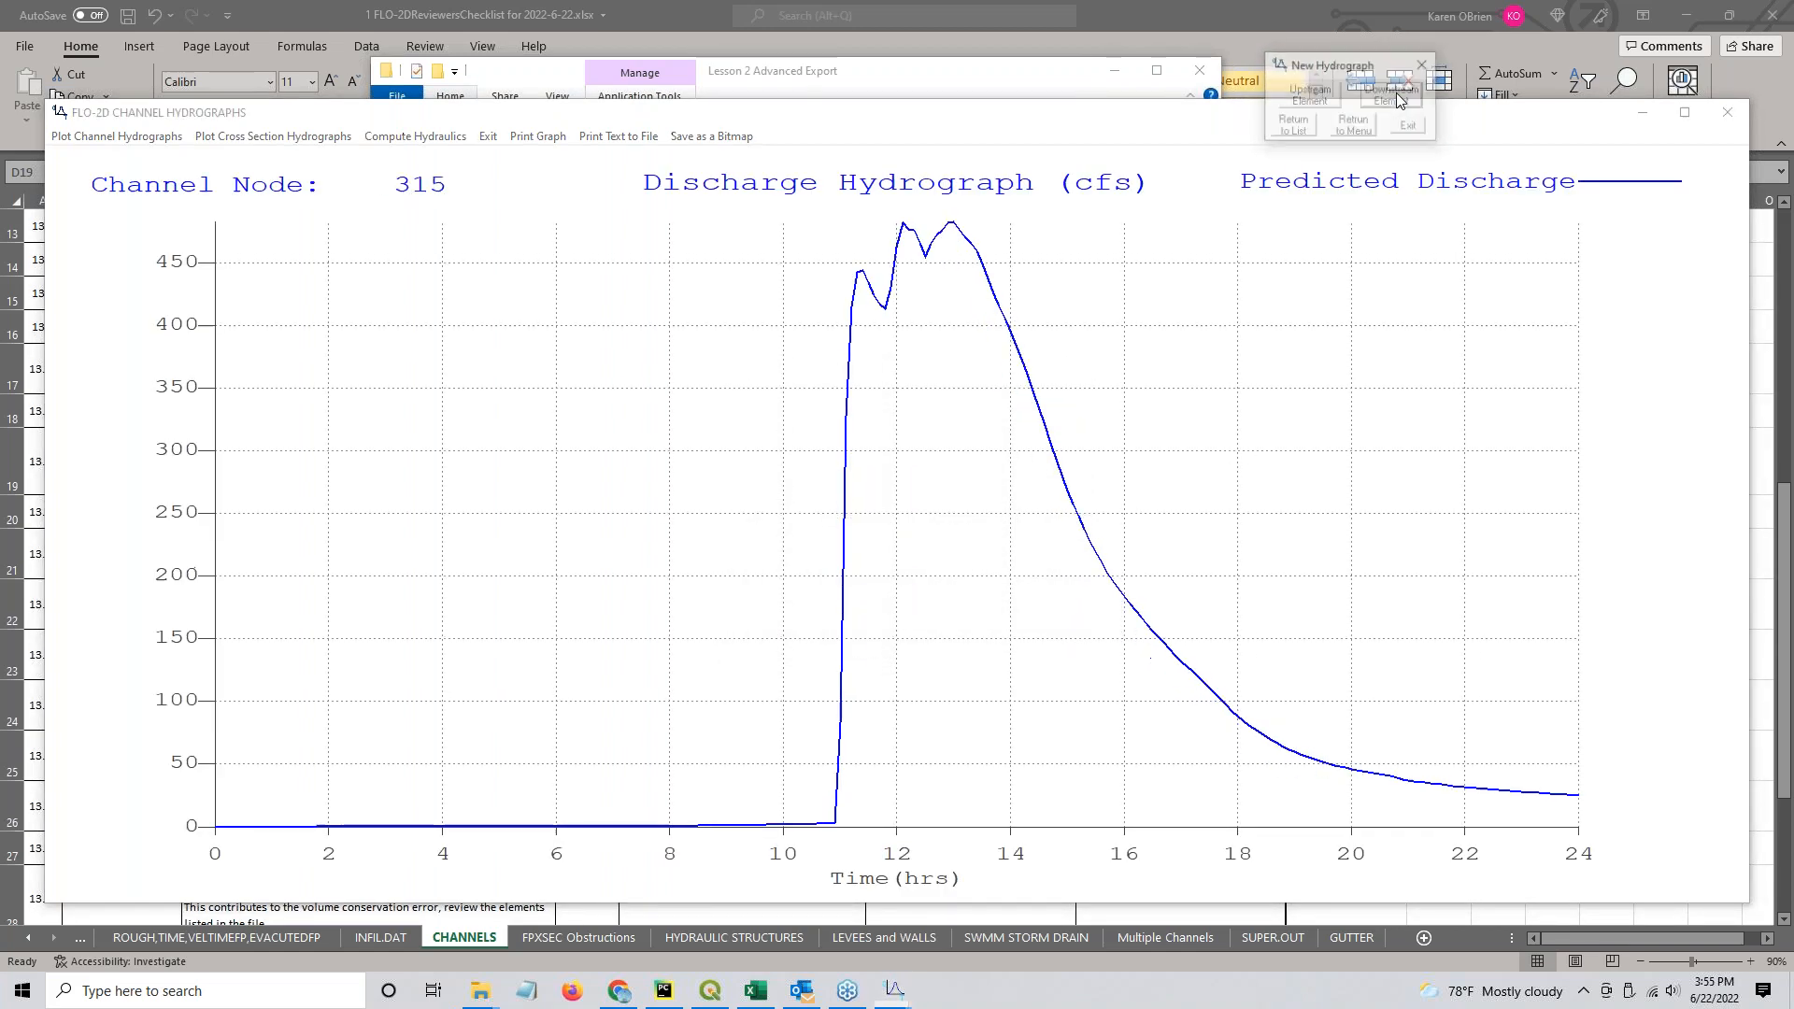
Replot node 1144 in reach 3, examine each downstream hydrograph through node 149, and close the channel hydrograph program.
left_click(894, 990)
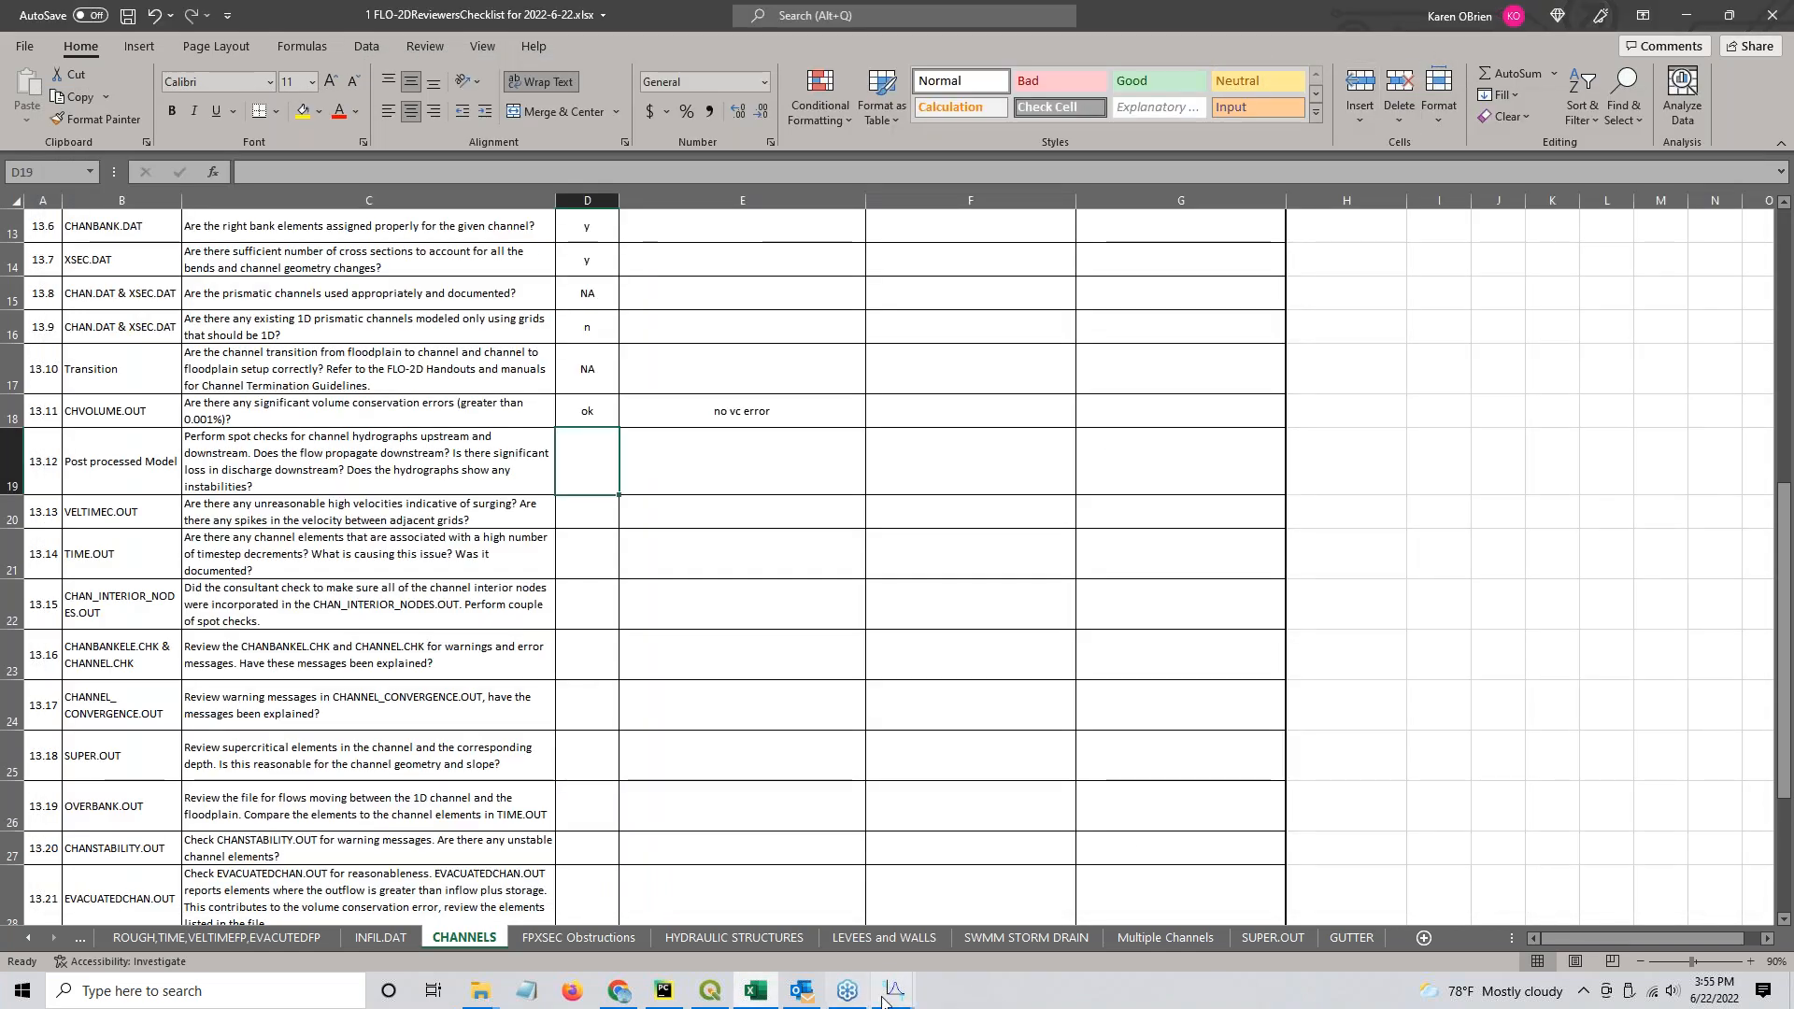
mouse_move(894, 990)
left_click(990, 914)
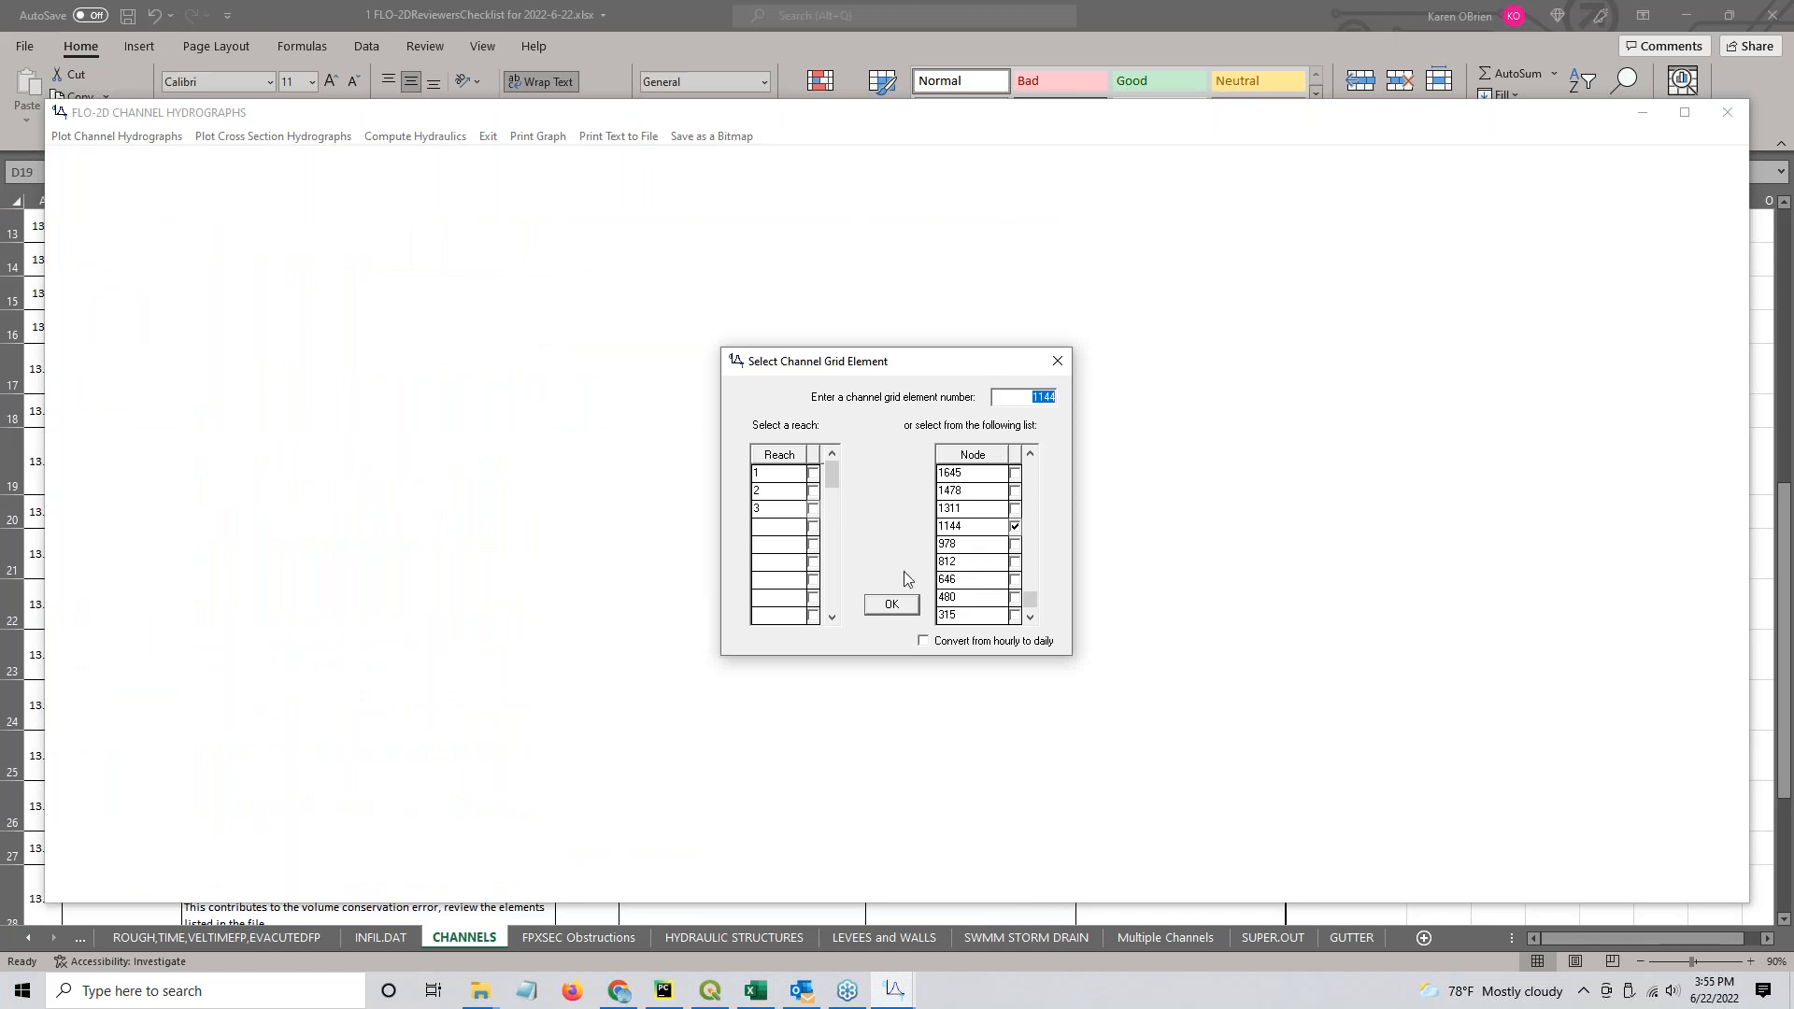
left_click(813, 509)
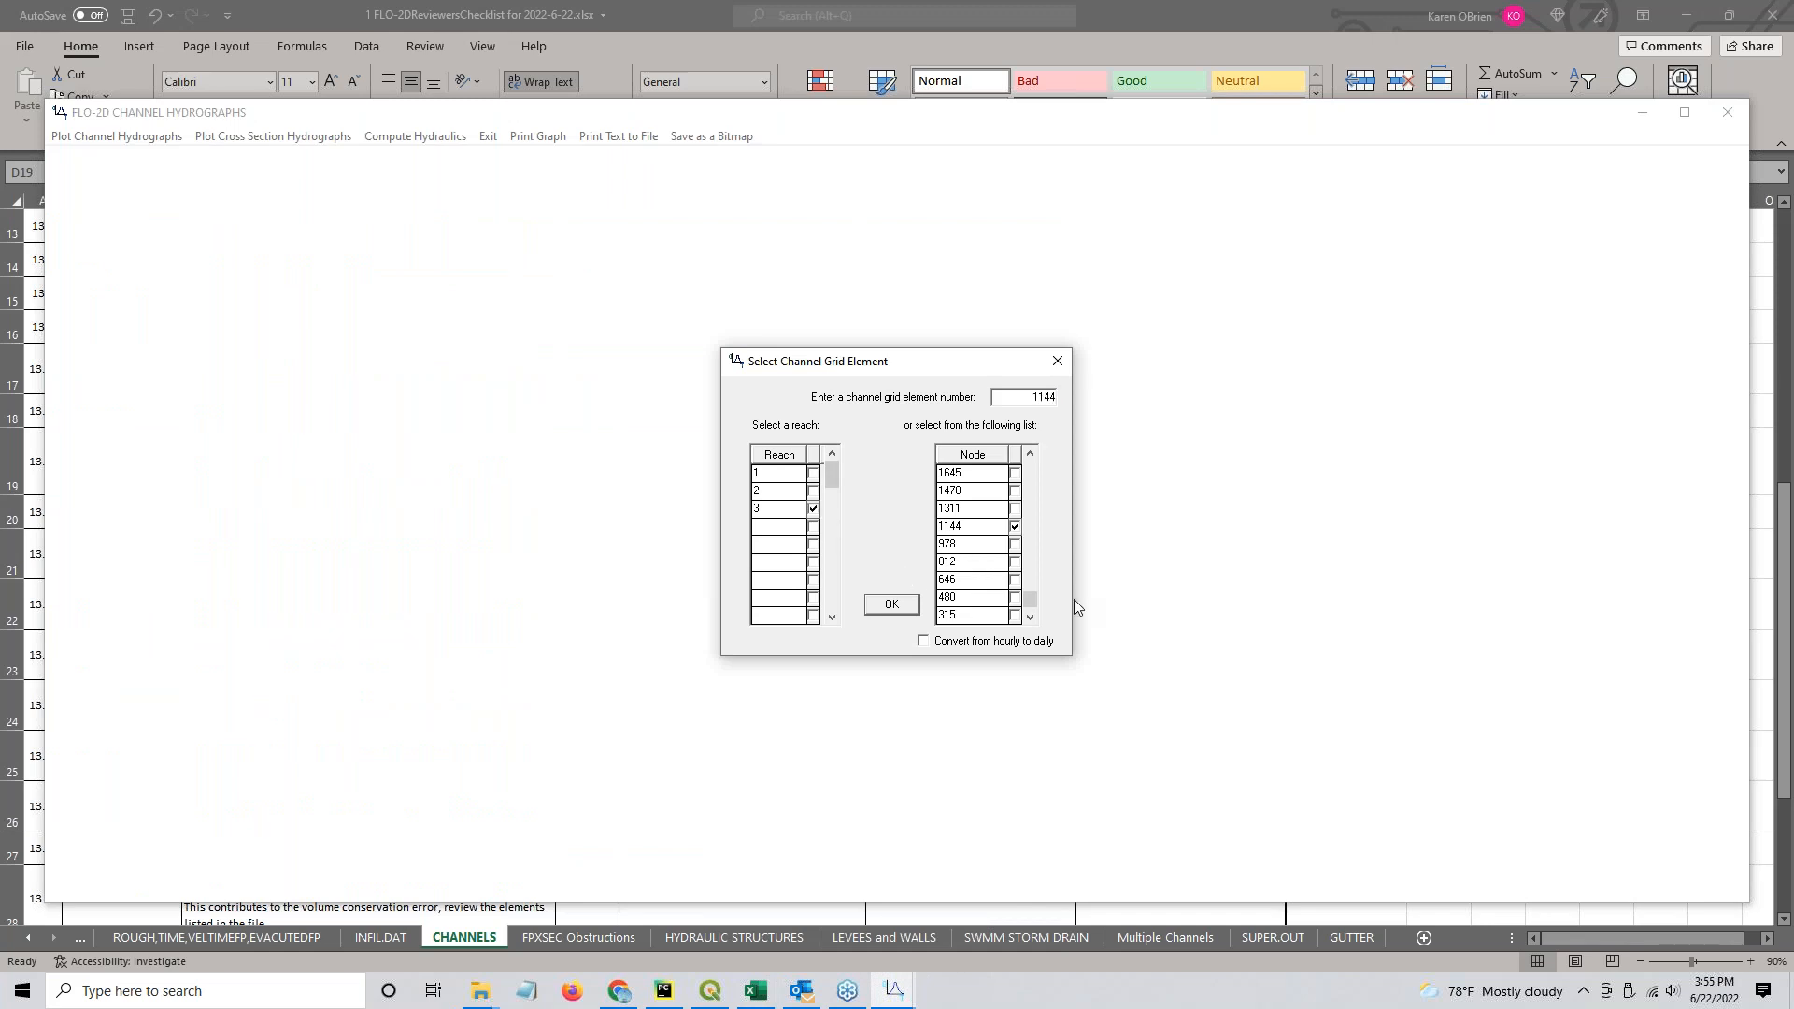
left_click(883, 606)
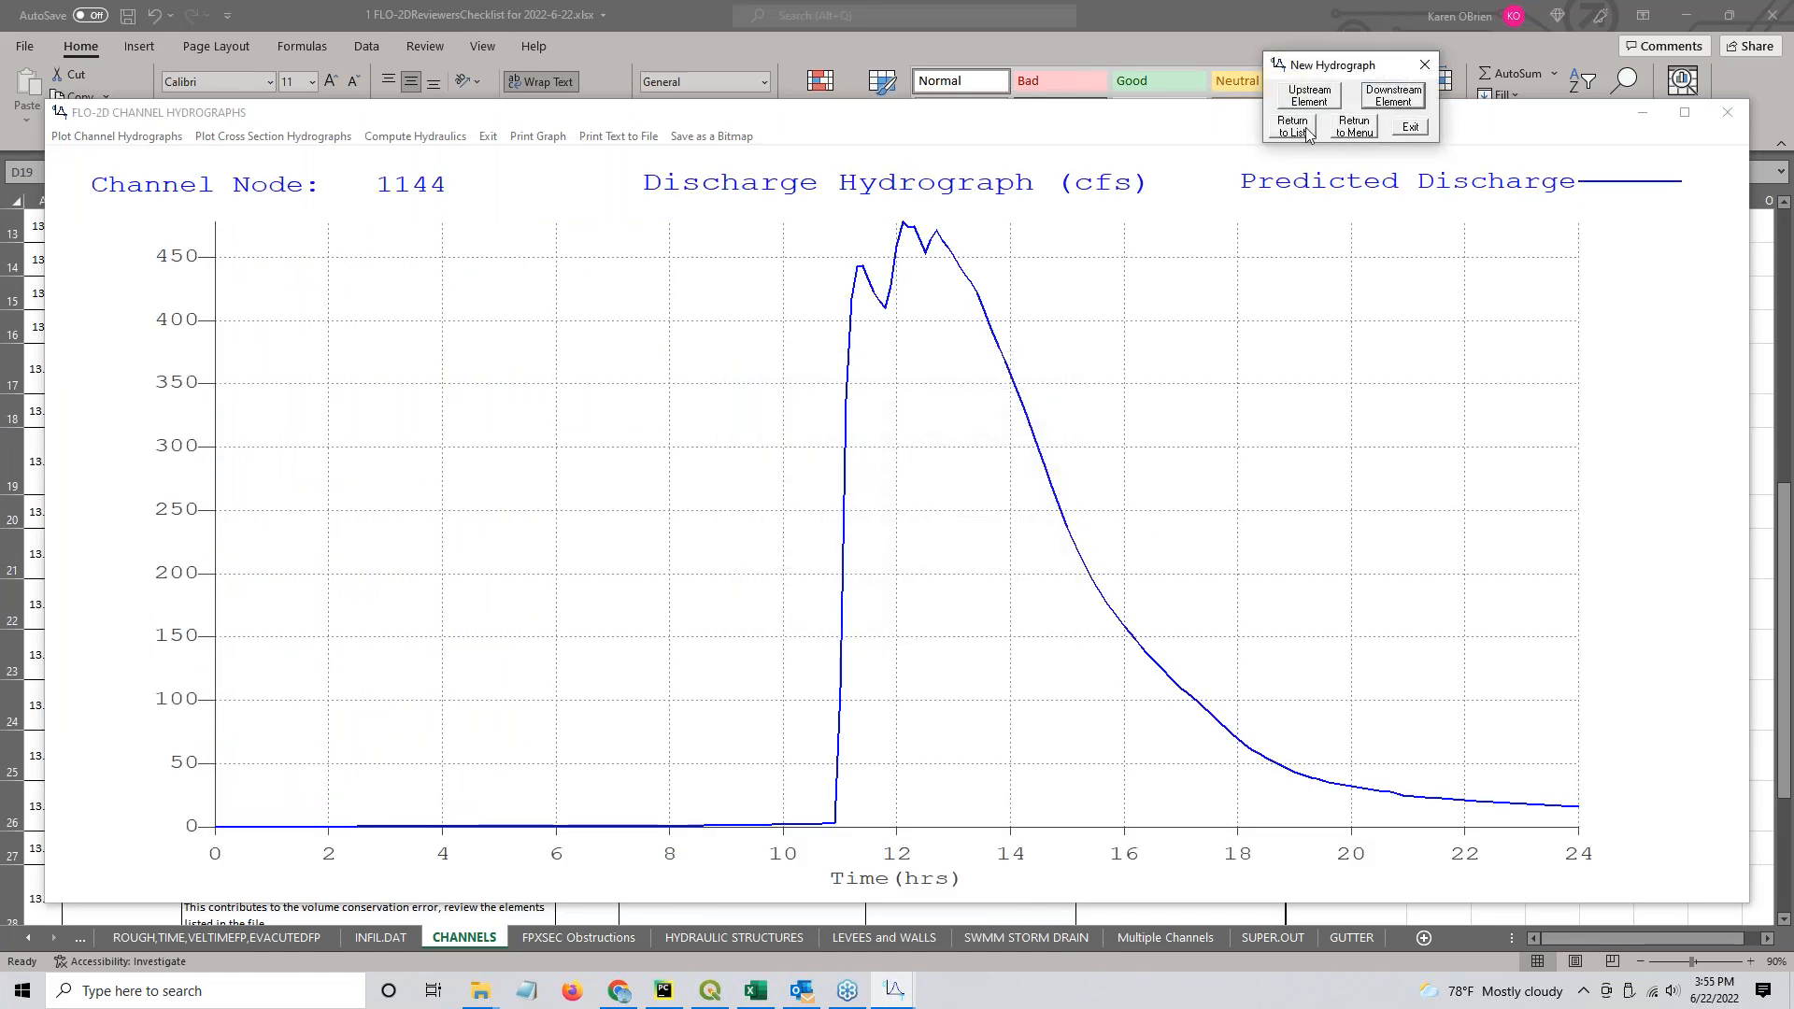
left_click(1387, 98)
left_click(1388, 97)
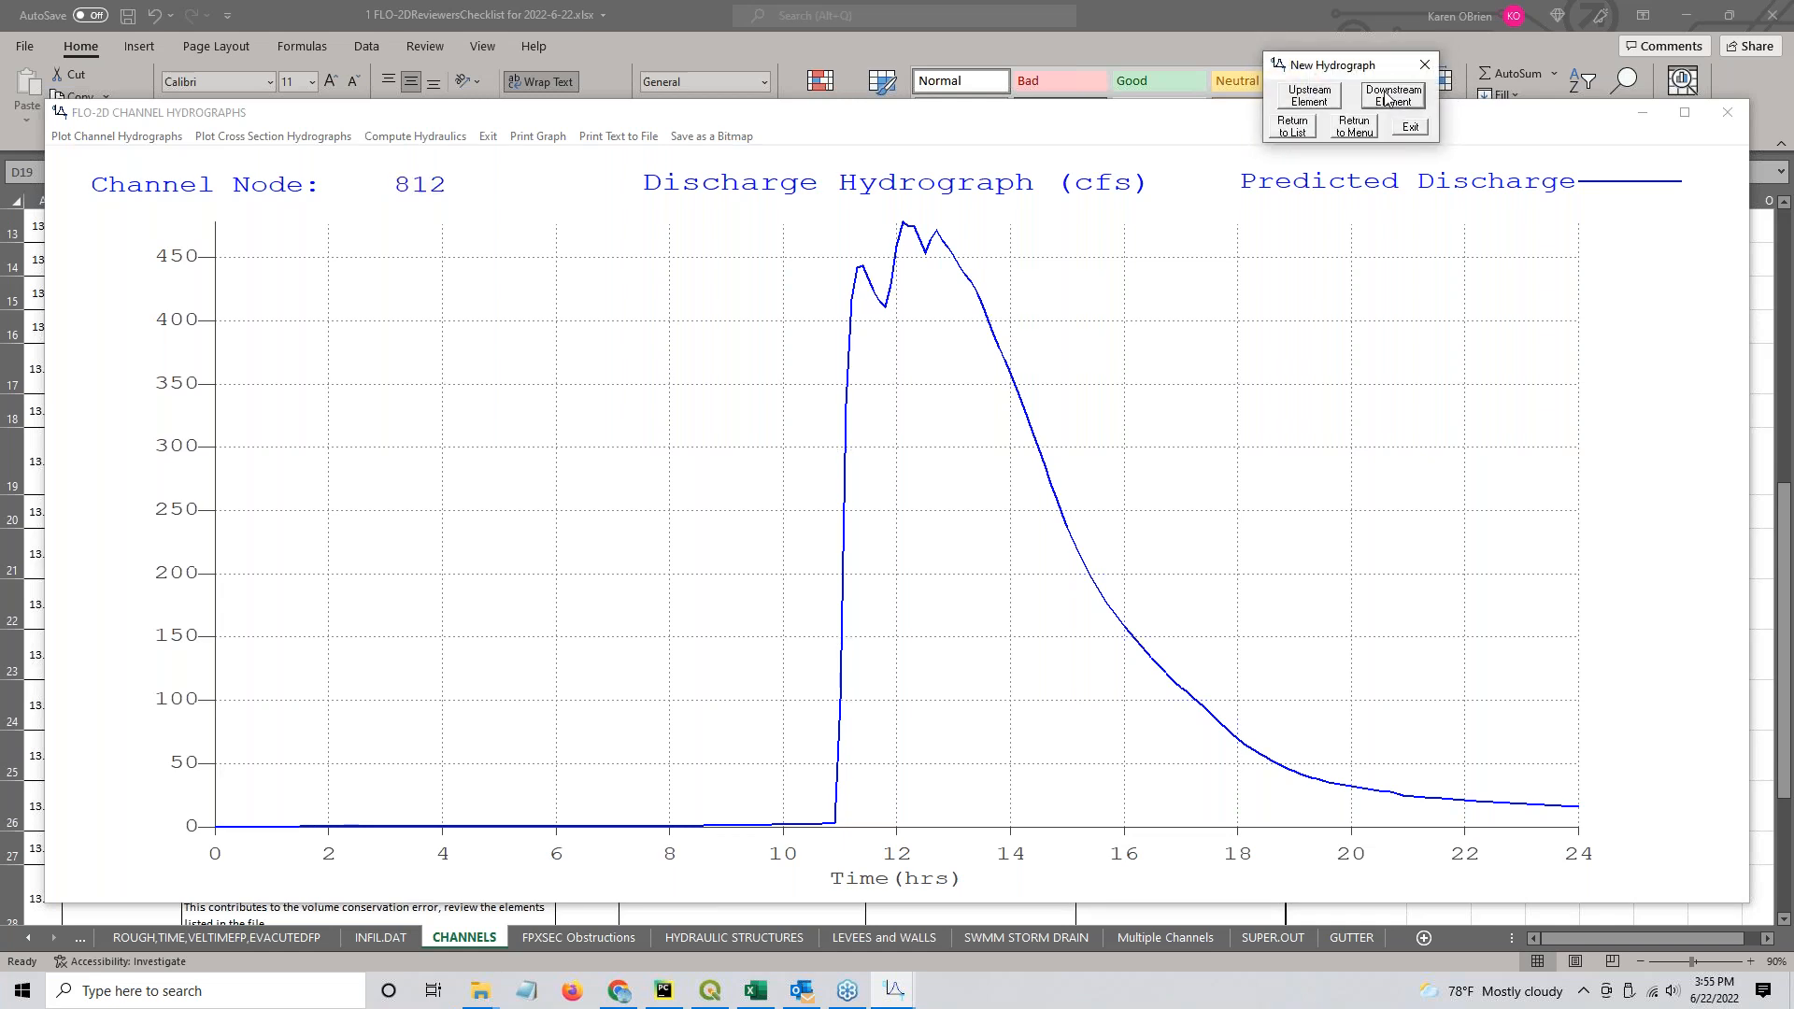
left_click(1387, 97)
left_click(1387, 97)
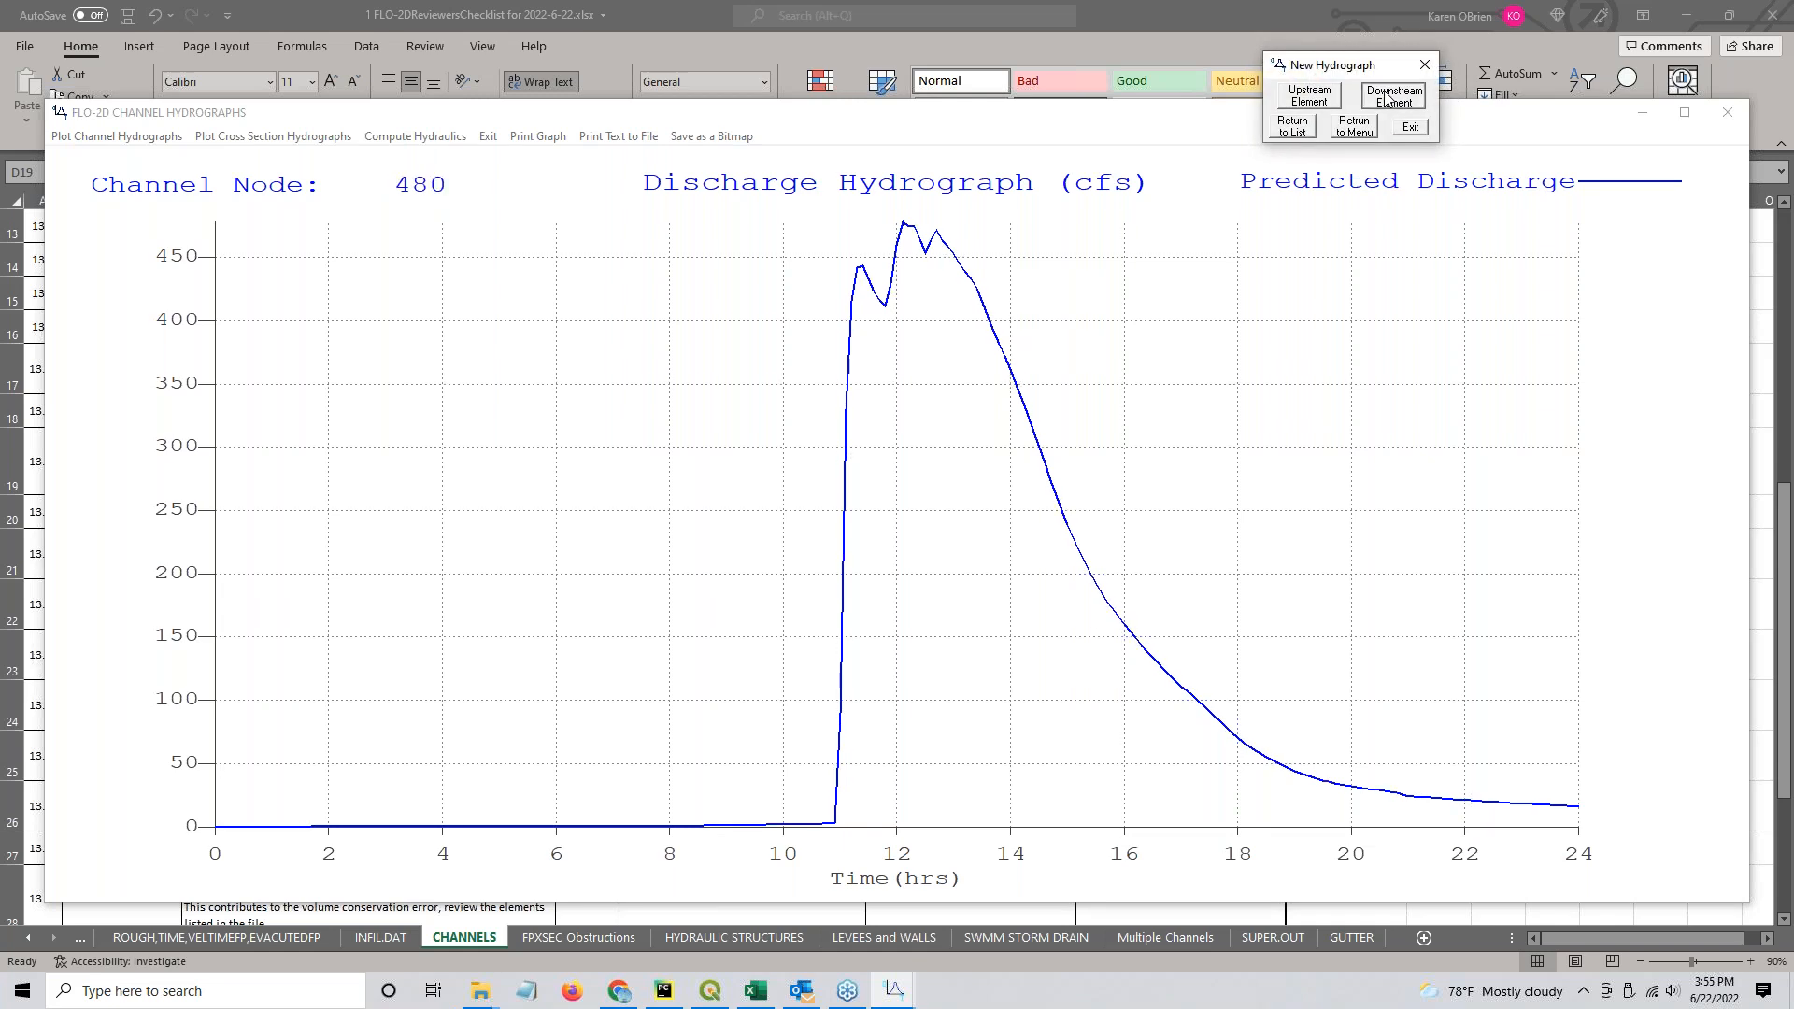
left_click(1388, 97)
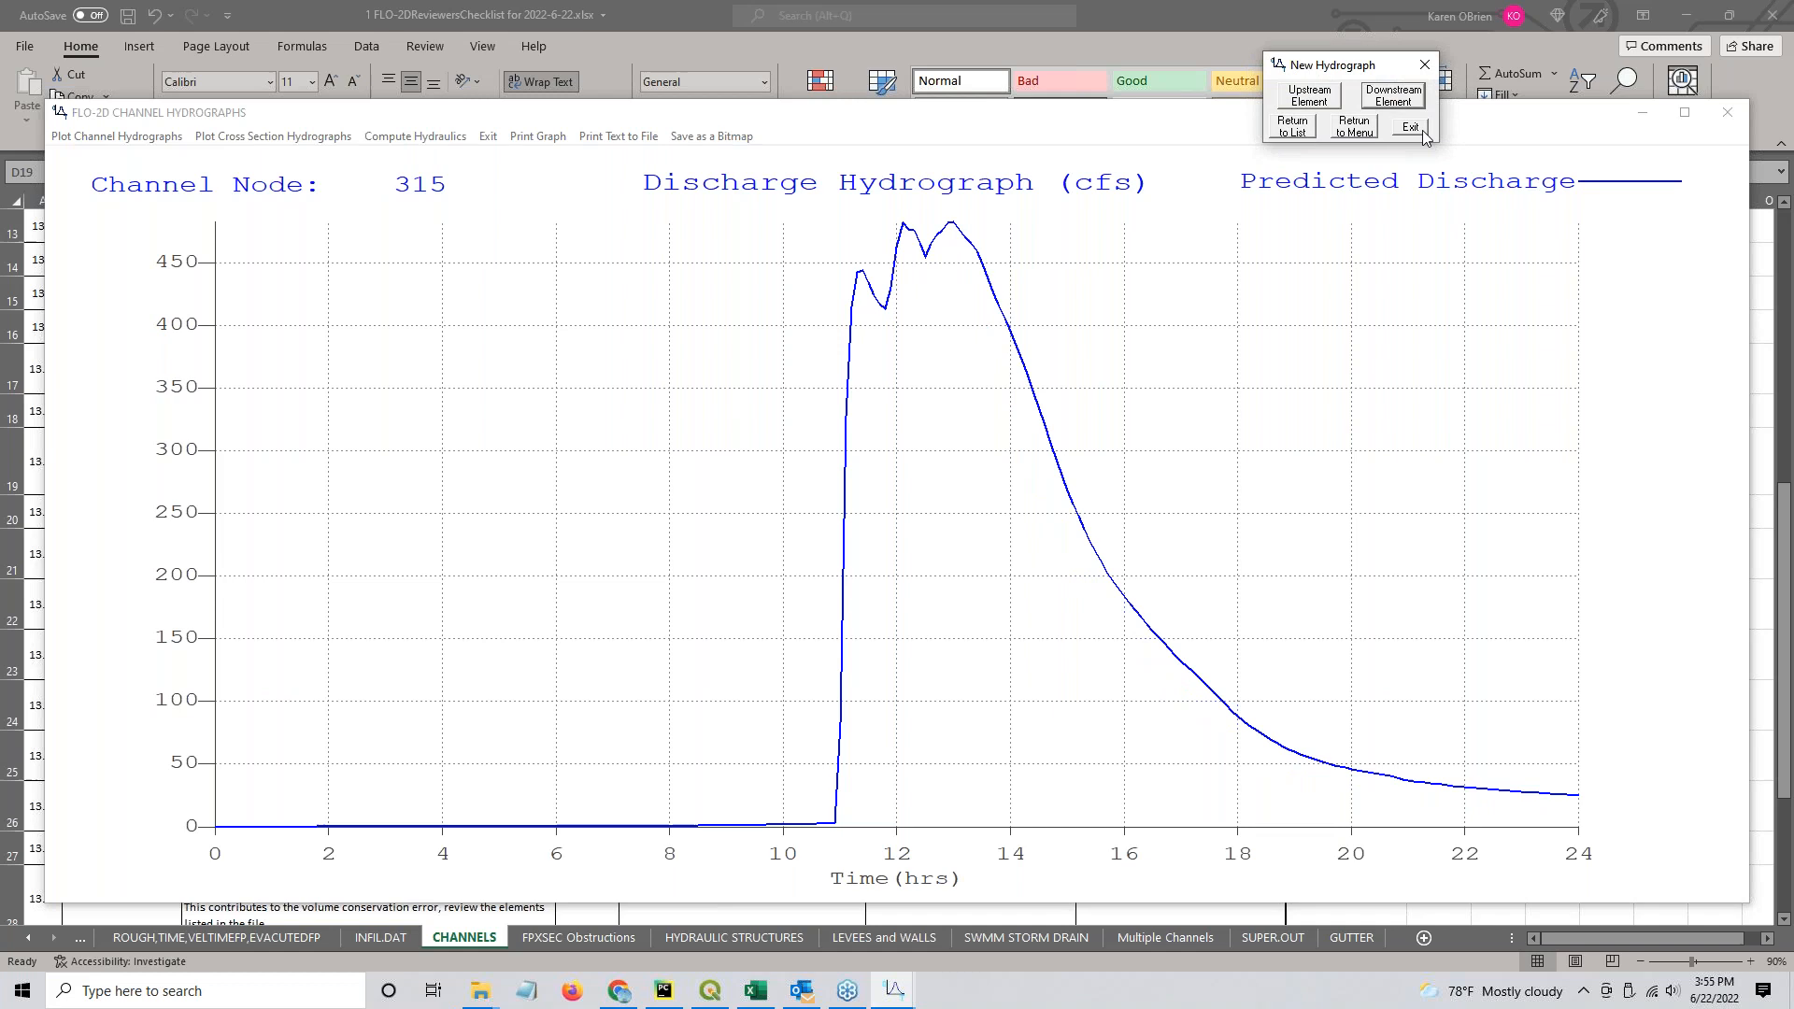
left_click(1392, 99)
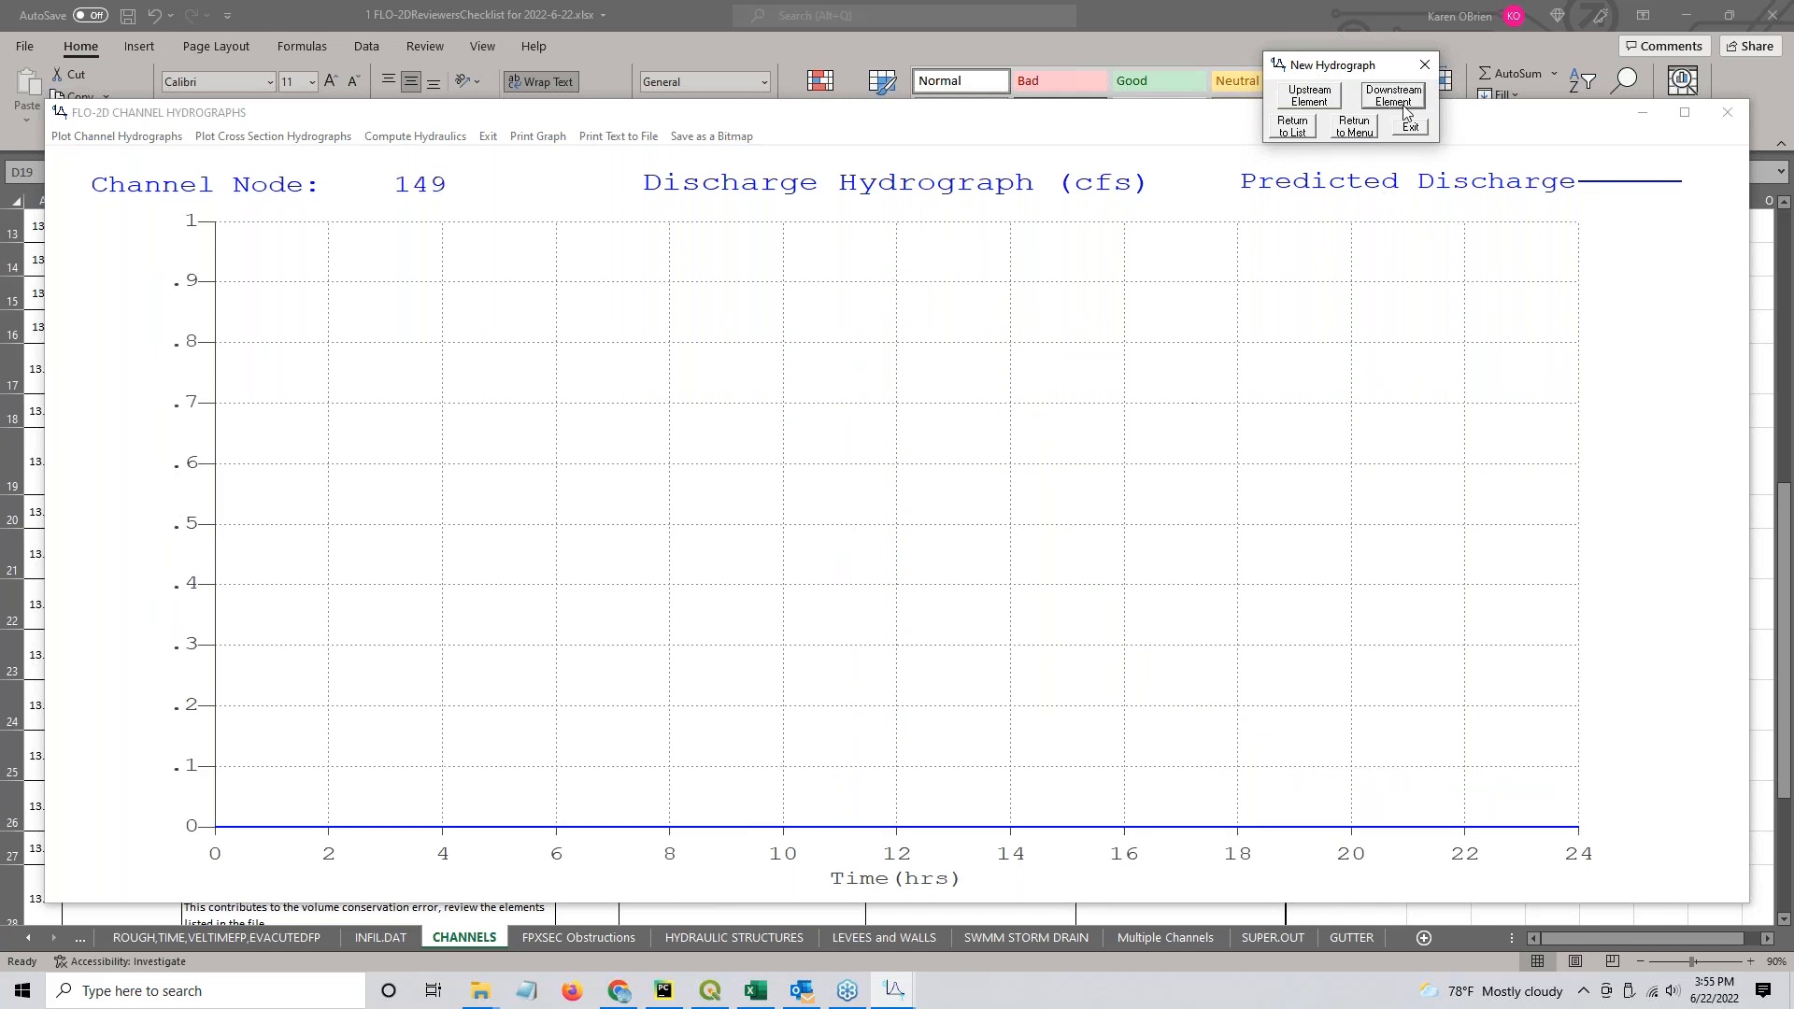
left_click(1424, 64)
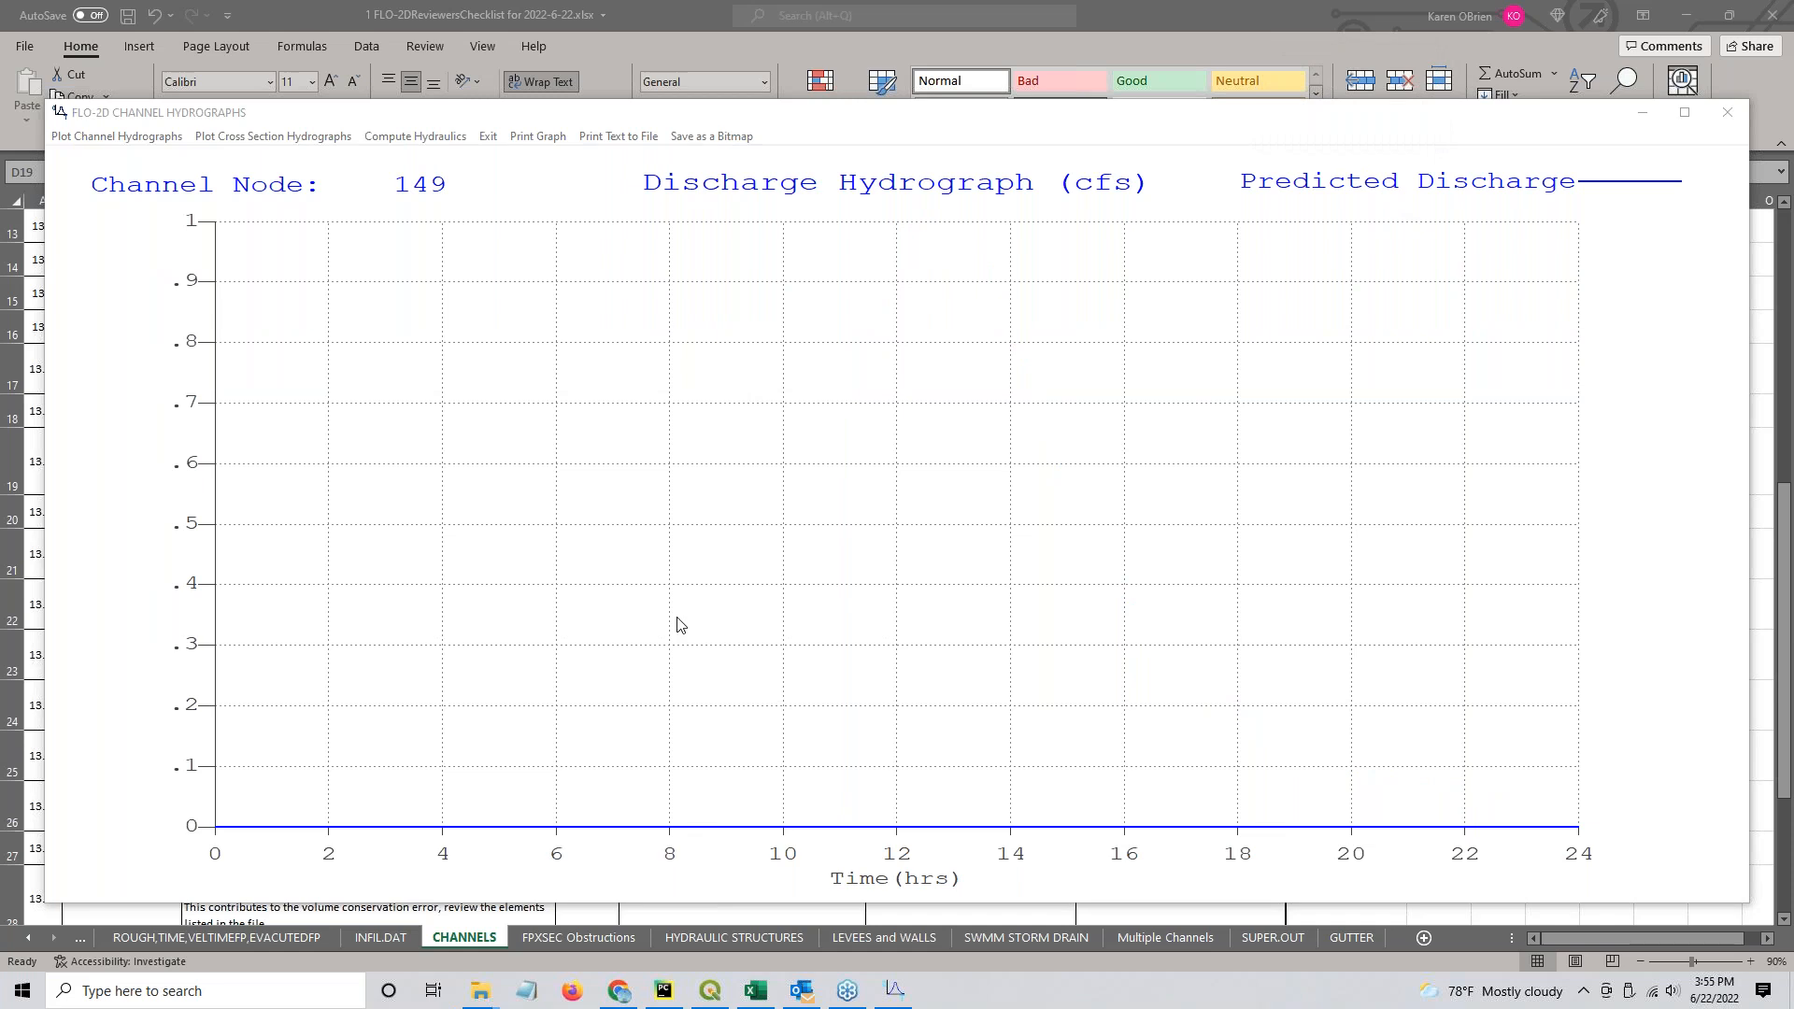
left_click(1726, 112)
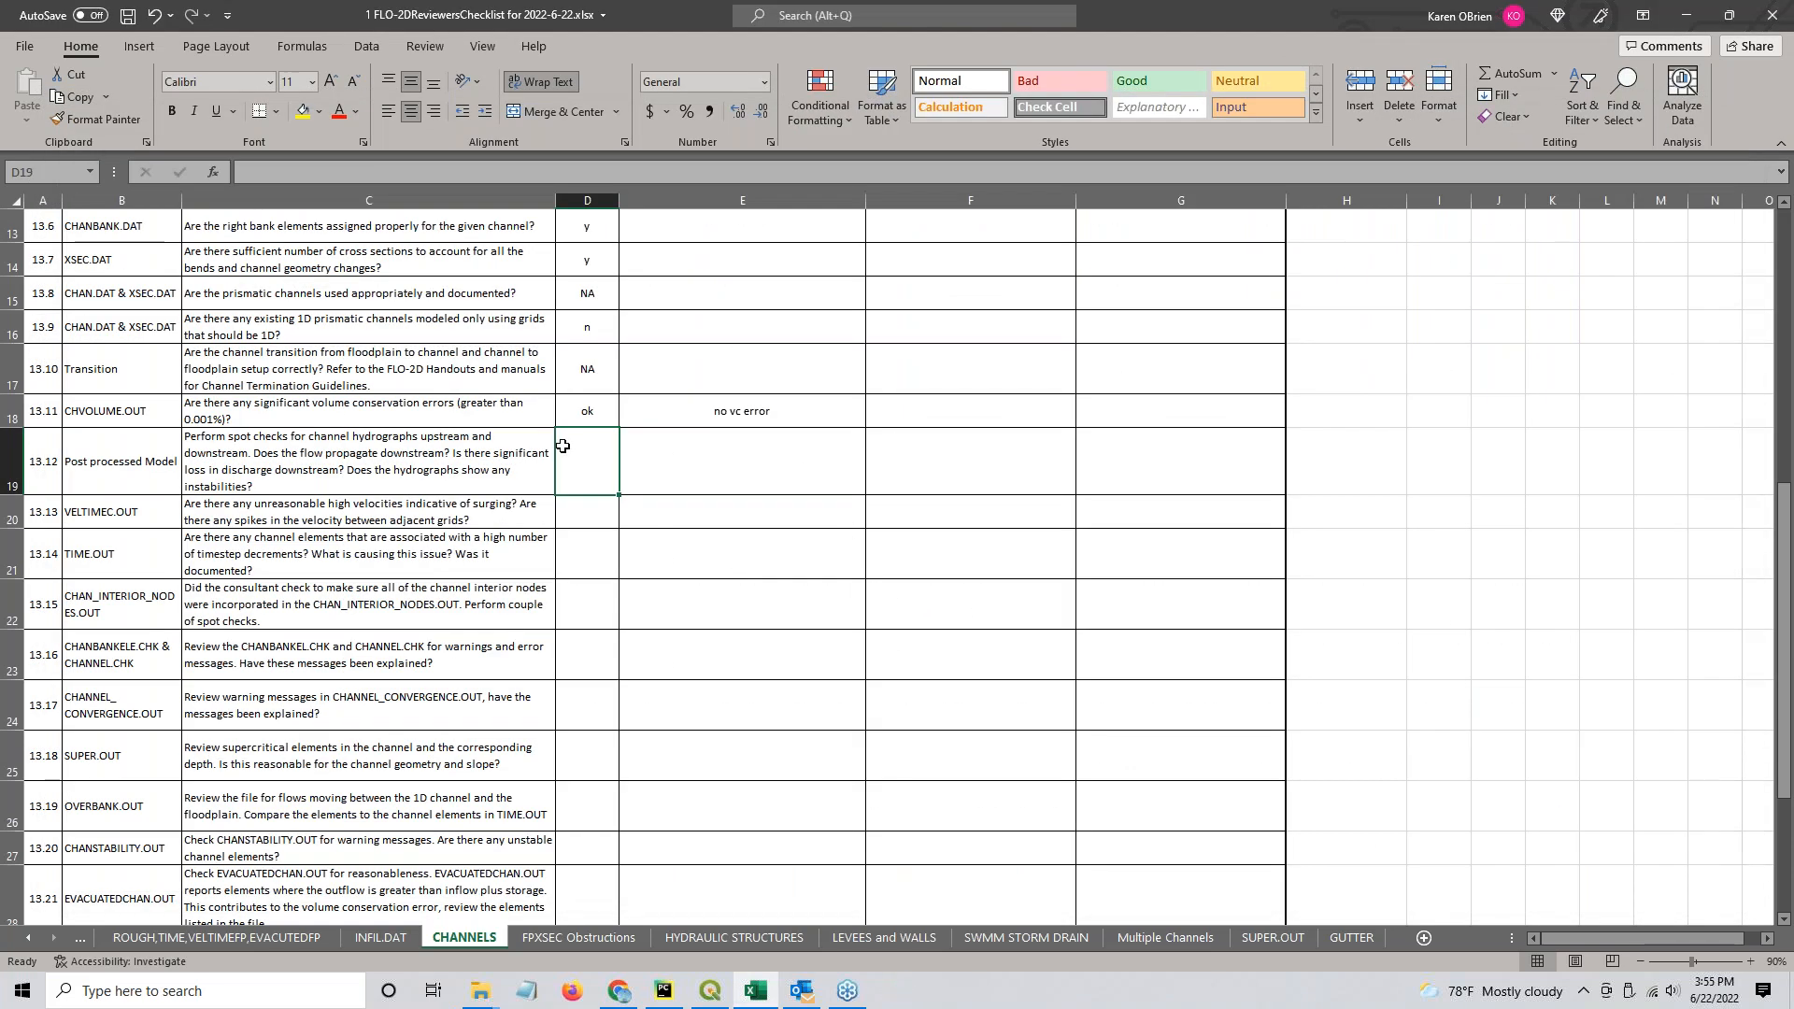
Answer checklist item 13.12 with "ok" and the comment "All hydrographs look valid.".
type("ok")
key("Tab")
type("All hydrographs")
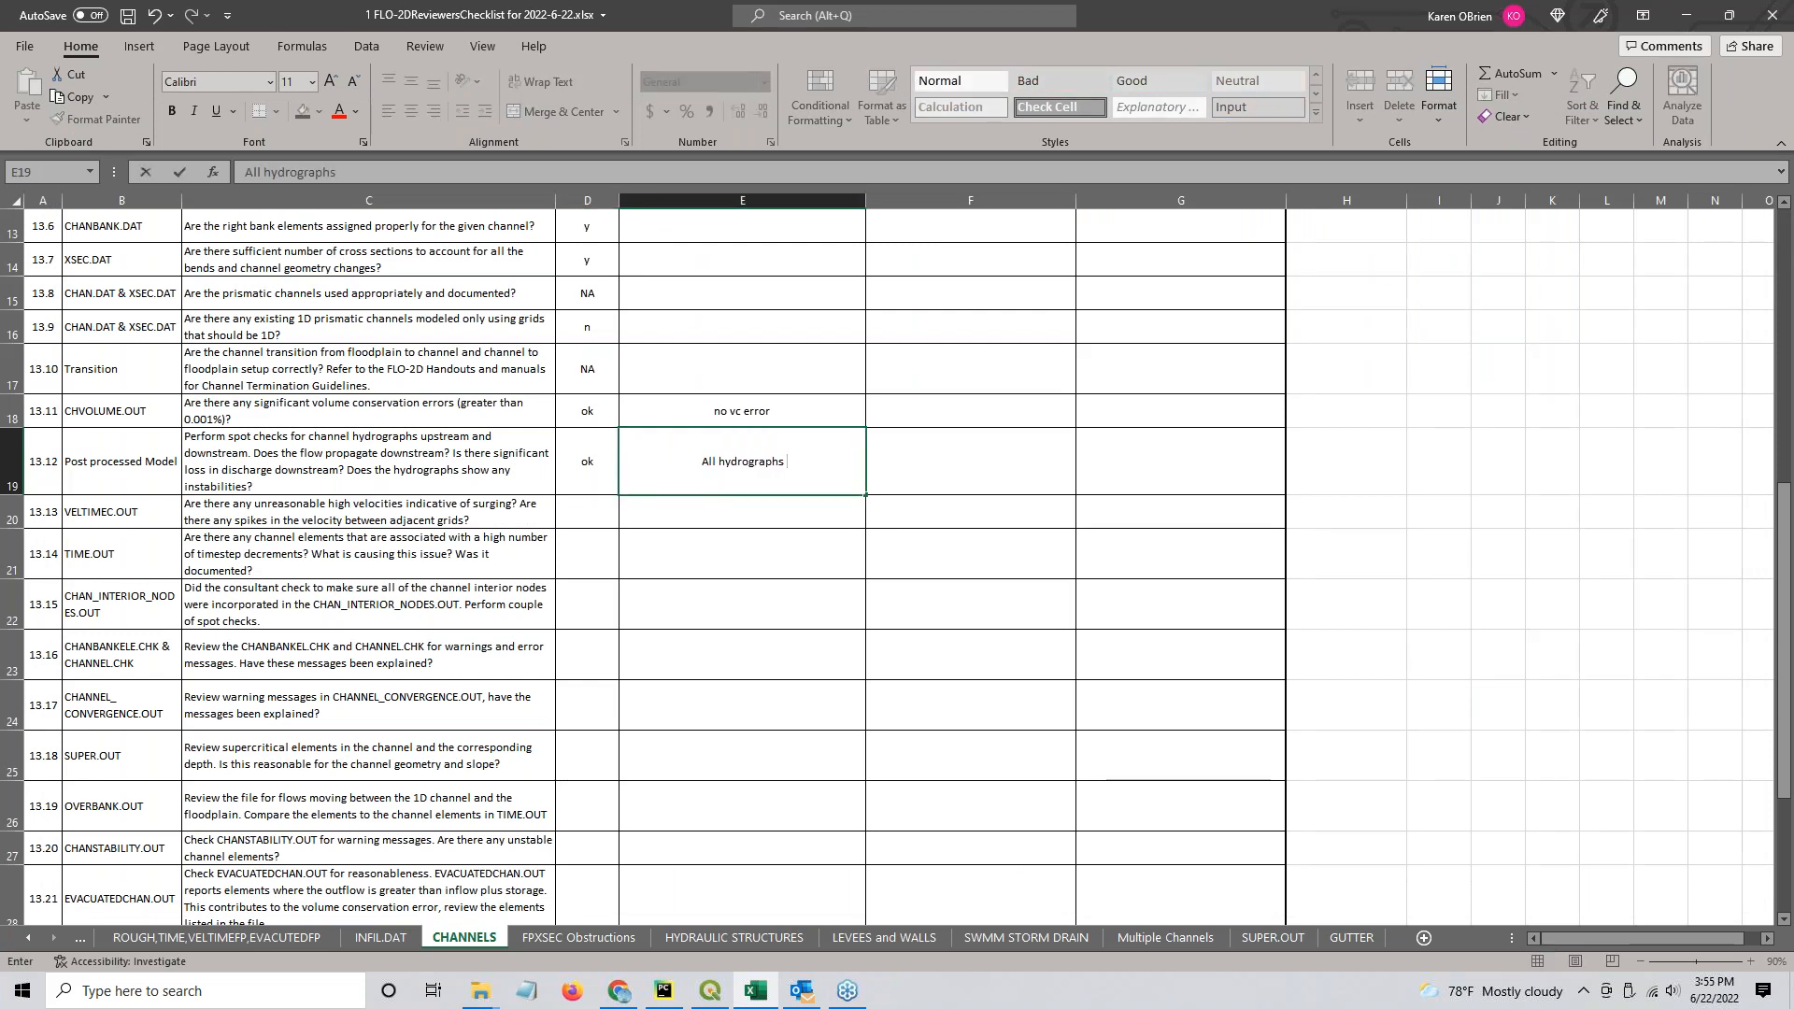
type(" look valid.")
left_click(379, 520)
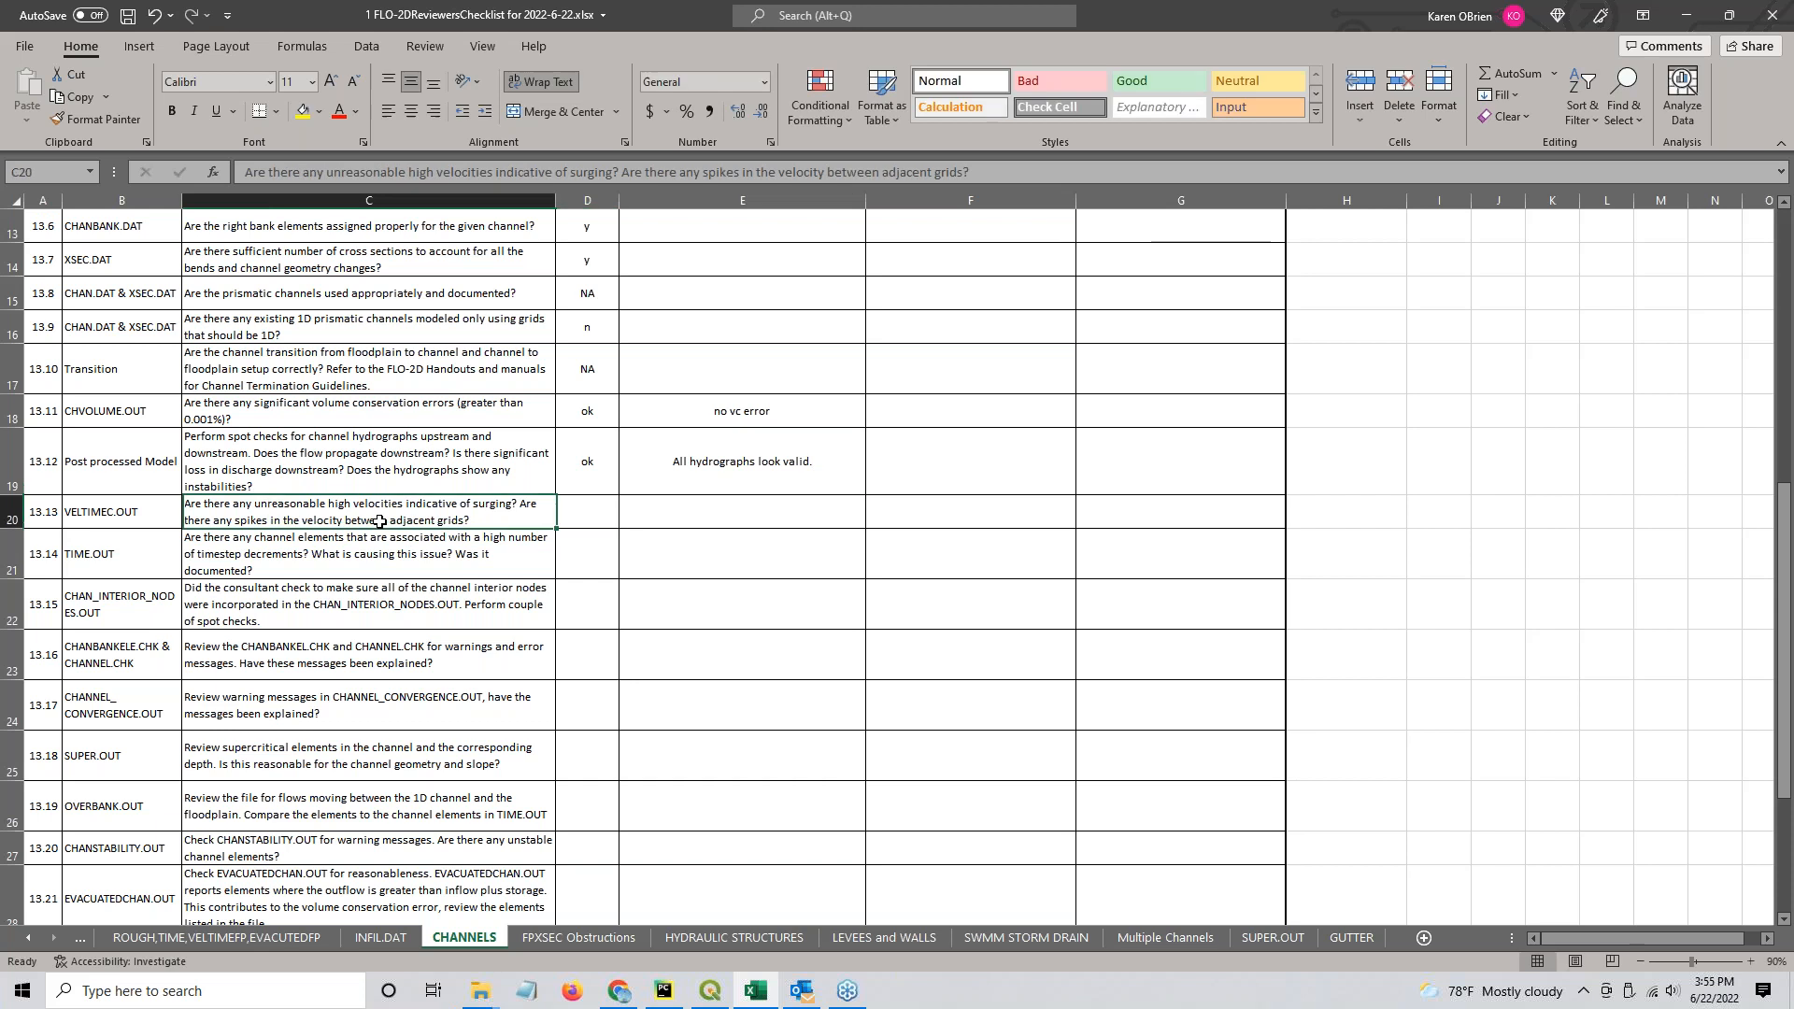
Open VELTIMEC.OUT from the Lesson 2 Advanced Export folder for the channel velocity check of item 13.13.
left_click(485, 1004)
left_click(547, 911)
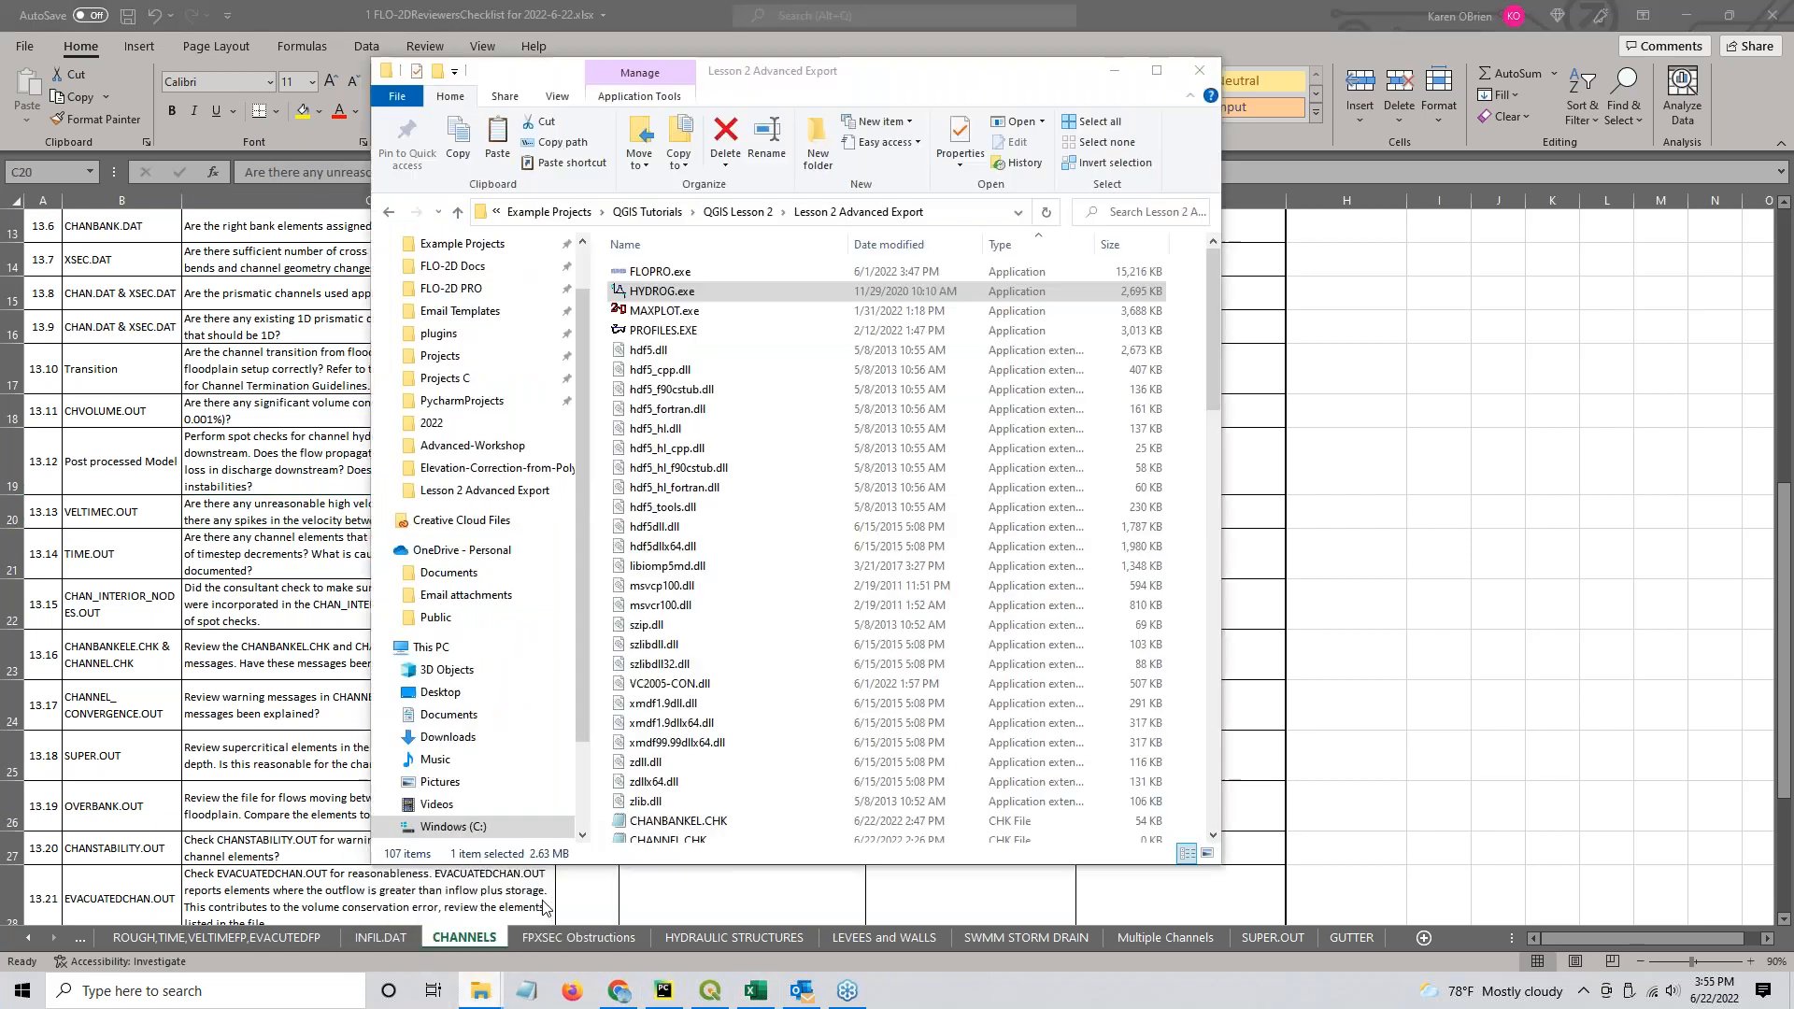
key("v")
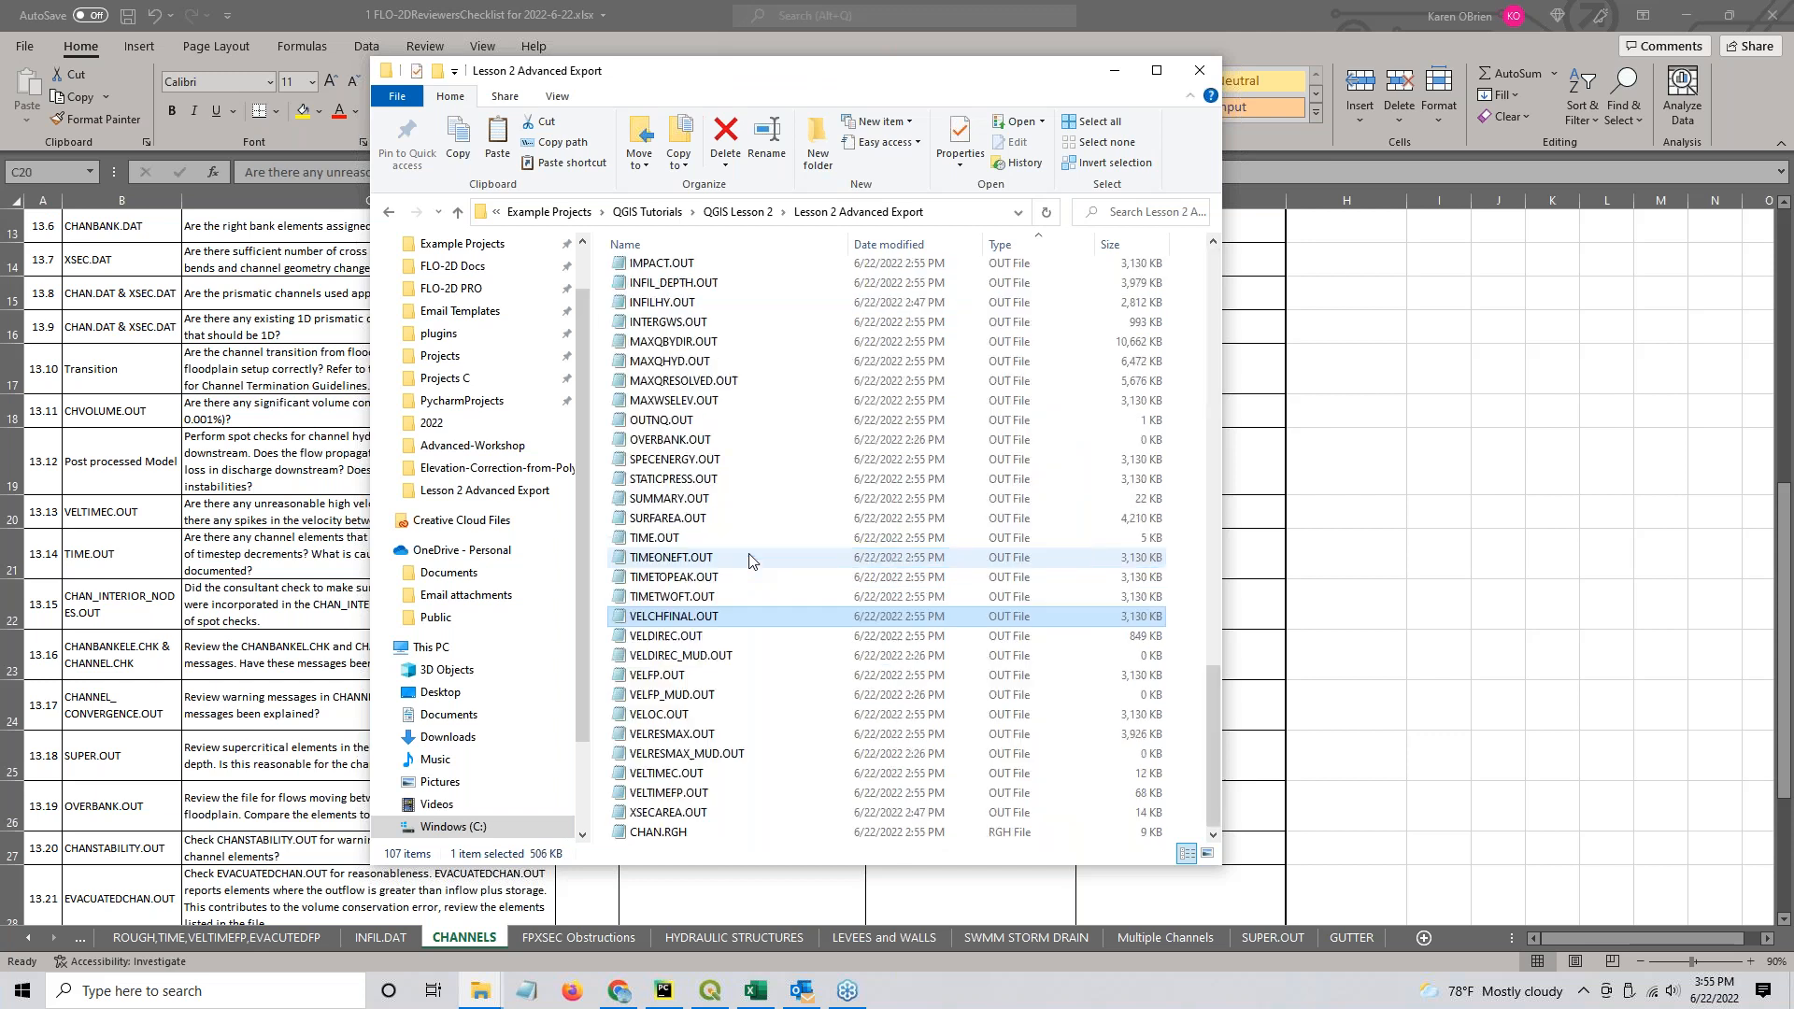
left_click(694, 621)
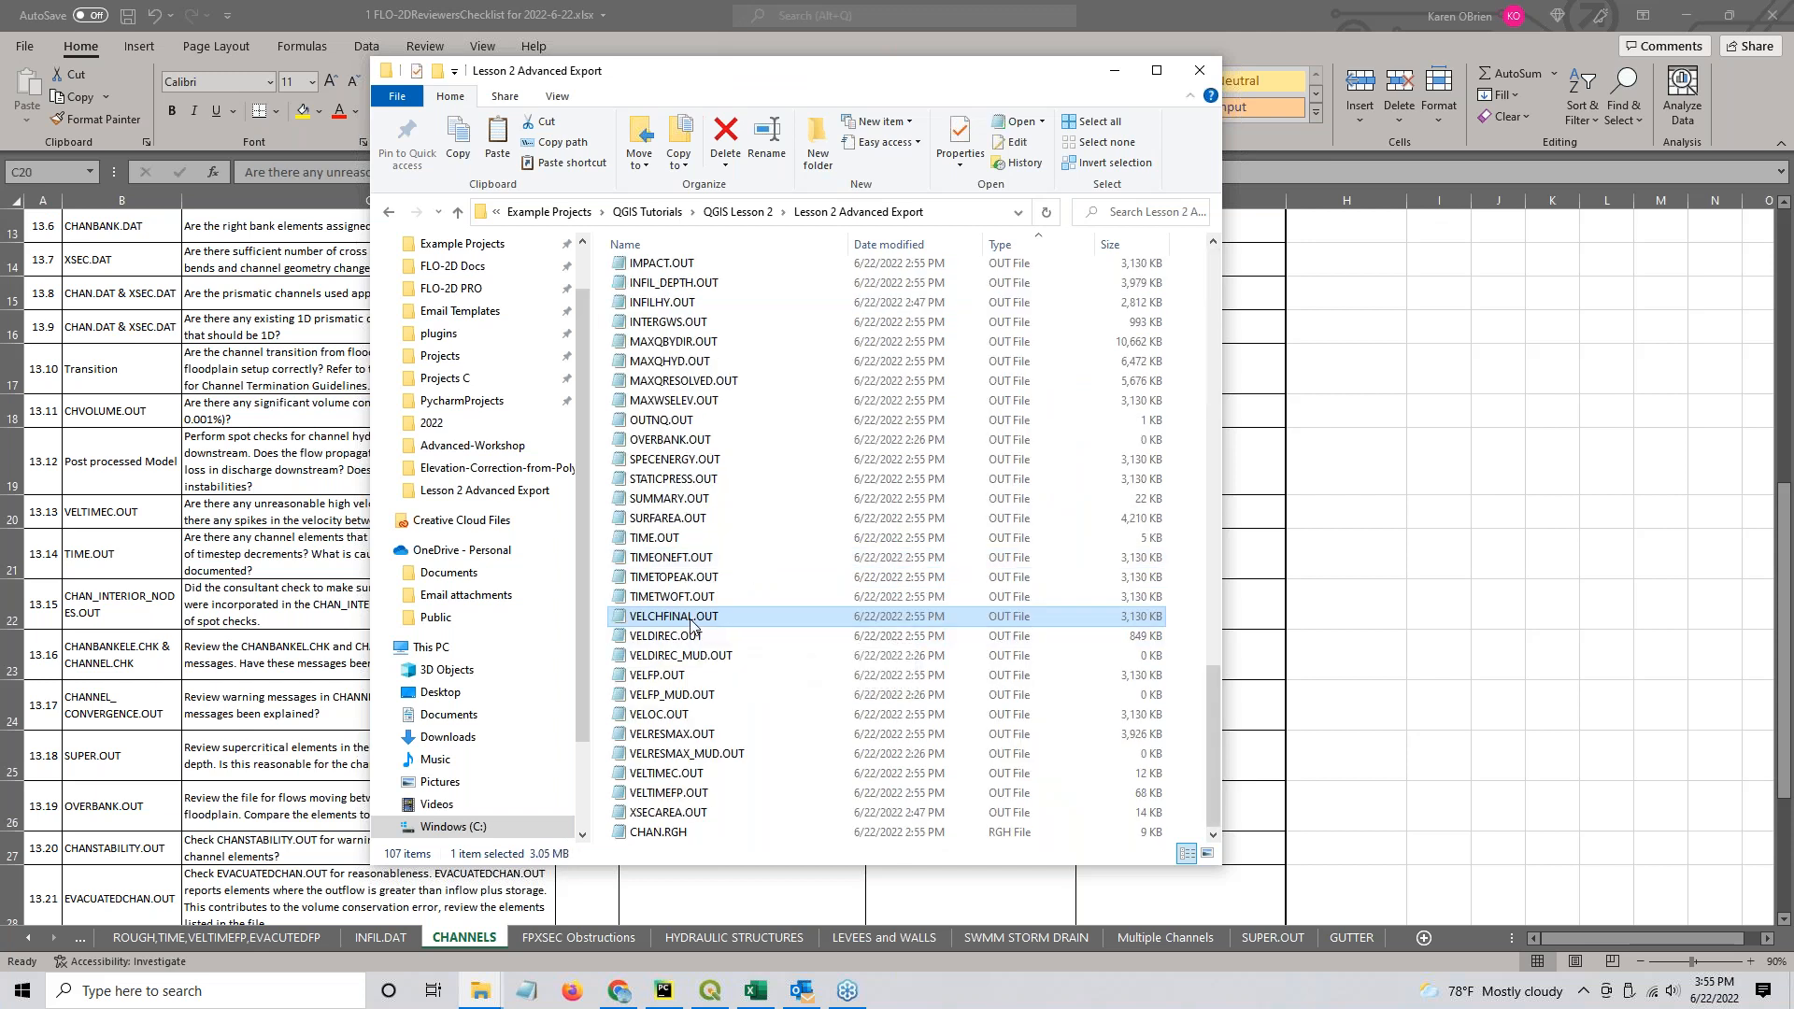
left_click(681, 702)
left_click(683, 778)
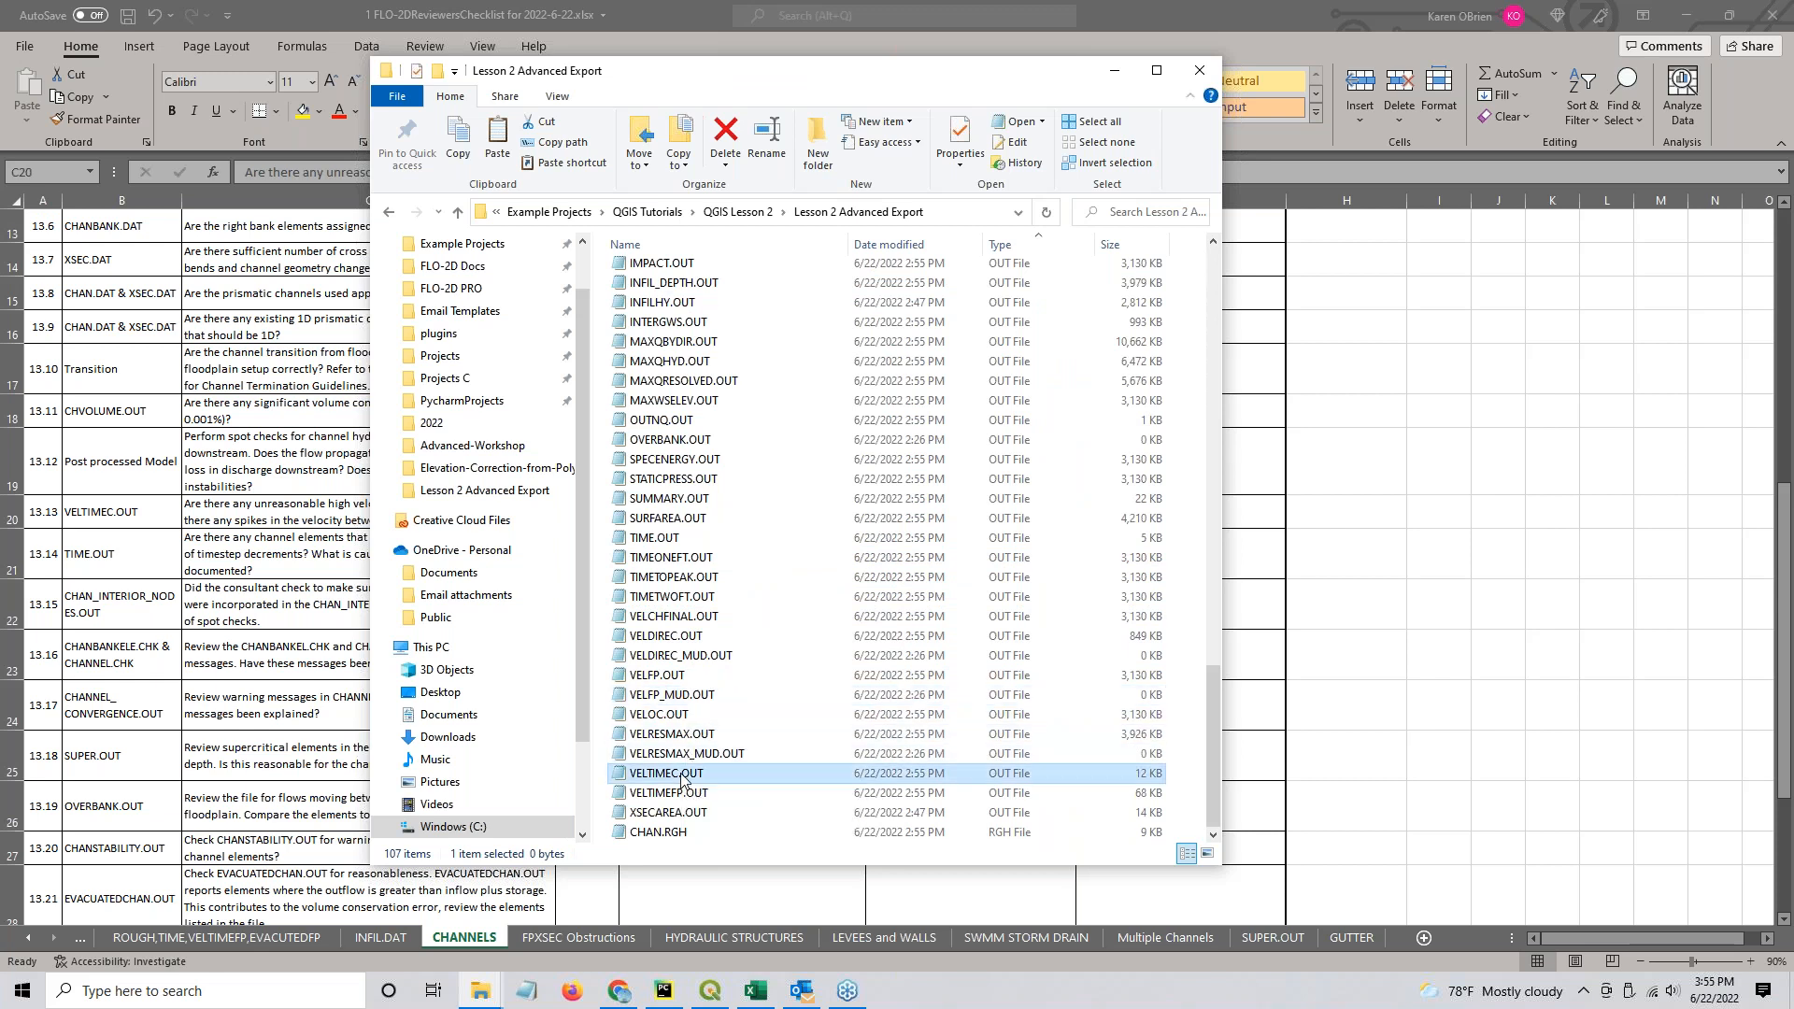
double_click(666, 777)
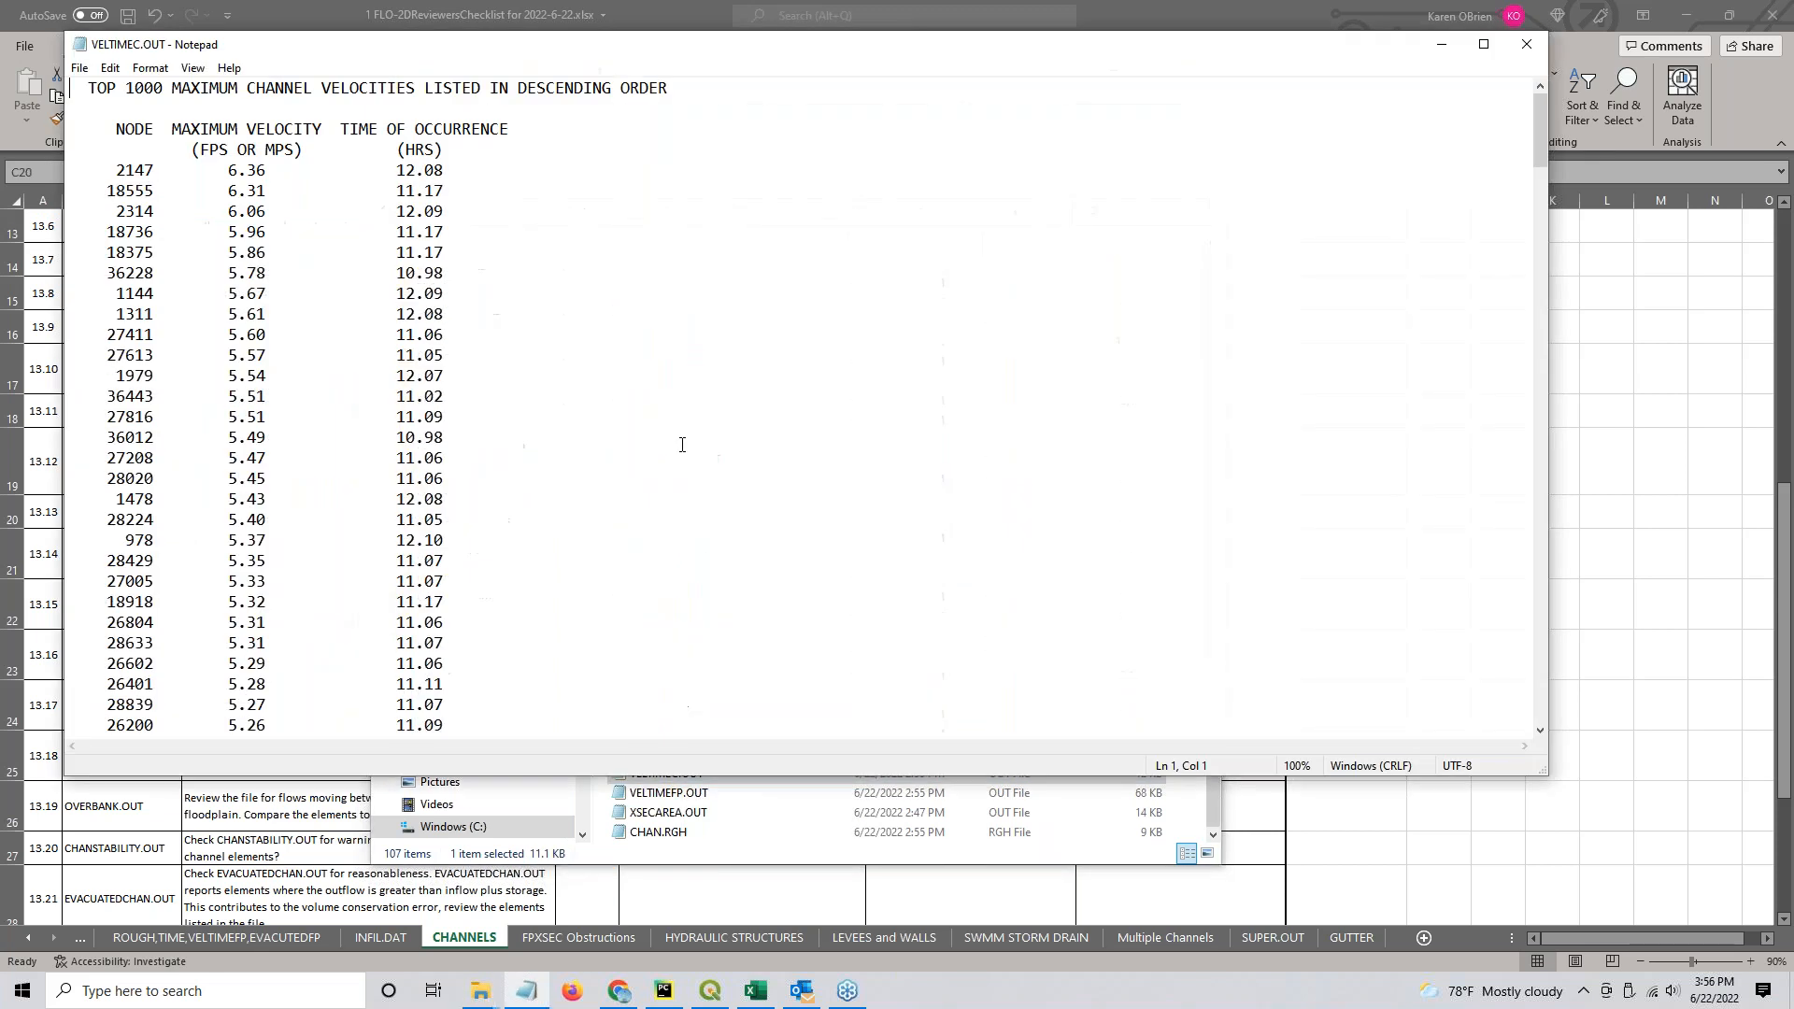
Examine the highest maximum channel velocities and their times of occurrence at the start of VELTIMEC.OUT.
left_click_drag(229, 158, 264, 214)
left_click(264, 214)
left_click_drag(227, 169, 268, 173)
left_click_drag(397, 276, 445, 279)
Review the lower velocities further down VELTIMEC.OUT, comparing the entries for nodes 46181 and 13577 for spikes.
scroll(425, 411, "down", 20)
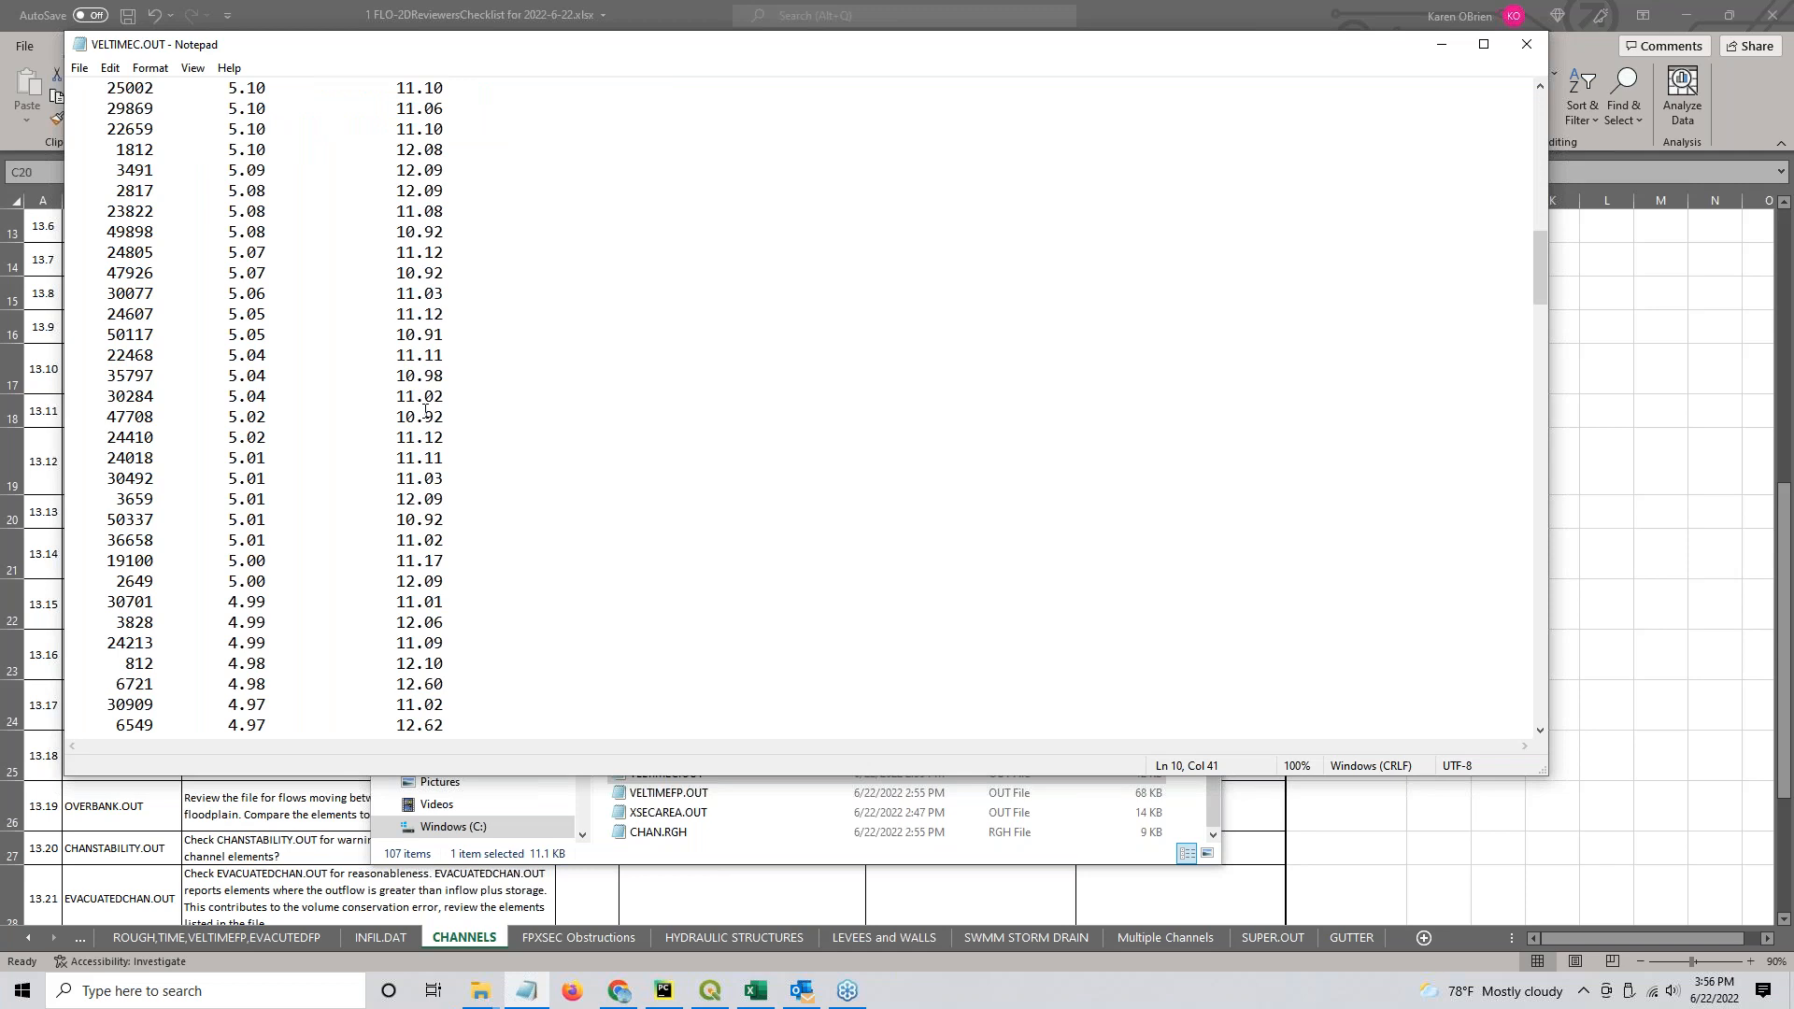
scroll(425, 411, "down", 10)
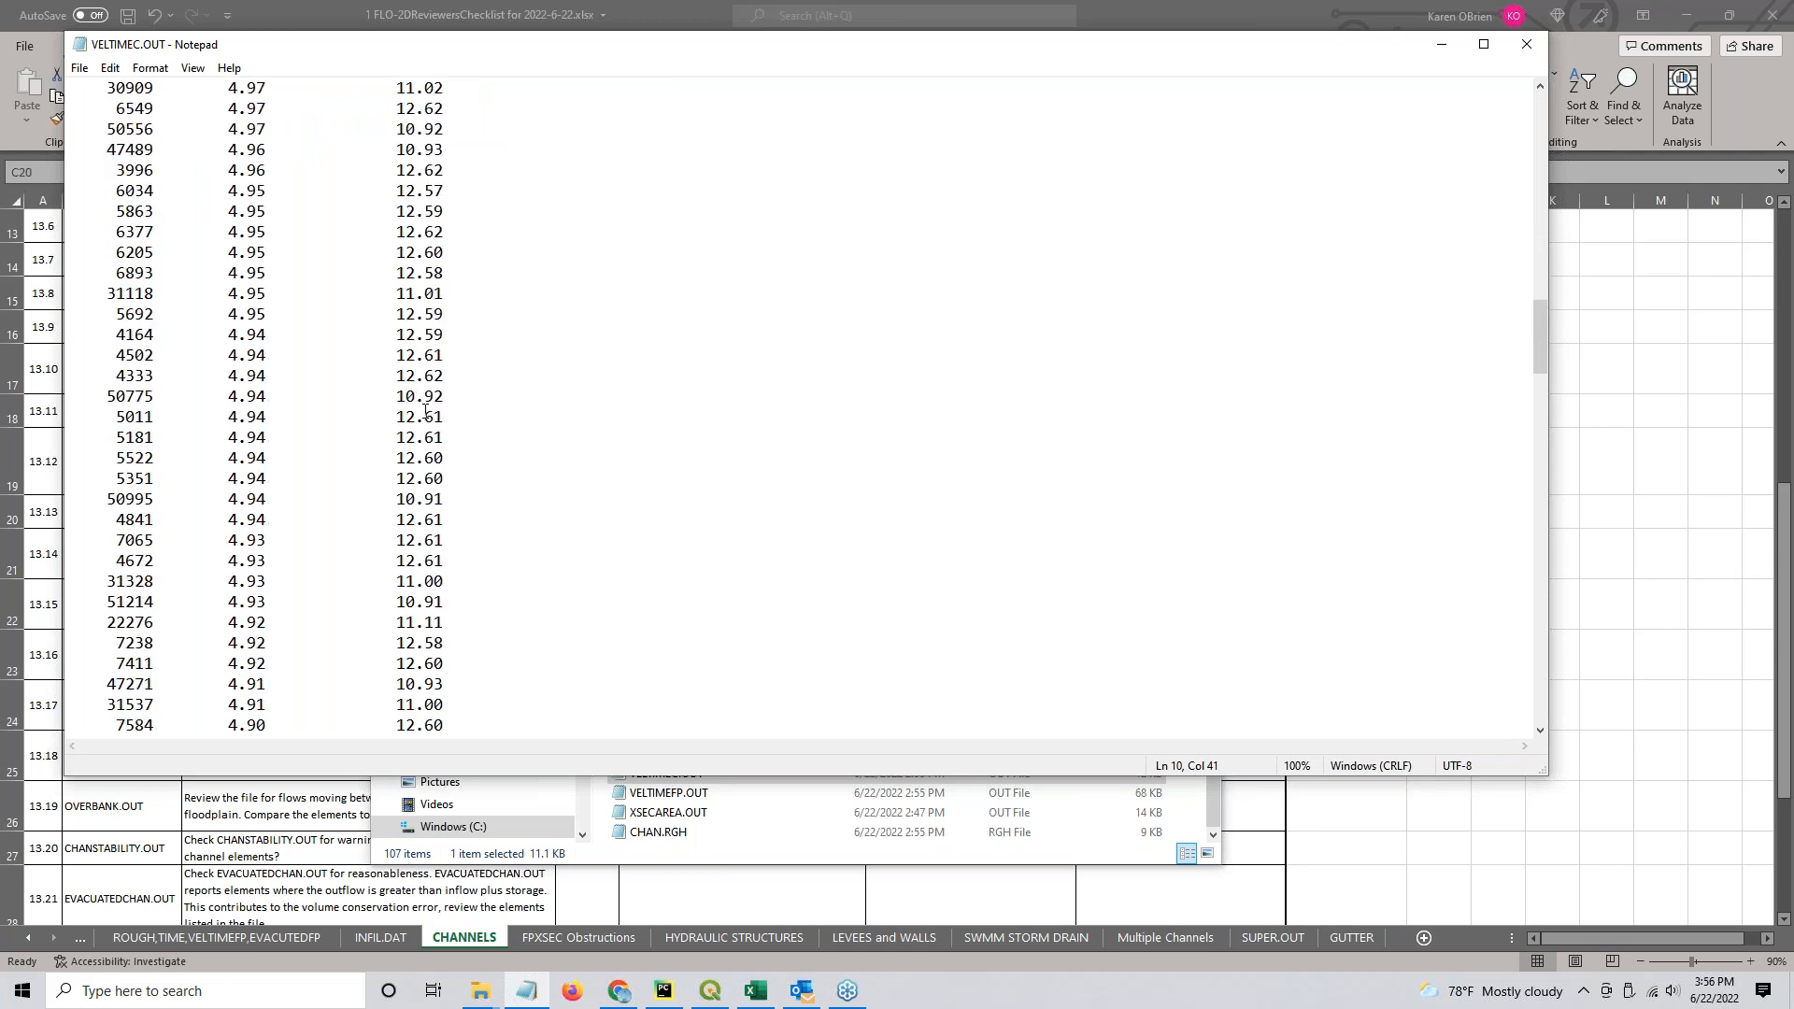
scroll(426, 411, "down", 3)
scroll(426, 411, "down", 17)
scroll(425, 411, "down", 6)
left_click(407, 457)
left_click_drag(491, 460, 113, 457)
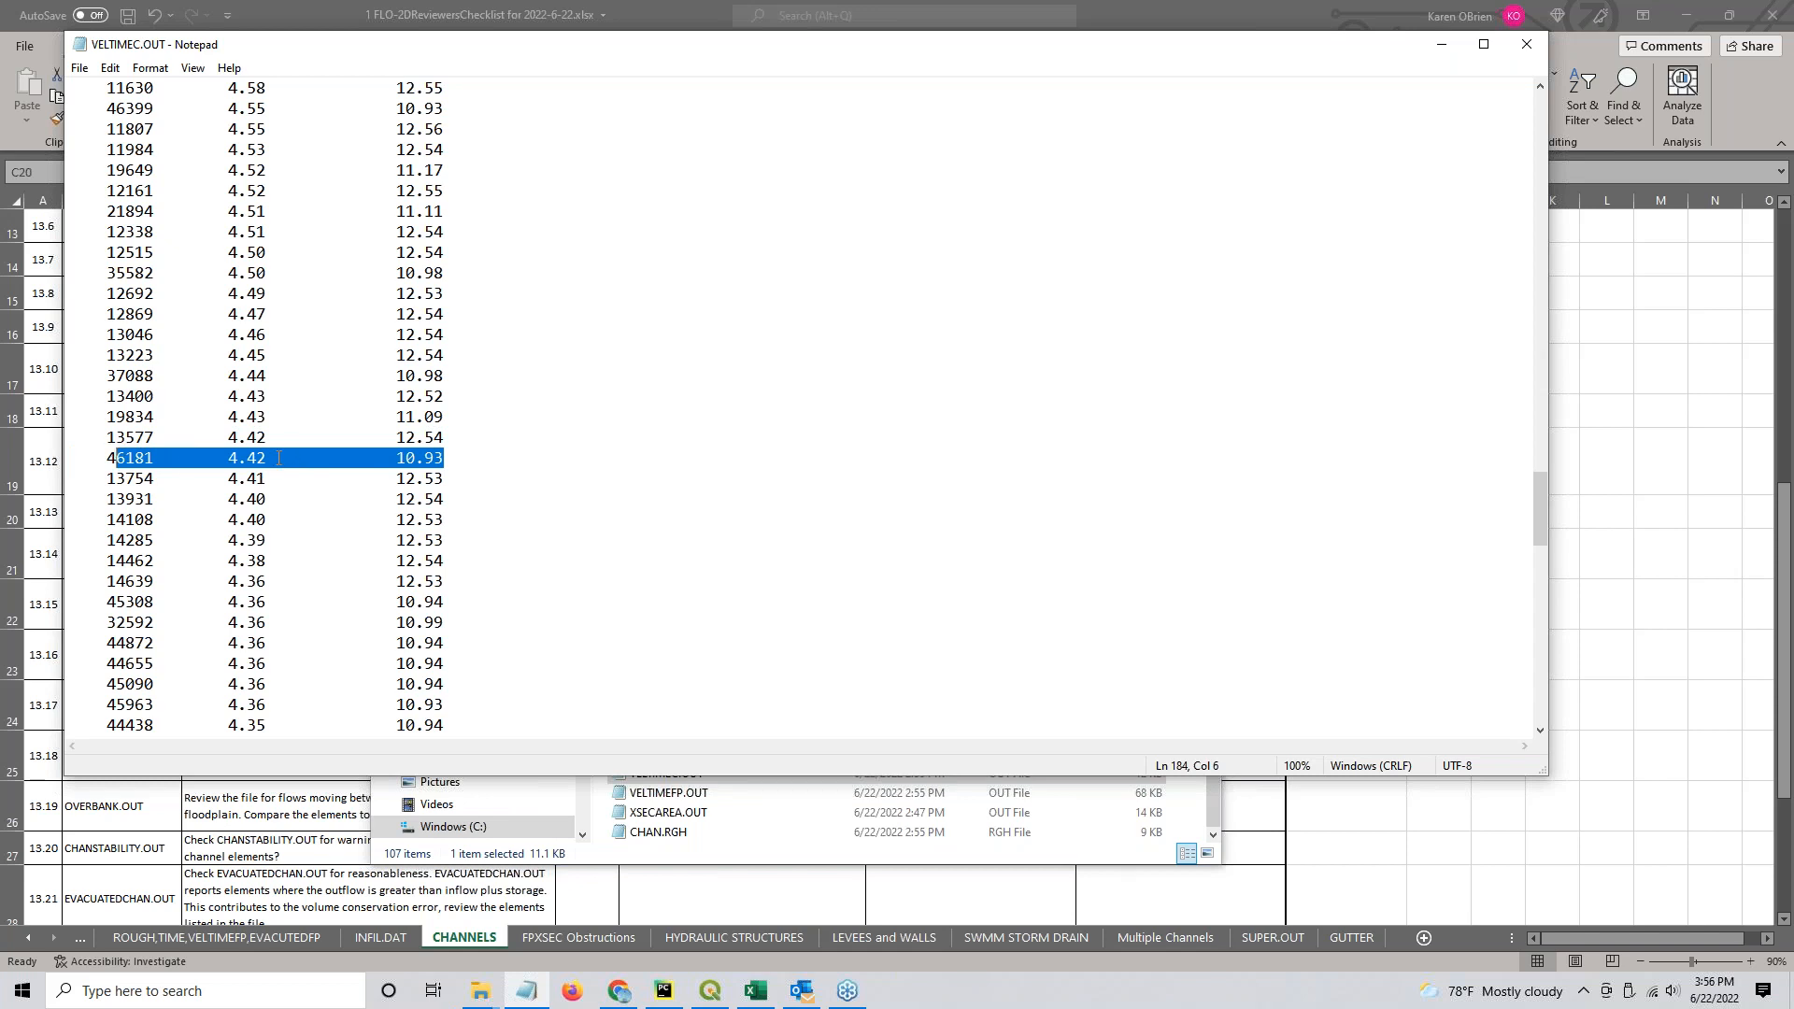
left_click(257, 457)
left_click_drag(227, 458, 276, 437)
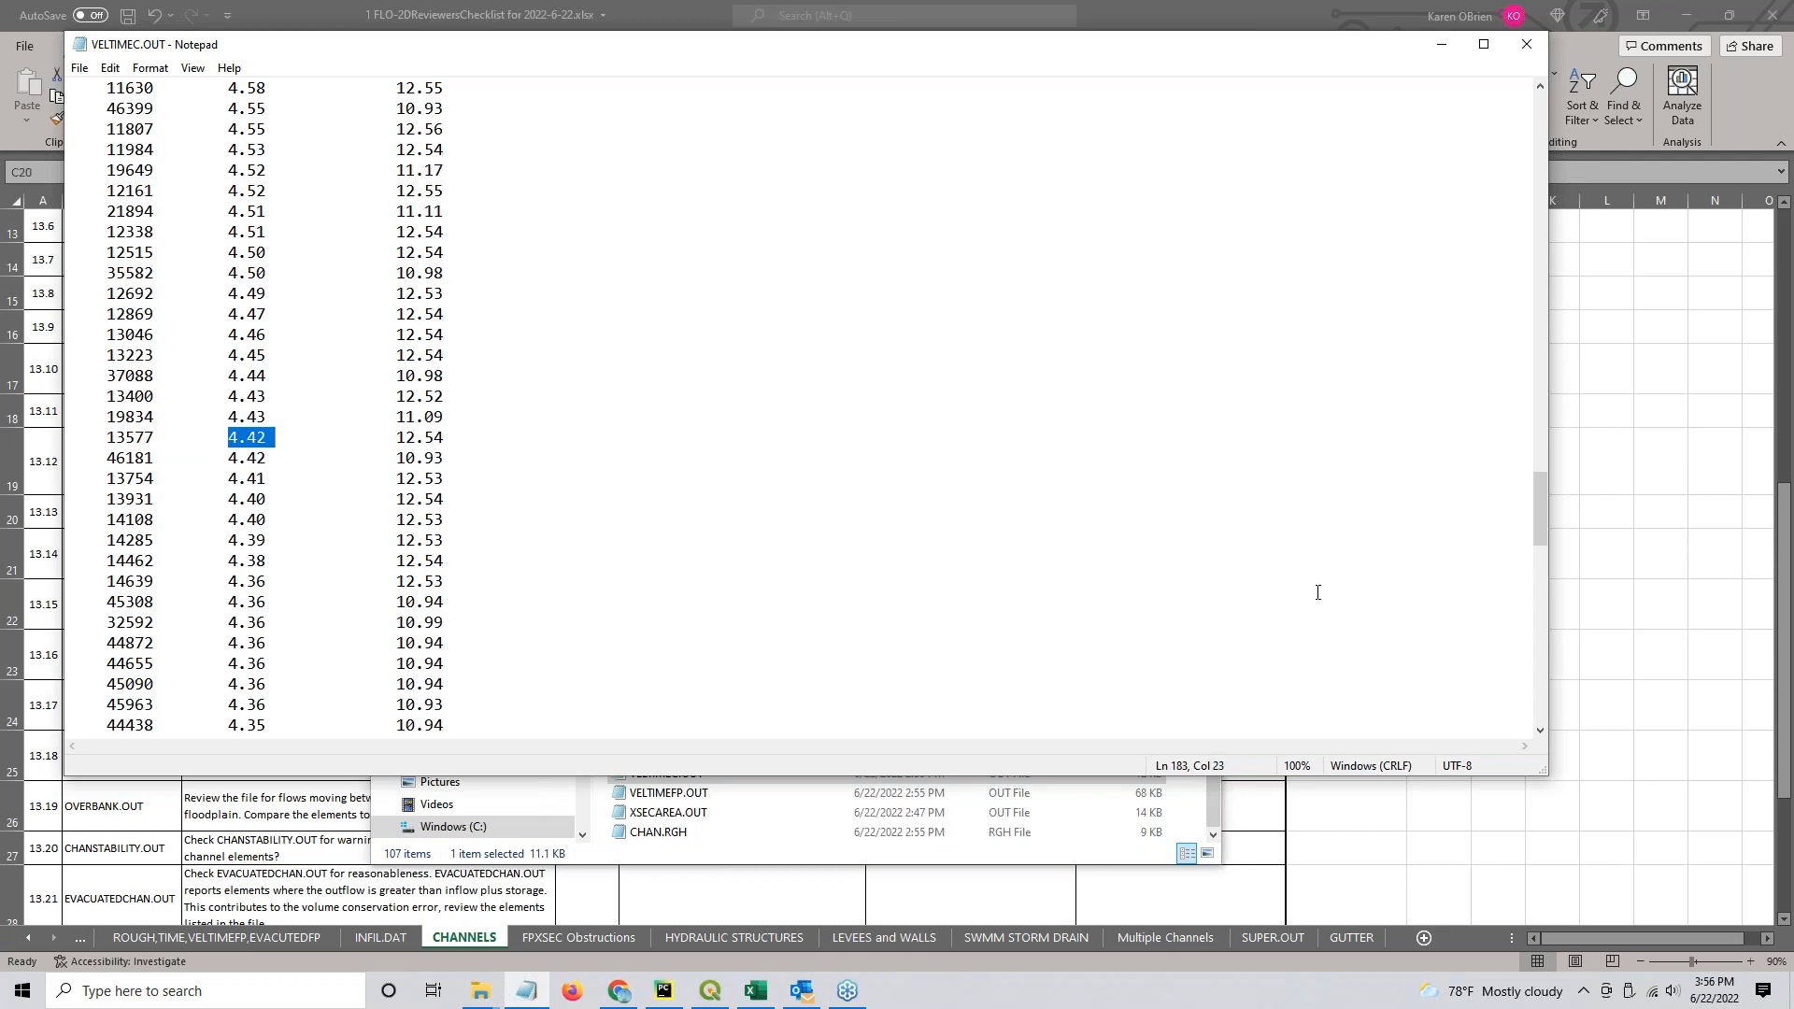
Recheck the highest maximum velocities and their times of occurrence at the start of VELTIMEC.OUT and close the file.
scroll(1336, 552, "up", 3)
left_click_drag(1540, 509, 1542, 150)
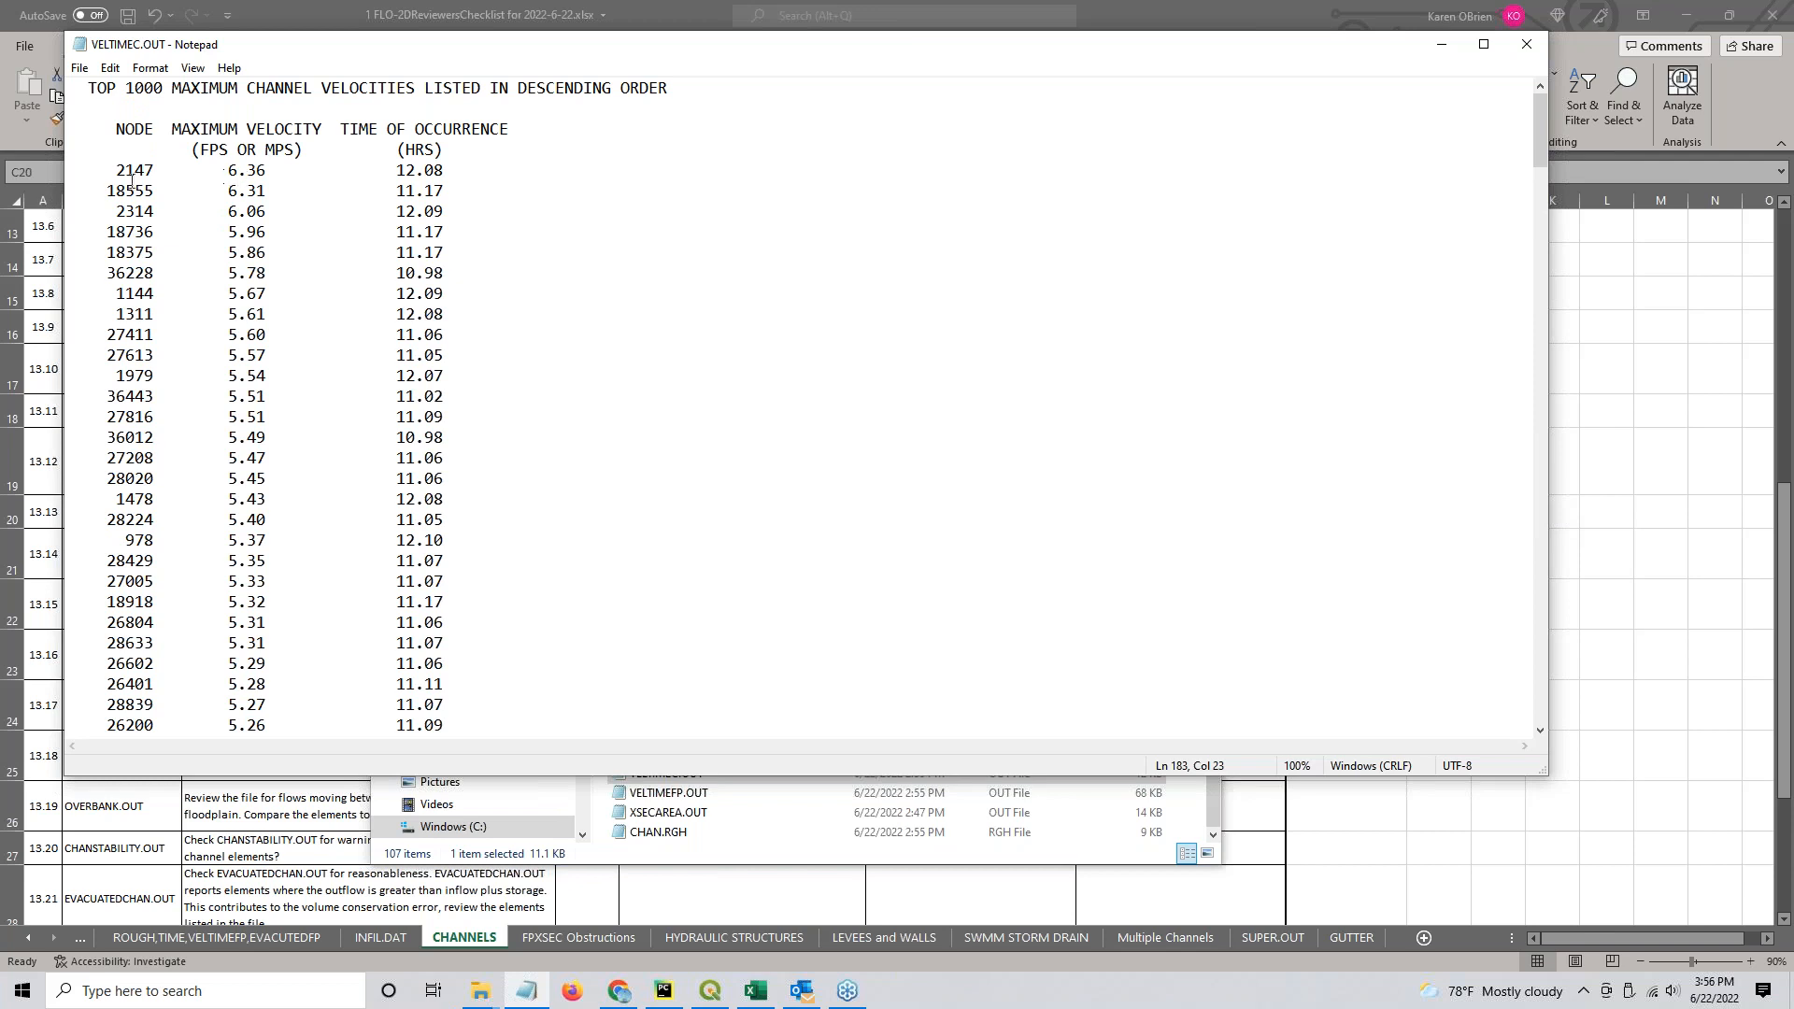
left_click_drag(231, 171, 468, 265)
scroll(445, 624, "down", 7)
scroll(445, 612, "up", 7)
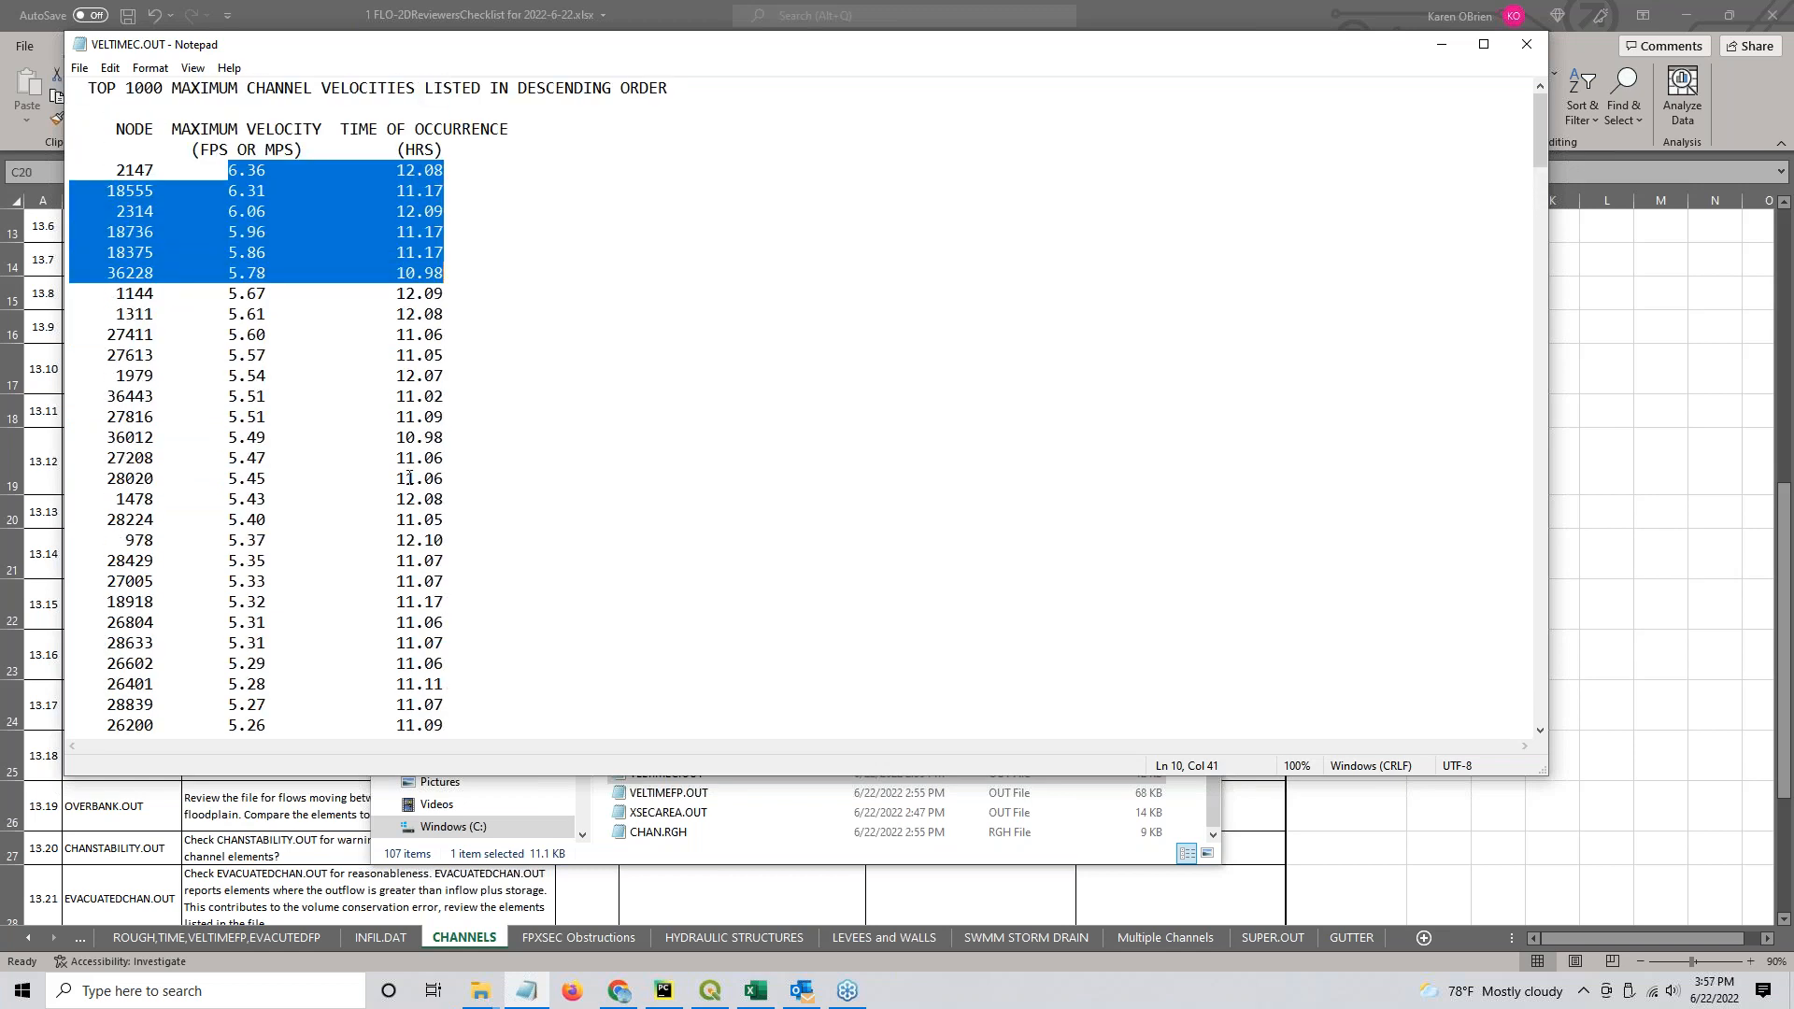
left_click(436, 293)
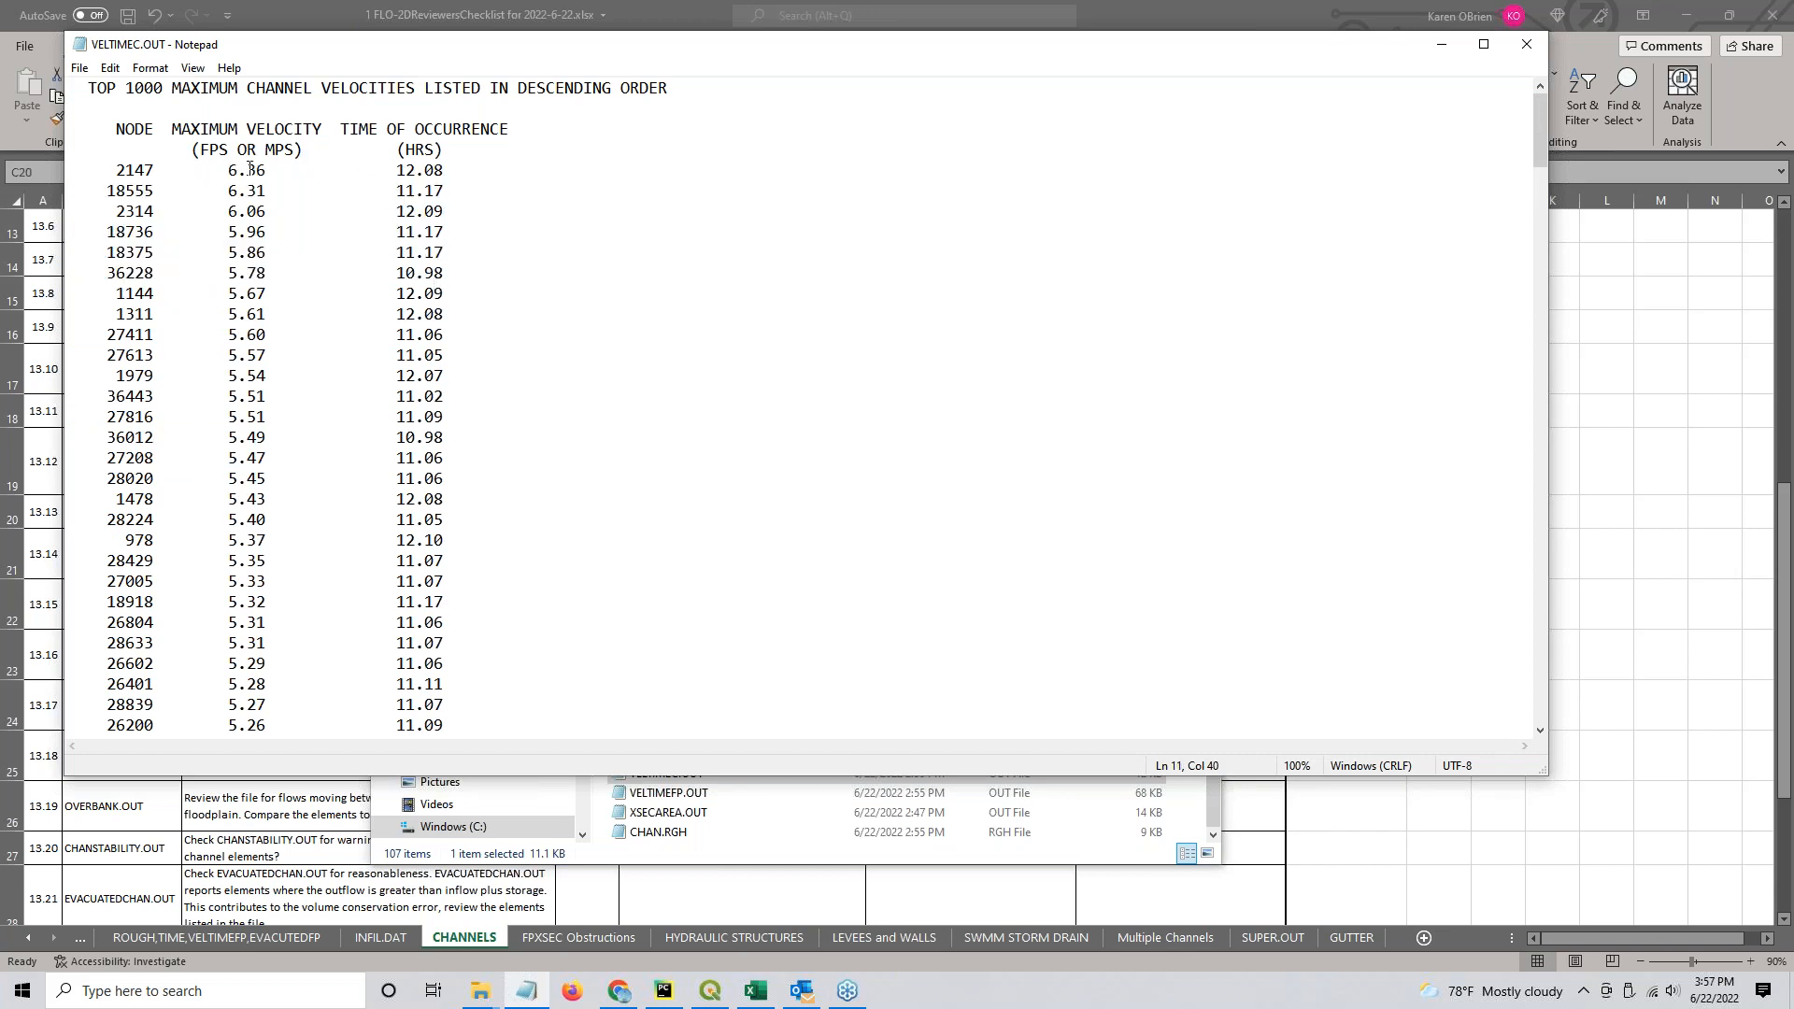
left_click_drag(228, 174, 262, 190)
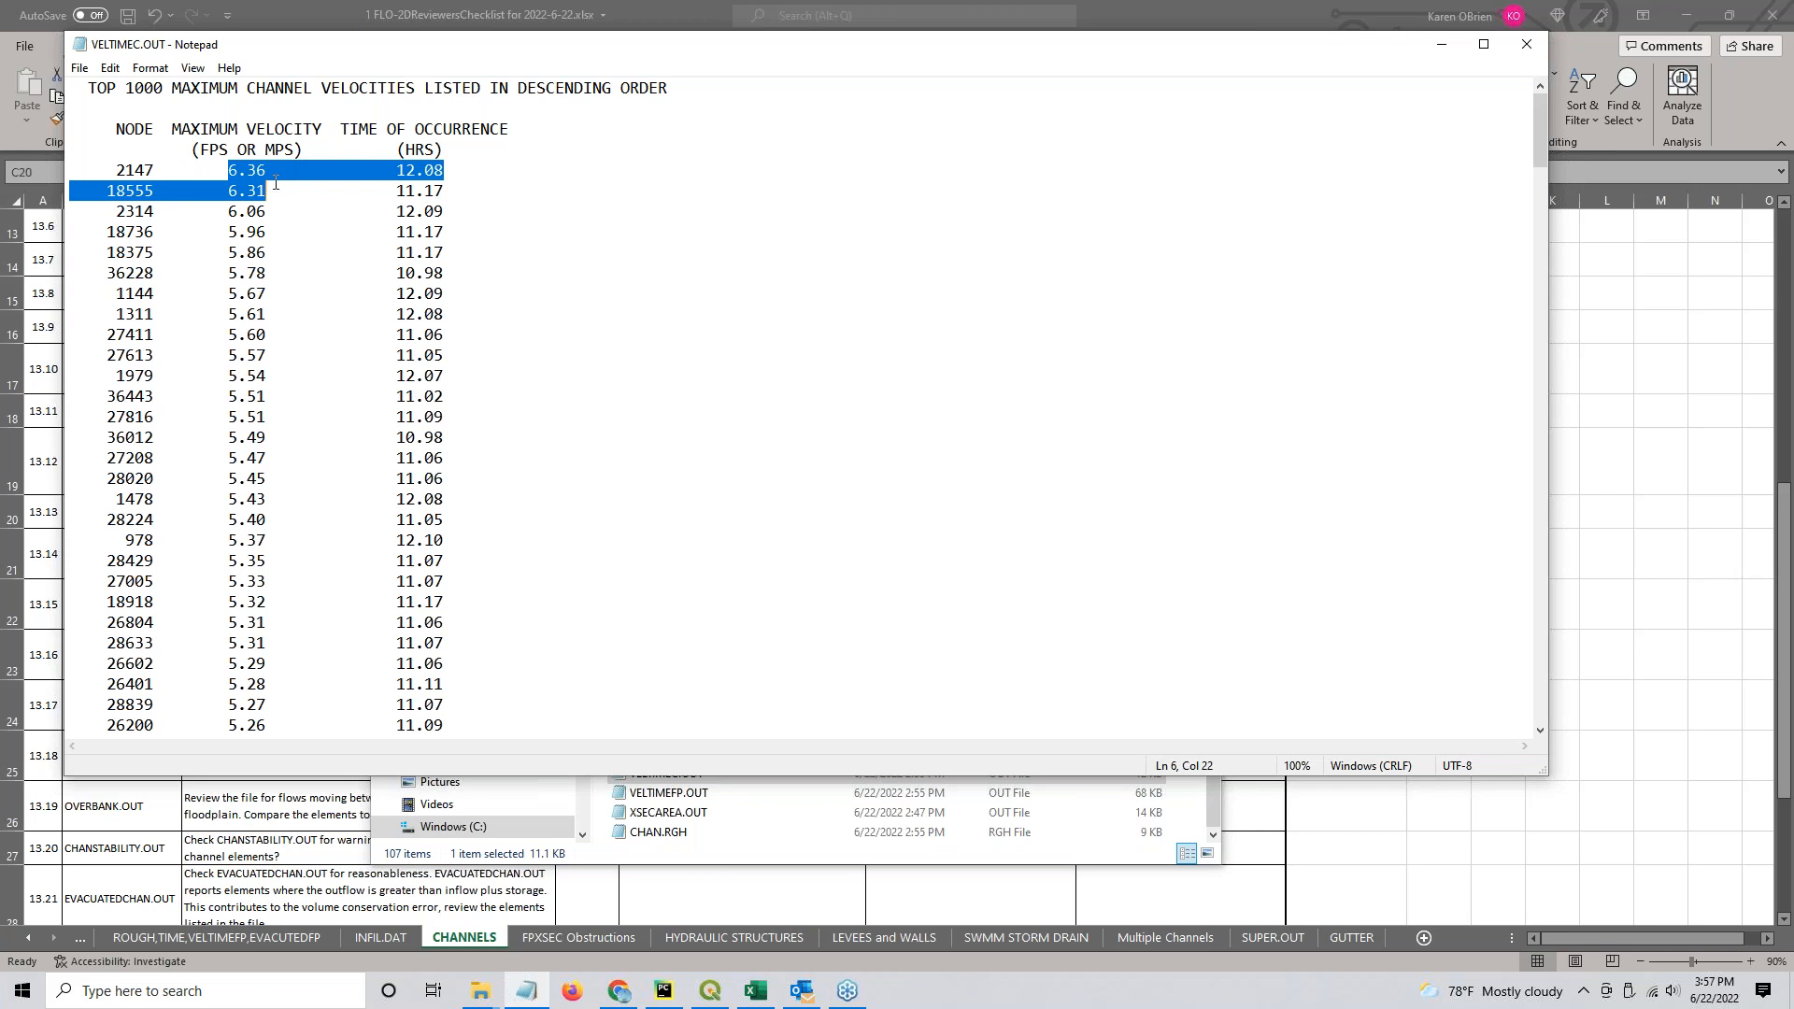
left_click(1526, 44)
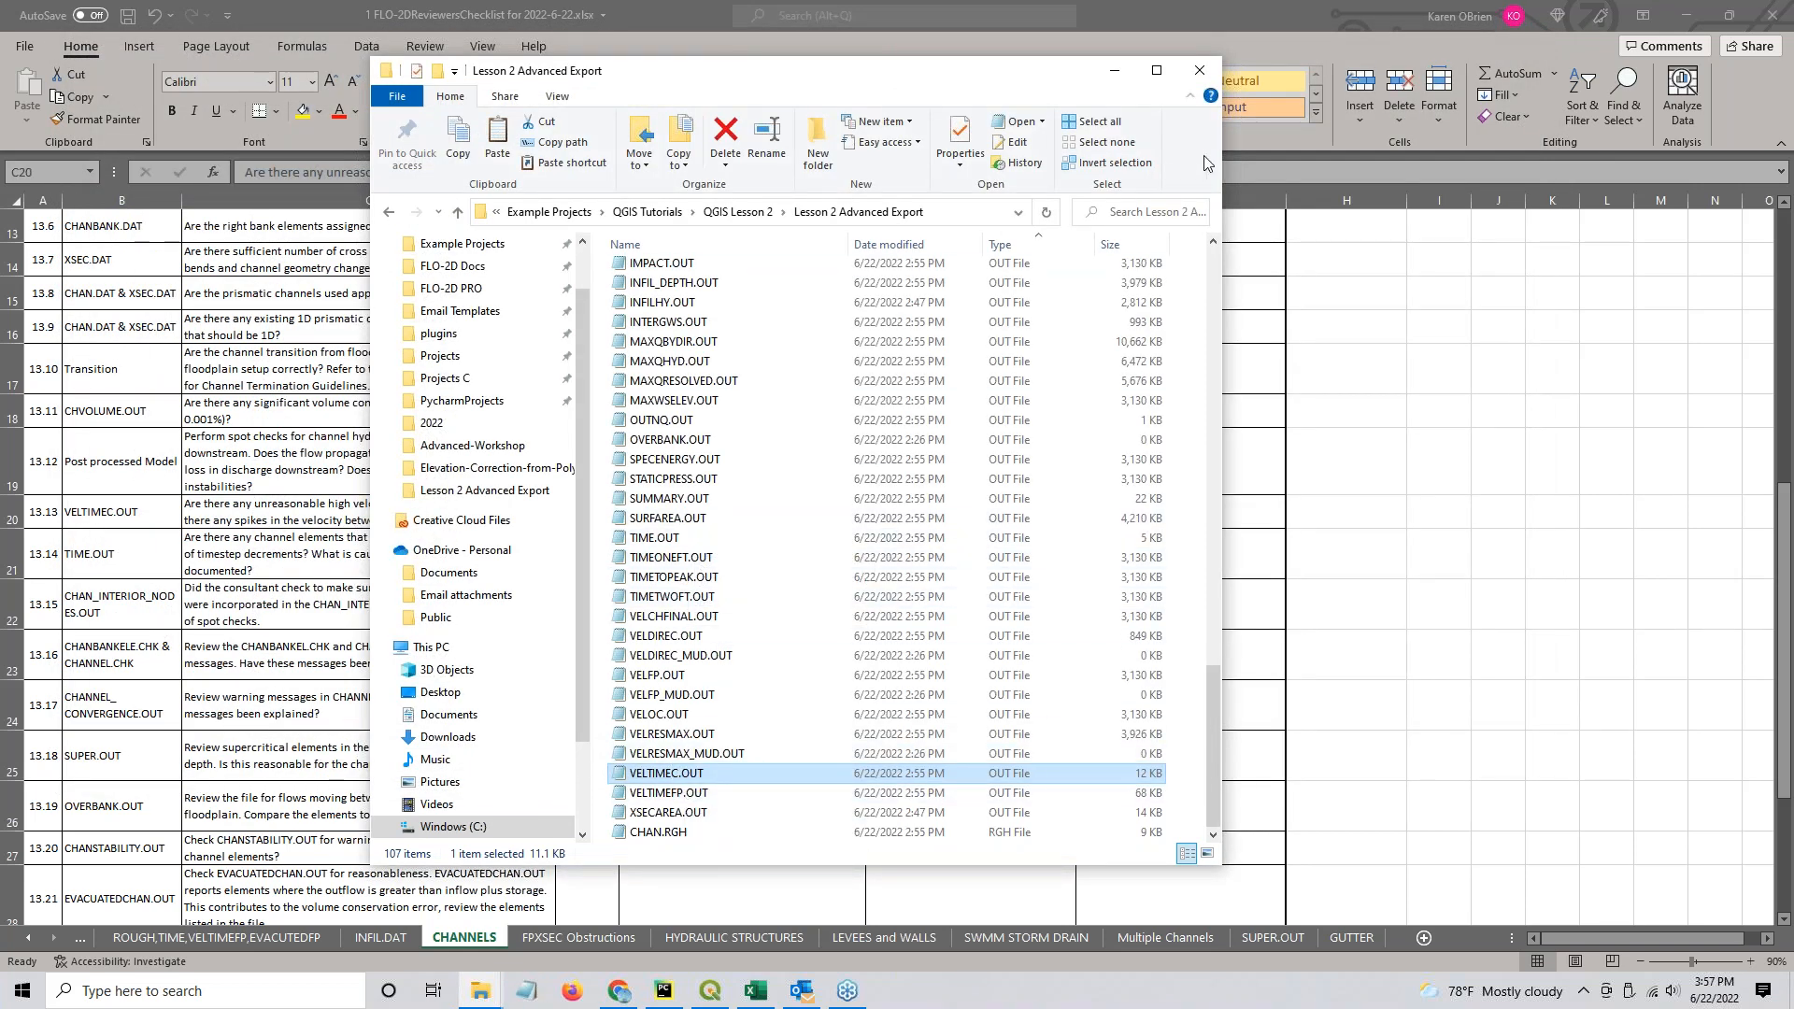
Answer checklist item 13.13 with "ok" and the comment "all below 7fps".
left_click(1514, 306)
left_click(597, 520)
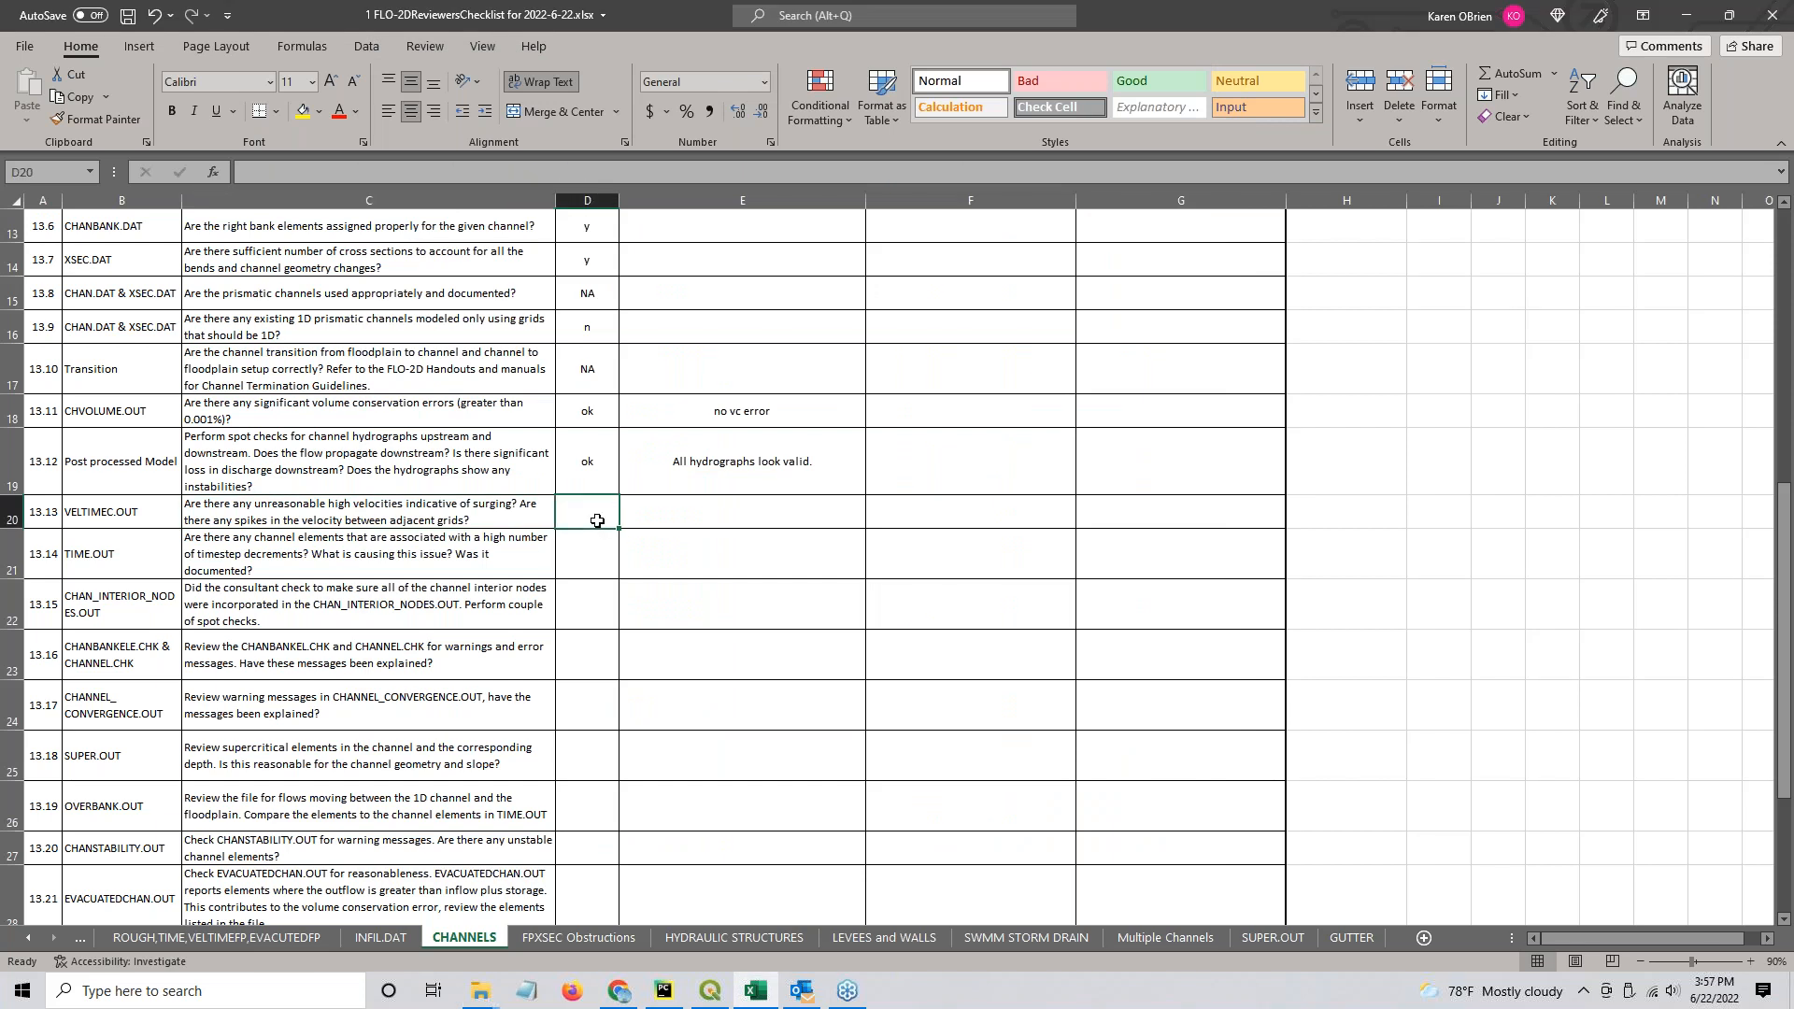
type("ok")
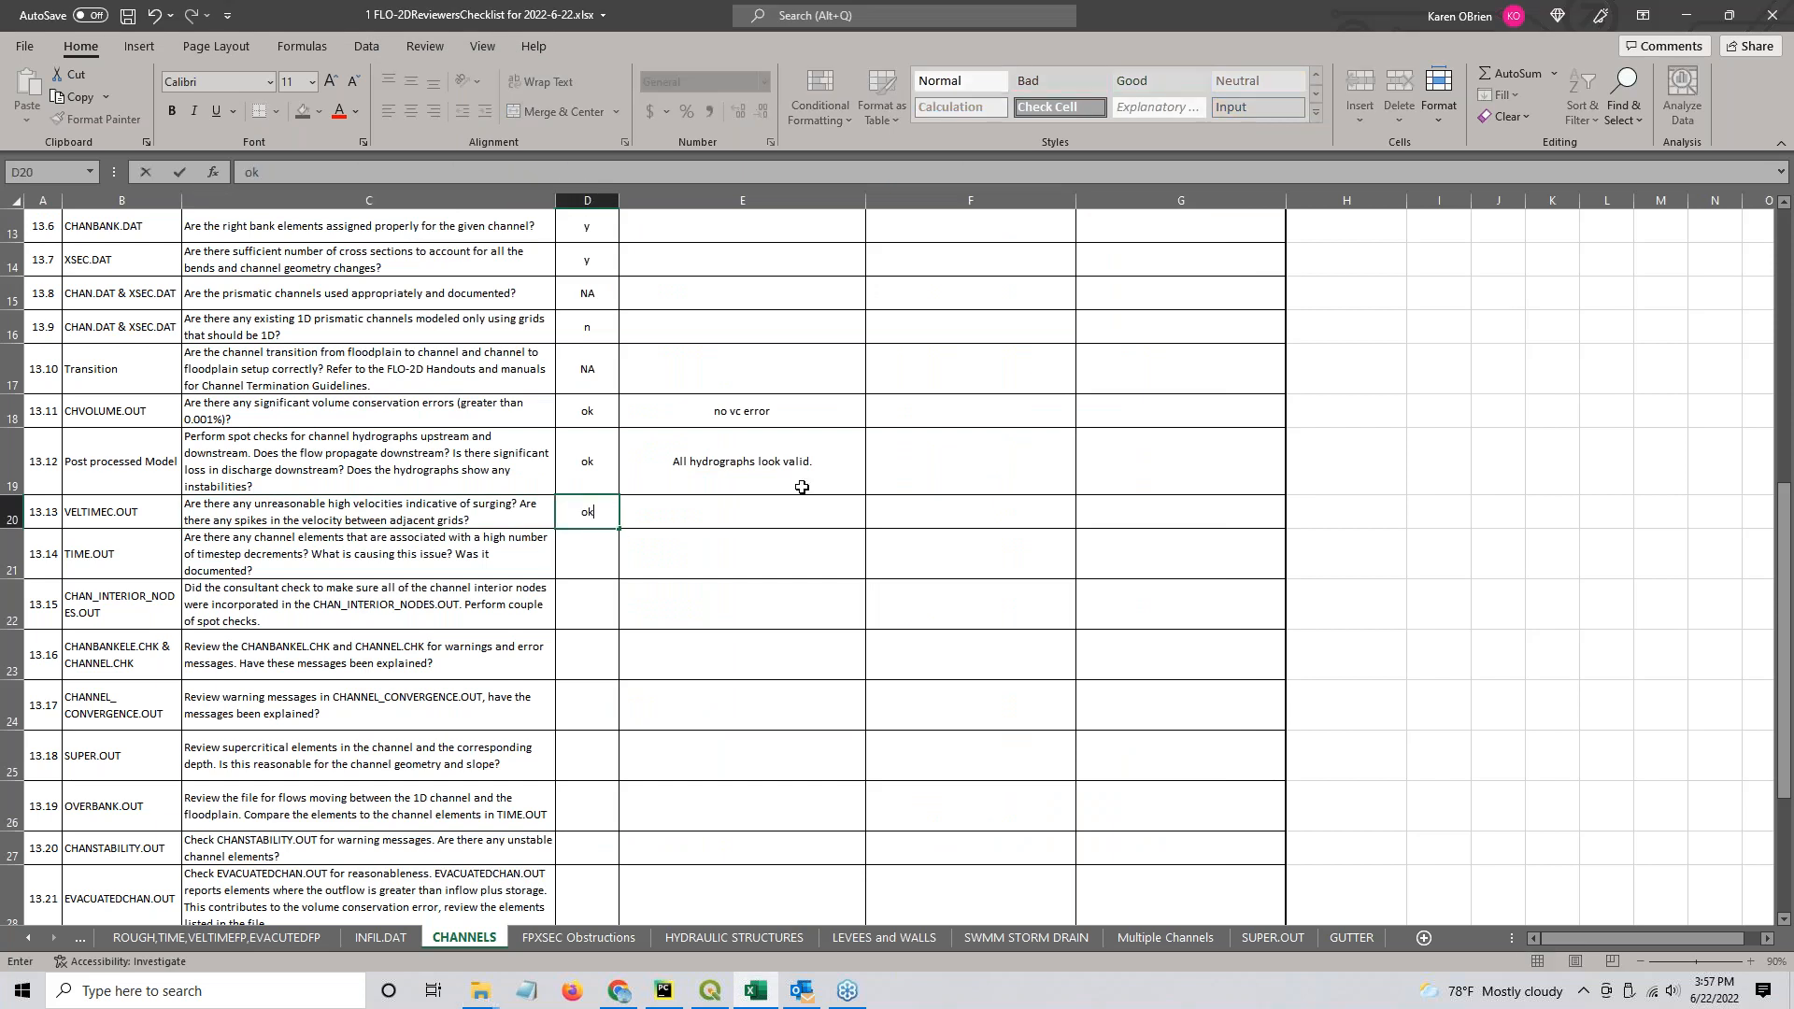
left_click(795, 515)
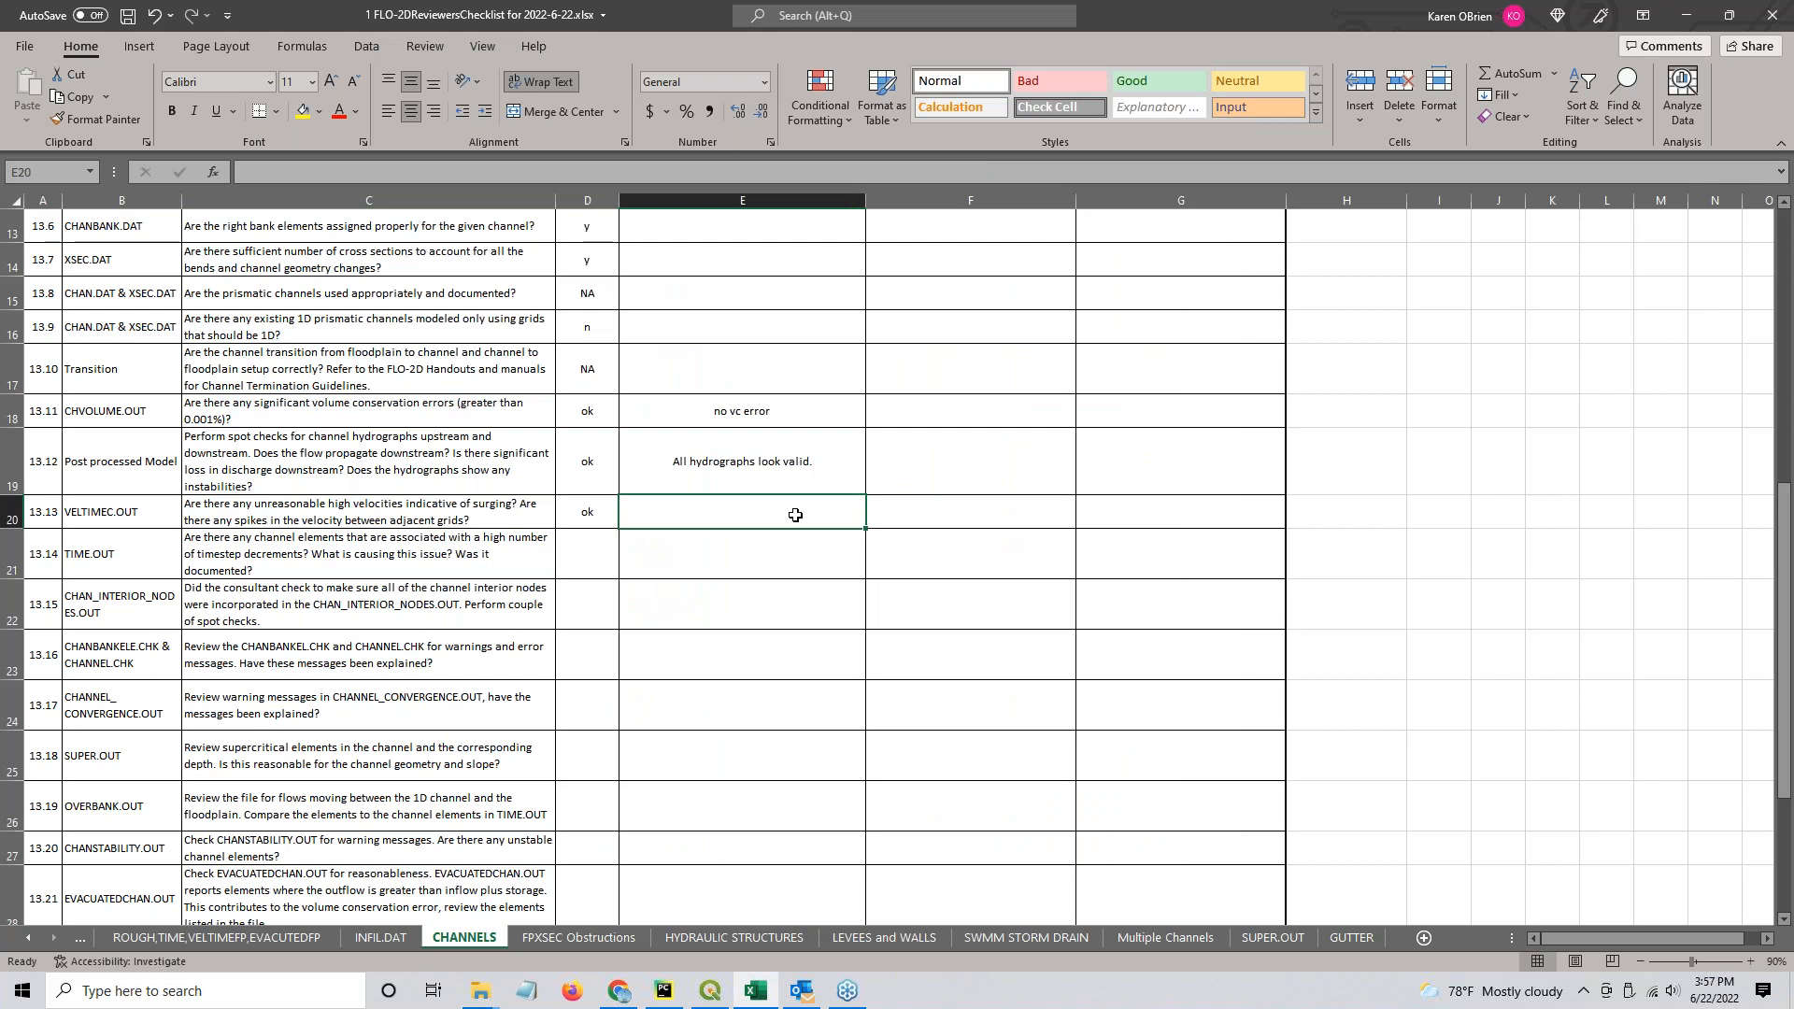
type("all below ")
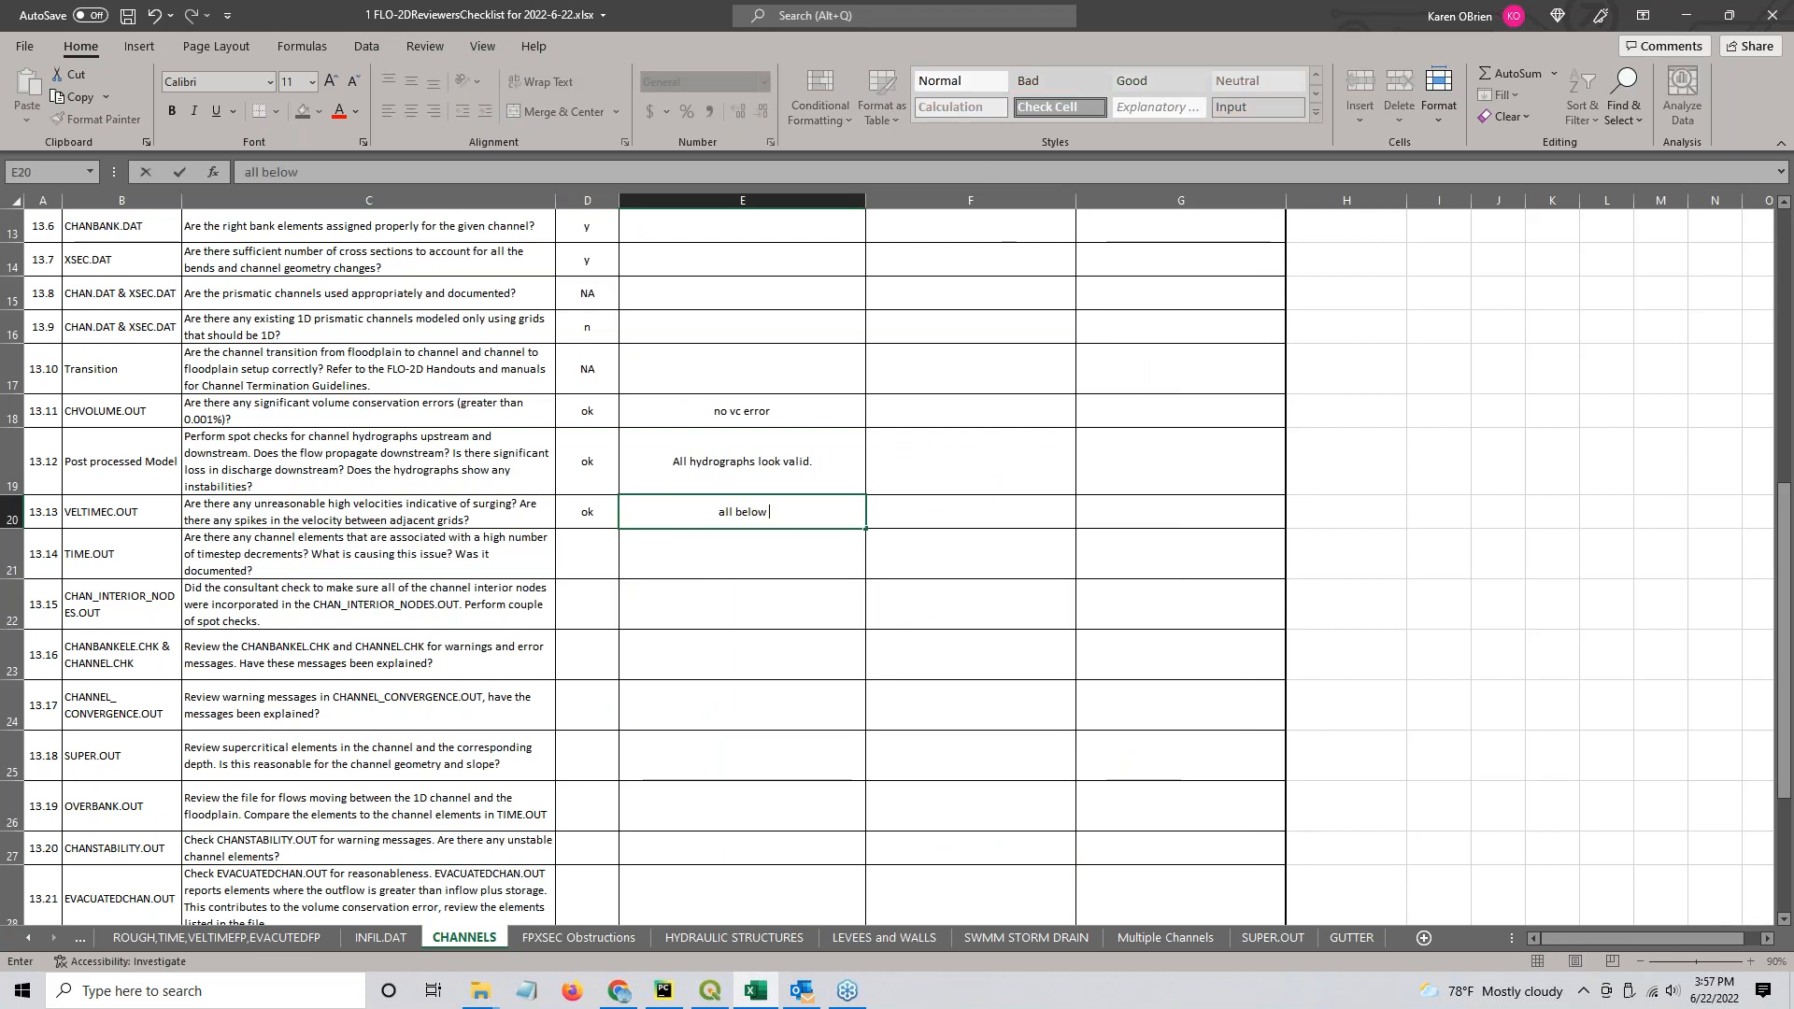
type("7fps")
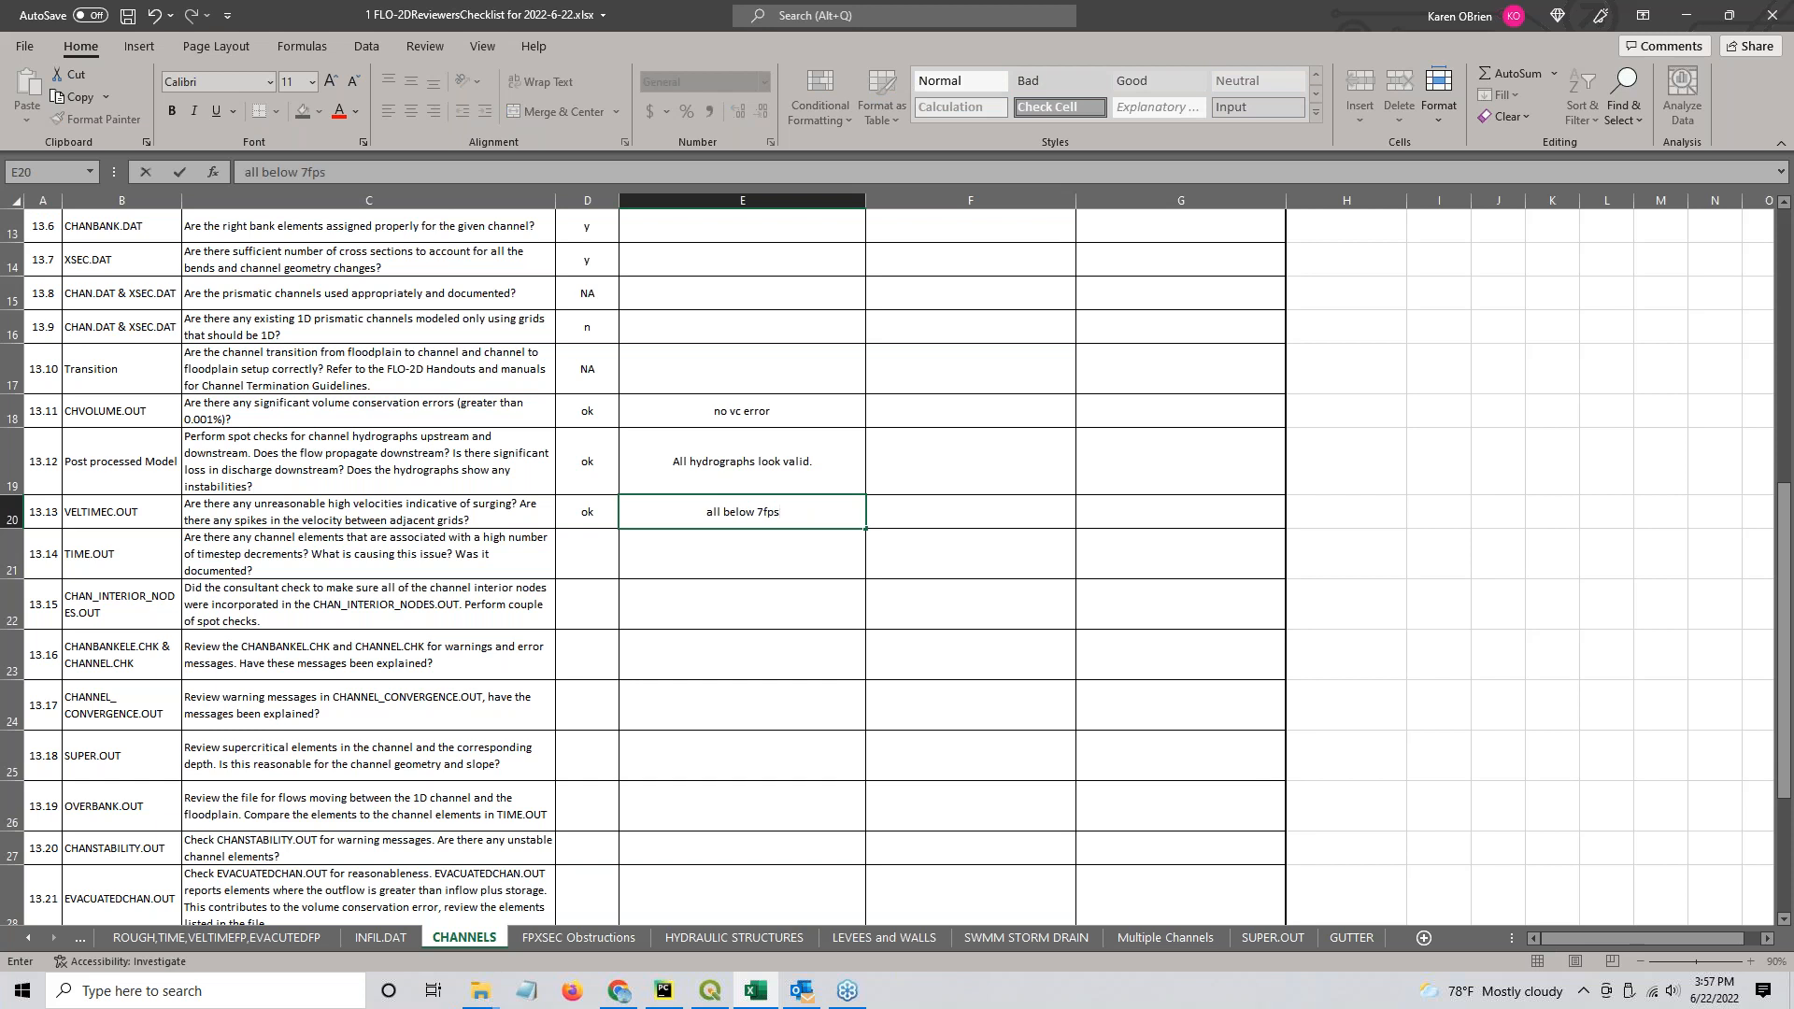
left_click(592, 563)
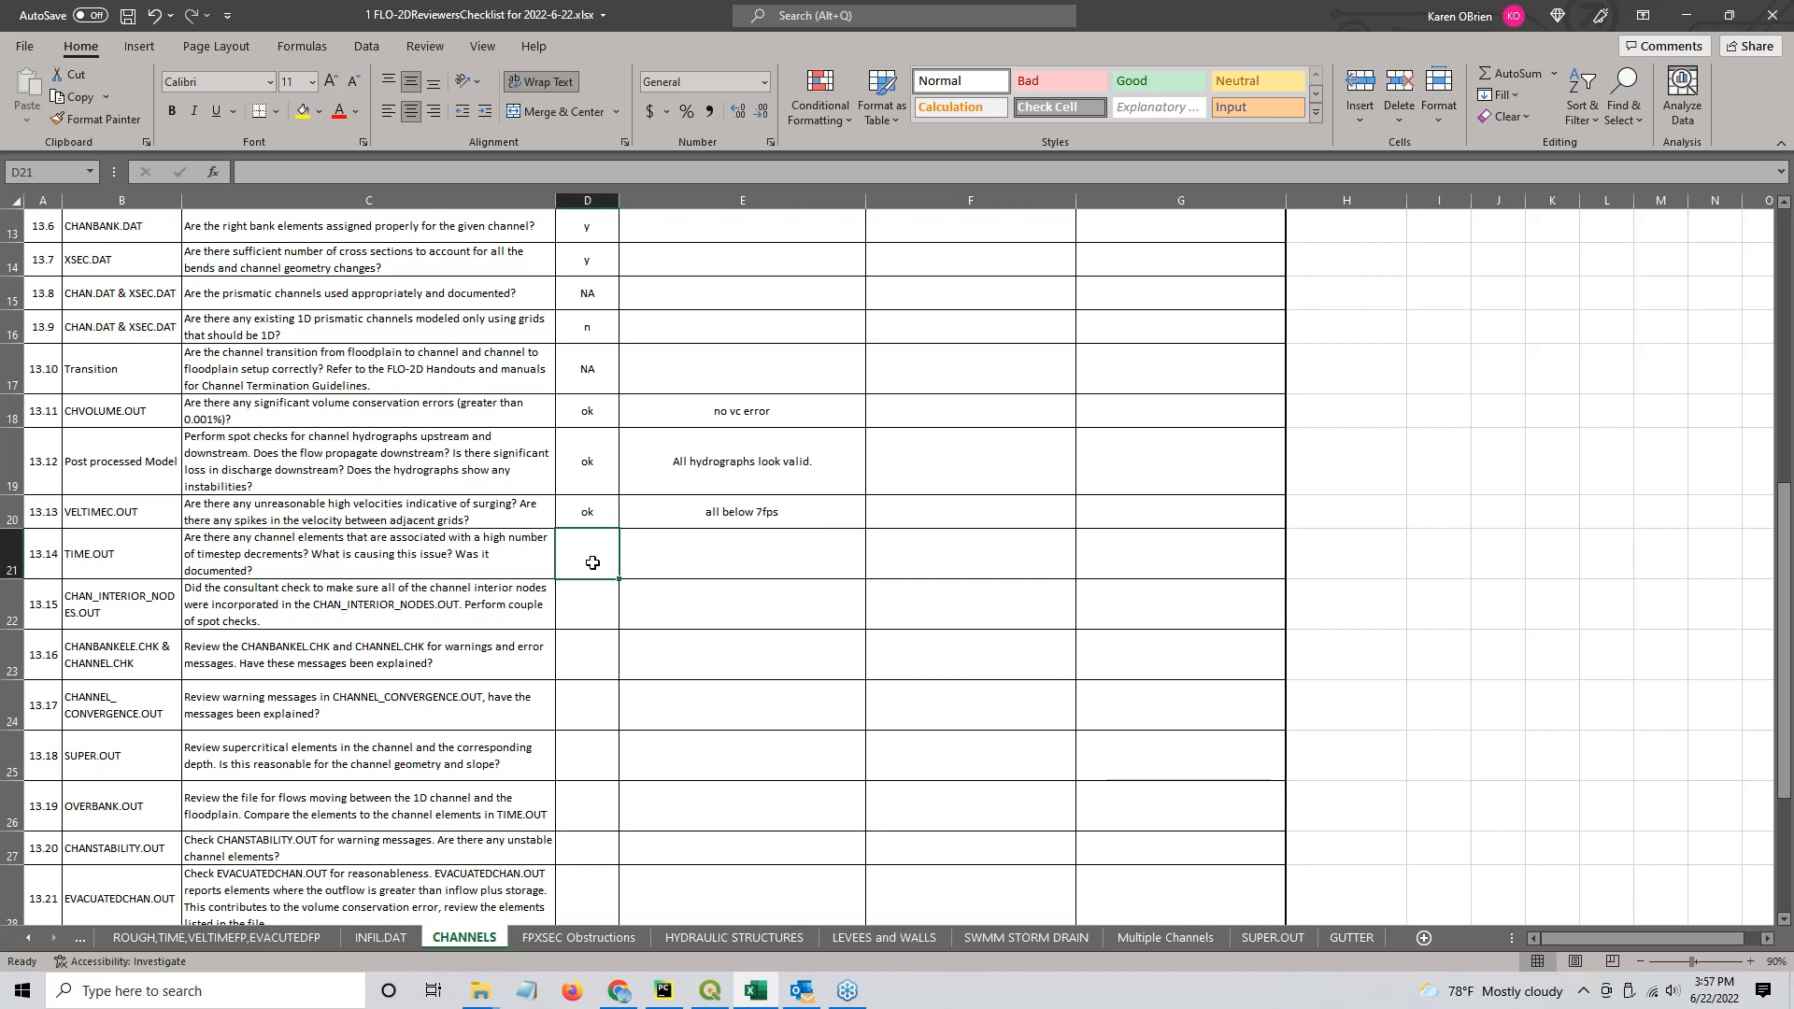
Open TIME.OUT from the Lesson 2 Advanced Export folder and check how often the channel nodes exceeded the stability criteria for item 13.14.
left_click(480, 990)
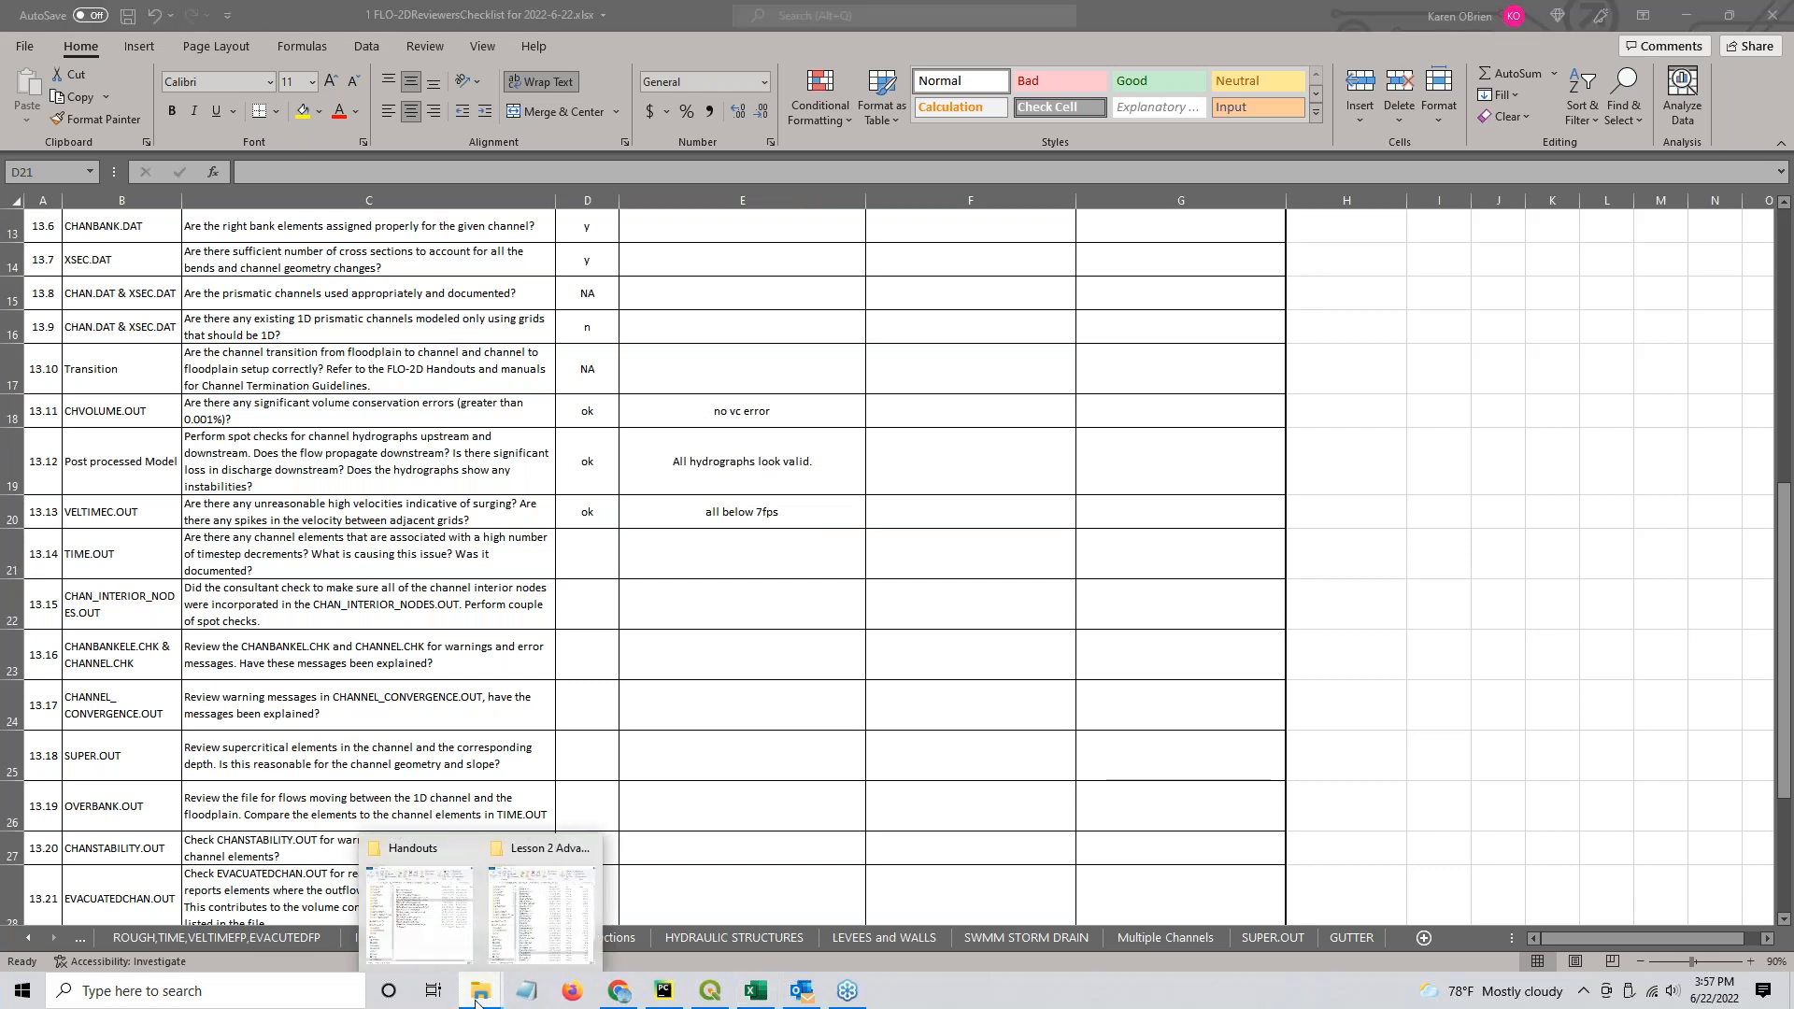
left_click(425, 937)
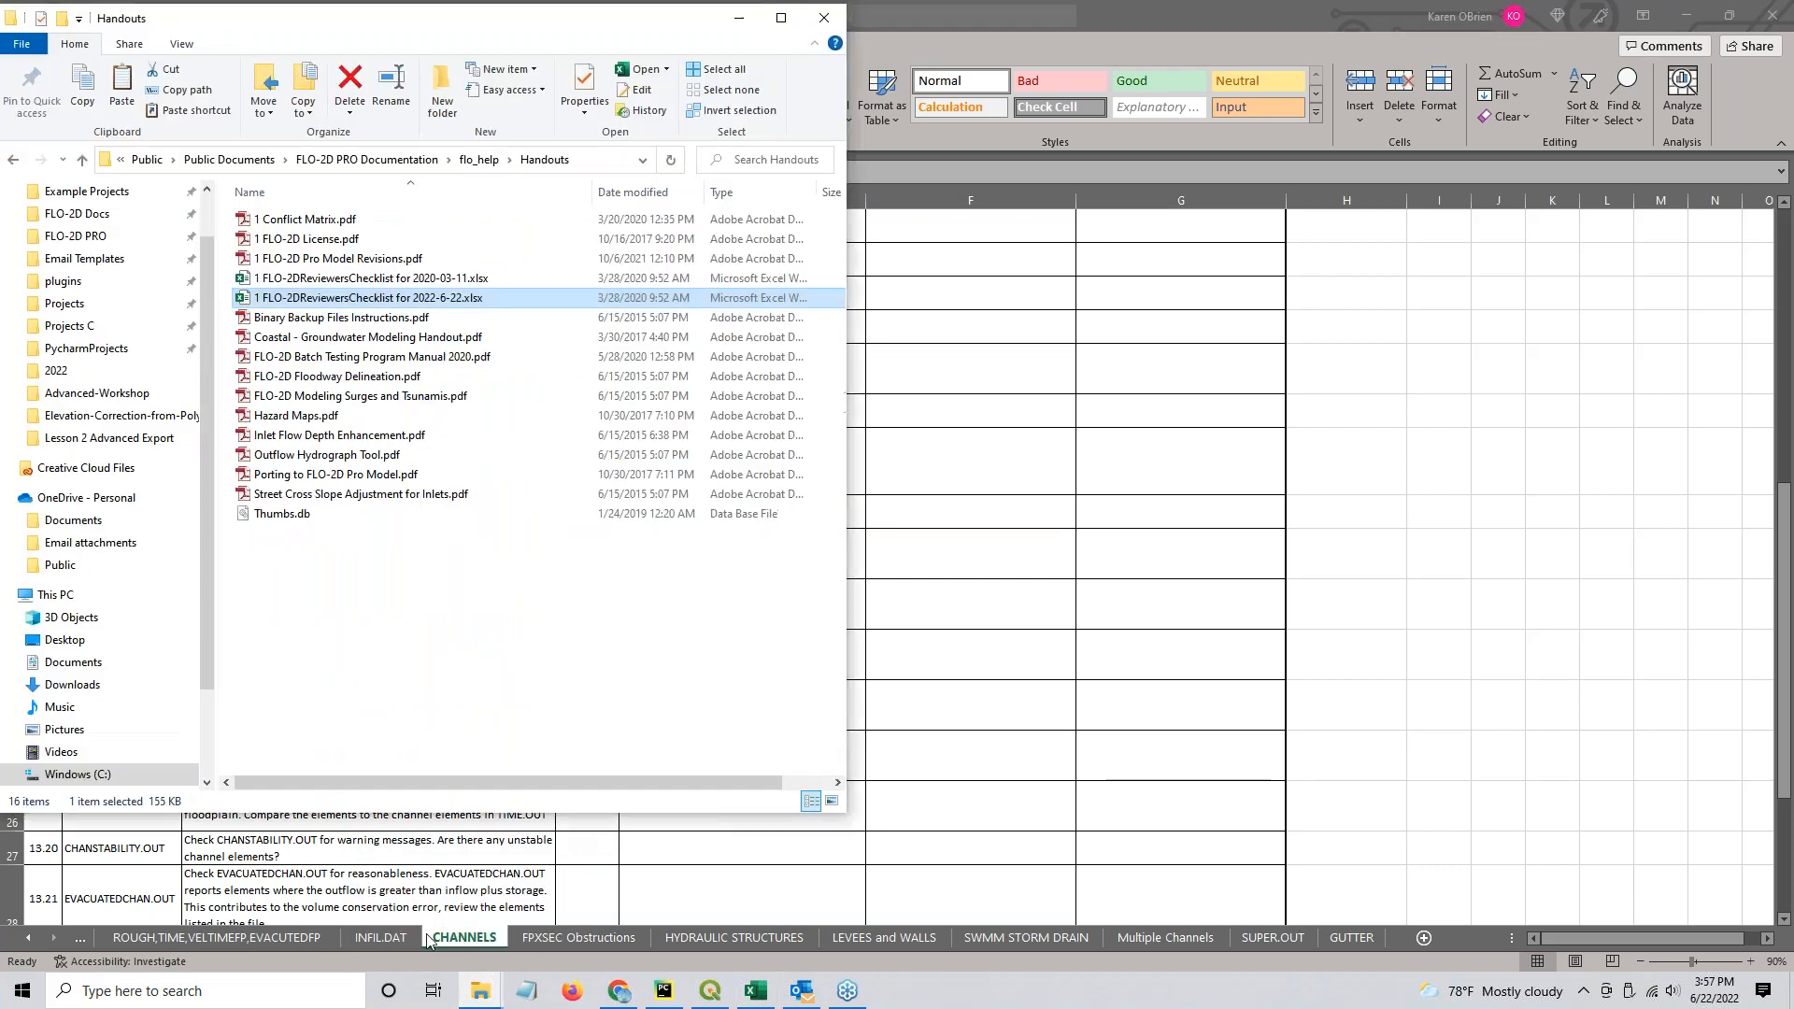
left_click(832, 11)
left_click(480, 990)
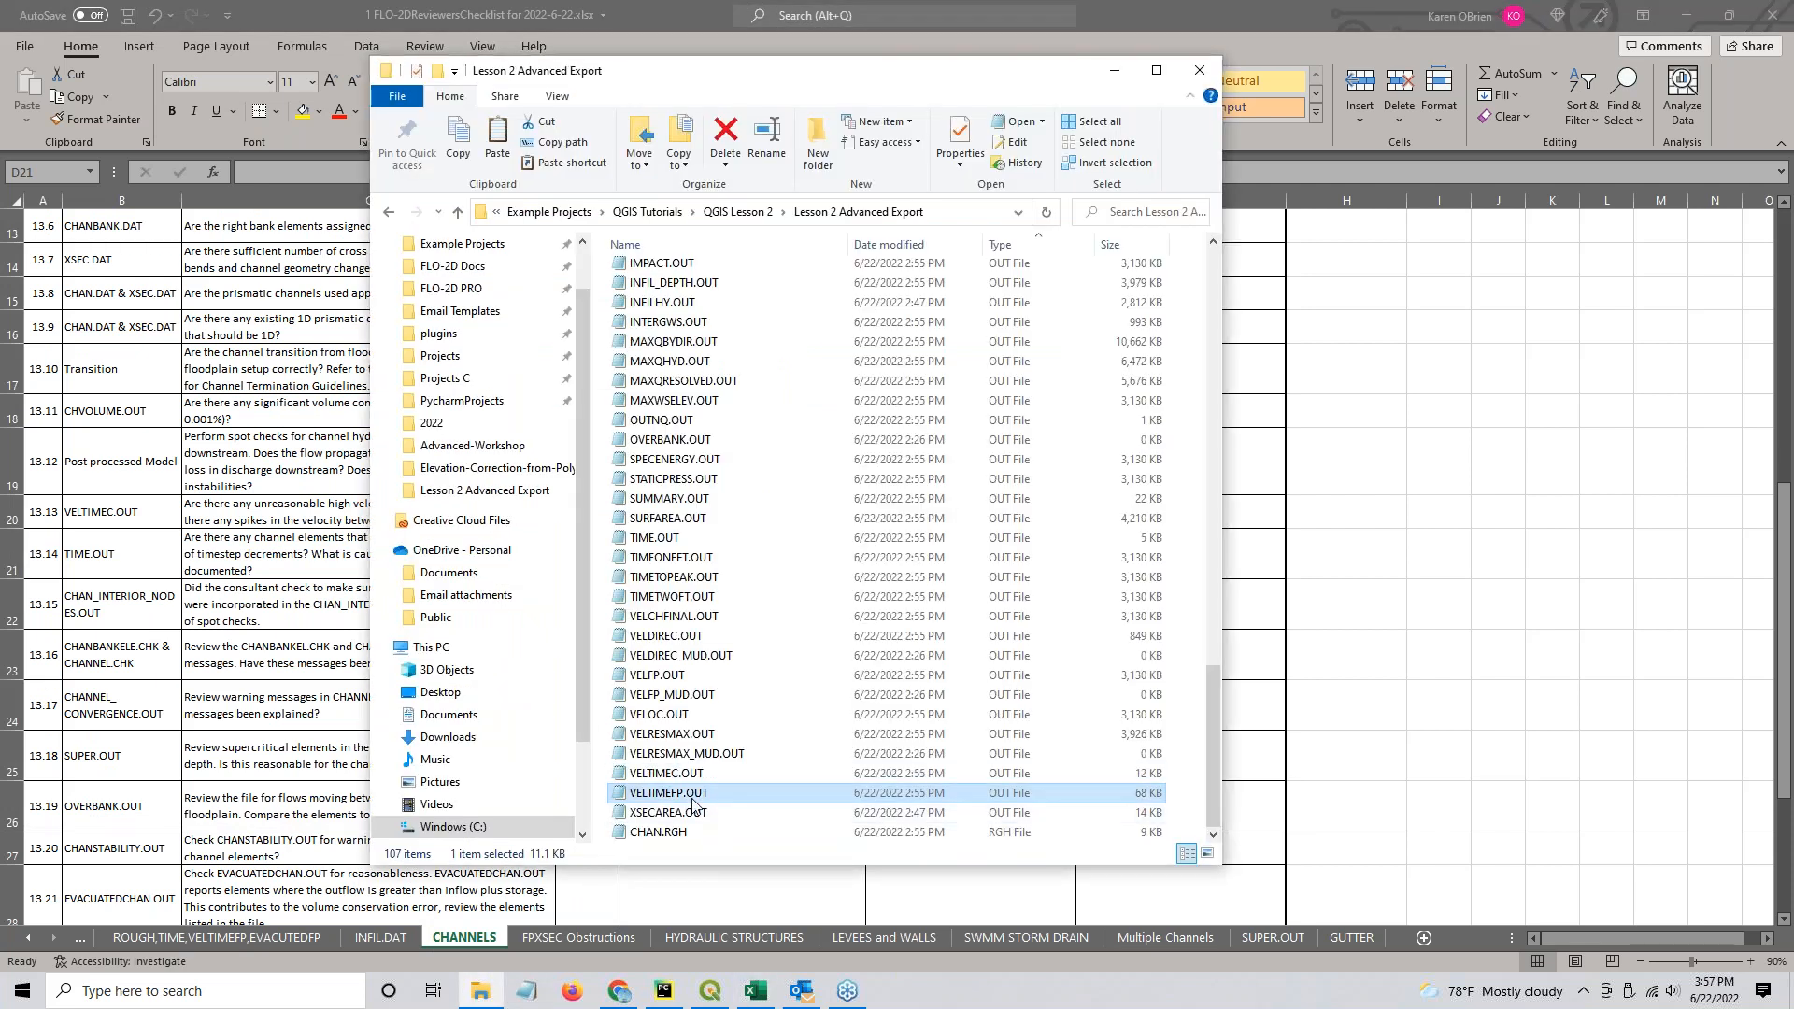
key("t")
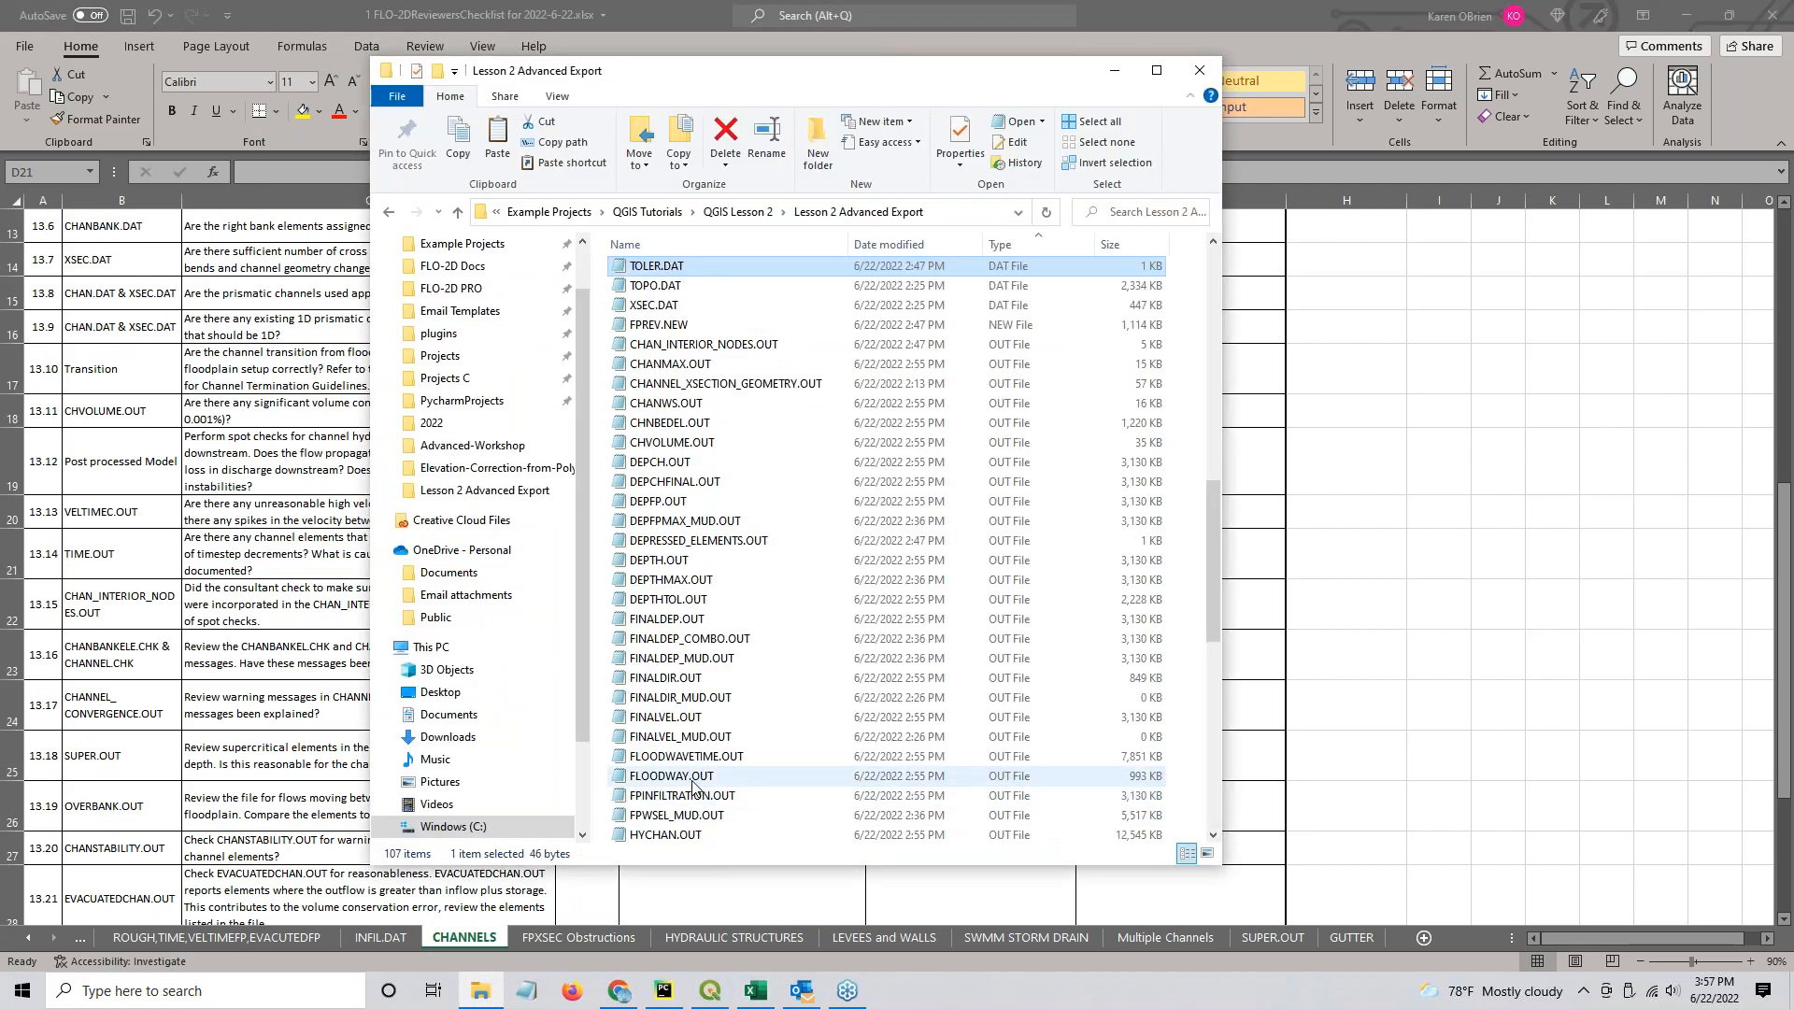
key("t")
key("t")
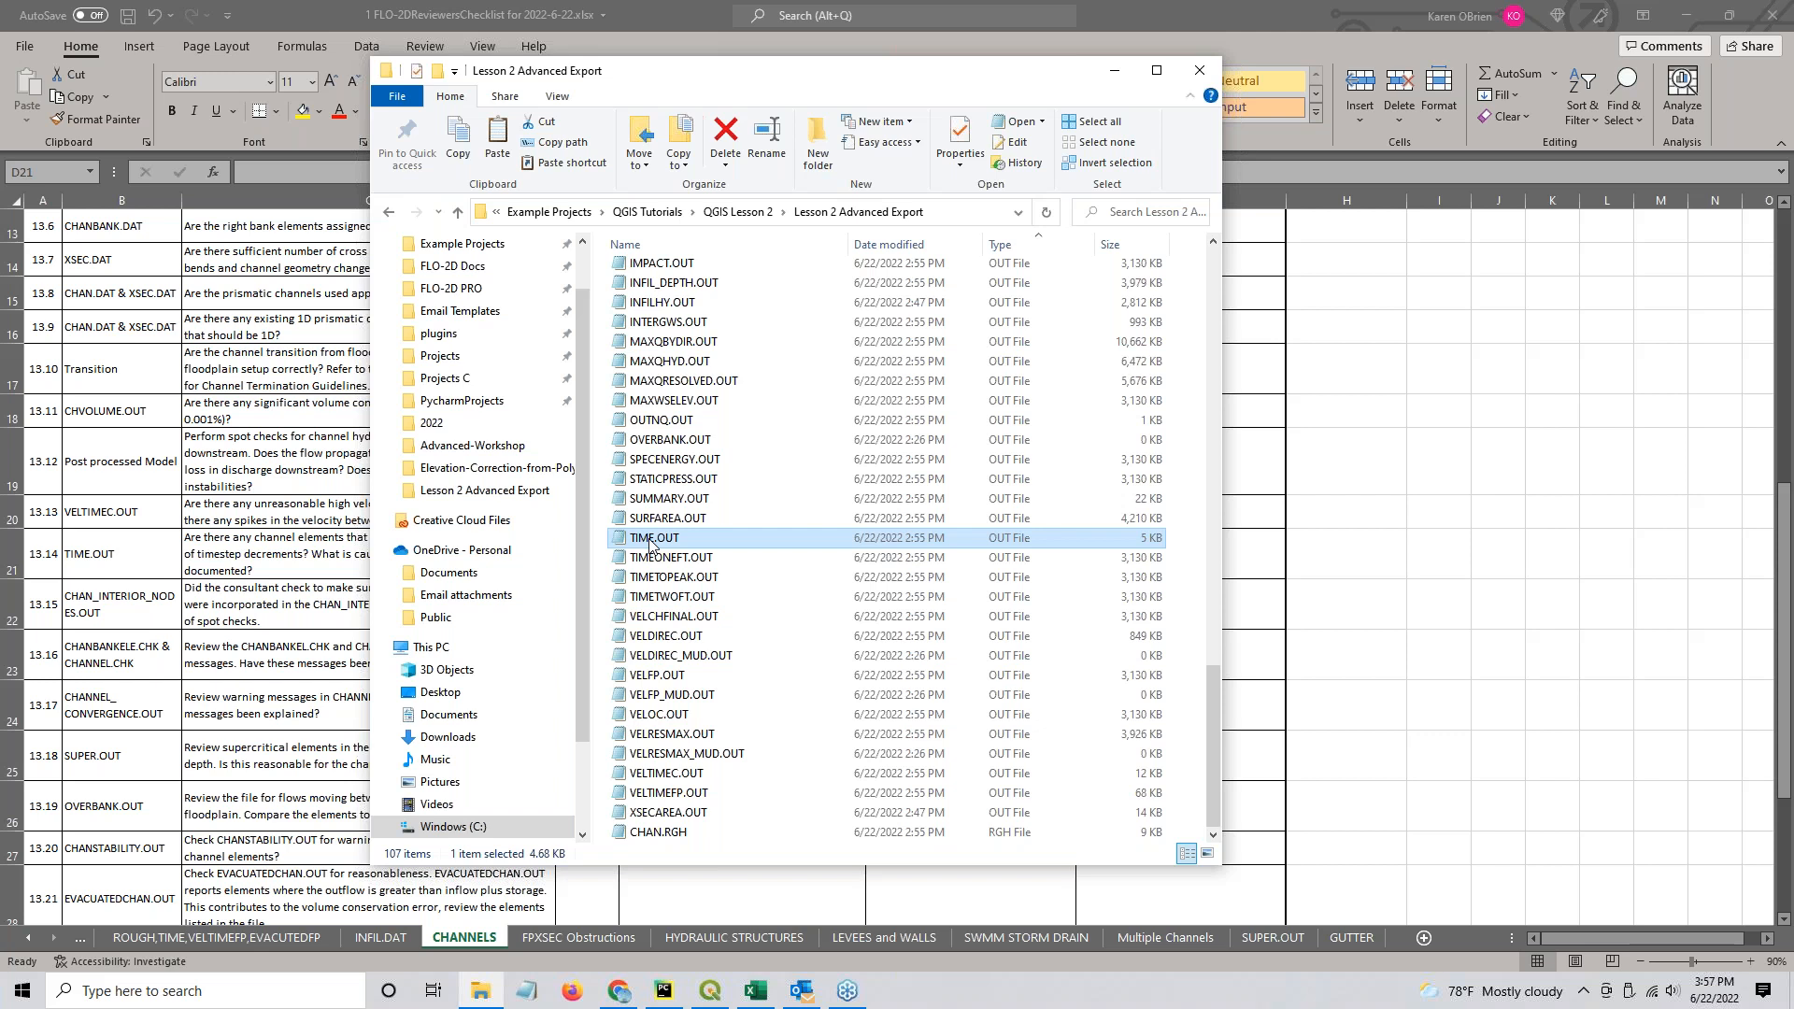
double_click(651, 541)
double_click(379, 477)
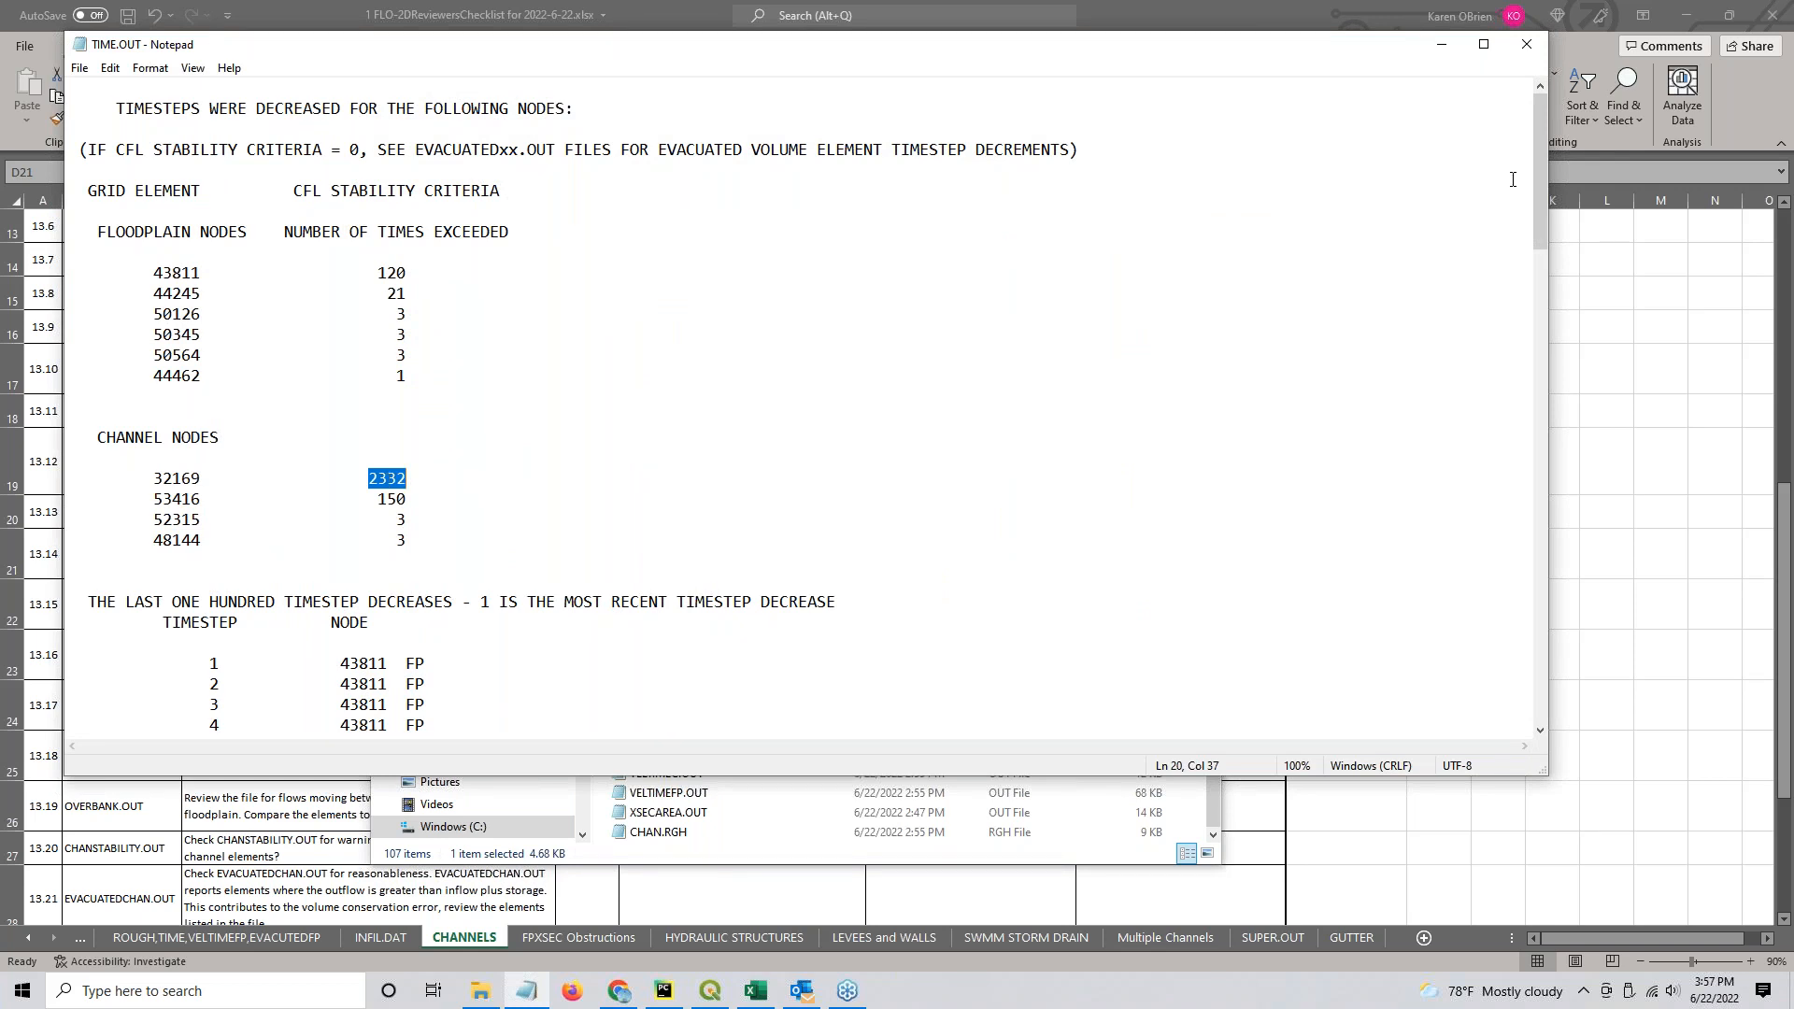
left_click(1538, 45)
Switch to QGIS and reopen TIME.OUT to look up the channel node with the most timestep decrements.
left_click(712, 992)
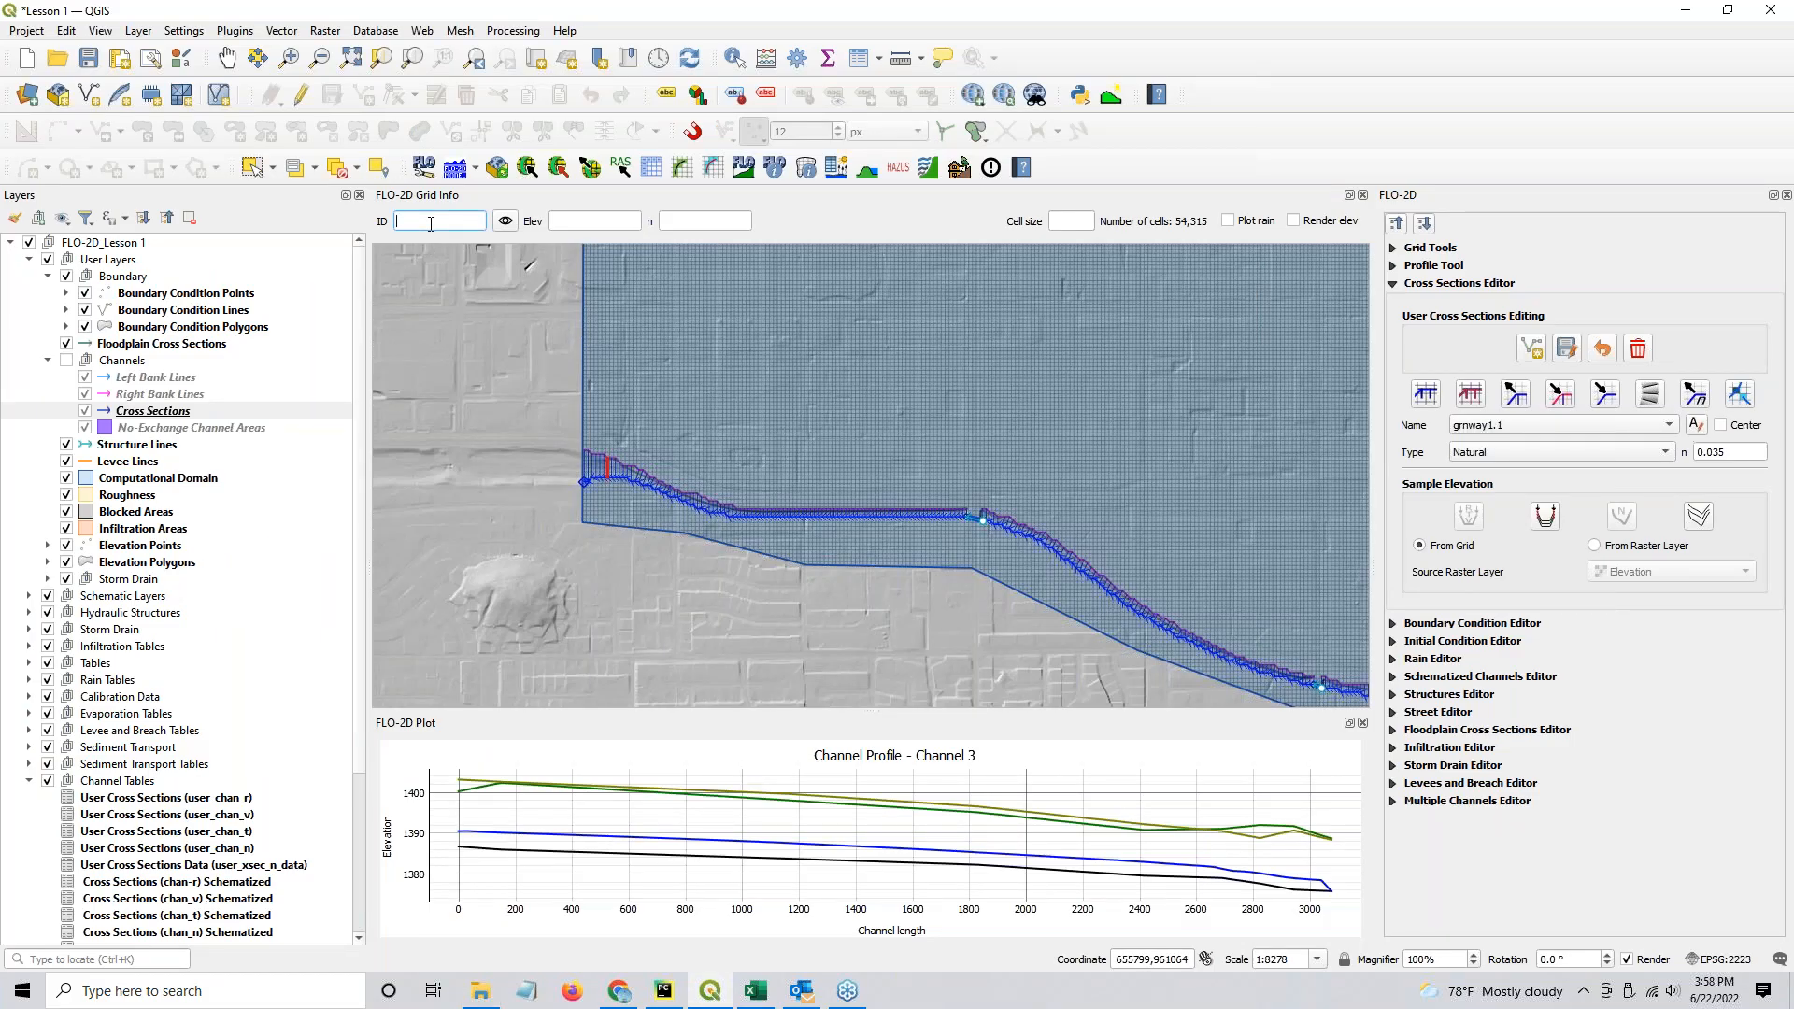
left_click(483, 992)
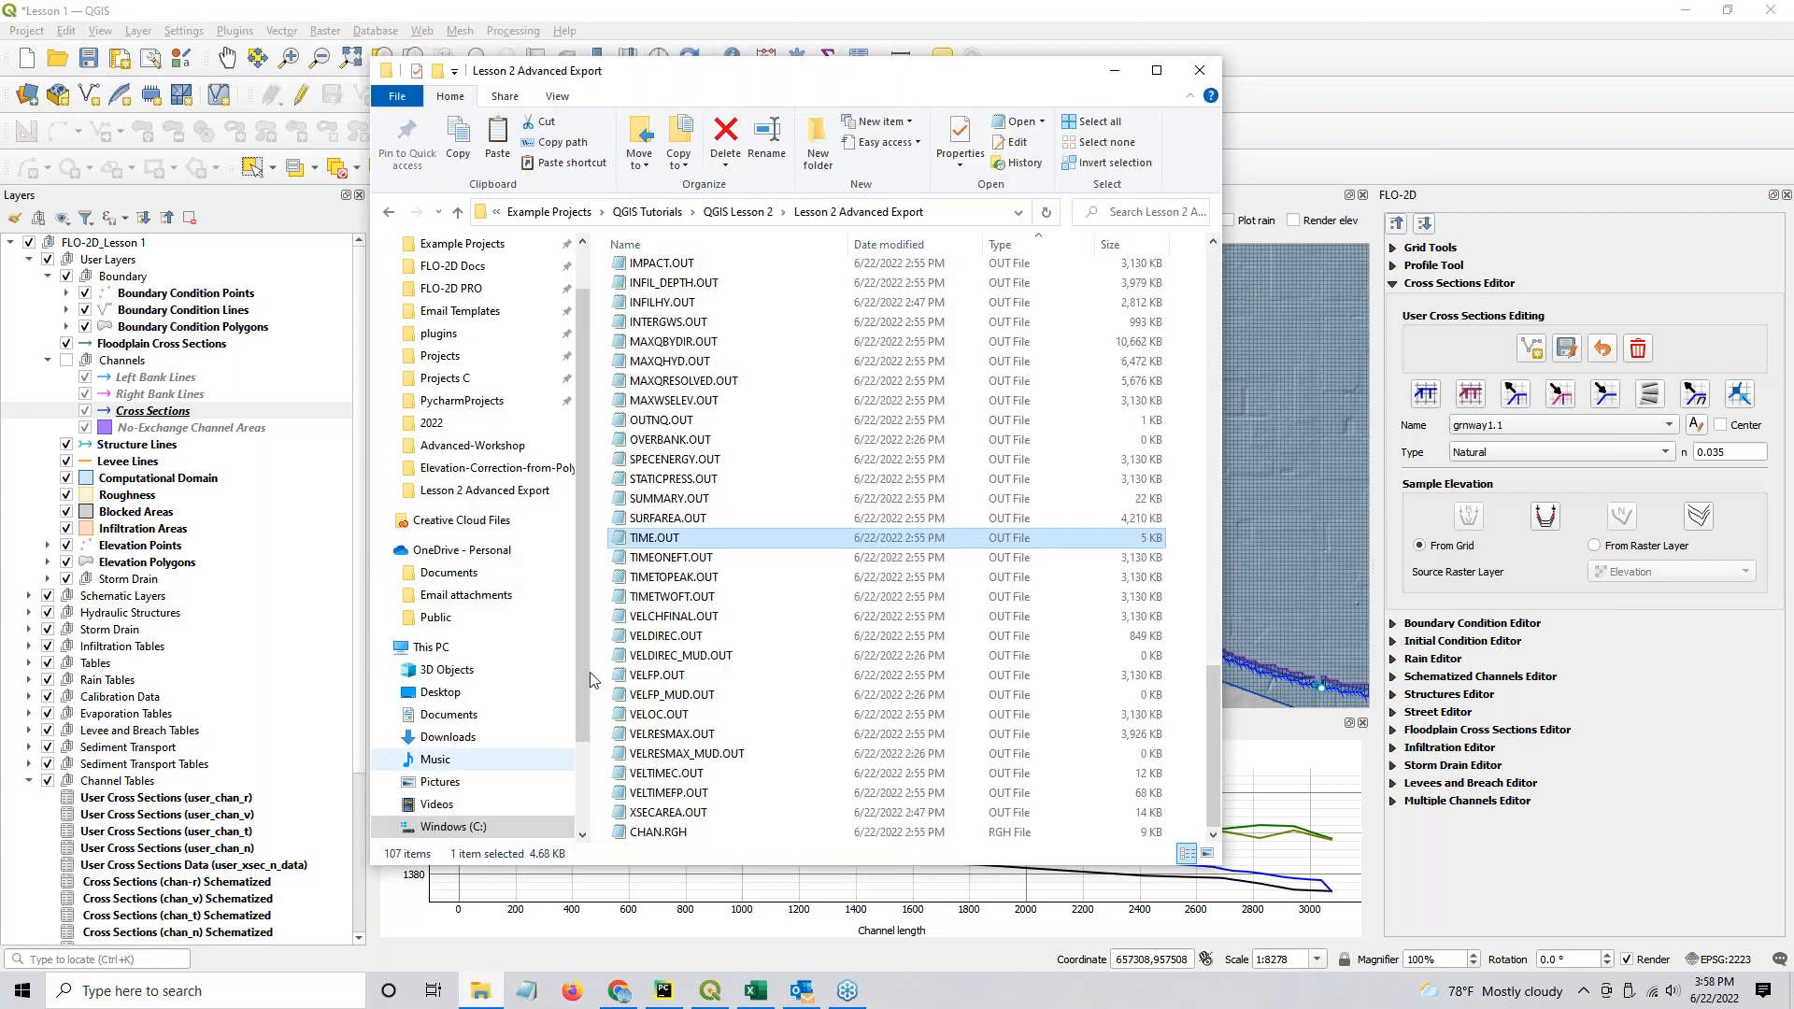
double_click(643, 540)
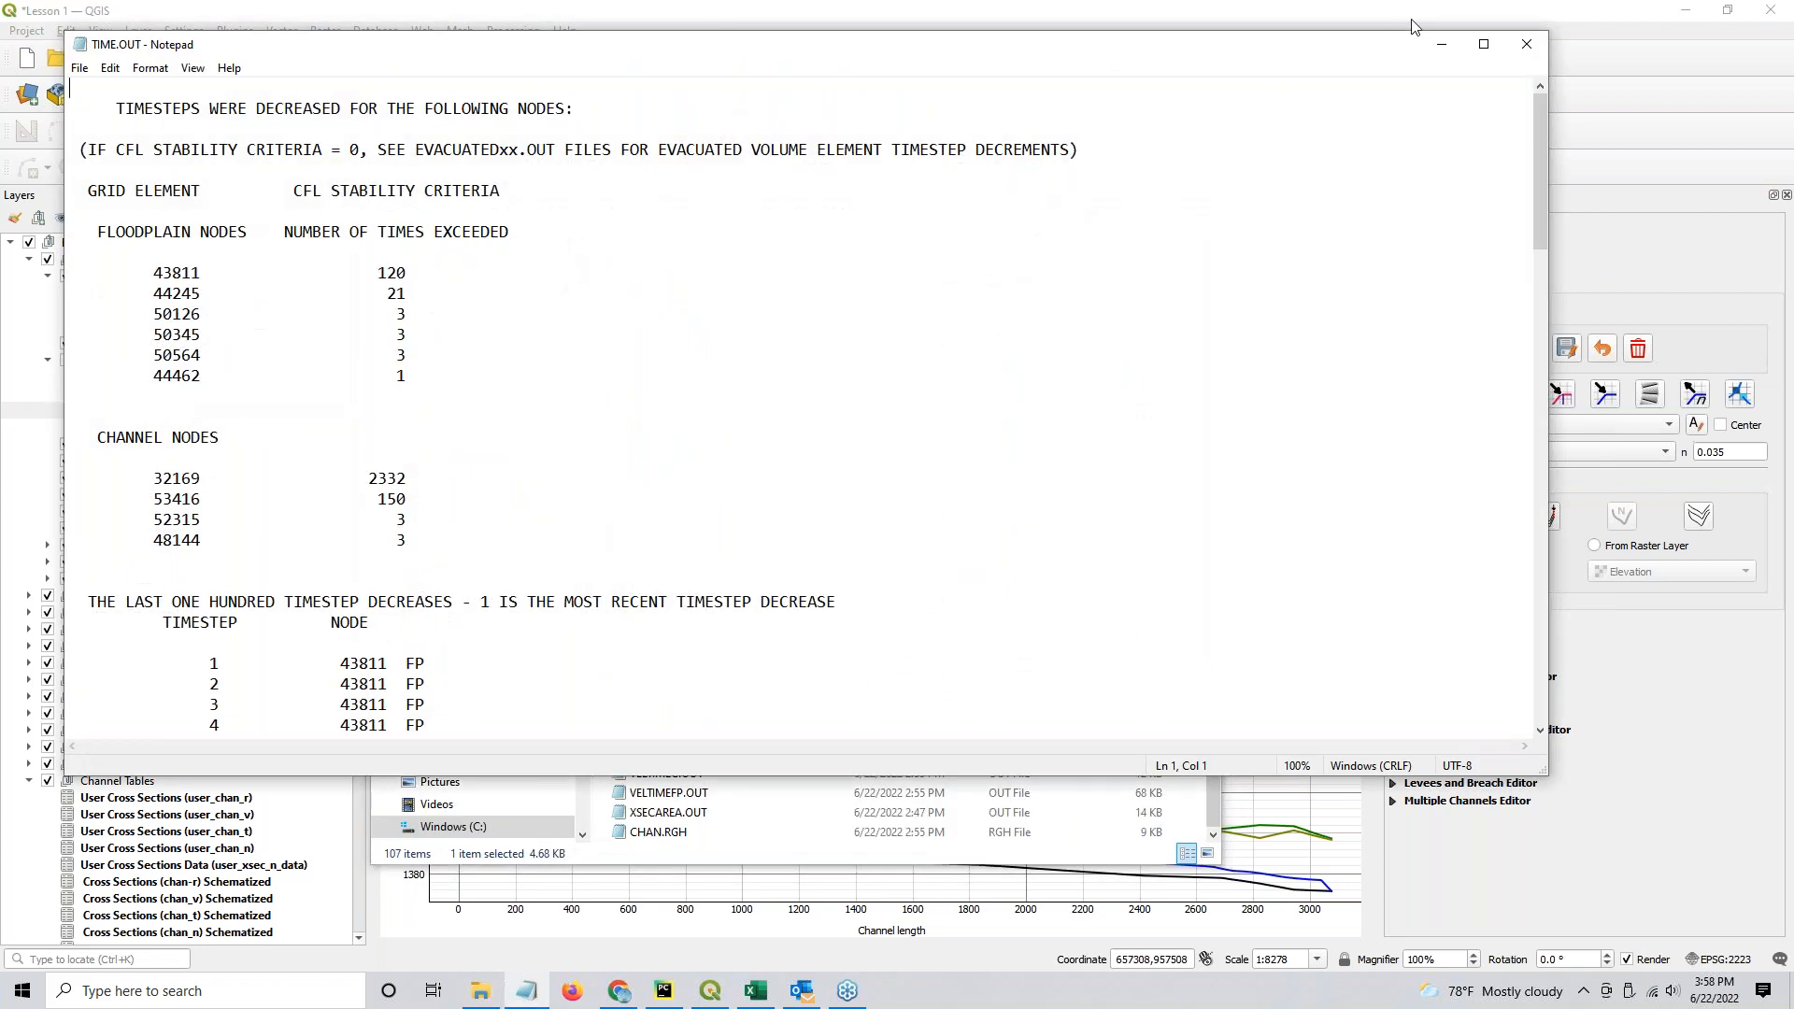
left_click(1526, 44)
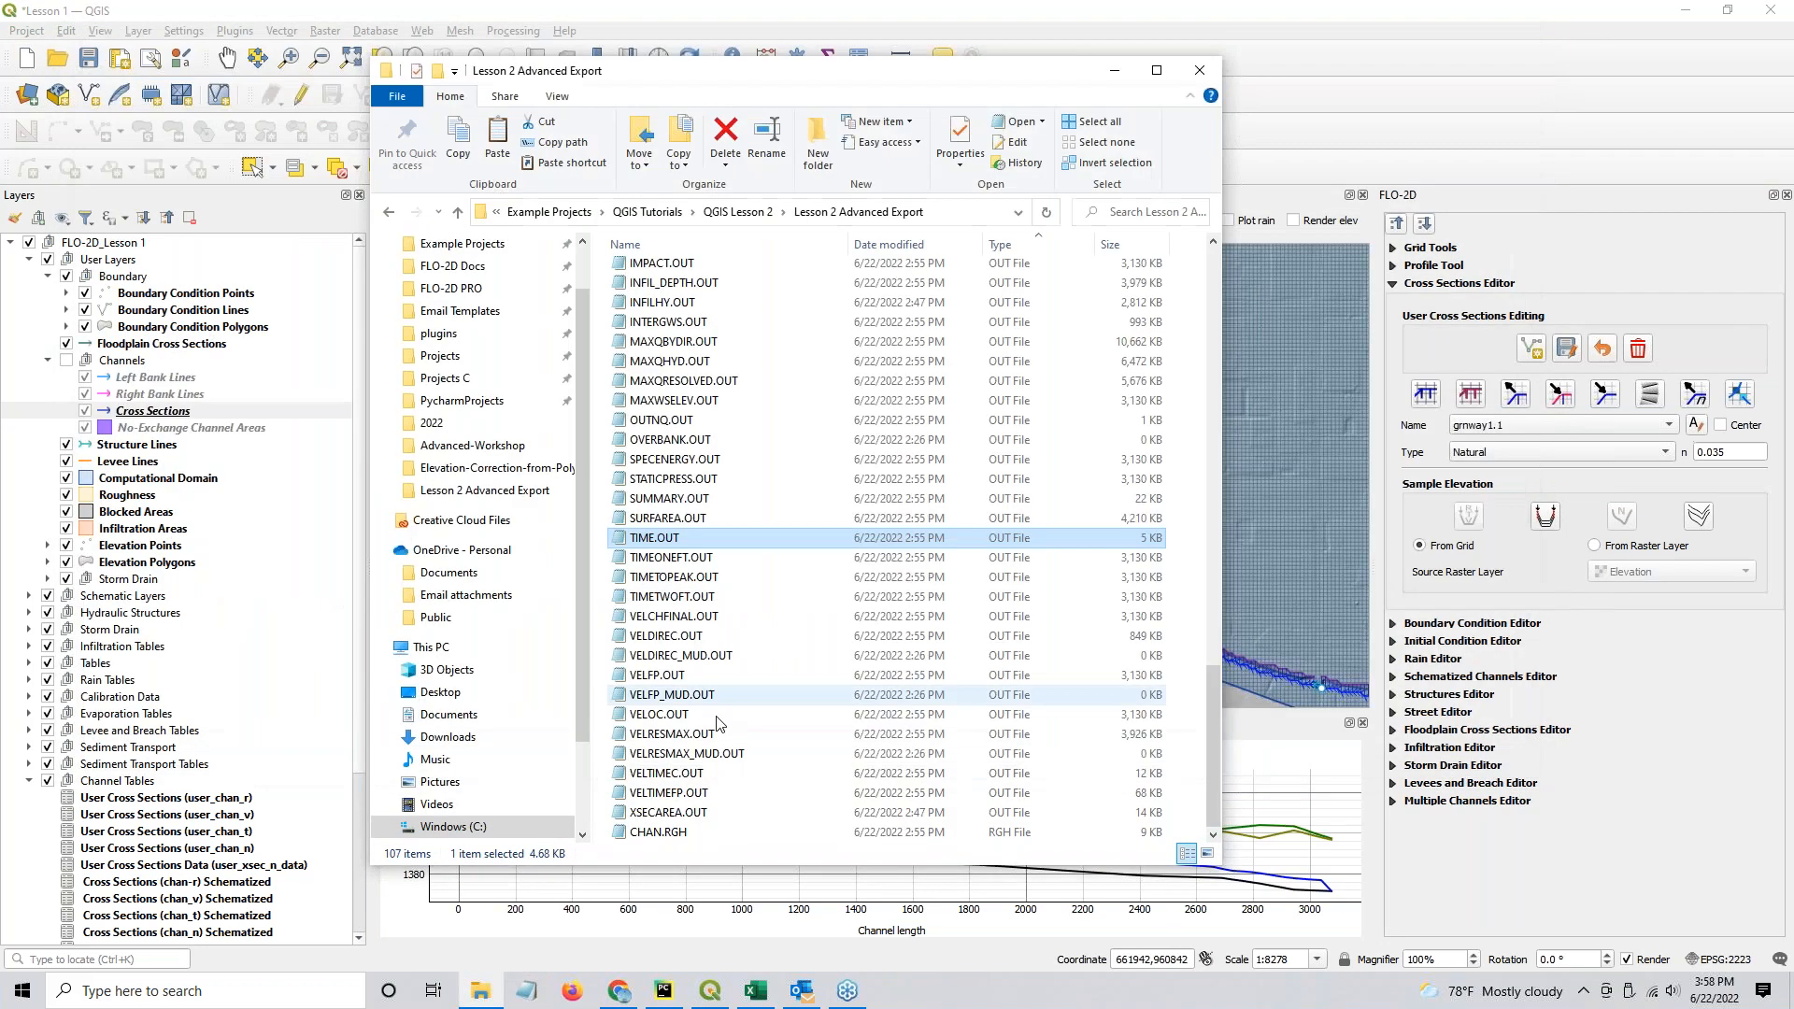
double_click(654, 540)
double_click(154, 478)
left_click(152, 478)
left_click_drag(152, 479, 194, 474)
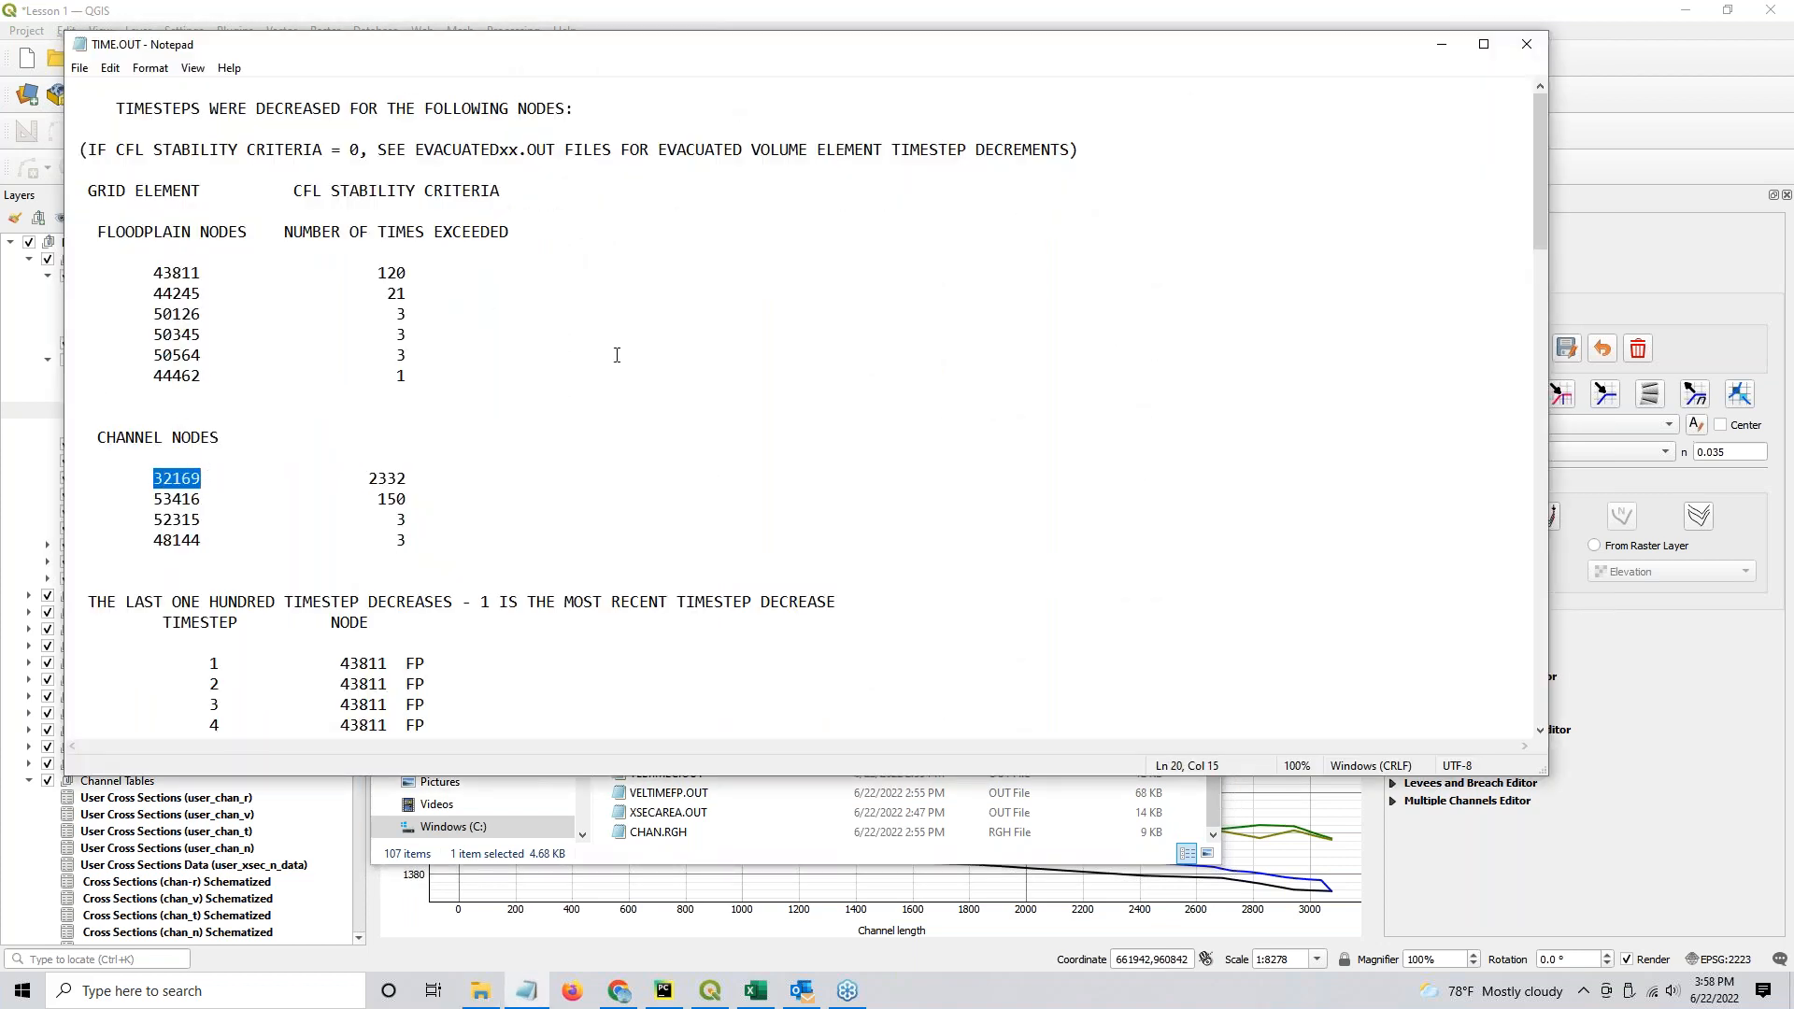
left_click(1525, 53)
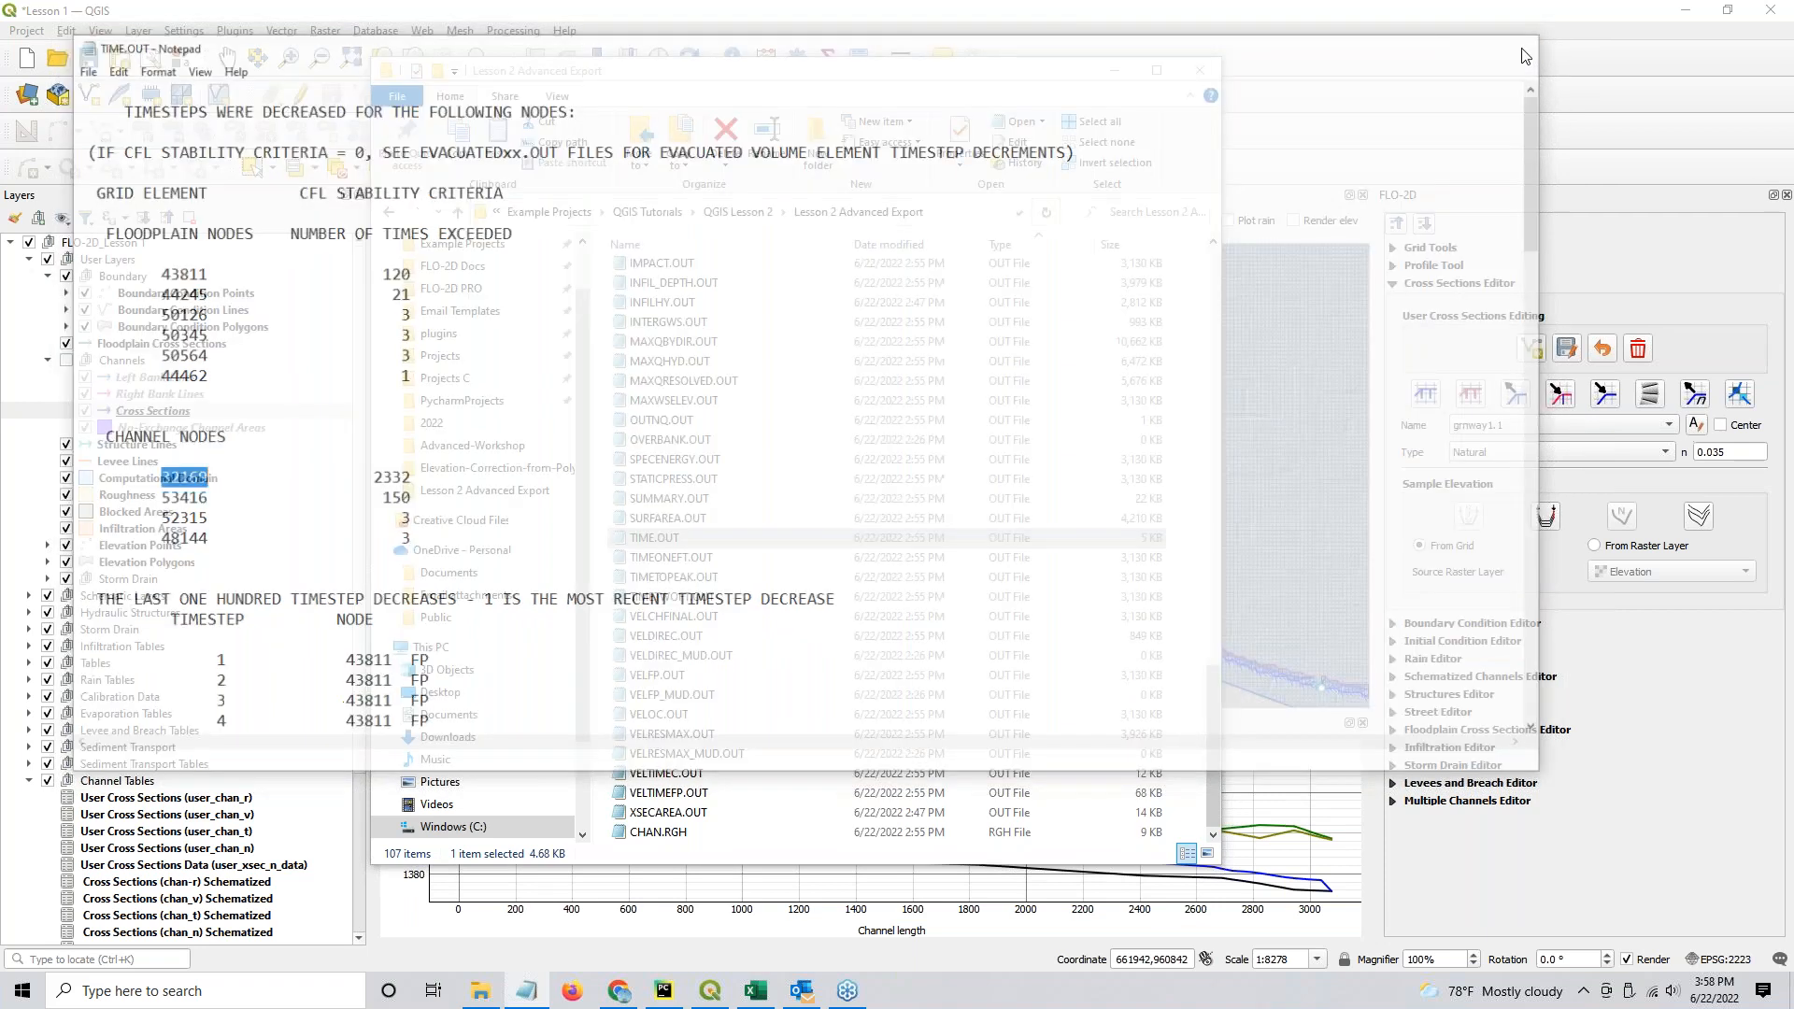
Locate grid element 32169 on the QGIS map with FLO-2D Grid Info and inspect the surrounding channel.
left_click(1110, 71)
left_click(432, 220)
type("32169")
left_click(505, 221)
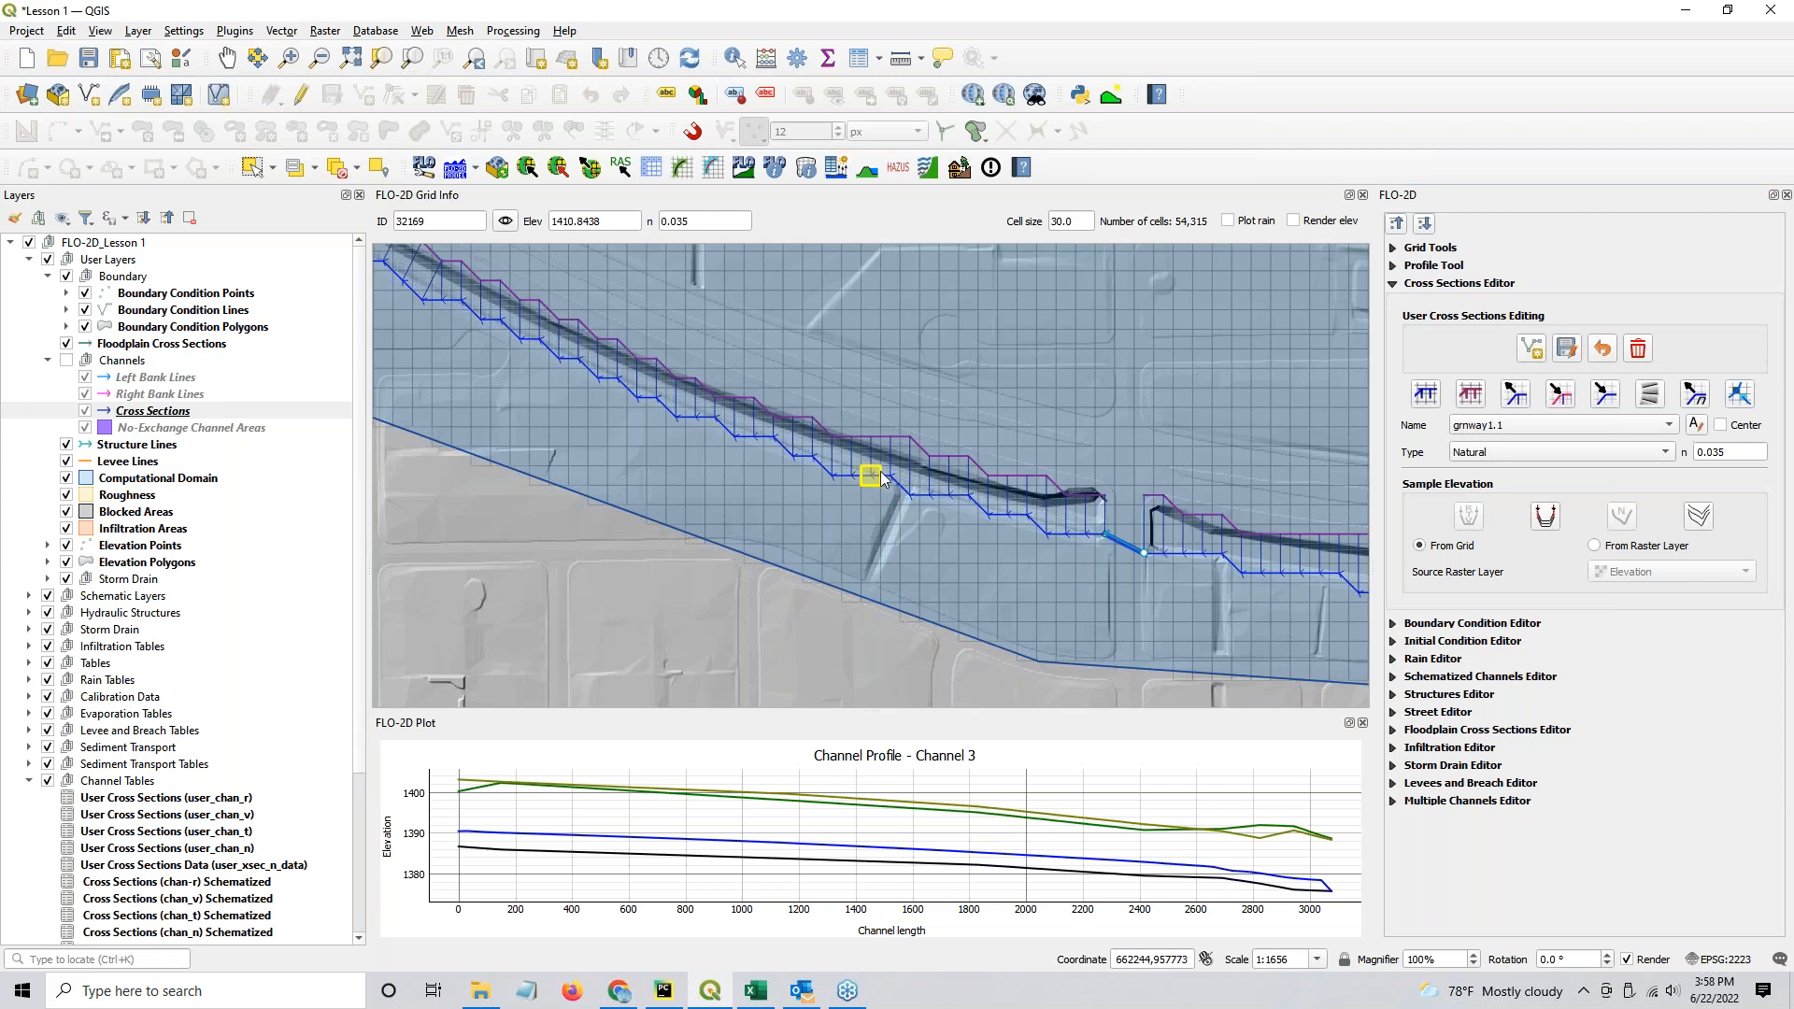
scroll(881, 478, "up", 1)
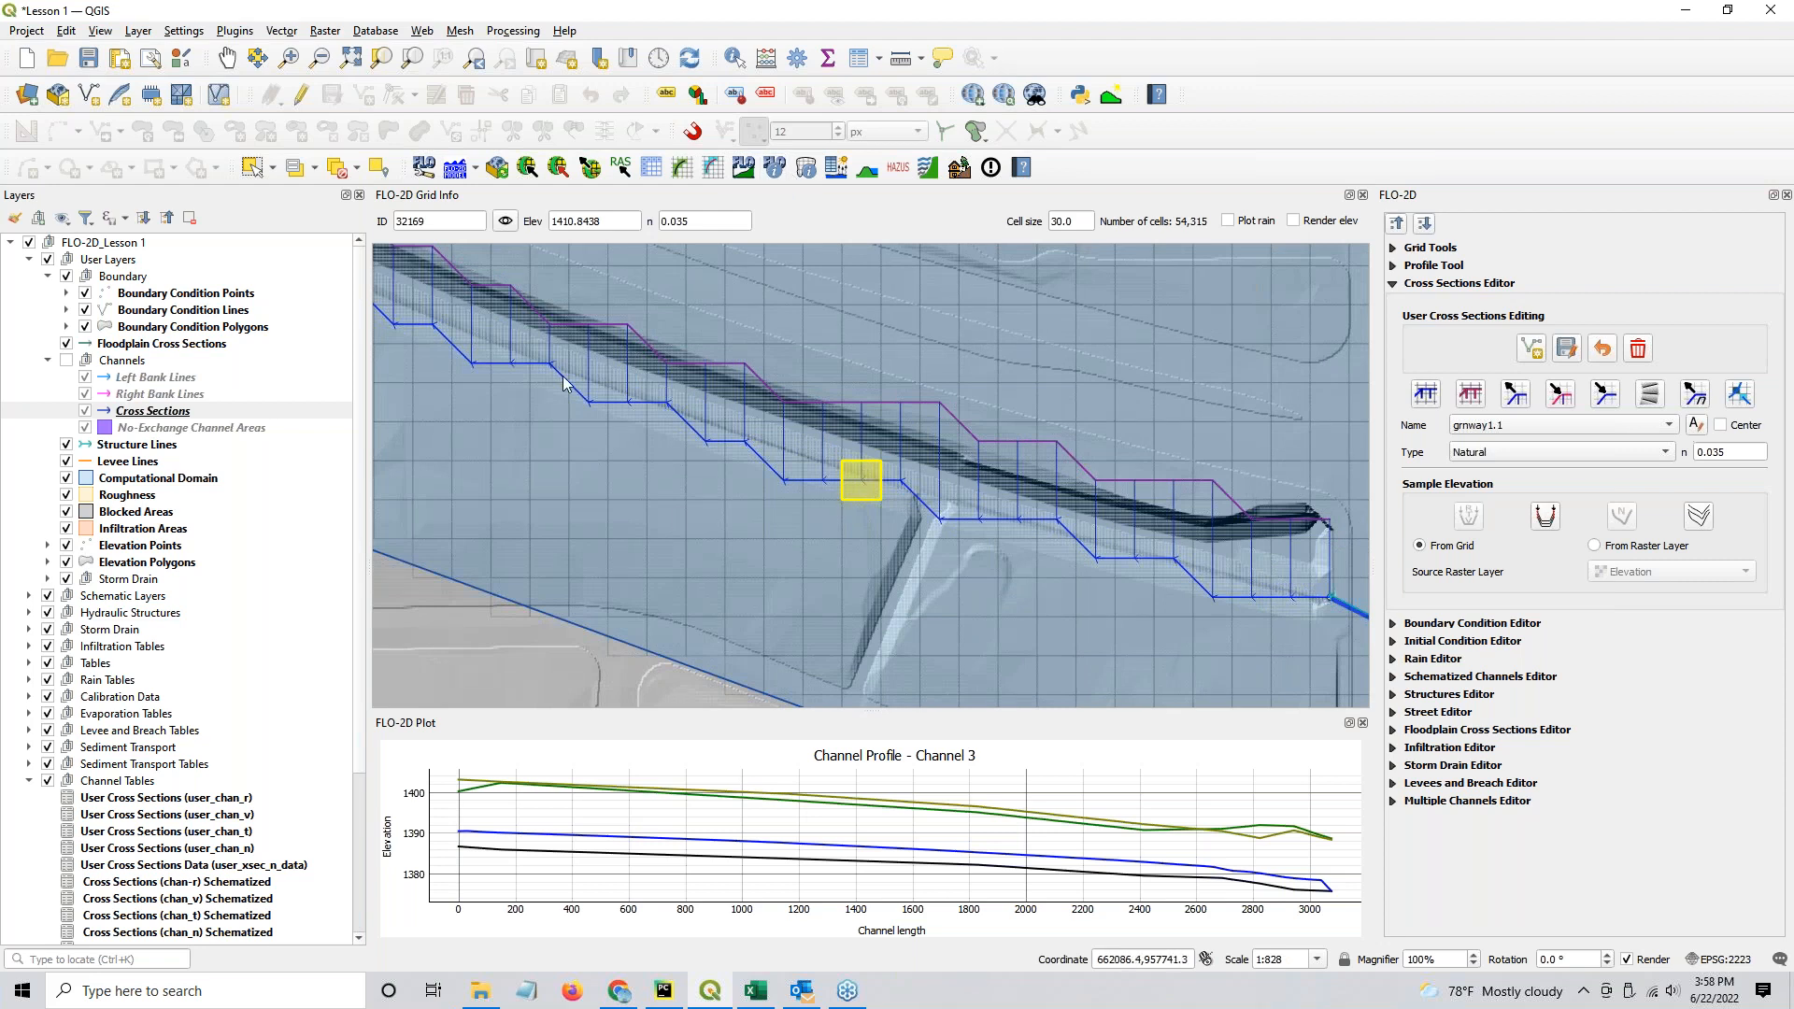
Run HYDROG.exe from the Lesson 2 Advanced Export folder and plot the discharge hydrograph for channel node 32169.
left_click(480, 991)
scroll(682, 359, "up", 15)
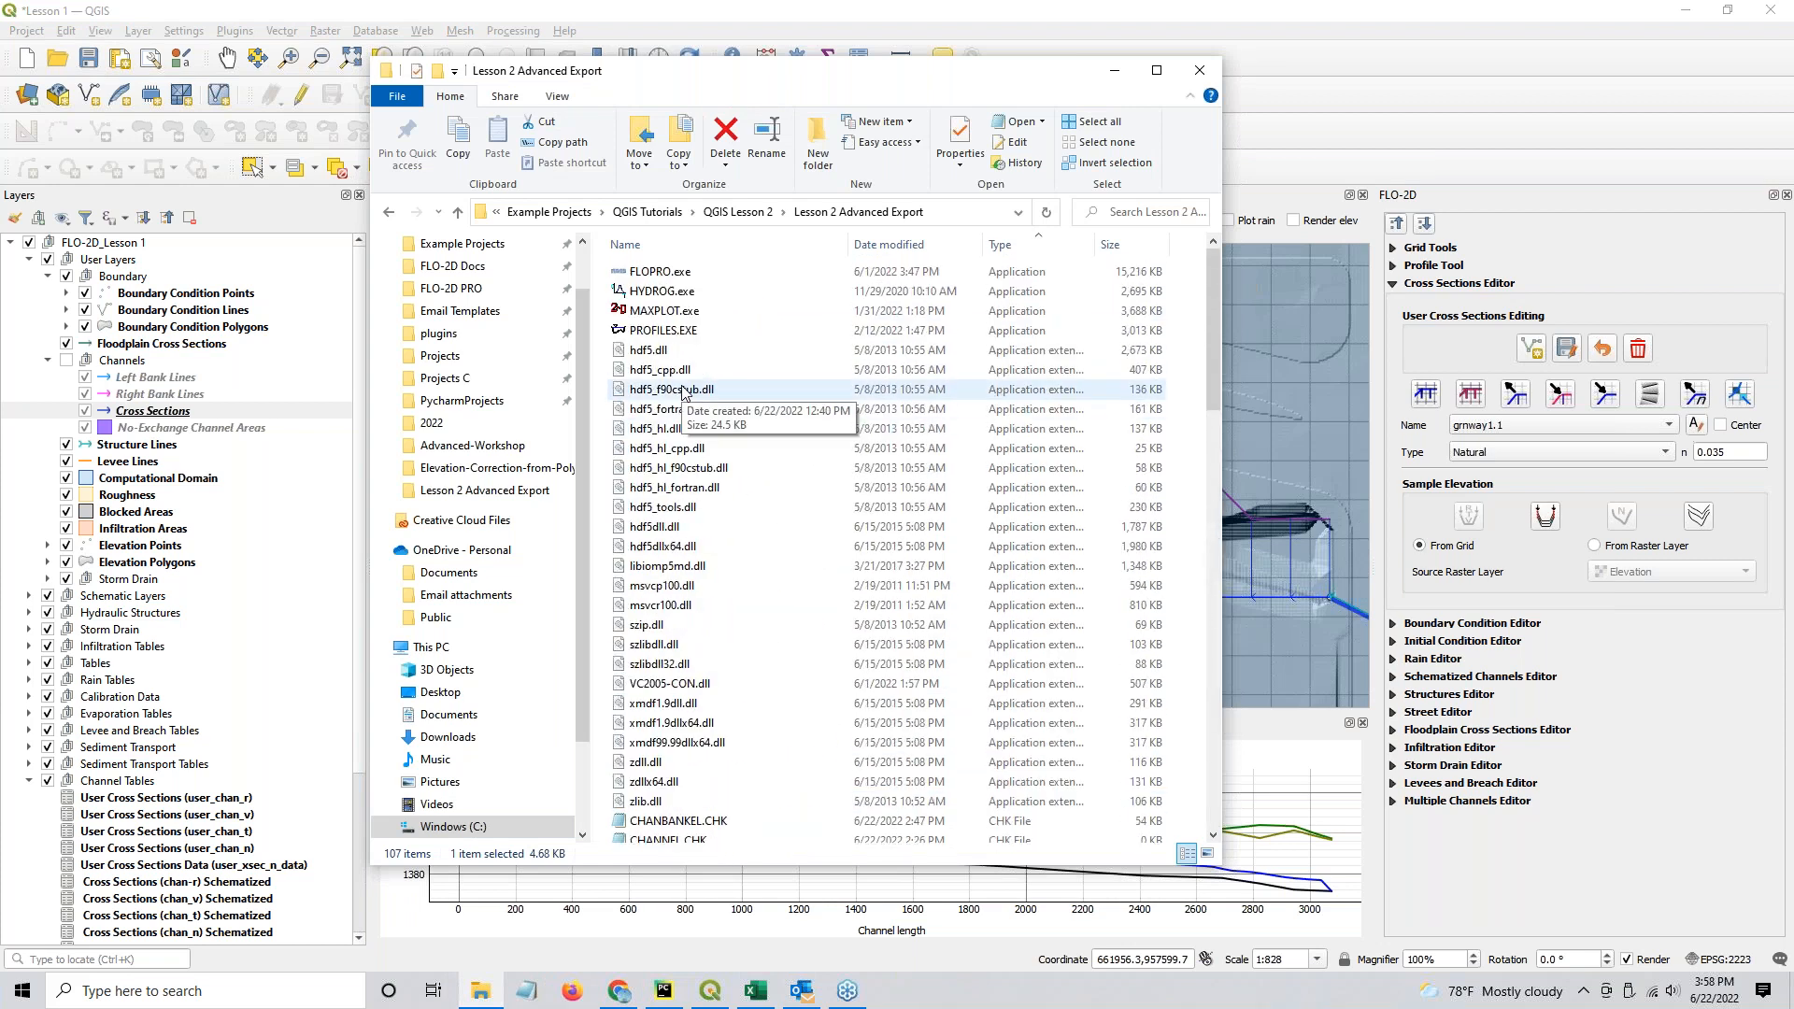
double_click(659, 291)
type("32169")
left_click(890, 607)
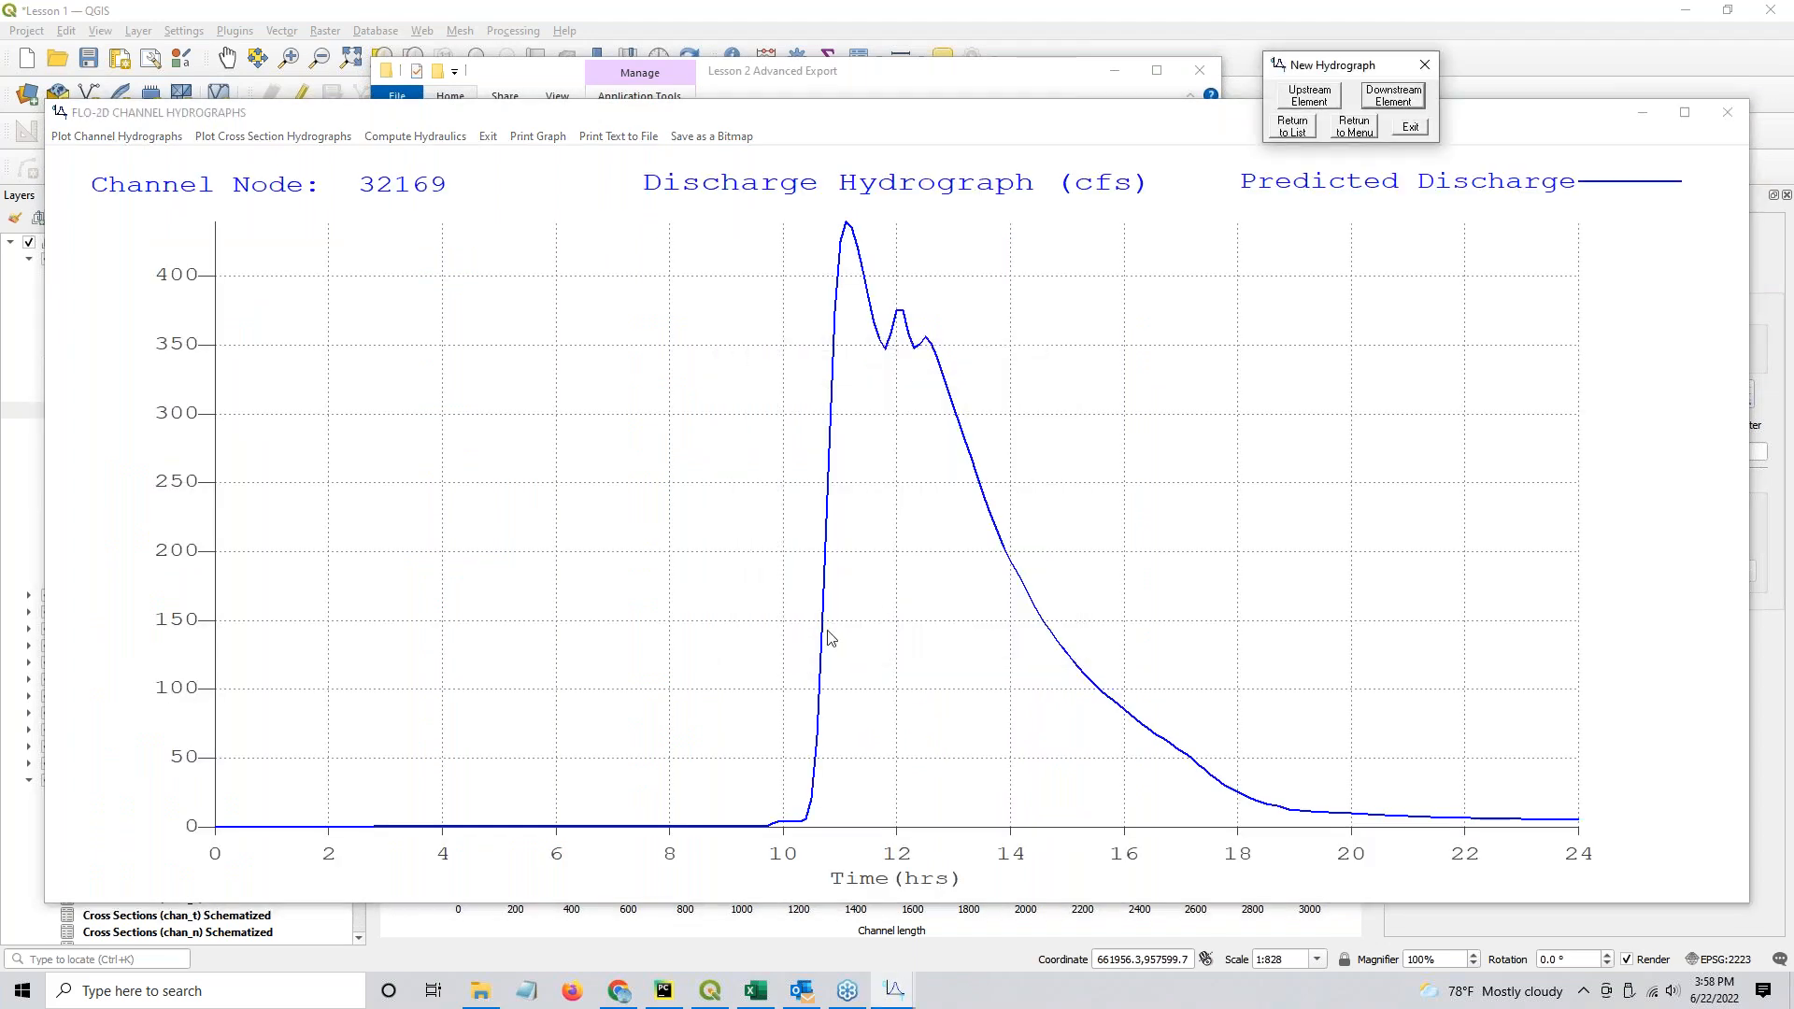
Review the discharge hydrographs of the channel elements upstream and downstream of node 32169 for instabilities and close the hydrograph program.
left_click(1311, 100)
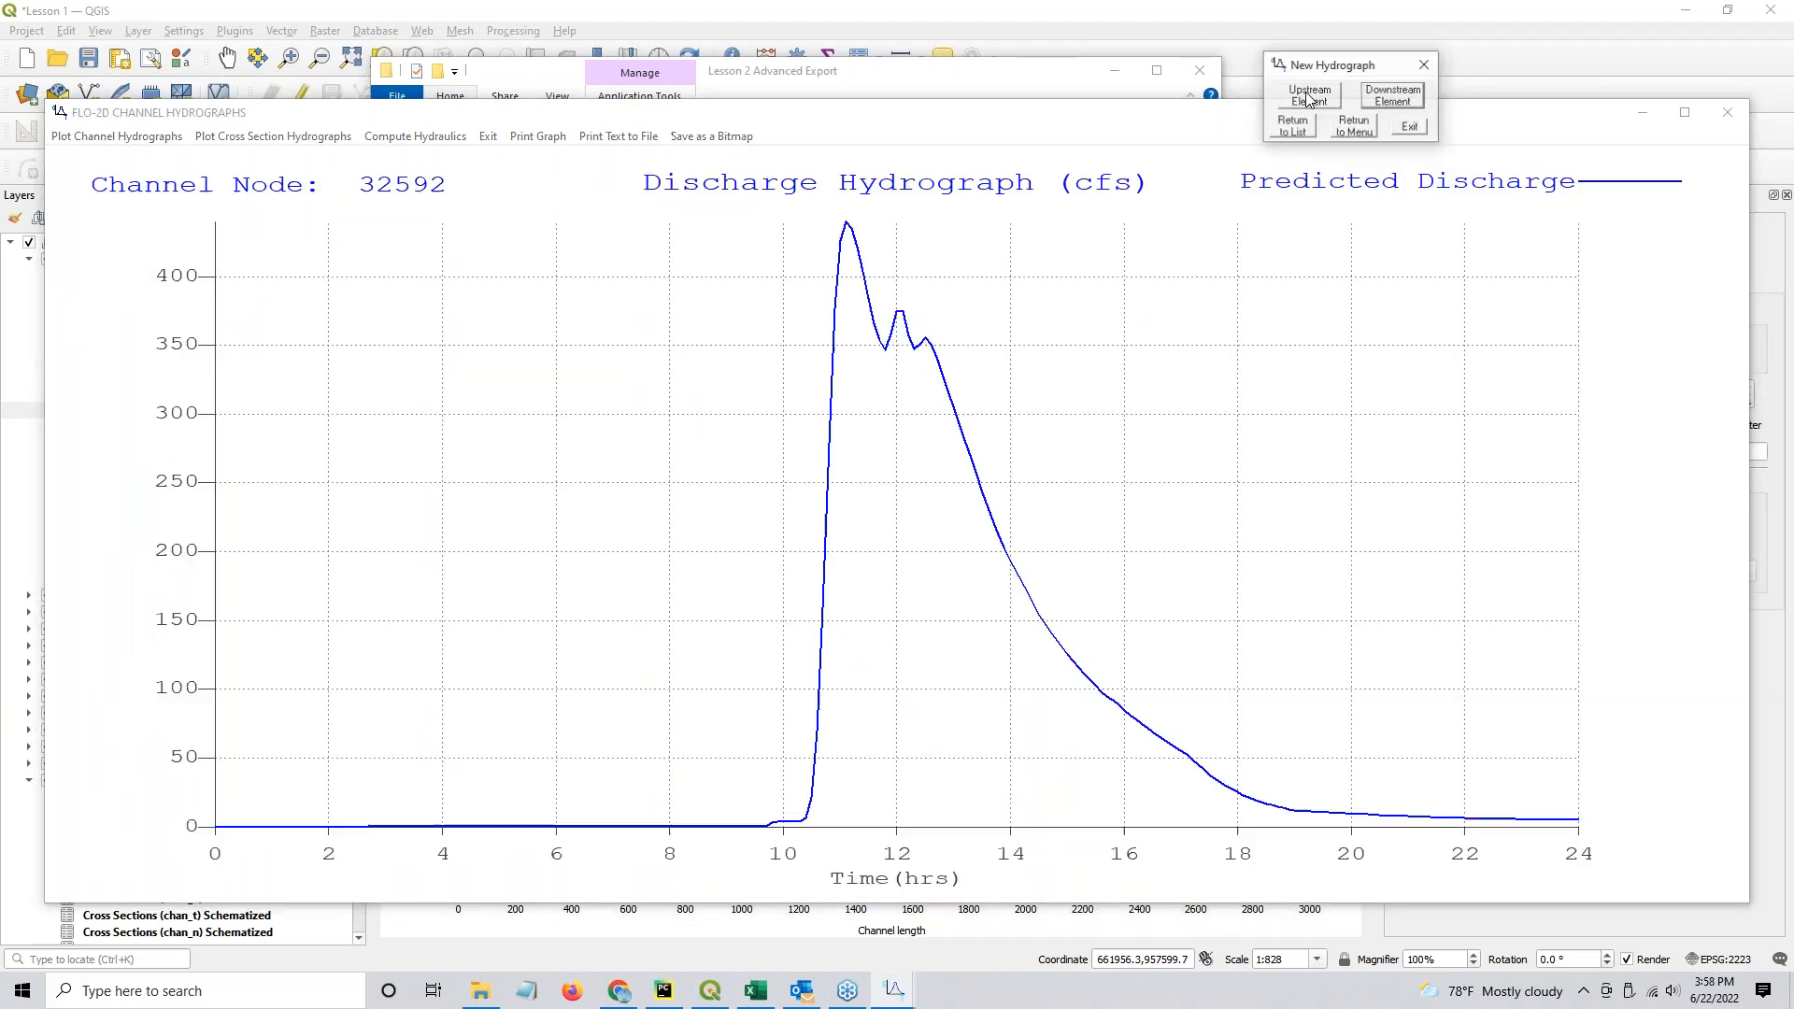
left_click(1394, 97)
left_click(1394, 97)
left_click(1394, 97)
left_click(1394, 97)
left_click(1394, 97)
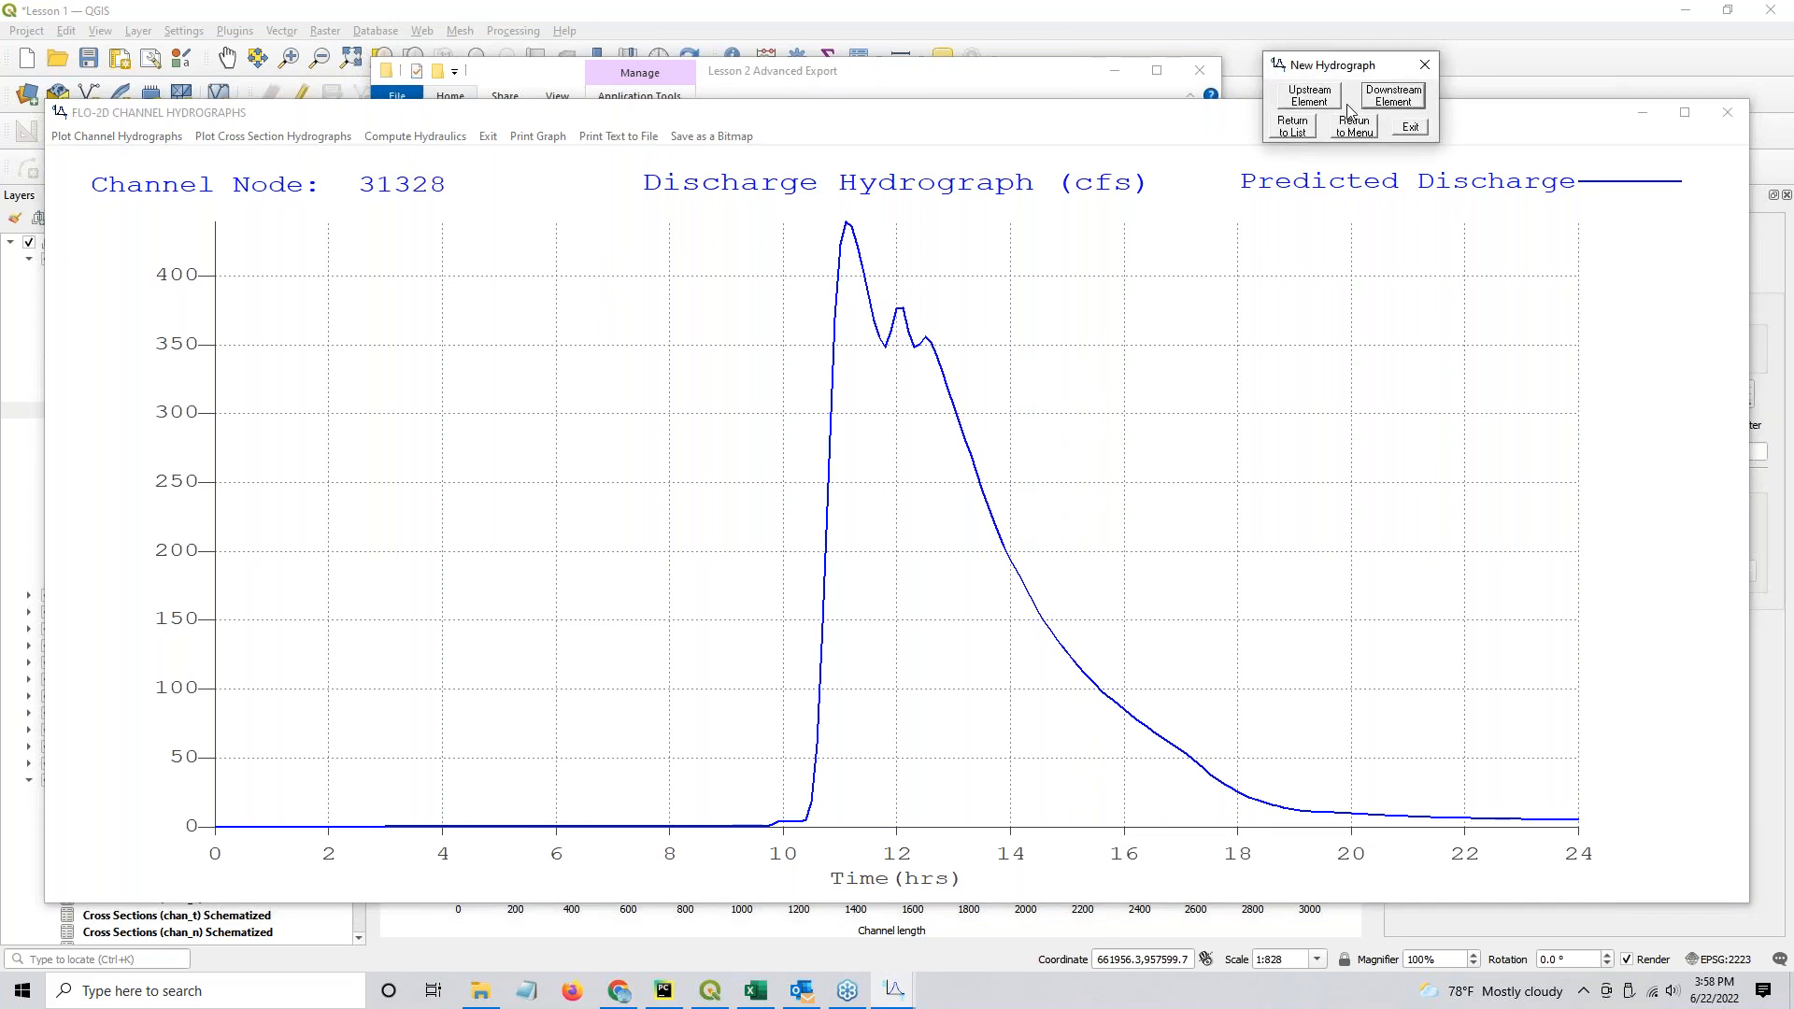
left_click(1311, 100)
left_click(1426, 66)
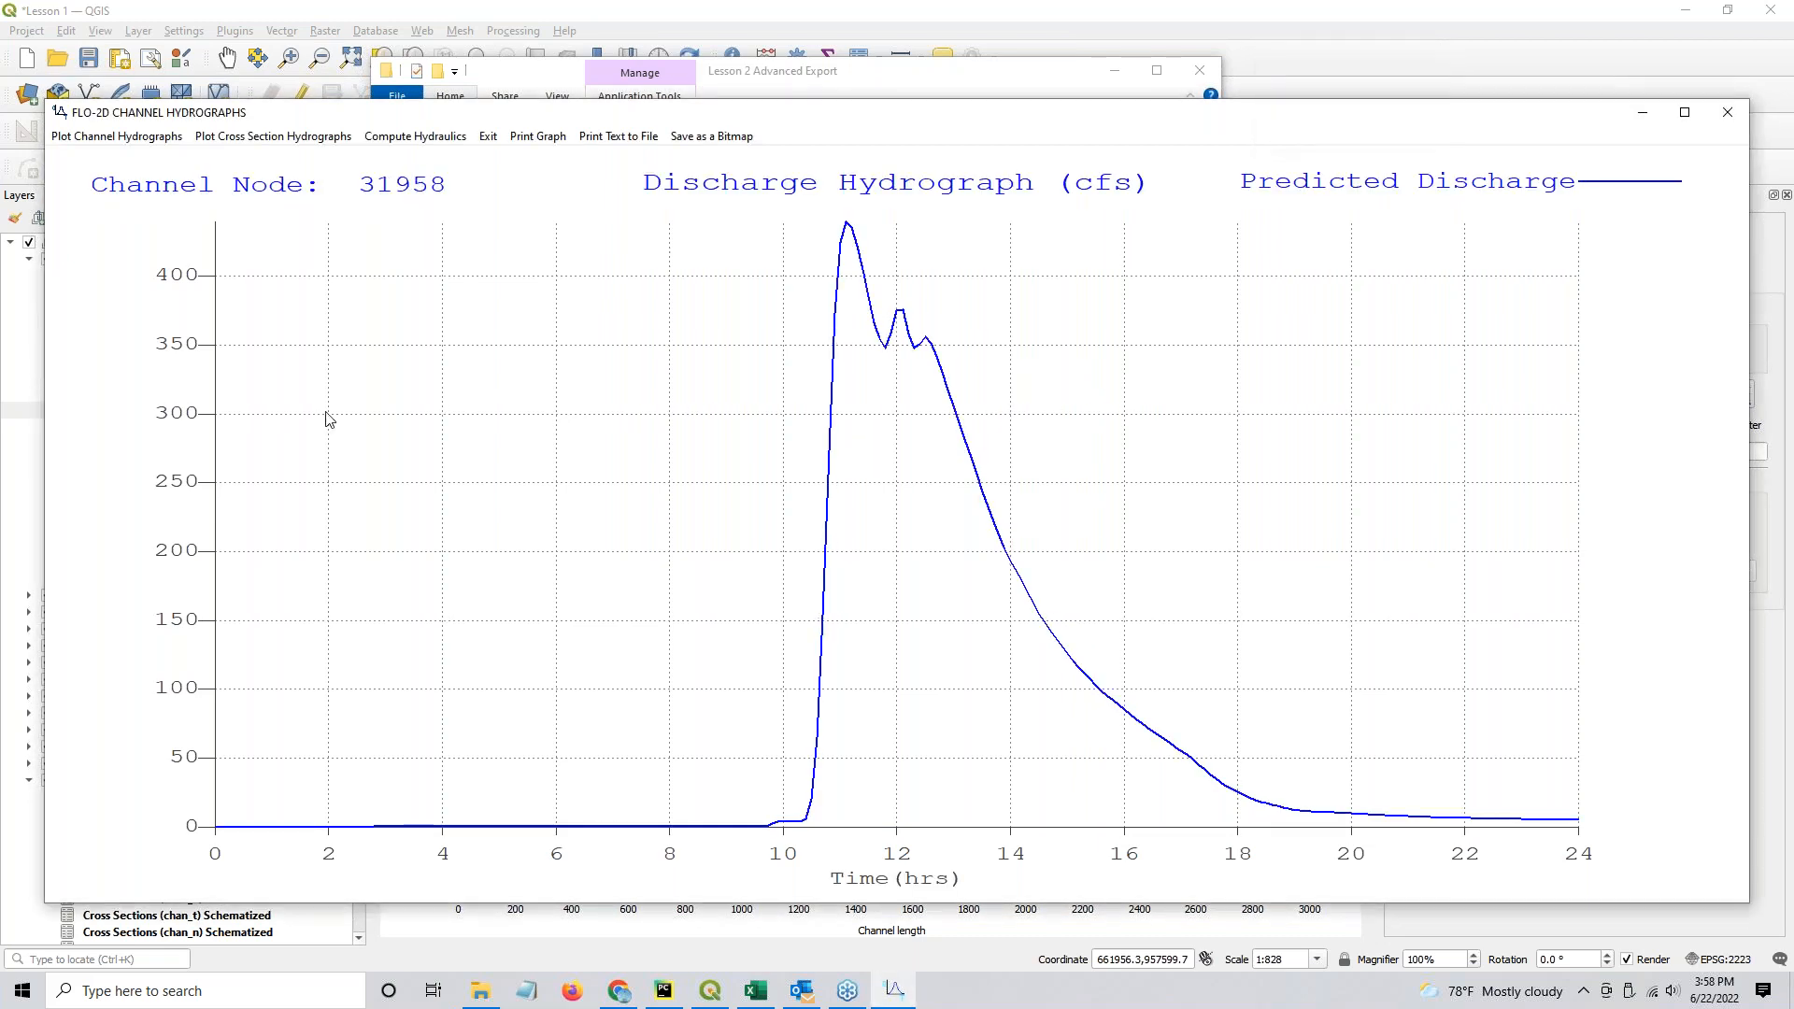
left_click(1728, 114)
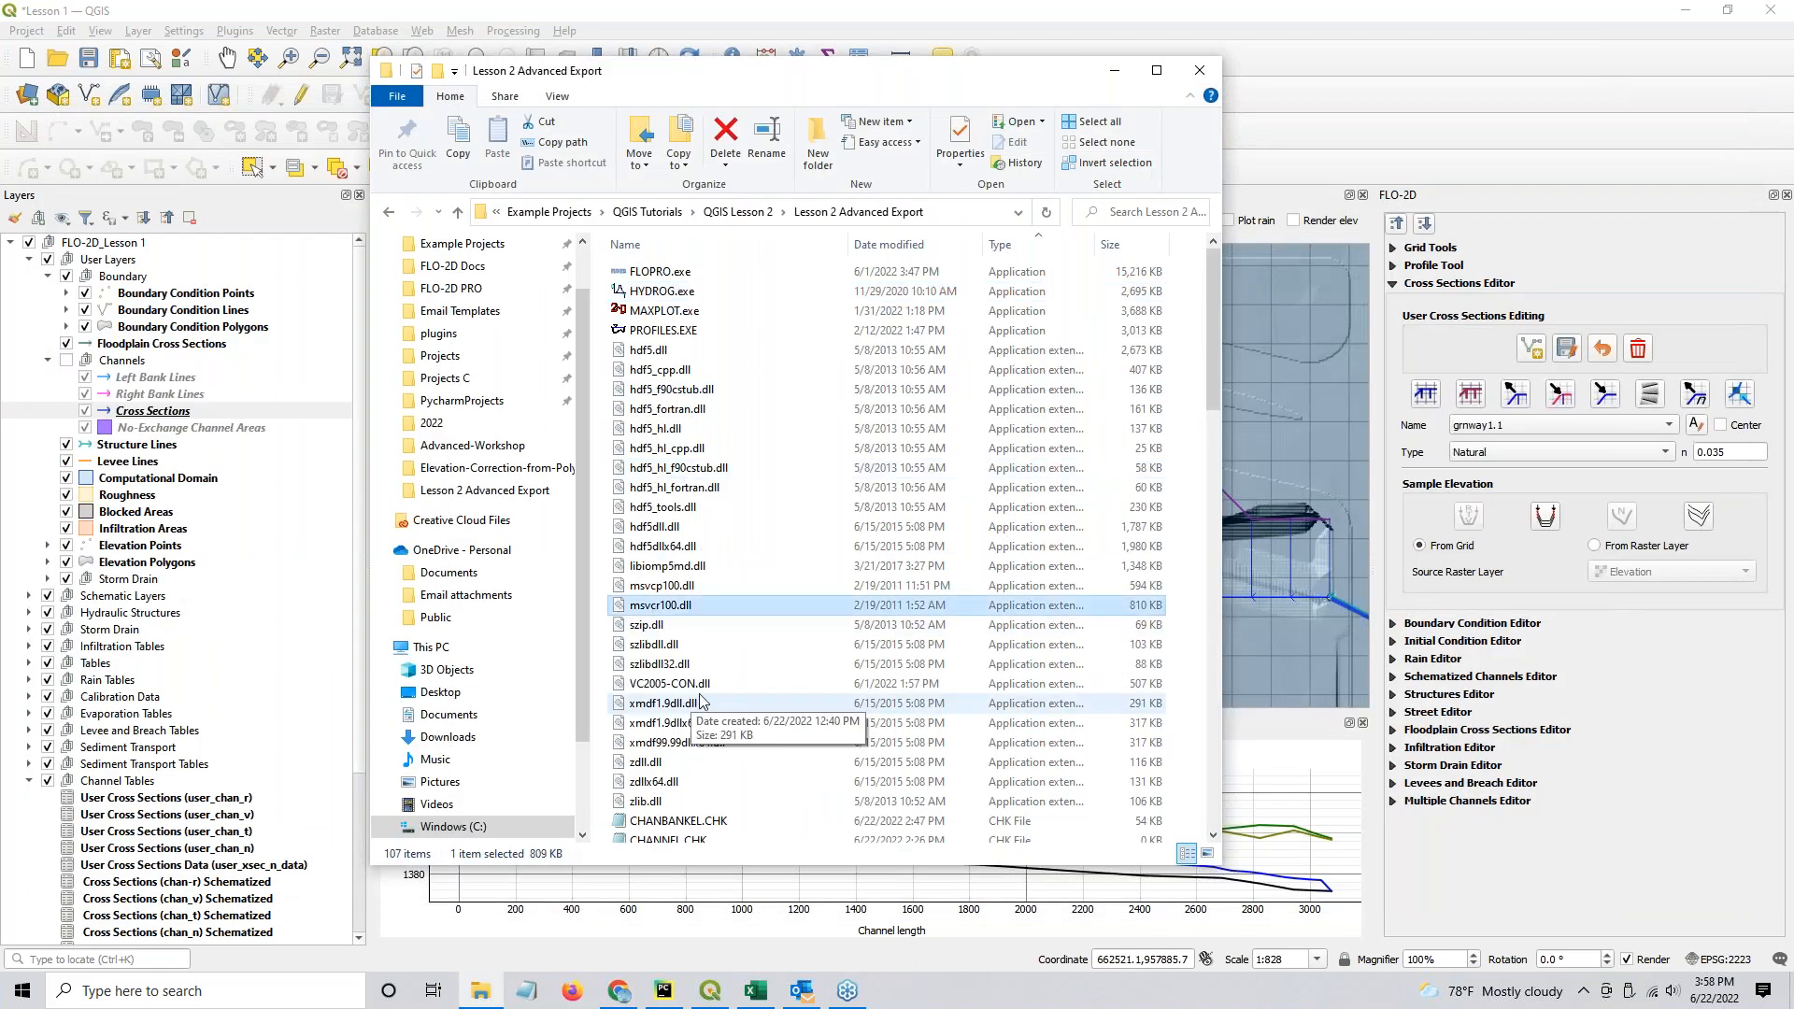
Look up node 32169 in CHAN.DAT from the export folder, highlight its row with the next channel element's, and close the file.
left_click(654, 330)
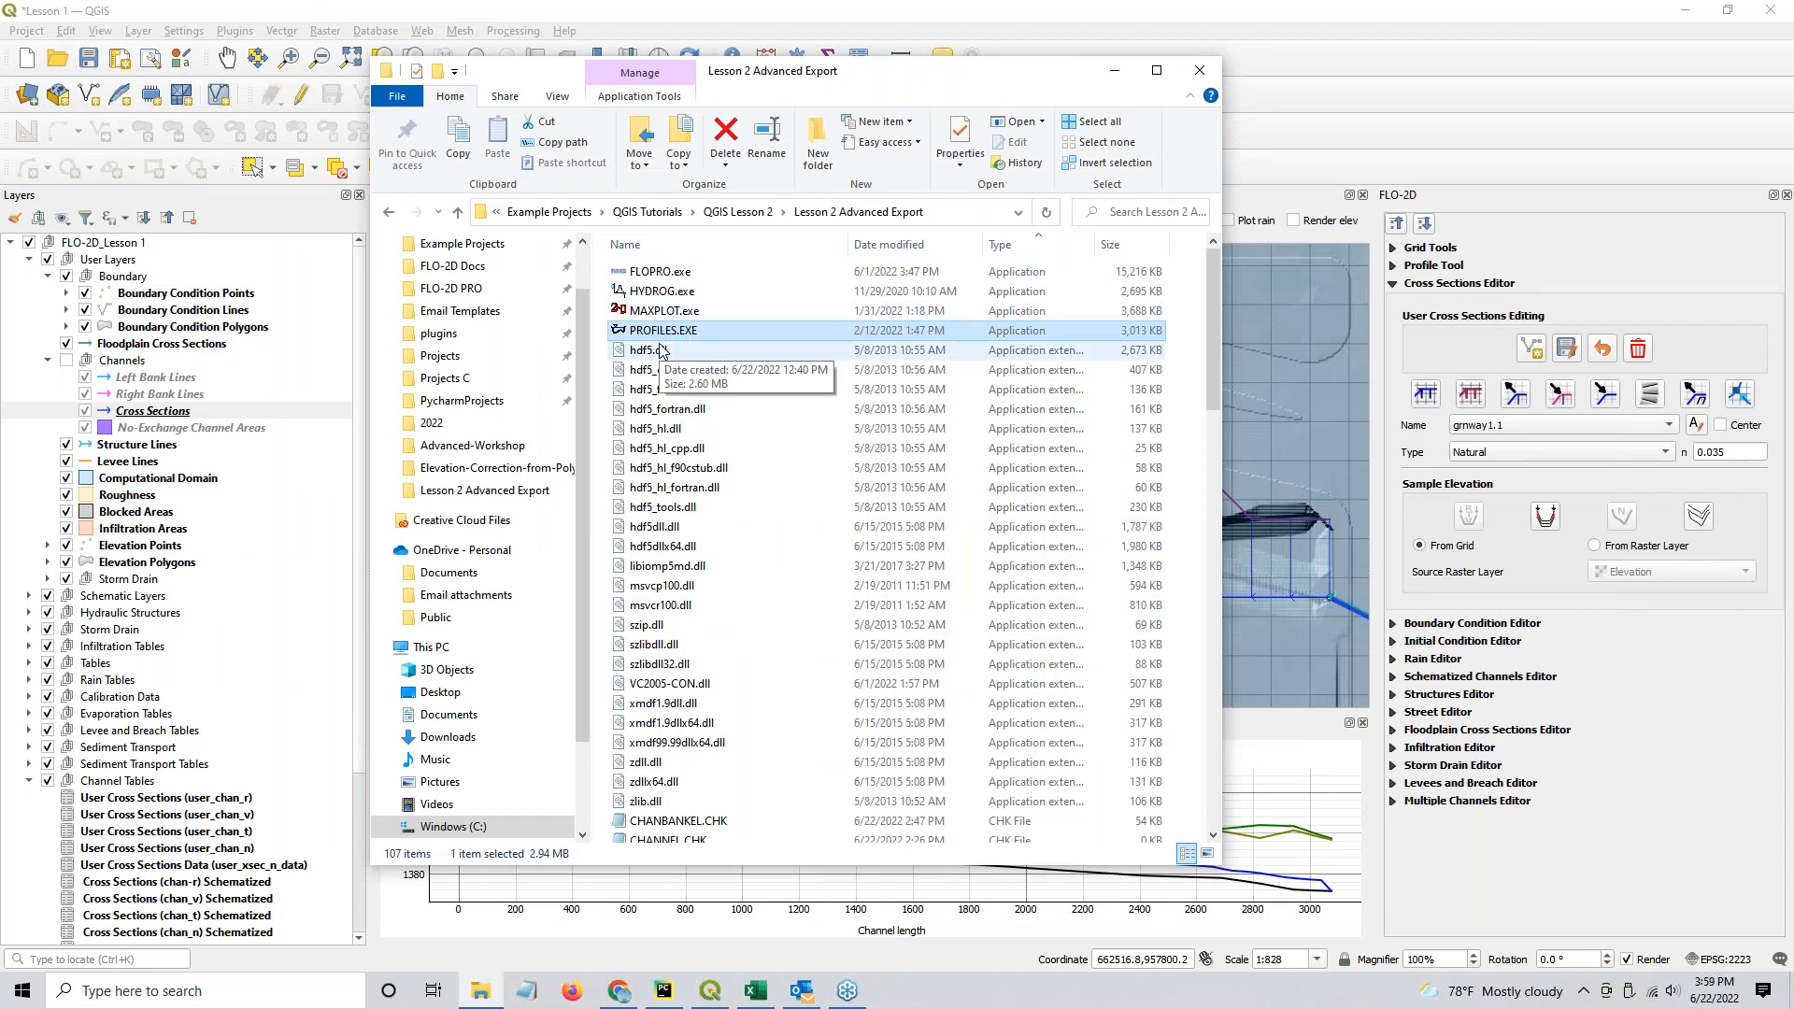
scroll(730, 636, "down", 6)
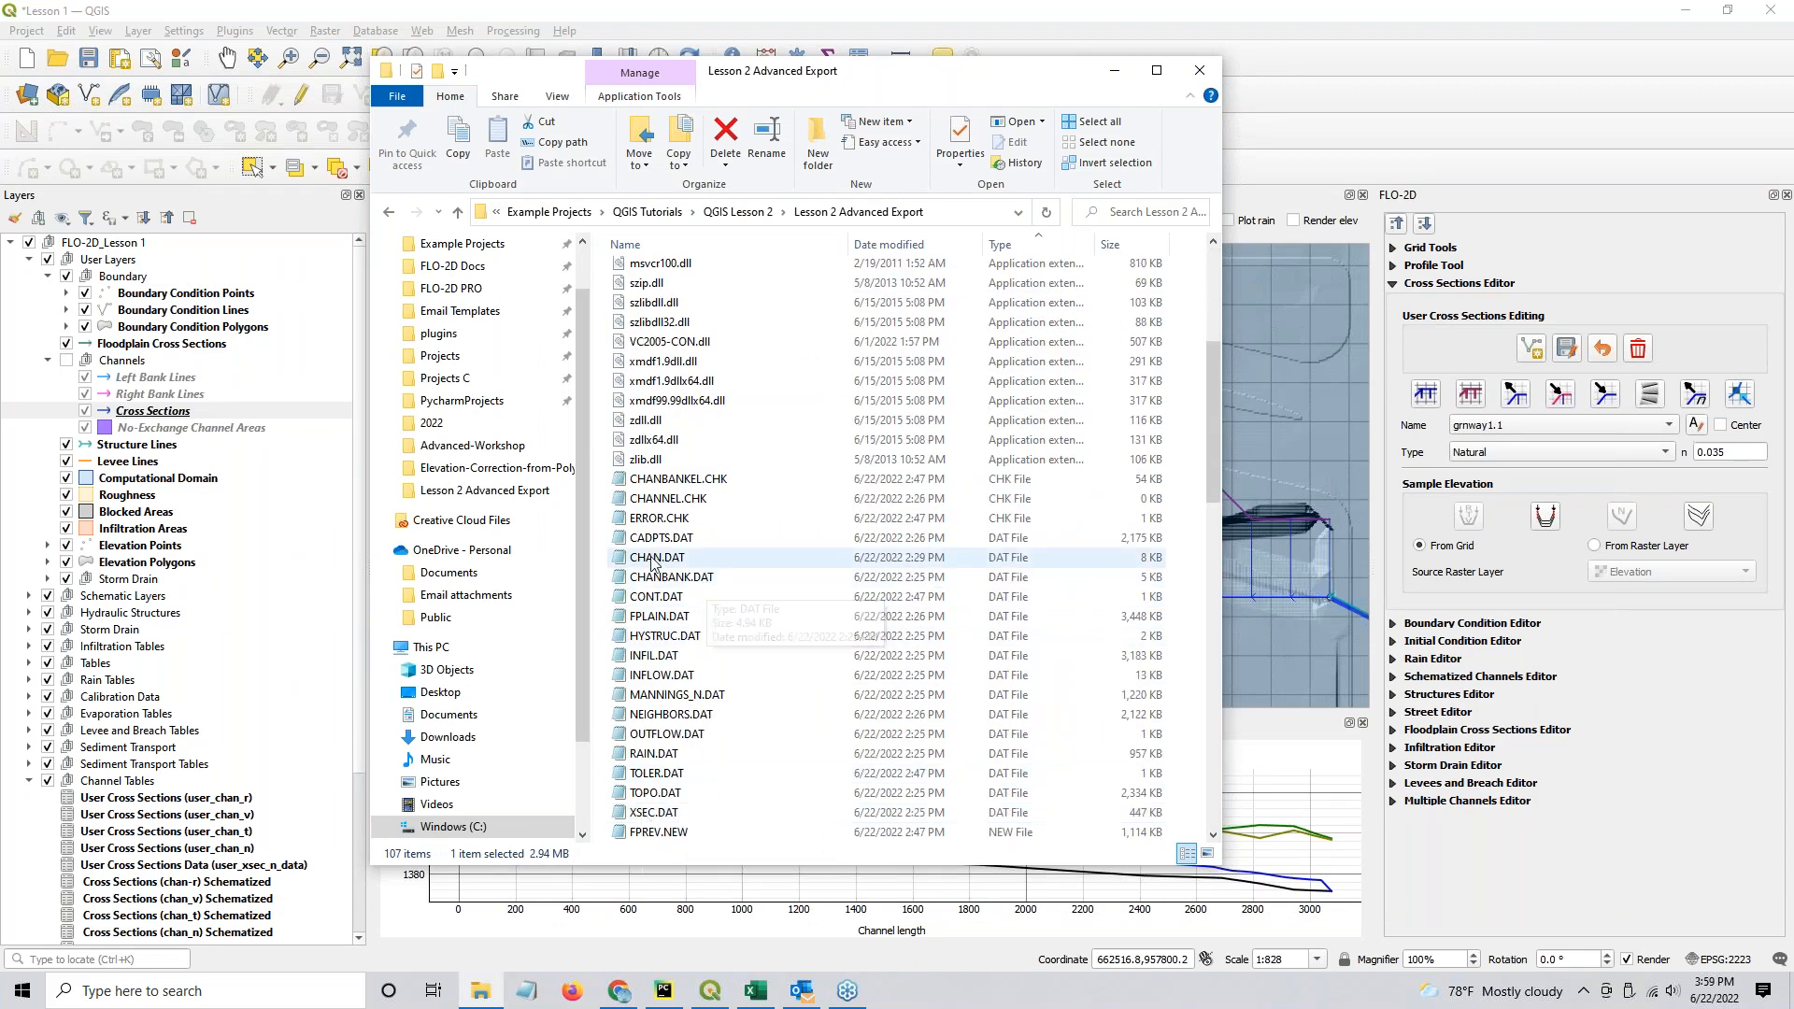
double_click(696, 558)
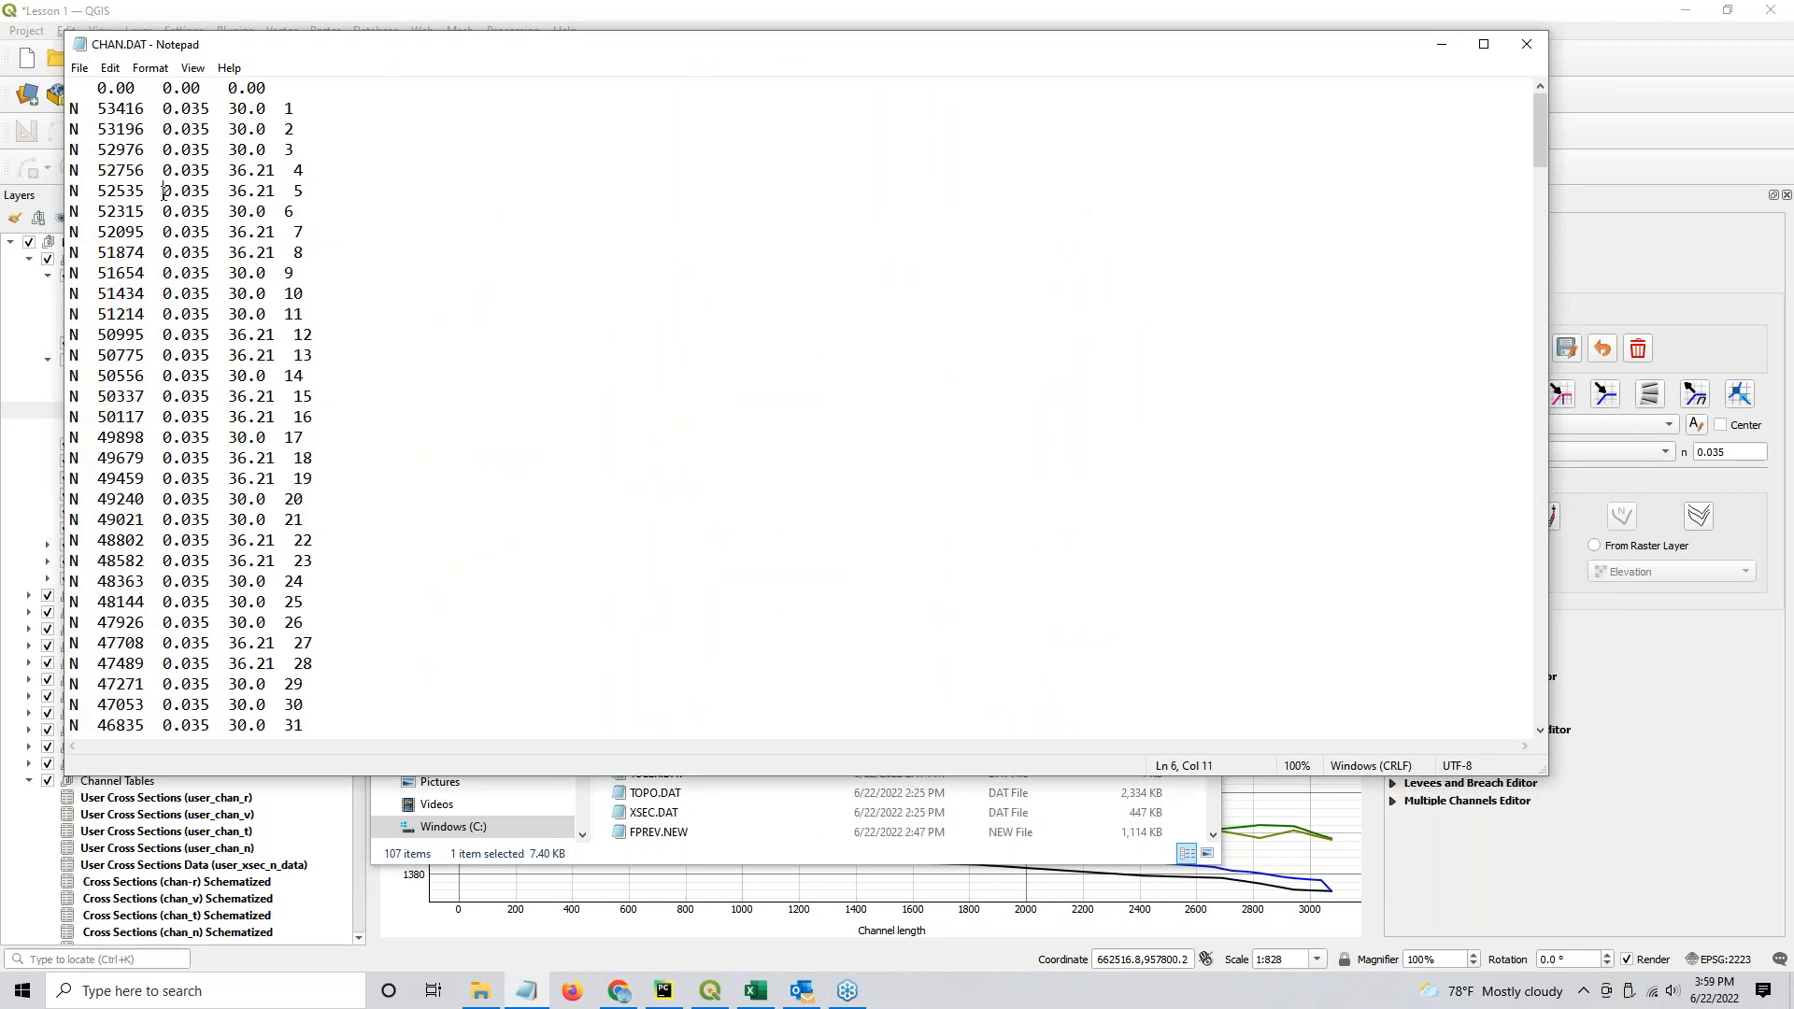
key("ctrl+f")
type("32169")
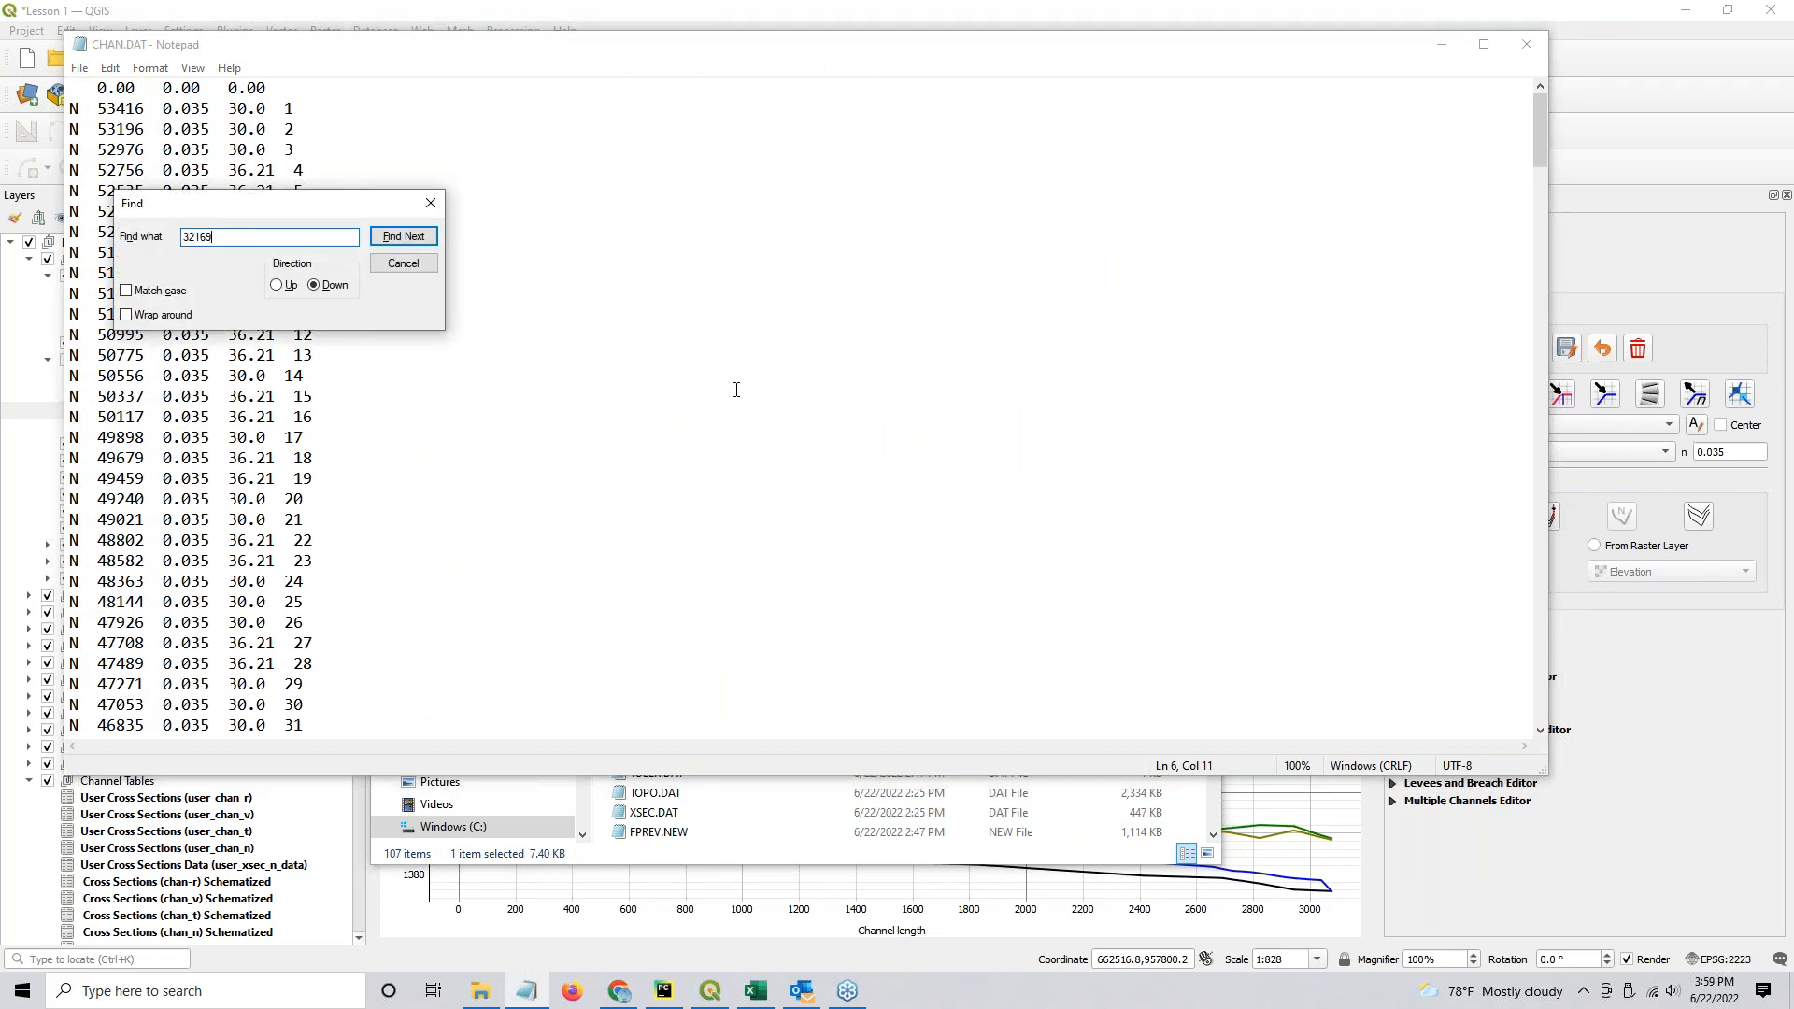
left_click(404, 236)
left_click(431, 203)
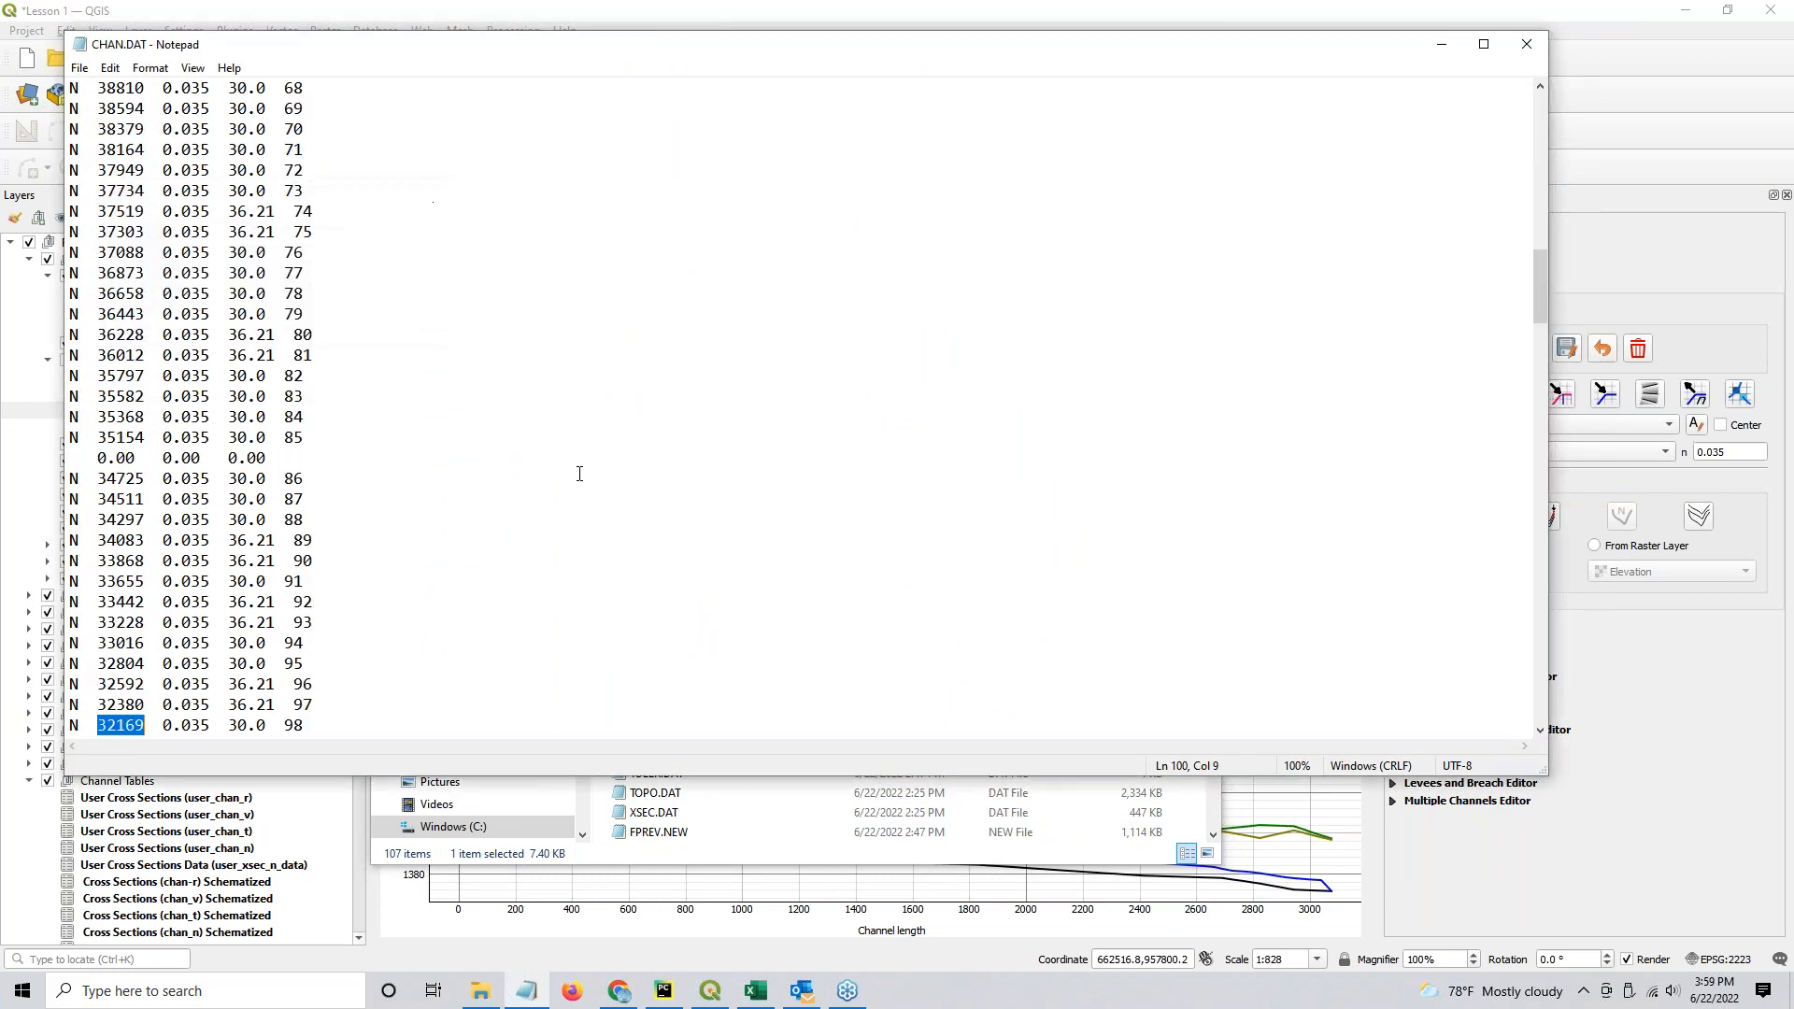
scroll(231, 598, "down", 2)
left_click_drag(301, 622, 58, 602)
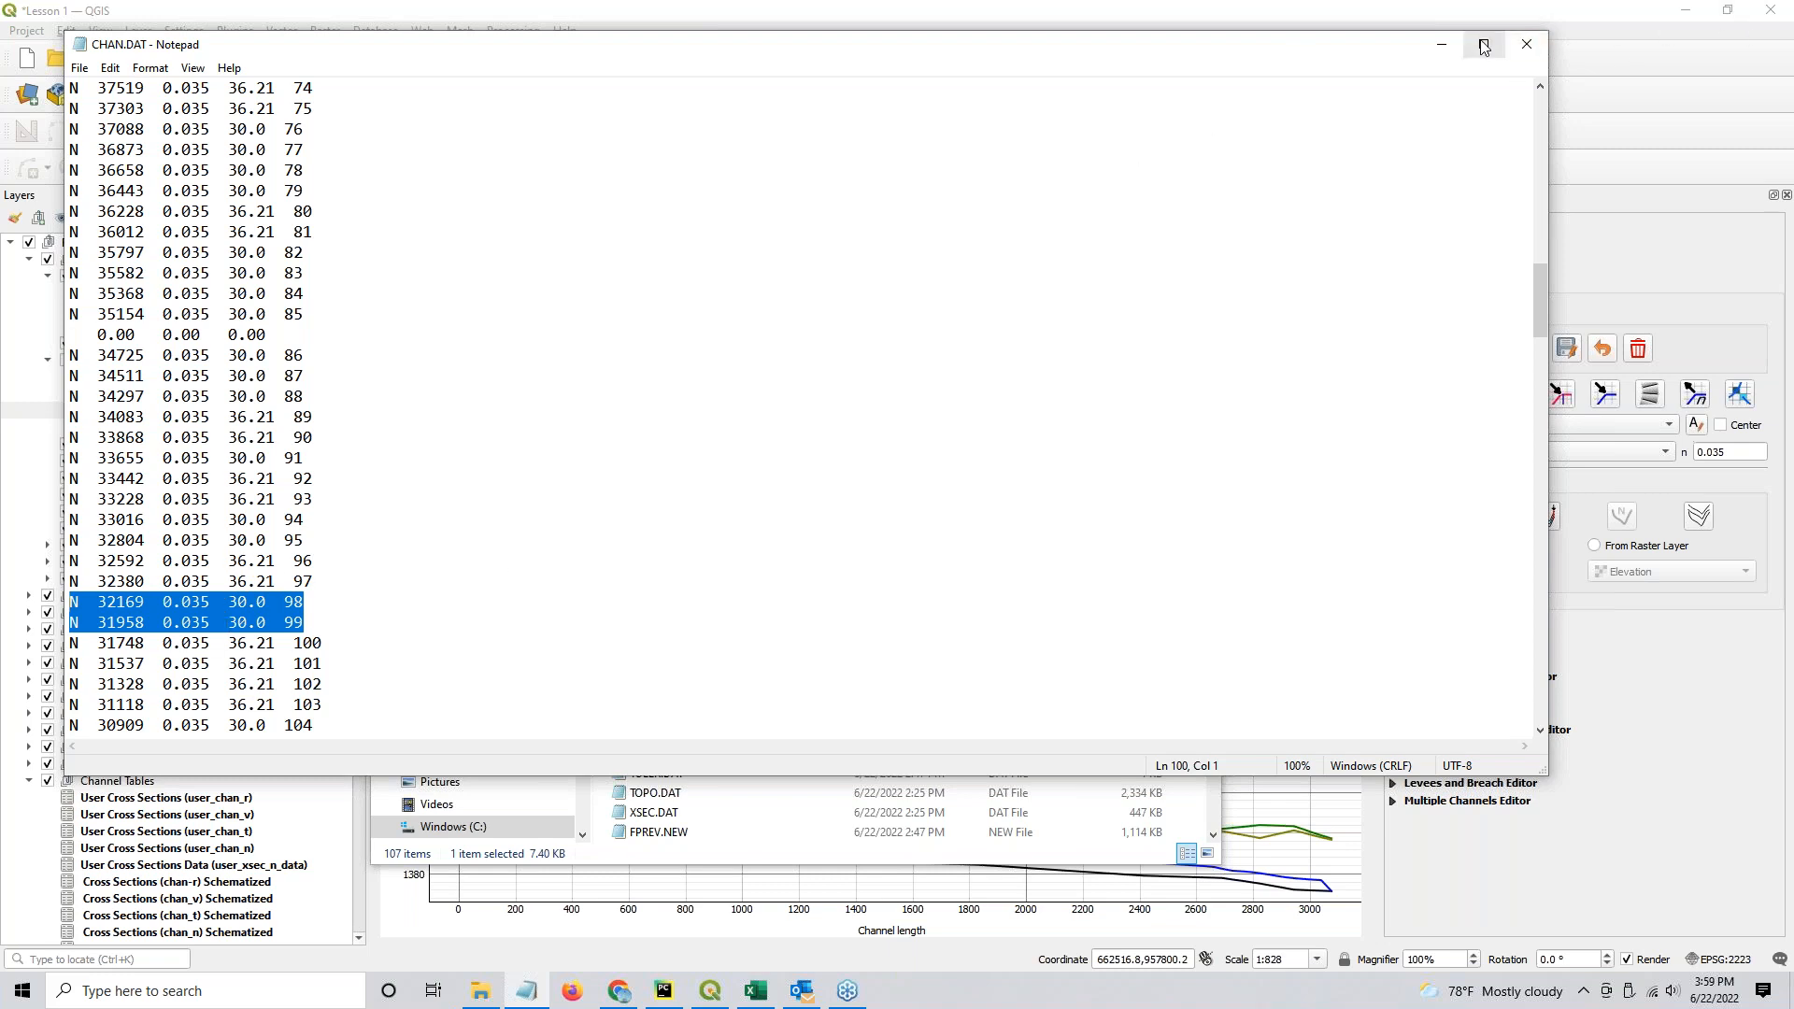
left_click(1531, 52)
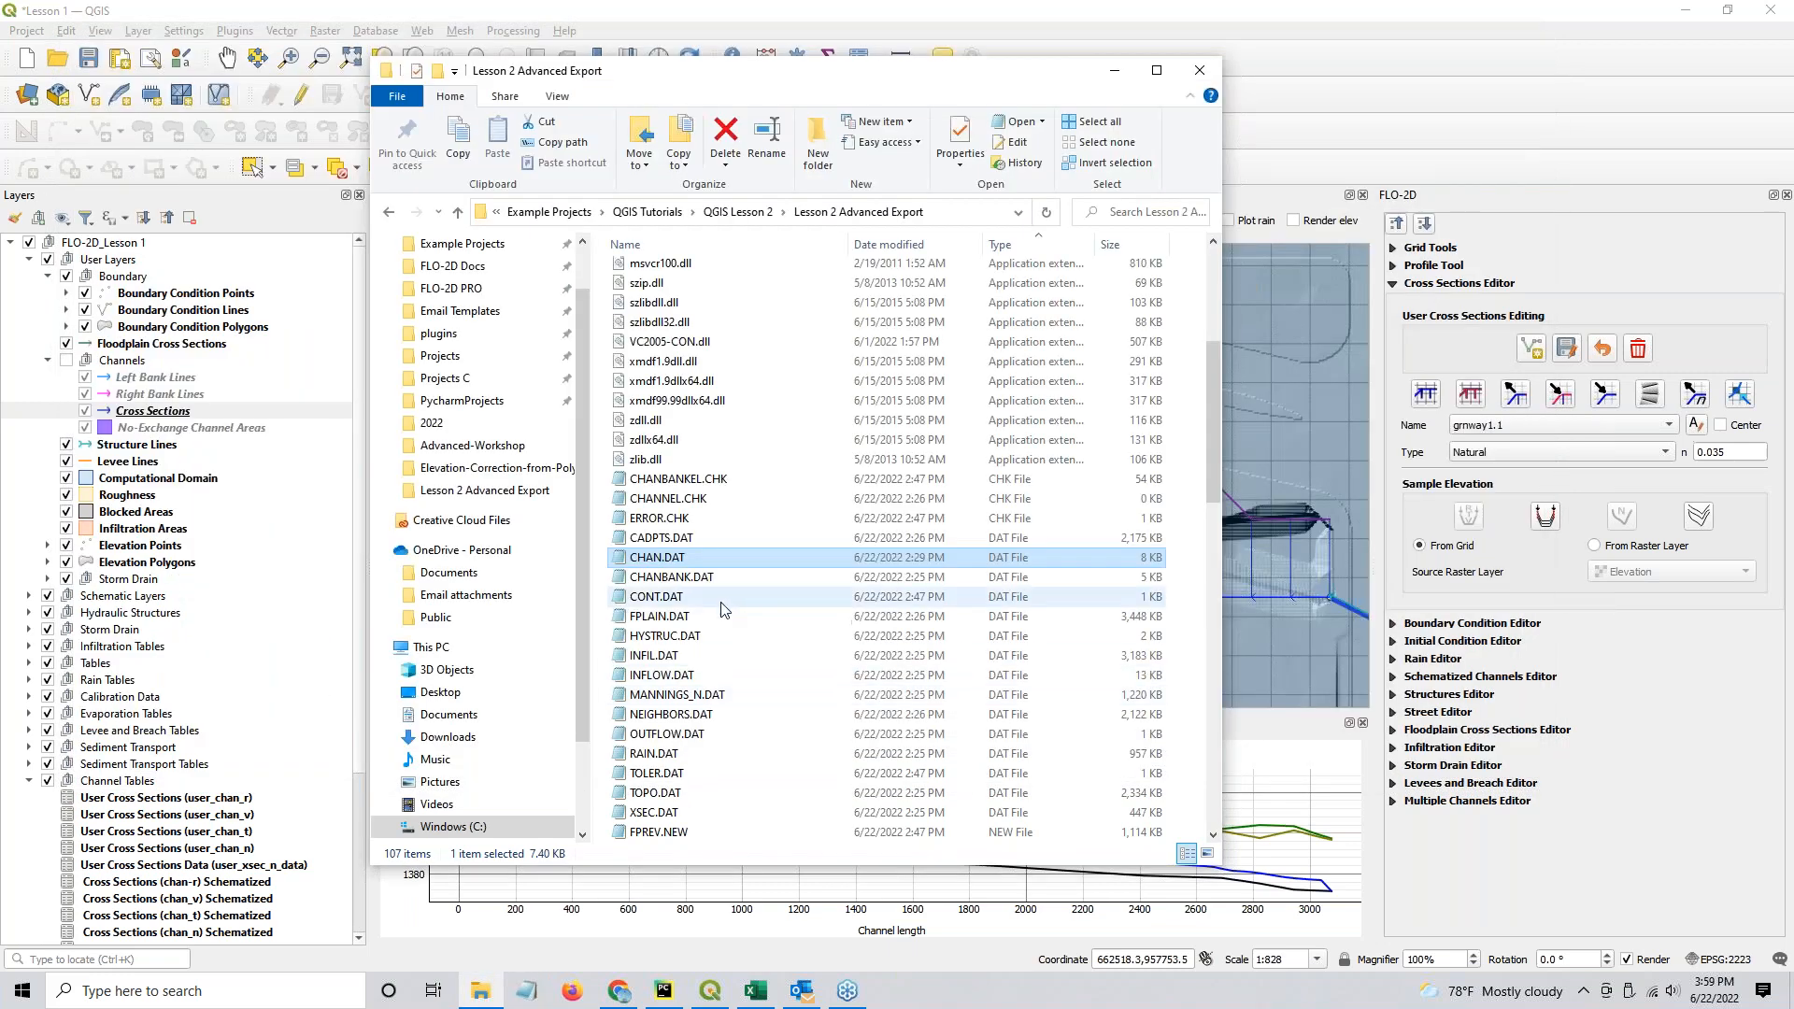
left_click(661, 579)
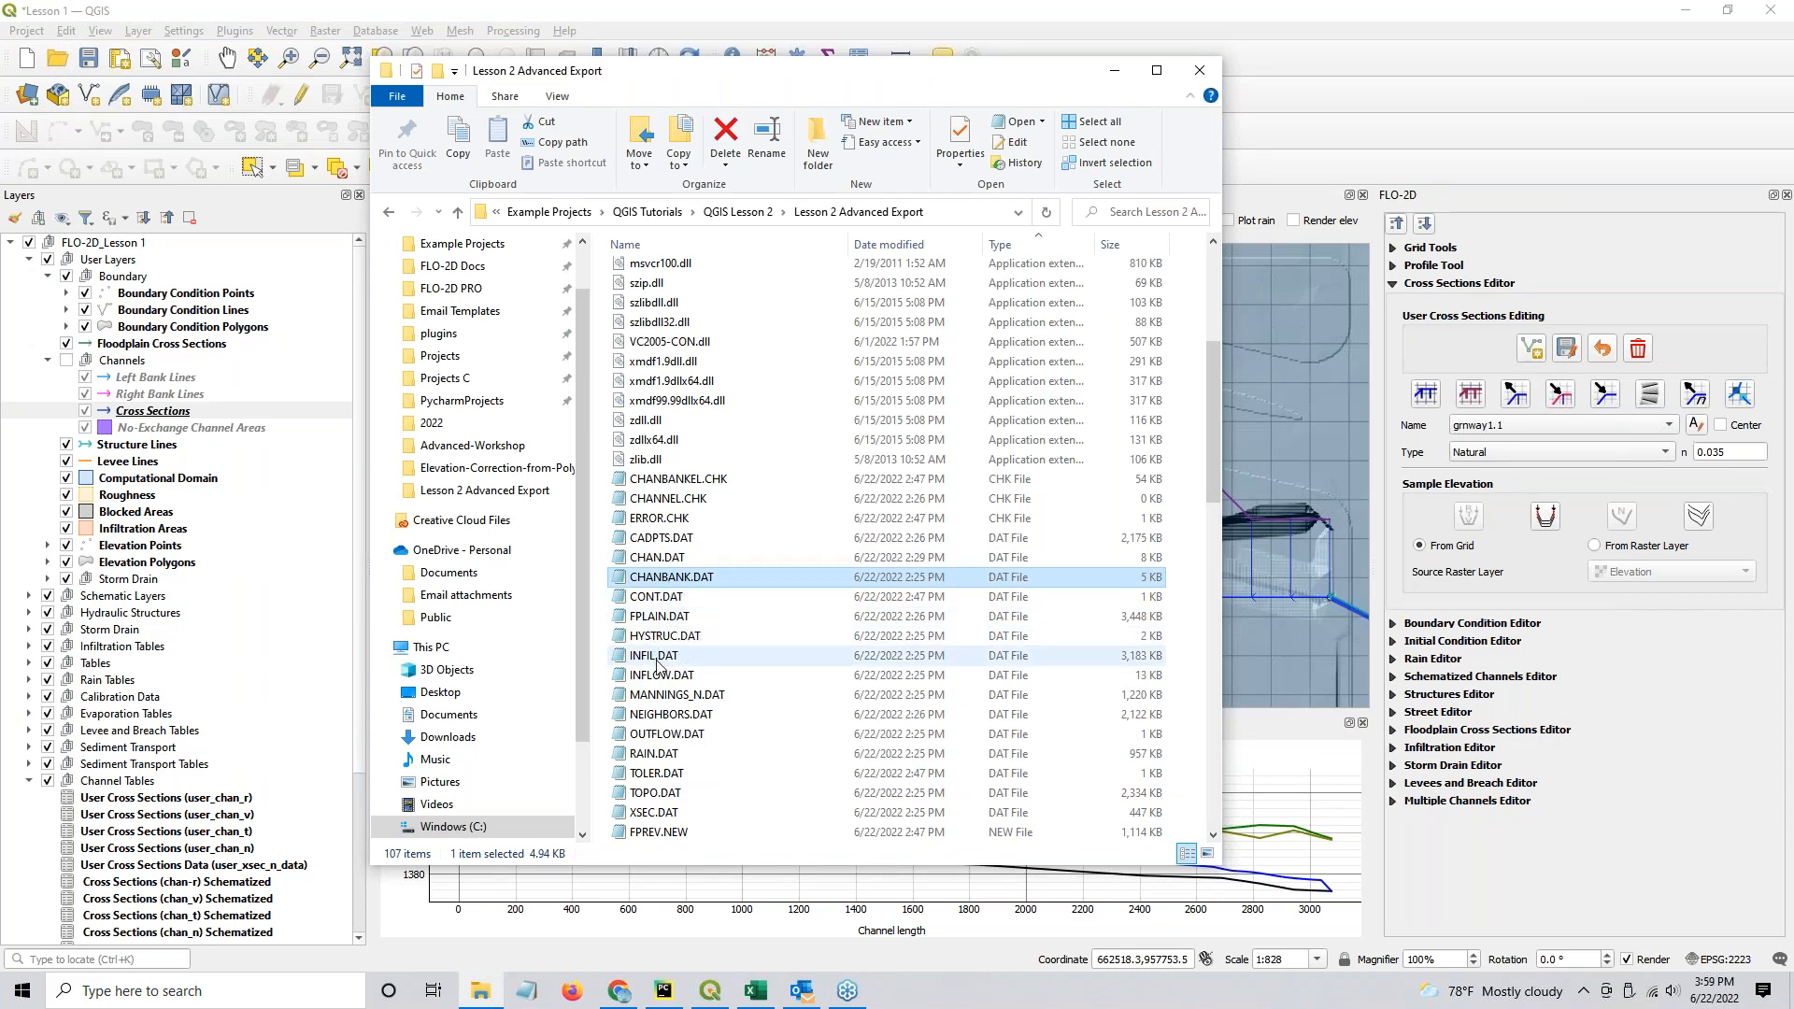
scroll(669, 755, "down", 3)
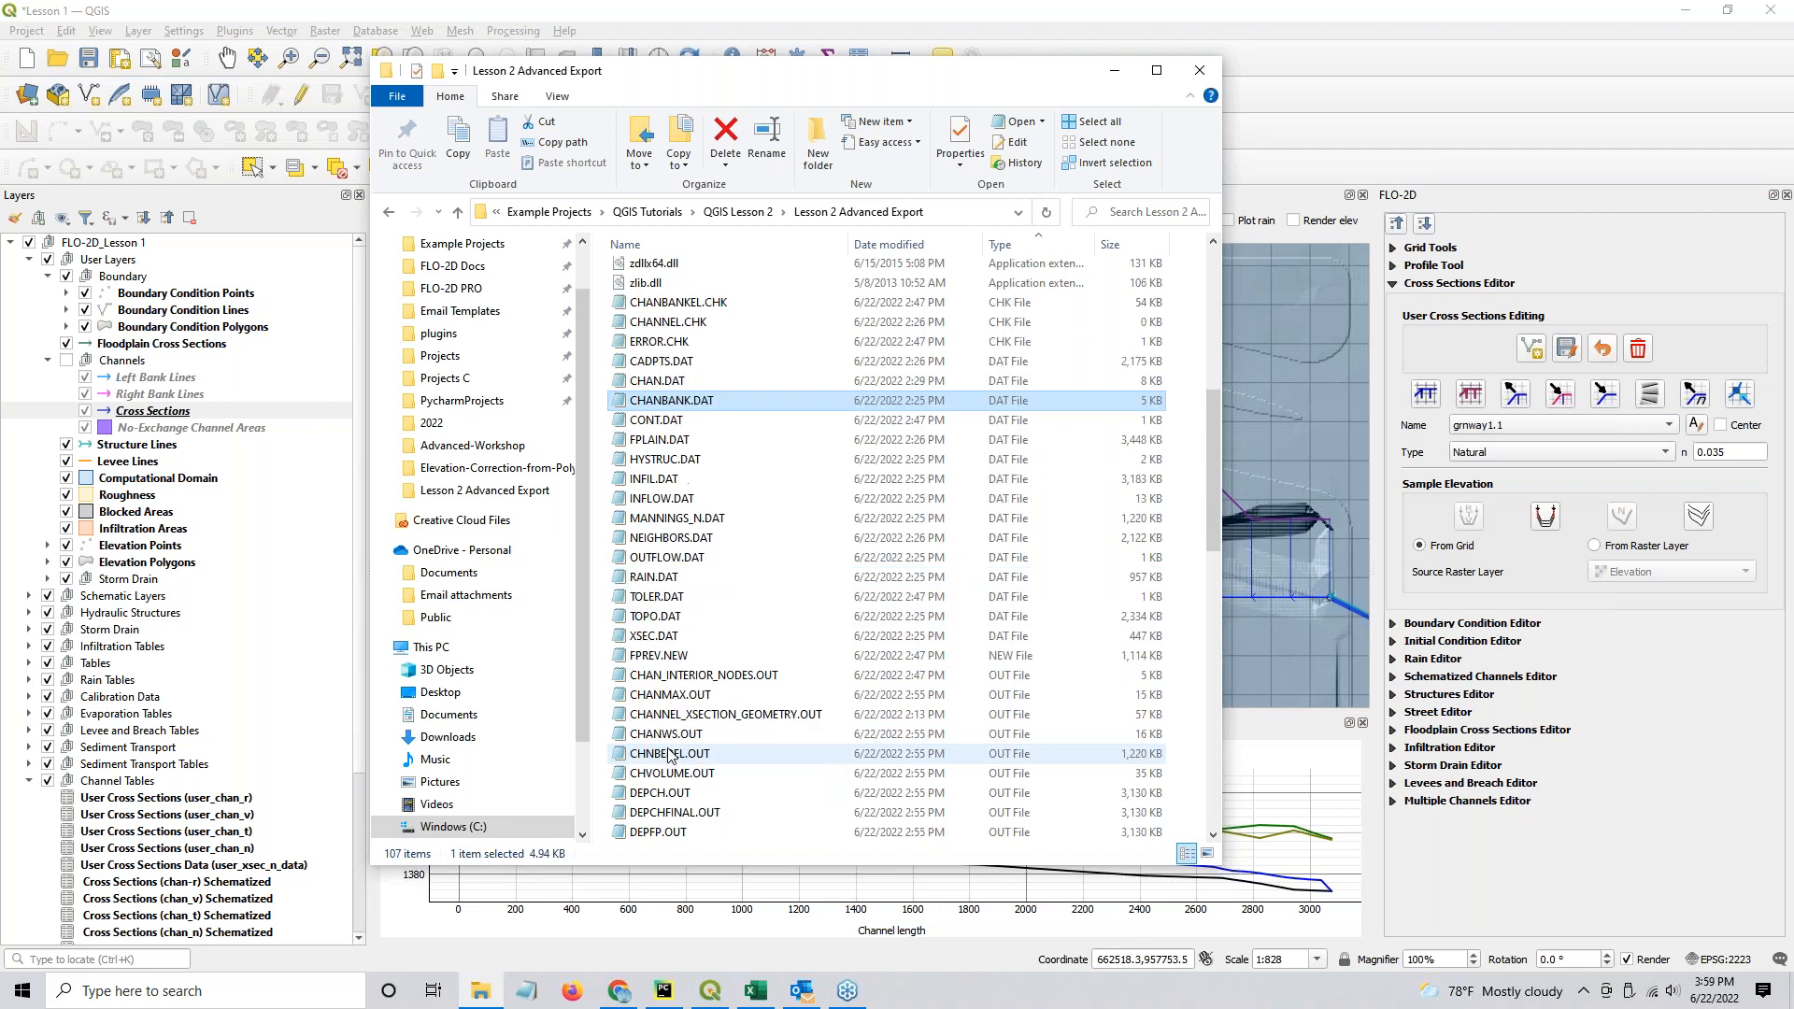
scroll(669, 755, "down", 1)
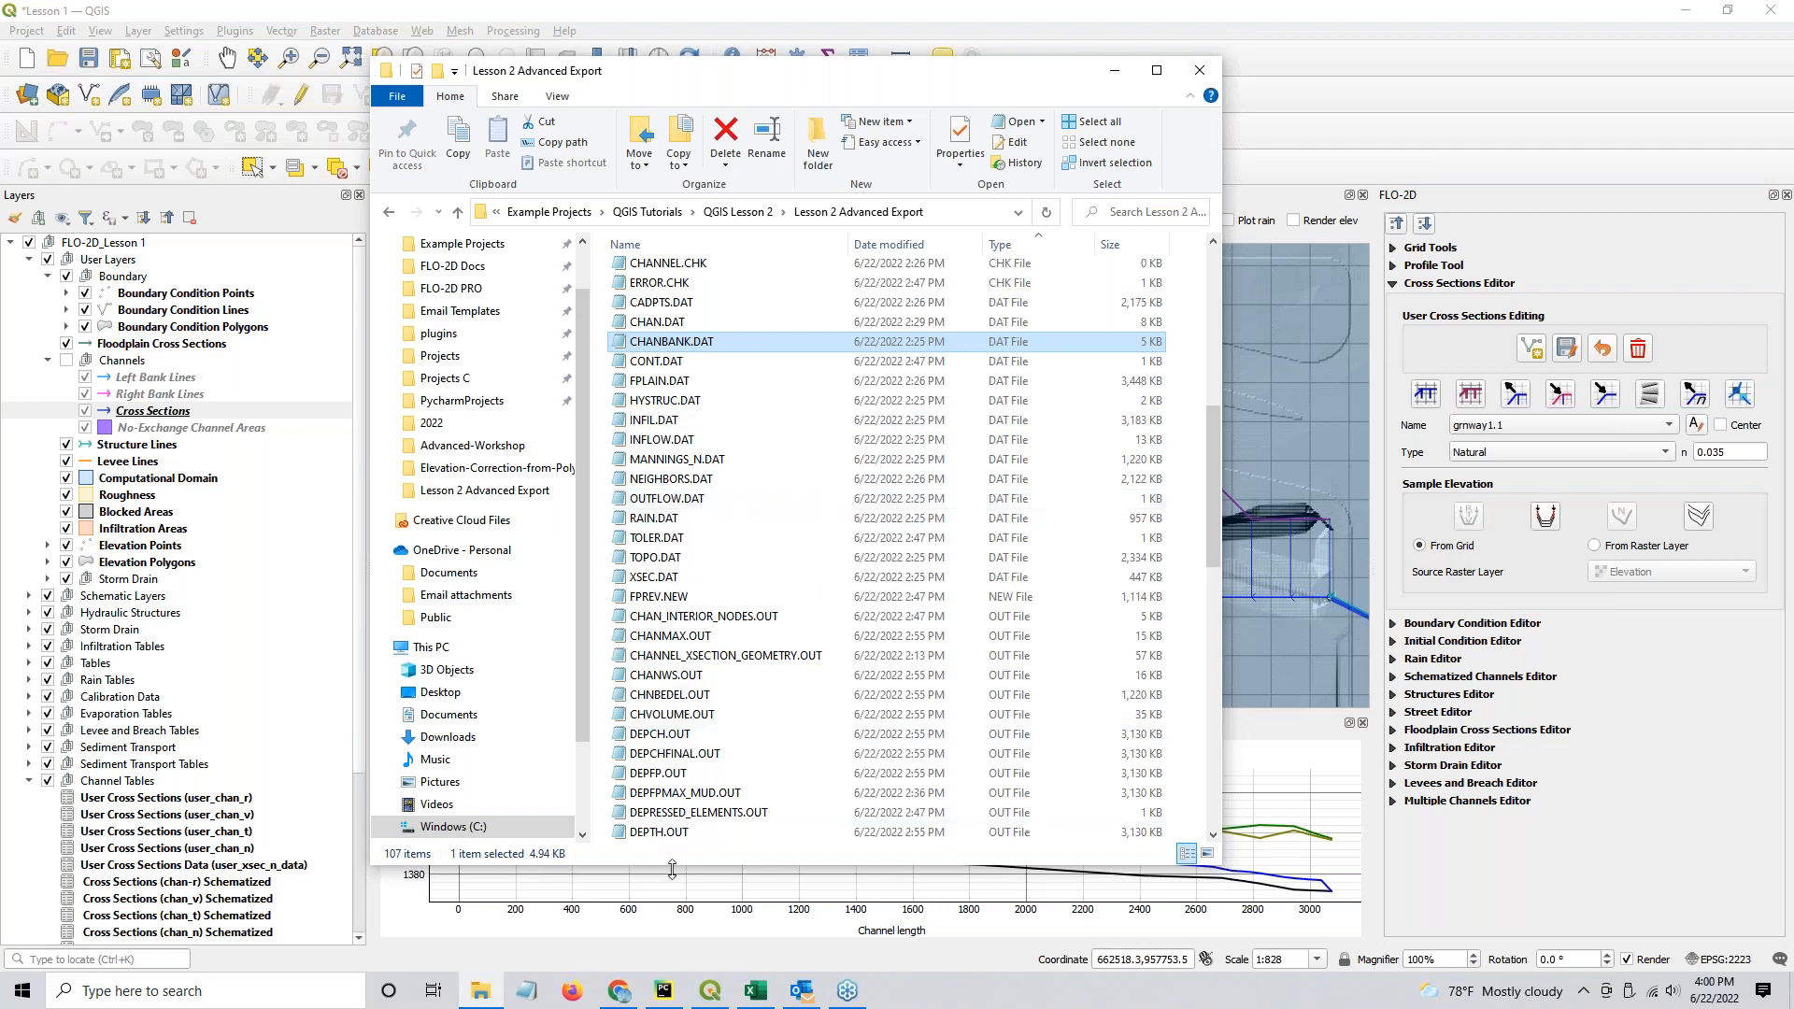
In the Excel checklist, comment on item 13.14 with "32169 was listed 2332 times but its input is valid. No edits required".
left_click(757, 992)
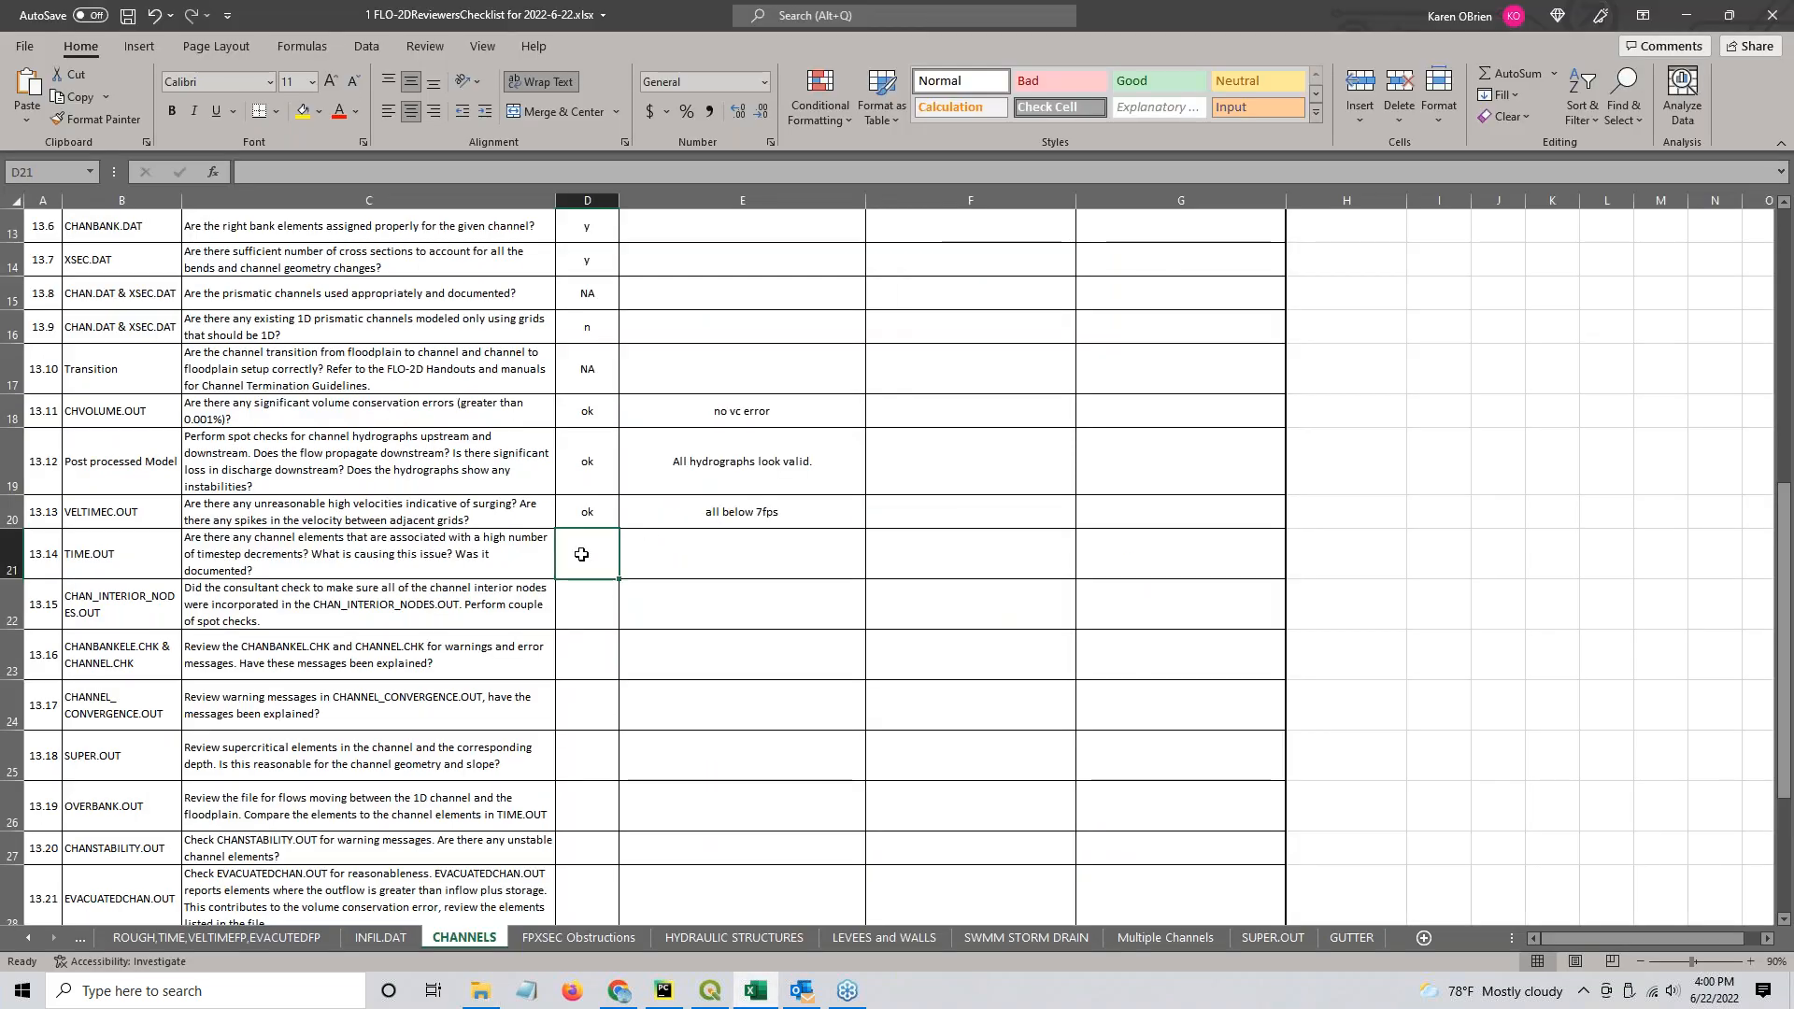
left_click(712, 550)
key("ctrl+v")
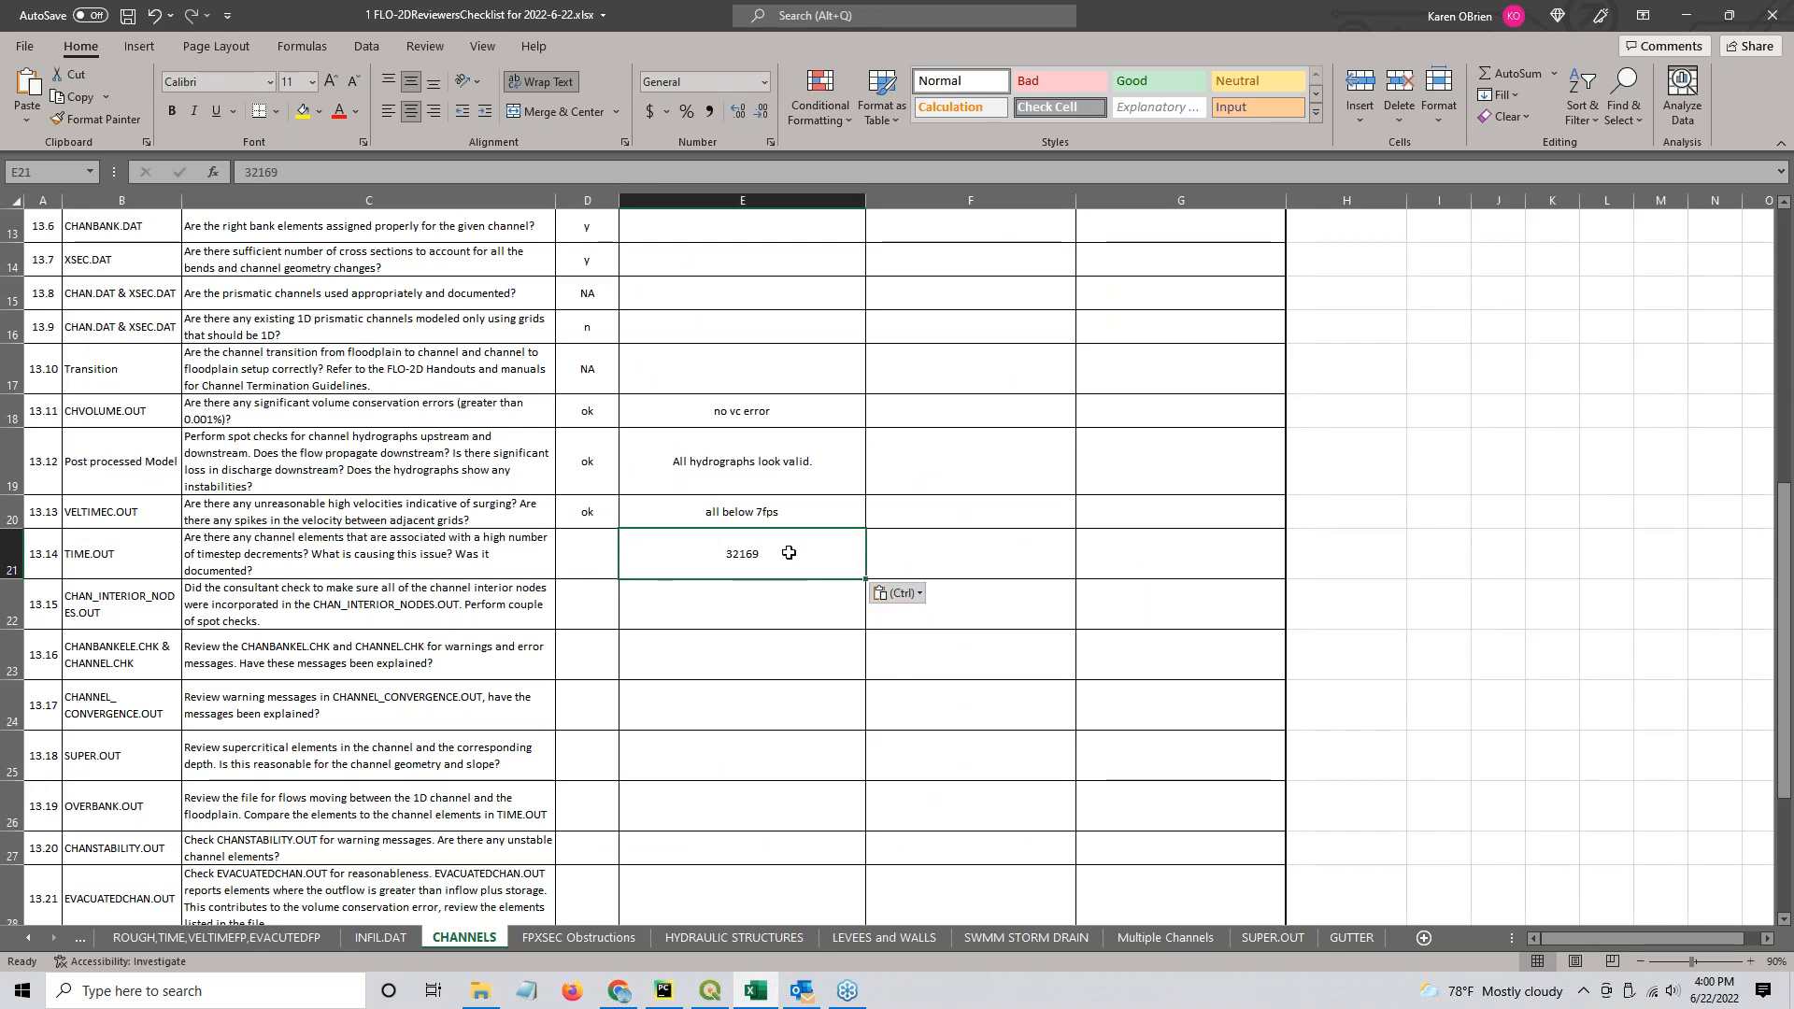
key("F2")
type("w")
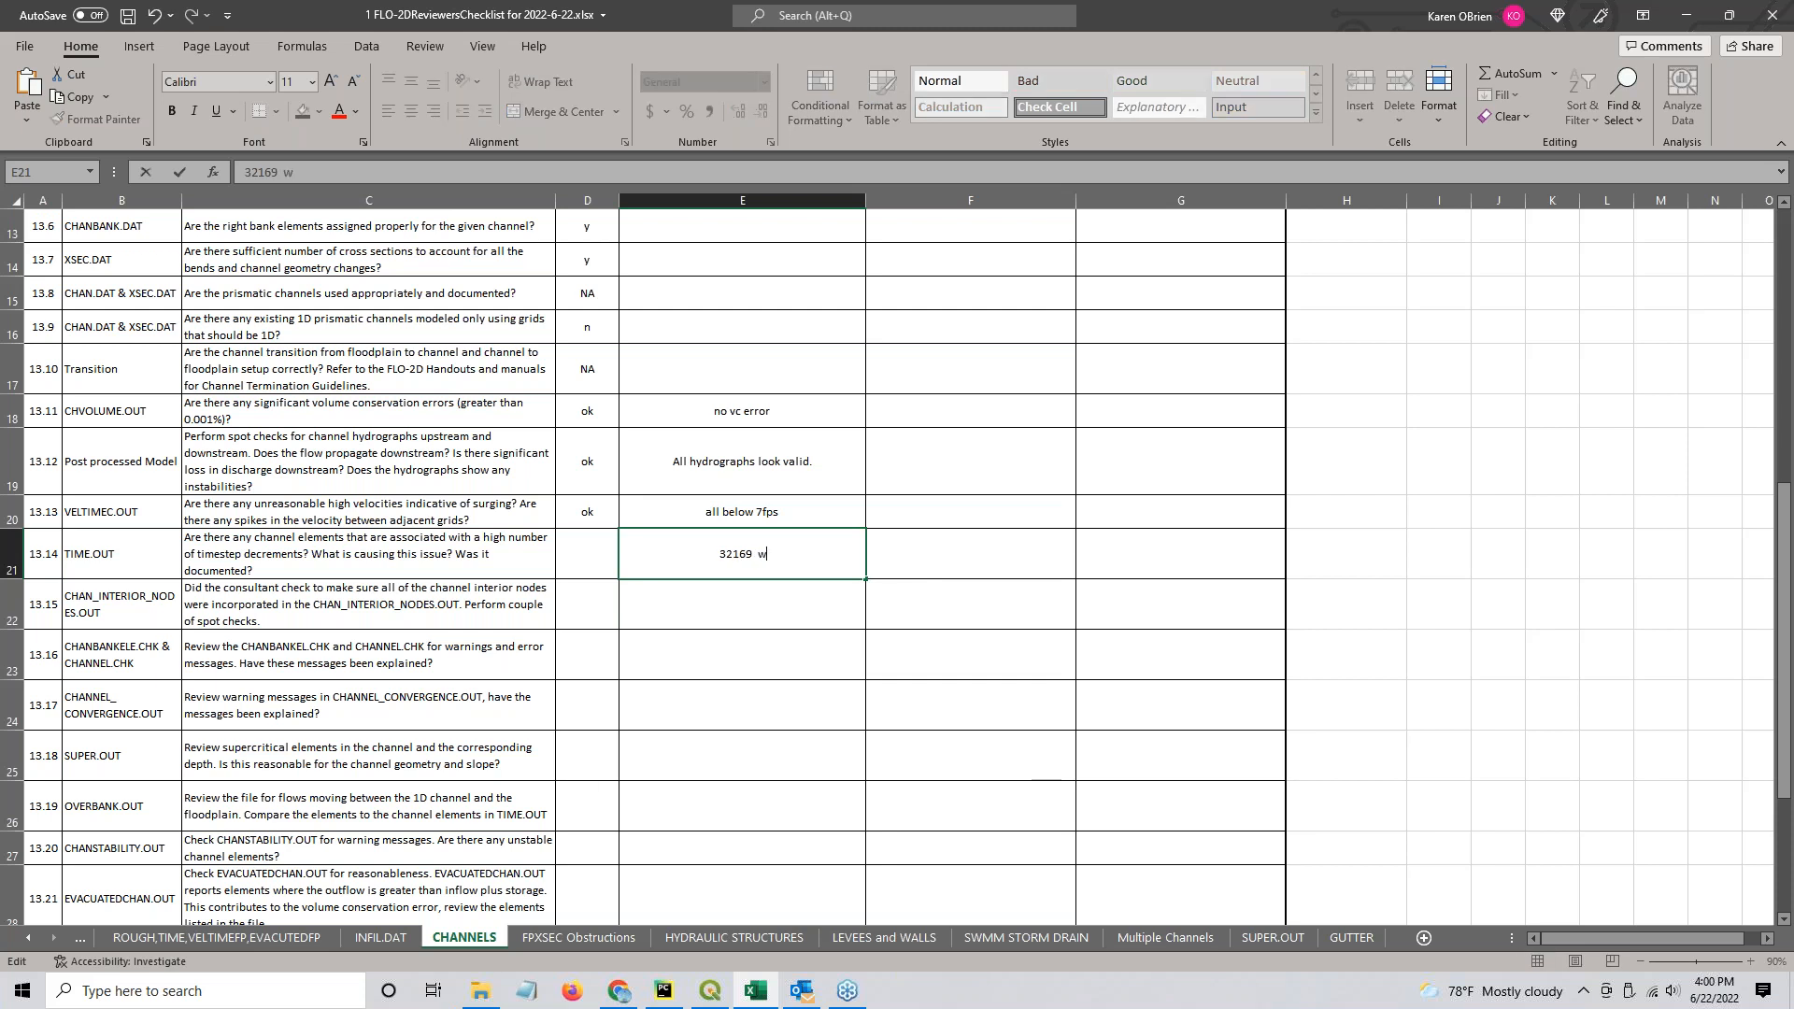
type("as listed 2332 times but it is")
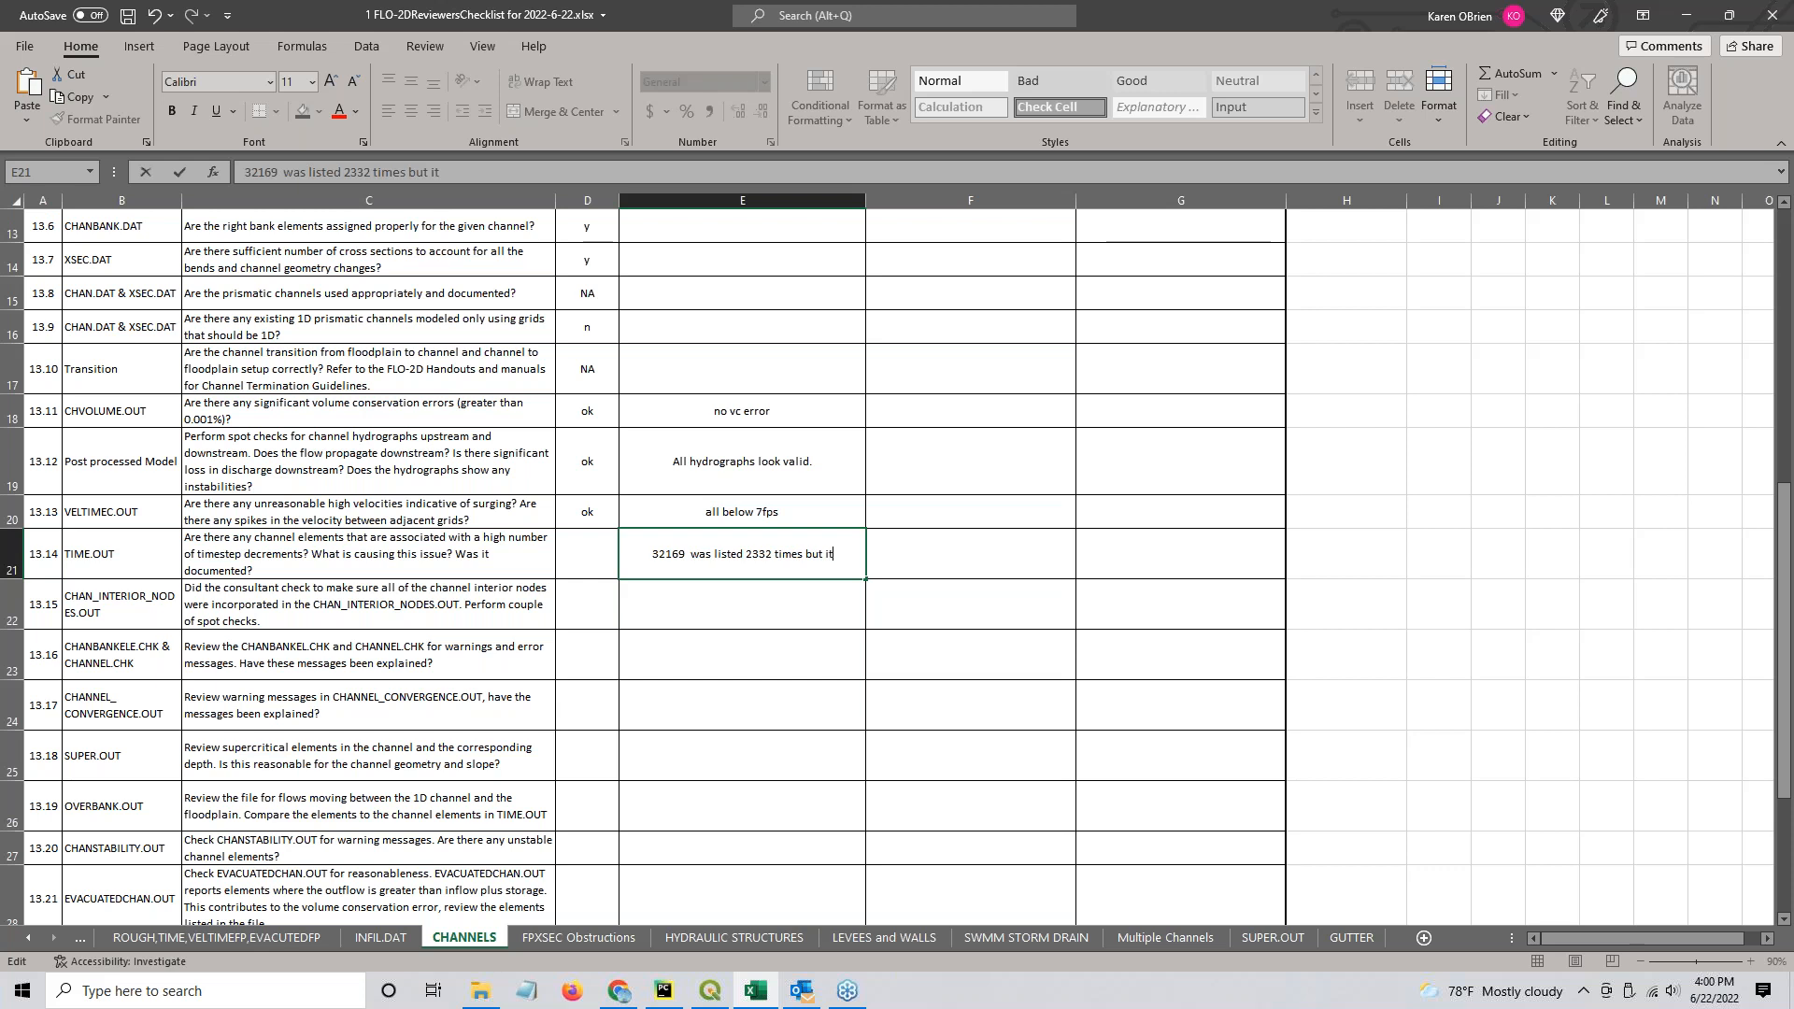
key("BackSpace")
key("BackSpace")
key("BackSpace")
type("s in")
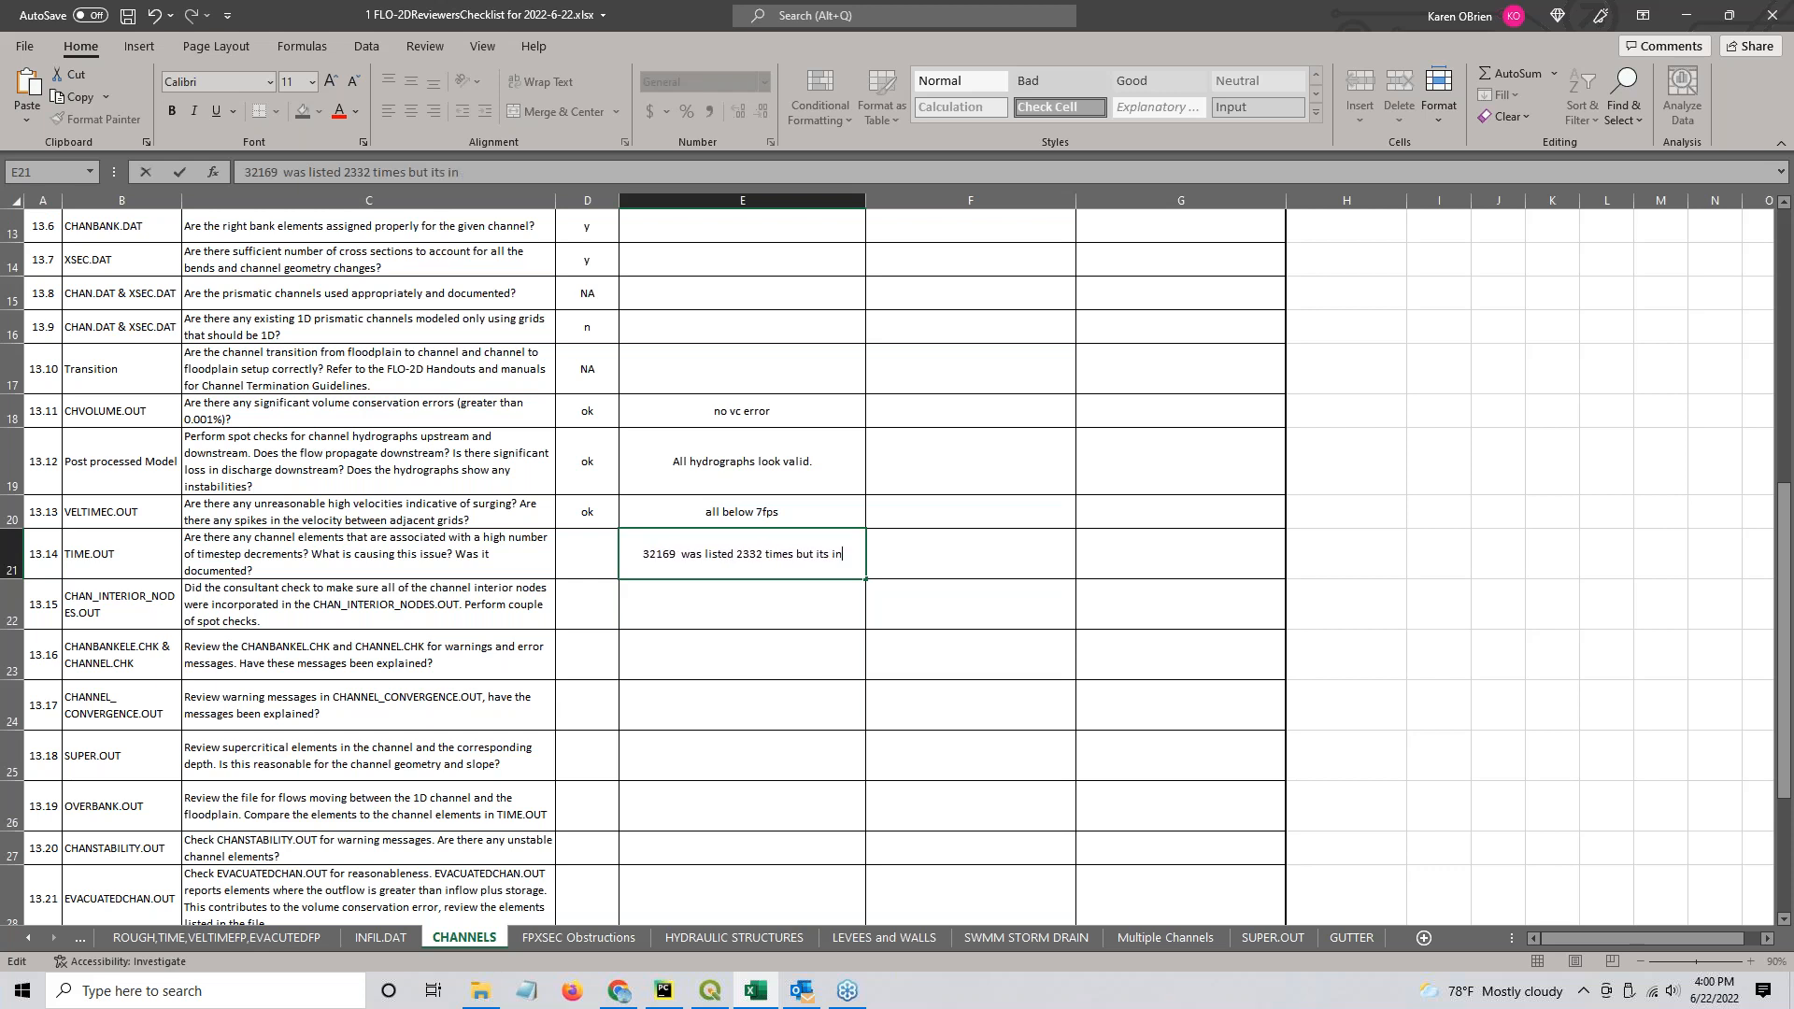
type("put is valid.  No edits ")
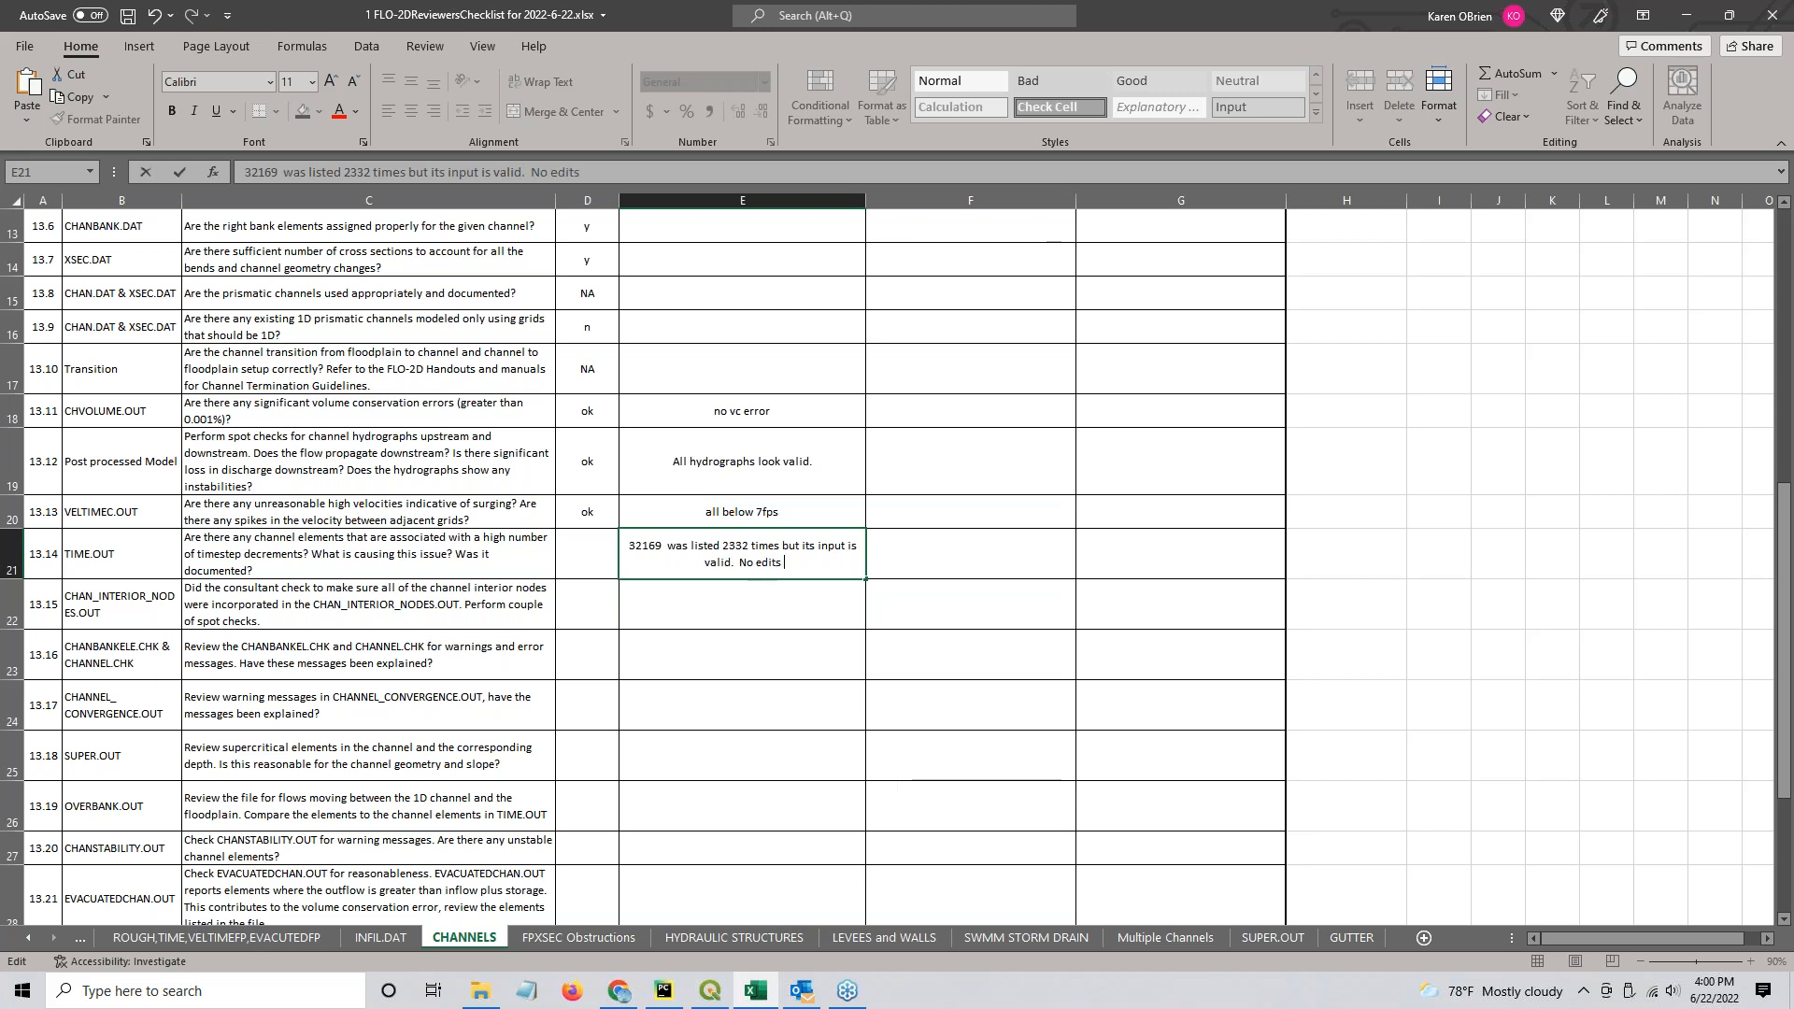
type("requred")
type("ired")
Mark the TIME.OUT timestep decrement check, item 13.14, as "ok" in the answer column.
left_click(573, 567)
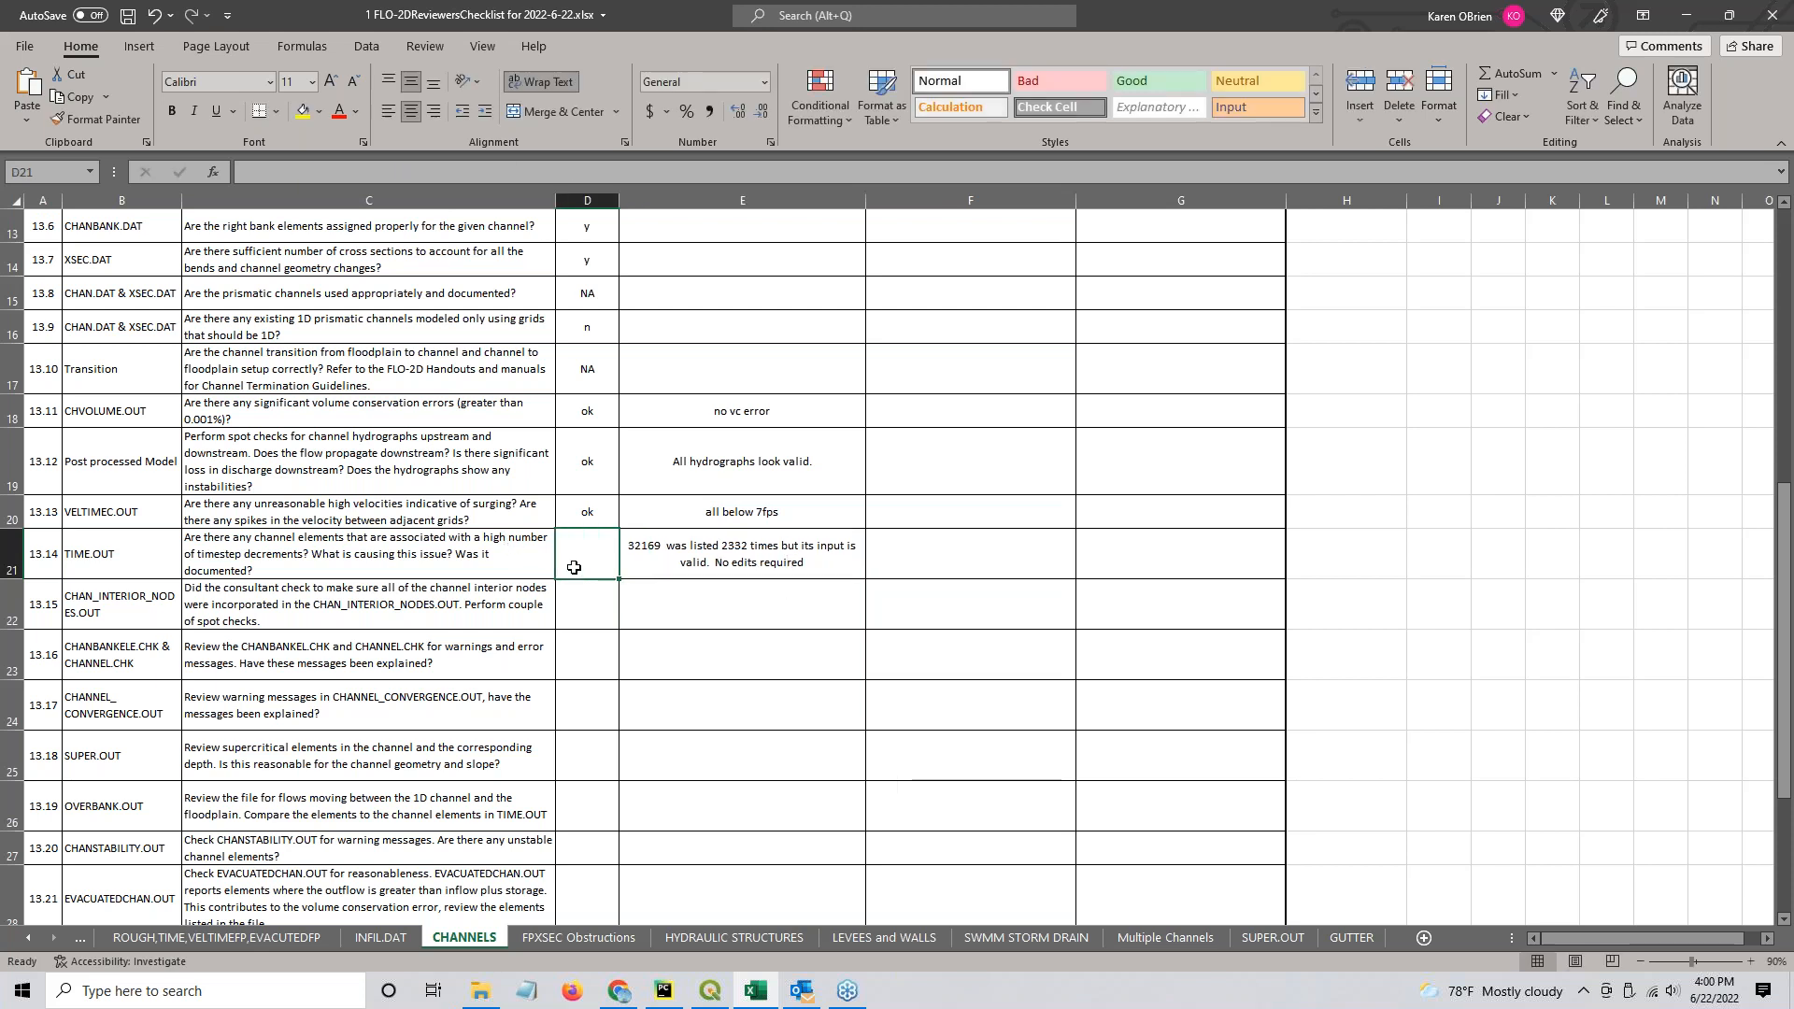
type("ok")
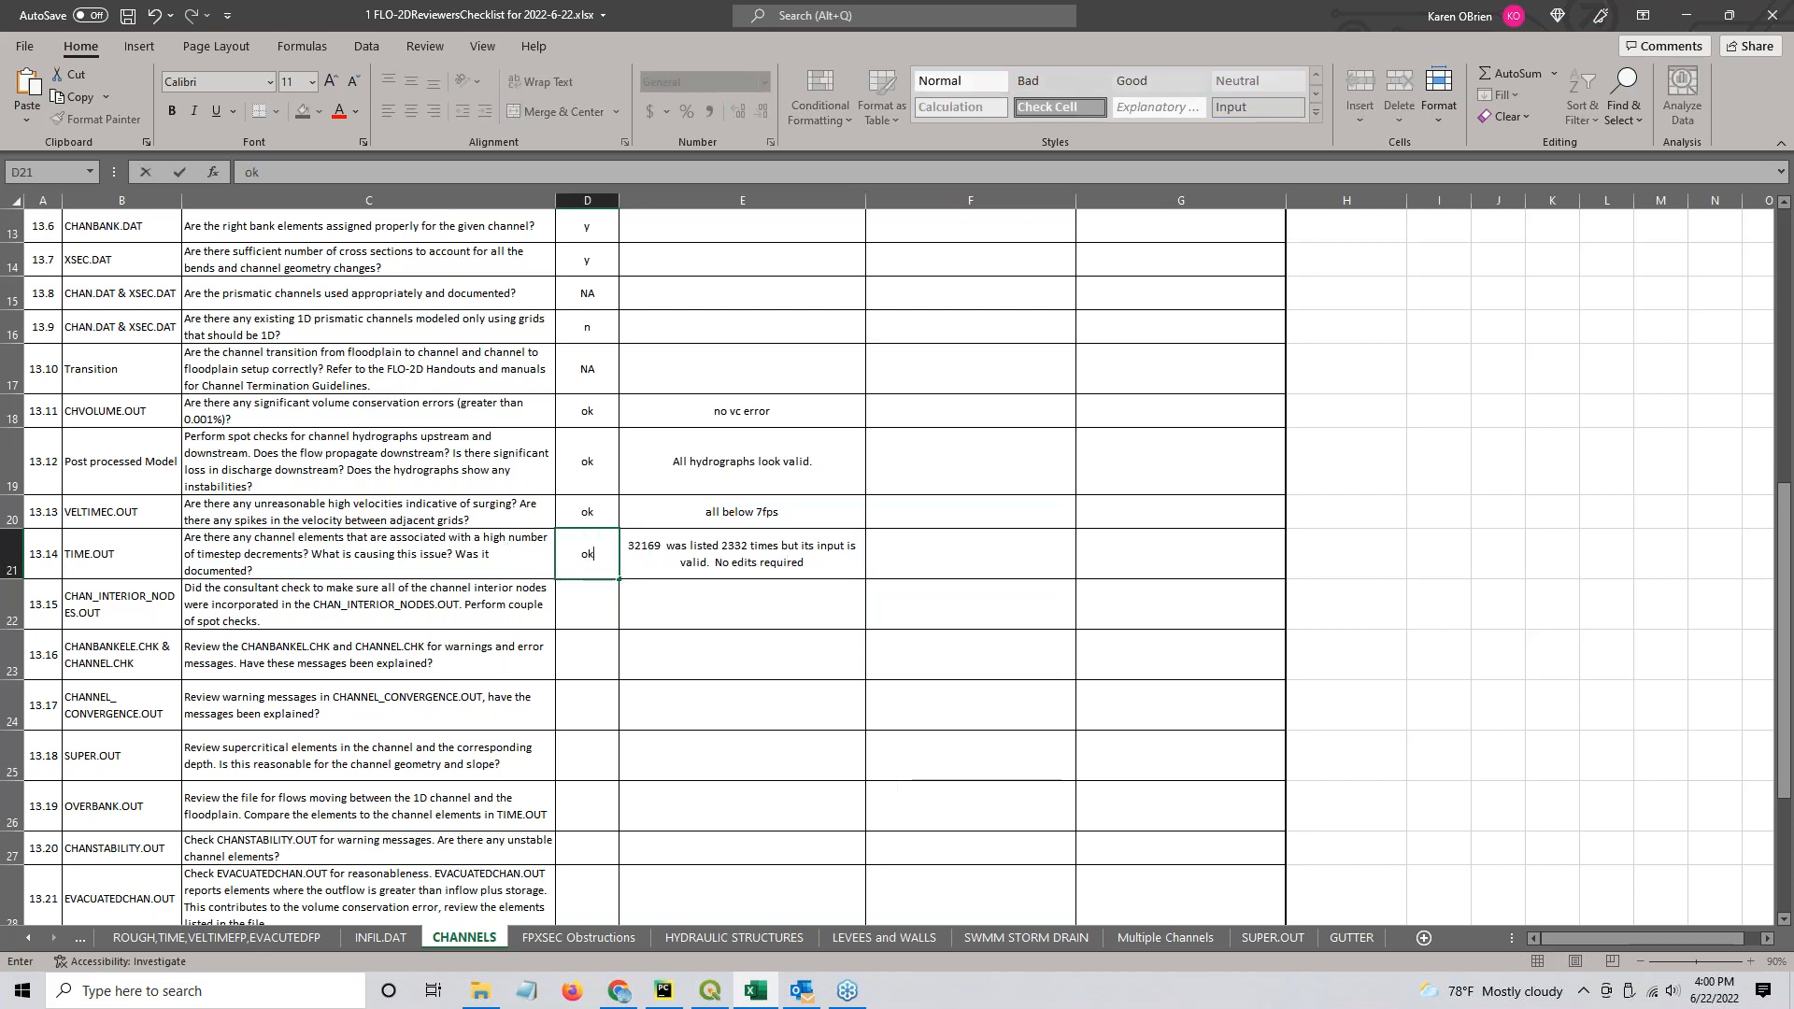
key("Return")
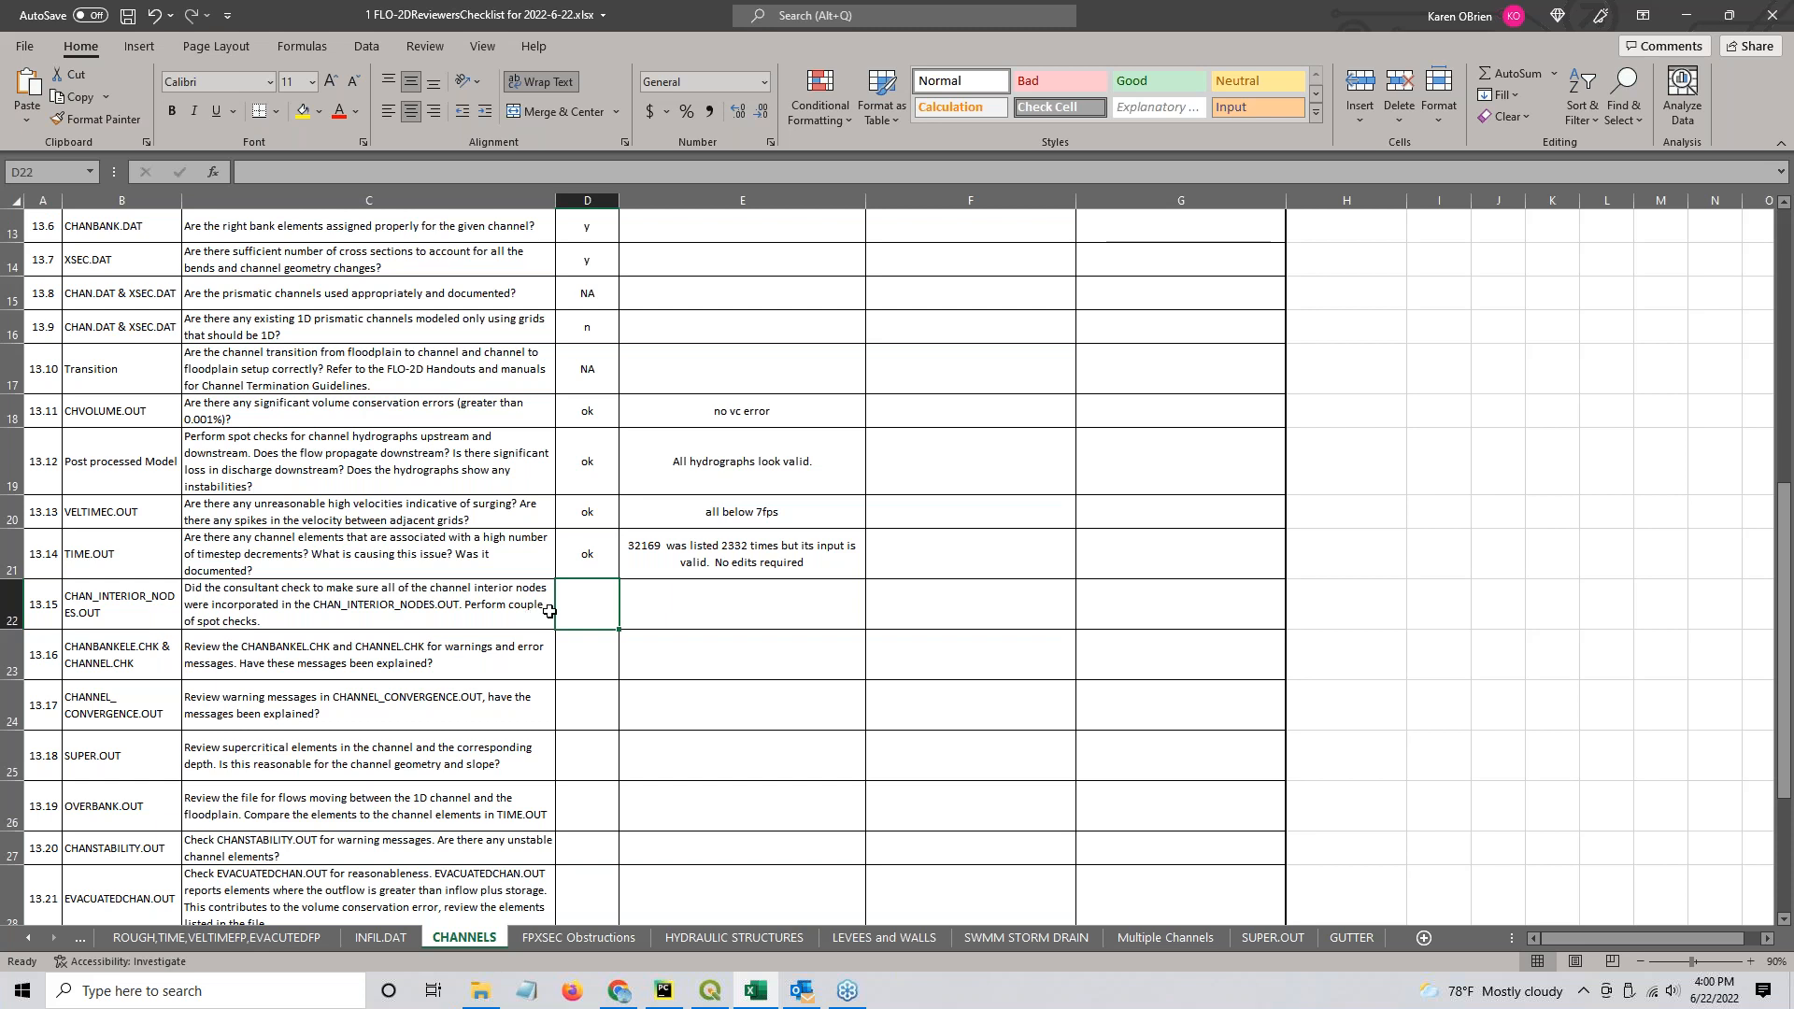
Select the question of checklist item 13.15 and open CHAN_INTERIOR_NODES.OUT from the Lesson 2 Advanced Export folder.
left_click(476, 620)
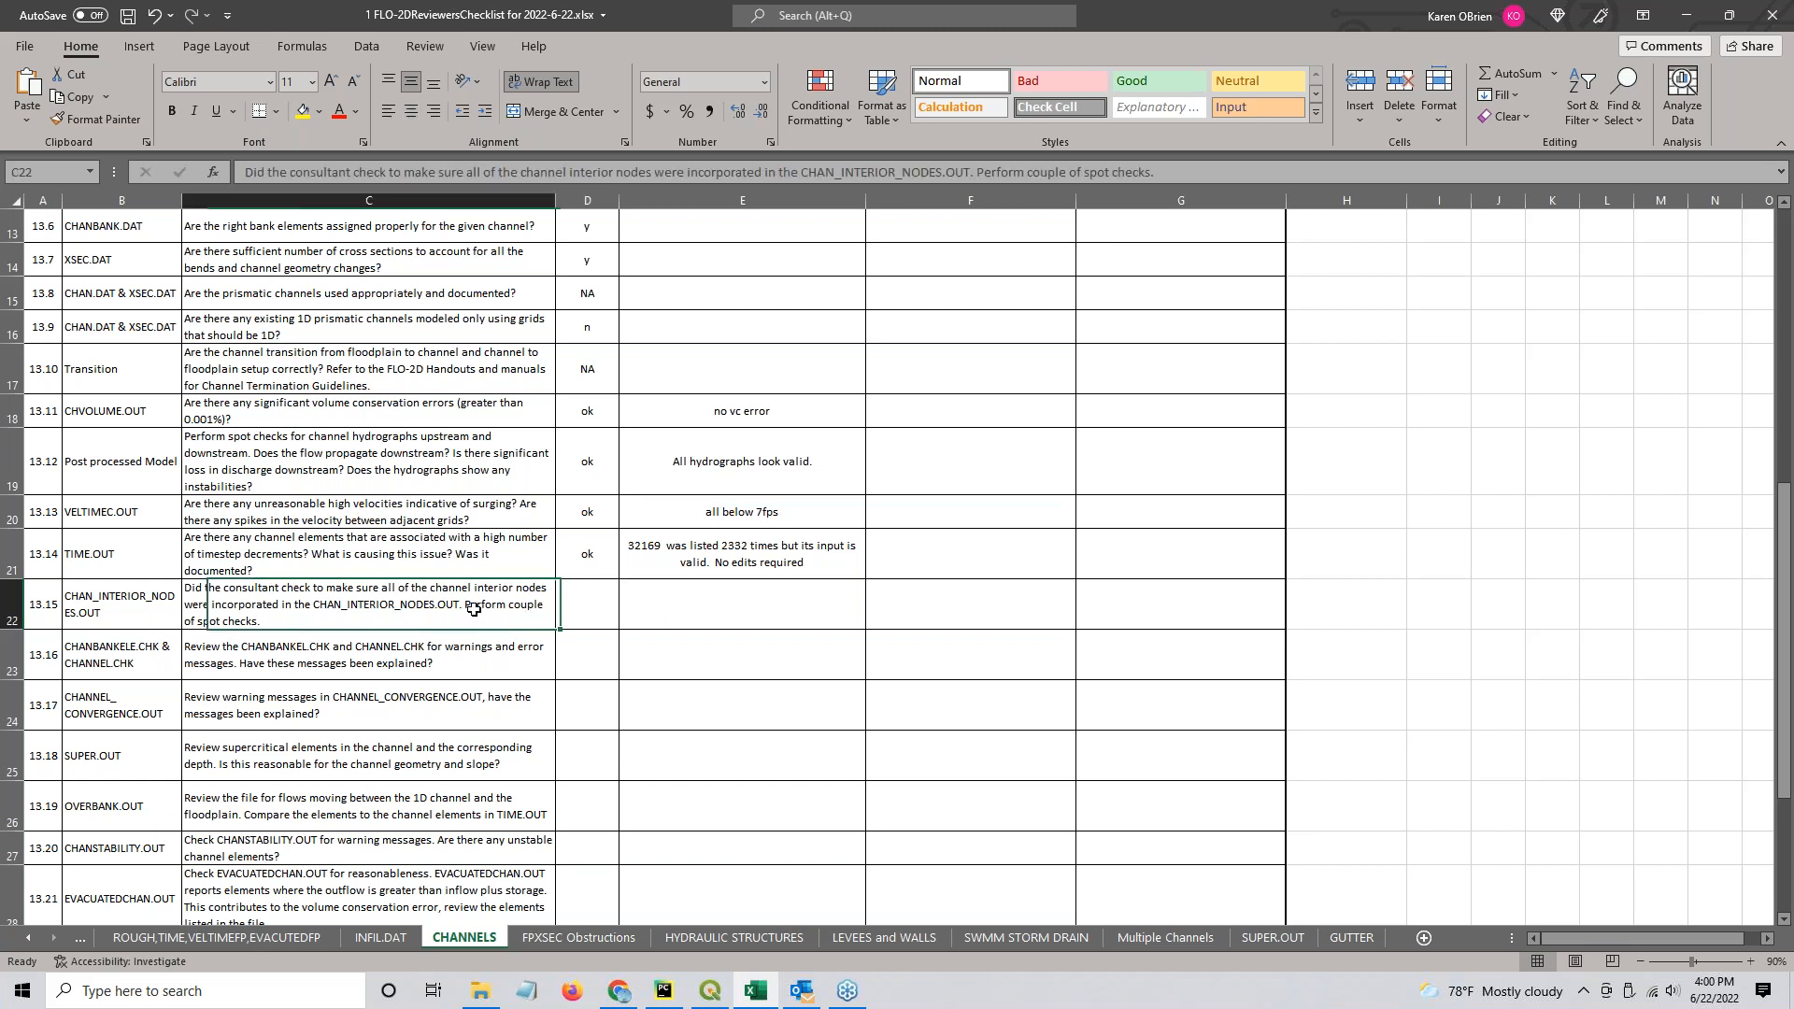
left_click(481, 992)
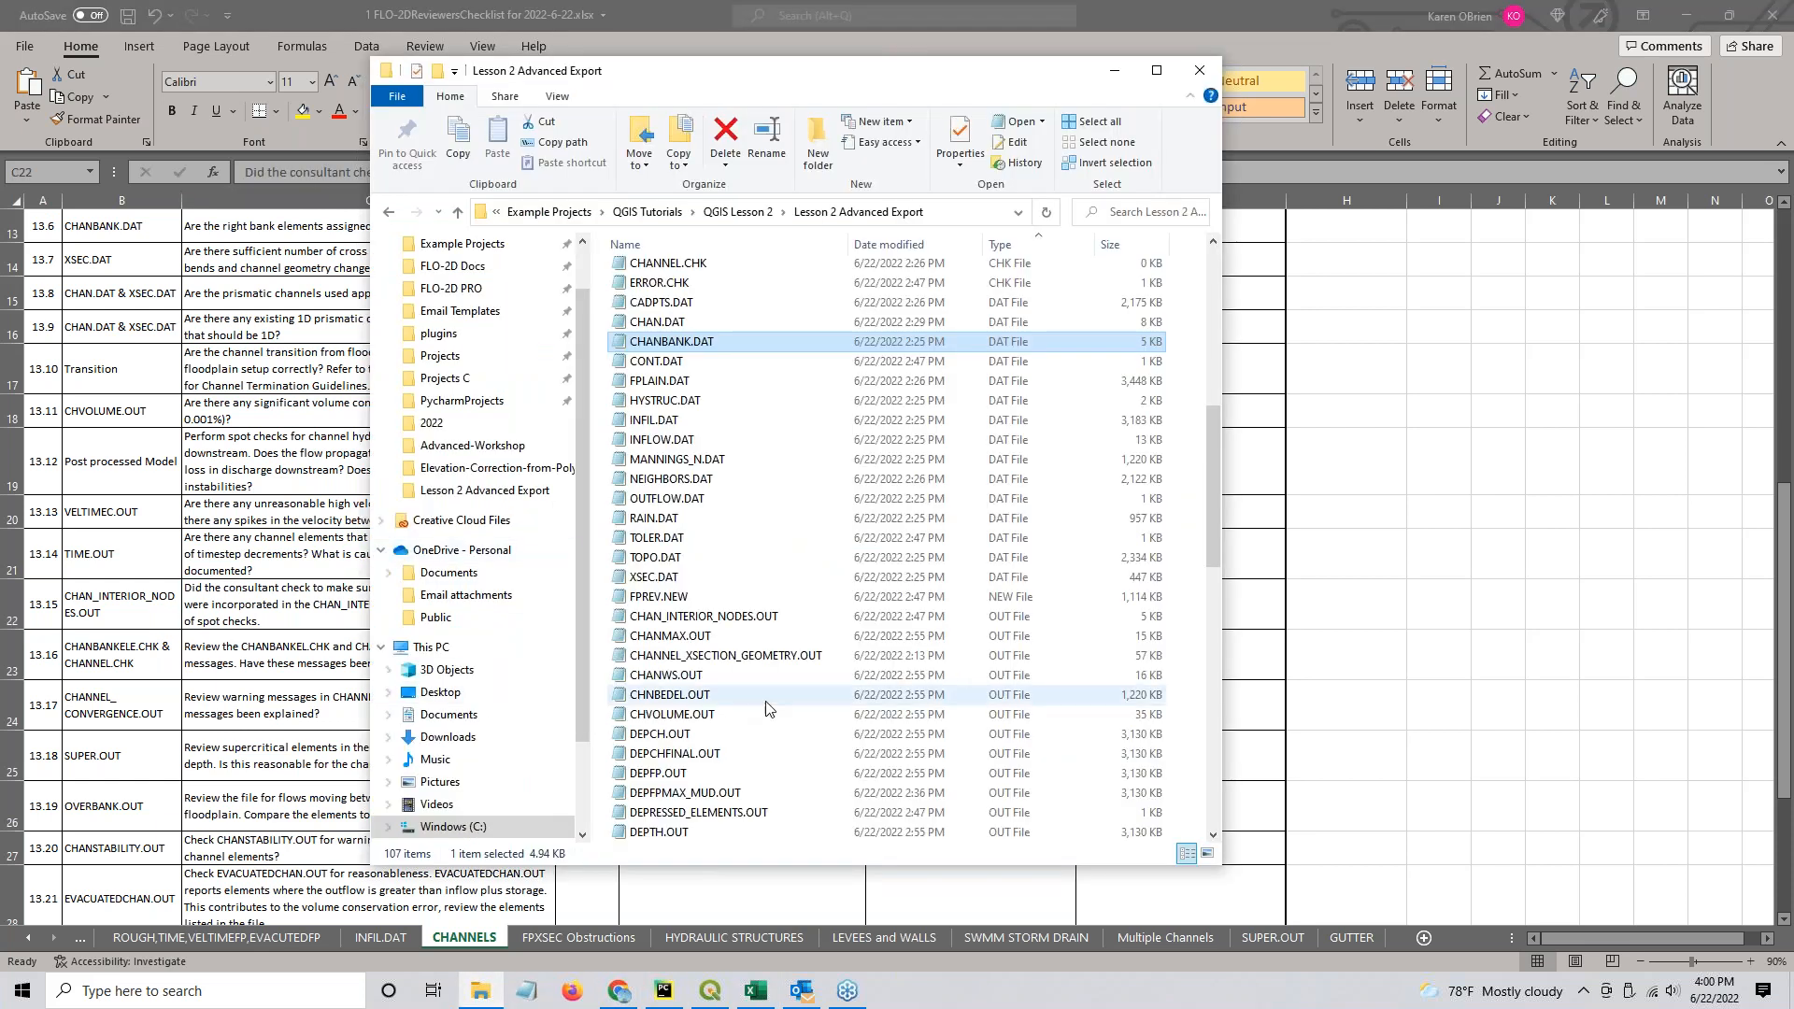
double_click(679, 615)
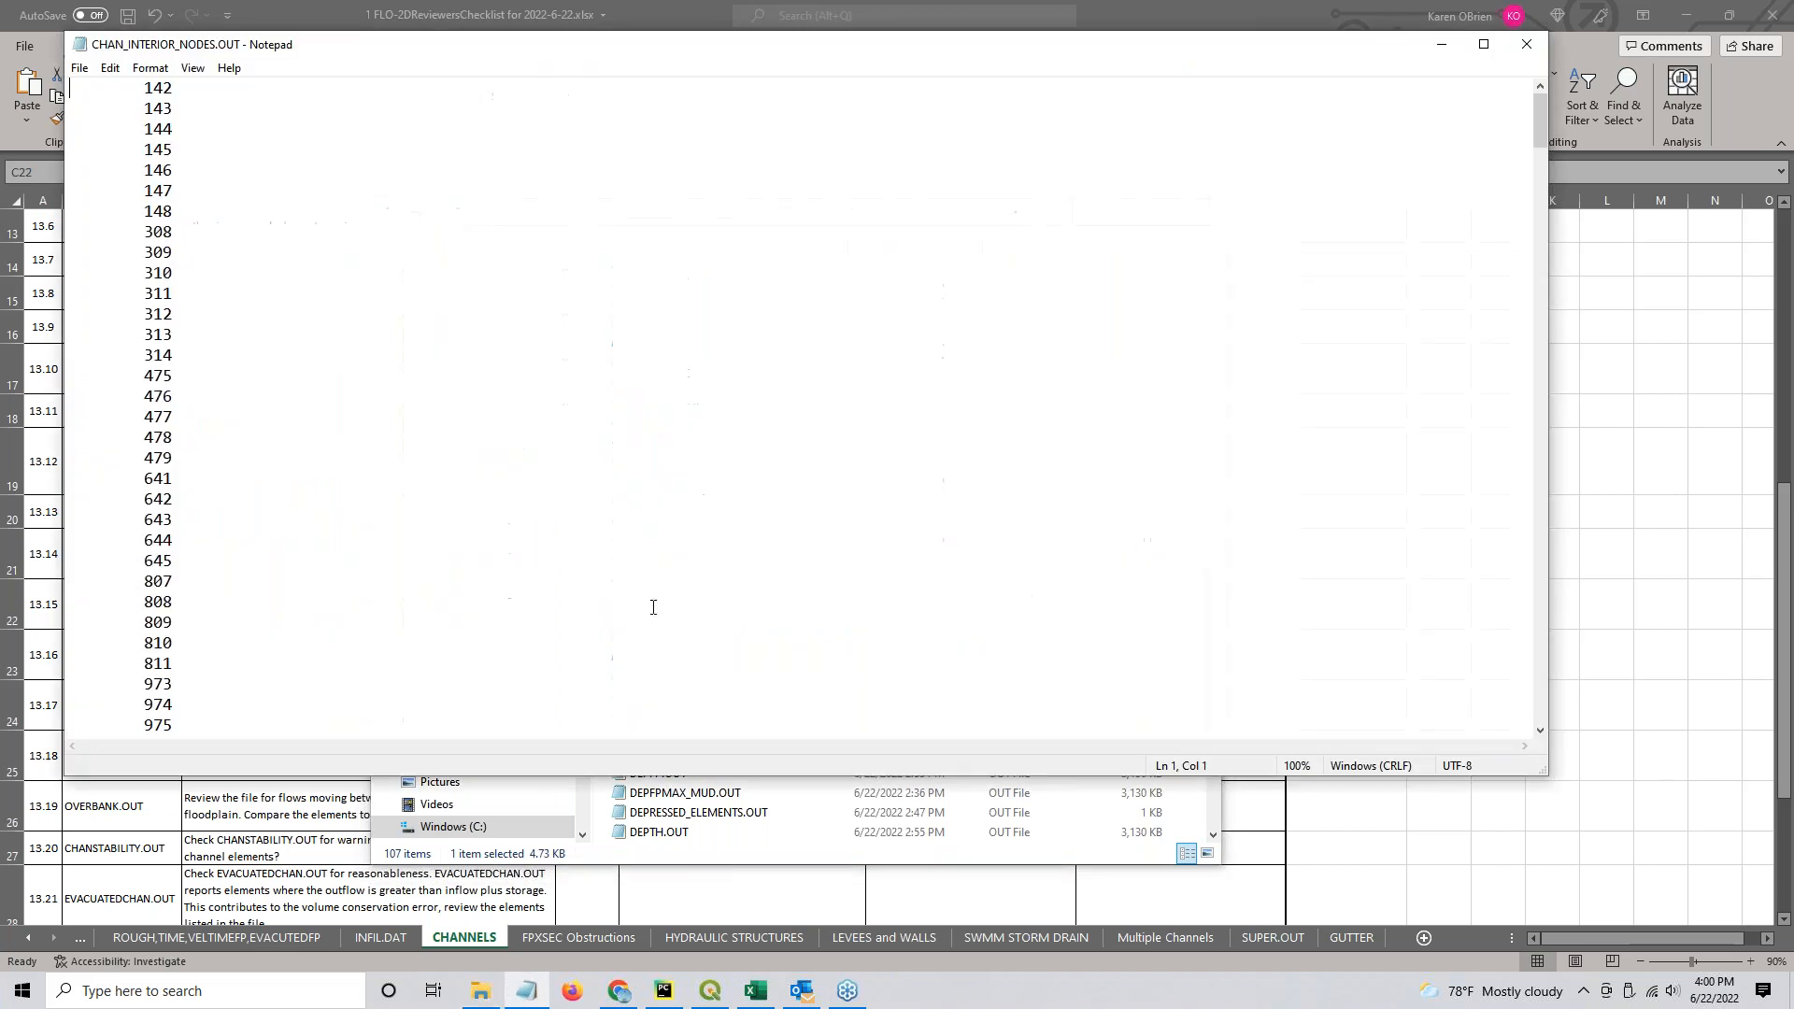
Examine the list of channel interior nodes in CHAN_INTERIOR_NODES.OUT down to its end and return to the first entry.
left_click_drag(190, 119, 273, 49)
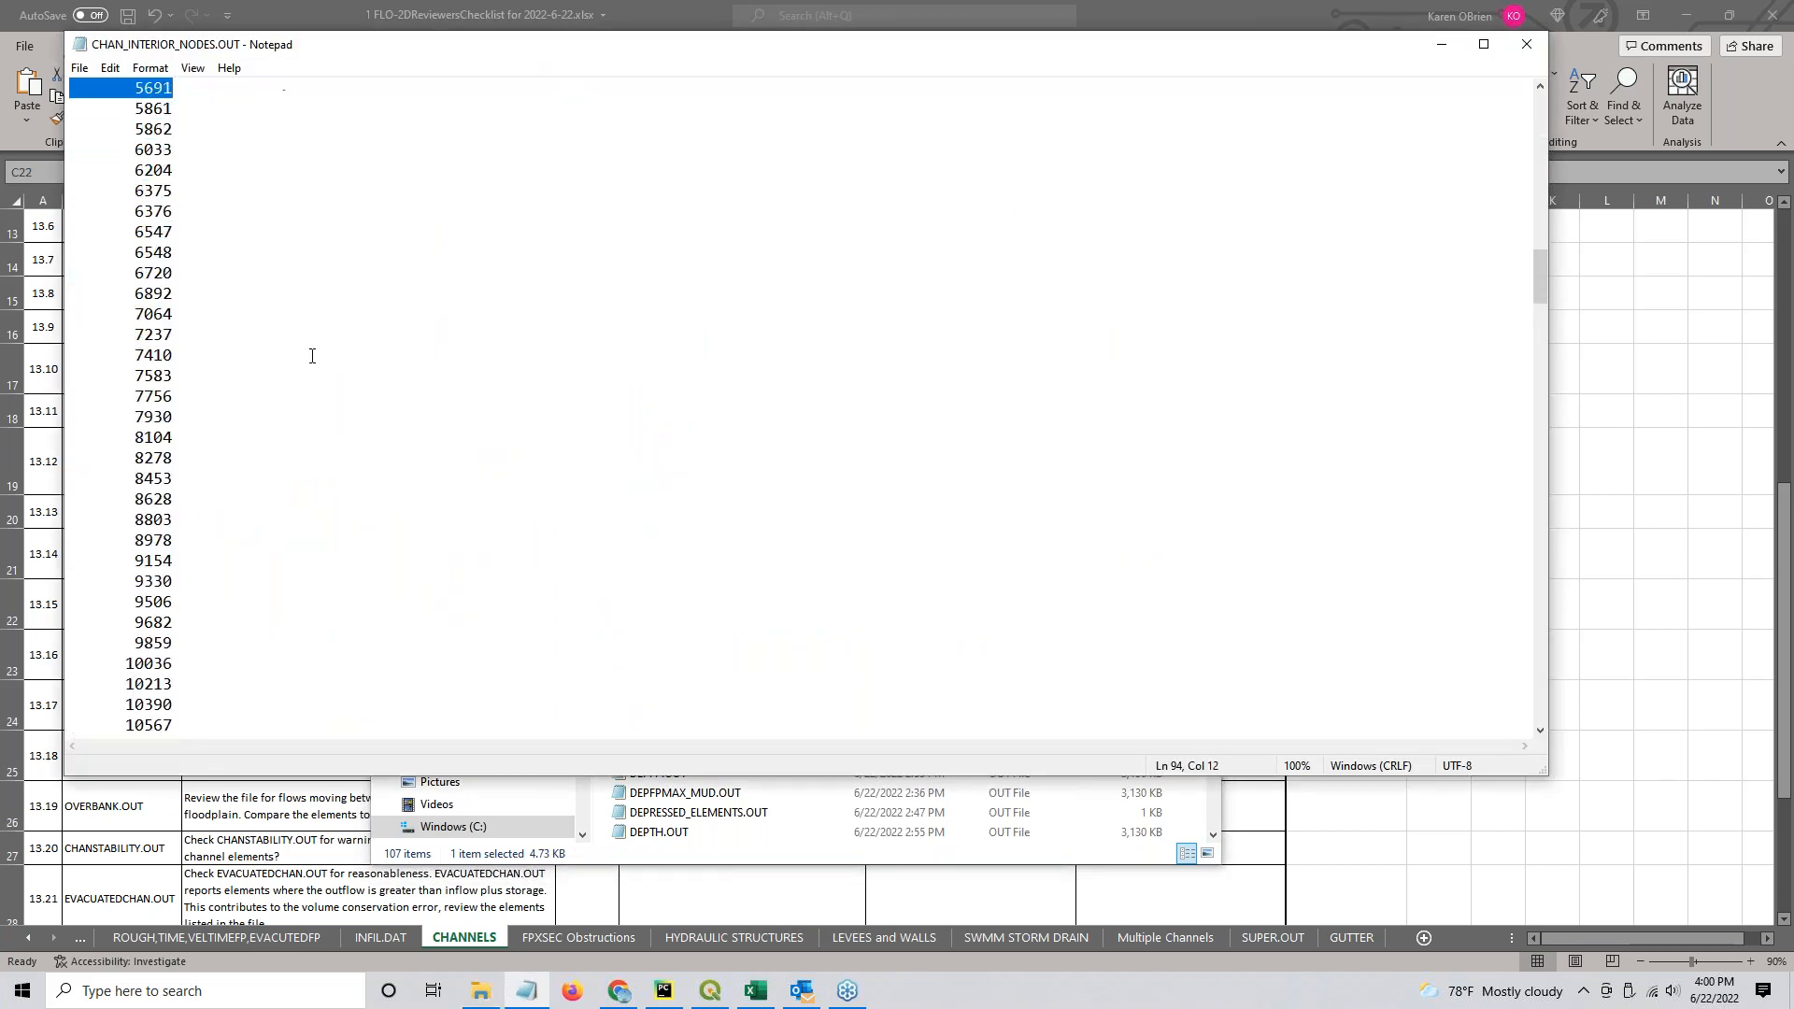
scroll(312, 355, "down", 20)
scroll(404, 630, "down", 17)
scroll(283, 596, "down", 20)
scroll(283, 597, "down", 5)
left_click(216, 692)
left_click(215, 704)
scroll(1543, 642, "up", 1)
left_click_drag(1542, 665, 1516, 114)
left_click(203, 85)
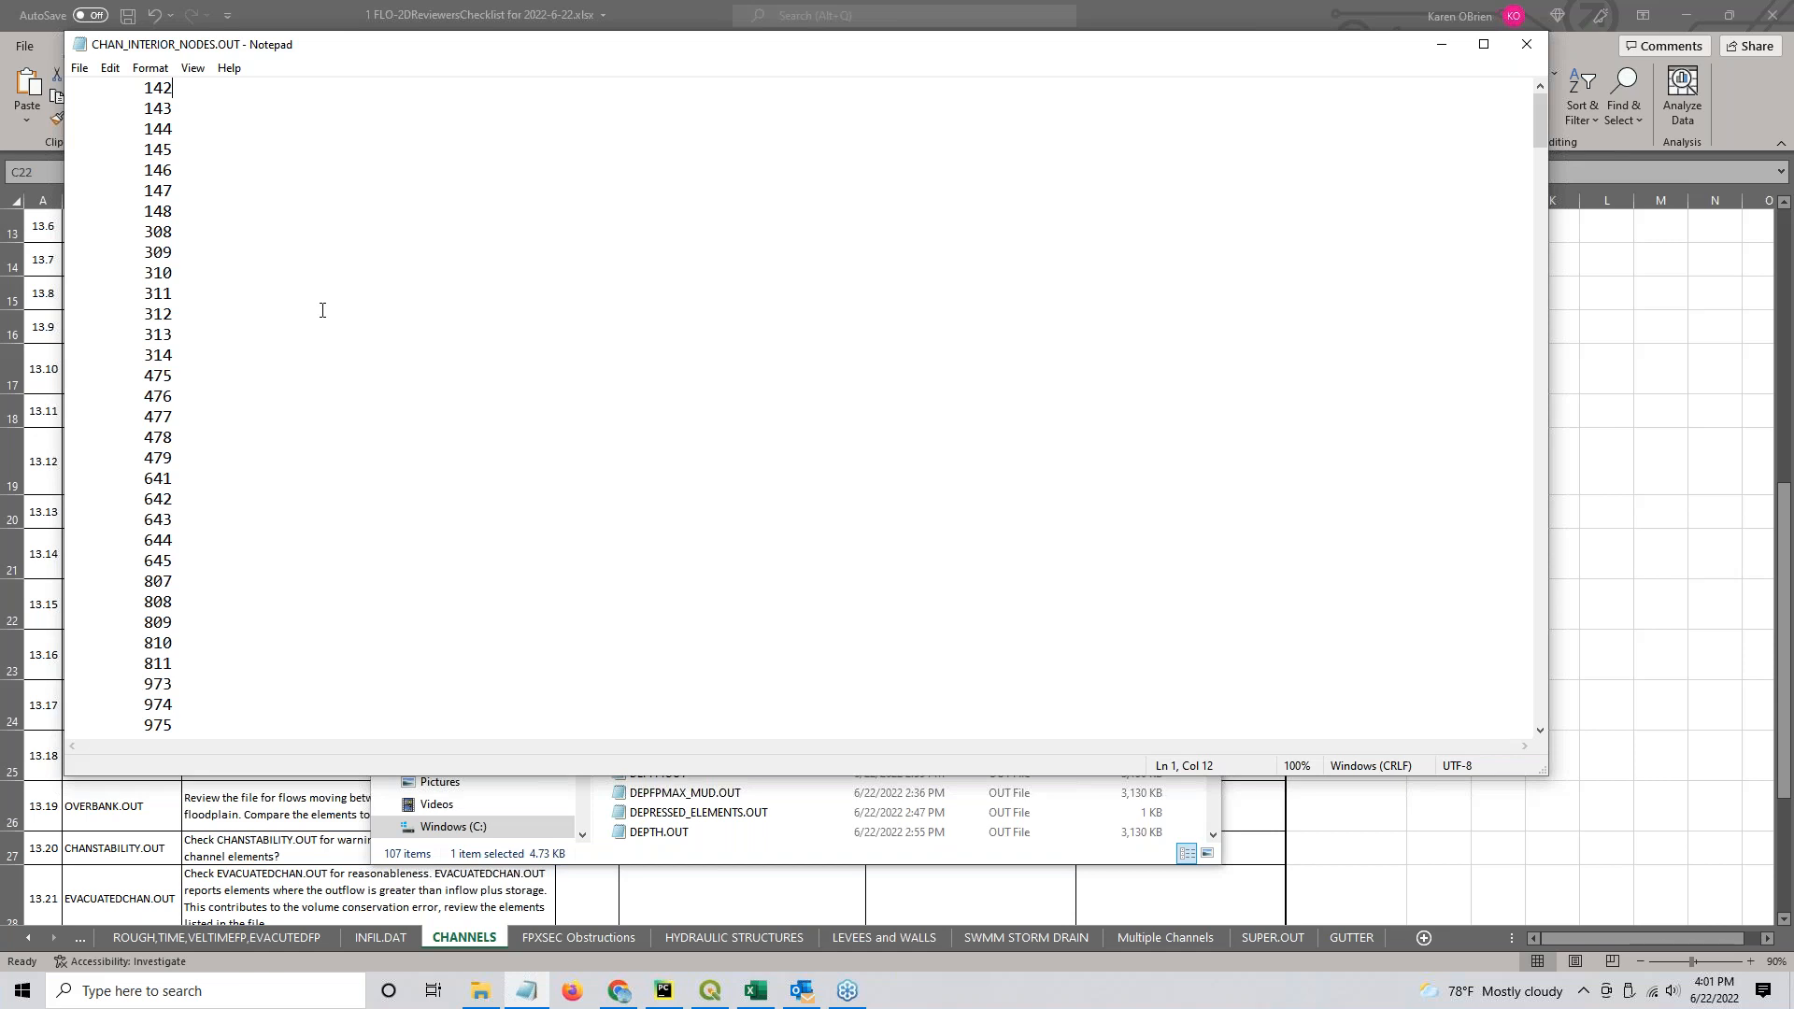
Close the CHAN_INTERIOR_NODES.OUT listing and move the Lesson 2 Advanced Export folder window clear of the checklist.
scroll(528, 430, "down", 2)
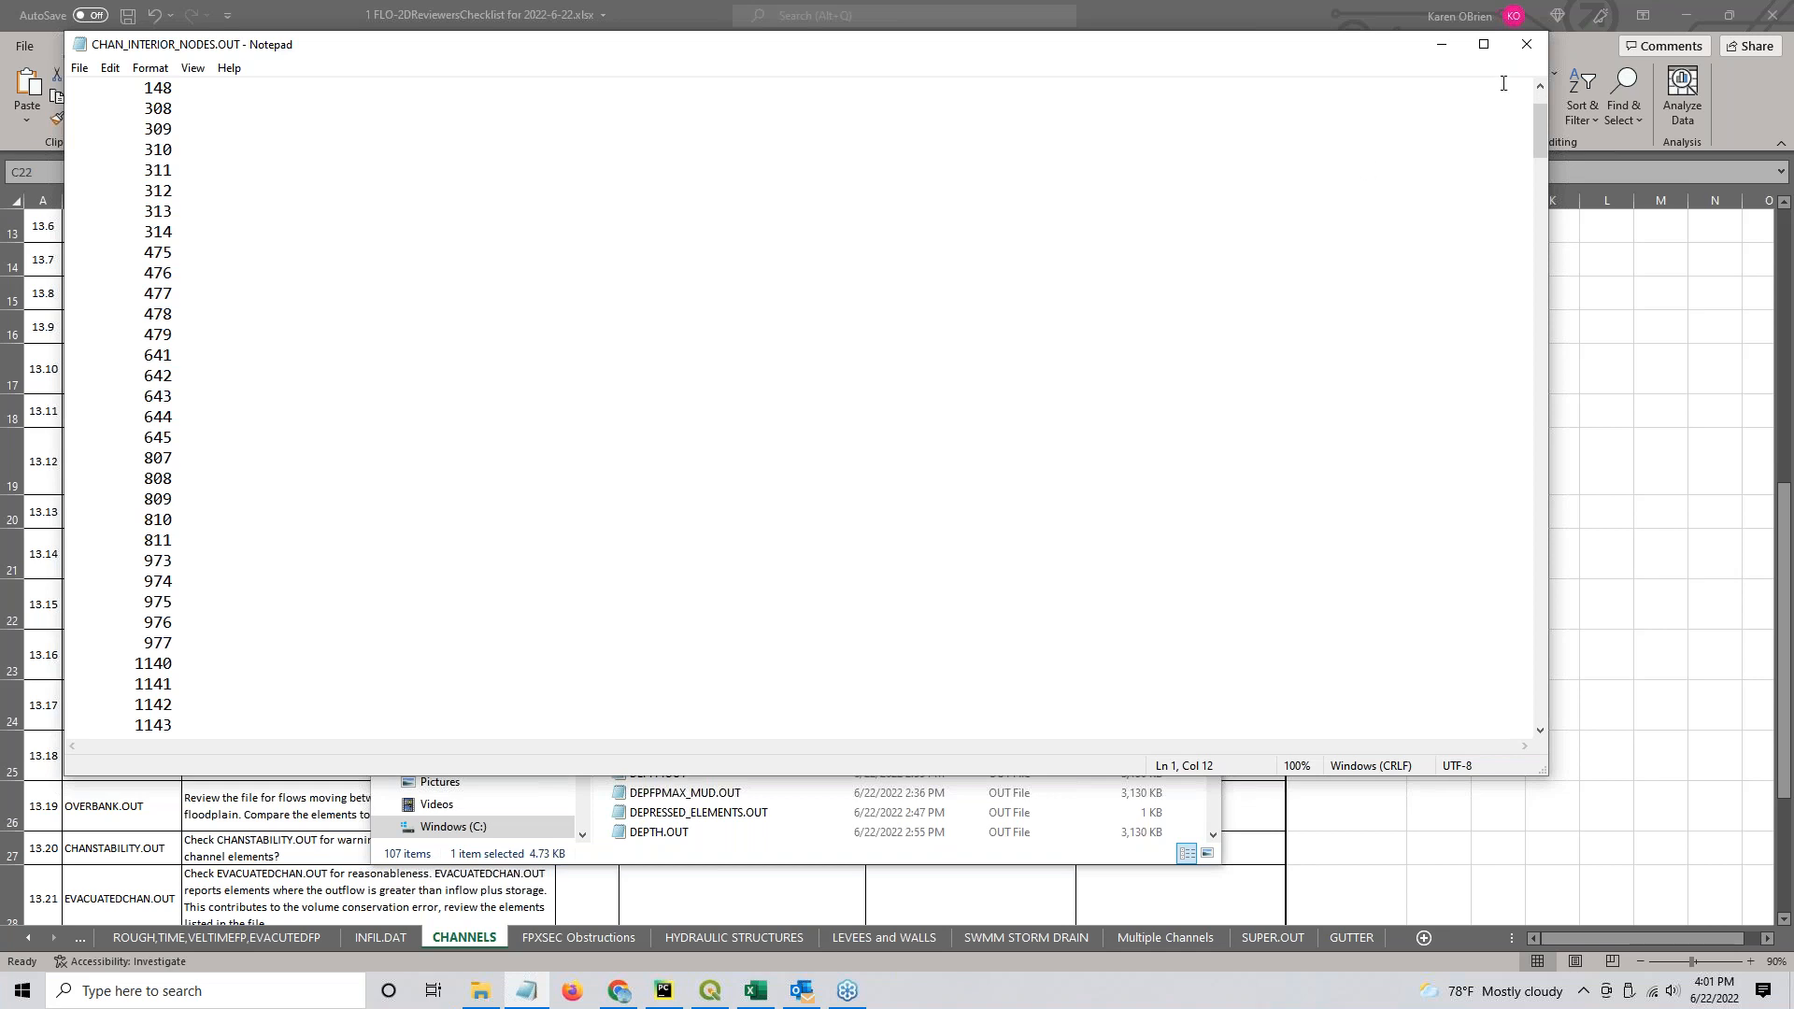
left_click(1525, 43)
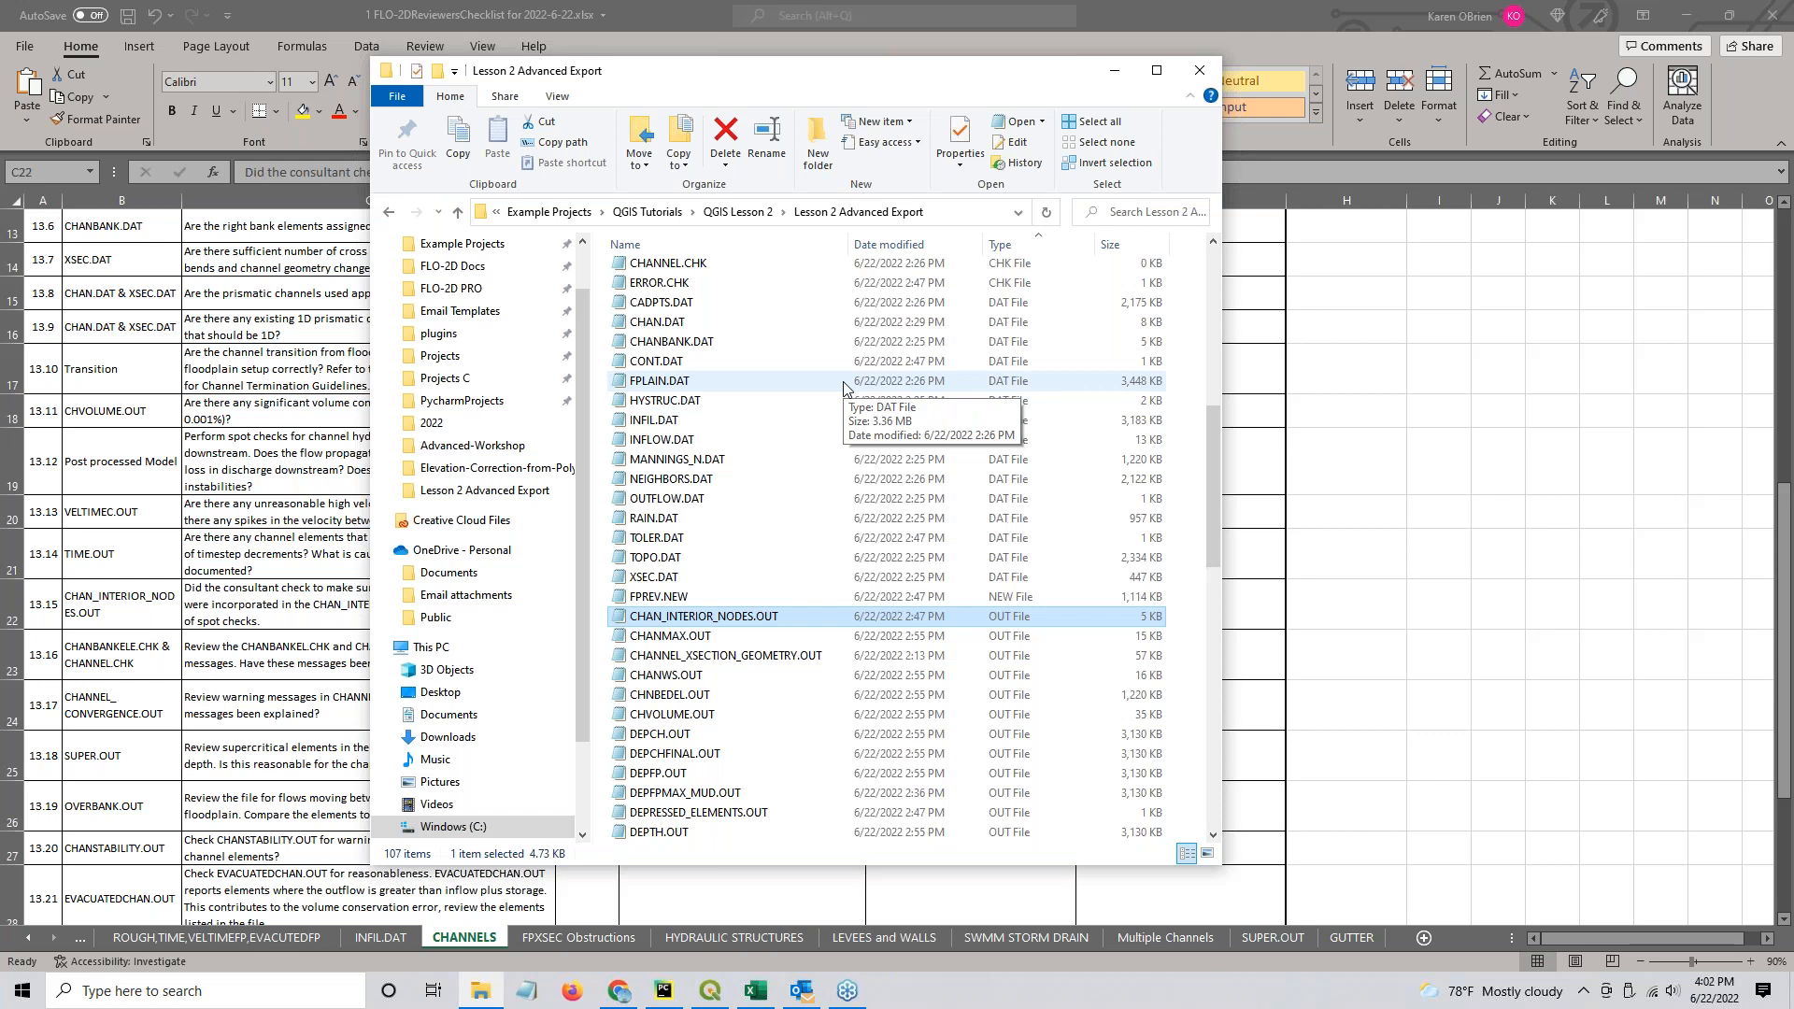
left_click(678, 624)
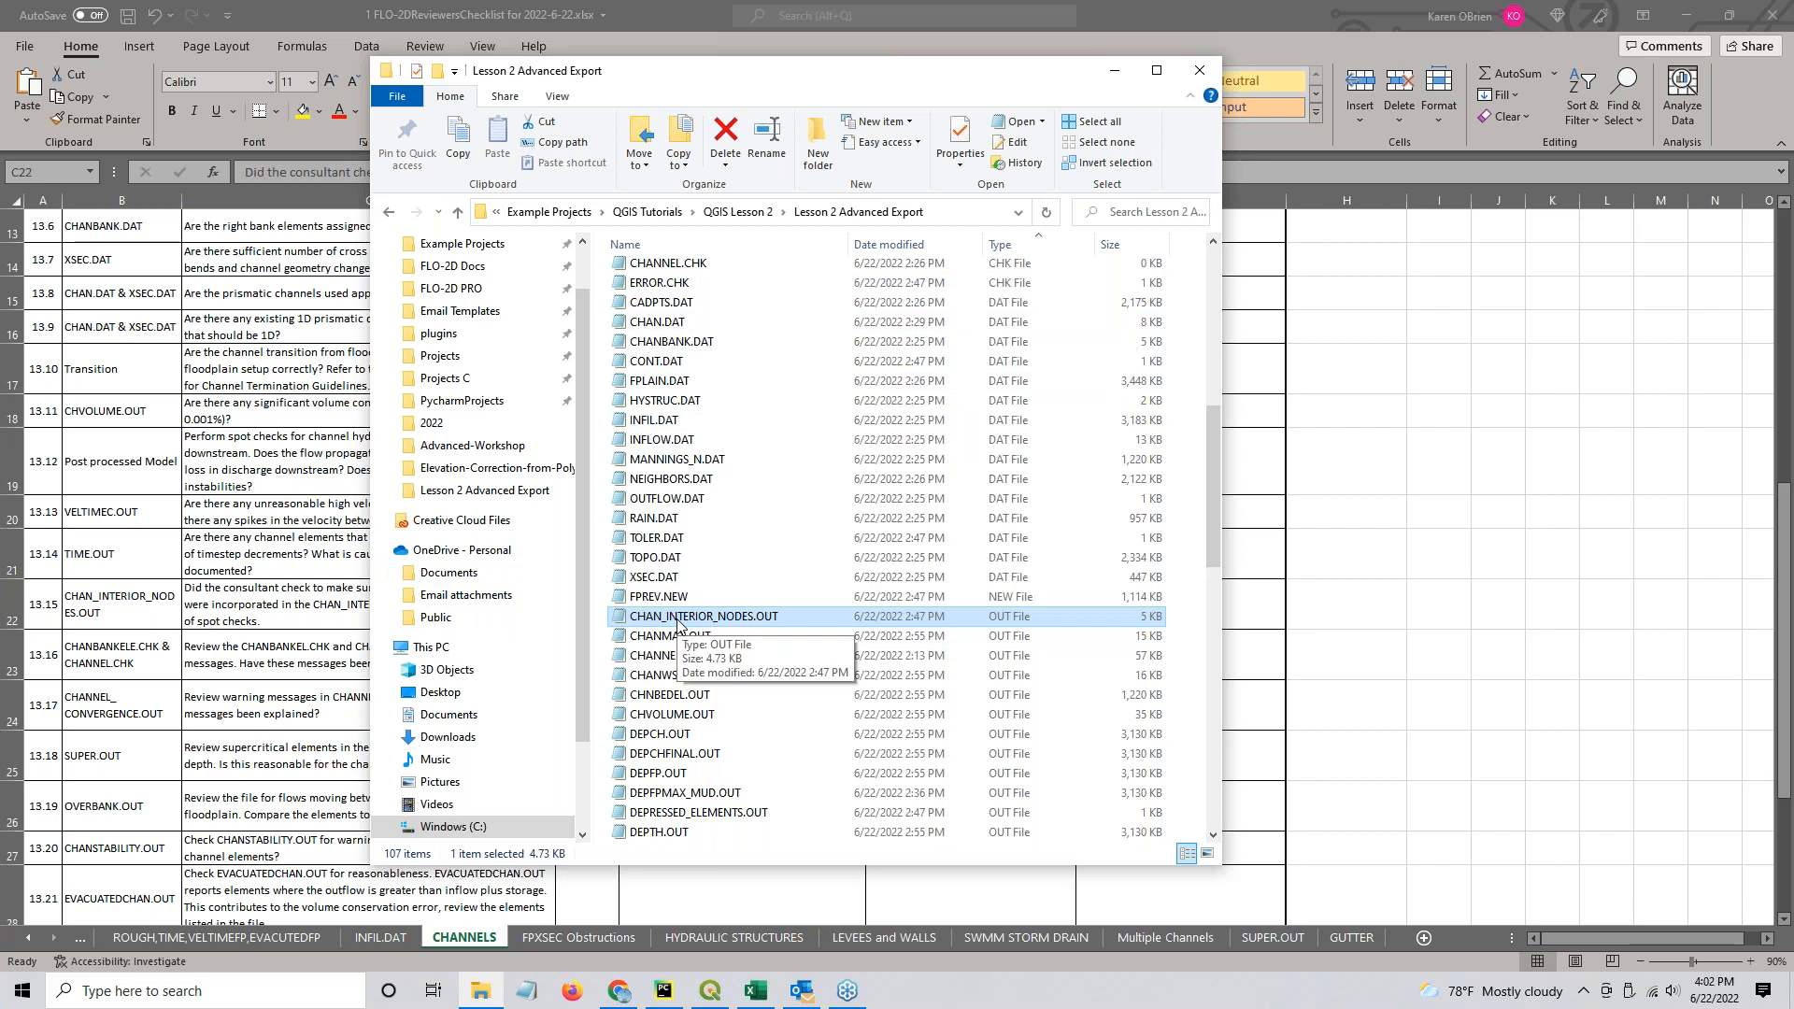
left_click(692, 638)
left_click_drag(865, 78, 1542, 170)
In the Excel checklist, answer the CHAN_INTERIOR_NODES.OUT check, item 13.15, with "NA".
left_click(581, 600)
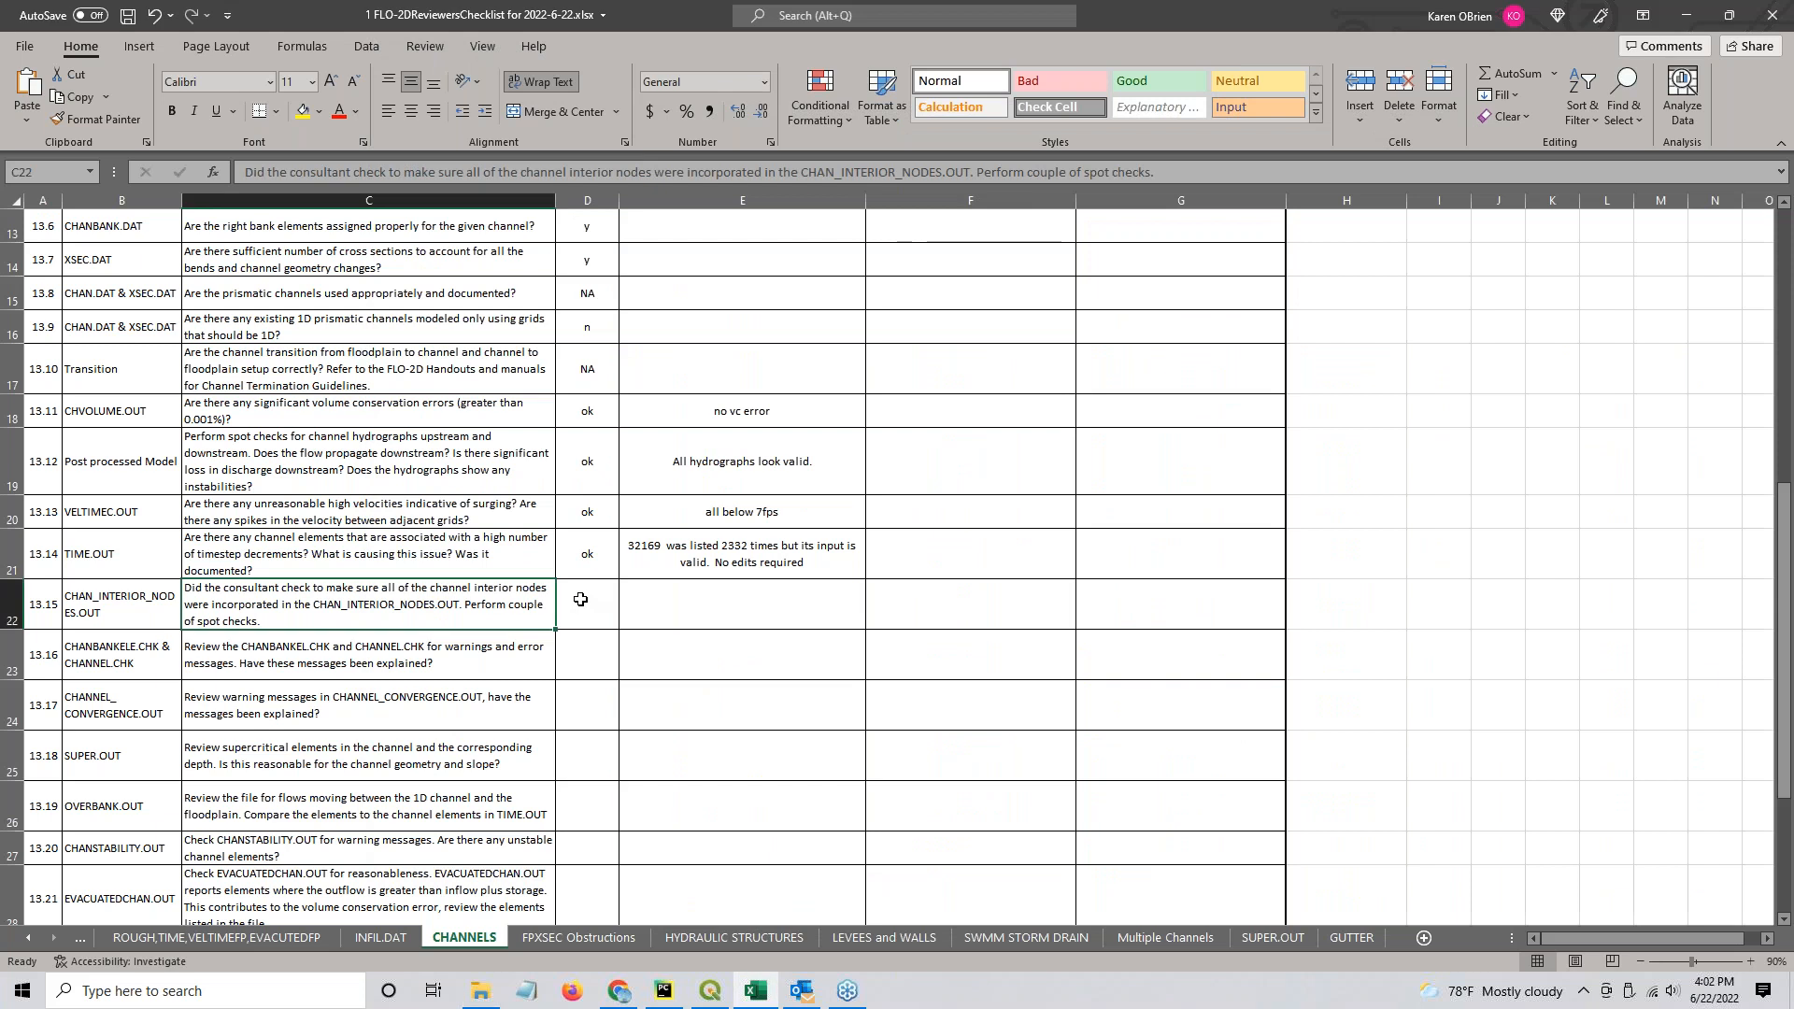
left_click(580, 599)
type("NA")
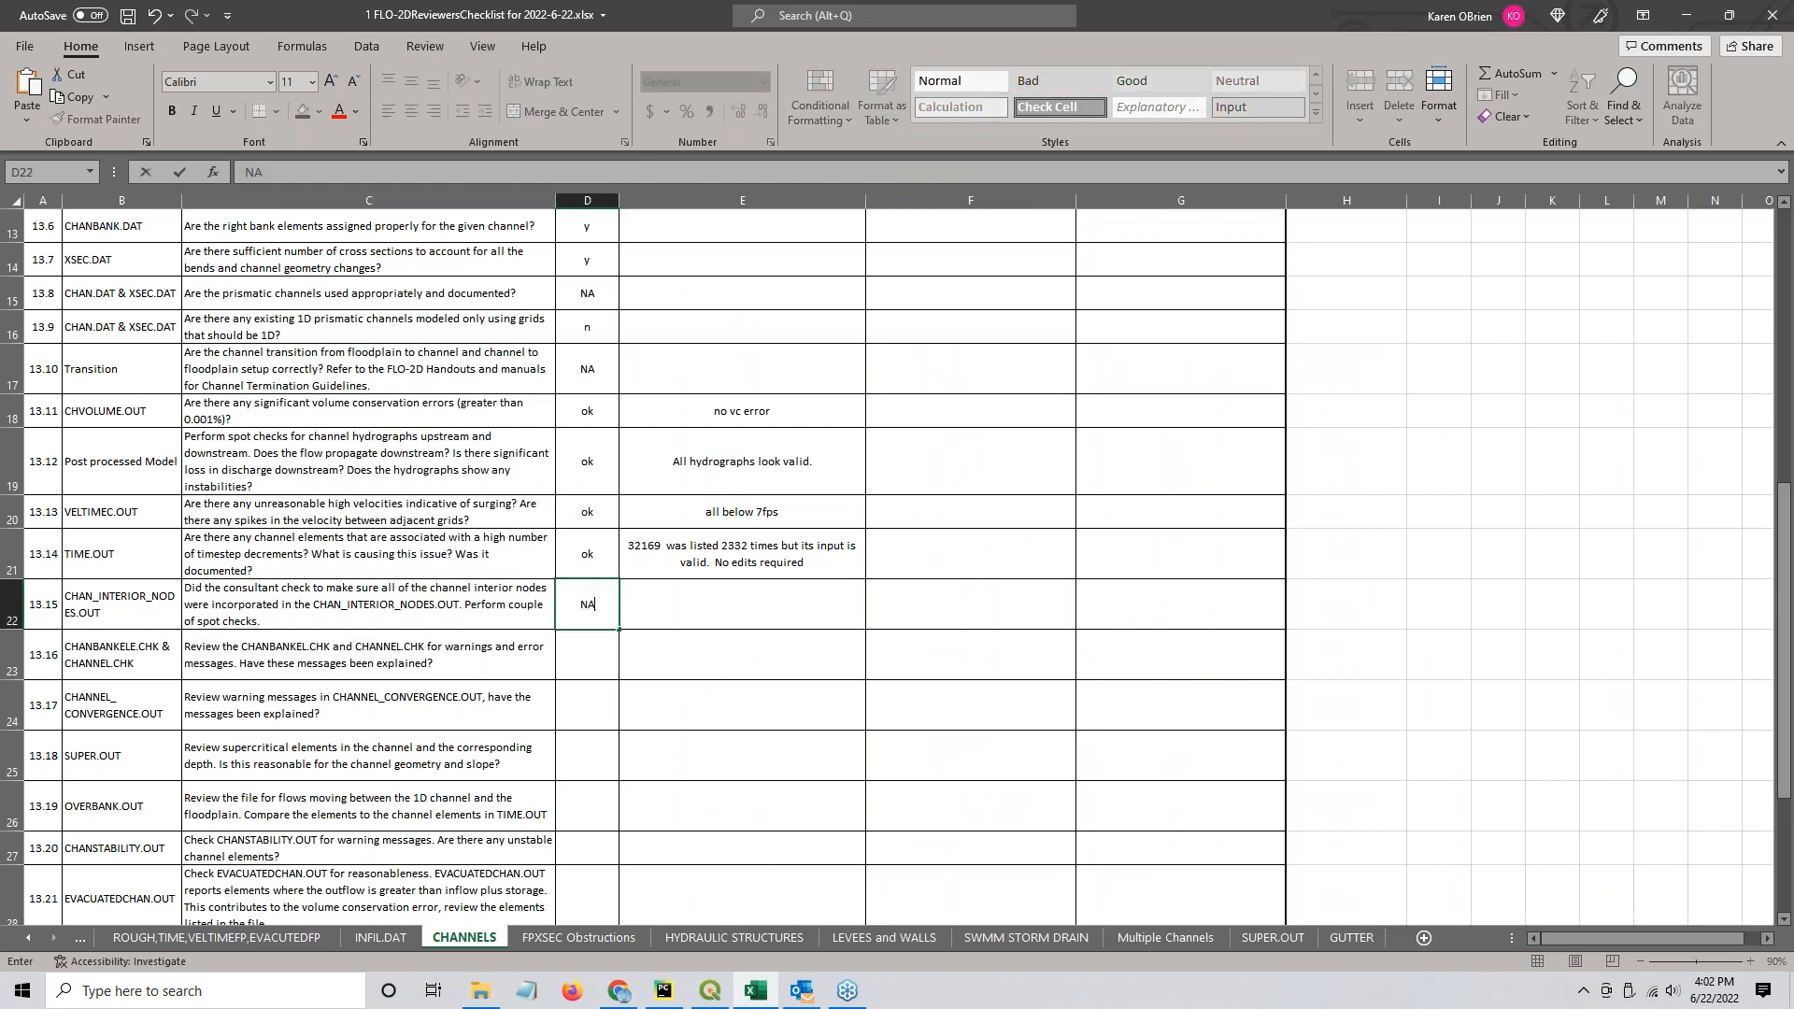
Comment on checklist item 13.15 with "this channel wont have any interior node issue.".
left_click(737, 606)
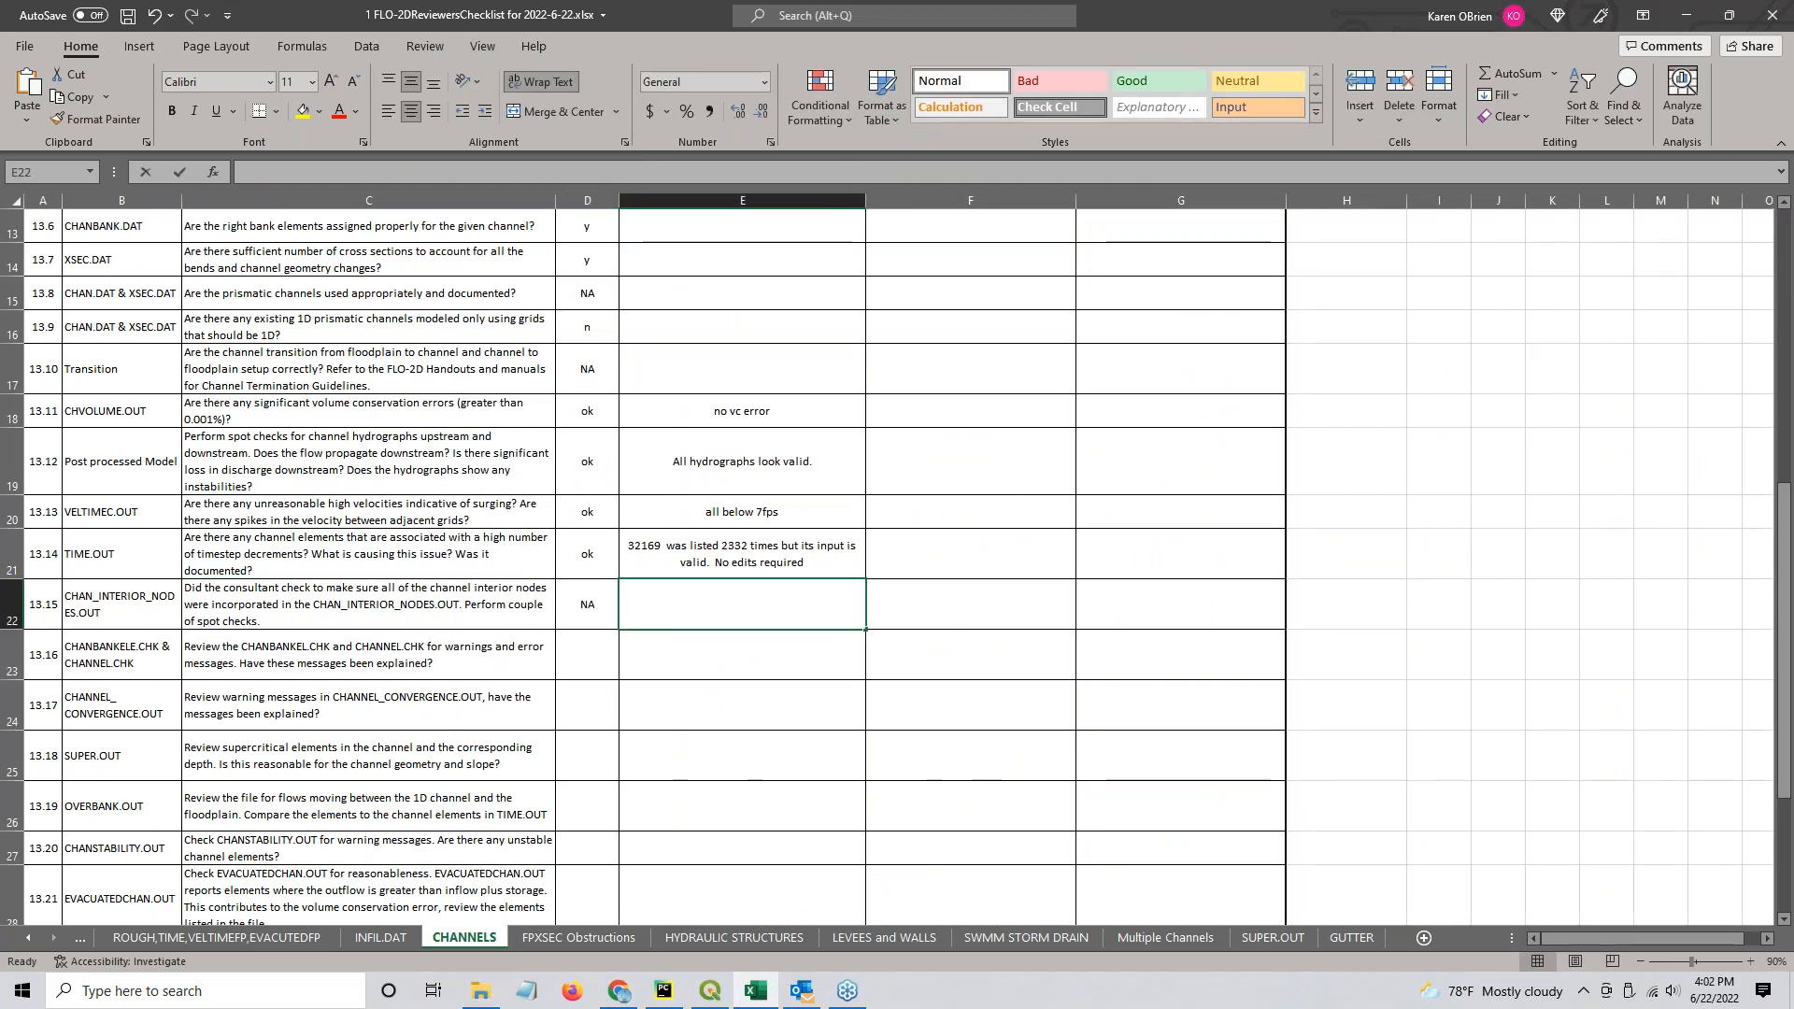
type("this cha")
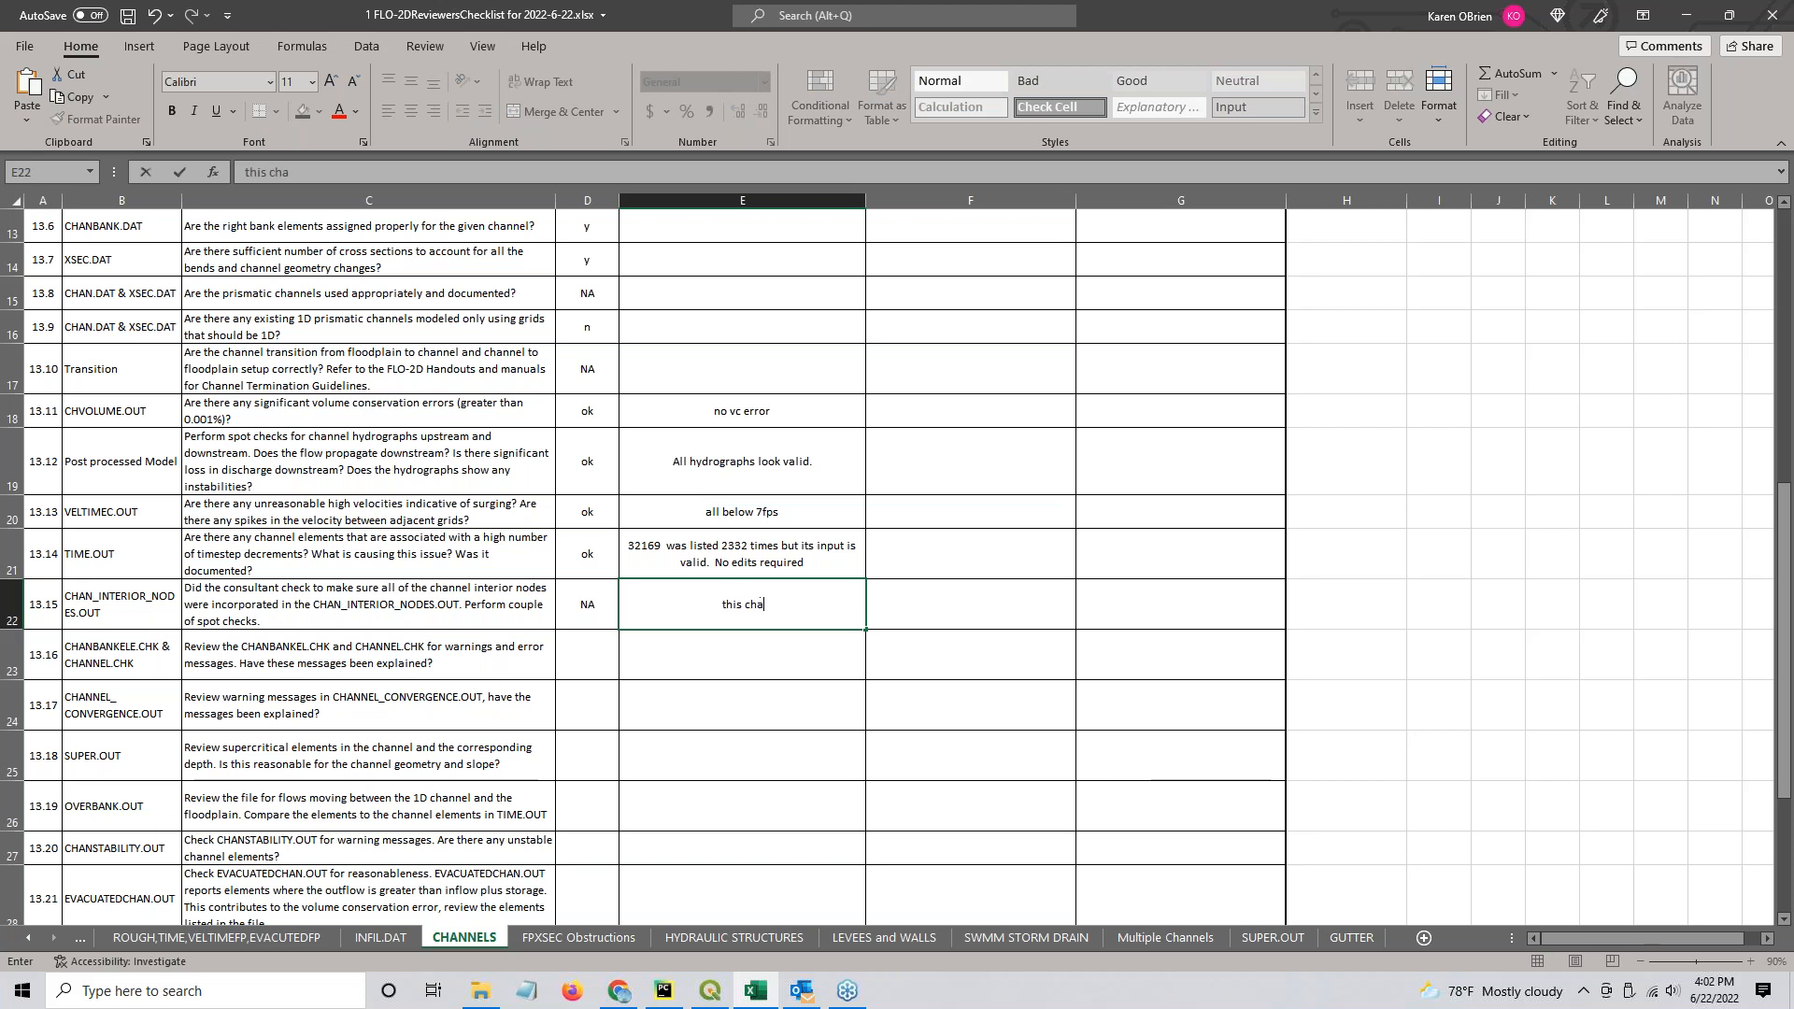
type("nnel wont have any")
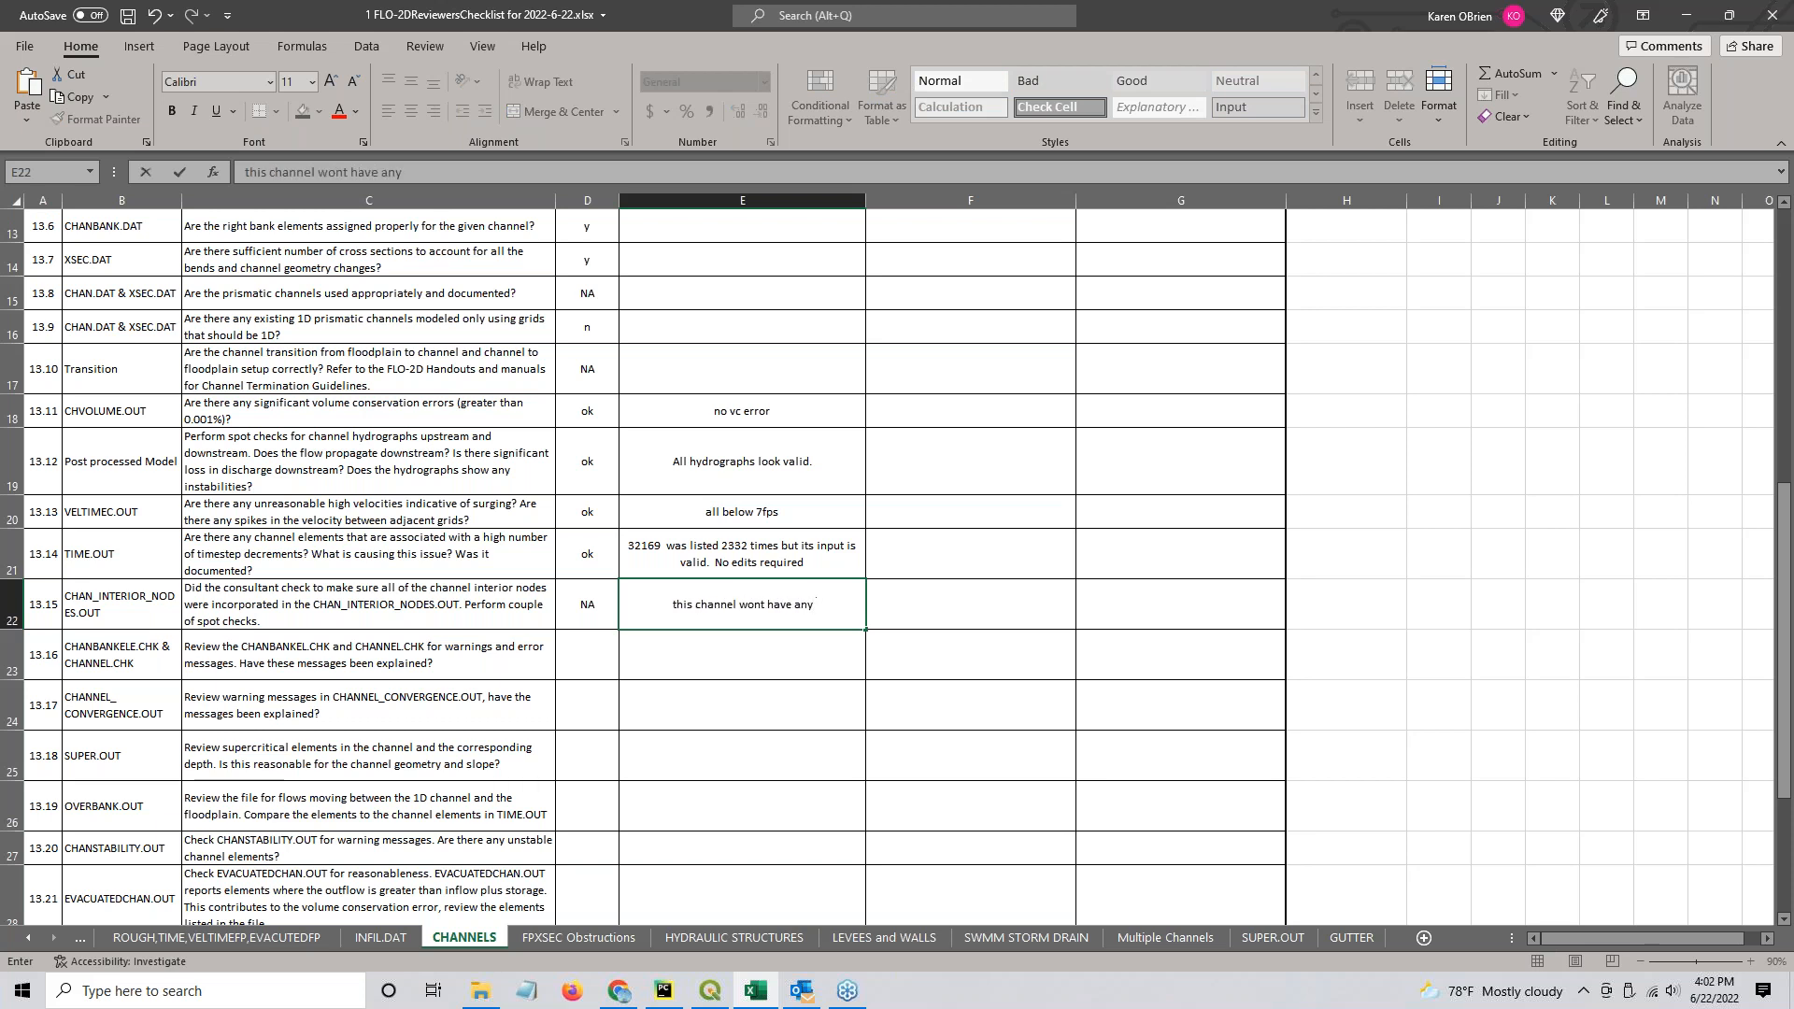
type(" intereor node issue.")
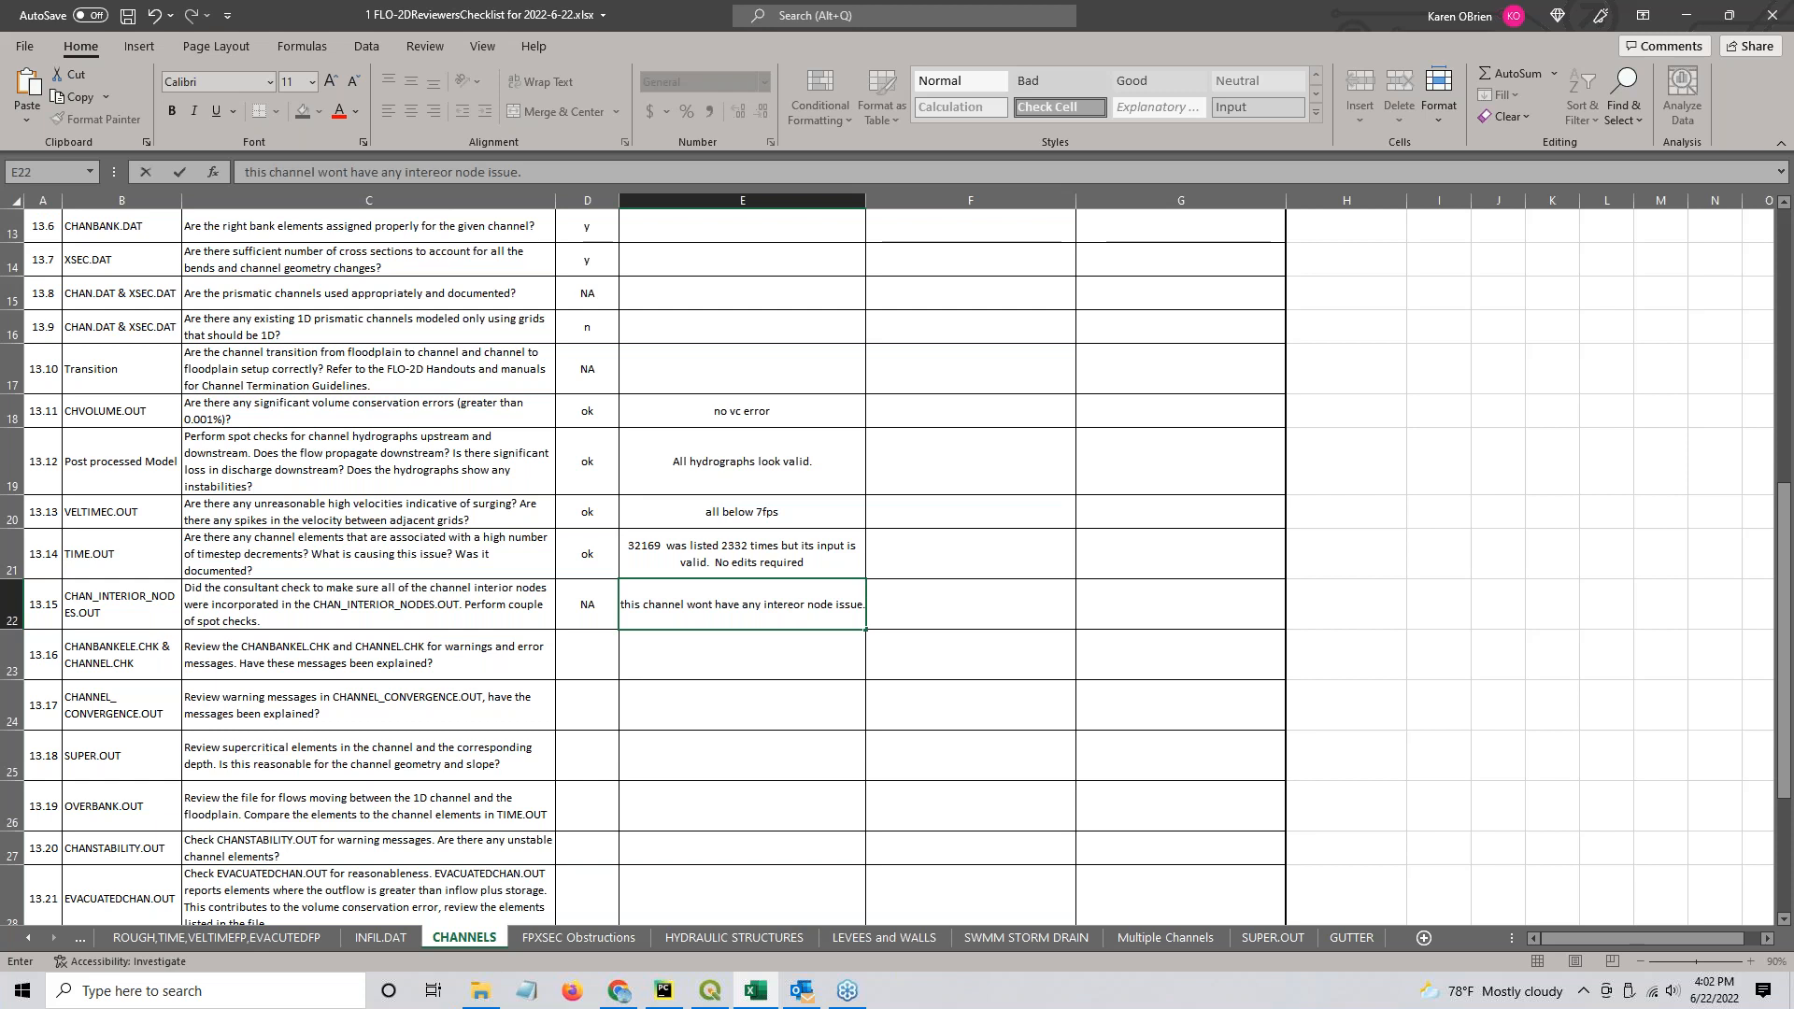
left_click(783, 605)
key("Delete")
type("i")
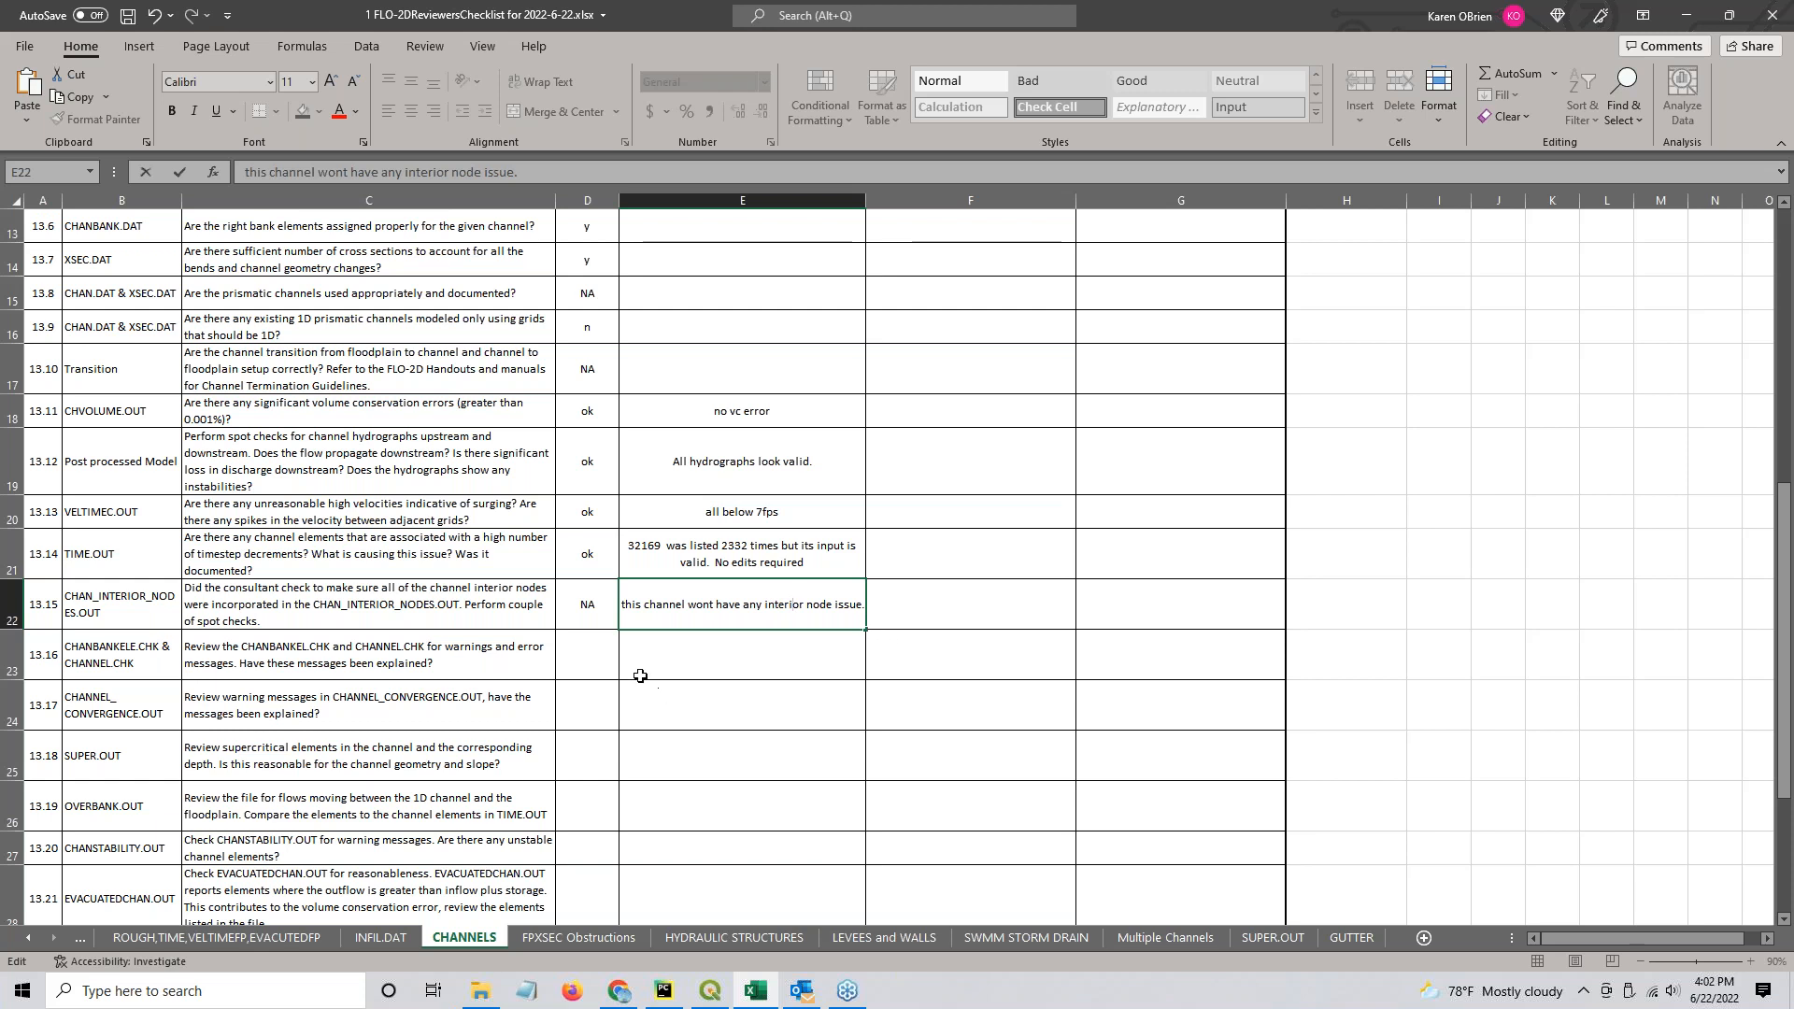
left_click(581, 661)
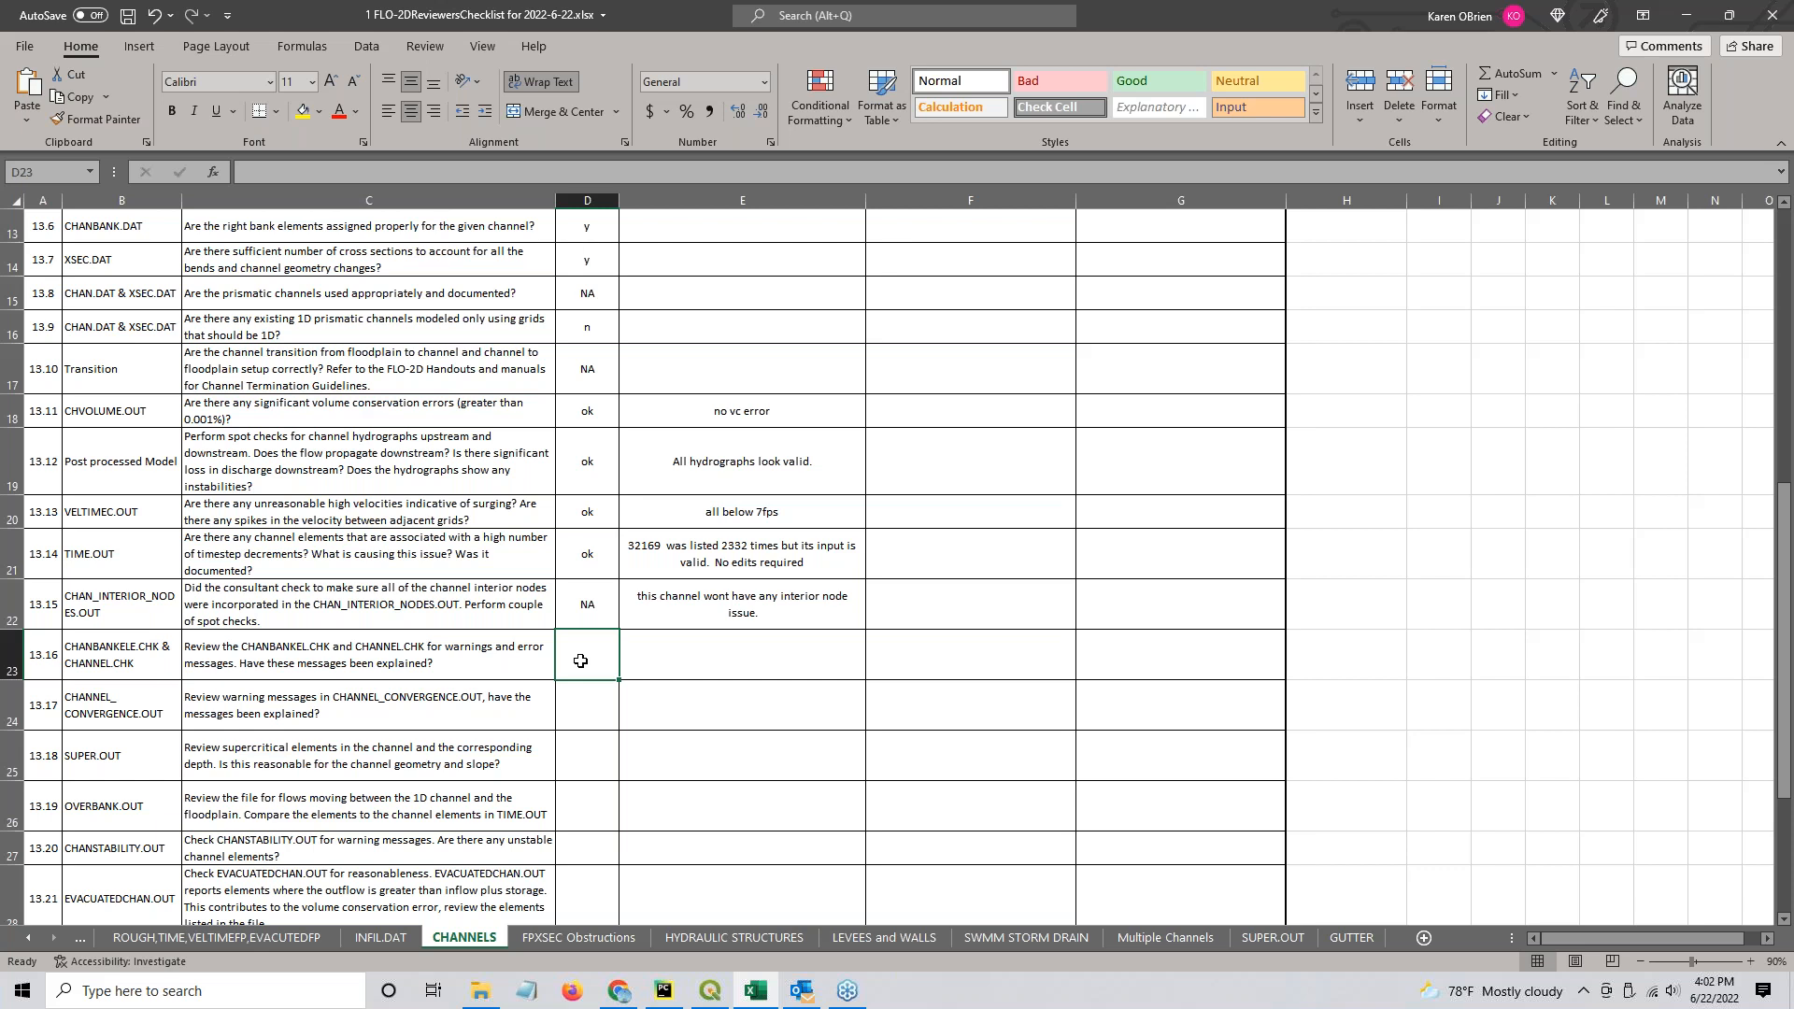
Select the question of checklist item 13.16 and open CHANBANKEL.CHK from the Lesson 2 Advanced Export folder.
left_click(335, 599)
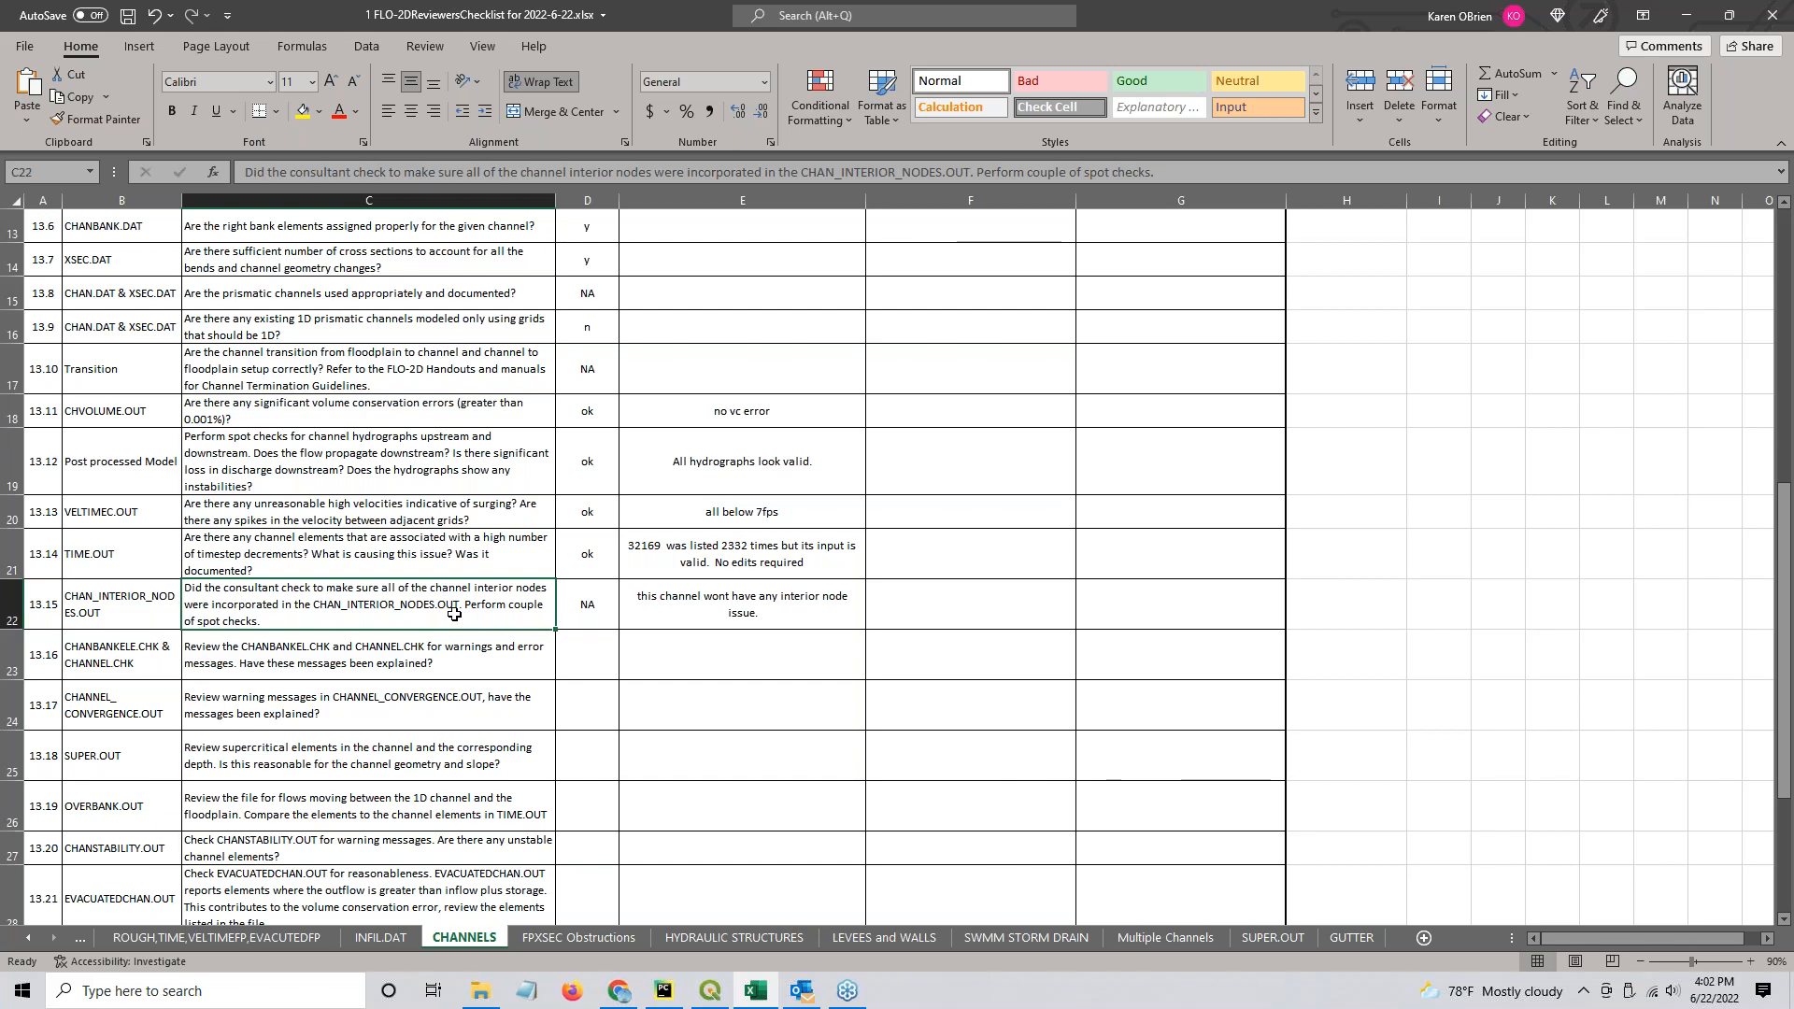
left_click(240, 673)
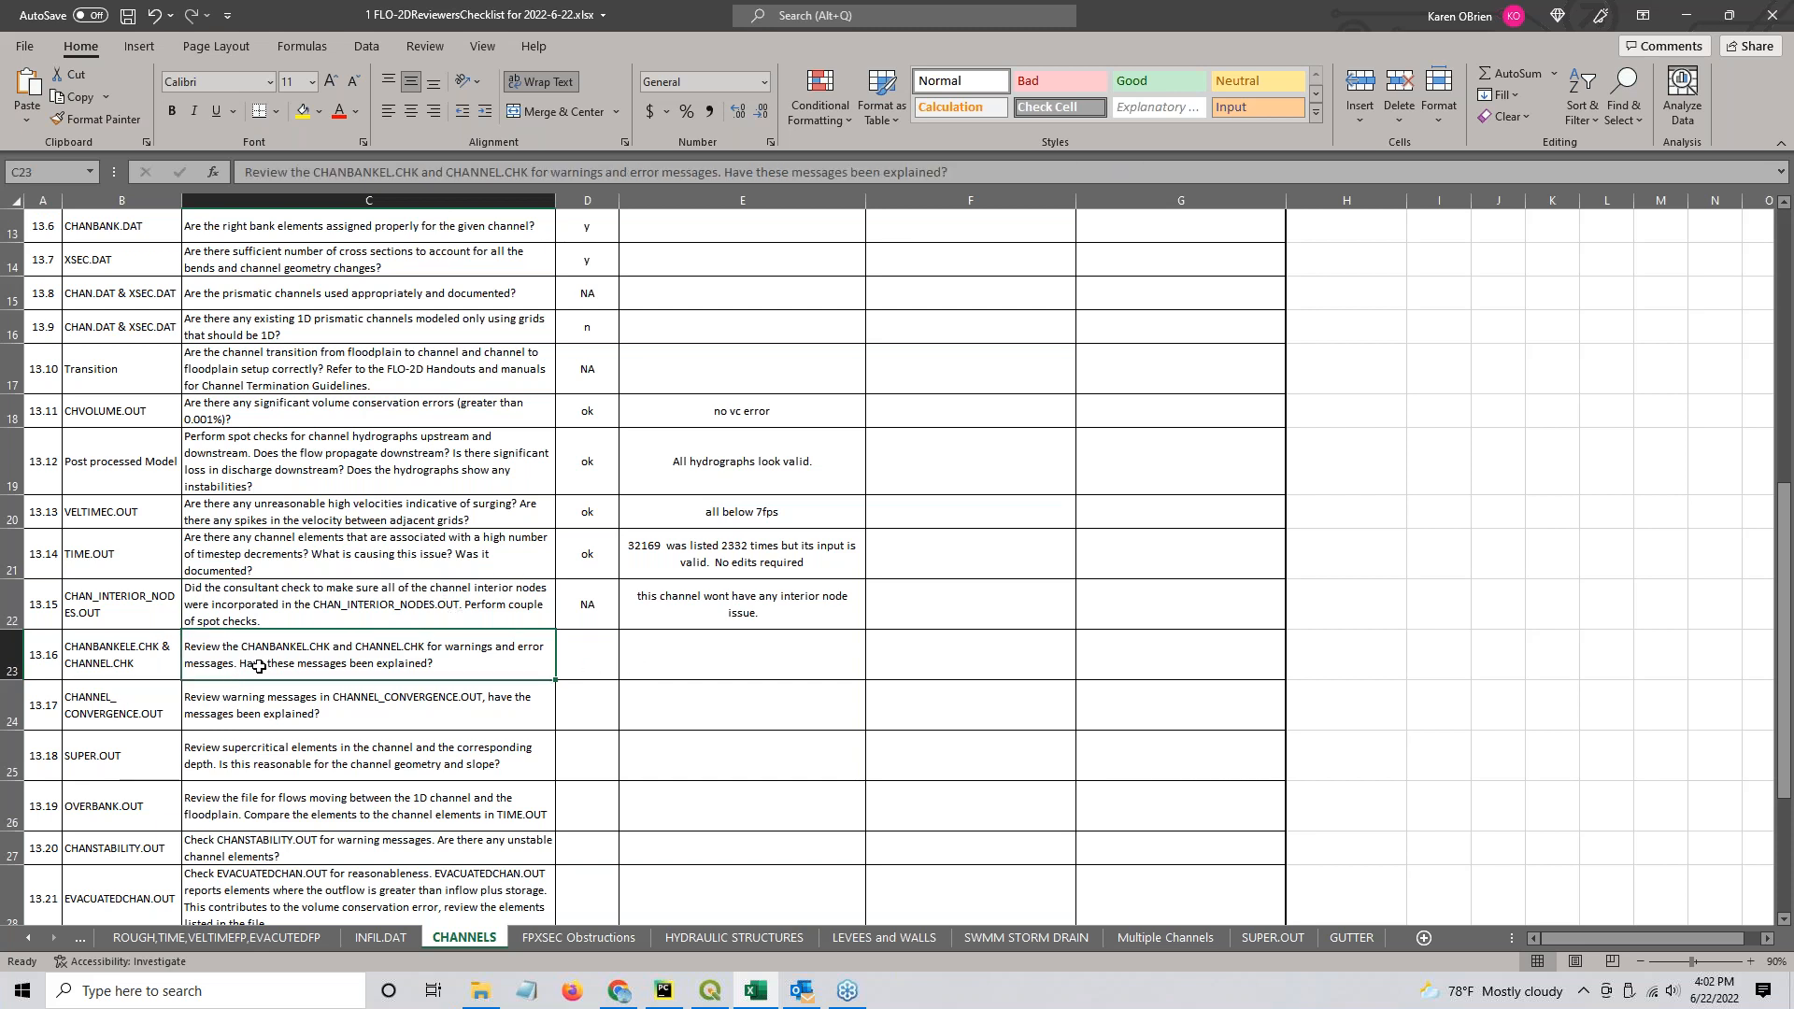
left_click(480, 991)
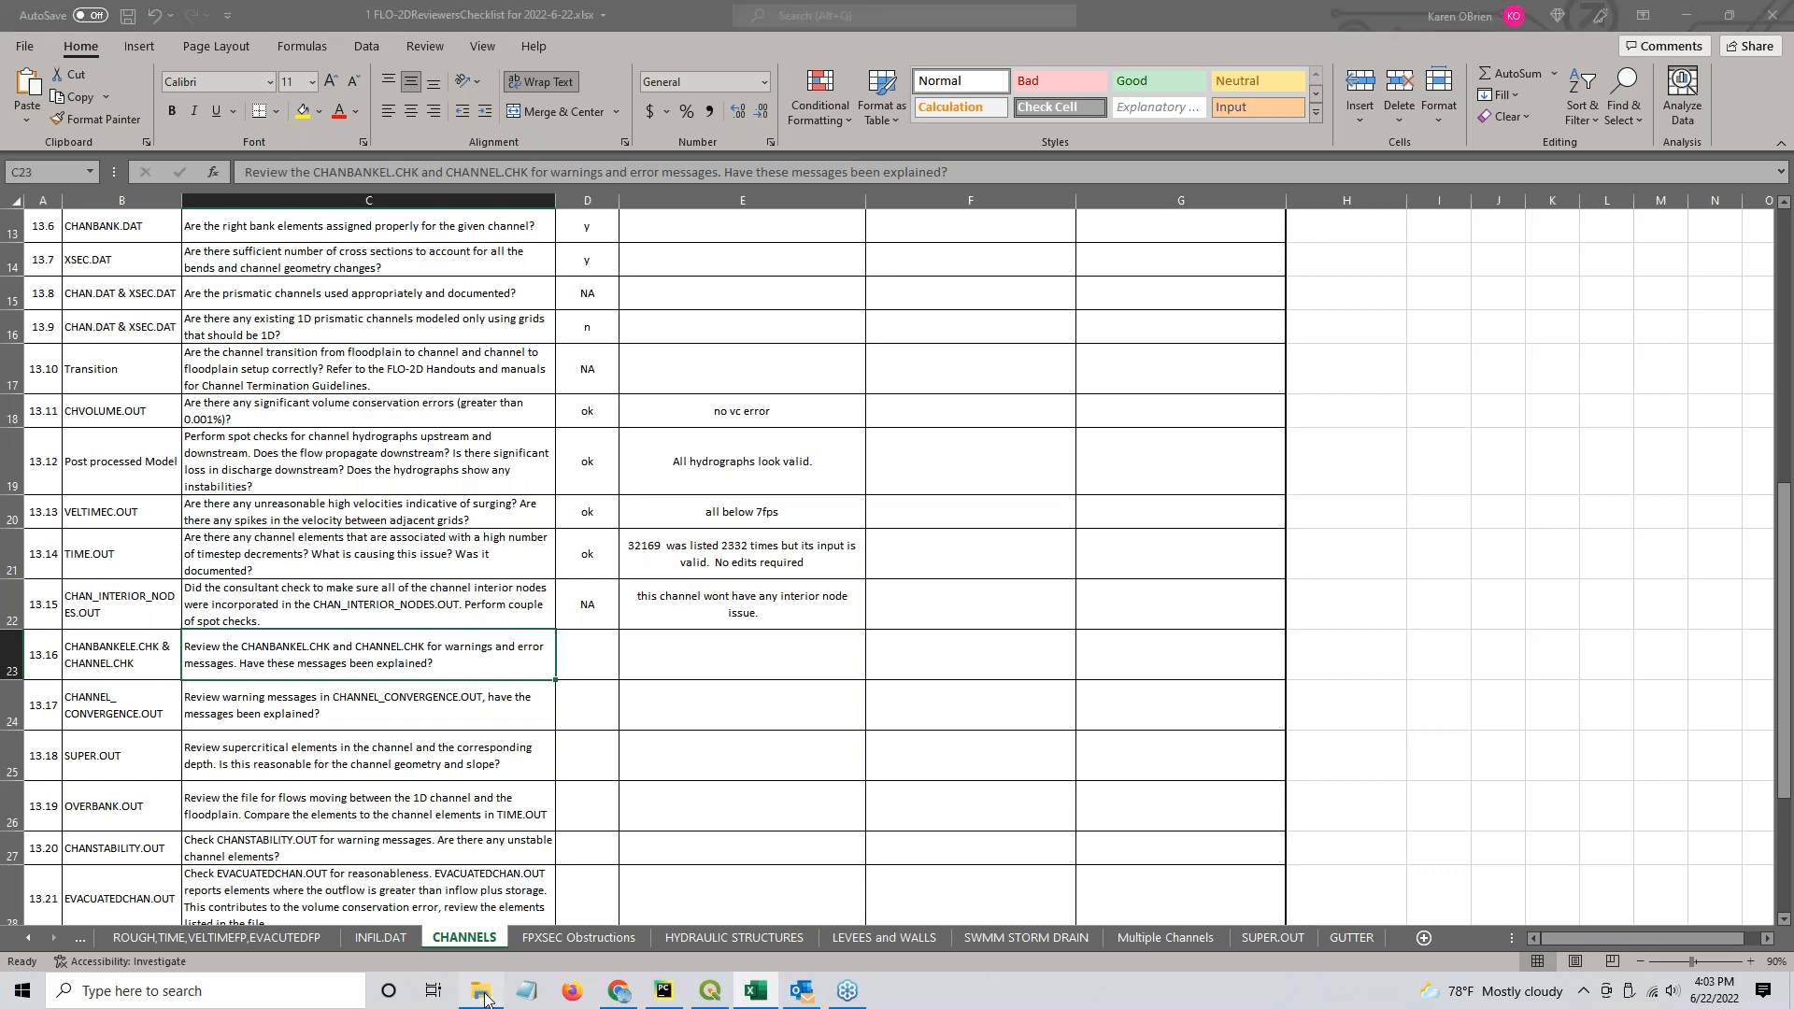
scroll(1392, 472, "up", 2)
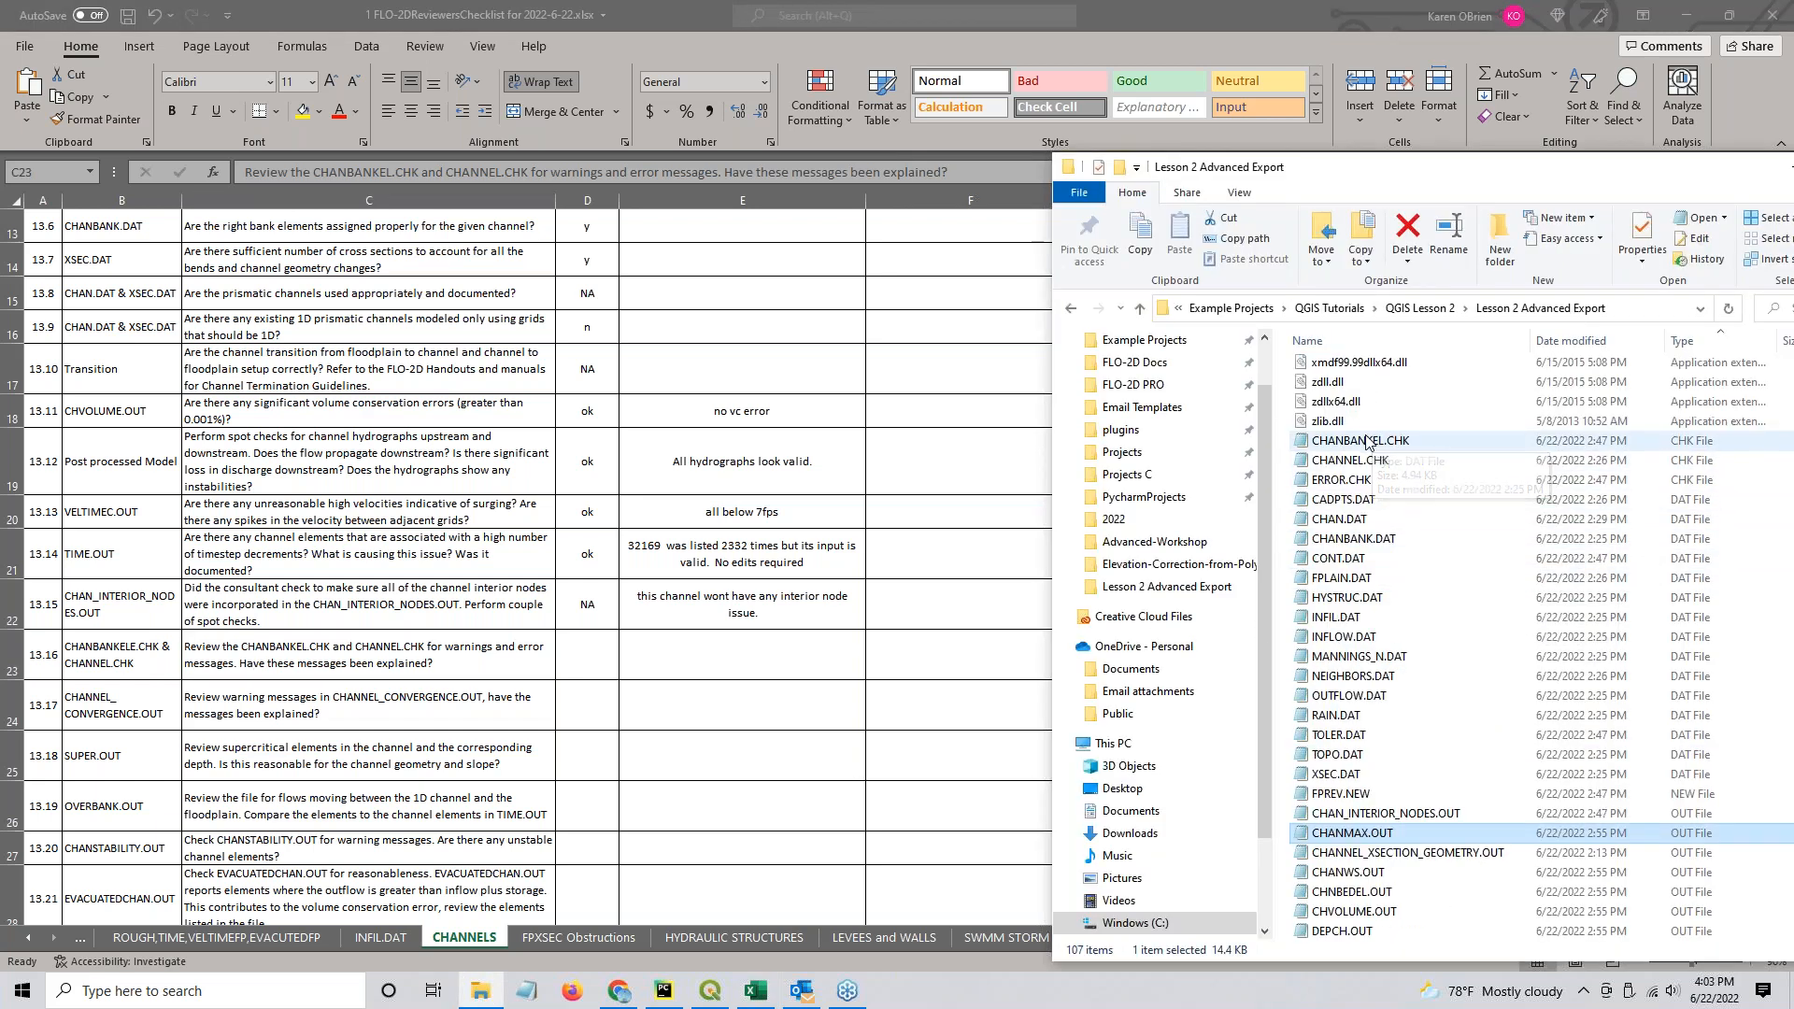
left_click(1370, 449)
double_click(1370, 449)
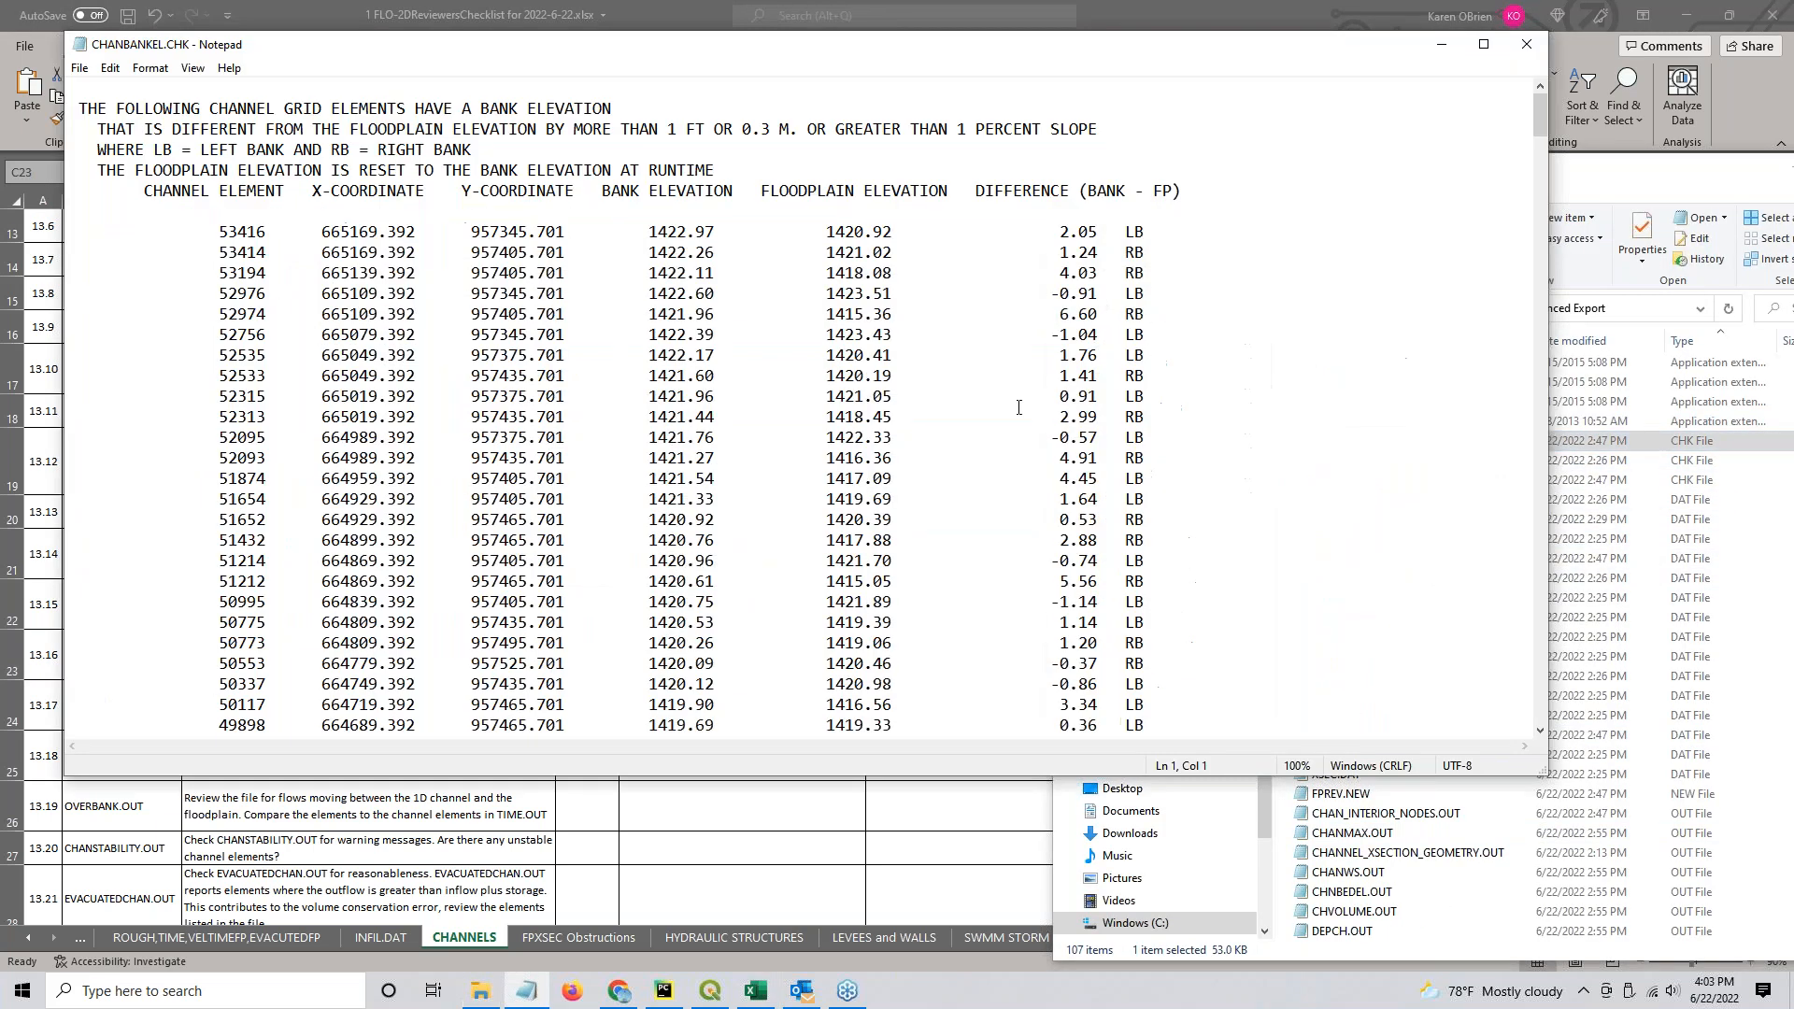
Examine the bank-to-floodplain elevation differences in CHANBANKEL.CHK for large values, down to channel element 41402.
left_click_drag(1059, 314, 1157, 318)
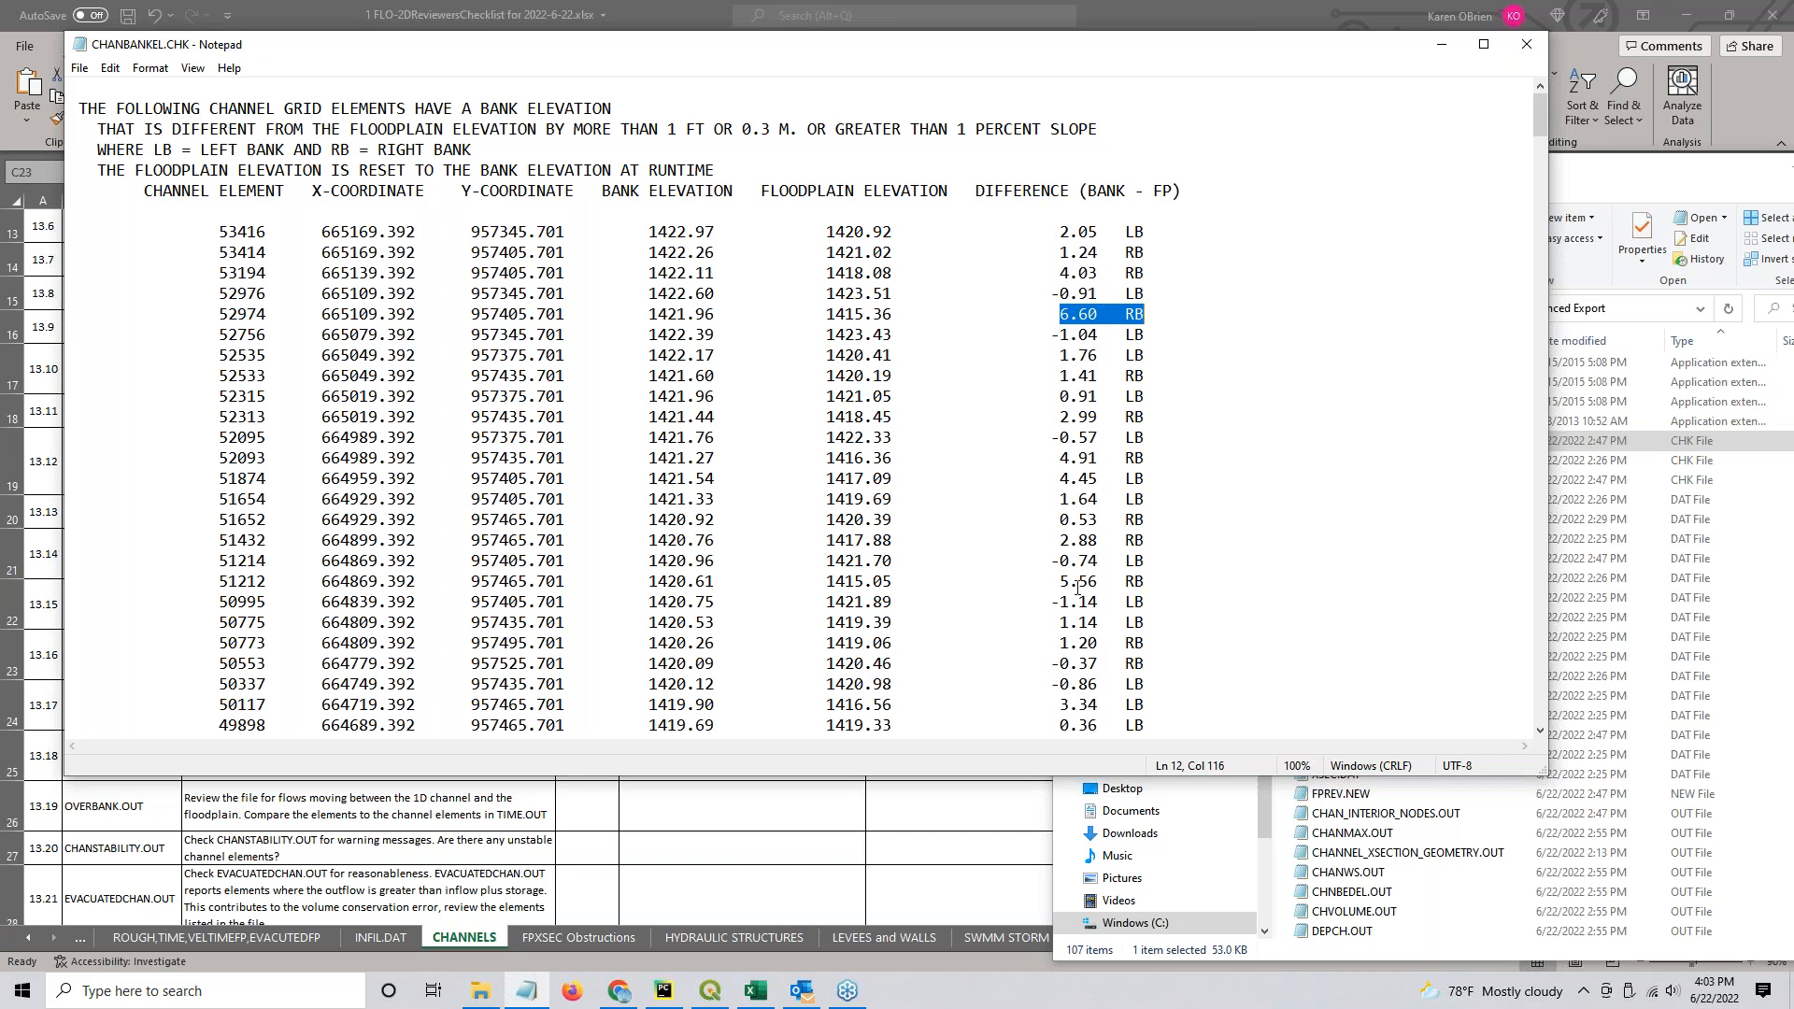
scroll(646, 340, "down", 12)
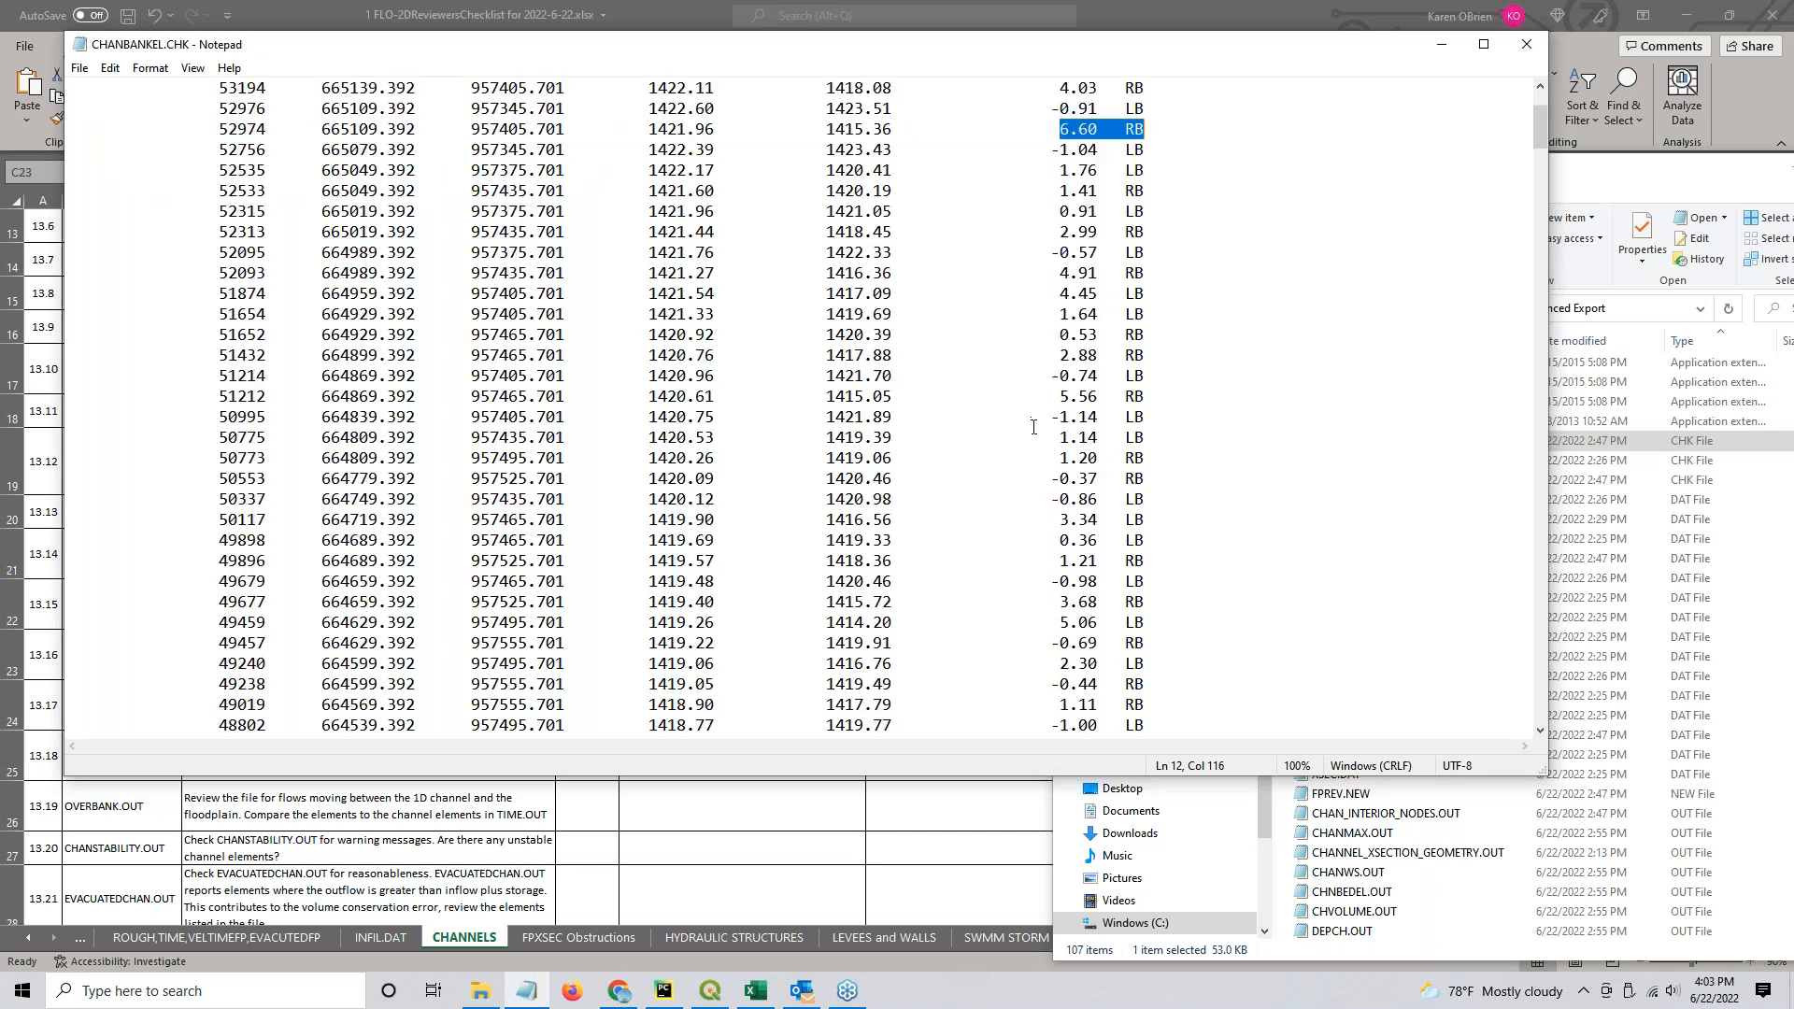
scroll(1036, 427, "down", 13)
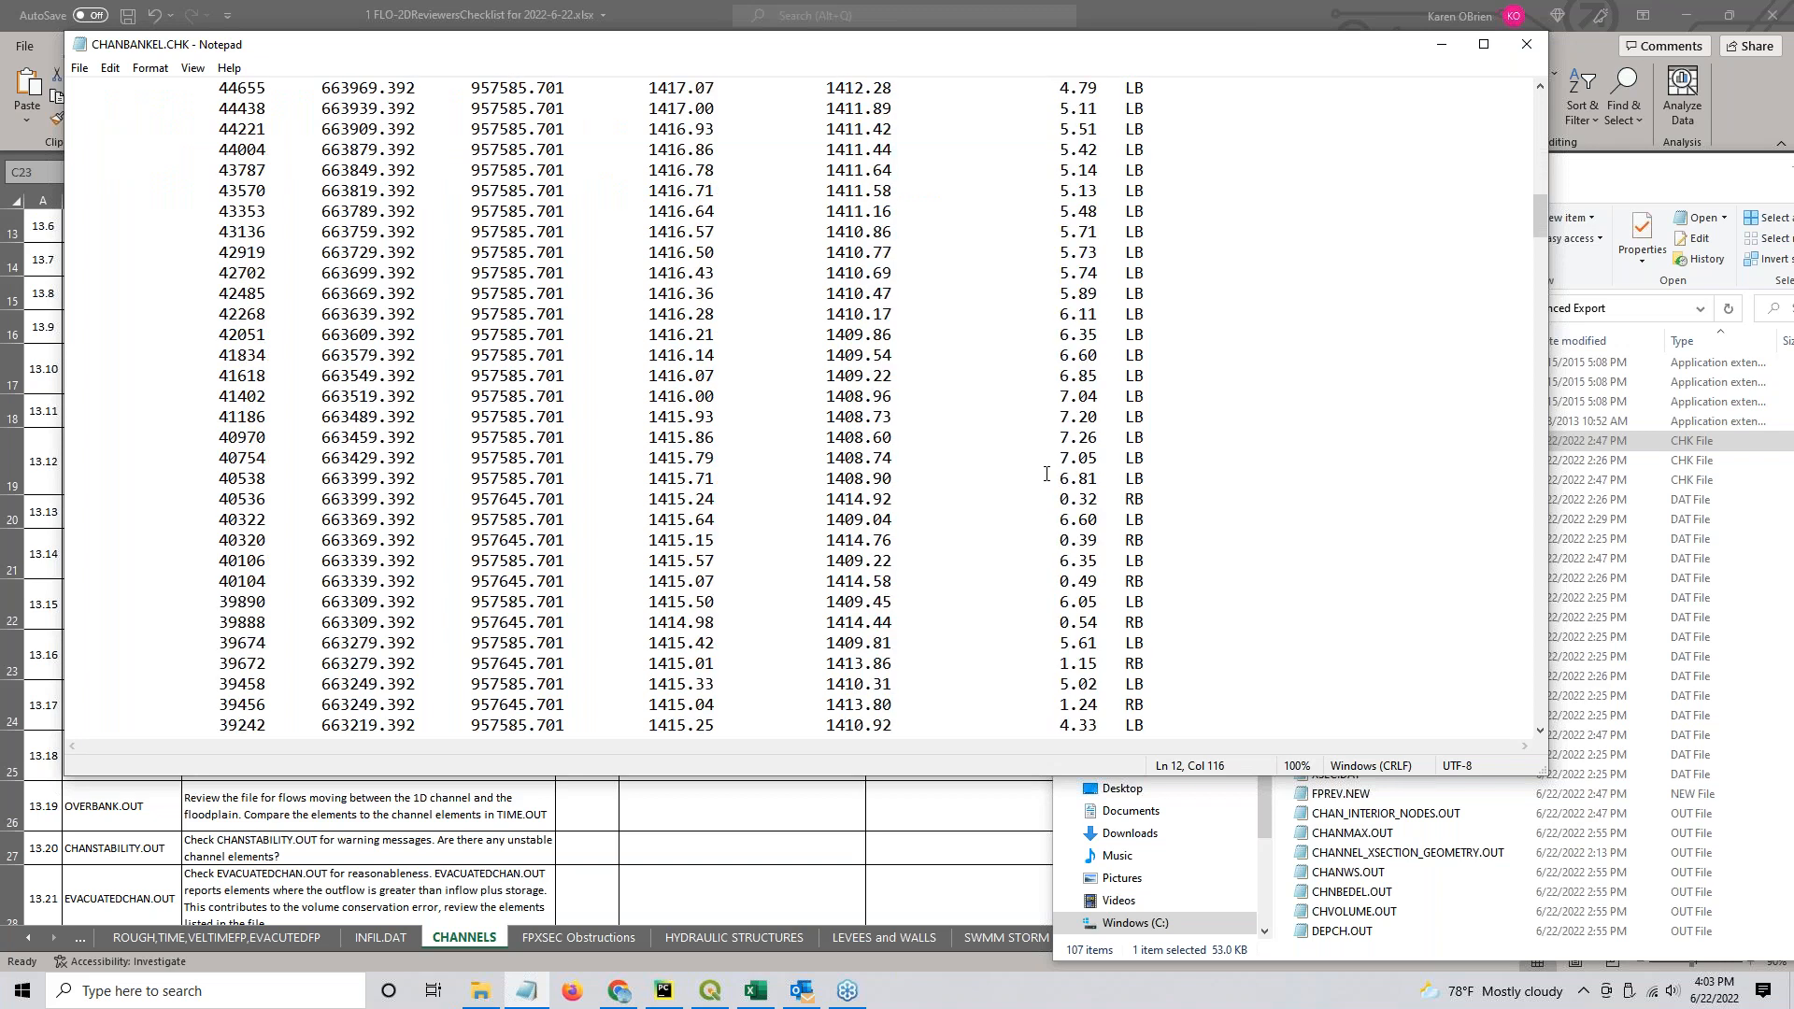
left_click(1061, 335)
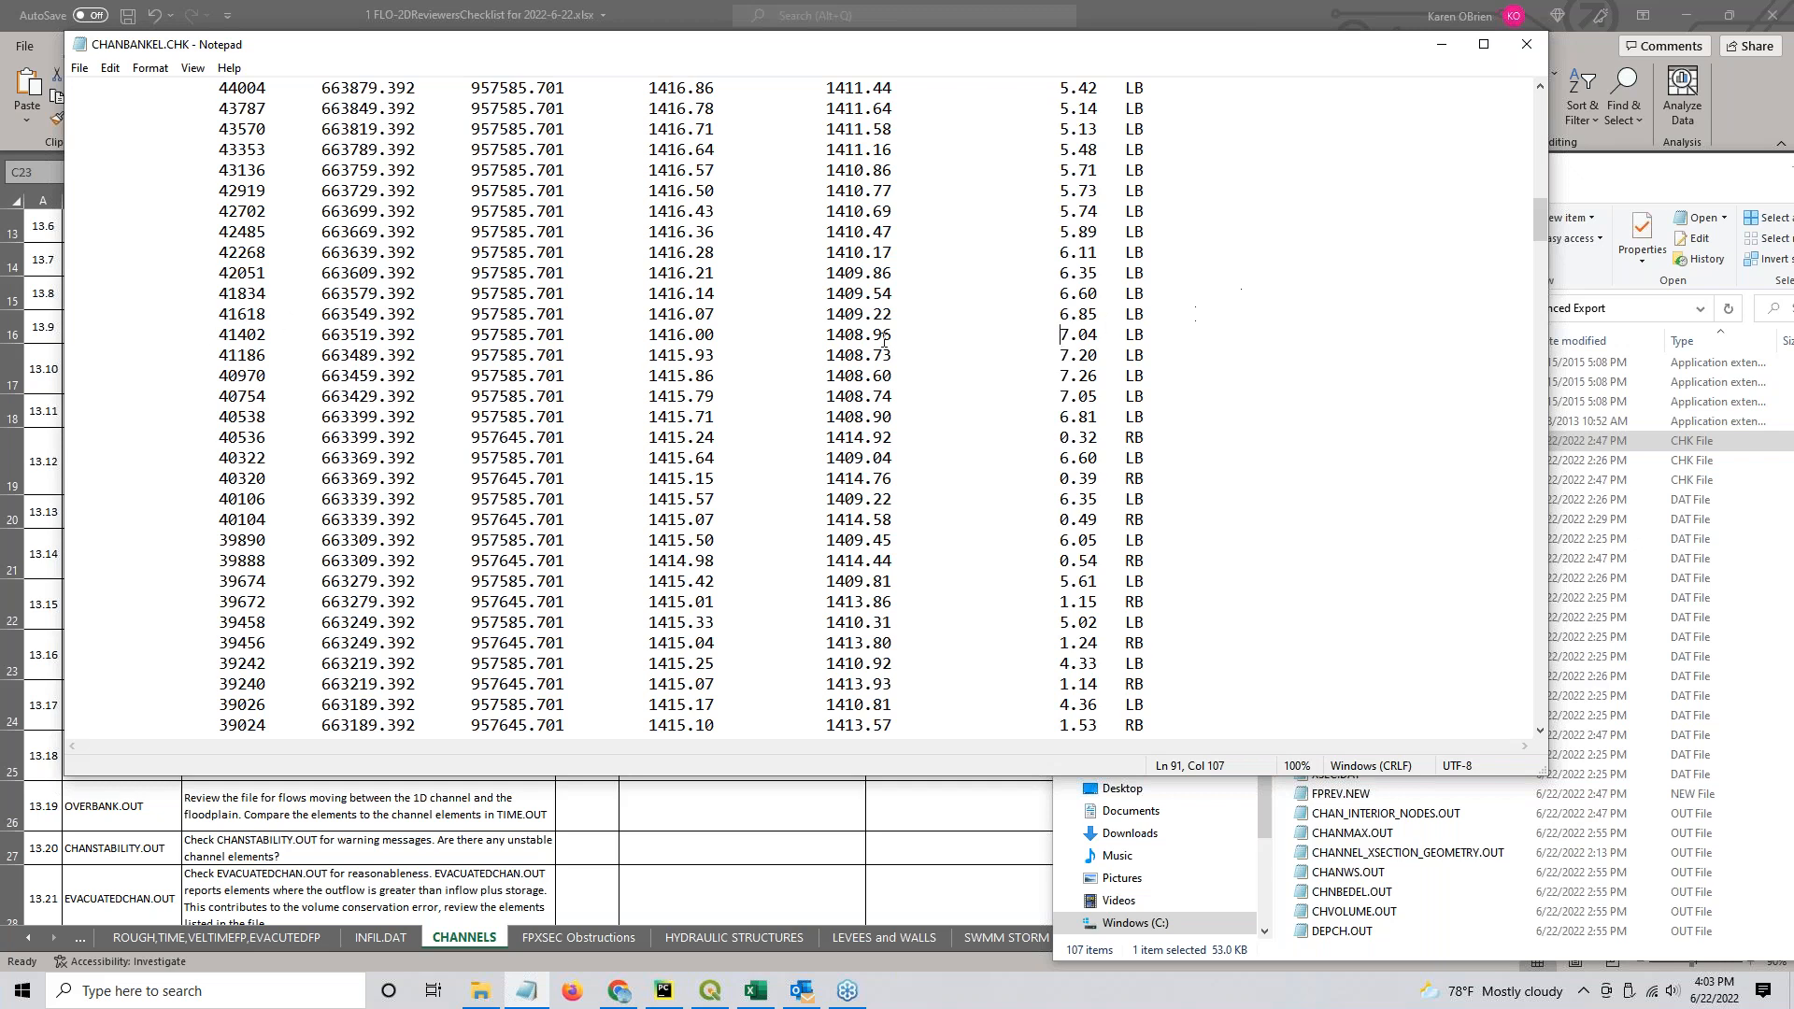
Copy the channel element number 41402 from its row in CHANBANKEL.CHK.
double_click(250, 334)
left_click(249, 333)
double_click(231, 335)
left_click(261, 334)
left_click_drag(219, 335, 265, 334)
key("ctrl+c")
Minimize CHANBANKEL.CHK, switch to QGIS and locate grid element 41402 on the map.
left_click(1438, 47)
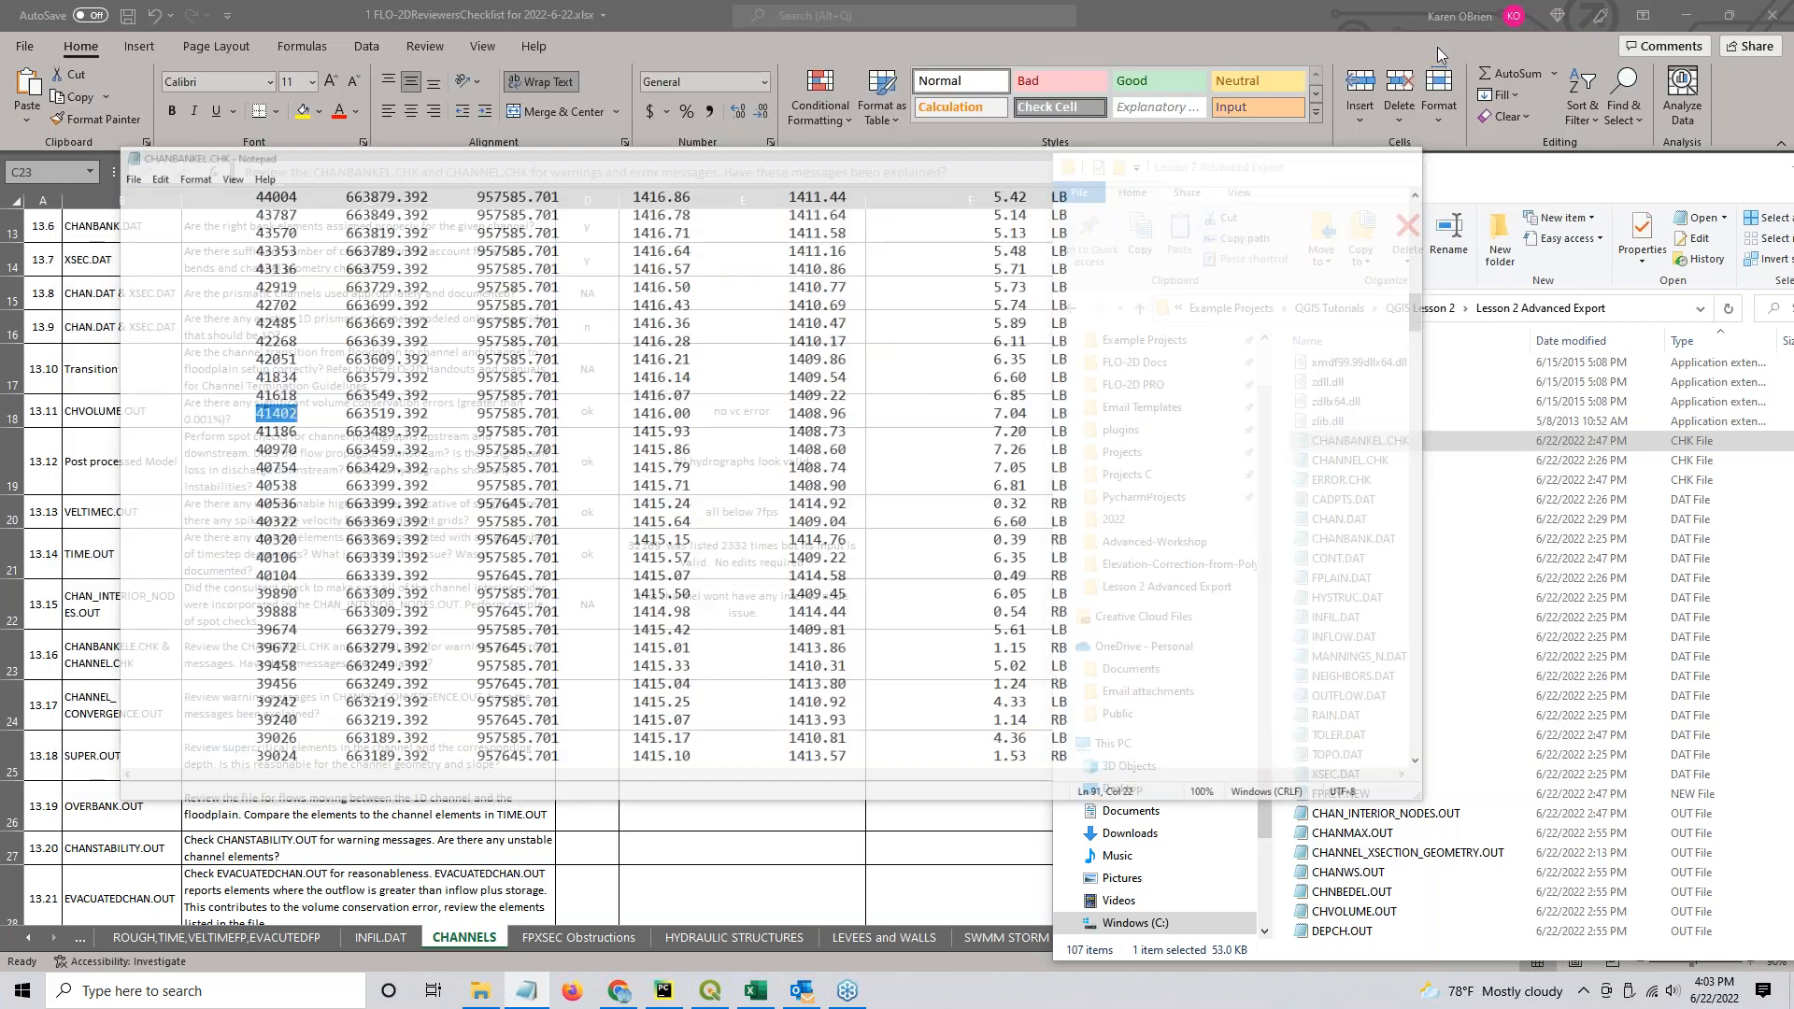
left_click(713, 992)
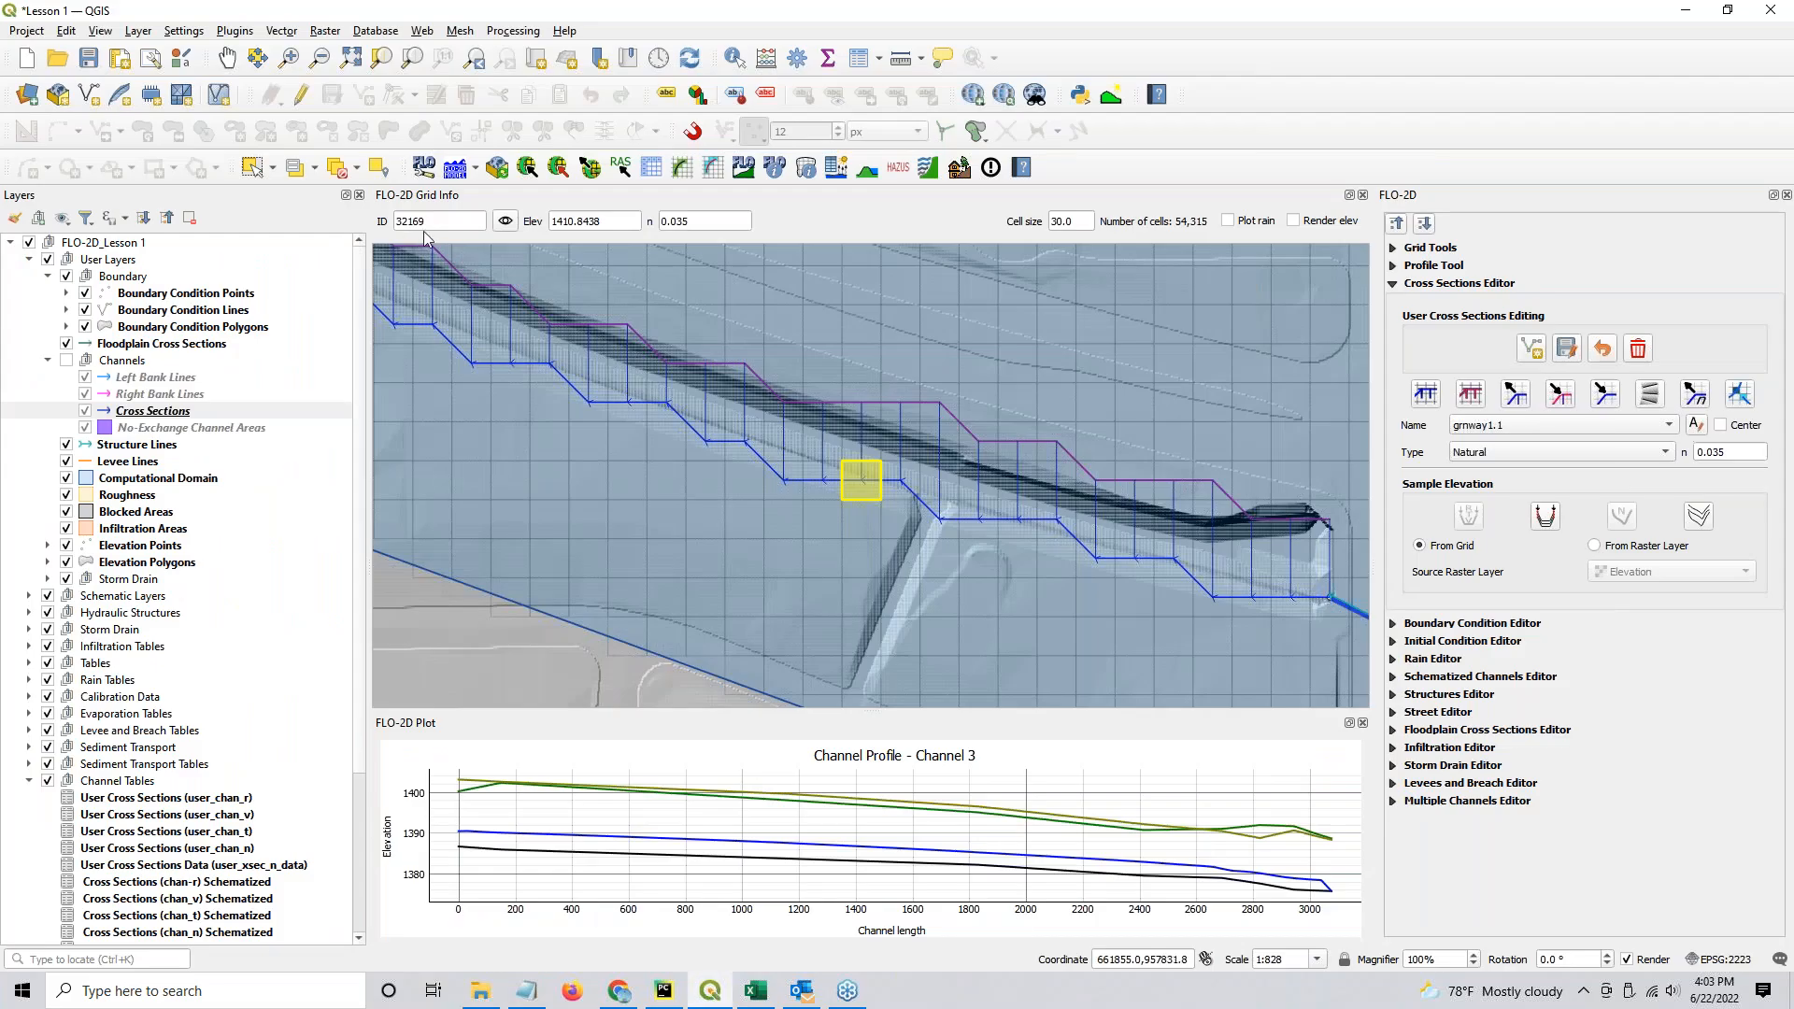
key("ctrl+v")
left_click(505, 220)
scroll(934, 484, "down", 2)
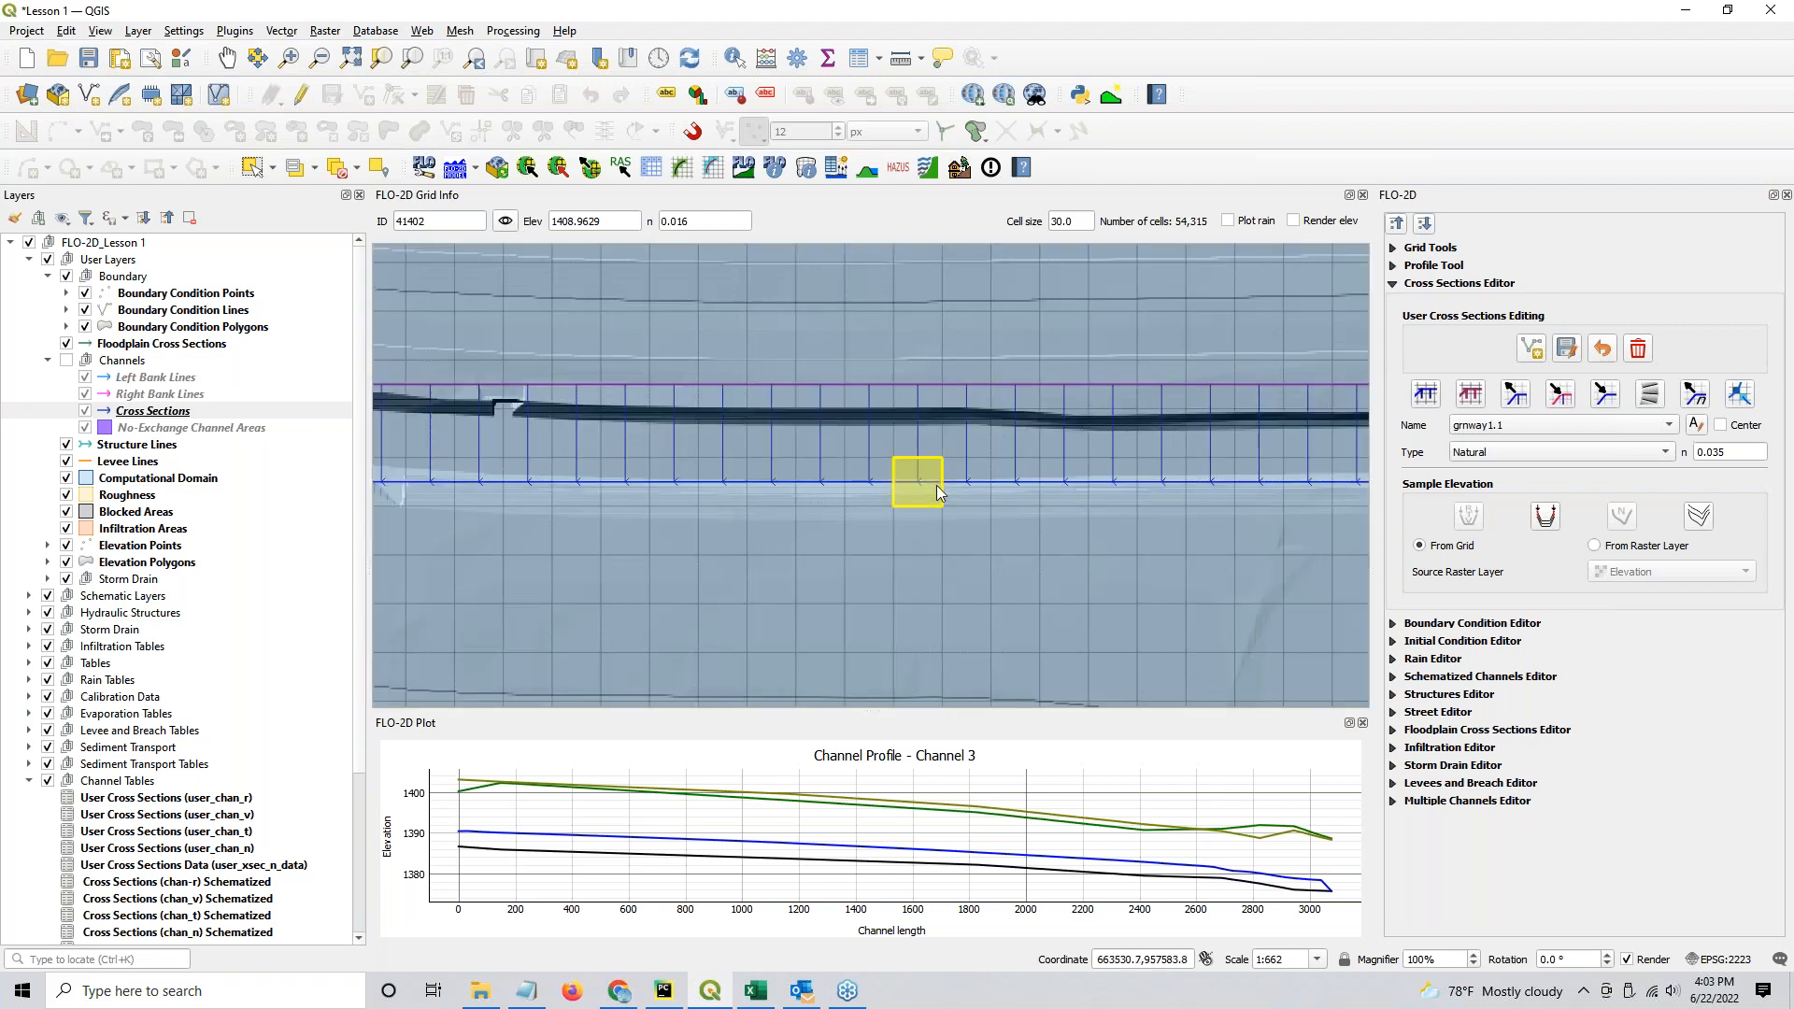
Show the Channels user layers on the map around grid element 41402.
left_click_drag(933, 510, 783, 507)
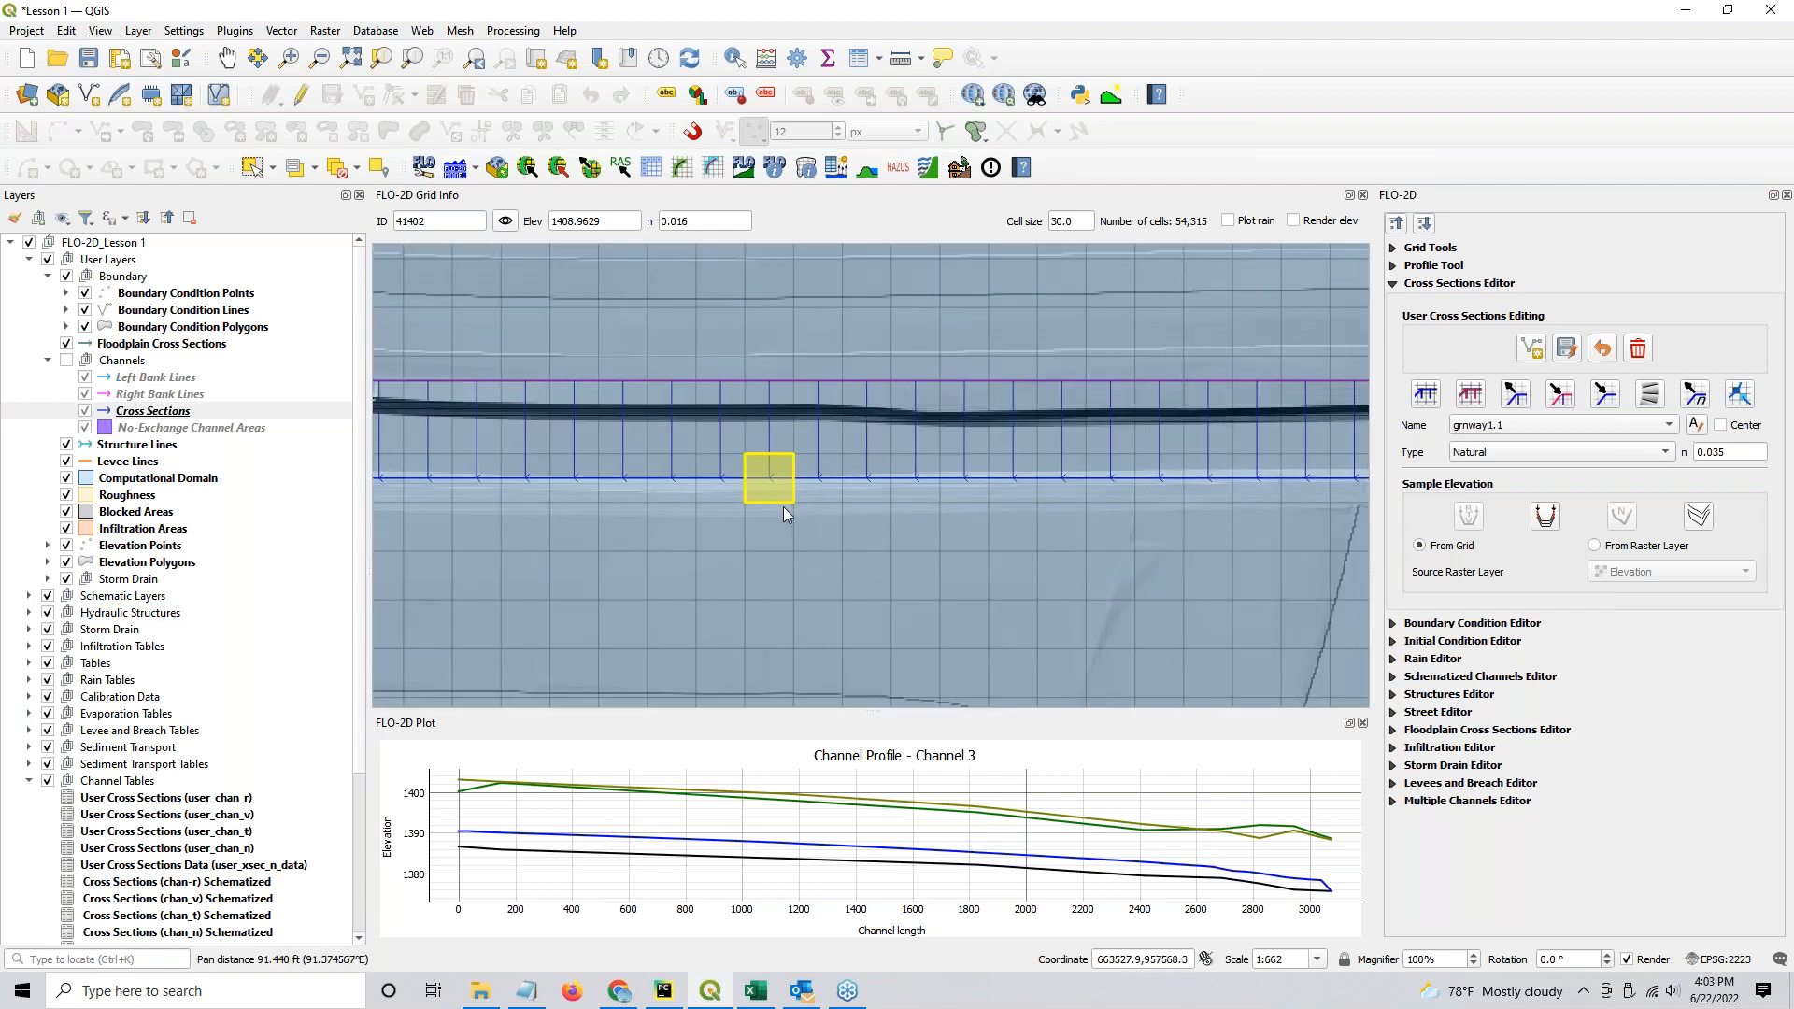
scroll(783, 507, "down", 1)
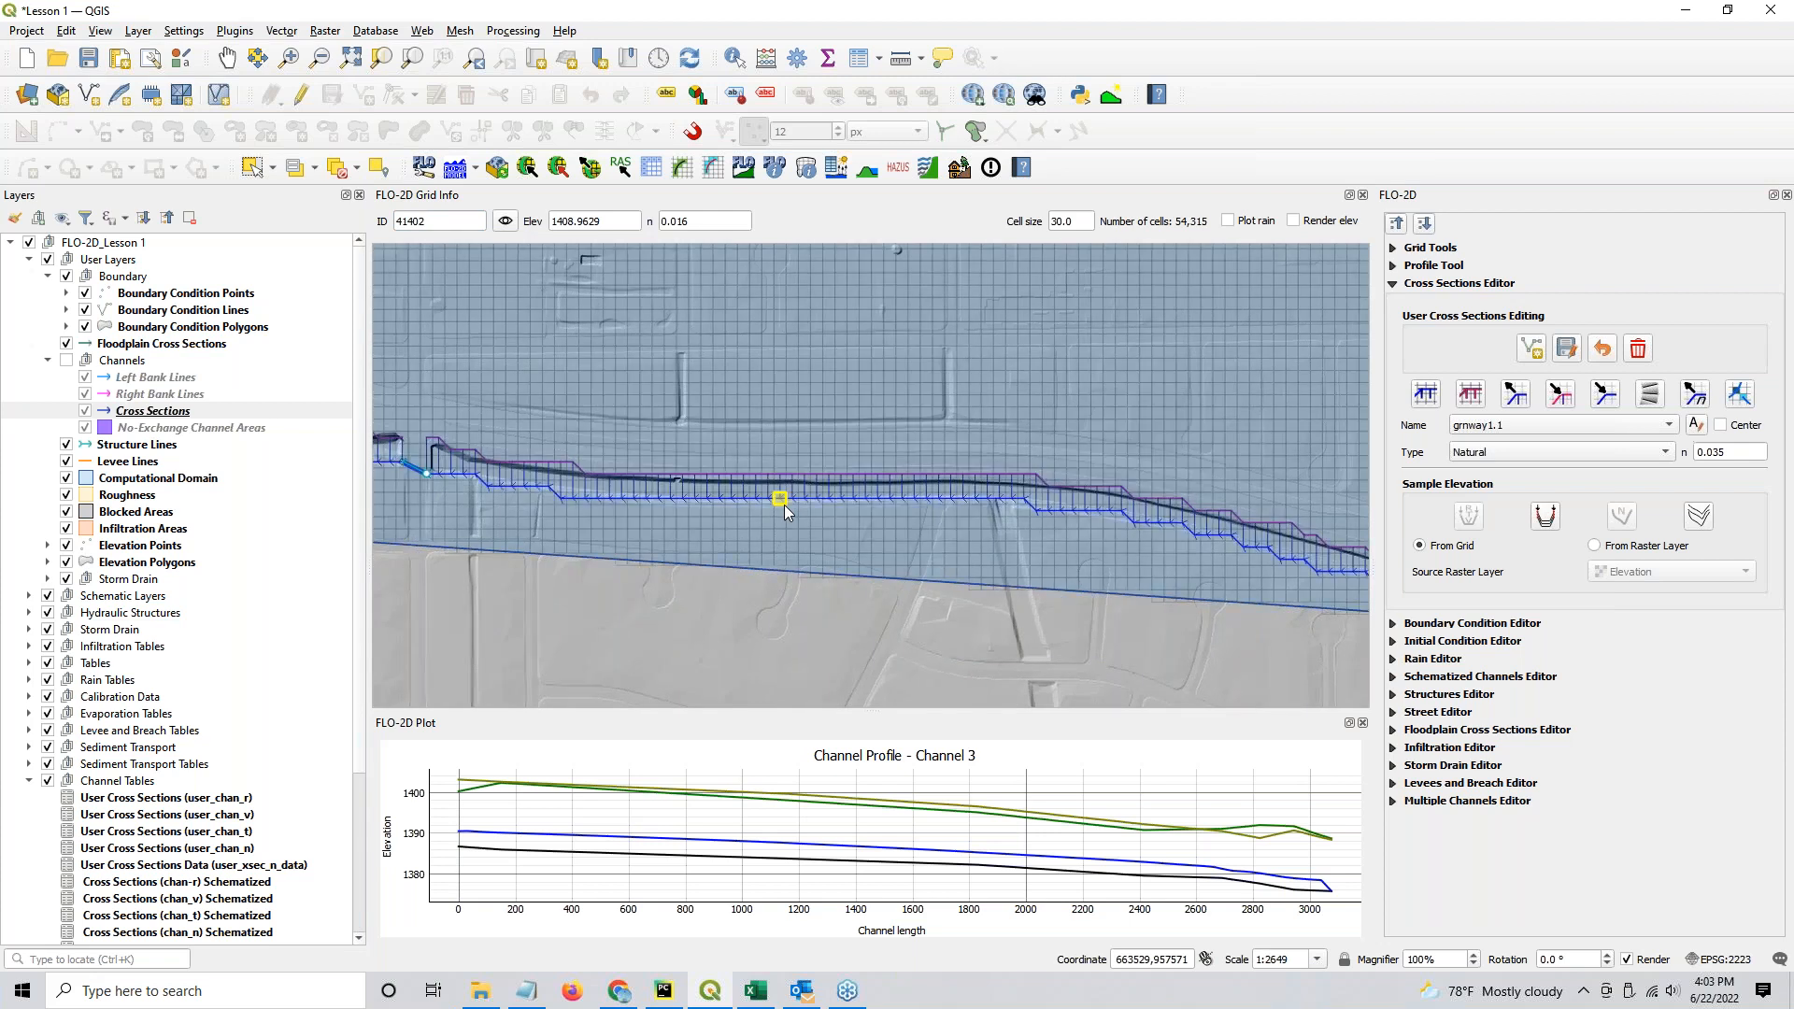
scroll(783, 512, "down", 1)
left_click(66, 361)
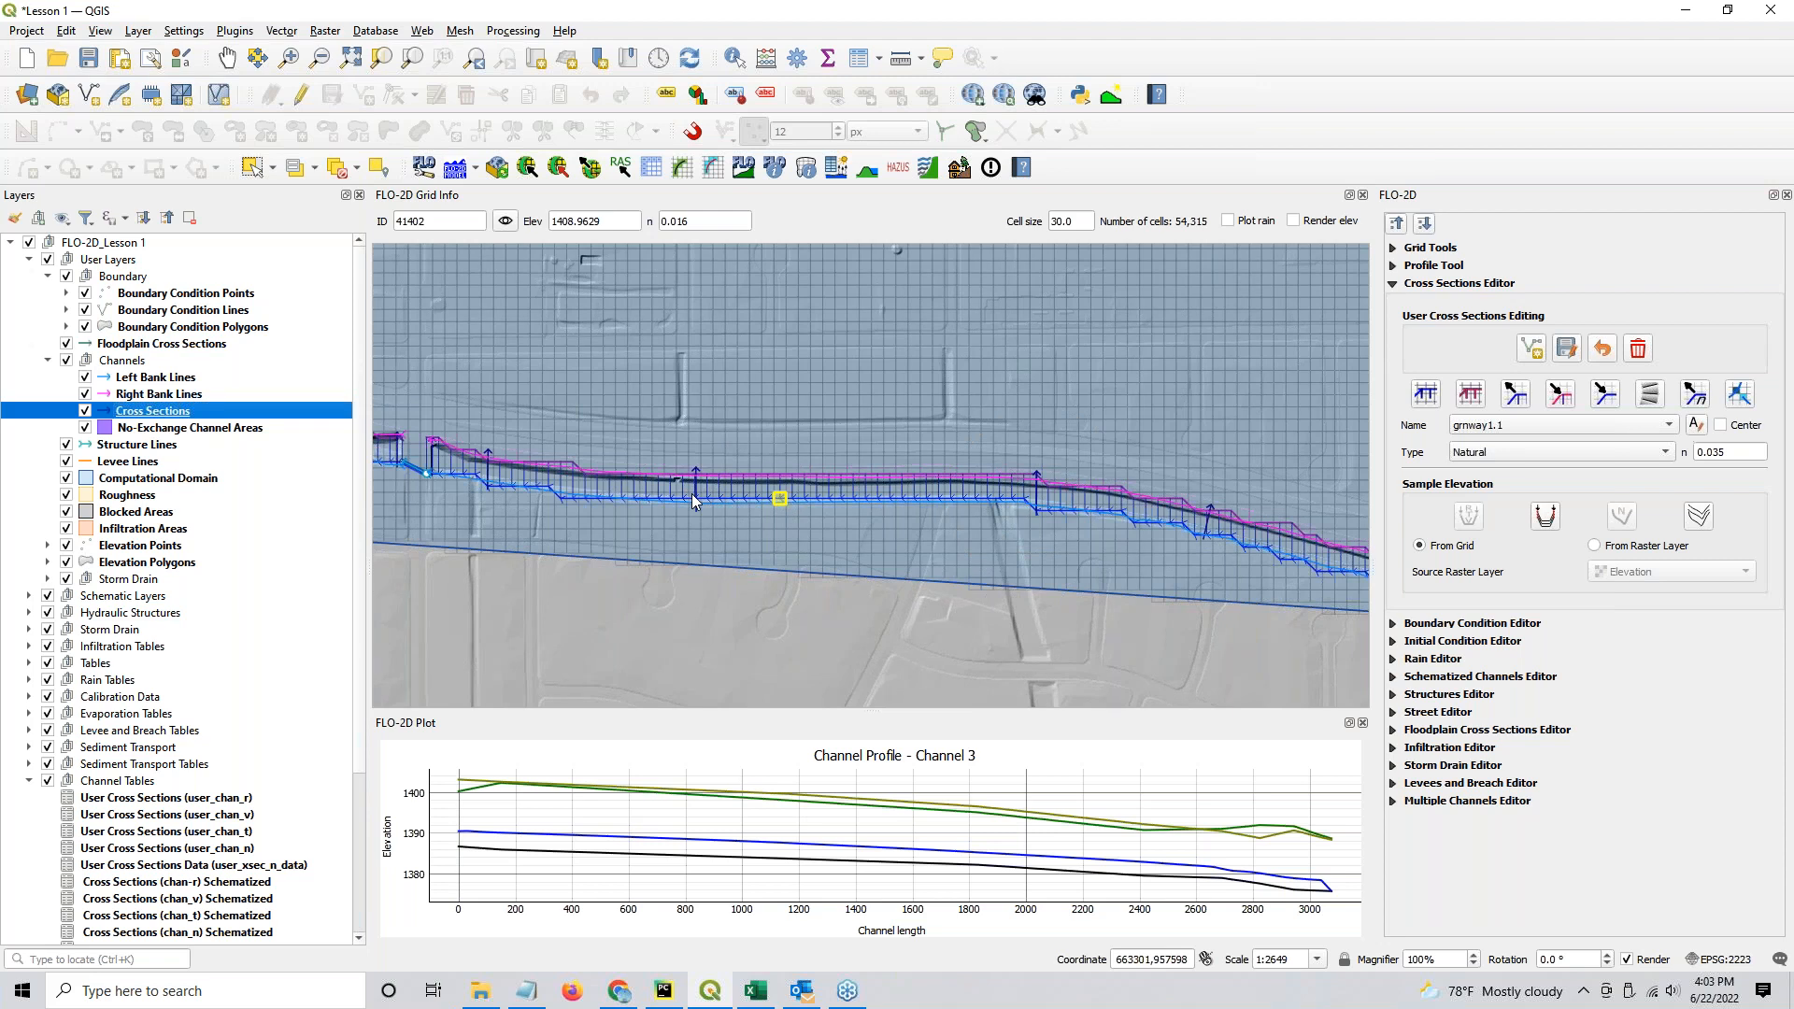
Plot the user cross section grnway1.3 by identifying it on the map near element 41402.
scroll(800, 505, "up", 1)
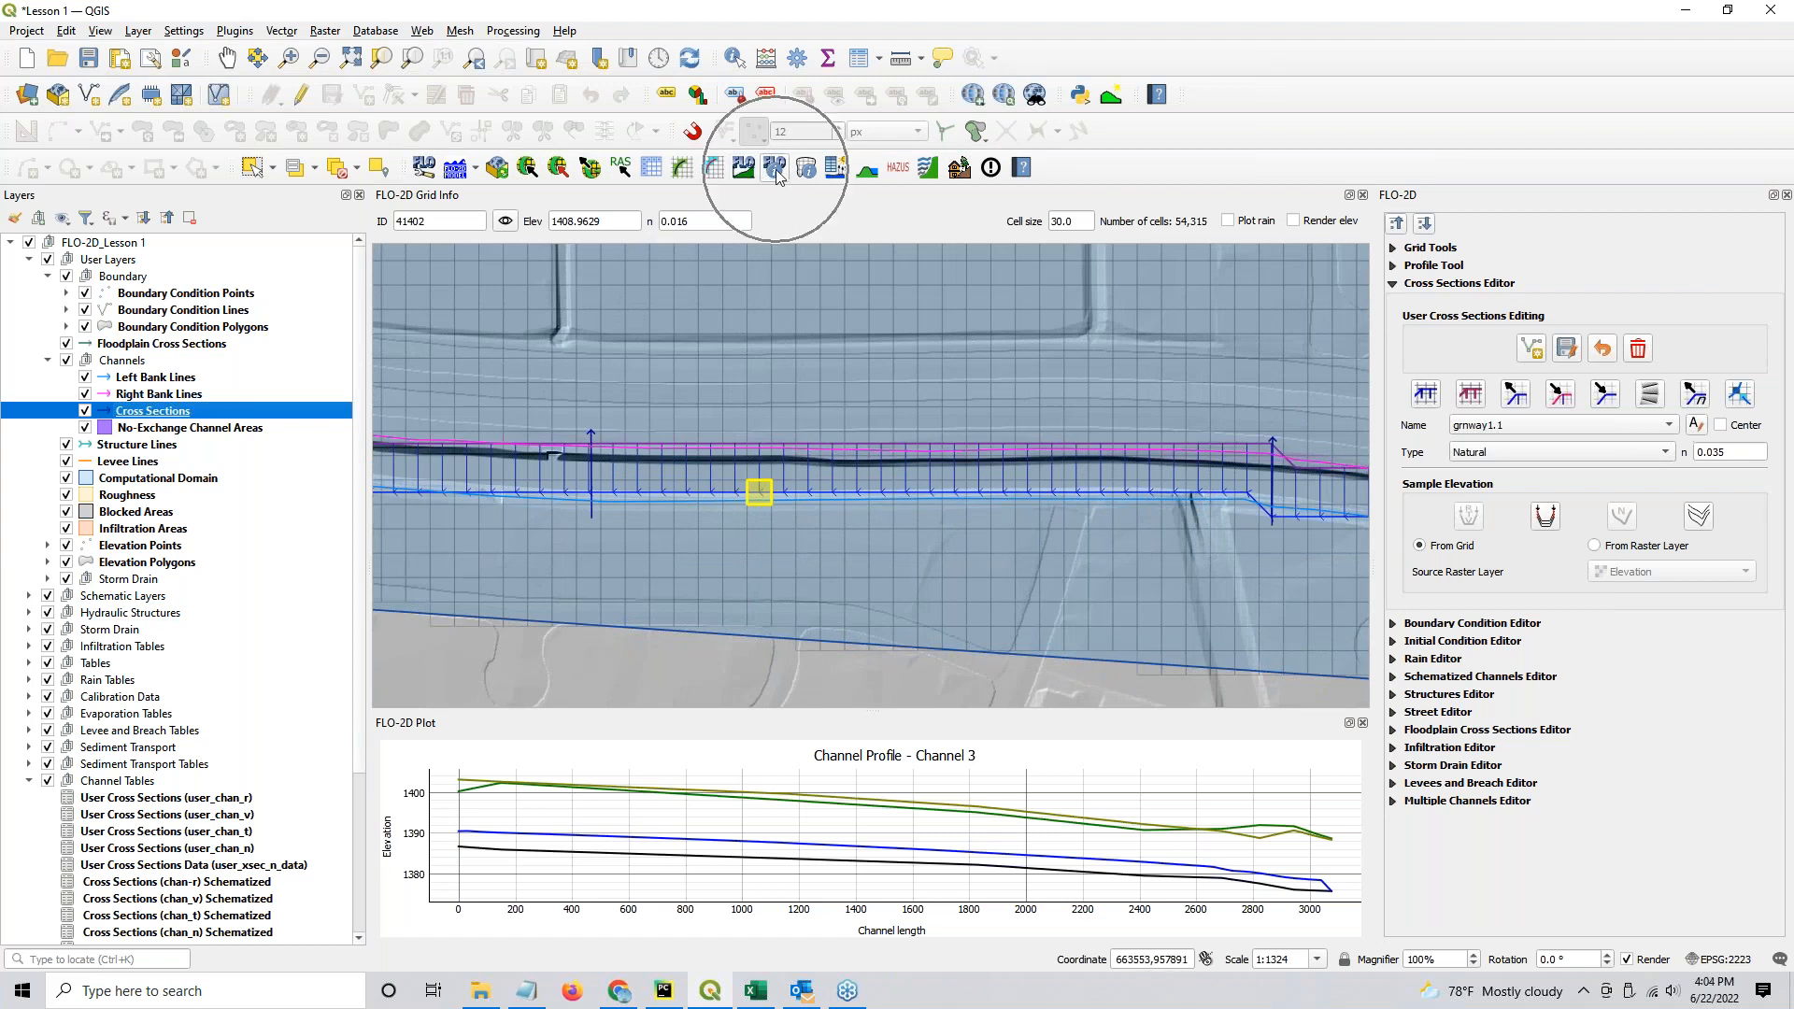
left_click(1270, 480)
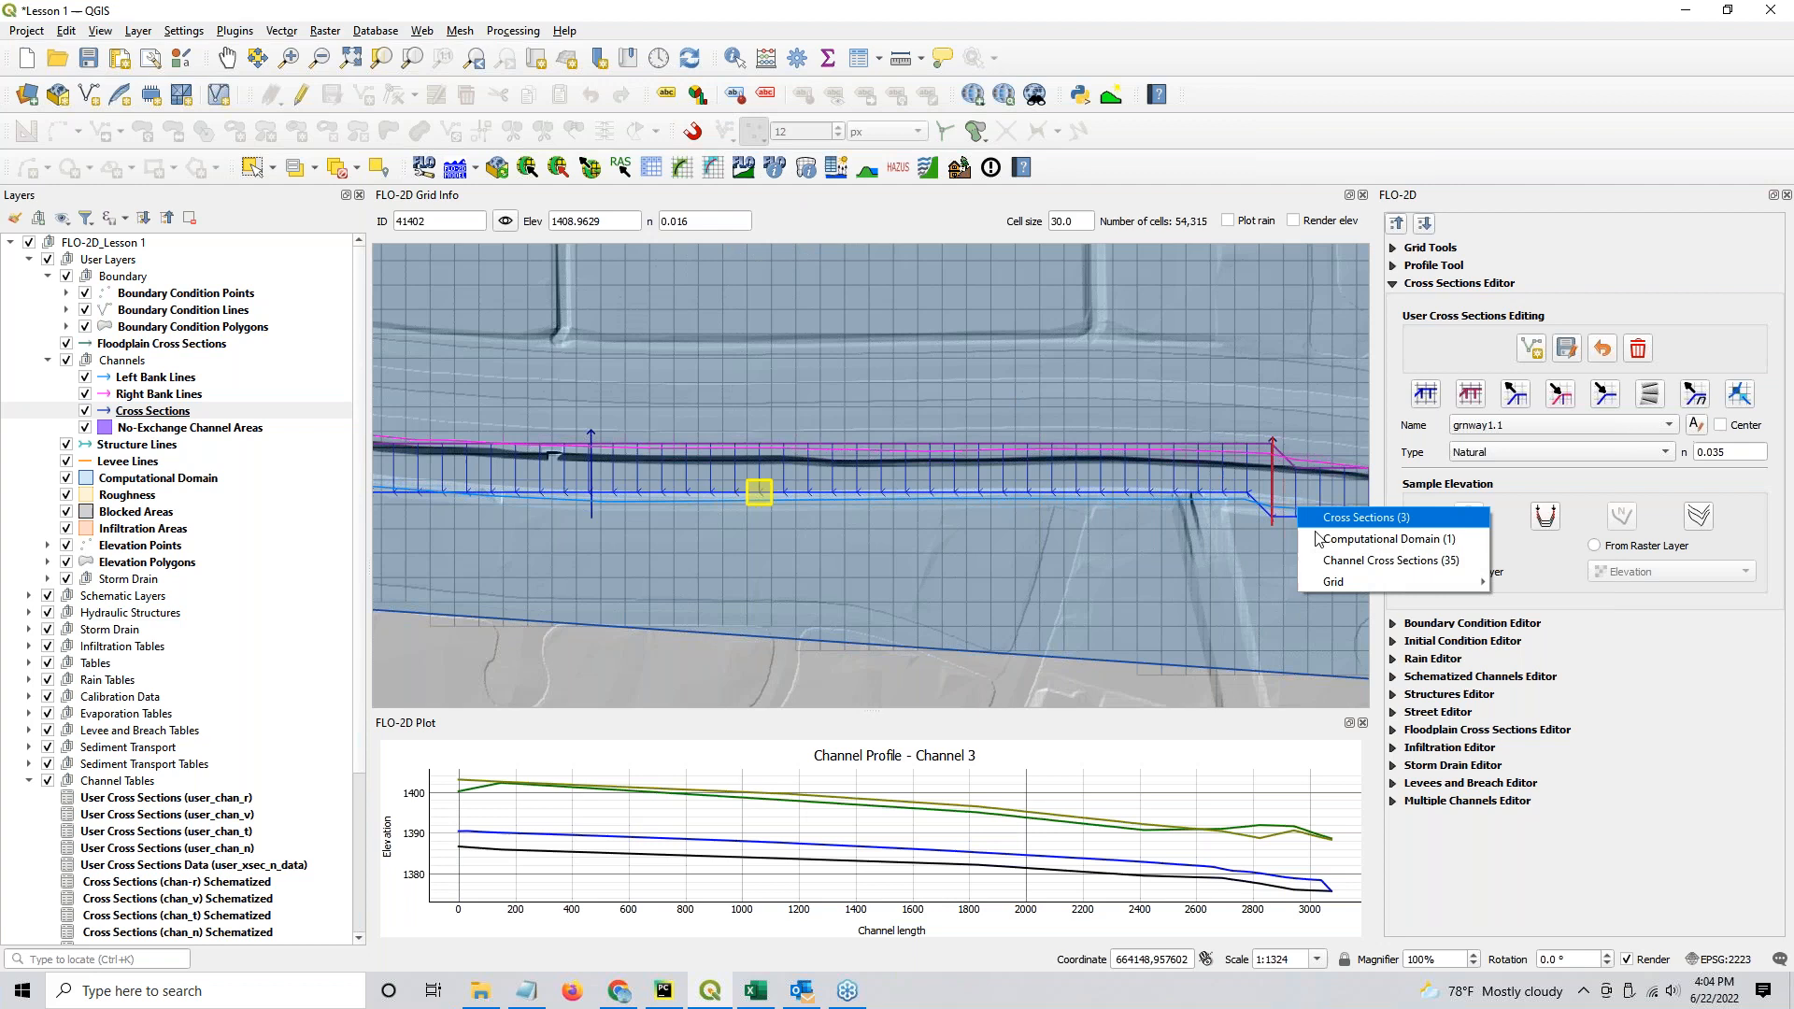
left_click(1345, 512)
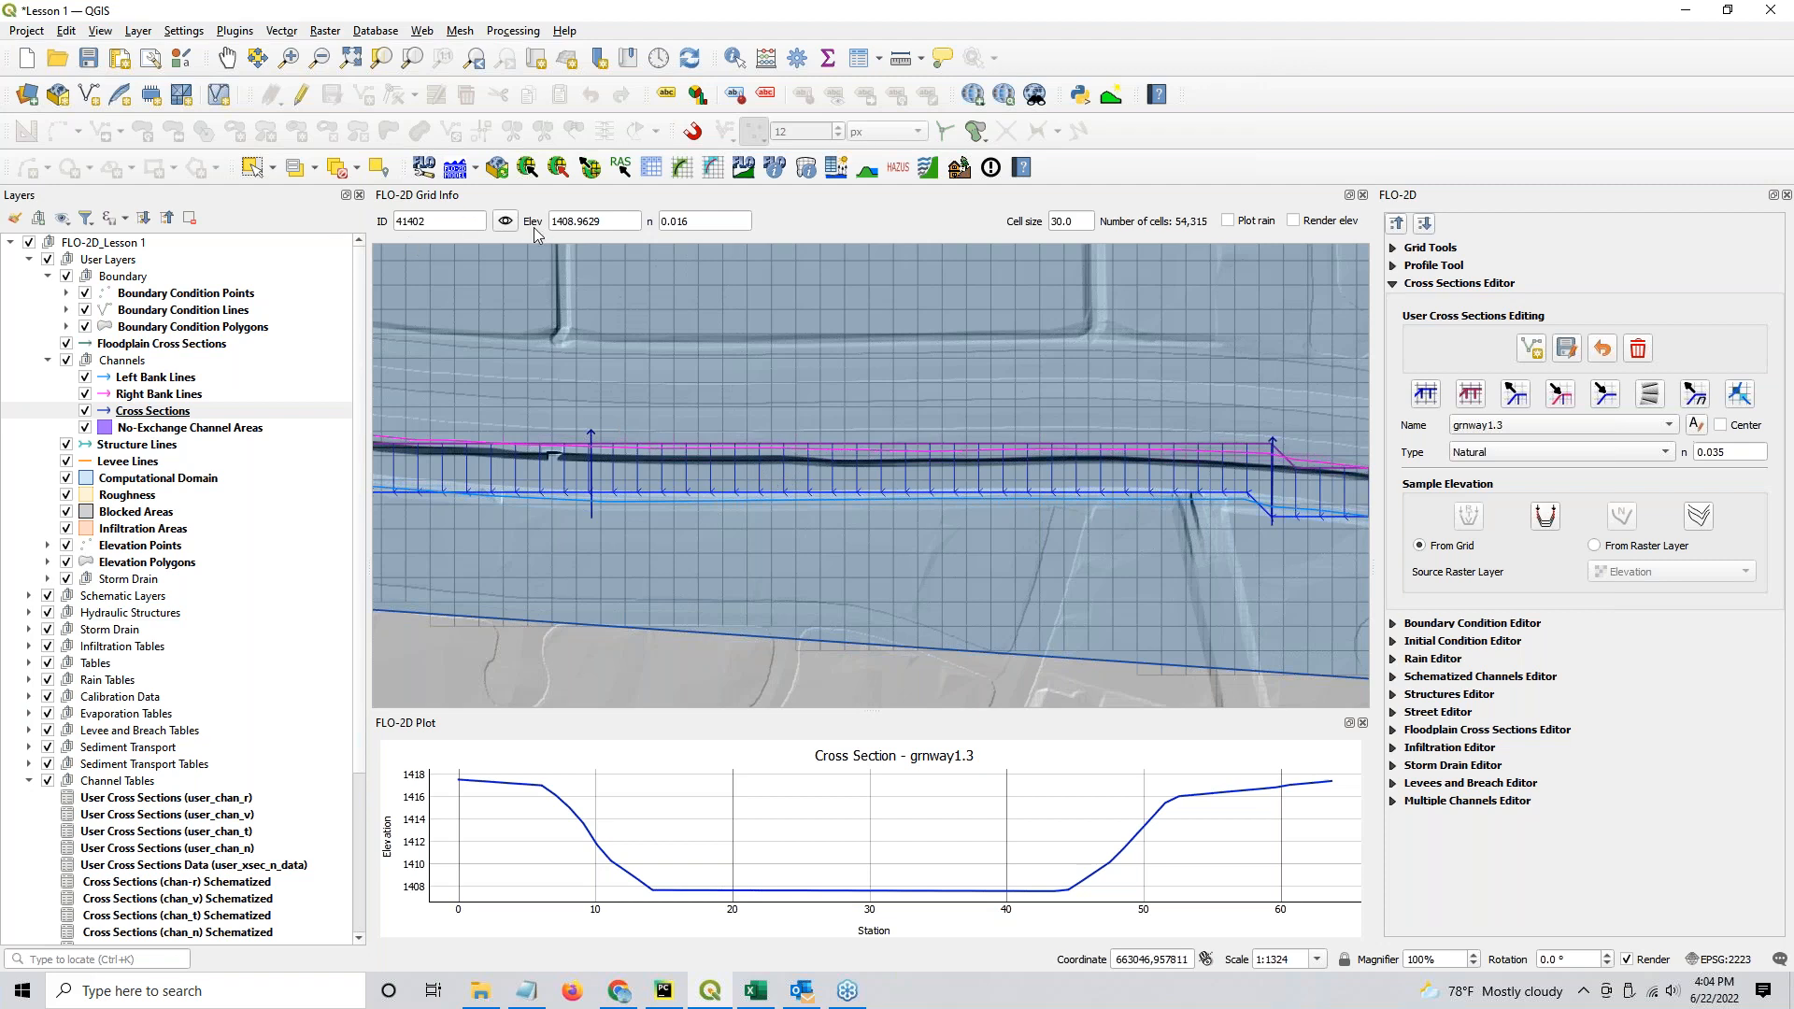
Locate element 41402 again, check the station and elevation data of its channel cross section to the last row, and close the data.
left_click(504, 220)
scroll(882, 486, "down", 3)
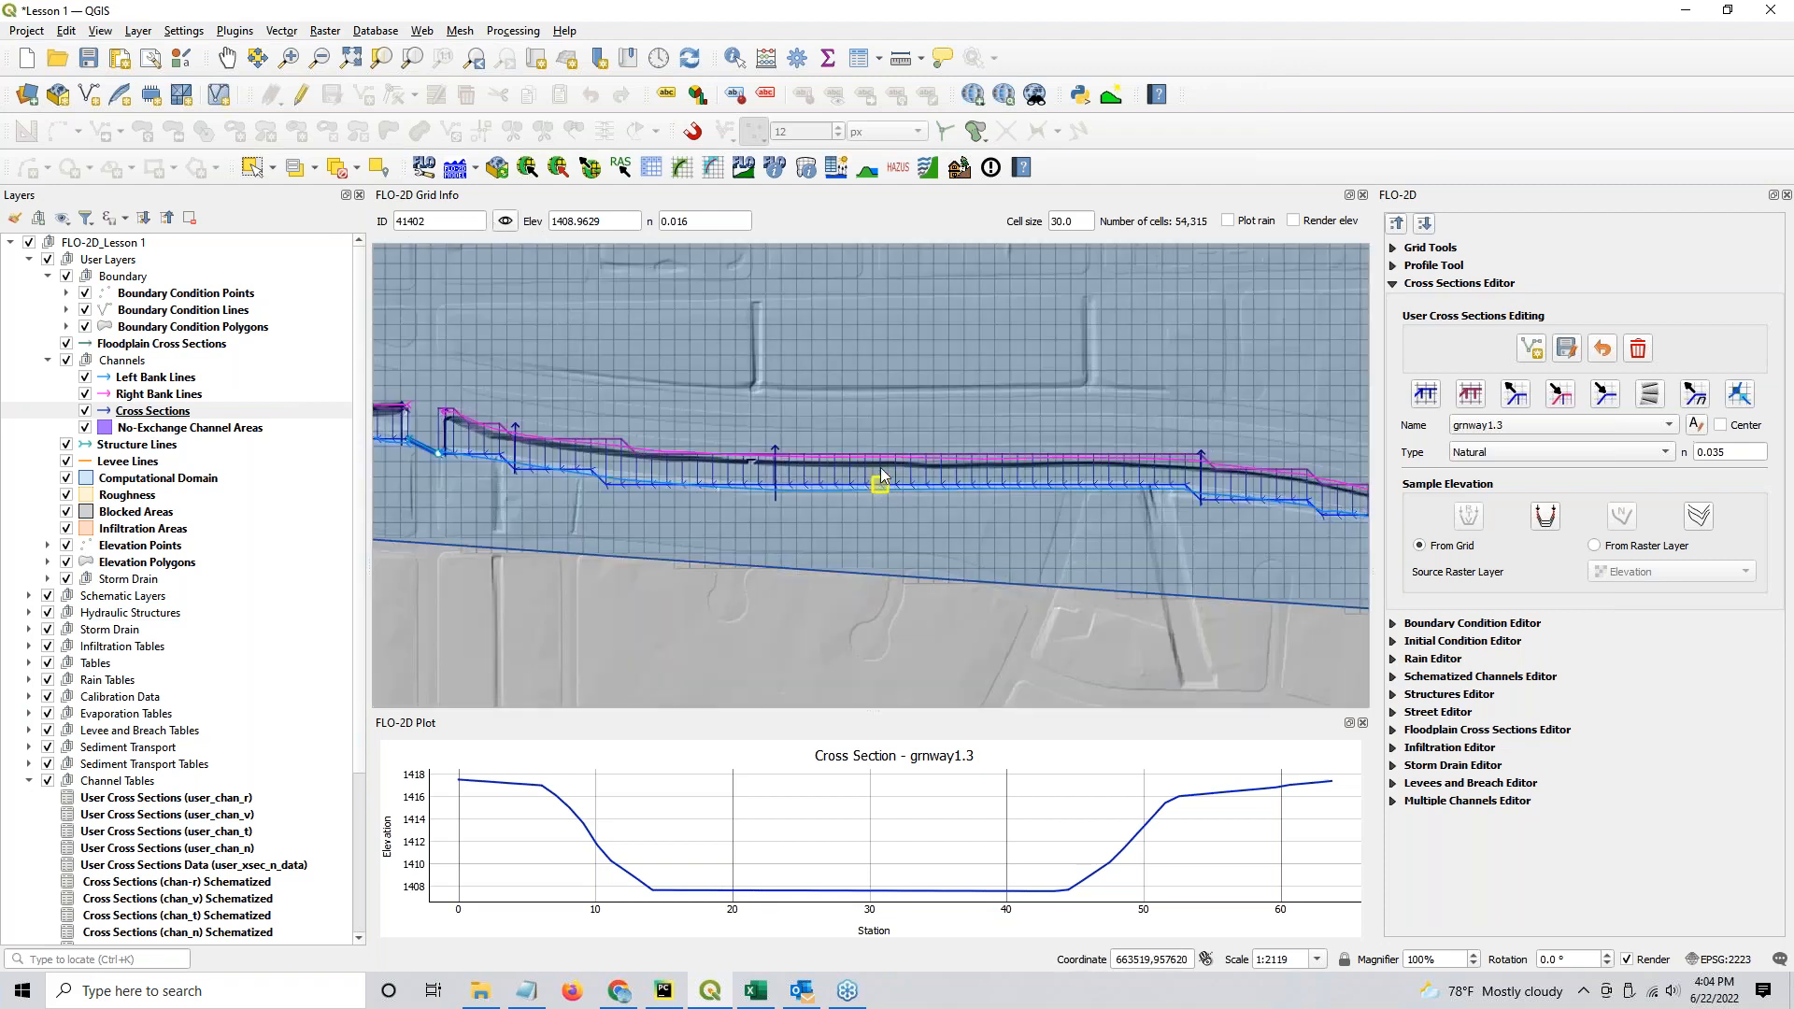
left_click(882, 477)
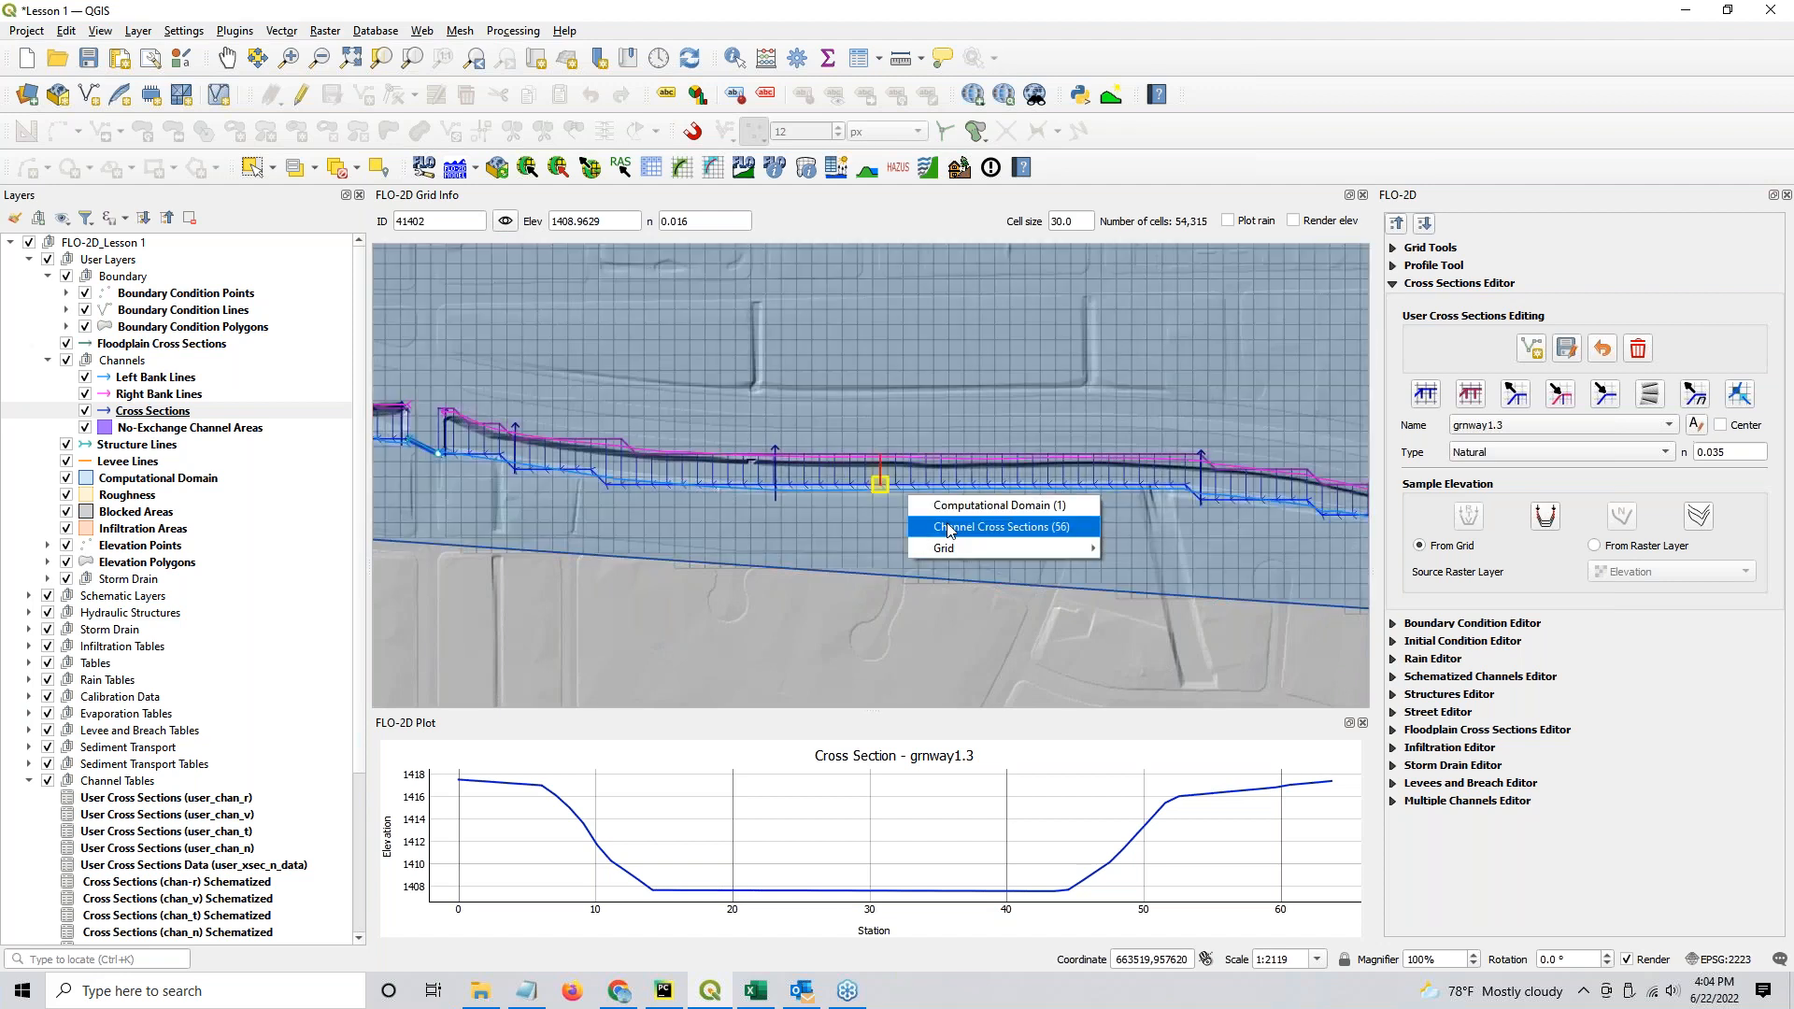
left_click(950, 529)
scroll(892, 535, "down", 11)
left_click_drag(852, 698, 903, 695)
left_click(1095, 231)
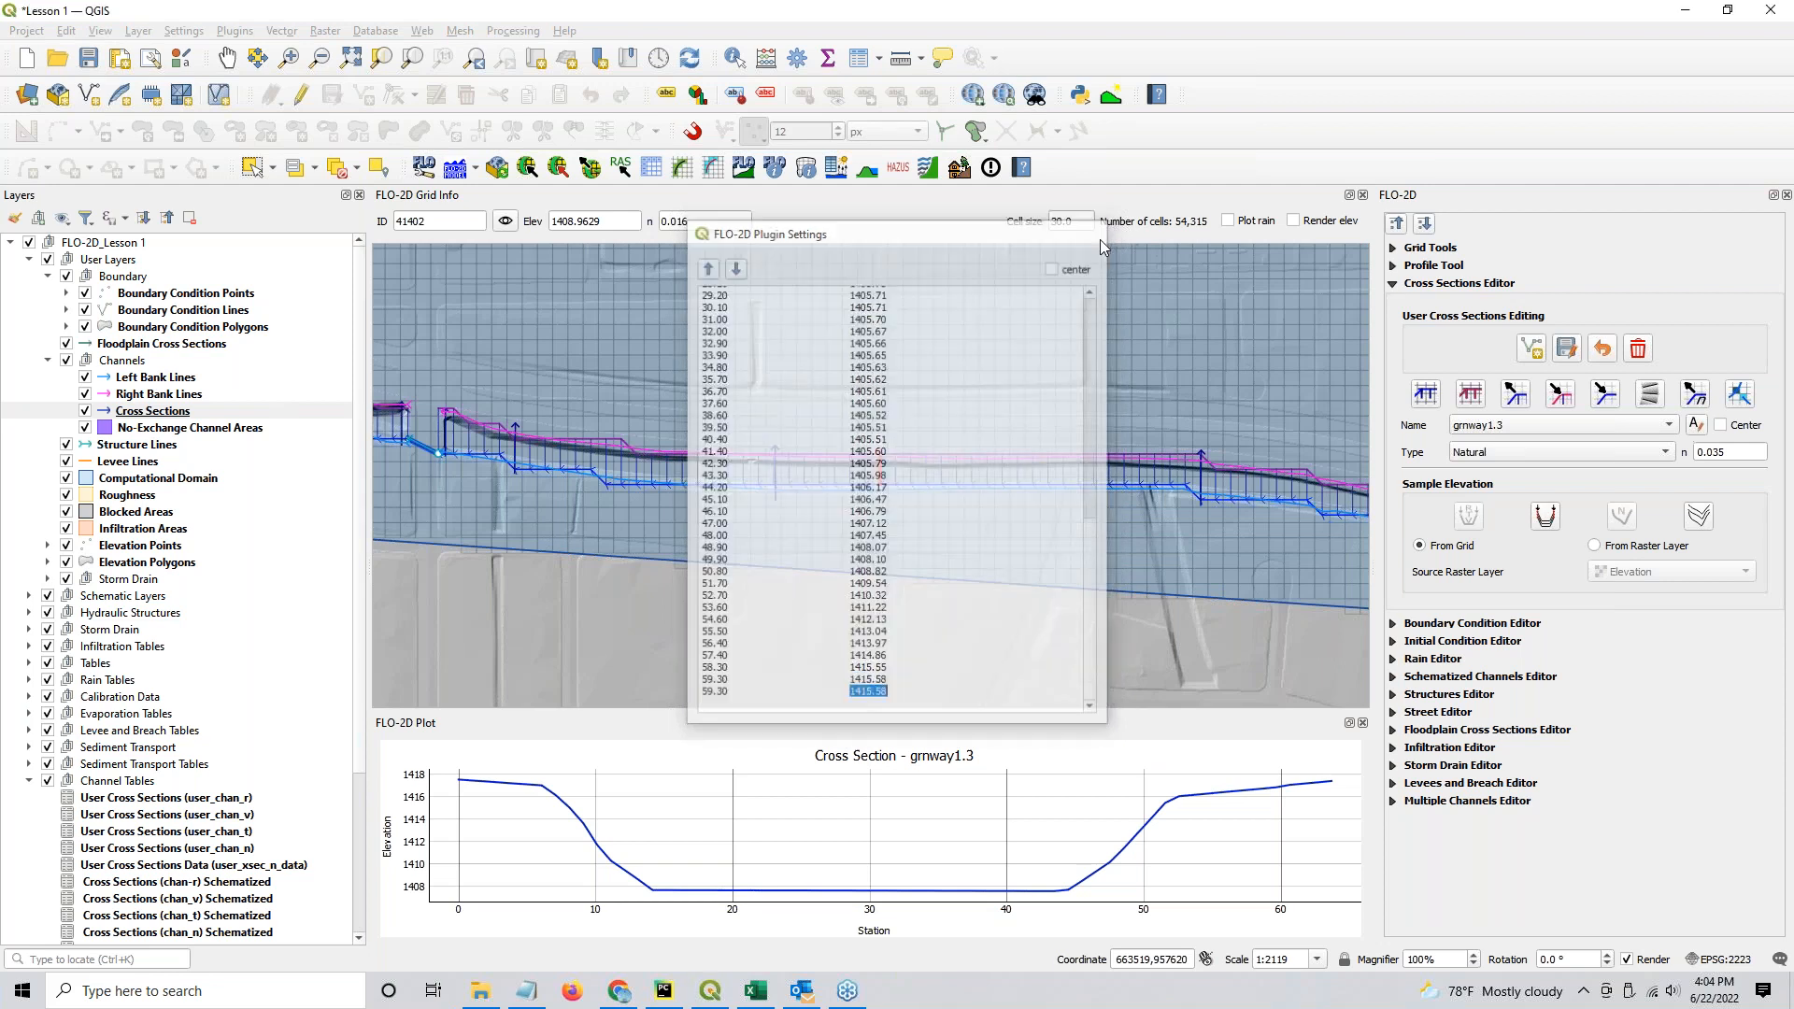
Plot user cross section grnway1.4 in the Cross Sections Editor and inspect its location on the map.
left_click(1486, 428)
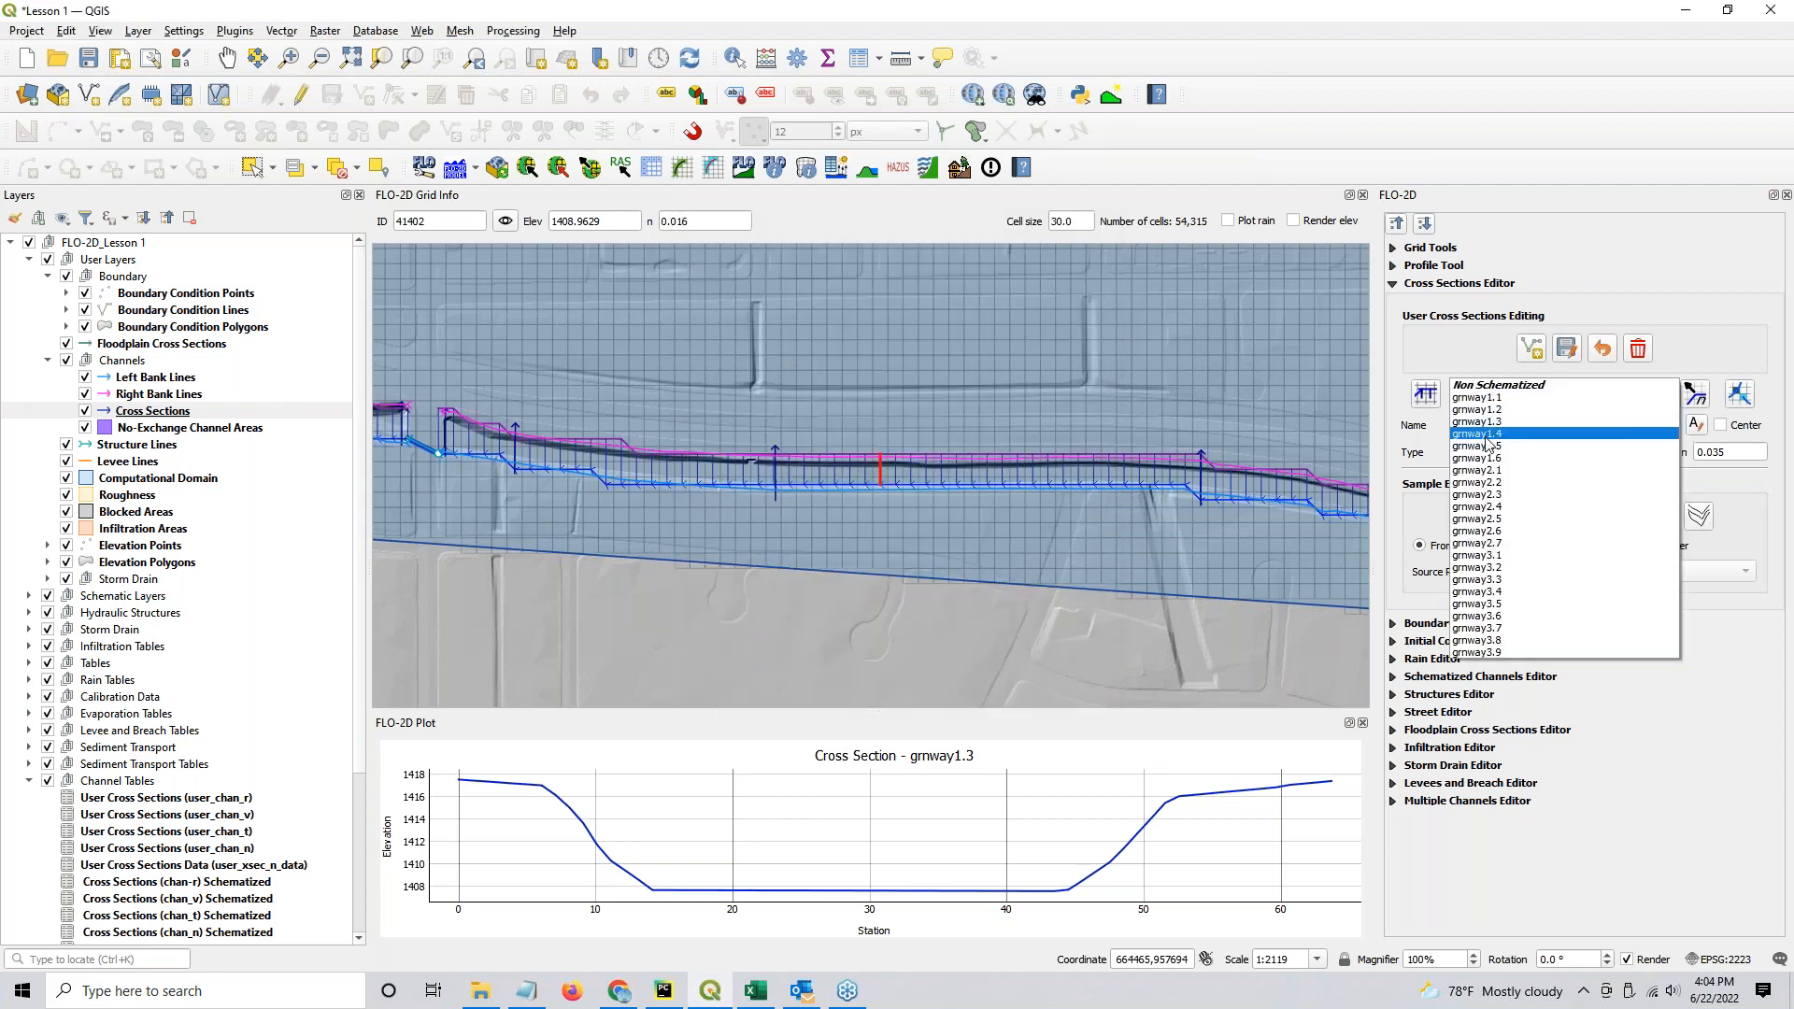
left_click(1486, 436)
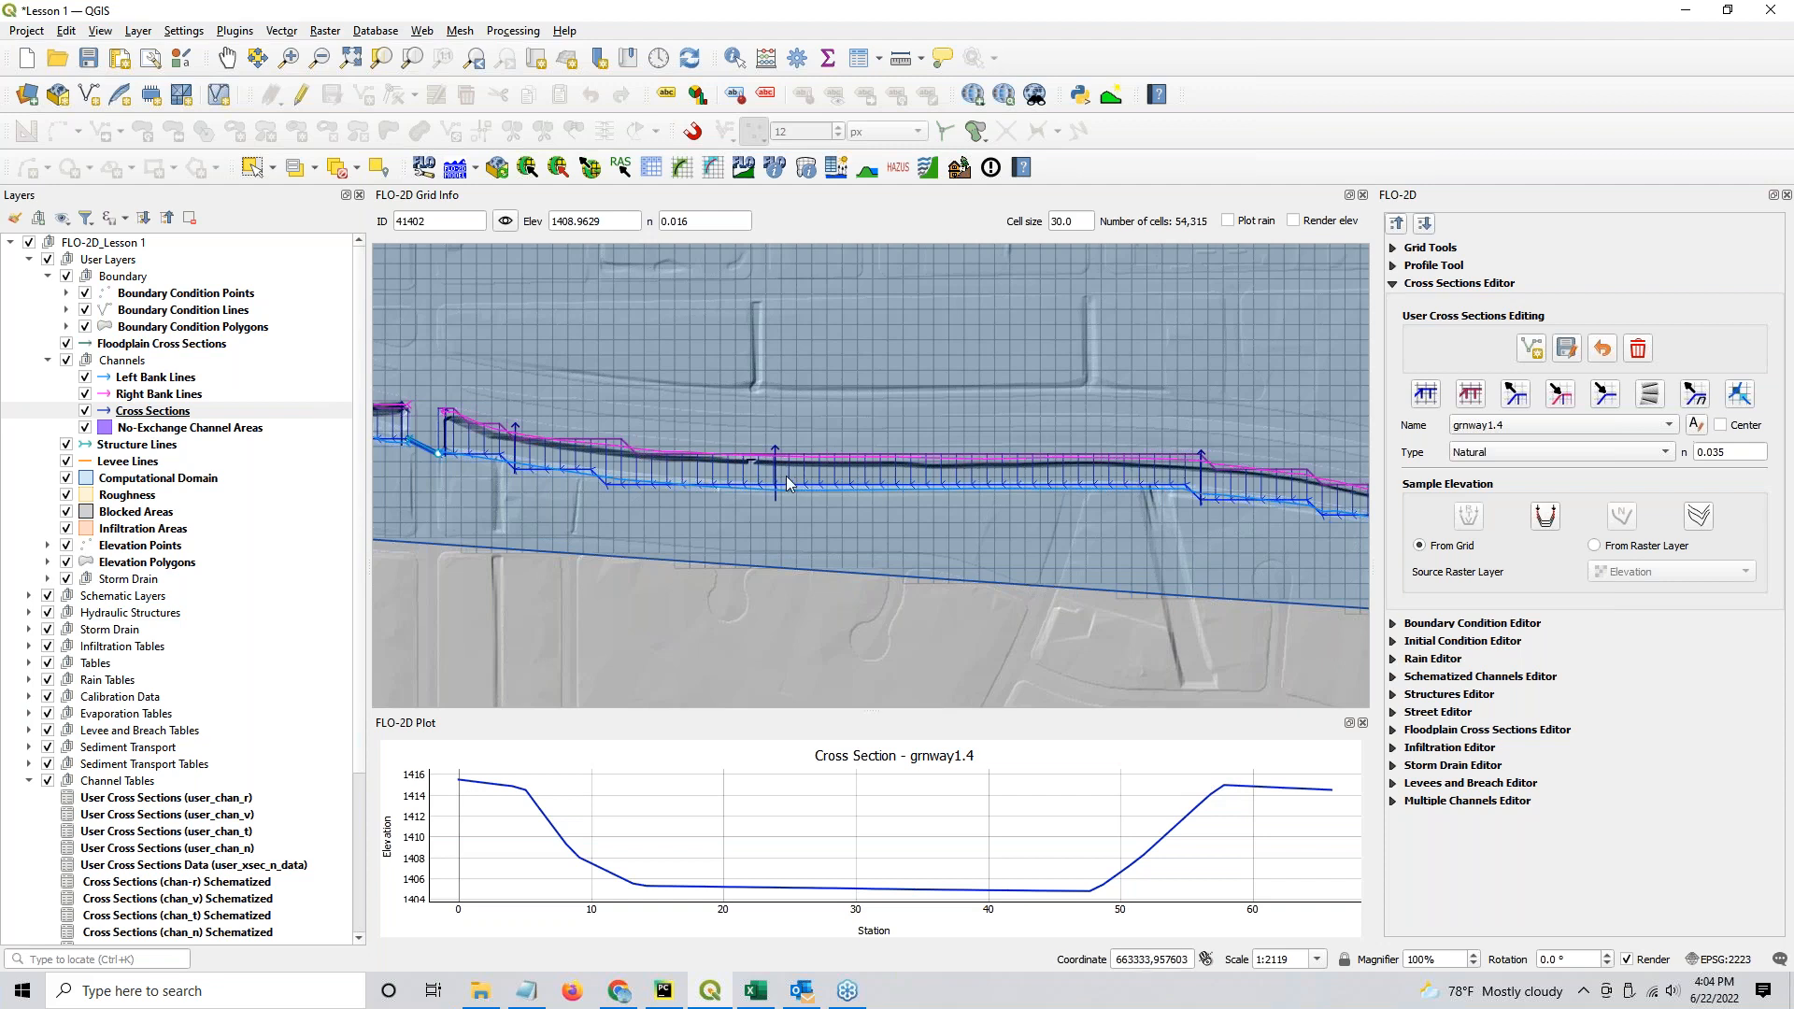
scroll(955, 492, "up", 1)
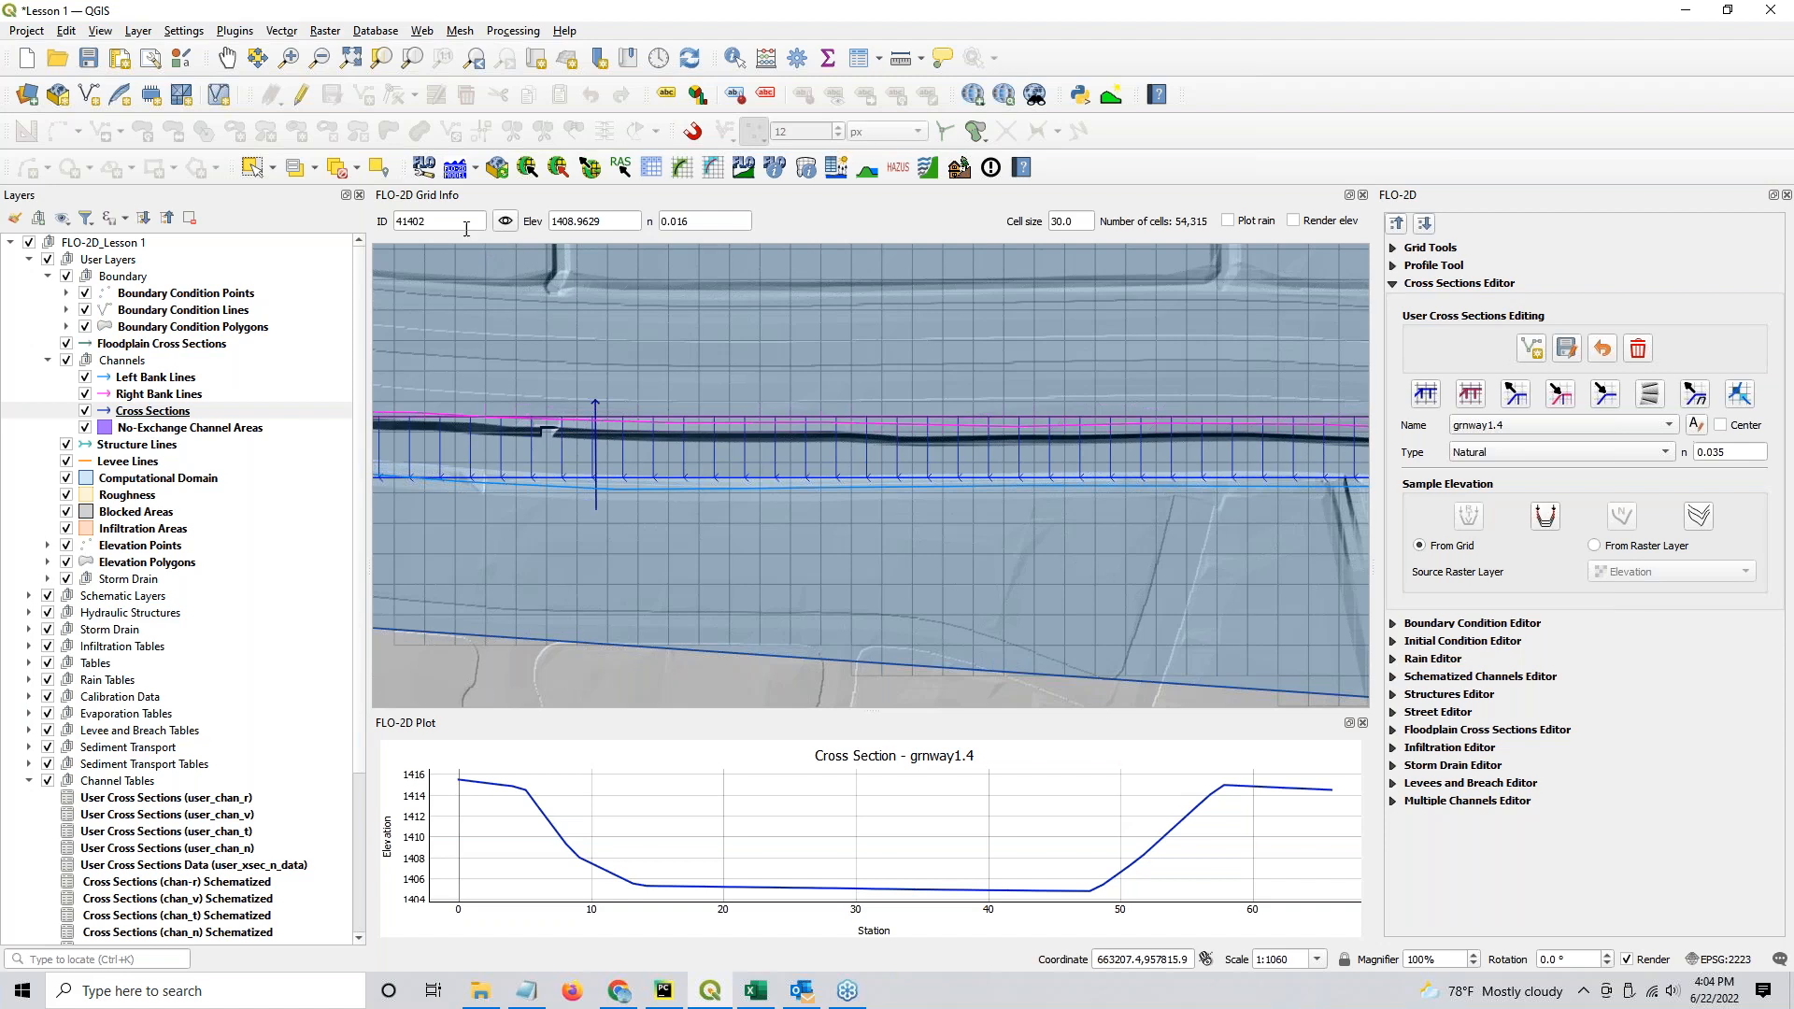
Locate grid element 41402 on the map, identify element 41400, and compare their positions and elevations along the channel's left bank.
left_click(506, 221)
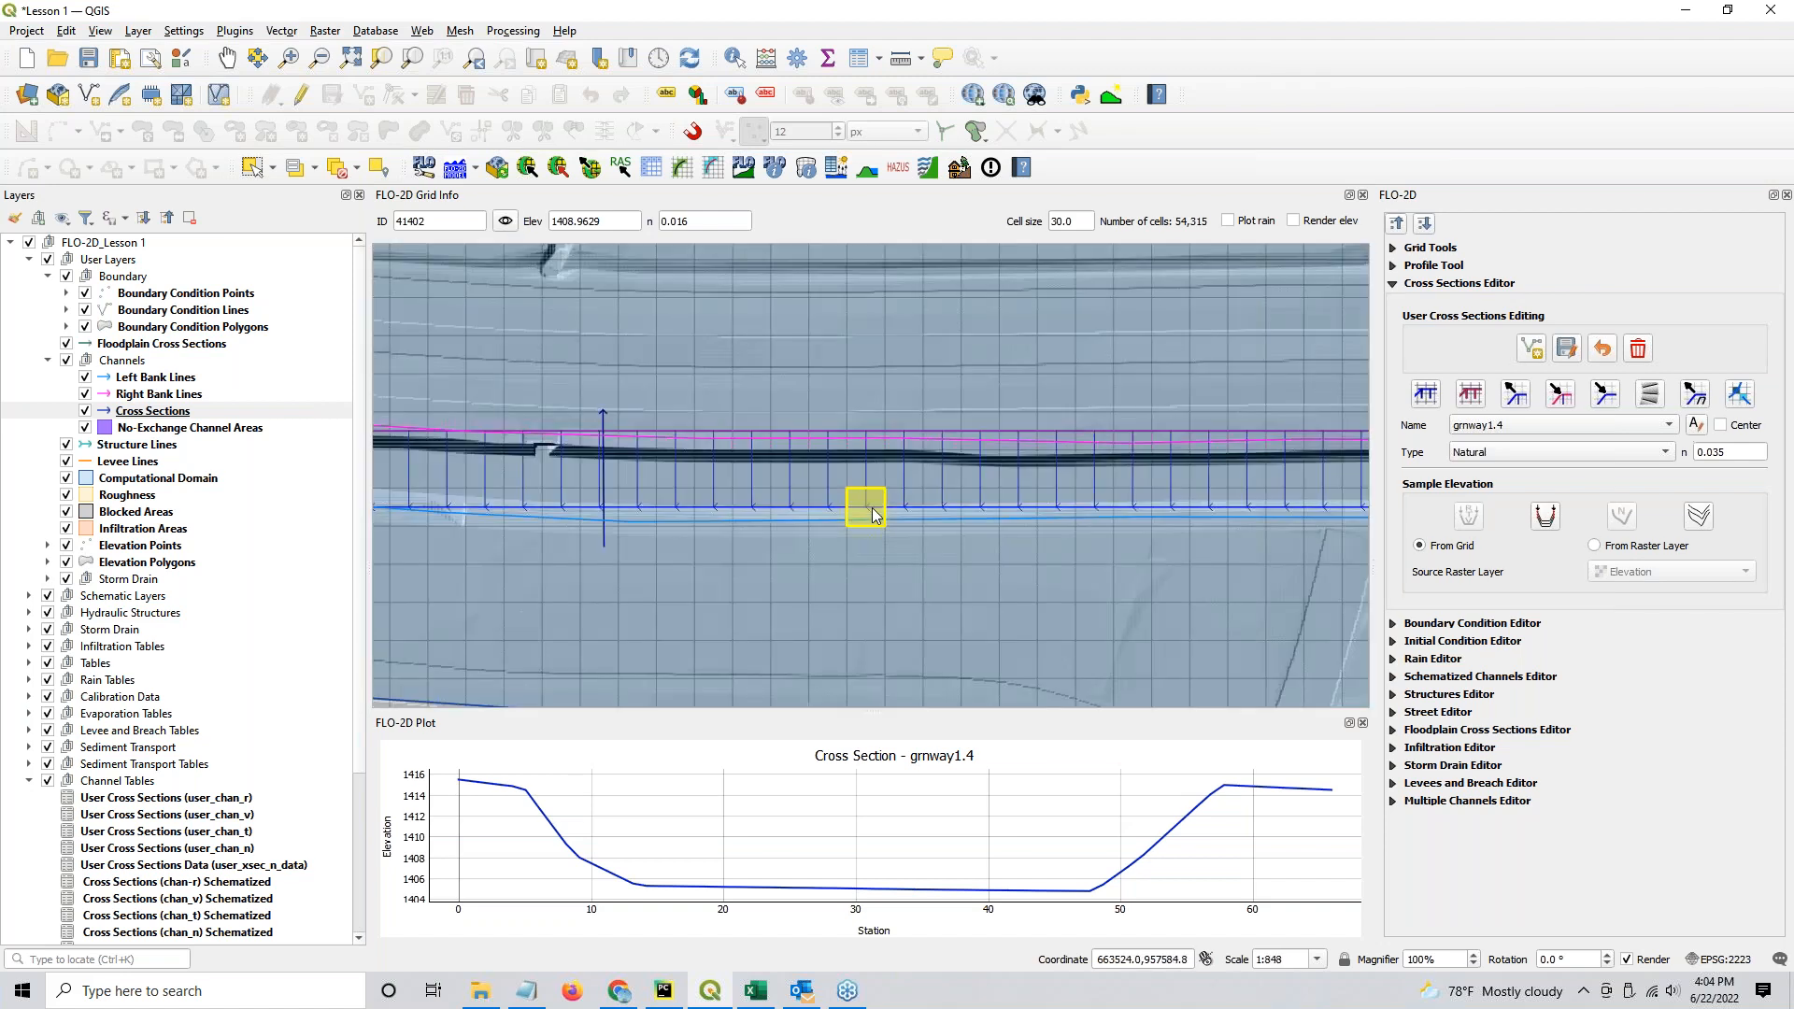
scroll(871, 508, "up", 1)
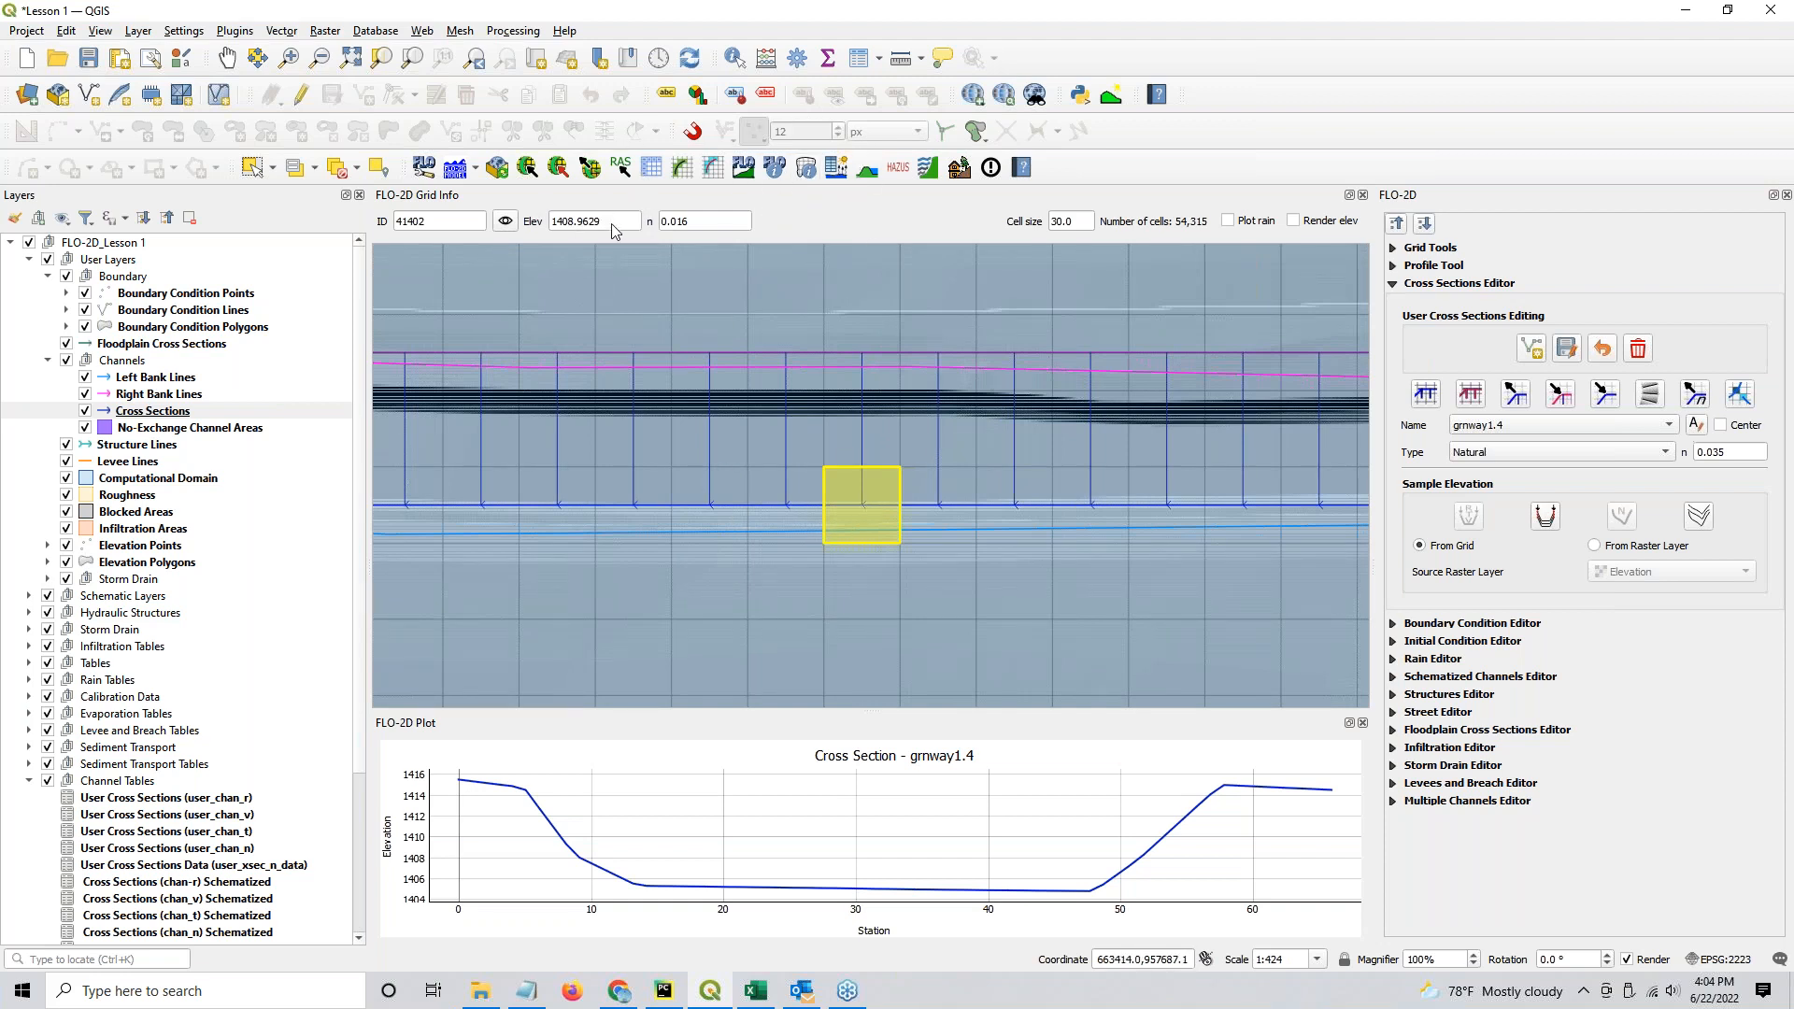
left_click(881, 599)
scroll(863, 355, "down", 2)
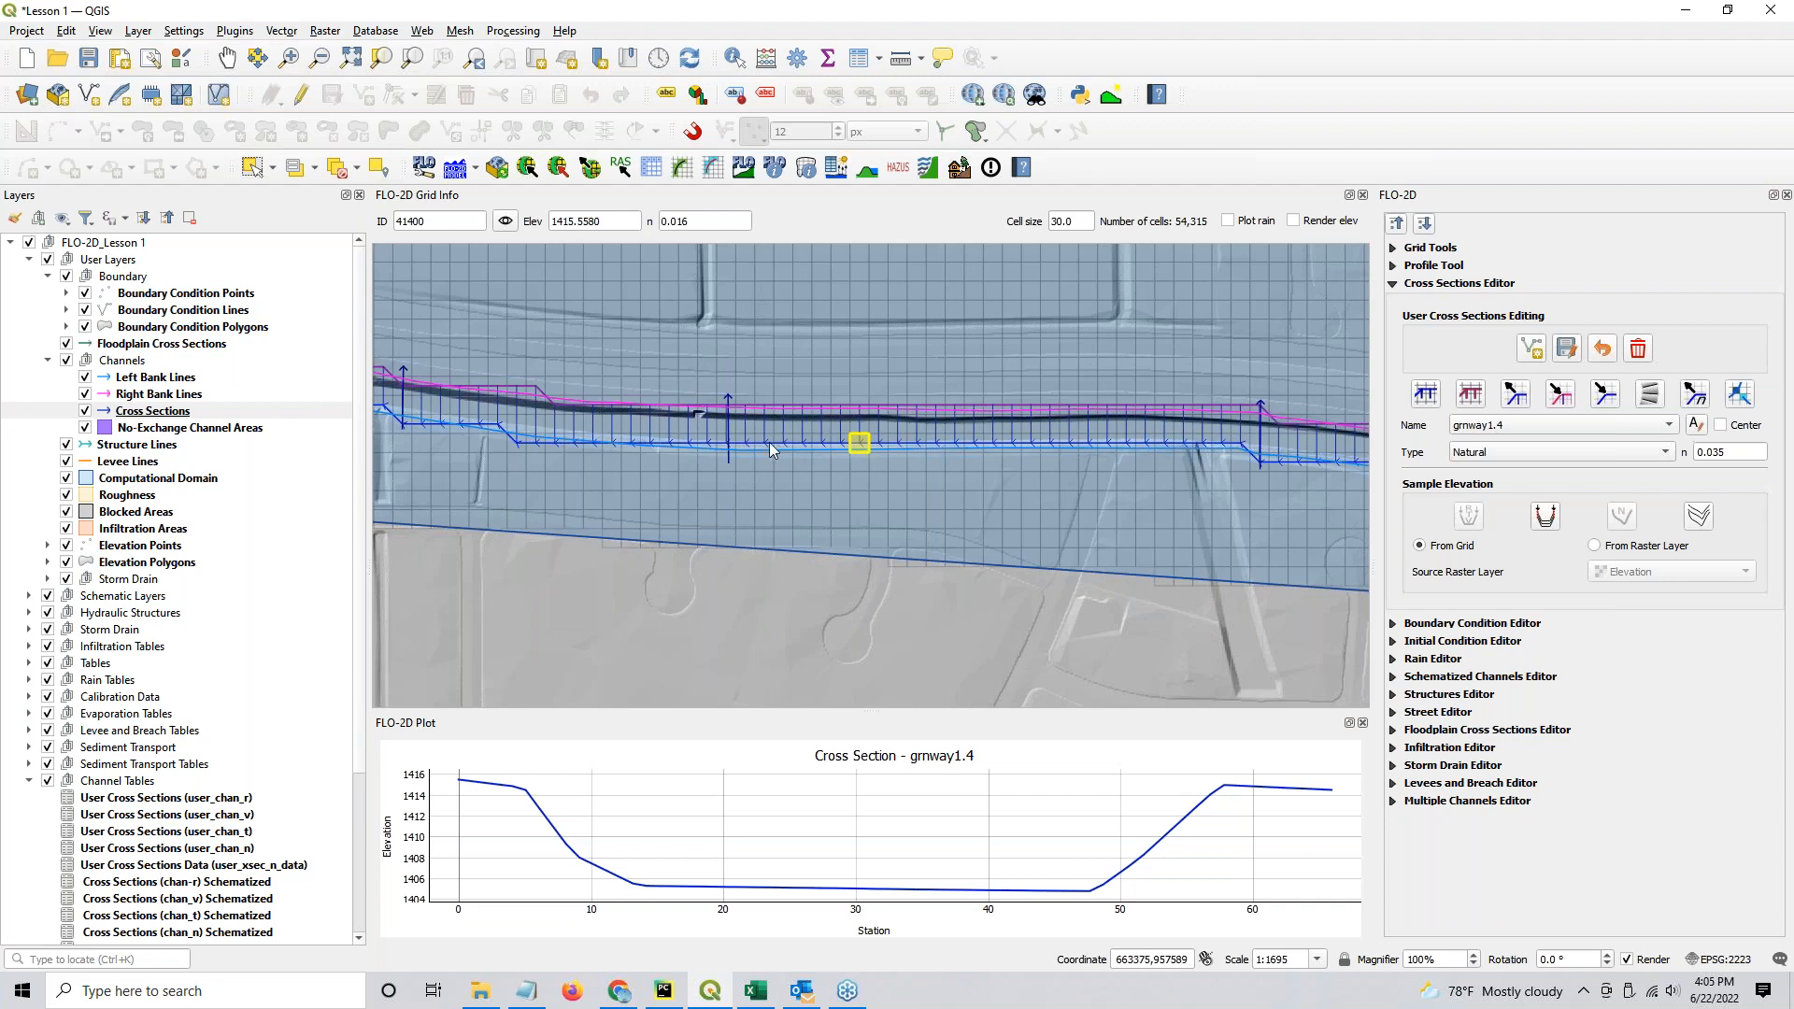
scroll(850, 446, "up", 1)
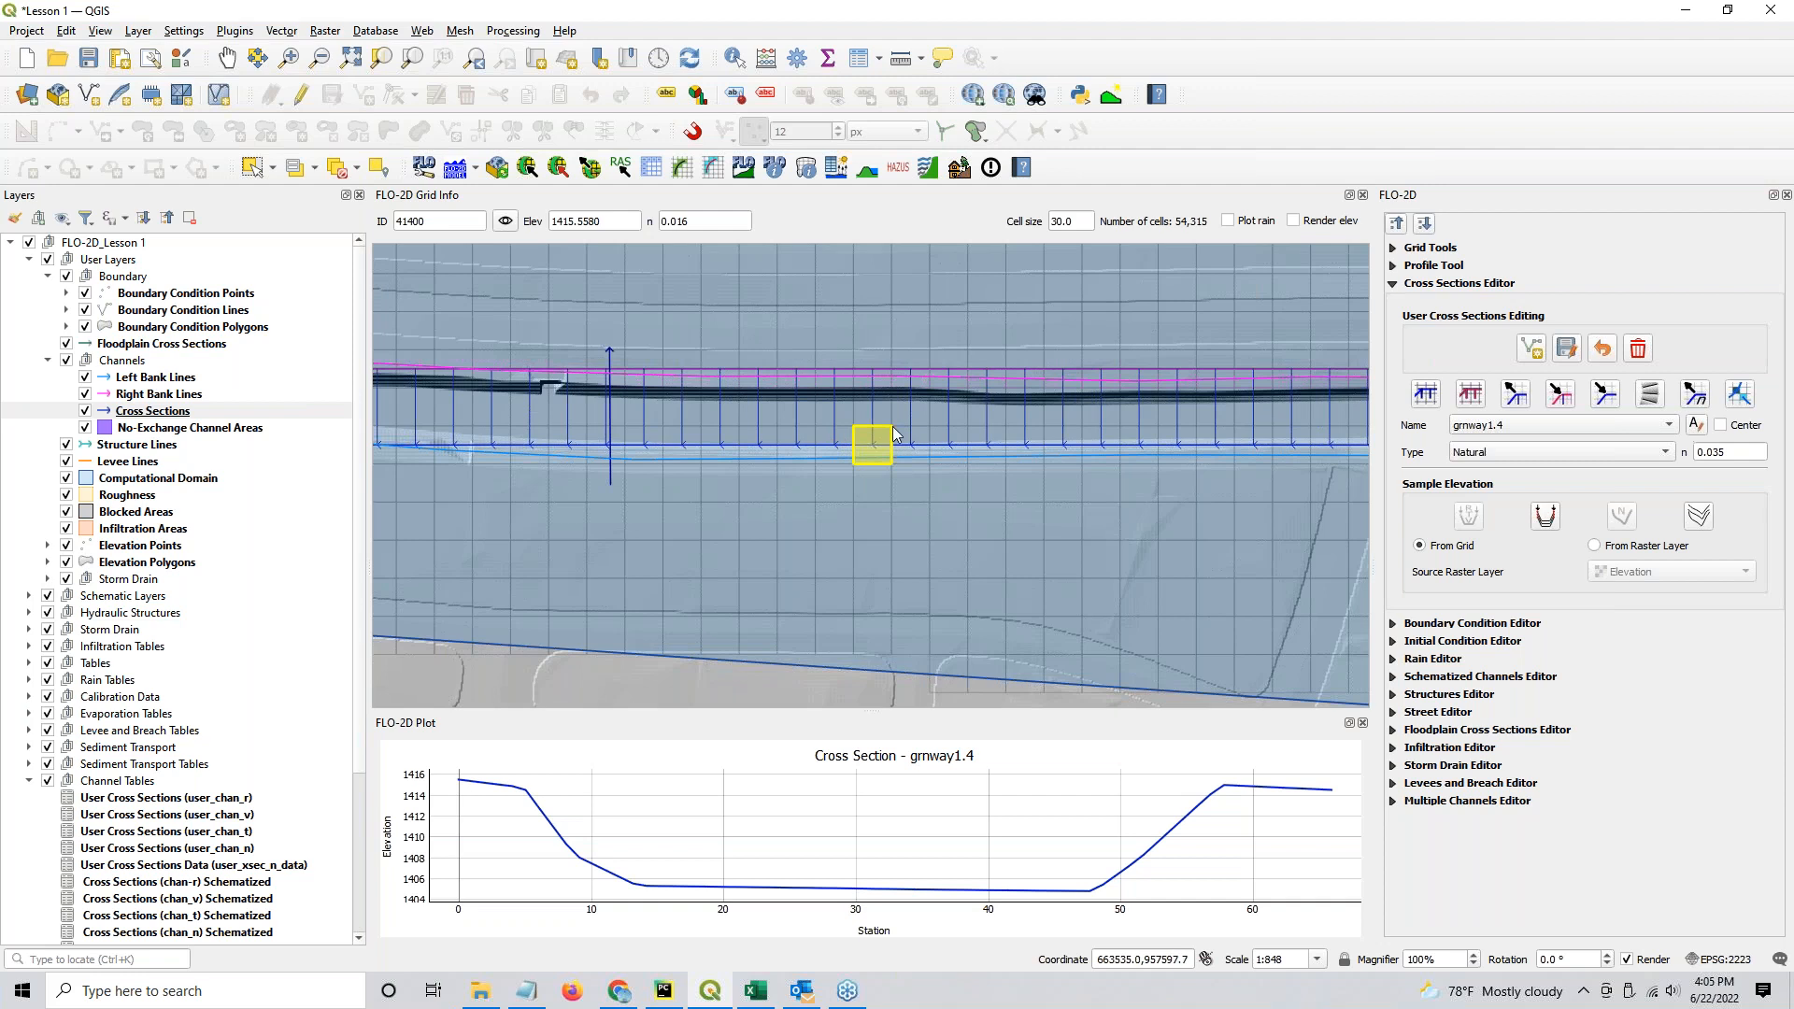
scroll(880, 450, "down", 1)
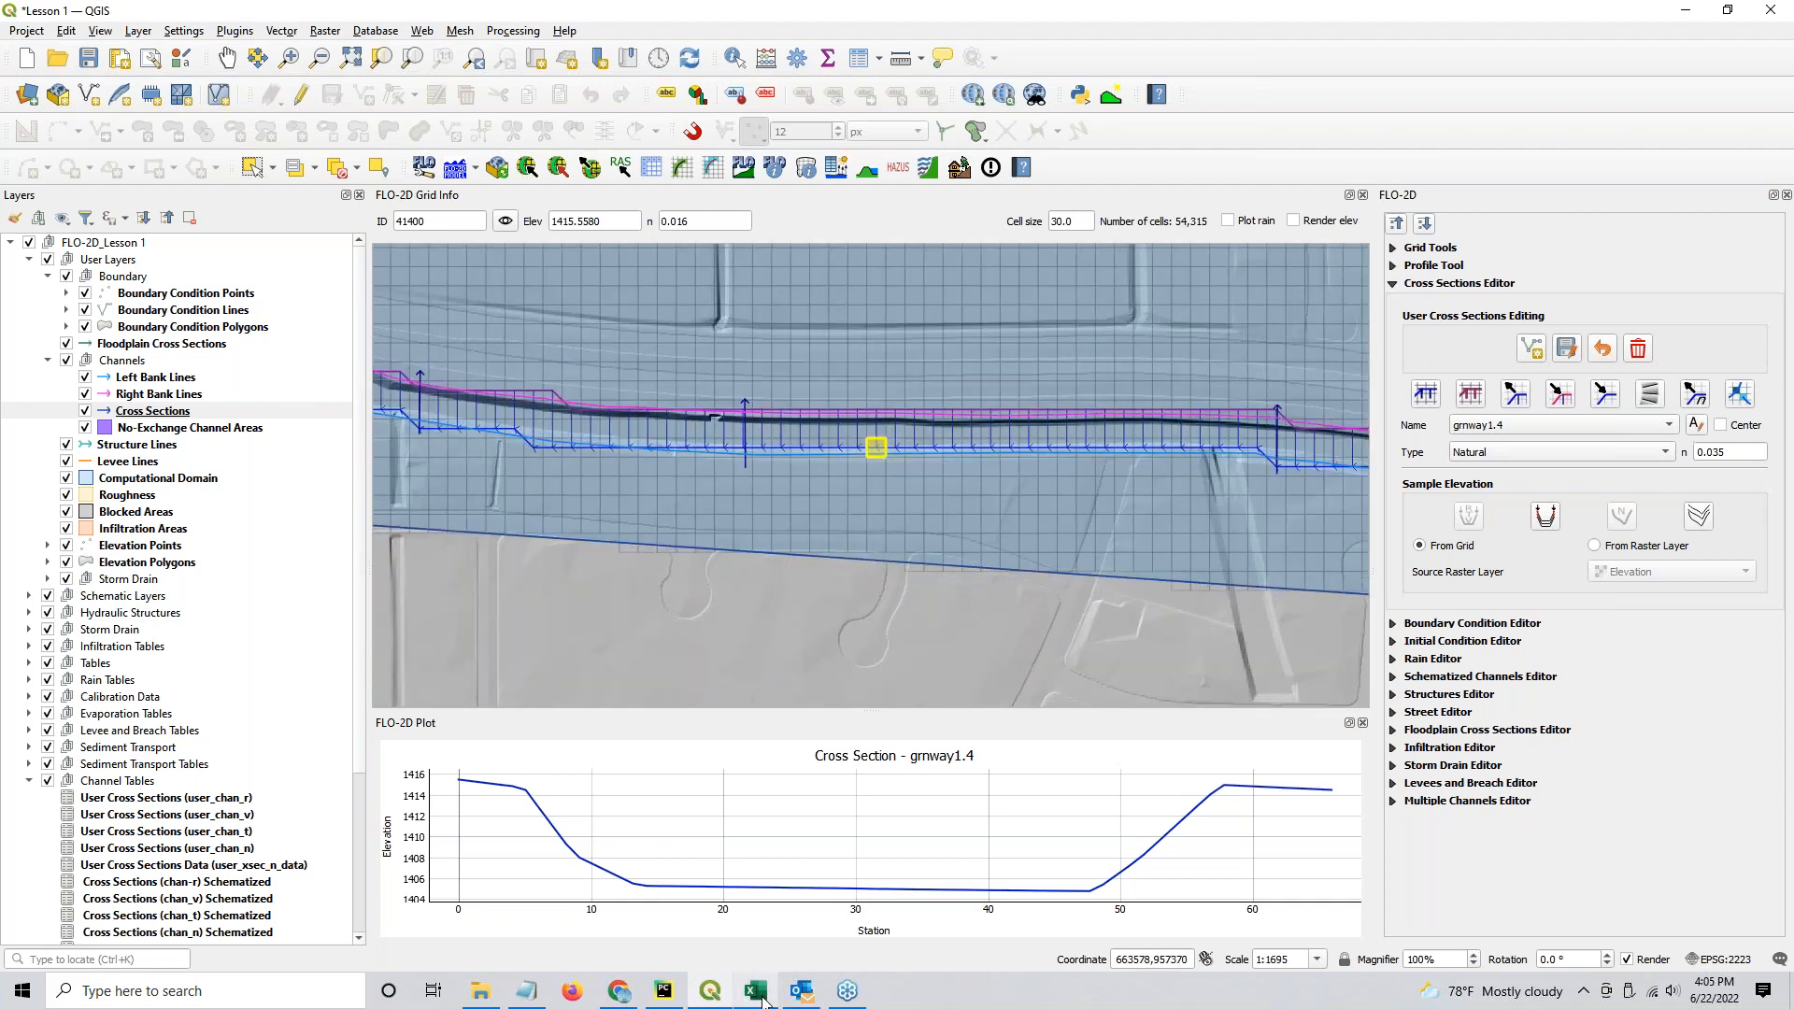
Switch to CHANBANKEL.CHK in Notepad and review the header and the bank and floodplain elevation difference for element 51212.
mouse_move(761, 996)
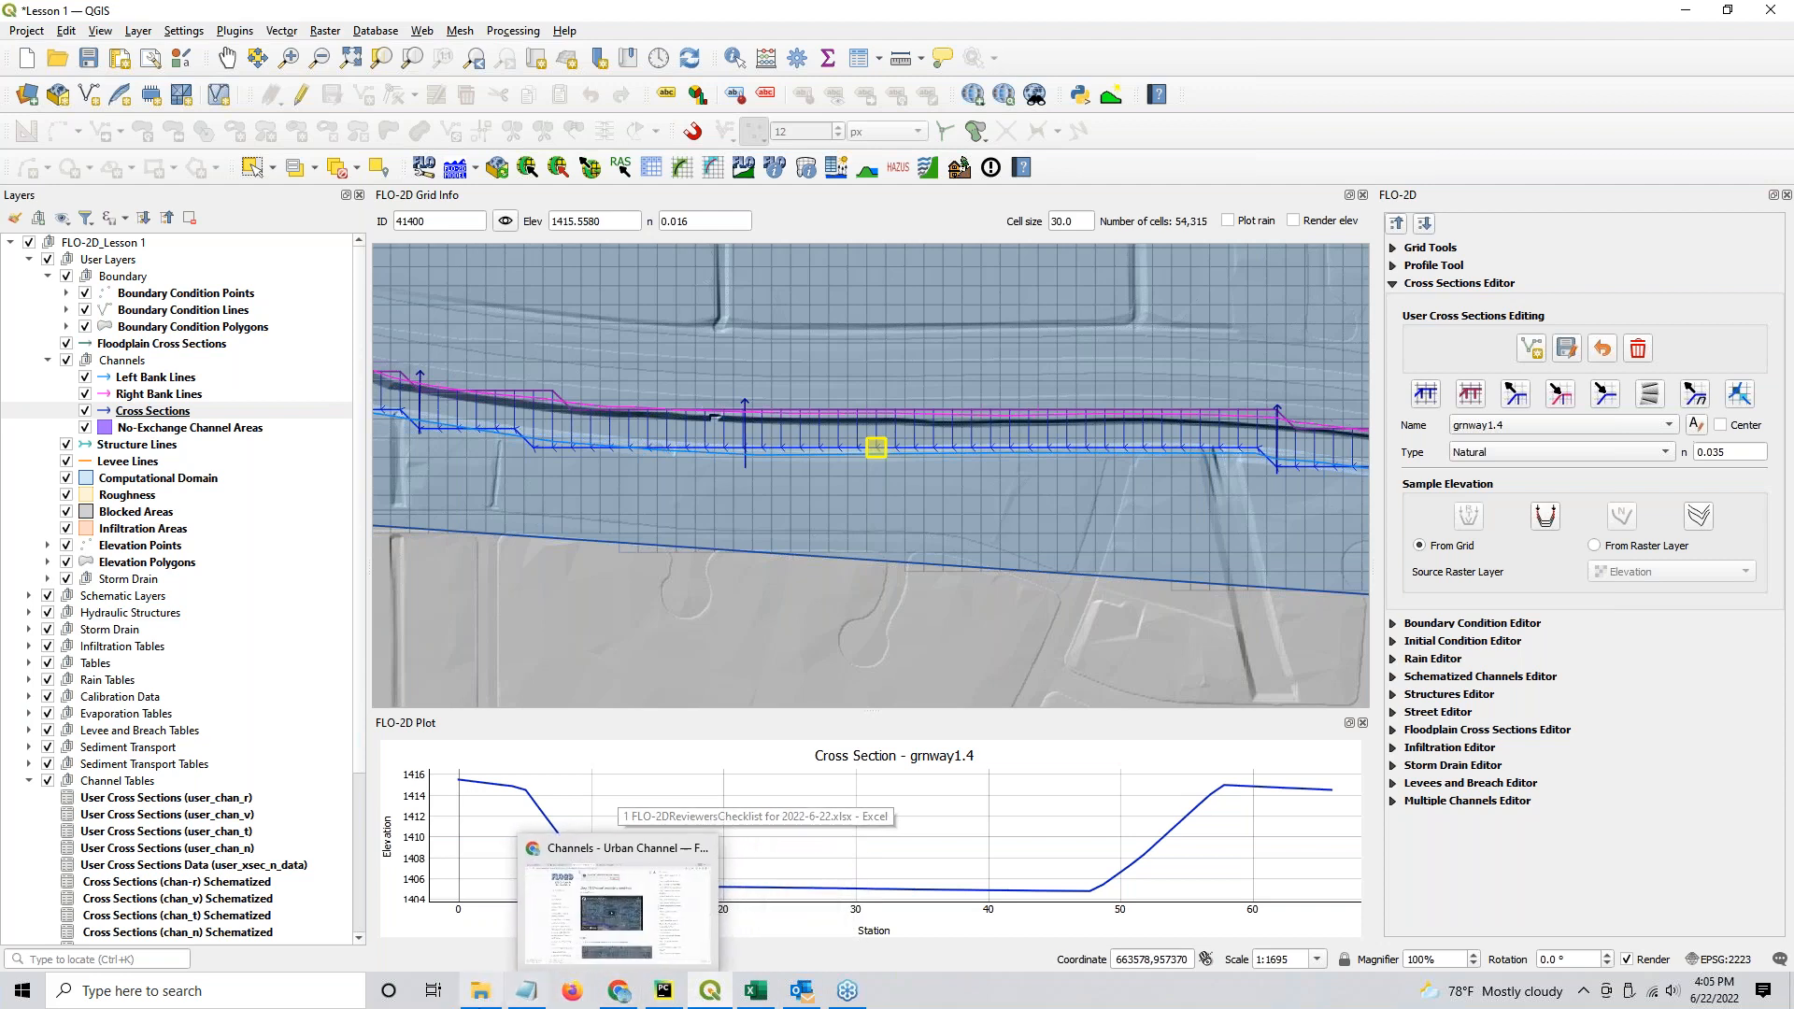
left_click(521, 1001)
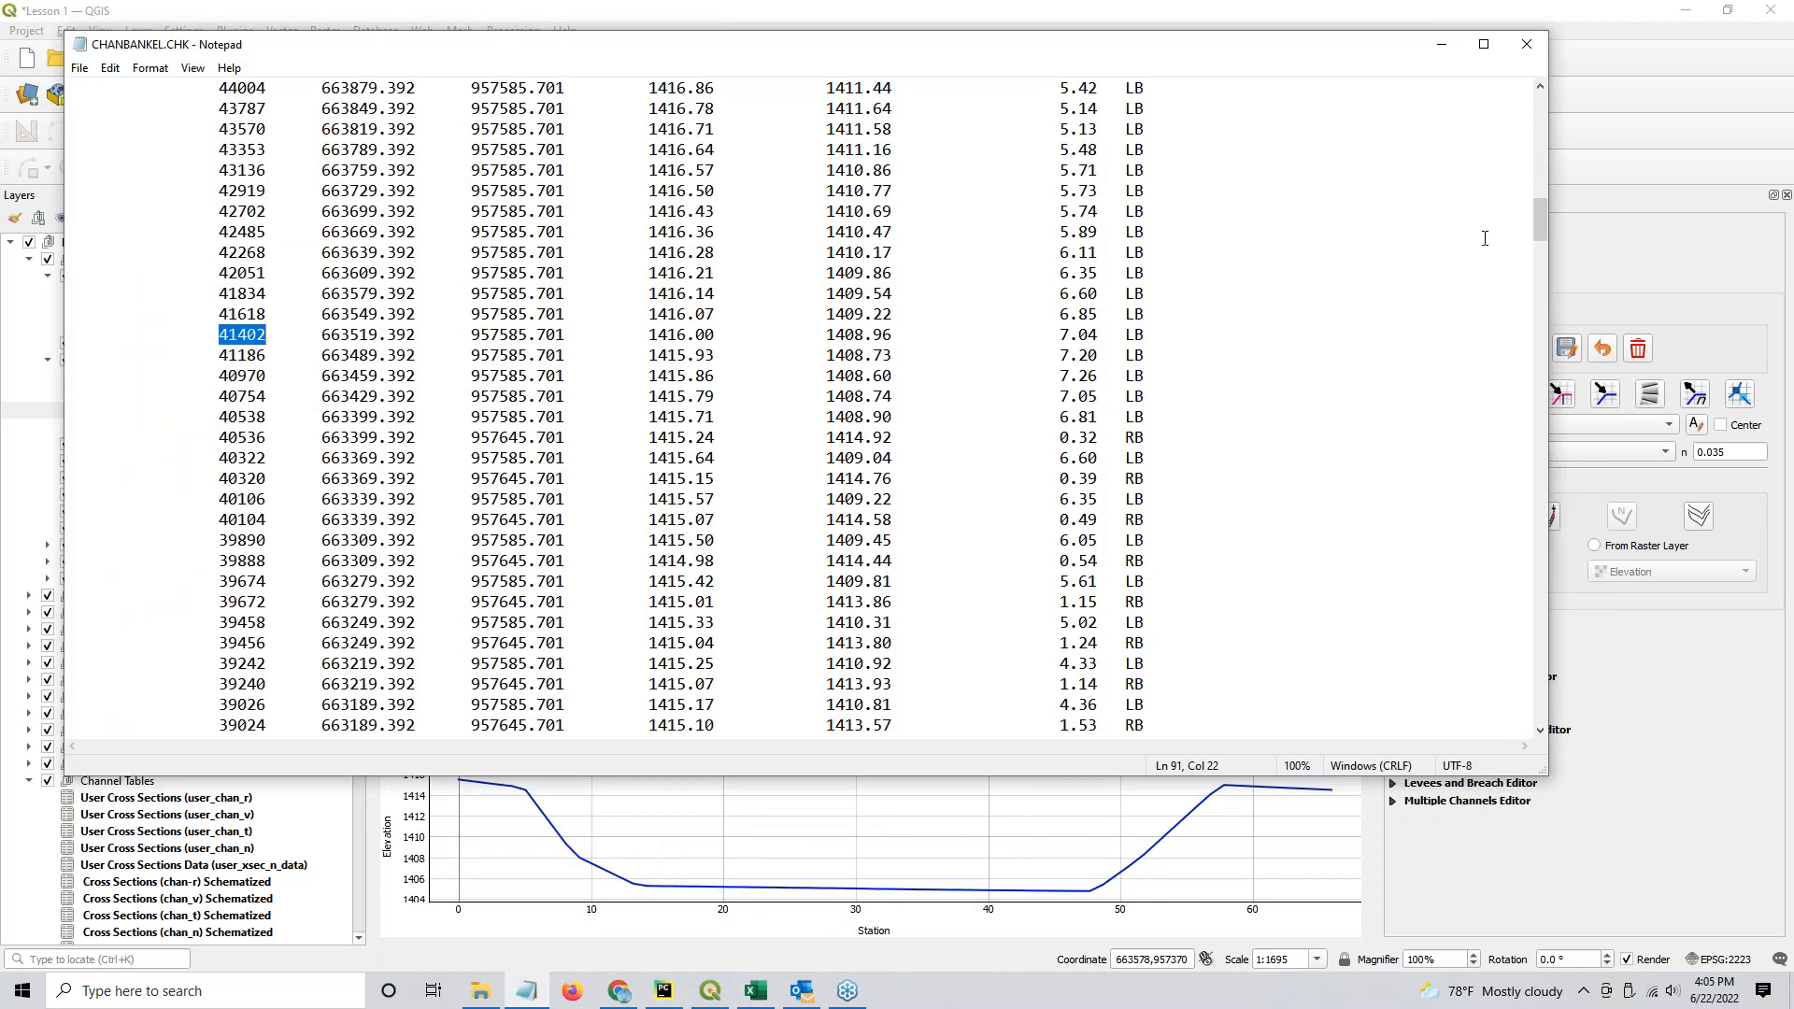
left_click_drag(1540, 222, 1533, 107)
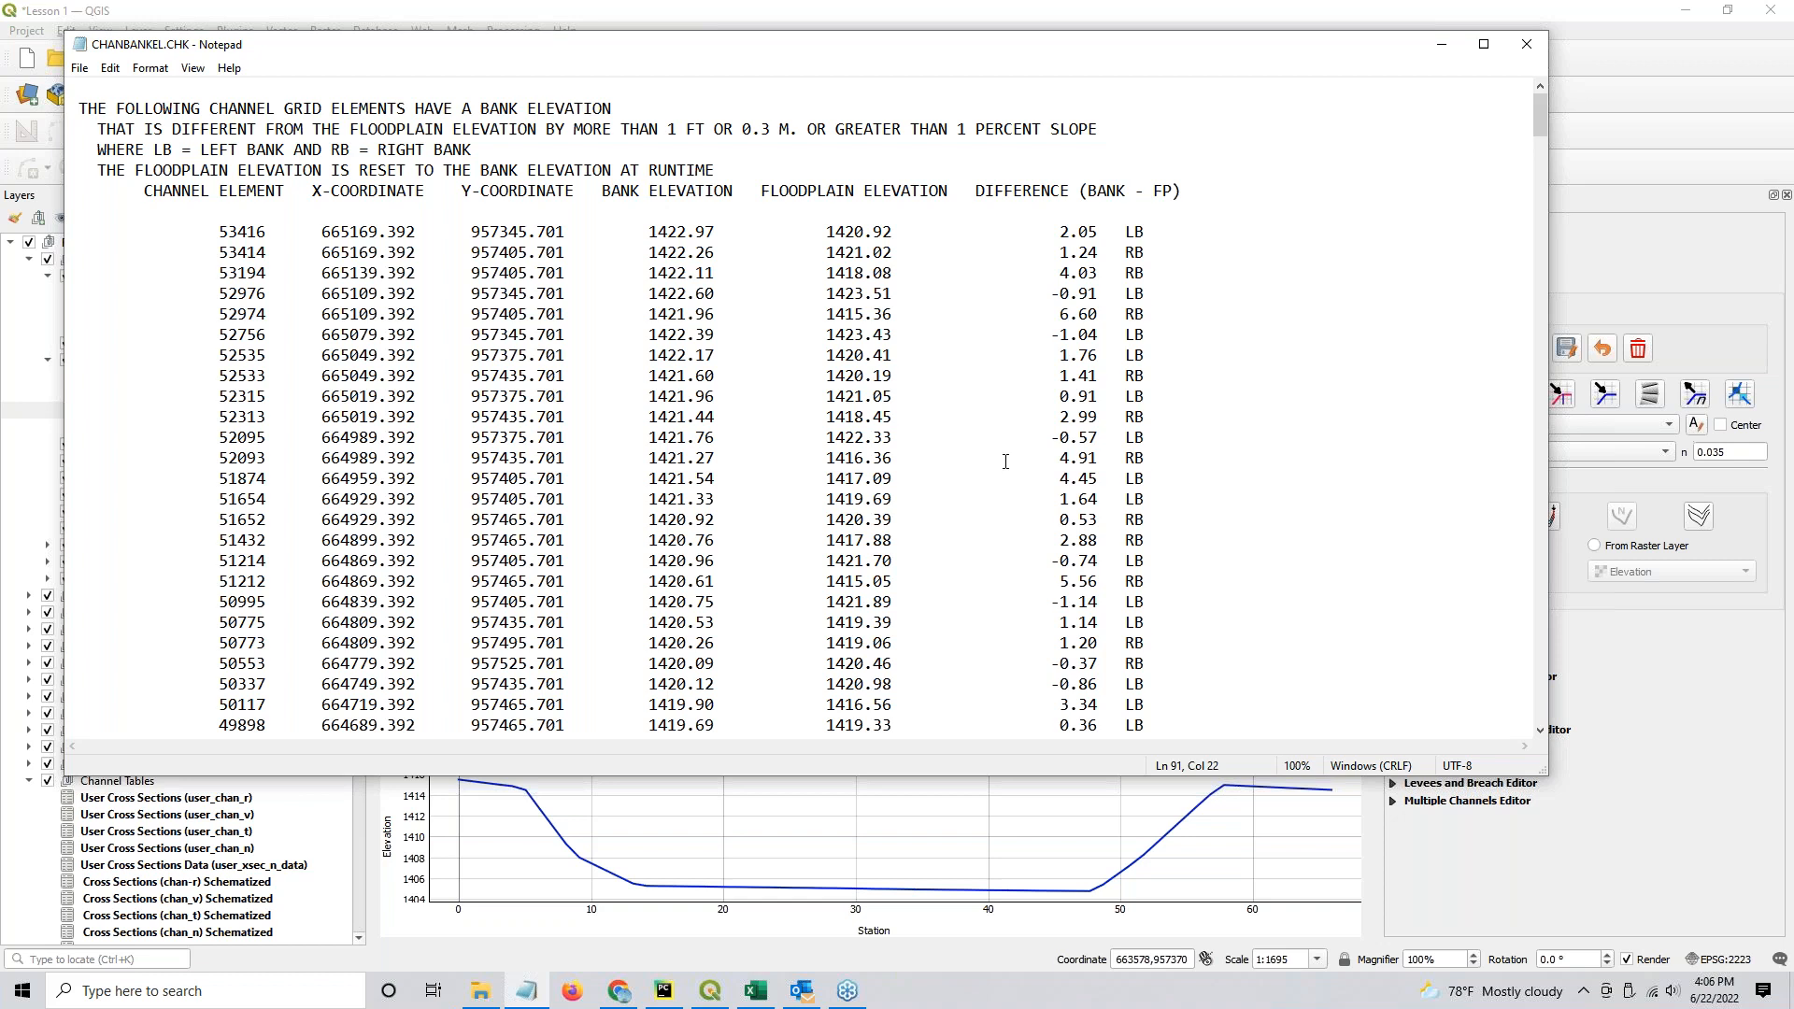
scroll(1077, 552, "down", 3)
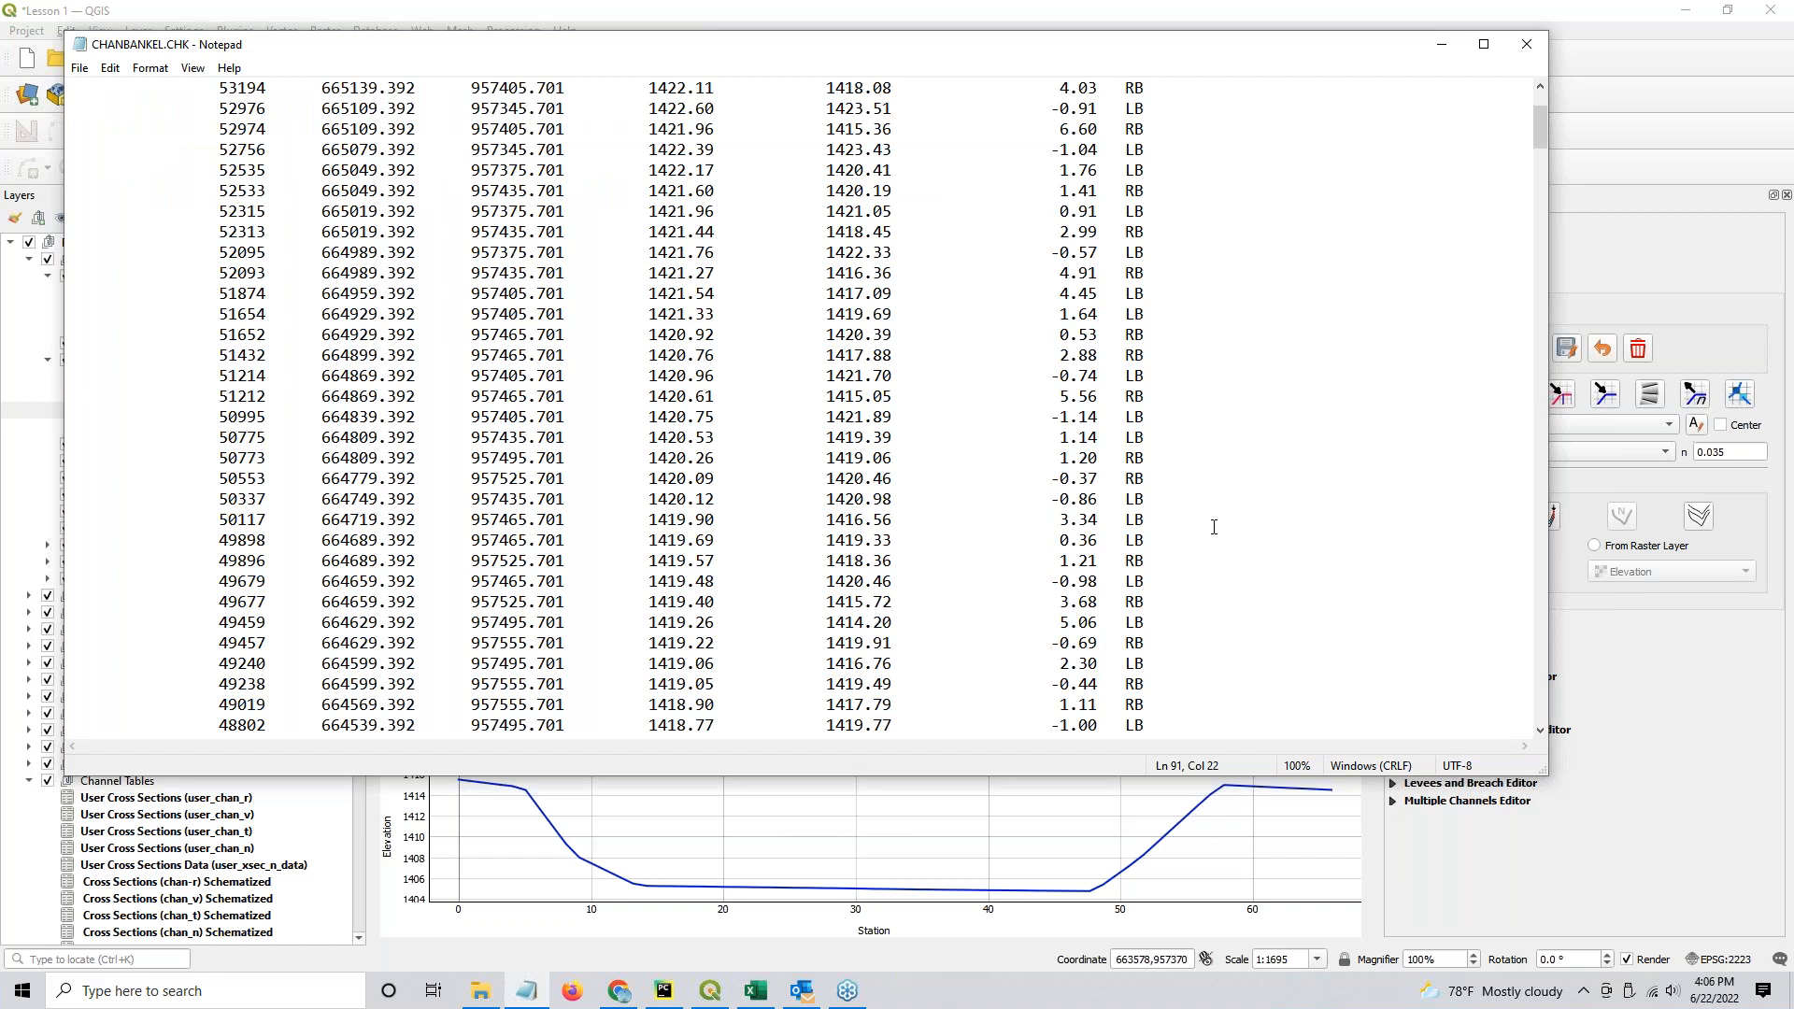
double_click(1081, 397)
left_click_drag(649, 397, 724, 397)
left_click_drag(1540, 128, 1540, 112)
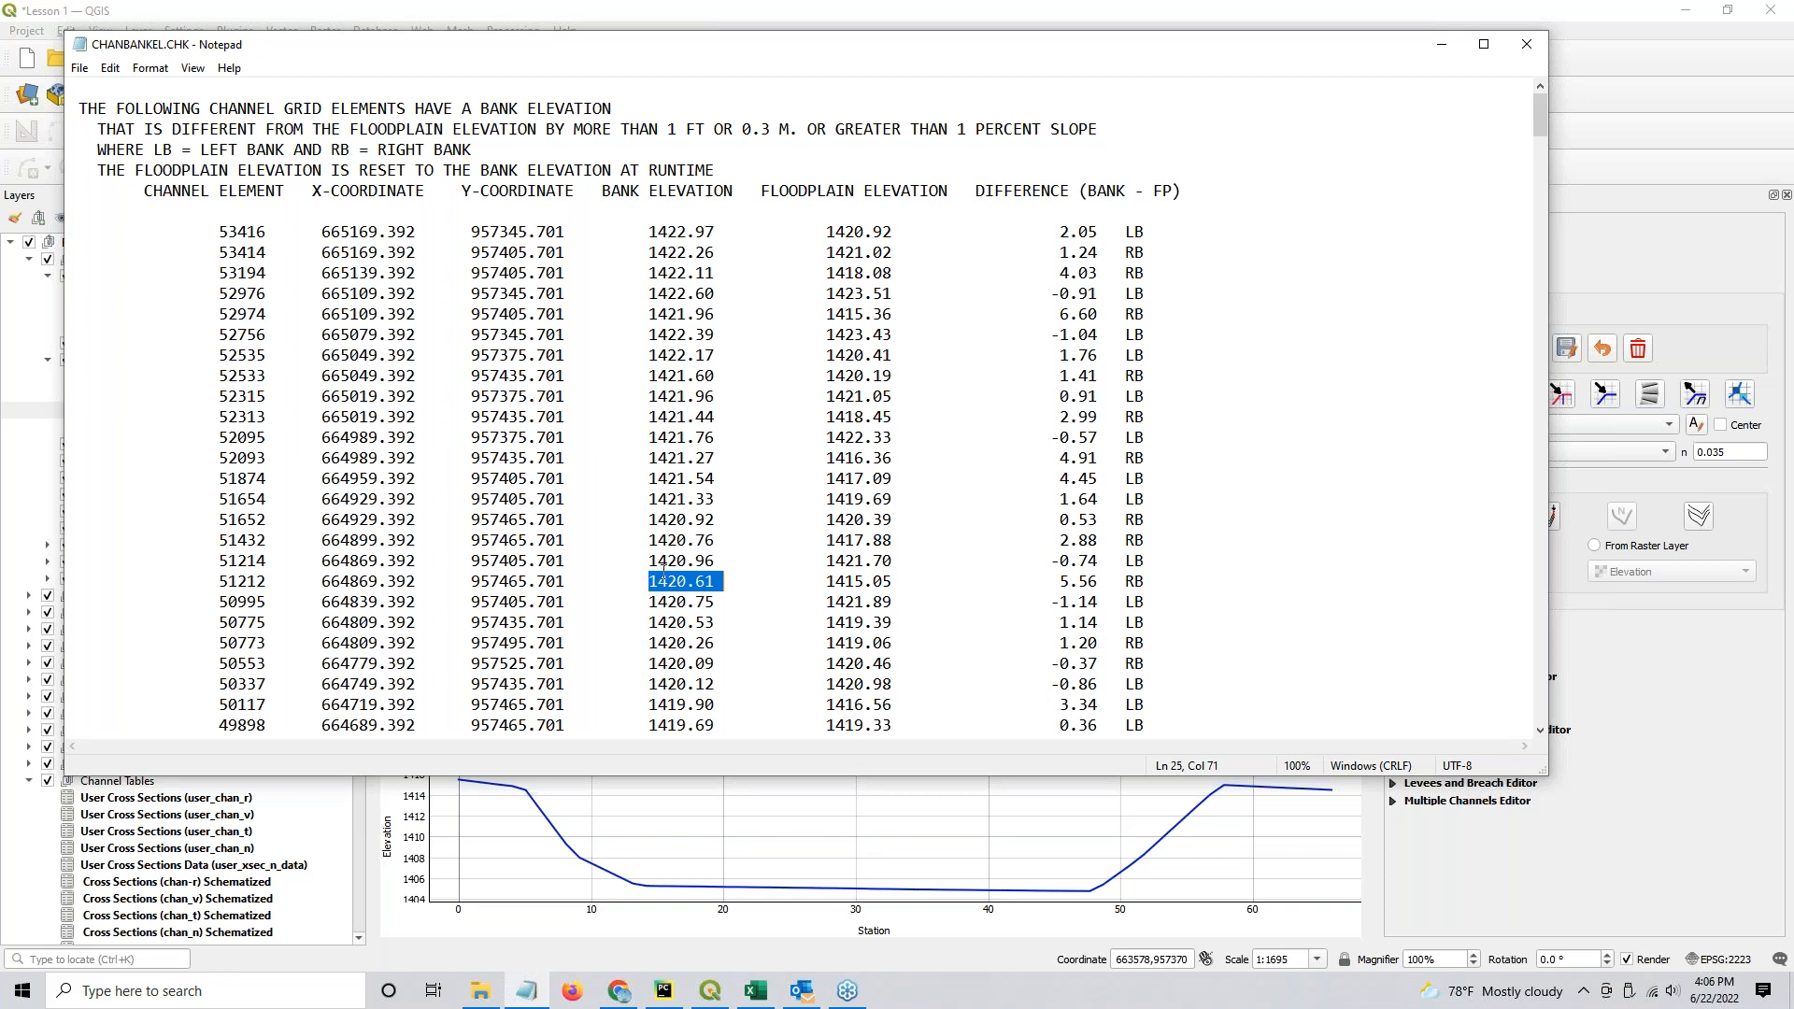
Return to QGIS and examine the schematized channel banks and cross sections on the map up to the channel's east end.
left_click(1444, 46)
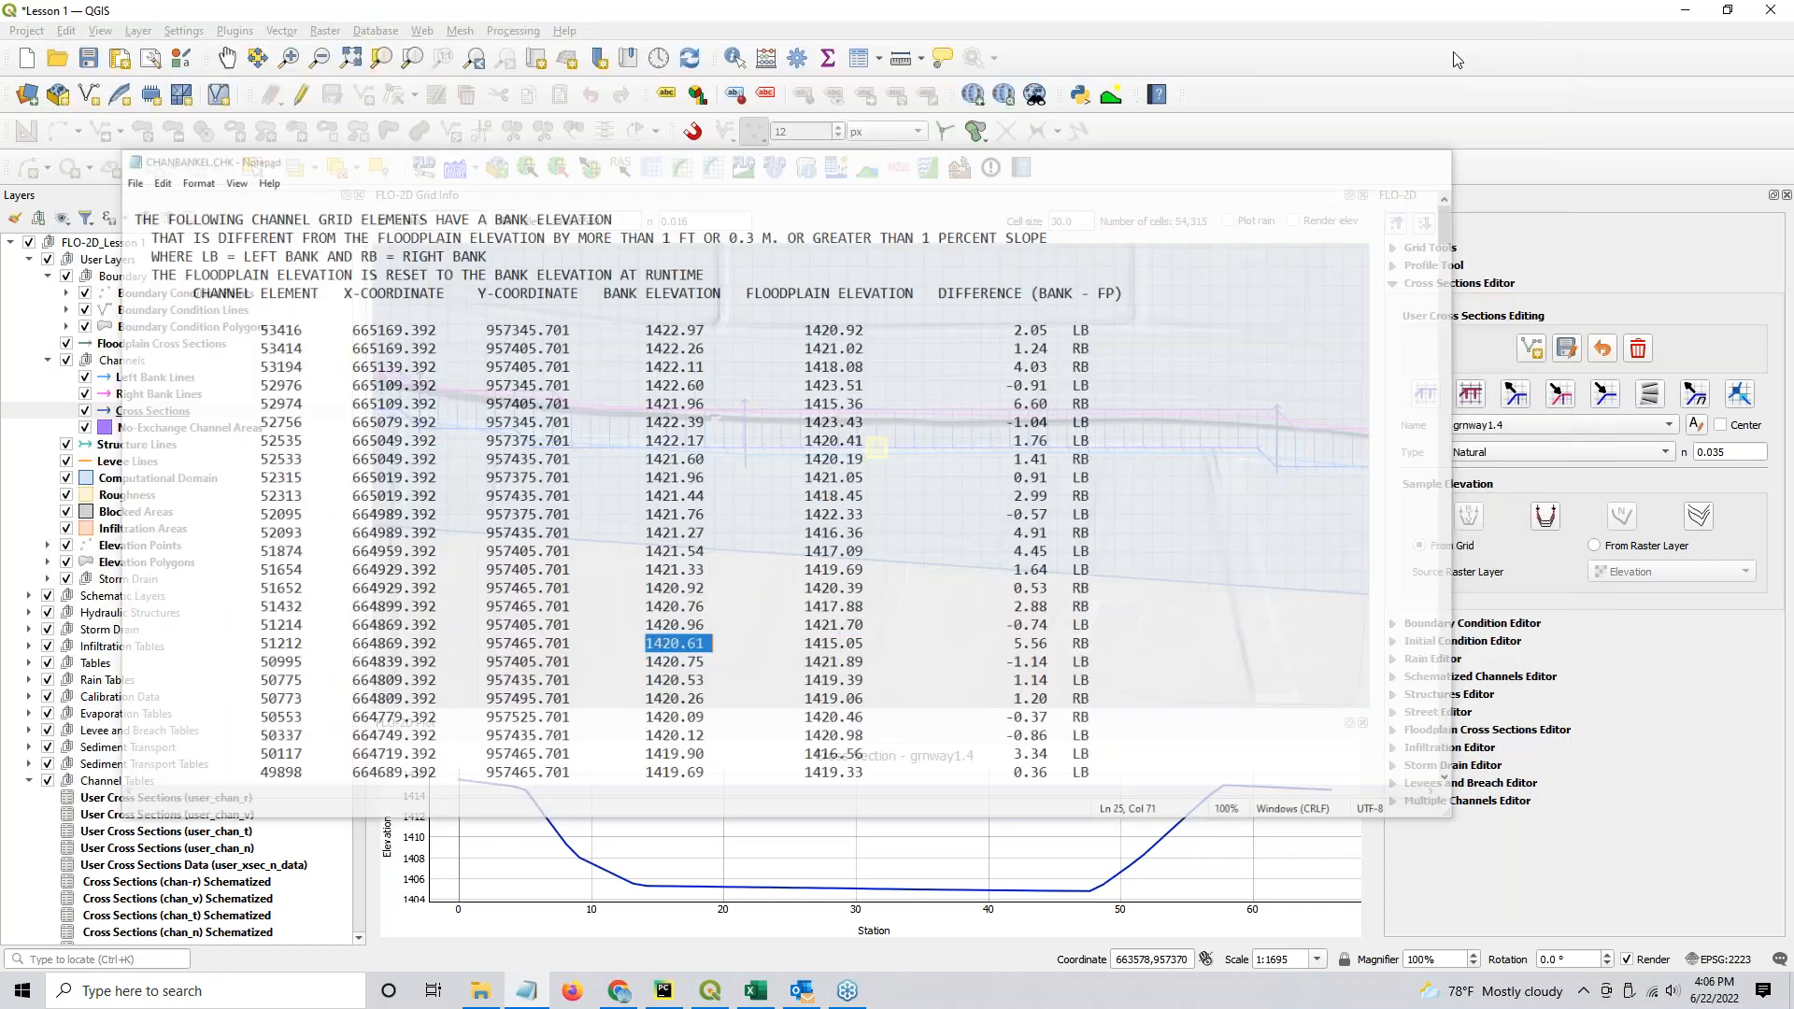
scroll(534, 435, "up", 1)
scroll(512, 431, "up", 1)
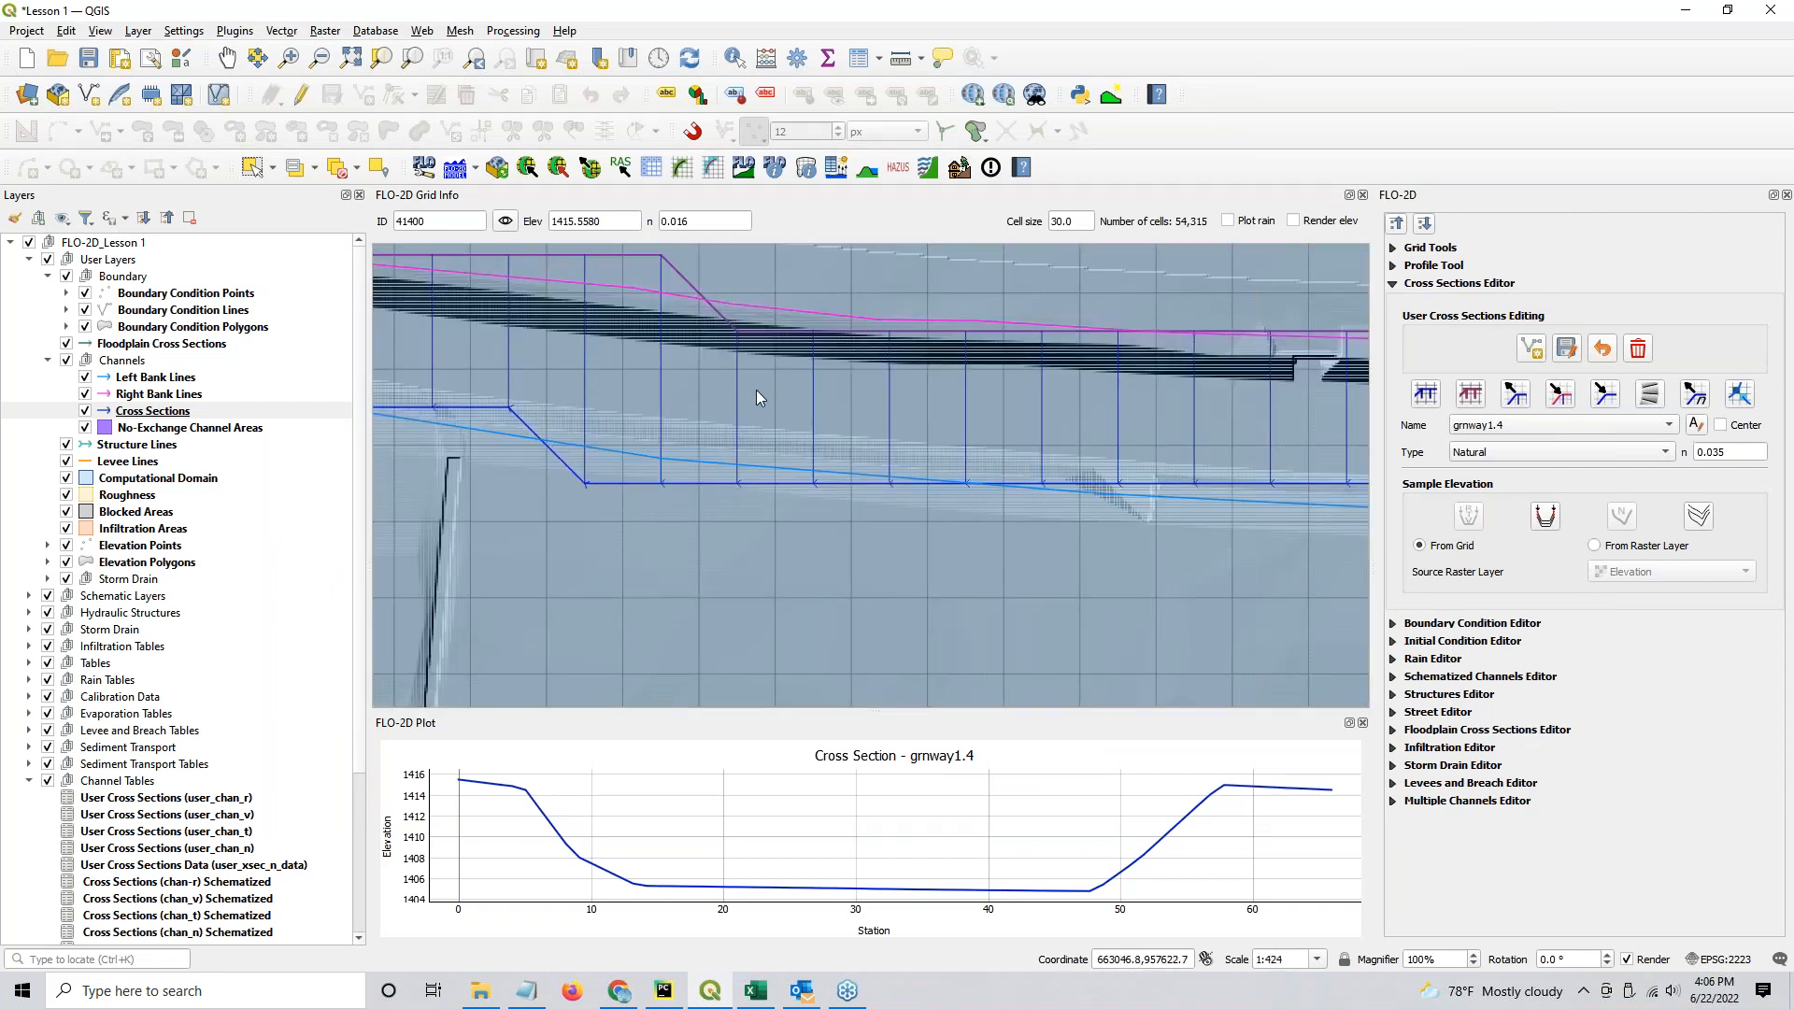
left_click(882, 402)
scroll(882, 402, "down", 2)
left_click_drag(1065, 453, 400, 506)
left_click_drag(1071, 521, 420, 286)
scroll(905, 366, "up", 2)
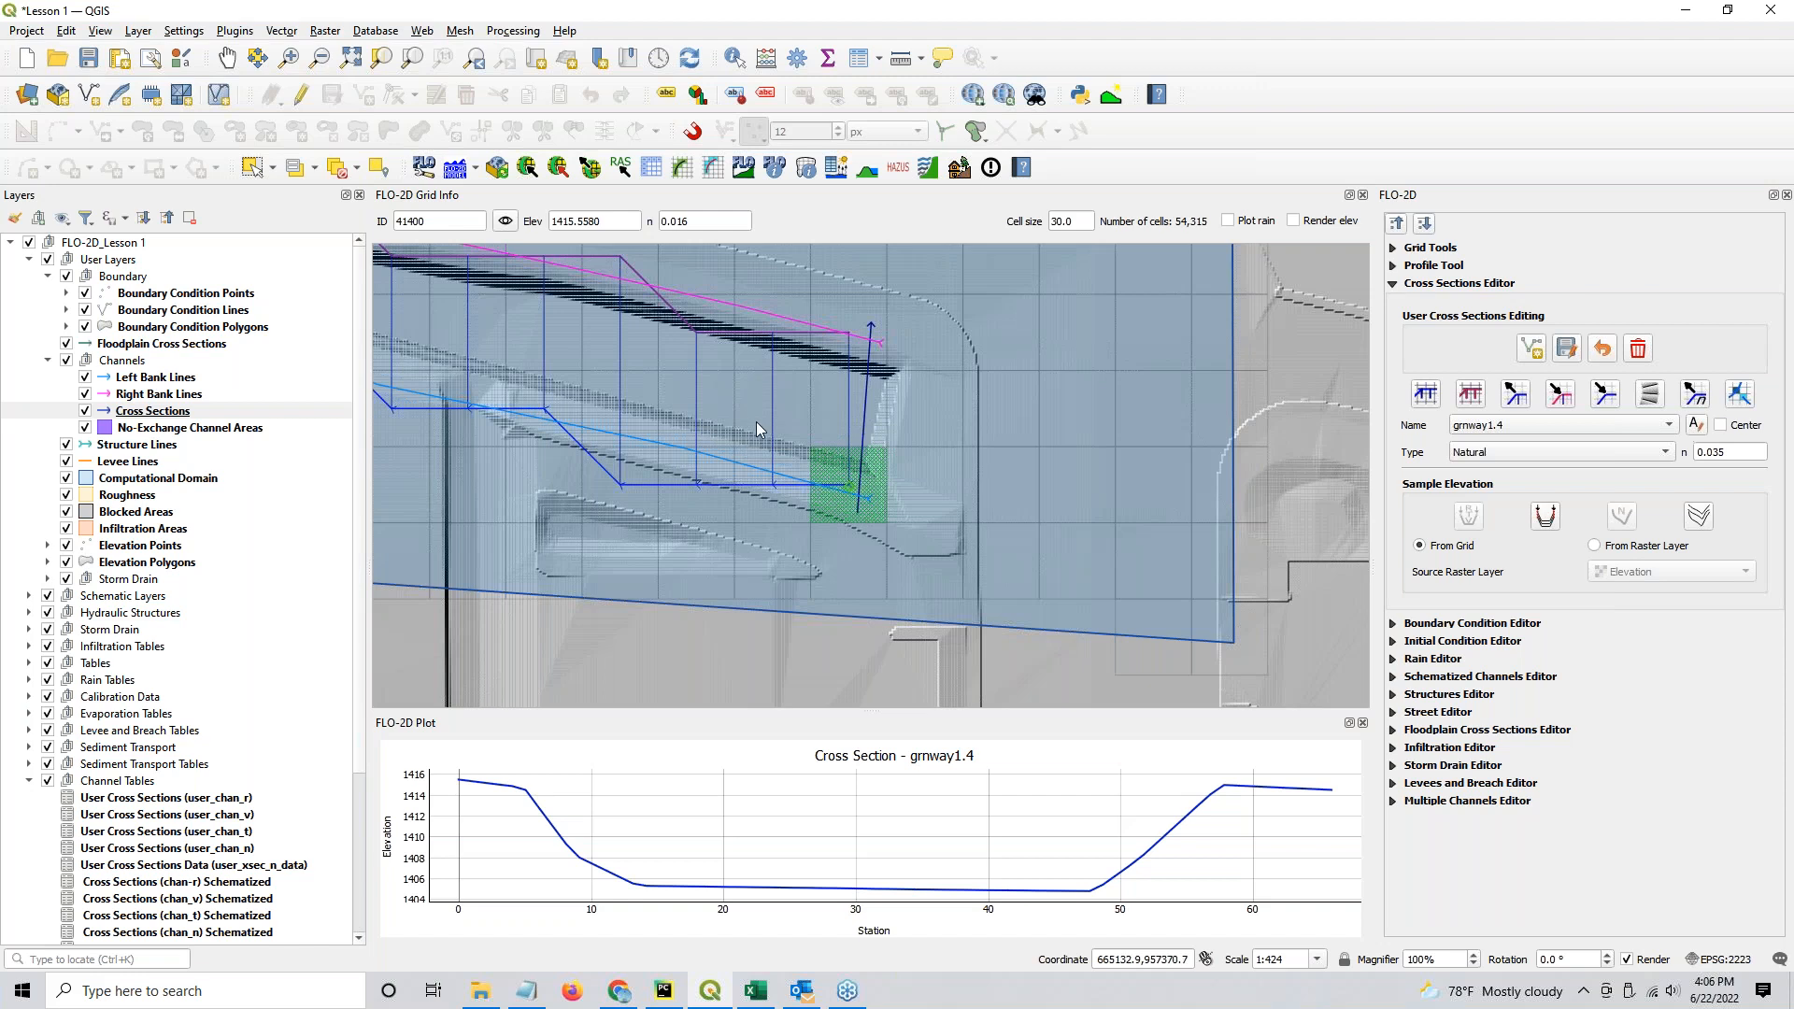
Inspect the overall alignment of the channel's left and right banks westward from its east end.
scroll(778, 497, "down", 2)
left_click_drag(777, 497, 1151, 530)
scroll(1152, 529, "down", 2)
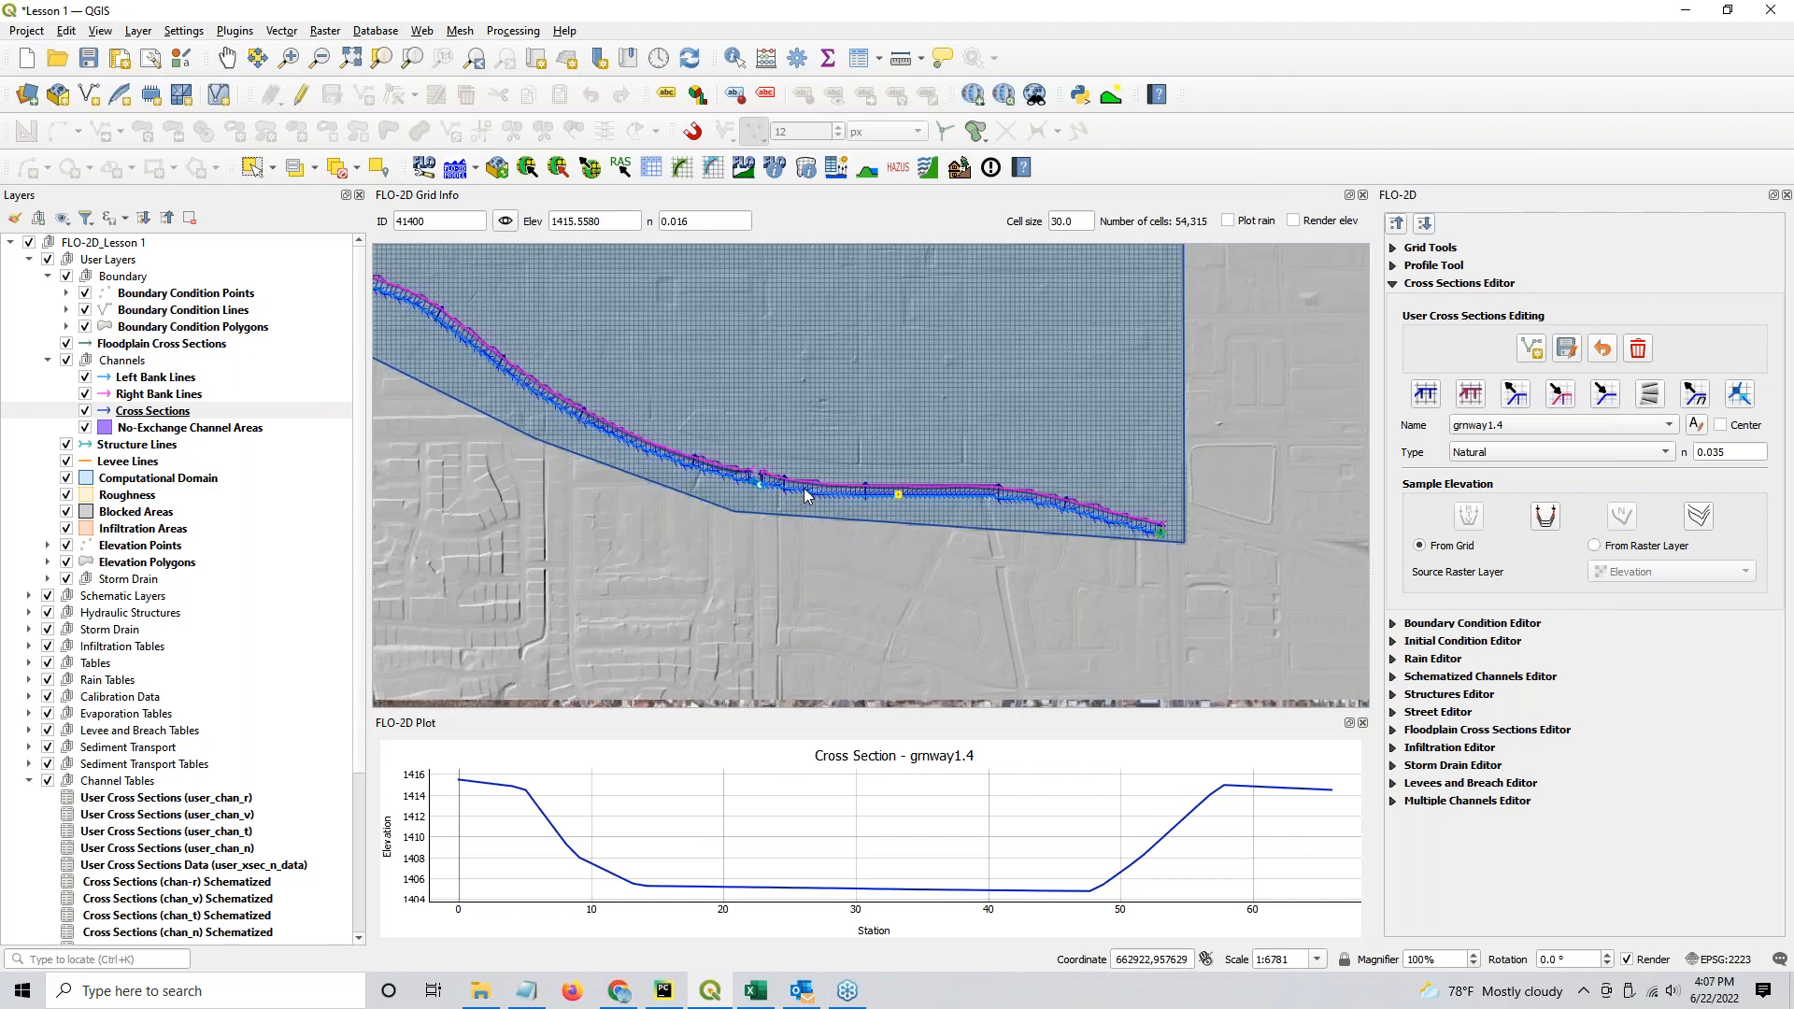
scroll(888, 513, "up", 2)
scroll(897, 513, "down", 1)
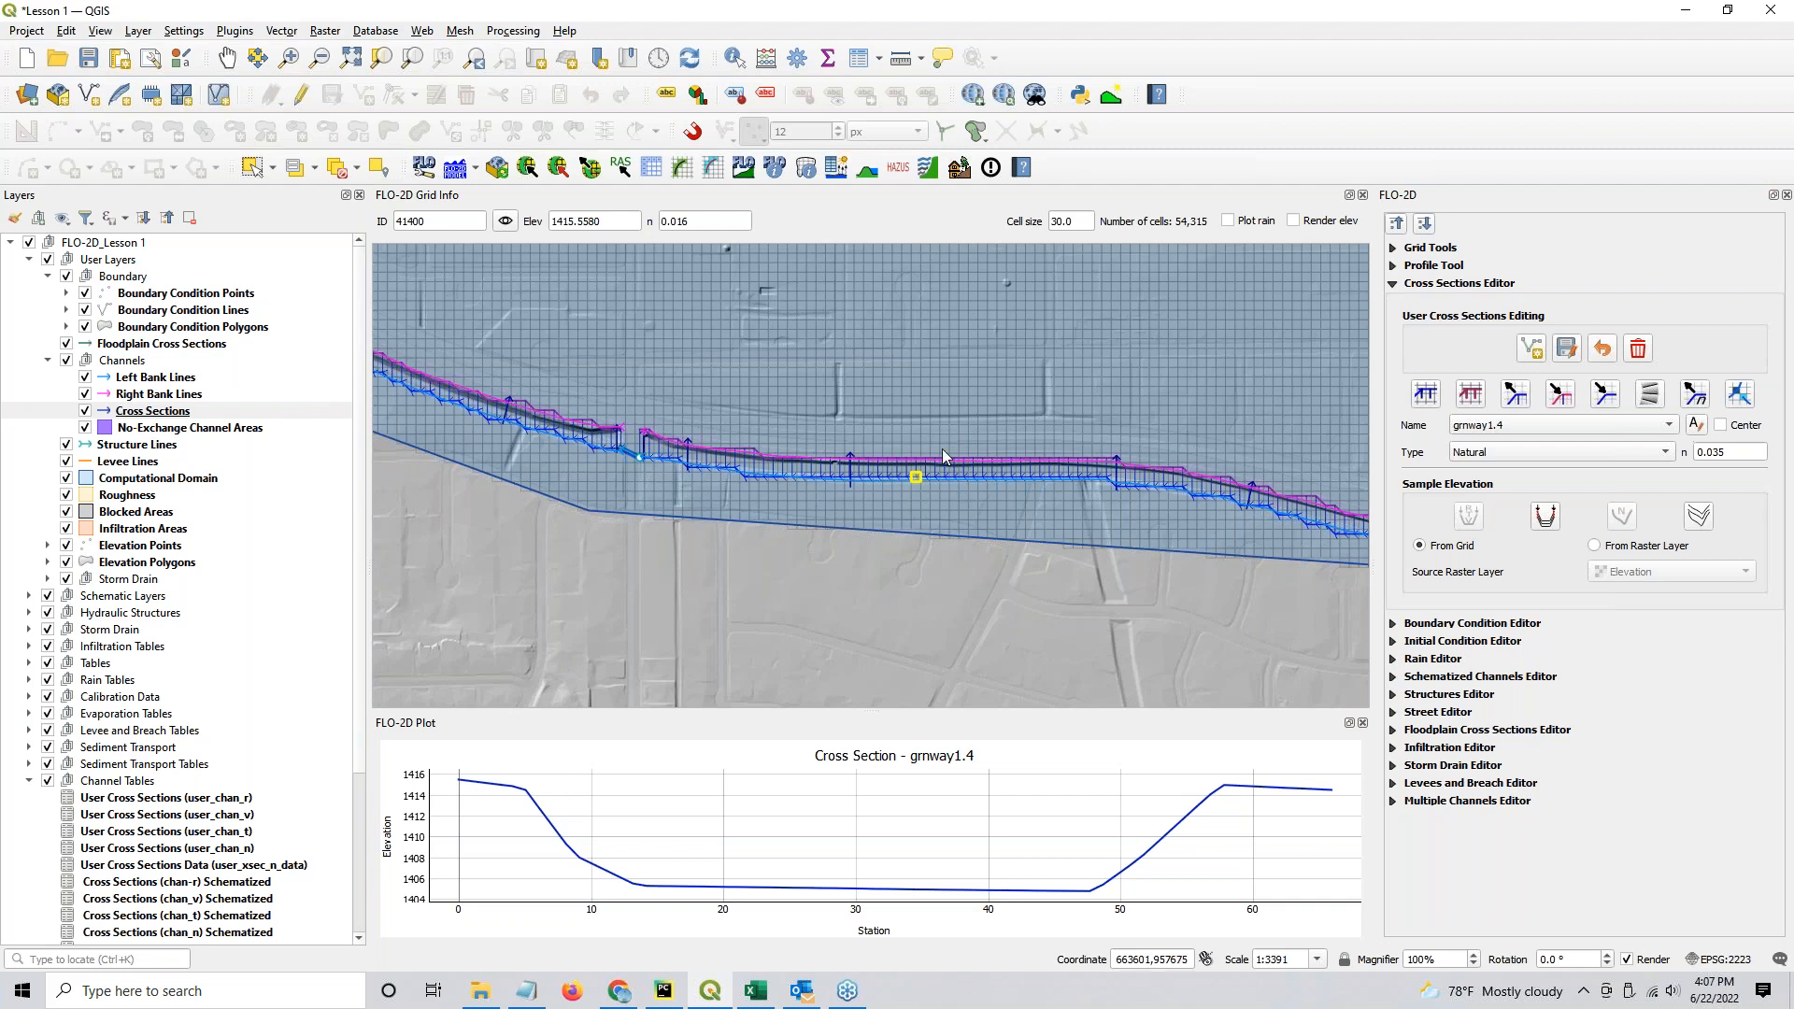
scroll(918, 557, "down", 1)
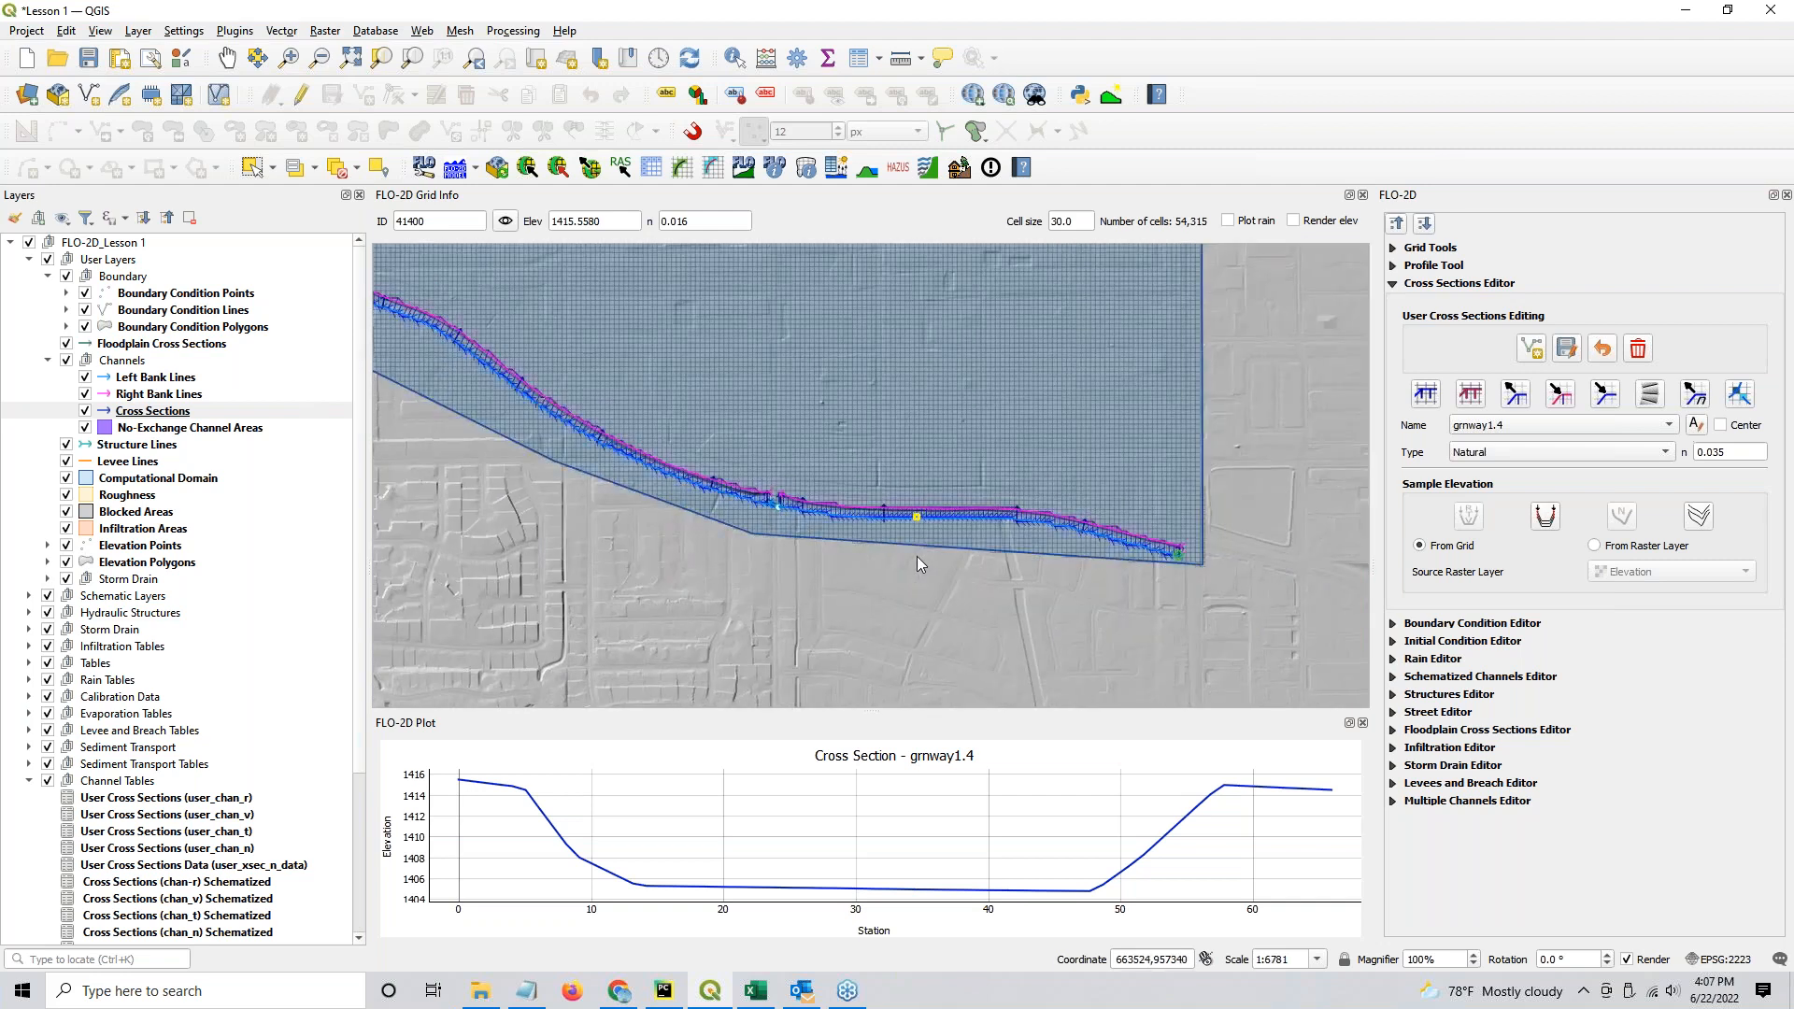
Switch to the Excel reviewers checklist and enter "ok" as the answer for item 13.16 on the CHANNELS sheet.
left_click(756, 992)
left_click(592, 667)
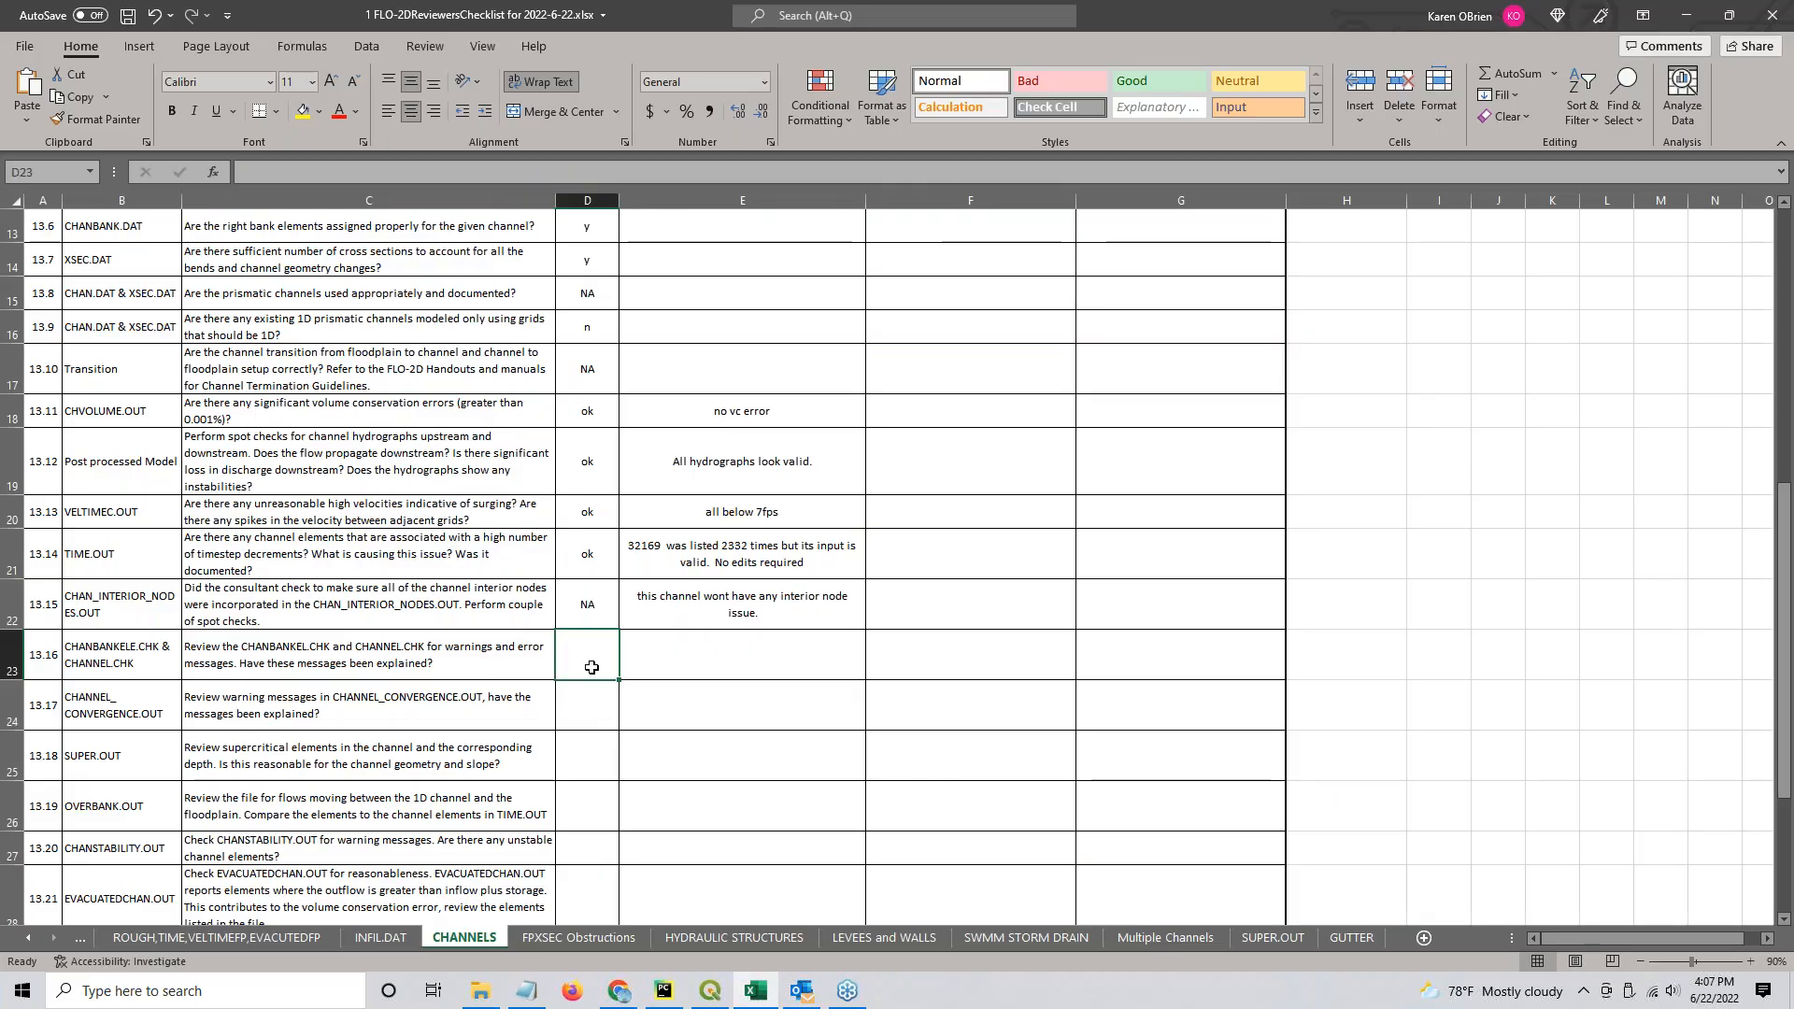
type("ok")
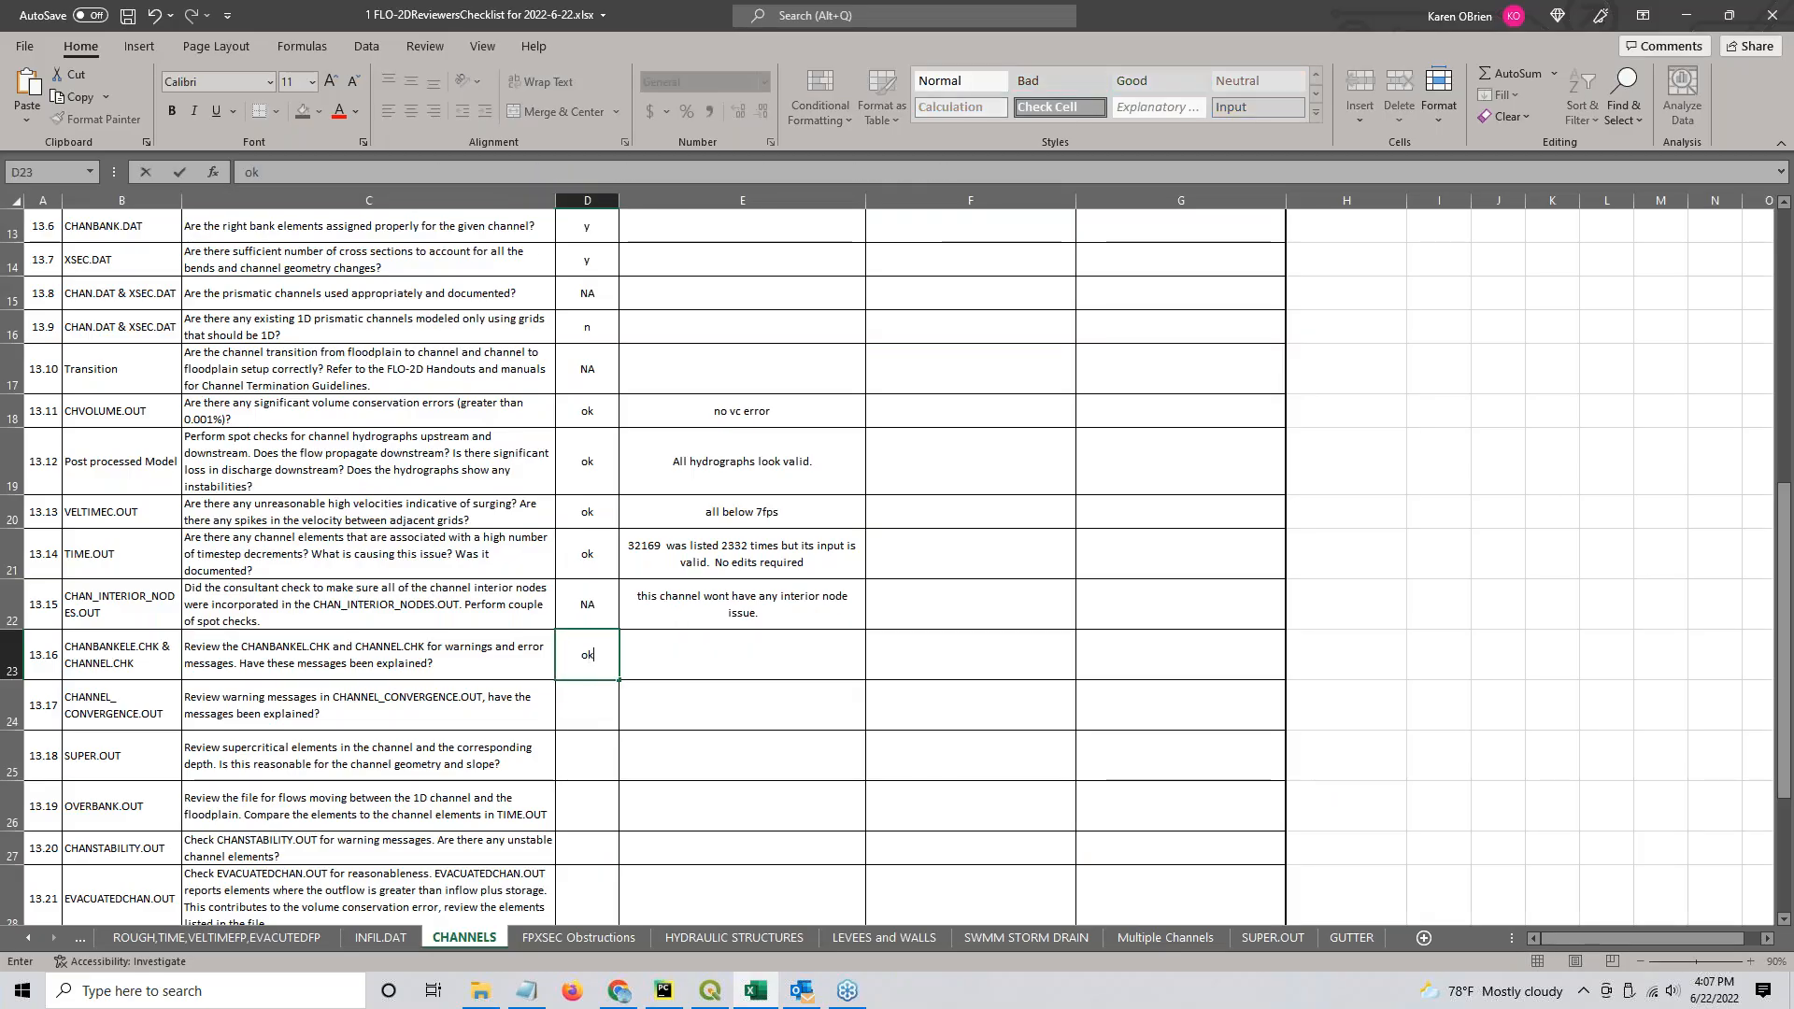
Open CHANNEL.CHK from the Lesson 2 Advanced Export folder, check it for warnings and errors, and close it.
left_click(482, 992)
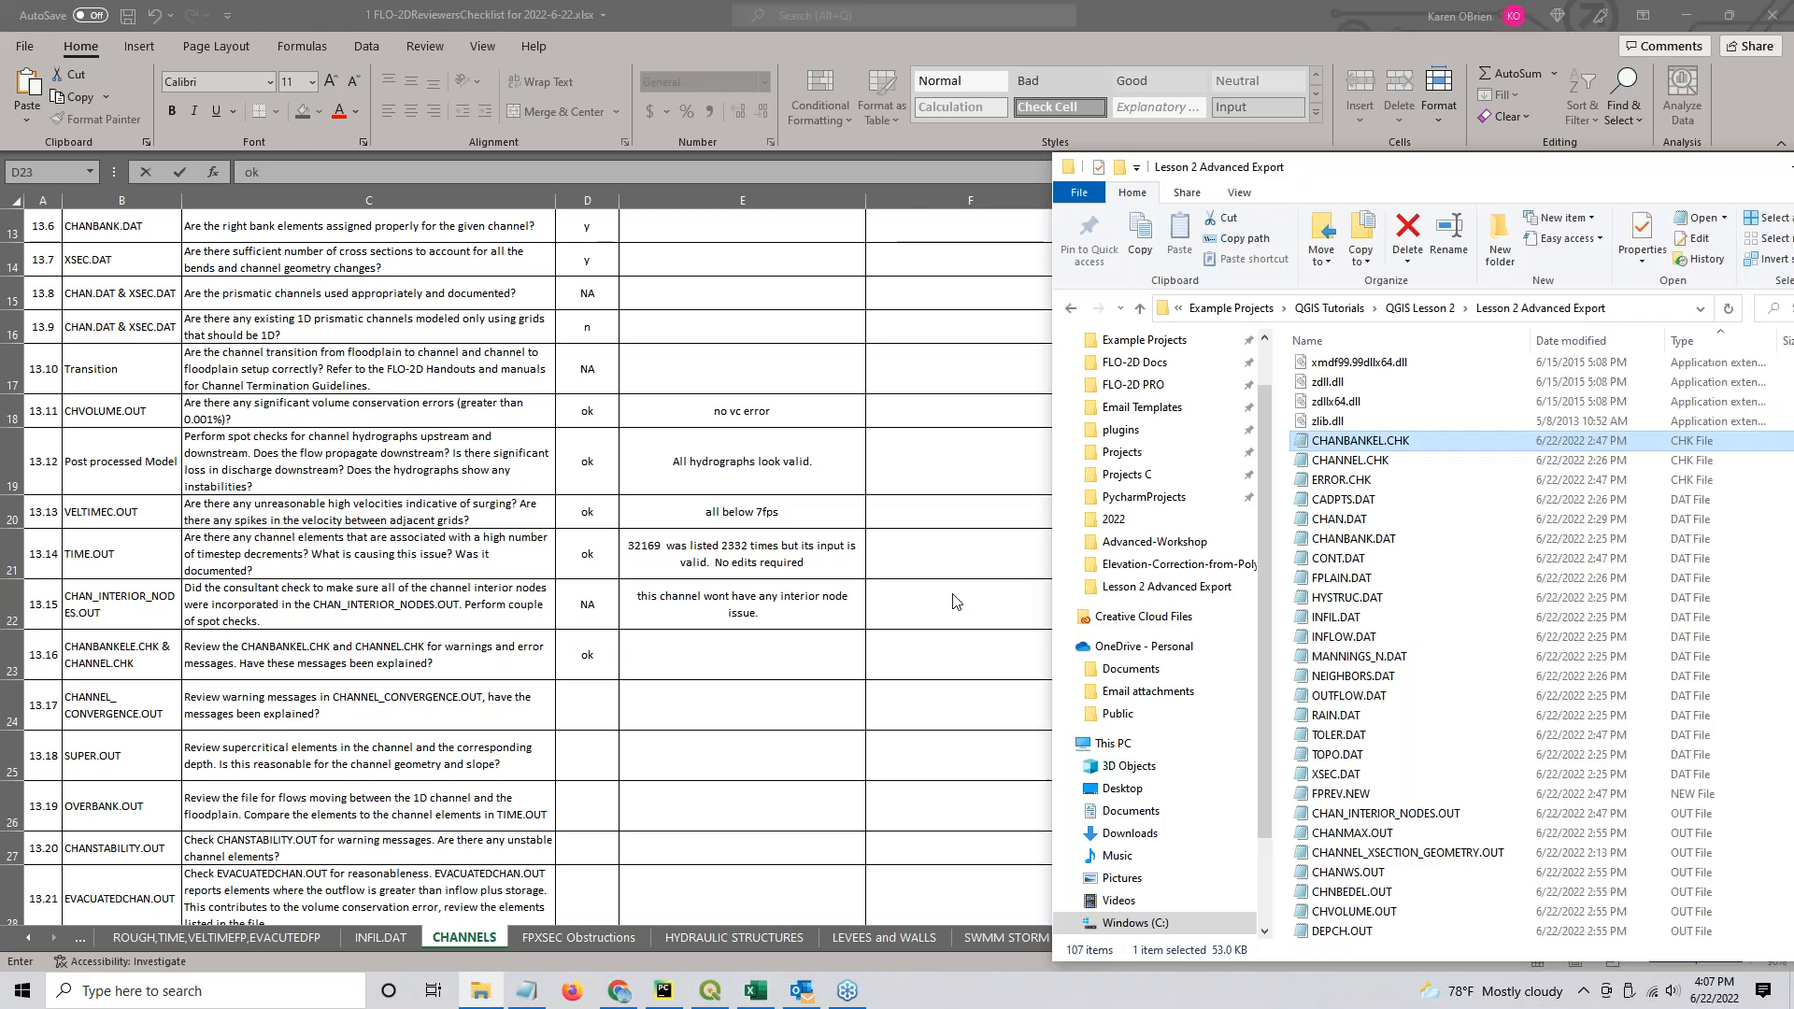
left_click(1350, 465)
double_click(1350, 465)
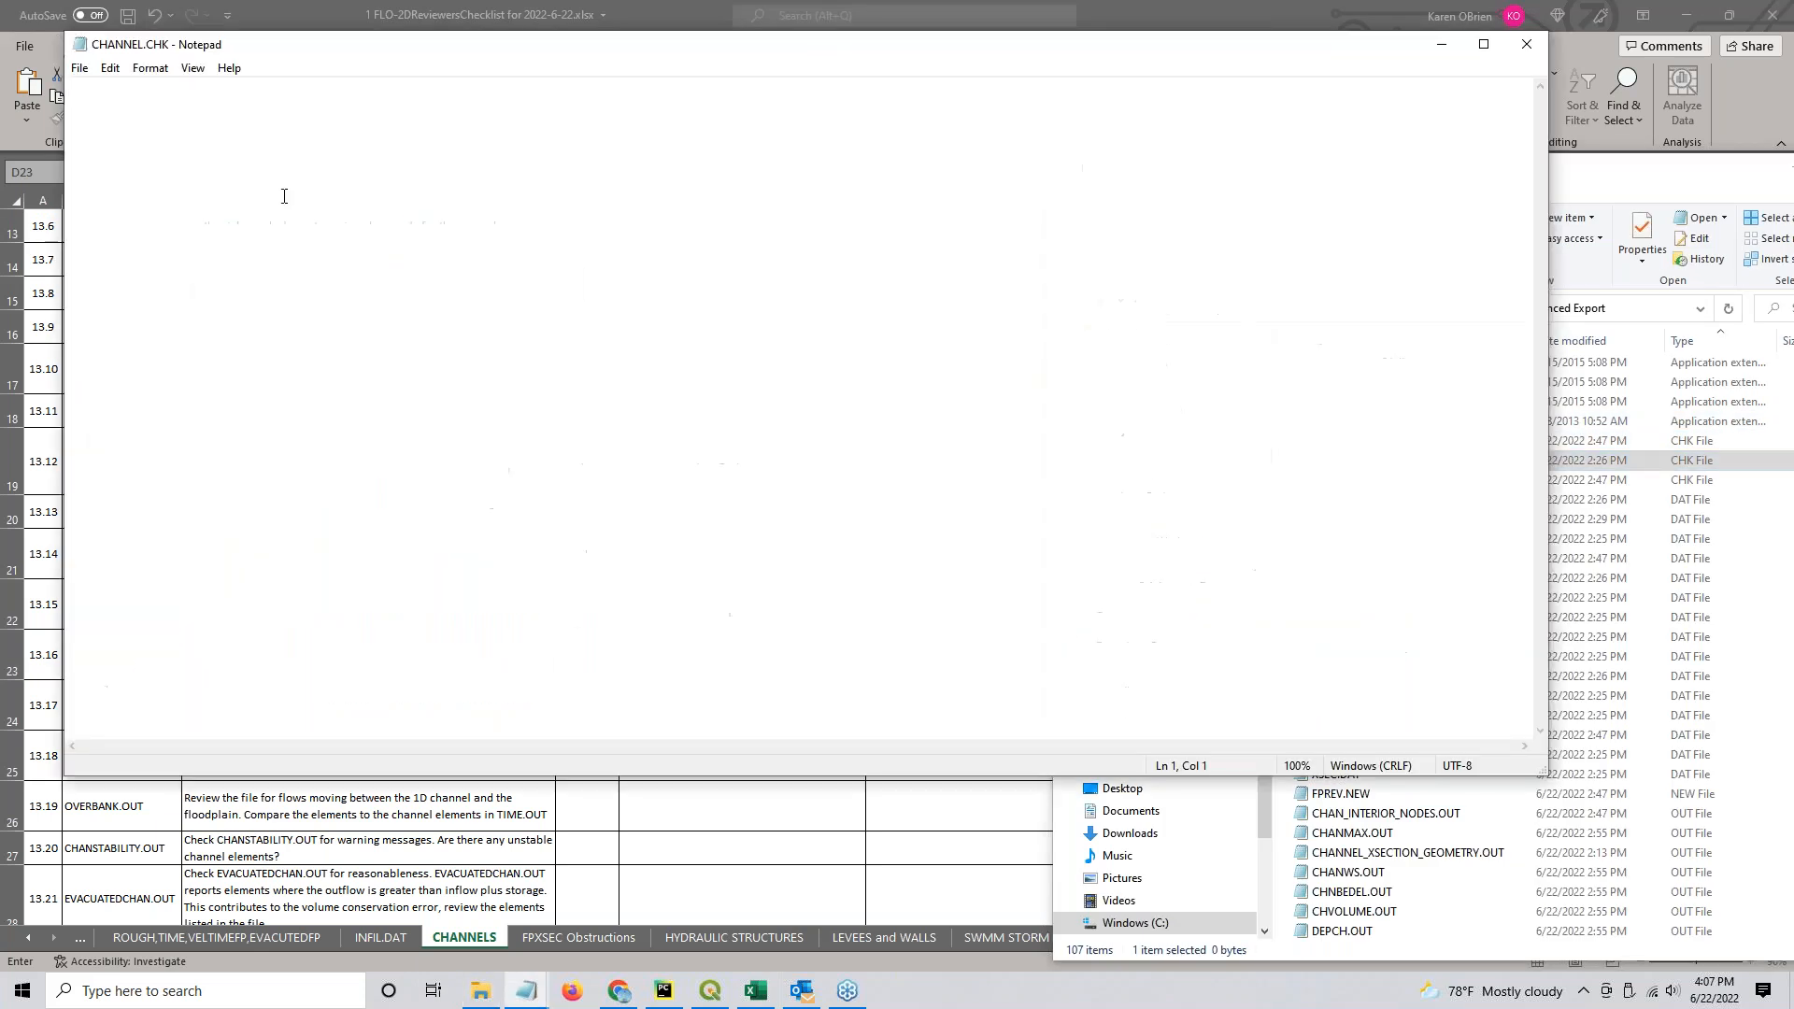
left_click(1523, 42)
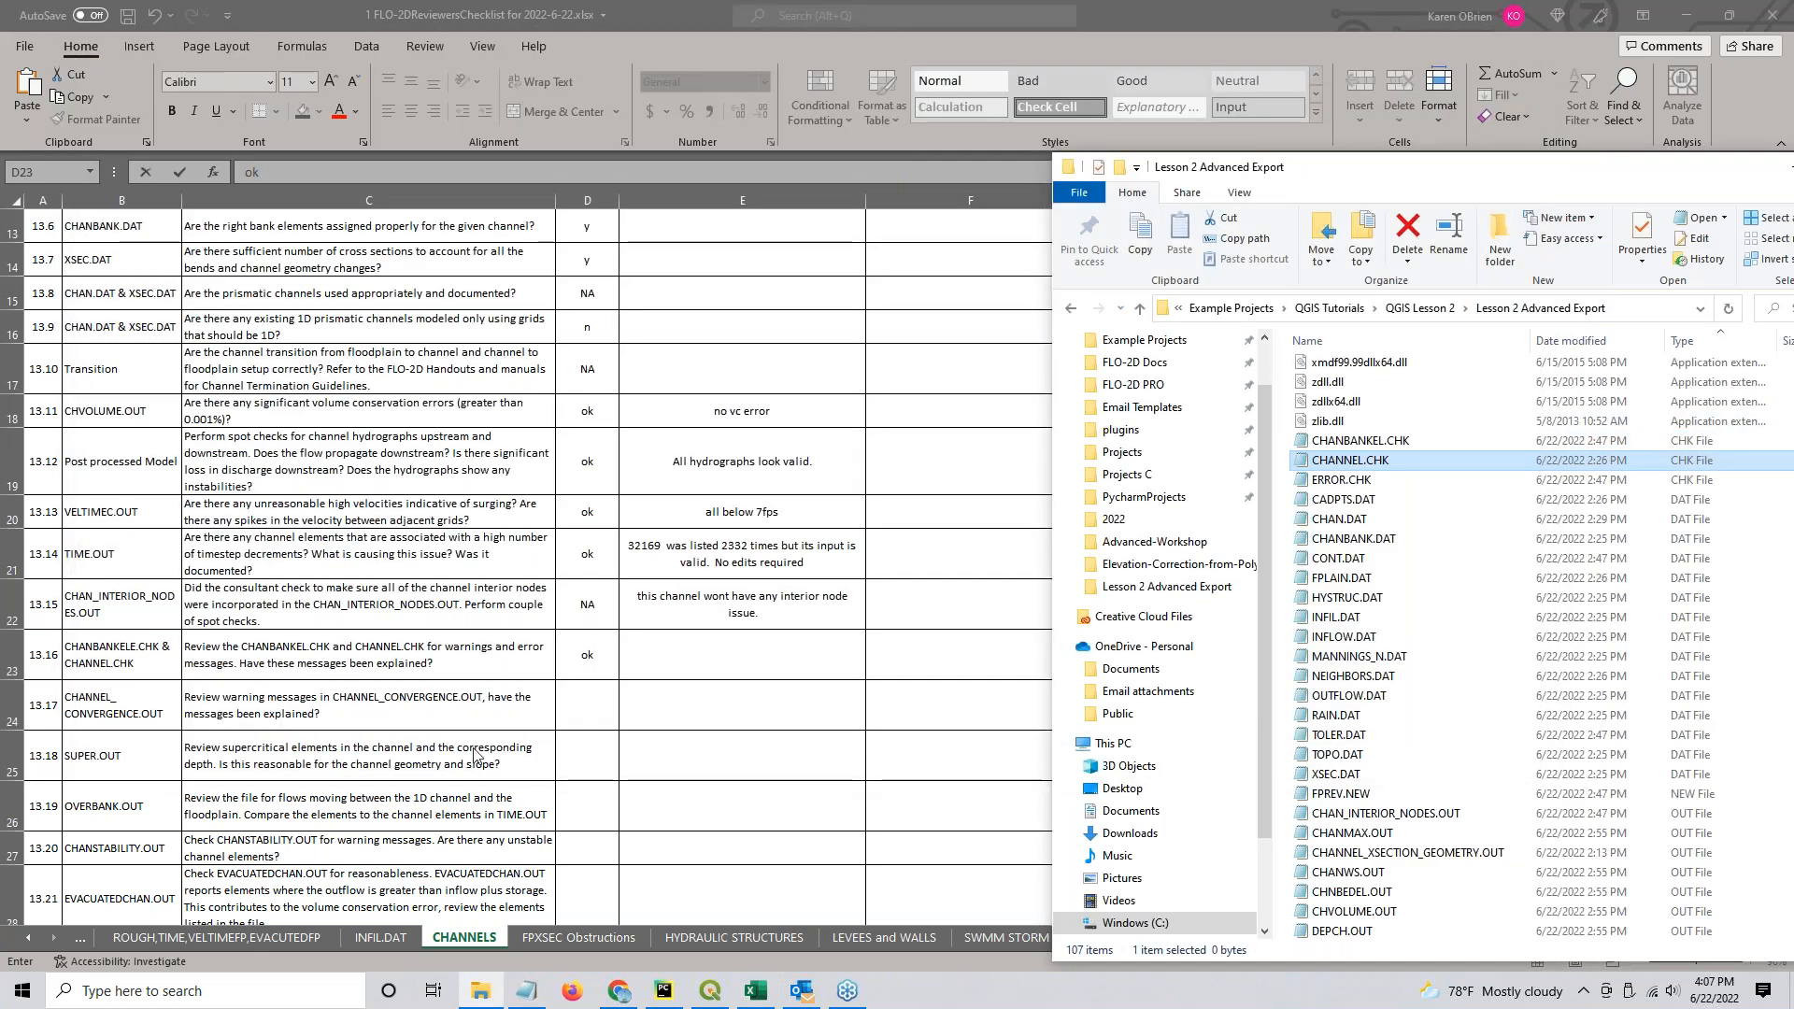
Enter the comment "bank elevation corrections are ok and channel.chk is empty." for checklist item 13.16.
left_click(650, 671)
left_click(650, 671)
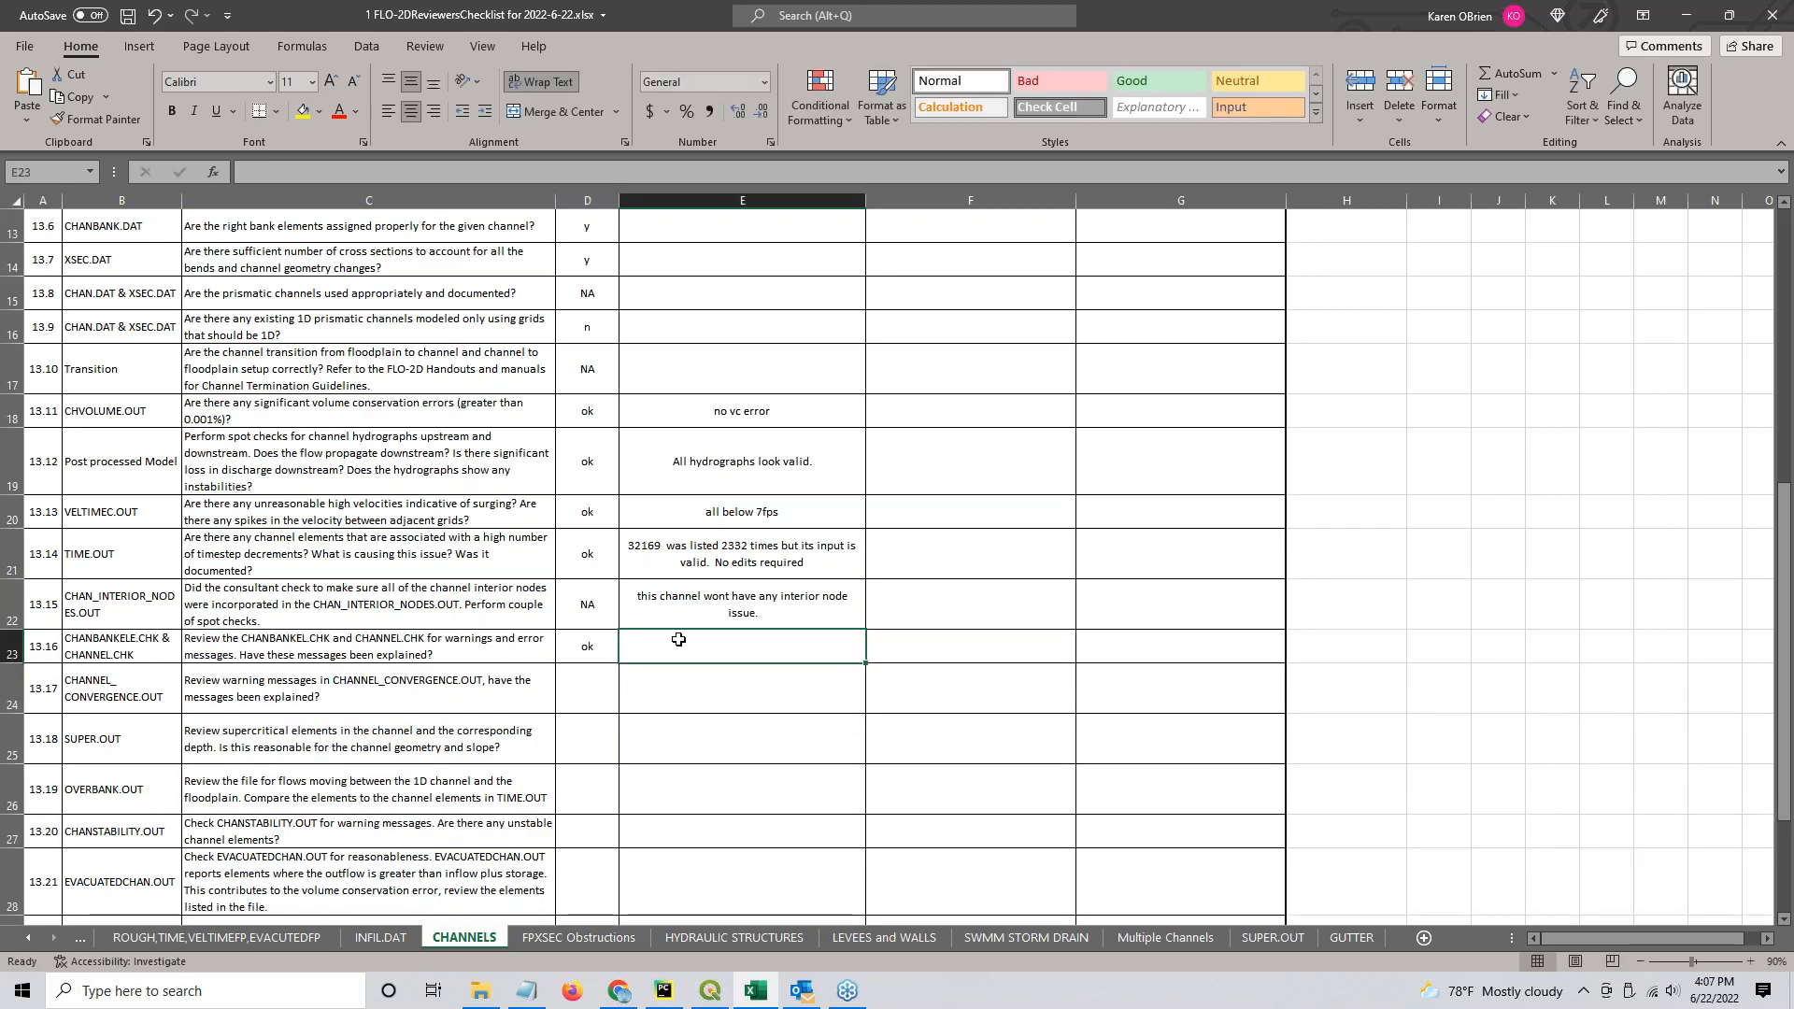
type("bank elevation ")
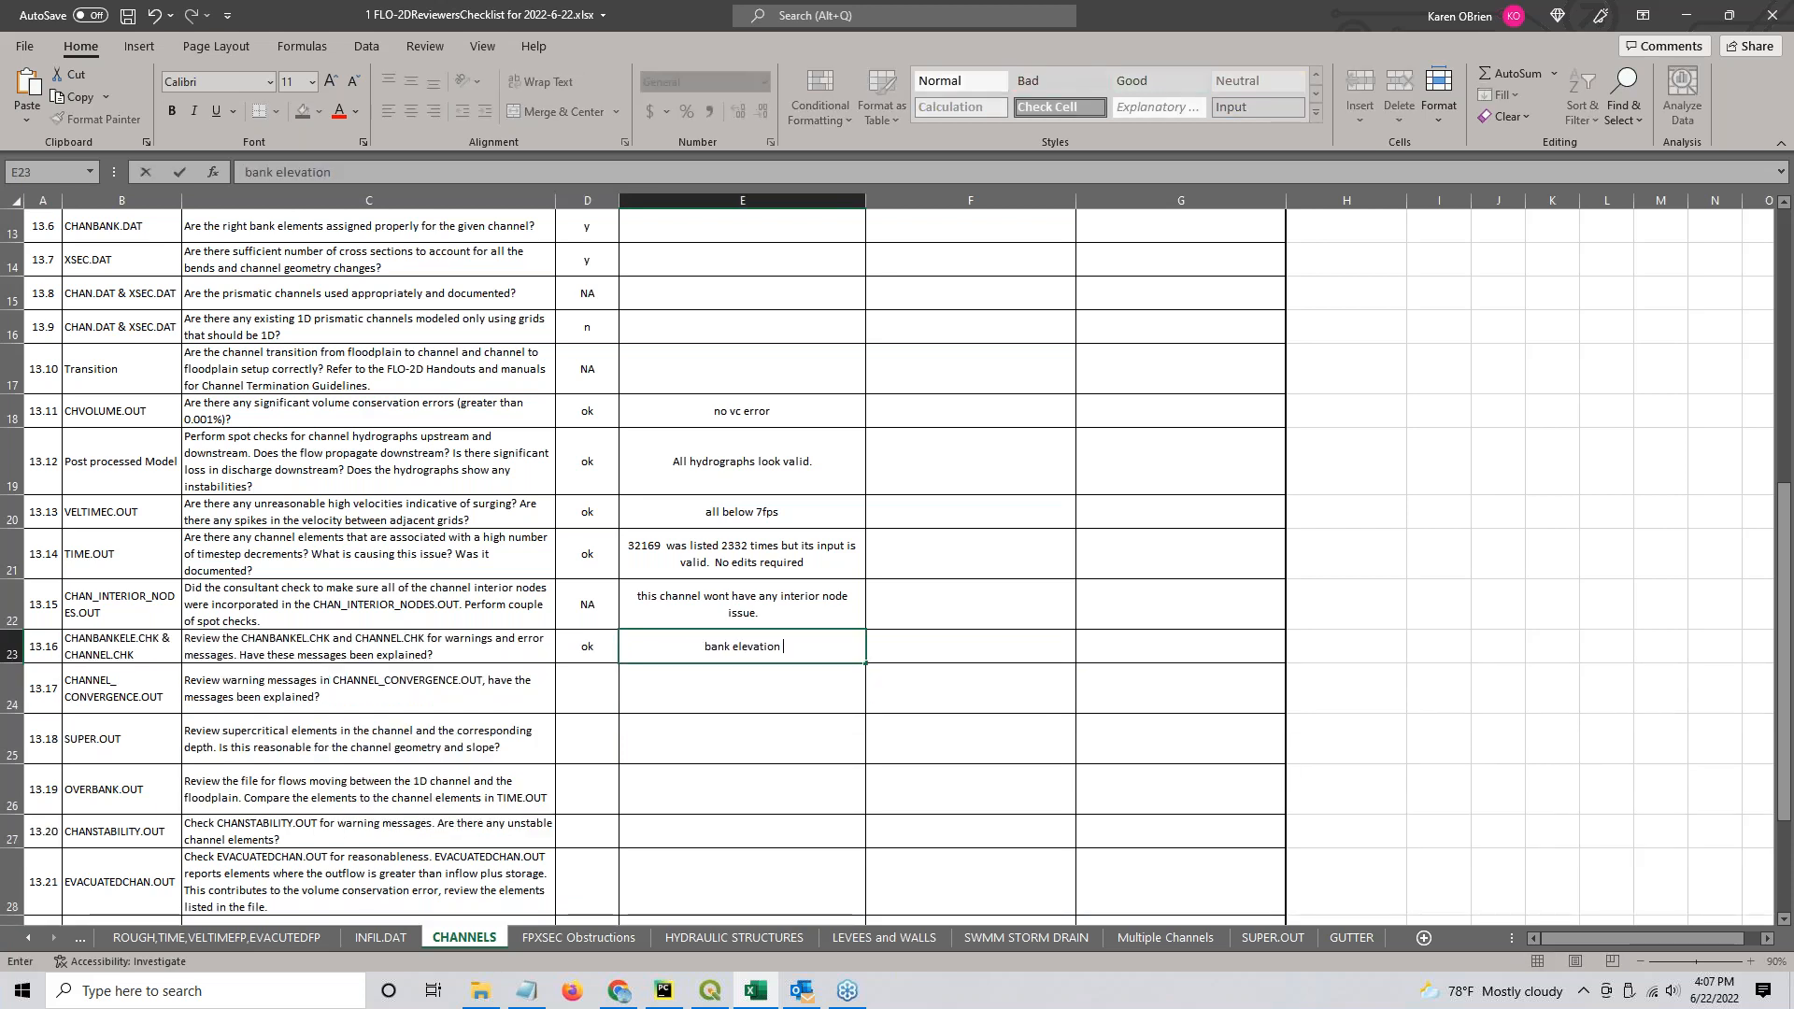
type("corrections are ok")
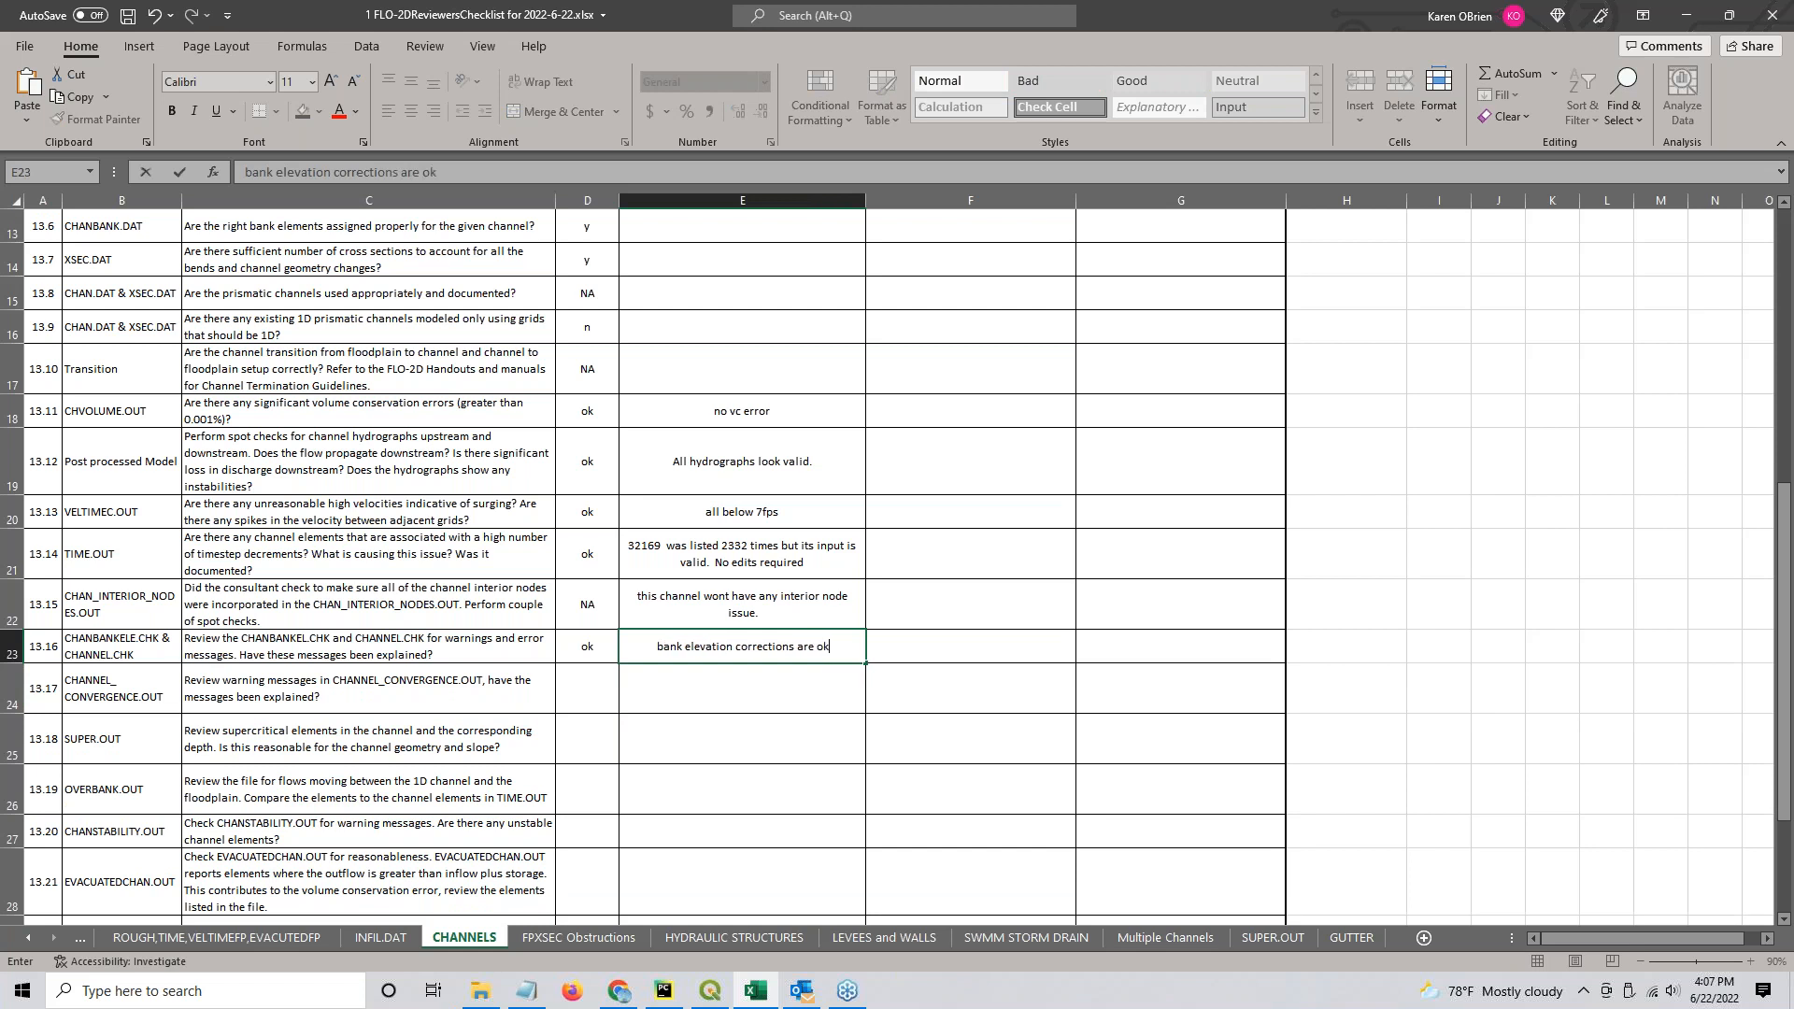
type(" and chancheck")
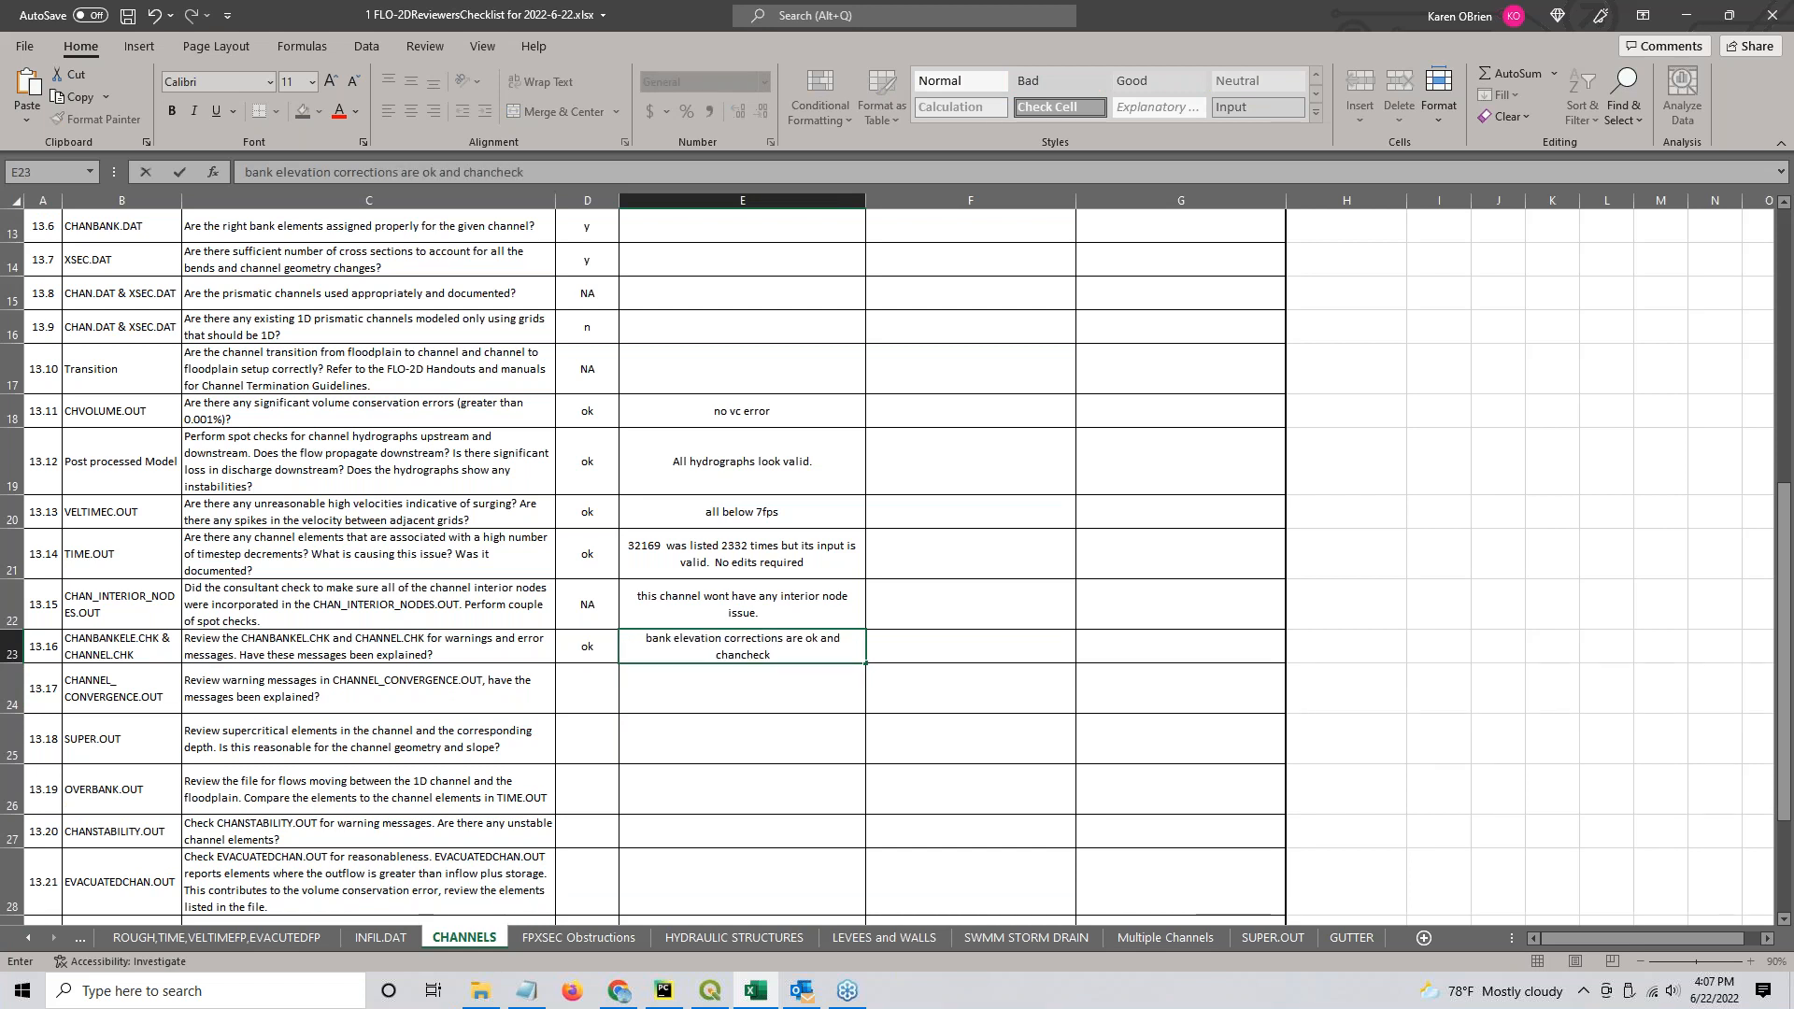
key("BackSpace")
key("BackSpace")
key("BackSpace")
key("BackSpace")
key("BackSpace")
type("nel.")
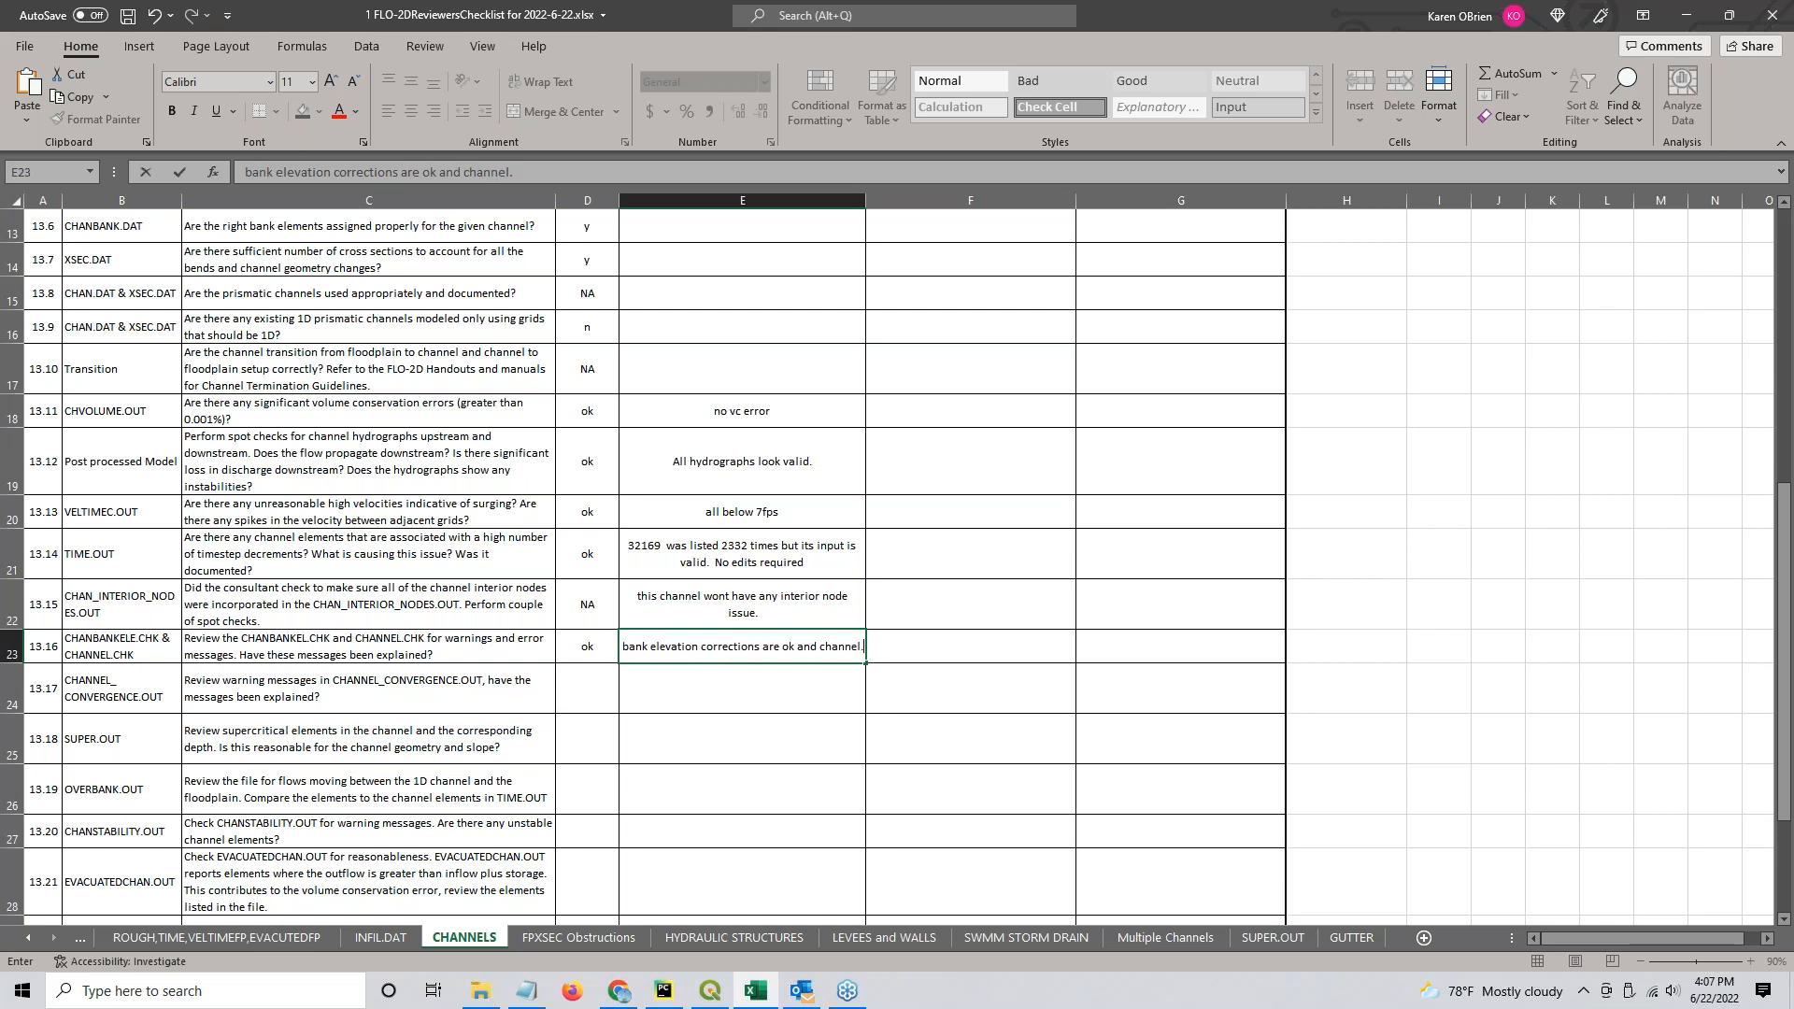
type("chk is empty.")
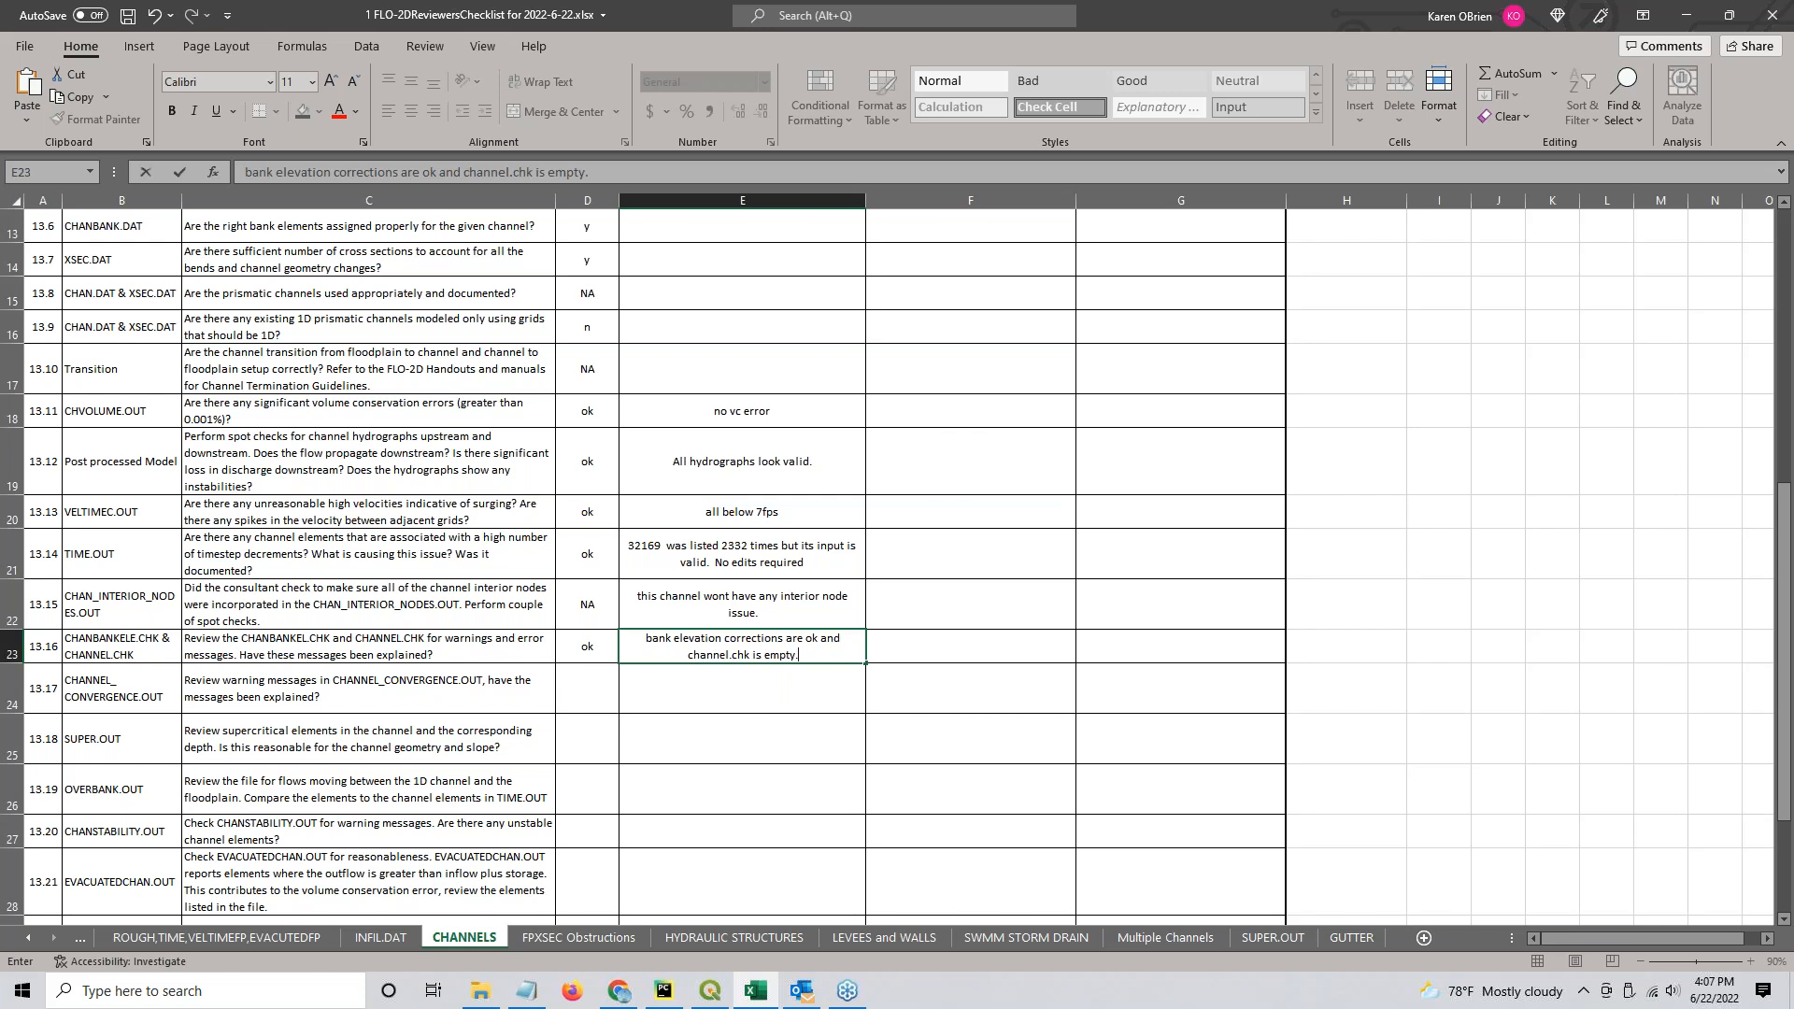
Look through the output files in the Lesson 2 Advanced Export folder for CHANNEL_CONVERGENCE.OUT, needed for checklist item 13.17.
left_click(335, 703)
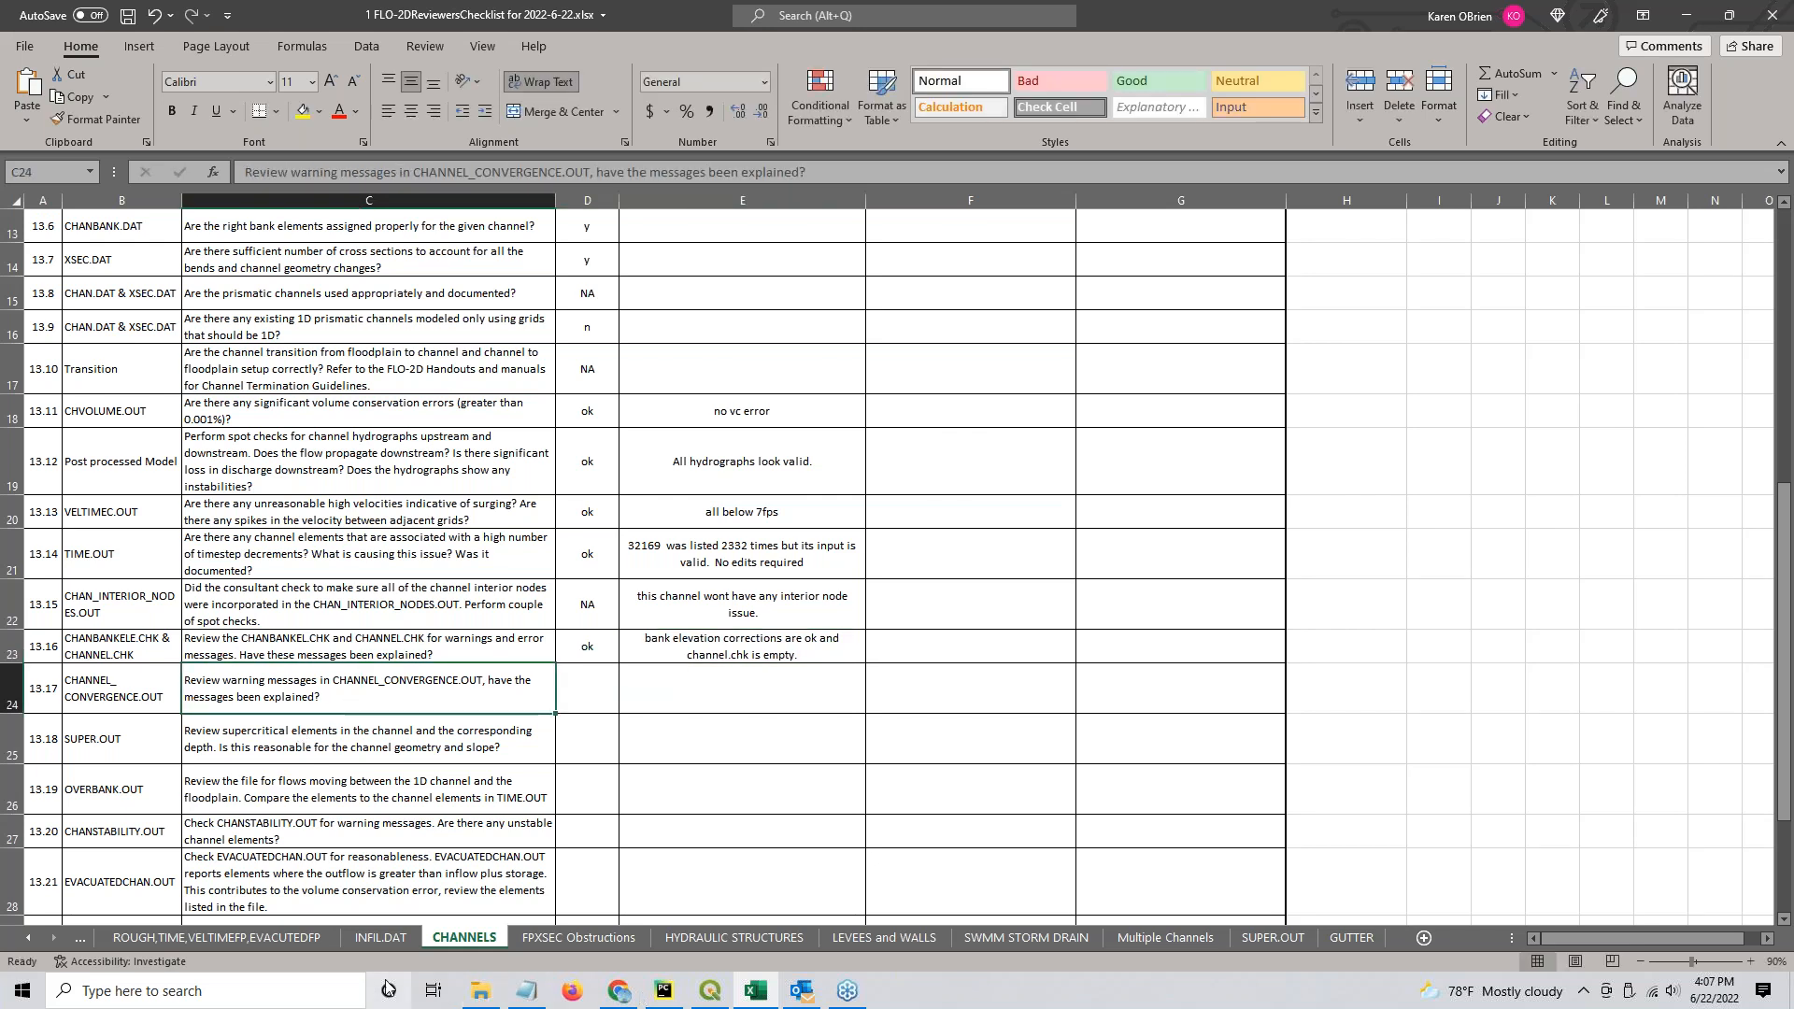
left_click(480, 991)
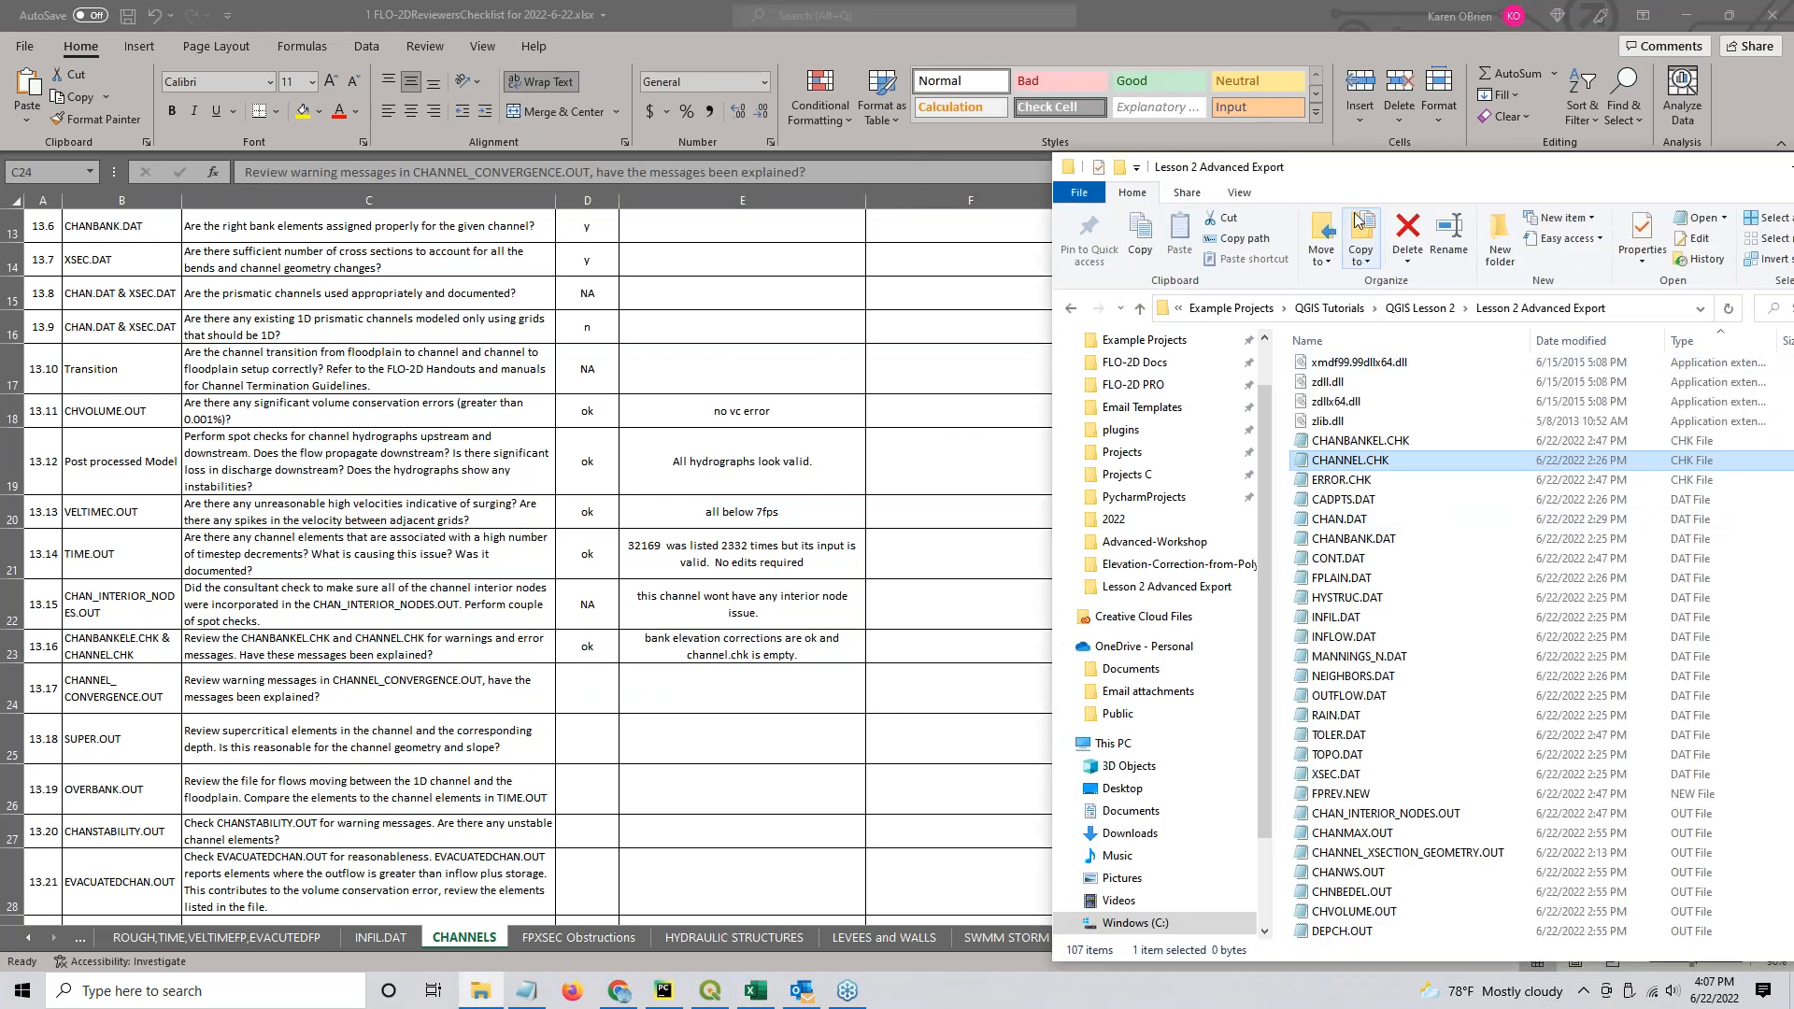
left_click_drag(1359, 179, 1064, 93)
left_click(1064, 753)
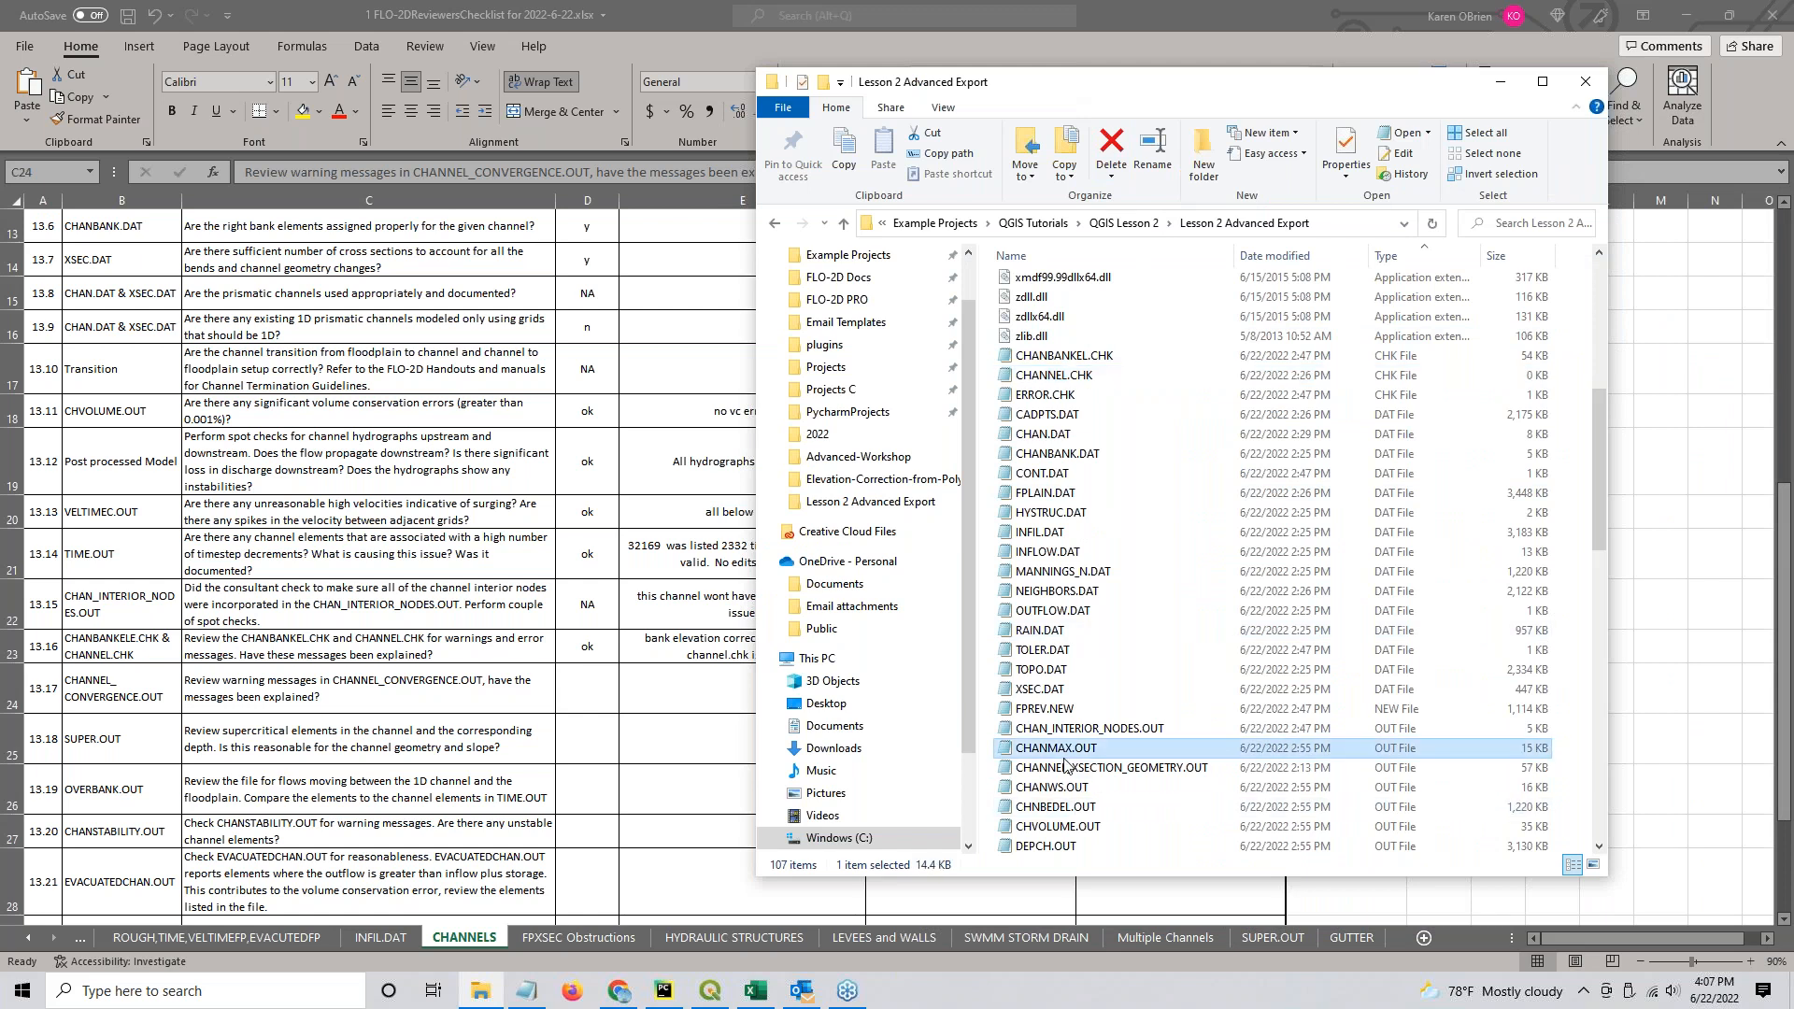
scroll(1065, 766, "down", 3)
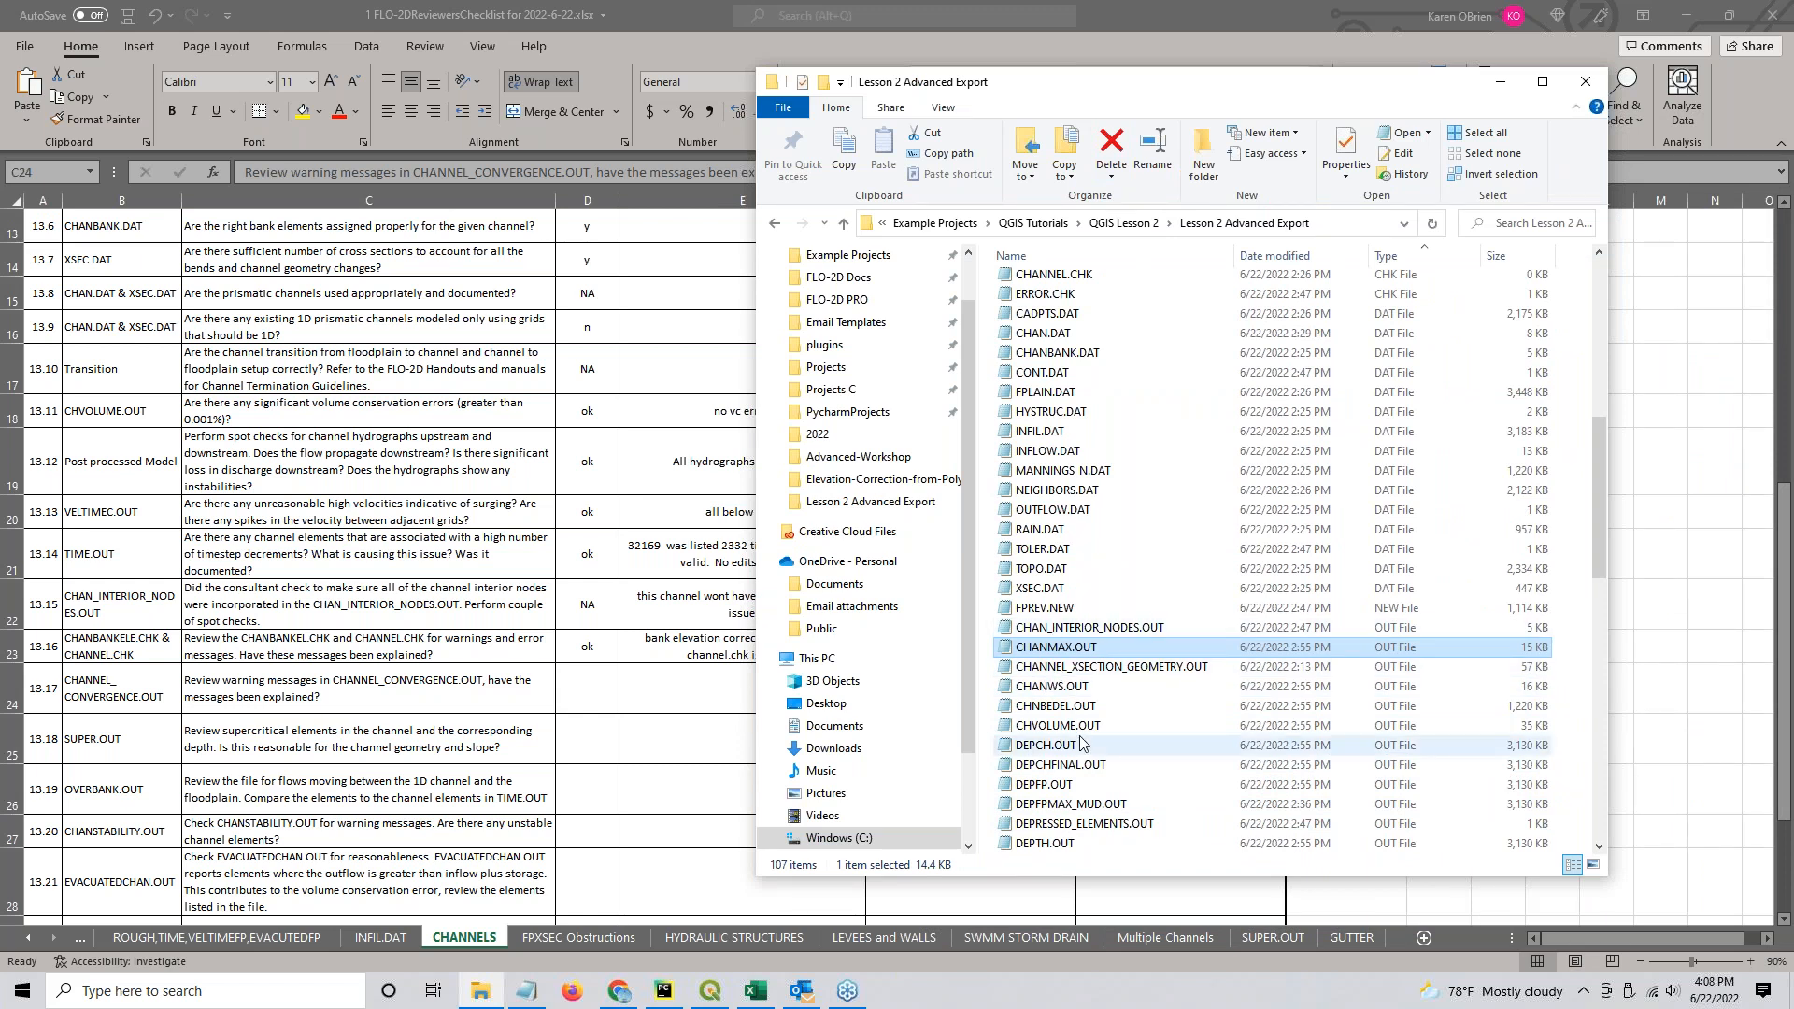
scroll(1081, 742, "down", 2)
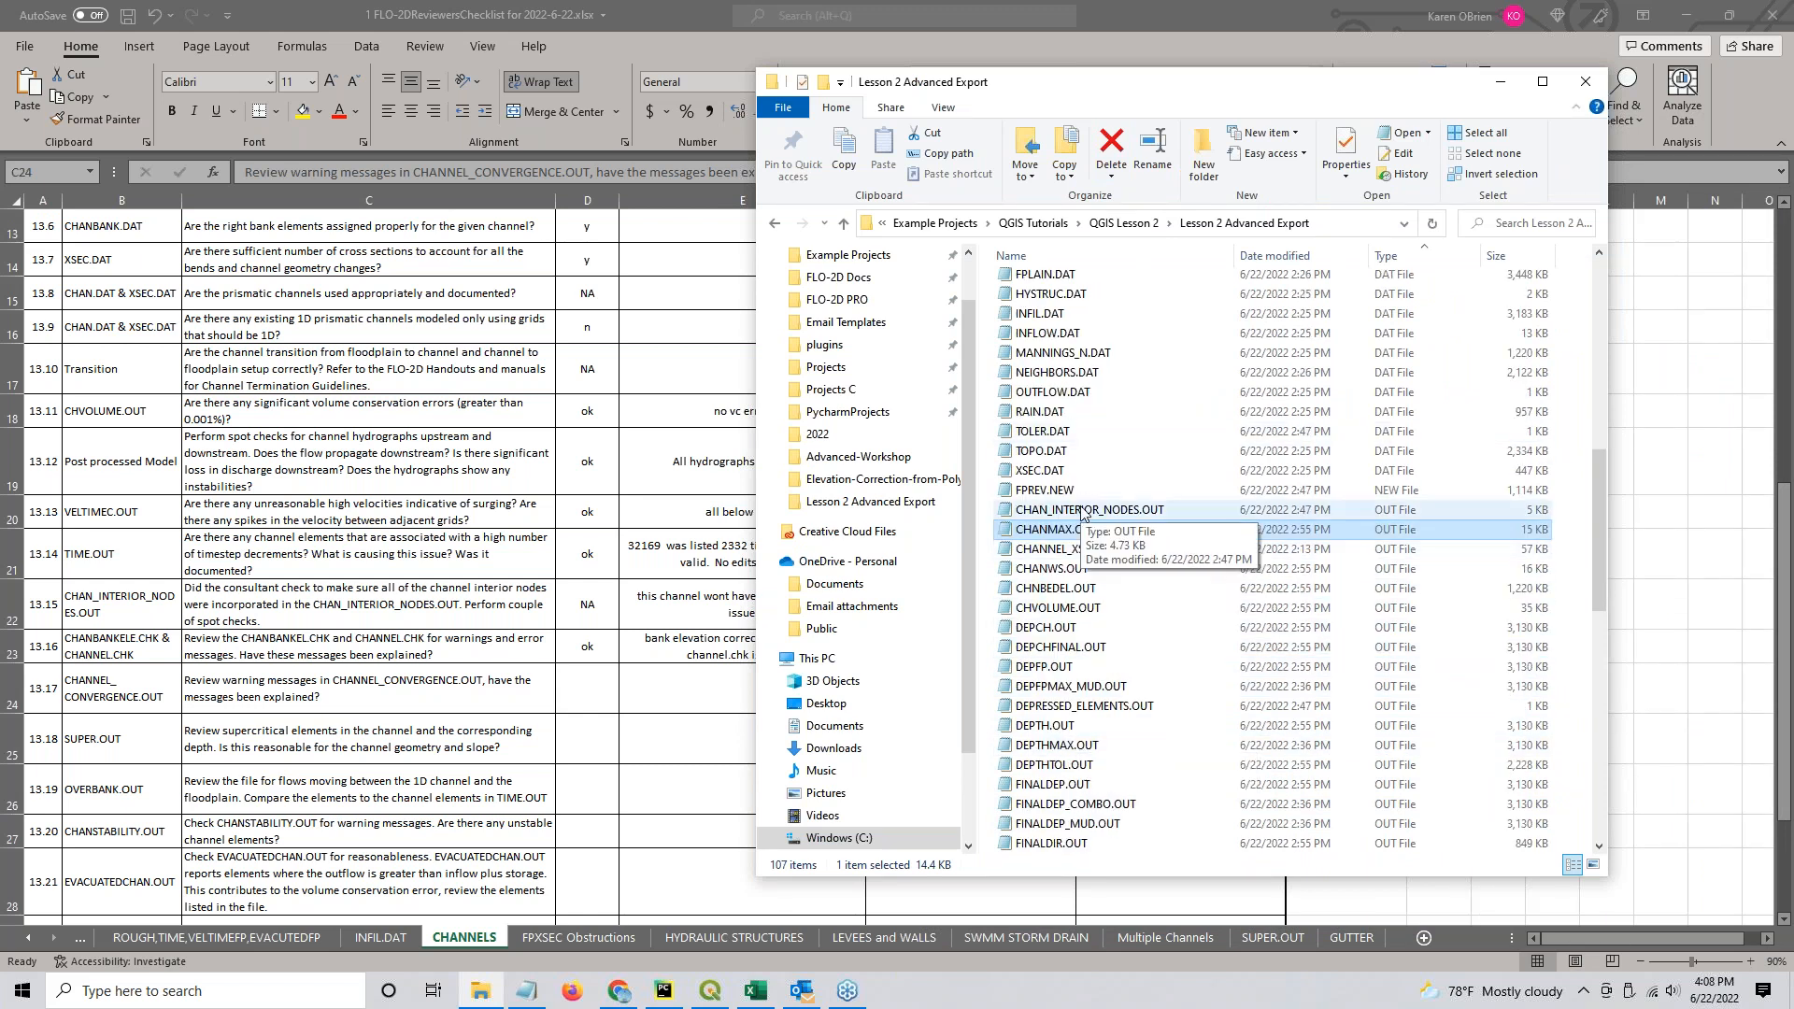
scroll(1077, 654, "down", 6)
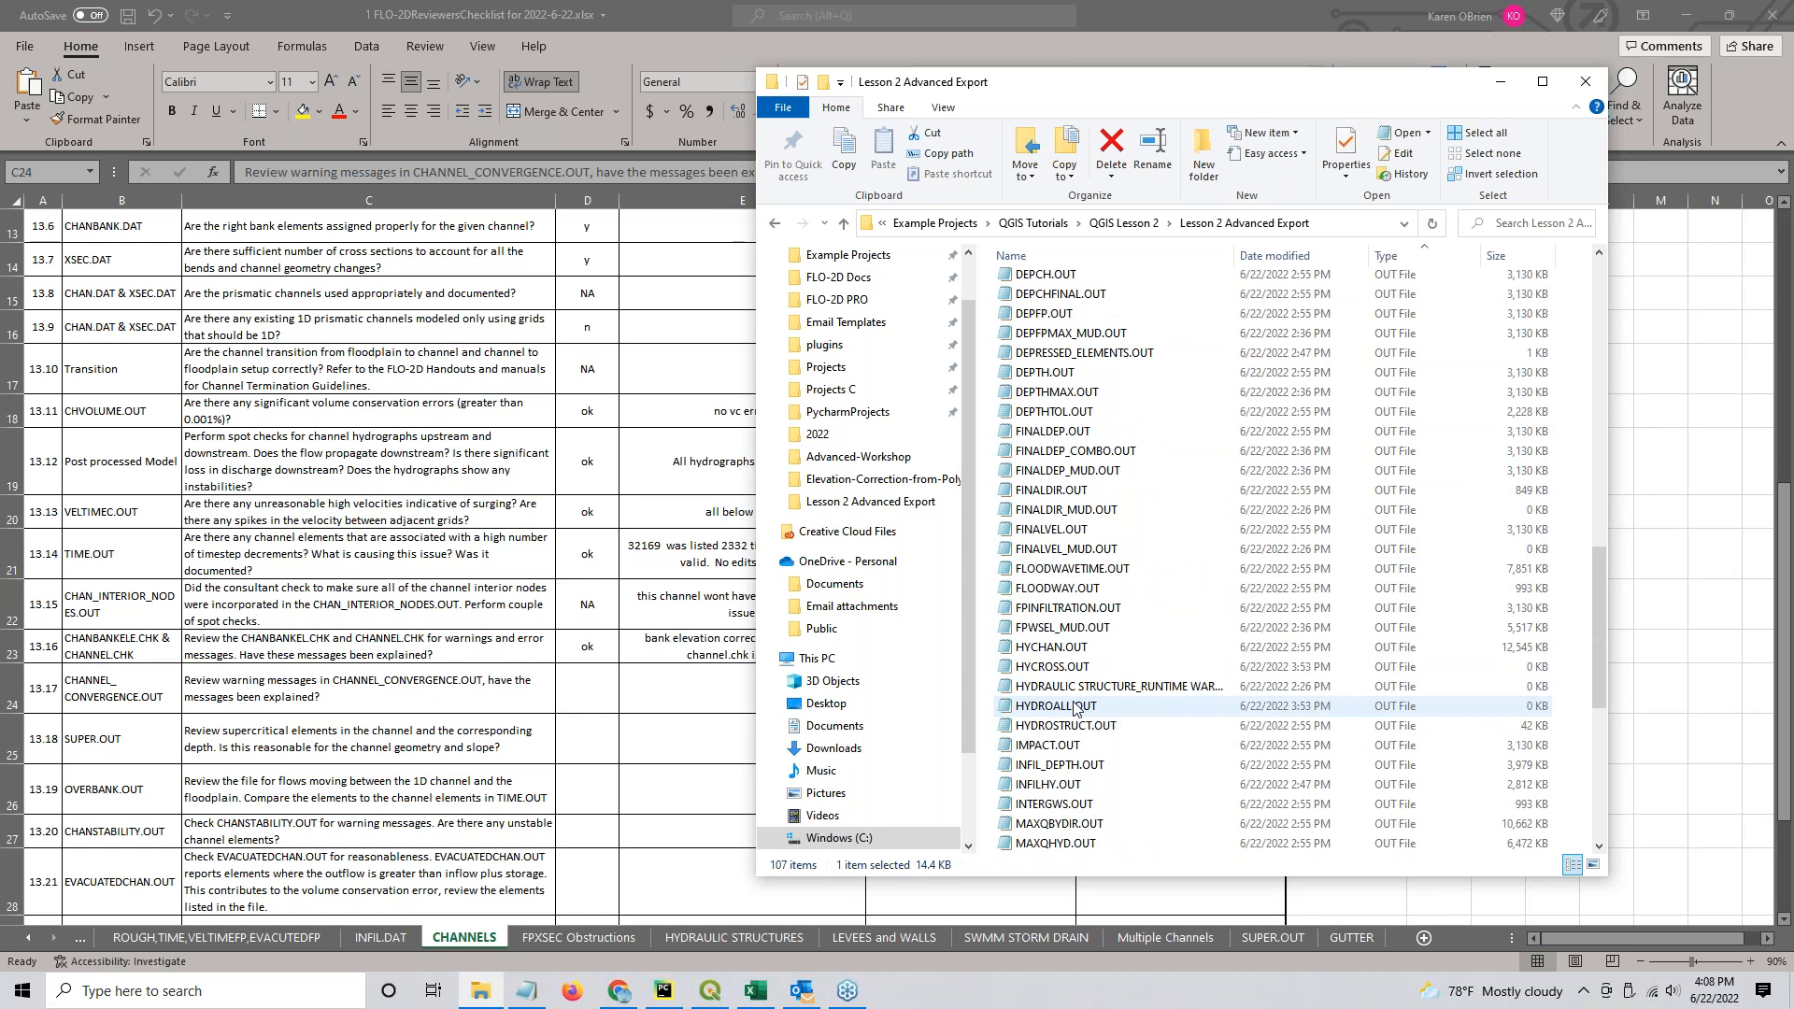
scroll(1074, 707, "down", 5)
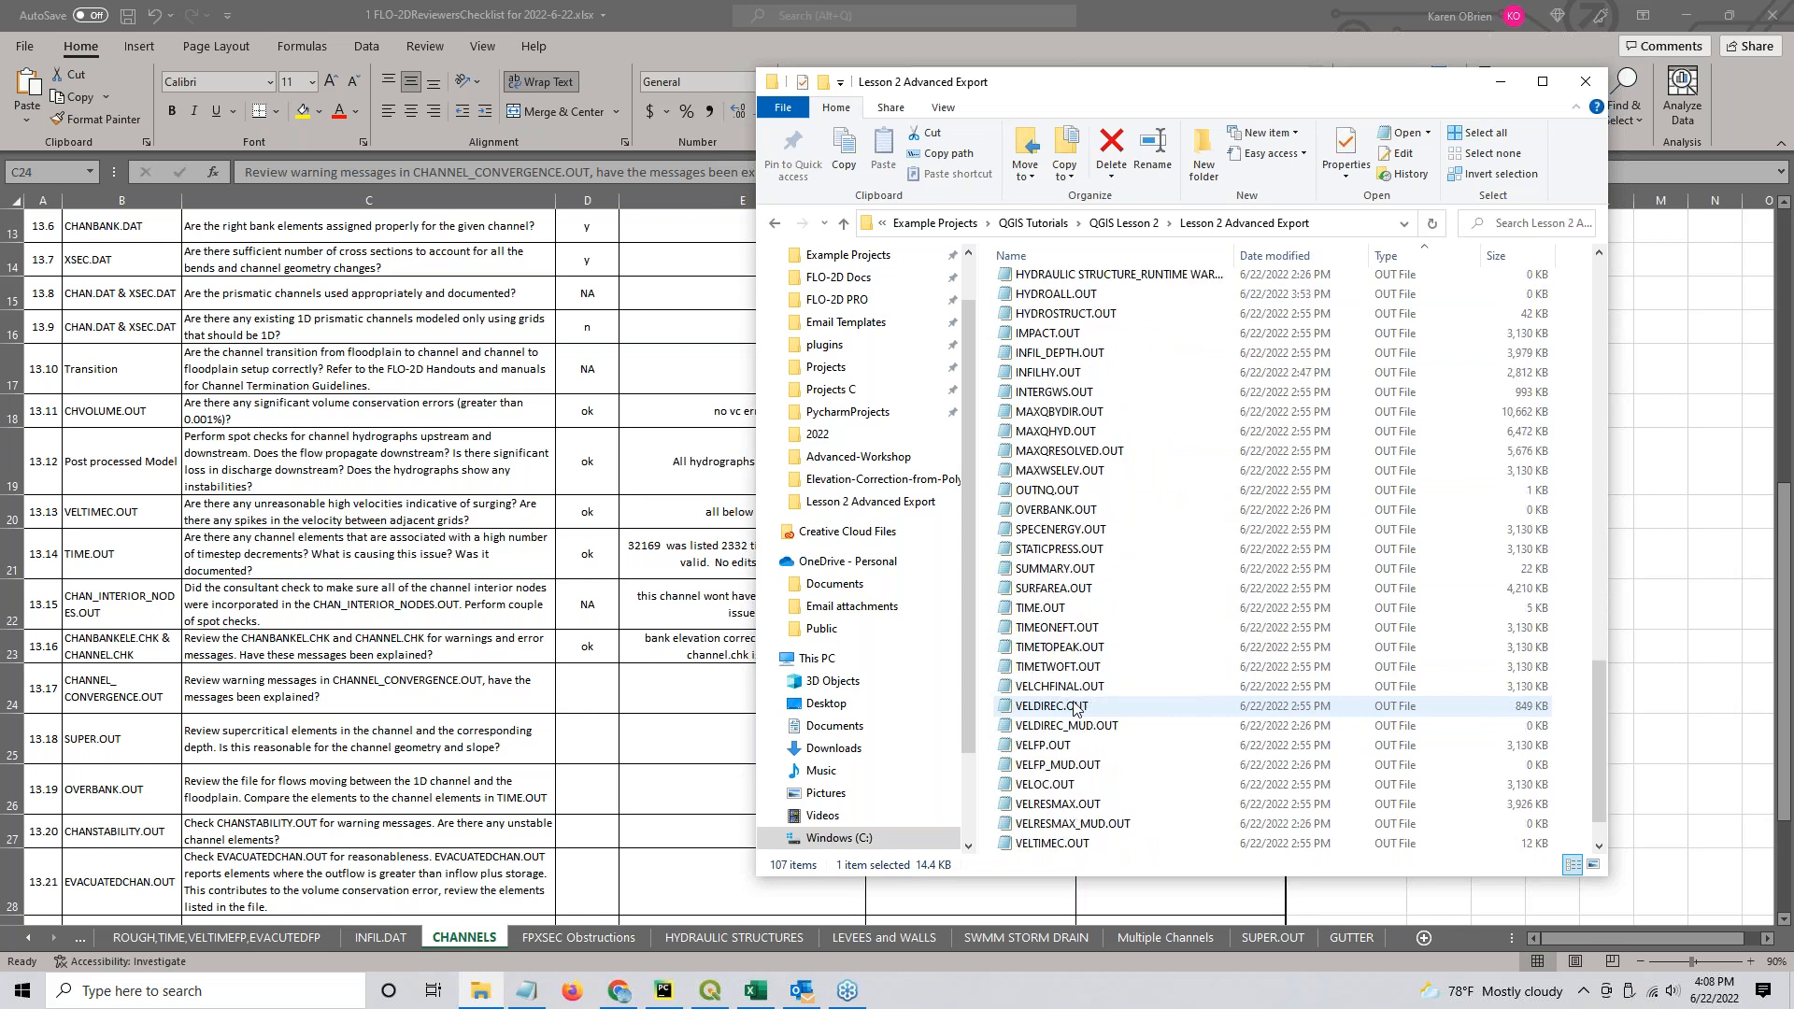
scroll(1074, 707, "up", 18)
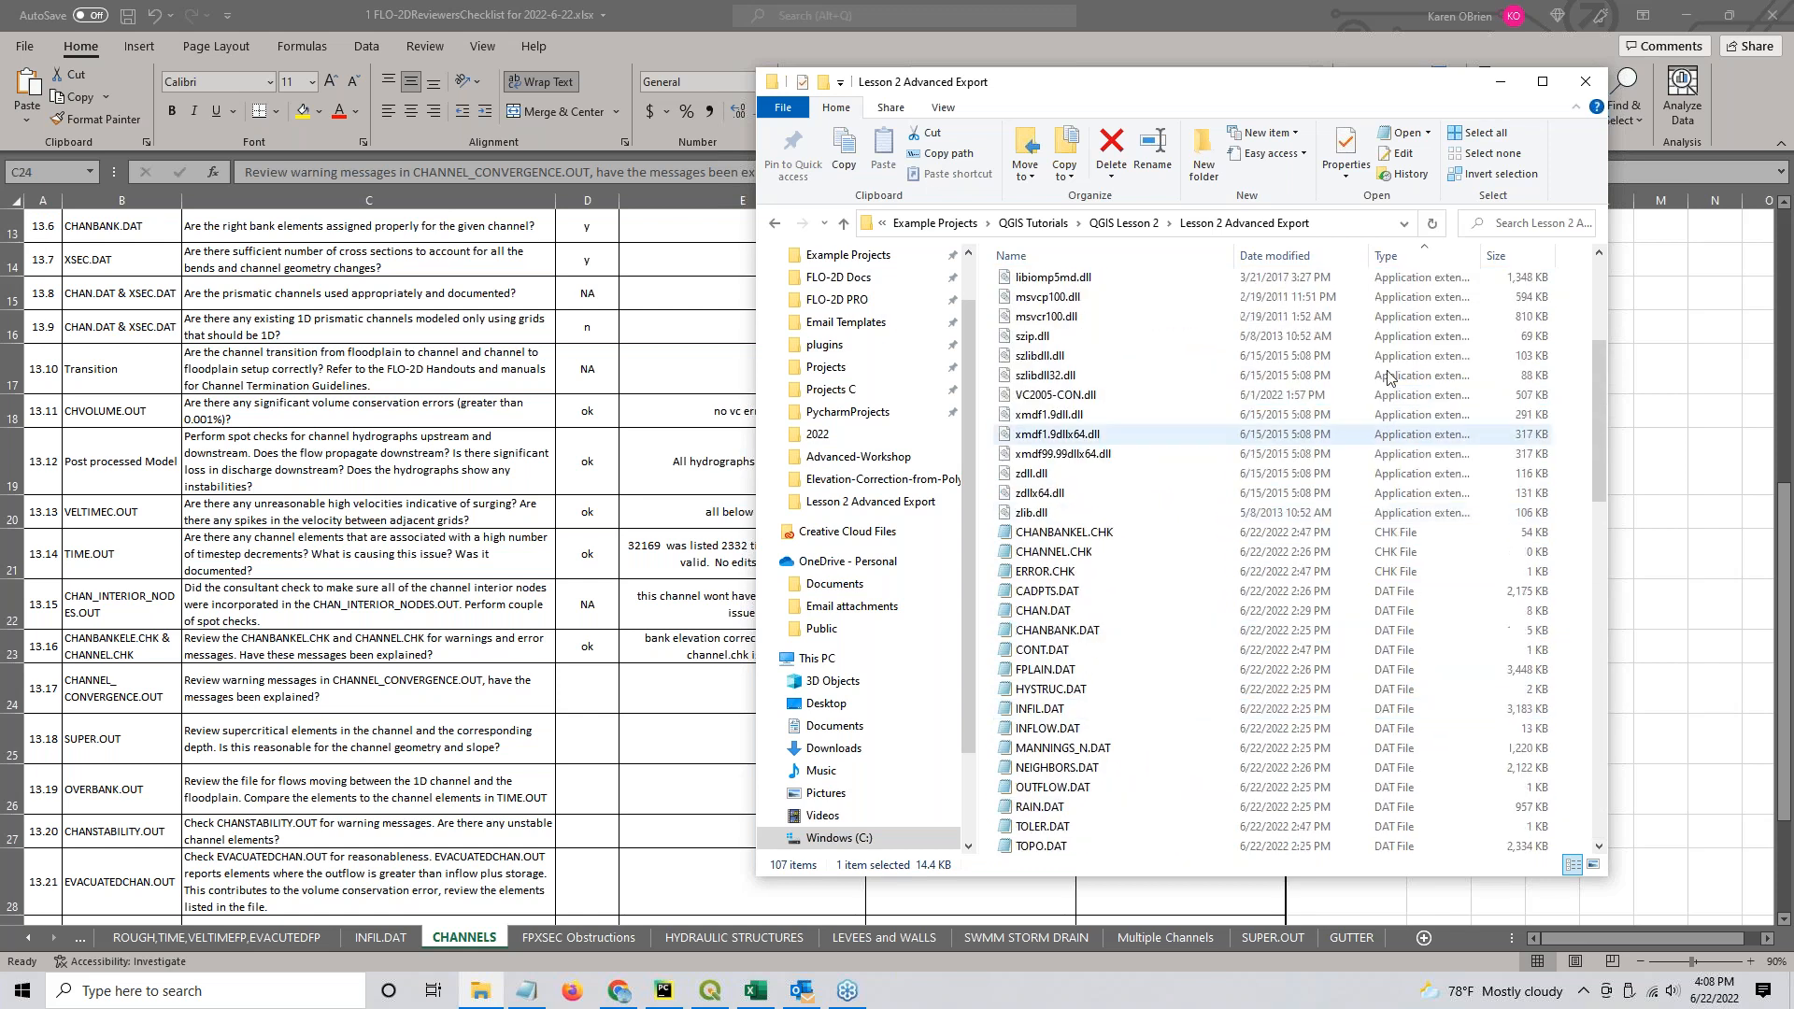
Search the Lesson 2 Advanced Export folder for "conver" and close the search.
left_click(1536, 225)
type("conver")
key("Return")
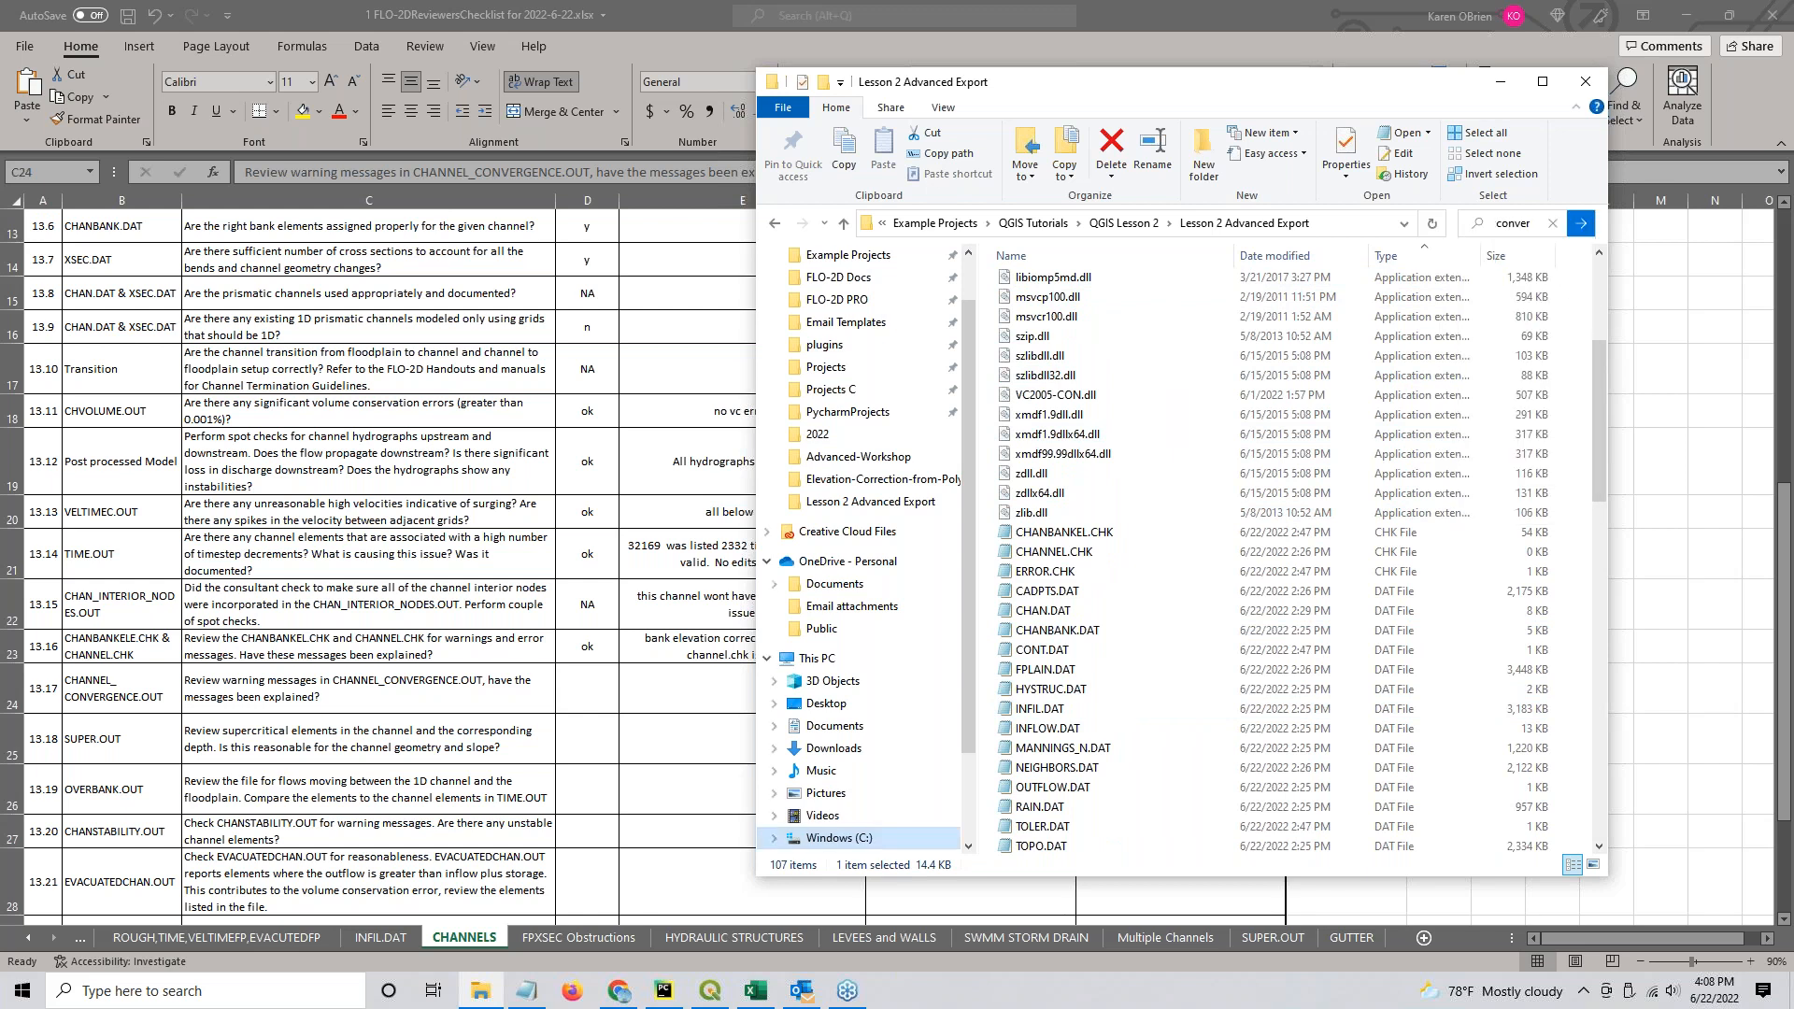
left_click(1557, 229)
left_click(1295, 151)
In the Excel checklist, answer item 13.17 with "ok" and add the comment "no convergence listed".
left_click(610, 694)
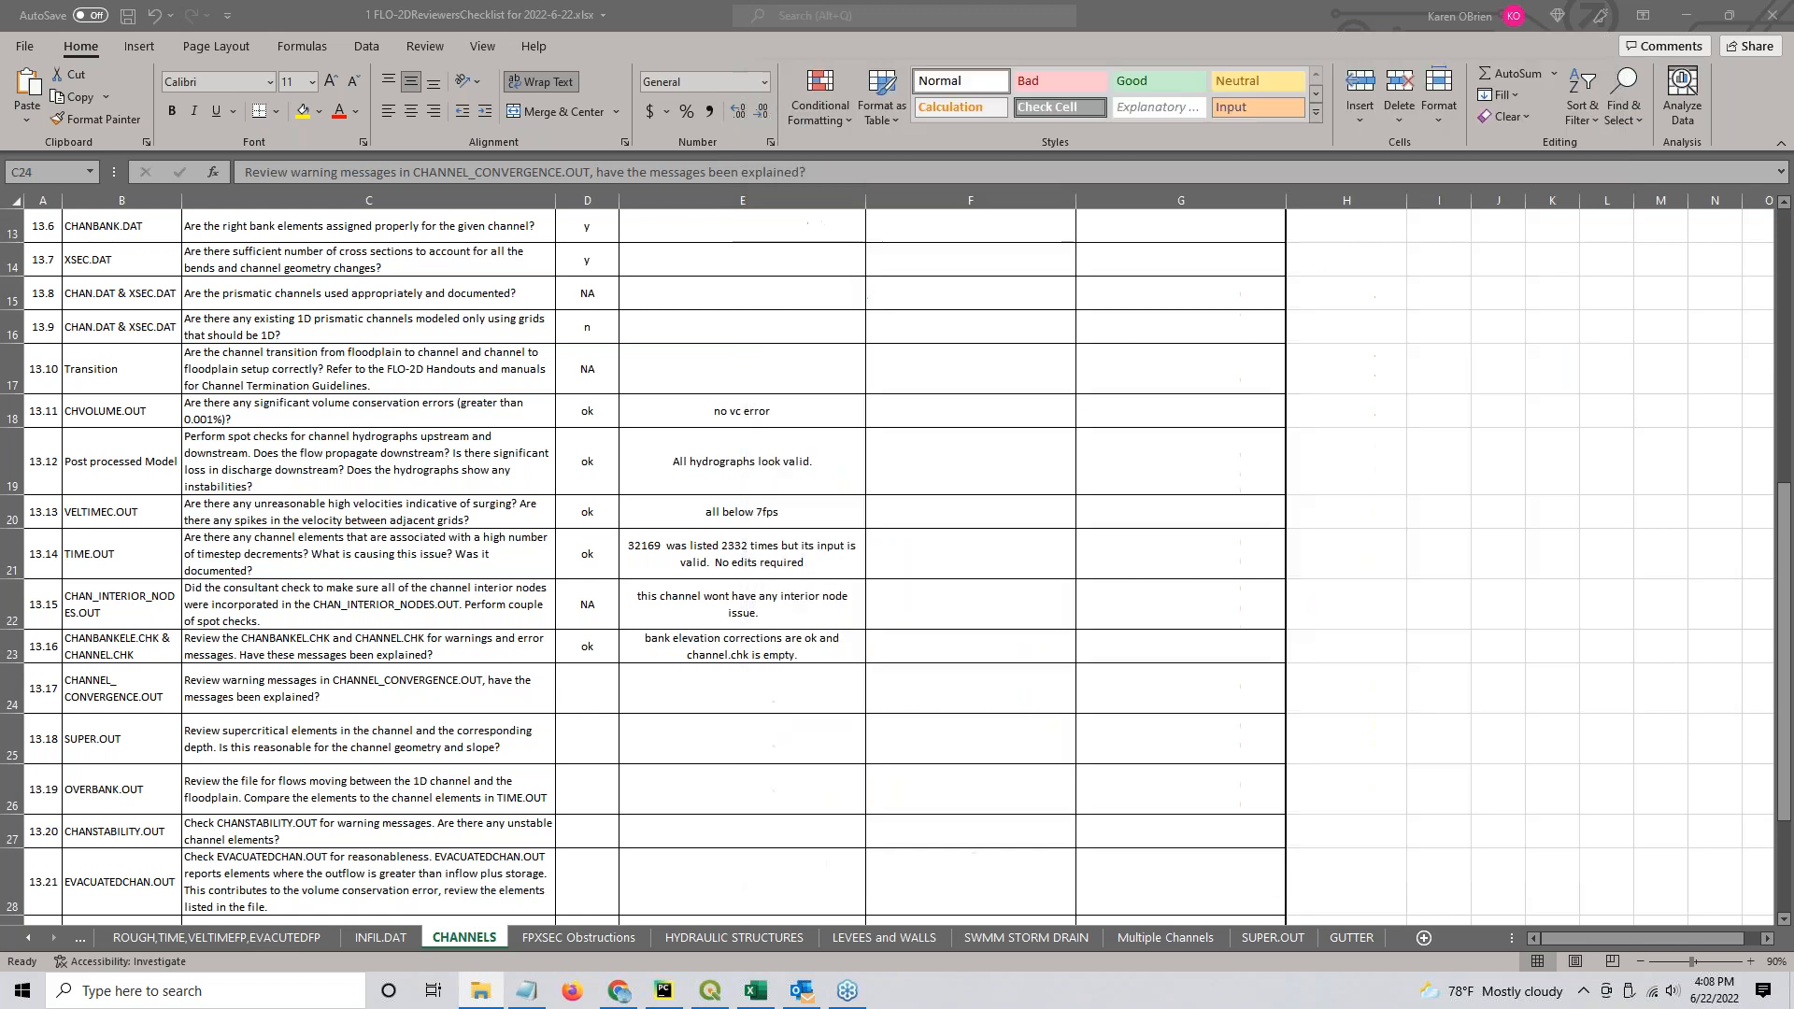
type("ok")
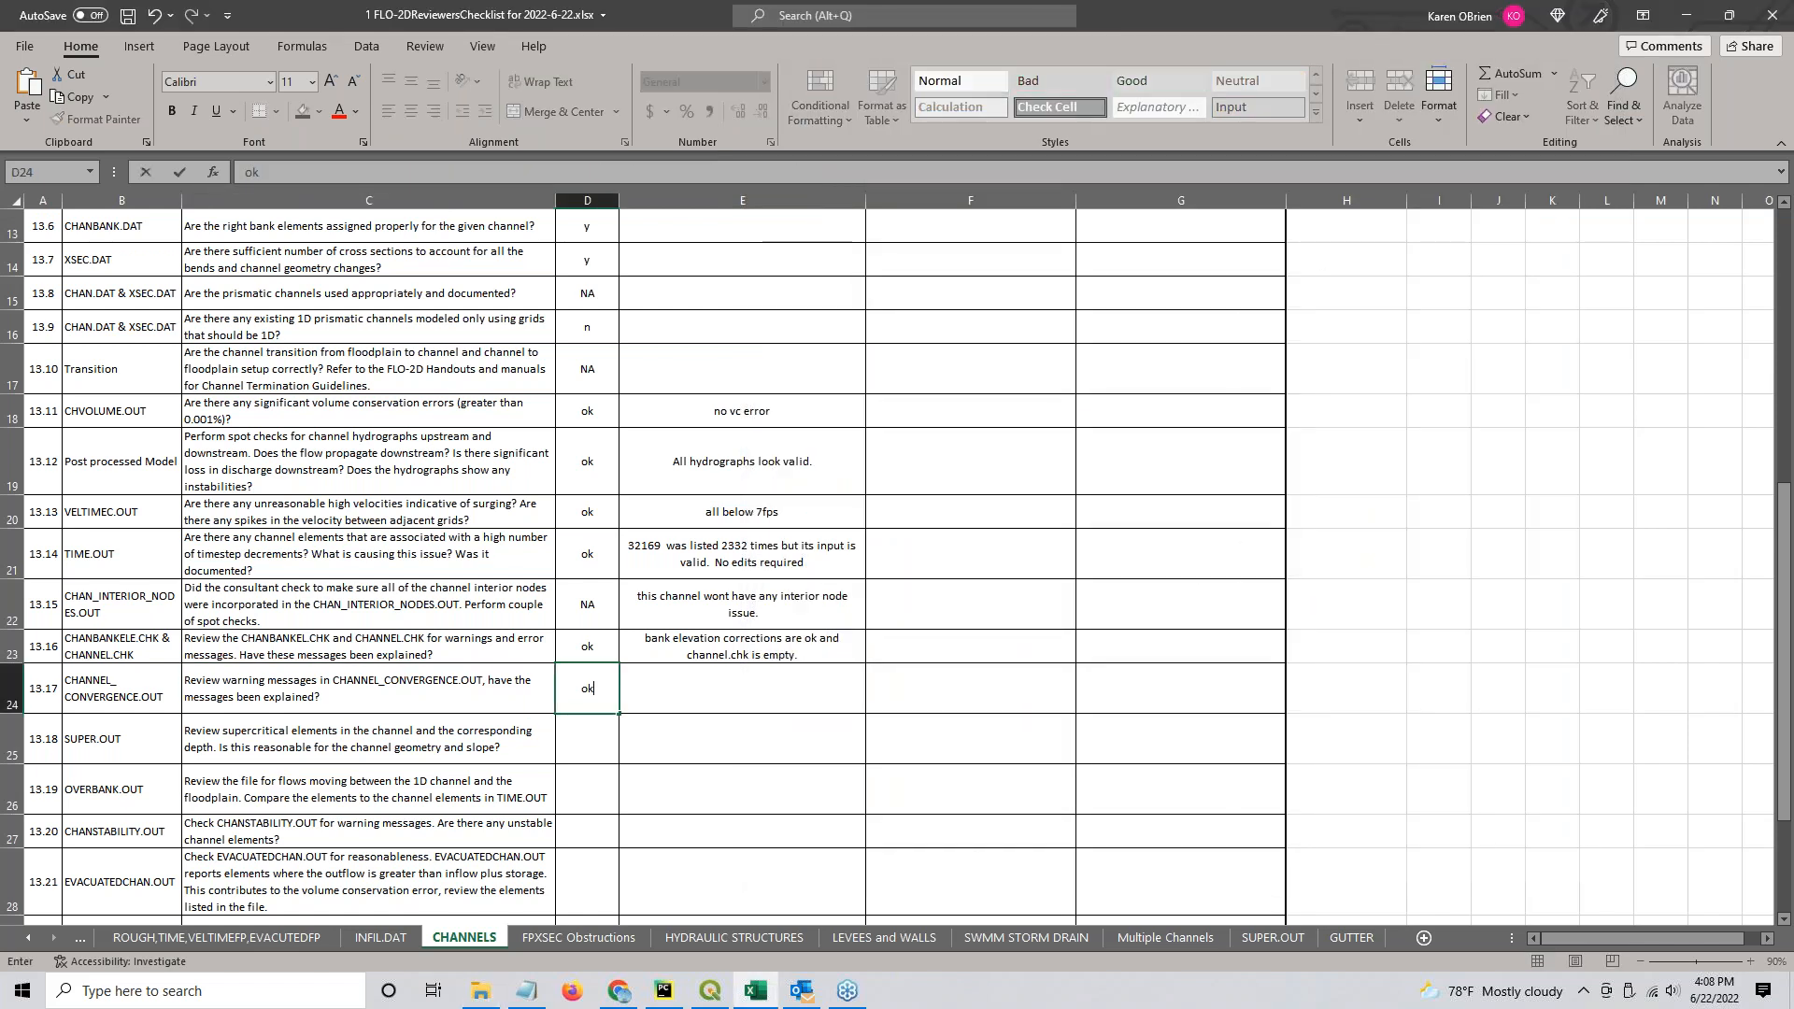
key("Tab")
type("no conver")
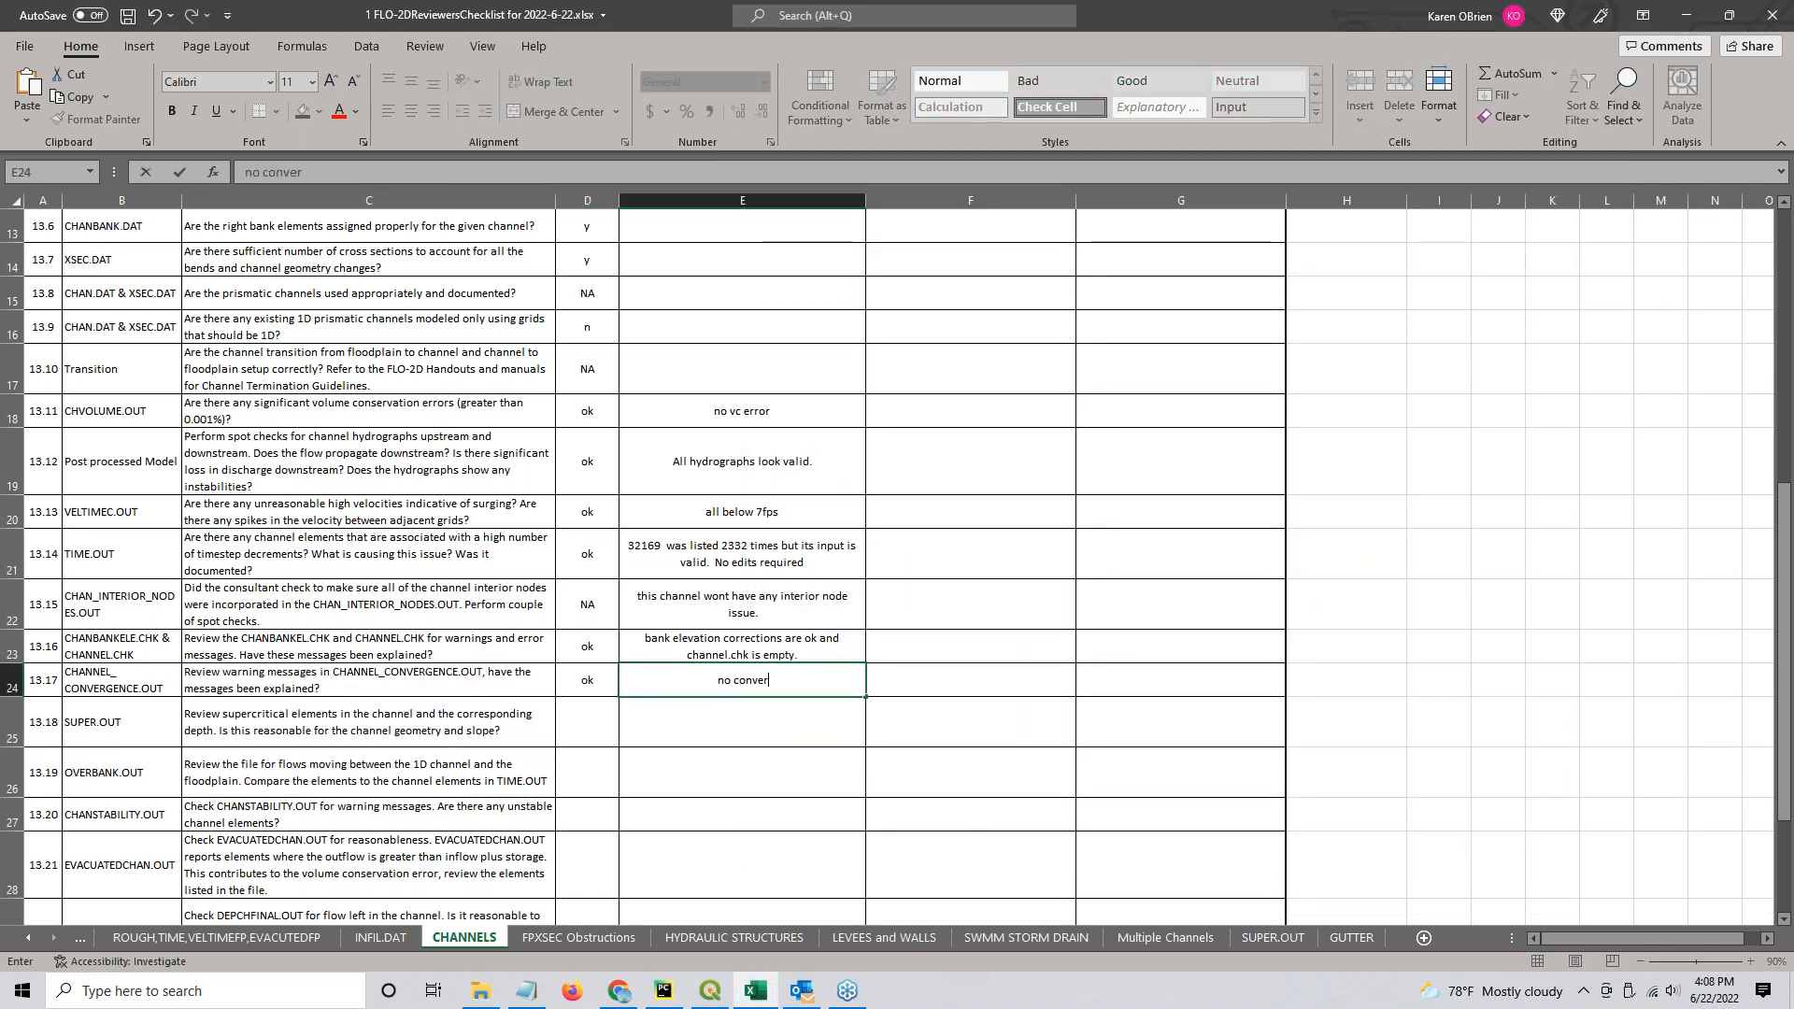
type("gence listed")
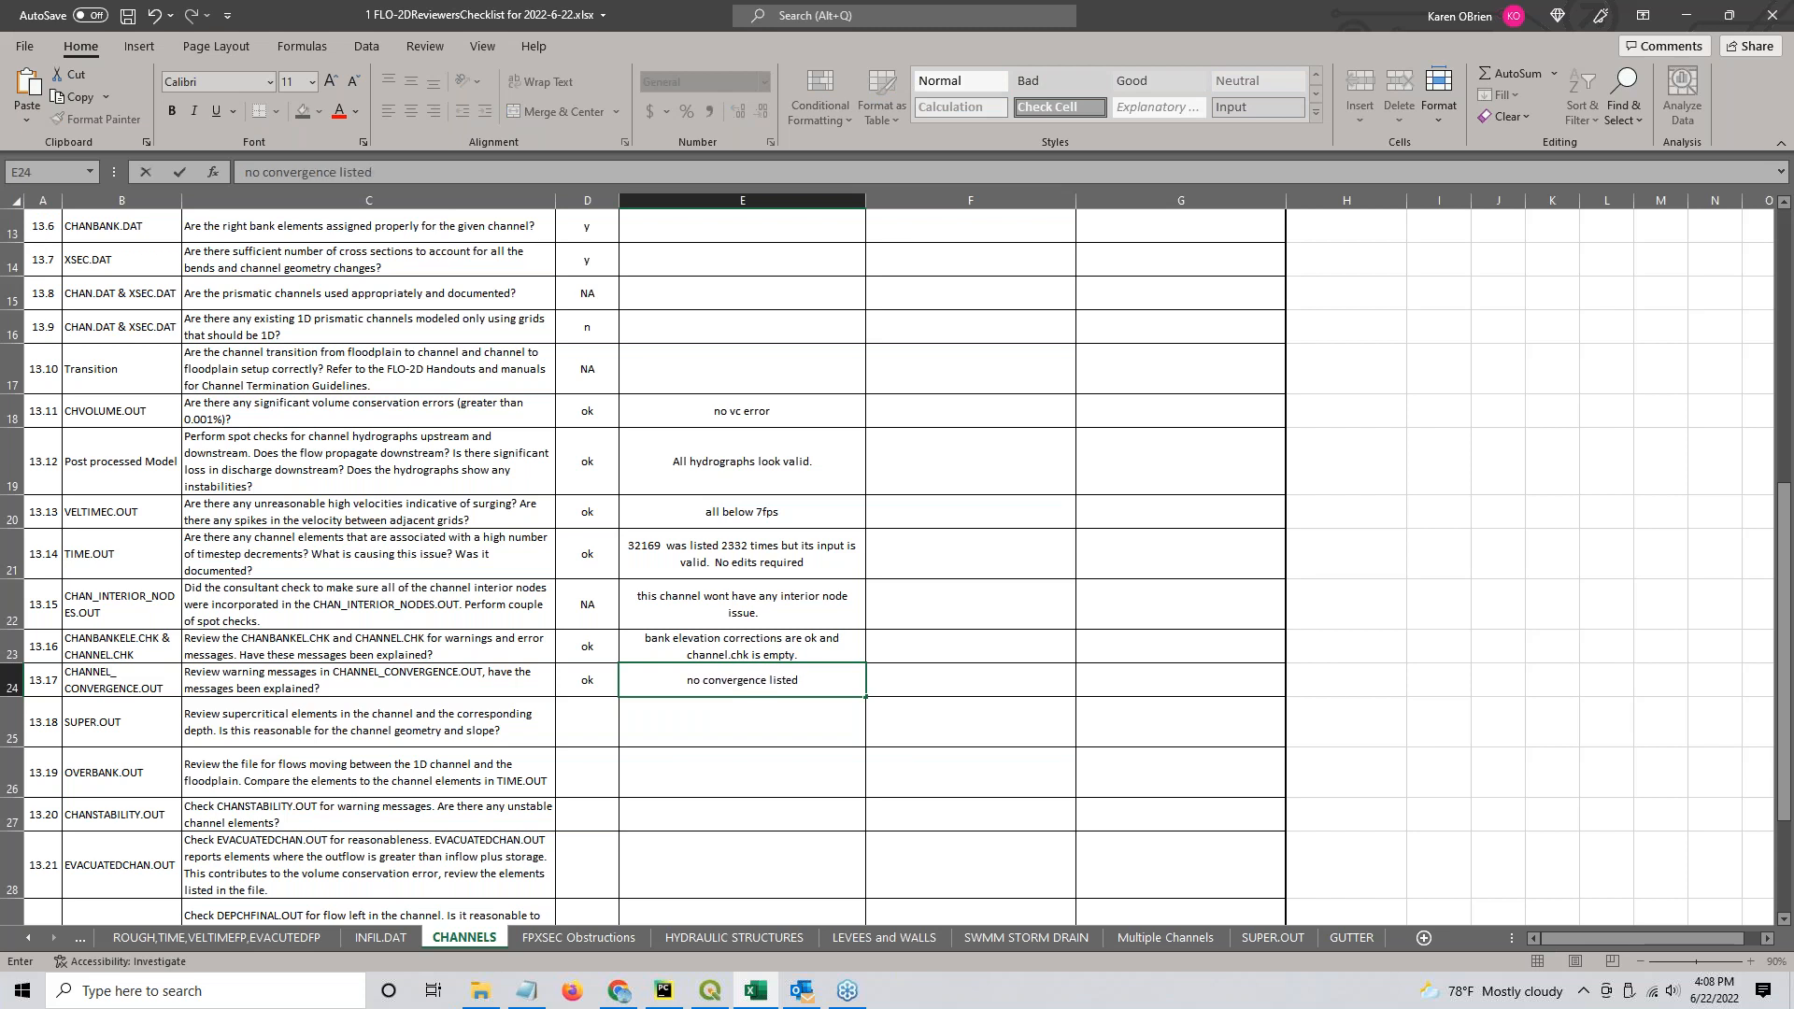
left_click(714, 718)
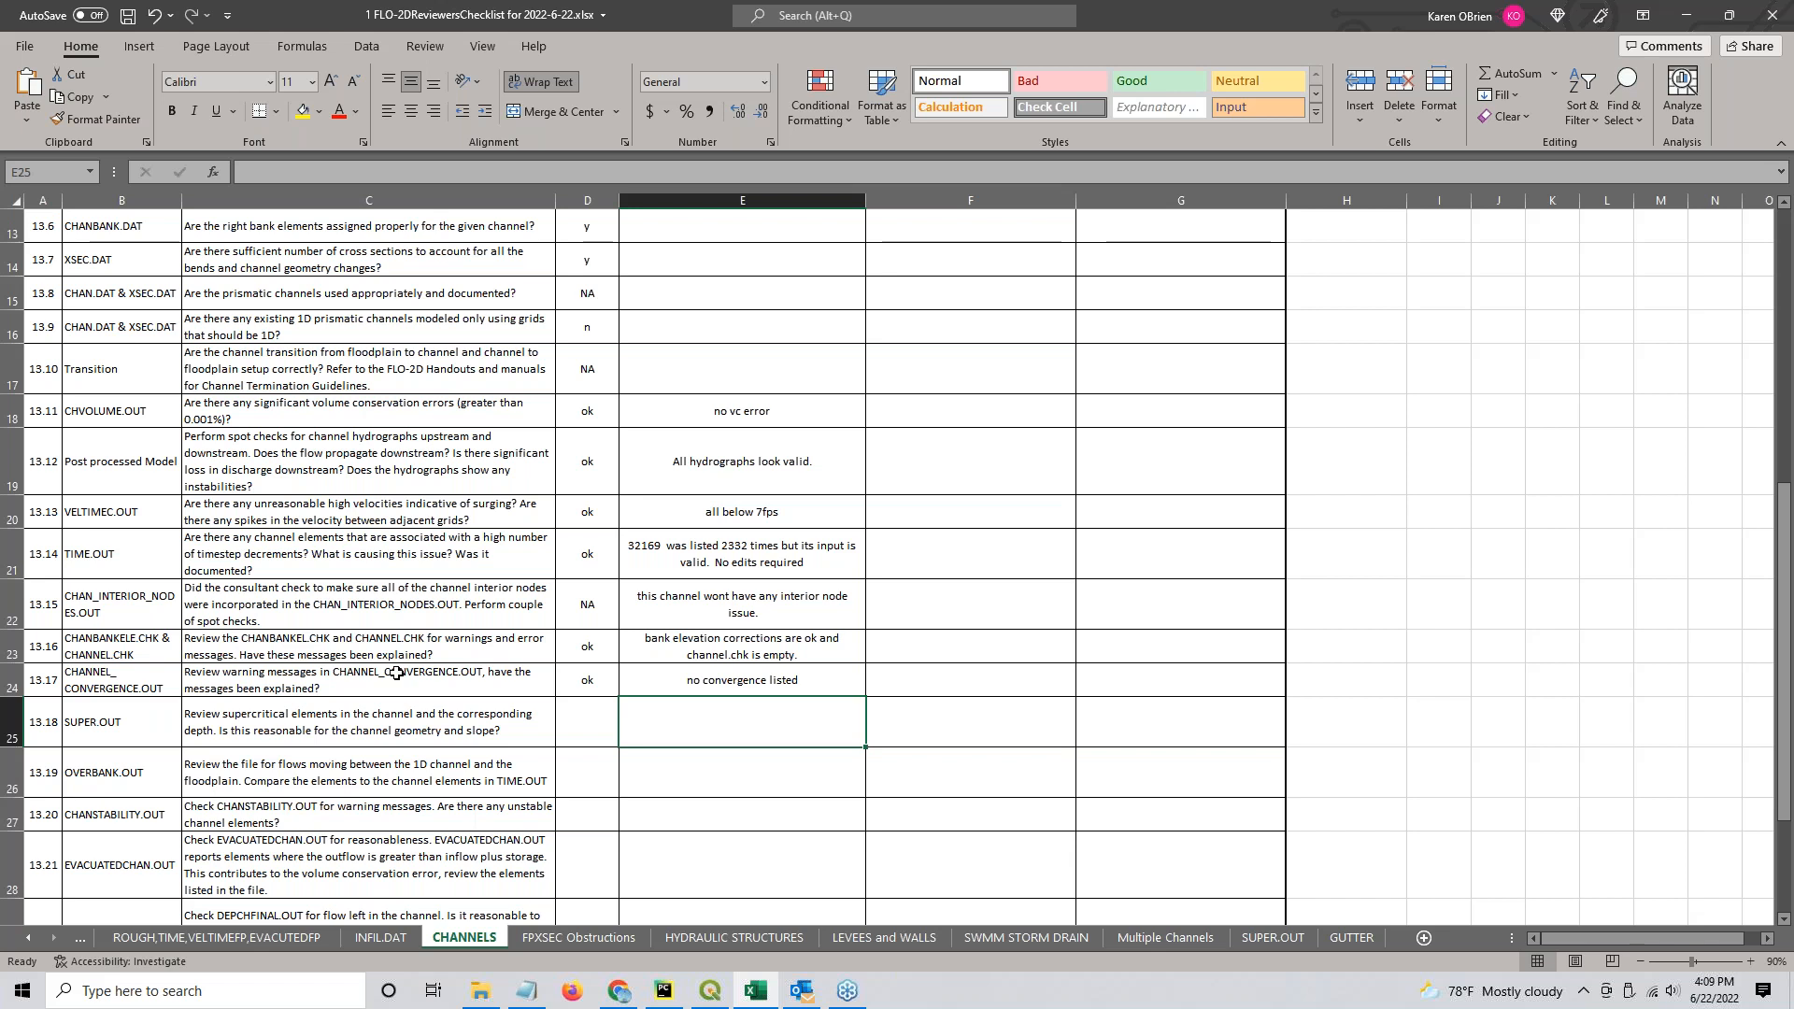
Review the question for item 13.18 and check the Lesson 2 Advanced Export folder for a SUPER.OUT file.
left_click(611, 734)
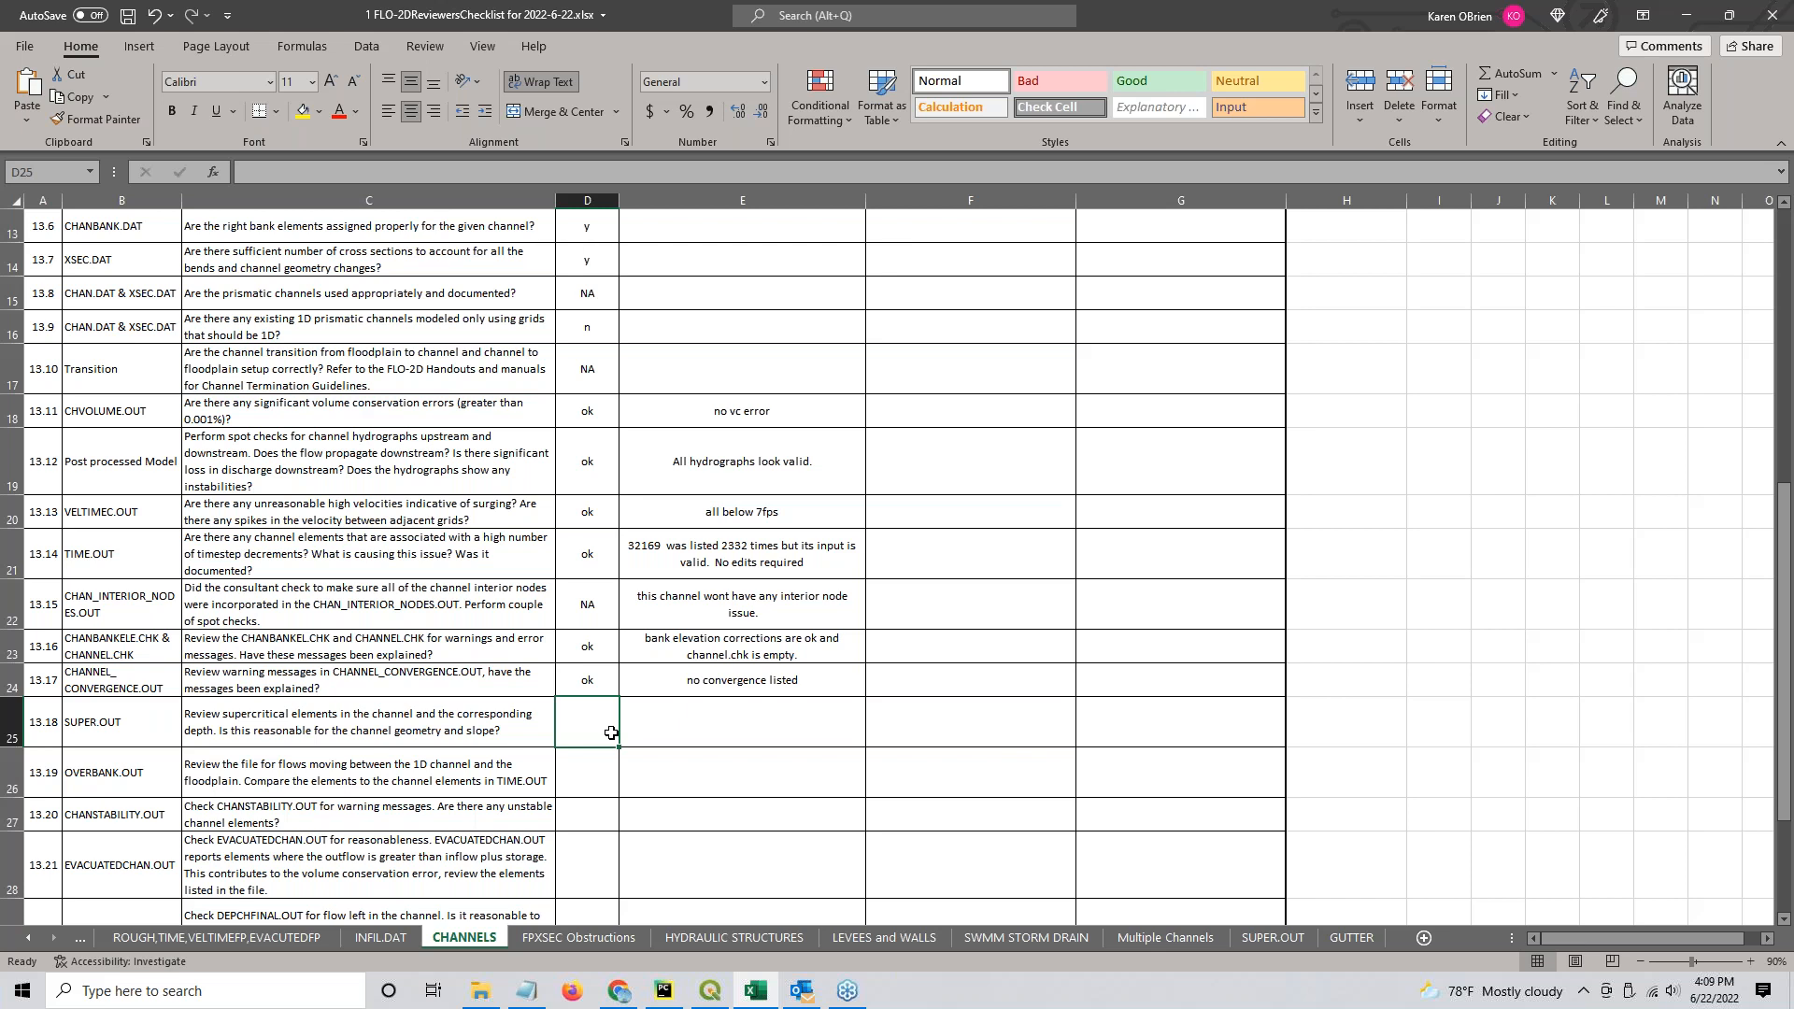
left_click(407, 686)
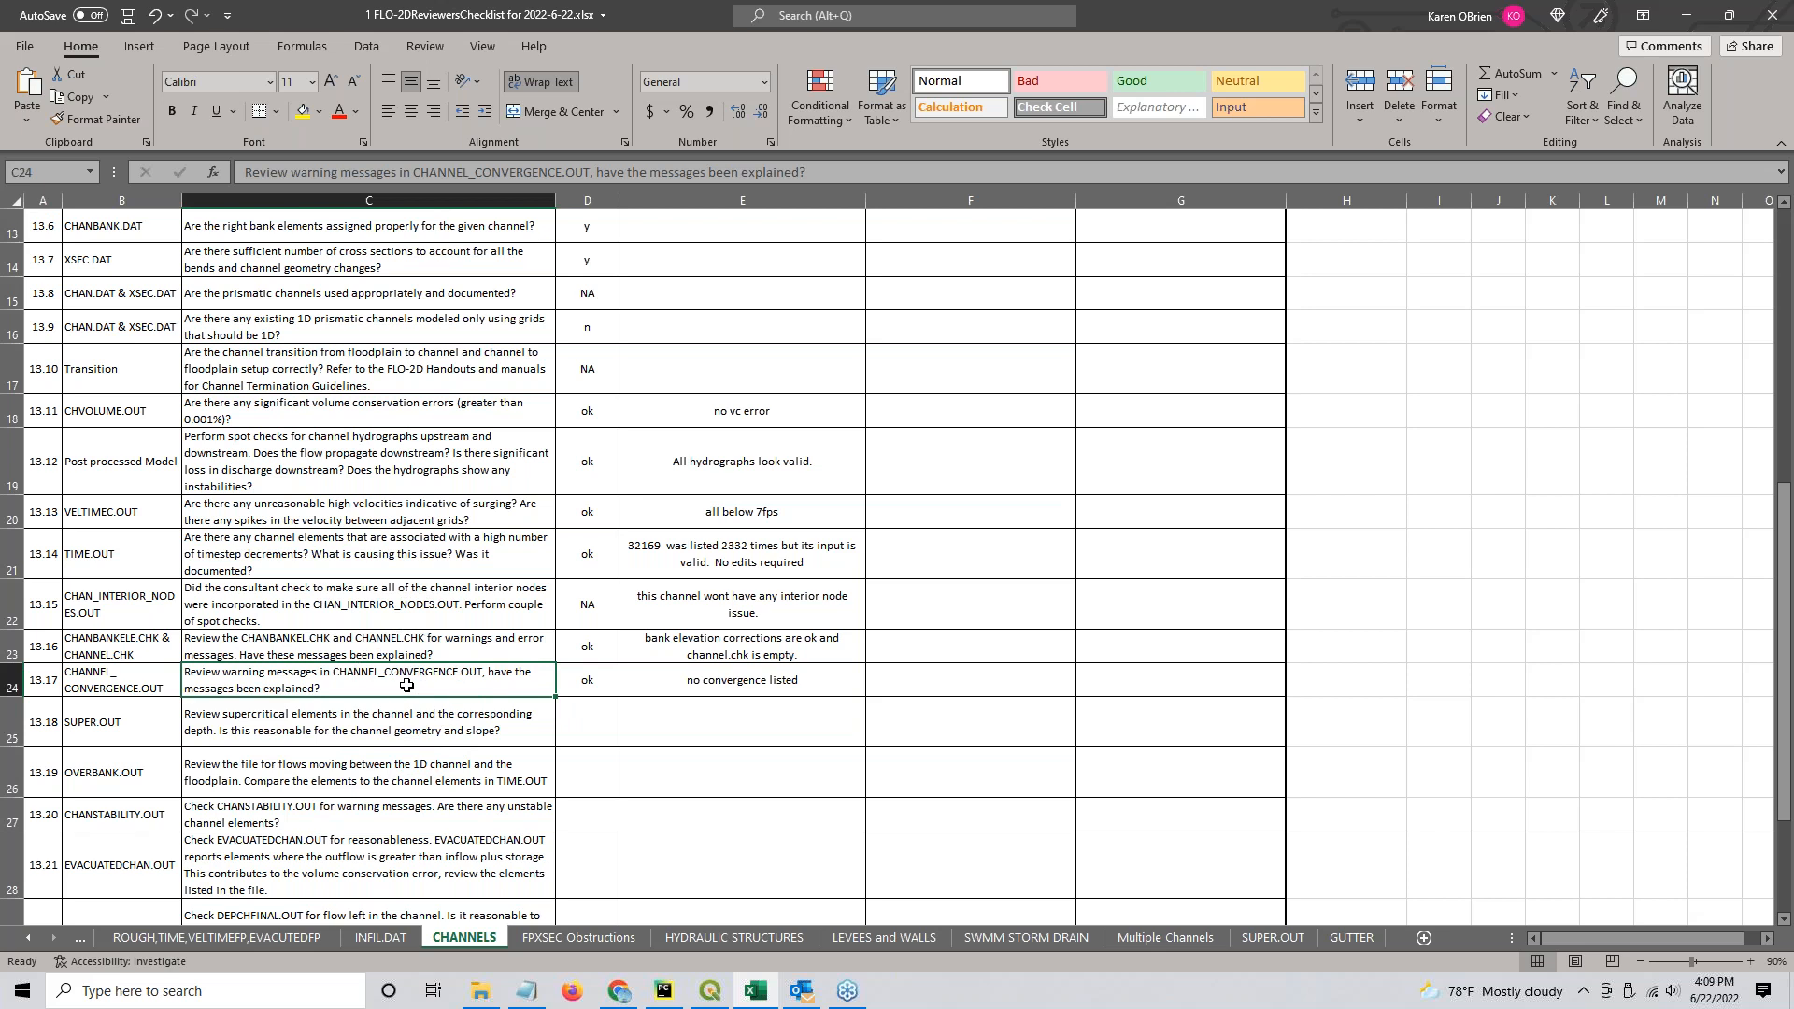
left_click(340, 729)
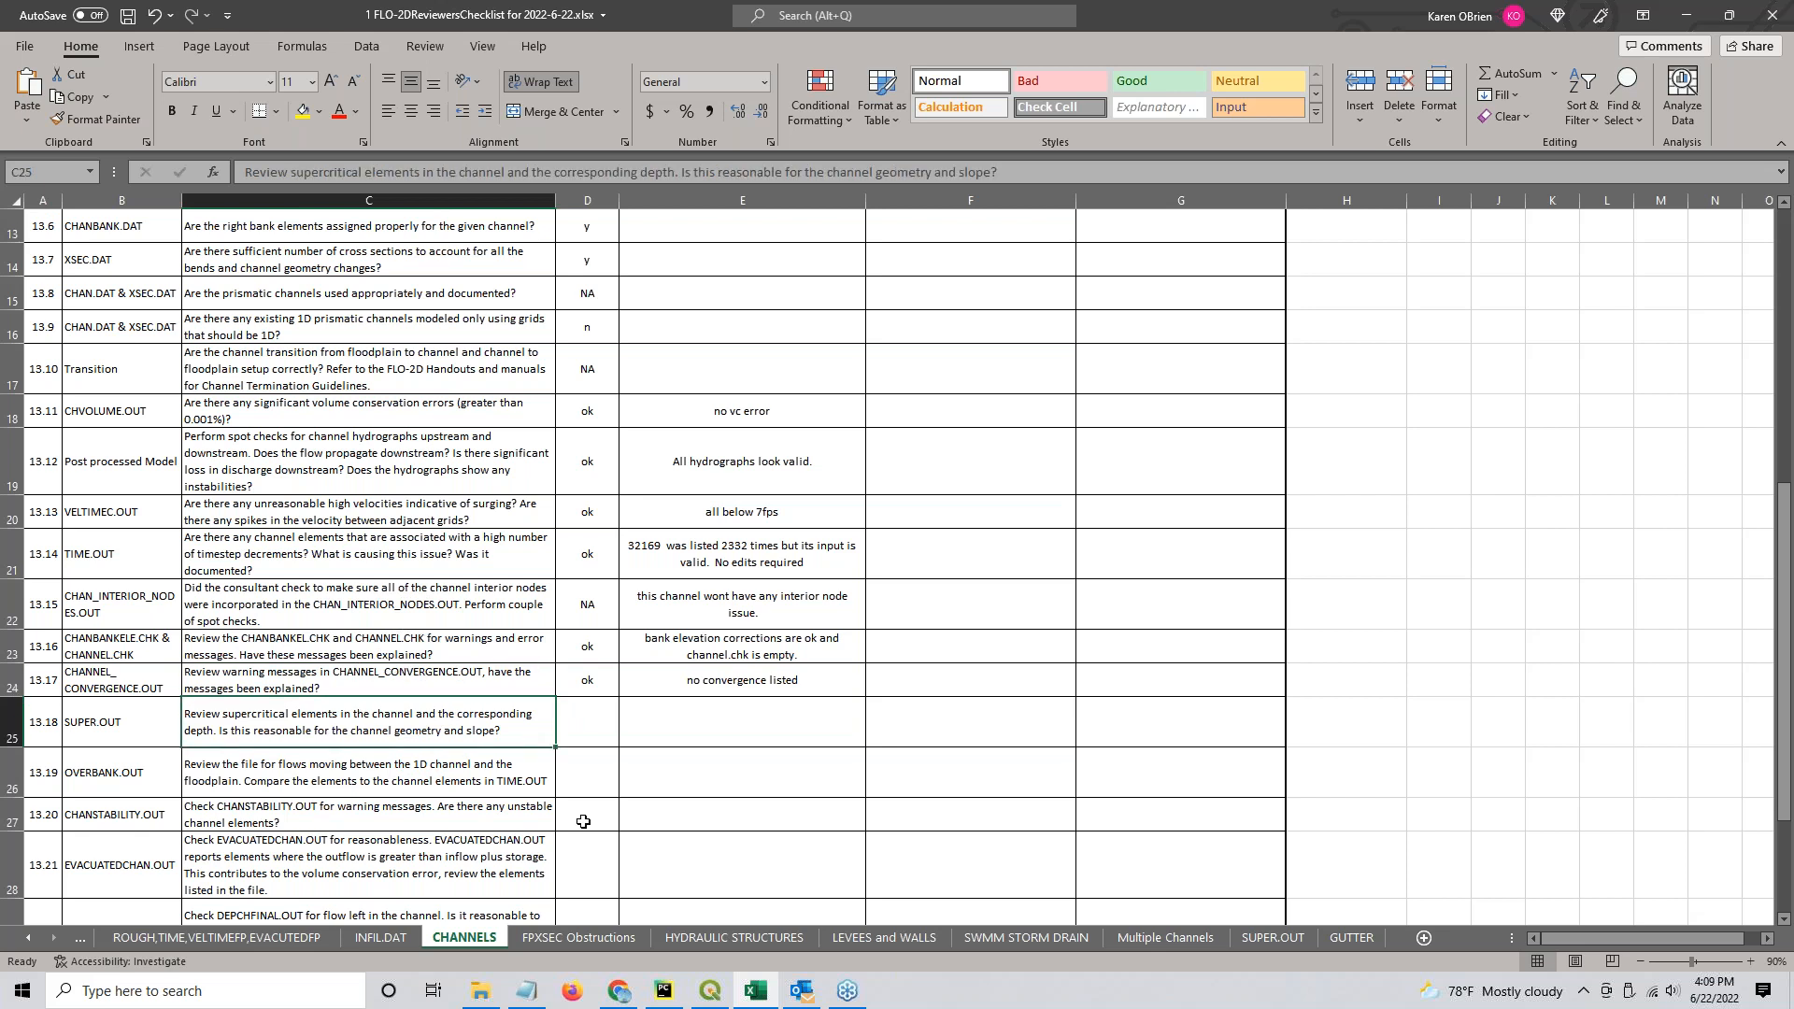
left_click(480, 990)
left_click(1048, 531)
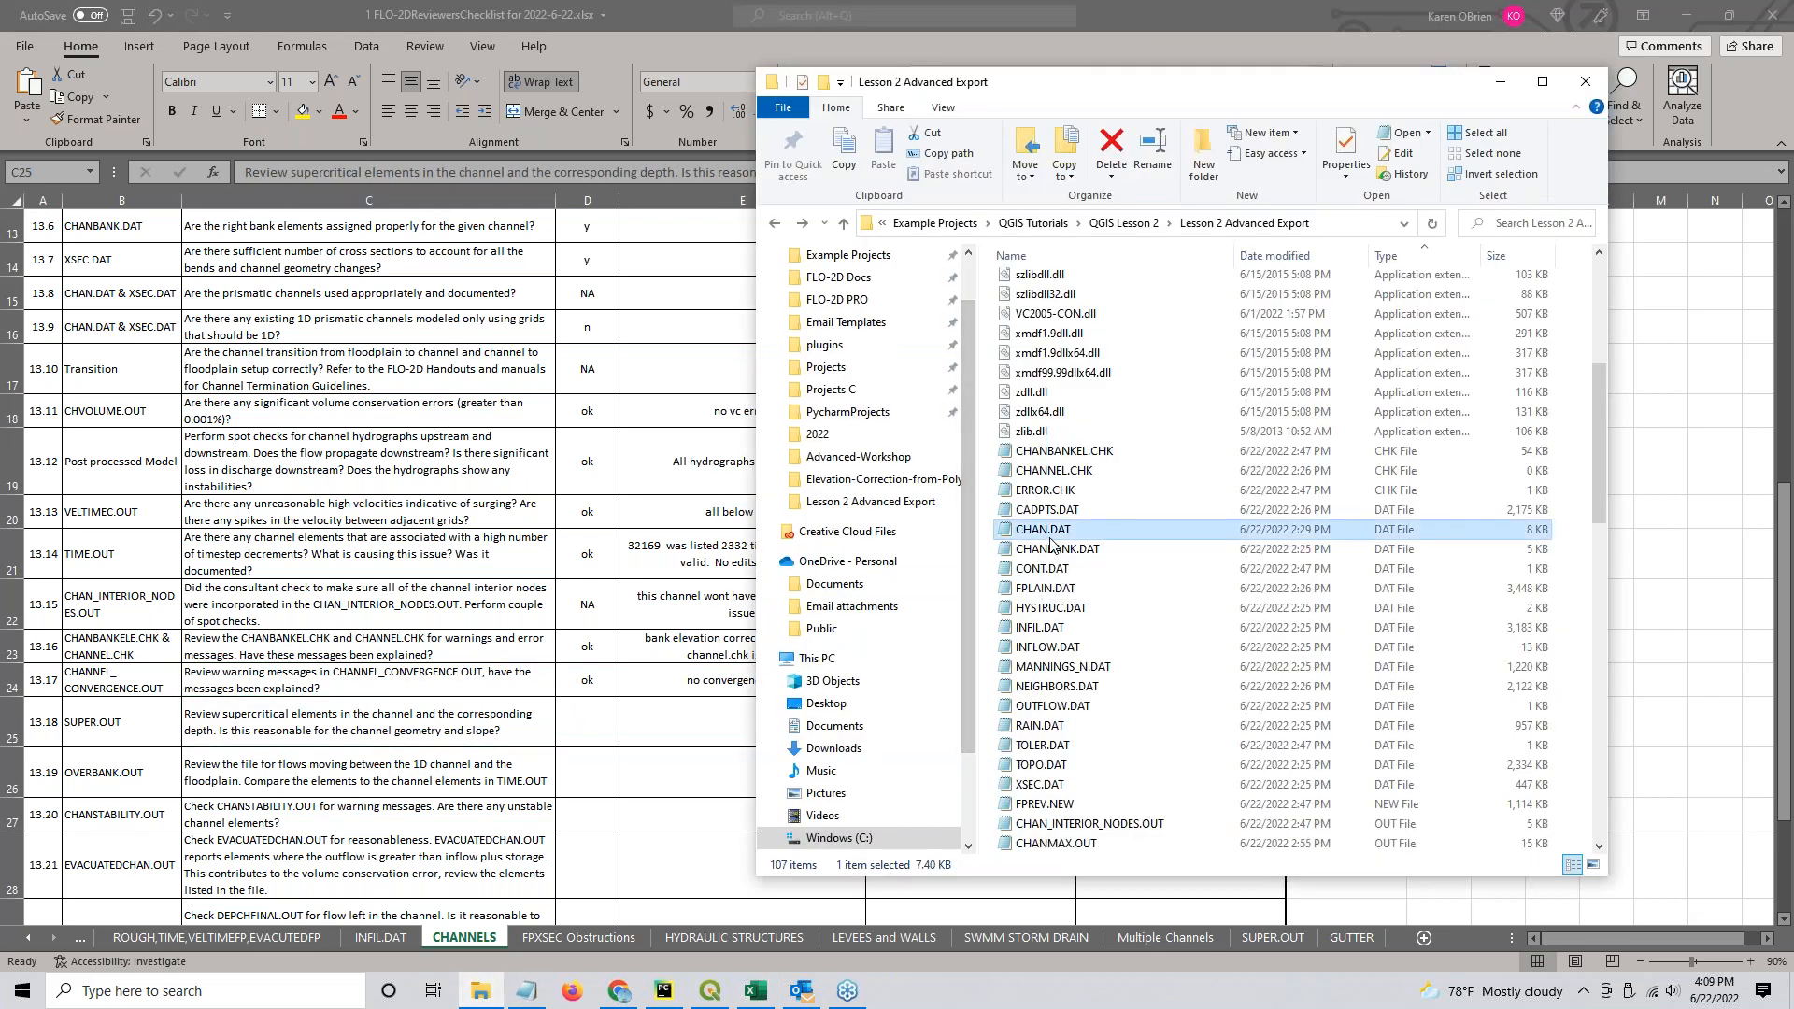
key("s")
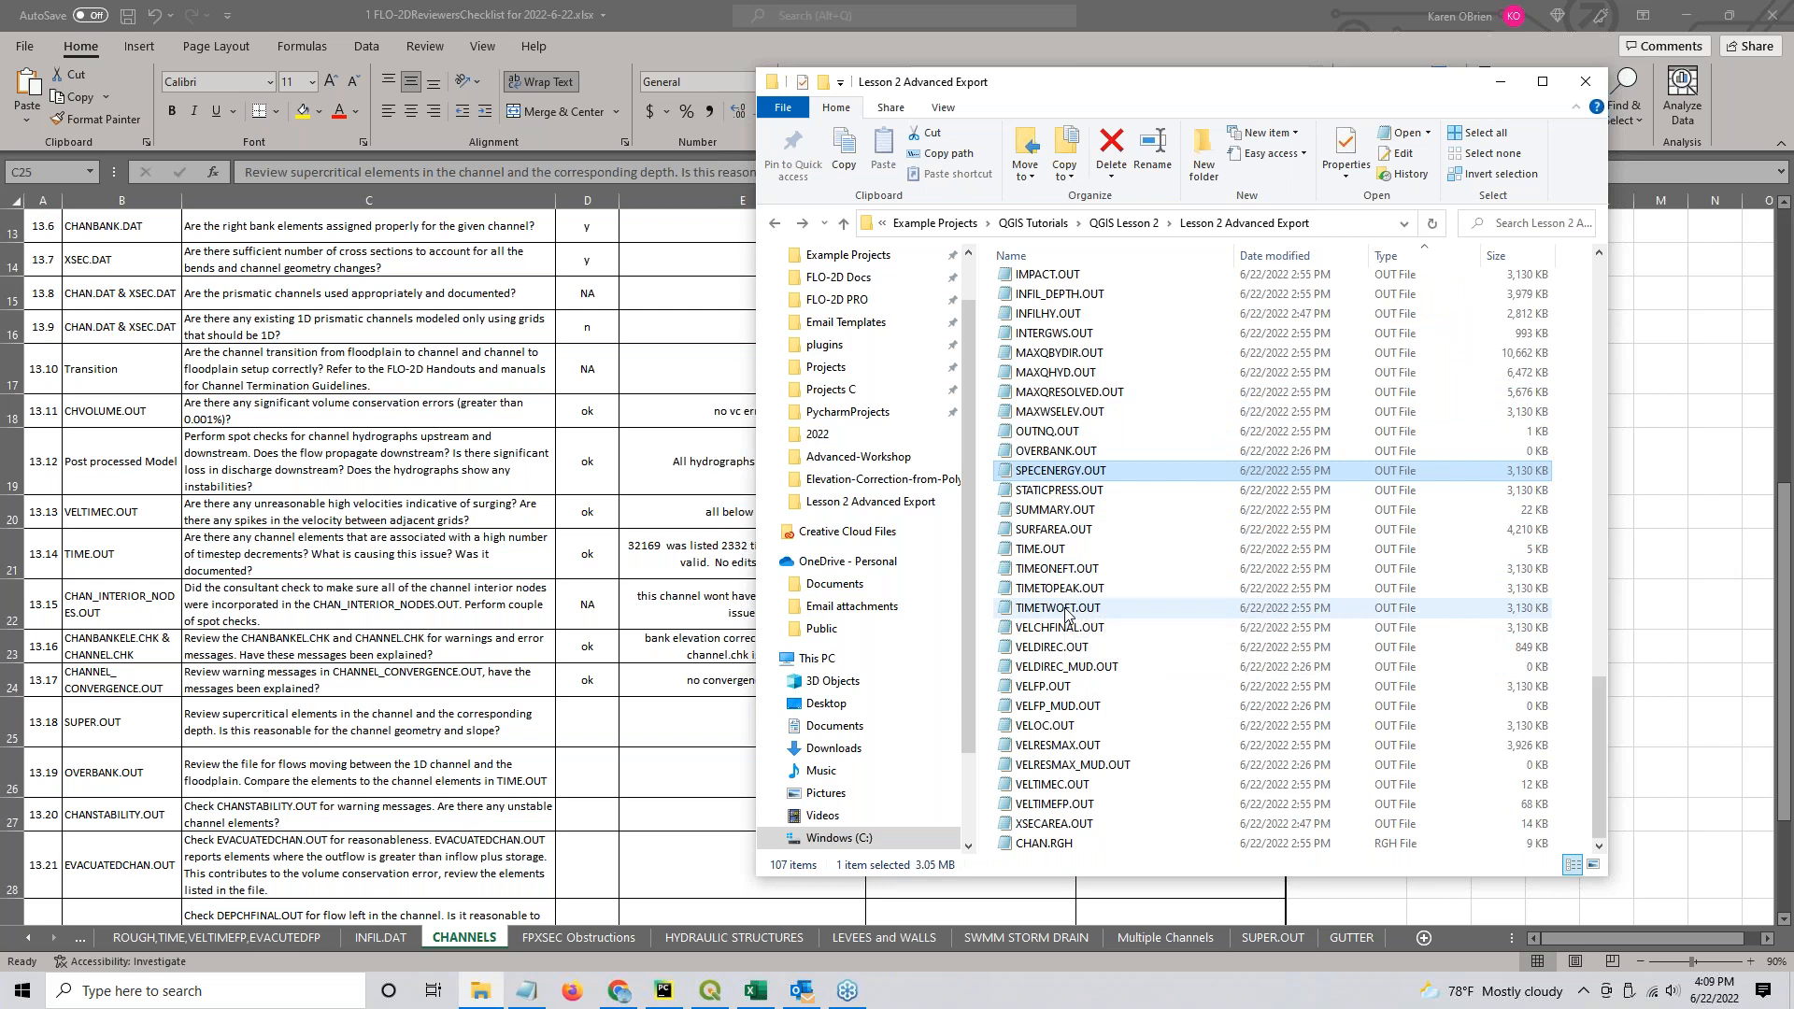
In the Excel checklist, answer item 13.18 with "ok" and add the comment "no super.out".
left_click(600, 731)
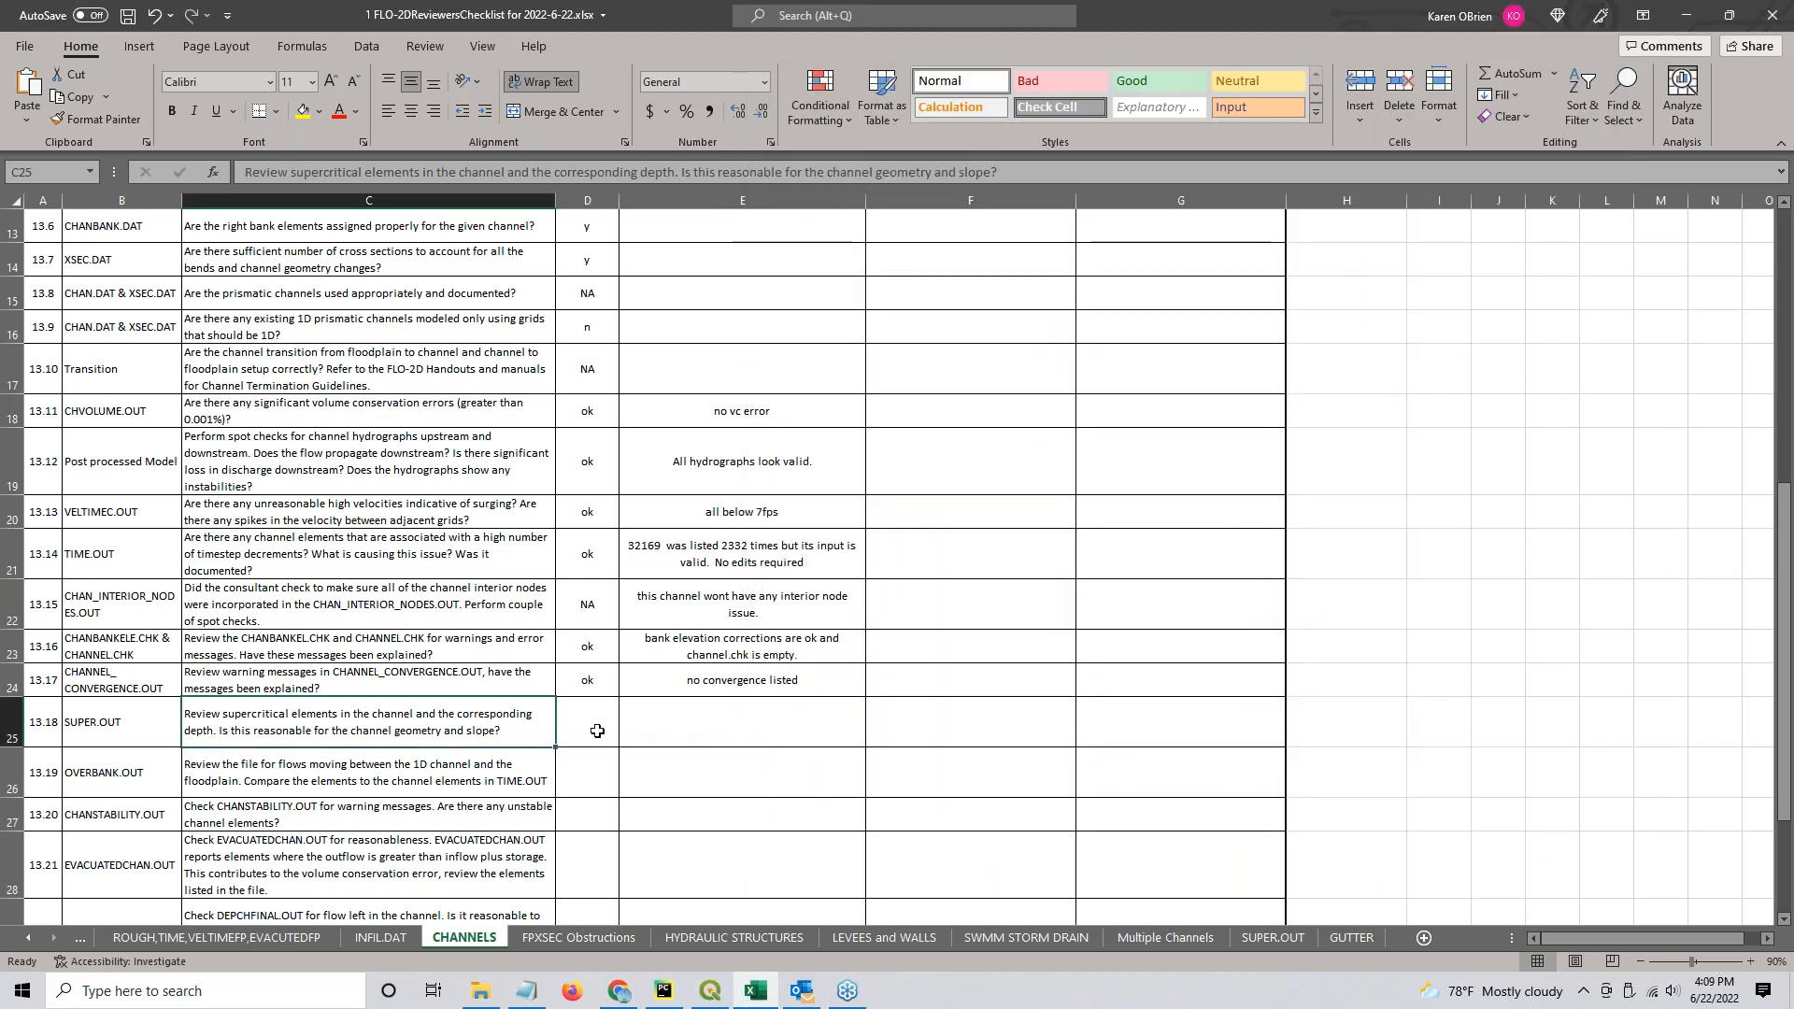
type("ok")
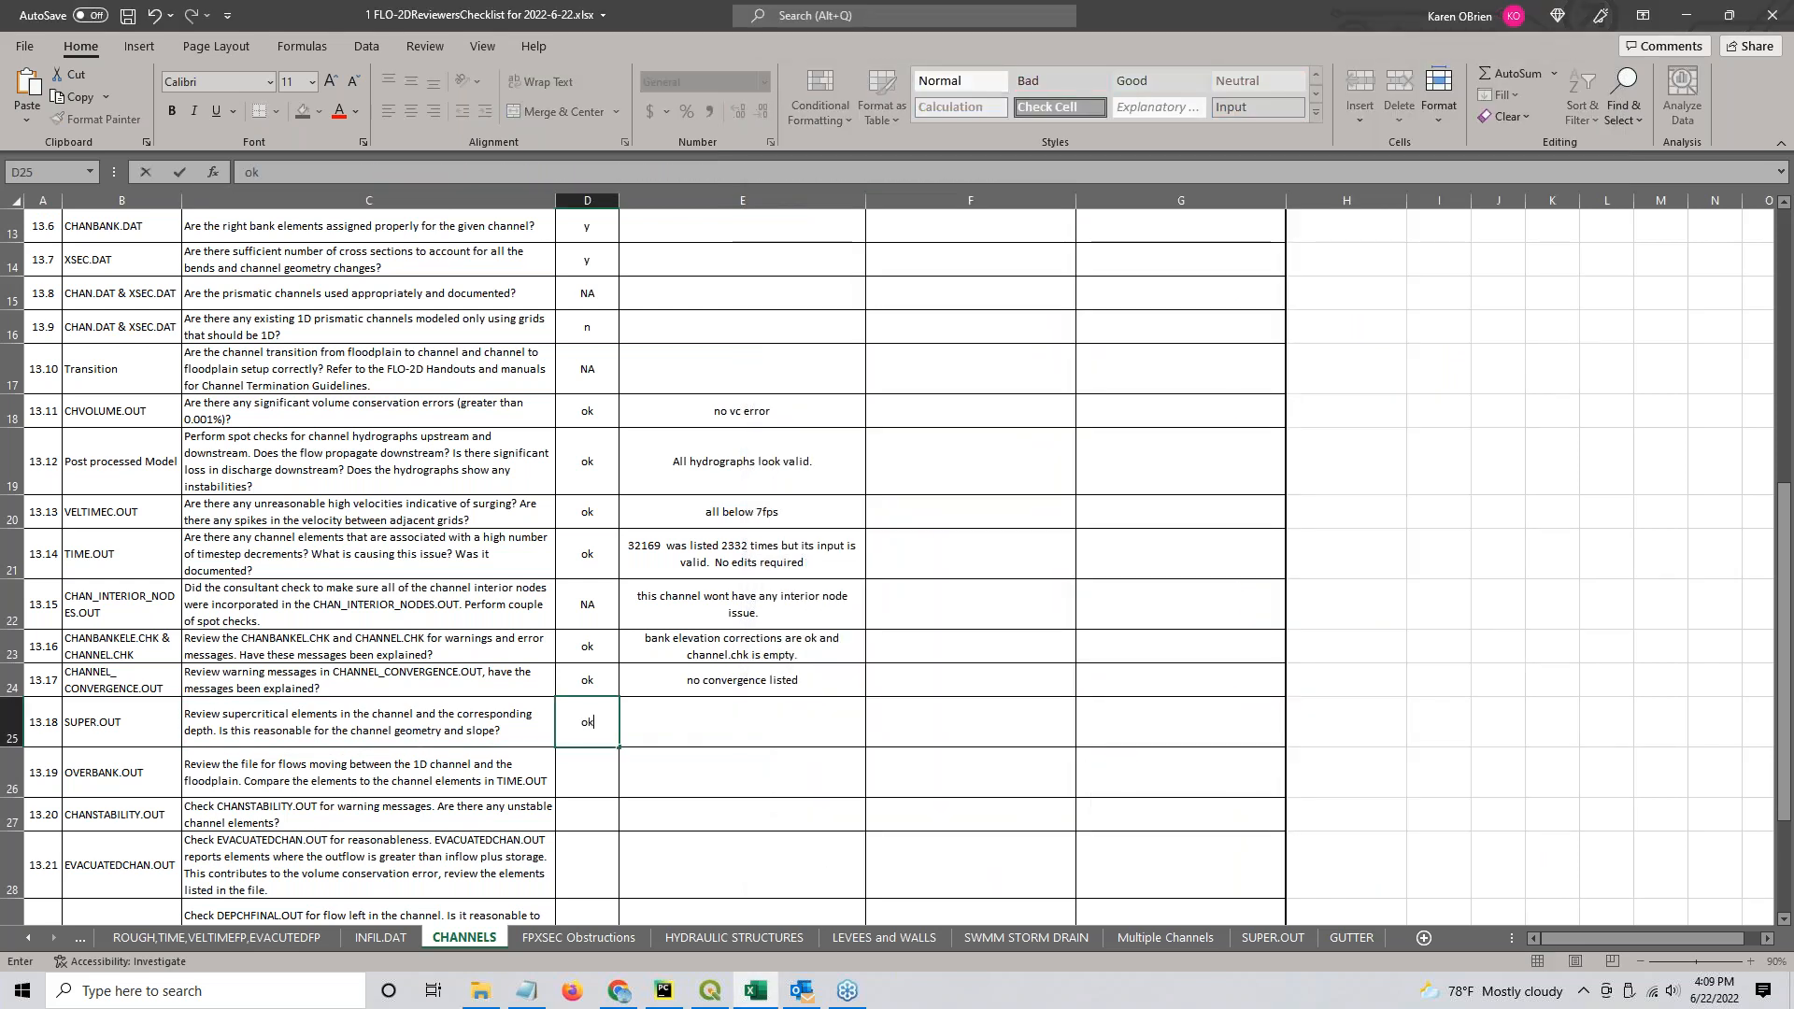
key("Tab")
type("no super.out")
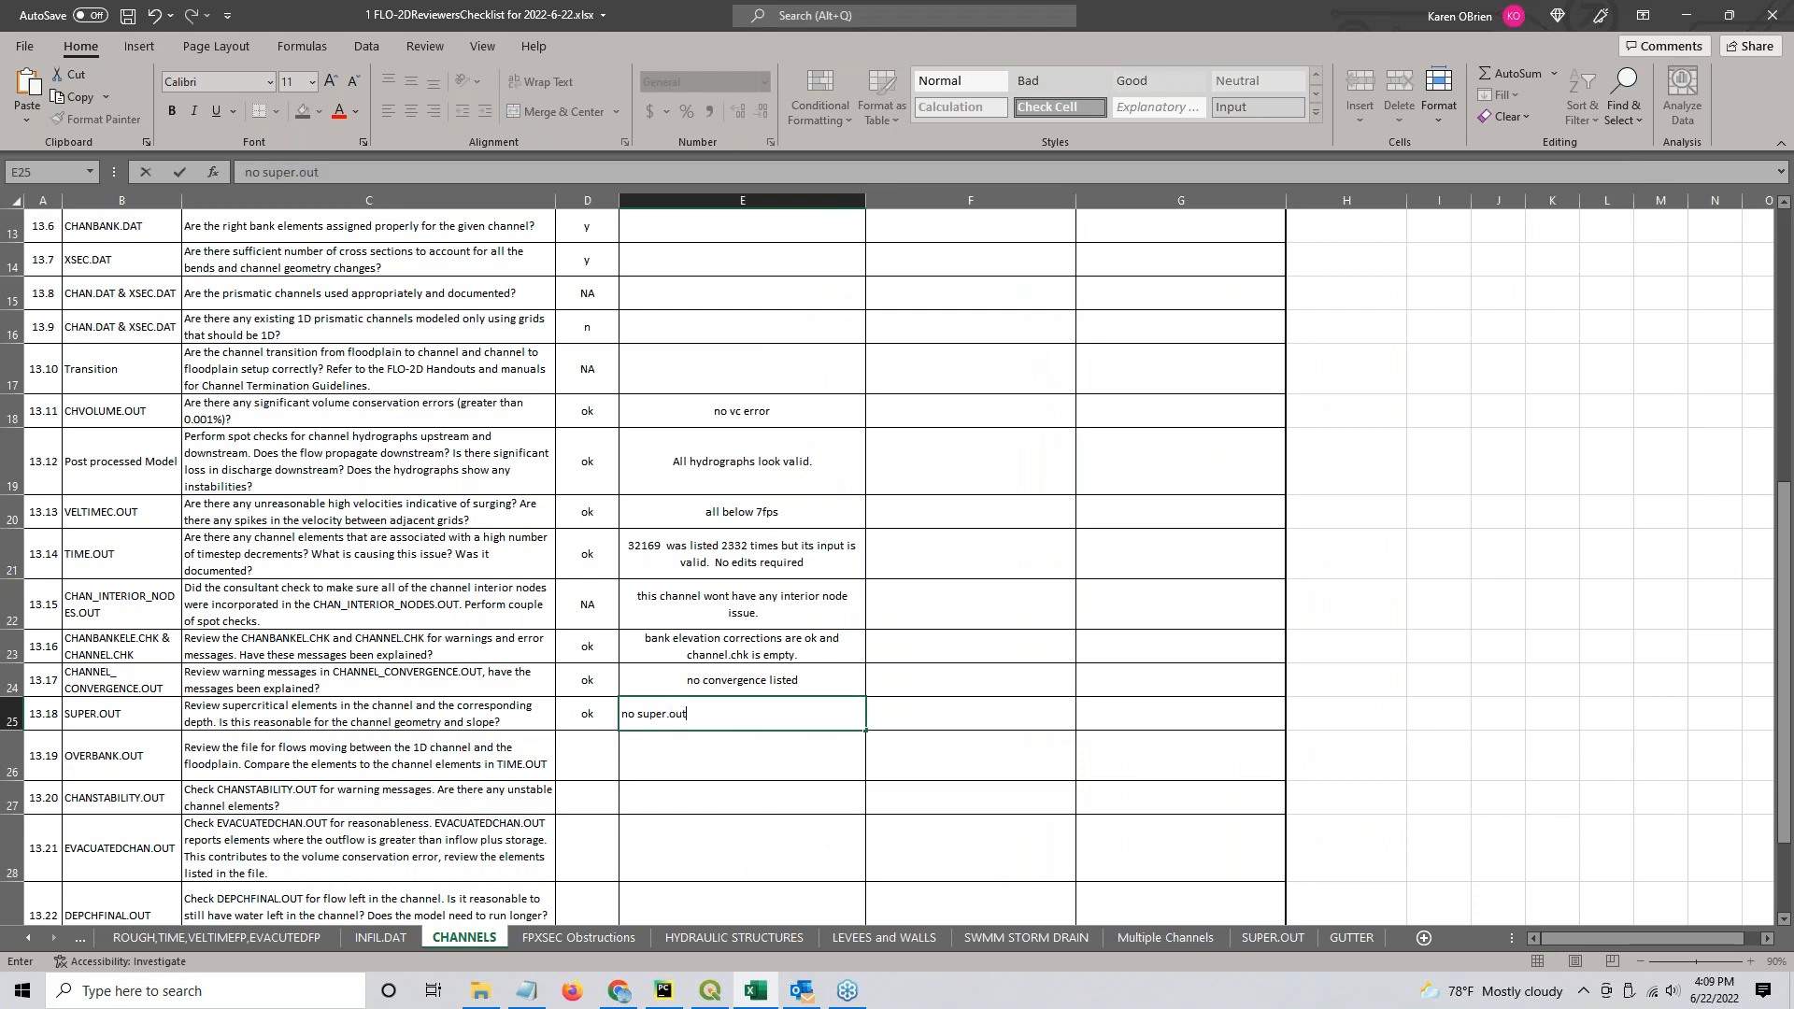
left_click(549, 758)
left_click(659, 711)
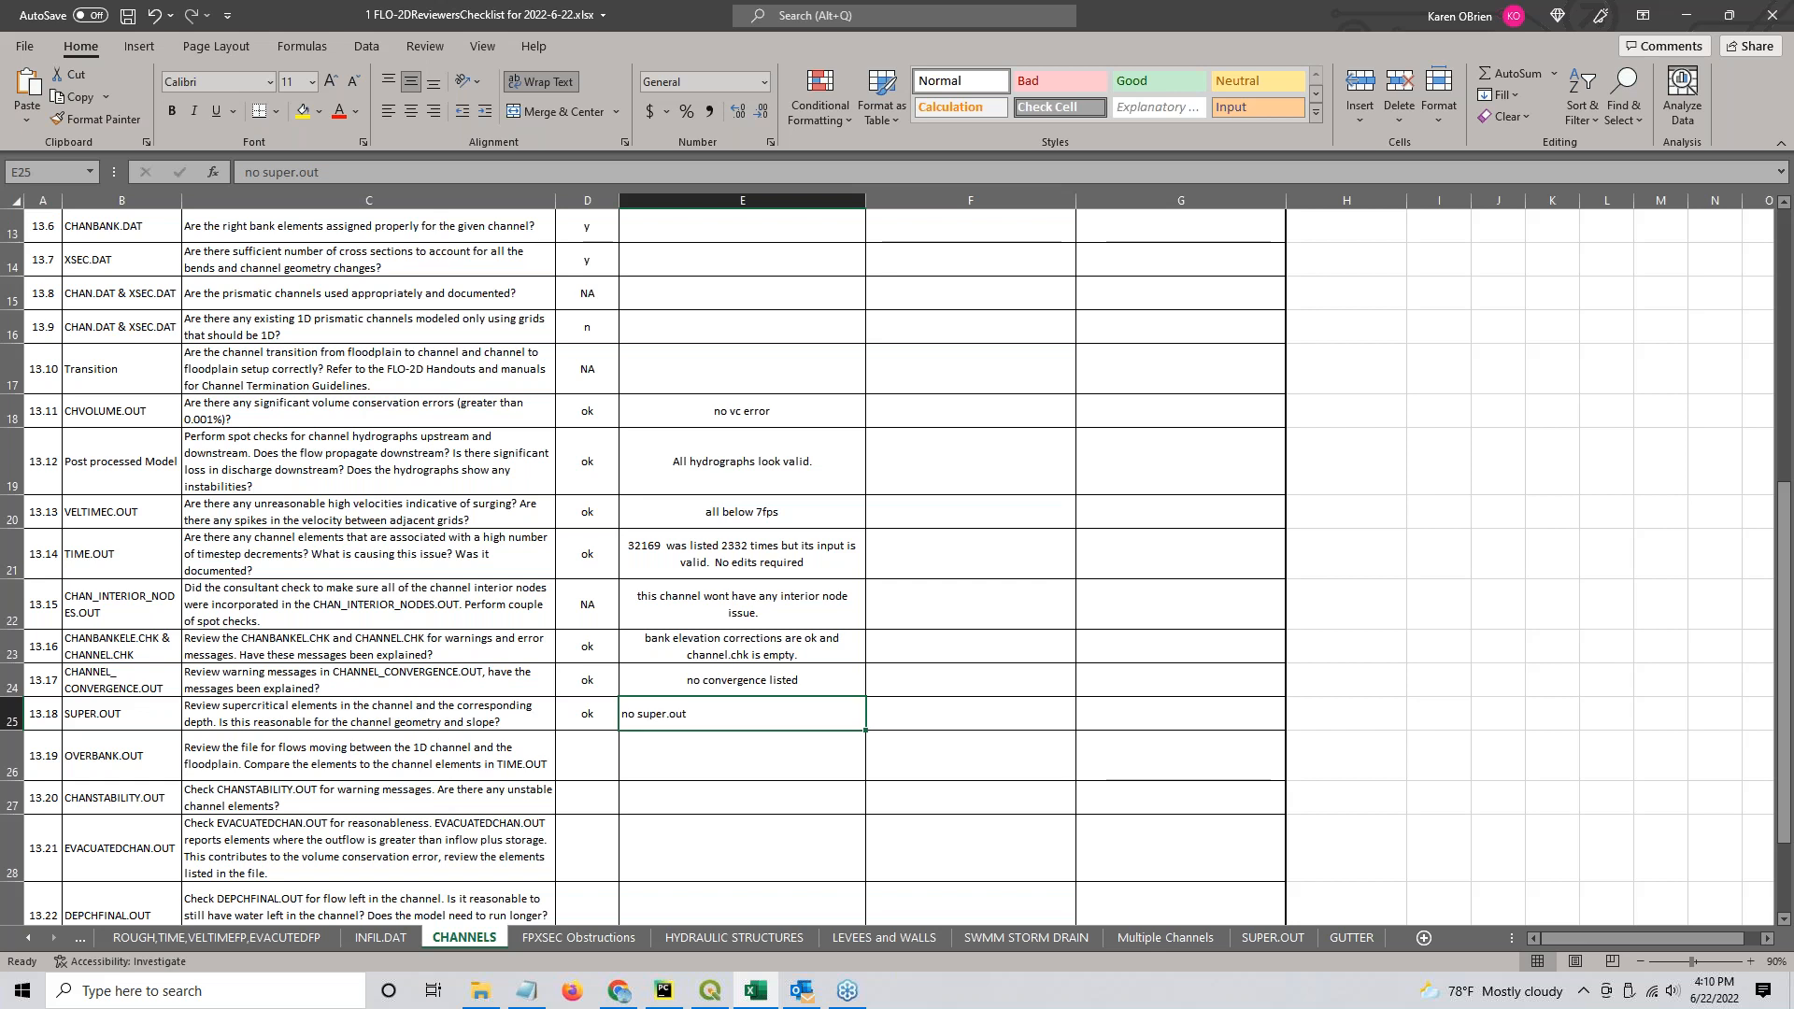
Find OVERBANK.OUT in the Lesson 2 Advanced Export folder and check its file size for item 13.19.
left_click(593, 756)
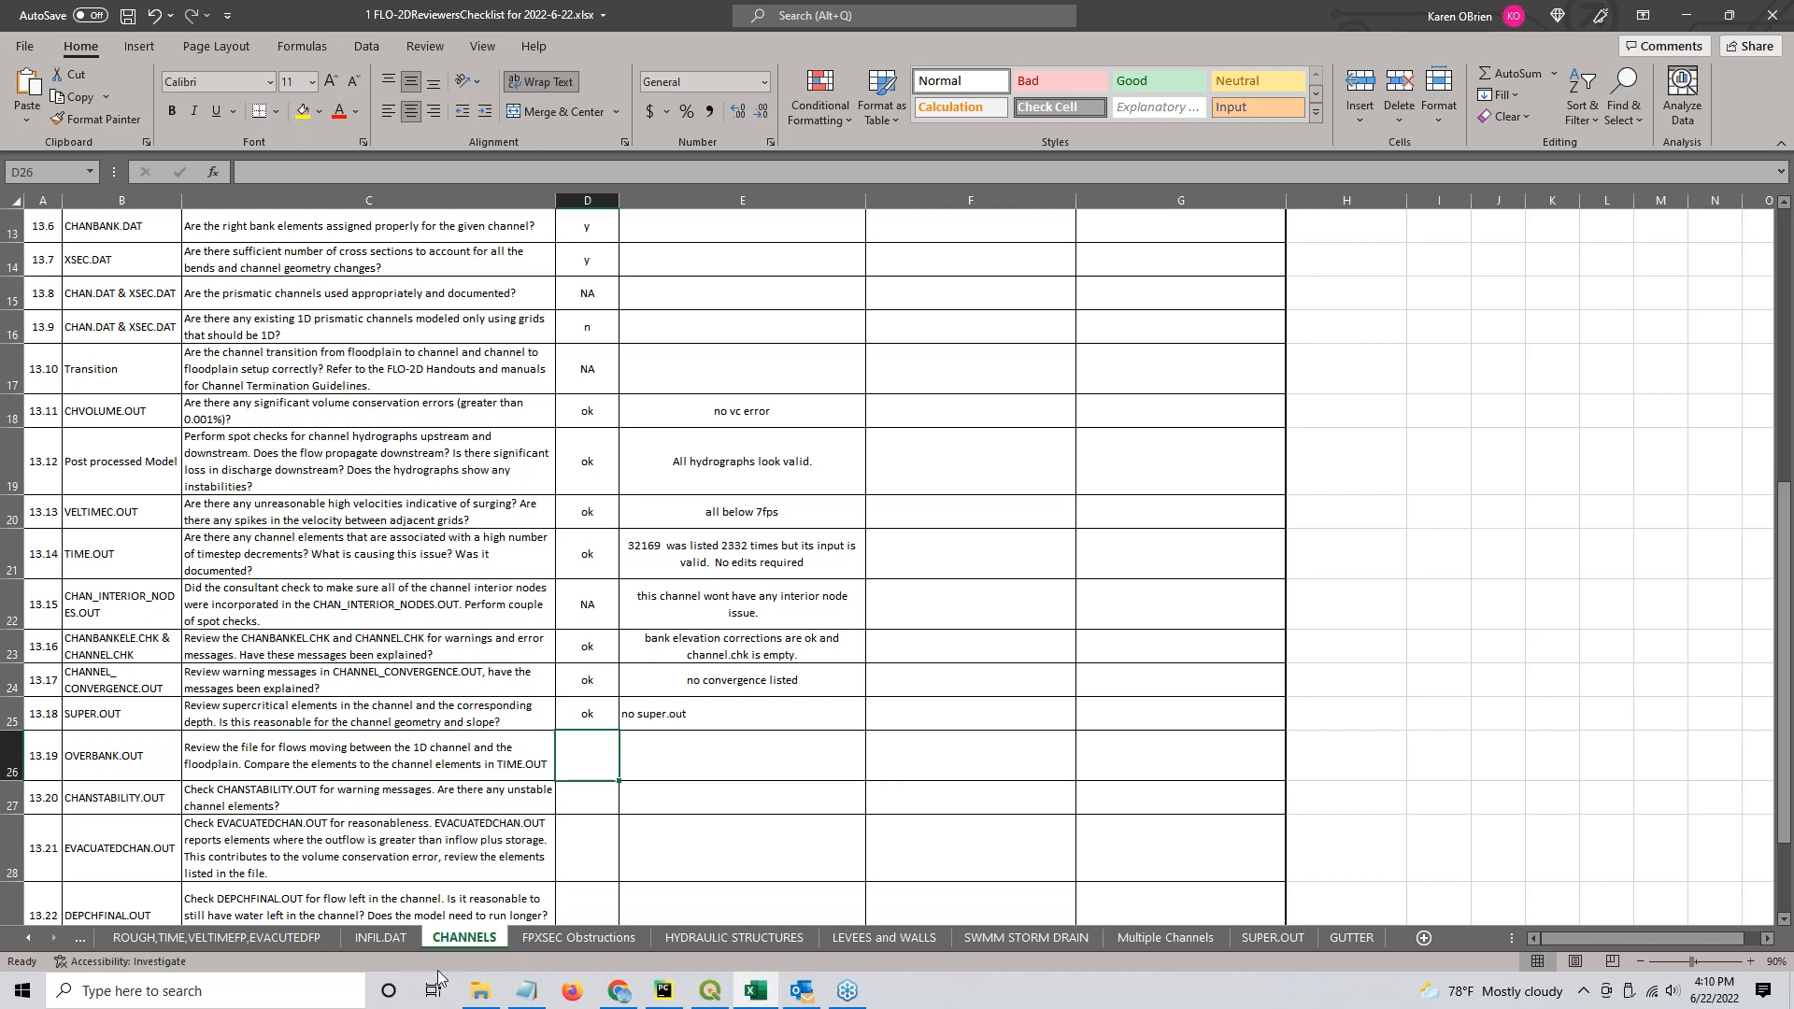
left_click(481, 990)
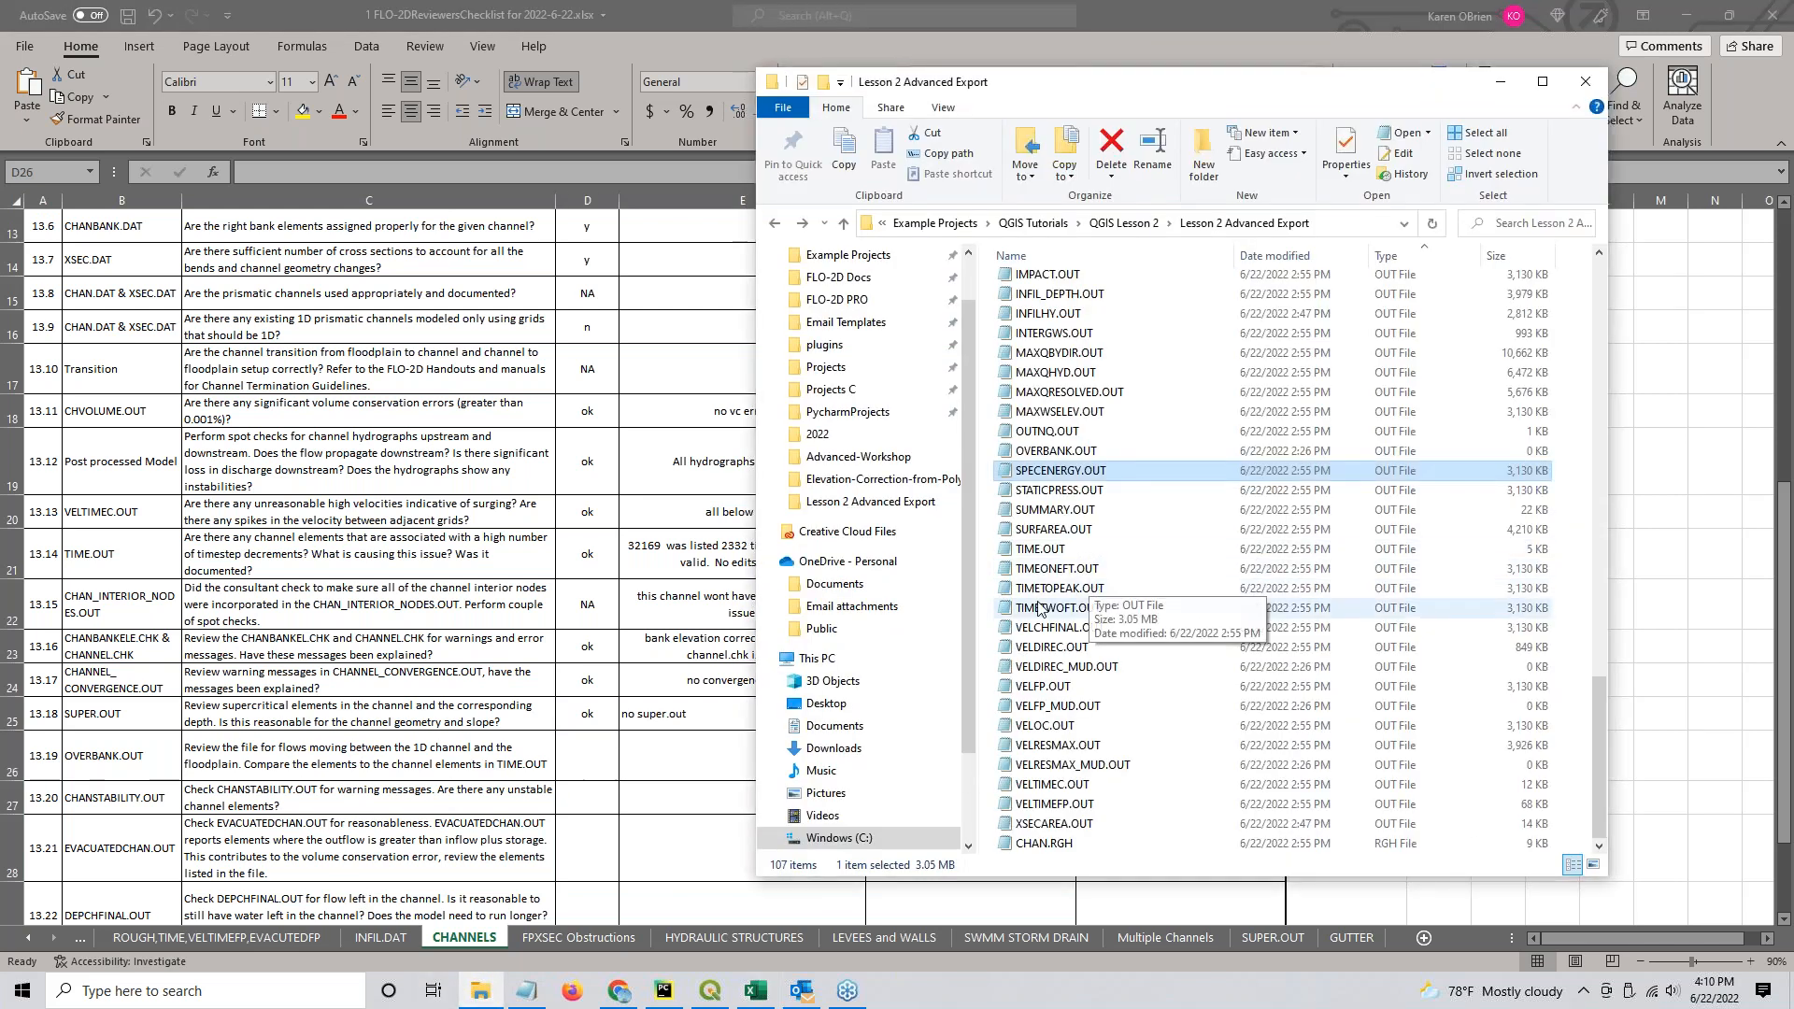
left_click(1059, 455)
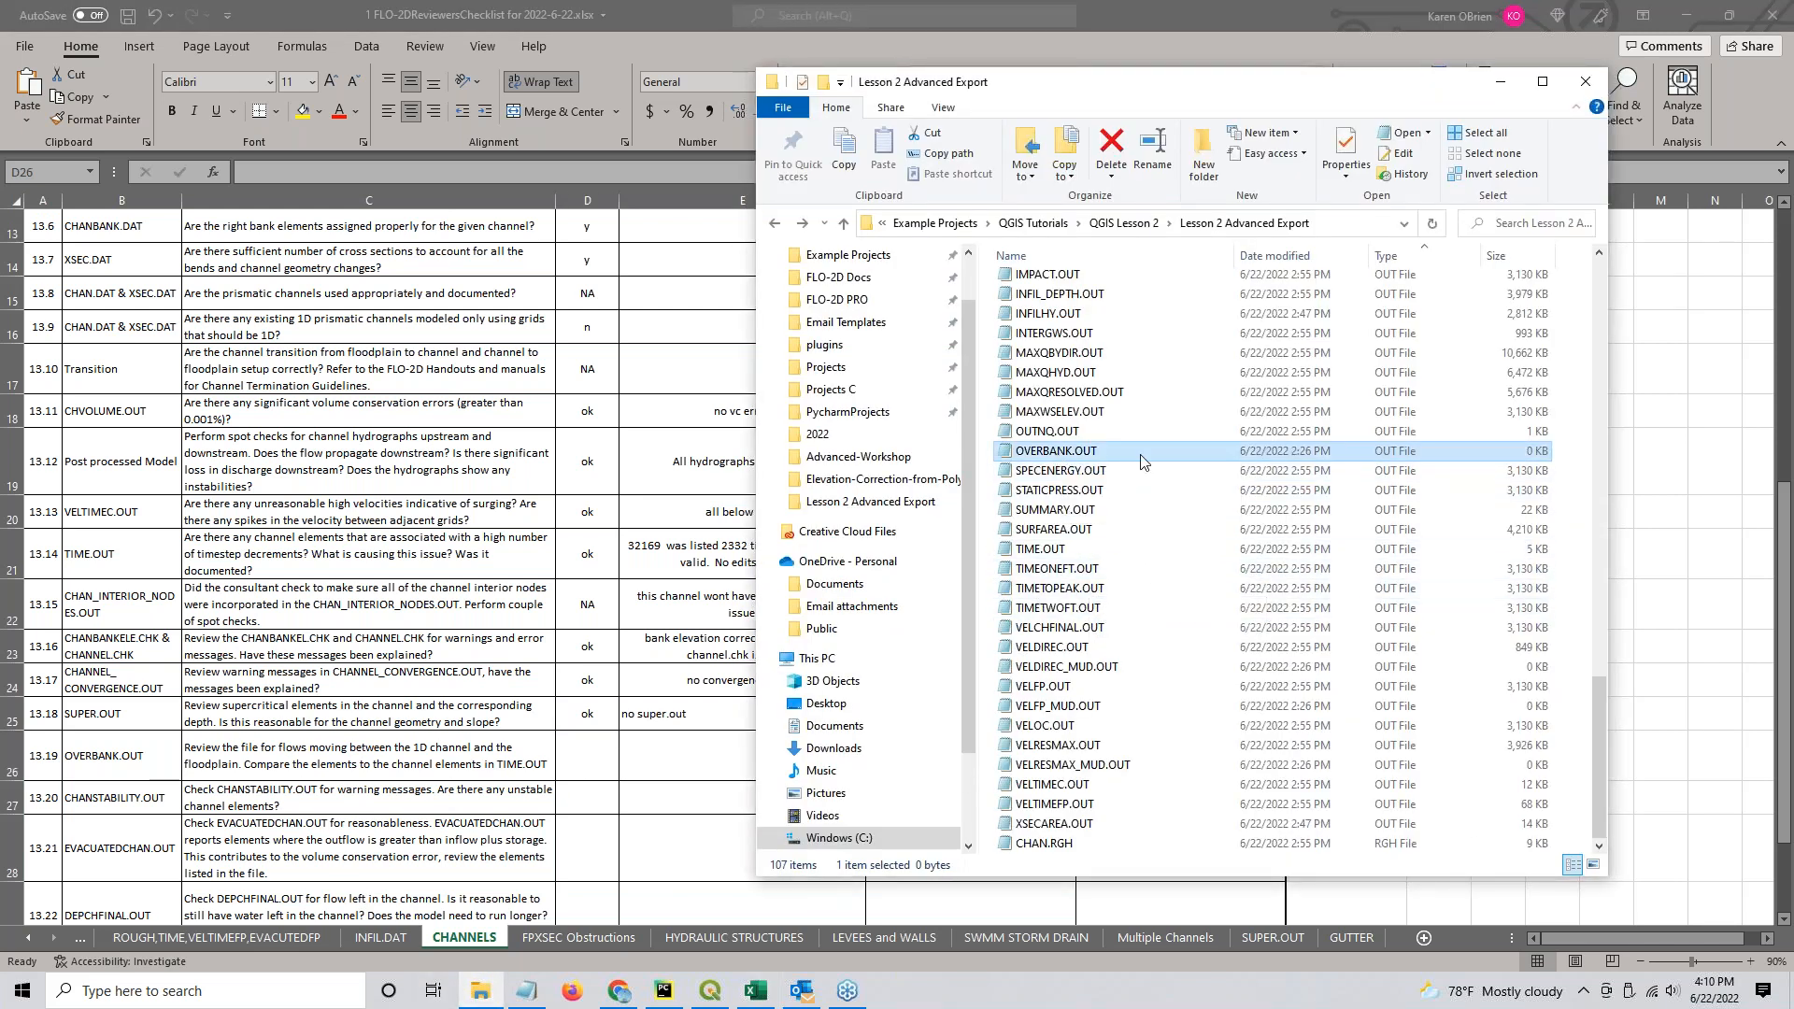
In the Excel checklist, answer item 13.19 with "ok" and add the comment "no overbank cells listed.".
left_click(577, 759)
type("ok")
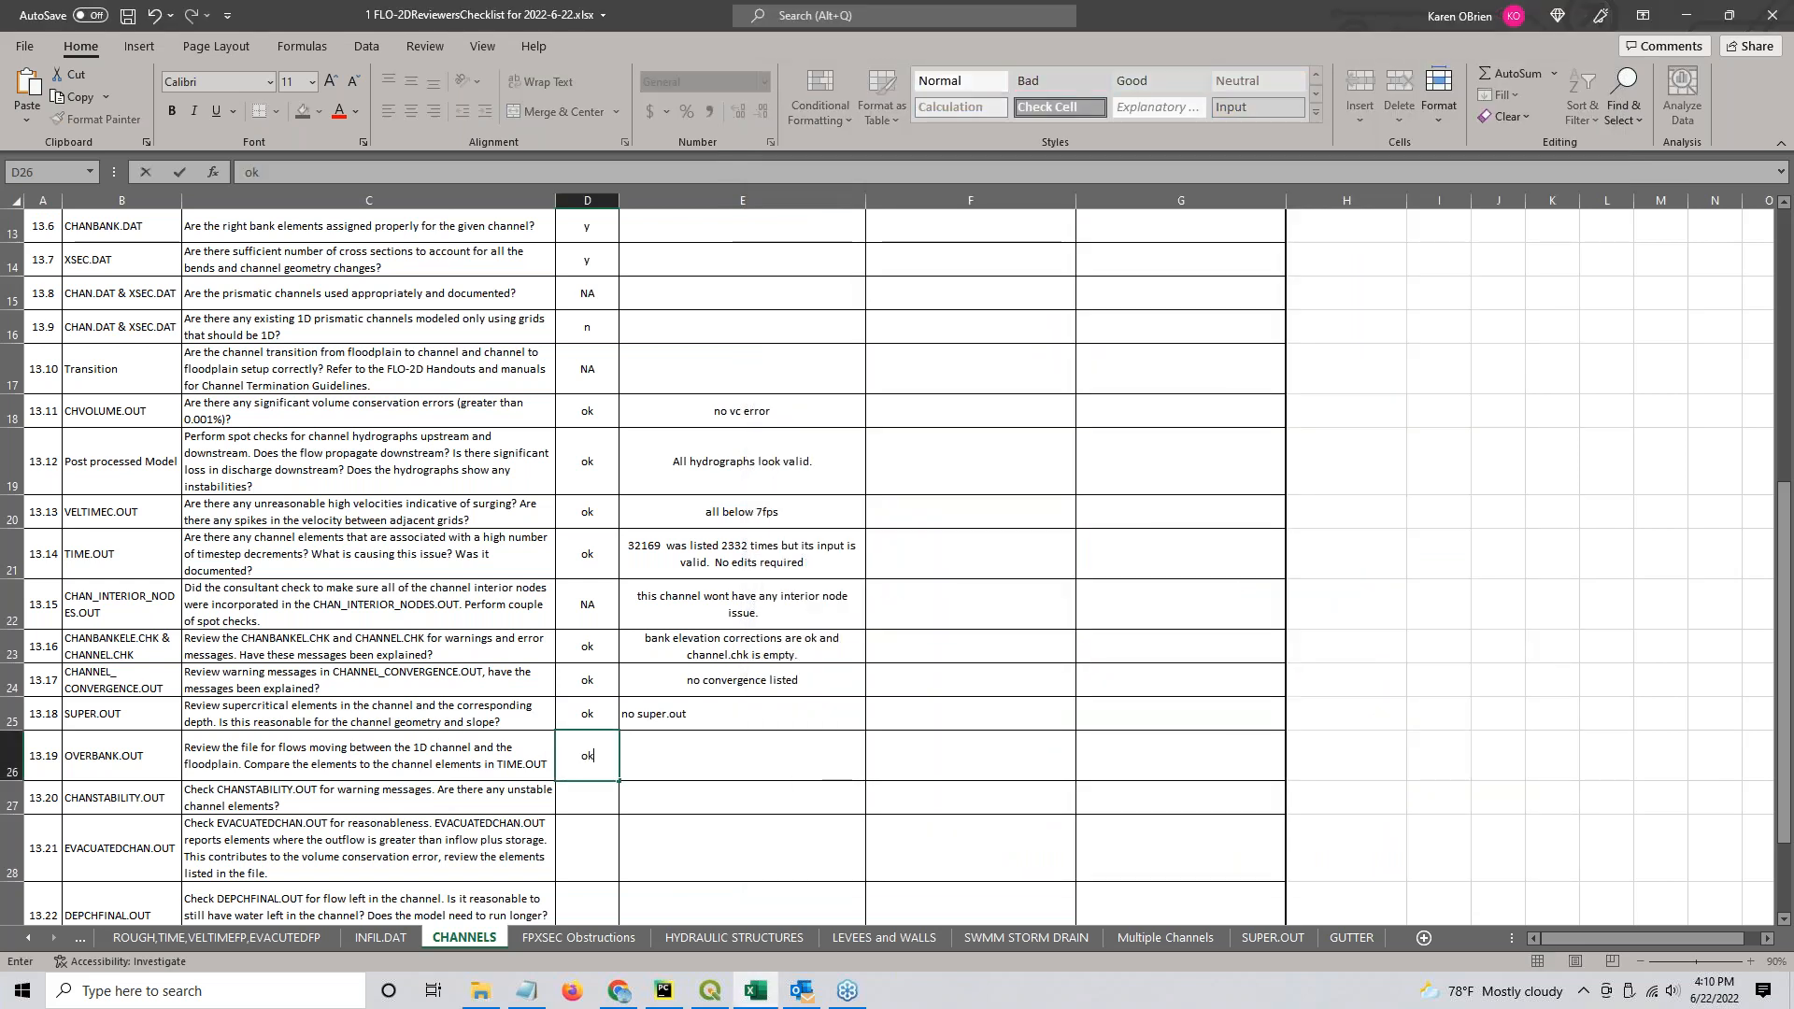
key("Tab")
type("no overbank ")
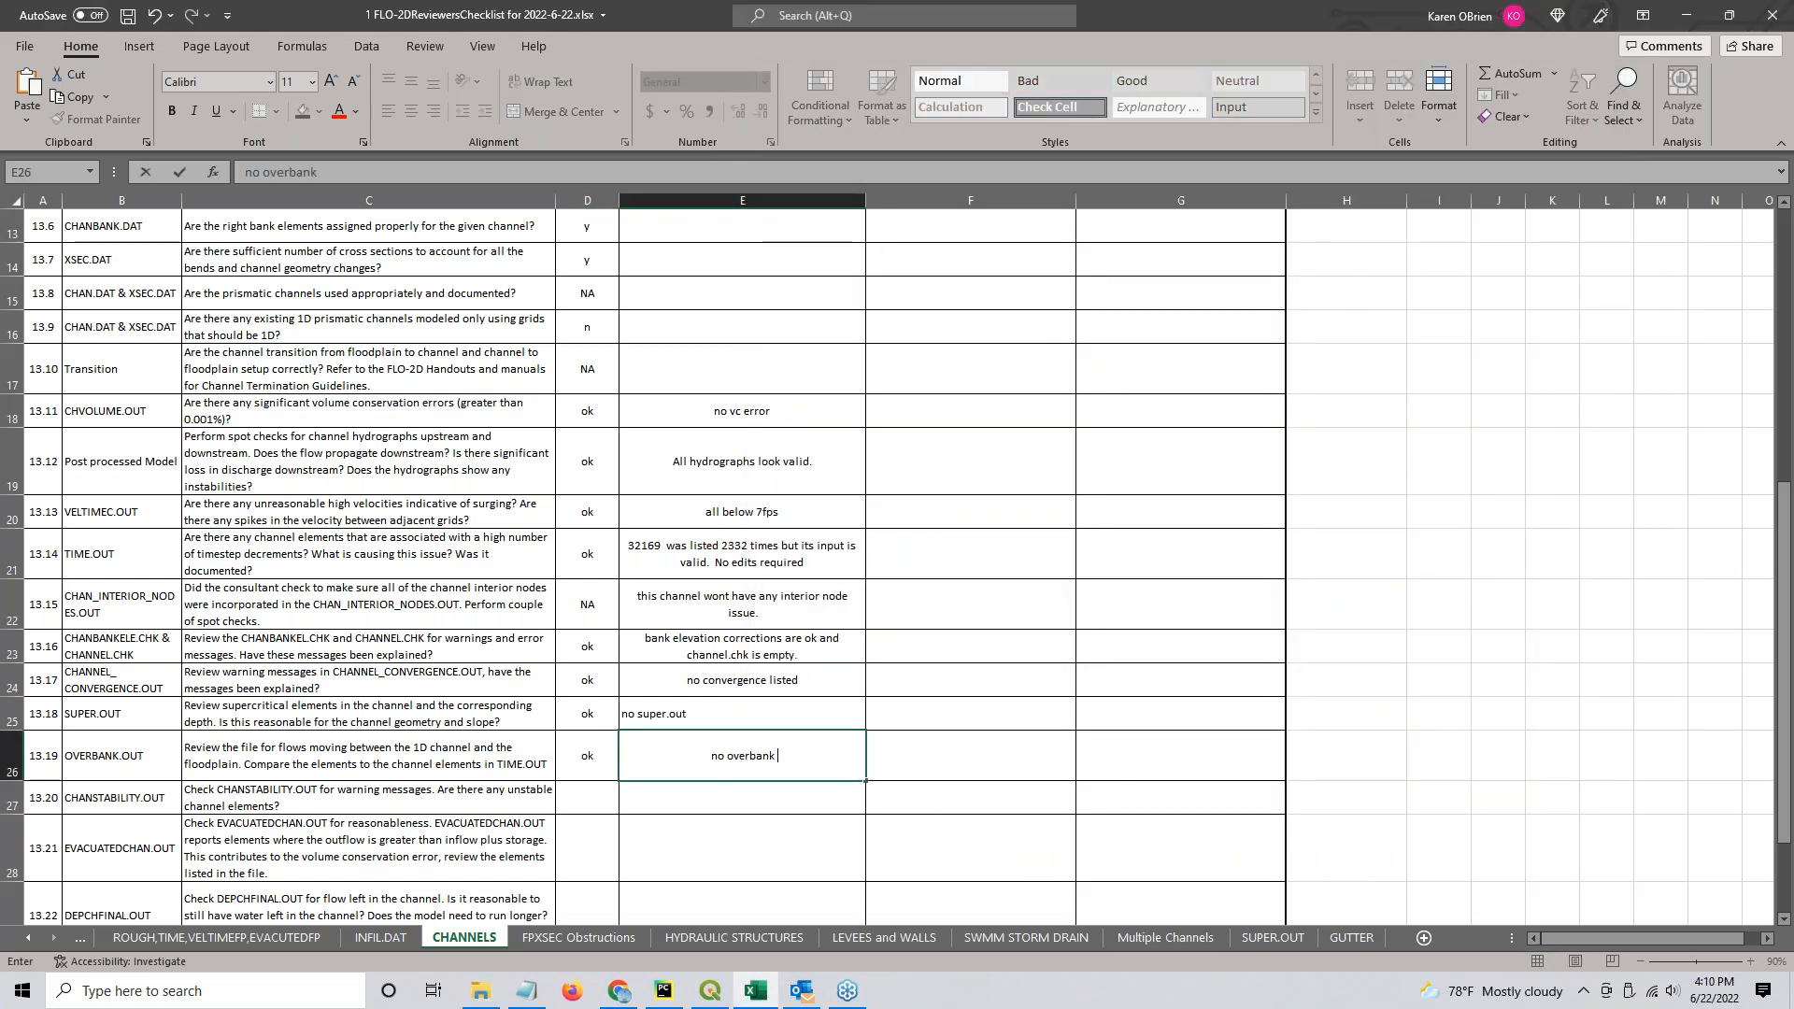
type("cells listed.")
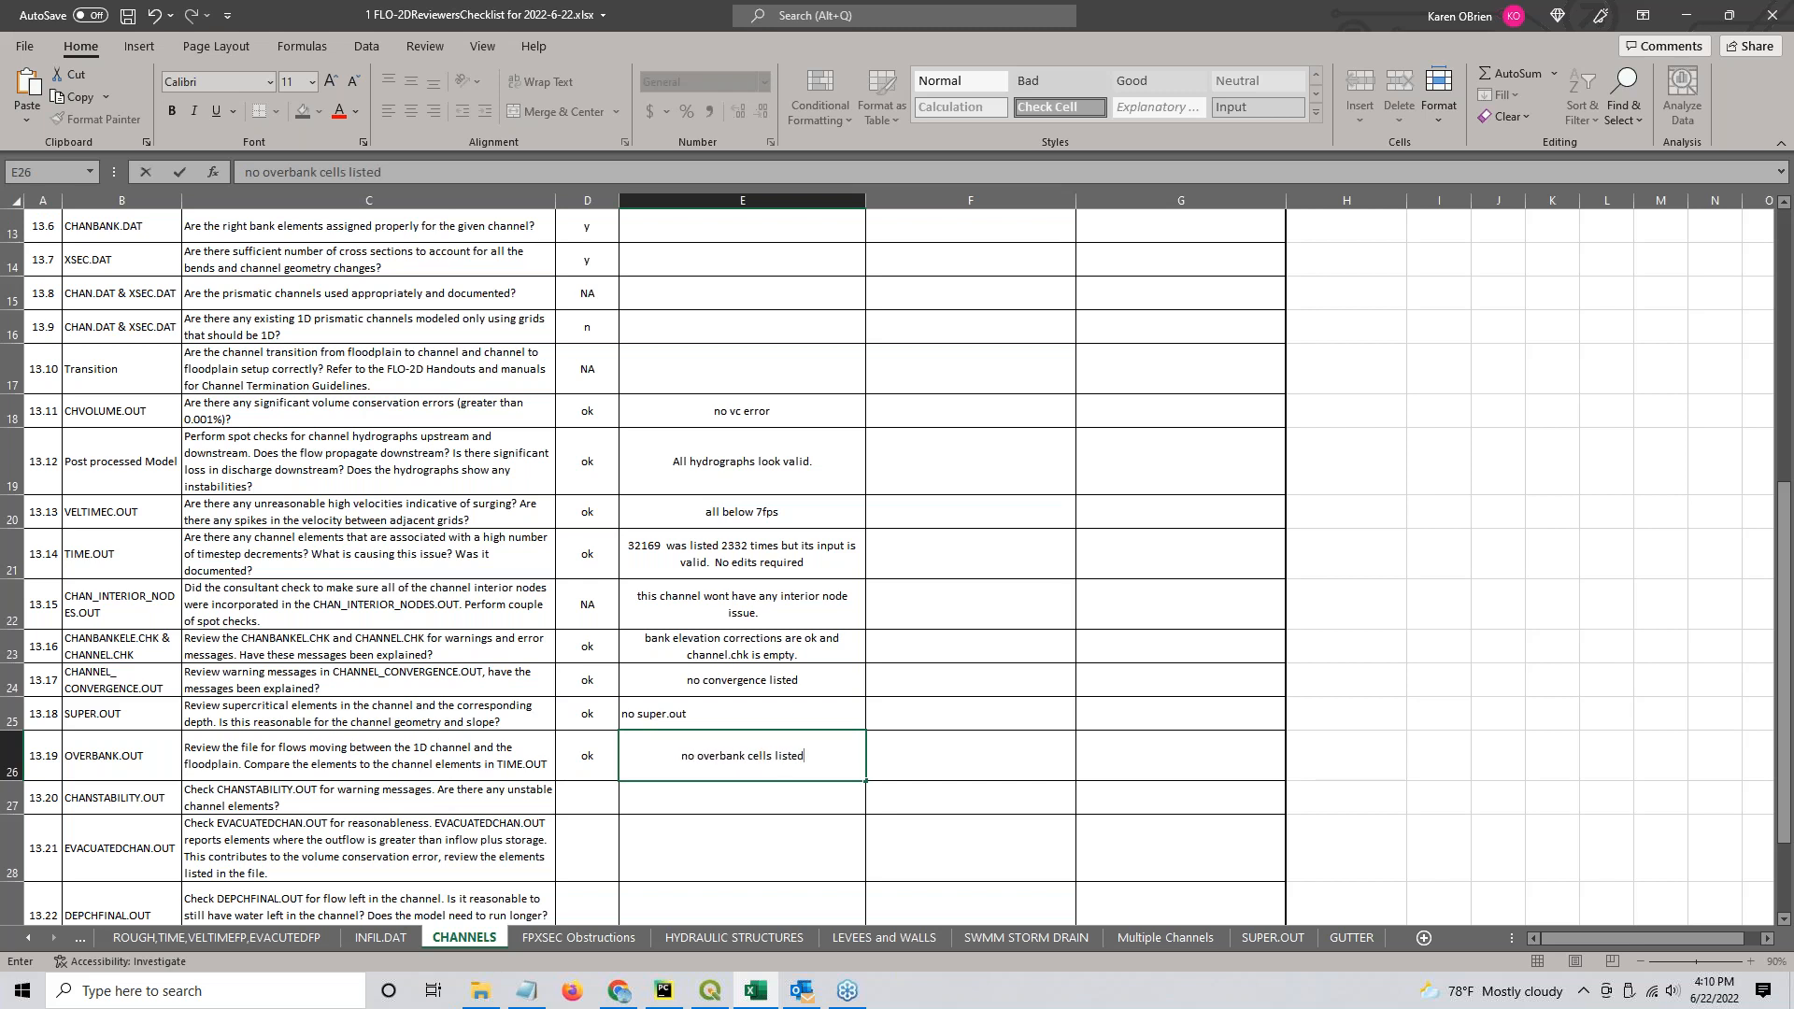
left_click(601, 793)
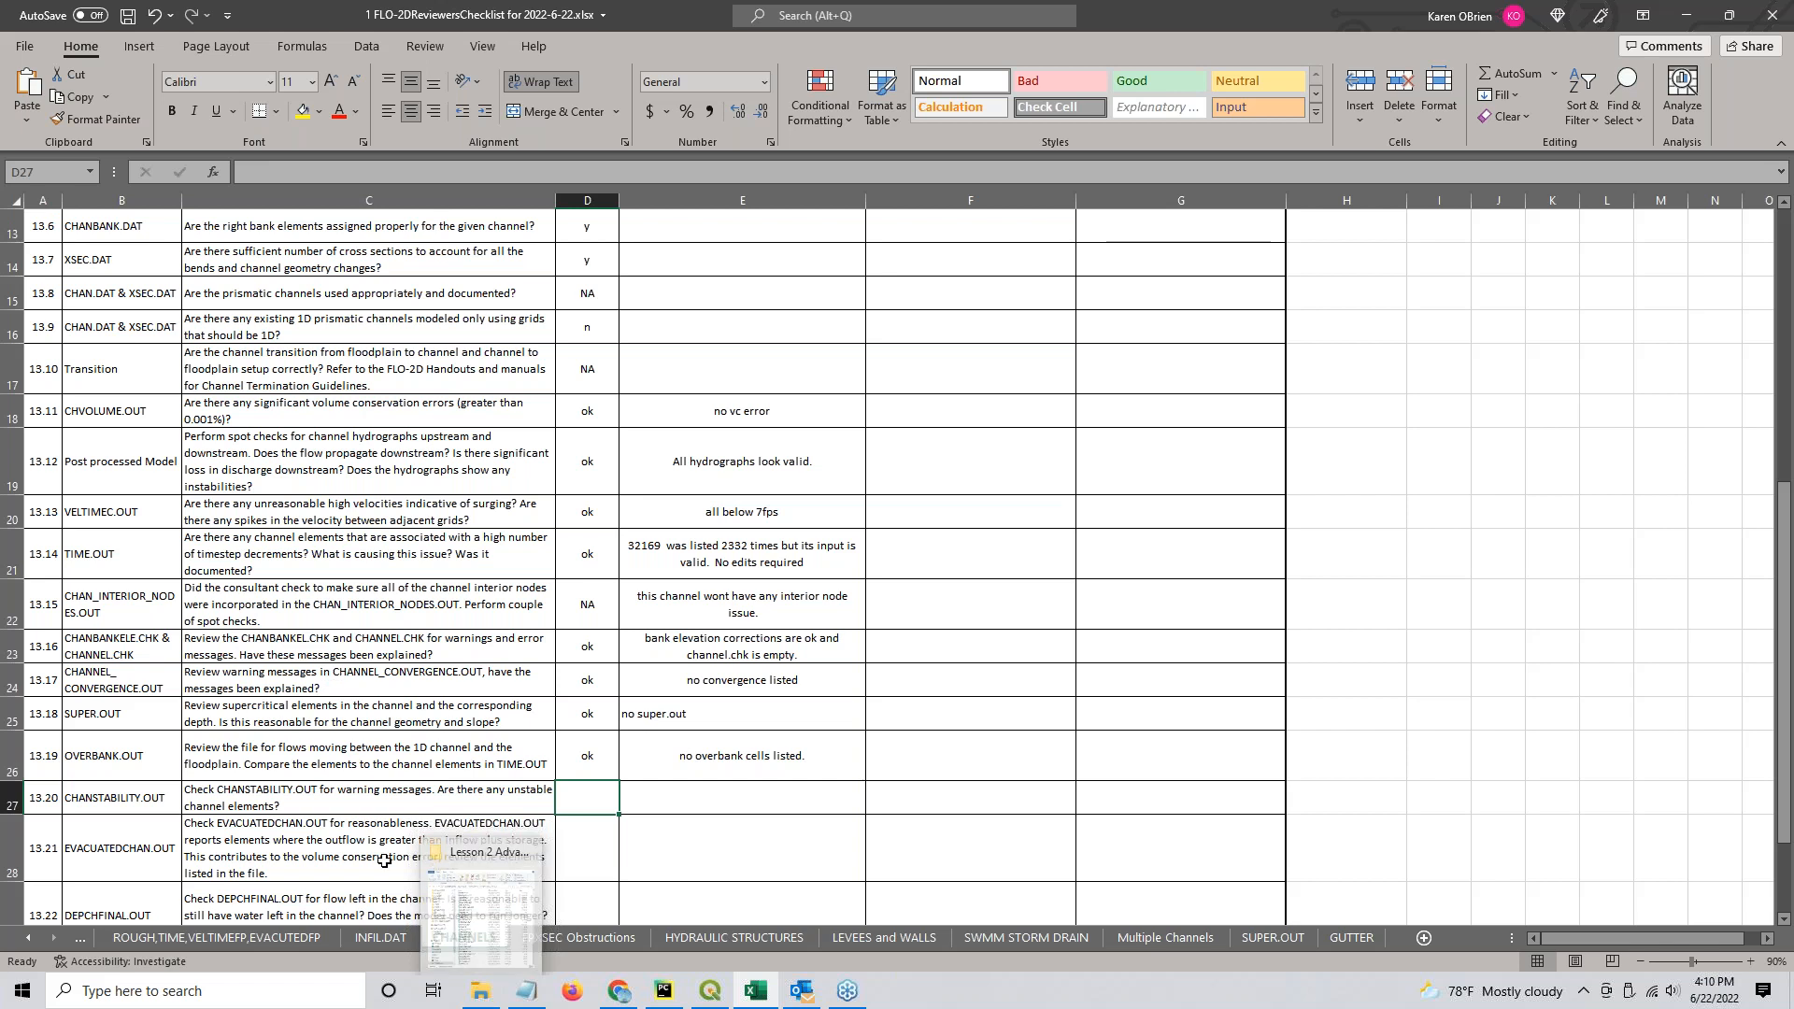
Switch to the Lesson 2 Advanced Export folder and look through the CHAN output files for CHANSTABILITY.OUT.
left_click(482, 998)
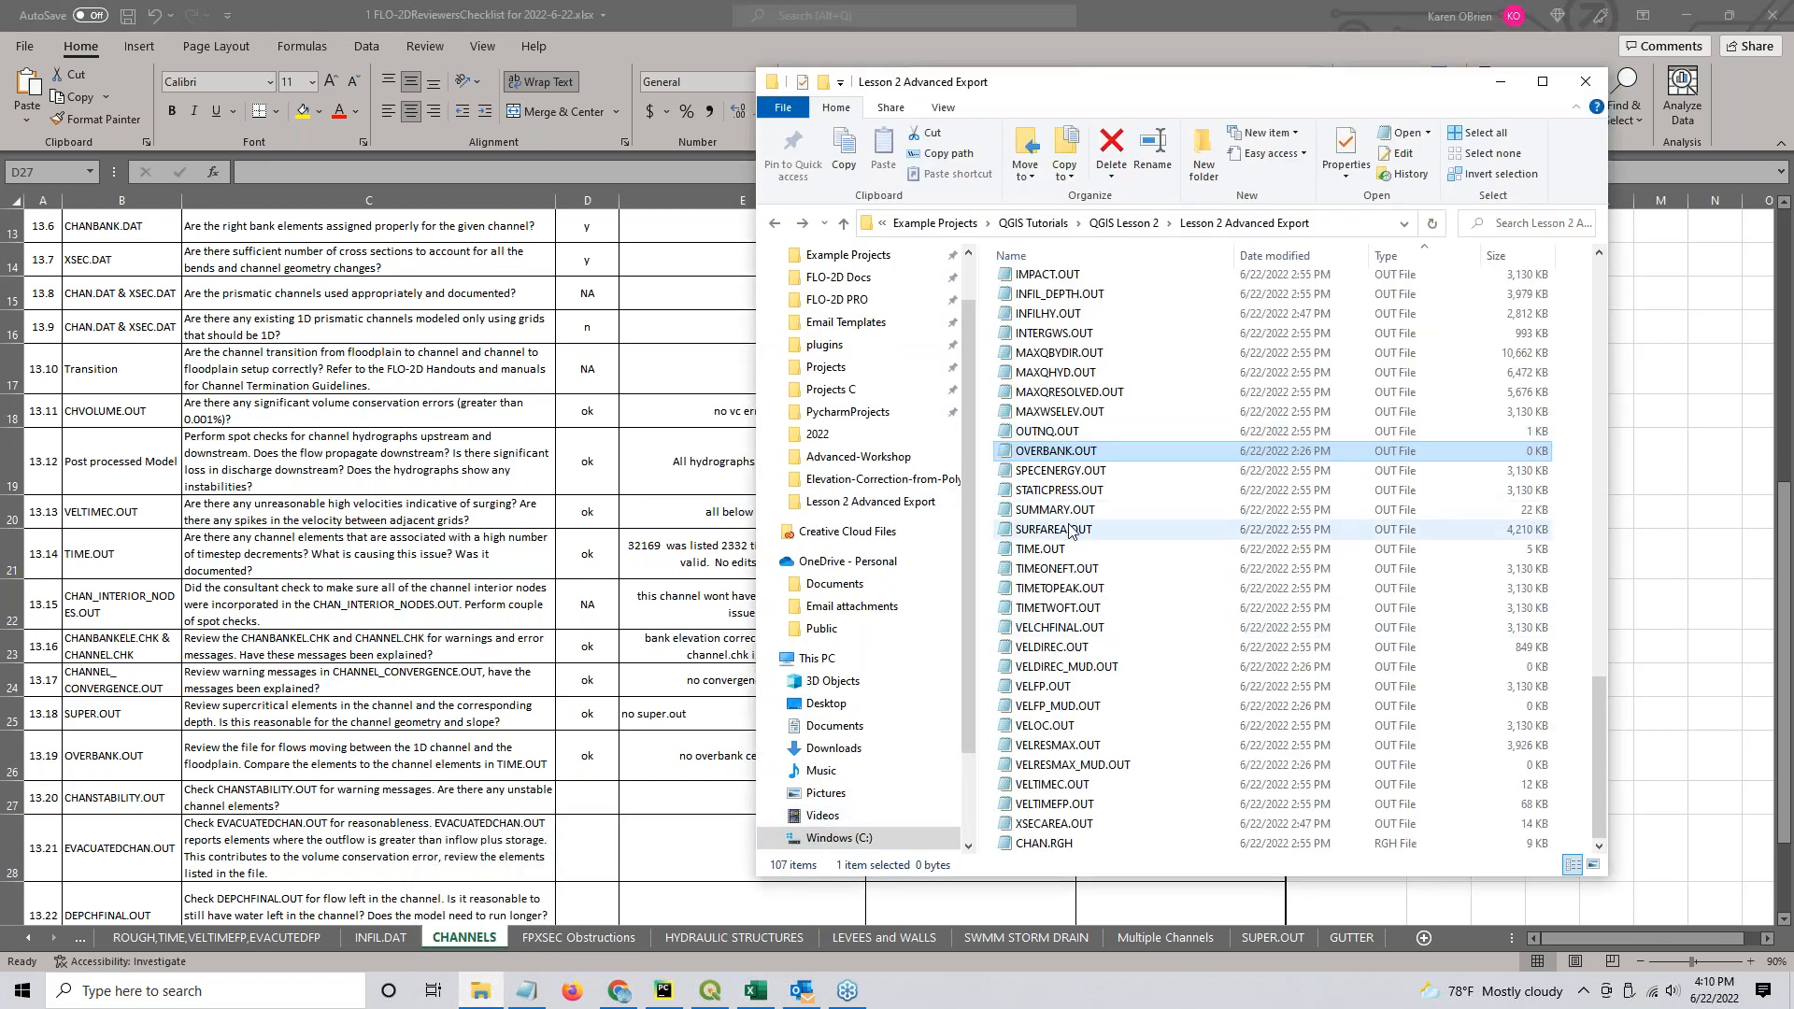
scroll(1065, 486, "up", 8)
scroll(1070, 534, "up", 3)
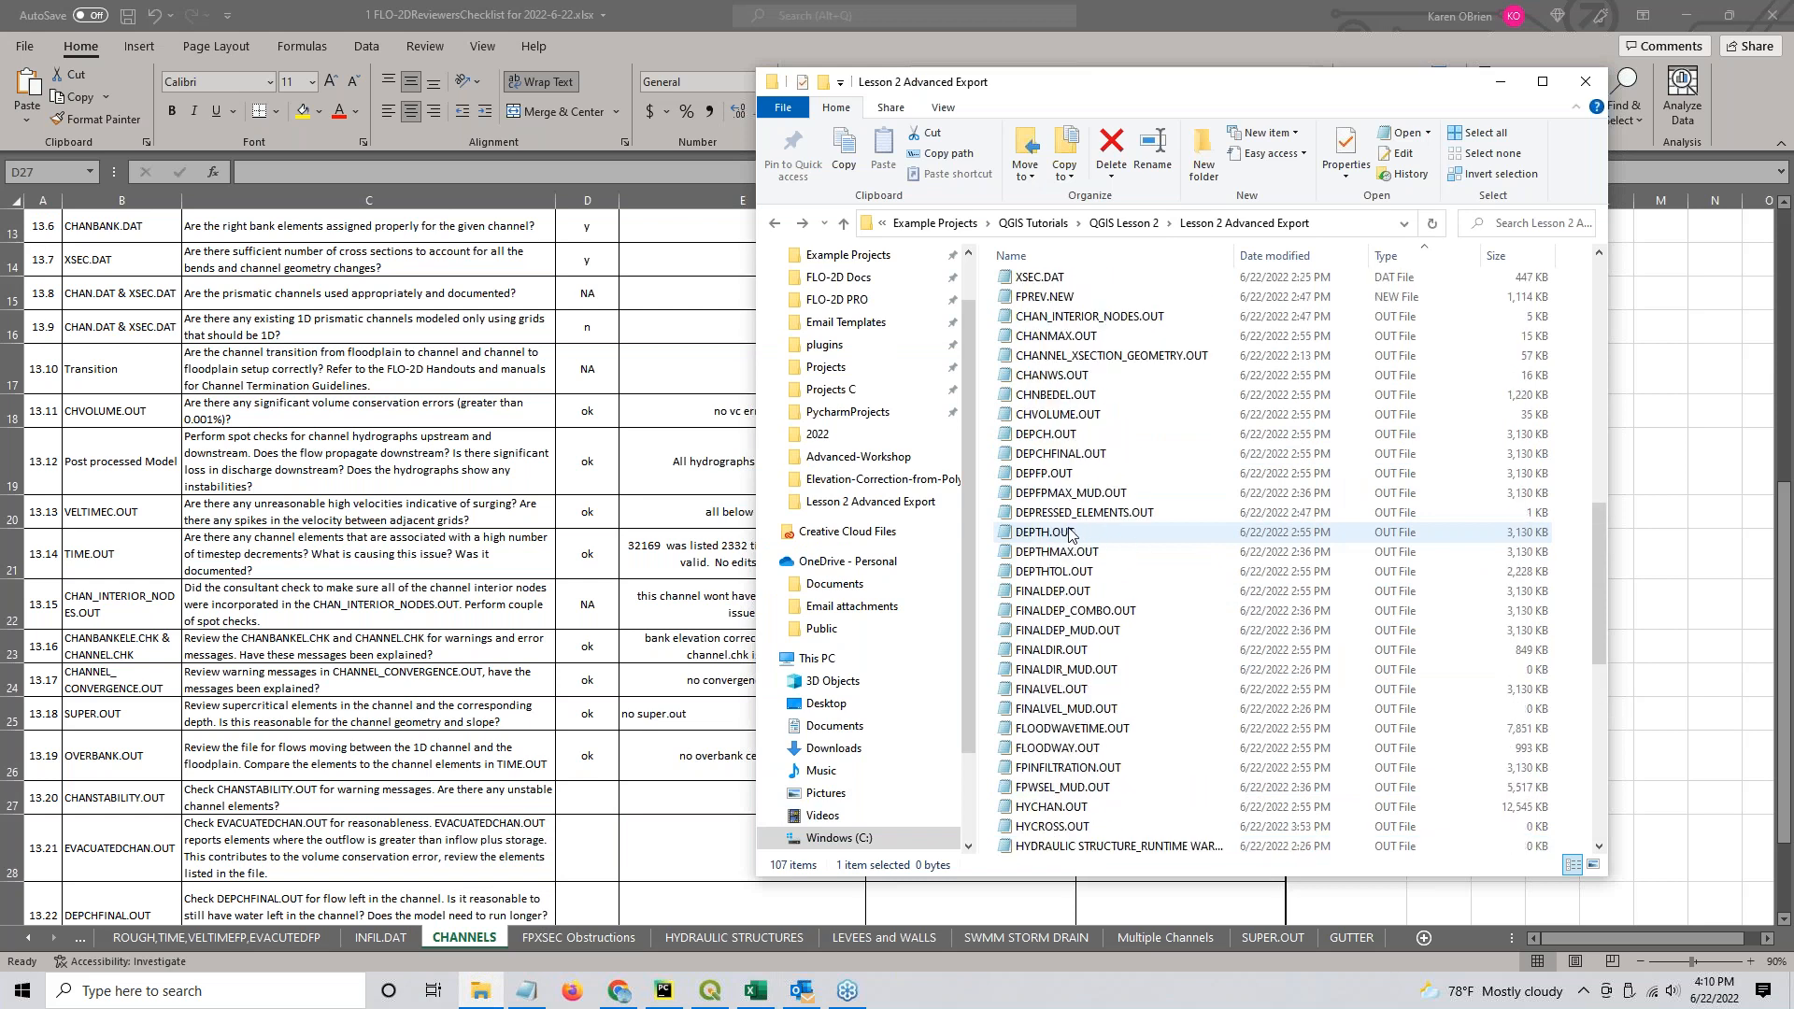
scroll(1070, 534, "up", 1)
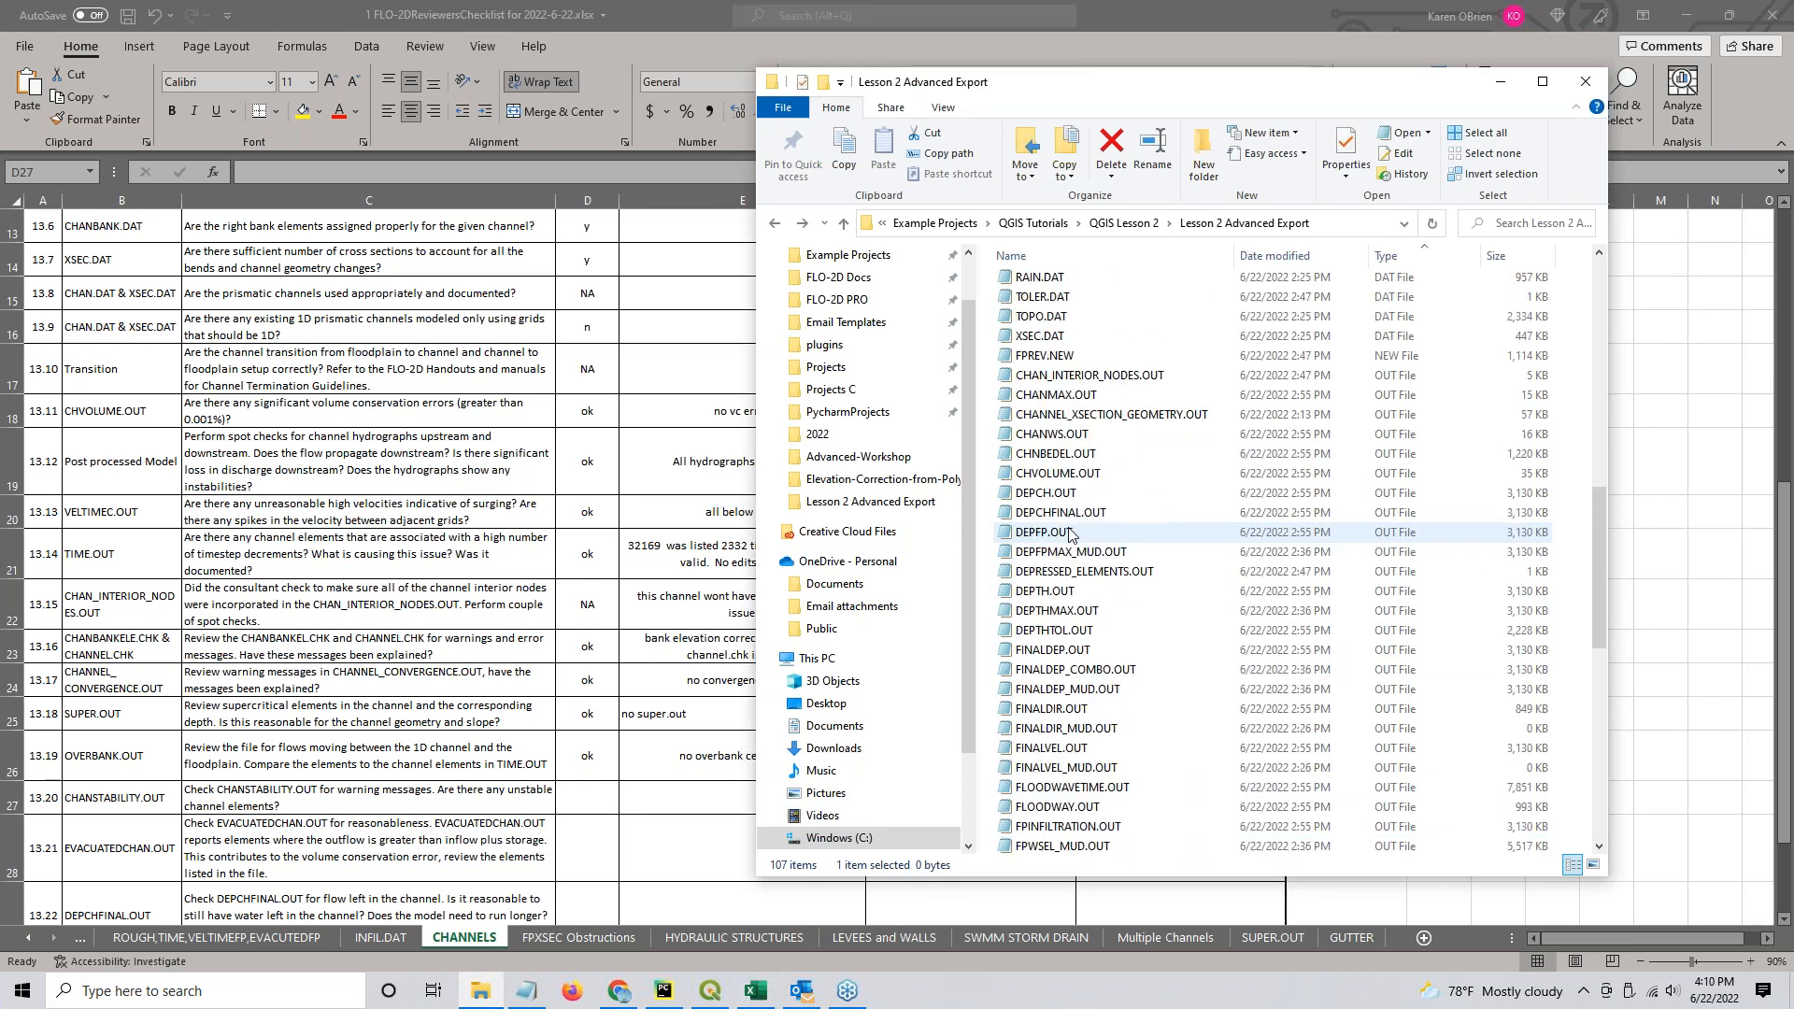
left_click(1074, 378)
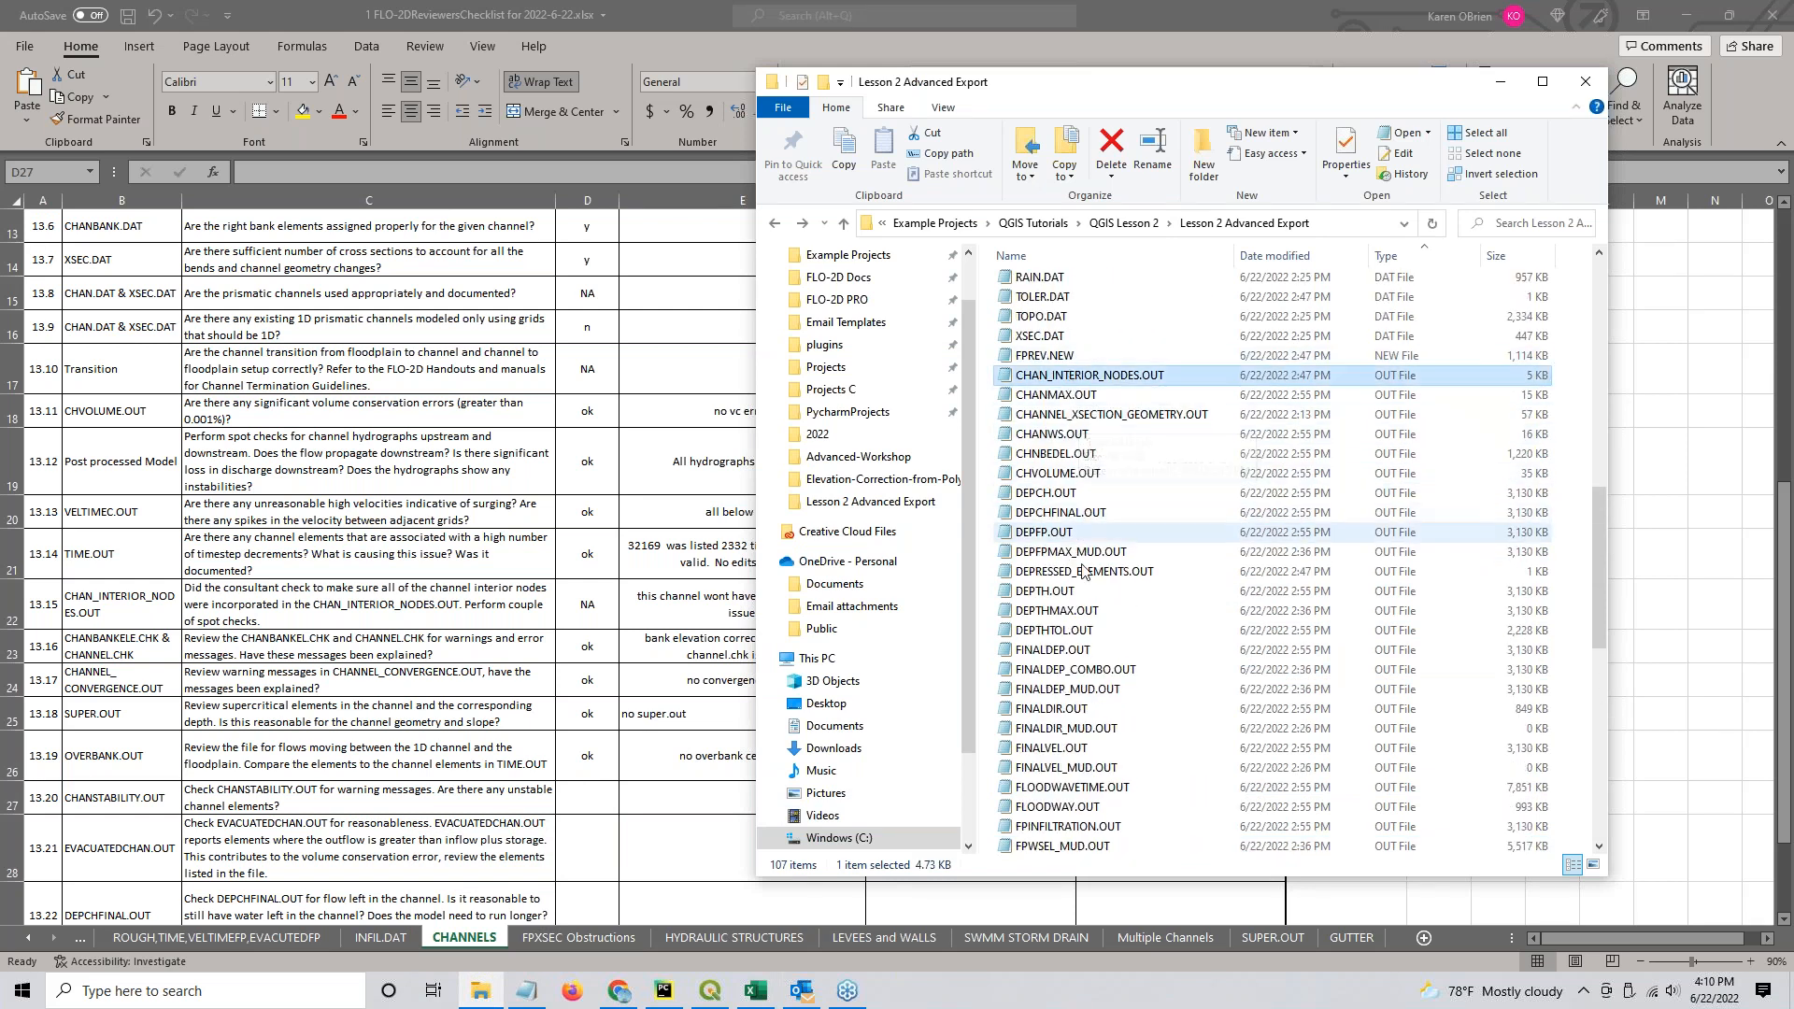
scroll(1084, 572, "up", 9)
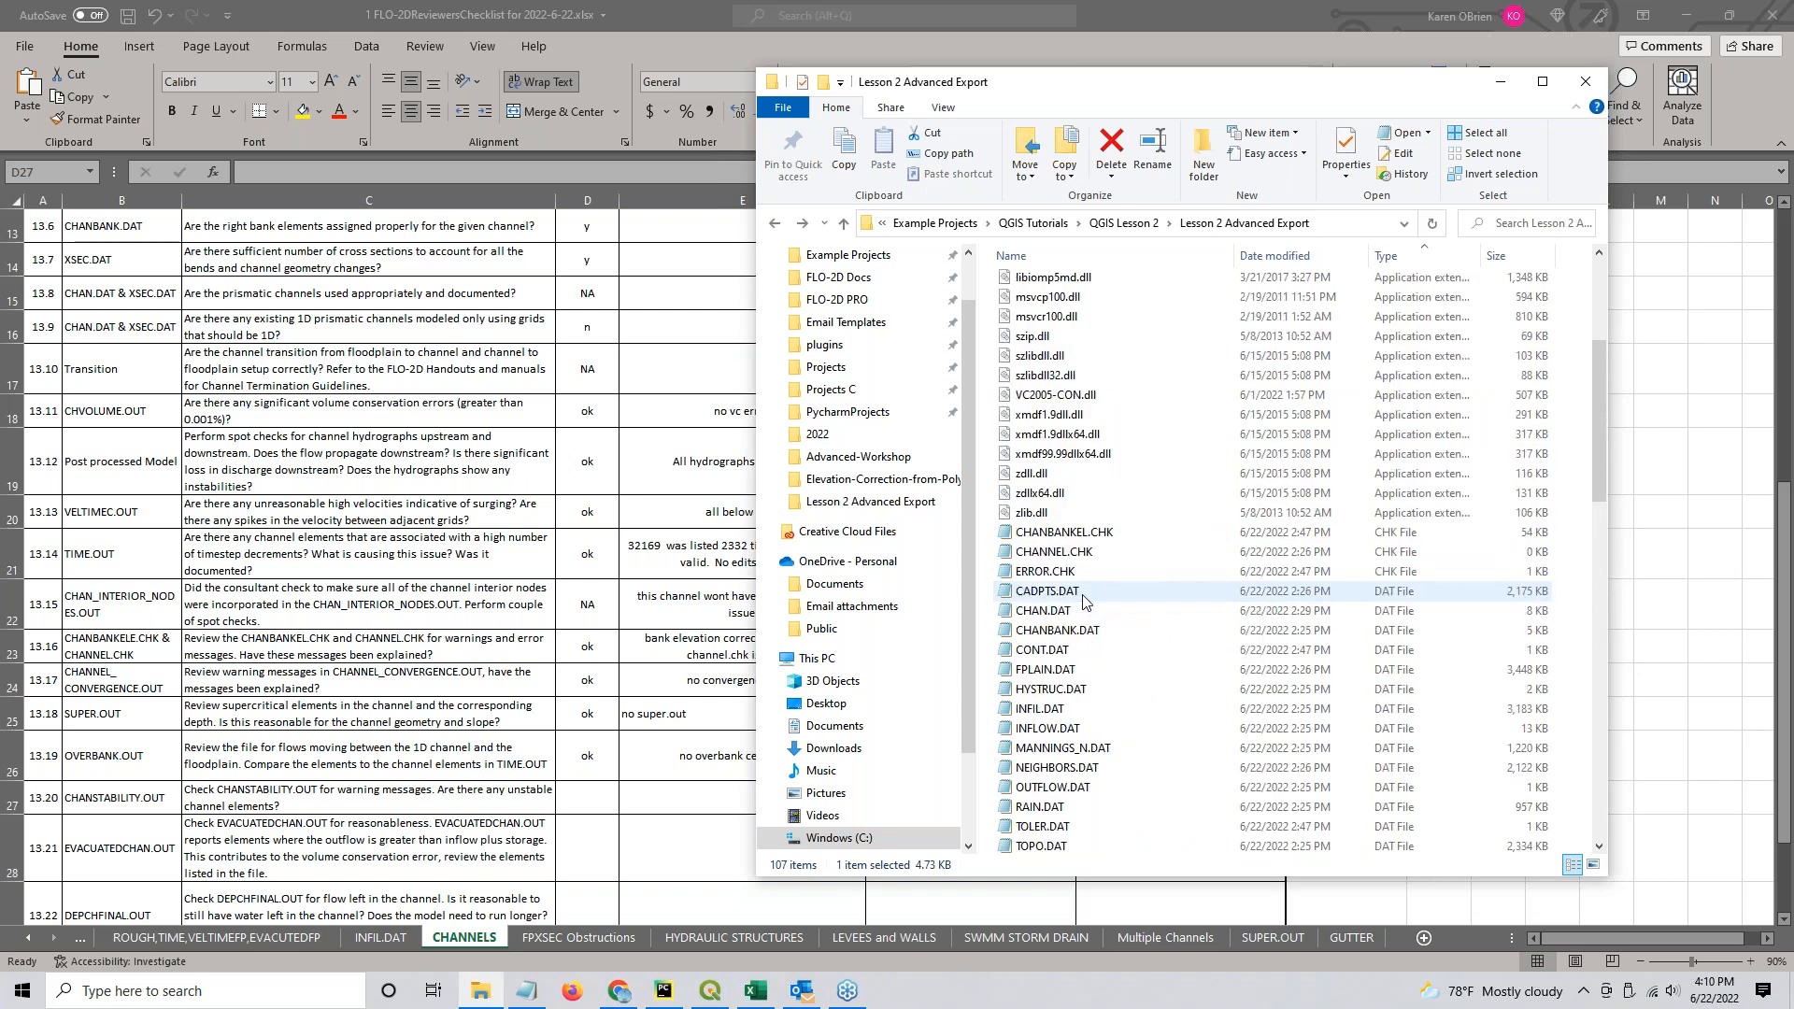
scroll(1084, 601, "down", 7)
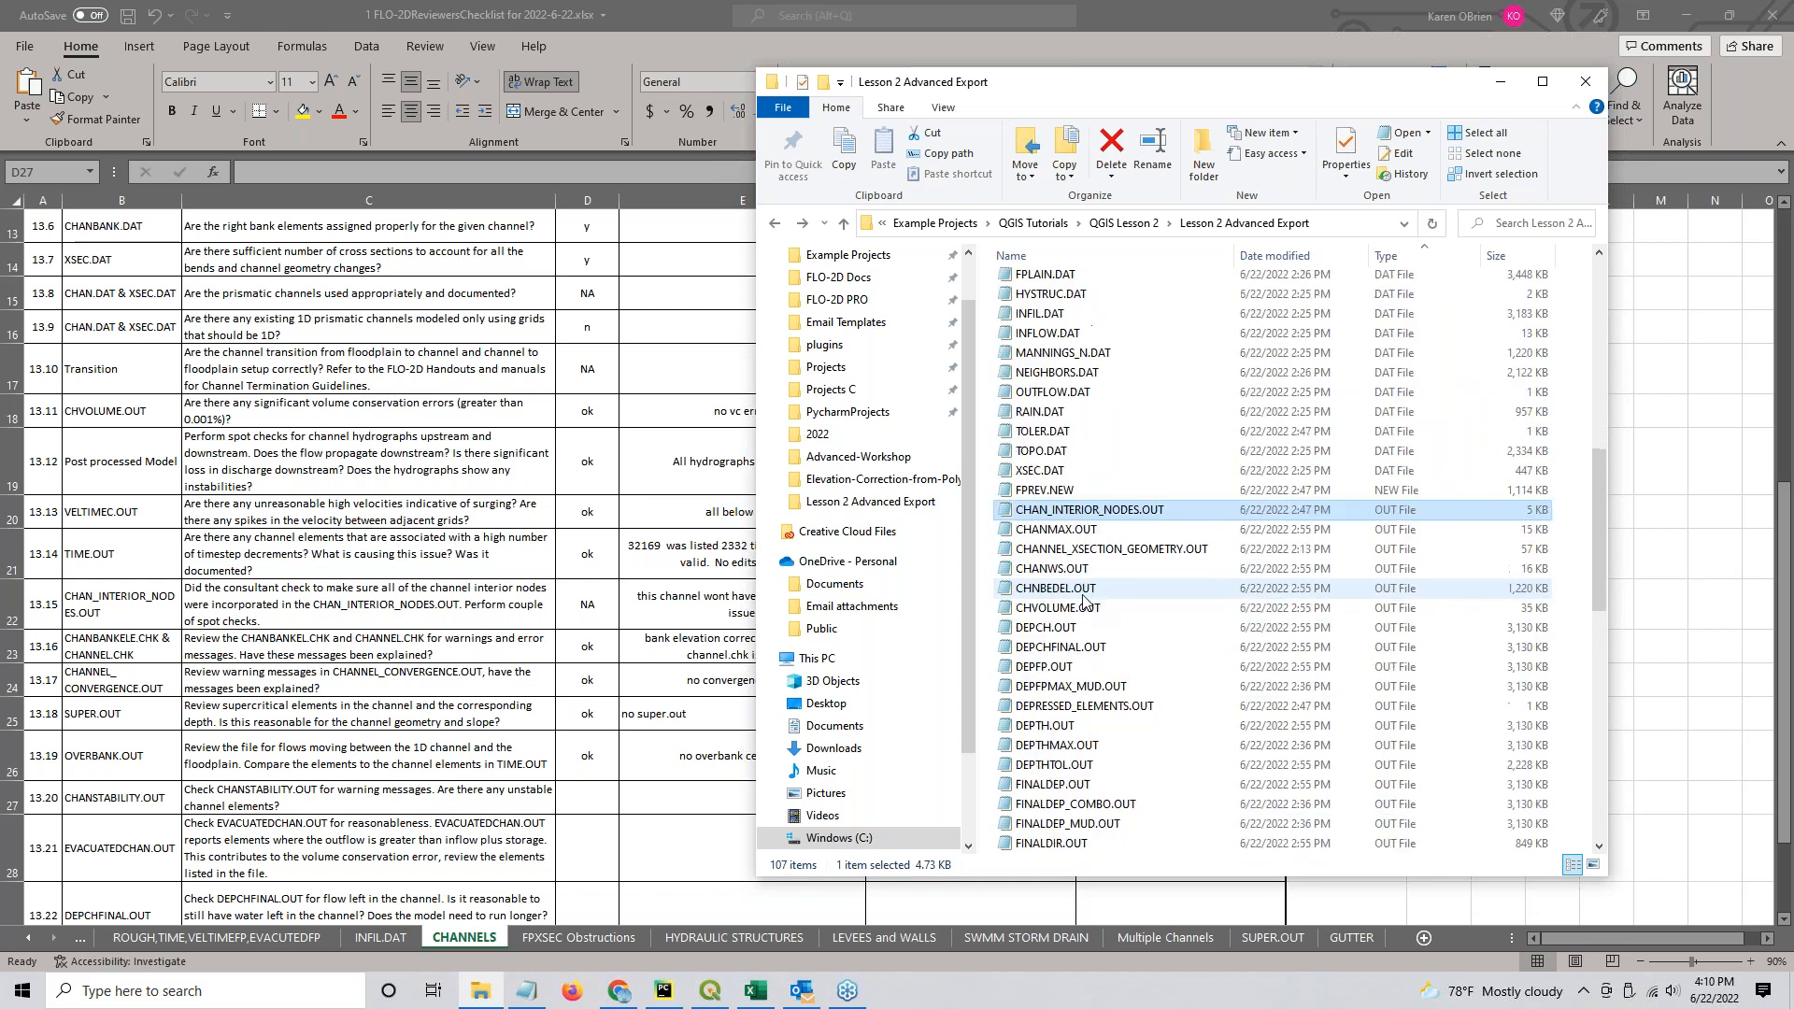
In the Excel checklist, answer item 13.20 with "ok" and add the comment "no file exists all ok.".
left_click(607, 809)
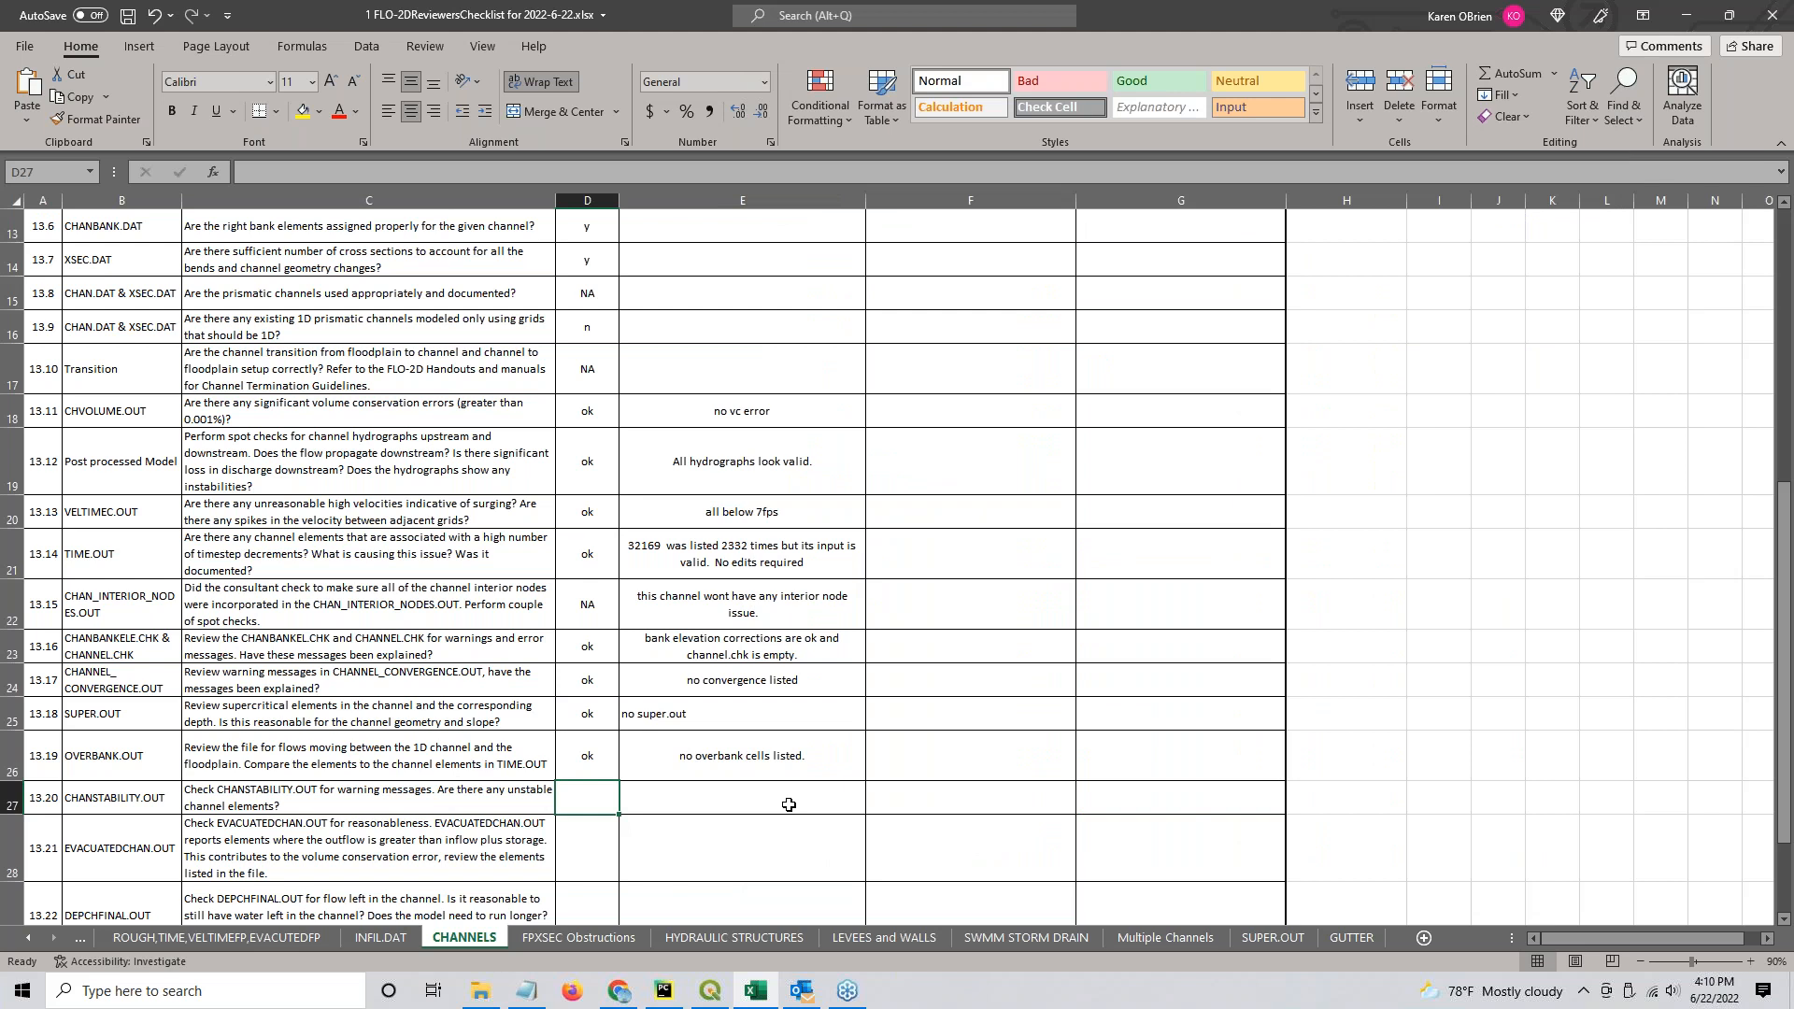
type("ok")
key("Tab")
type("no ")
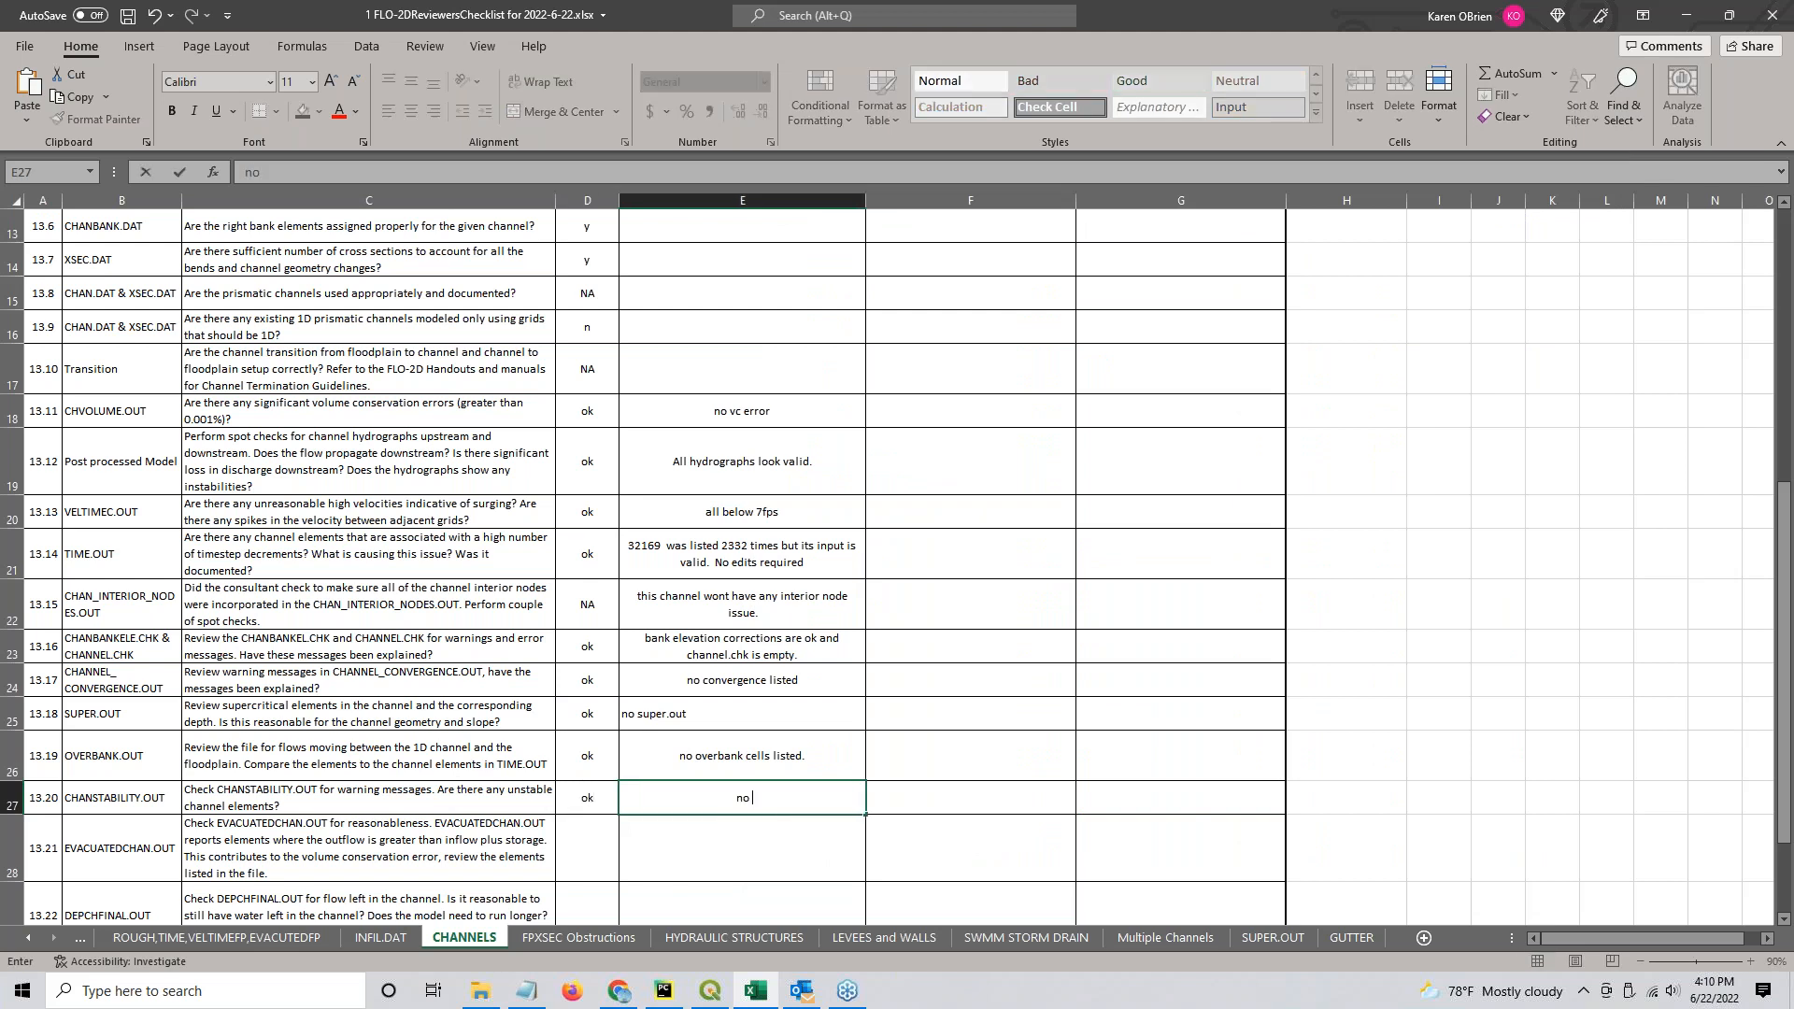
type("file exists all ok.")
left_click(598, 847)
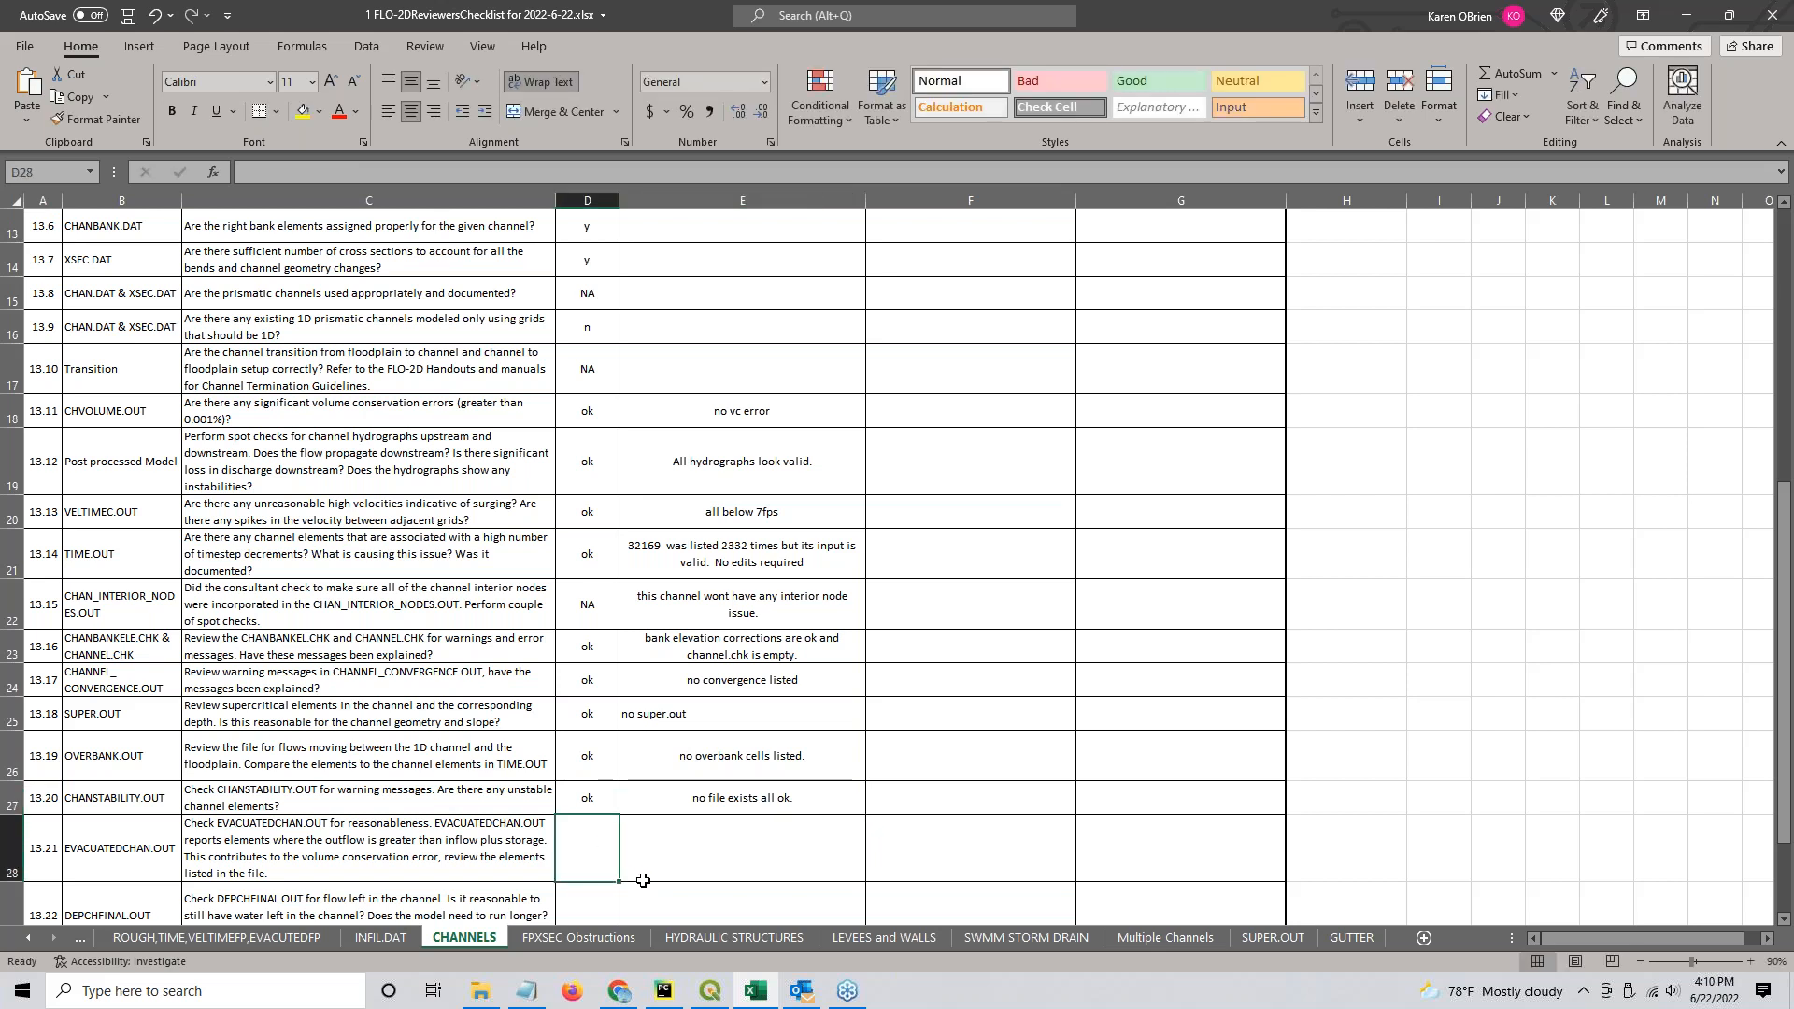
Check the Lesson 2 Advanced Export folder for EVACUATEDCHAN.OUT and answer Excel checklist item 13.21 with "ok" and the comment "no file exists all ok.".
left_click(480, 991)
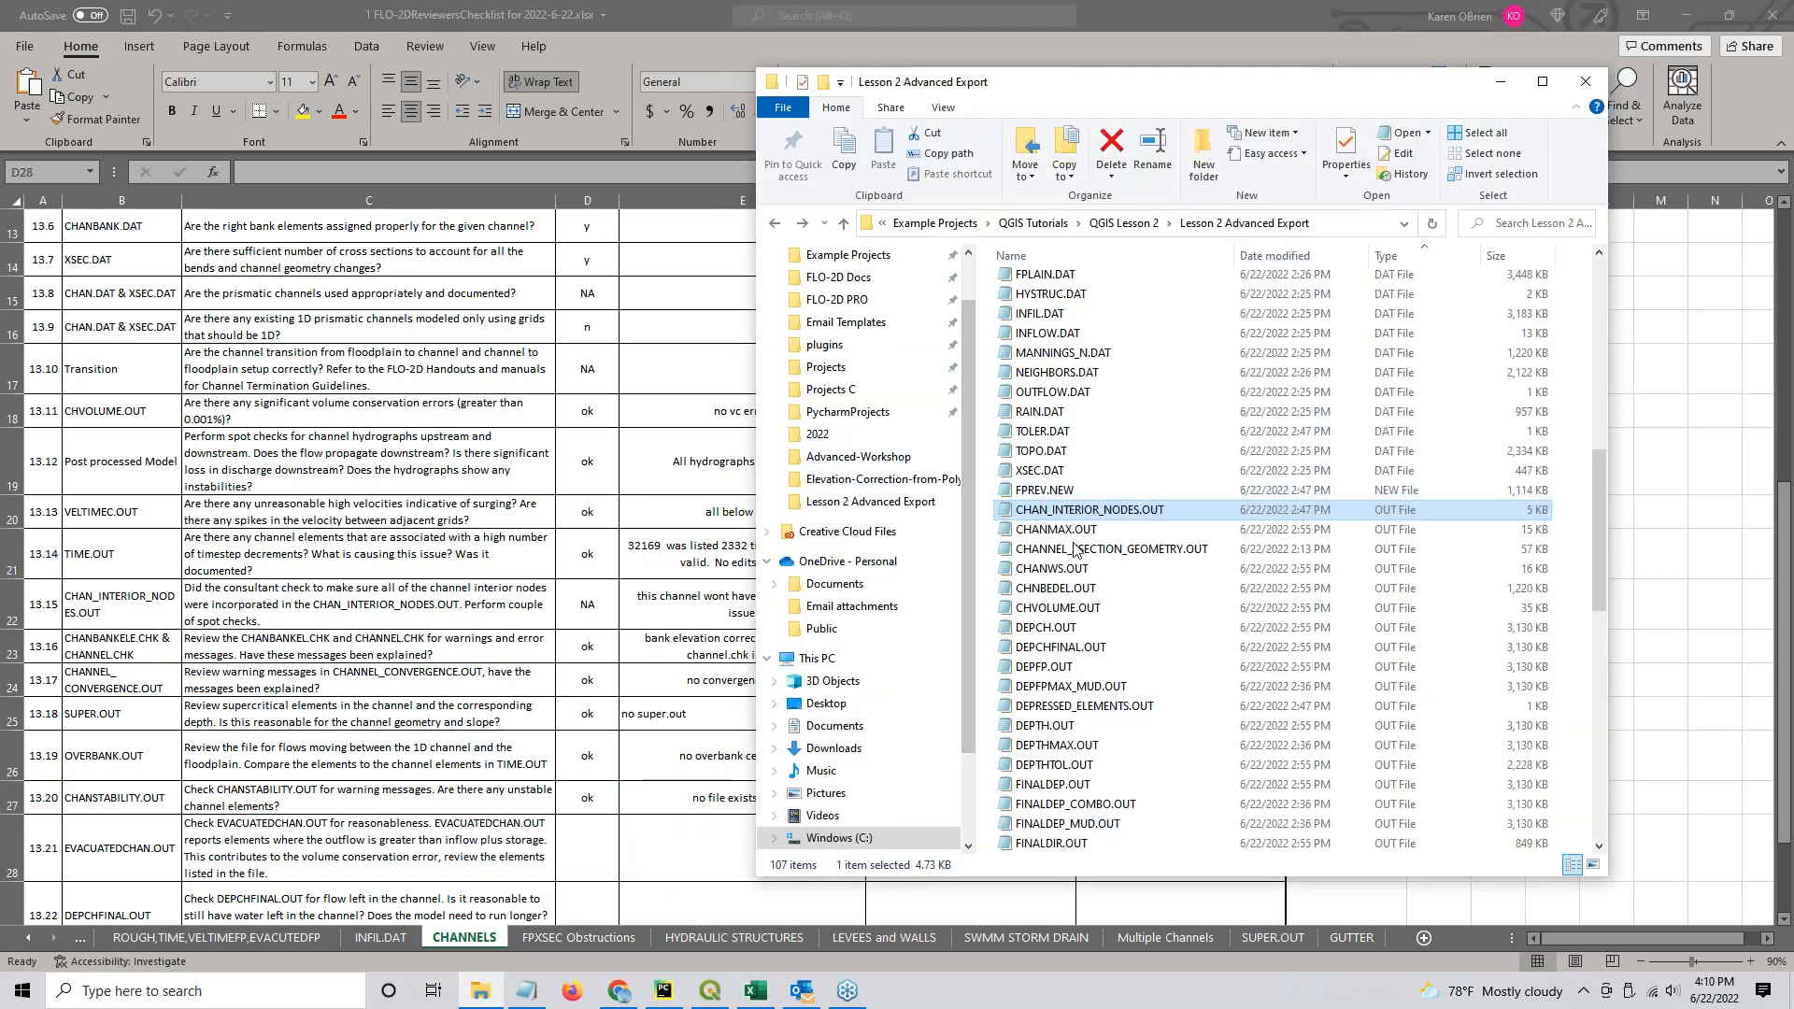
key("e")
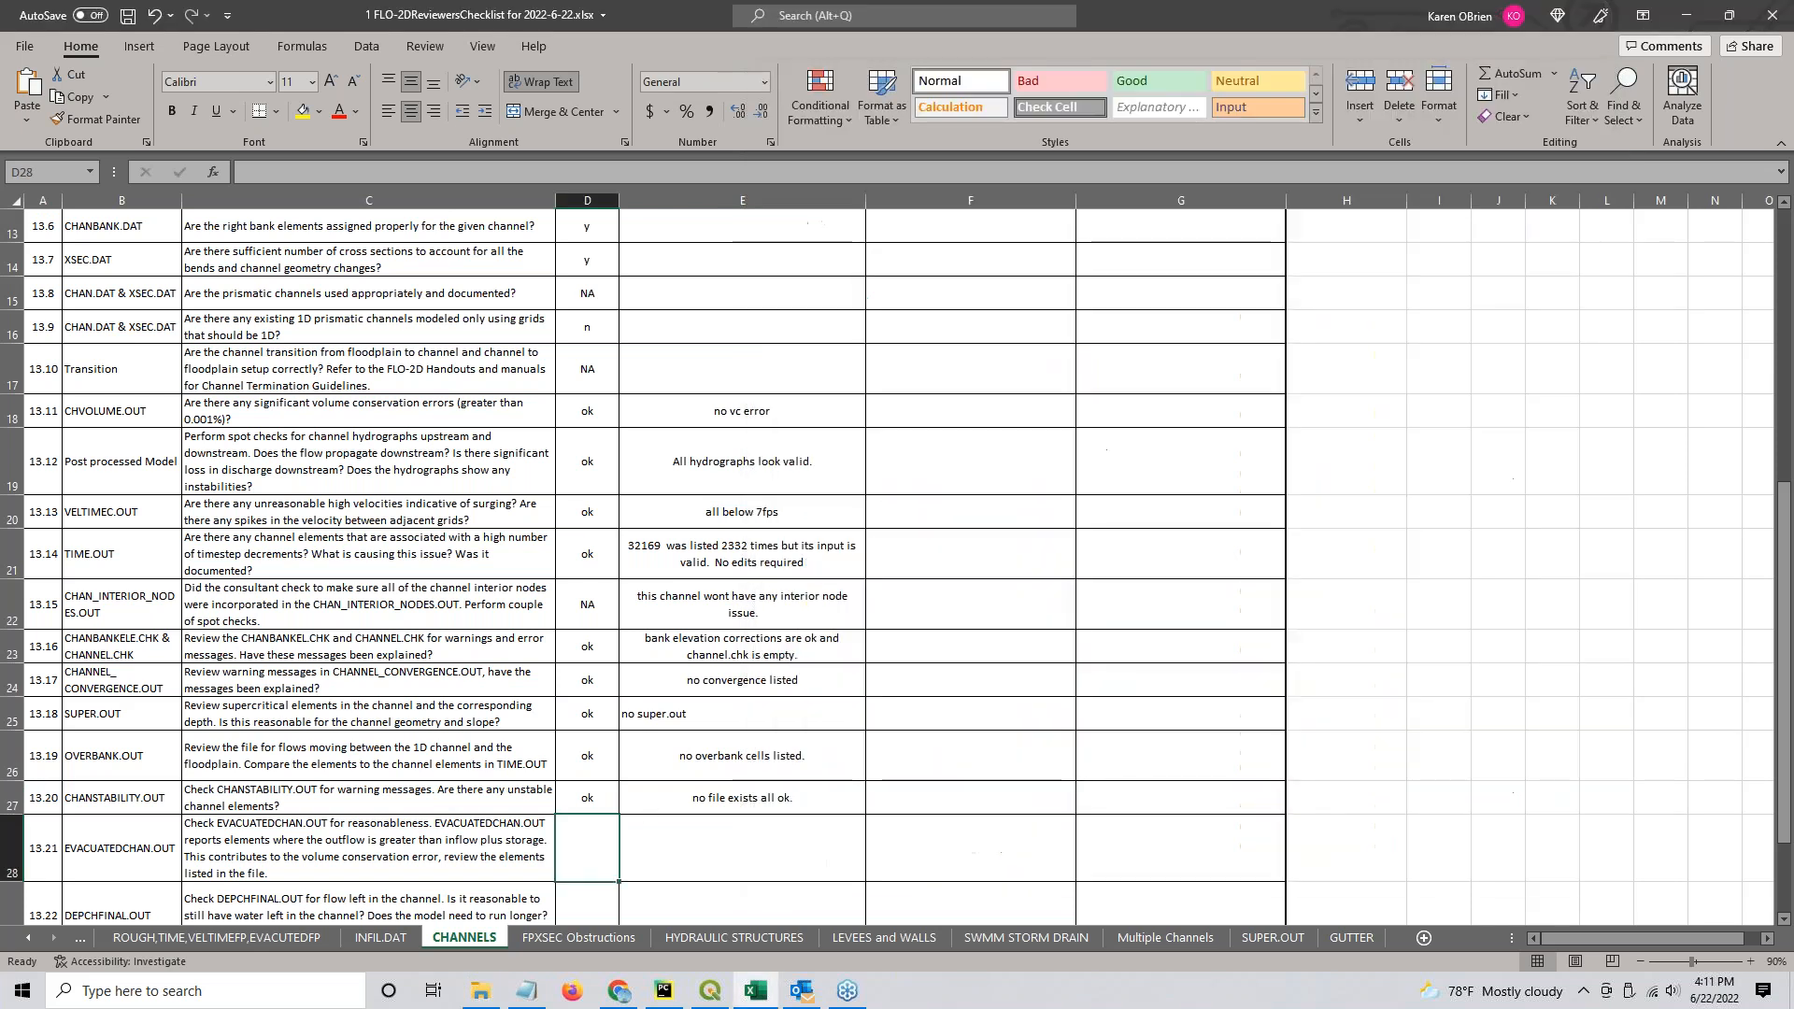
left_click(575, 841)
type("ok")
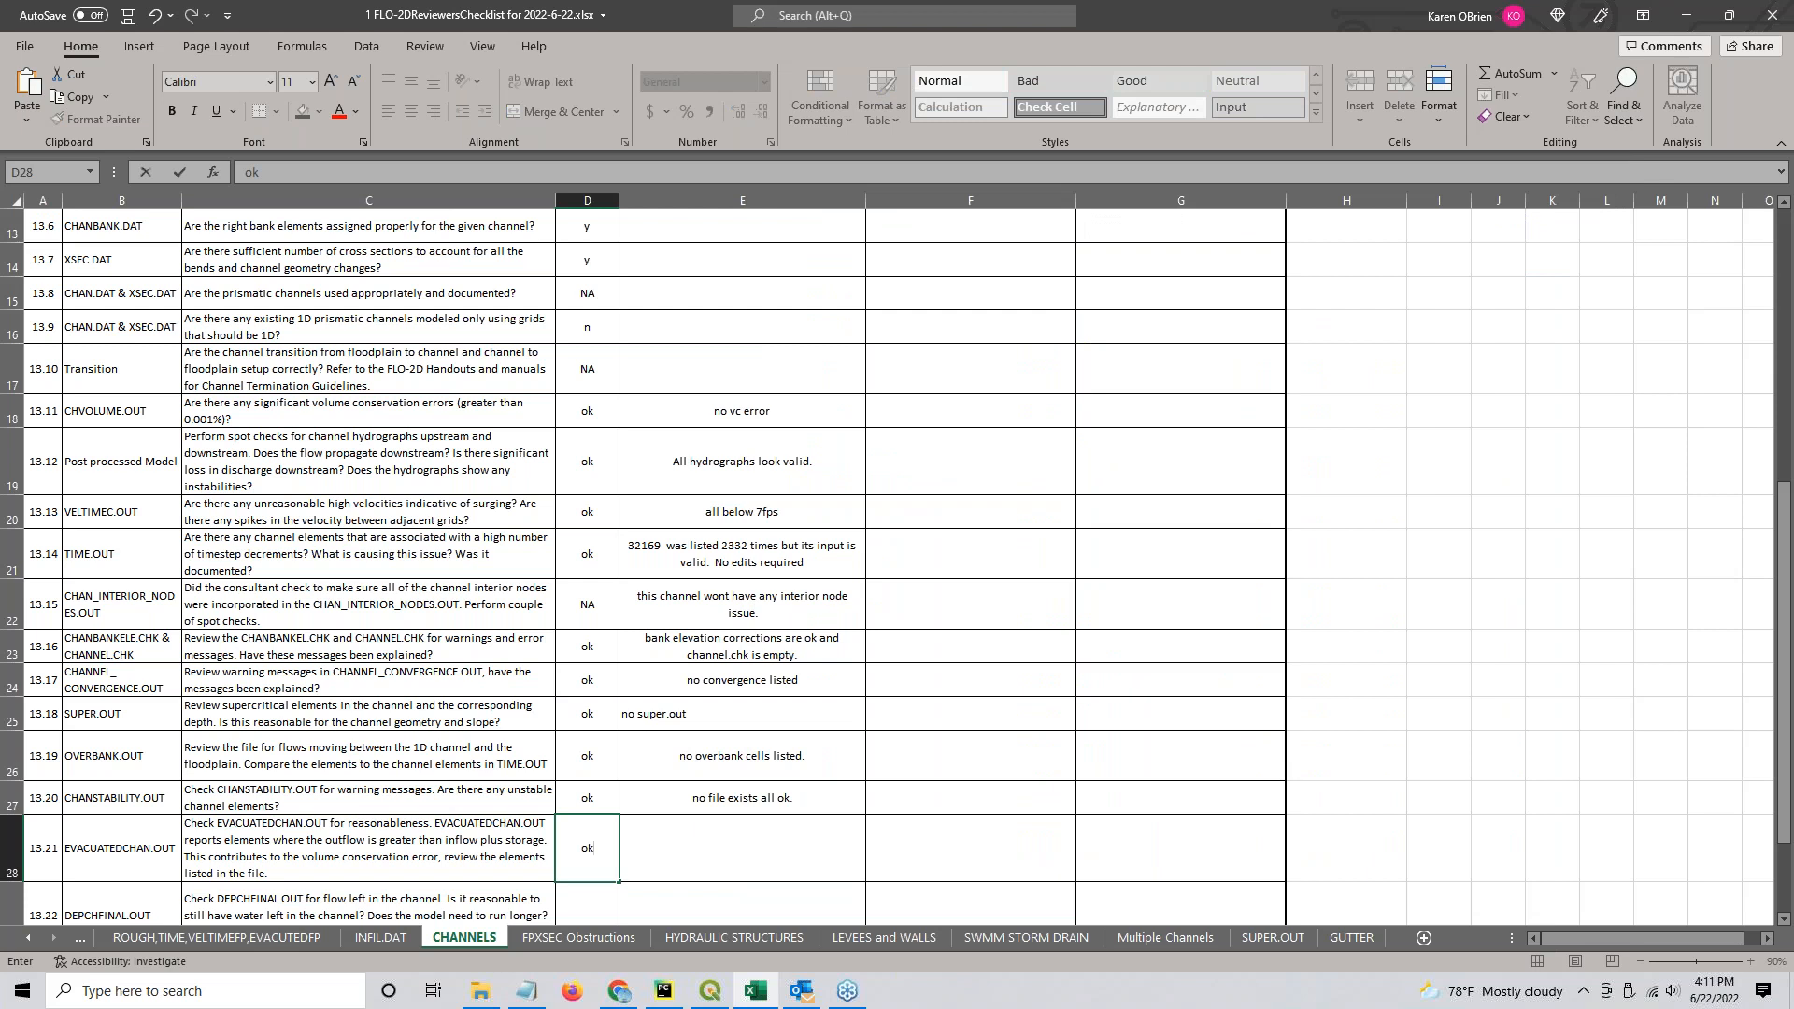
key("Tab")
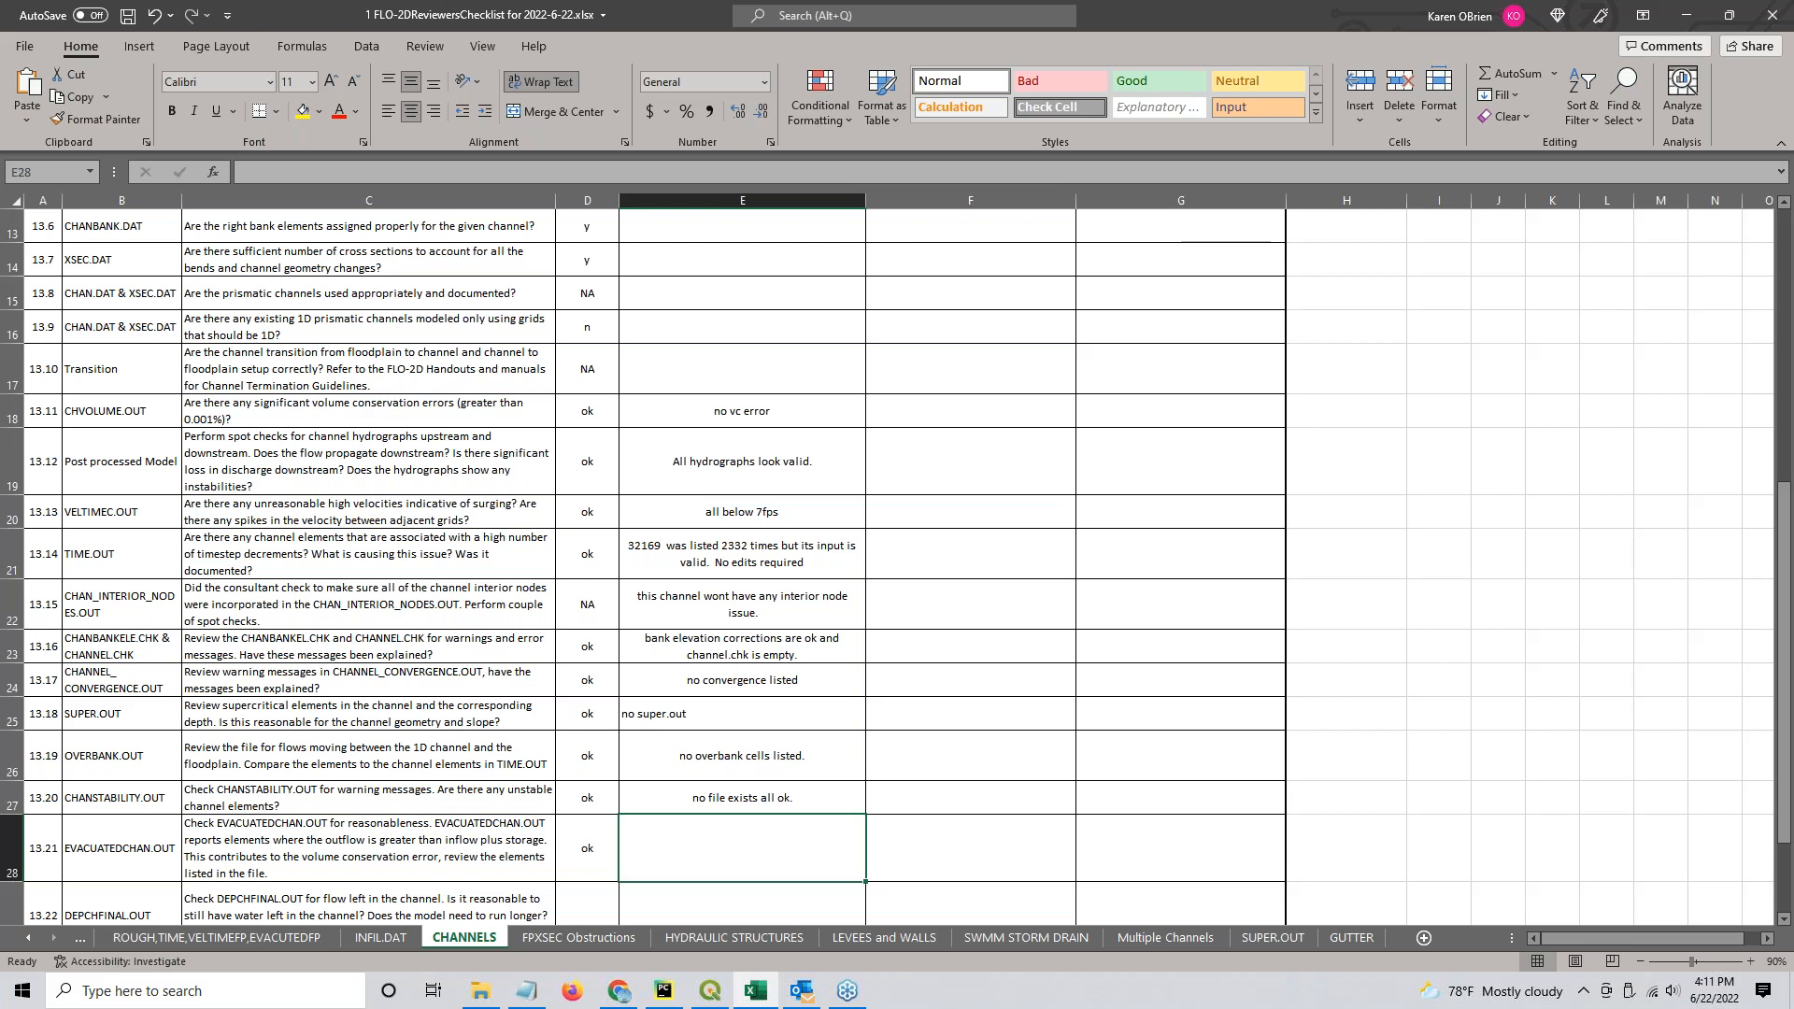
type("no file ex")
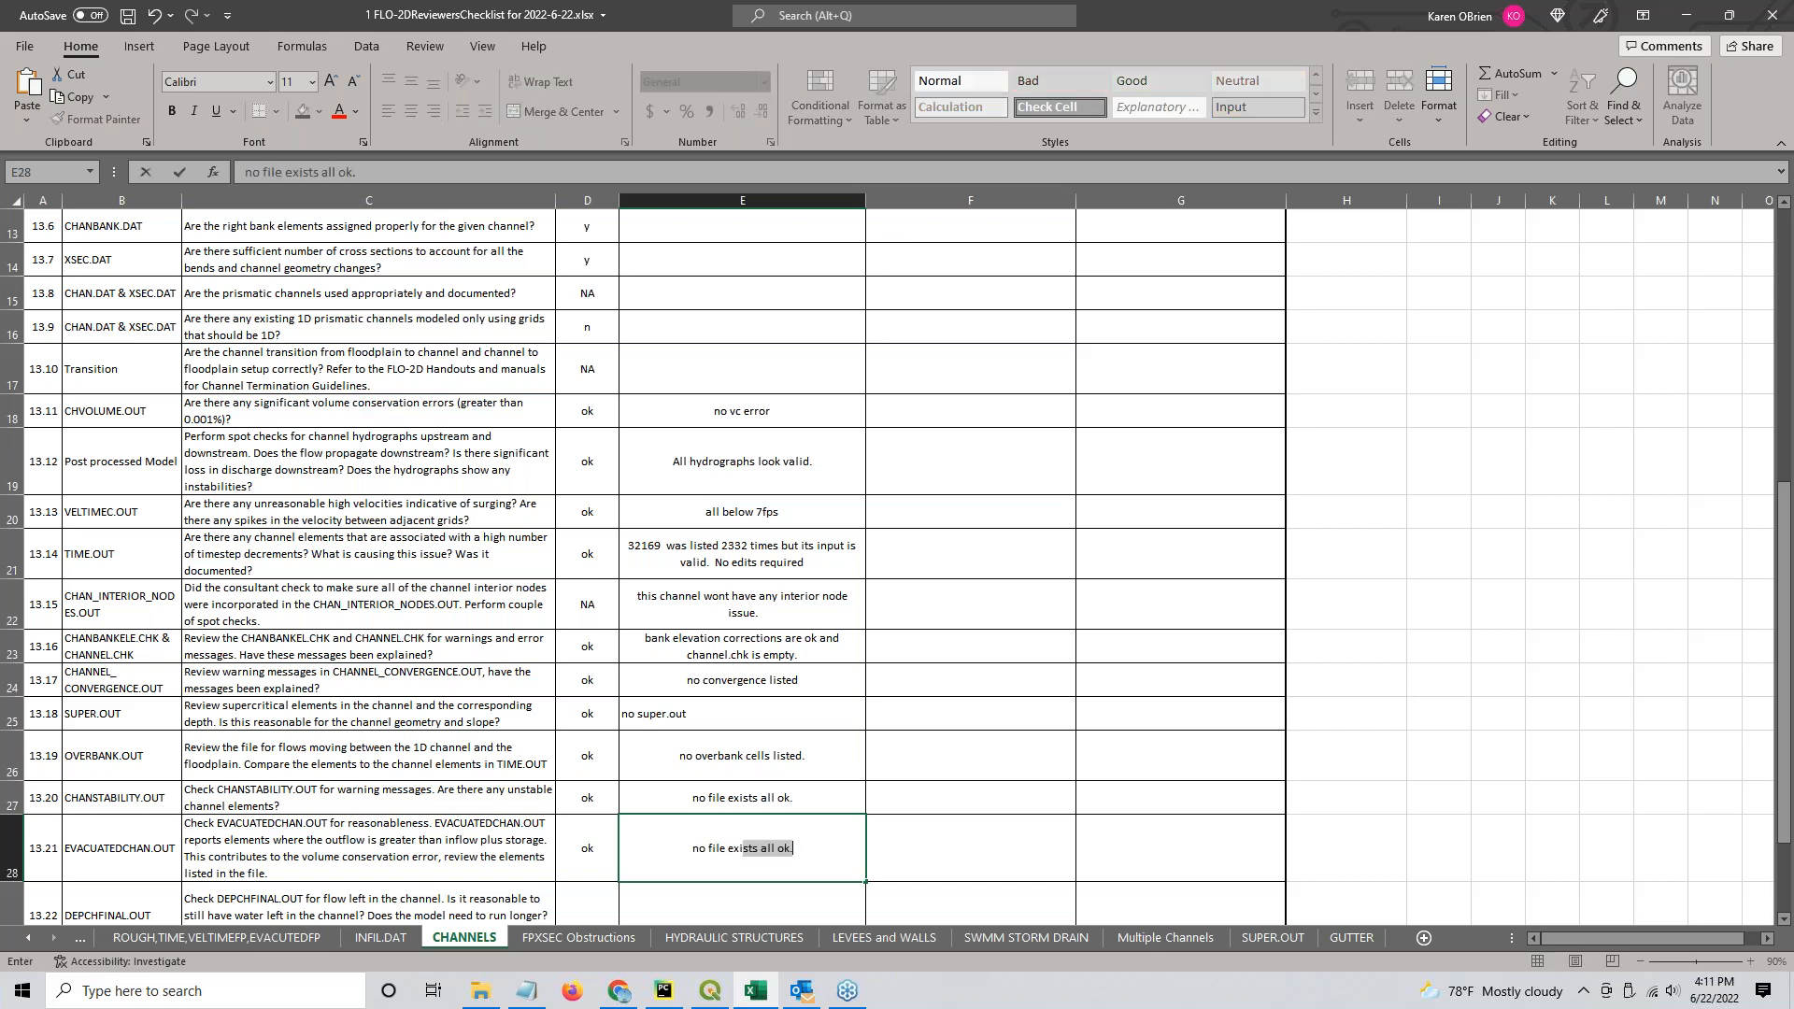
type("i")
key("Tab")
Review the full question text of item 13.22 about flow left in the channel in DEPCHFINAL.OUT.
scroll(586, 839, "down", 3)
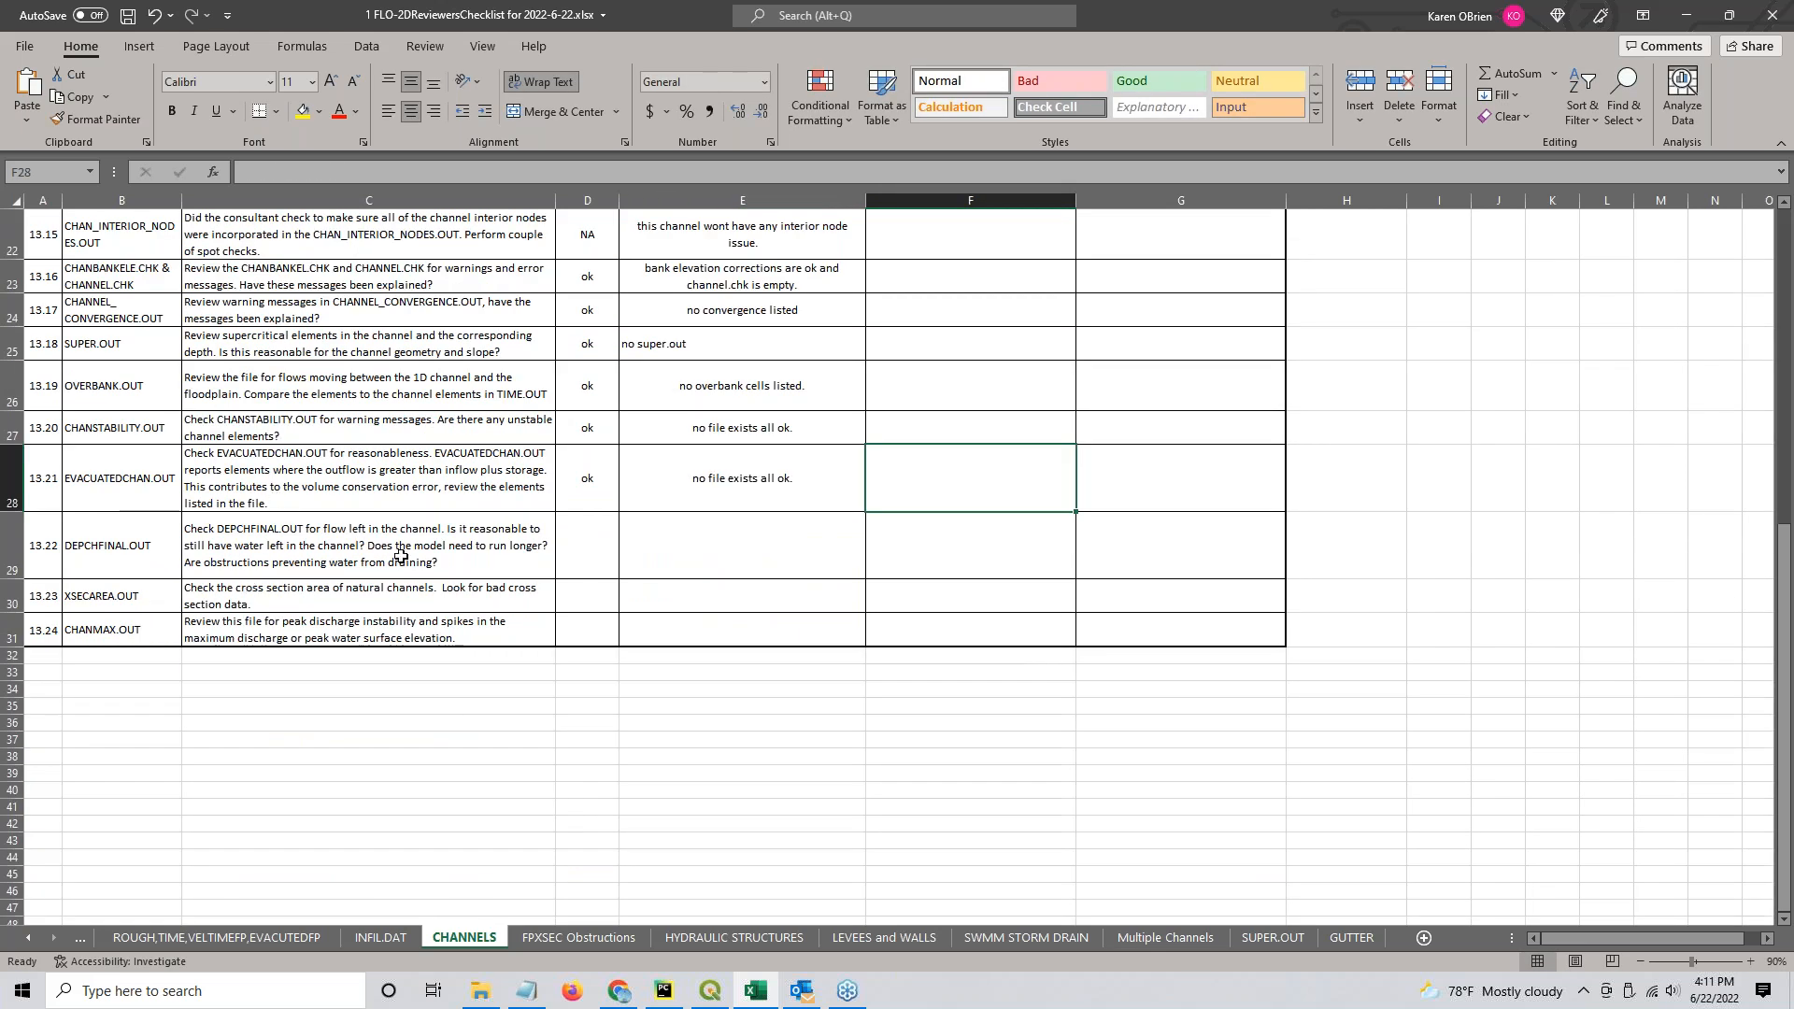
left_click(300, 540)
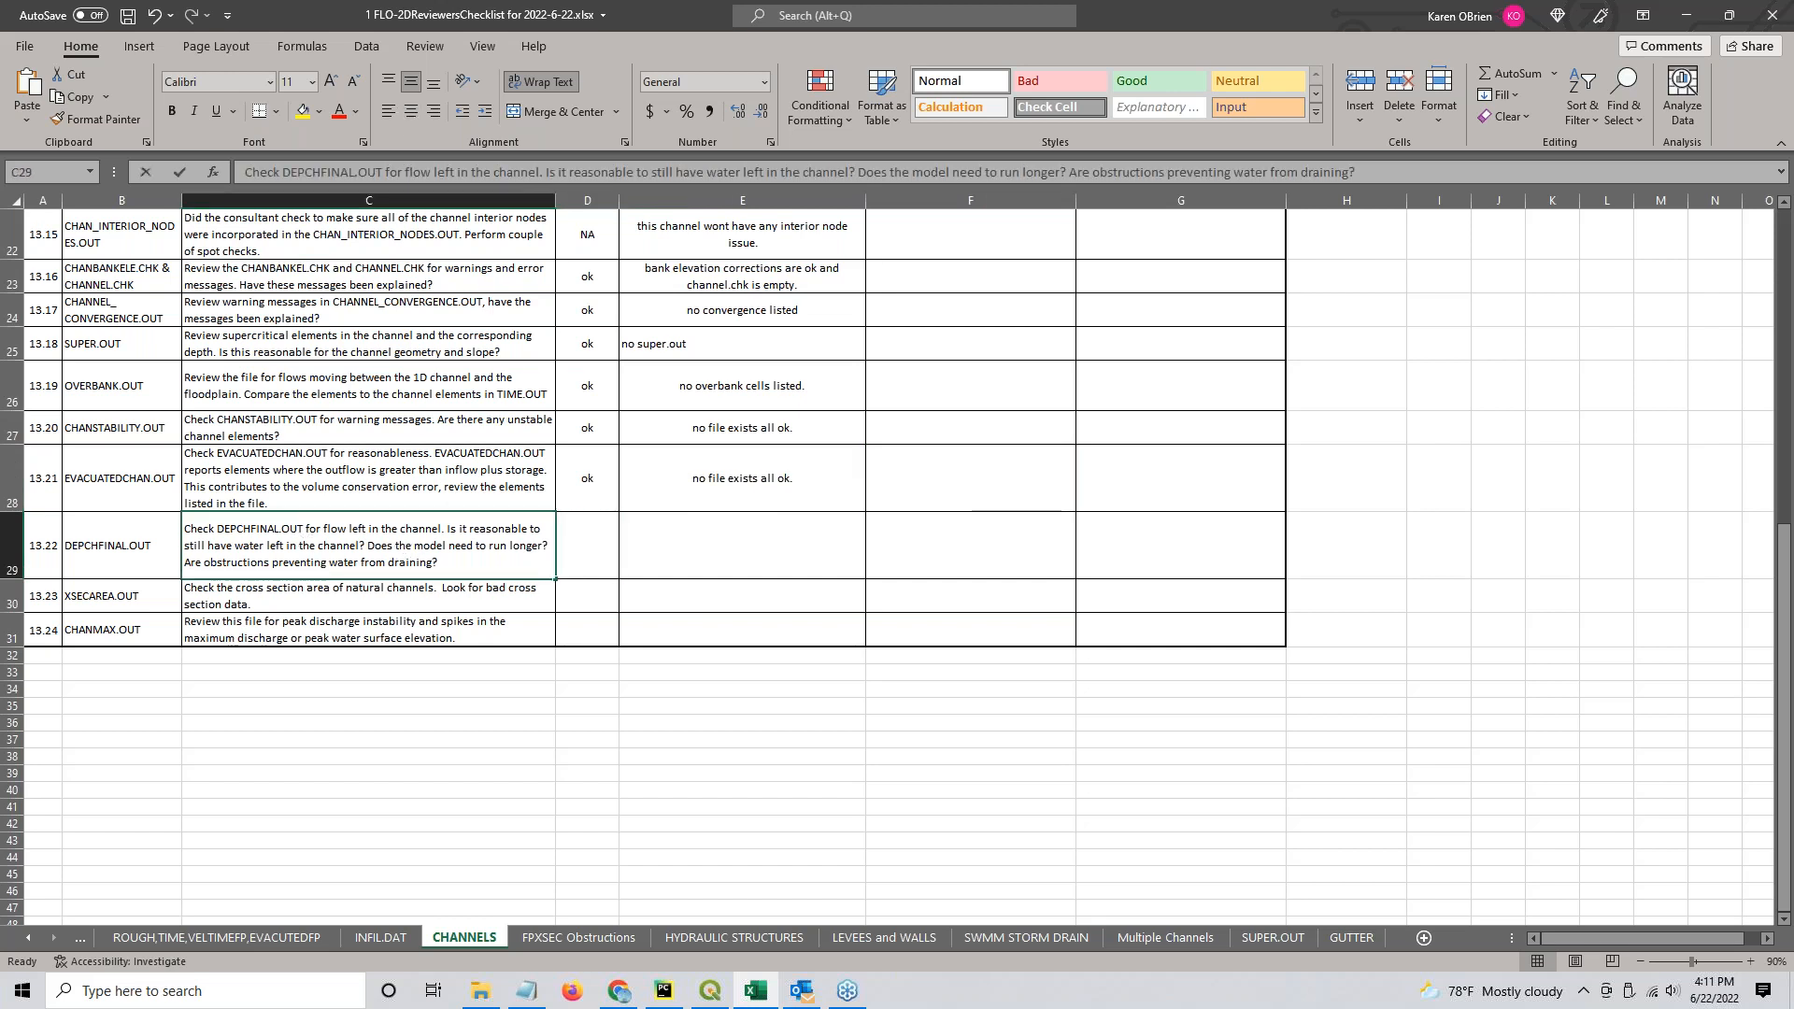
double_click(405, 547)
double_click(404, 547)
left_click(409, 549)
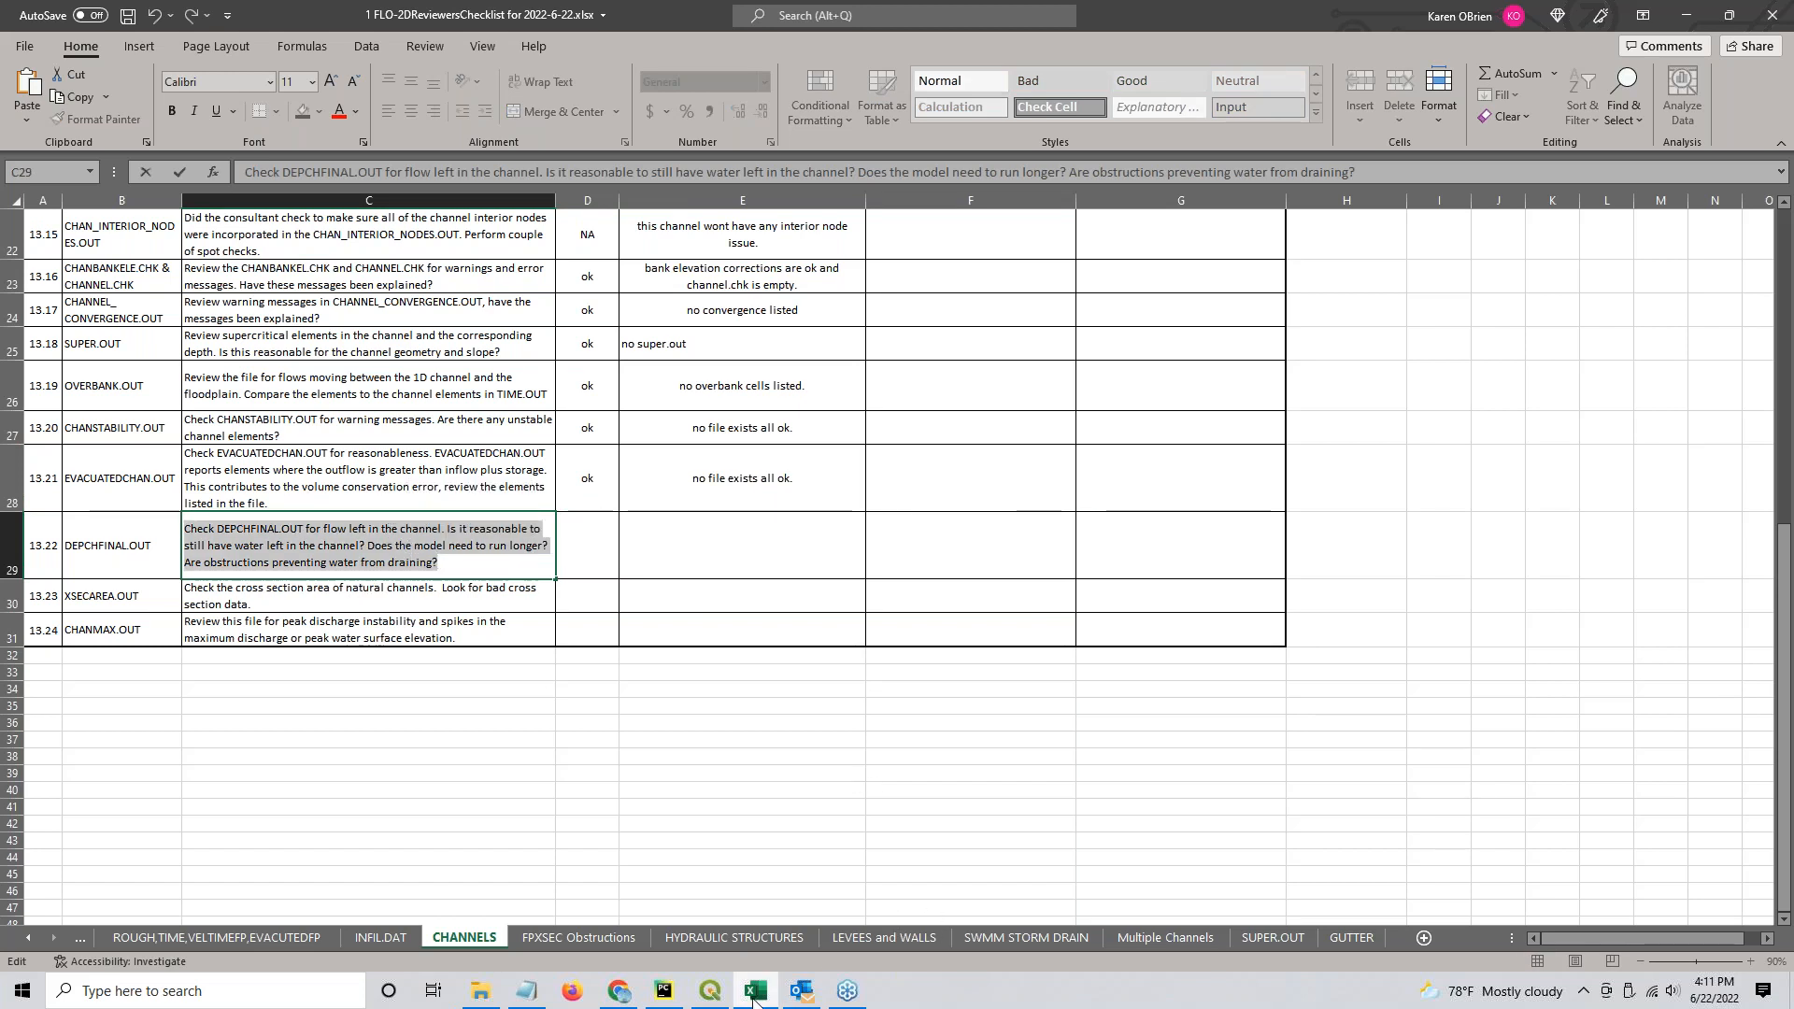
Run HYDROG.exe from the Lesson 2 Advanced Export folder, examine the discharge hydrograph of channel node 315 in reach 3, and close the program.
left_click(480, 991)
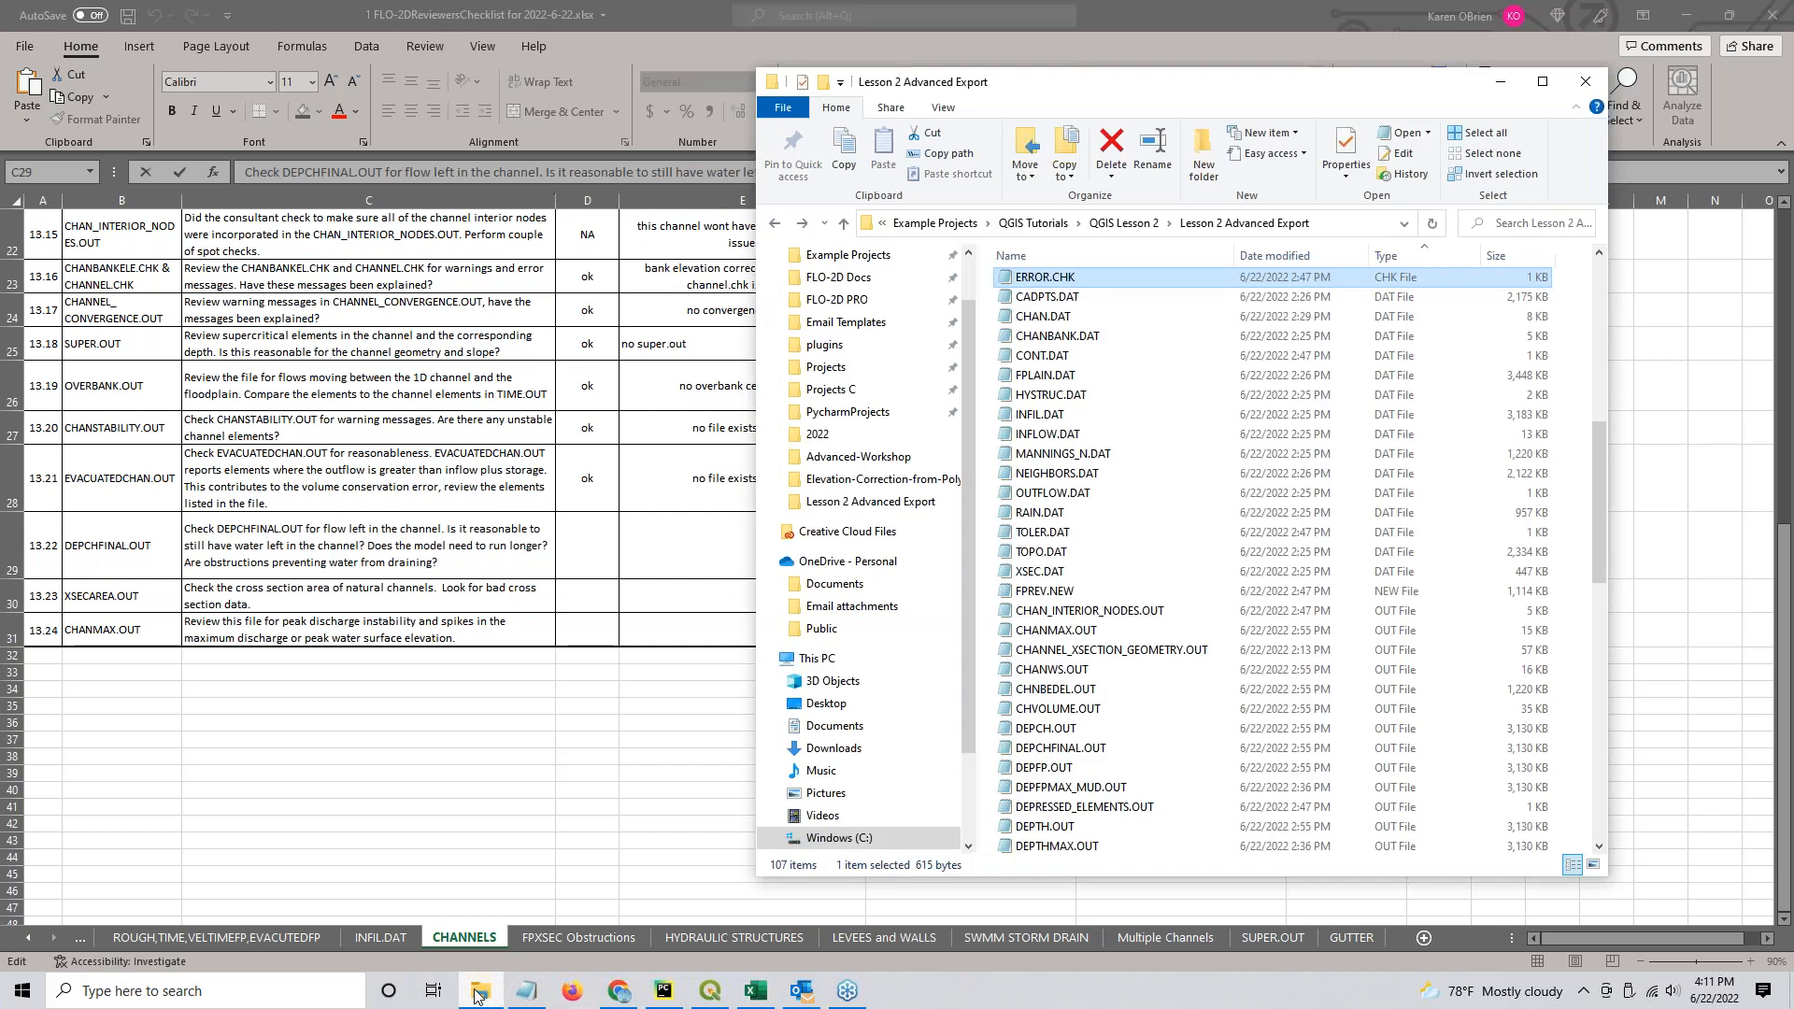
scroll(1090, 435, "up", 8)
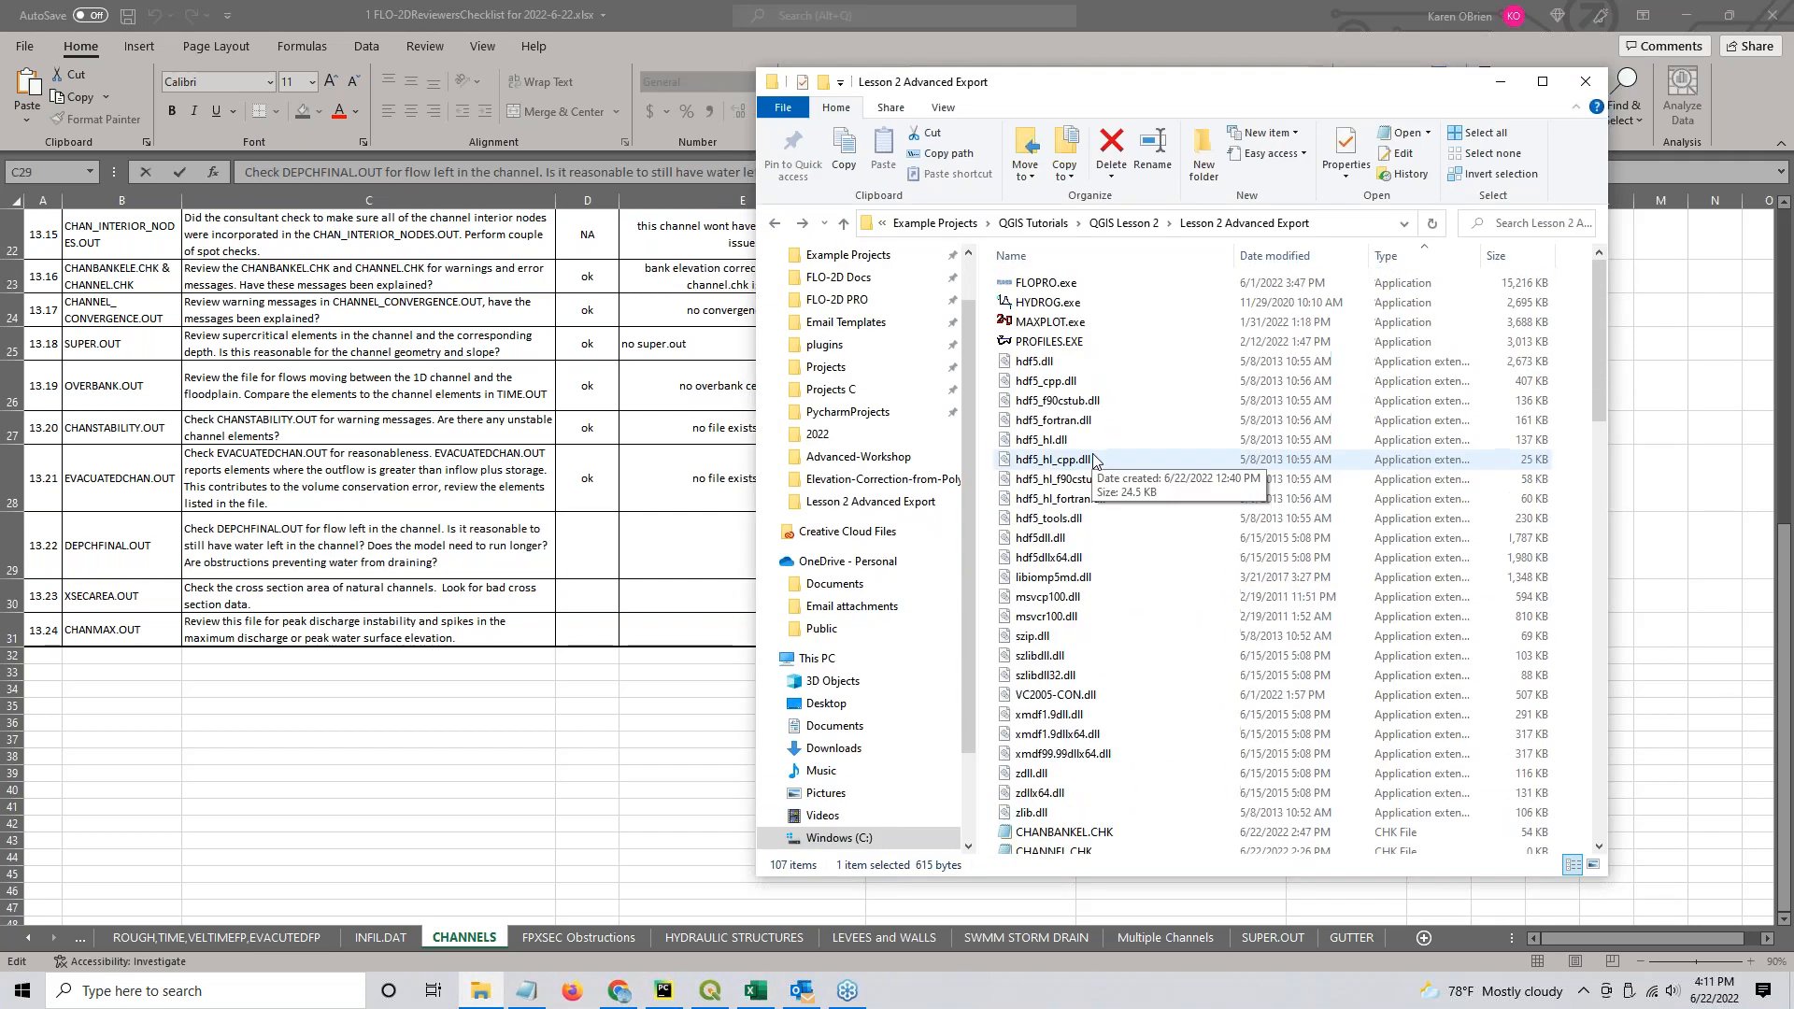
left_click(1037, 306)
double_click(1037, 309)
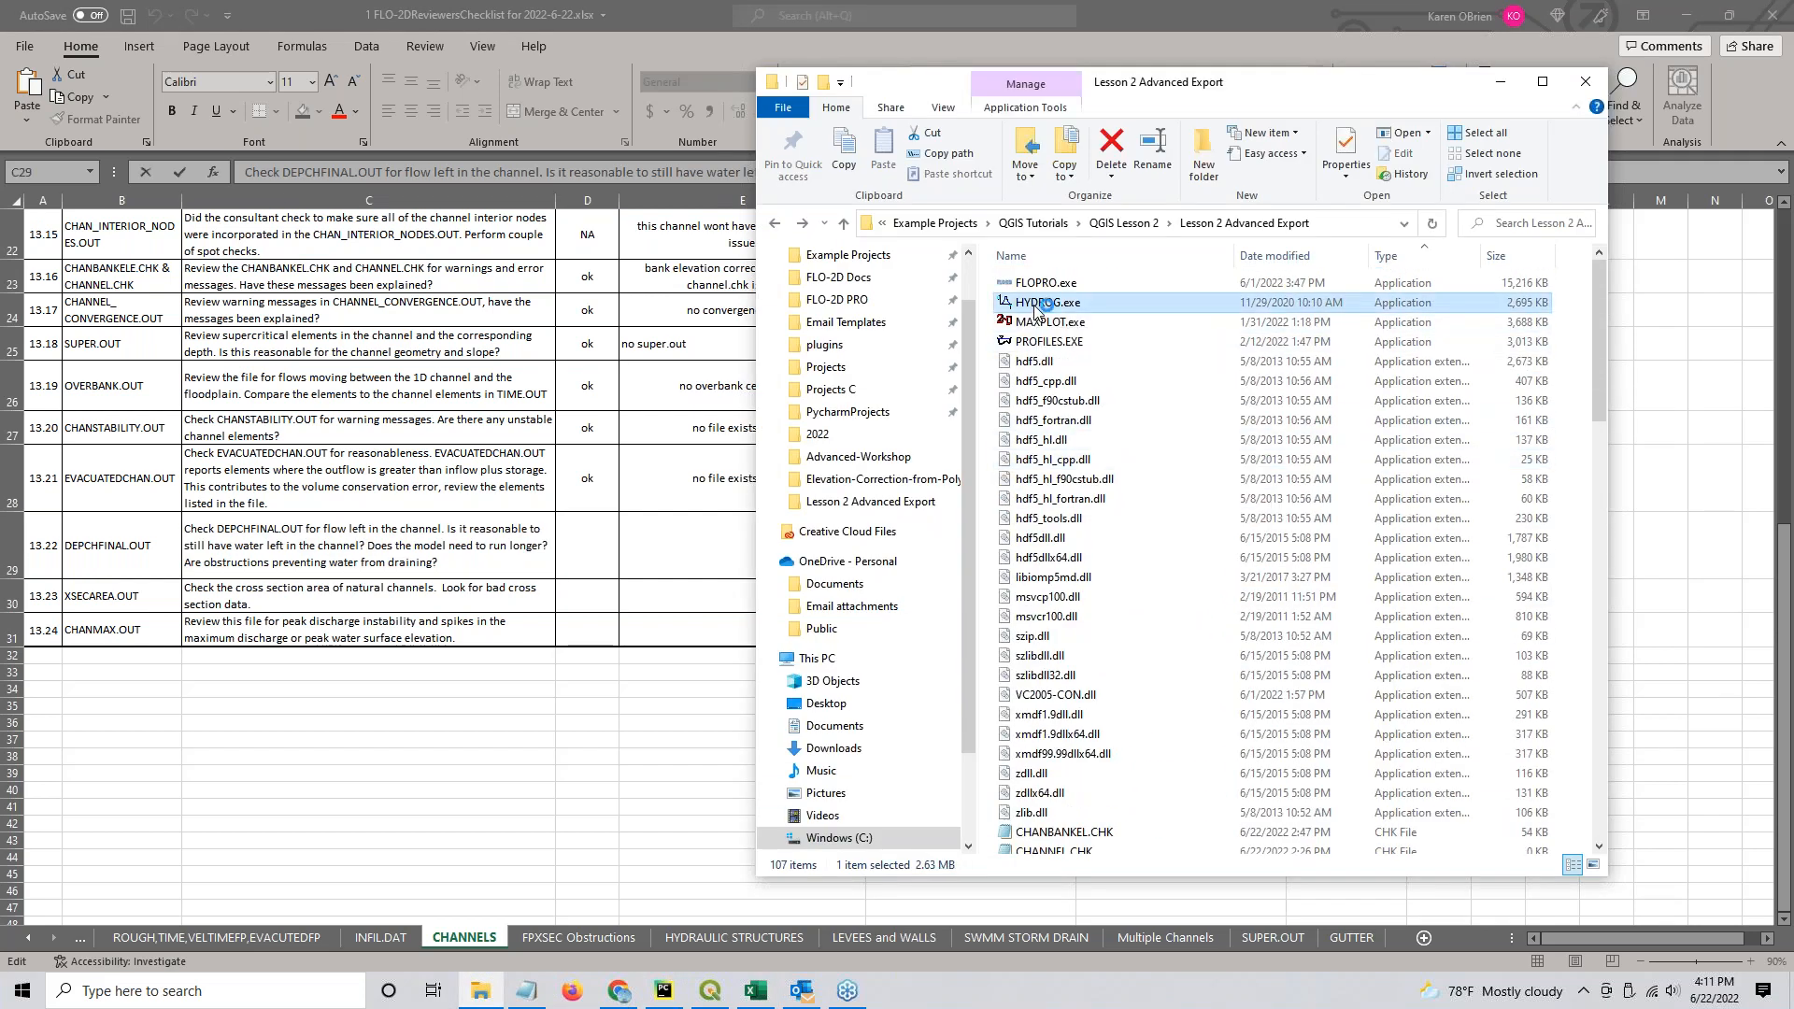
left_click(115, 138)
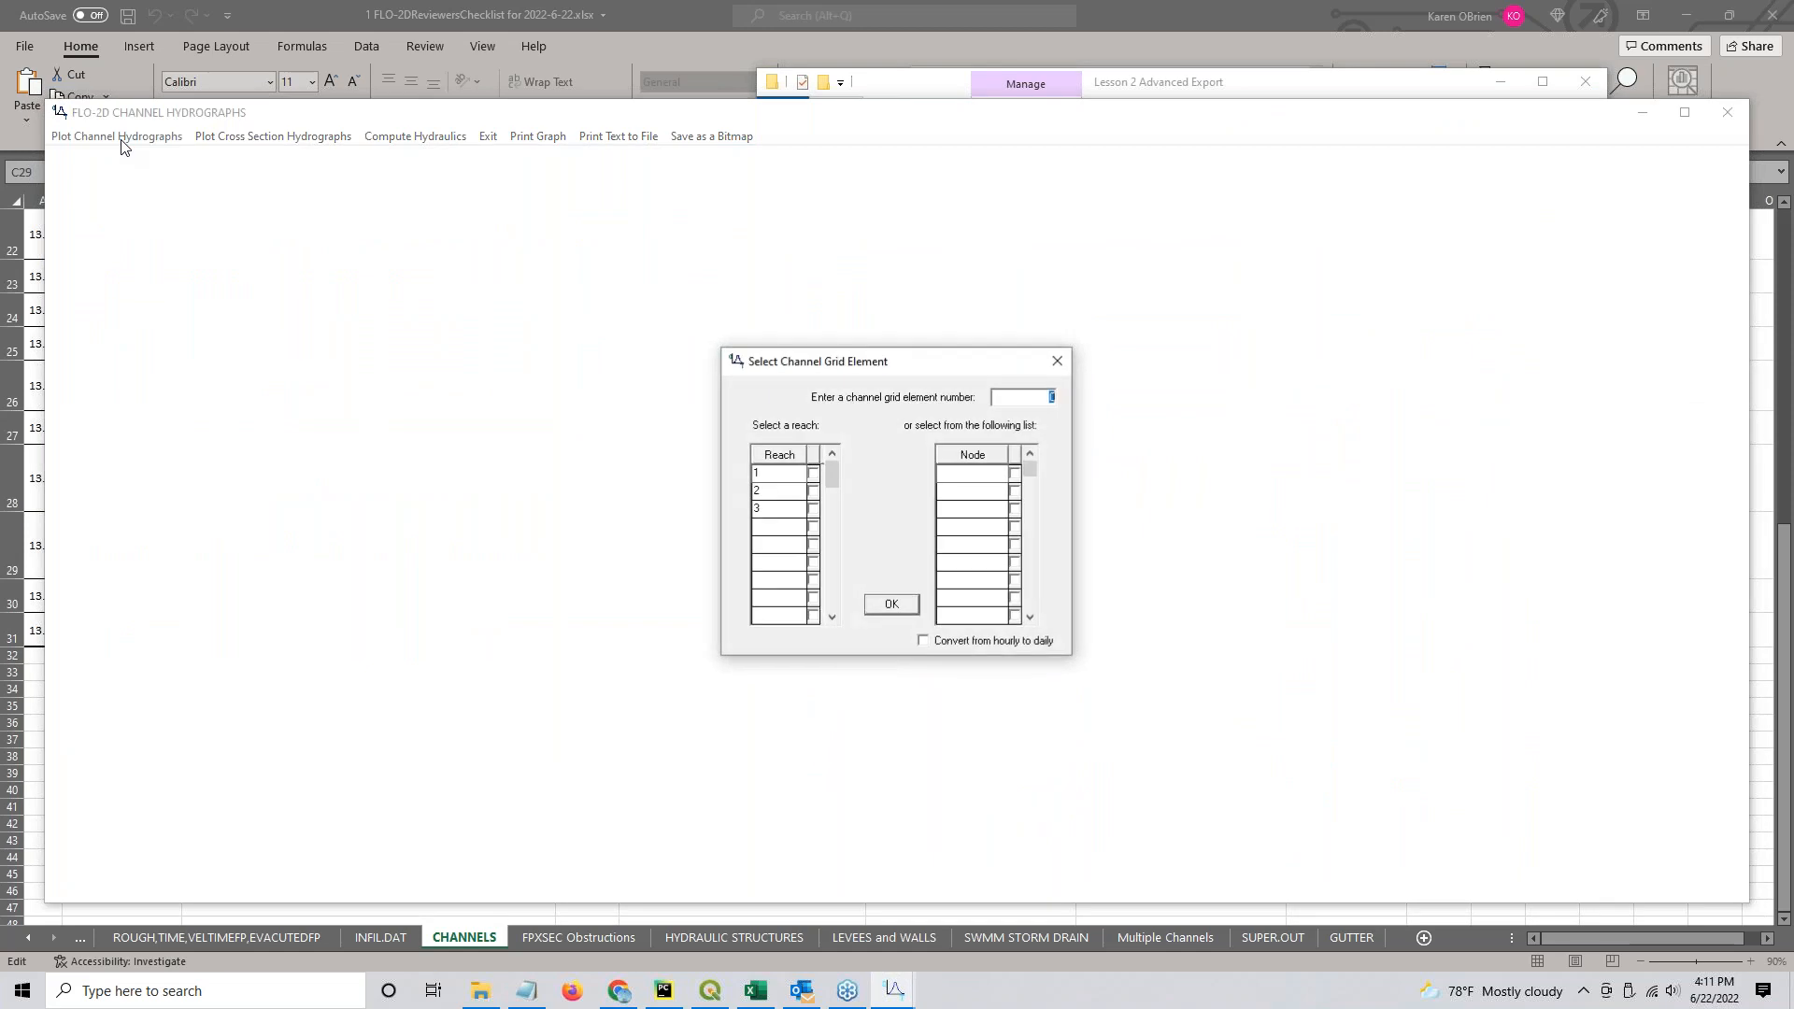
left_click(813, 508)
left_click_drag(1033, 479, 1036, 647)
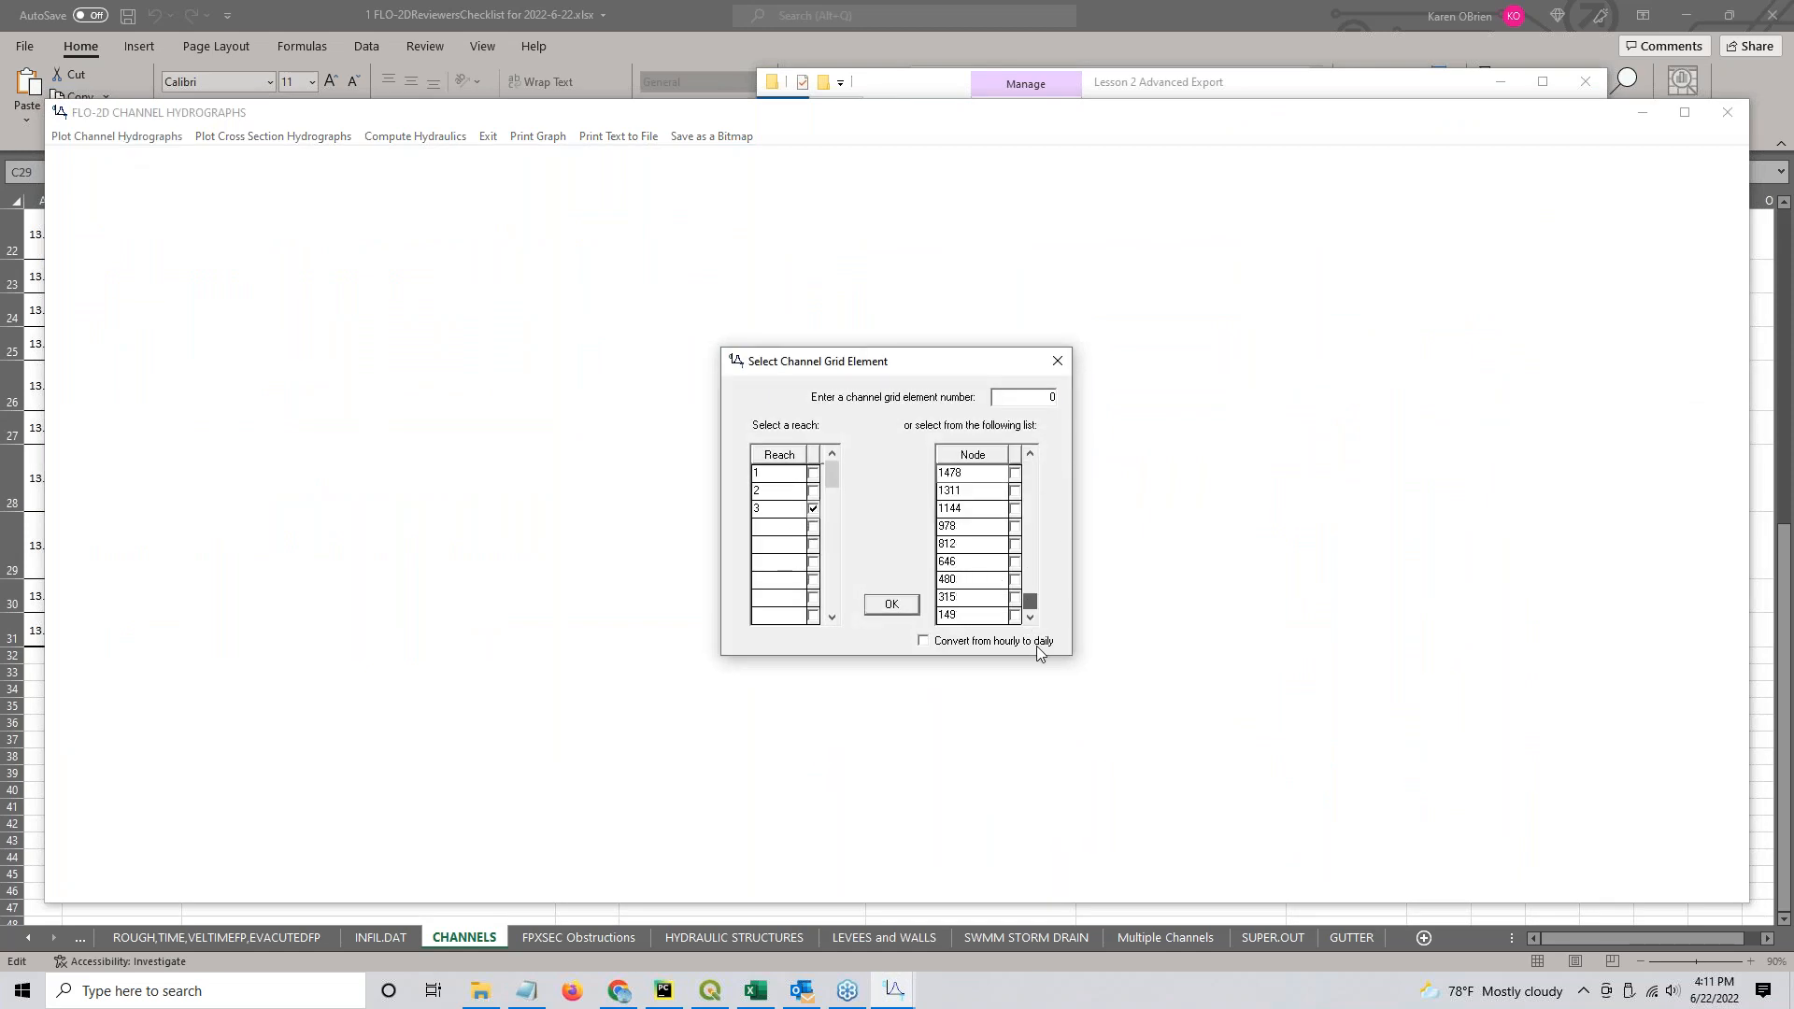
left_click(1014, 597)
left_click(888, 606)
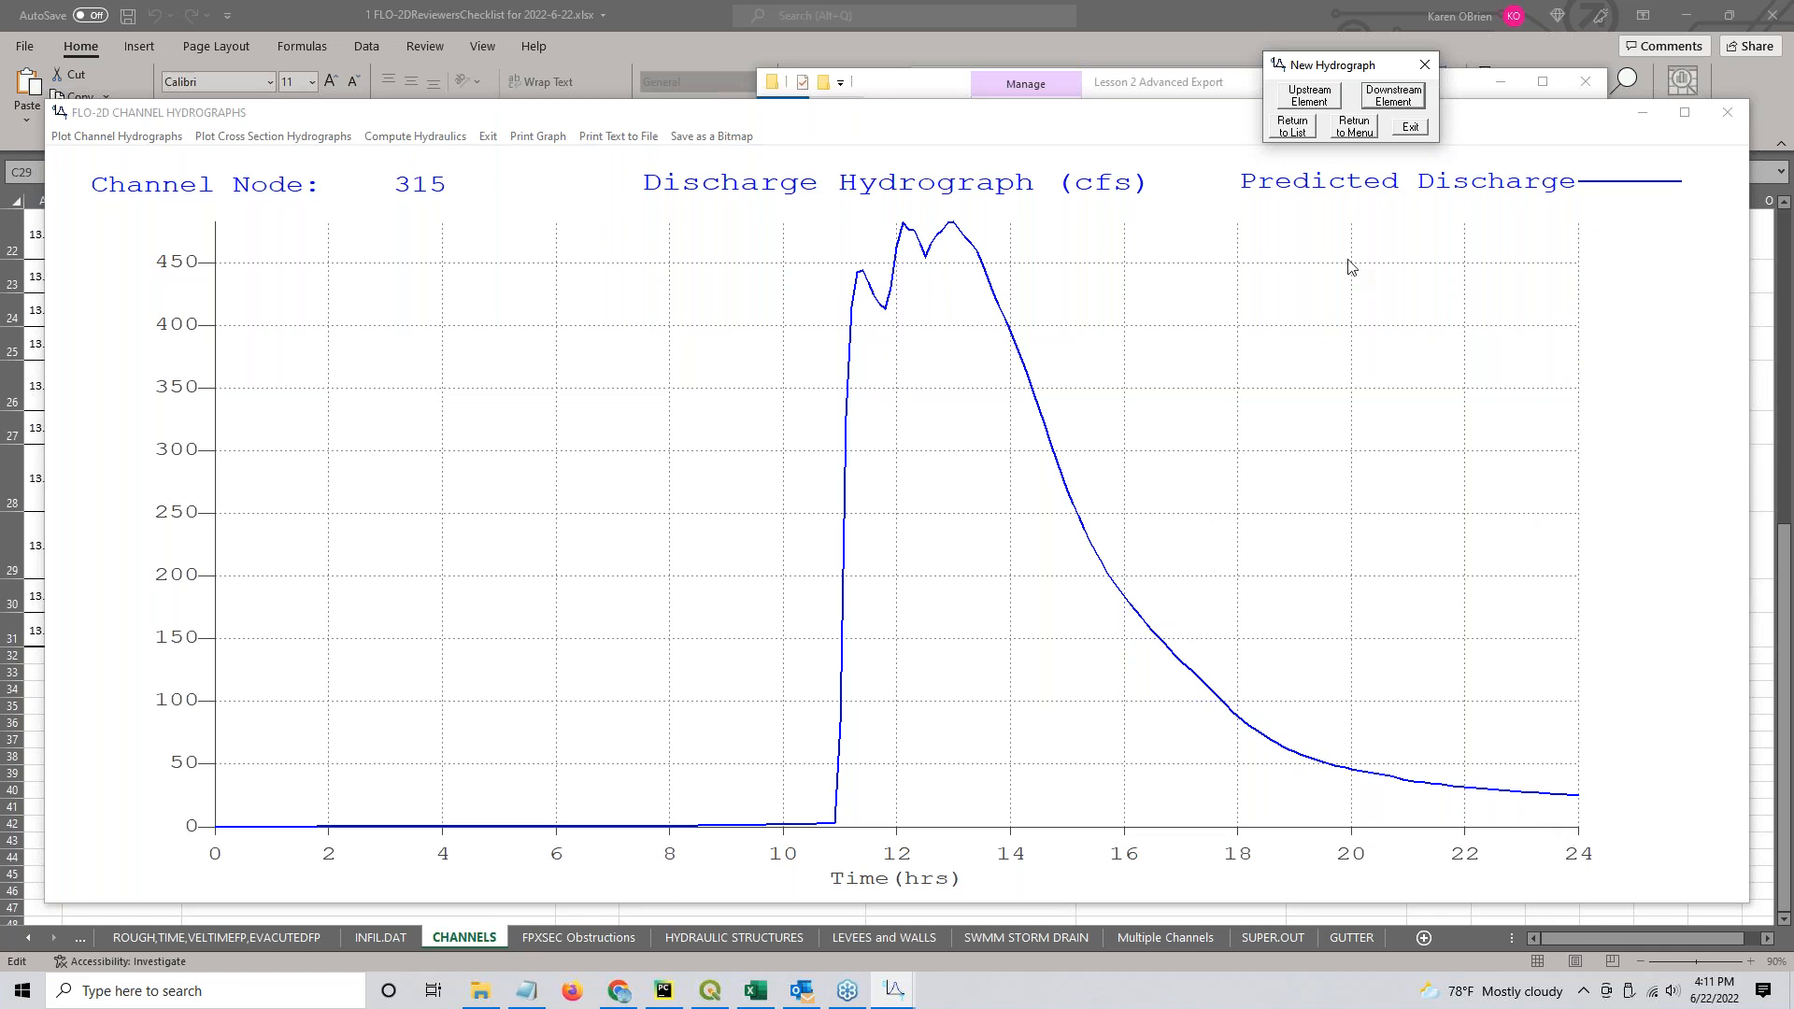
left_click(1410, 128)
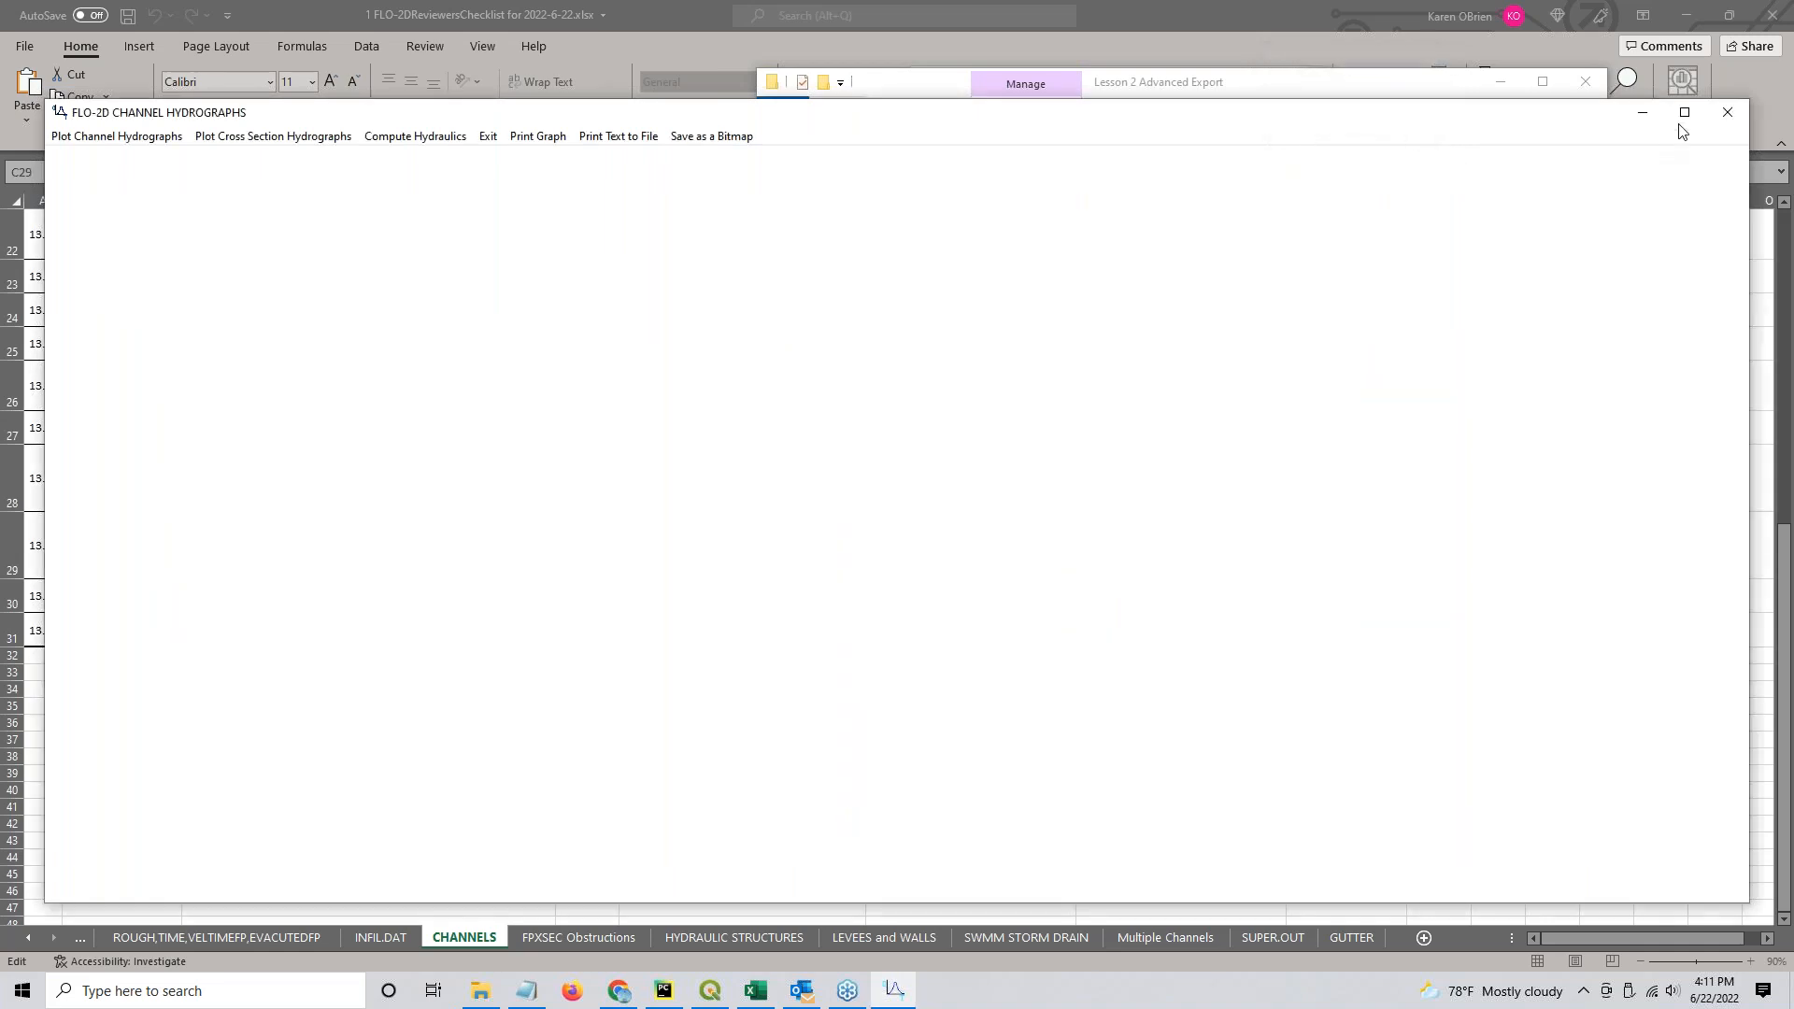
left_click(1727, 113)
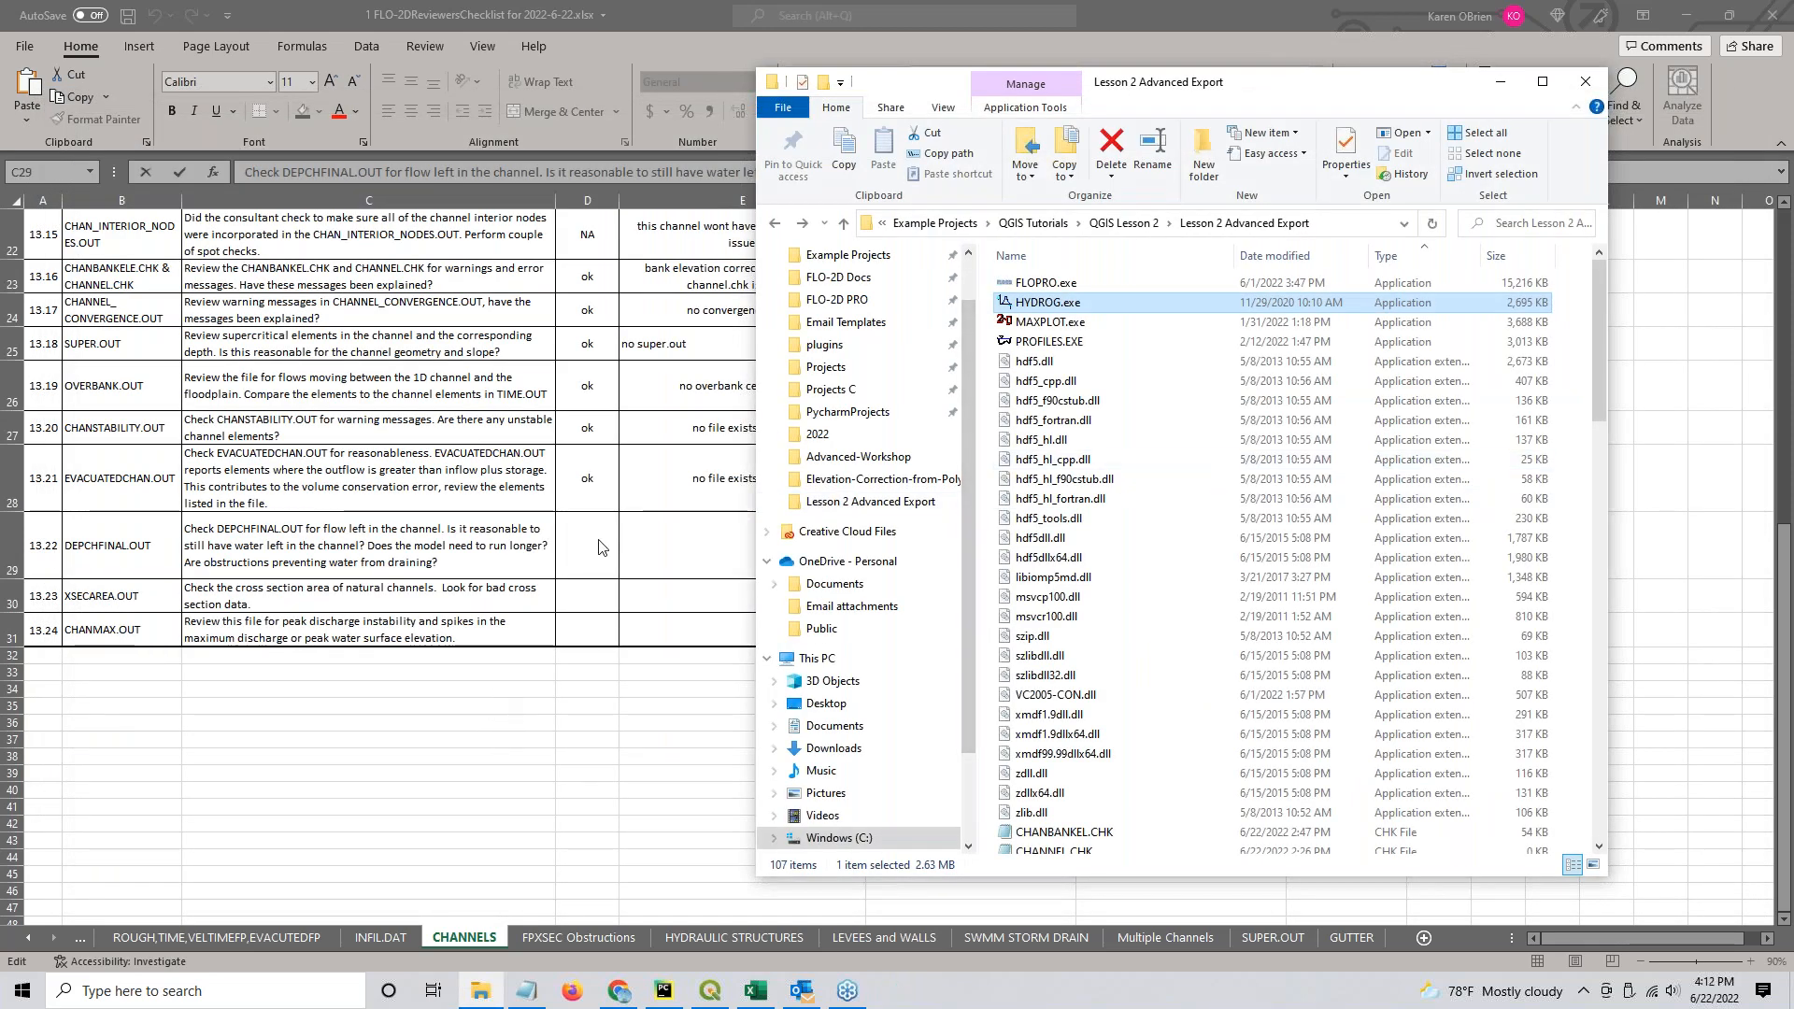
In the Excel checklist, answer item 13.22 with "ok" and comment "hydrograph drains below 50cfs. Enough time has passed to drain the project.".
left_click(587, 545)
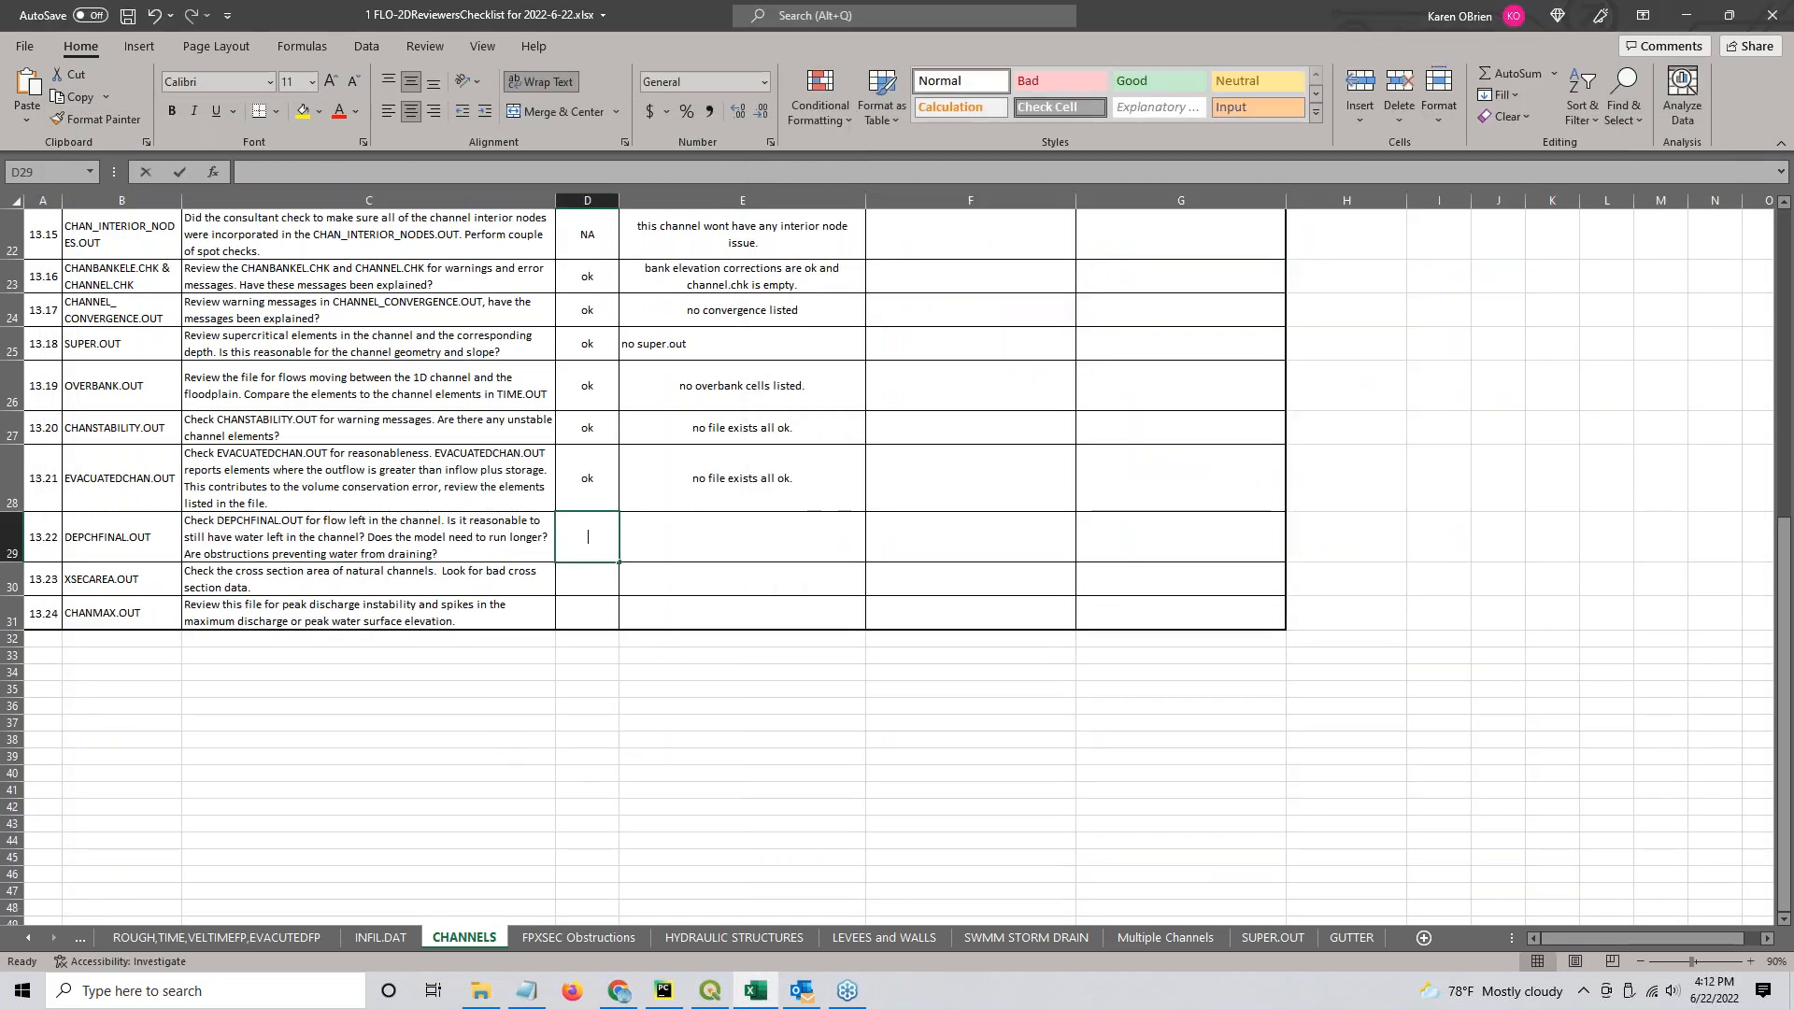
type("ok")
key("Tab")
type("hydrograph ")
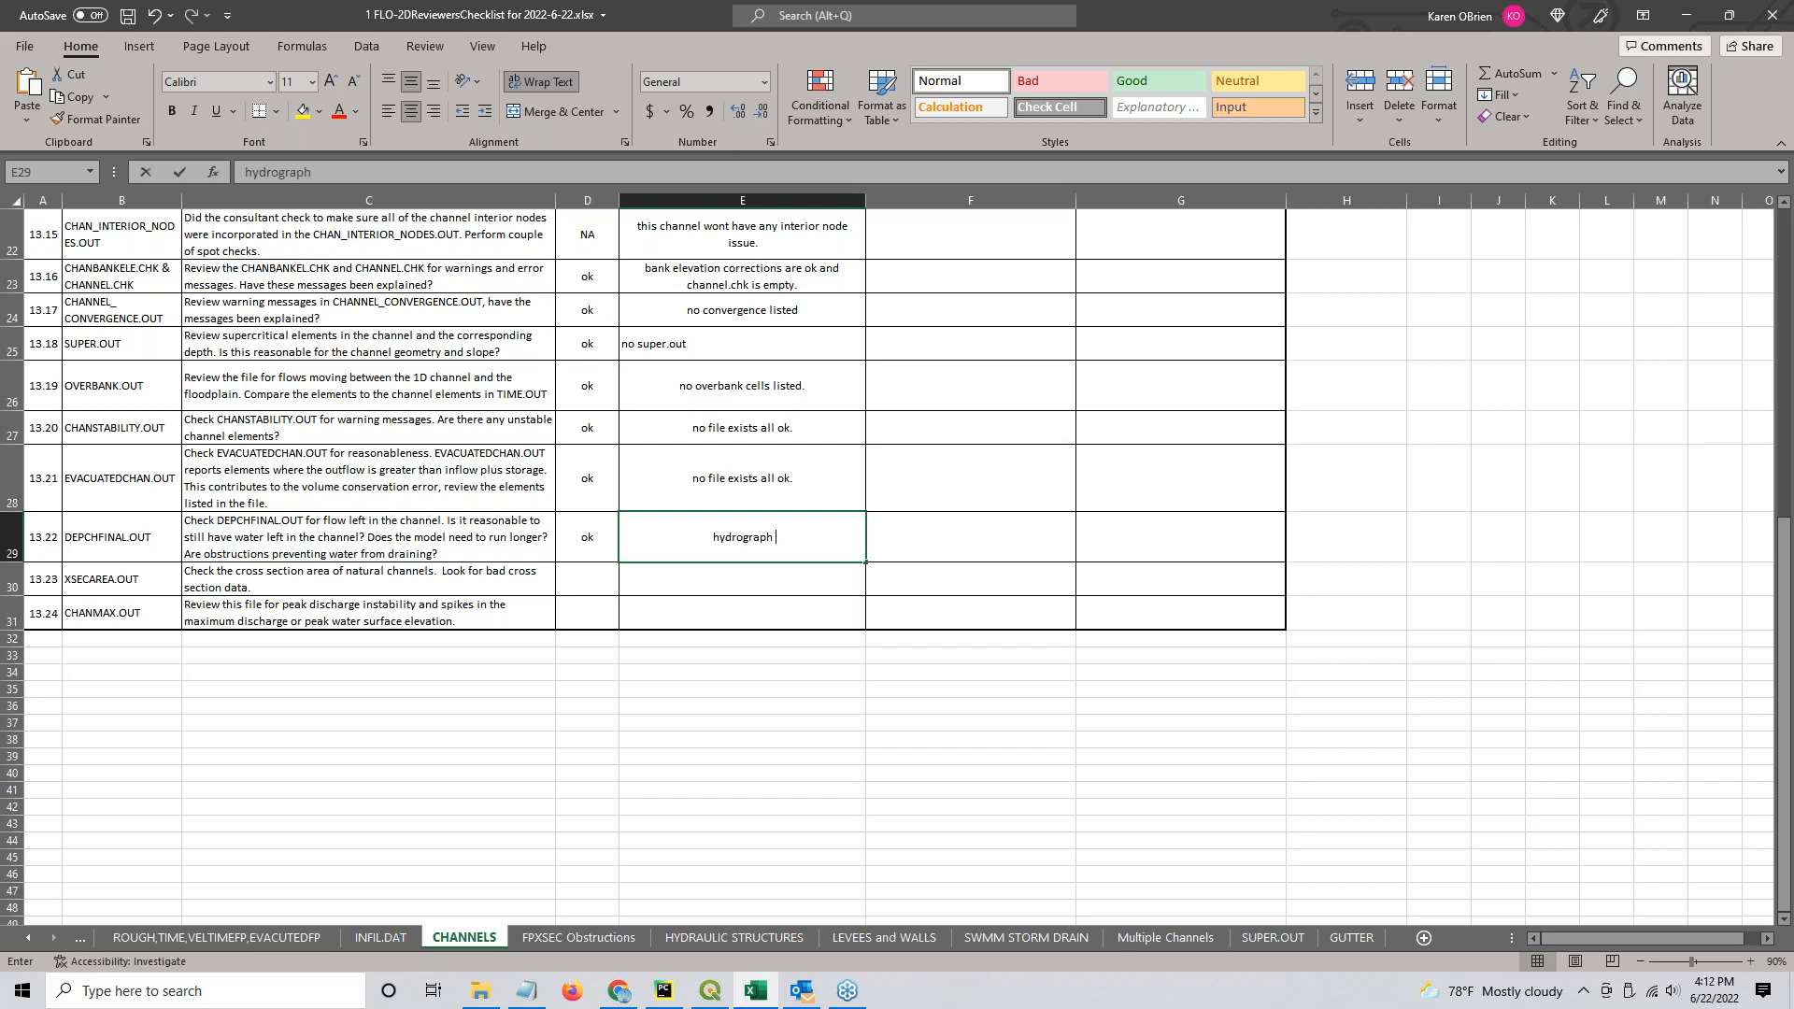
type("is")
key("BackSpace")
key("BackSpace")
type("drains ")
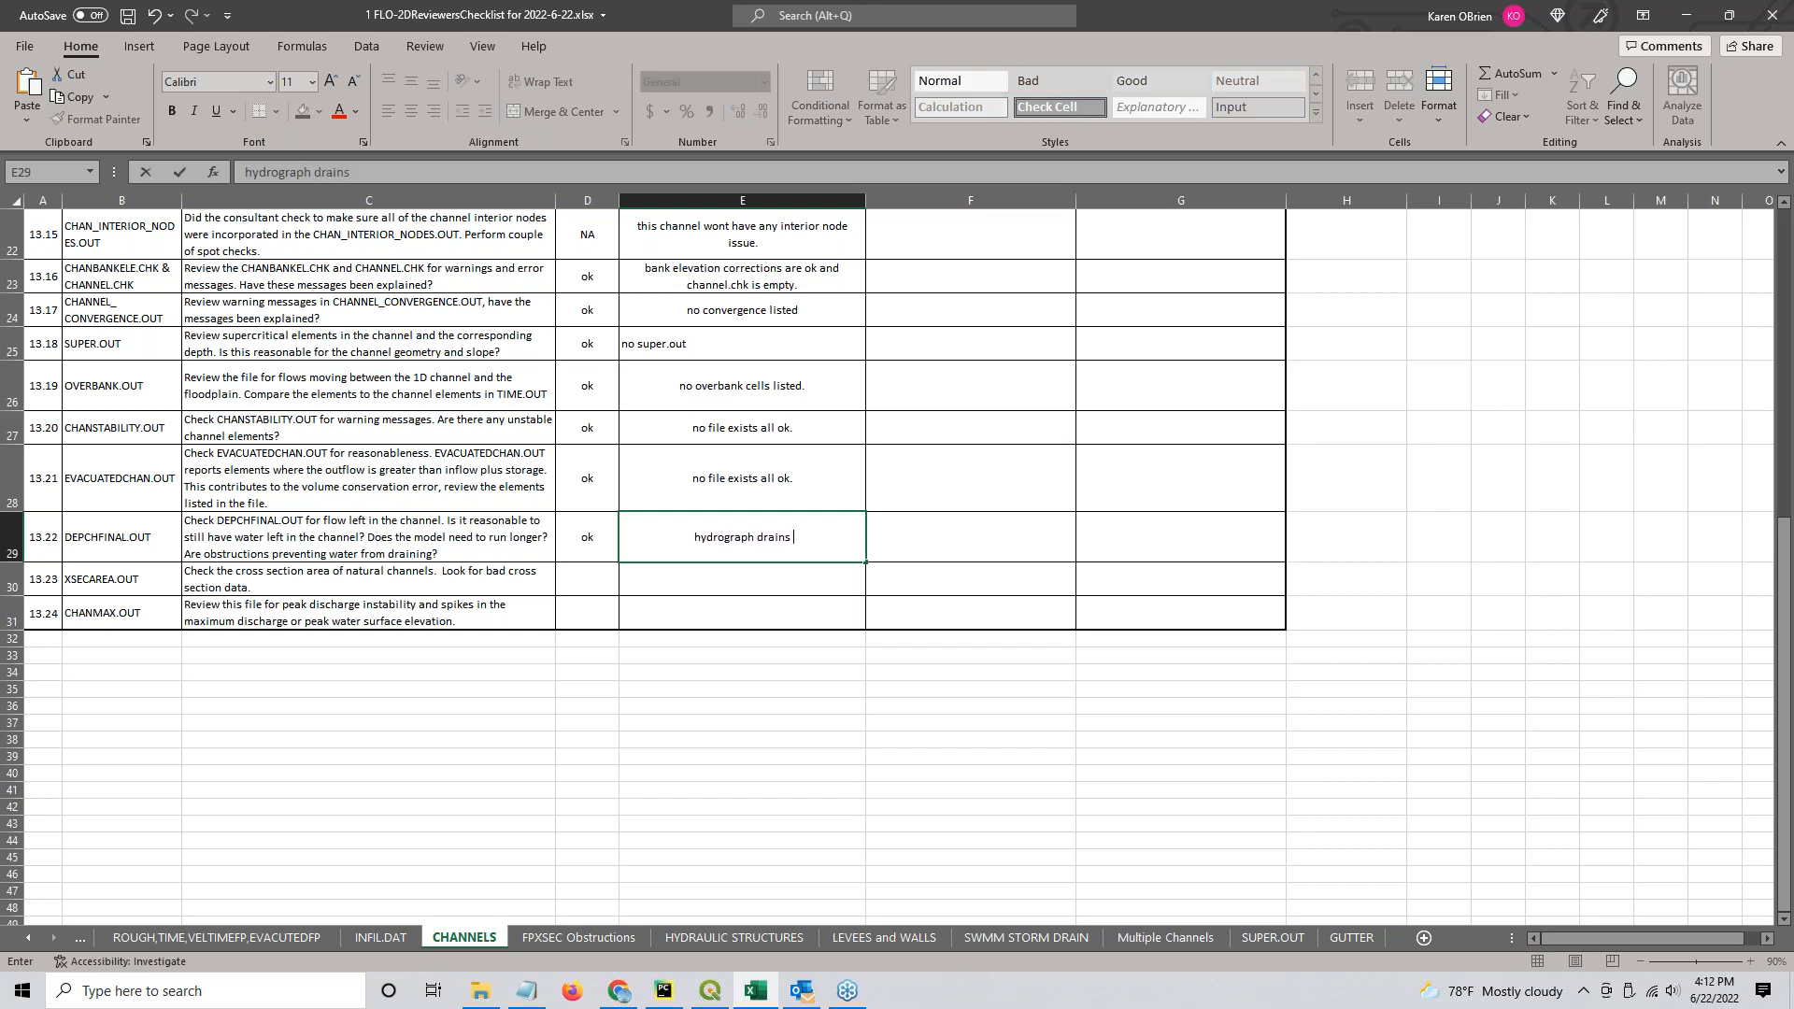
type("below 50cfs .  Enough time h")
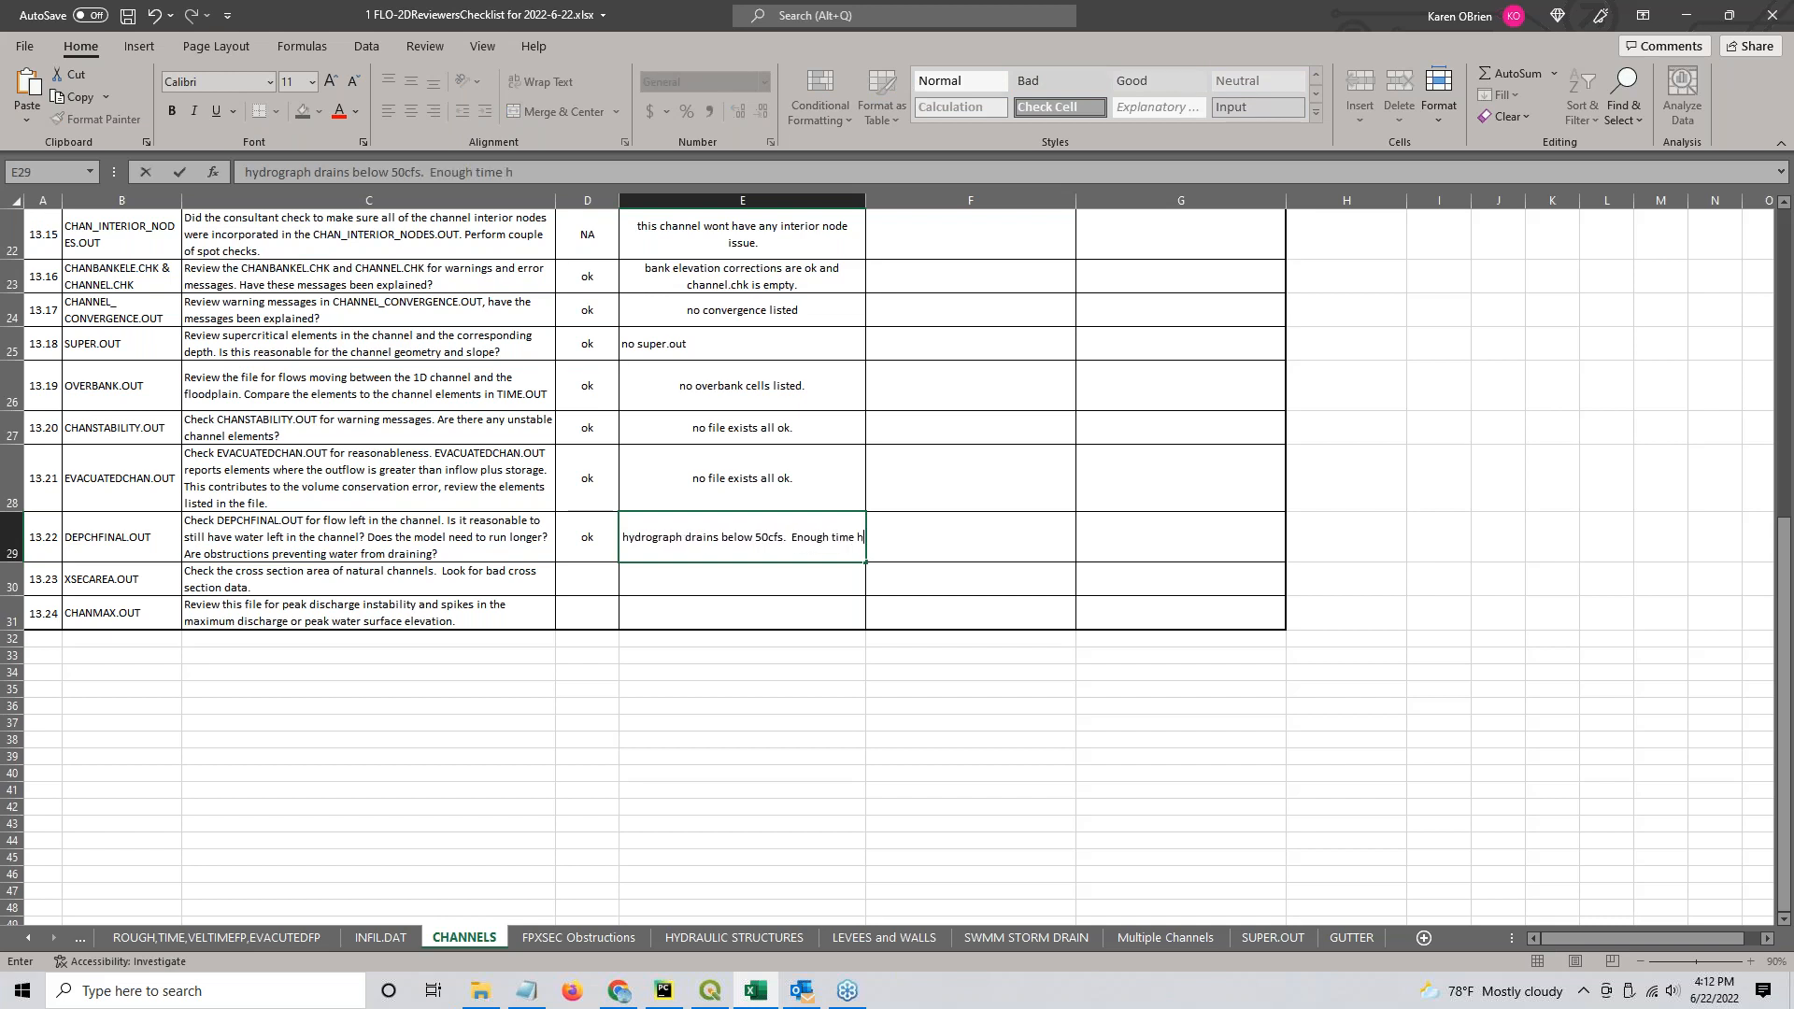
type("as passe")
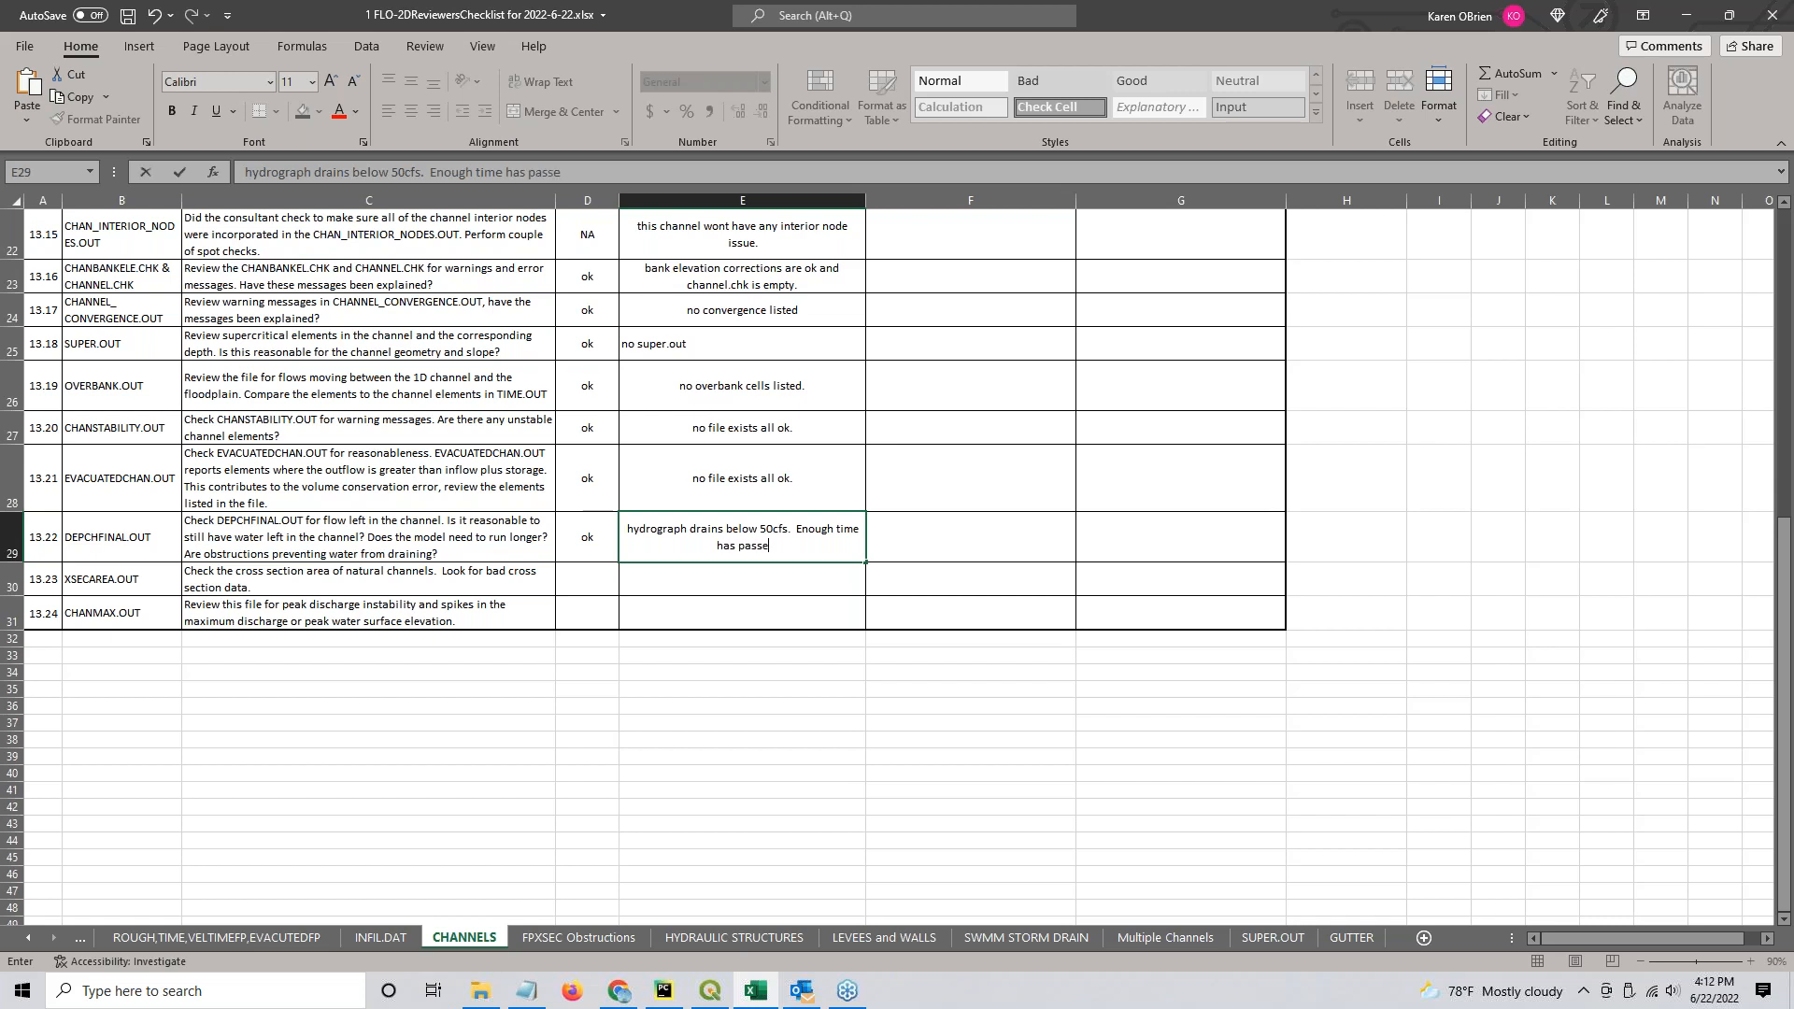
type("d to drain the project.")
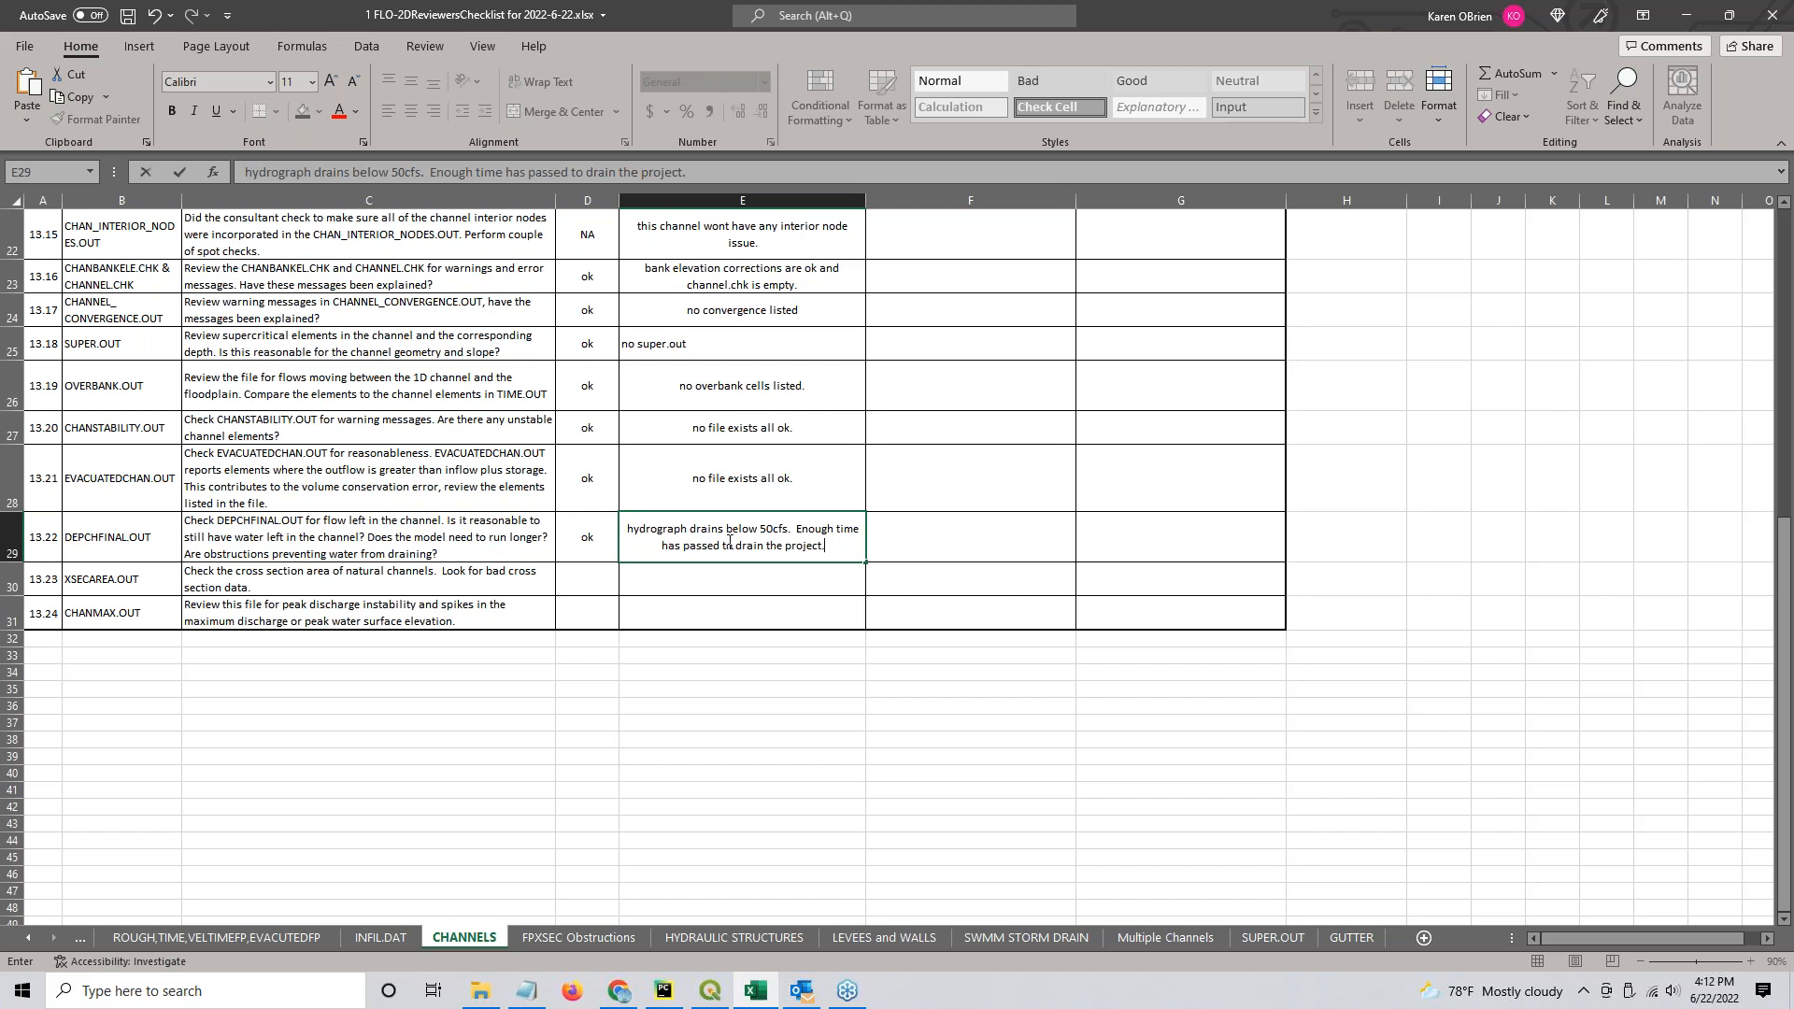
left_click(591, 587)
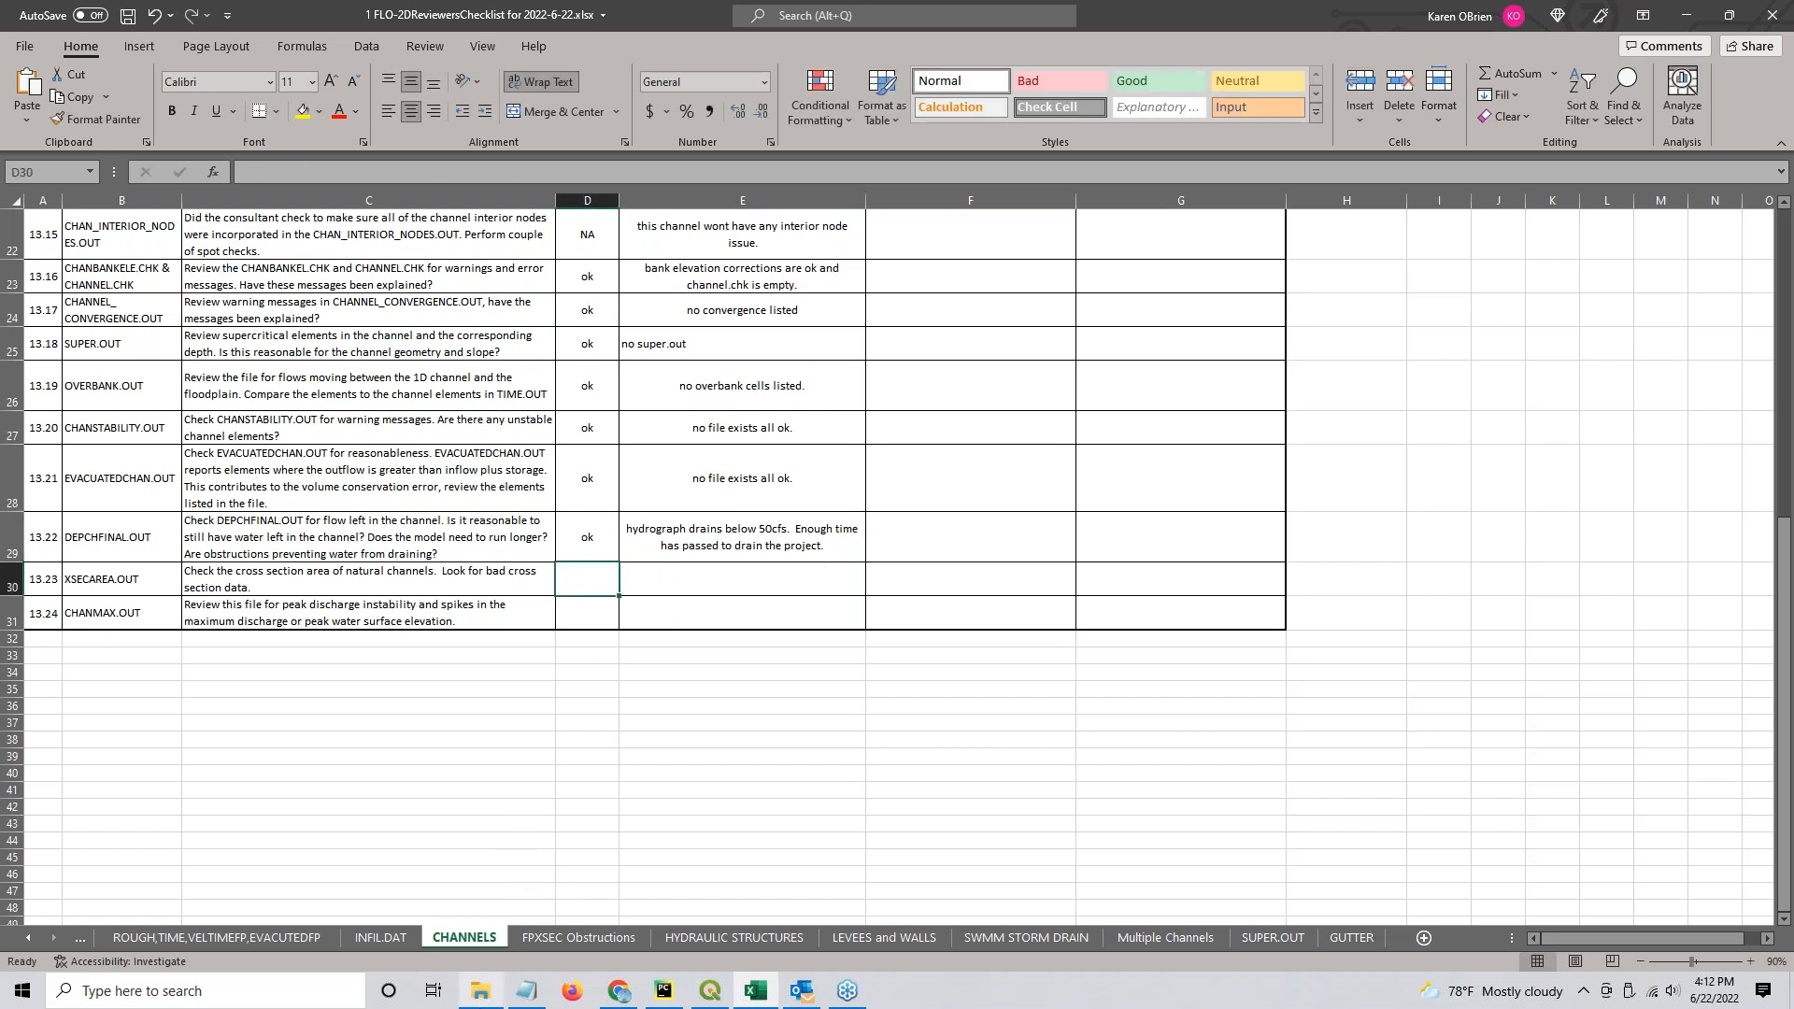
Find XSECAREA.OUT in the Lesson 2 Advanced Export folder and open it in Notepad for item 13.23.
key("alt+Tab")
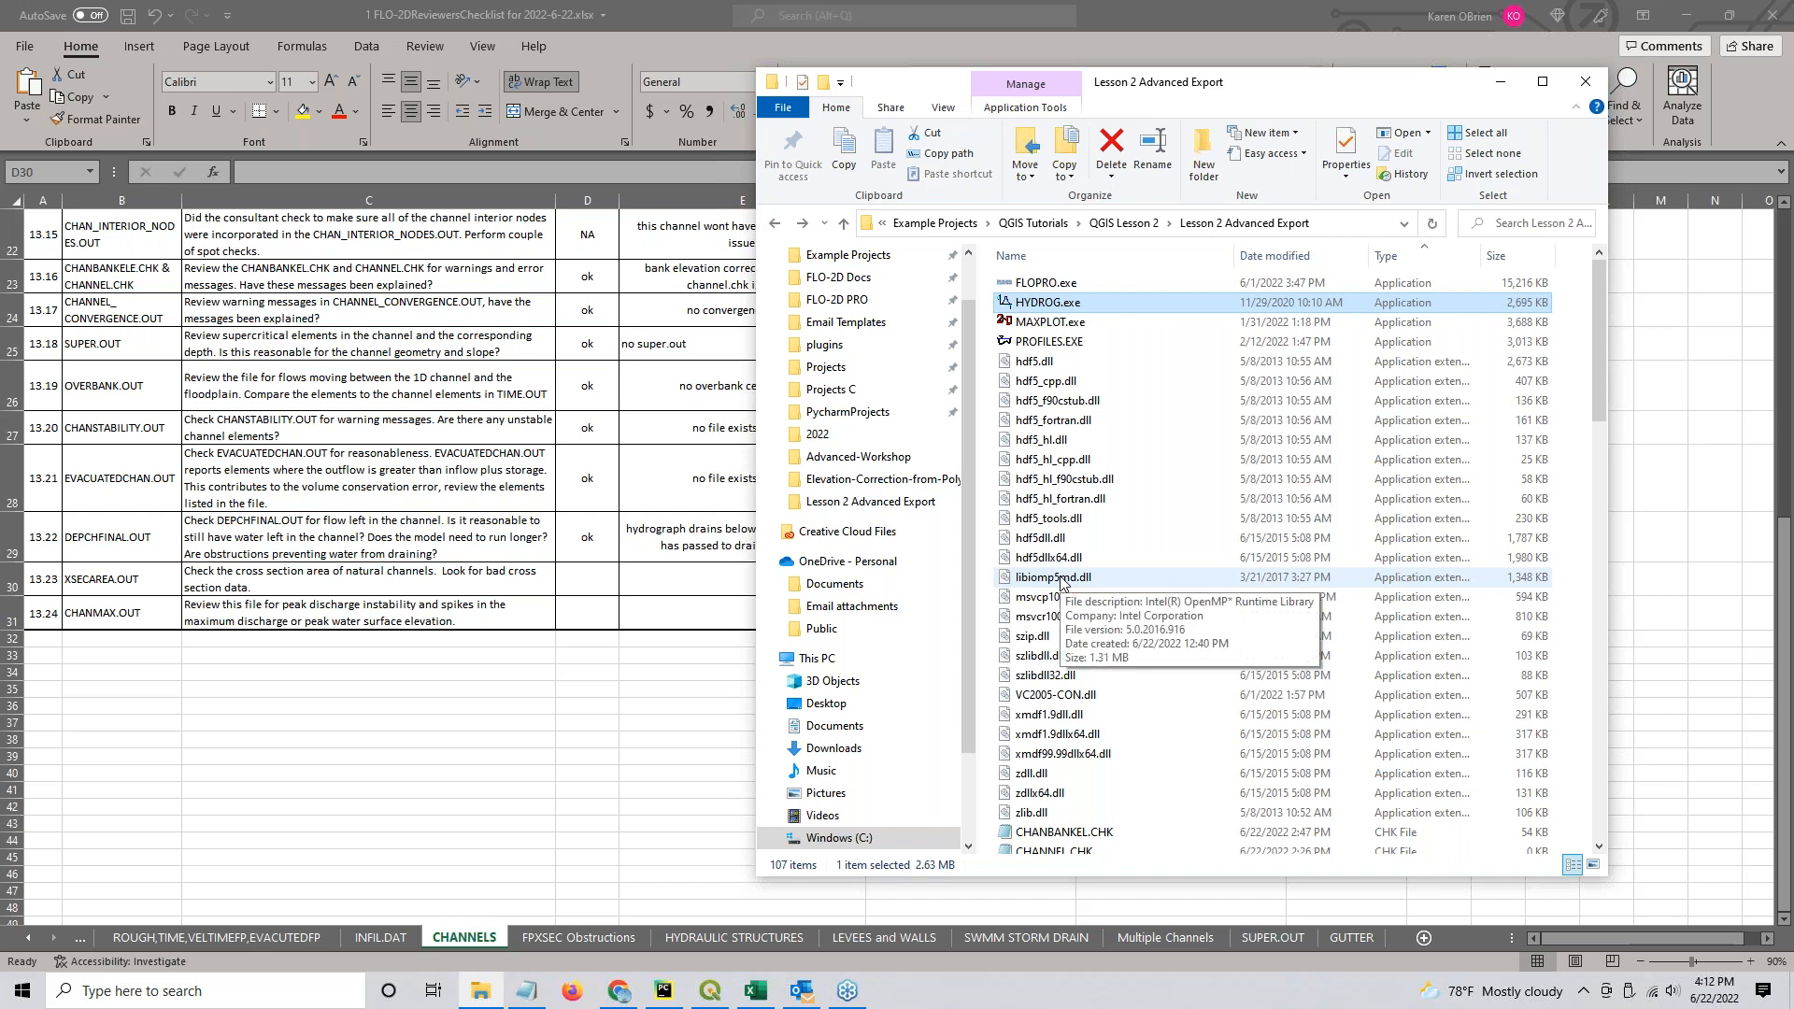
key("x")
key("x")
key("x")
key("x")
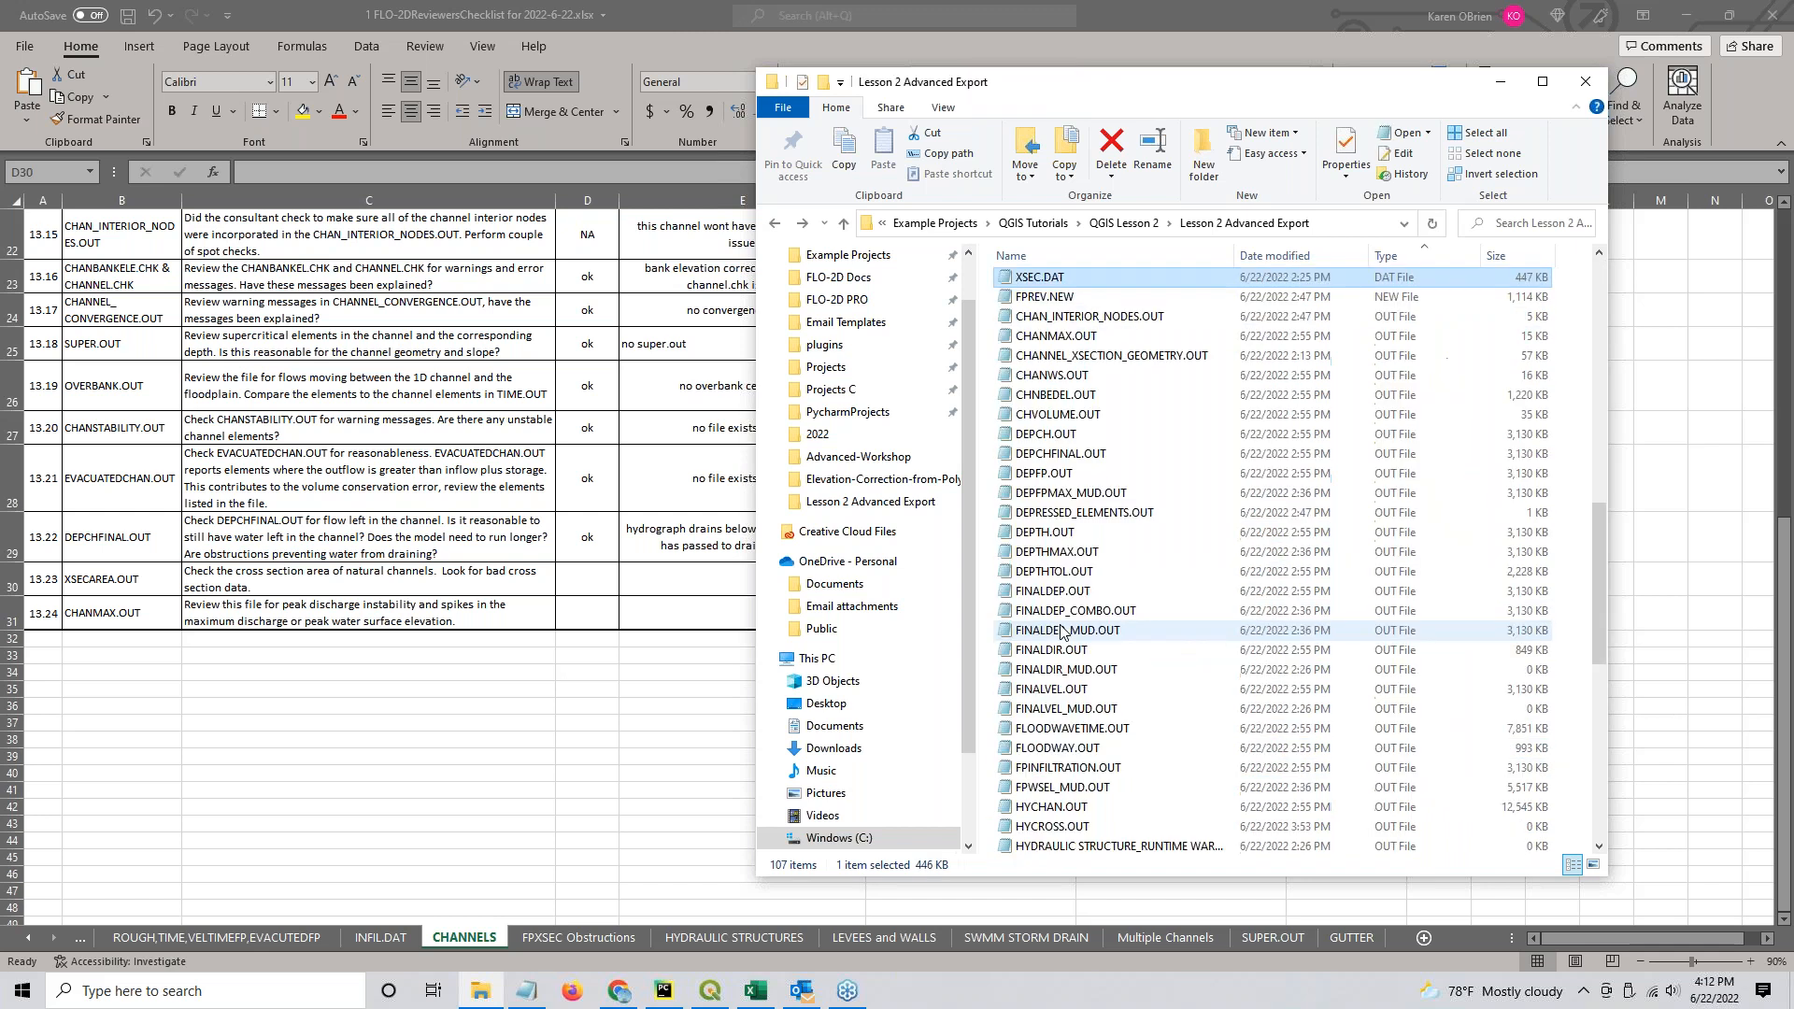
key("x")
double_click(1051, 826)
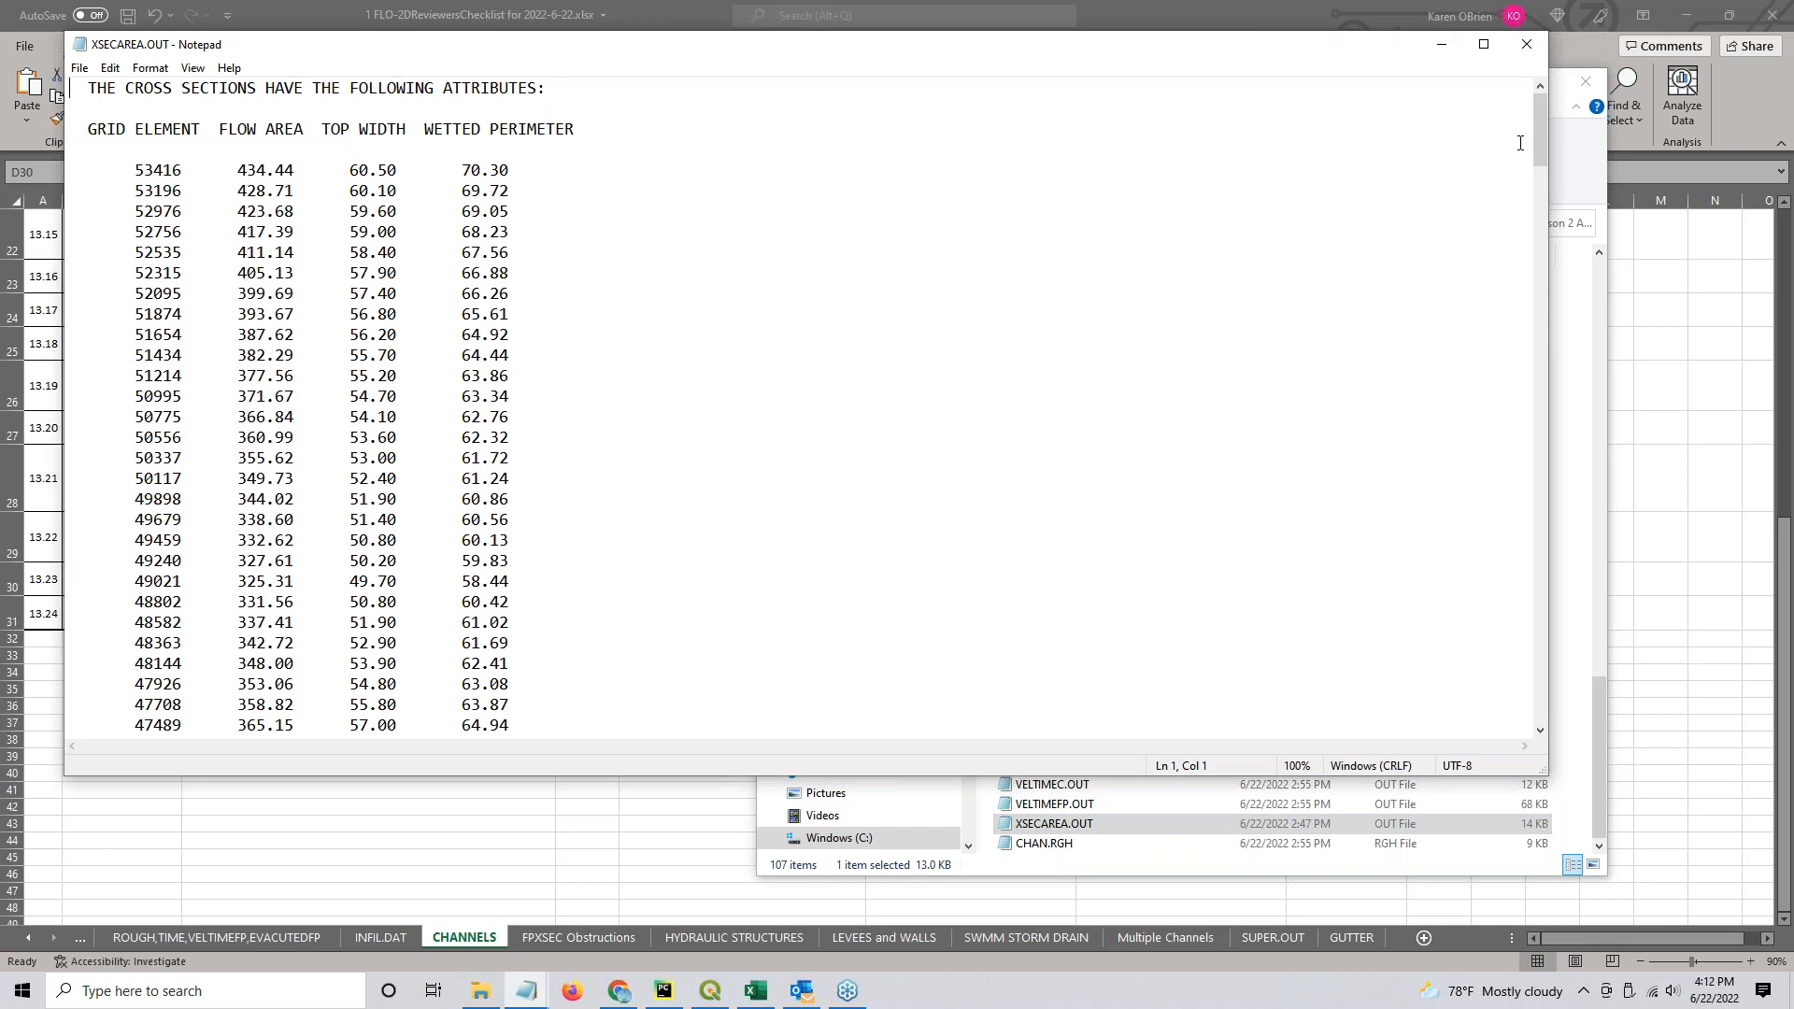
Examine the flow area, top width and wetted perimeter values throughout XSECAREA.OUT for bad cross sections, particularly around nodes 17836 and 17123, and close the file.
left_click_drag(1540, 148, 1512, 396)
left_click_drag(247, 334, 351, 366)
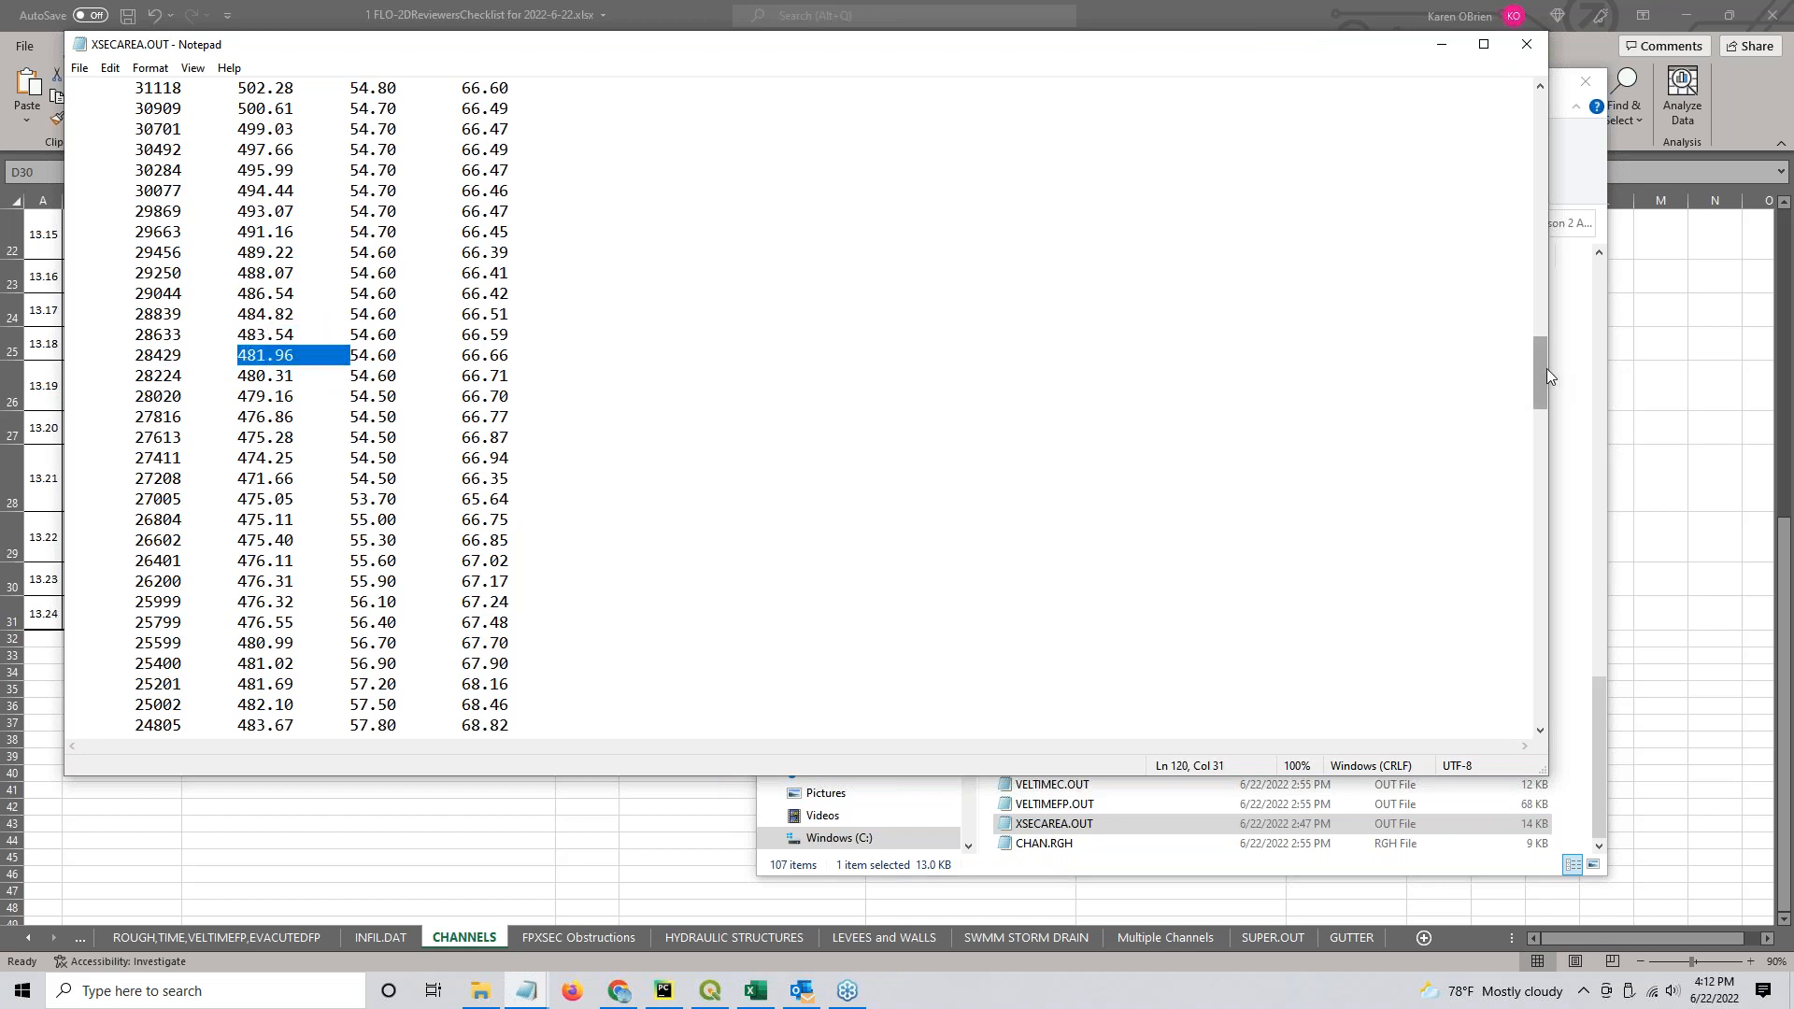
left_click_drag(1539, 375, 1533, 494)
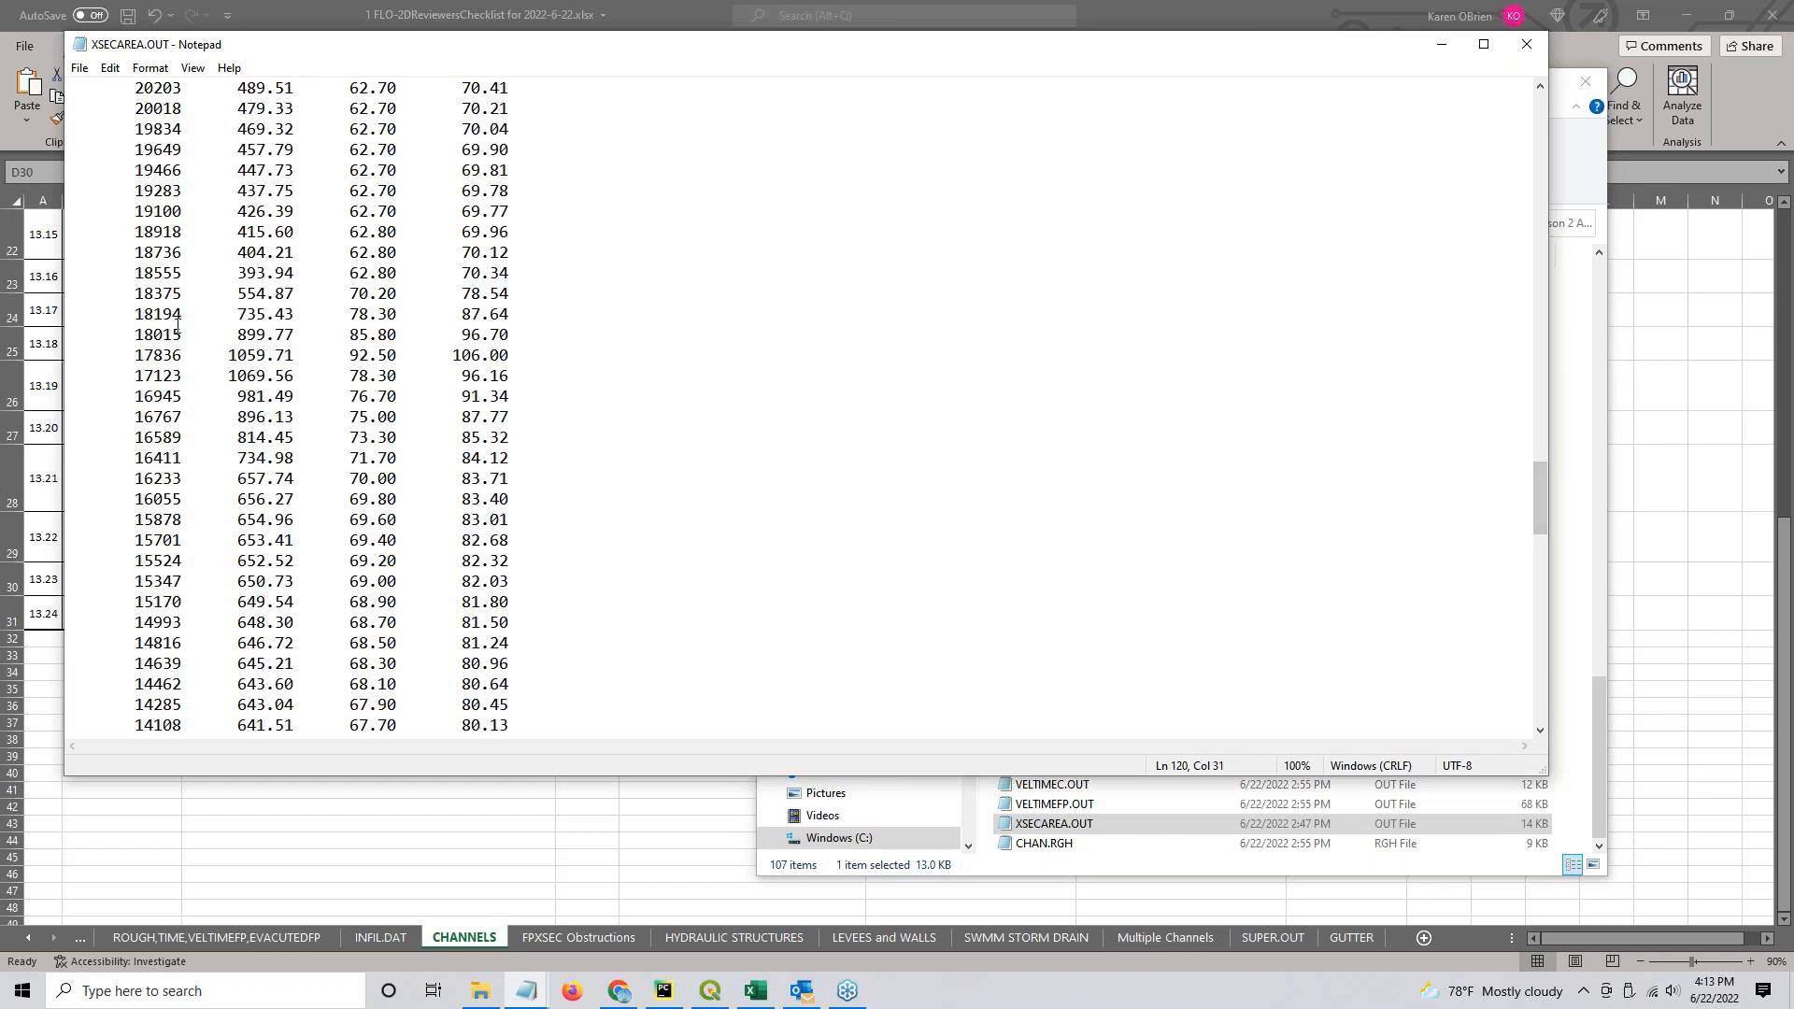
left_click_drag(127, 356, 561, 370)
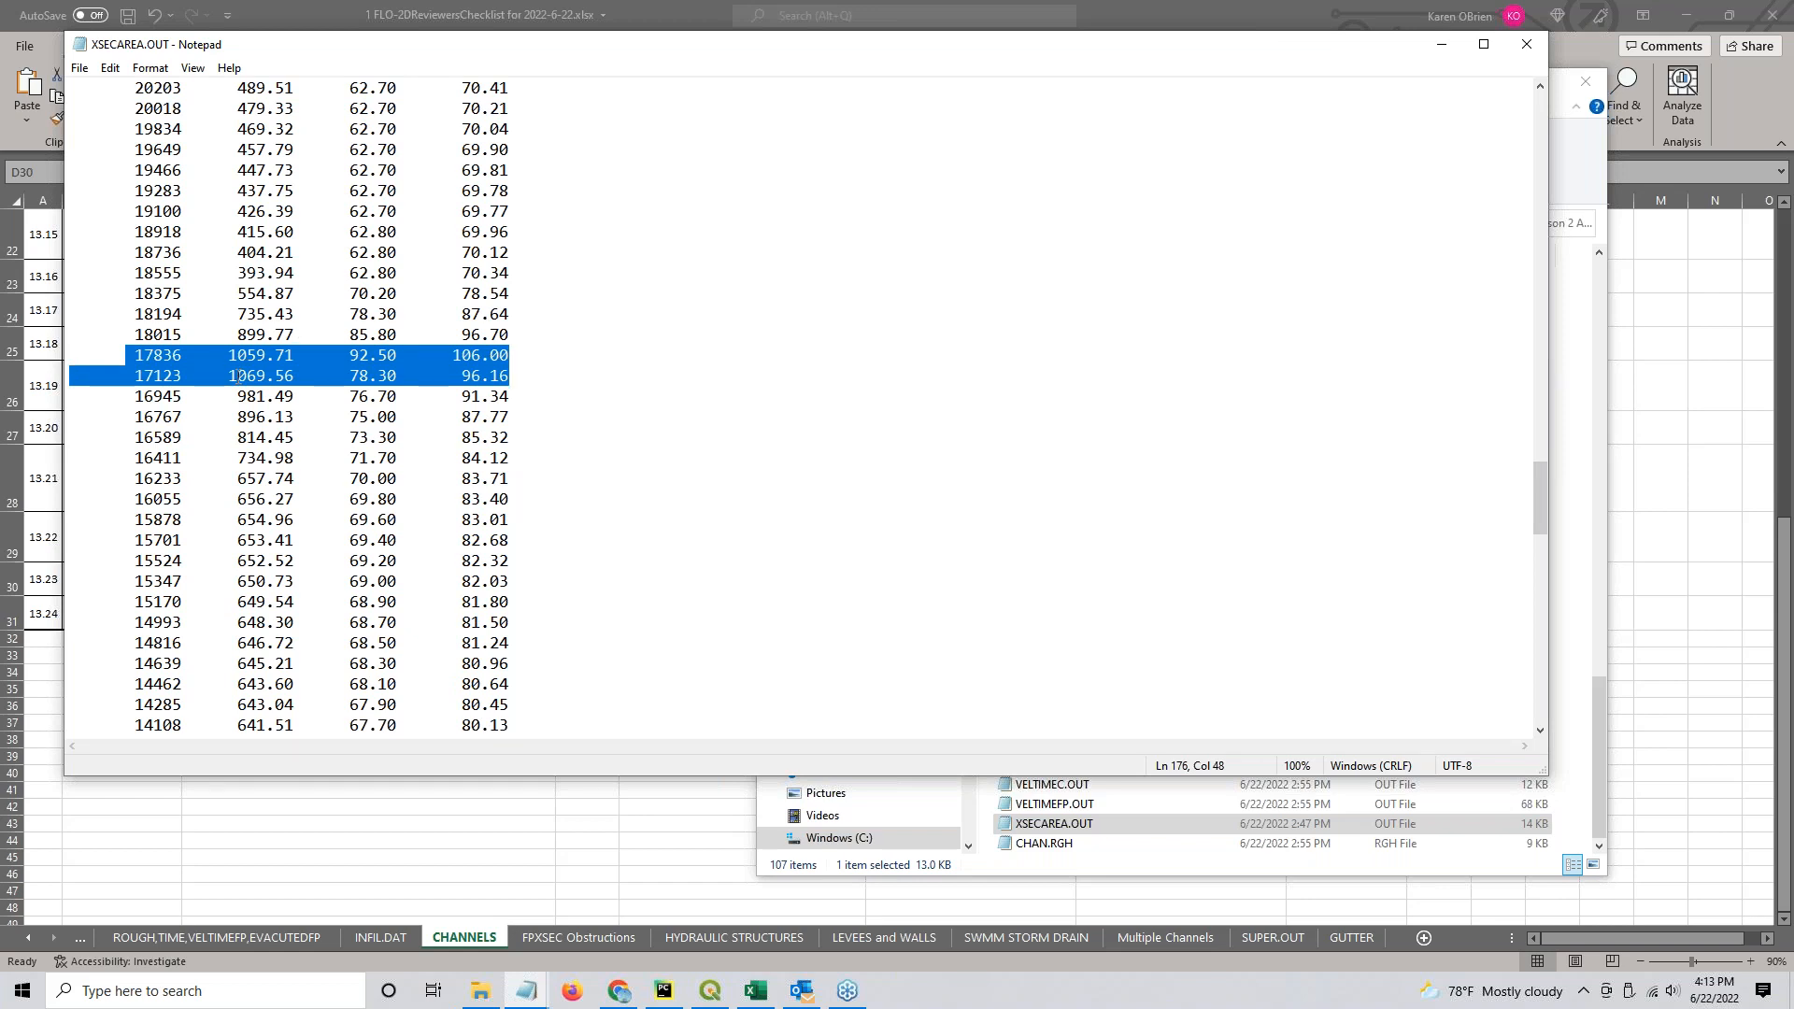
left_click_drag(235, 336, 273, 315)
left_click_drag(237, 404, 302, 478)
scroll(673, 413, "down", 20)
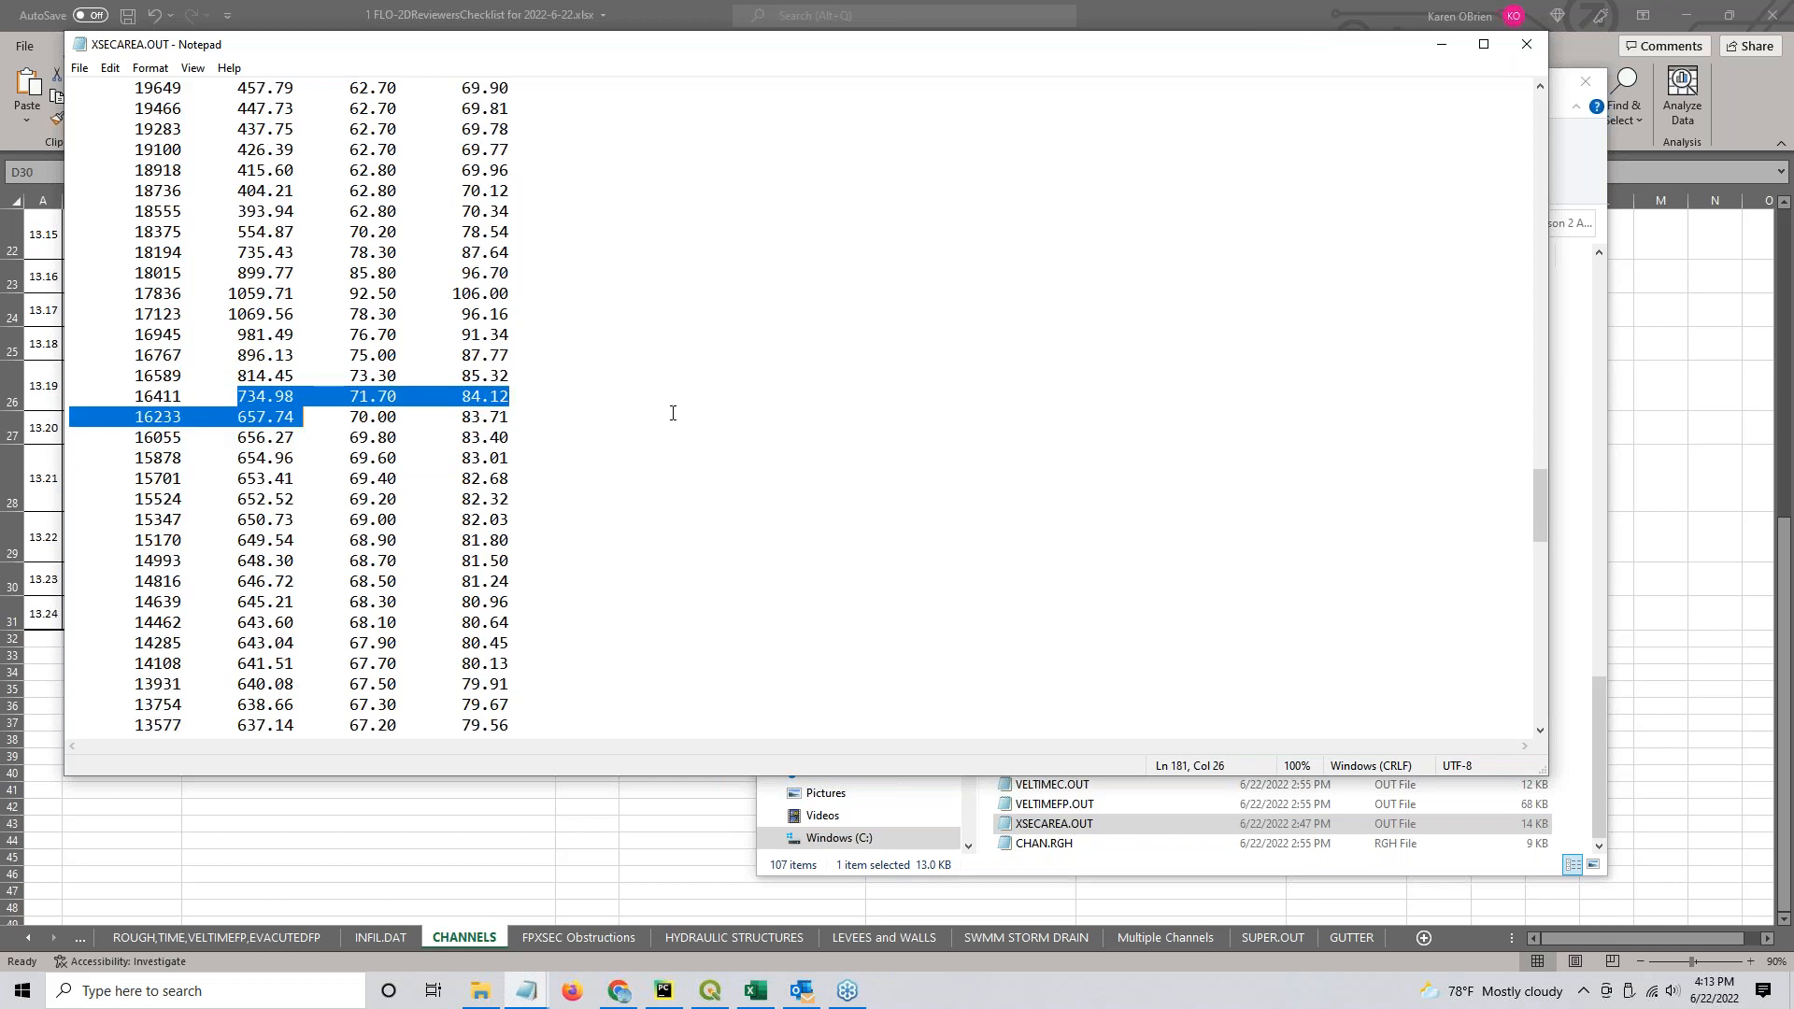
scroll(652, 432, "down", 7)
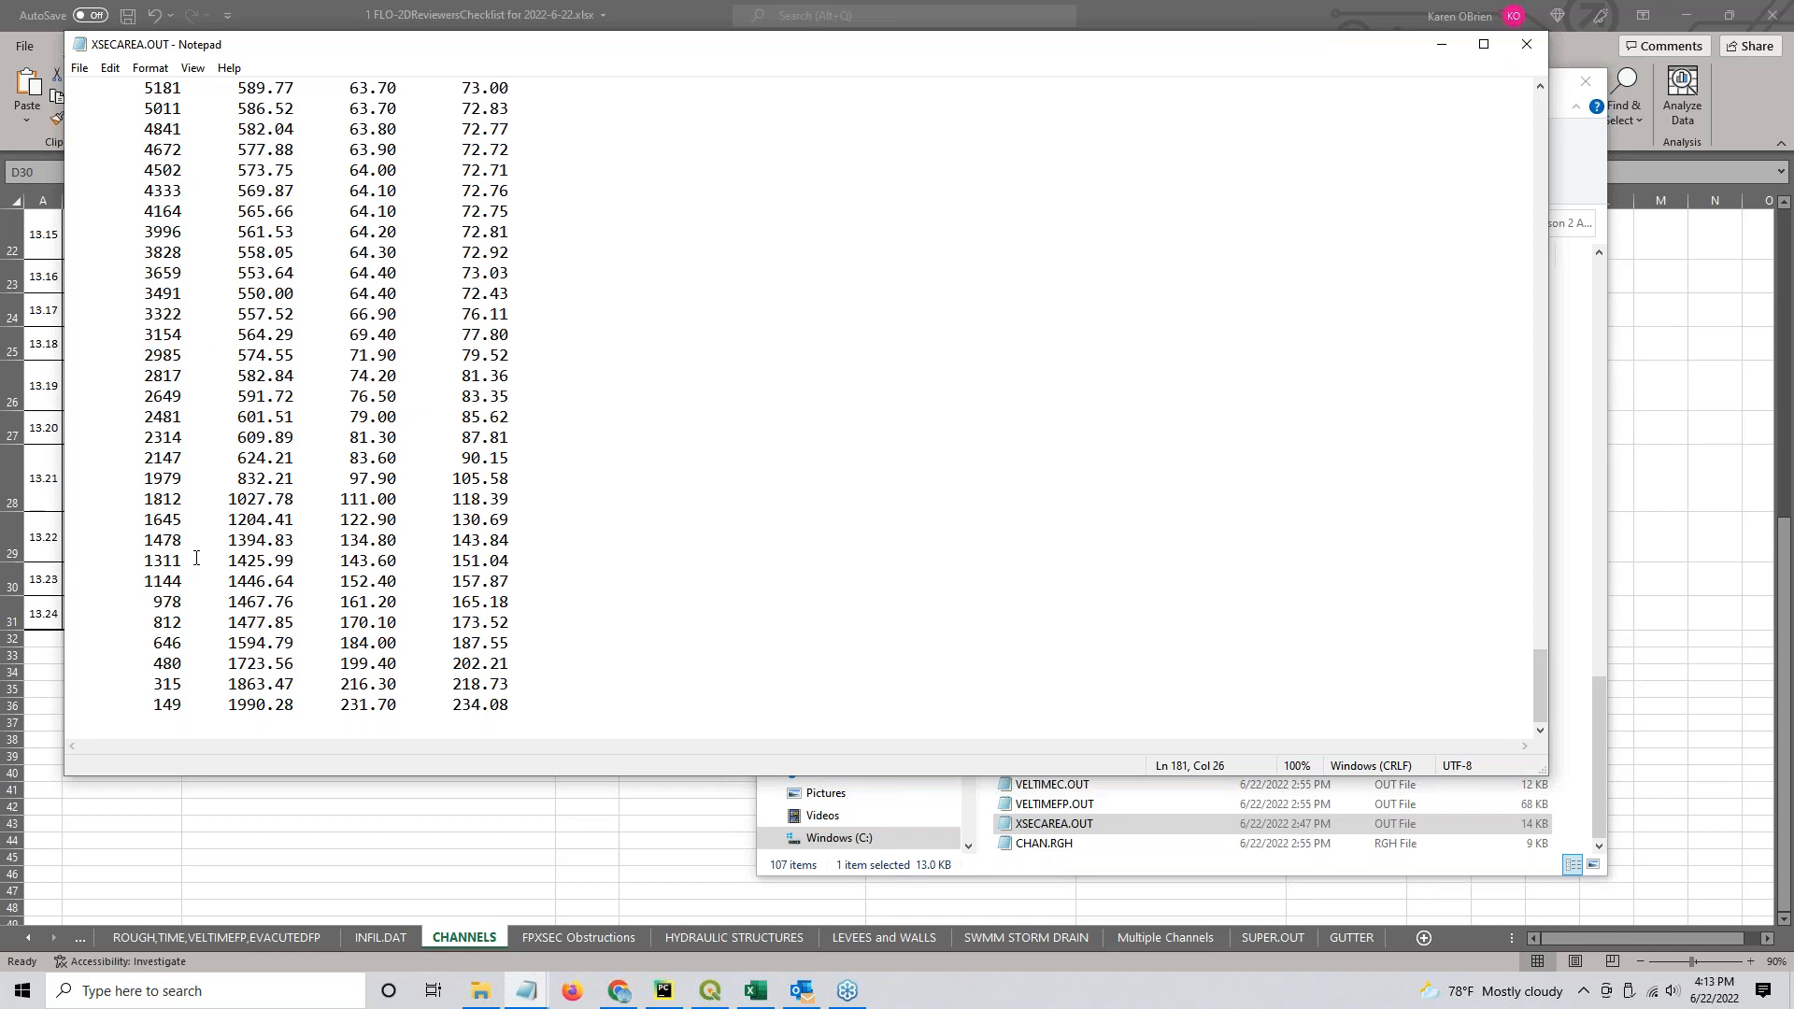
left_click(1527, 44)
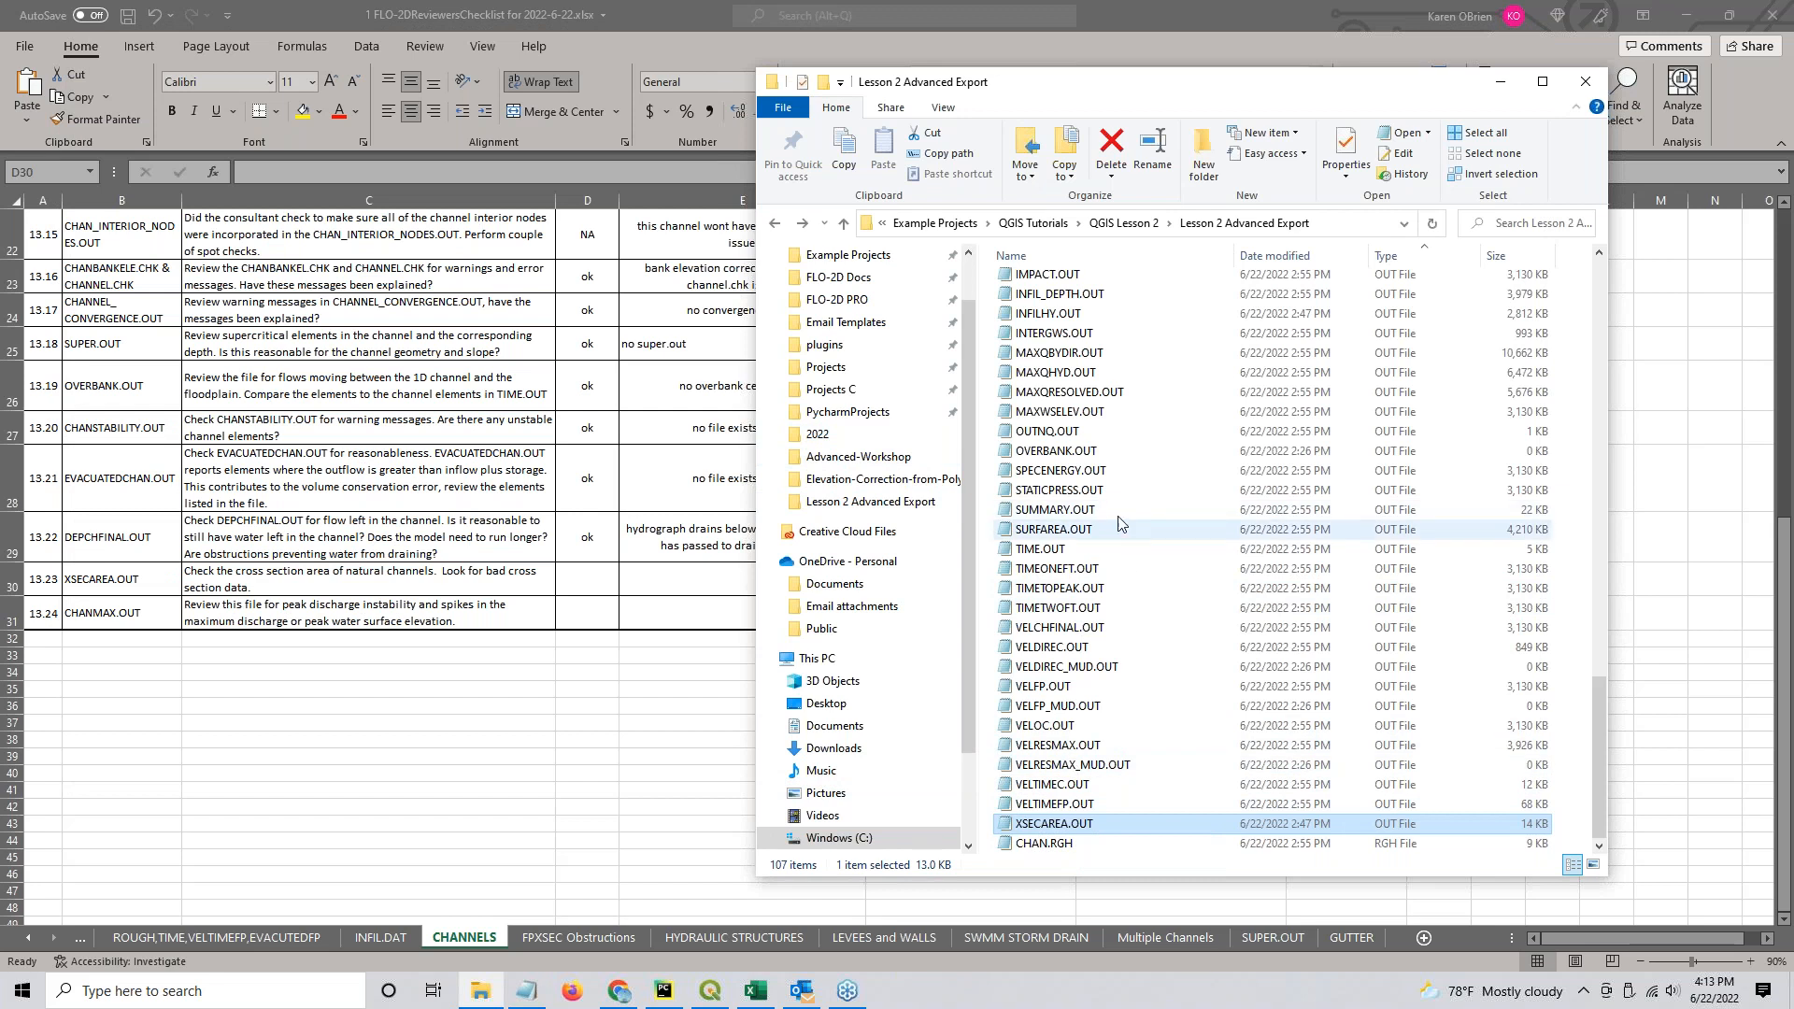
Find CHANMAX.OUT in the Lesson 2 Advanced Export folder and open it in Notepad for item 13.24.
left_click(1053, 455)
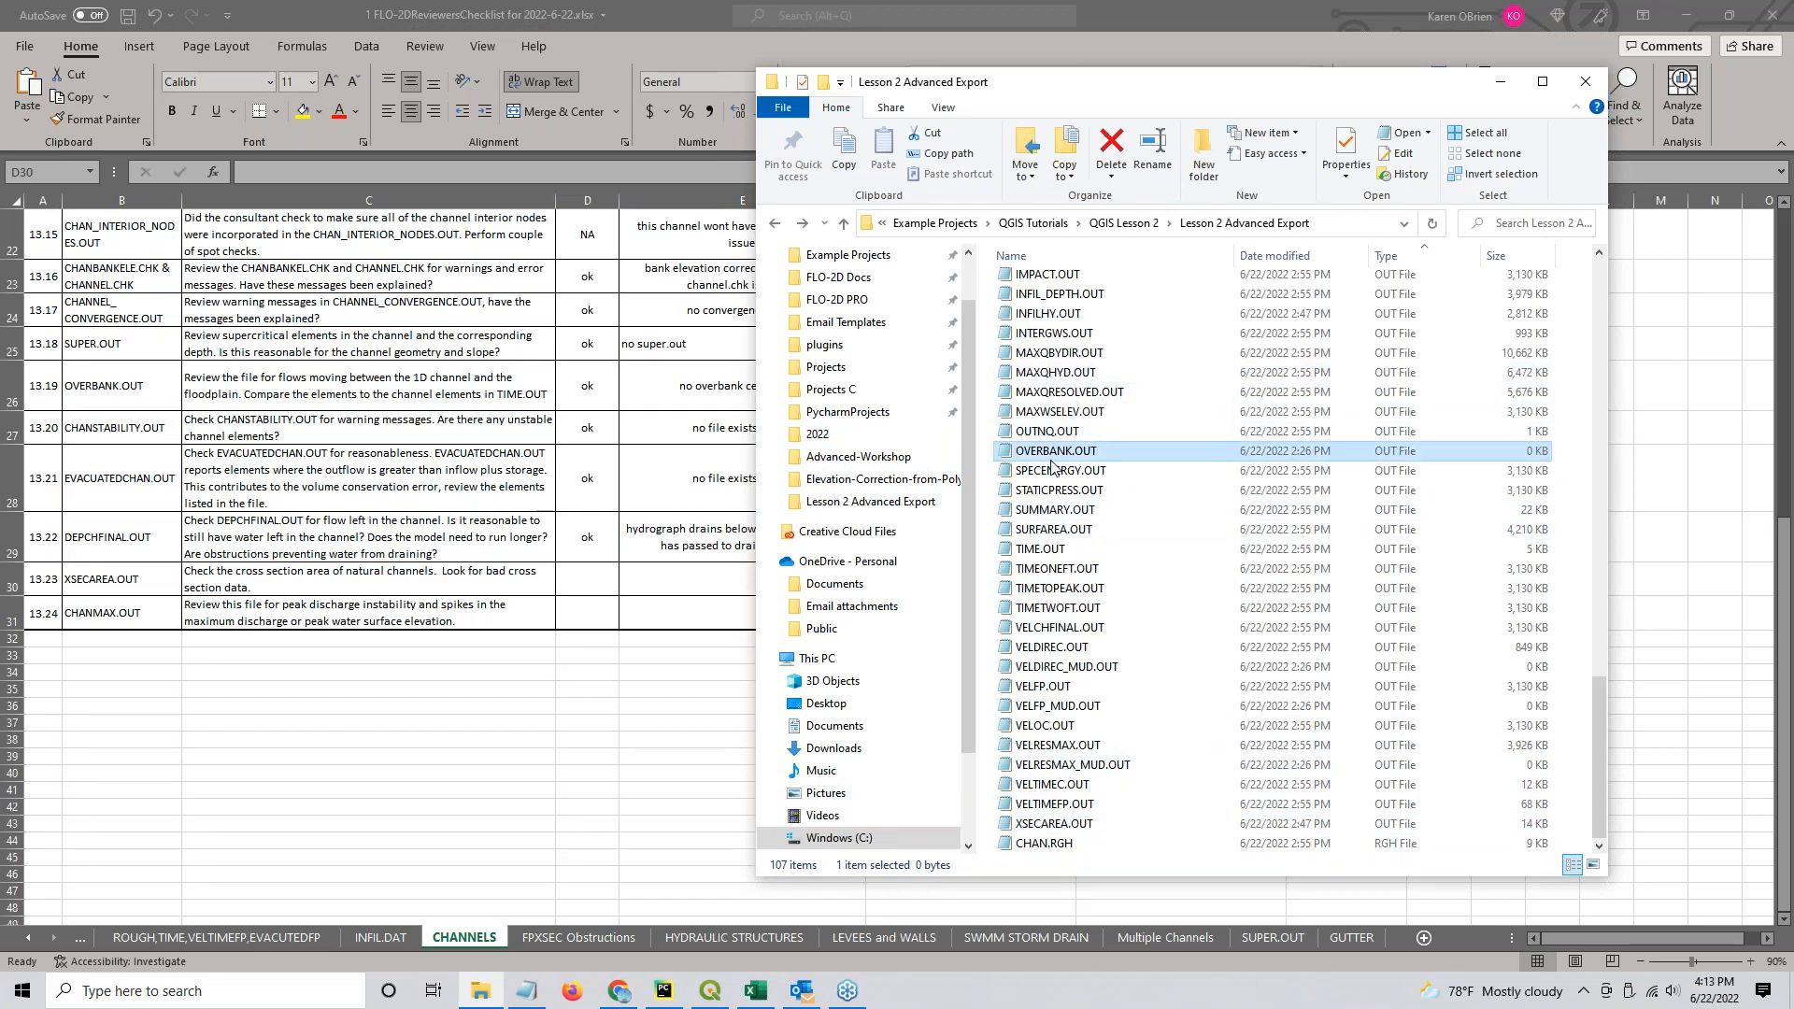
scroll(1053, 465, "up", 11)
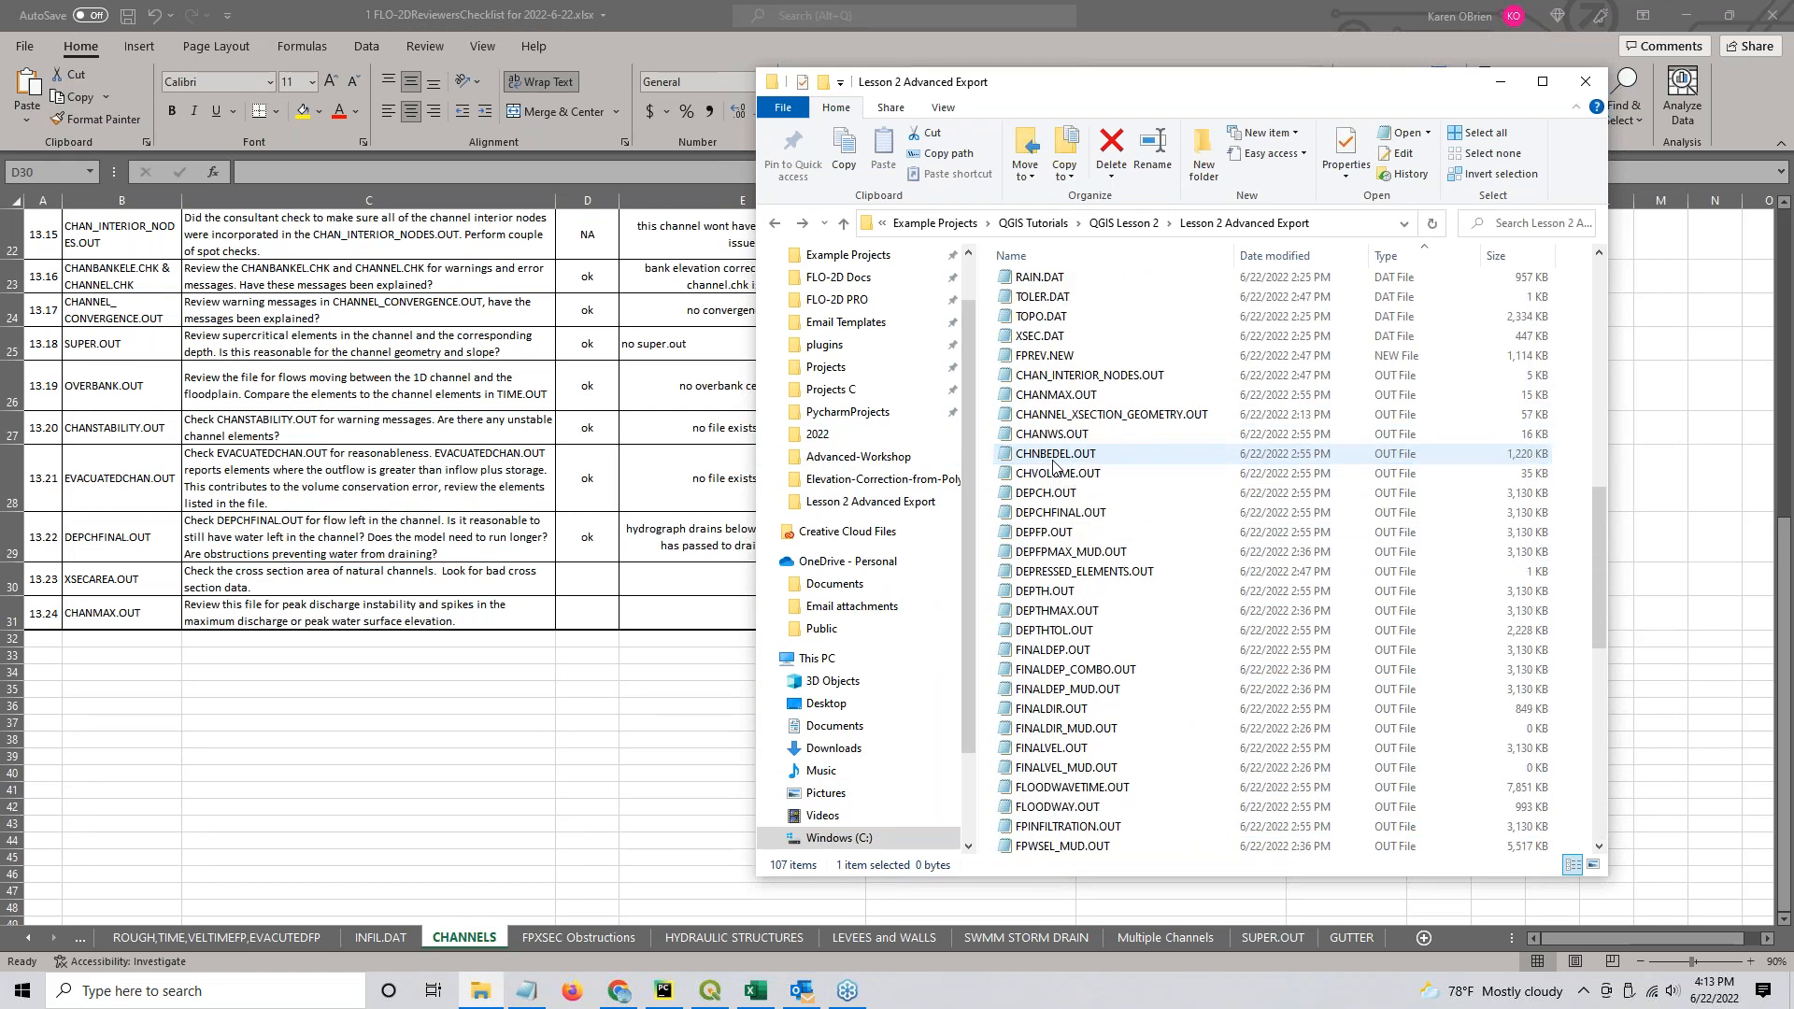
double_click(1056, 394)
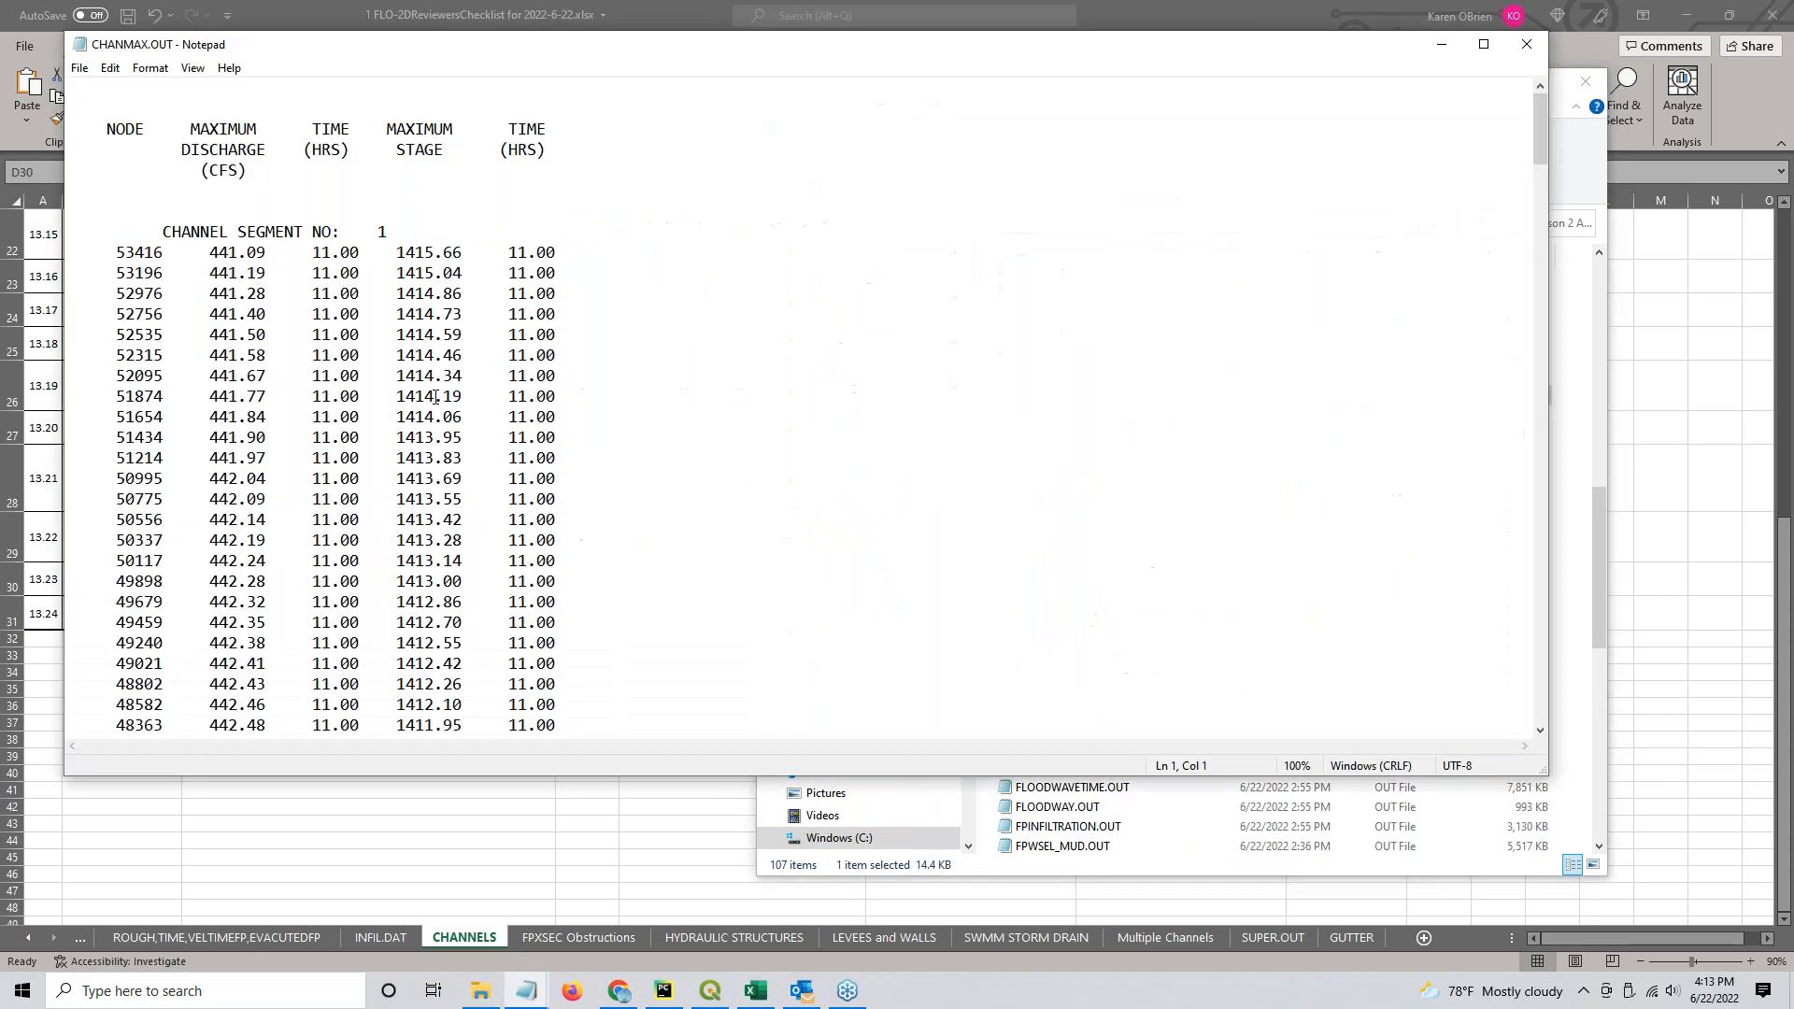
Examine the maximum discharge values in CHANMAX.OUT from the first channel segment through the last for spikes or instability.
scroll(221, 287, "down", 10)
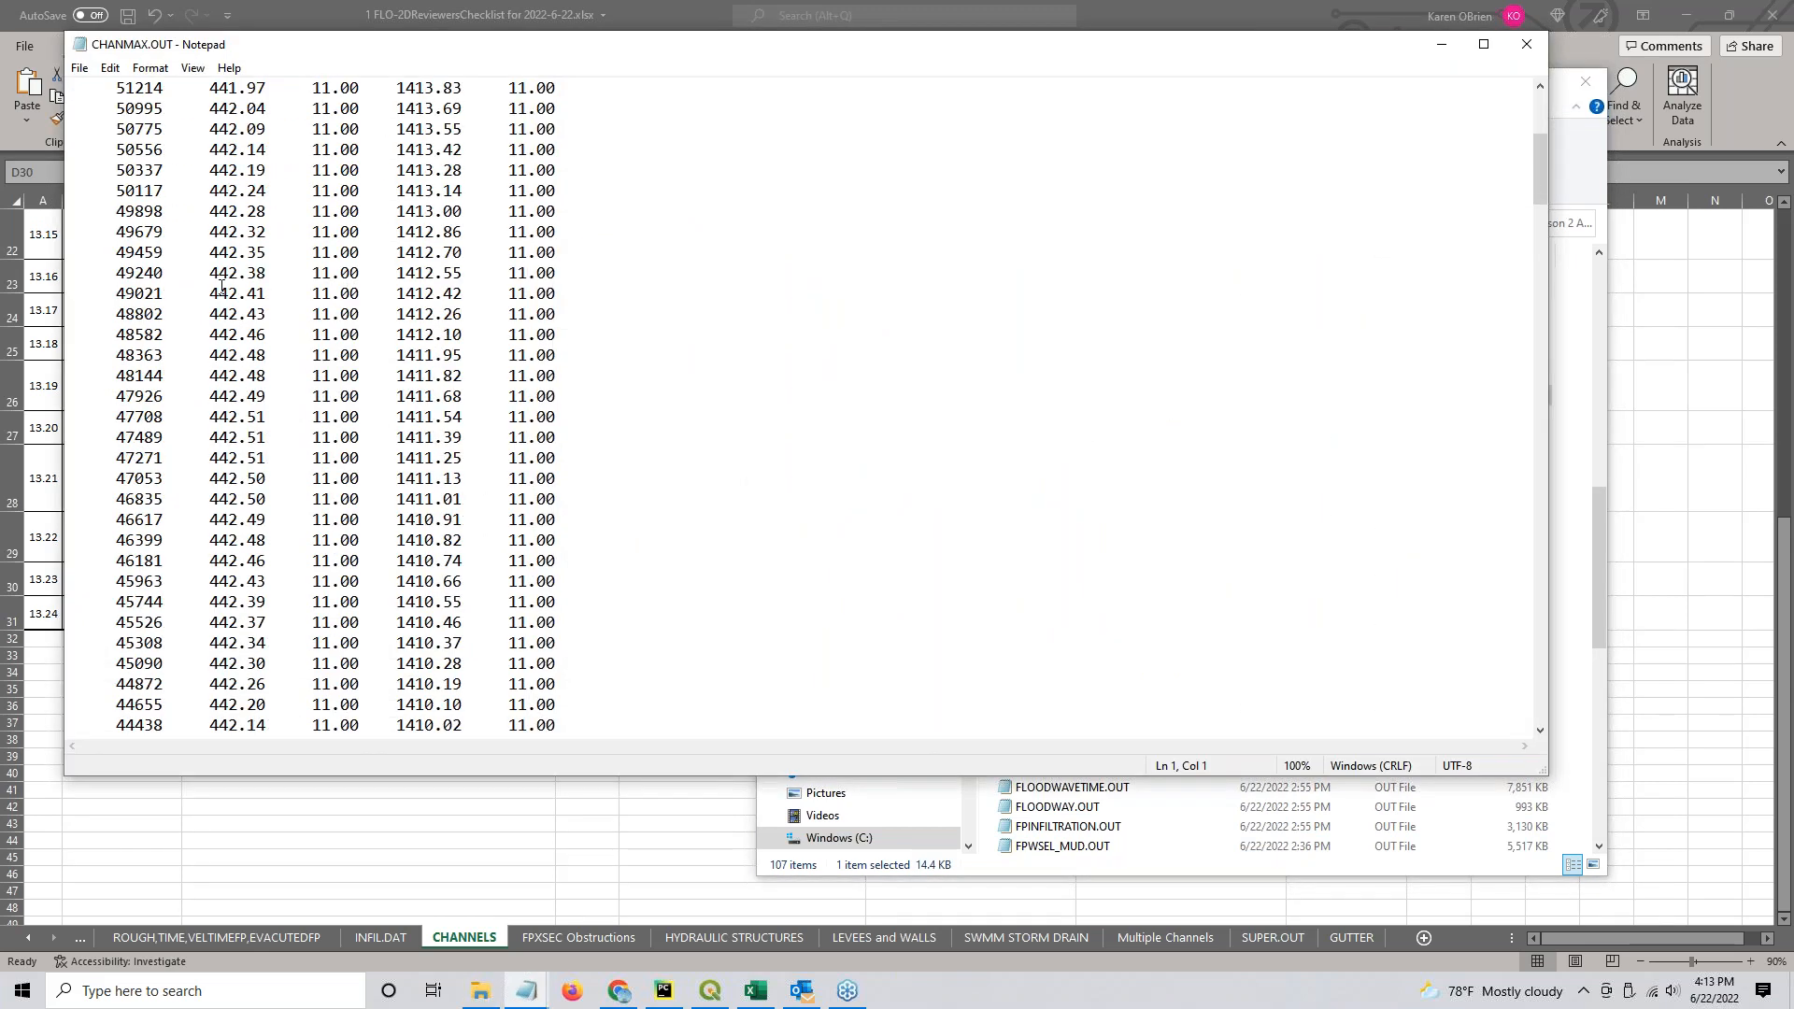
scroll(221, 287, "down", 16)
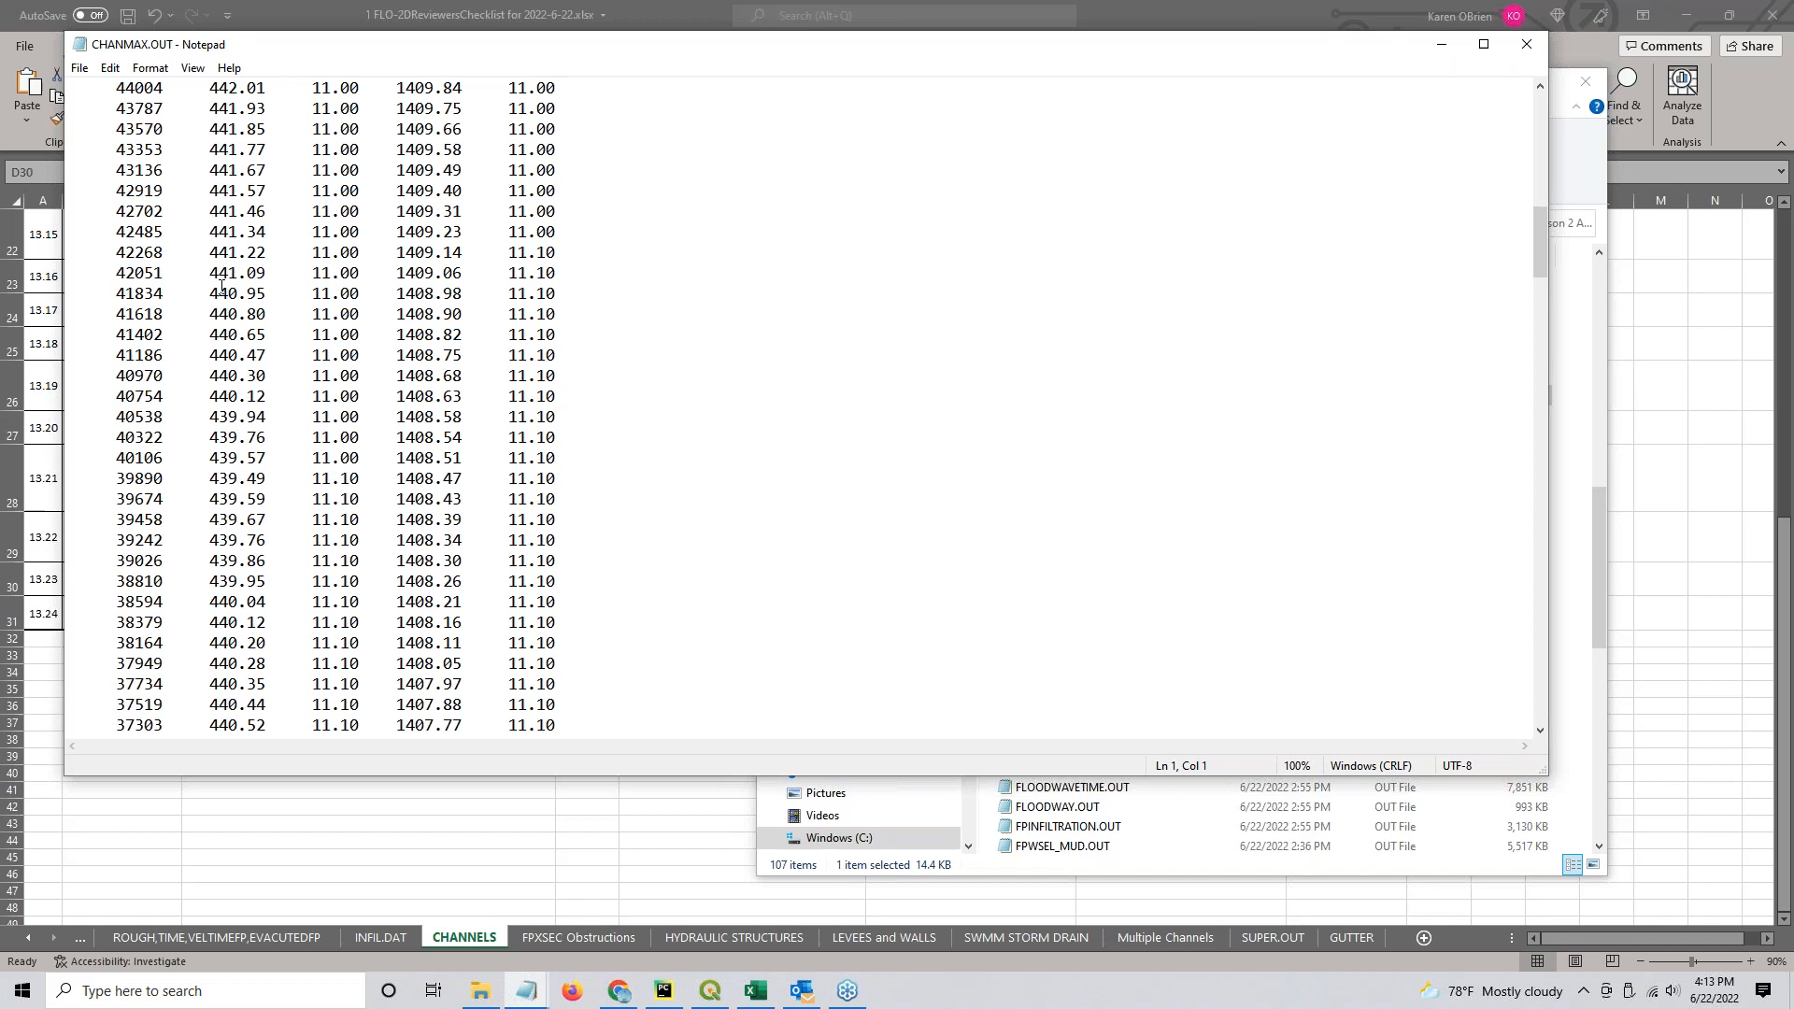
scroll(221, 288, "down", 17)
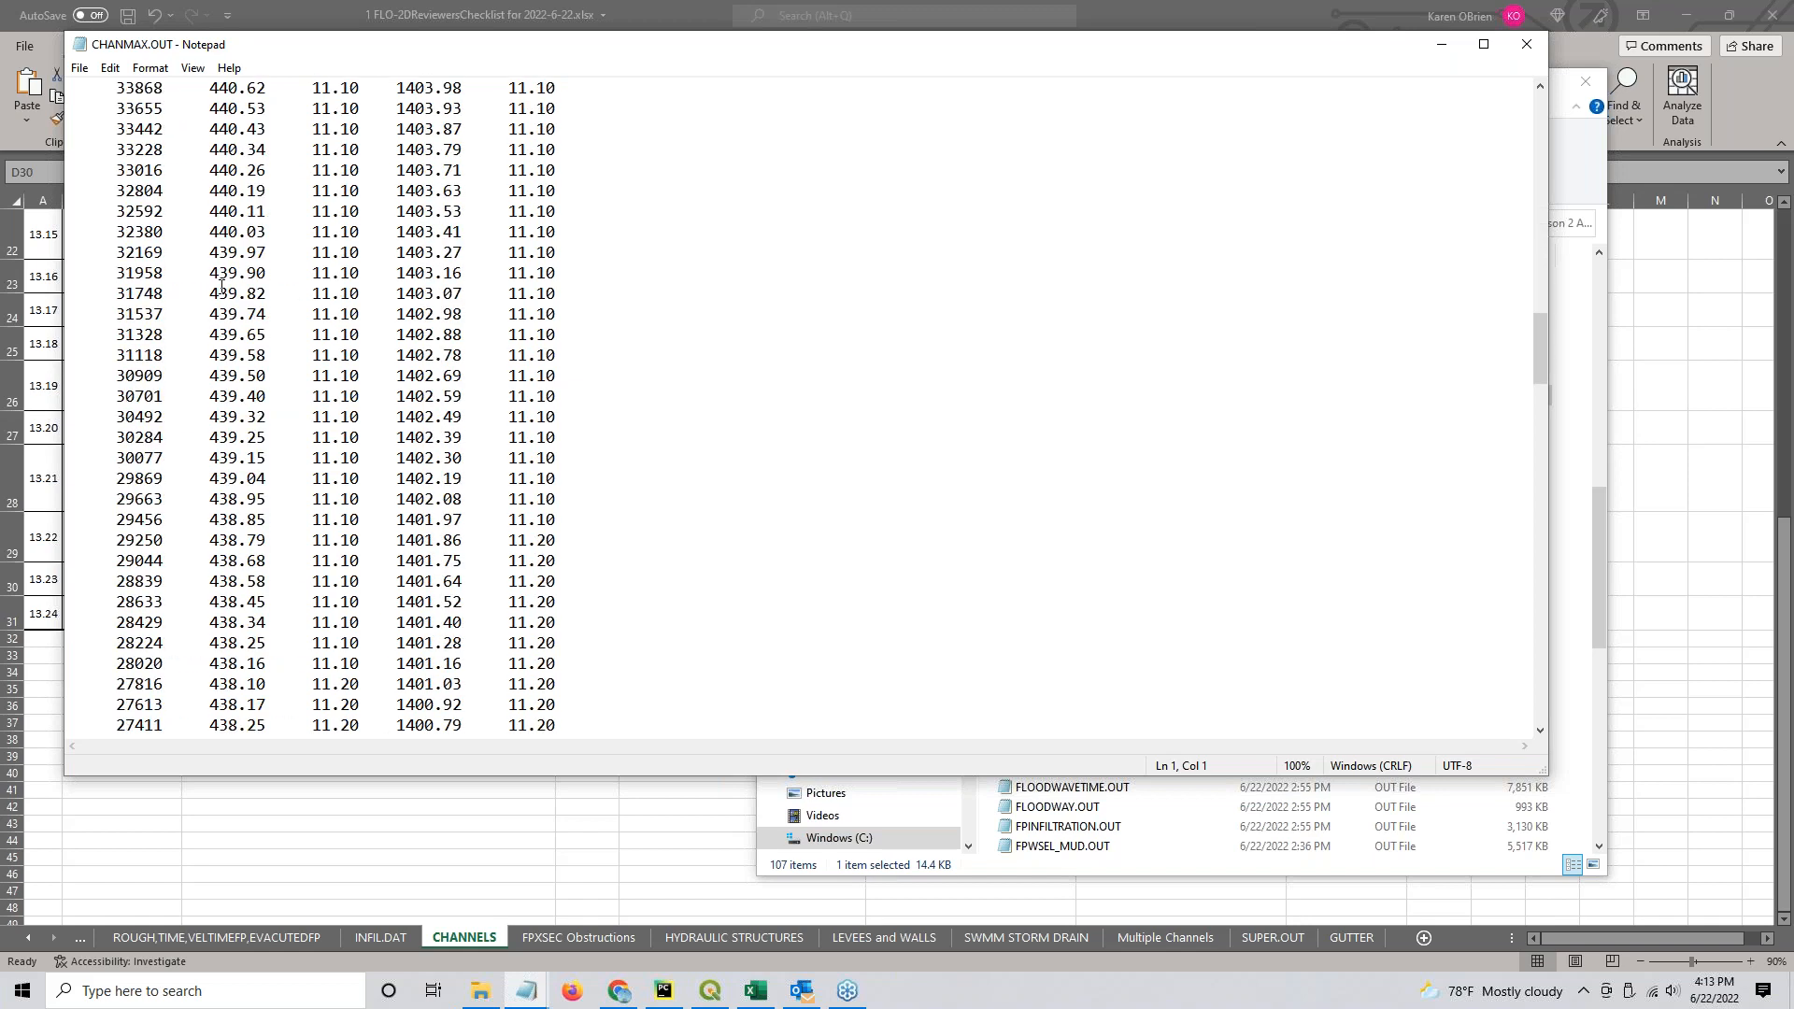
scroll(222, 287, "down", 3)
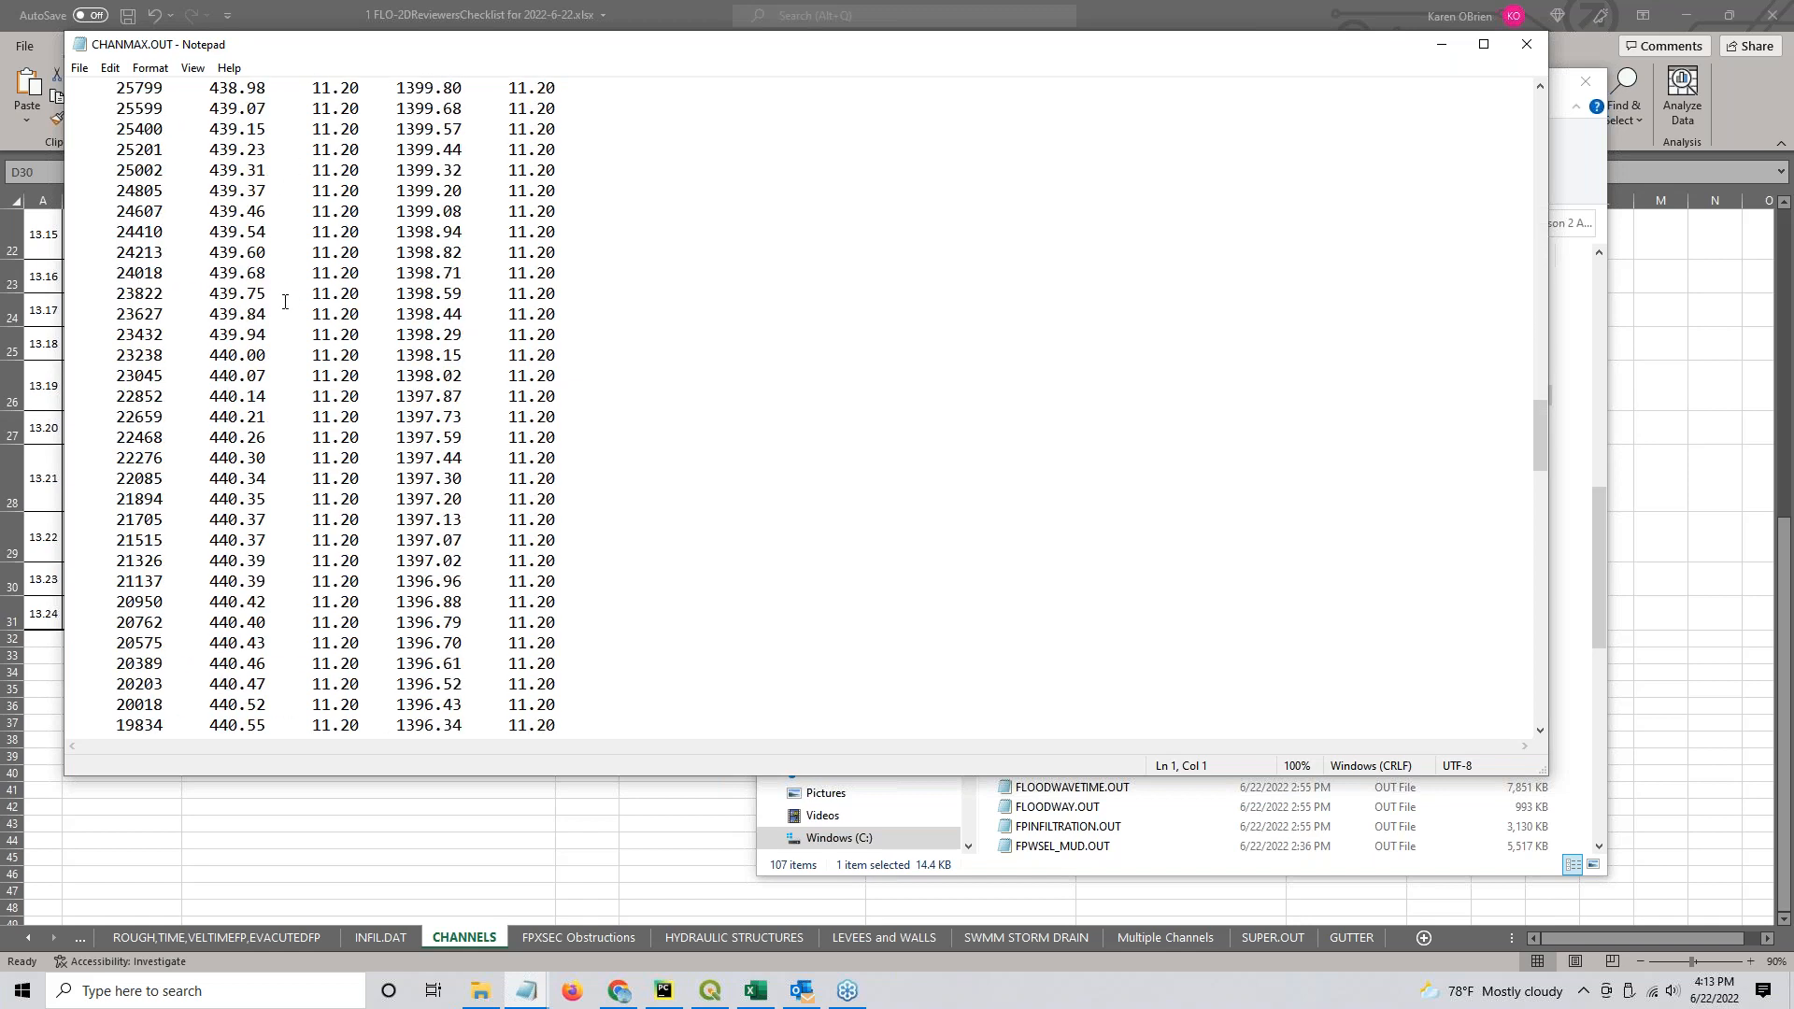
scroll(215, 339, "down", 15)
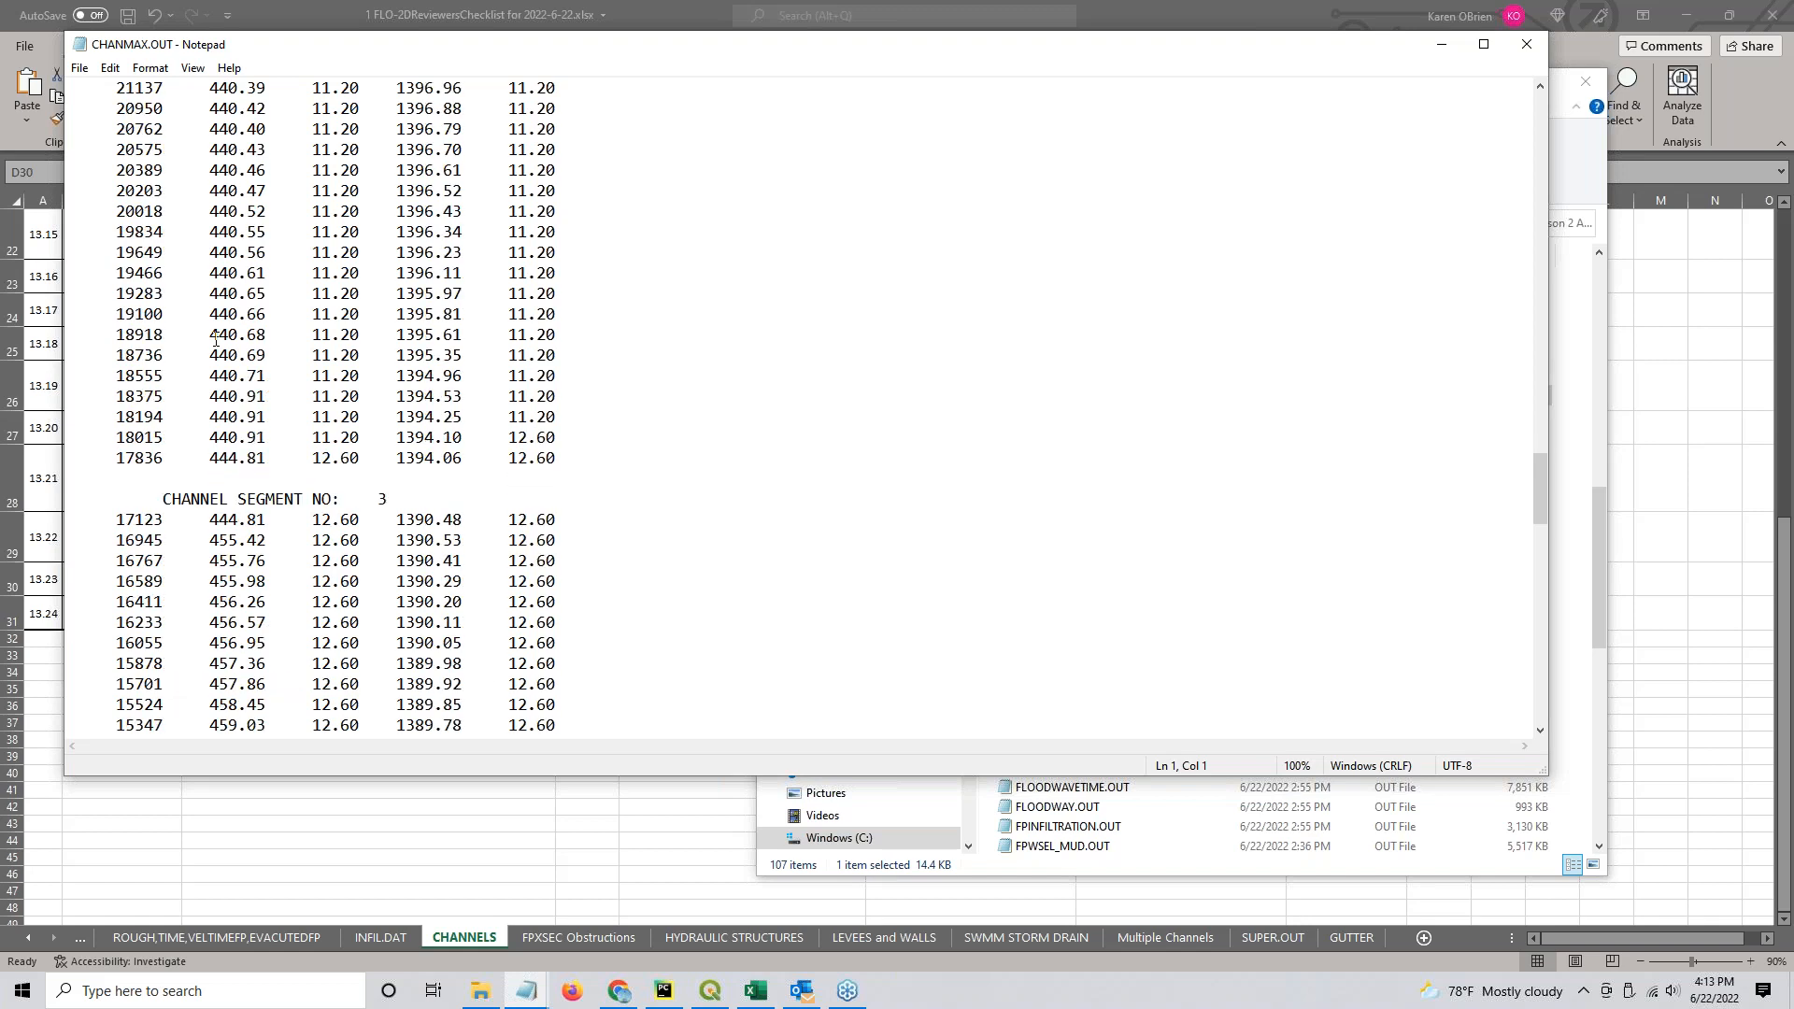
scroll(215, 339, "down", 10)
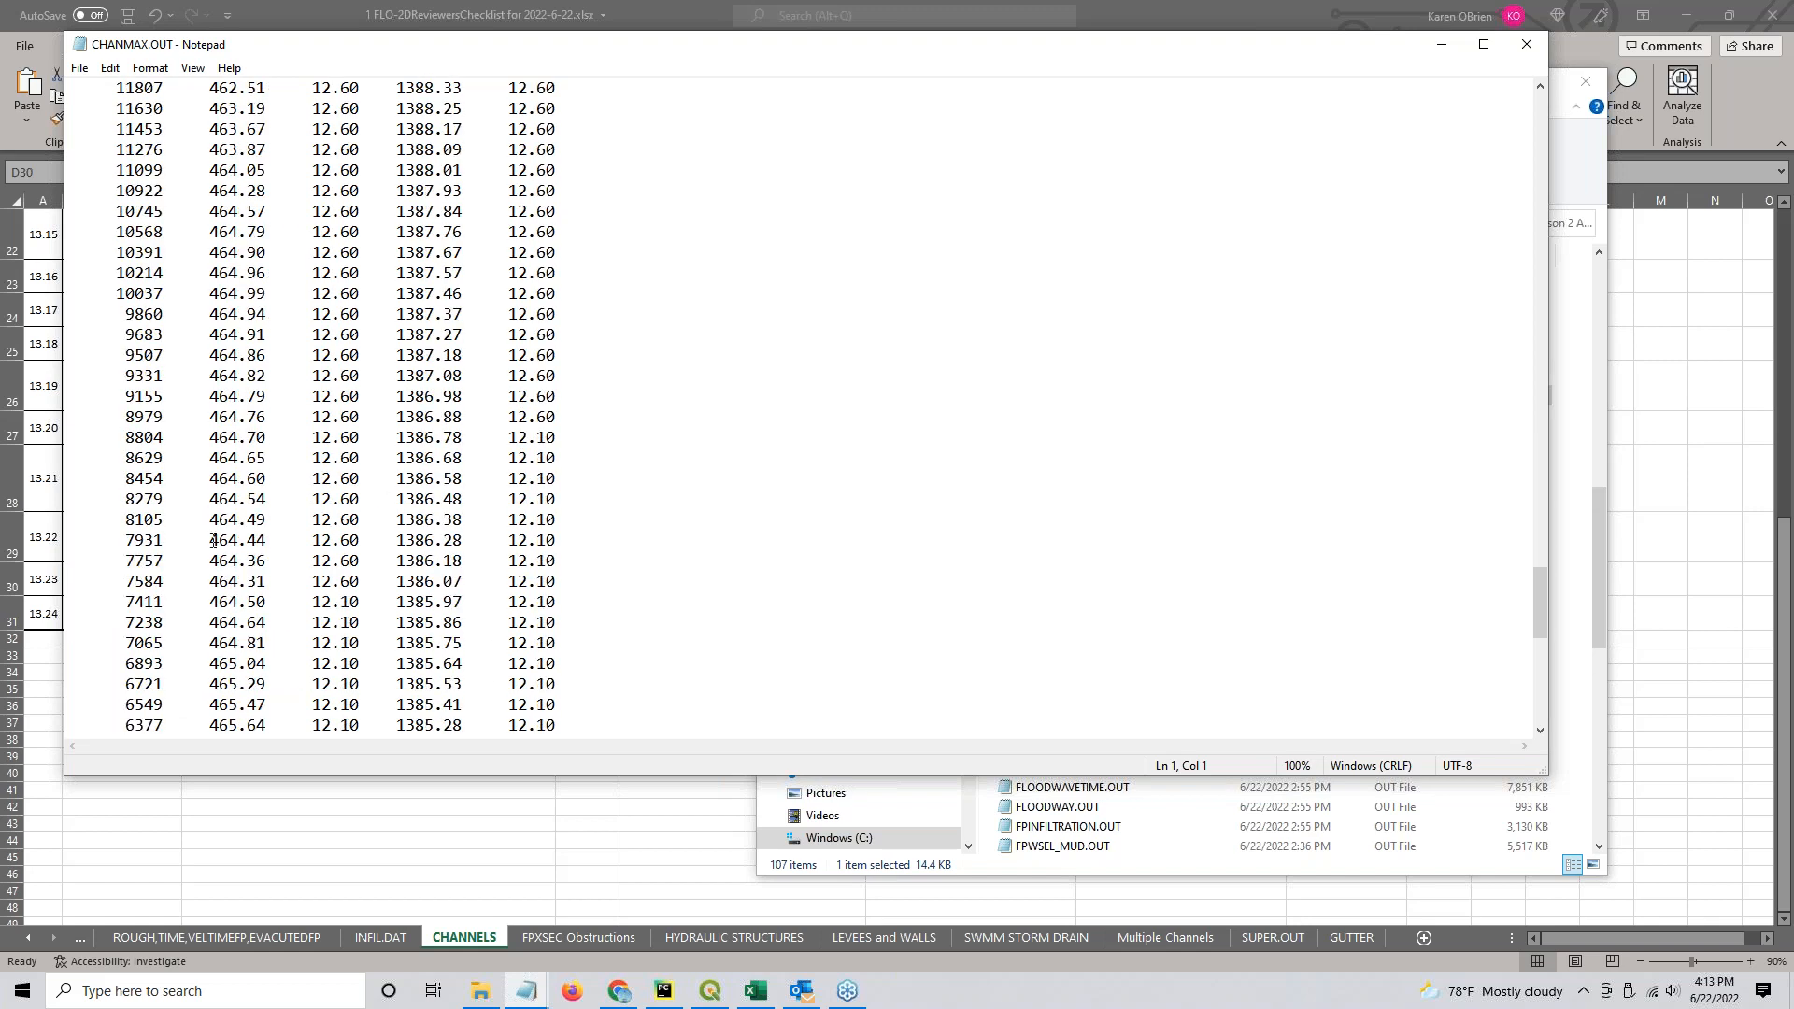
scroll(235, 526, "down", 13)
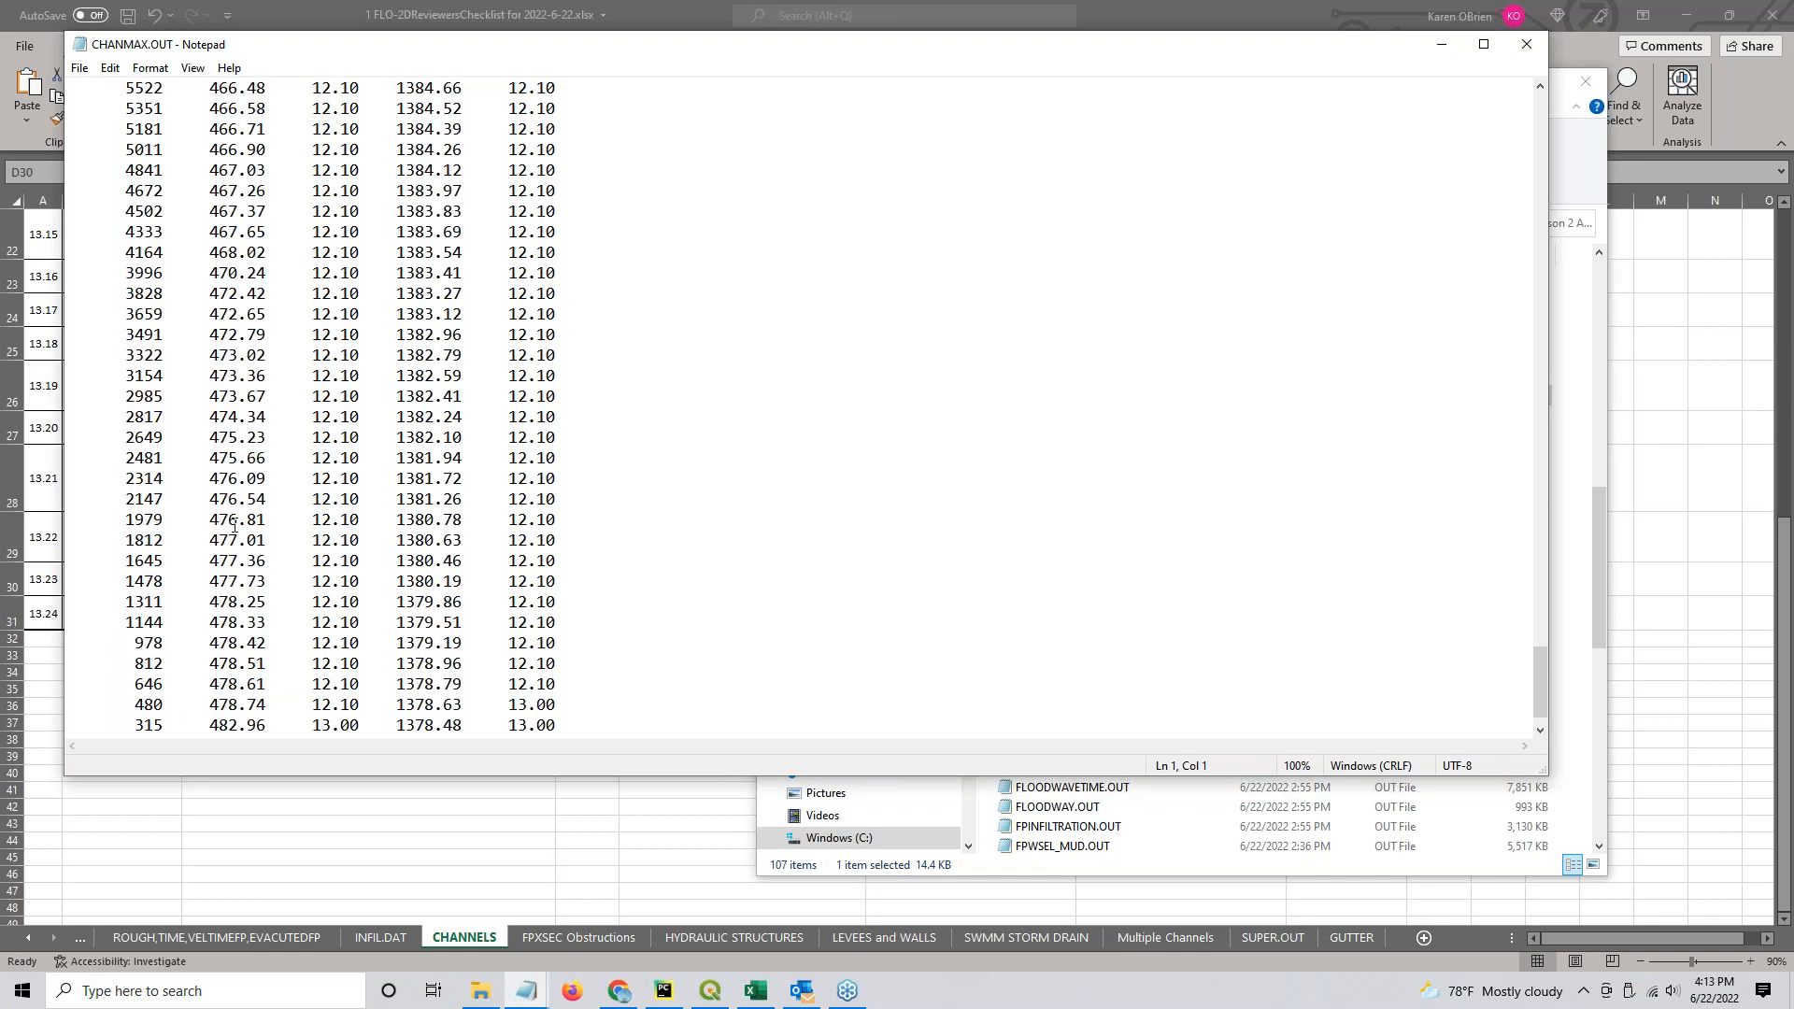
Check the maximum stages and peak times in CHANMAX.OUT back up to channel segment 1, and close the file.
scroll(250, 467, "up", 15)
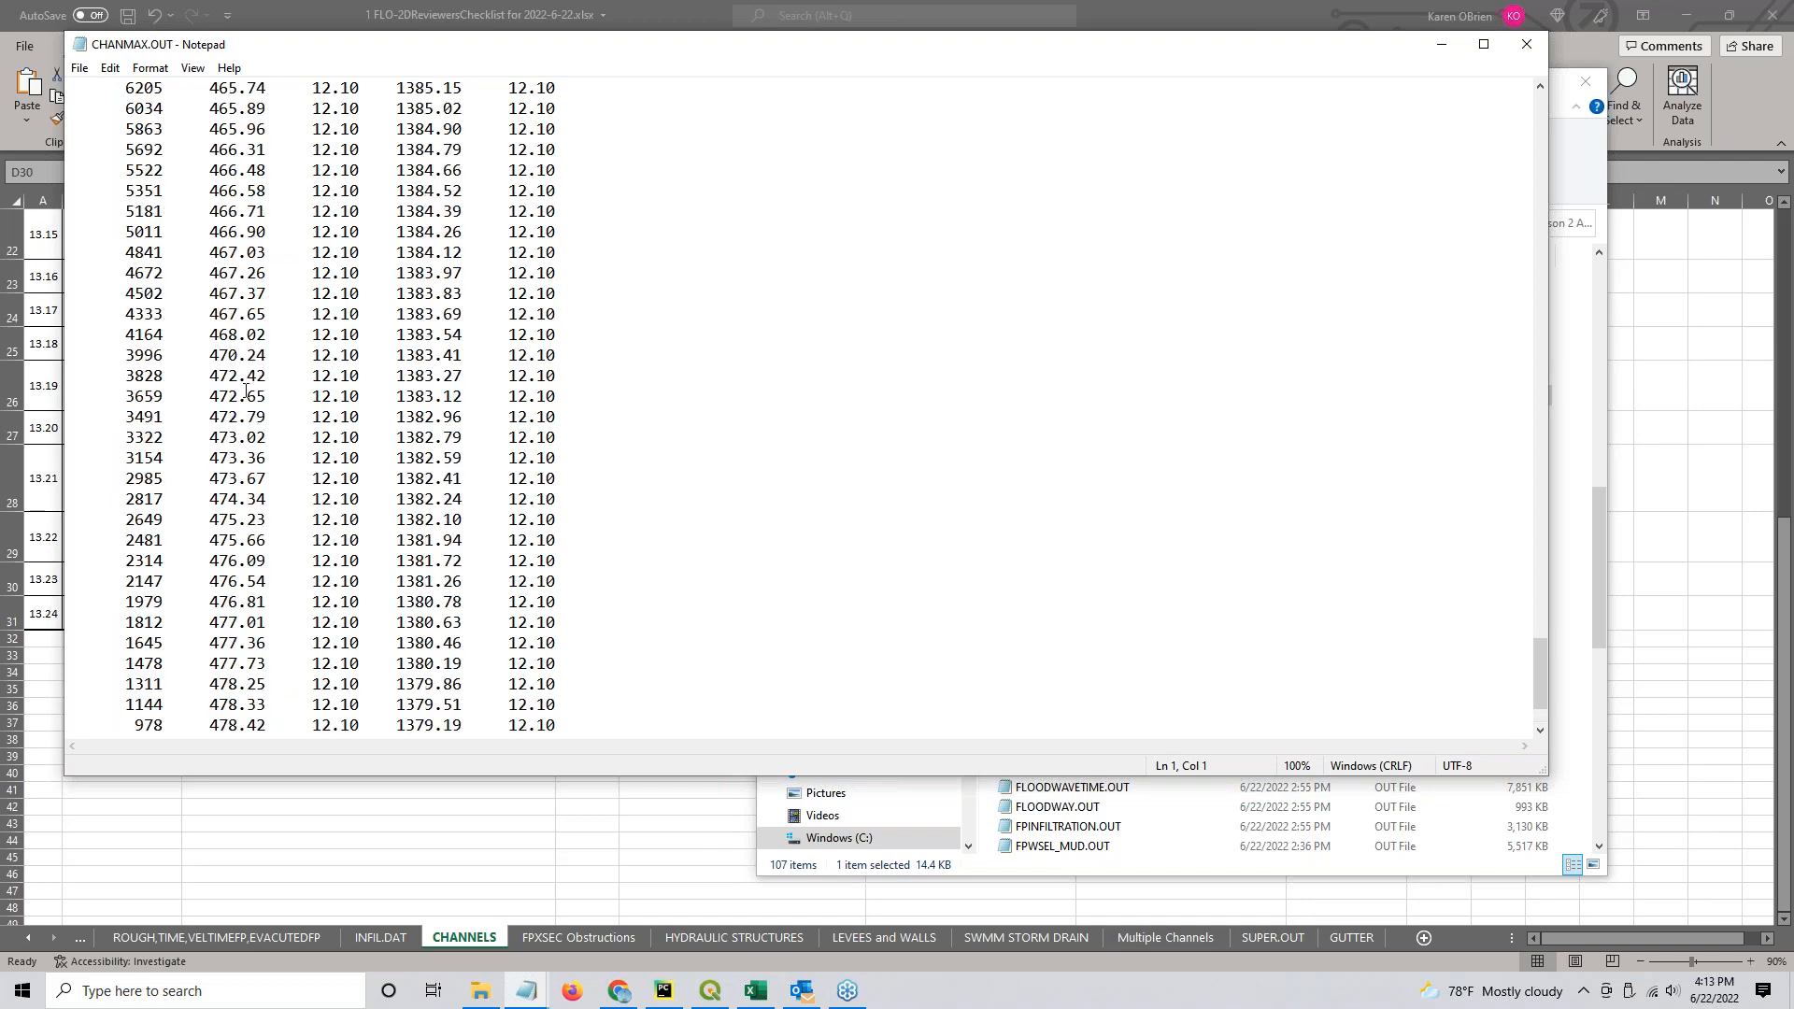
scroll(249, 400, "up", 20)
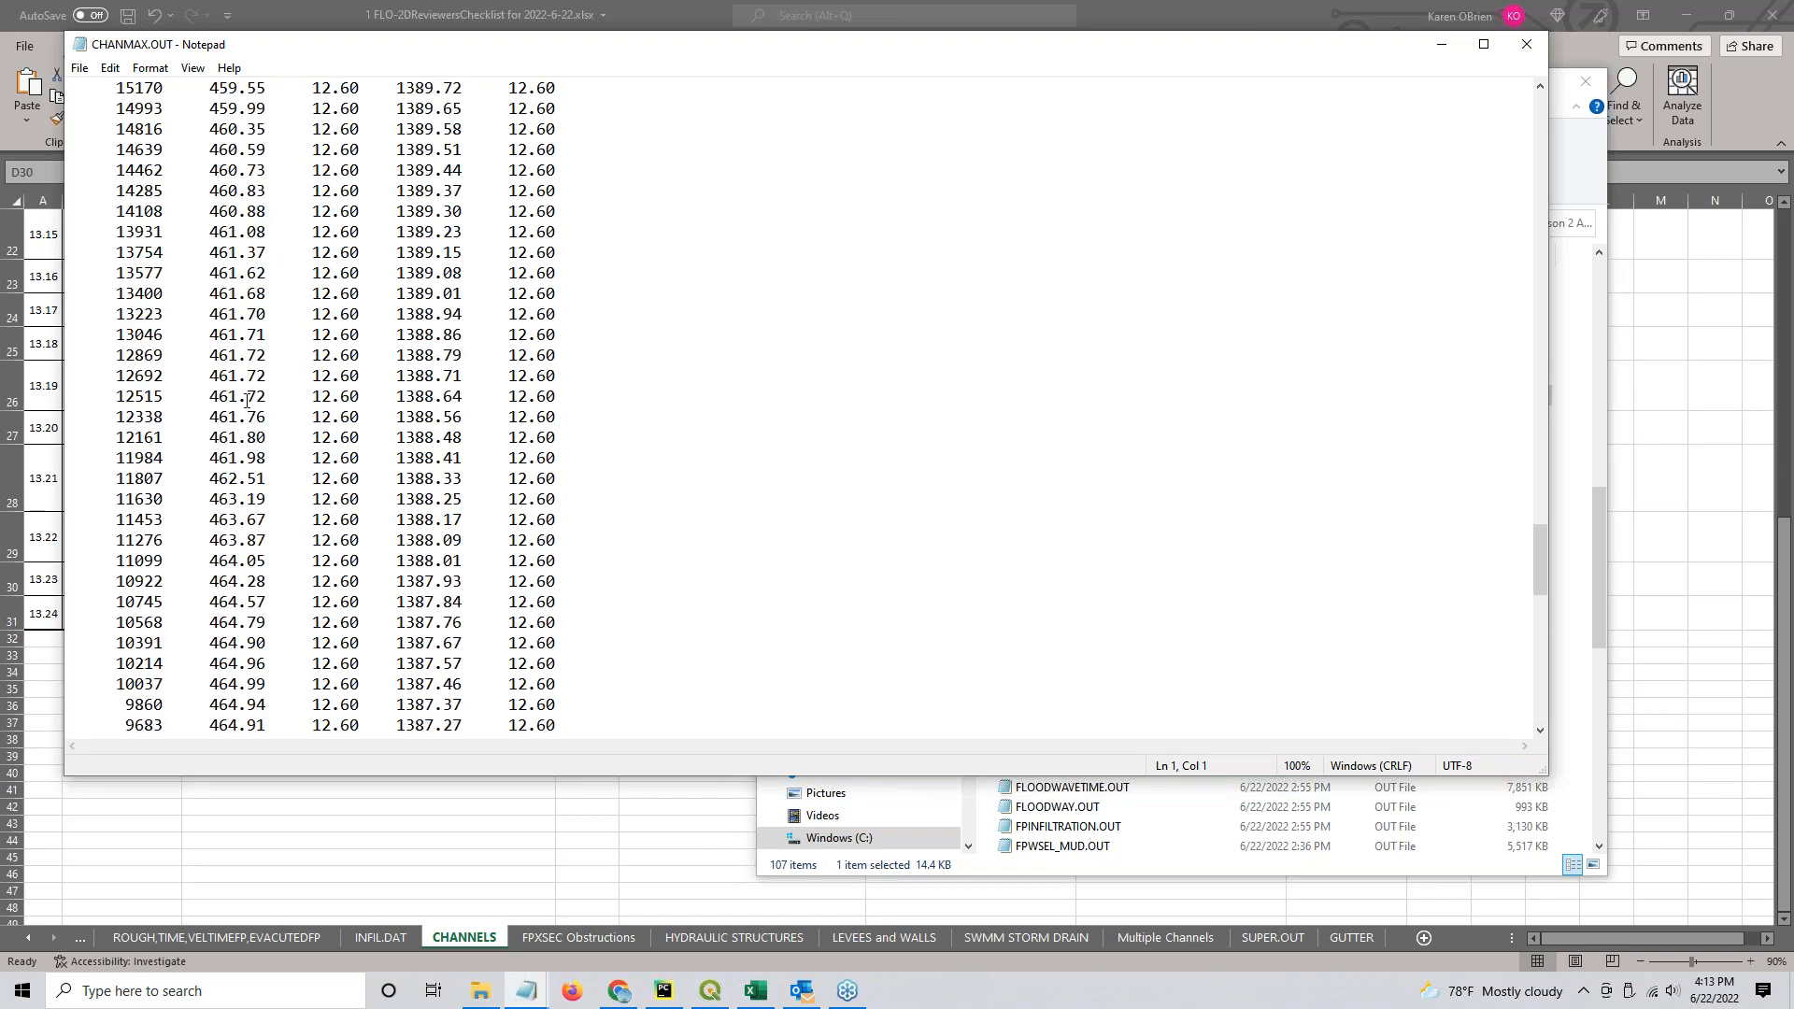
scroll(248, 402, "up", 13)
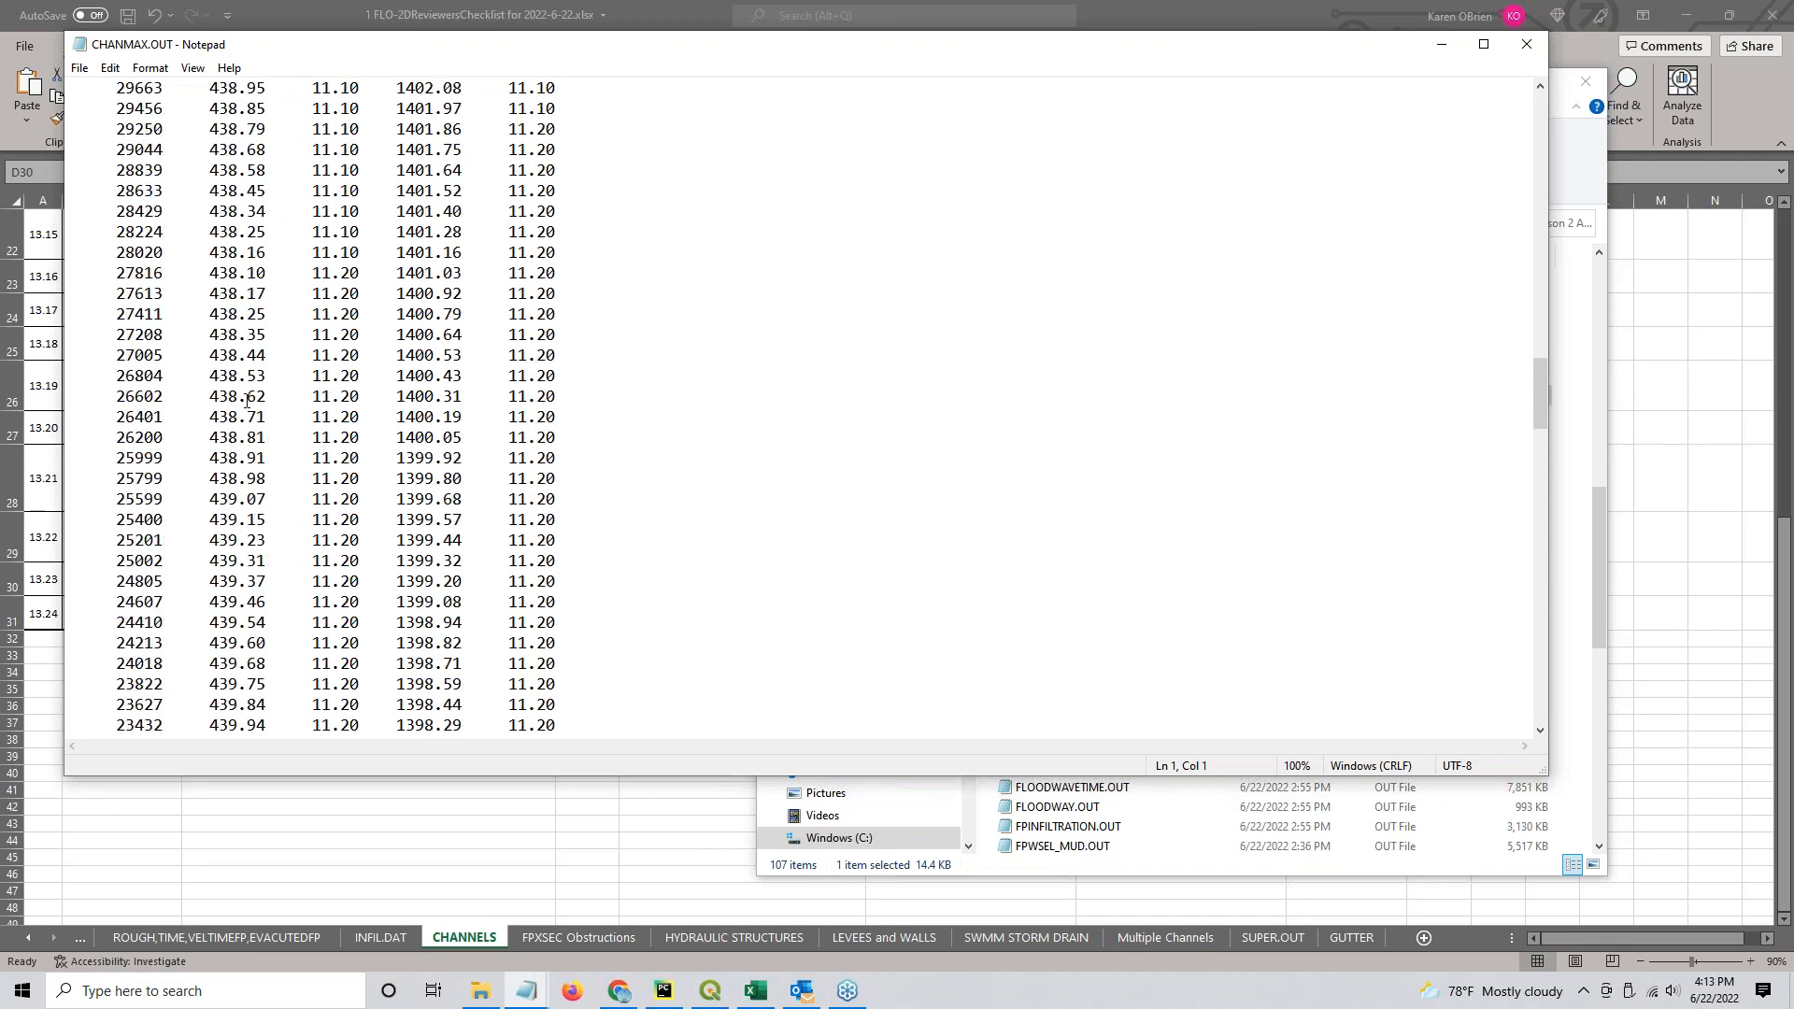
scroll(259, 309, "up", 20)
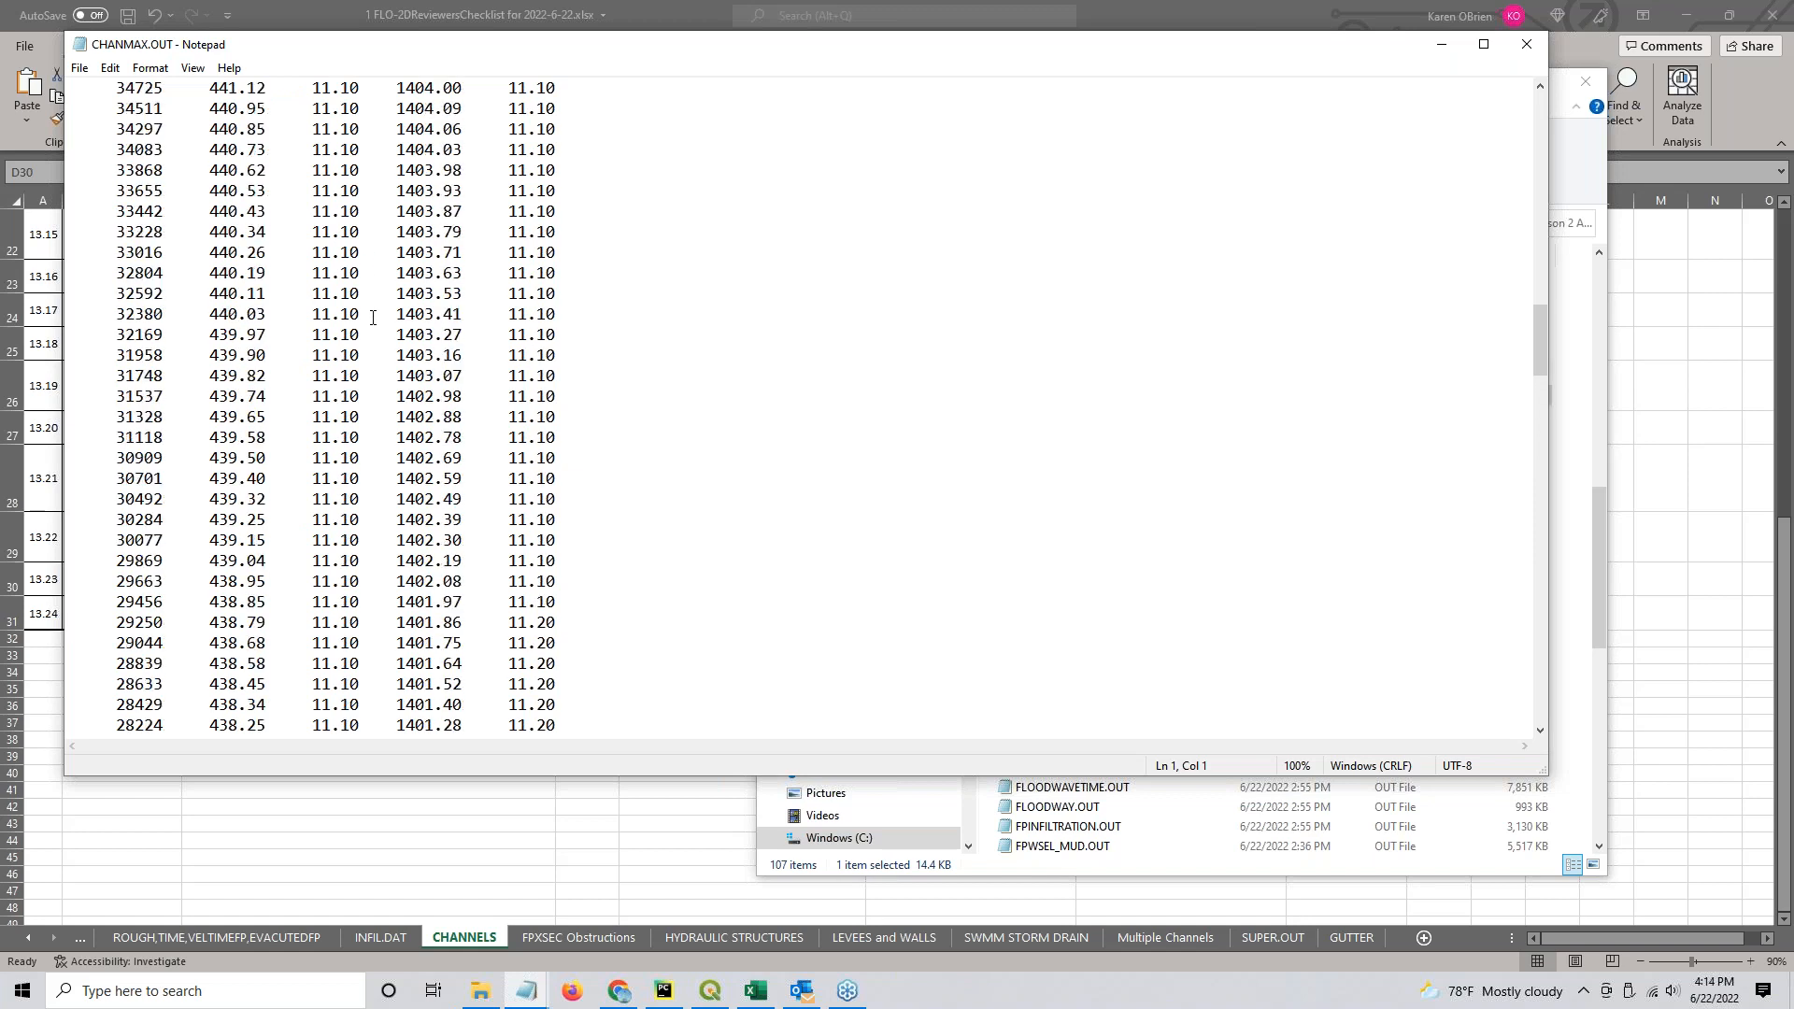
scroll(373, 318, "up", 18)
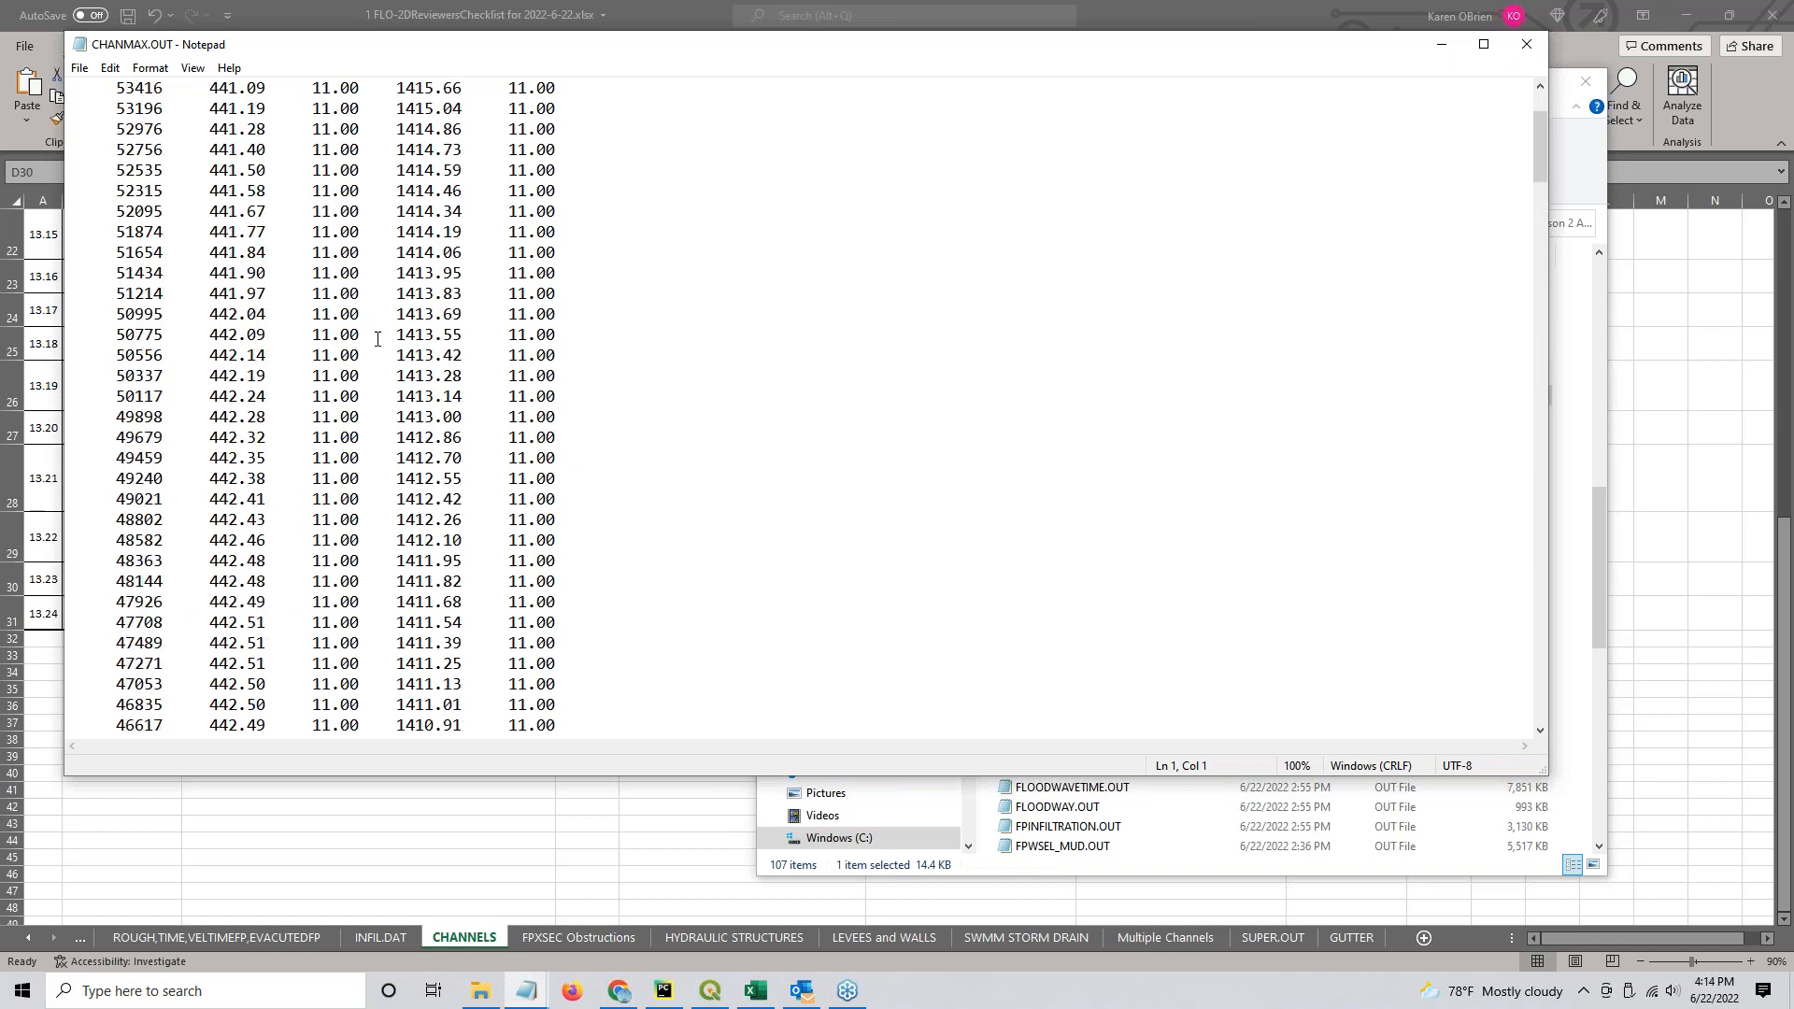
left_click_drag(313, 252, 343, 255)
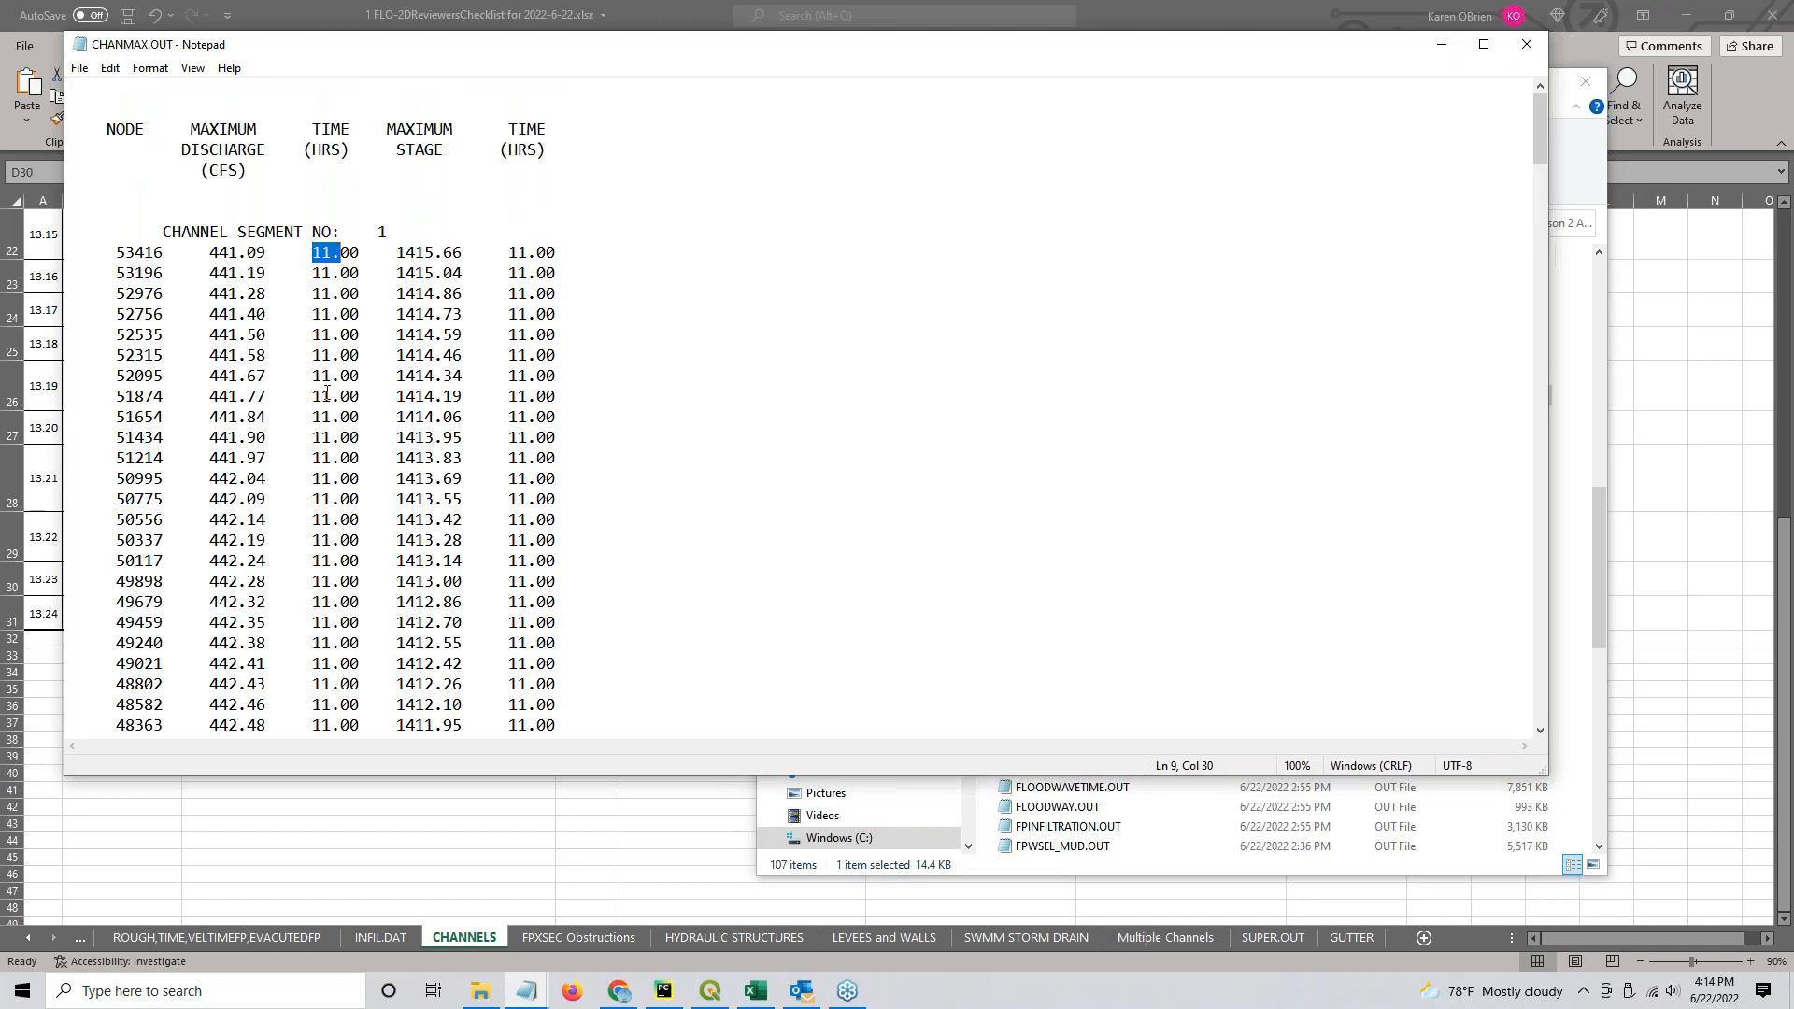
scroll(327, 391, "down", 2)
scroll(327, 391, "up", 2)
left_click(1527, 44)
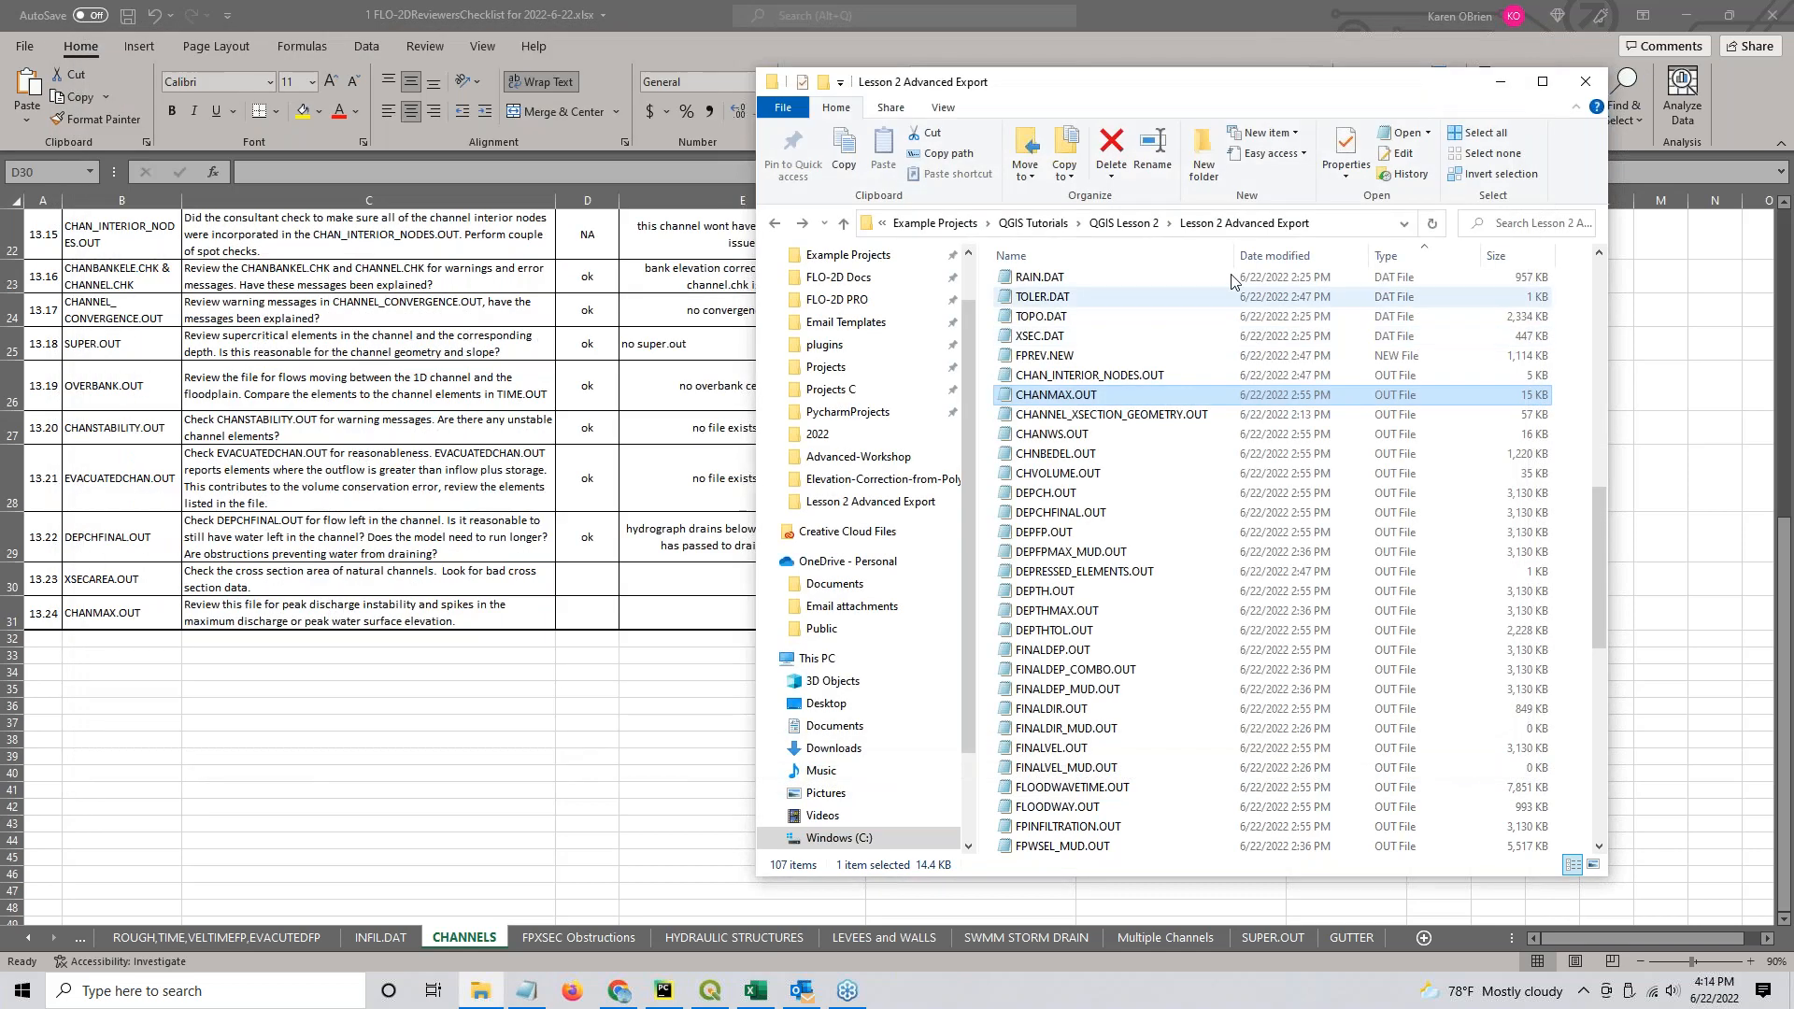
Minimize the folder window and answer checklist items 13.23 and 13.24 with "ok" in the Acceptable column.
left_click(1500, 81)
type("ok")
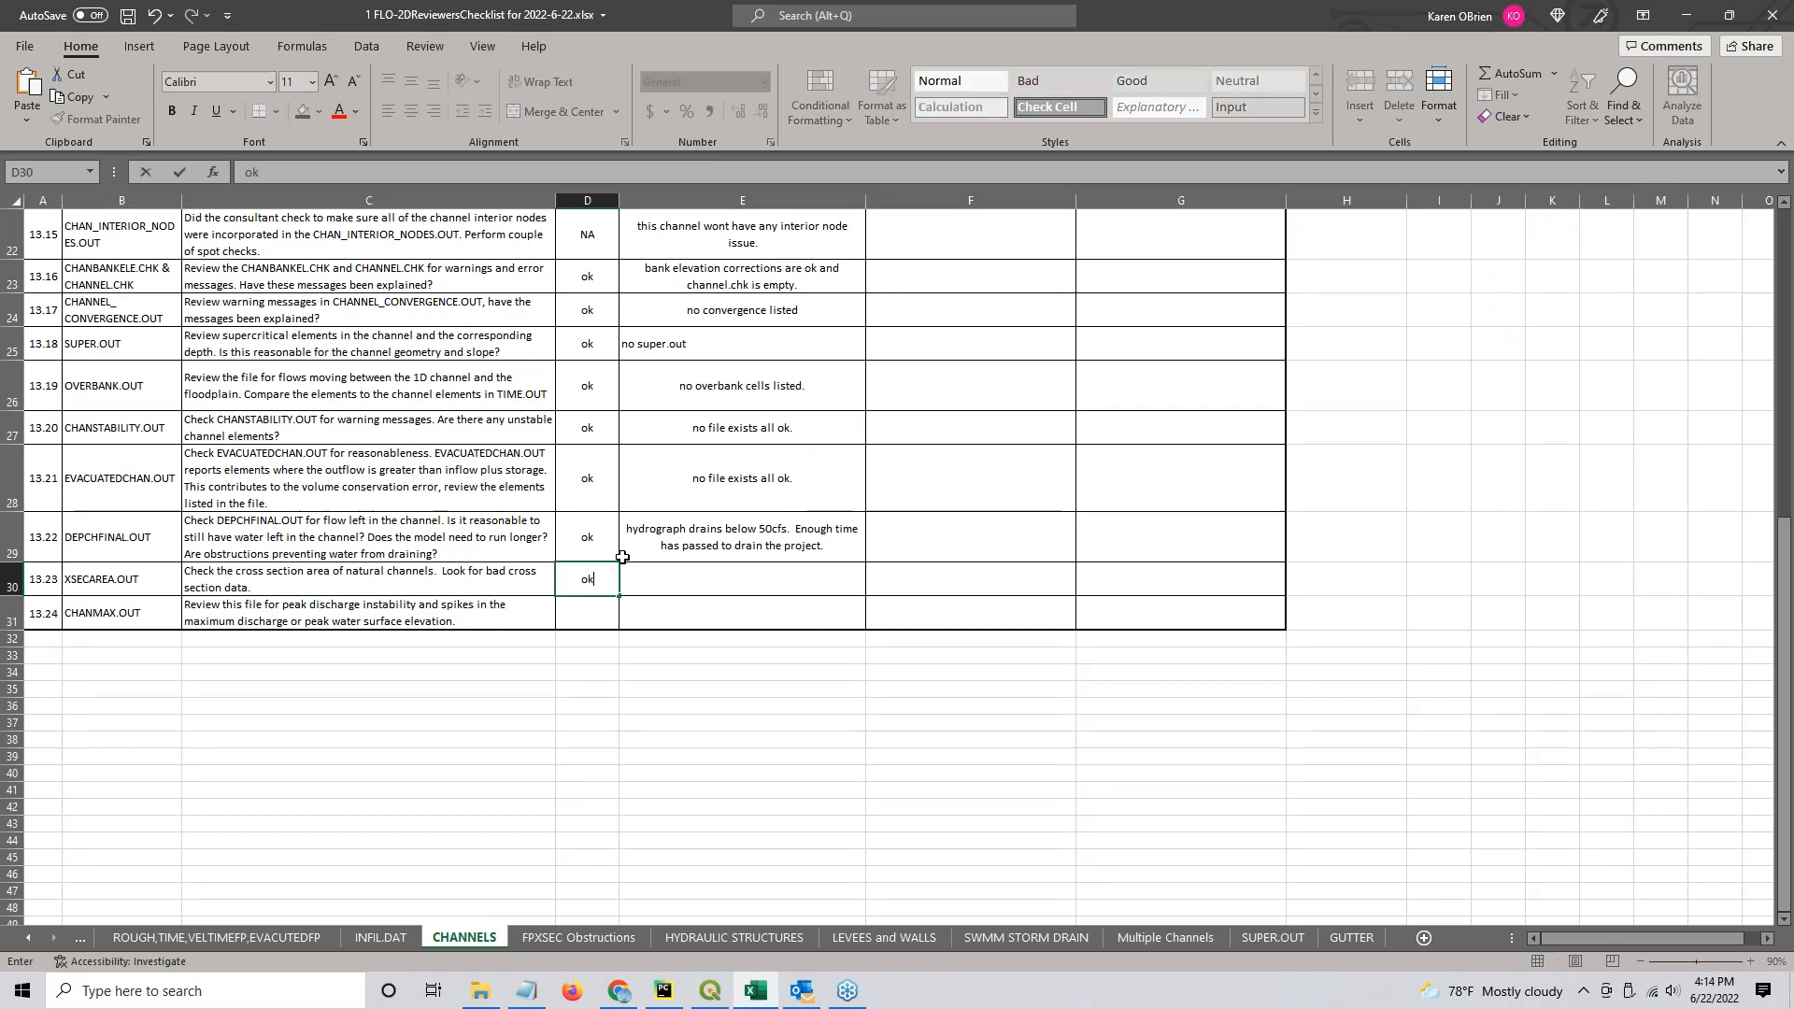
key("Tab")
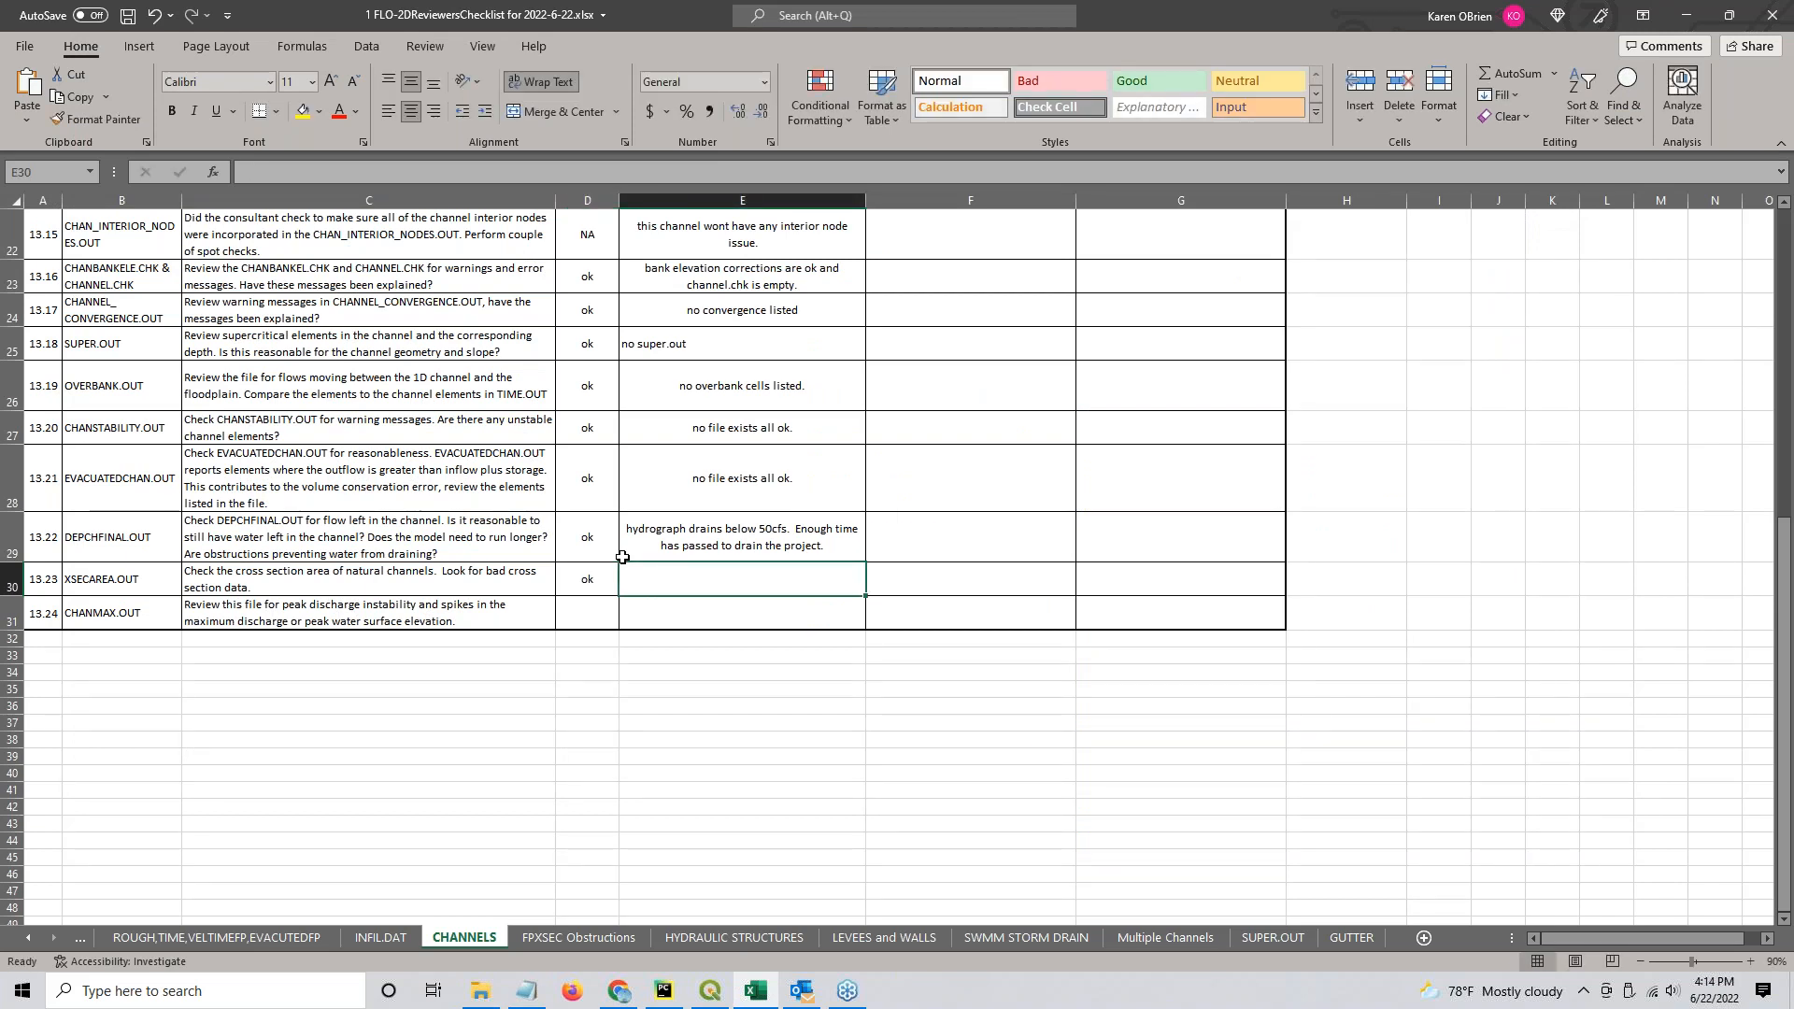
left_click(595, 610)
type("ok")
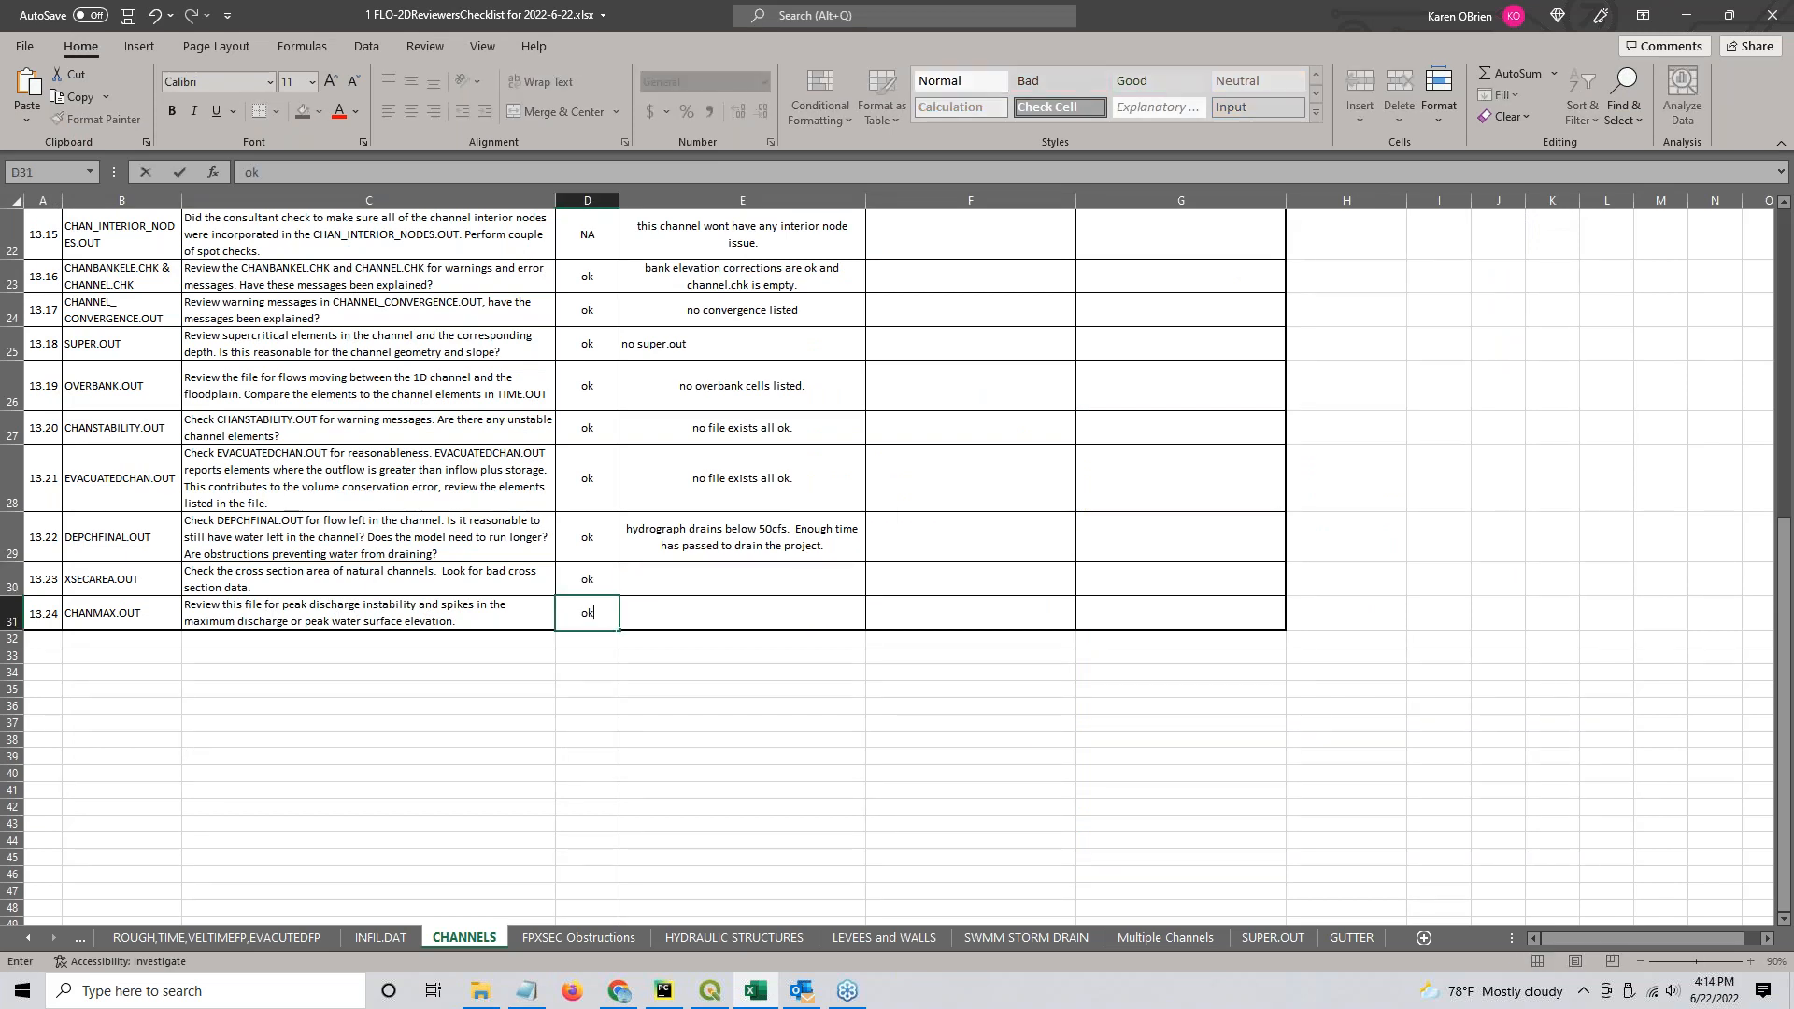
Enter the review comment "no anomolies" for item 13.23, XSECAREA.OUT.
left_click(738, 578)
type("no")
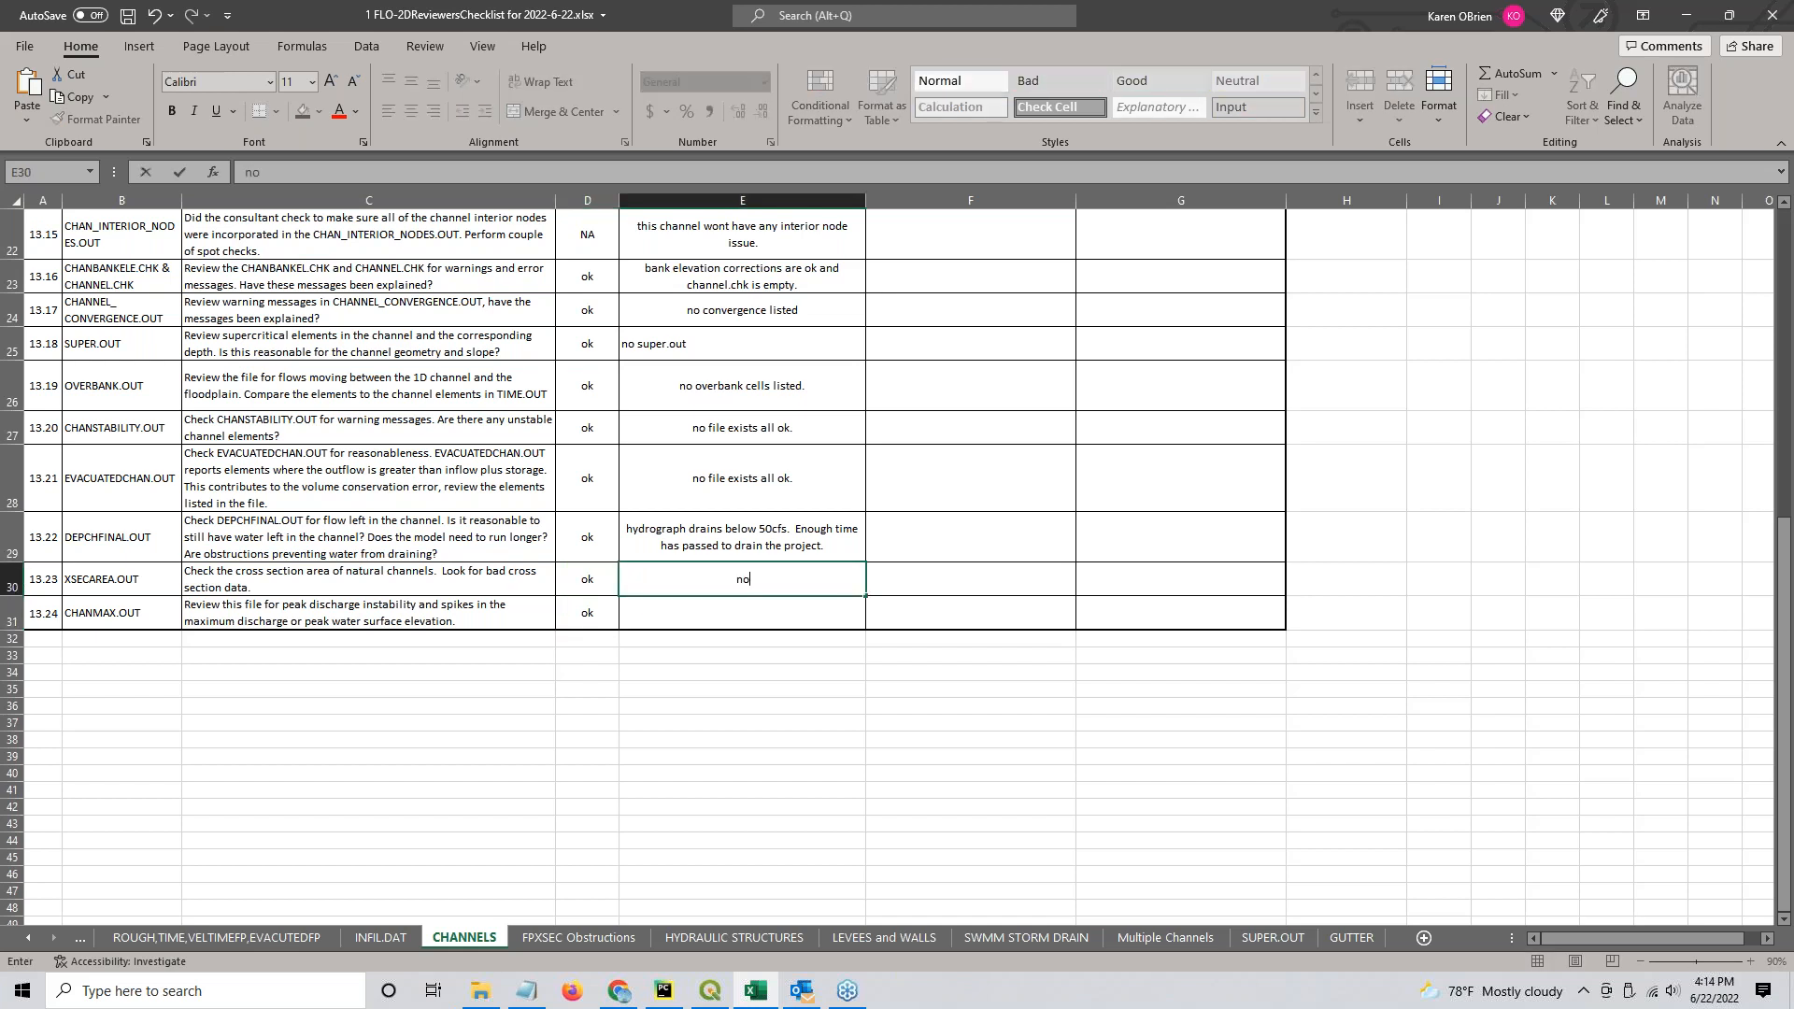
type(" anomolies")
key("Tab")
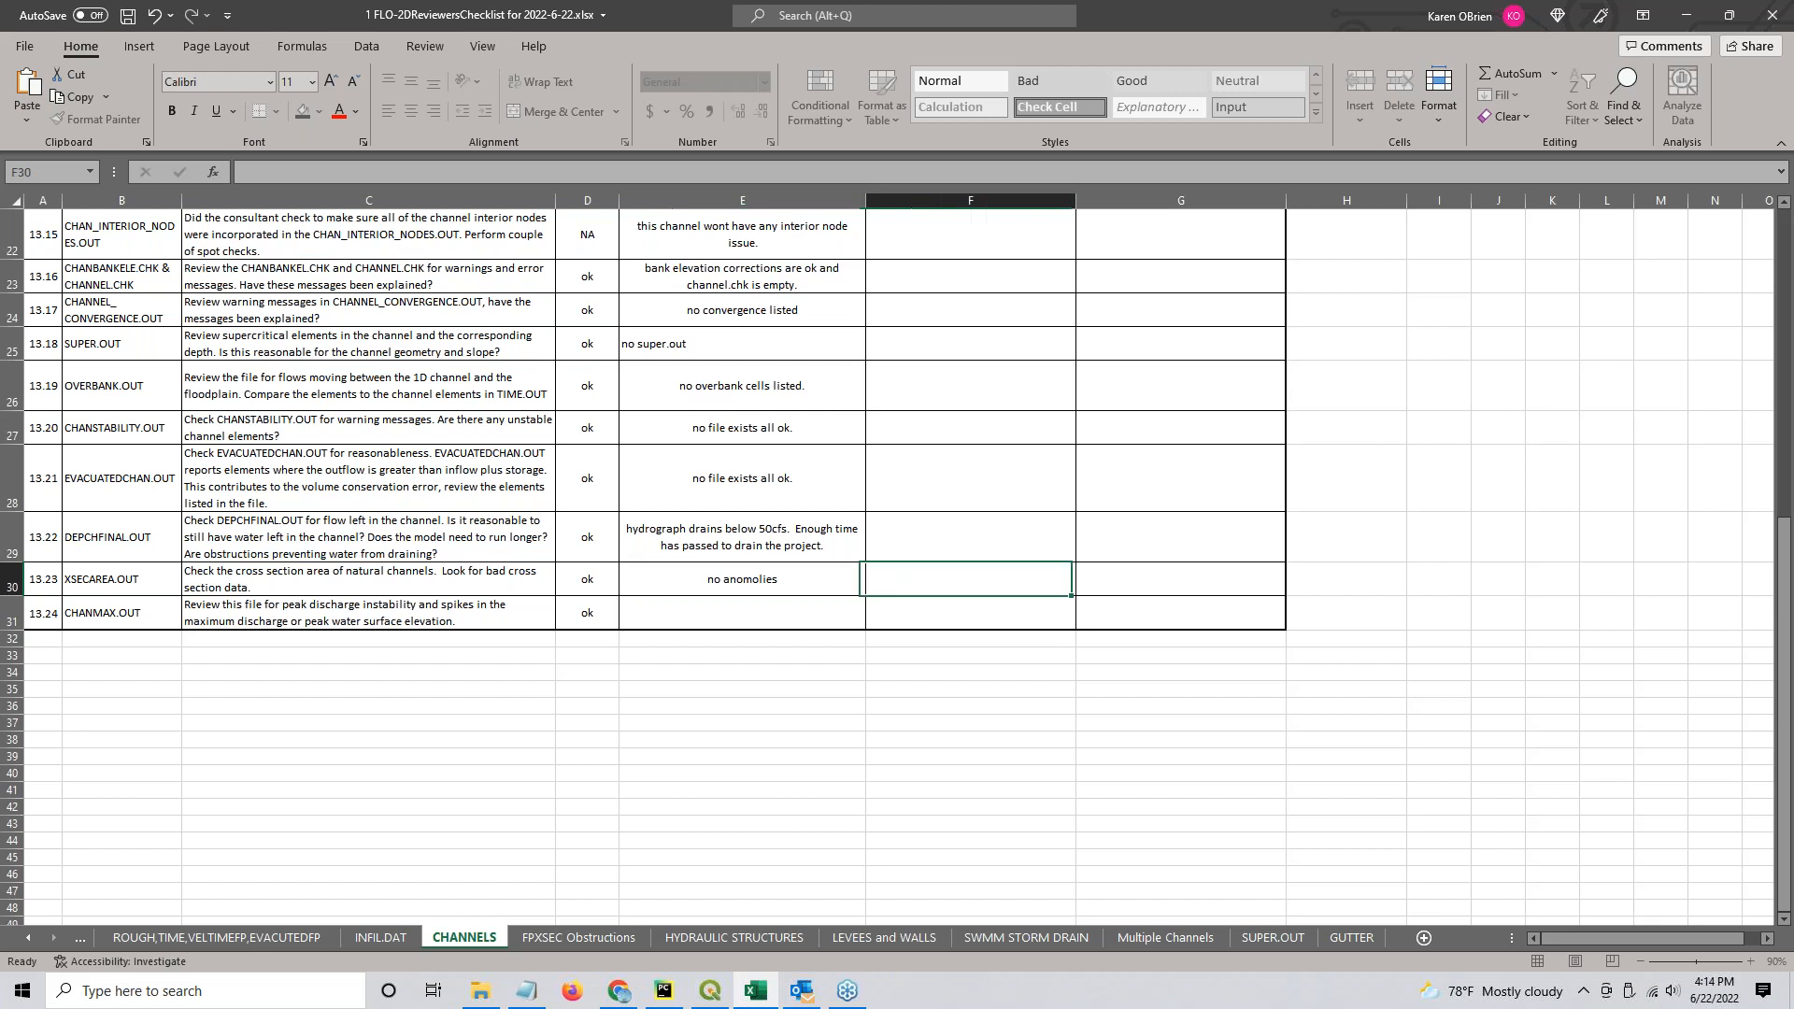
Copy the "no anomolies" comment from item 13.23 to the comment cell of item 13.24, CHANMAX.OUT.
double_click(724, 581)
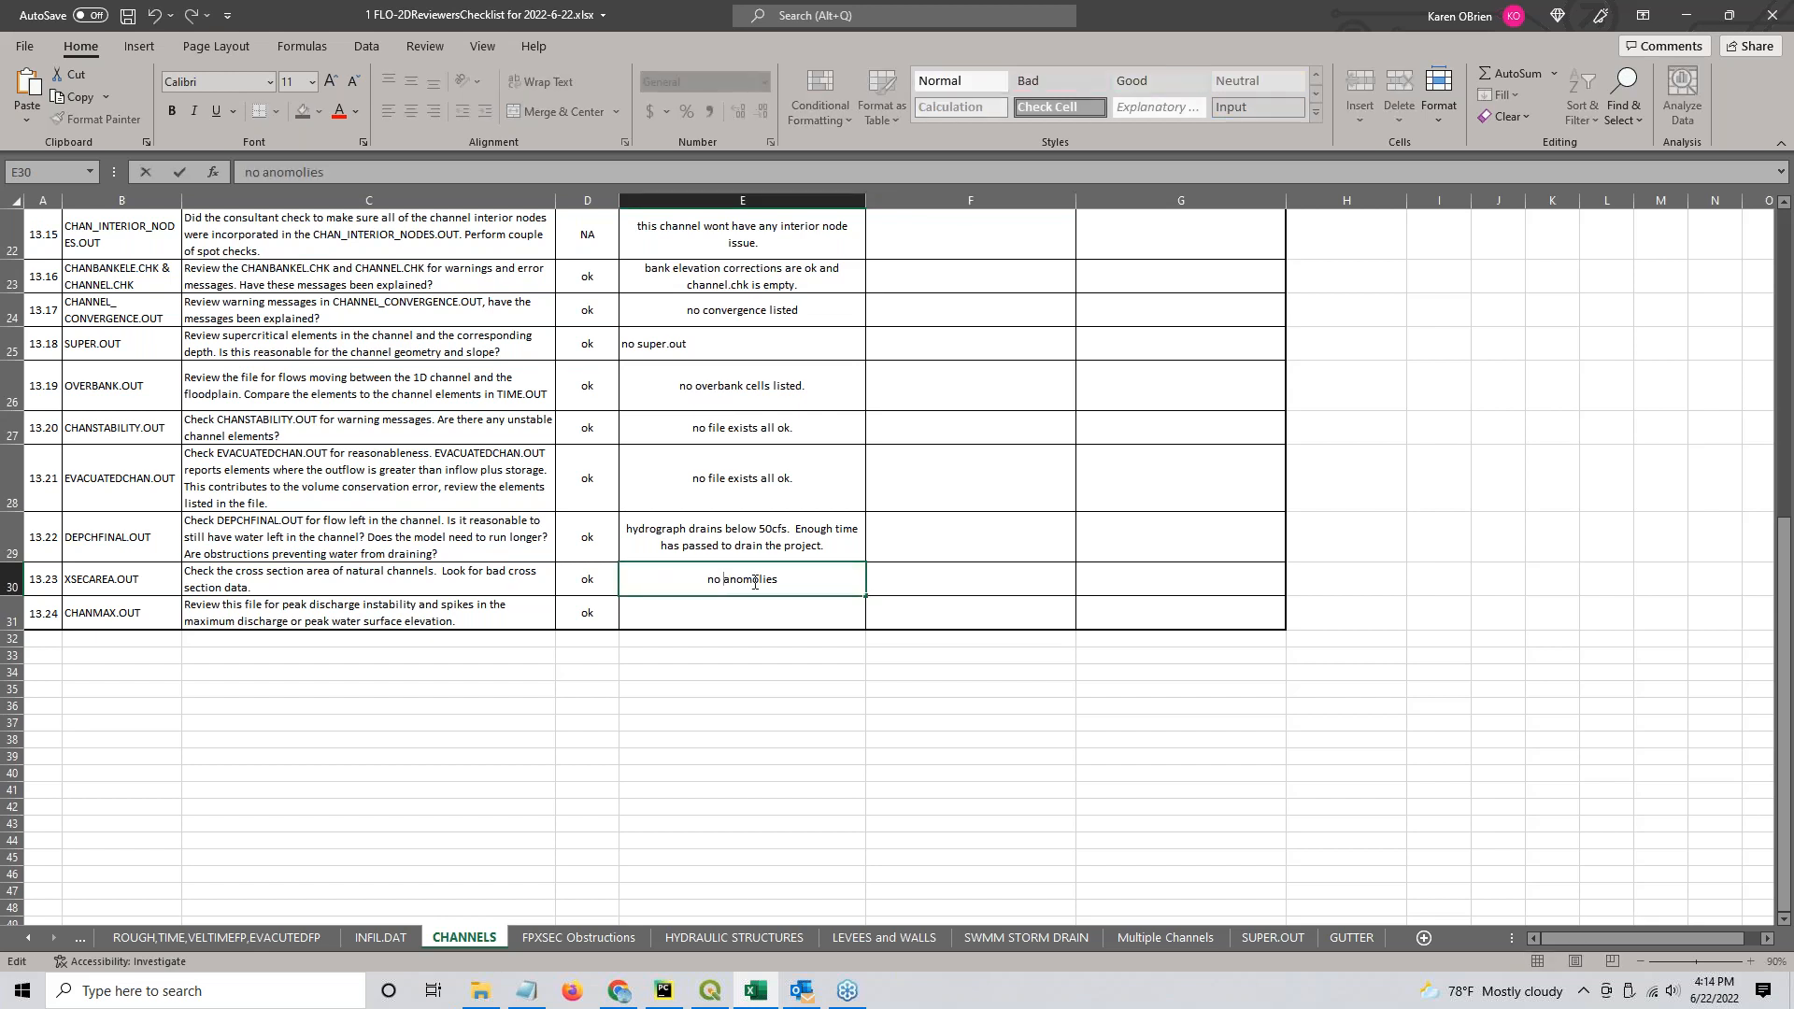
key("Escape")
key("ctrl+c")
key("Down")
key("ctrl+v")
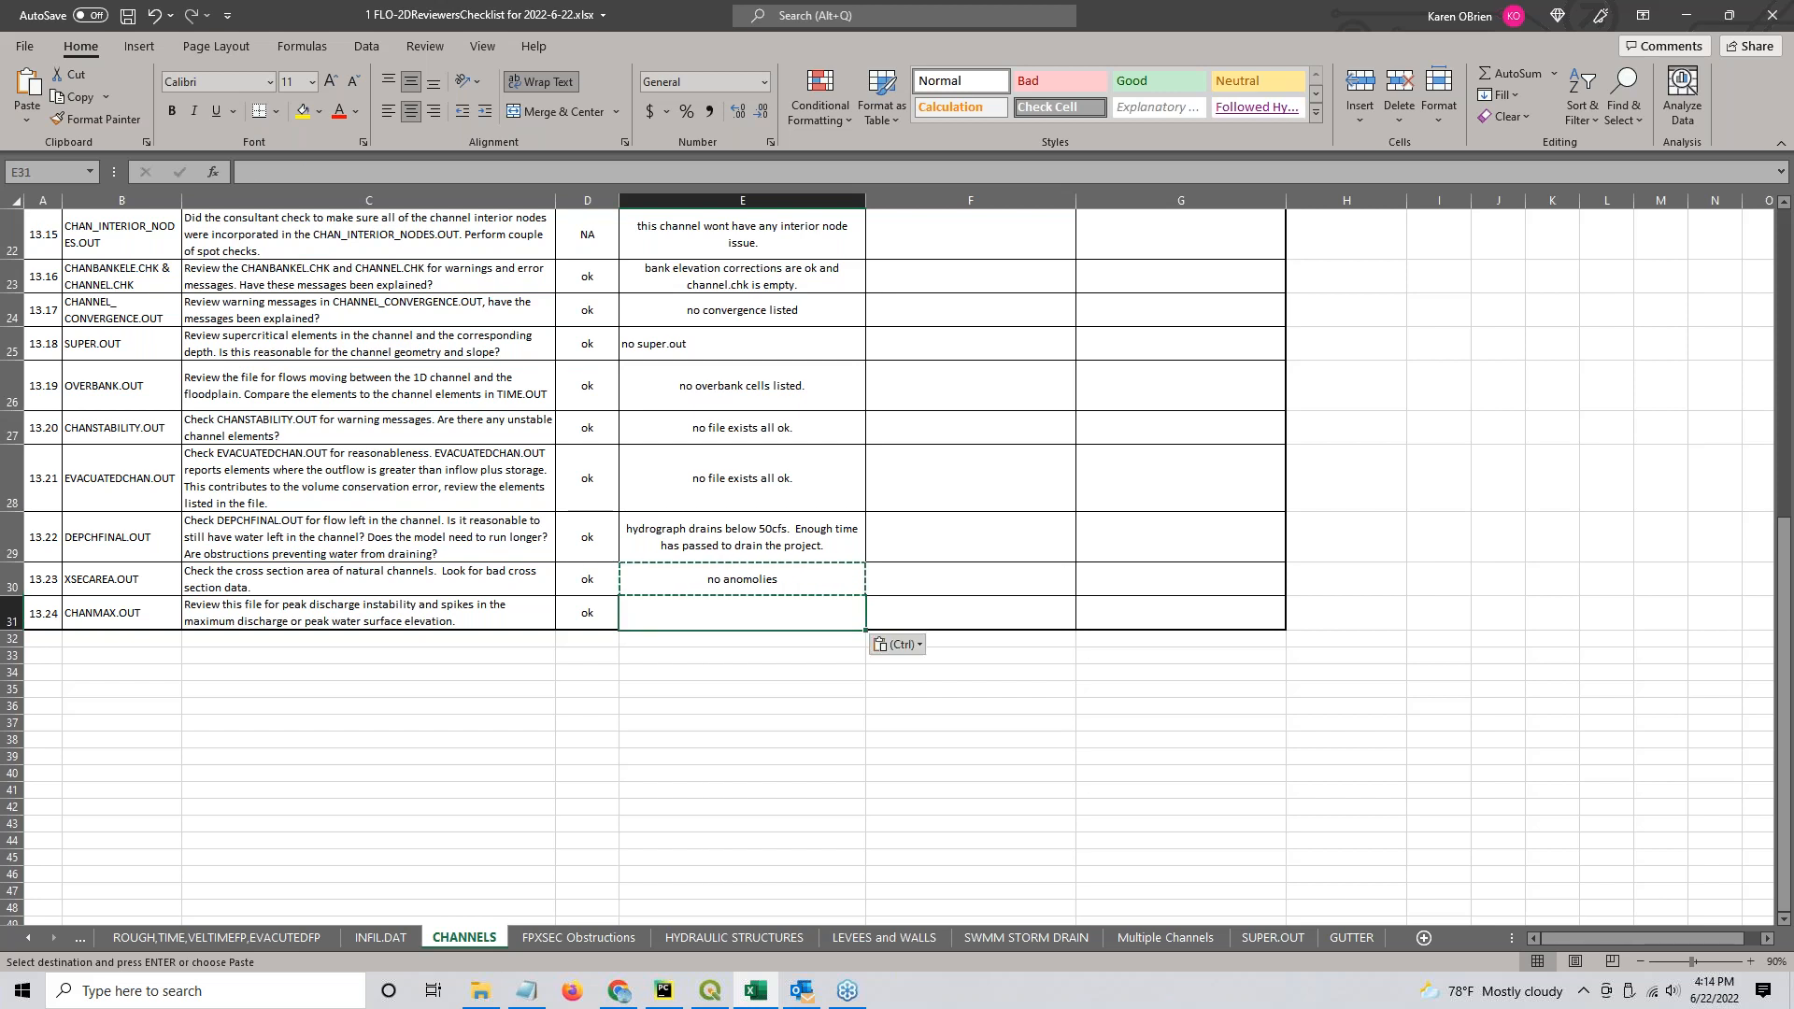
Look over the answers and comments on the CHANNELS checklist from item 13.1 through item 13.24.
left_click(778, 546)
scroll(795, 654, "up", 7)
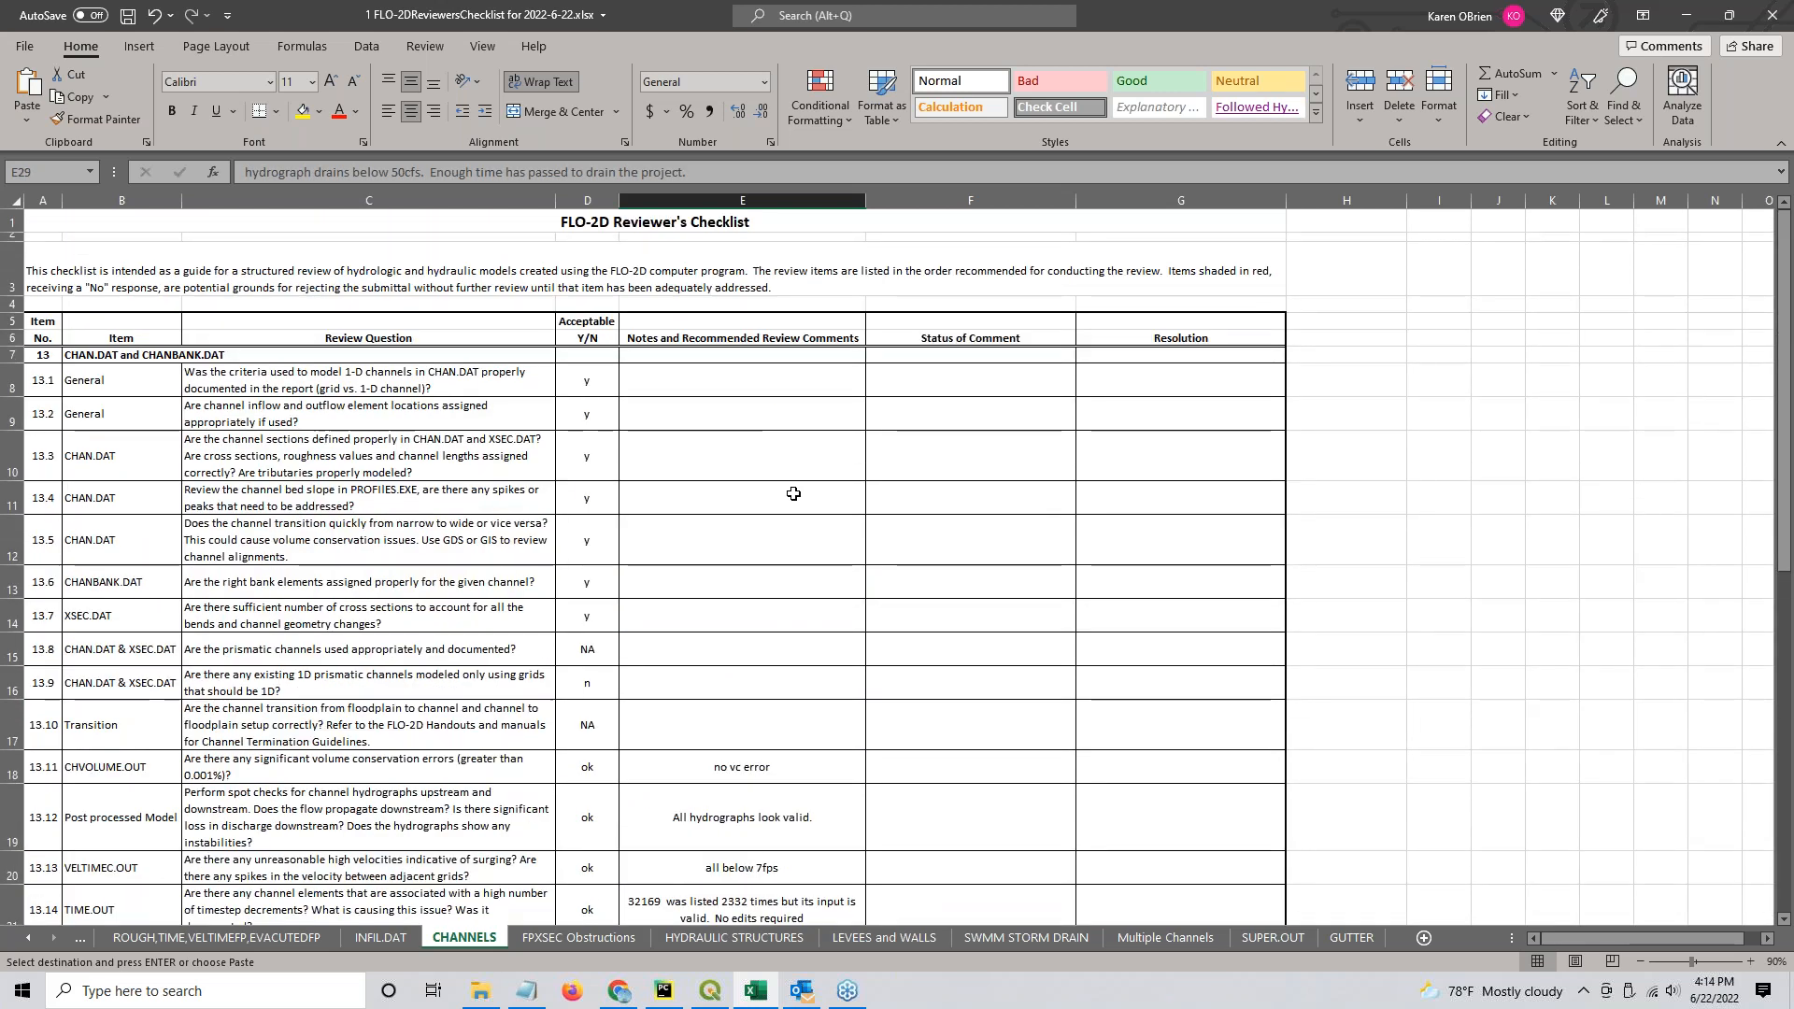
scroll(840, 565, "down", 8)
scroll(846, 569, "up", 6)
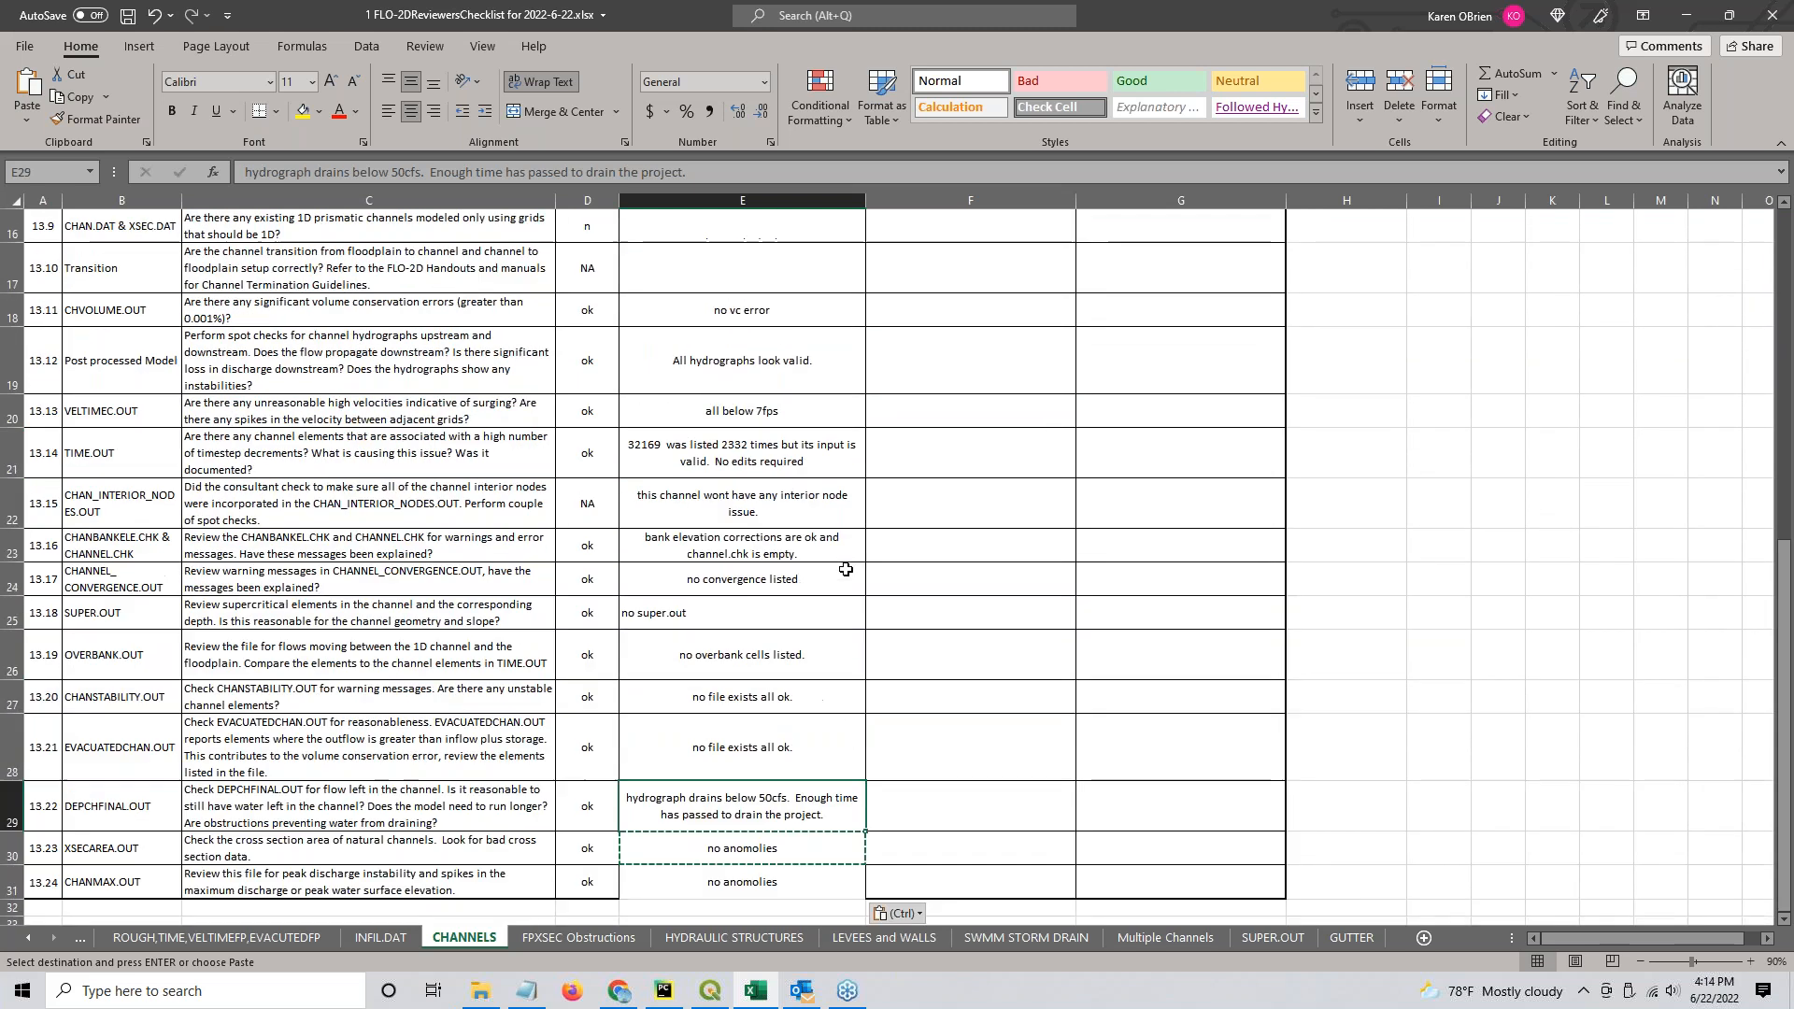
scroll(846, 569, "up", 2)
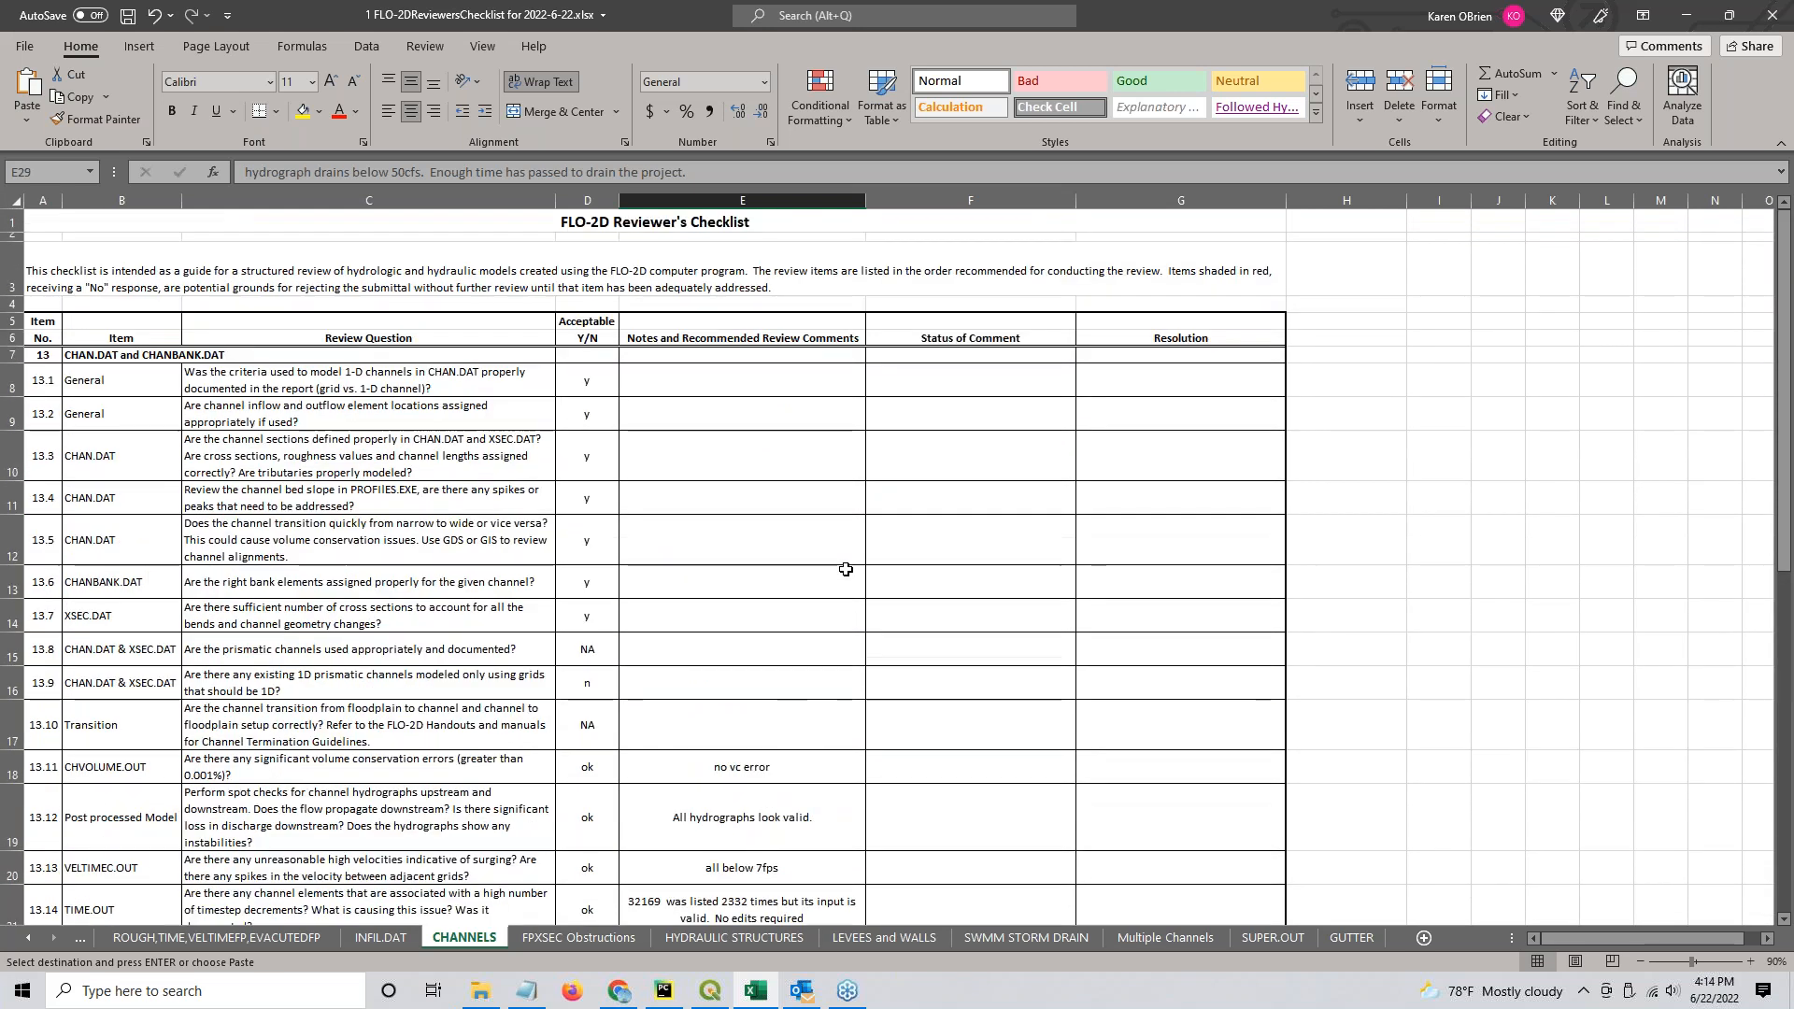
scroll(641, 589, "down", 7)
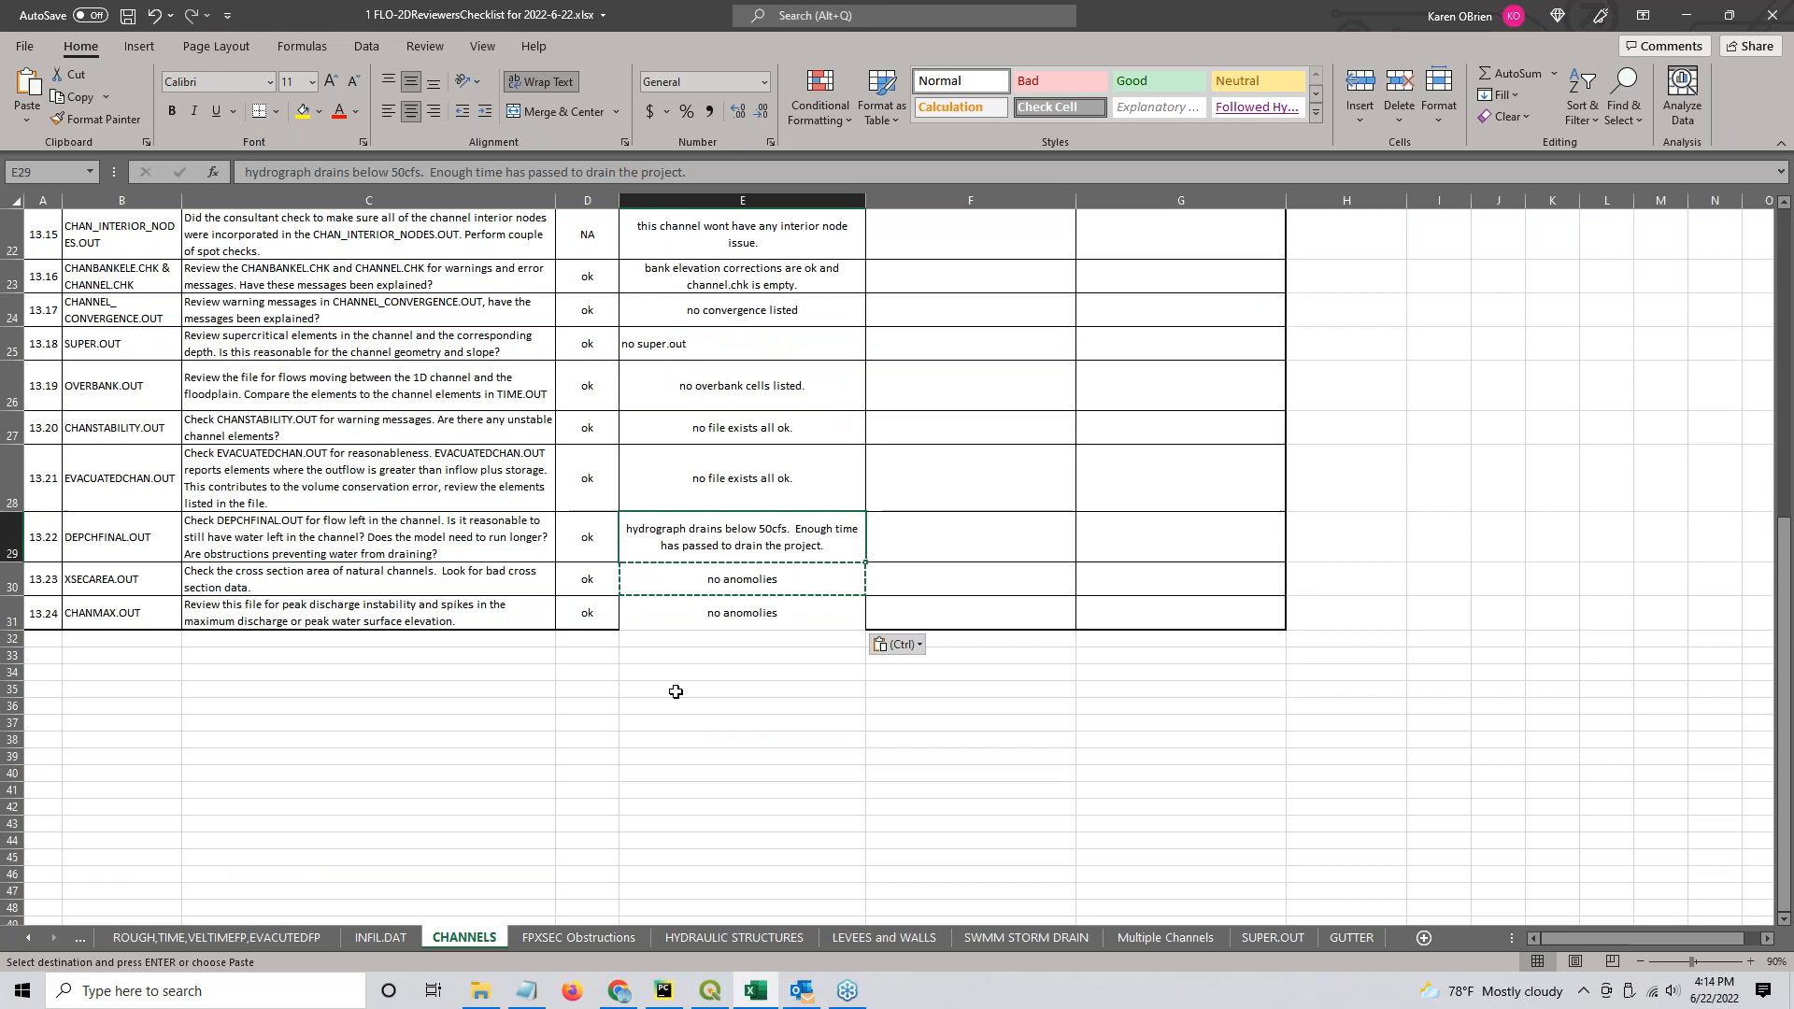
left_click(676, 690)
left_click(663, 620)
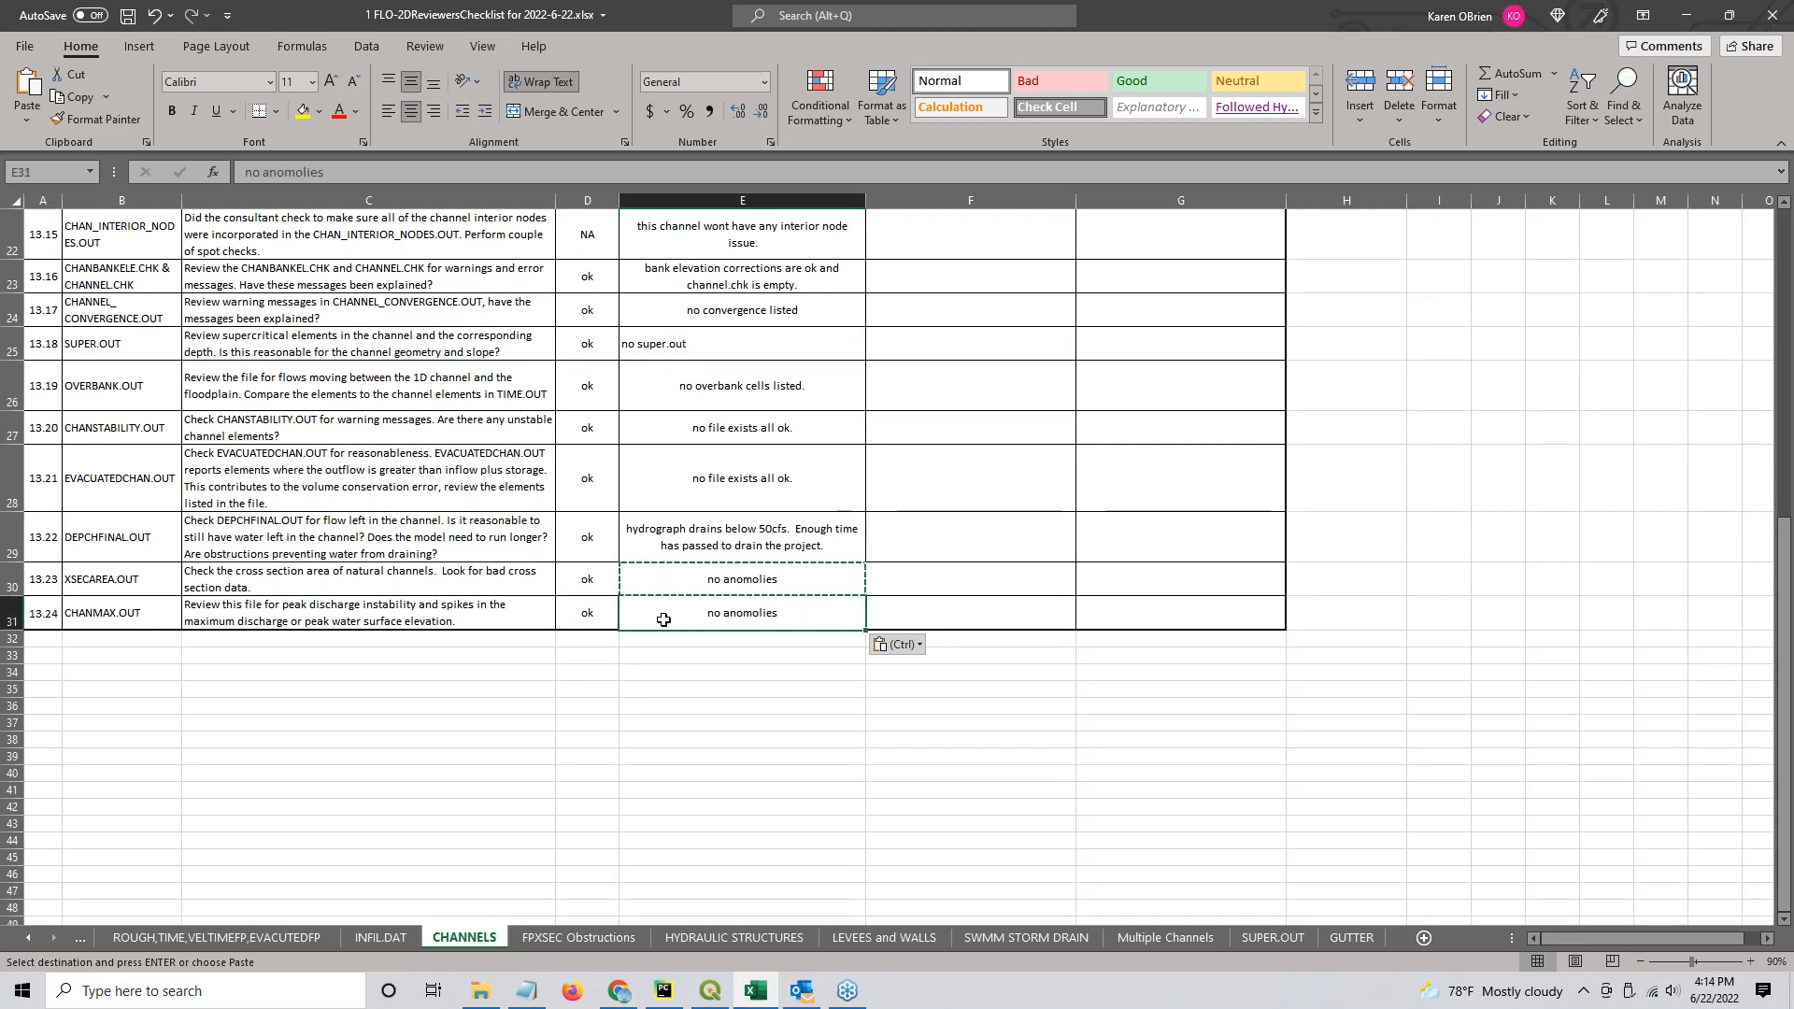
Switch to QGIS and check the Channel Courant value in the FLO-2D numerical stability parameters without saving changes.
scroll(664, 621, "up", 6)
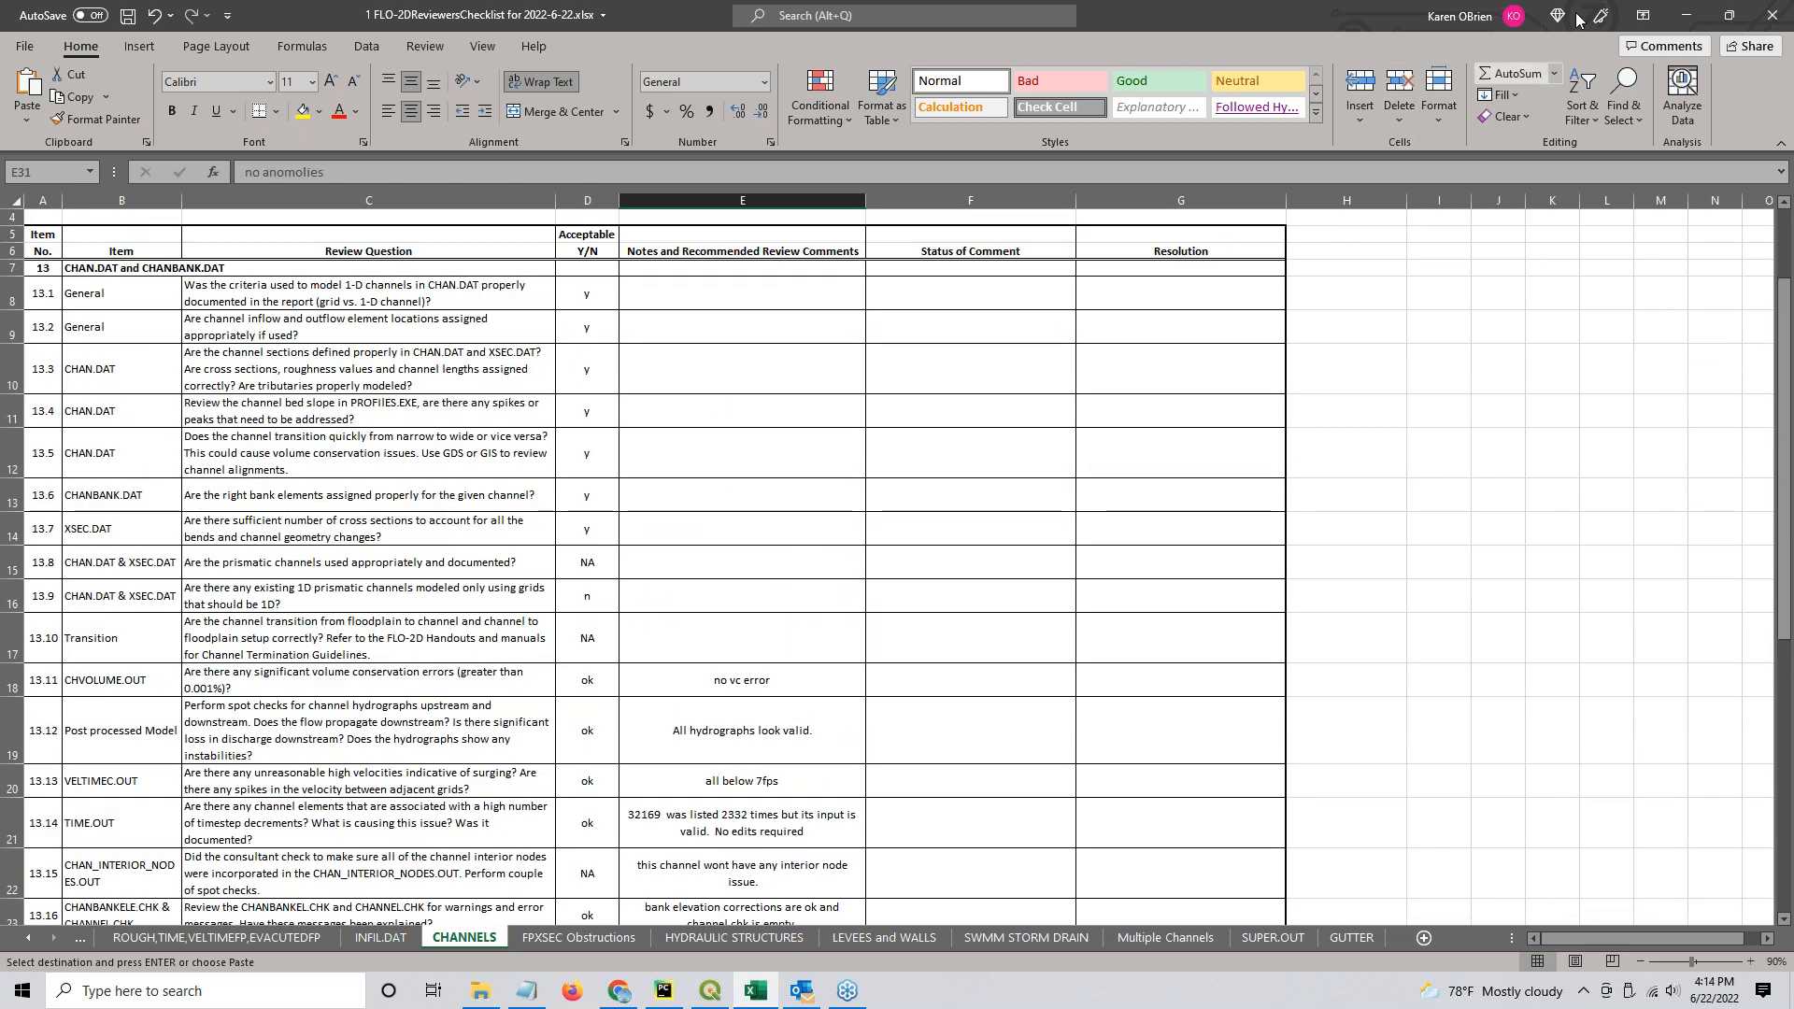
left_click(1687, 15)
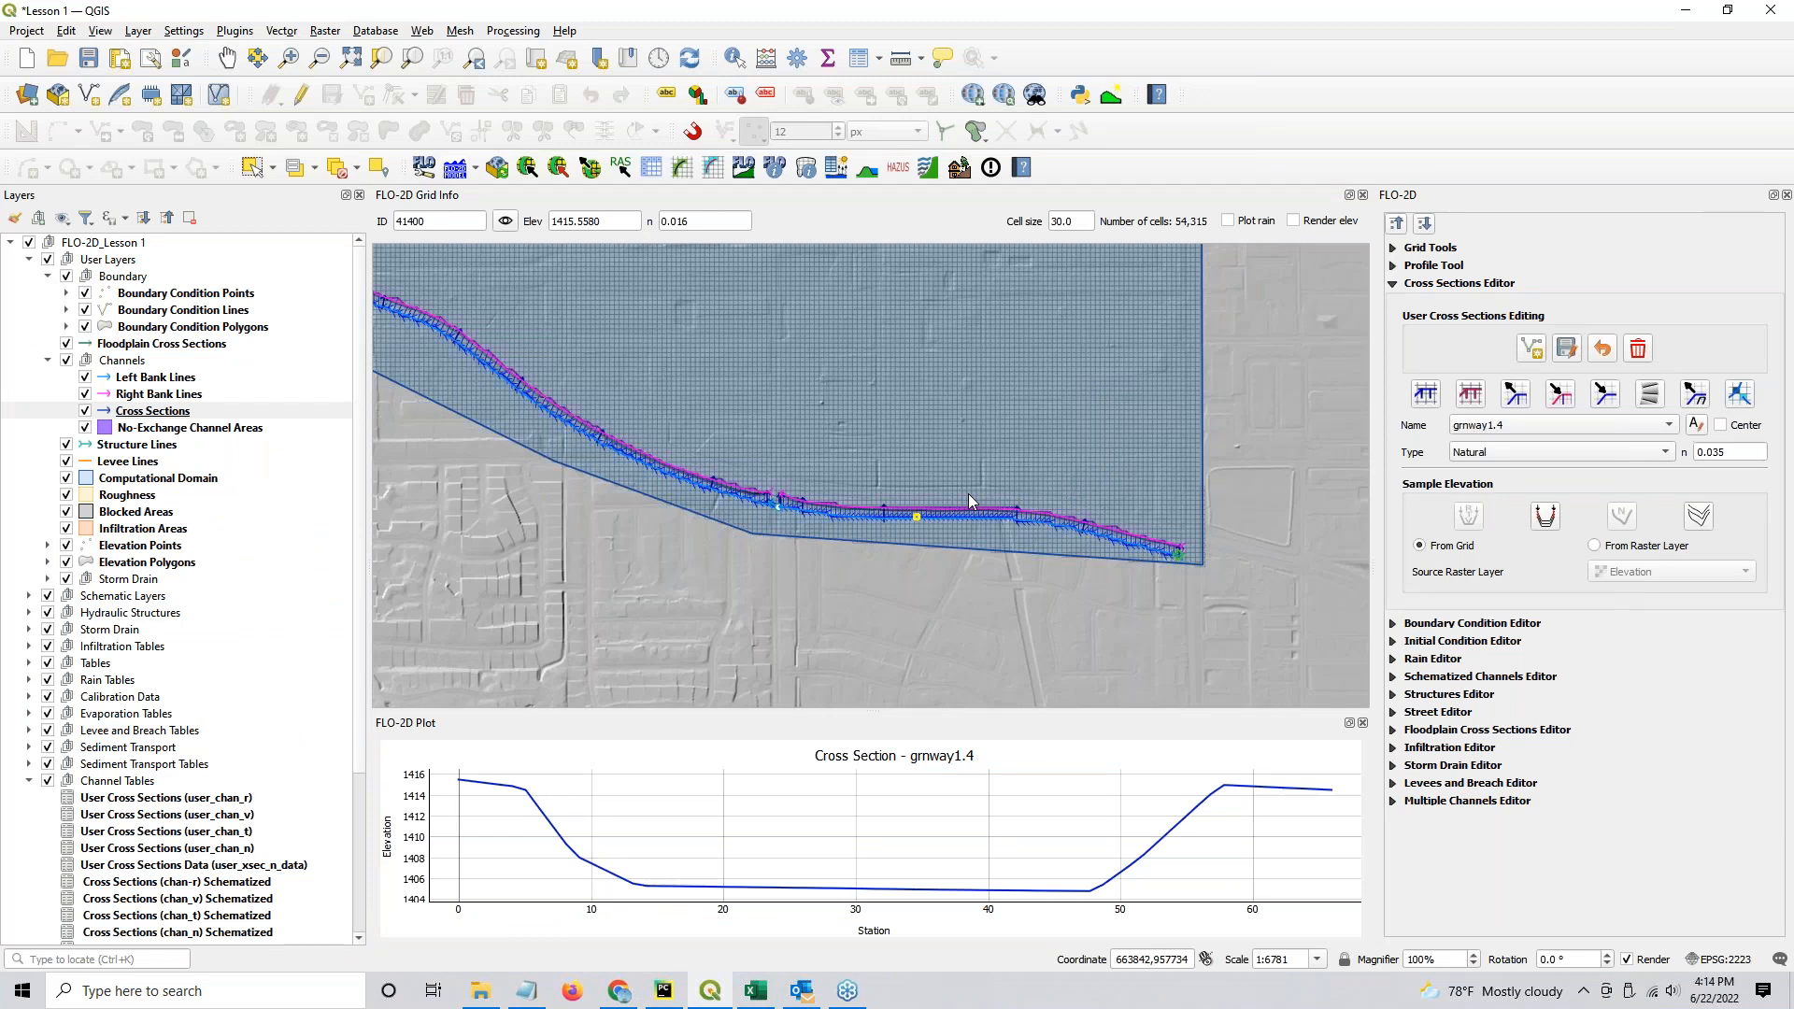
scroll(1088, 499, "up", 1)
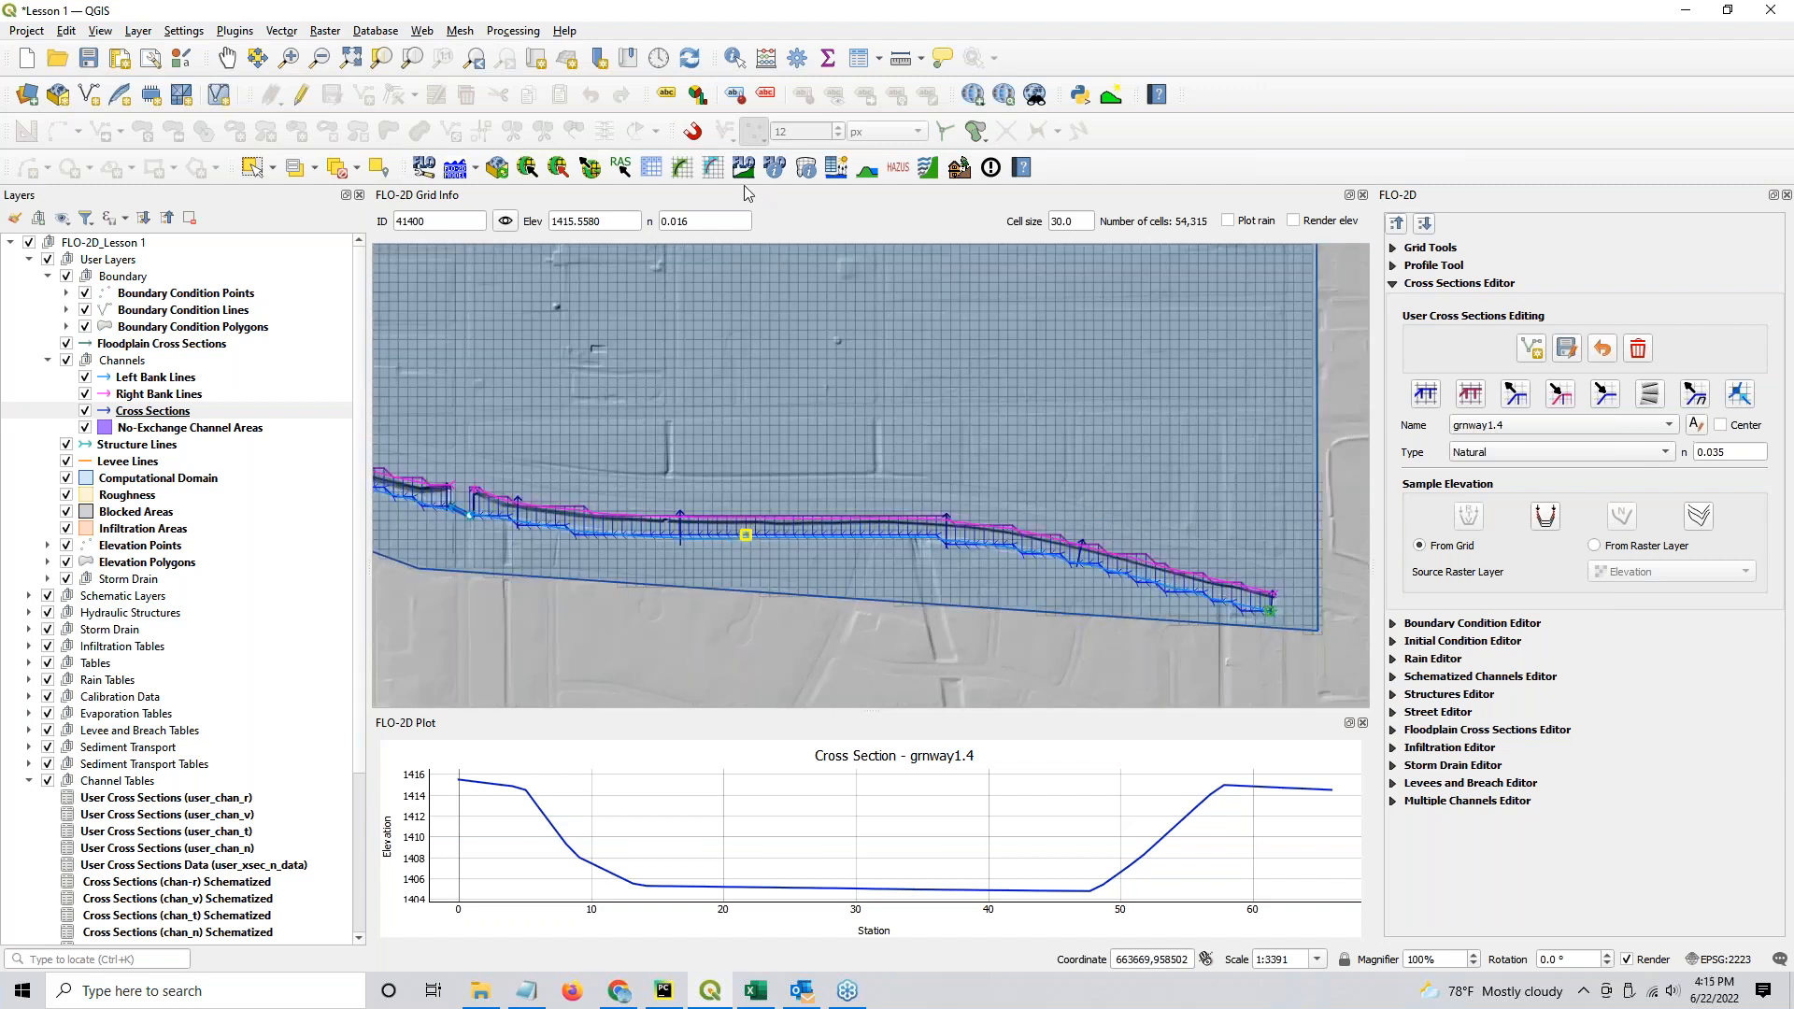
left_click(654, 165)
left_click(834, 179)
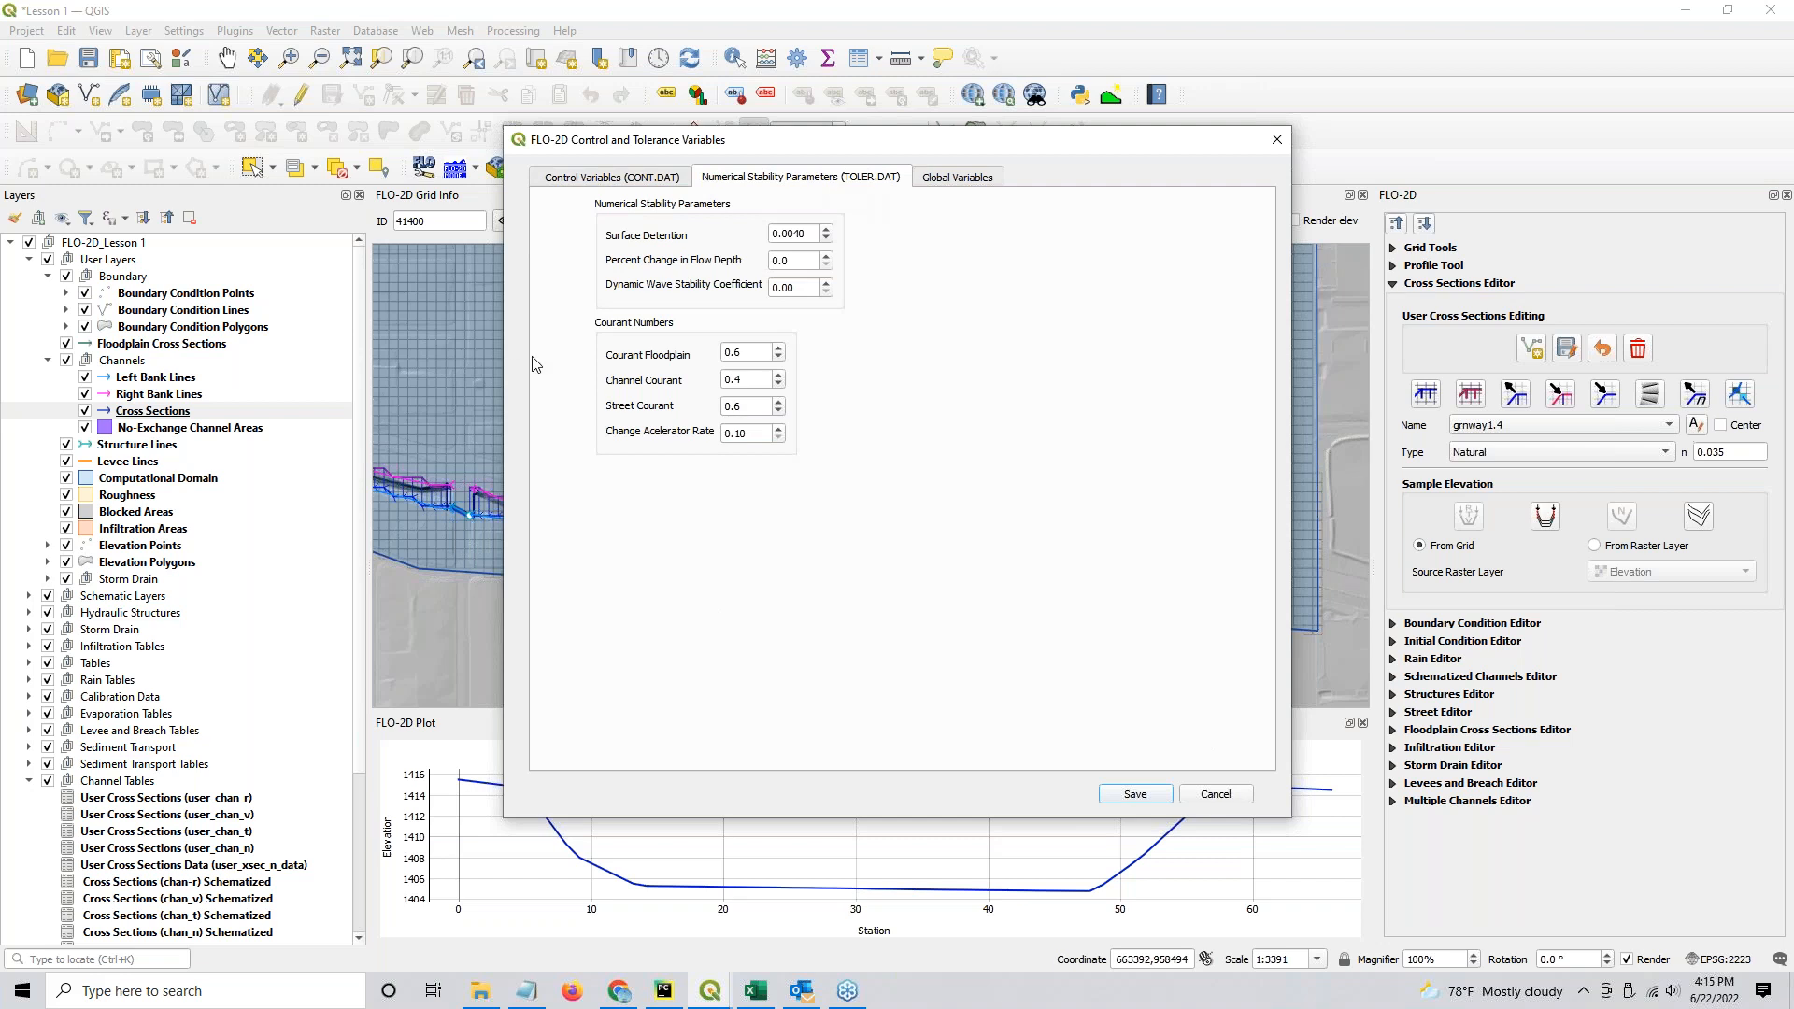
double_click(735, 379)
left_click(751, 379)
left_click_drag(749, 380, 702, 380)
left_click(1216, 795)
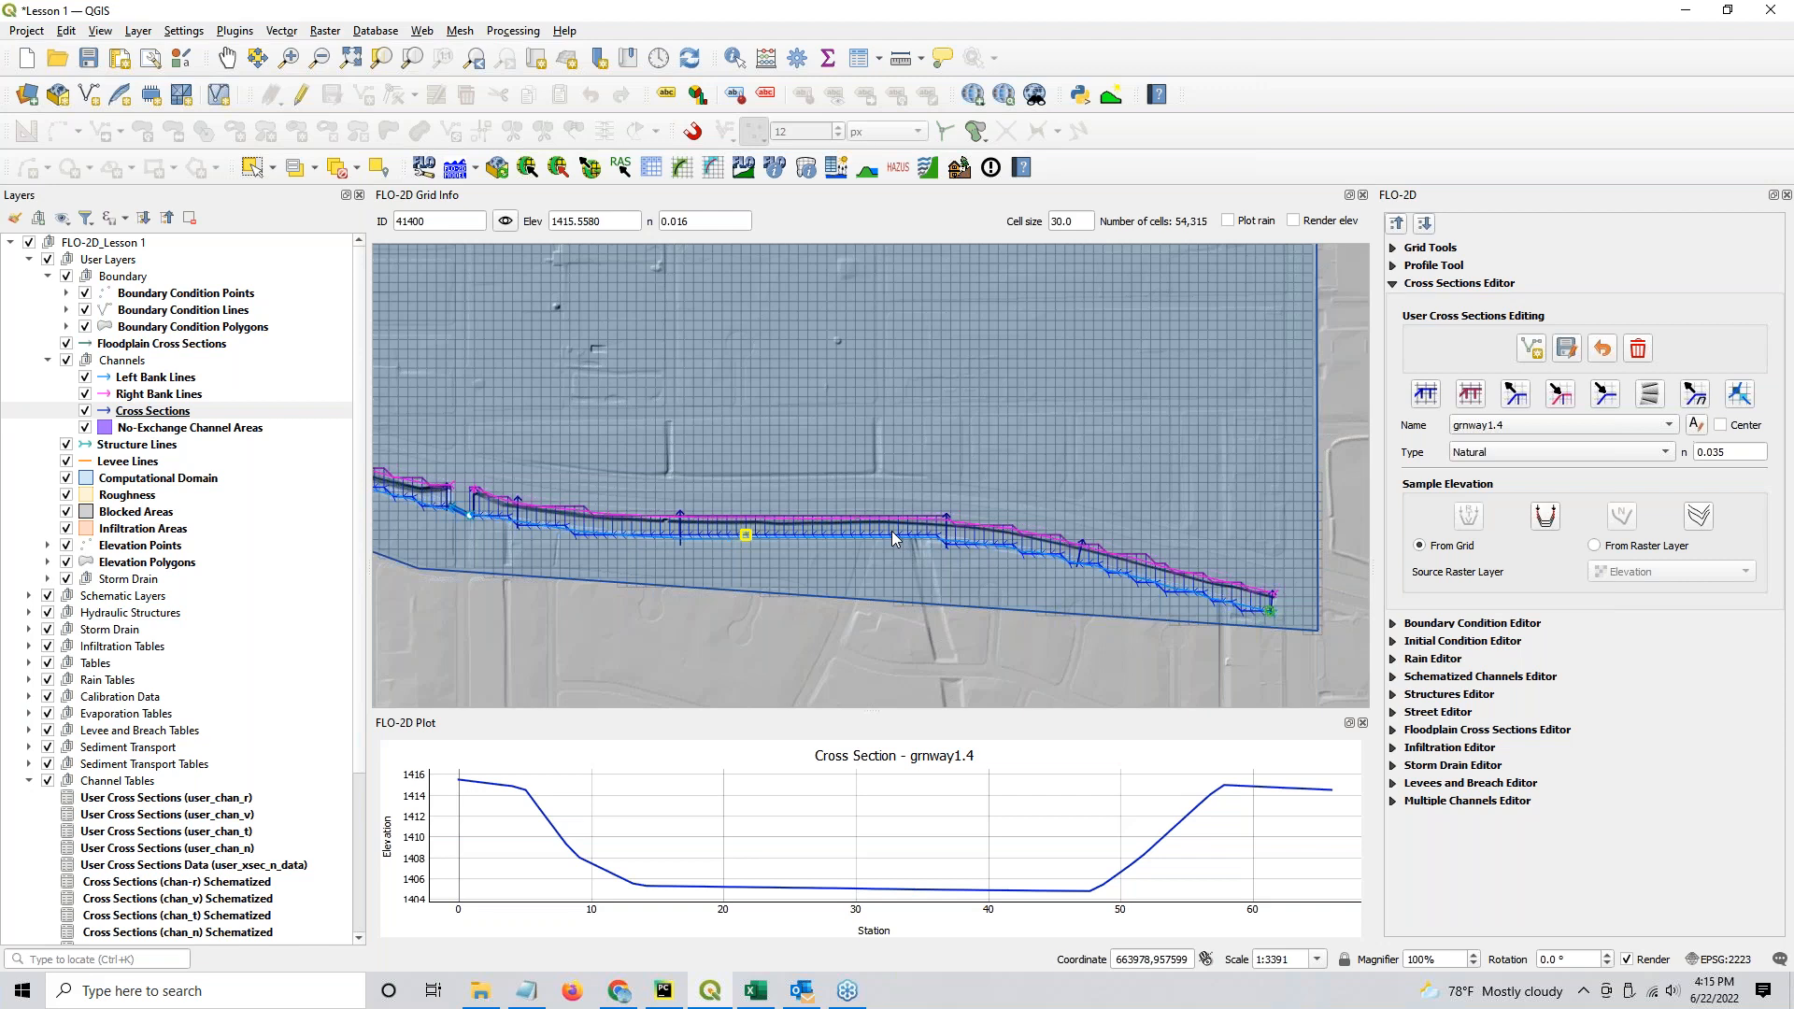
Examine the channel's bank lines and cross sections around the gap between segments and along the bend upstream of it.
scroll(560, 560, "up", 1)
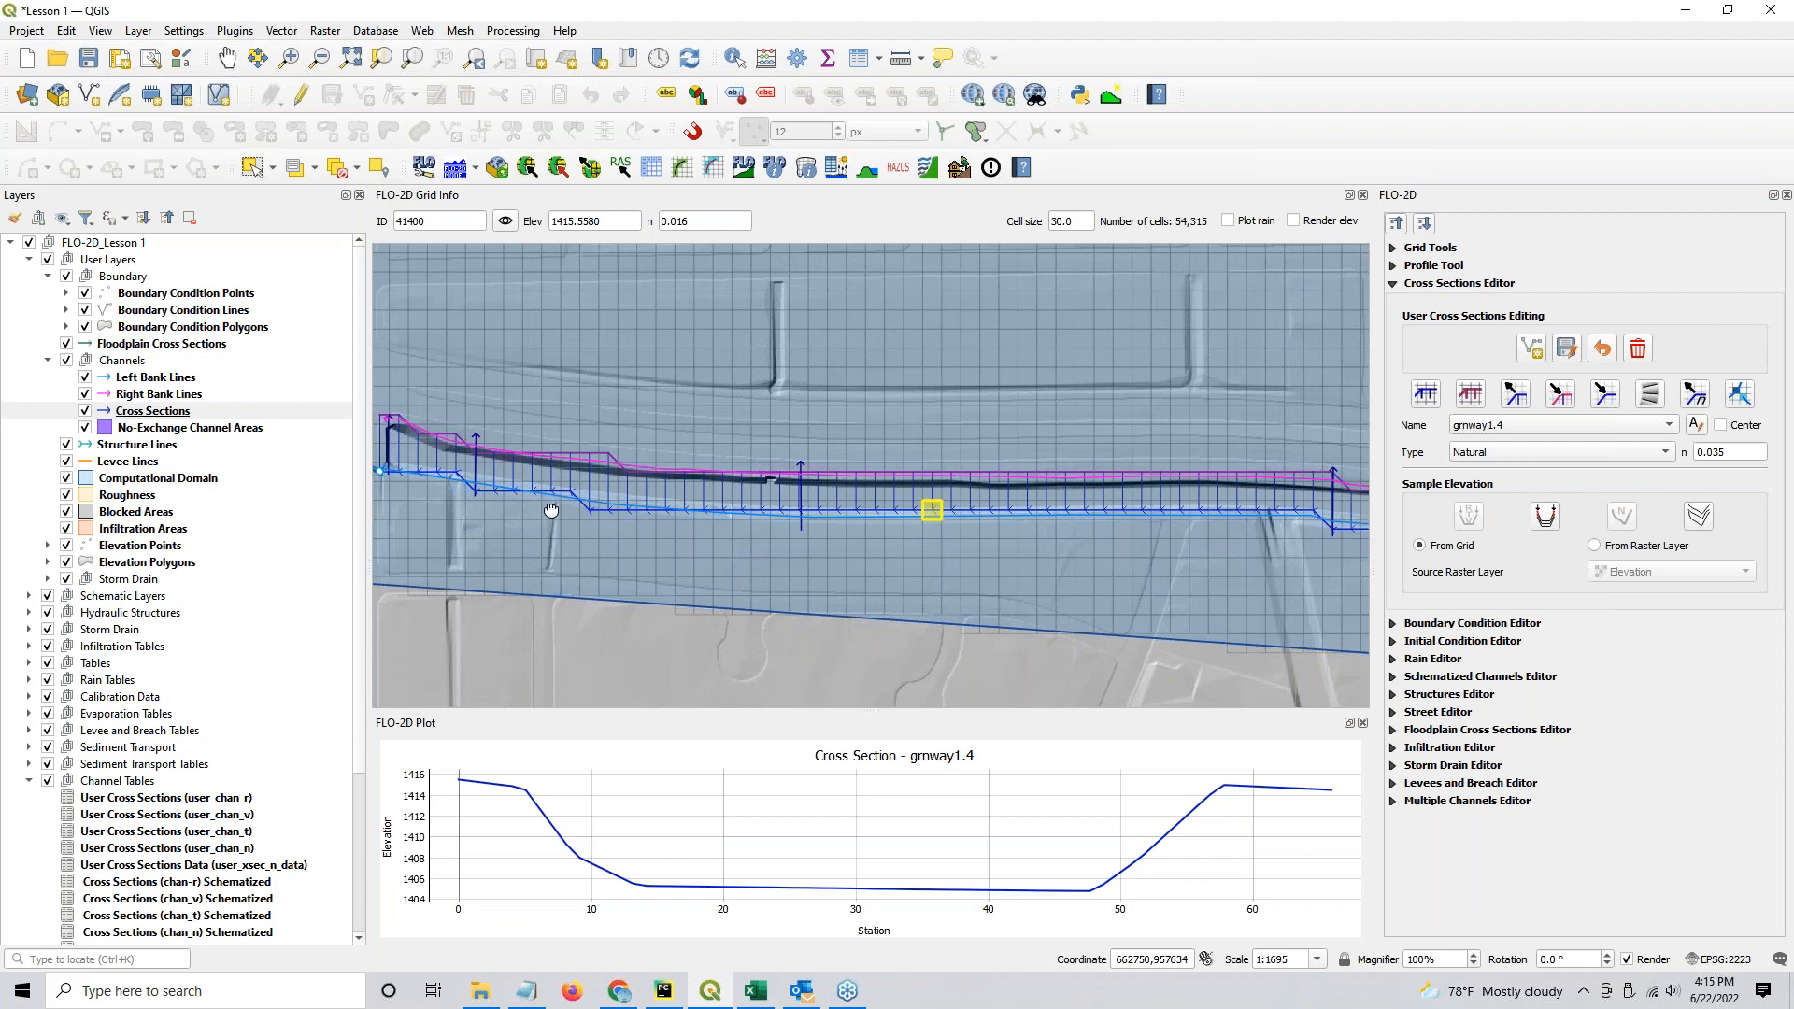
left_click_drag(445, 479, 766, 575)
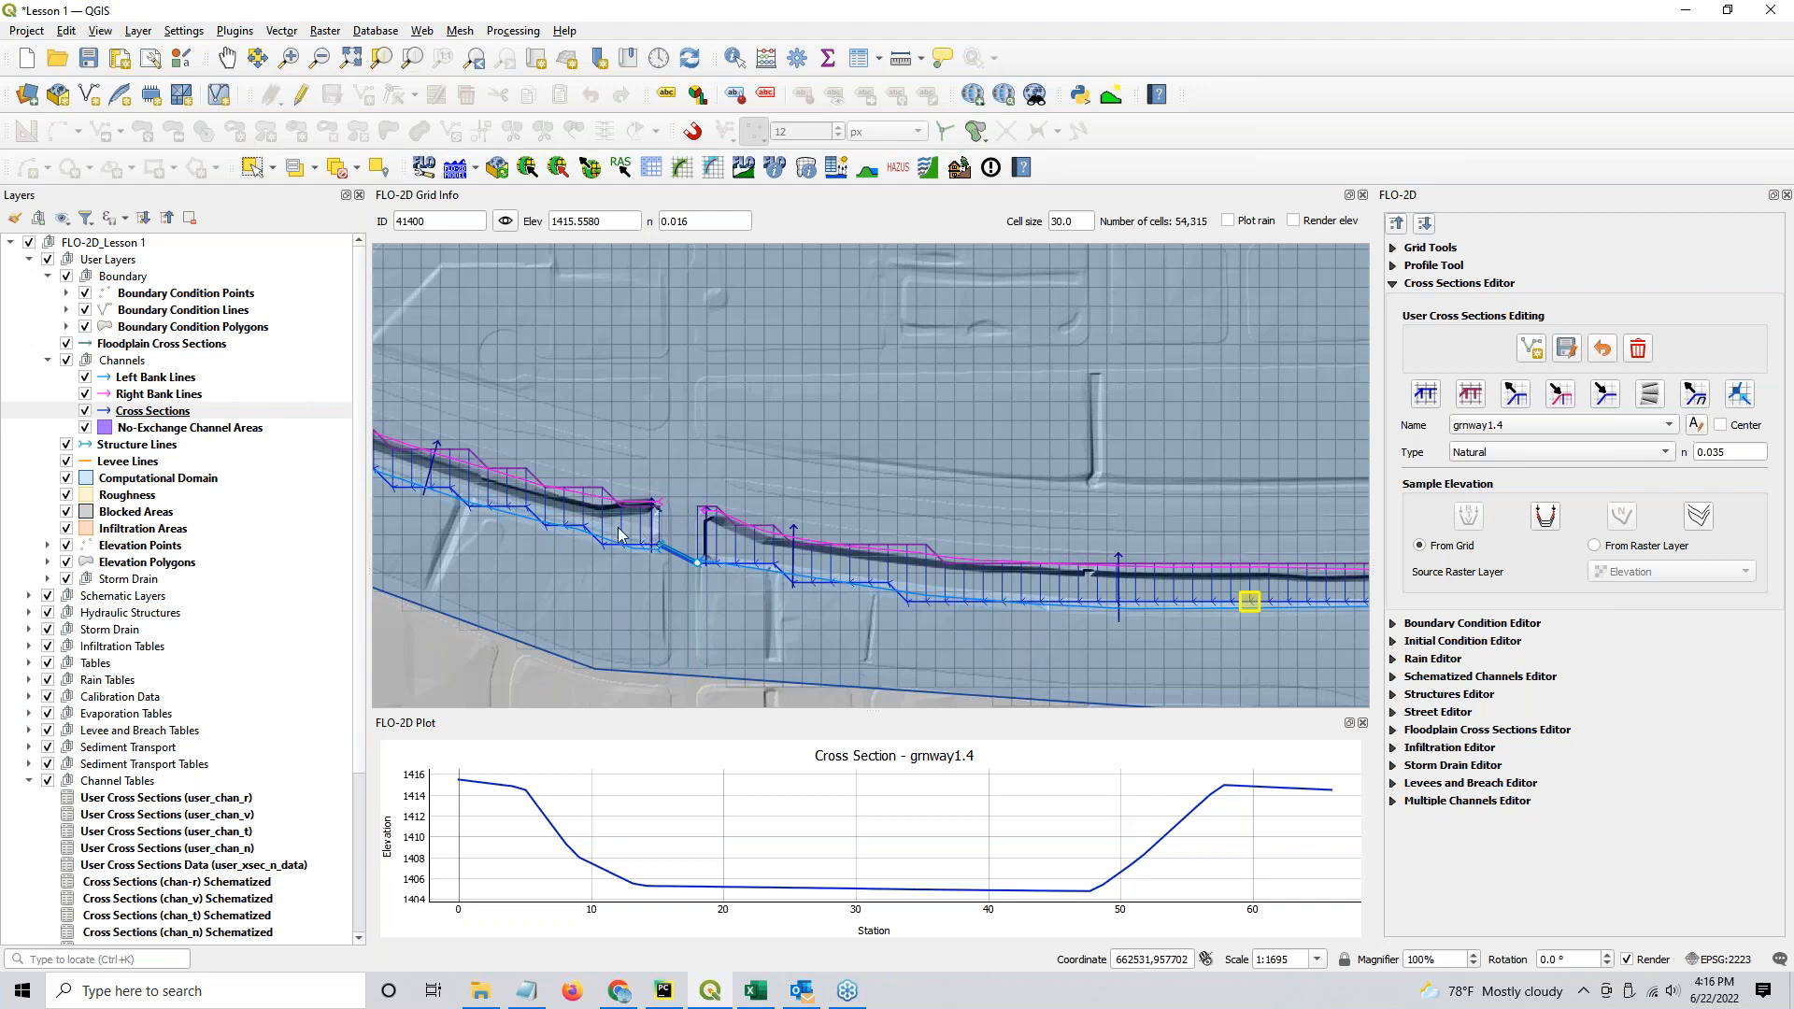
scroll(550, 523, "down", 2)
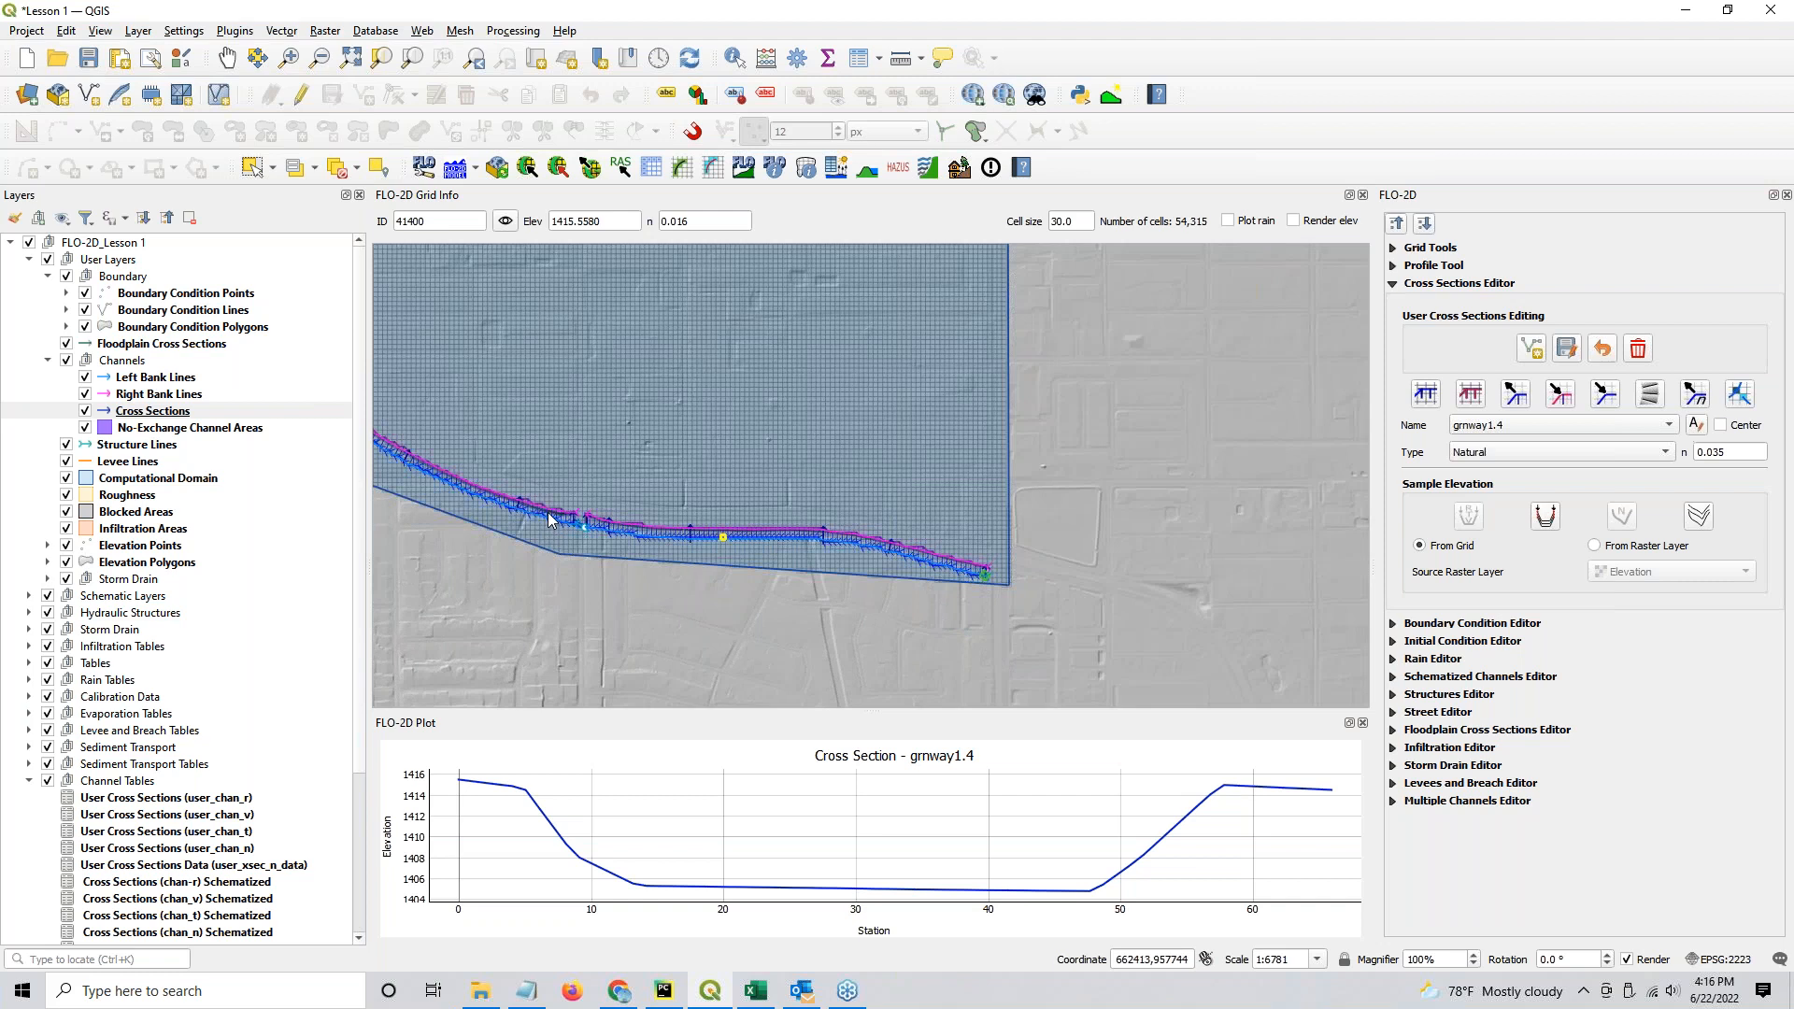
left_click_drag(550, 519, 941, 666)
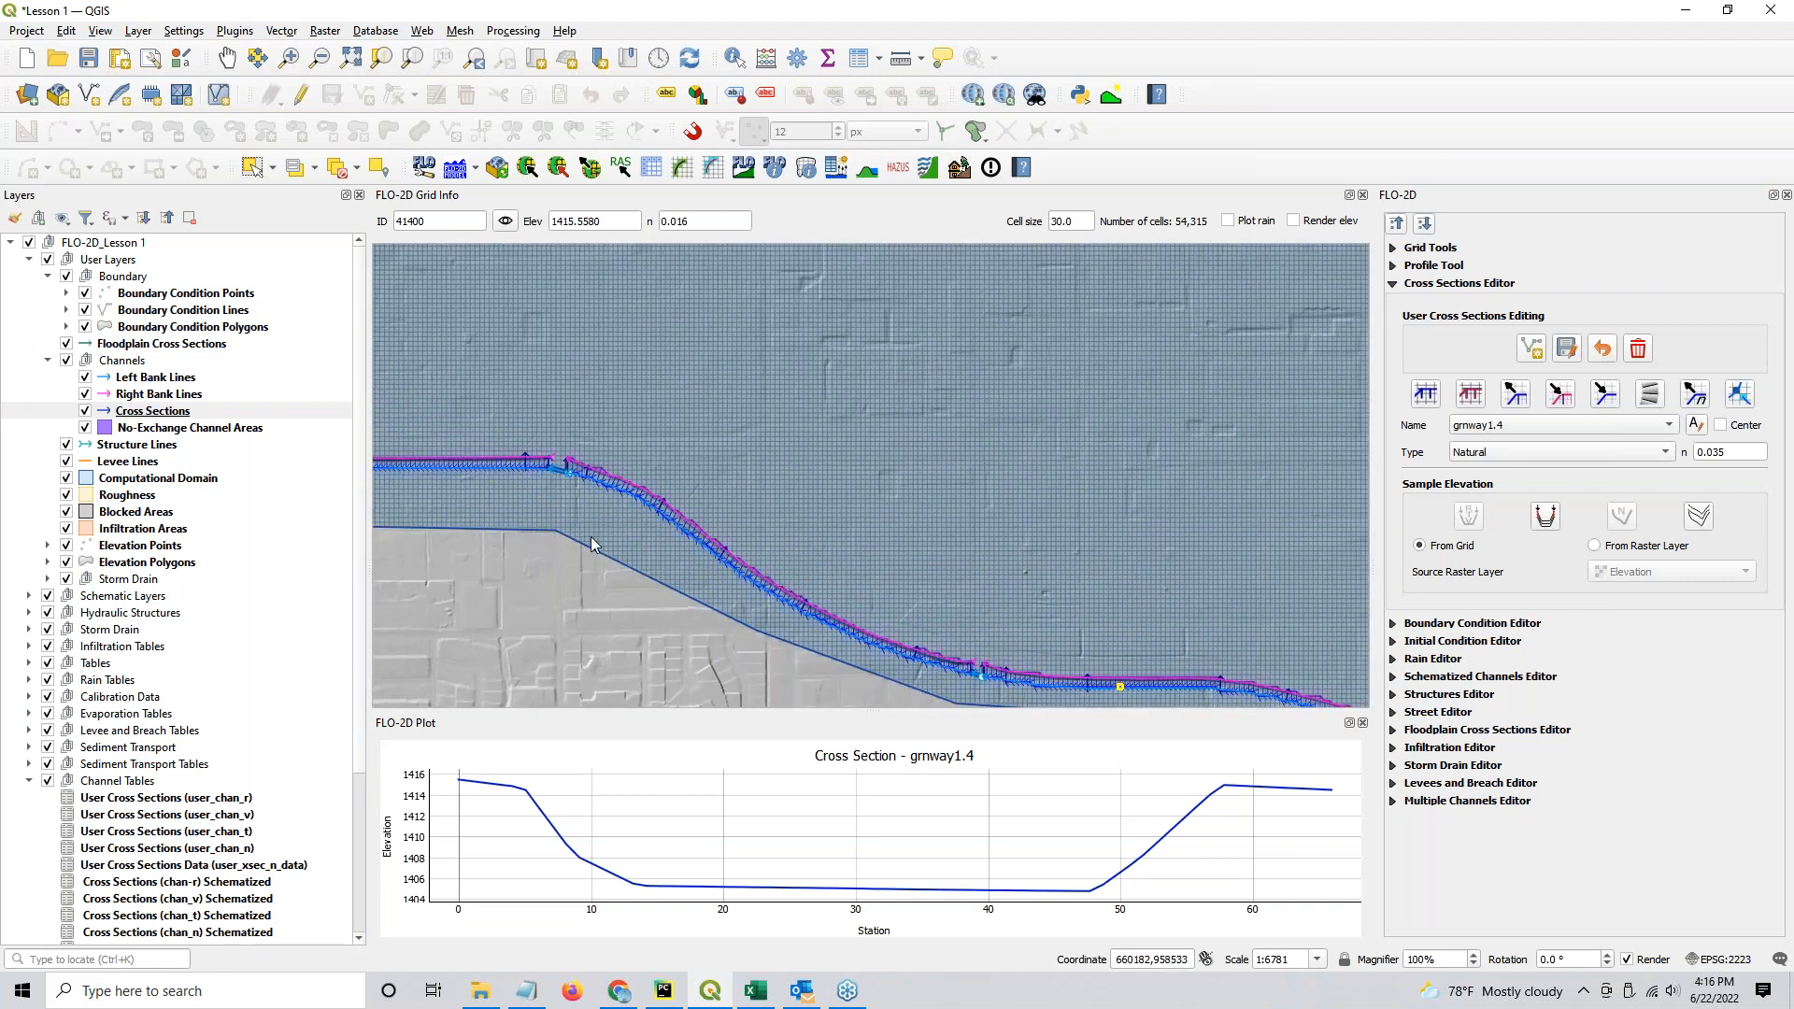
Review the outflow settings and the grnwayIn inflow hydrograph in the Boundary Condition Editor, with the channel's southeast end in view.
scroll(591, 536, "up", 2)
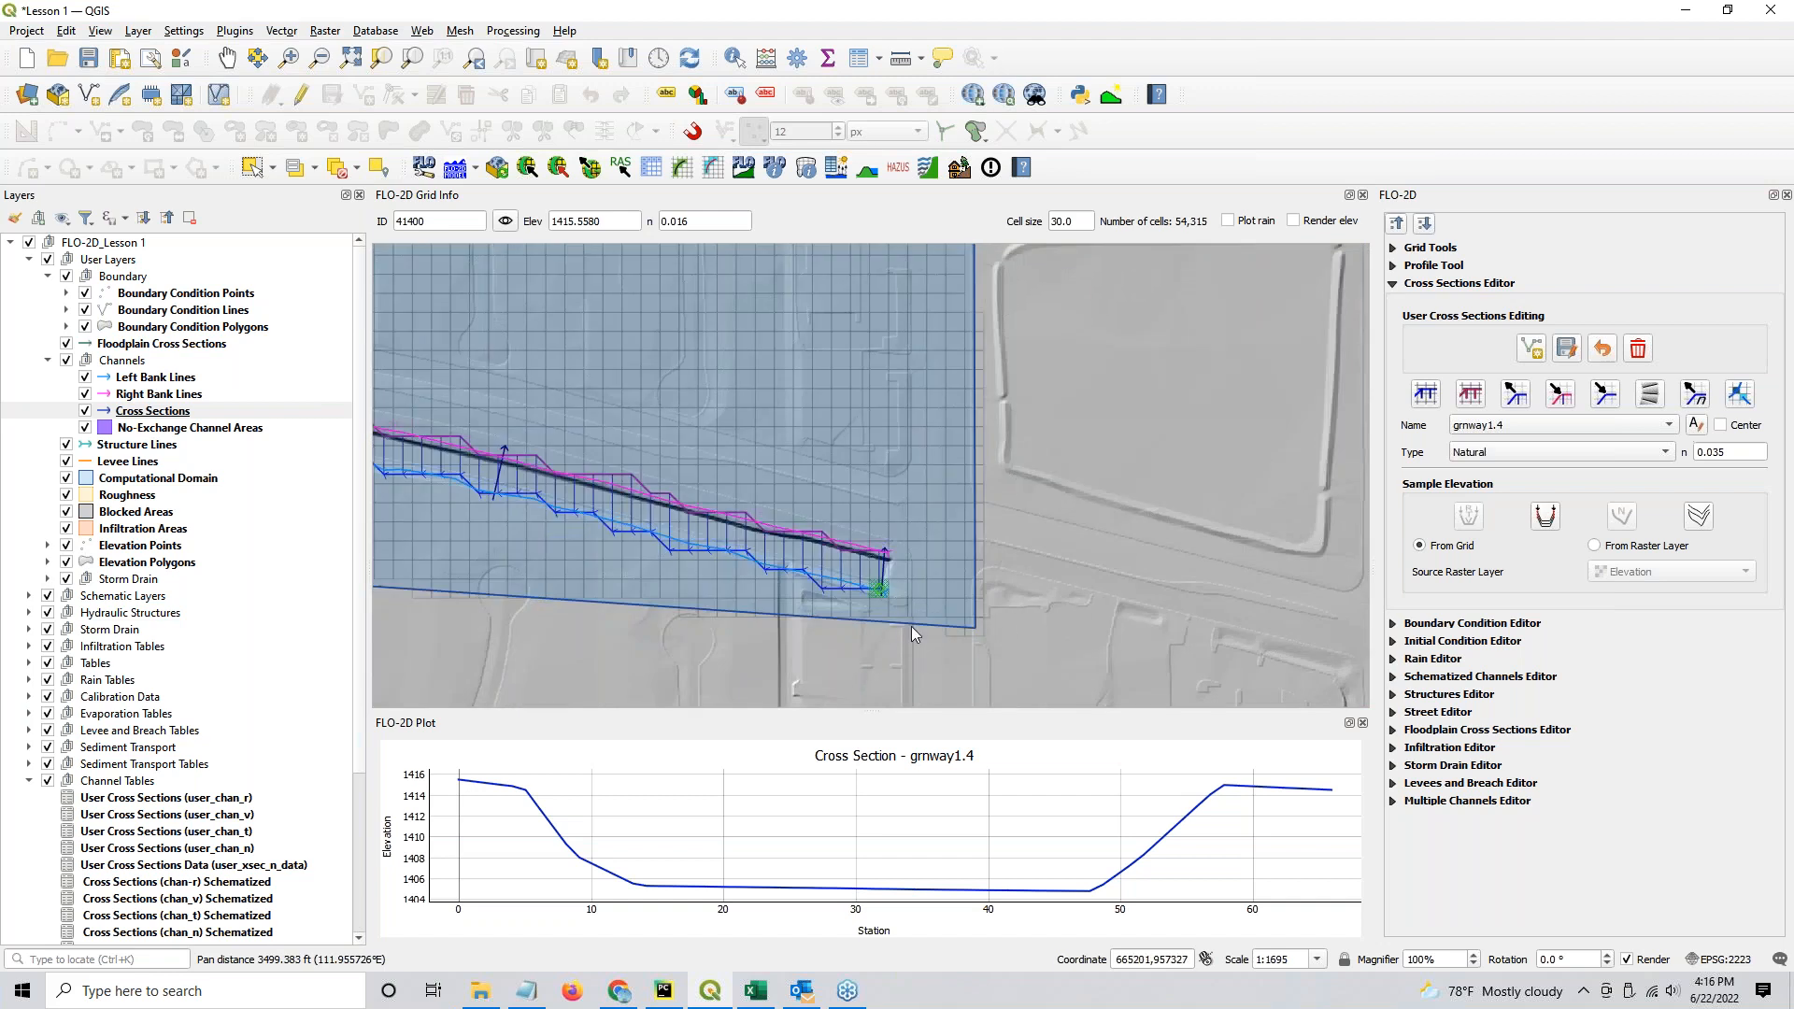
scroll(857, 607, "up", 1)
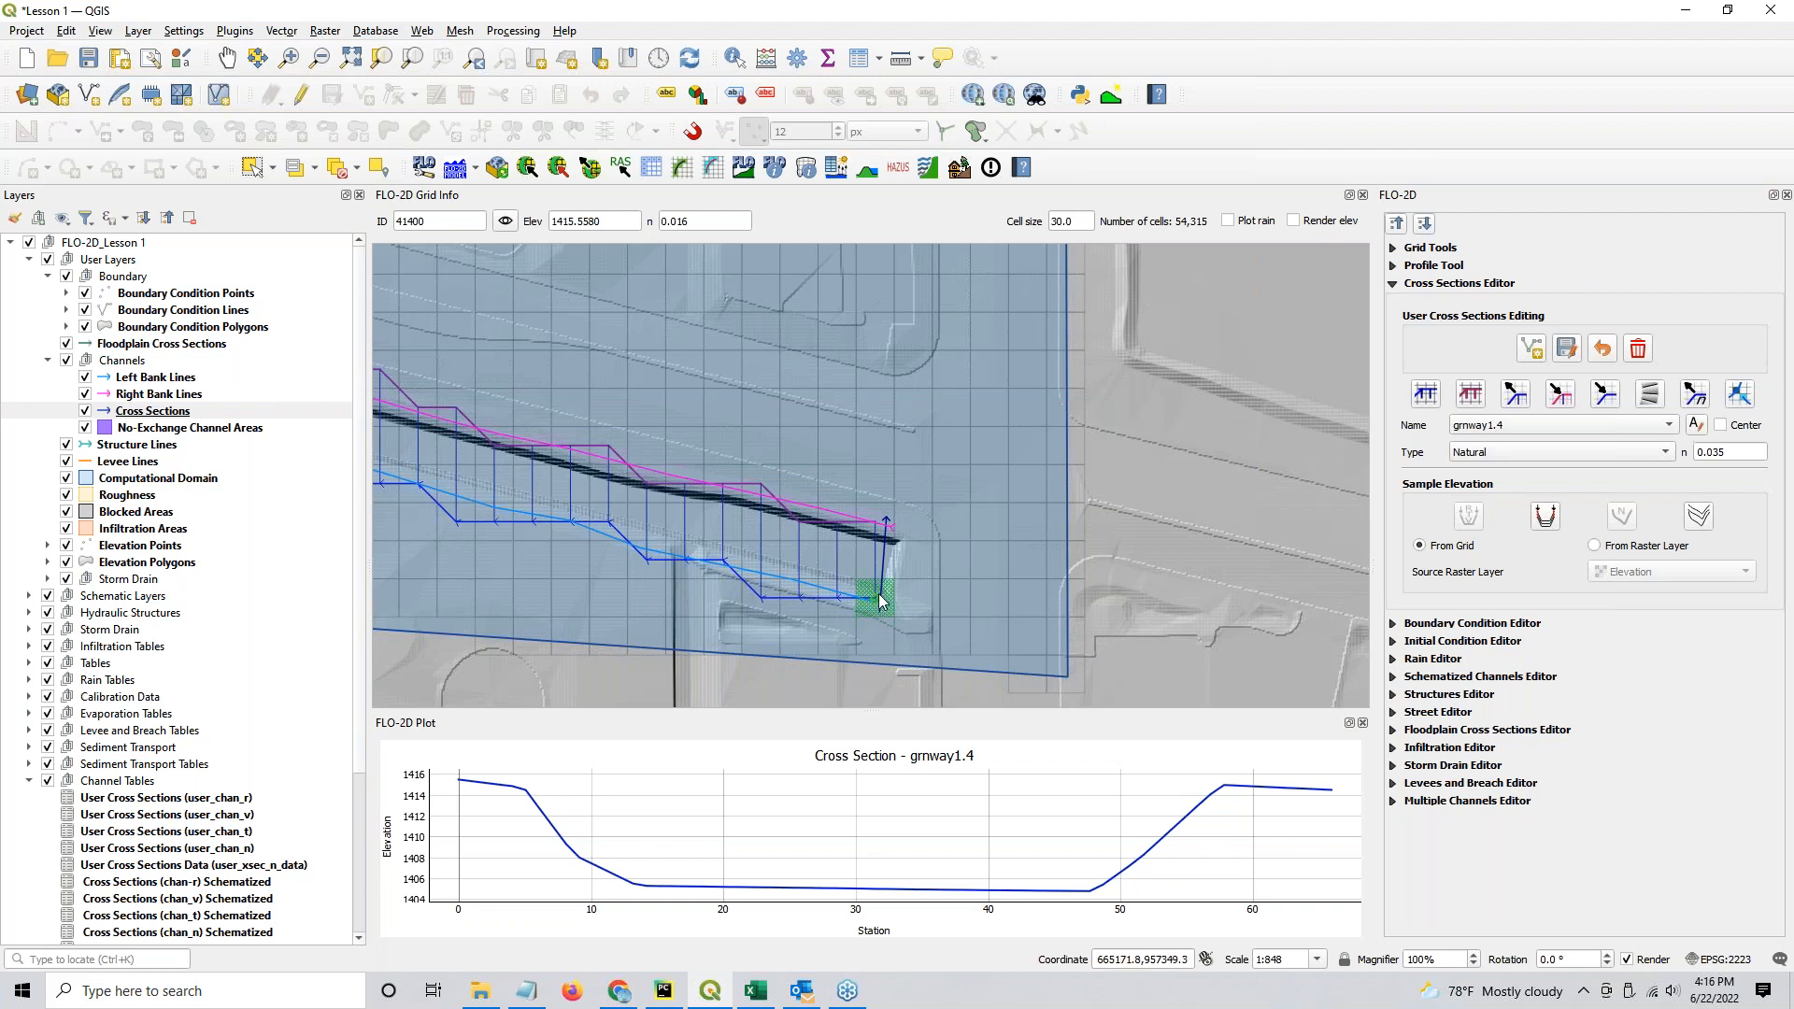
left_click(1393, 283)
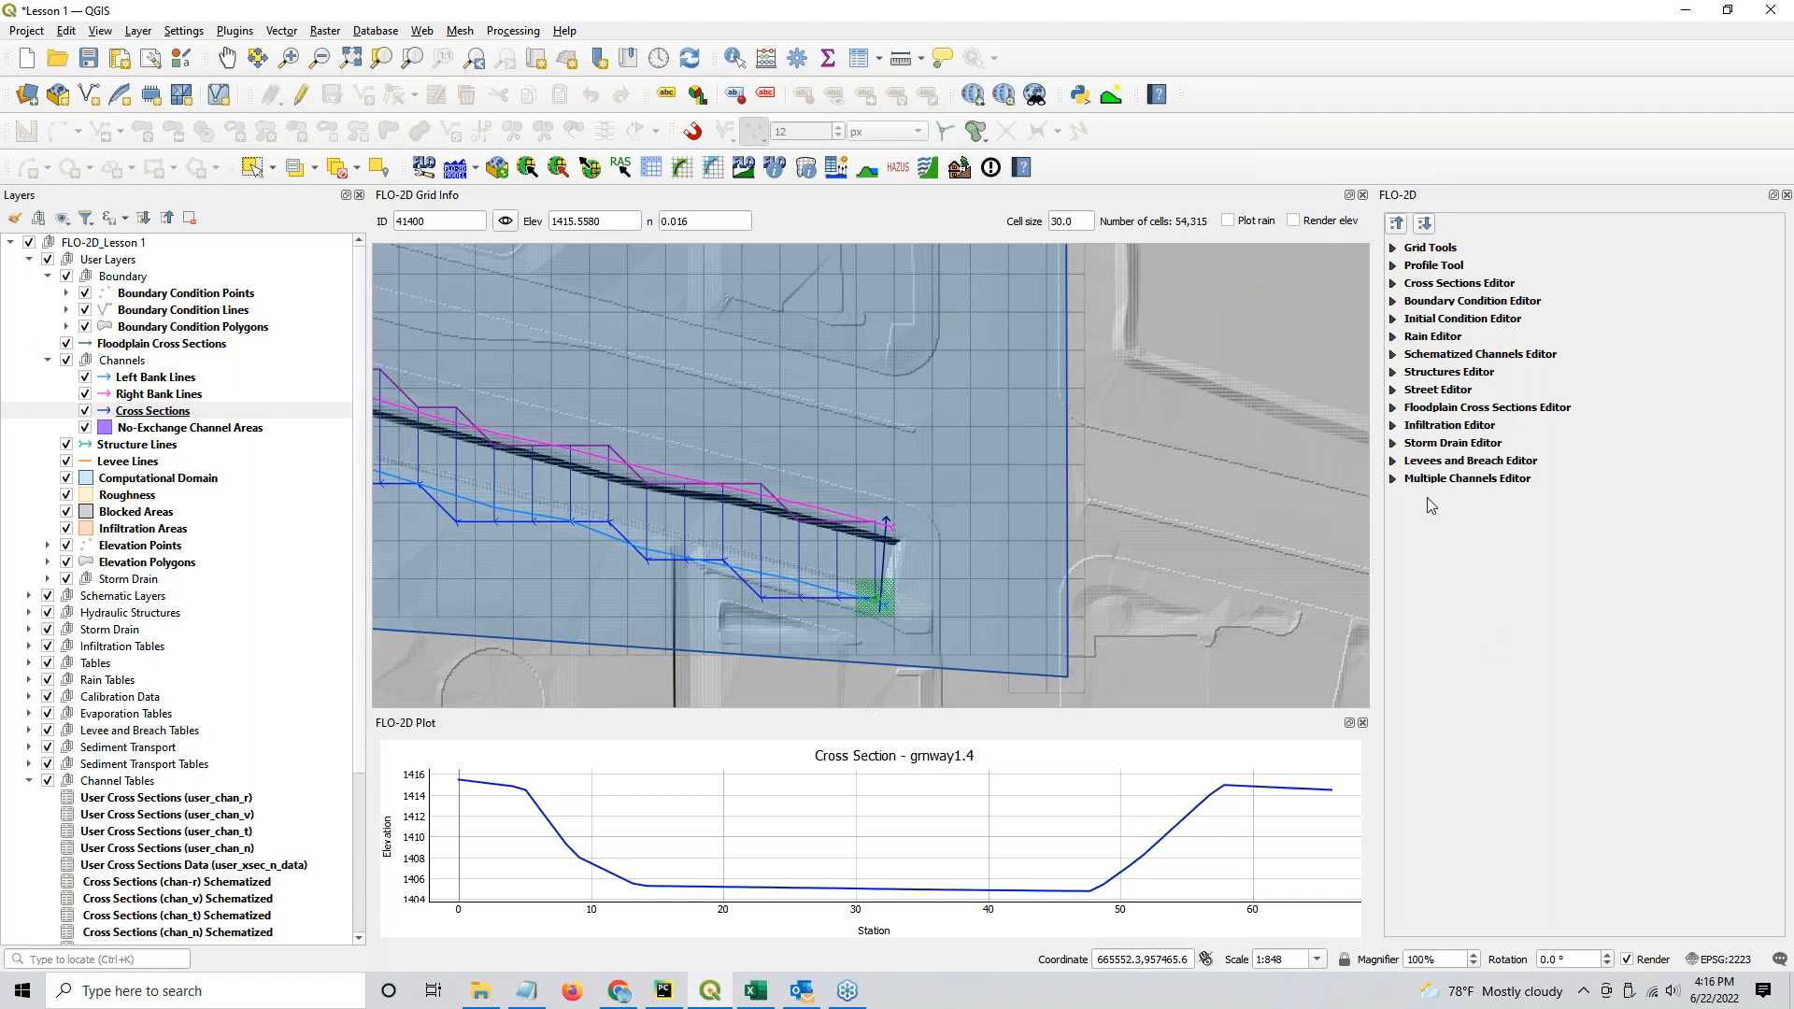
left_click(1392, 301)
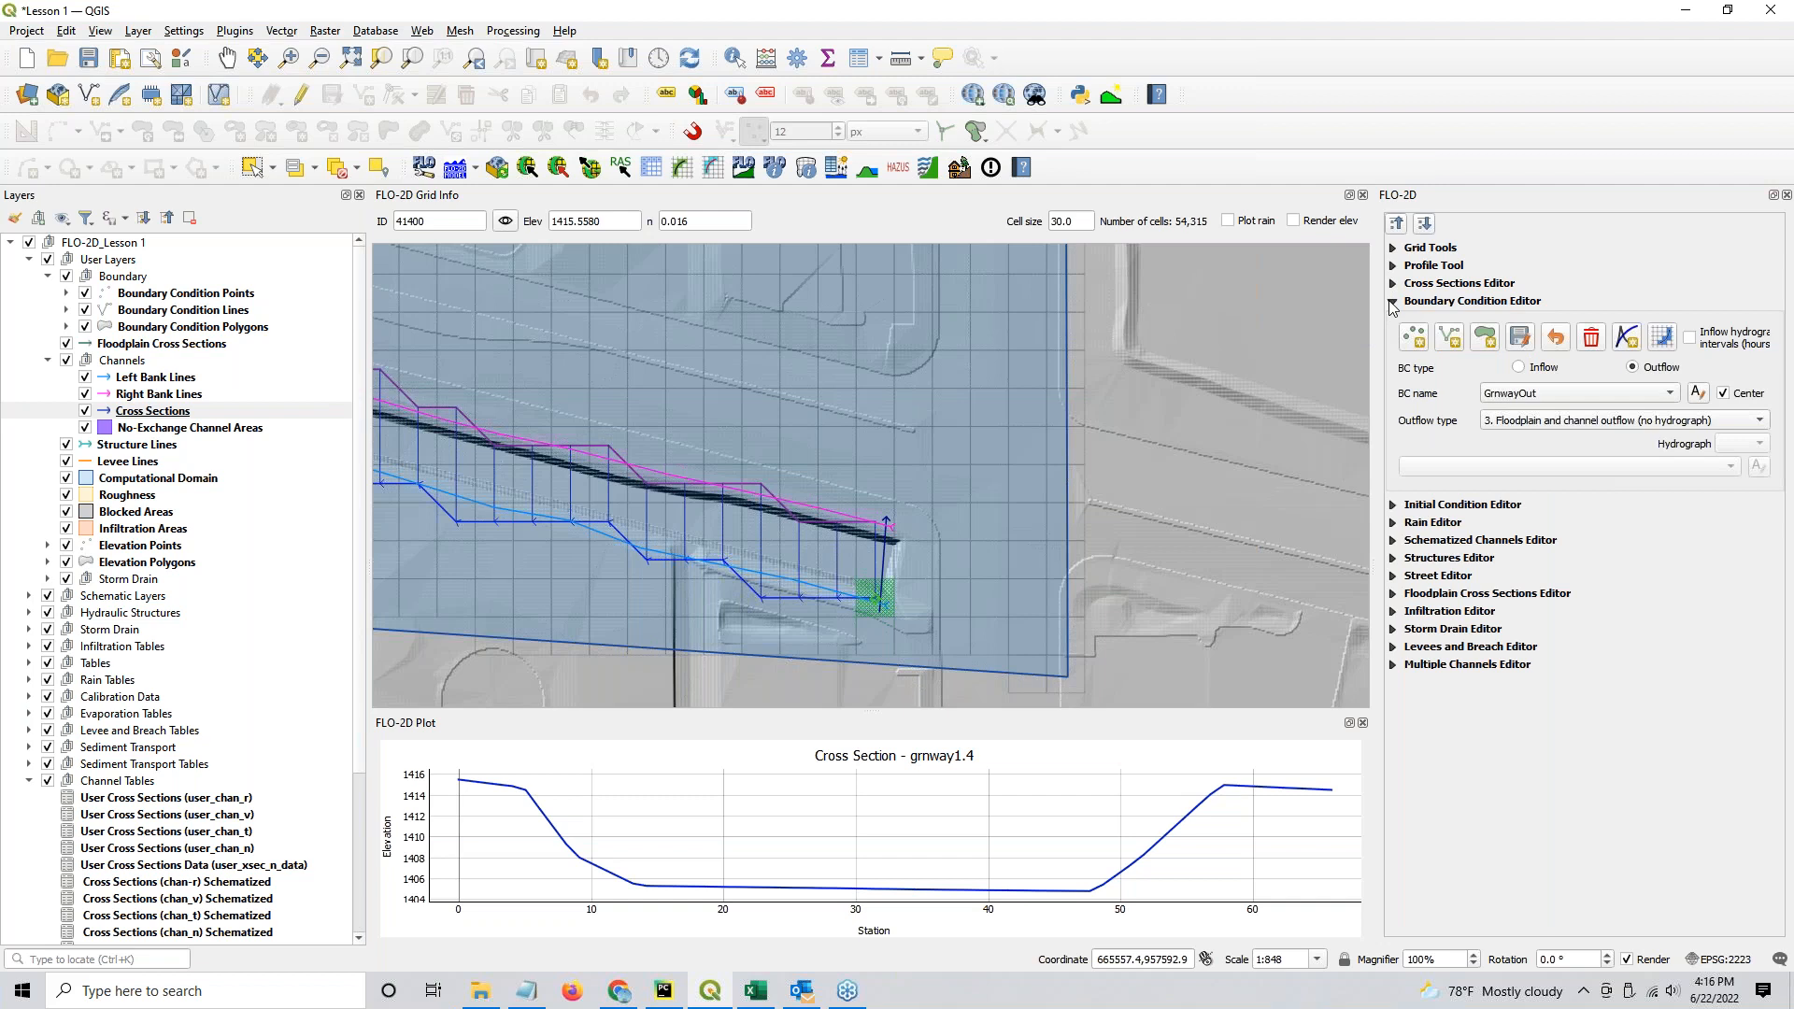
double_click(1517, 393)
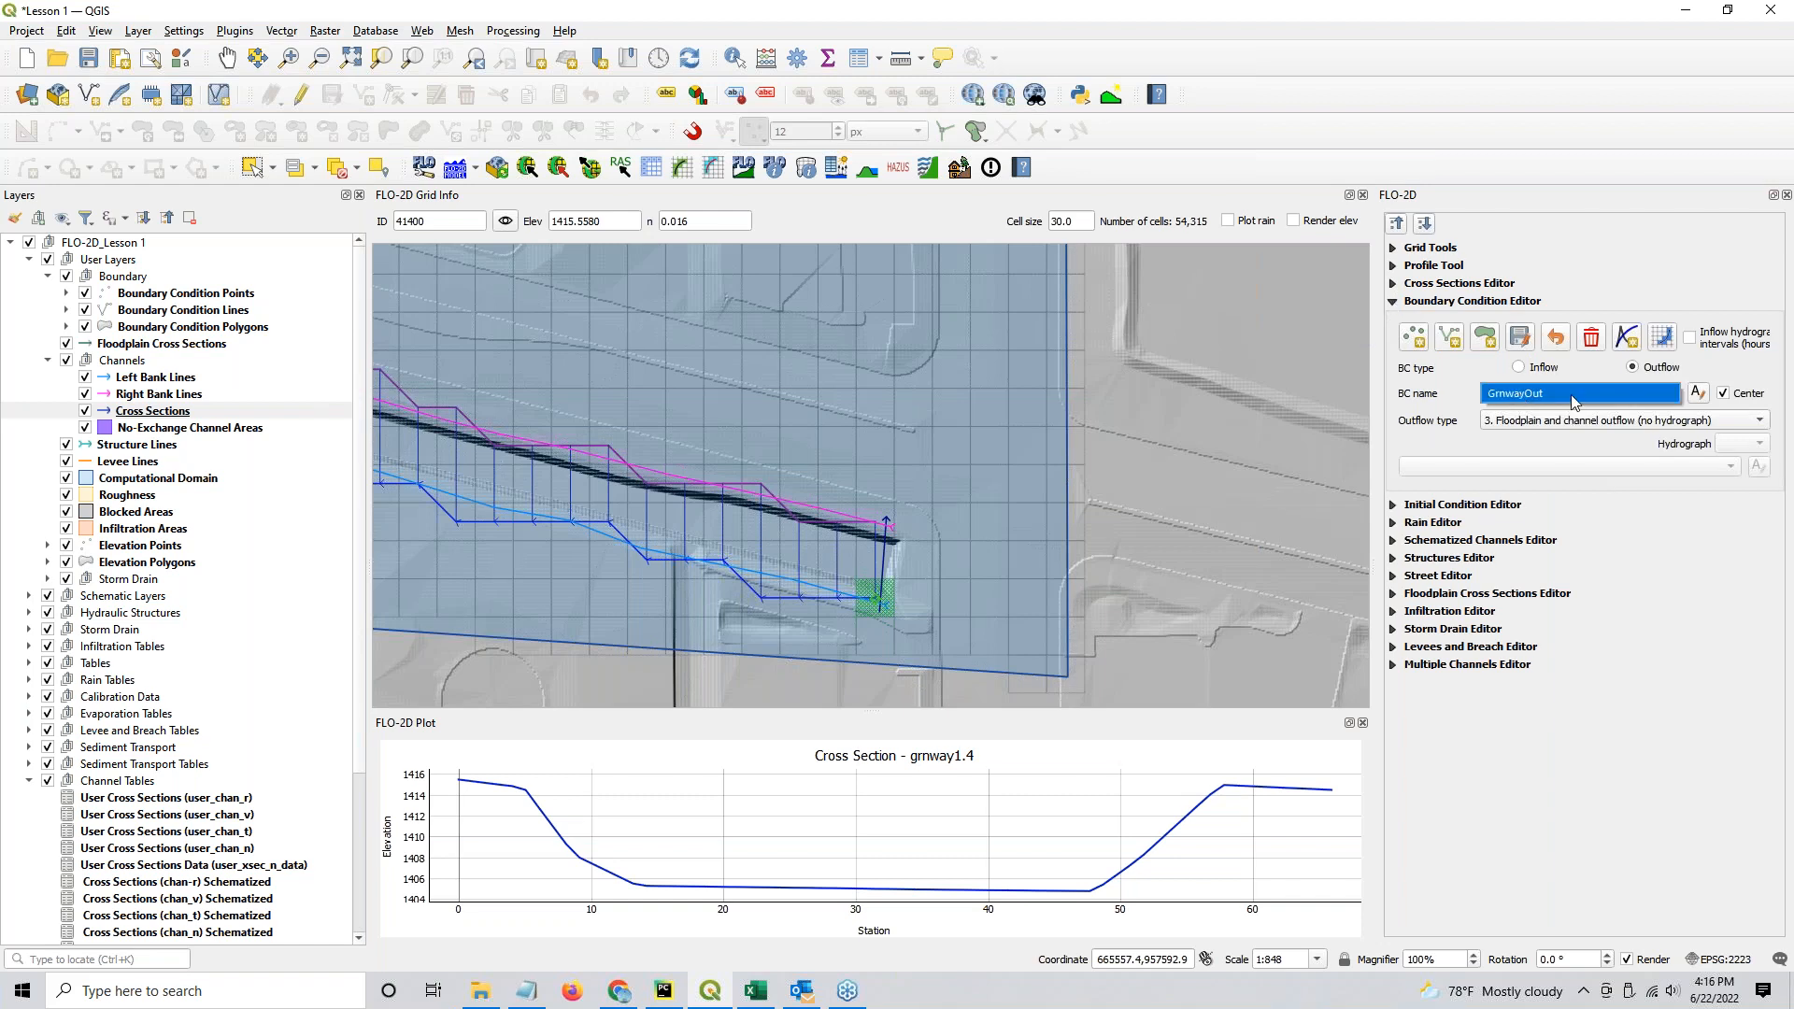
left_click(1533, 367)
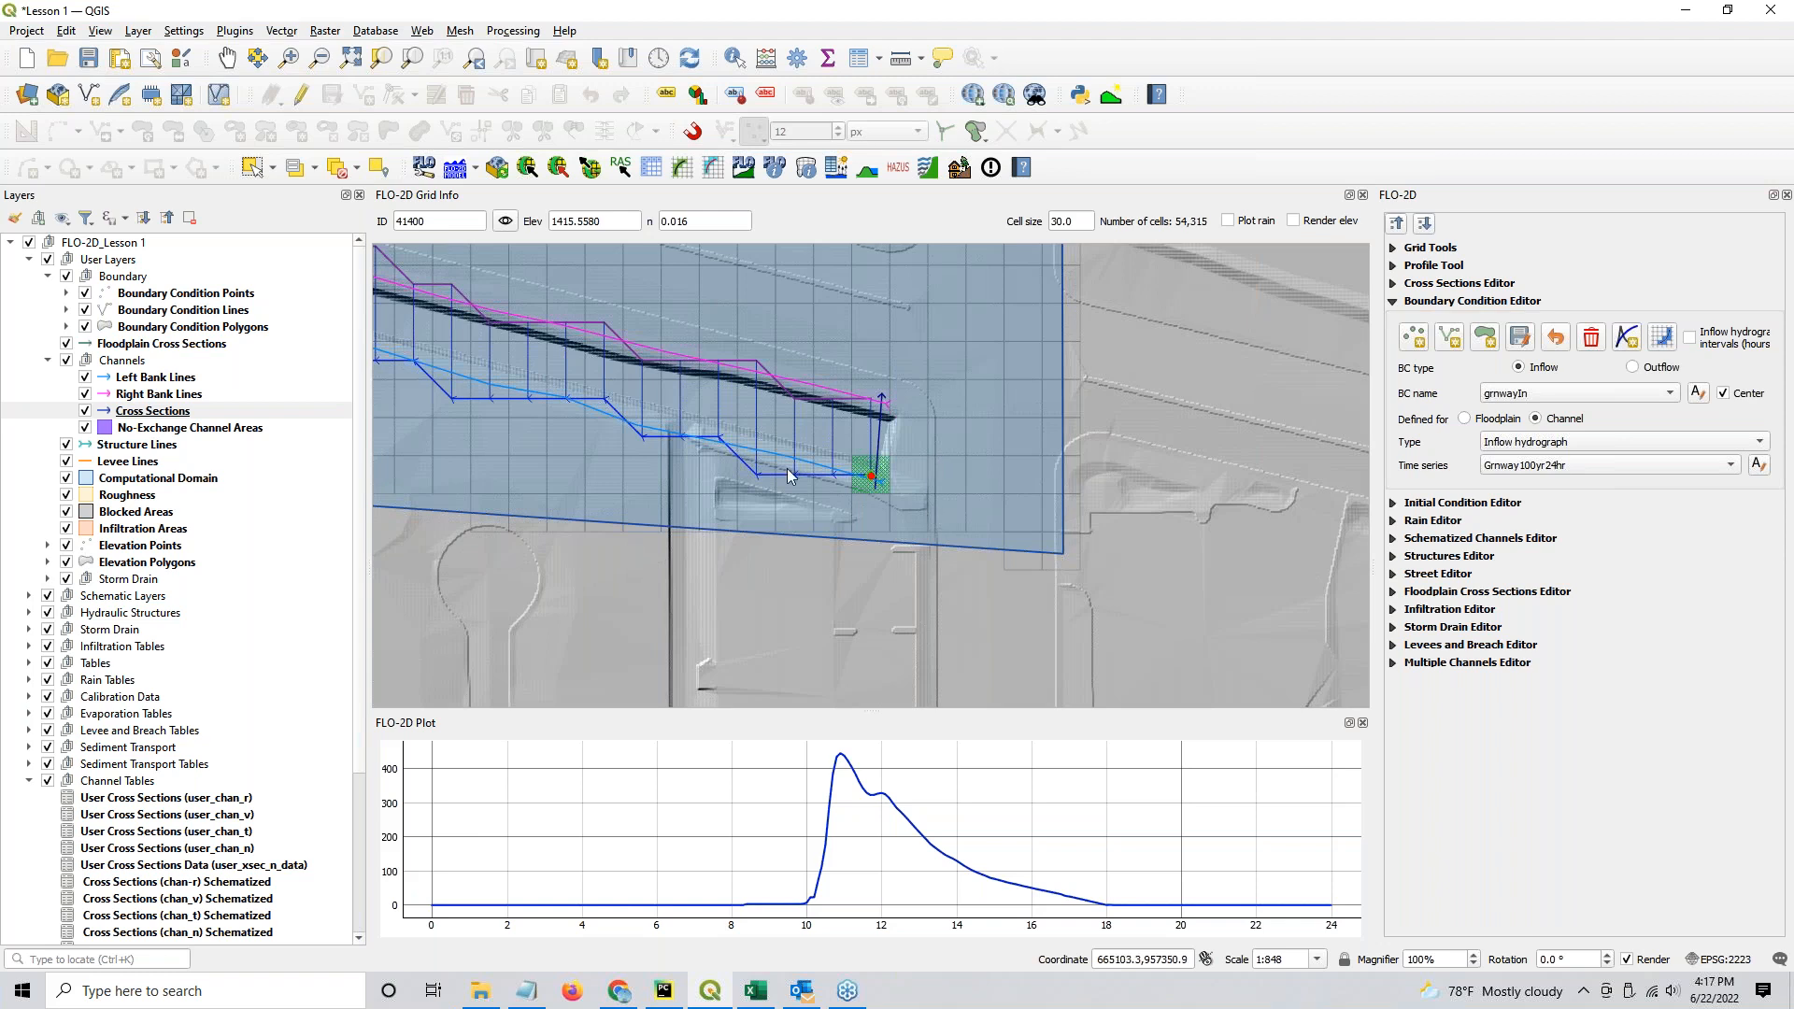
Follow the channel on the map from the southeast inflow element to its west end, examining bank lines and cross sections.
scroll(680, 449, "down", 1)
left_click(996, 523)
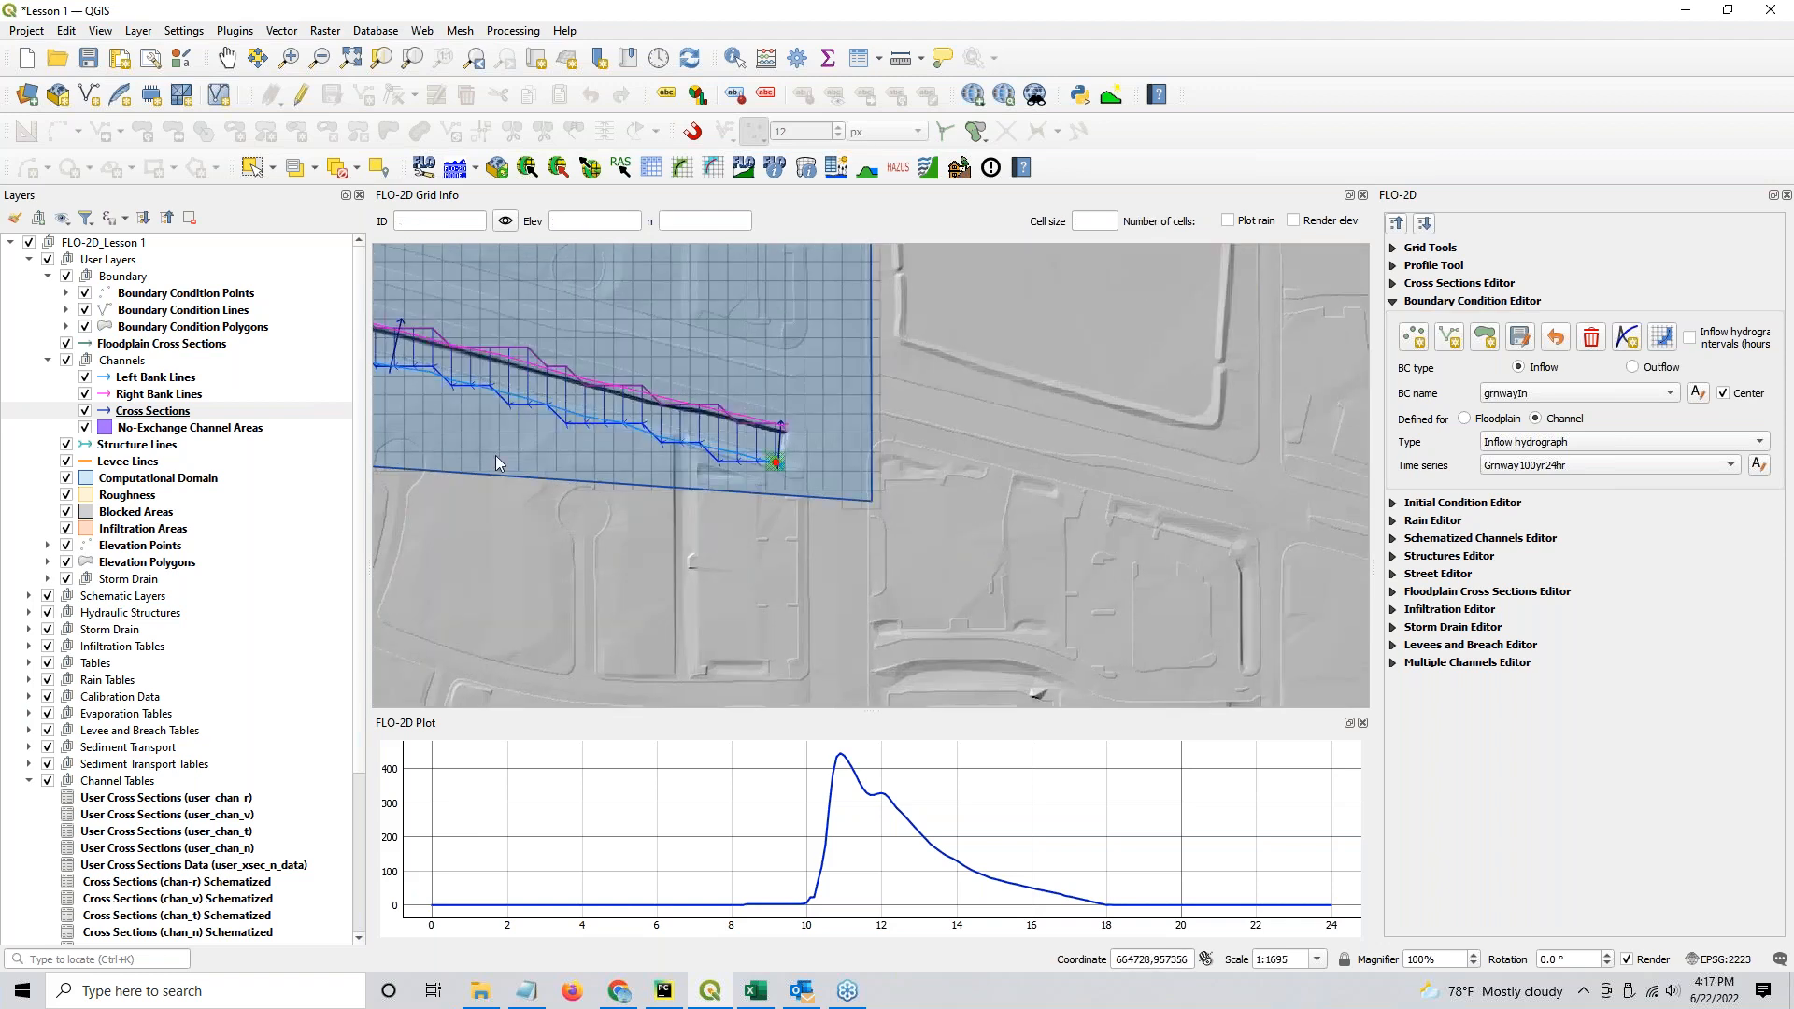
left_click_drag(516, 440, 789, 528)
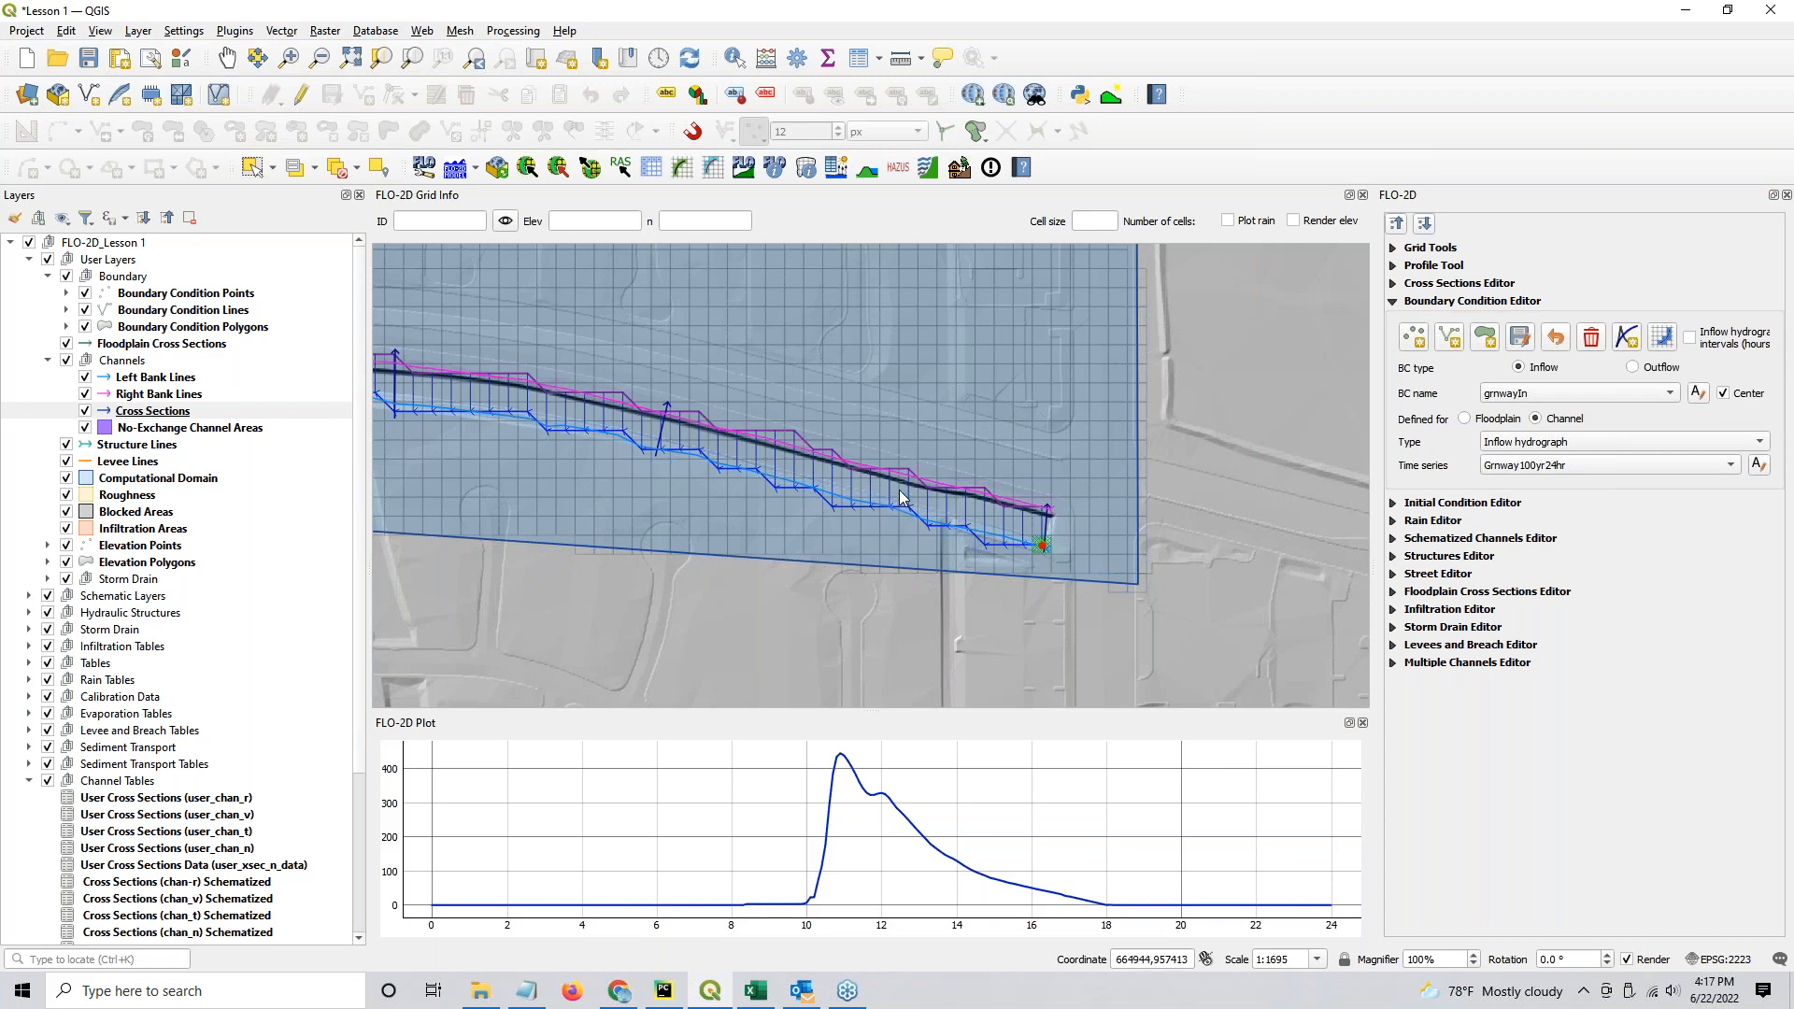
scroll(869, 513, "down", 1)
left_click_drag(704, 492, 988, 587)
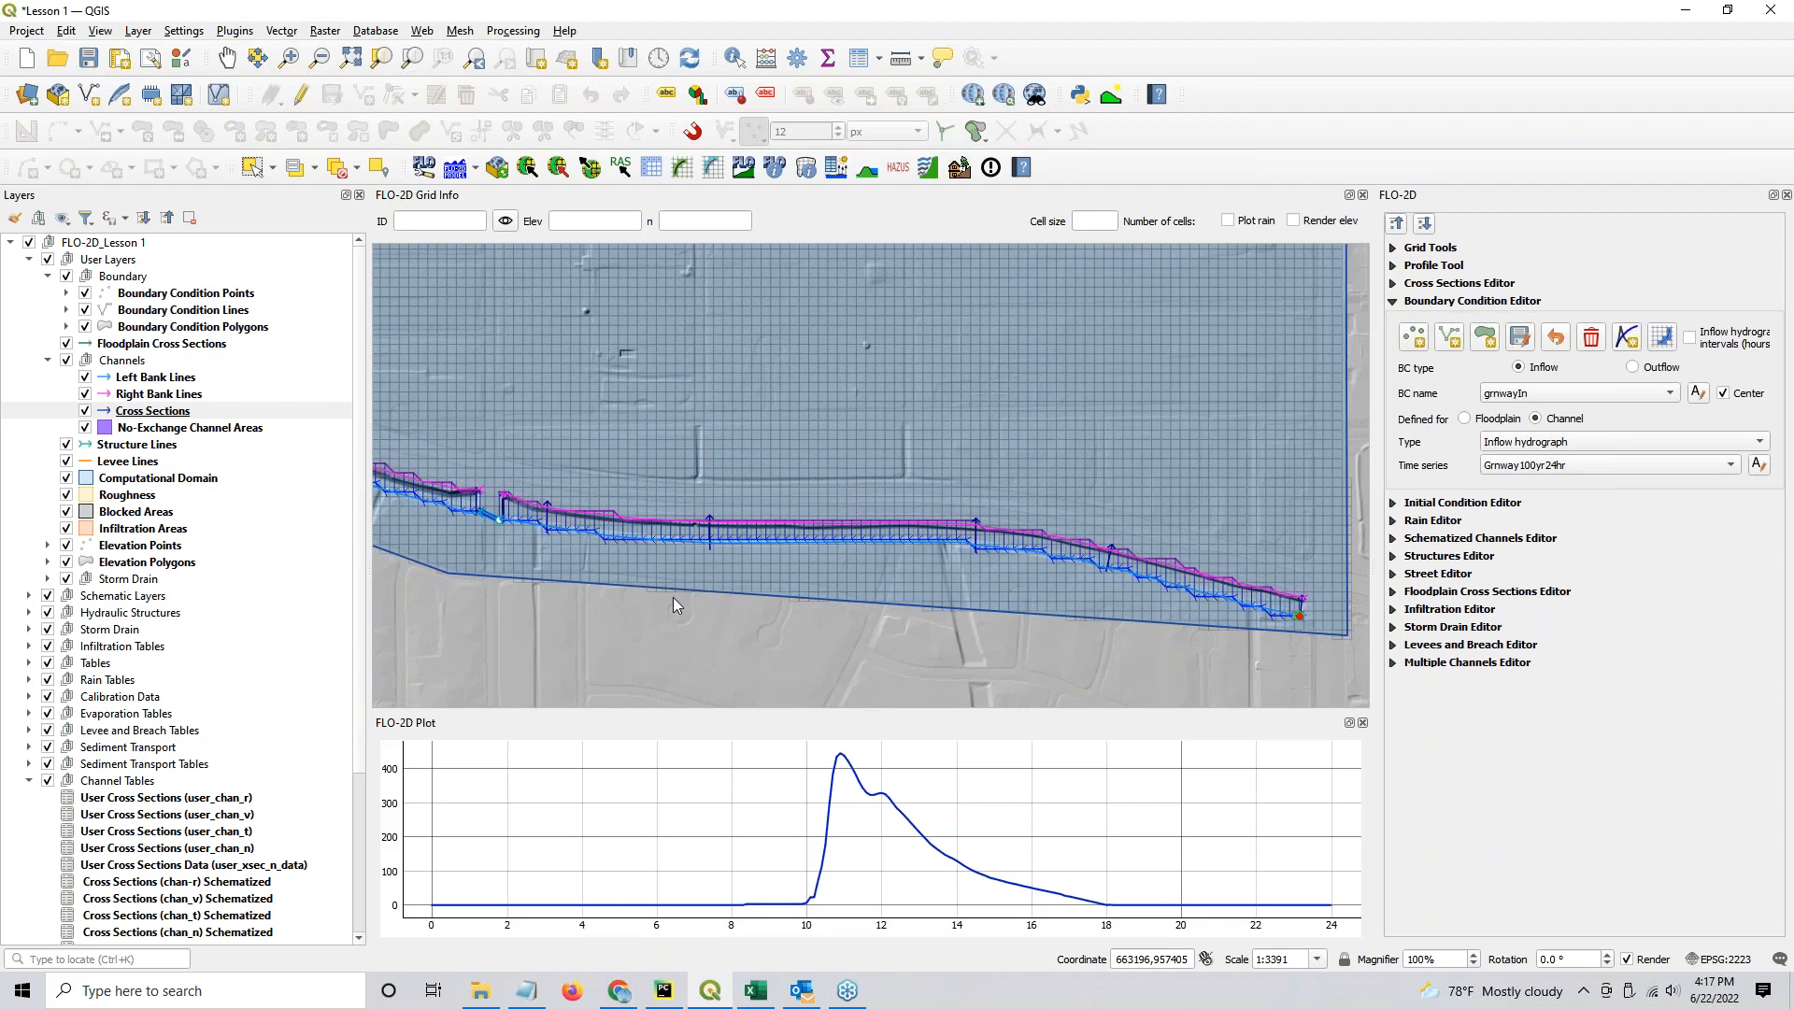
left_click_drag(654, 572, 1131, 552)
scroll(741, 427, "up", 1)
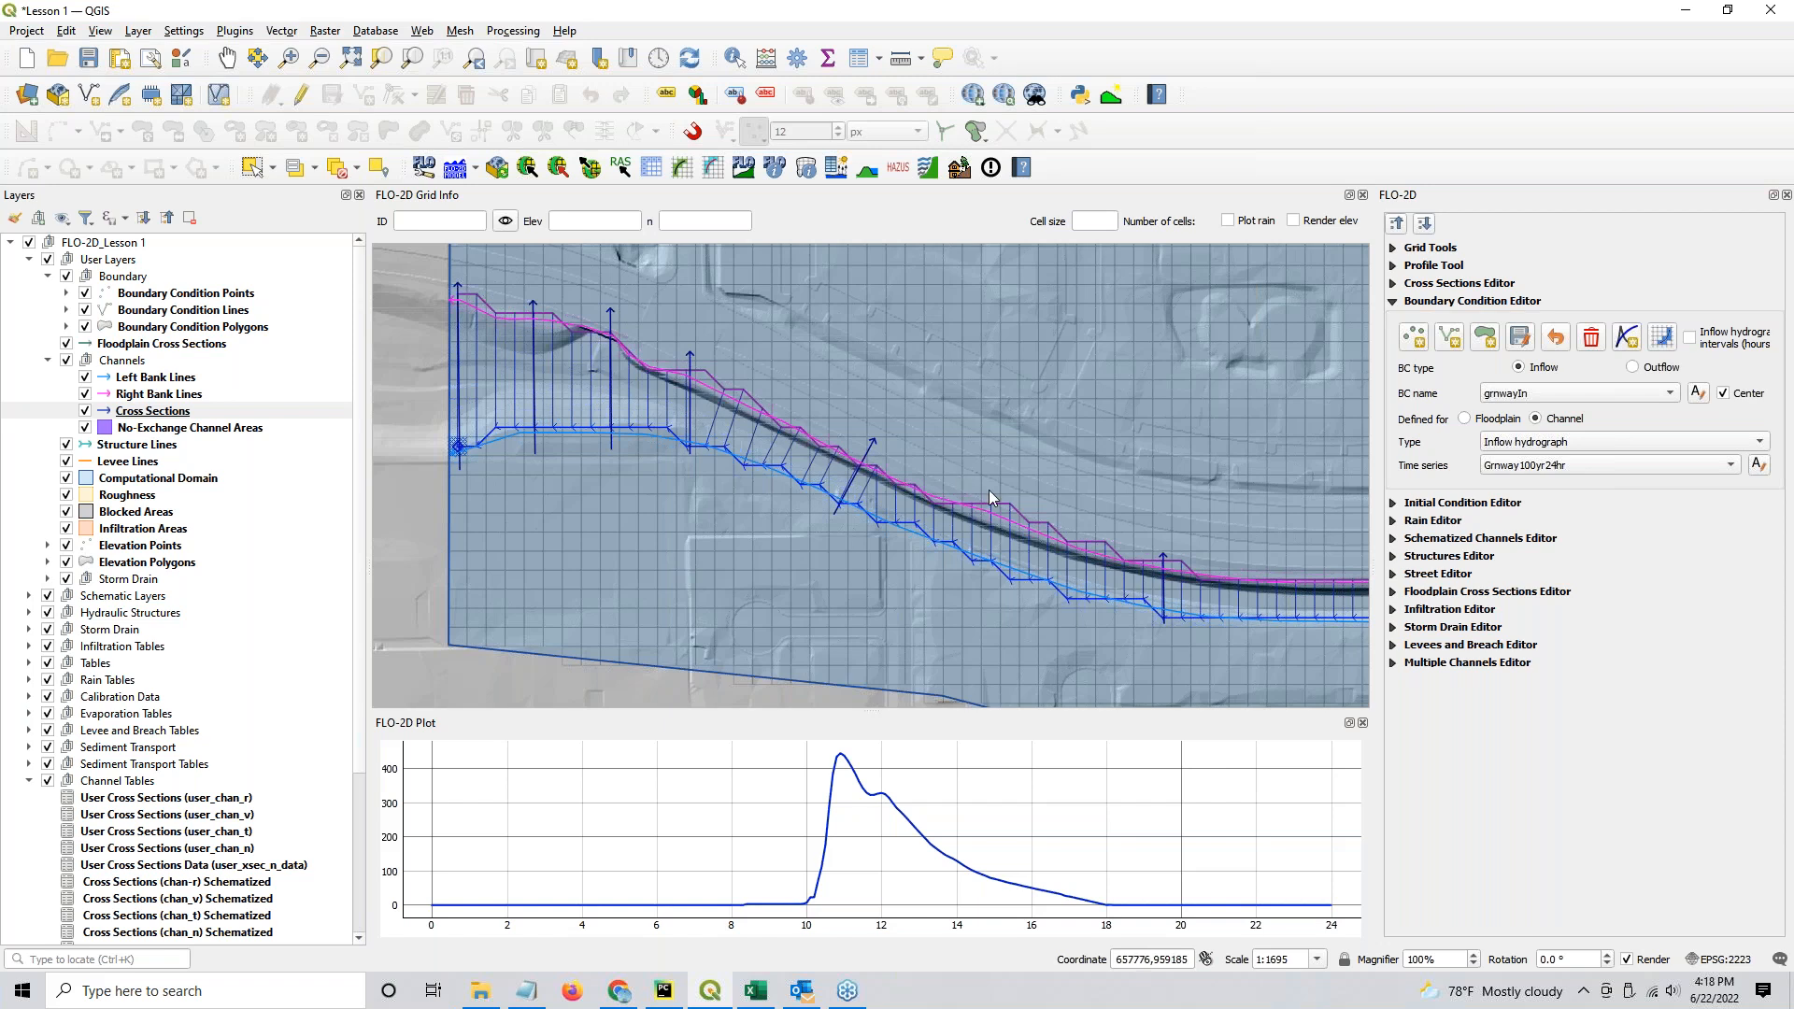
scroll(1140, 533, "down", 1)
left_click_drag(1104, 560, 678, 474)
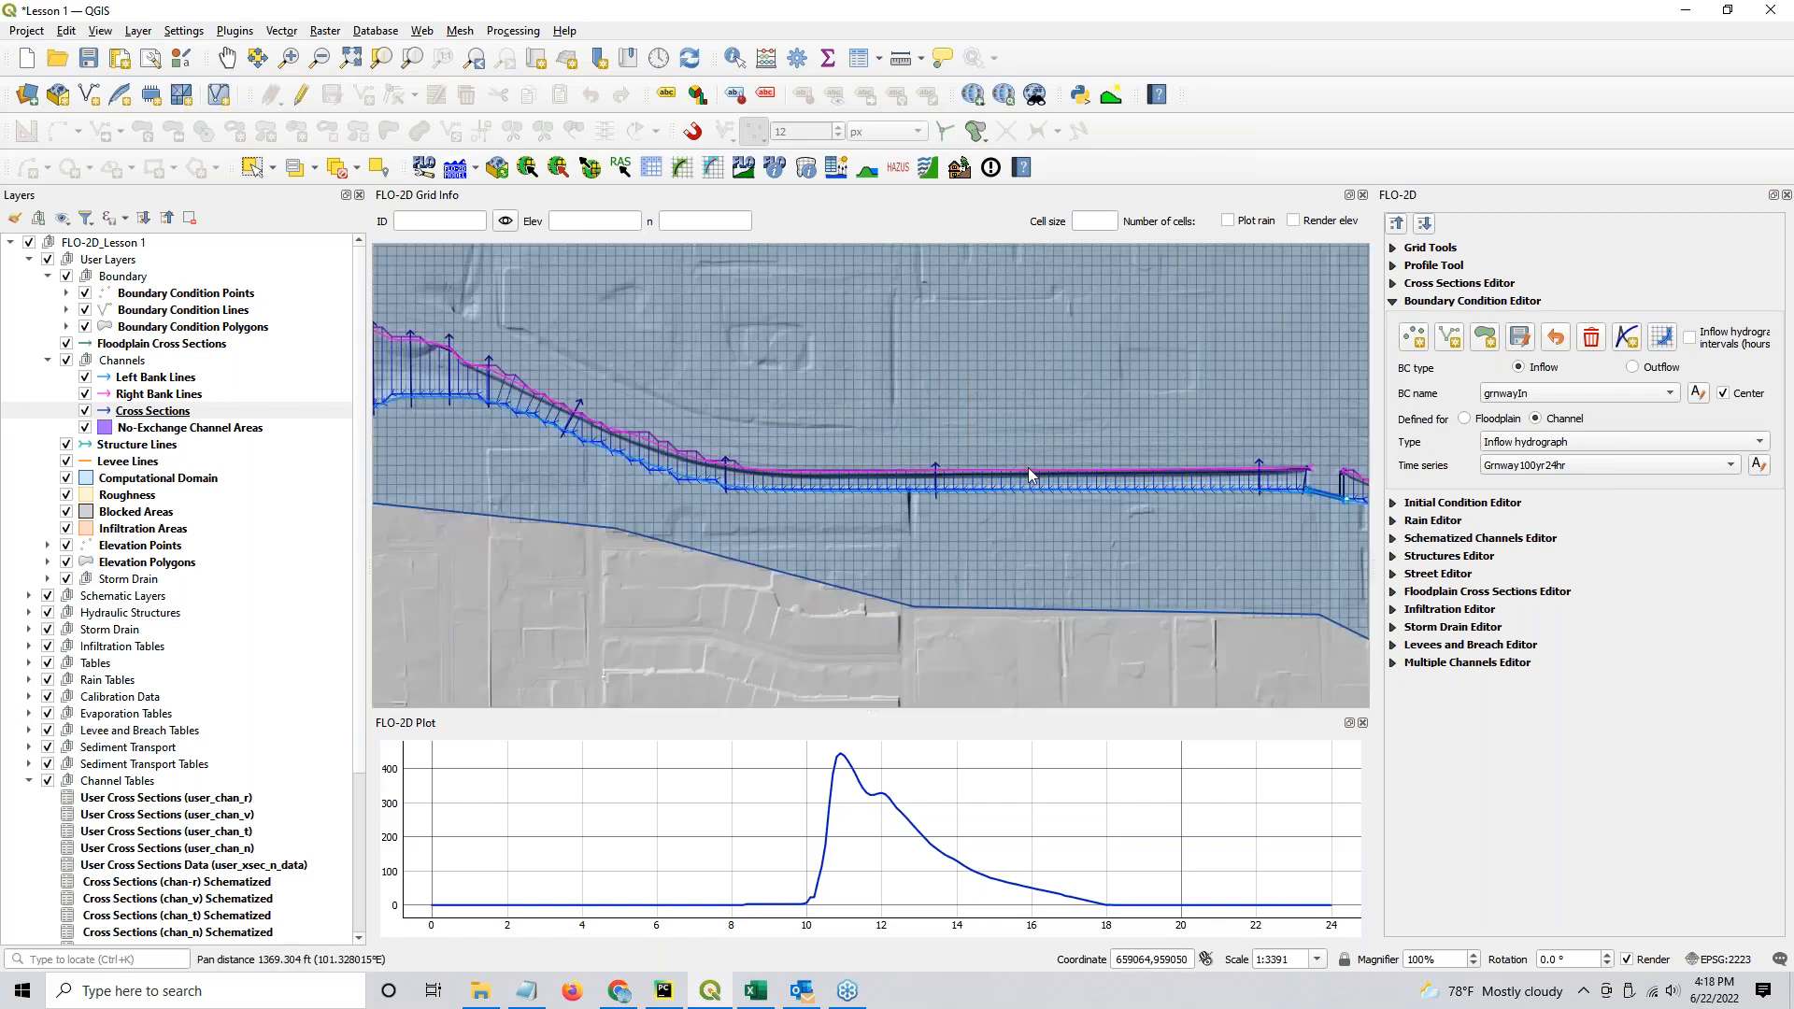
scroll(679, 474, "down", 1)
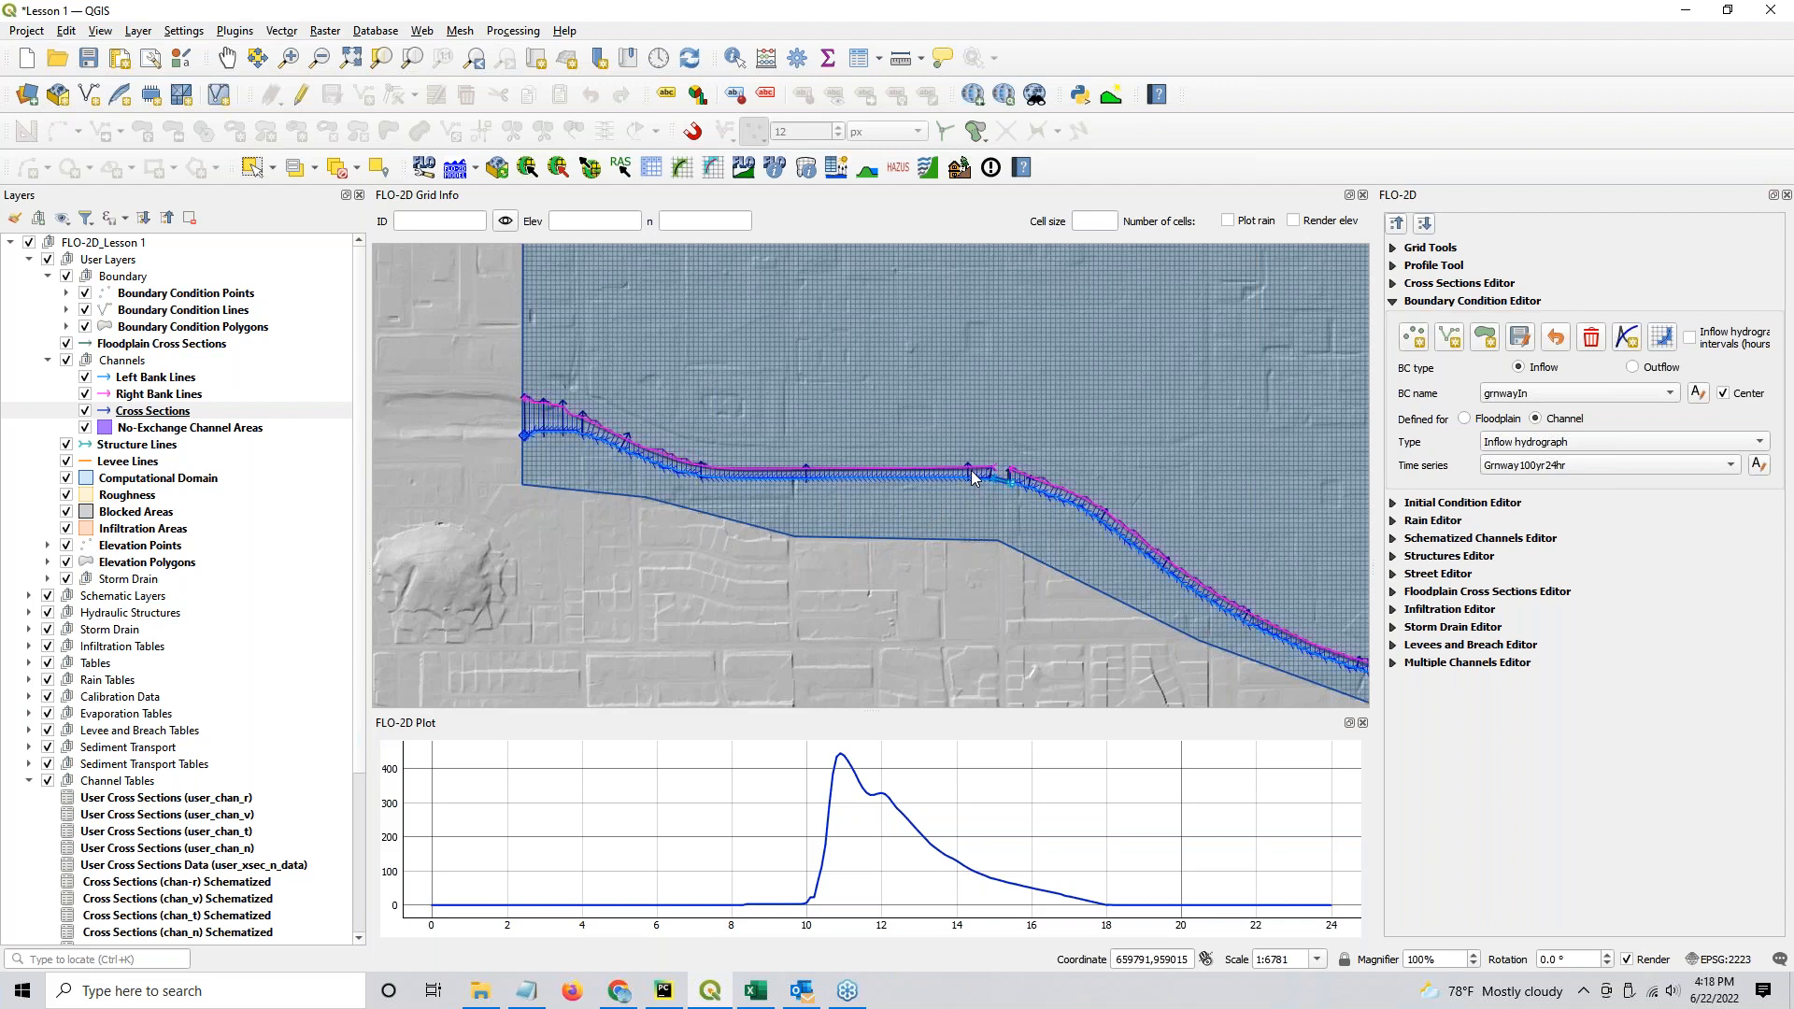
left_click_drag(1050, 462, 770, 550)
scroll(706, 401, "down", 1)
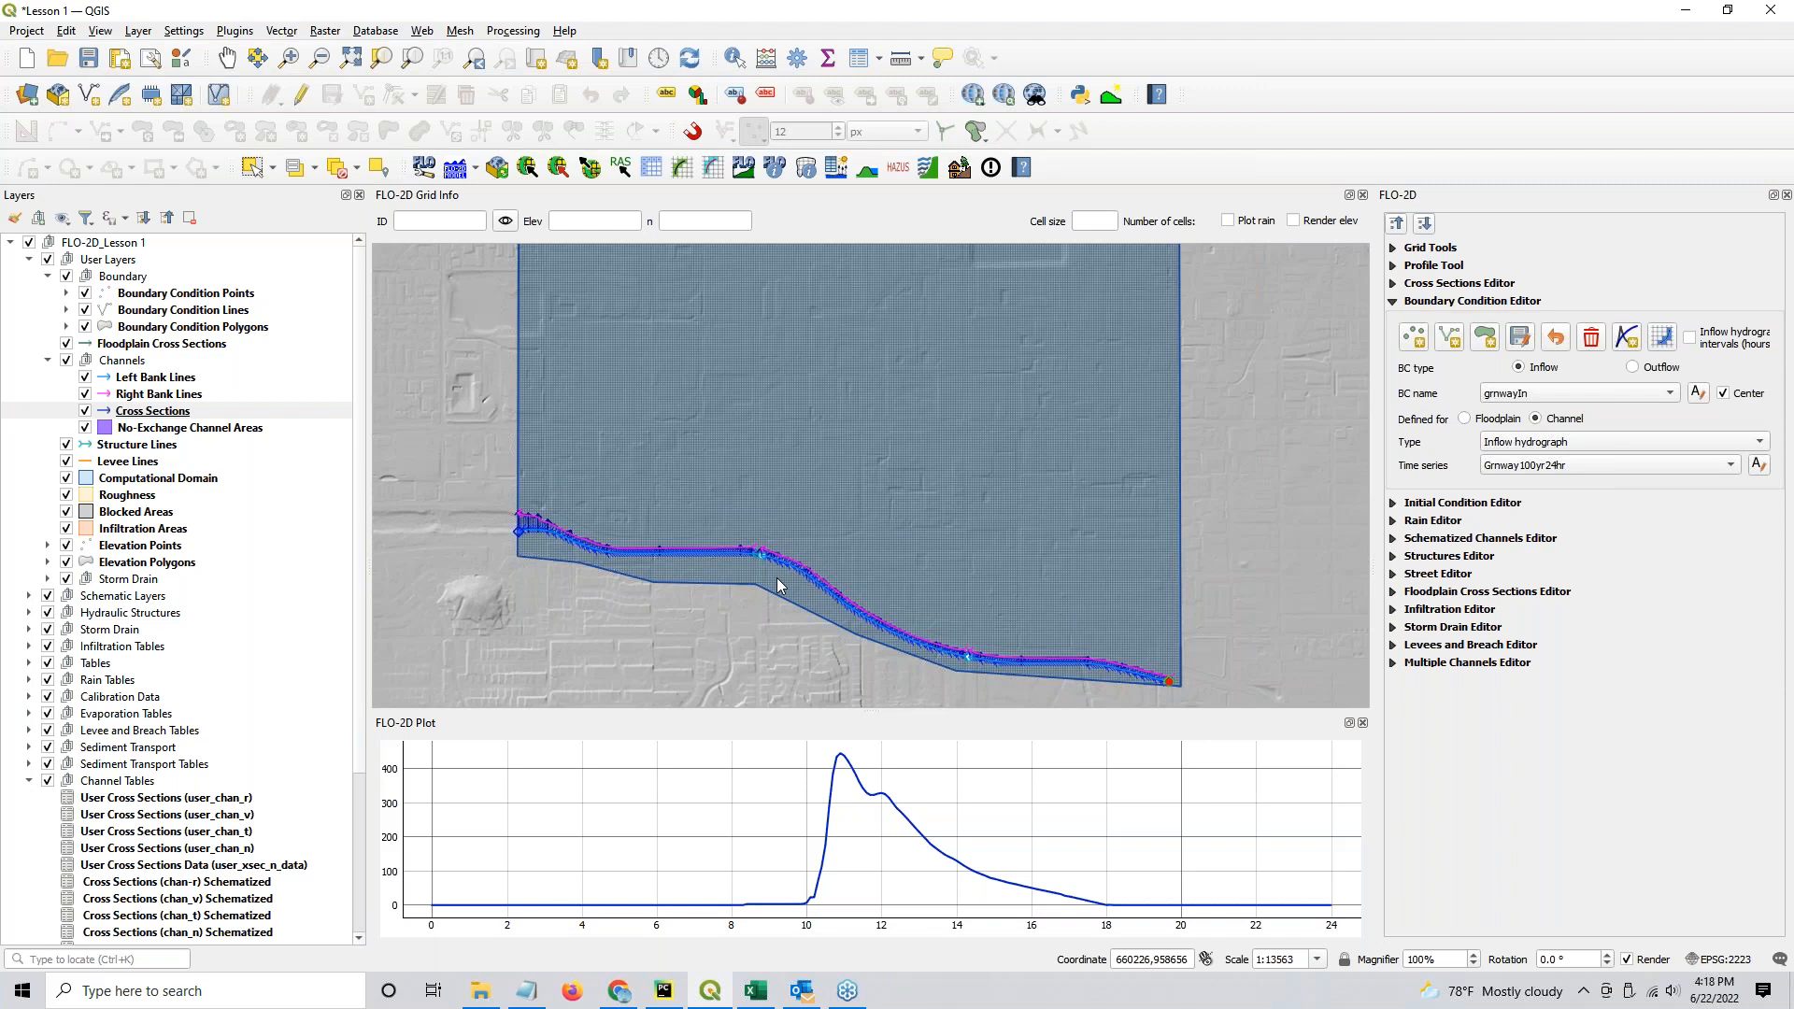
Inspect the western gap between channel segments up close and compare it with the full channel alignment.
scroll(777, 578, "up", 4)
left_click(753, 399)
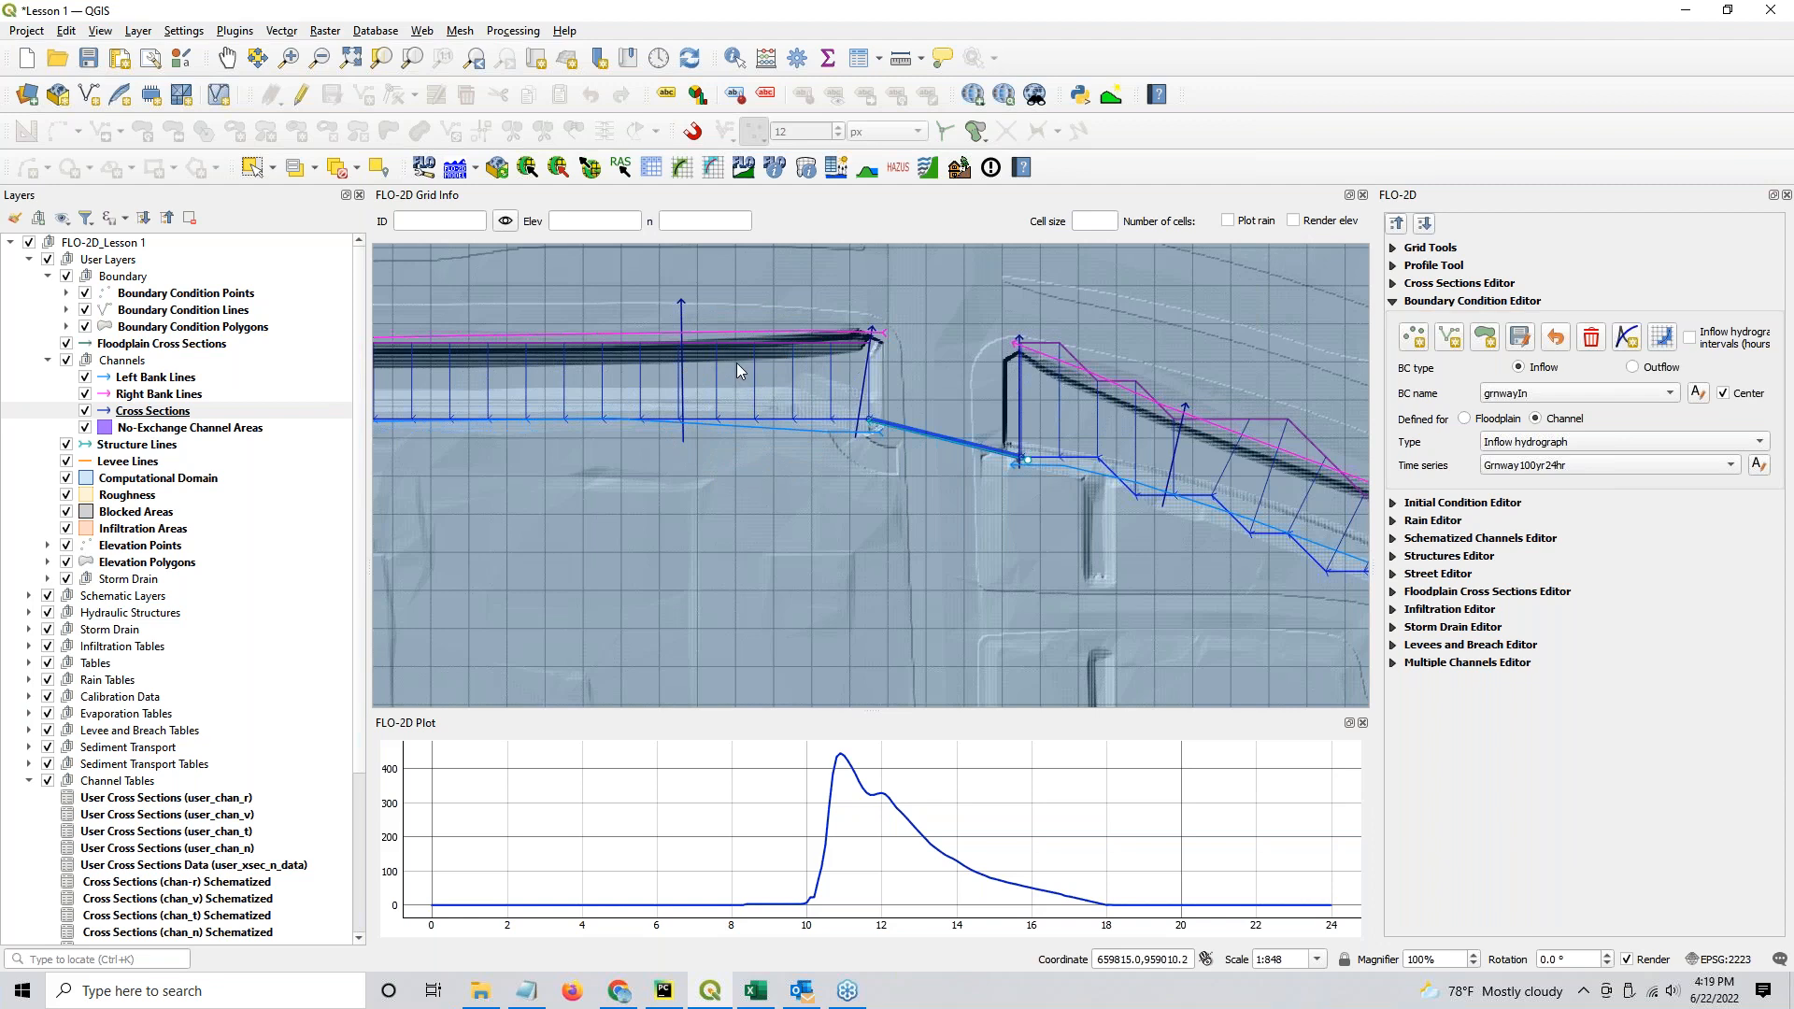
left_click(719, 422)
scroll(677, 388, "down", 2)
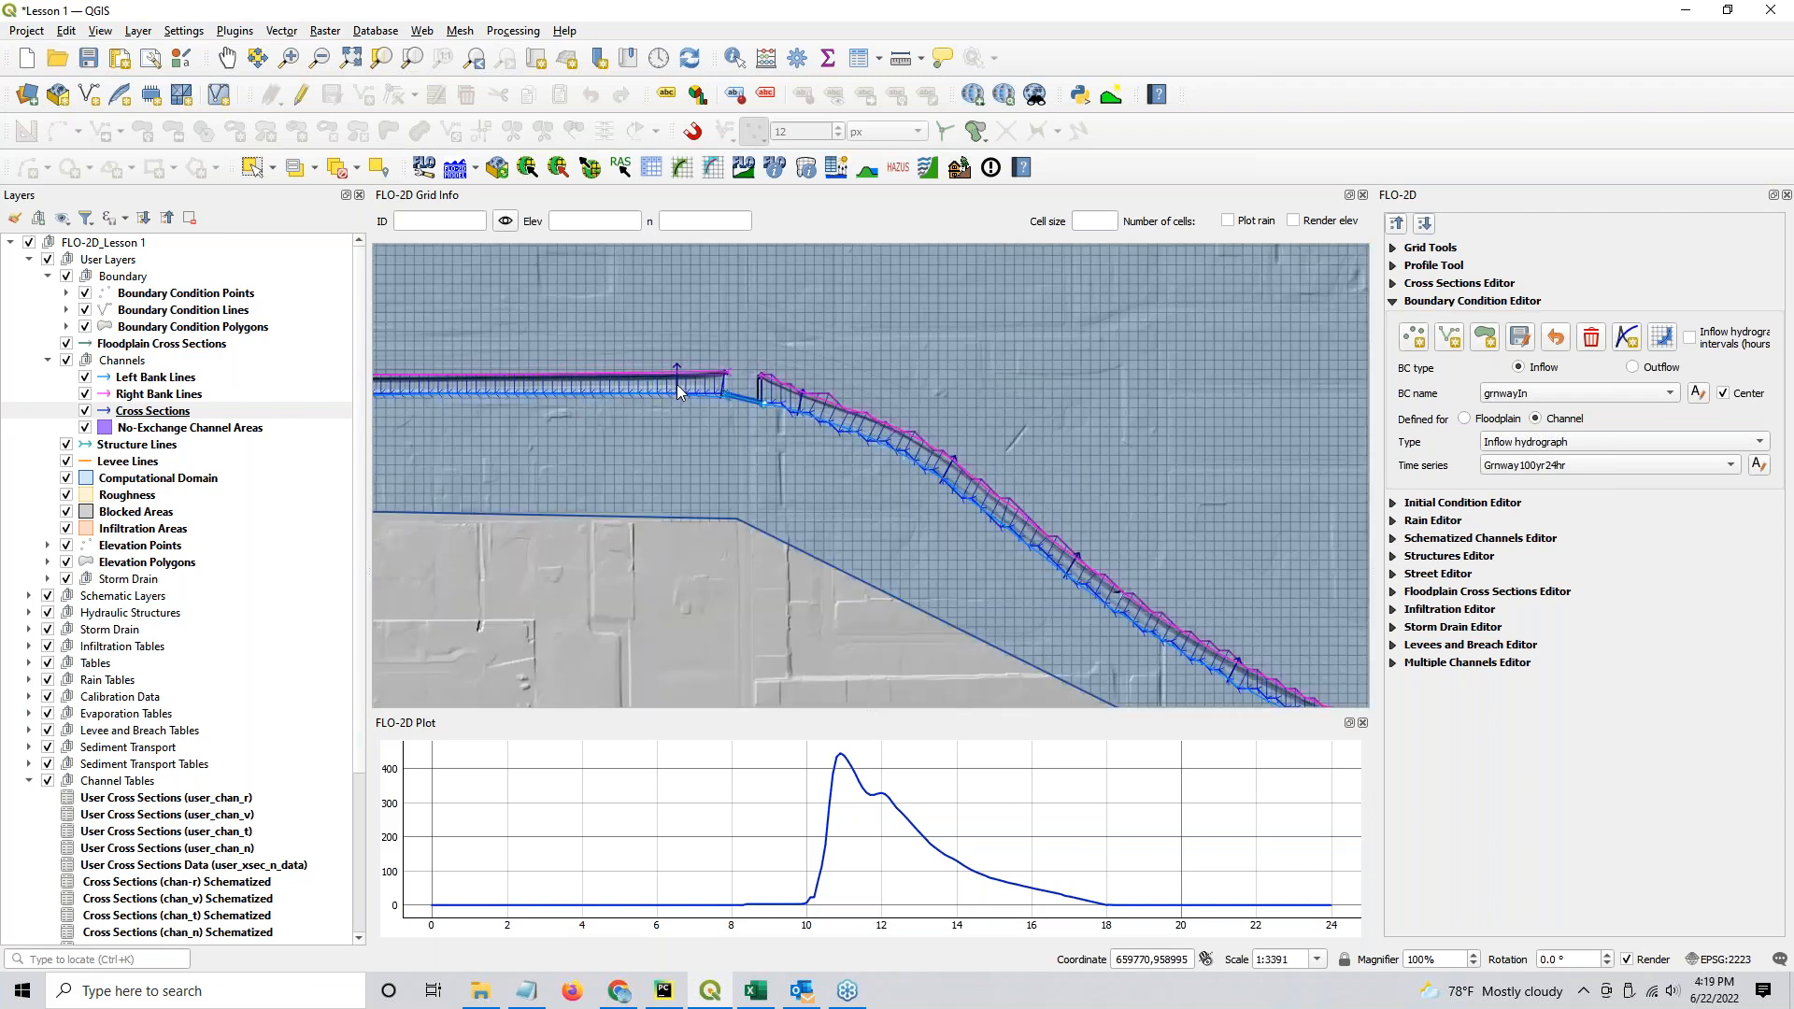
scroll(809, 442, "down", 2)
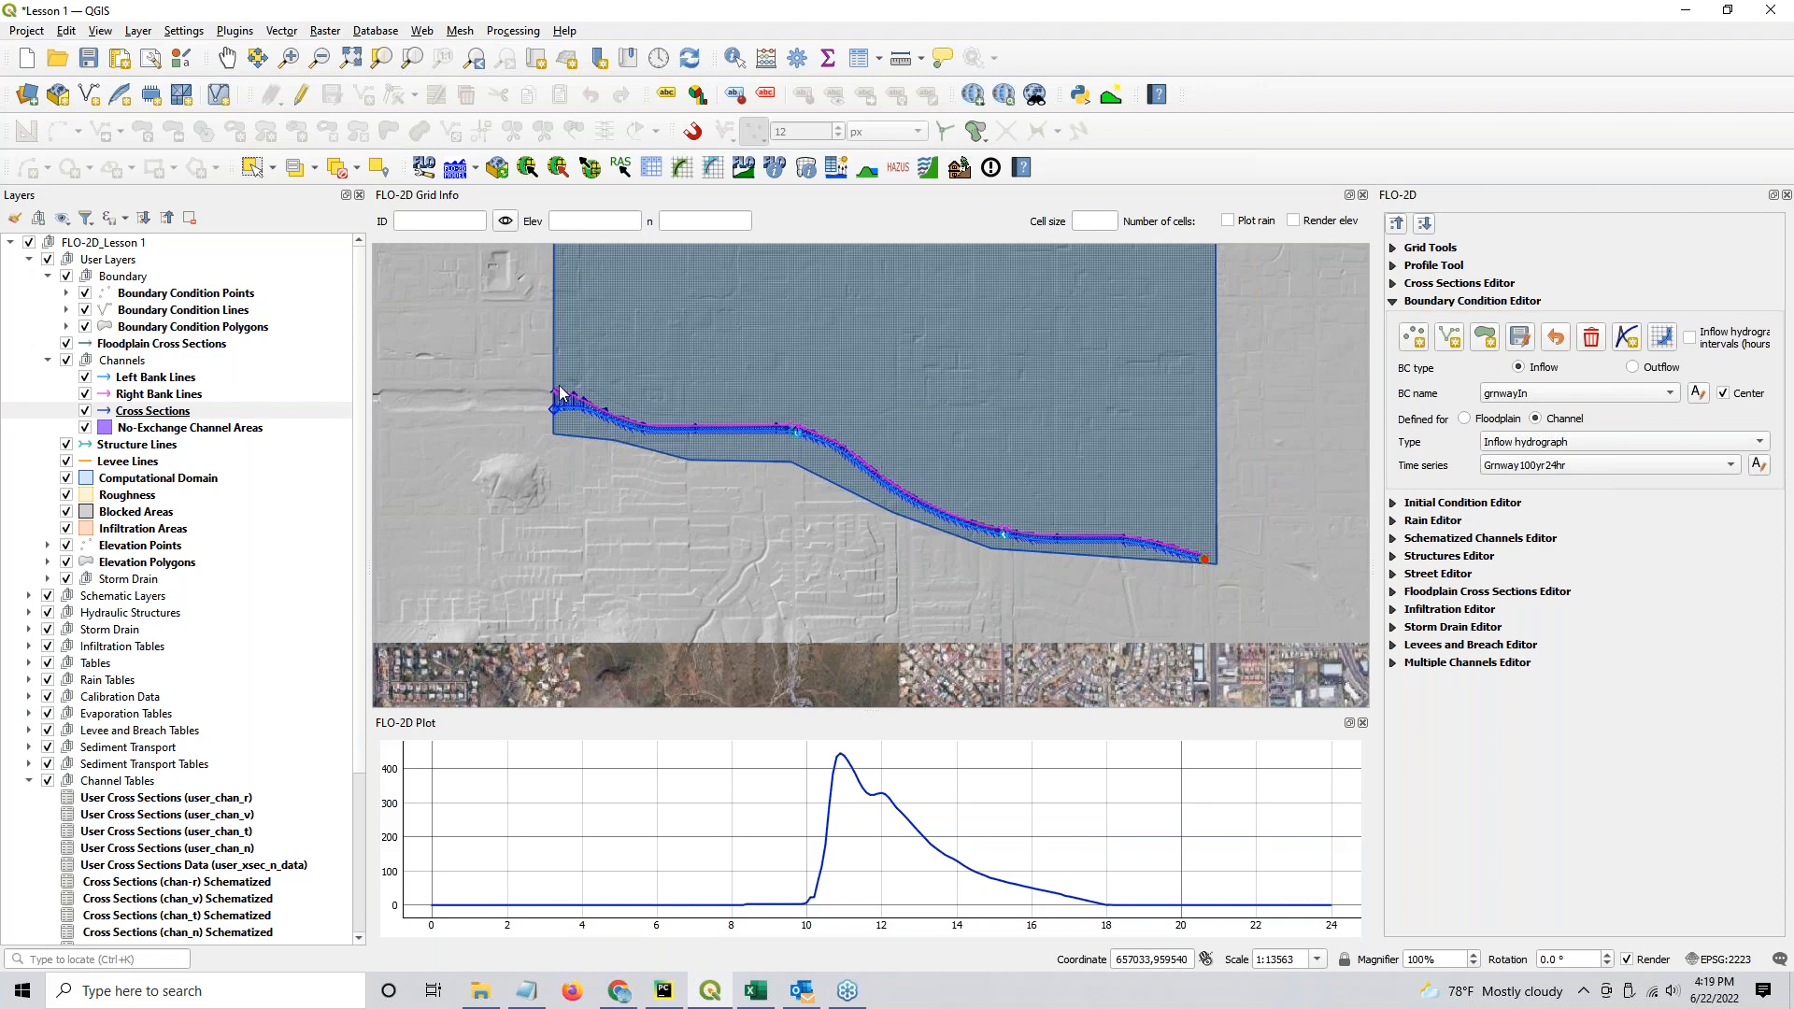
scroll(773, 424, "up", 4)
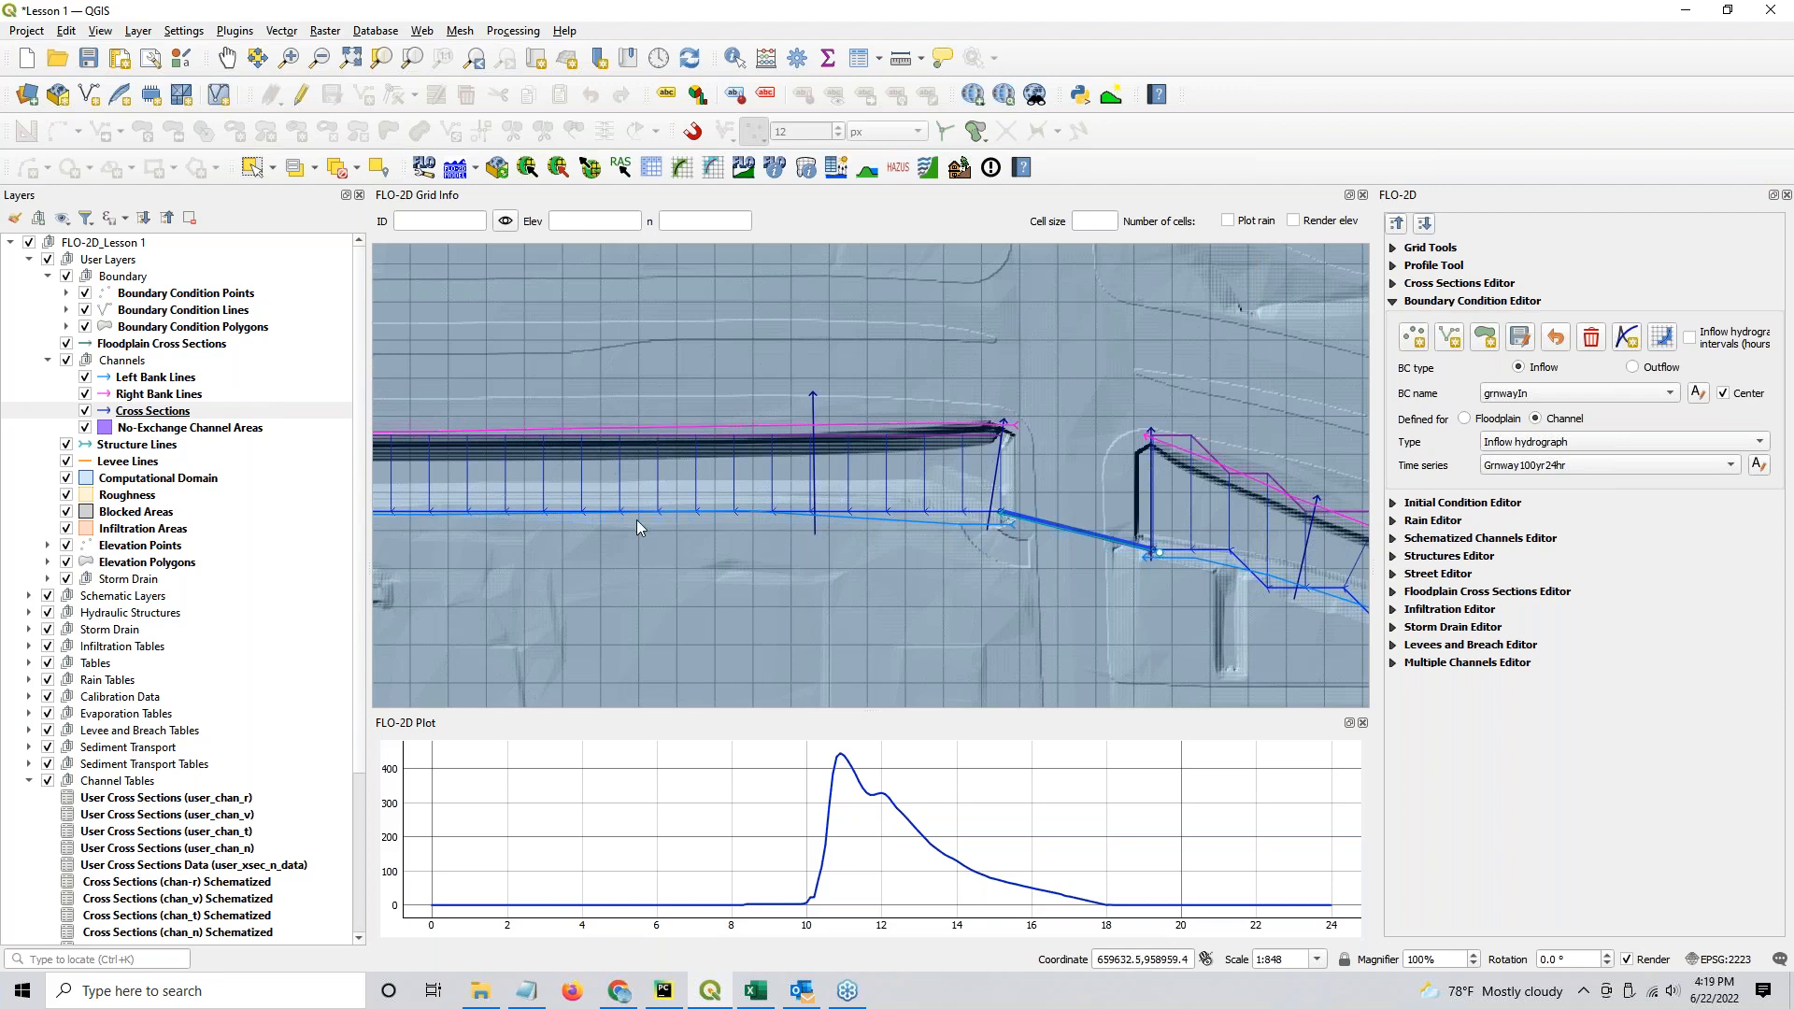
scroll(637, 519, "down", 1)
left_click_drag(747, 569, 755, 449)
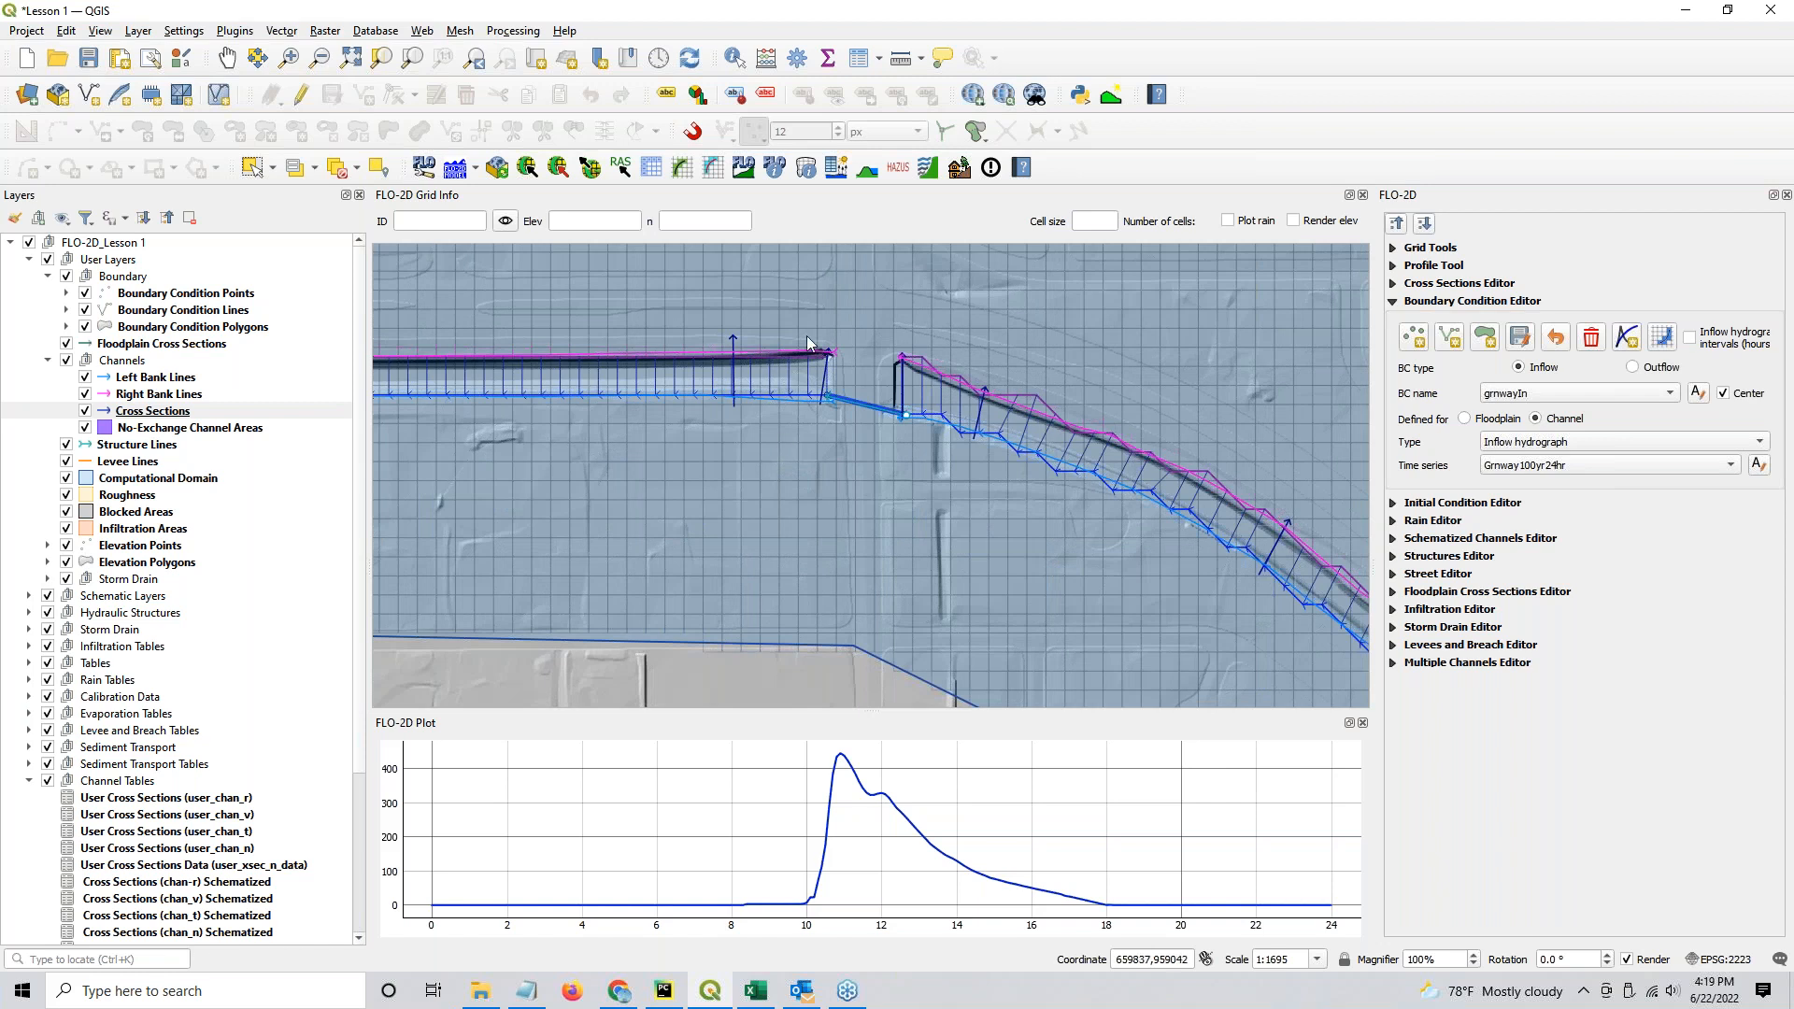
scroll(948, 479, "down", 3)
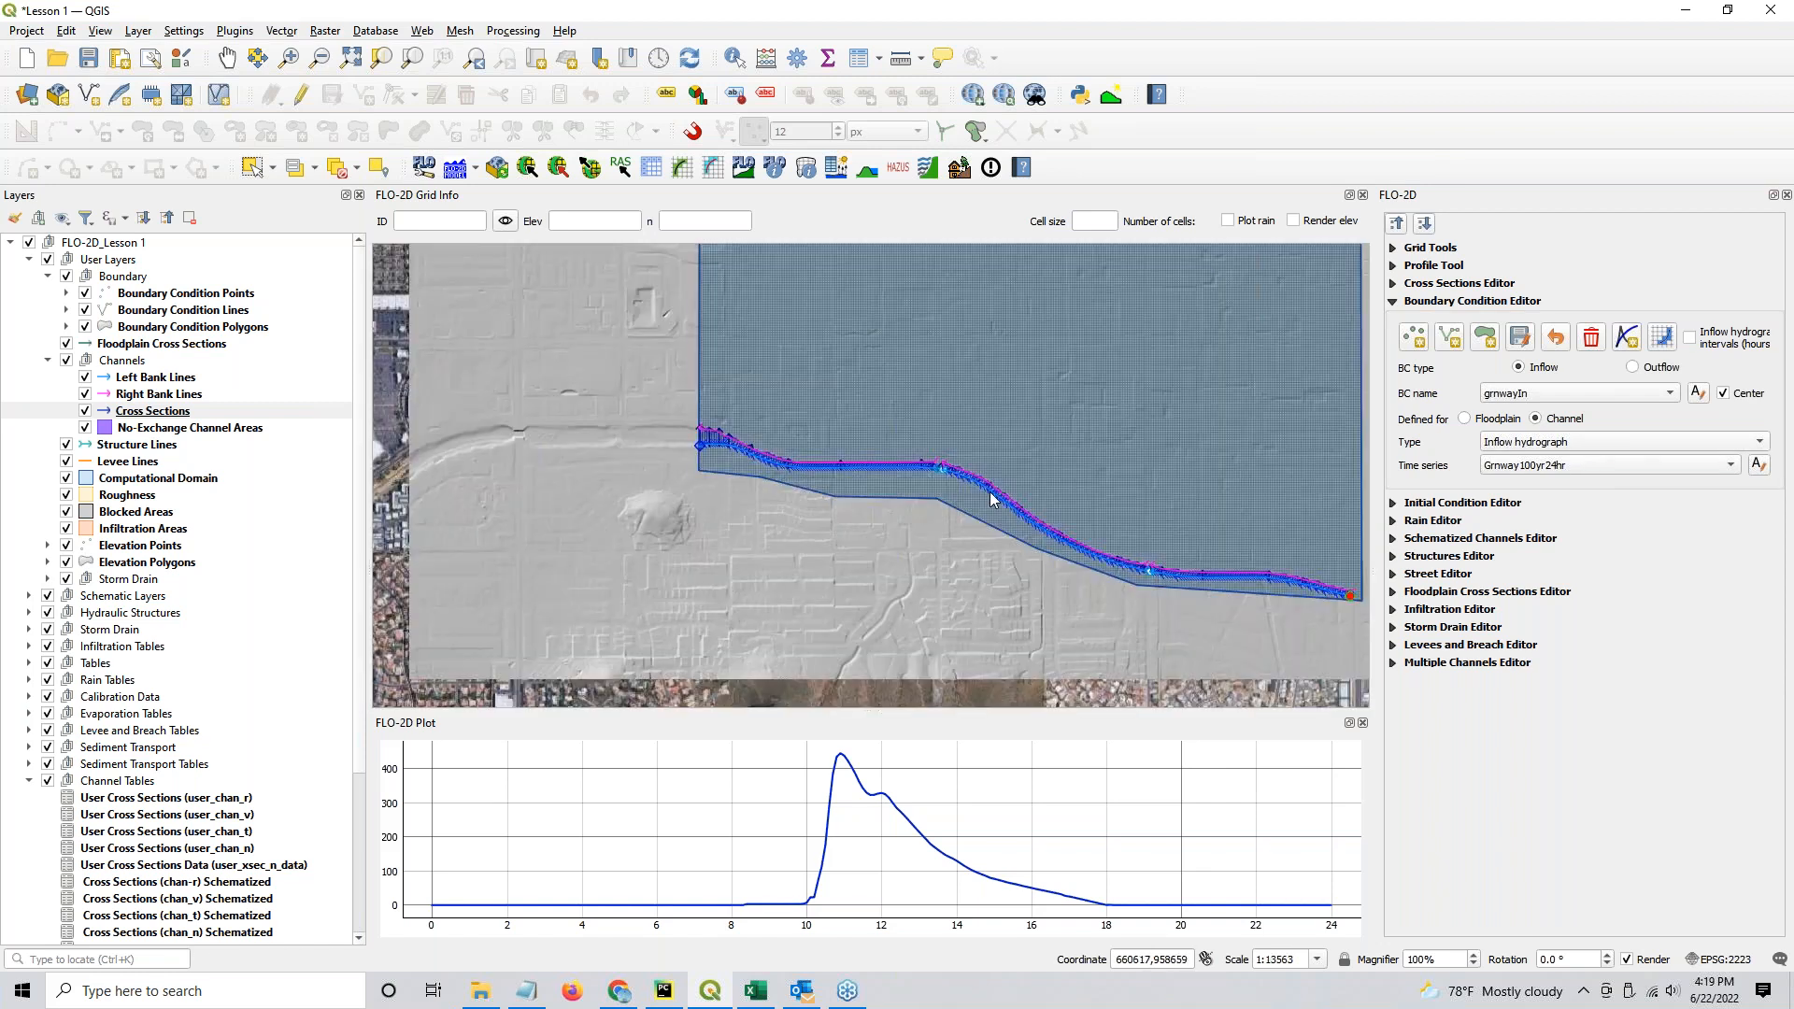
left_click_drag(981, 484, 766, 519)
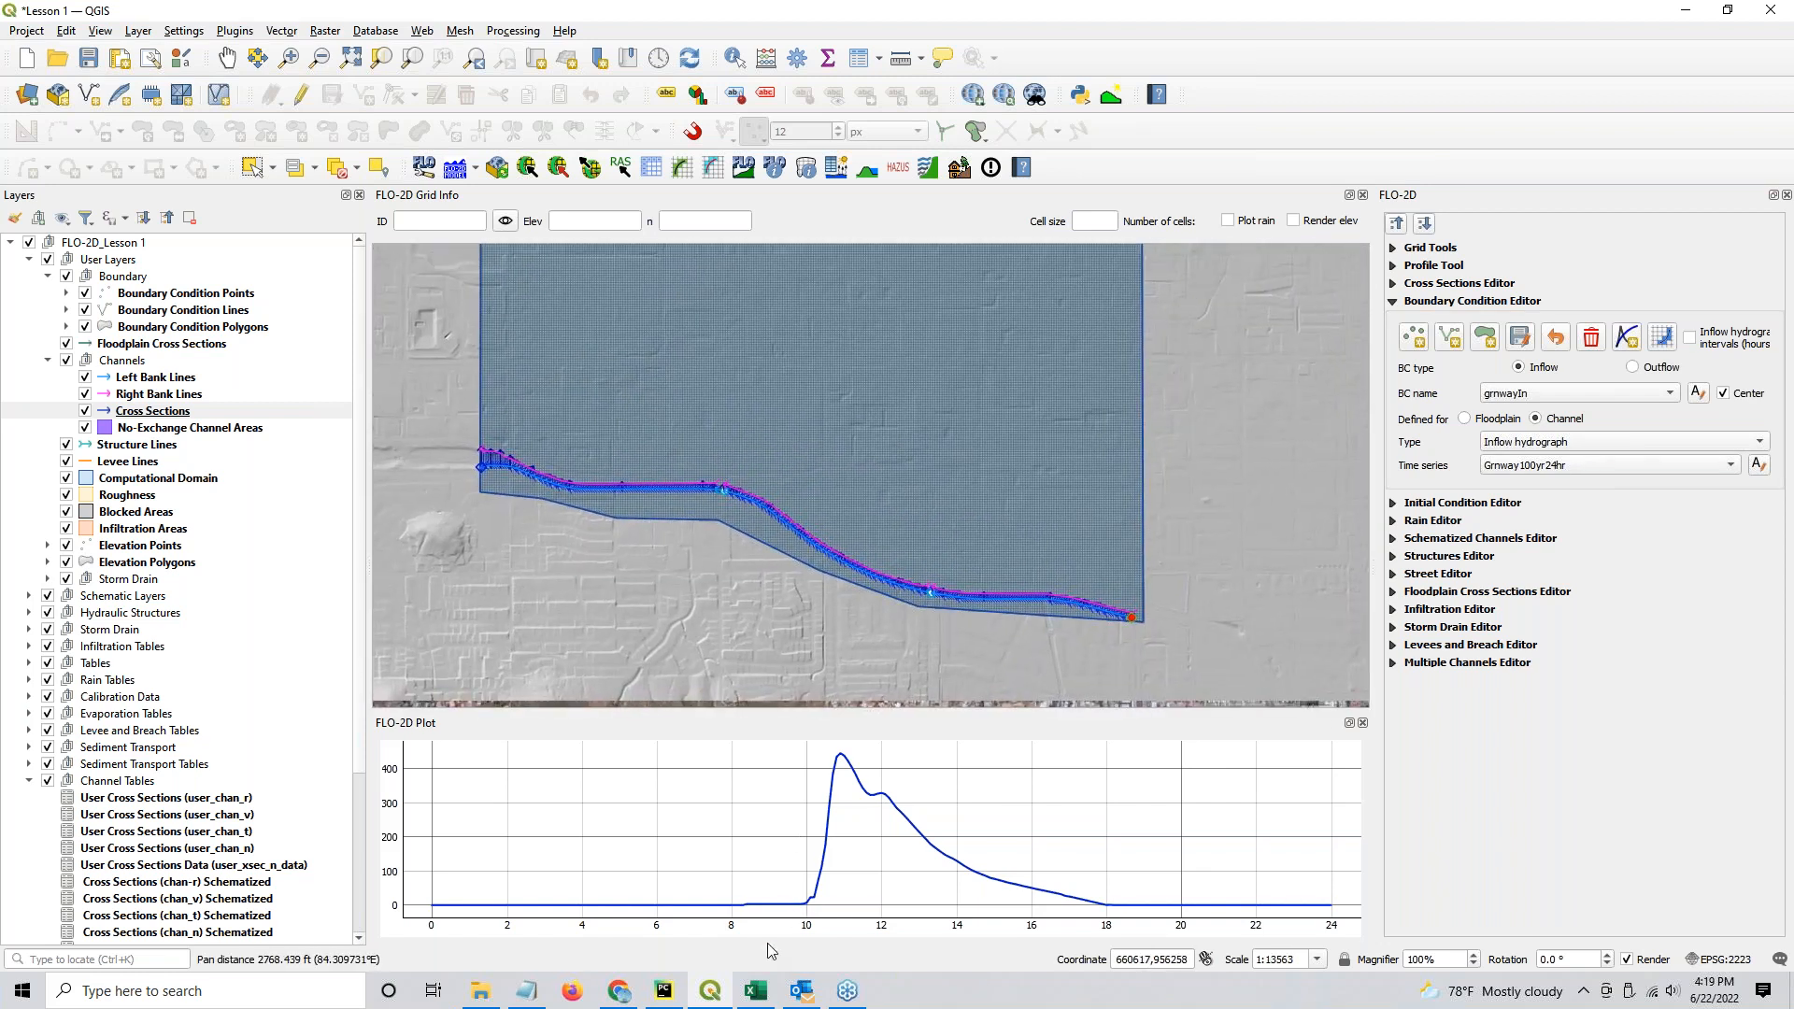
Switch back to the reviewer's checklist in Excel and save the workbook.
left_click(756, 991)
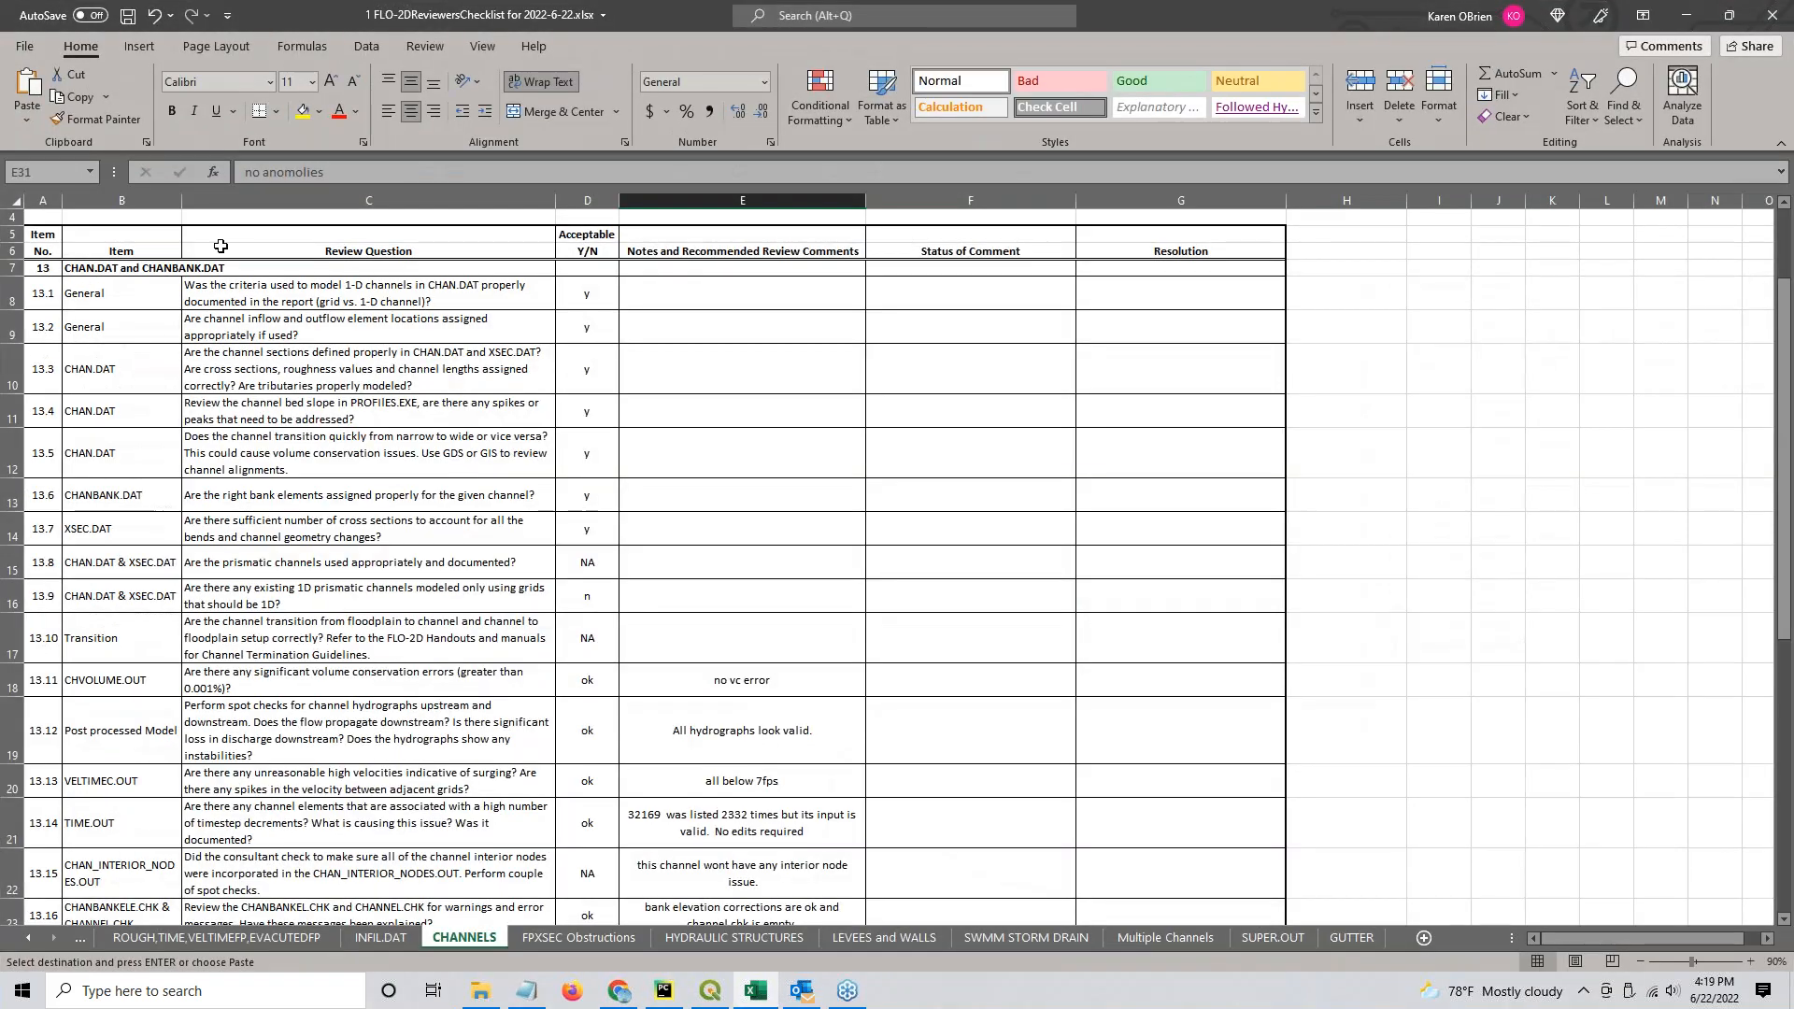
left_click(128, 15)
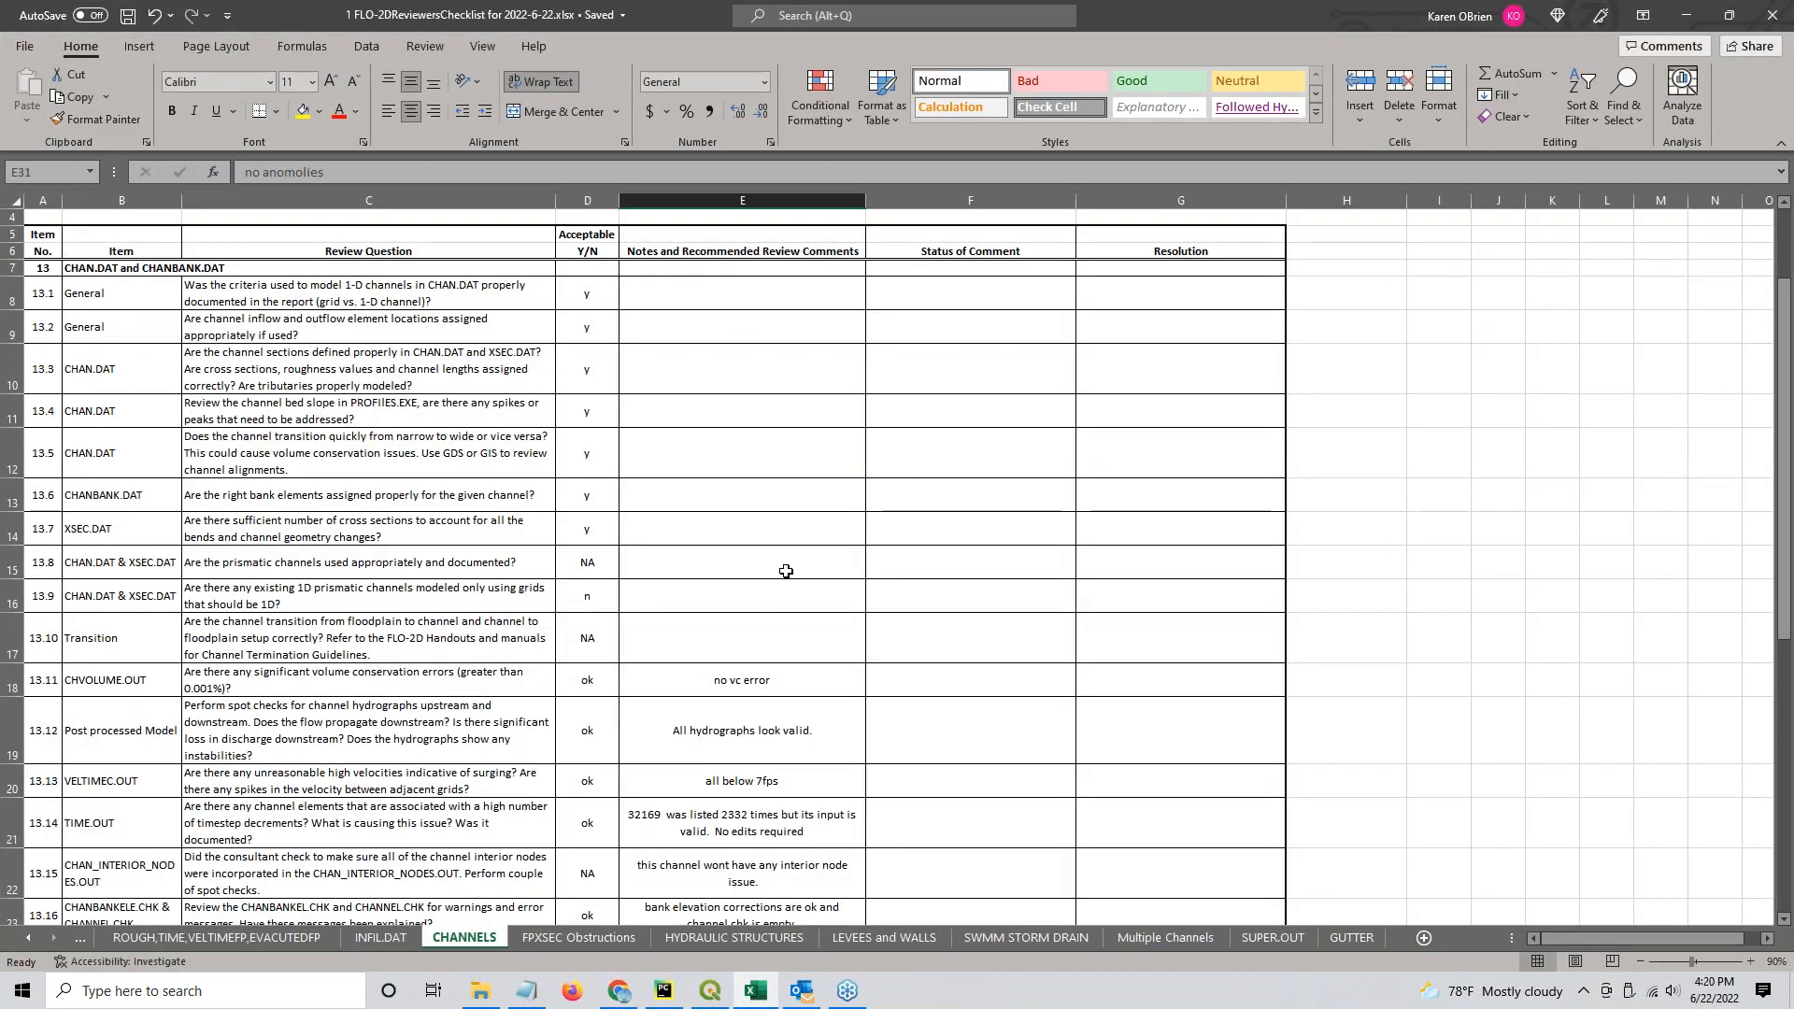
scroll(785, 566, "down", 2)
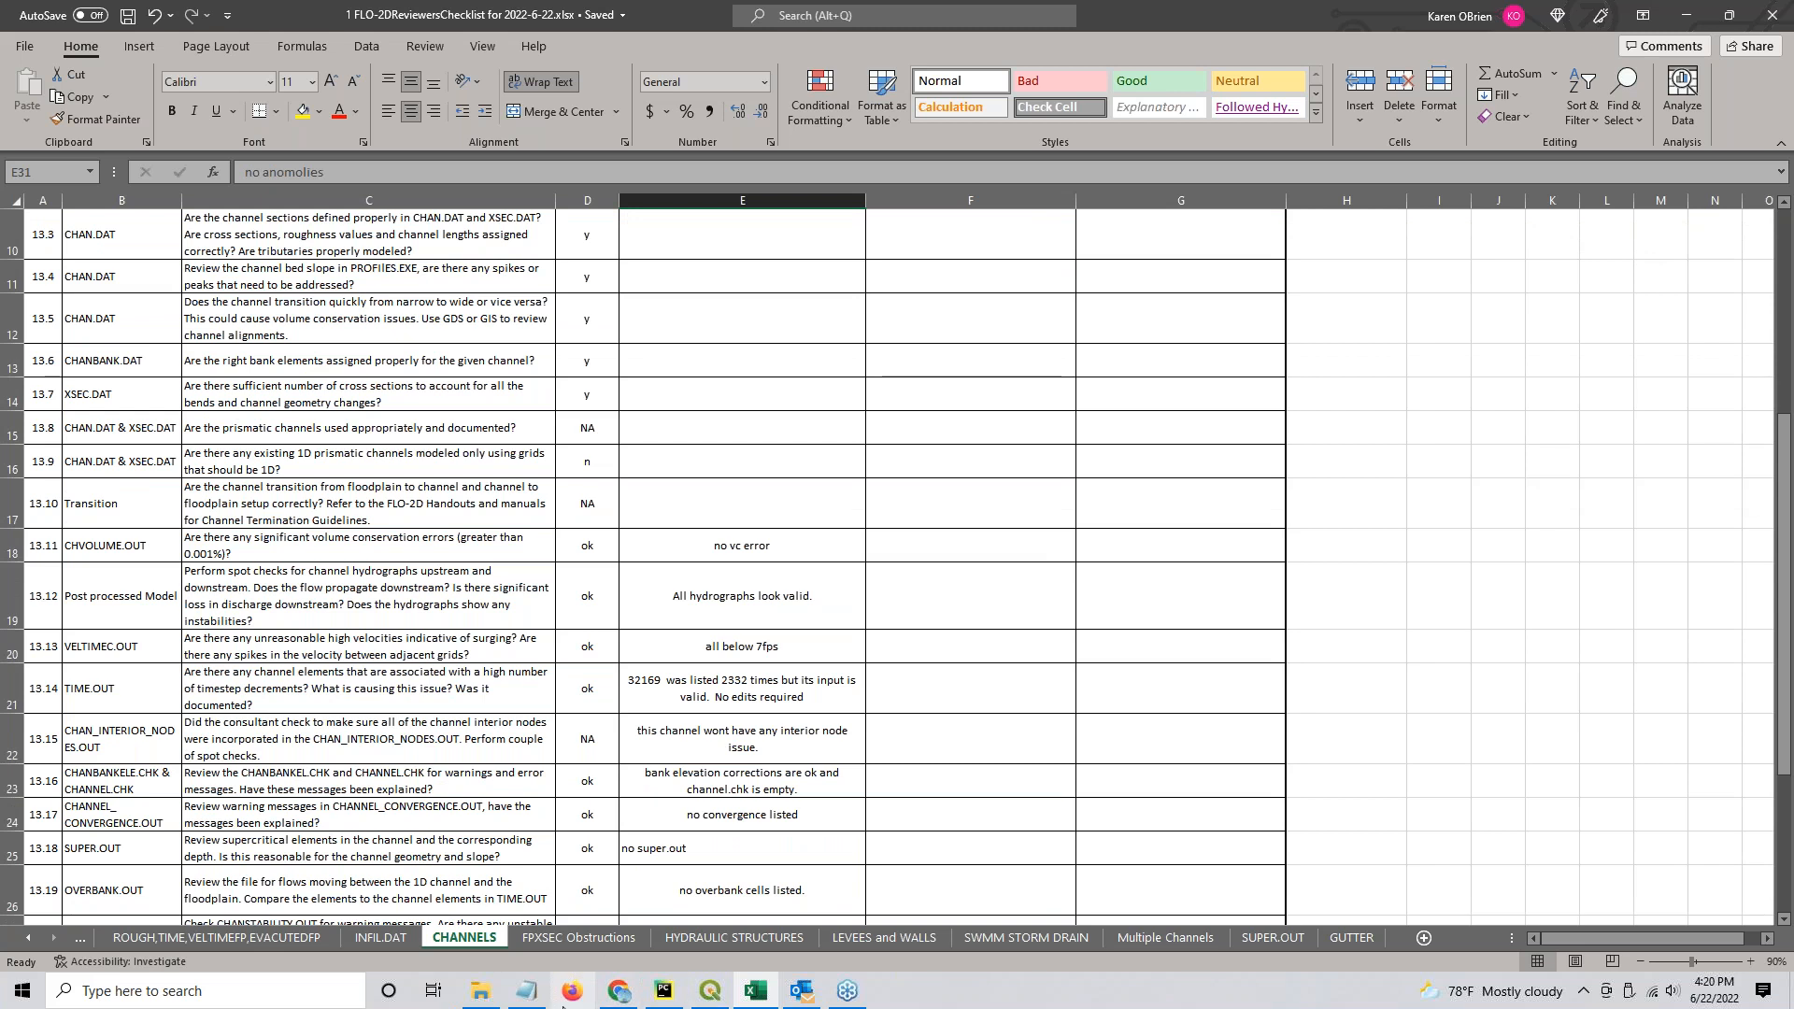
Switch to the FLO-2D tutorial in Chrome, go to "Step 13: Run the simulation" and highlight the sentence introducing the final channel review video.
left_click(619, 991)
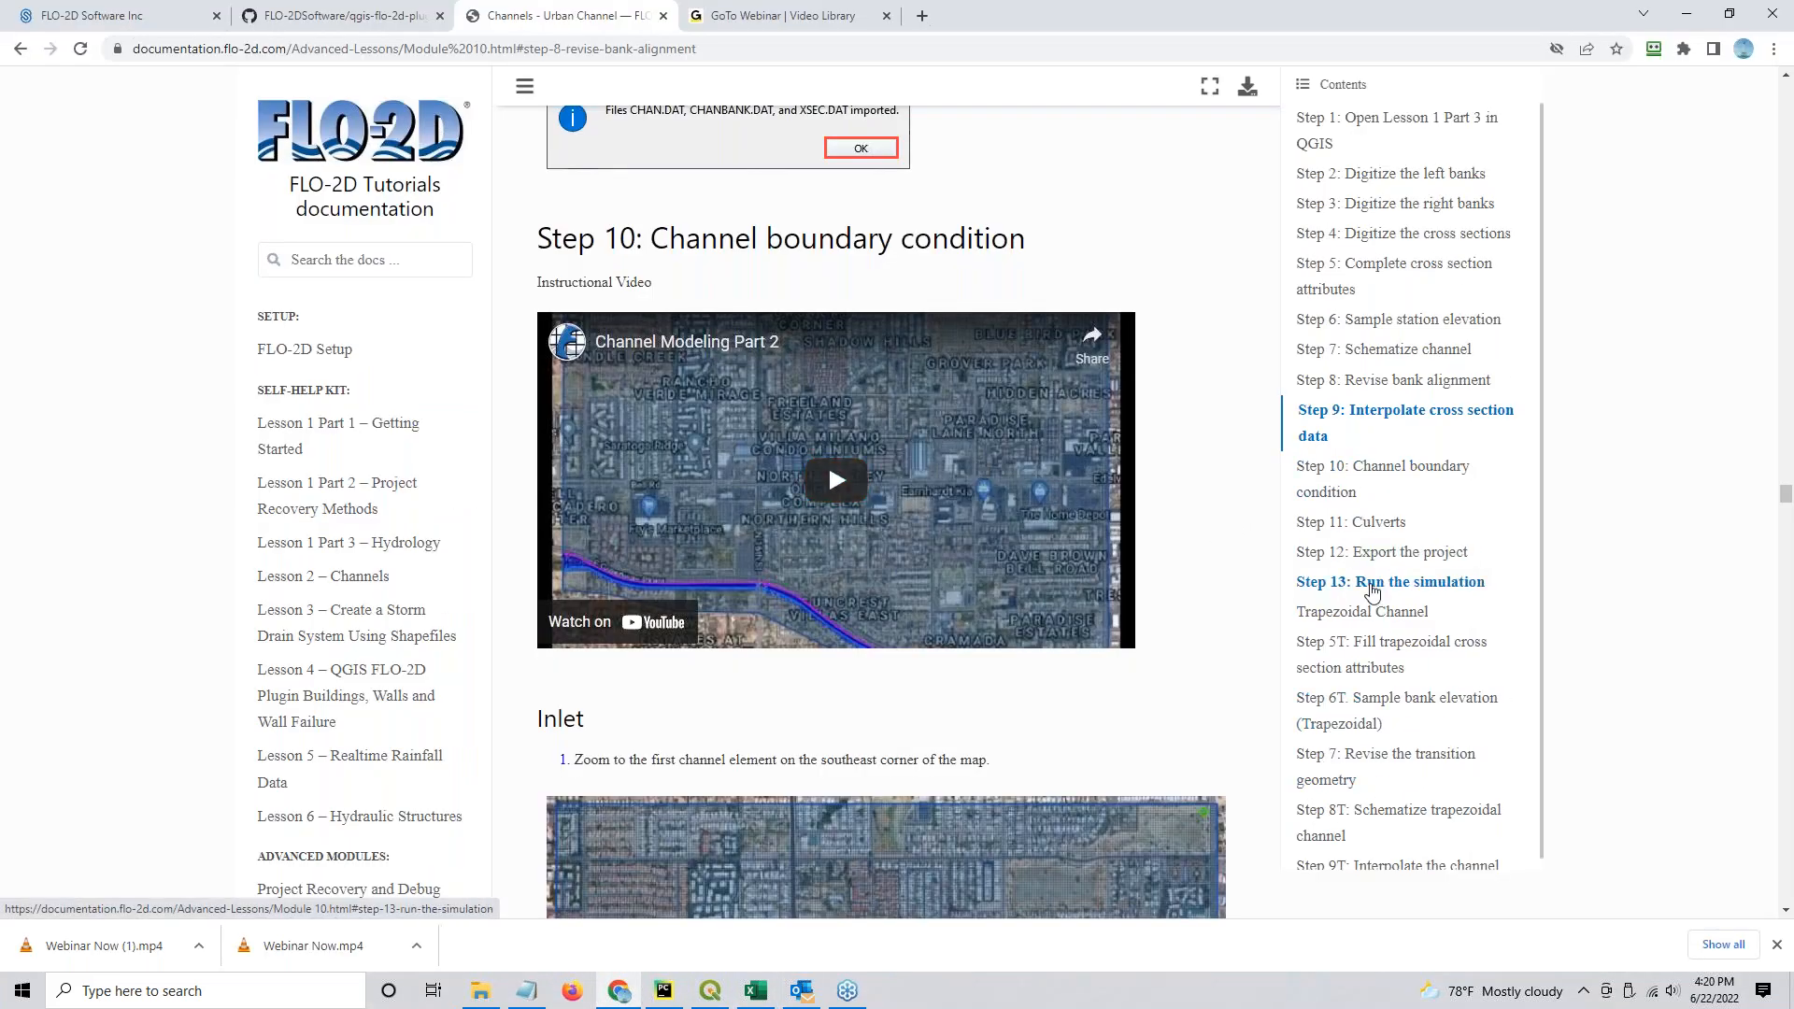
left_click(1364, 582)
scroll(1109, 642, "down", 6)
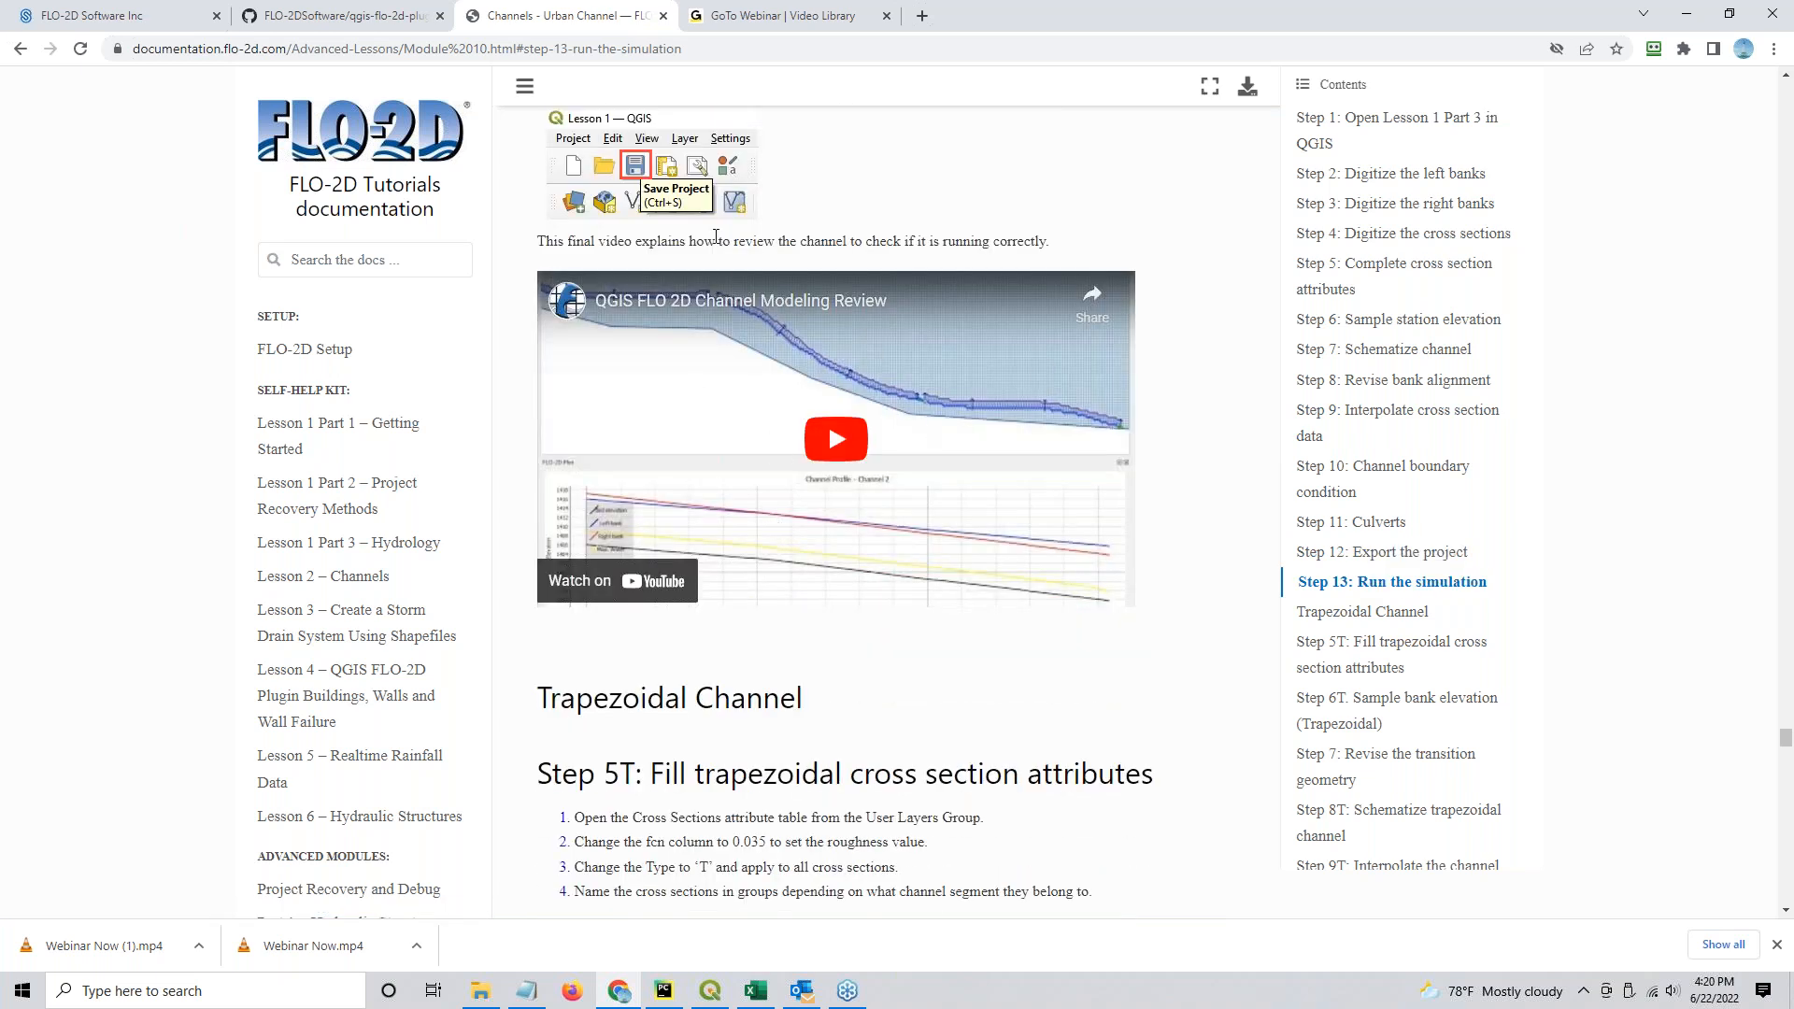
triple_click(714, 243)
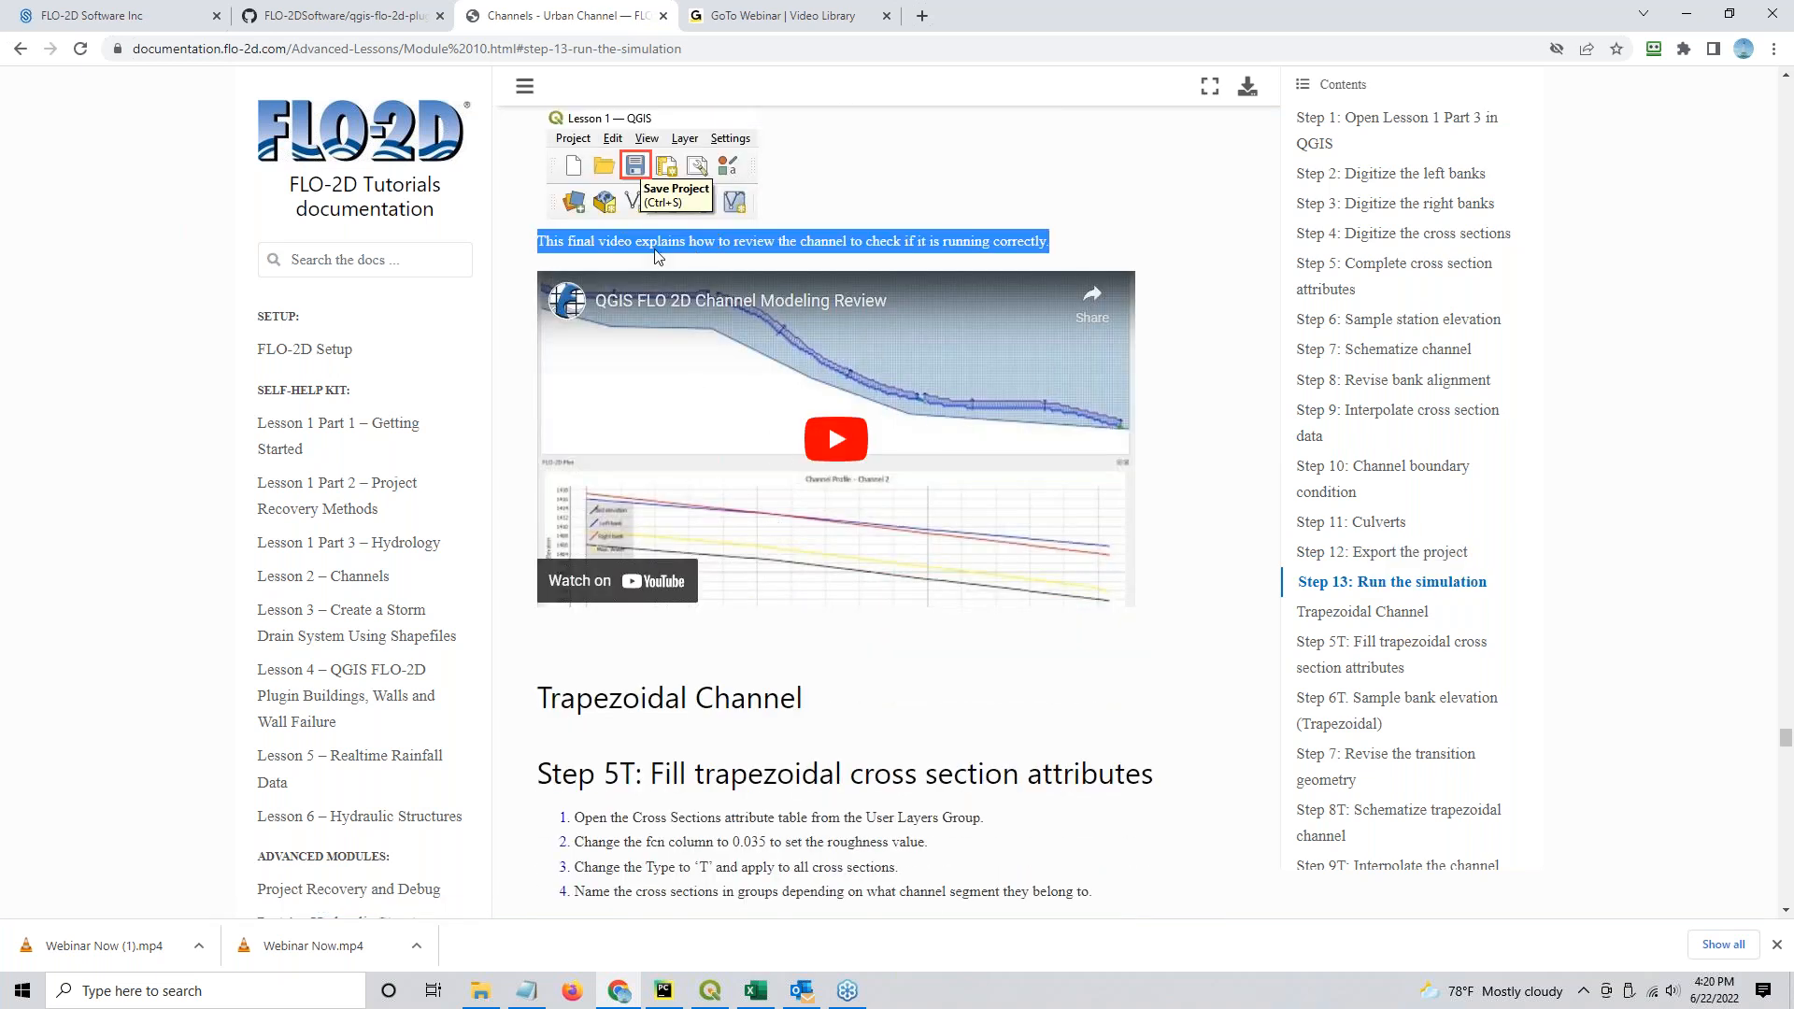